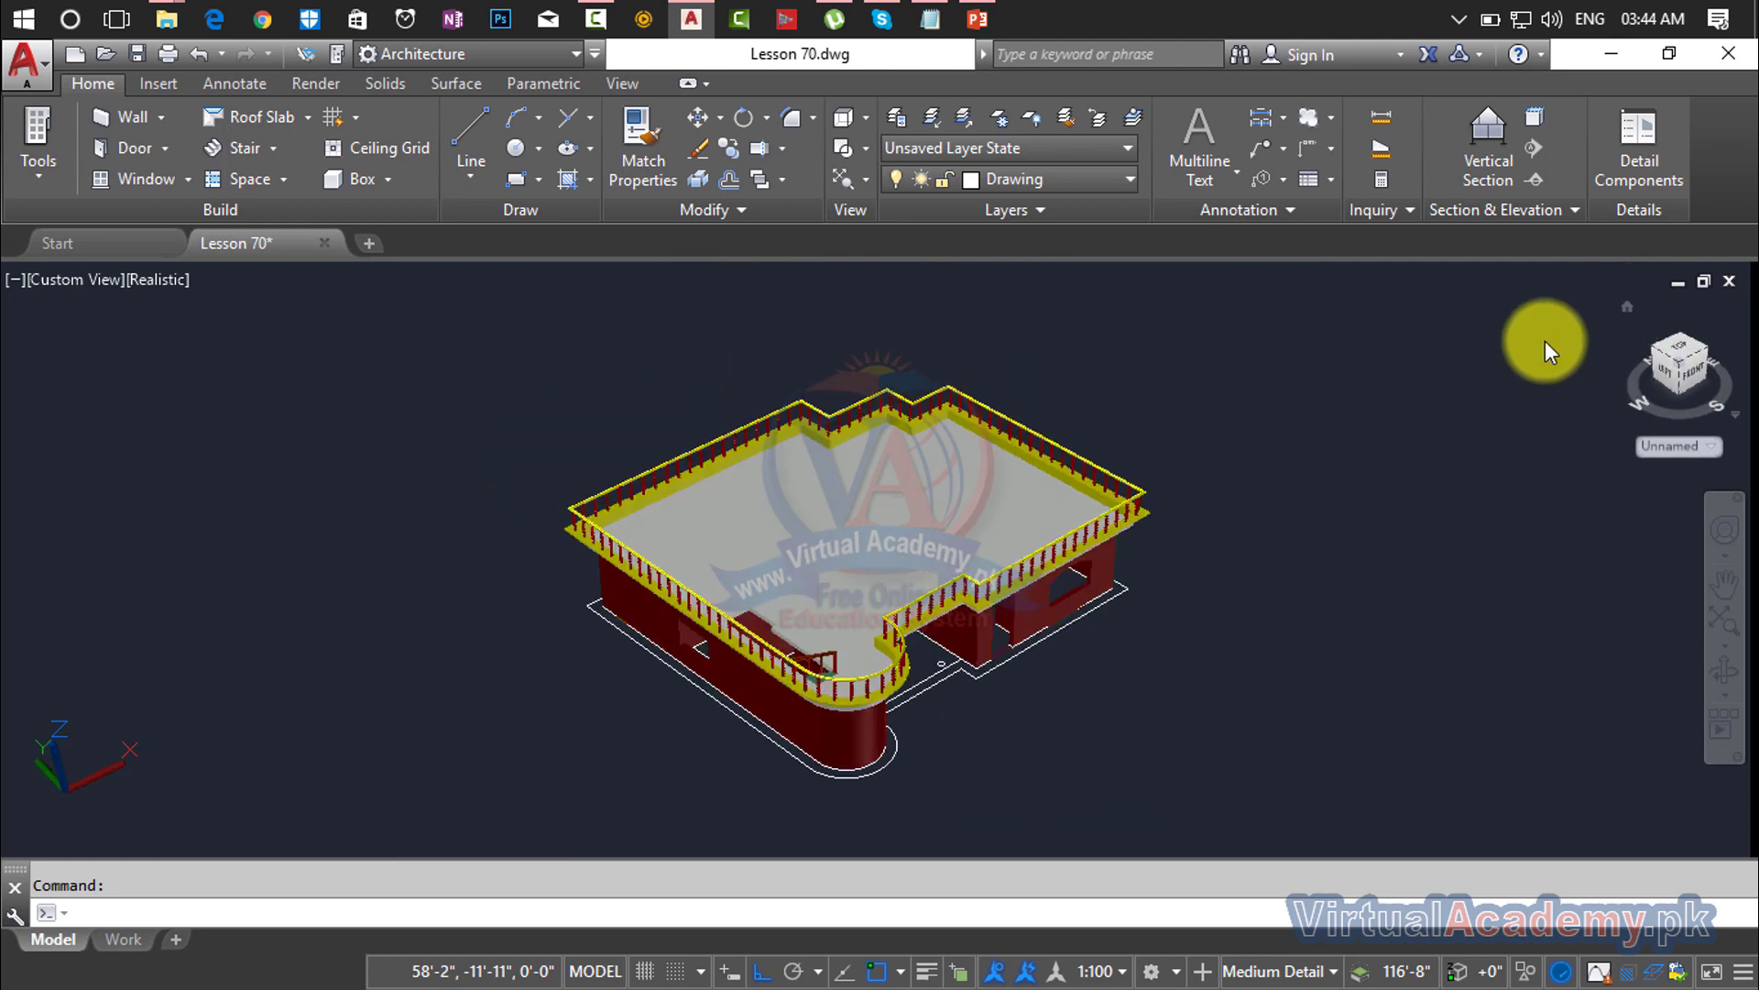
Step: Switch the building model's visual style to 2D Wireframe
scroll(1091, 596, "up", 2)
scroll(1091, 596, "up", 1)
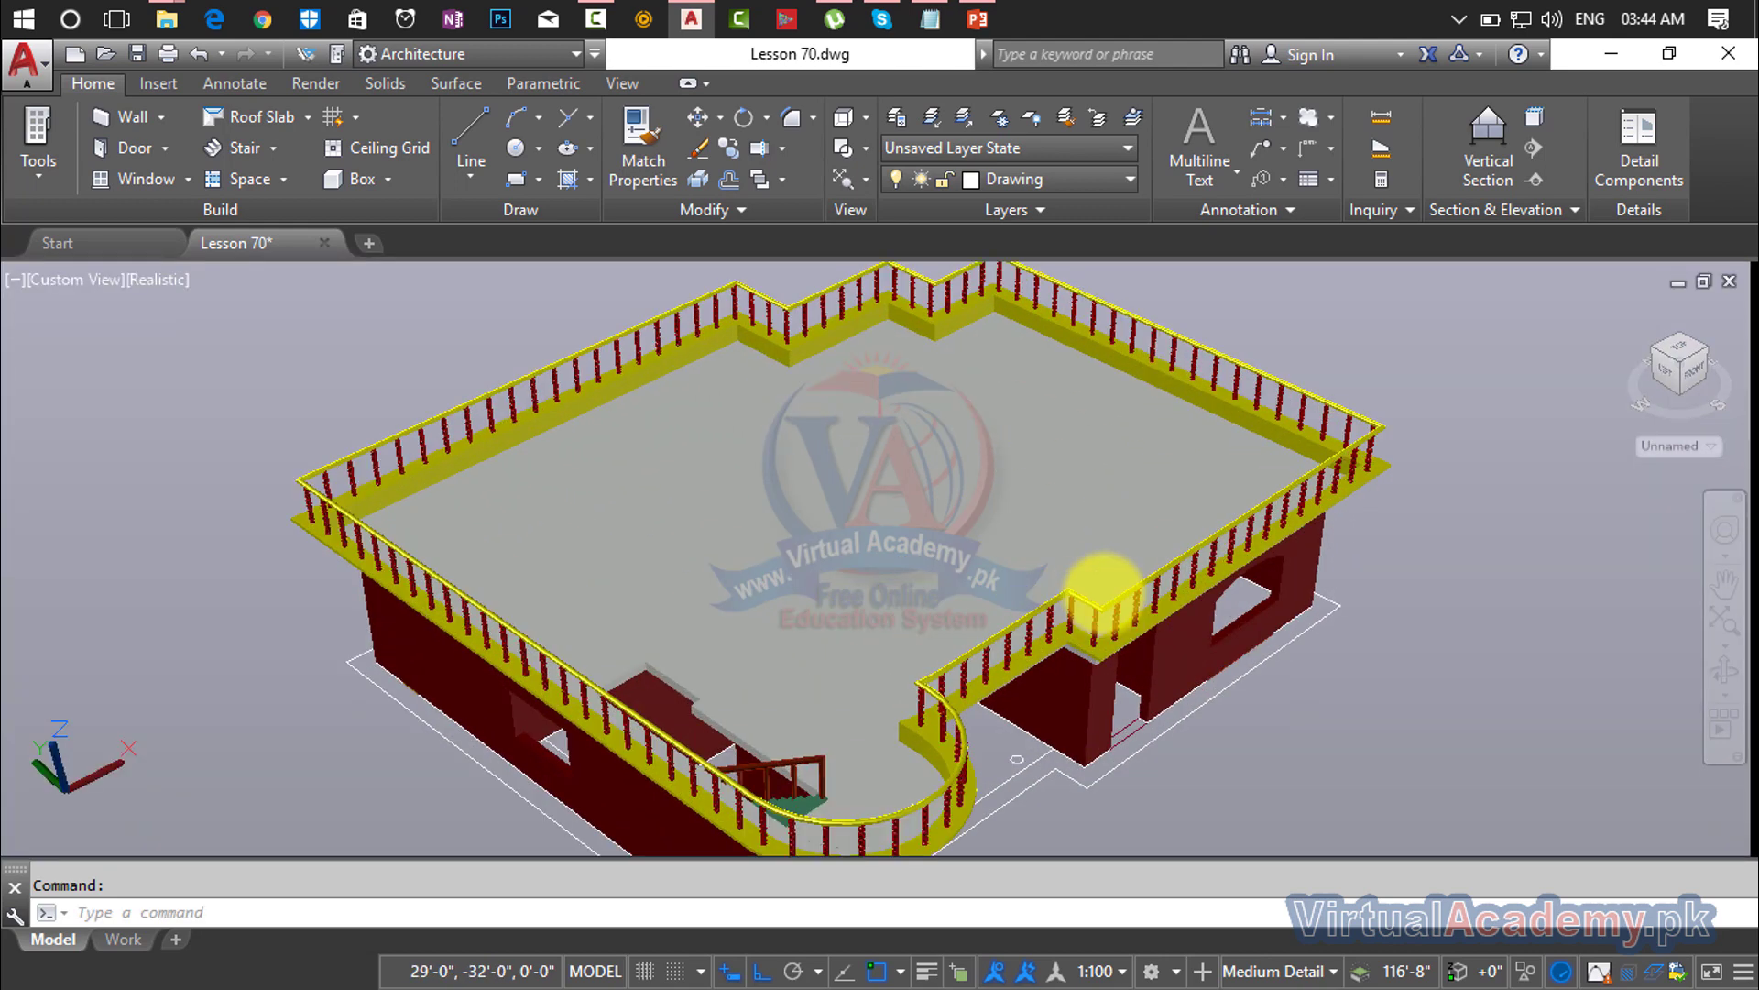
left_click(138, 280)
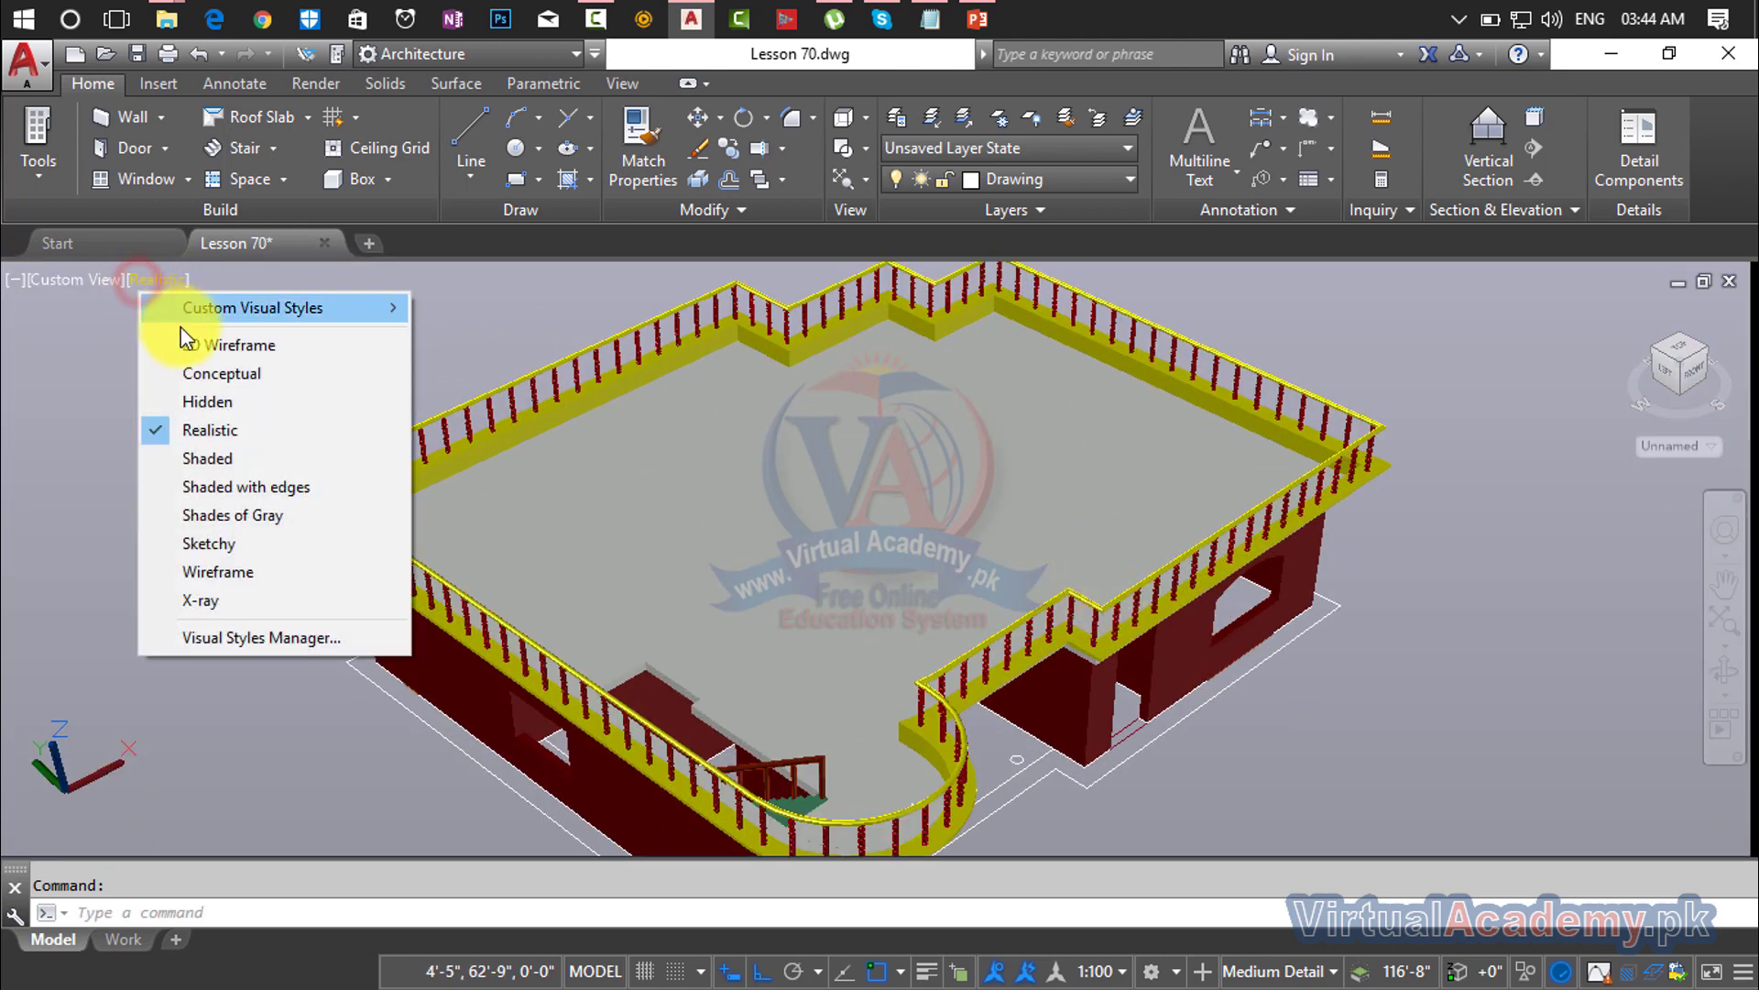
left_click(188, 341)
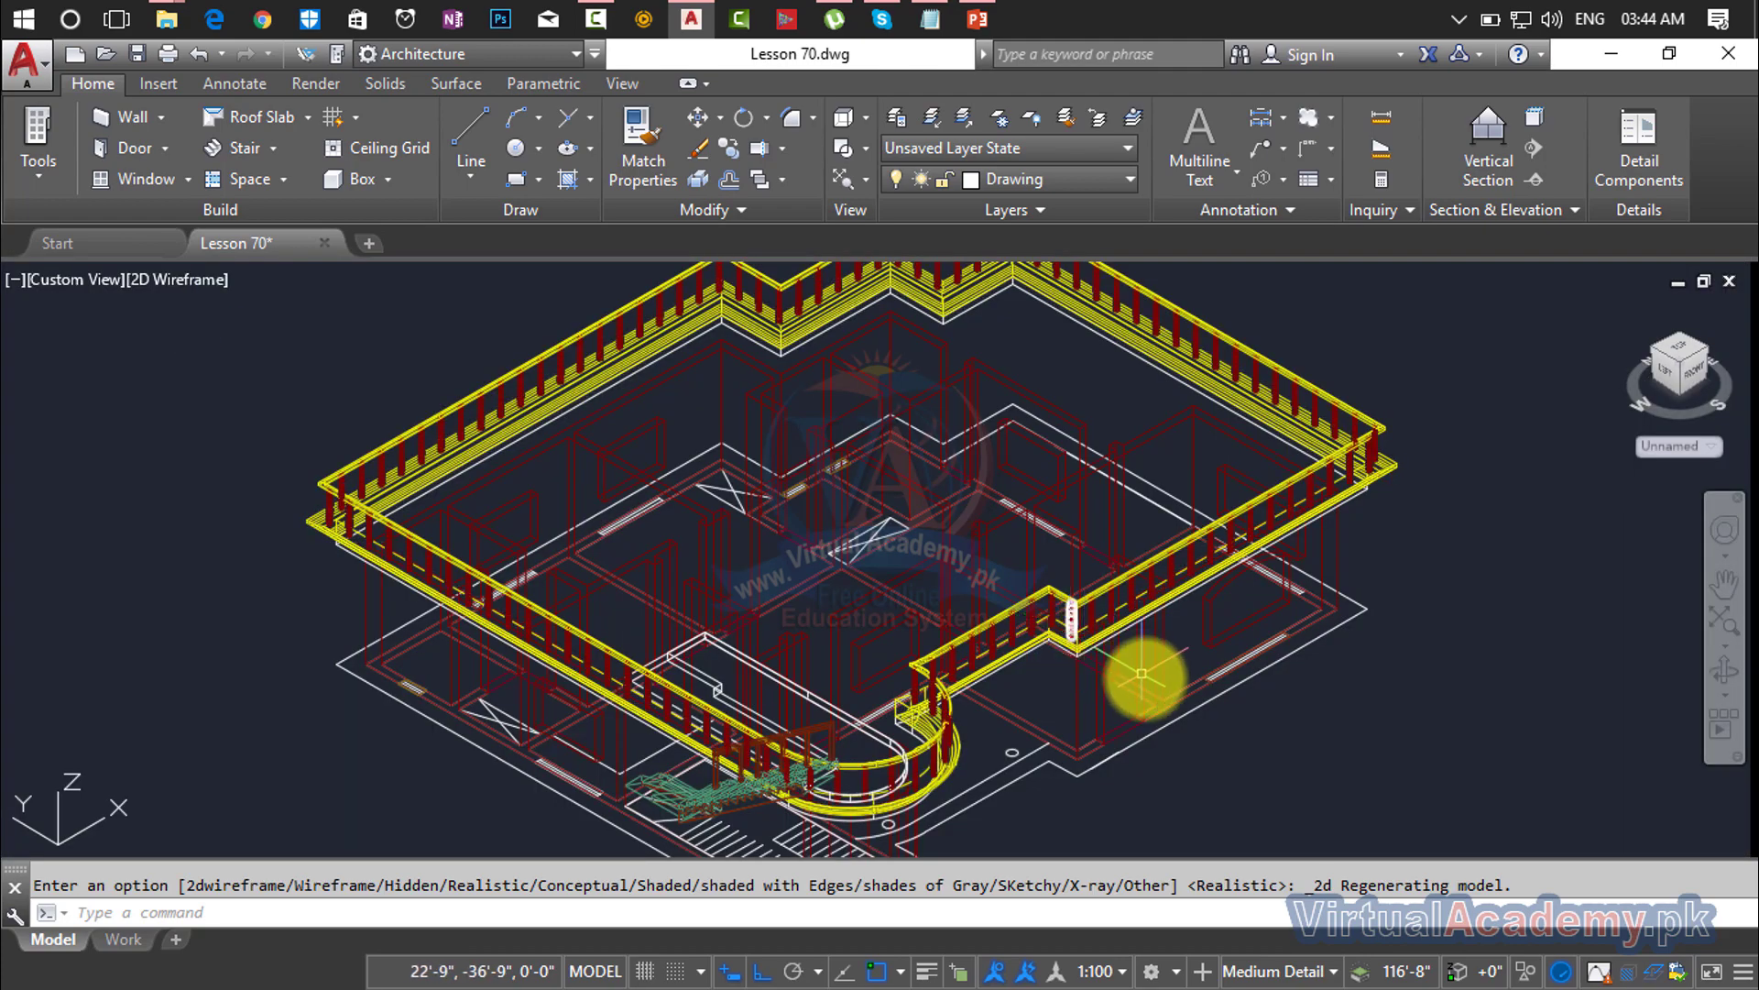
scroll(1192, 684, "up", 5)
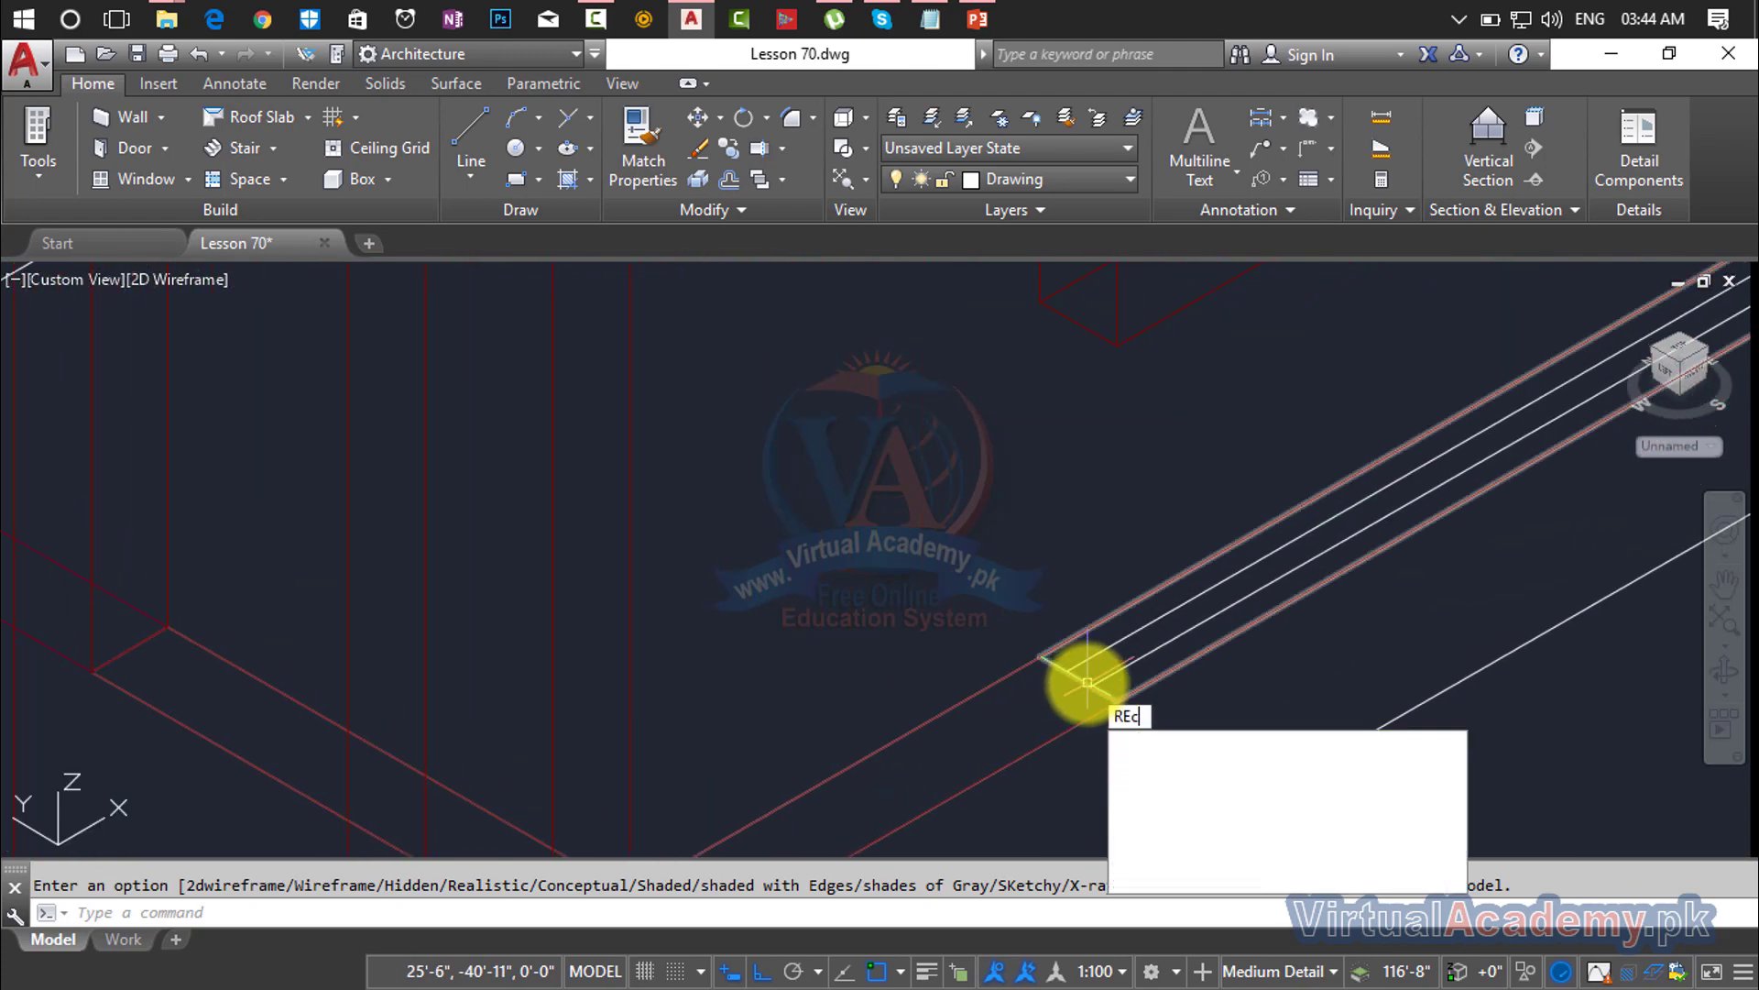
type("rec")
key("Return")
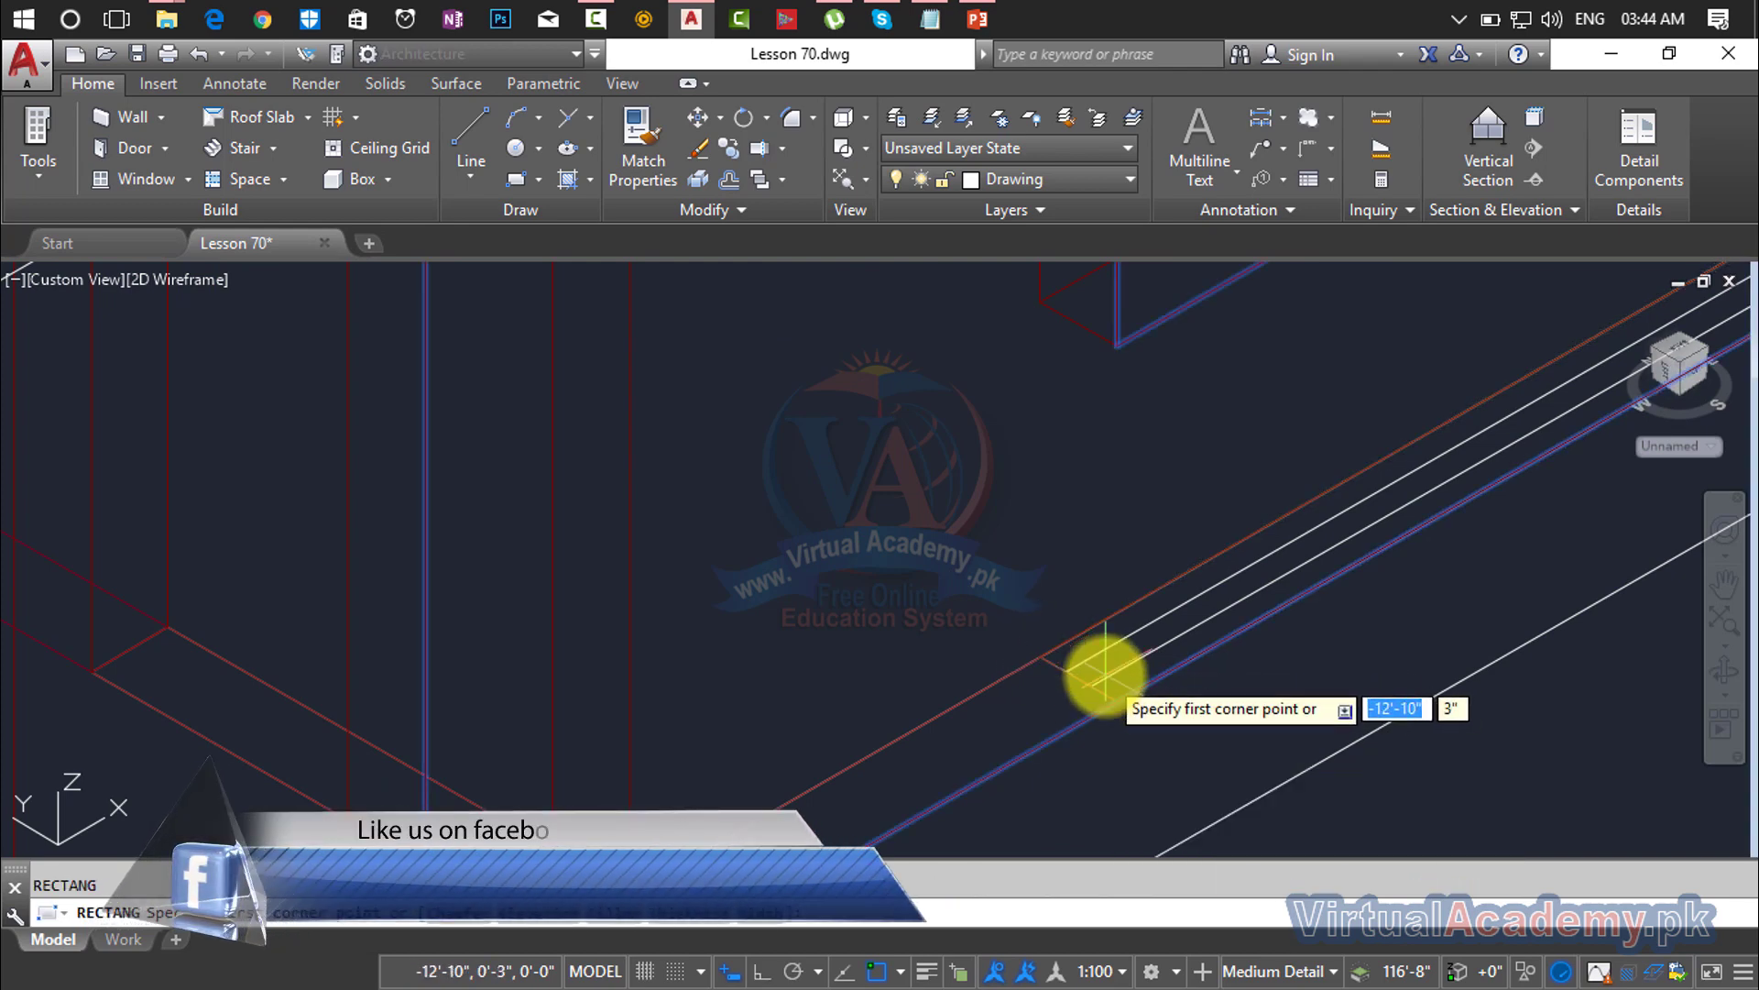
key("Escape")
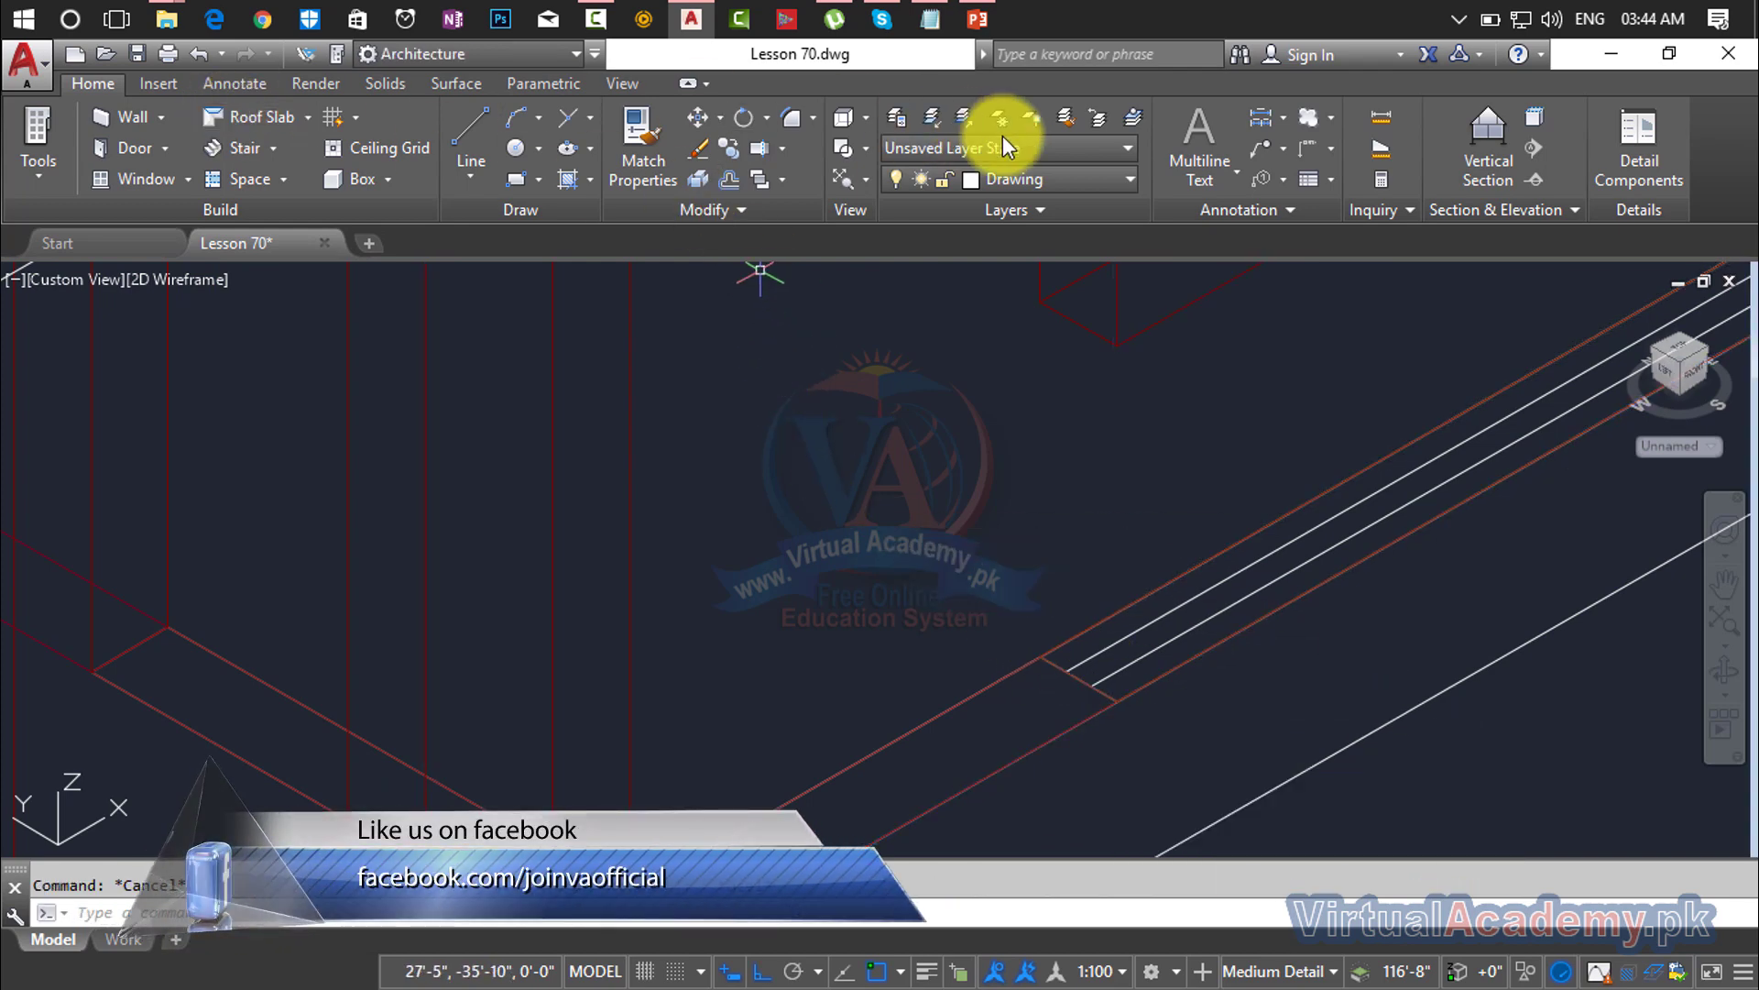
Step: Turn off the Walls layer and erase the existing outline around the front wall's window opening
left_click(1036, 178)
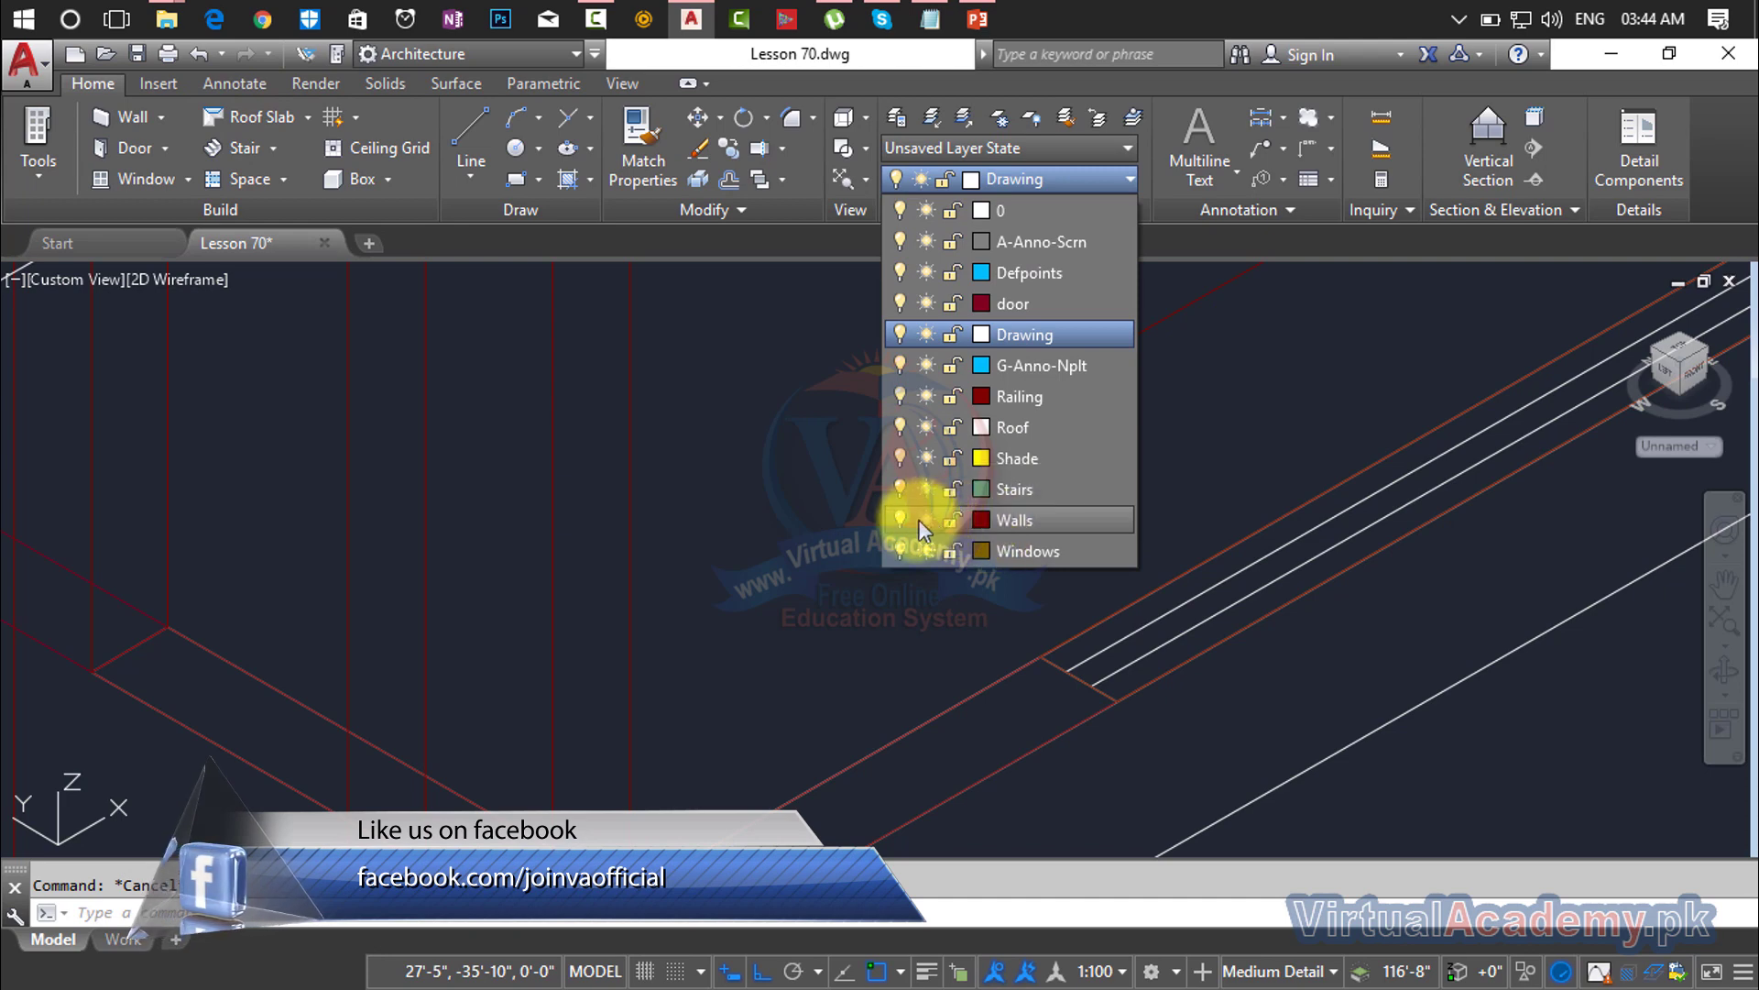
left_click(902, 521)
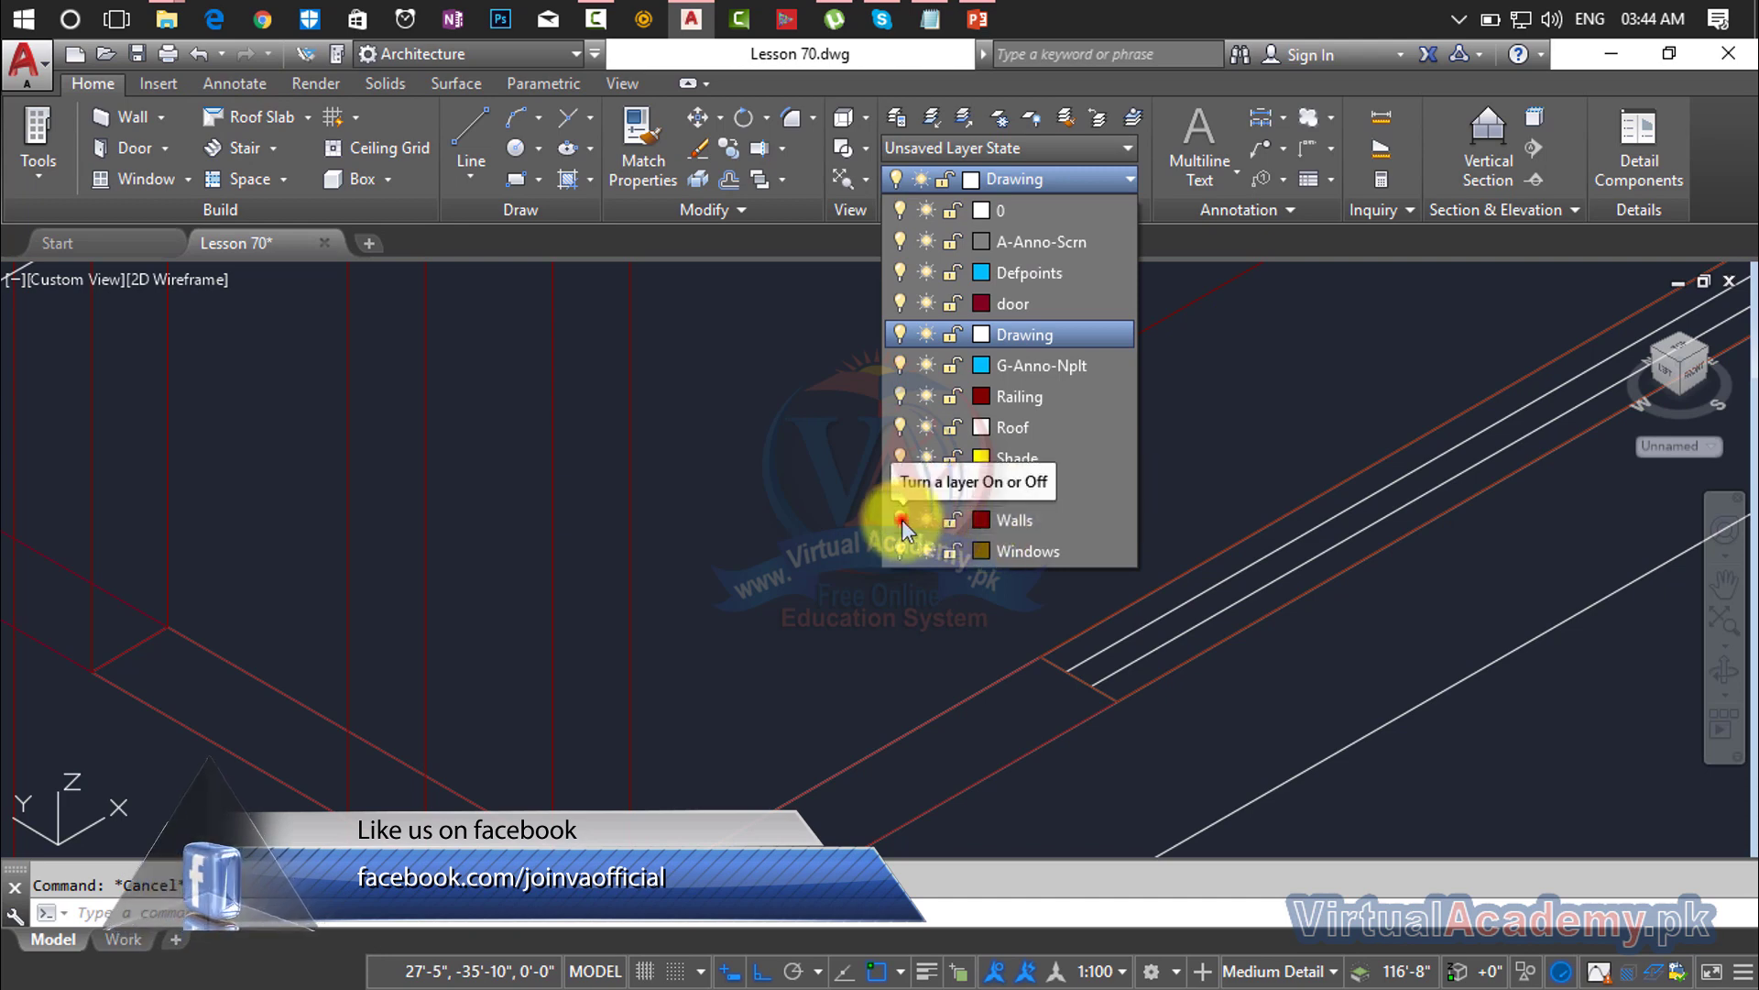
left_click(1156, 586)
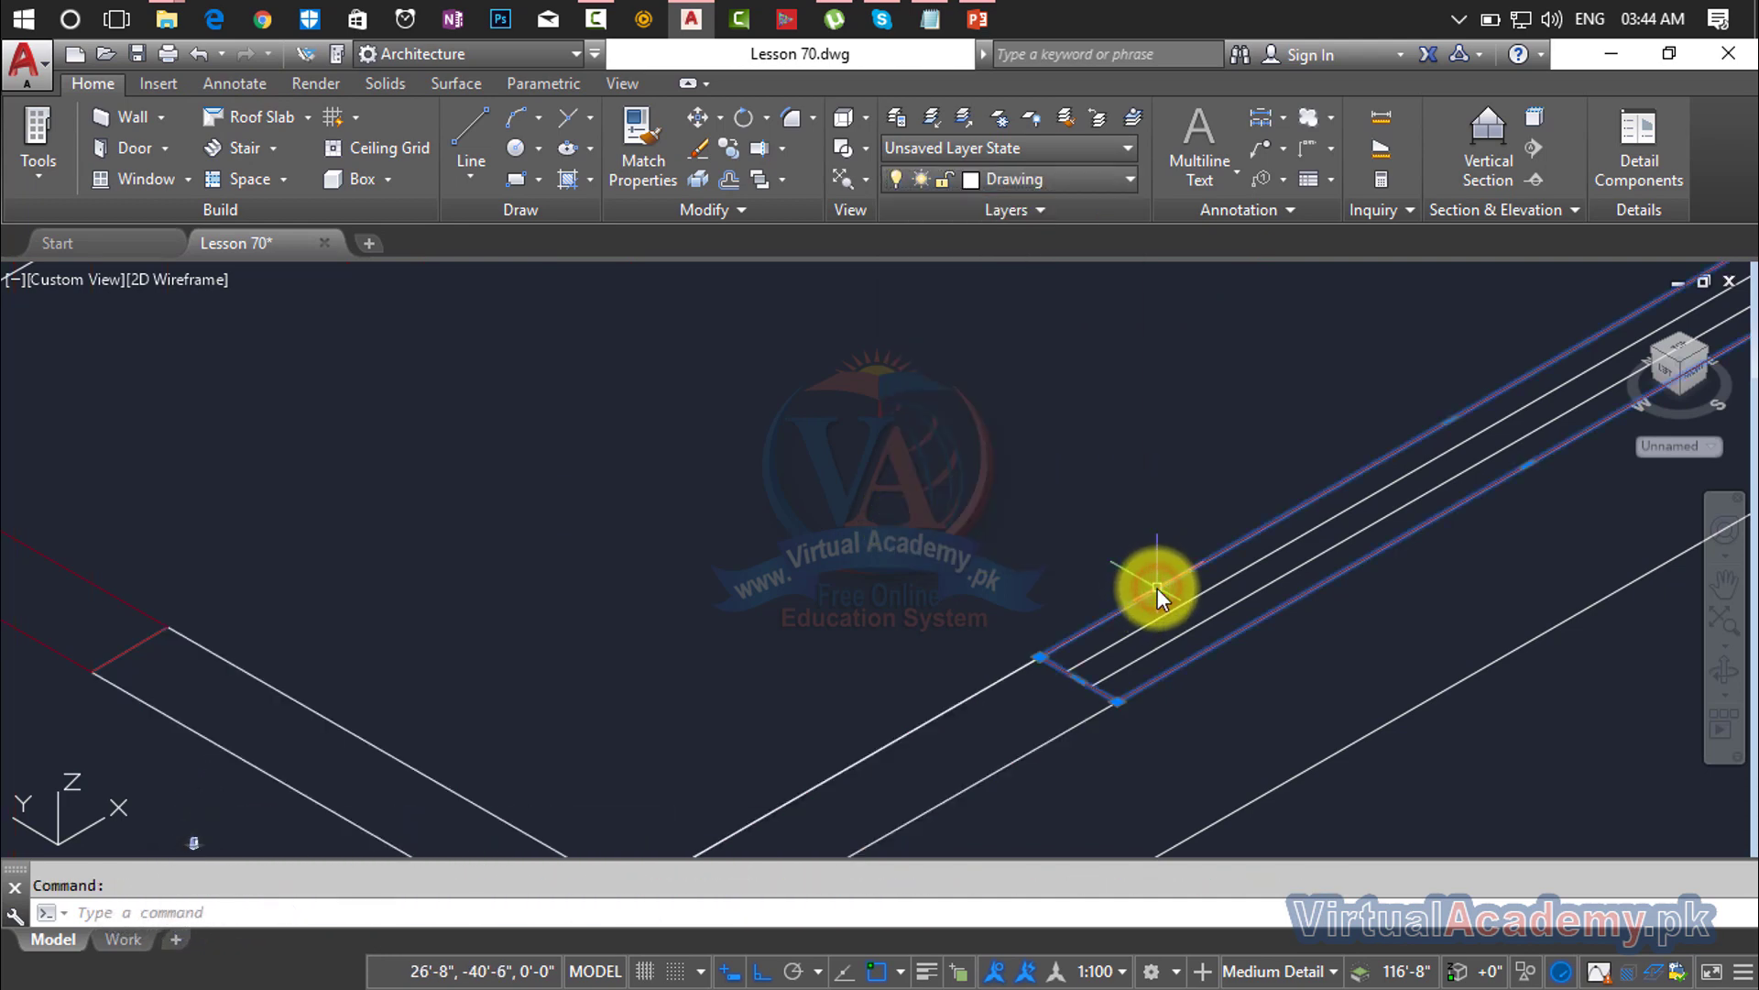
key("Delete")
Step: Draw a rectangle over the front wall's window opening, from corner 25'-6", -40'-6" to corner 33'-6", -41'-3"
type("rec")
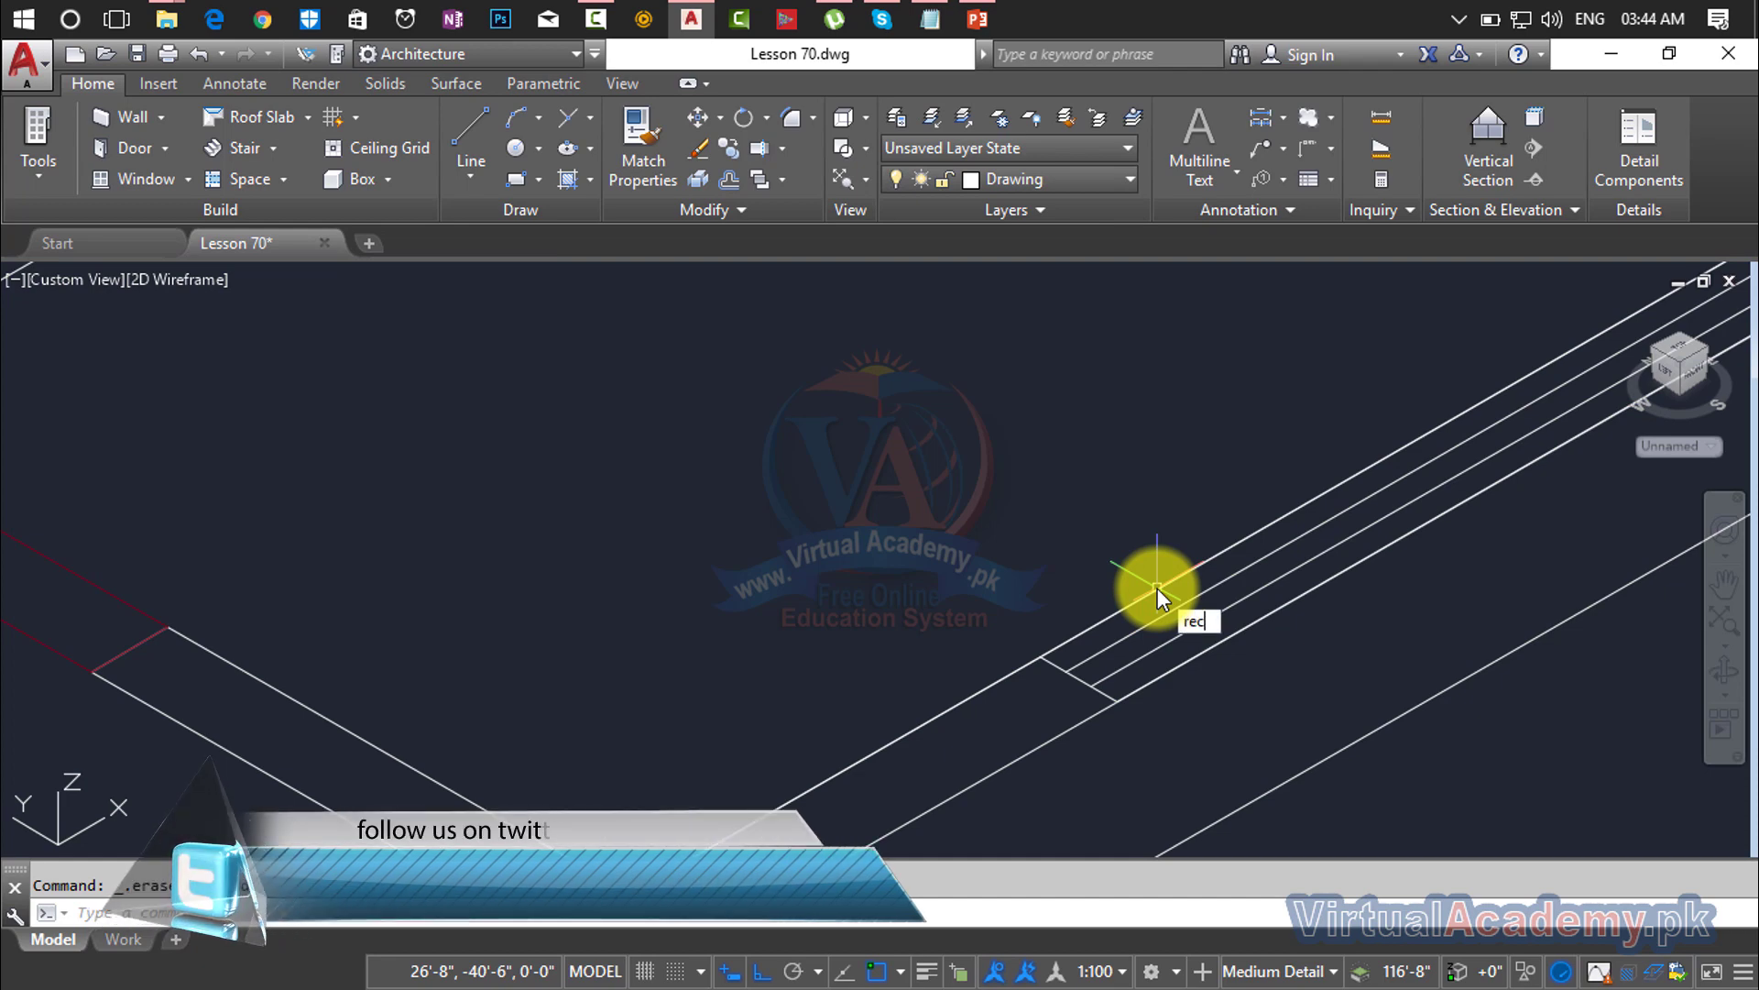
key("Return")
left_click(1042, 658)
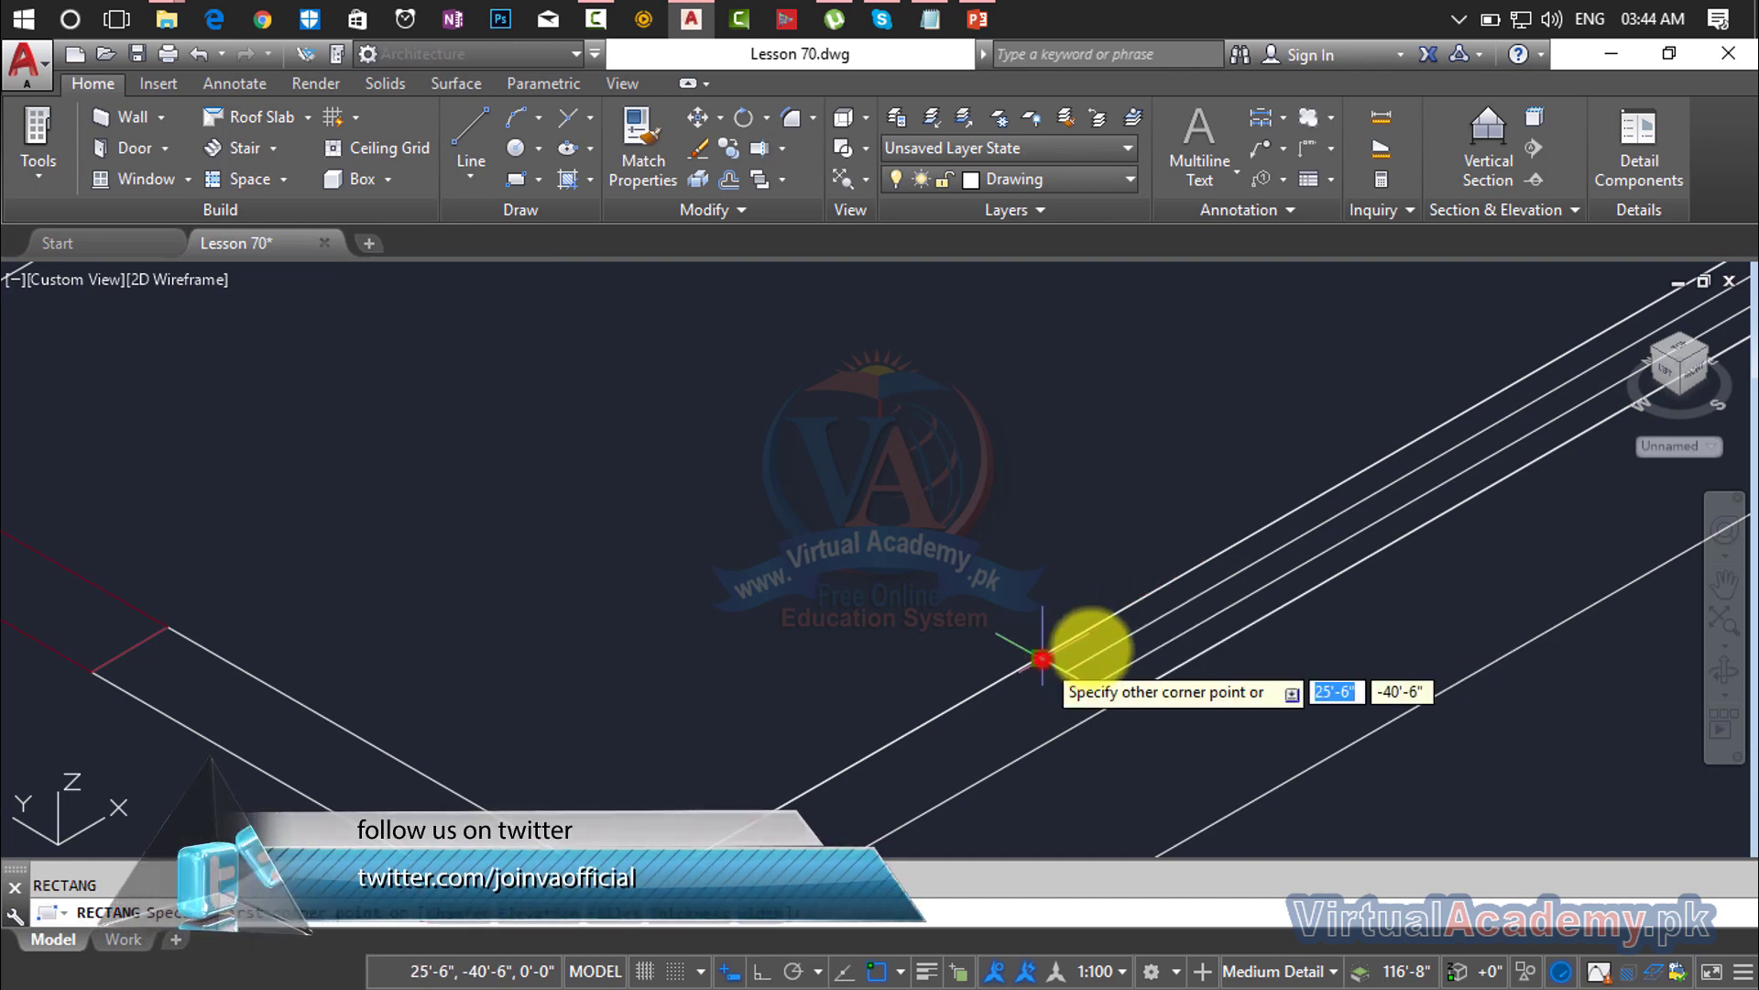
scroll(1191, 617, "down", 2)
middle_click_drag(1191, 617, 849, 727)
scroll(1316, 490, "up", 4)
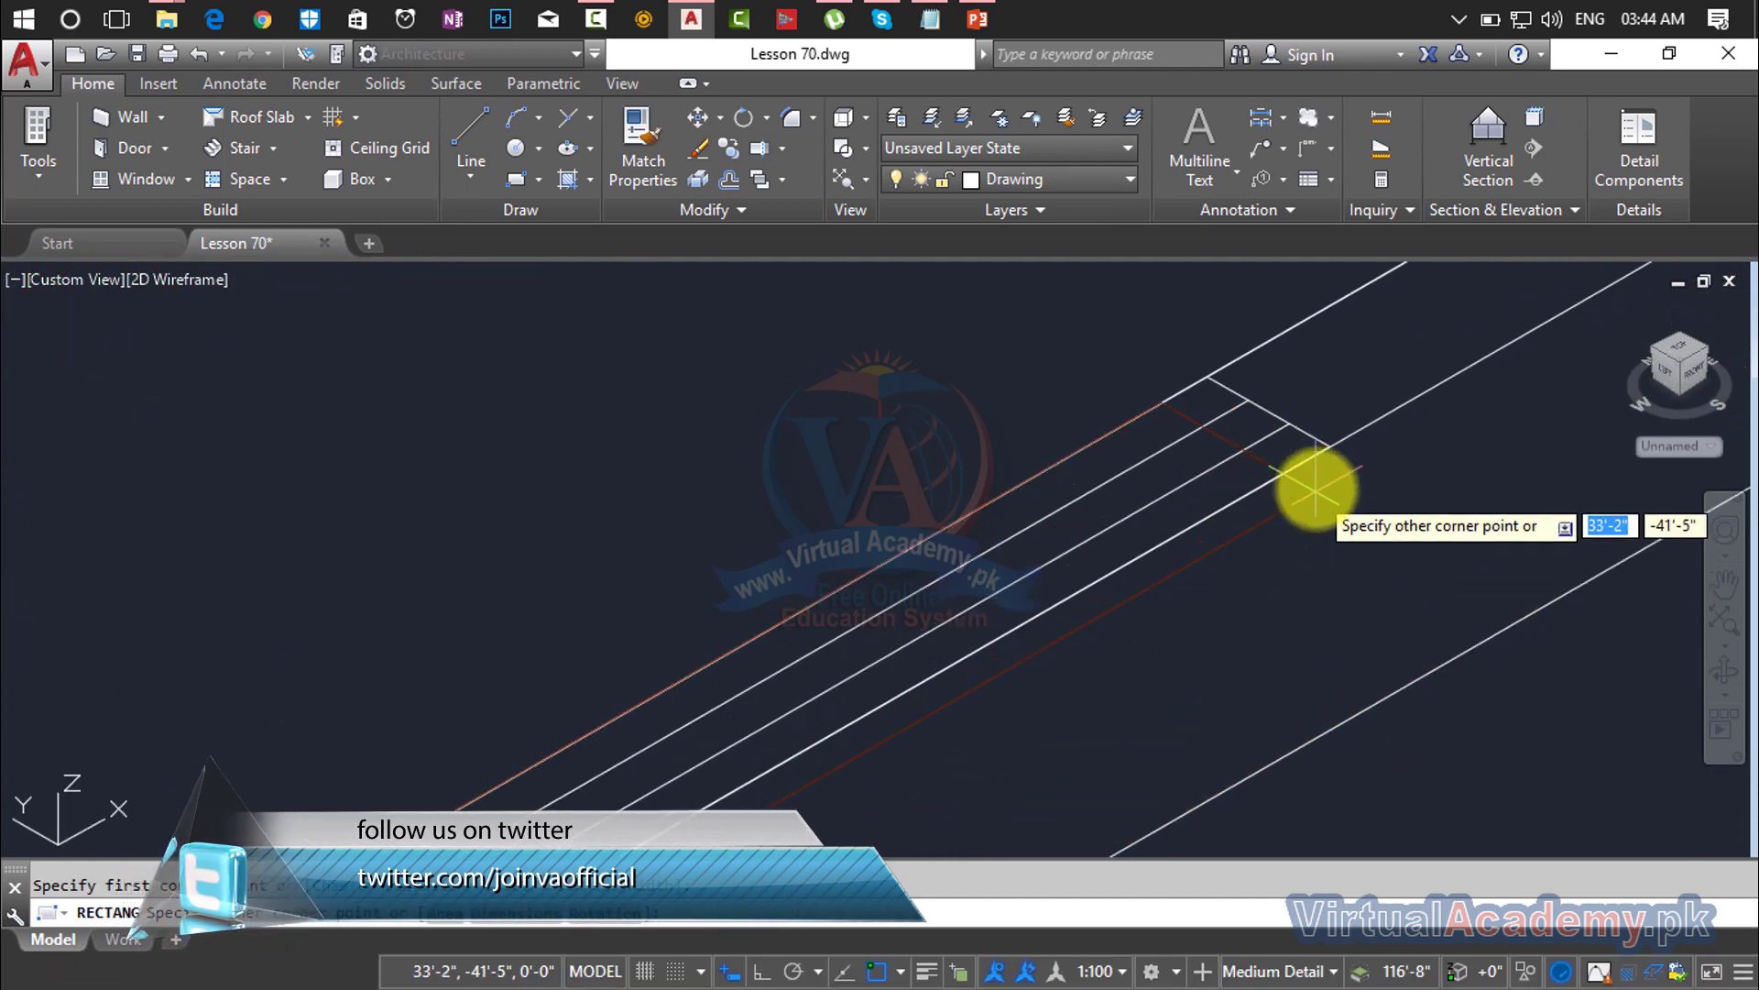
left_click(1326, 446)
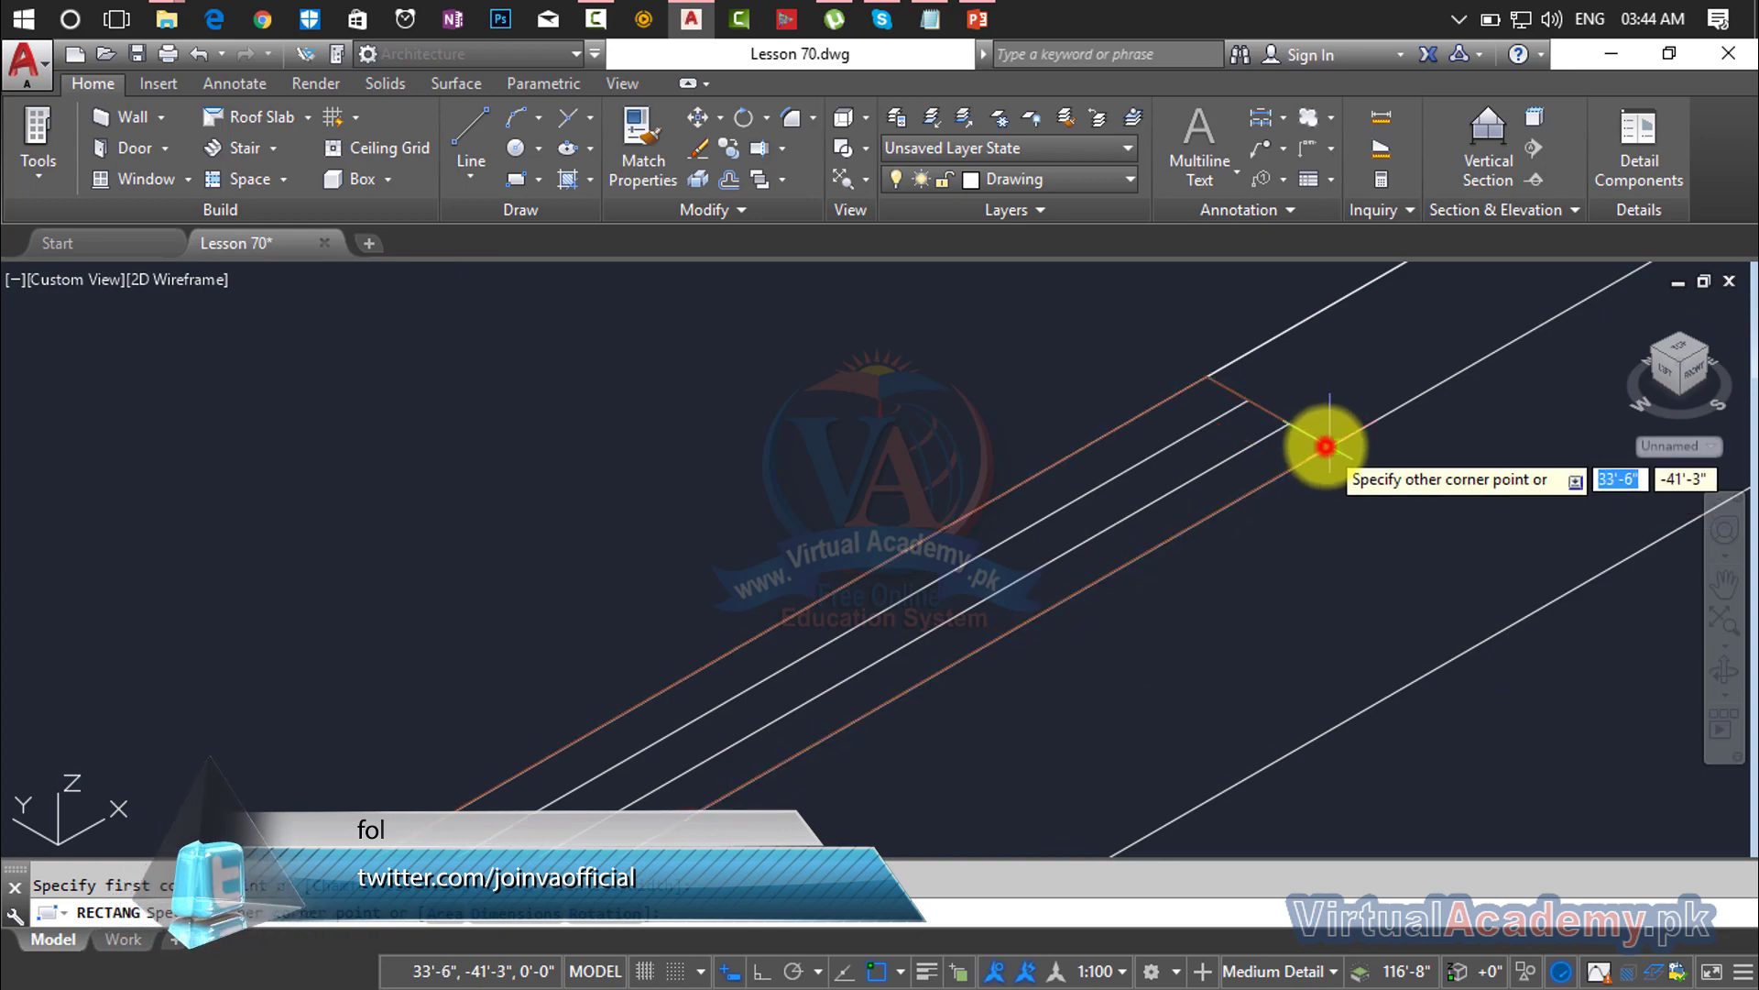
scroll(1326, 447, "down", 5)
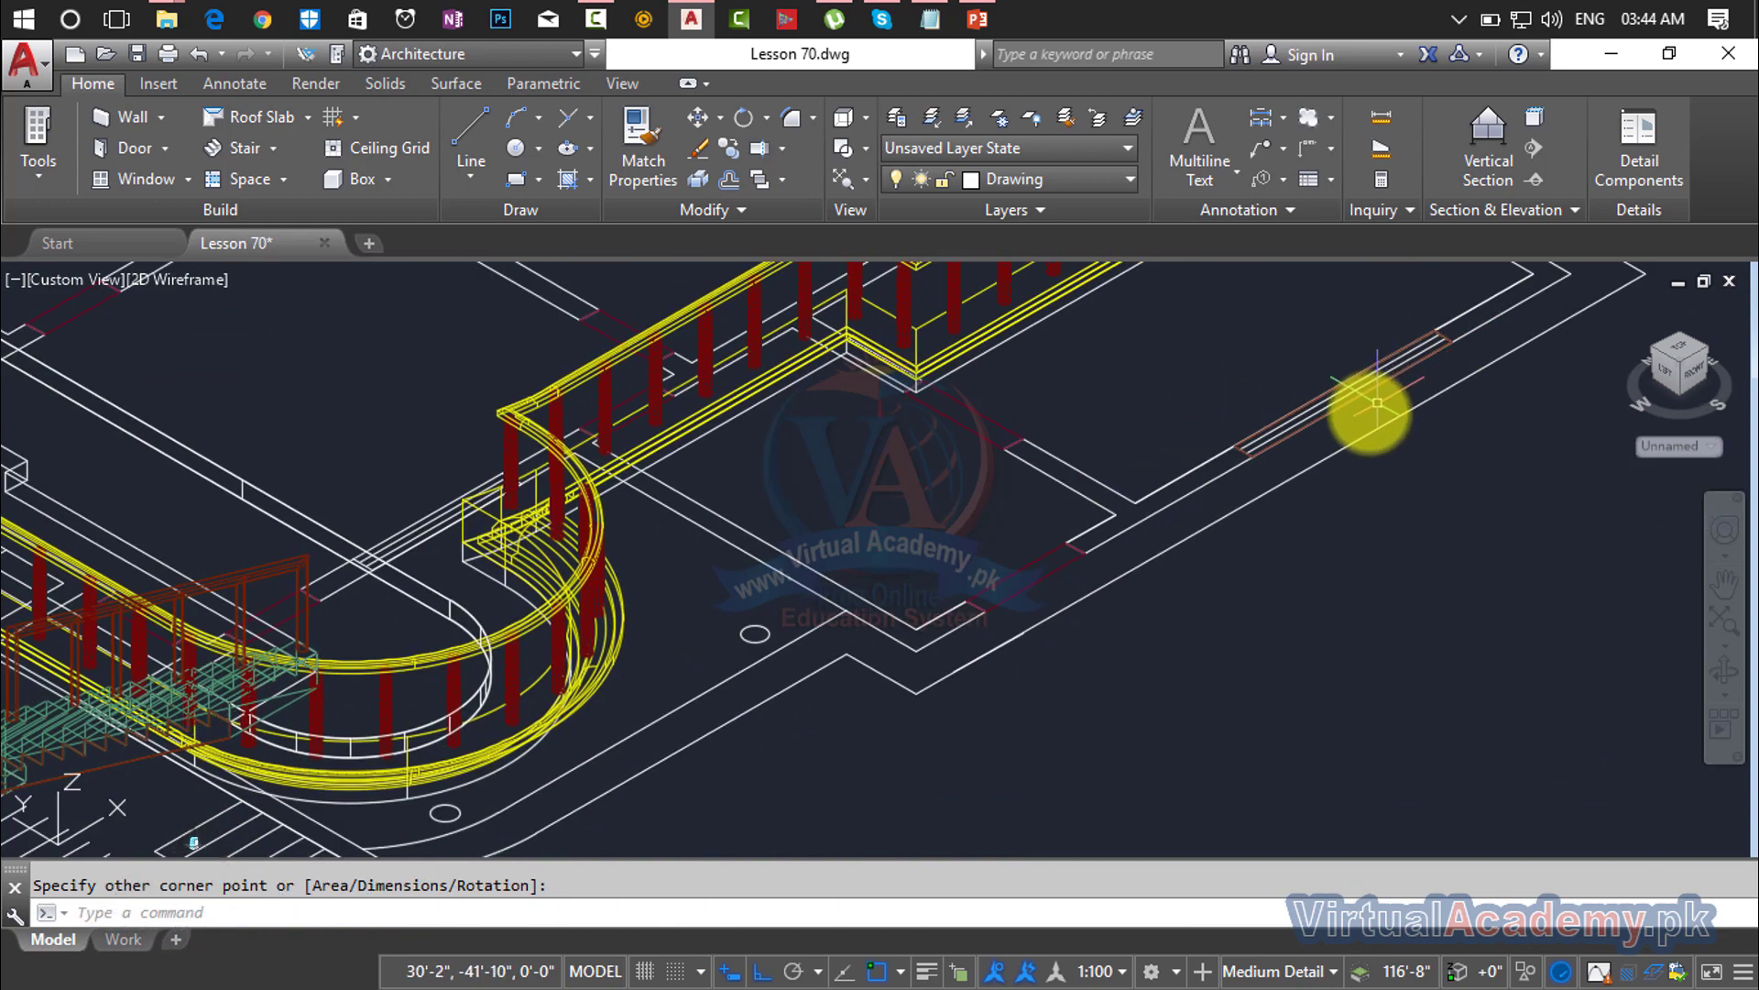
scroll(1356, 441, "down", 4)
scroll(1338, 453, "up", 2)
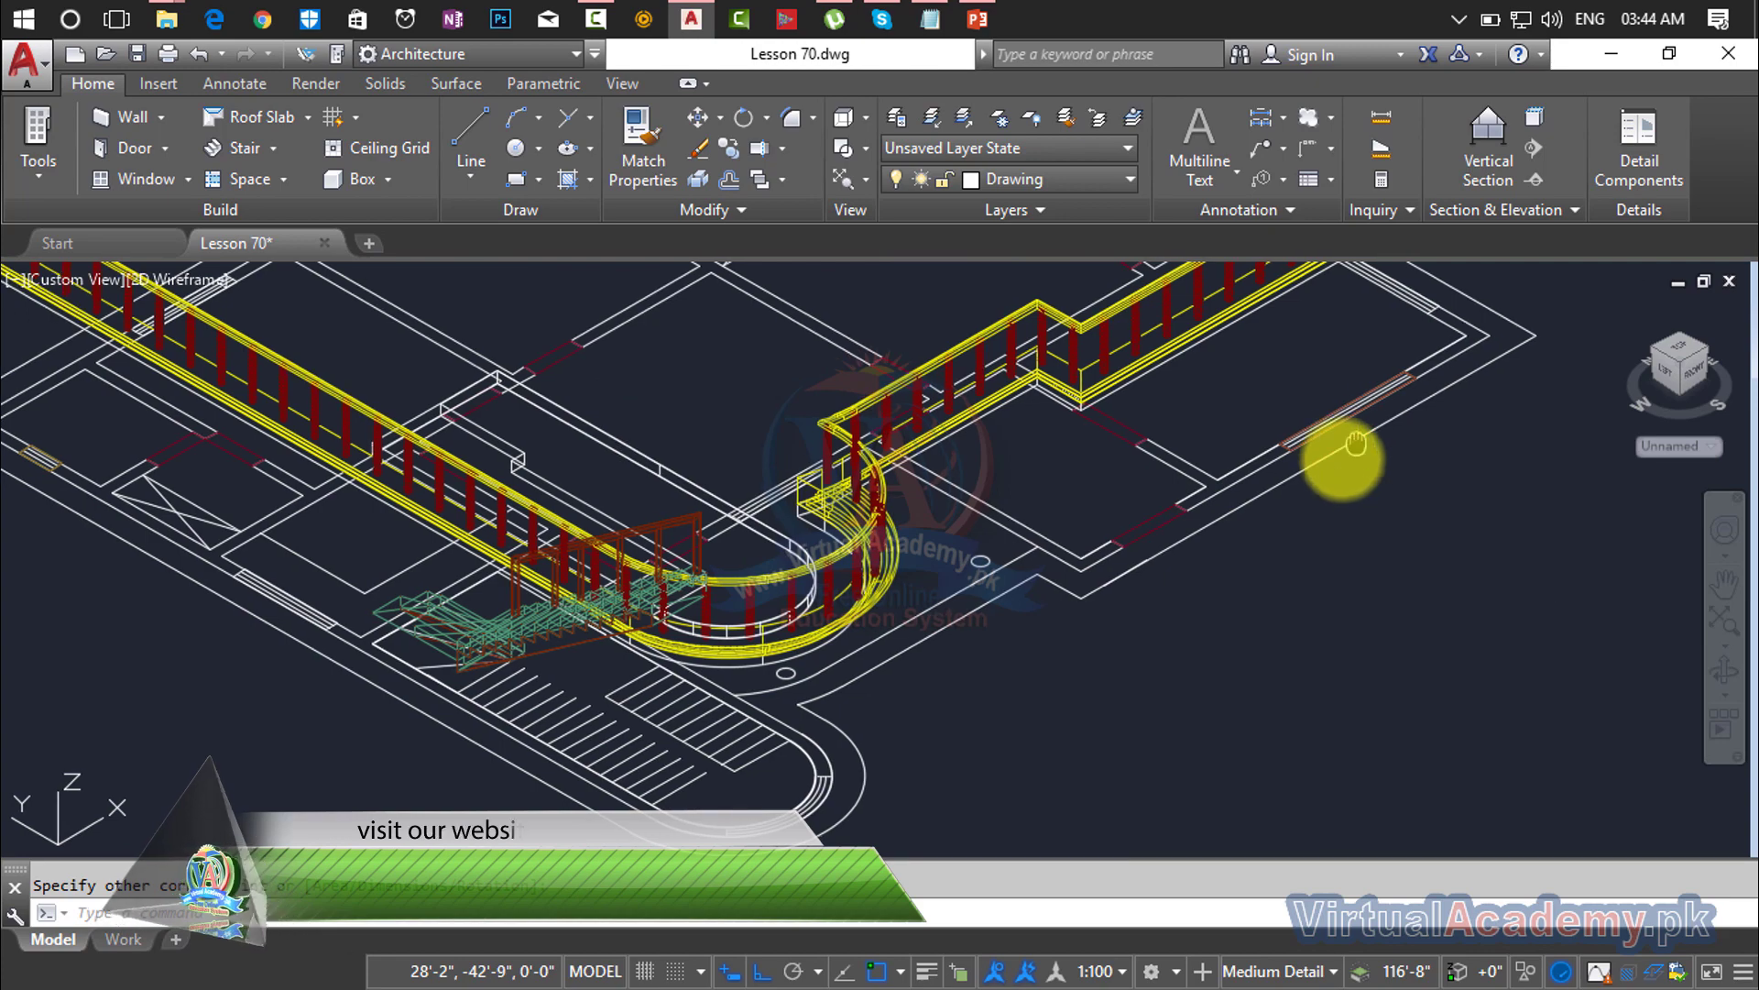
scroll(1146, 640, "up", 5)
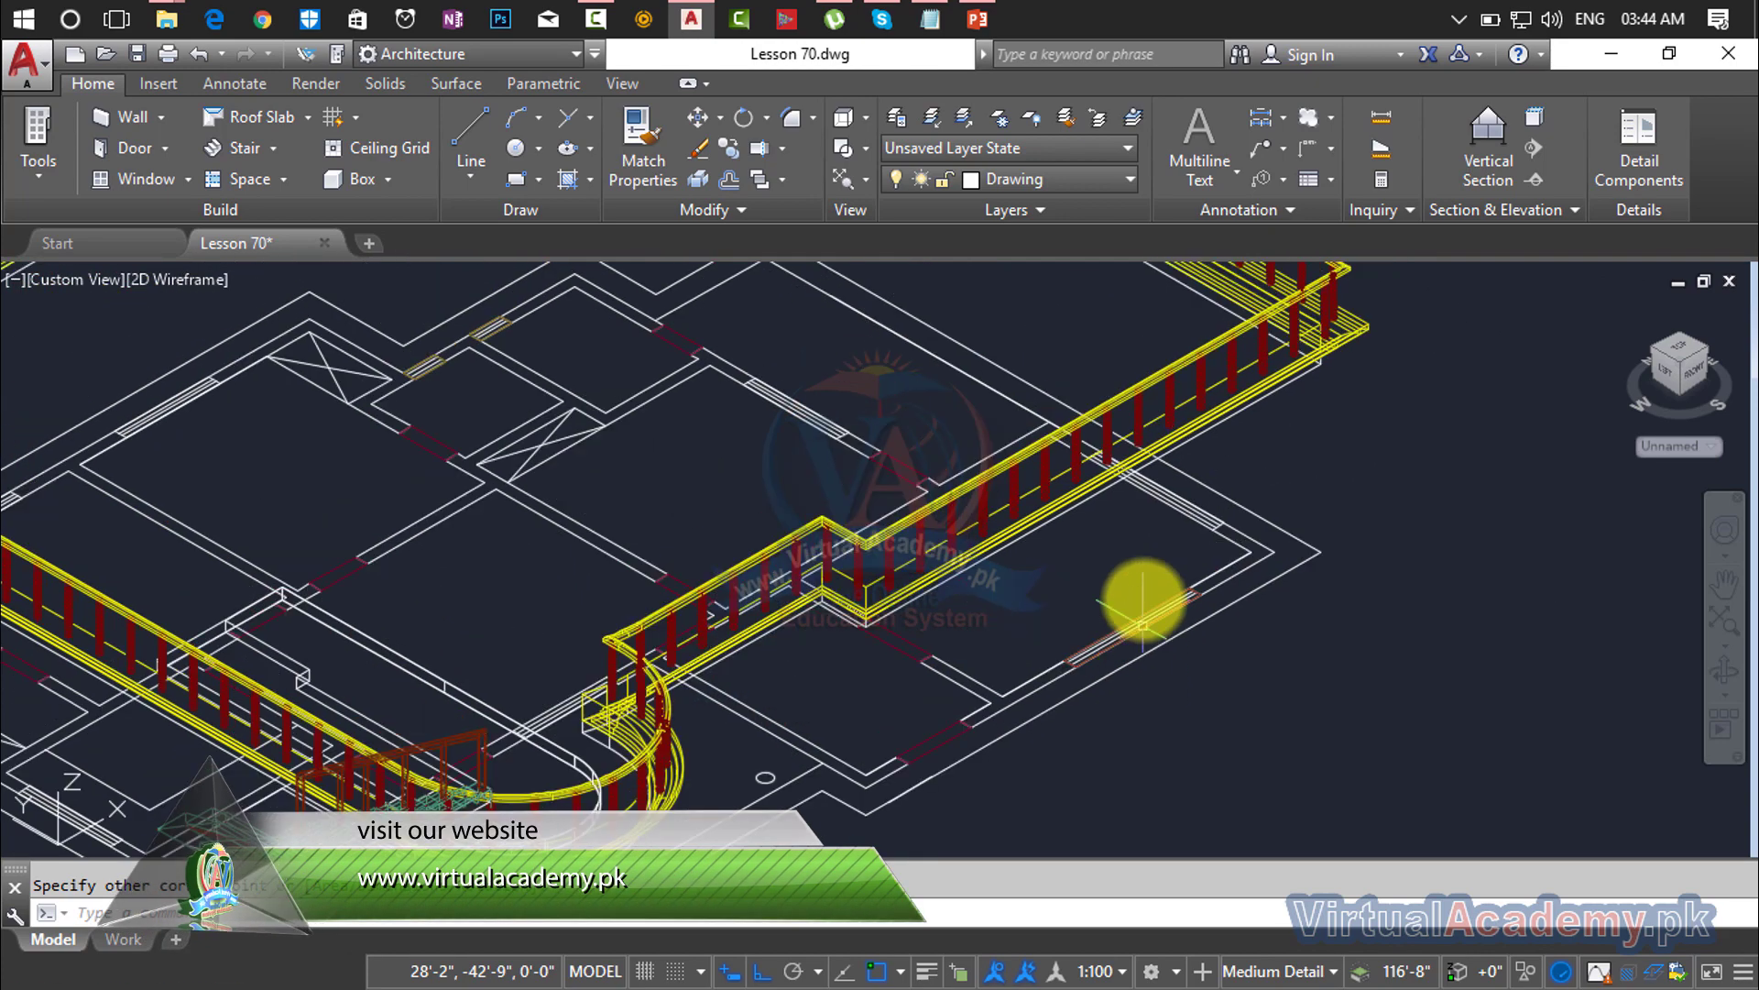
scroll(1117, 434, "up", 2)
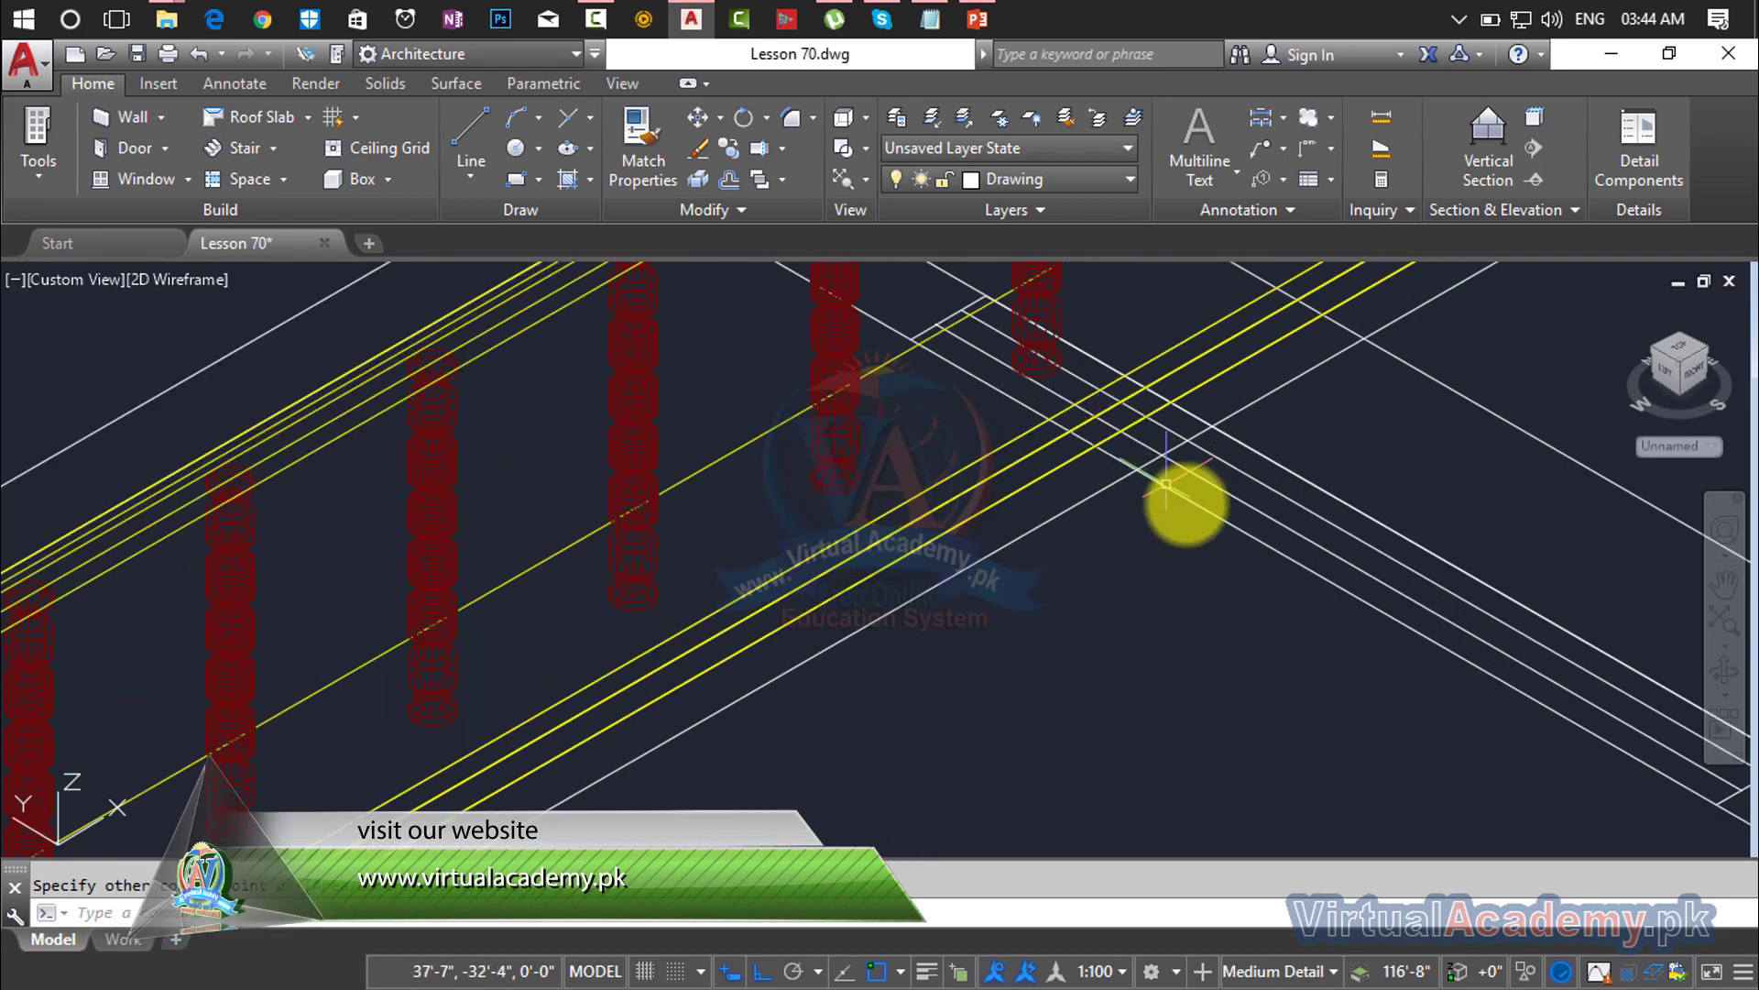
scroll(961, 408, "up", 3)
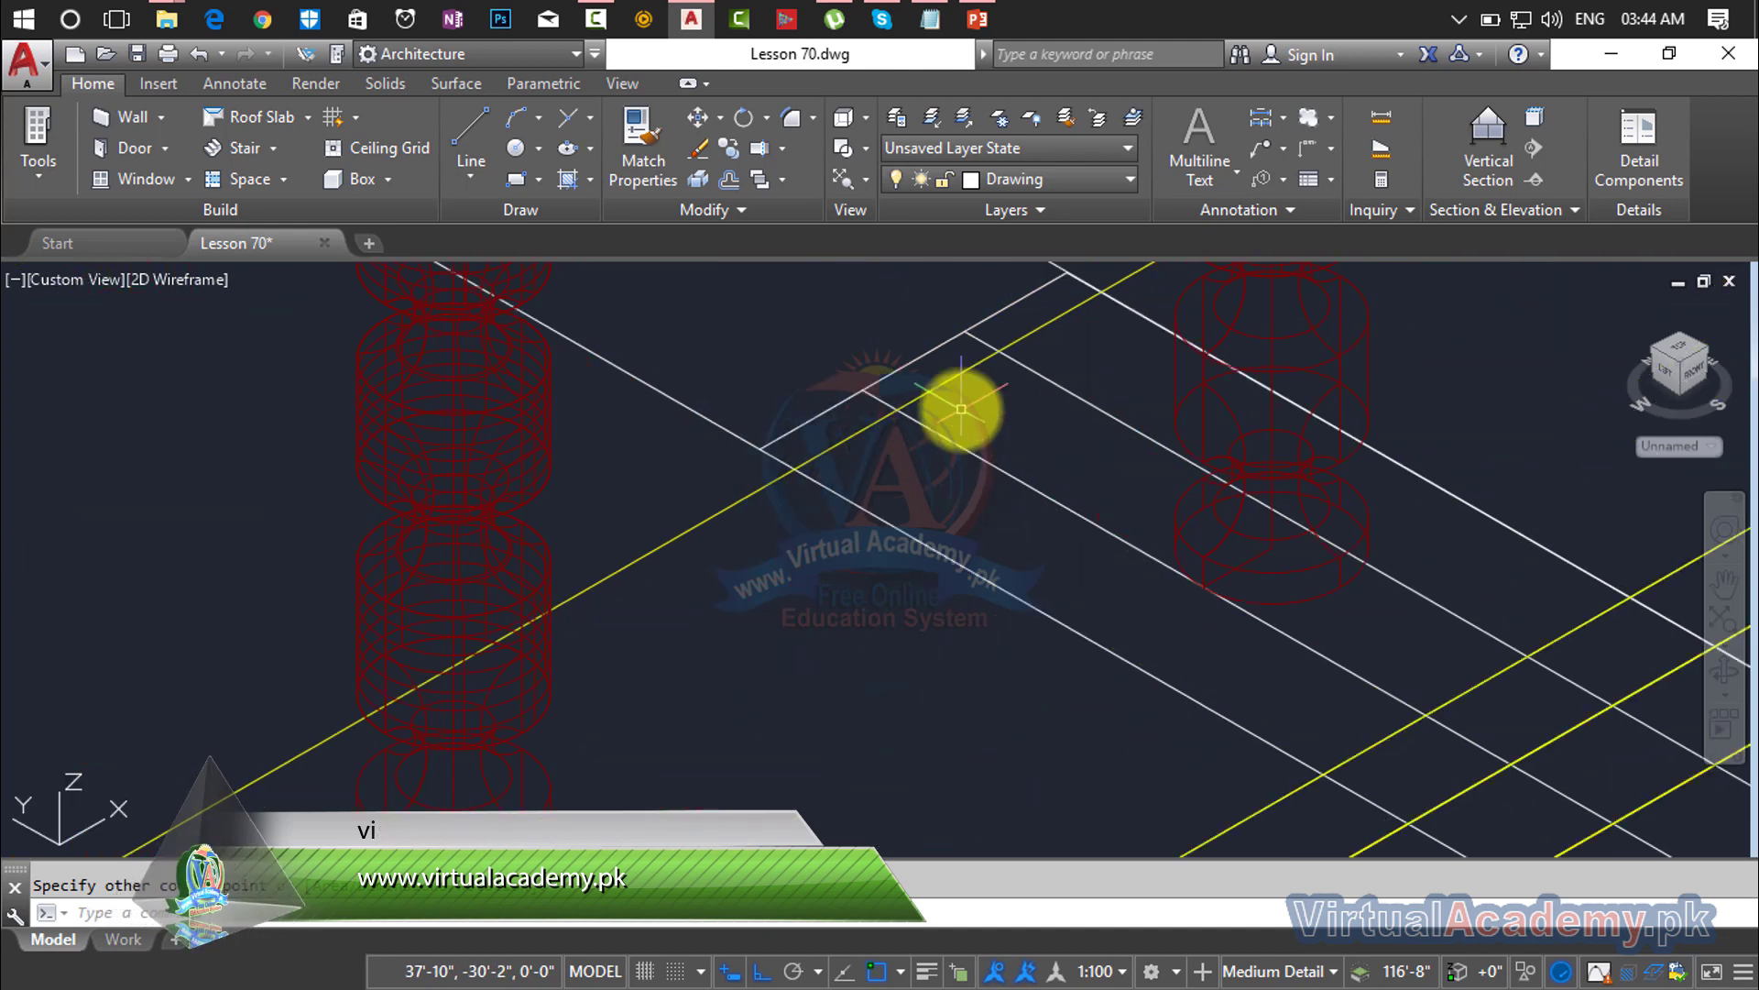
left_click(933, 430)
key("Return")
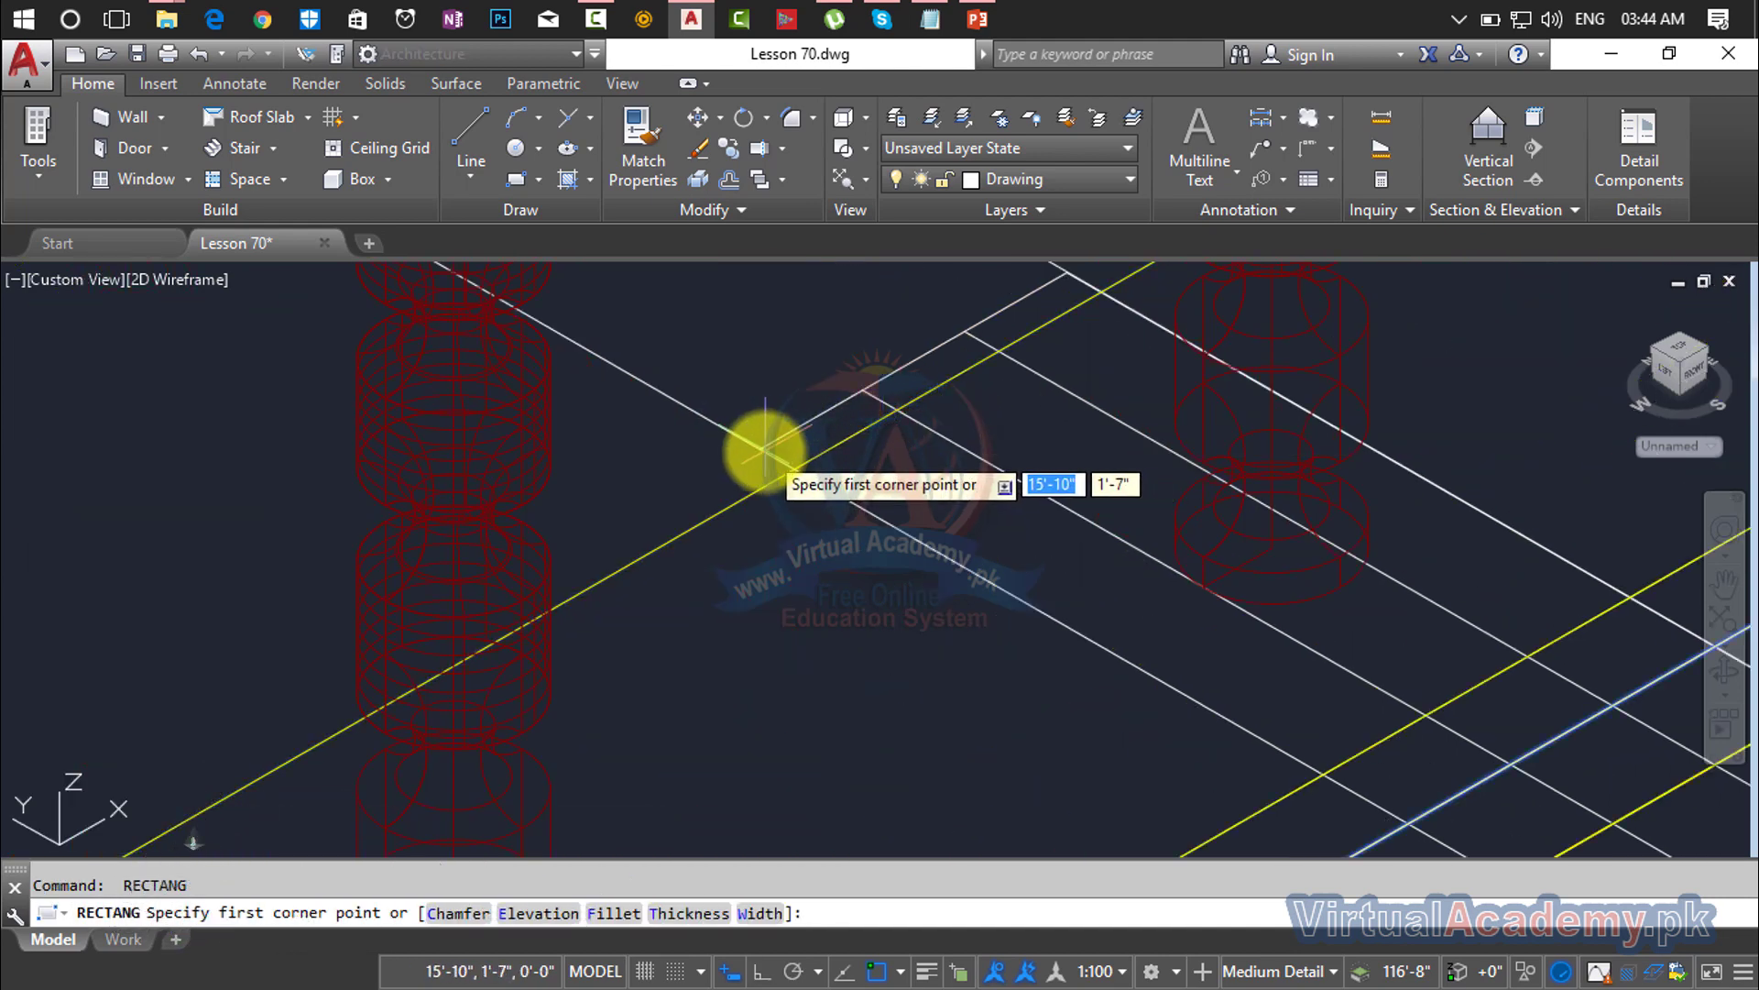
key("Escape")
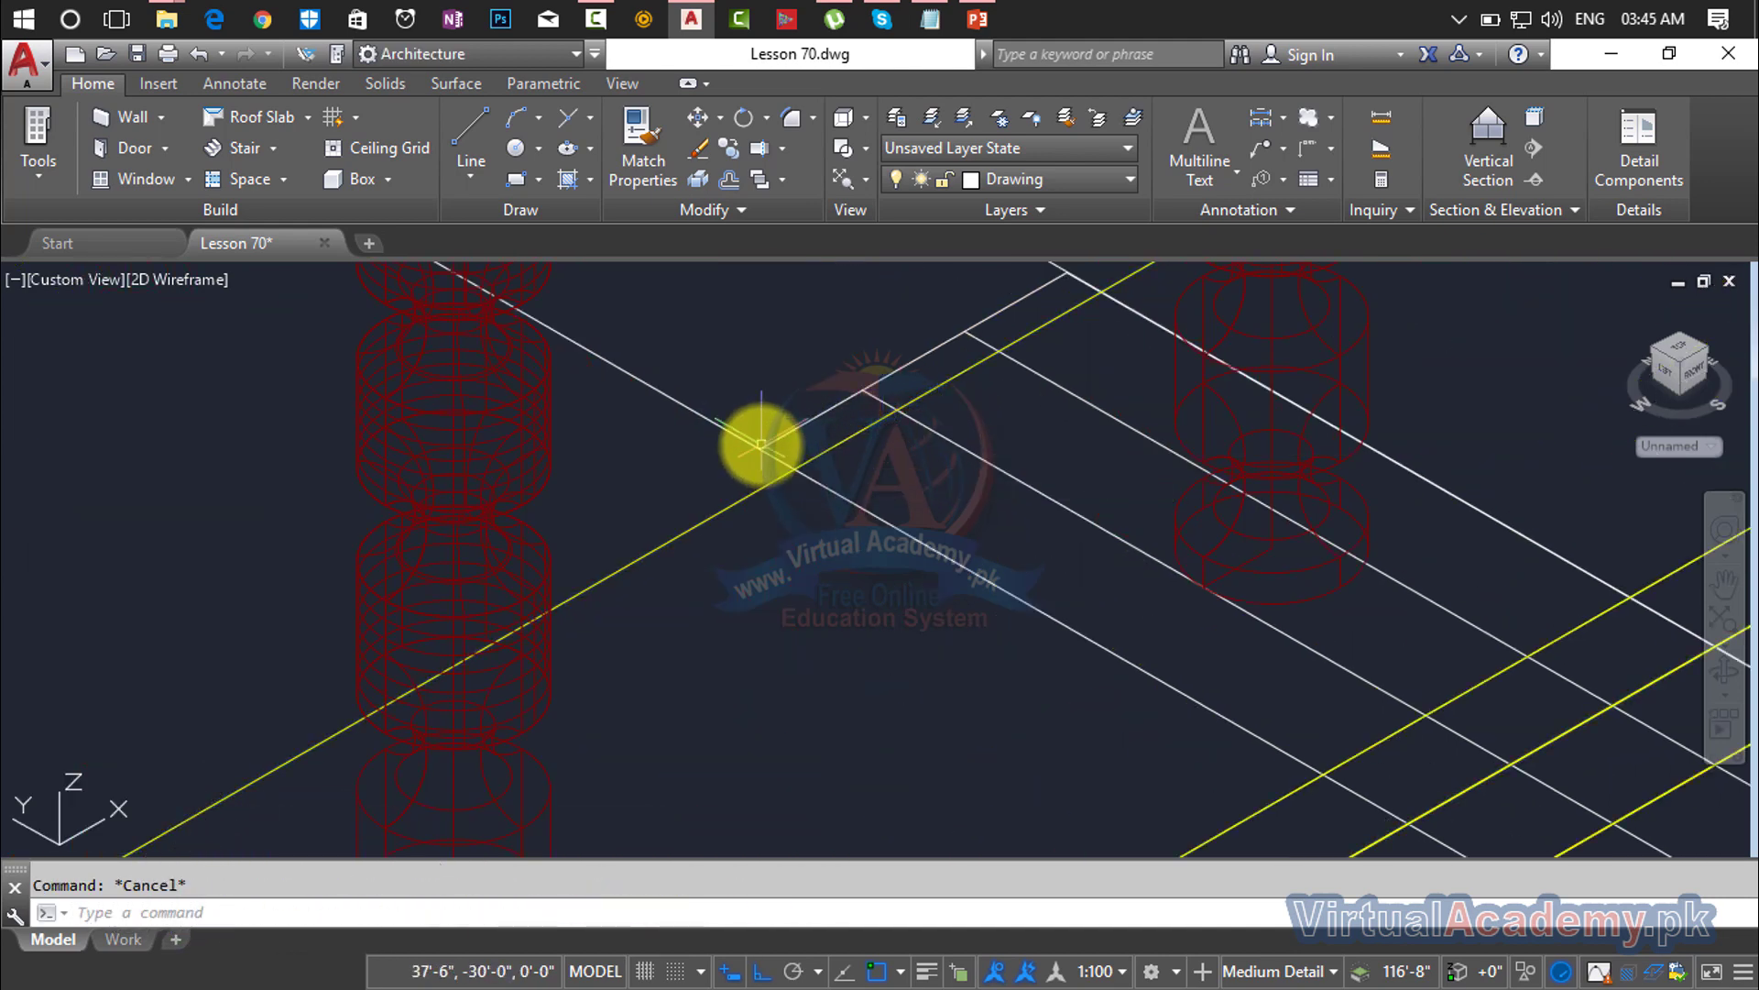
Step: Draw a rectangle over the window opening in the adjacent side wall, from corner 37'-6", -30'-0" to the opening's opposite corner
type("ec")
key("Return")
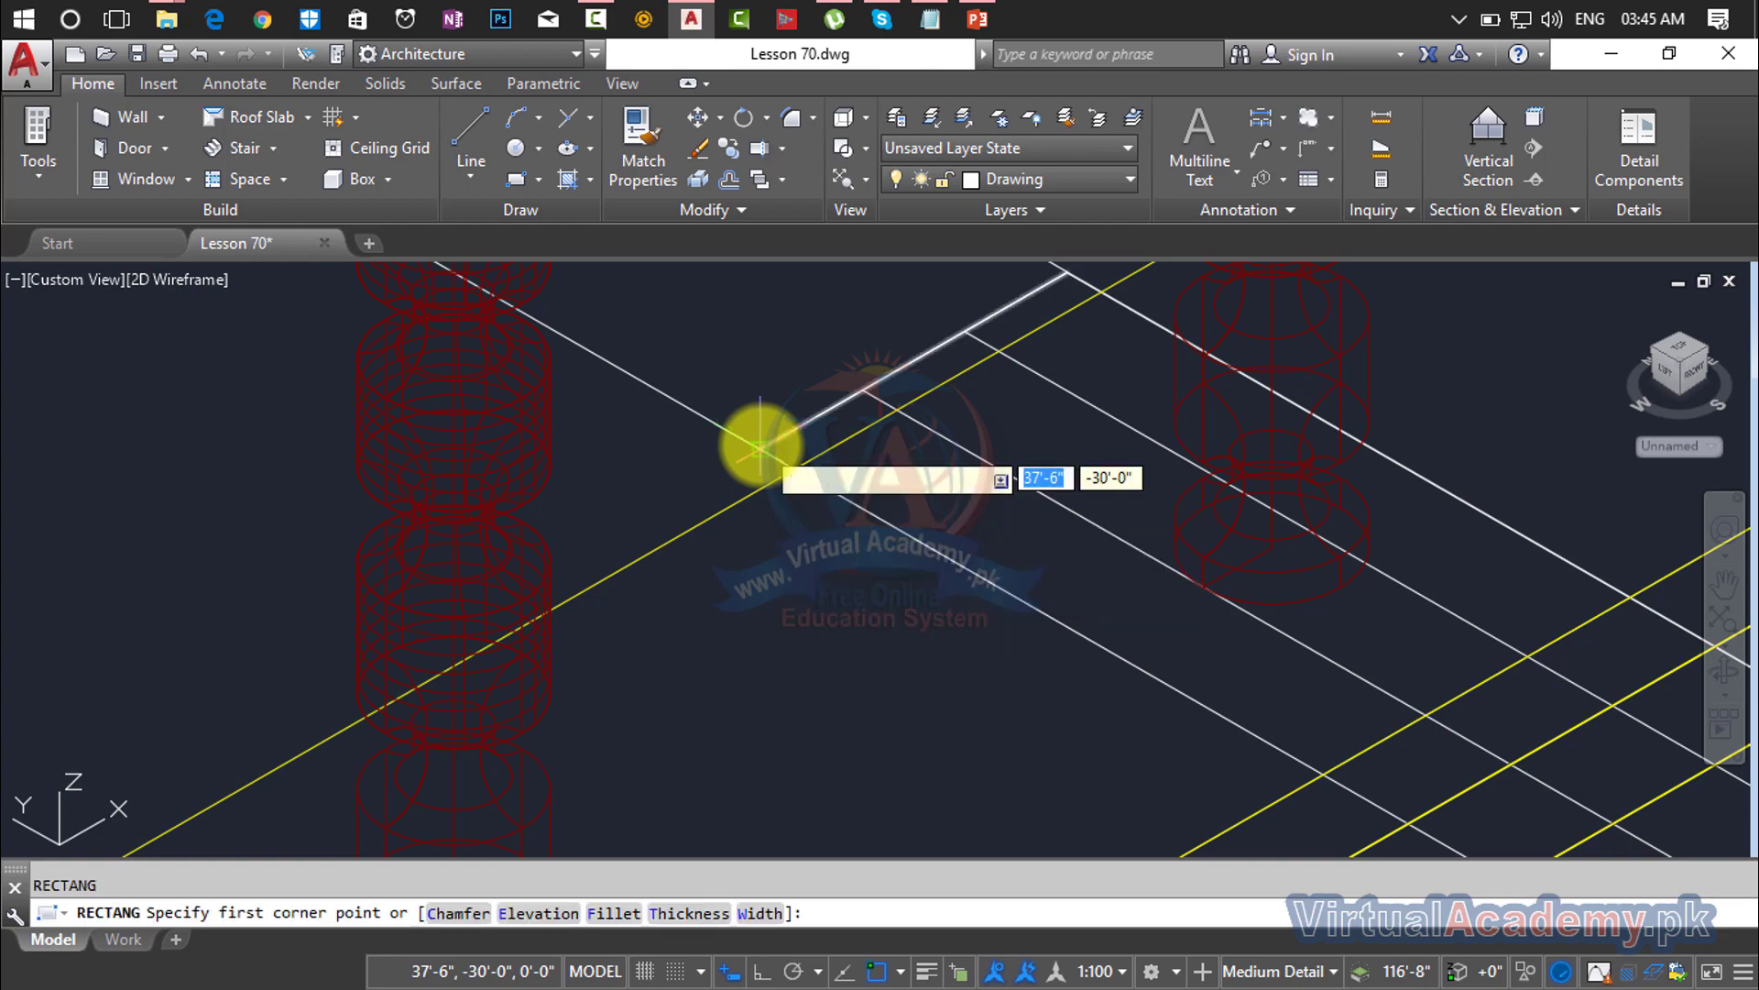
left_click(761, 445)
scroll(1164, 522, "down", 3)
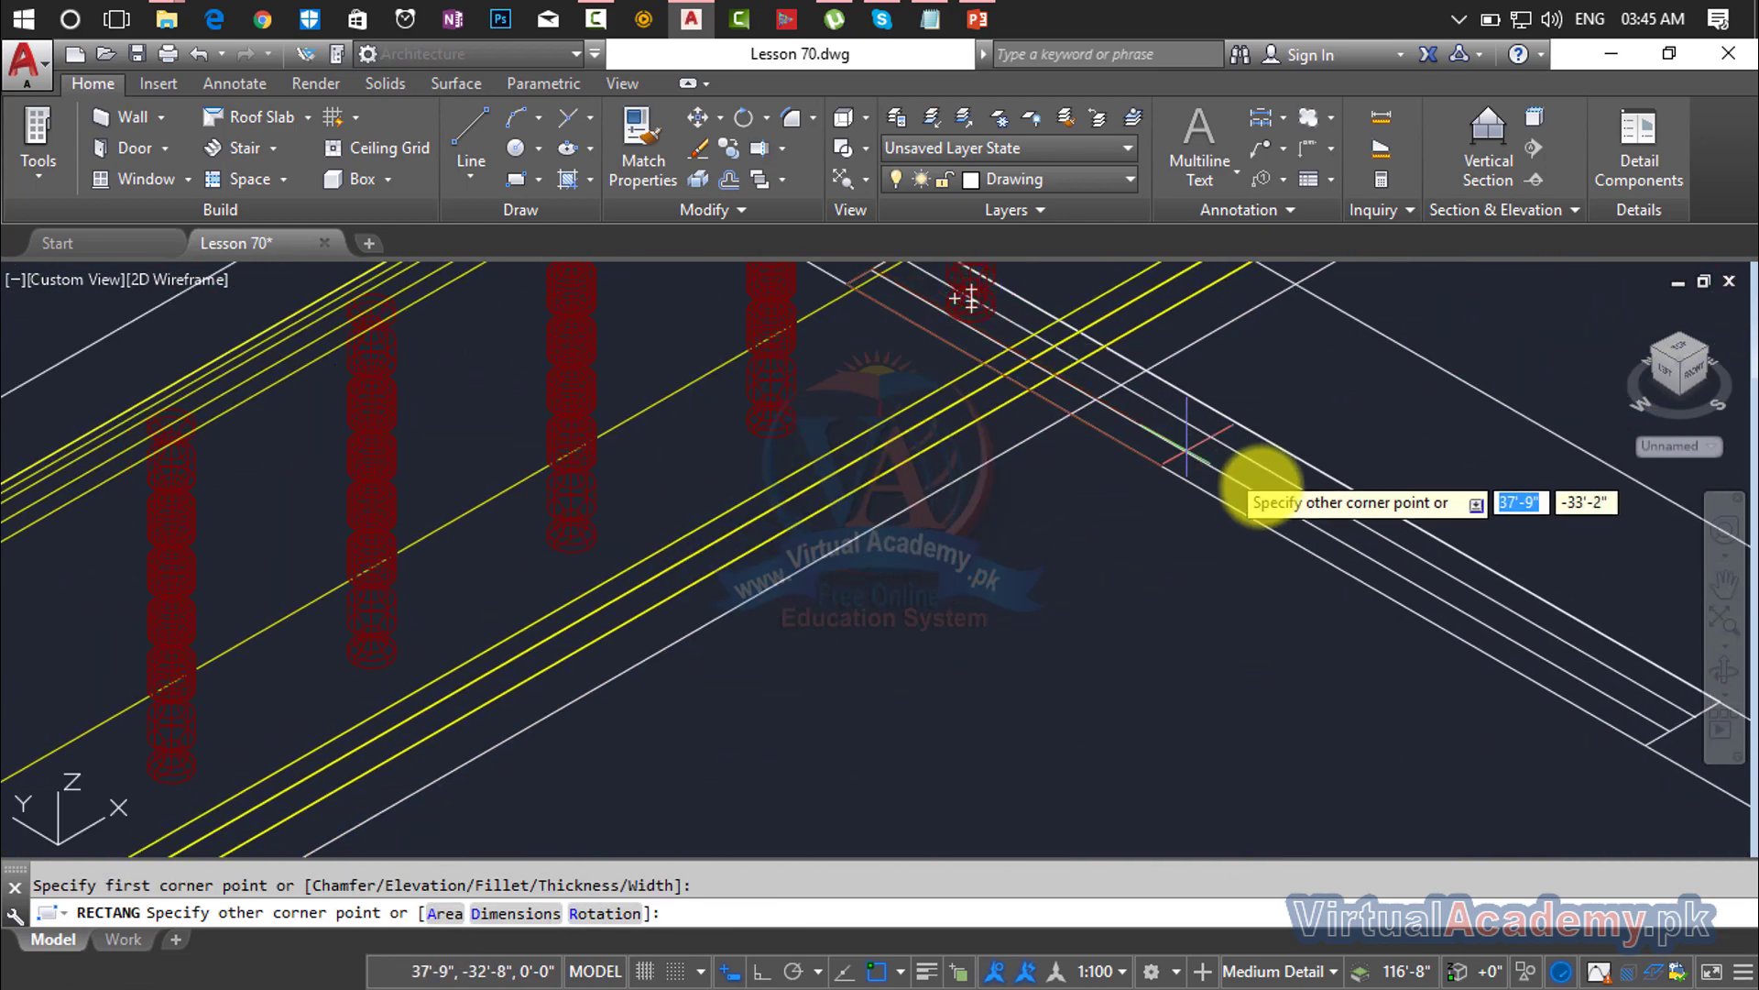
scroll(1268, 456, "down", 2)
scroll(1355, 522, "up", 6)
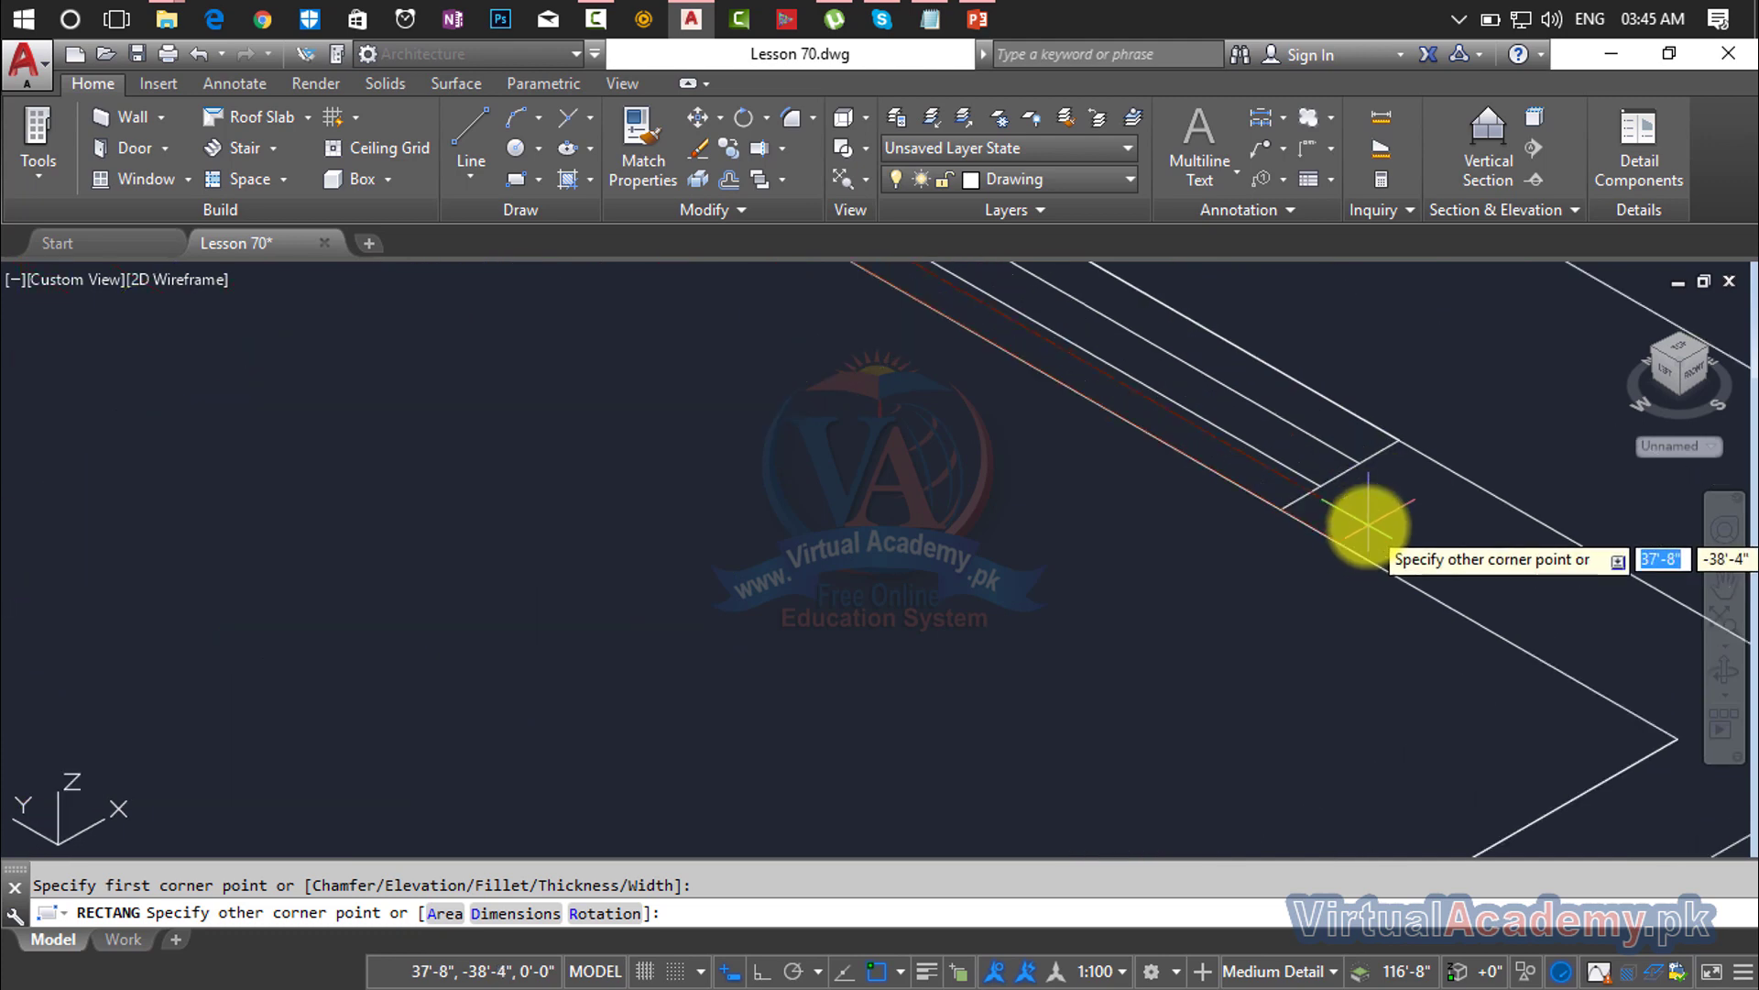
left_click(1420, 393)
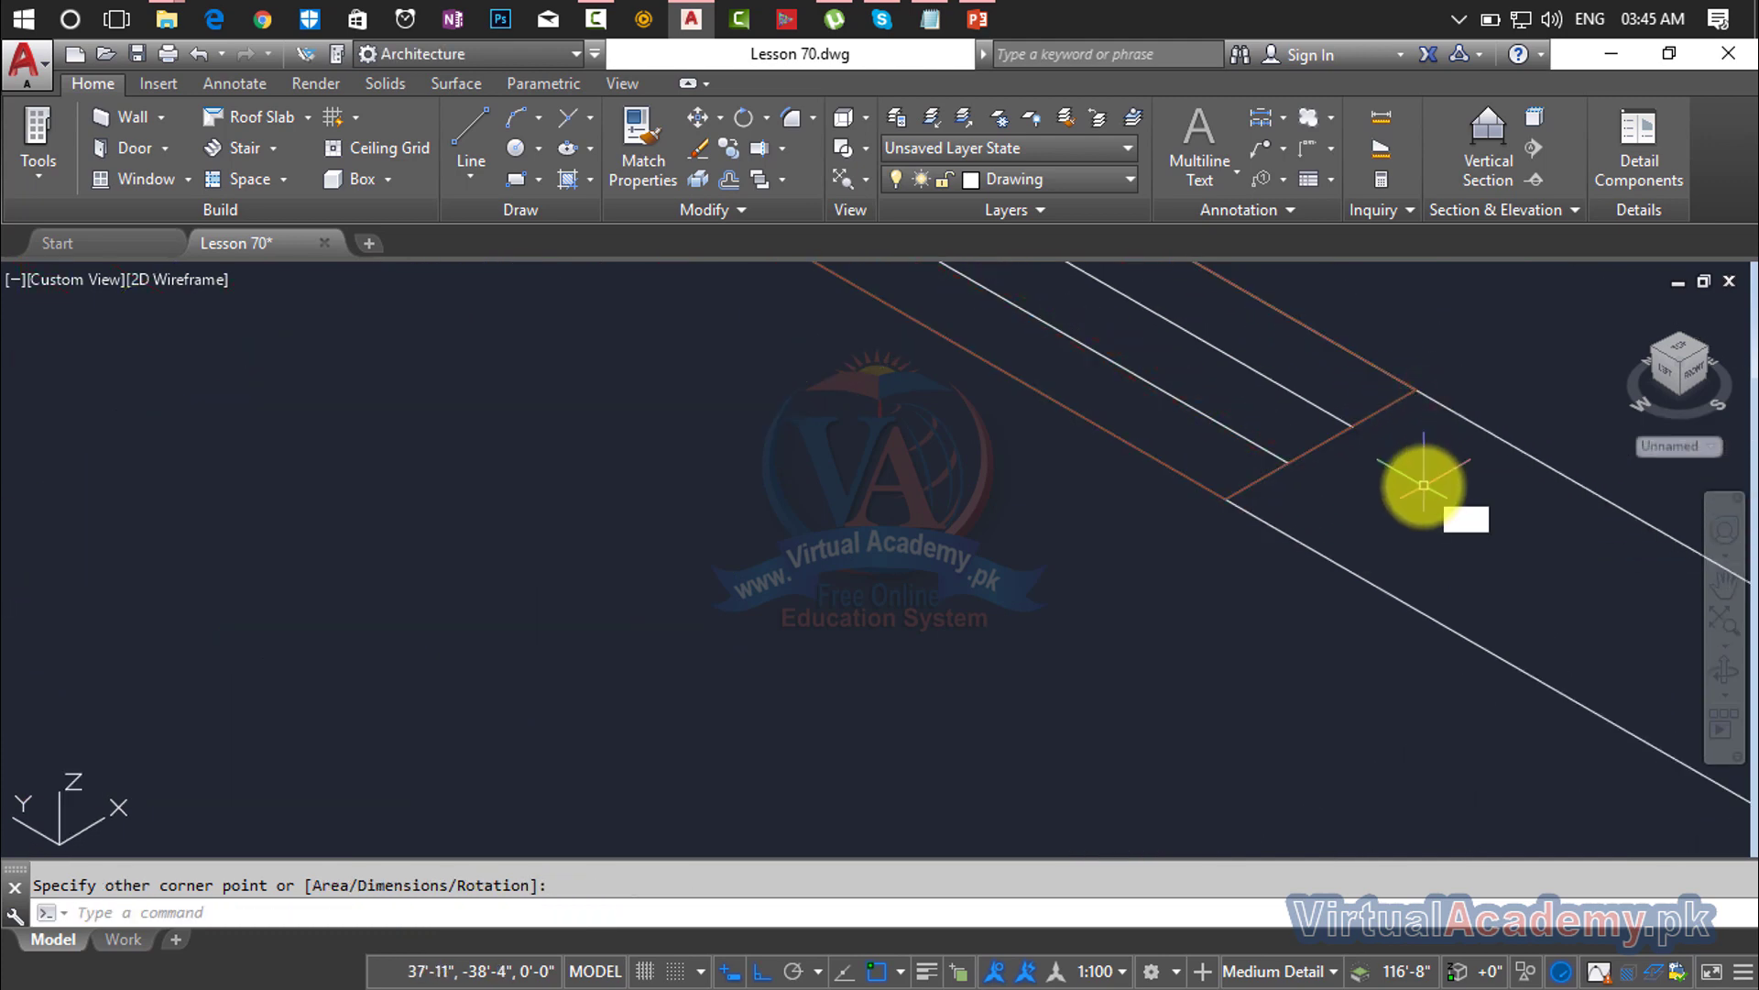
Step: Move the side wall's window rectangle from its lower corner to the empty area outside the plan
type("m")
key("Return")
left_click(1319, 444)
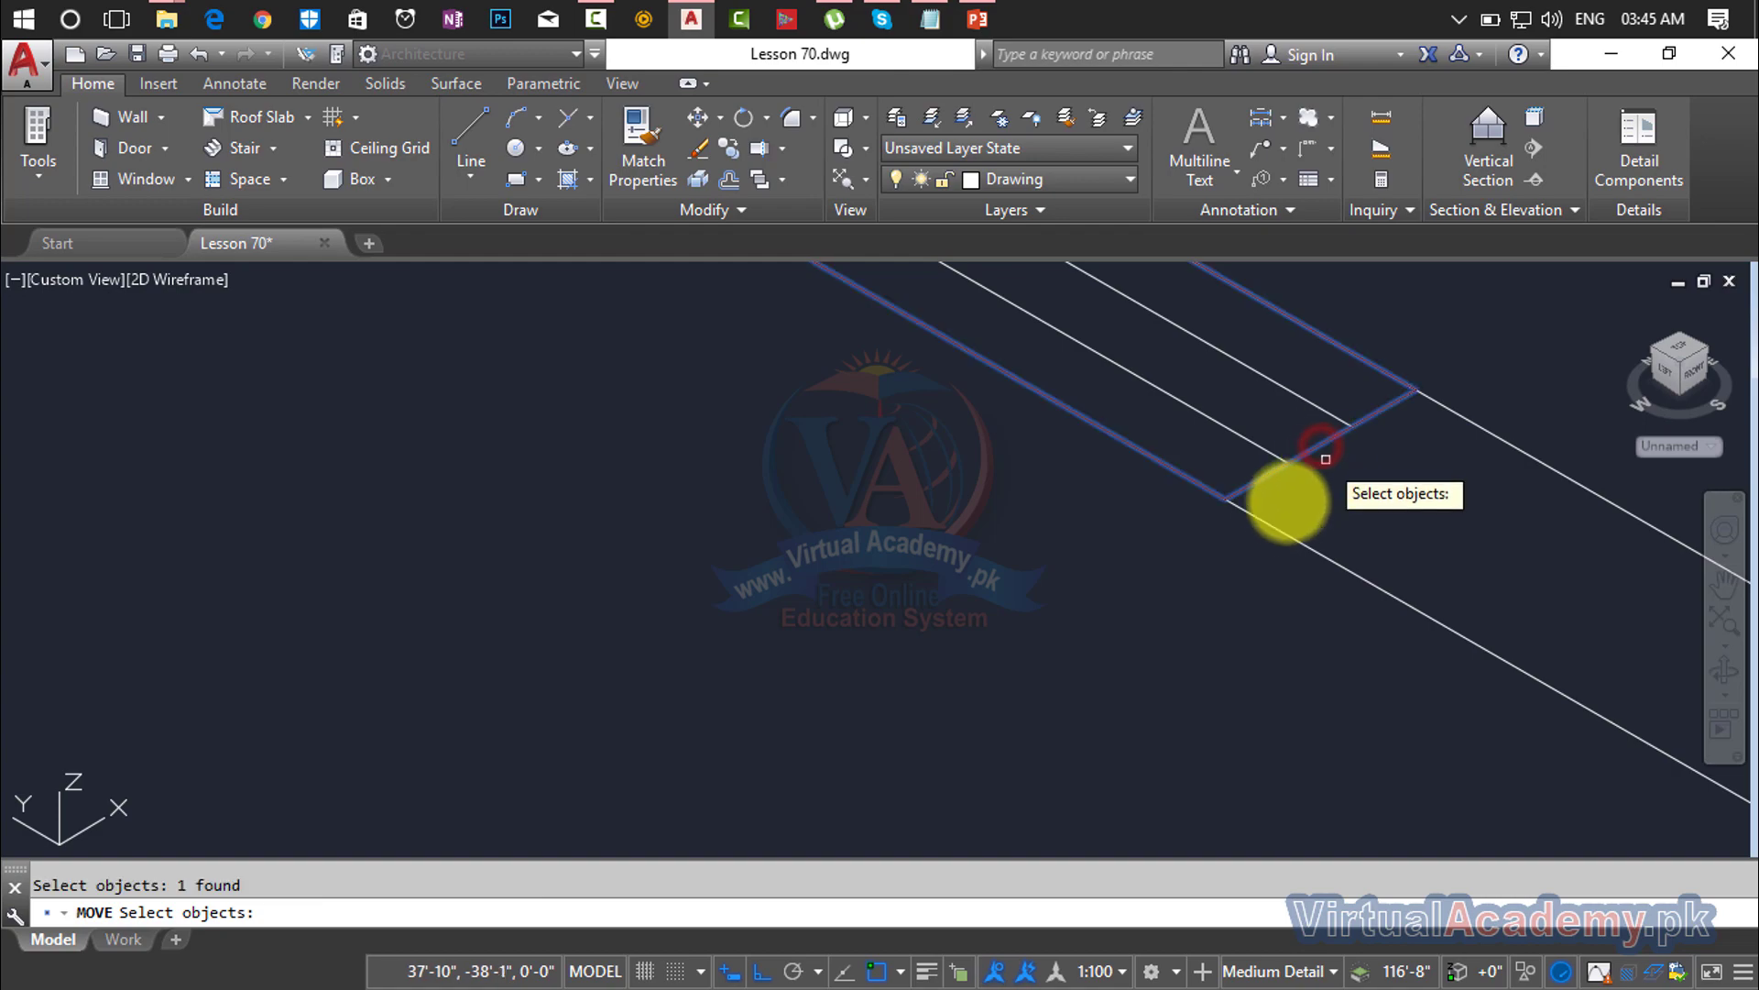
key("Return")
left_click(1228, 500)
scroll(1246, 503, "down", 5)
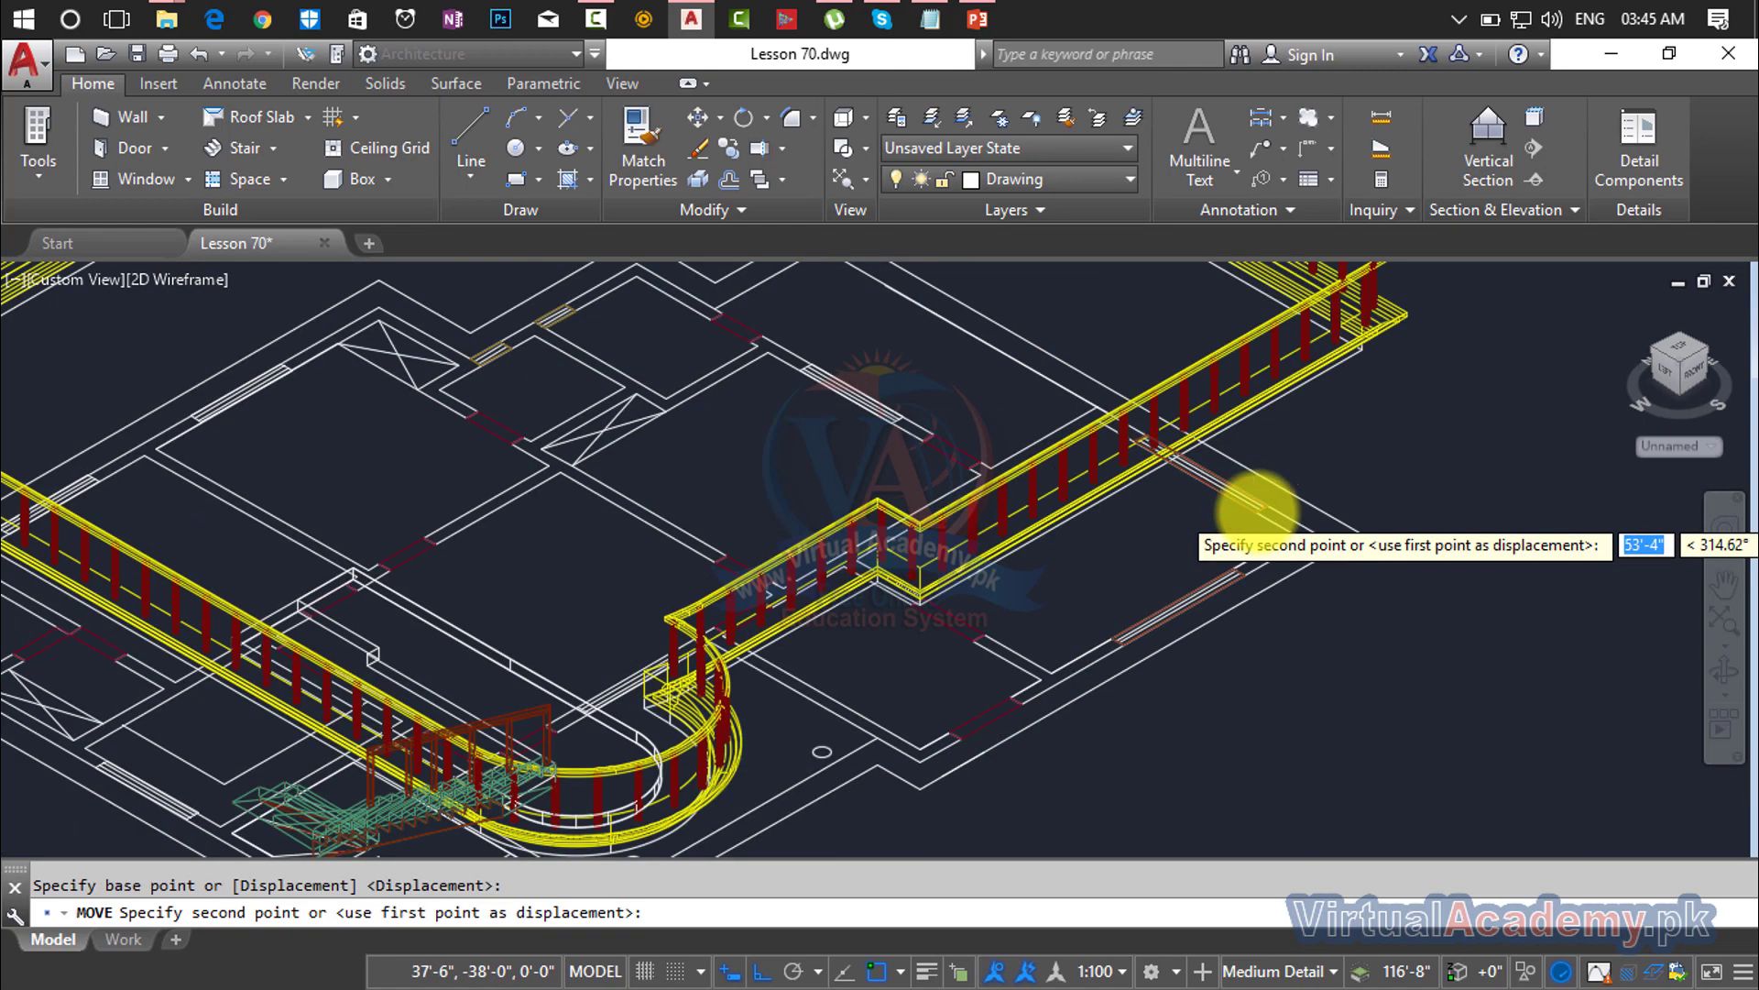
left_click(1386, 542)
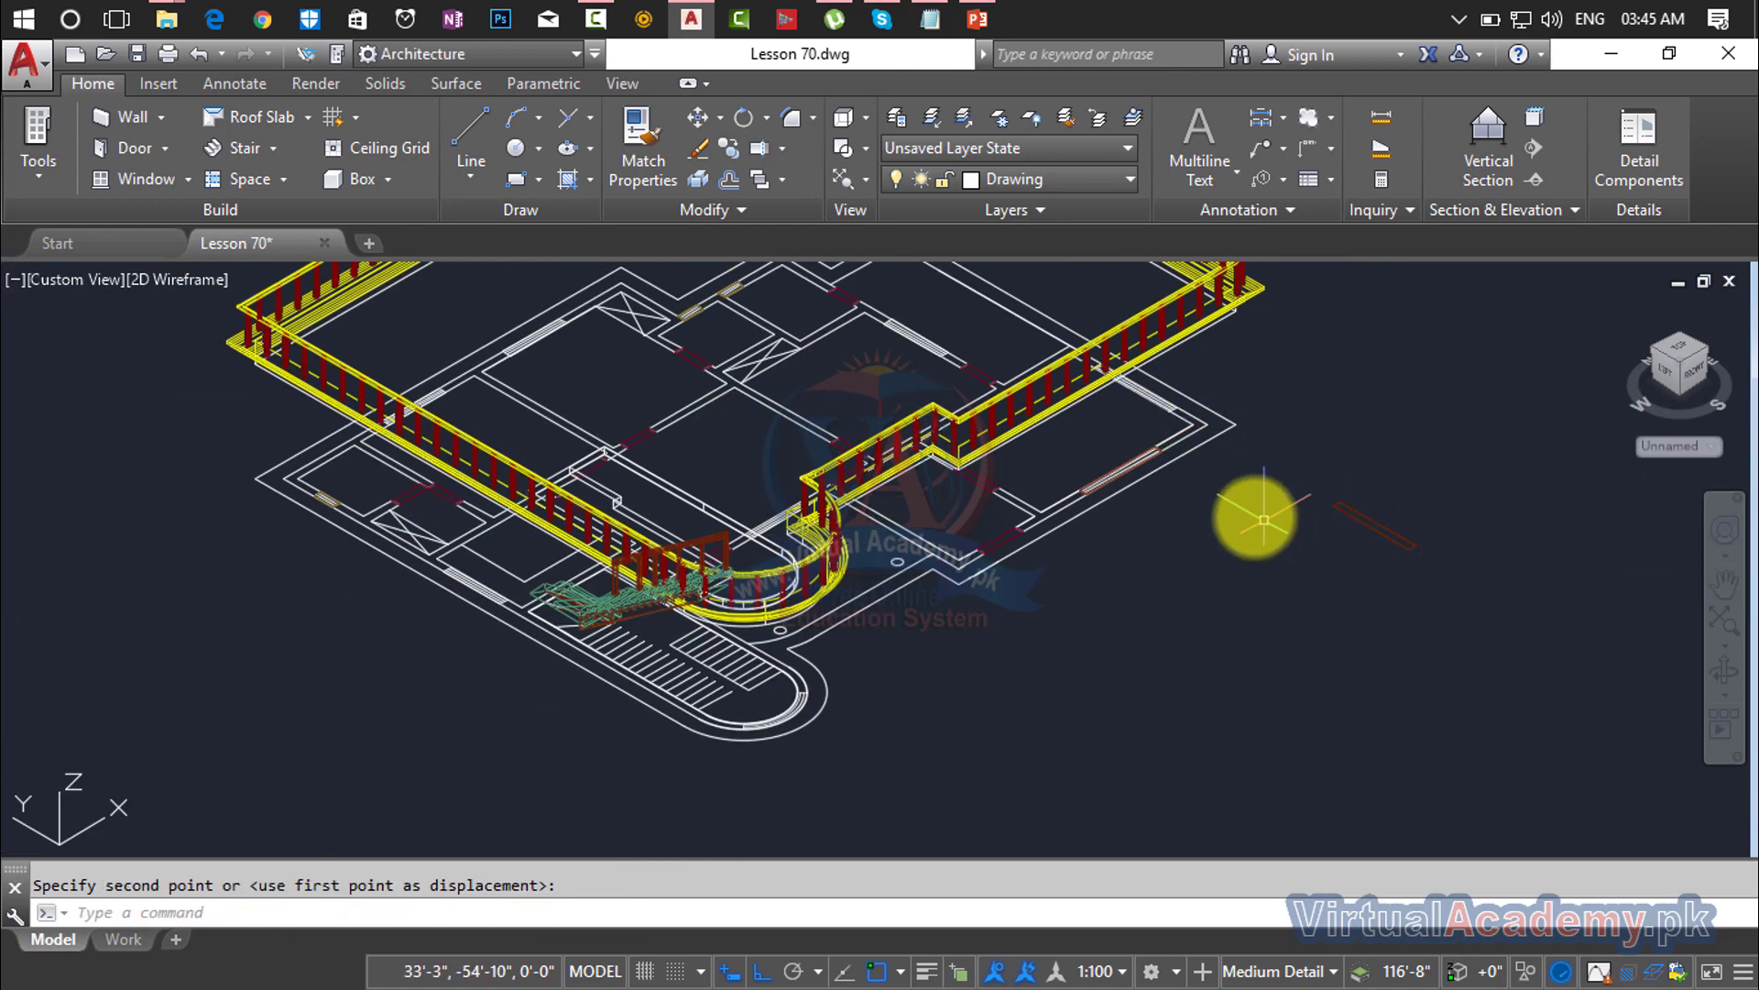
Step: Move the front wall's window rectangle out of the plan, placing it near the other moved rectangle
scroll(1134, 468, "up", 5)
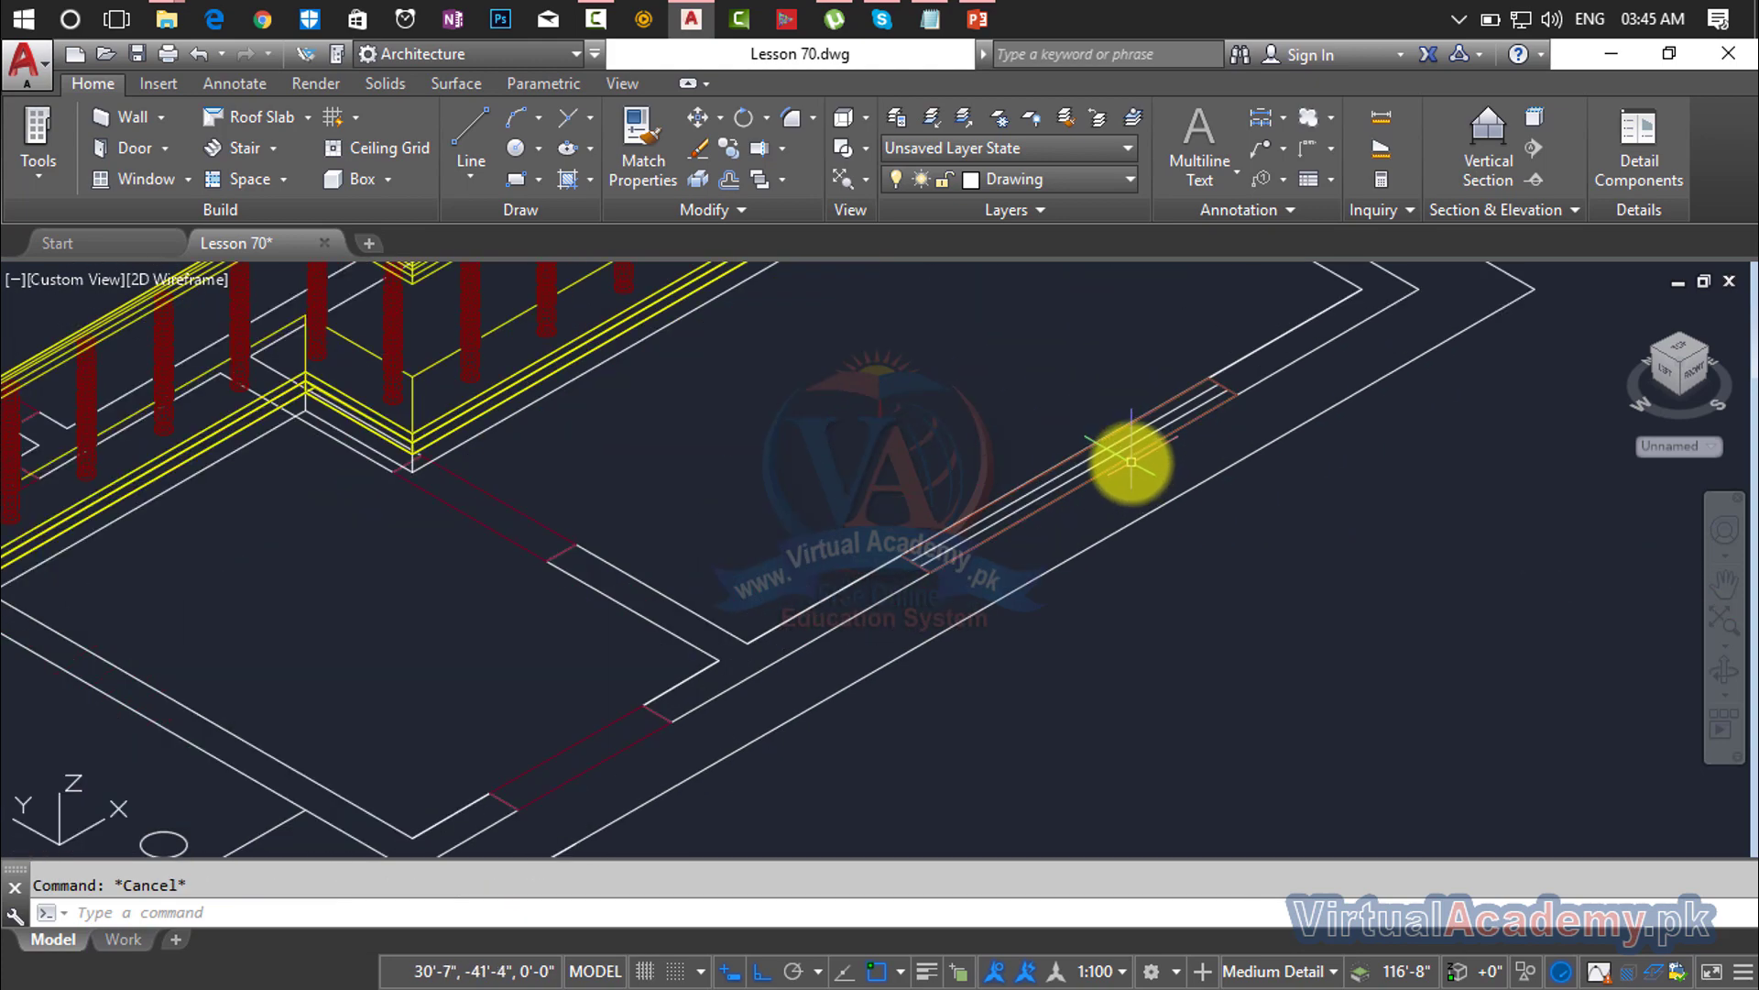
type("m")
key("Return")
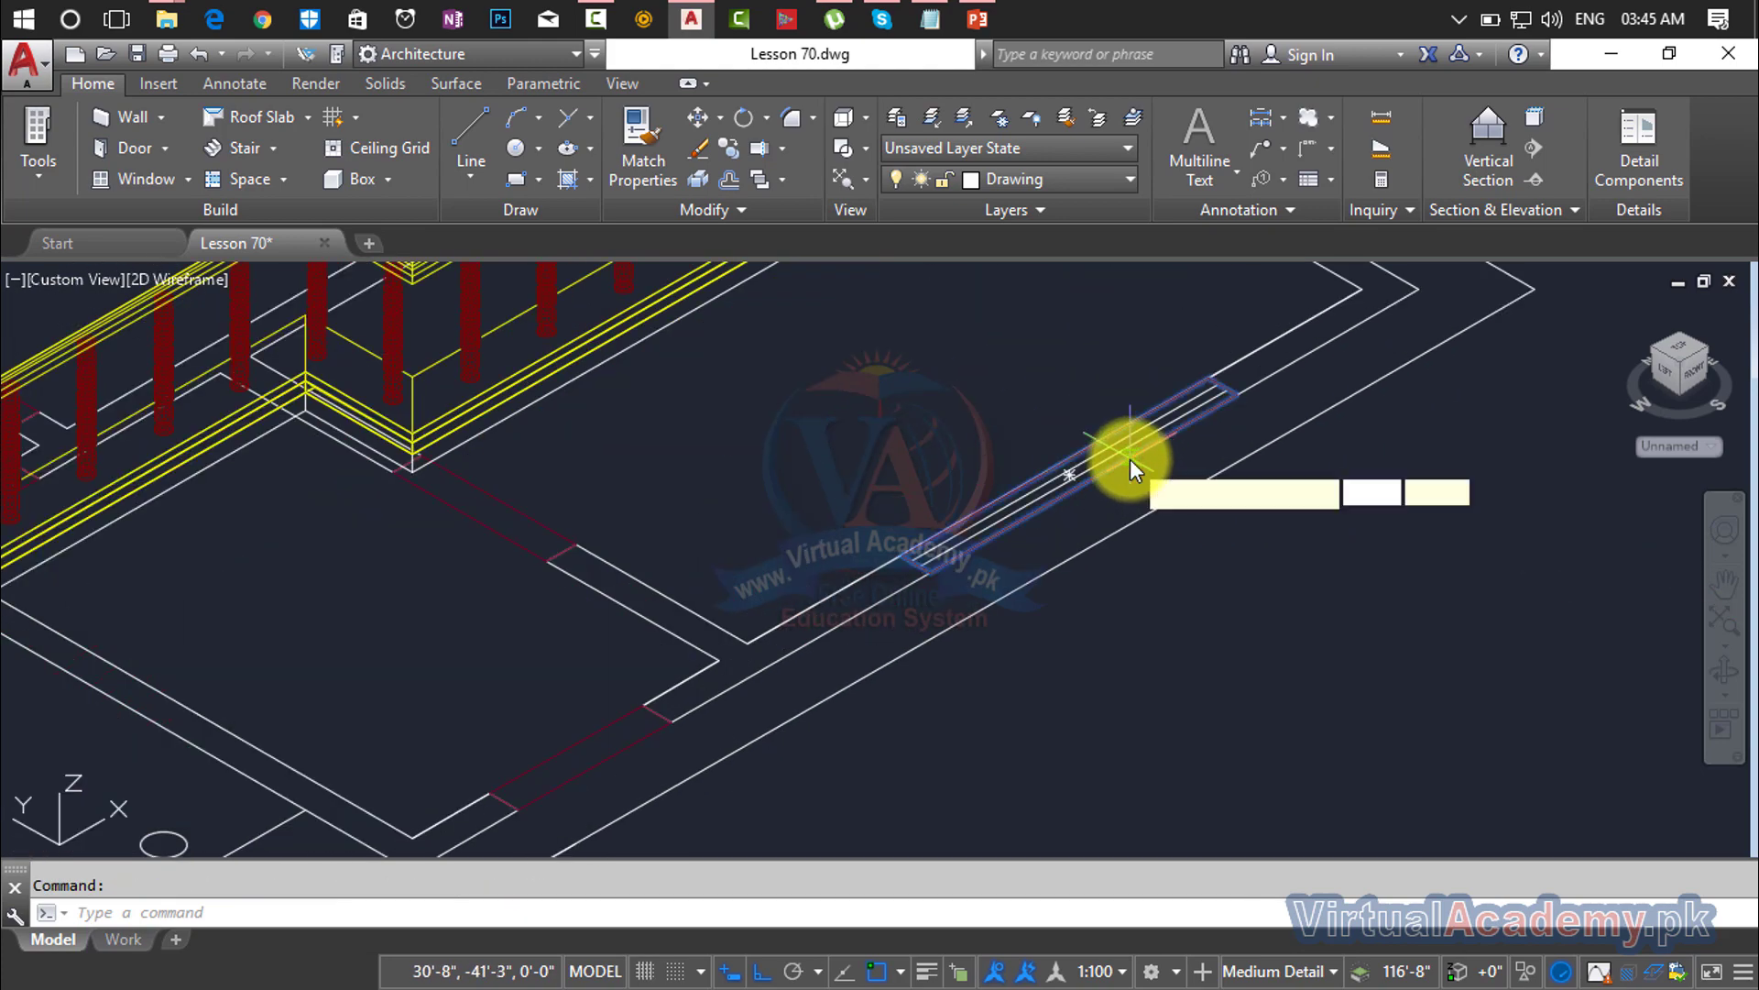
left_click(1130, 459)
scroll(1402, 649, "down", 4)
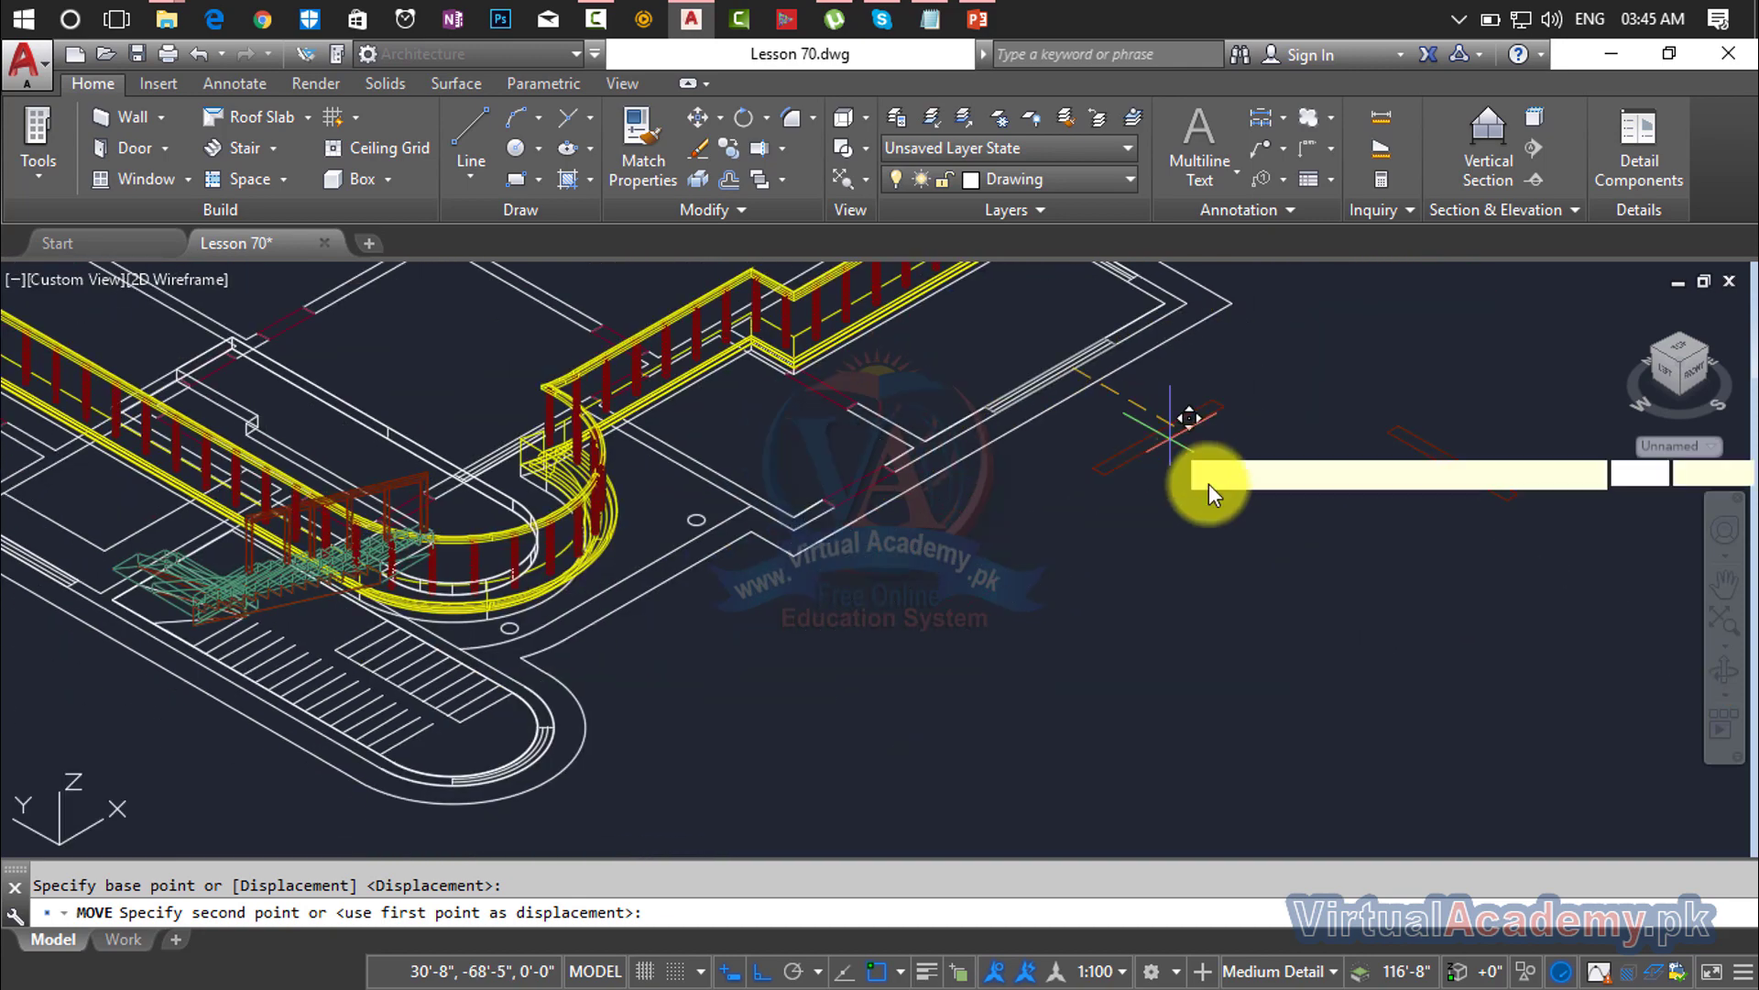
left_click(1372, 596)
Step: Explode the front window's moved rectangle and erase its edges, keeping only the outer long side
scroll(1387, 598, "up", 4)
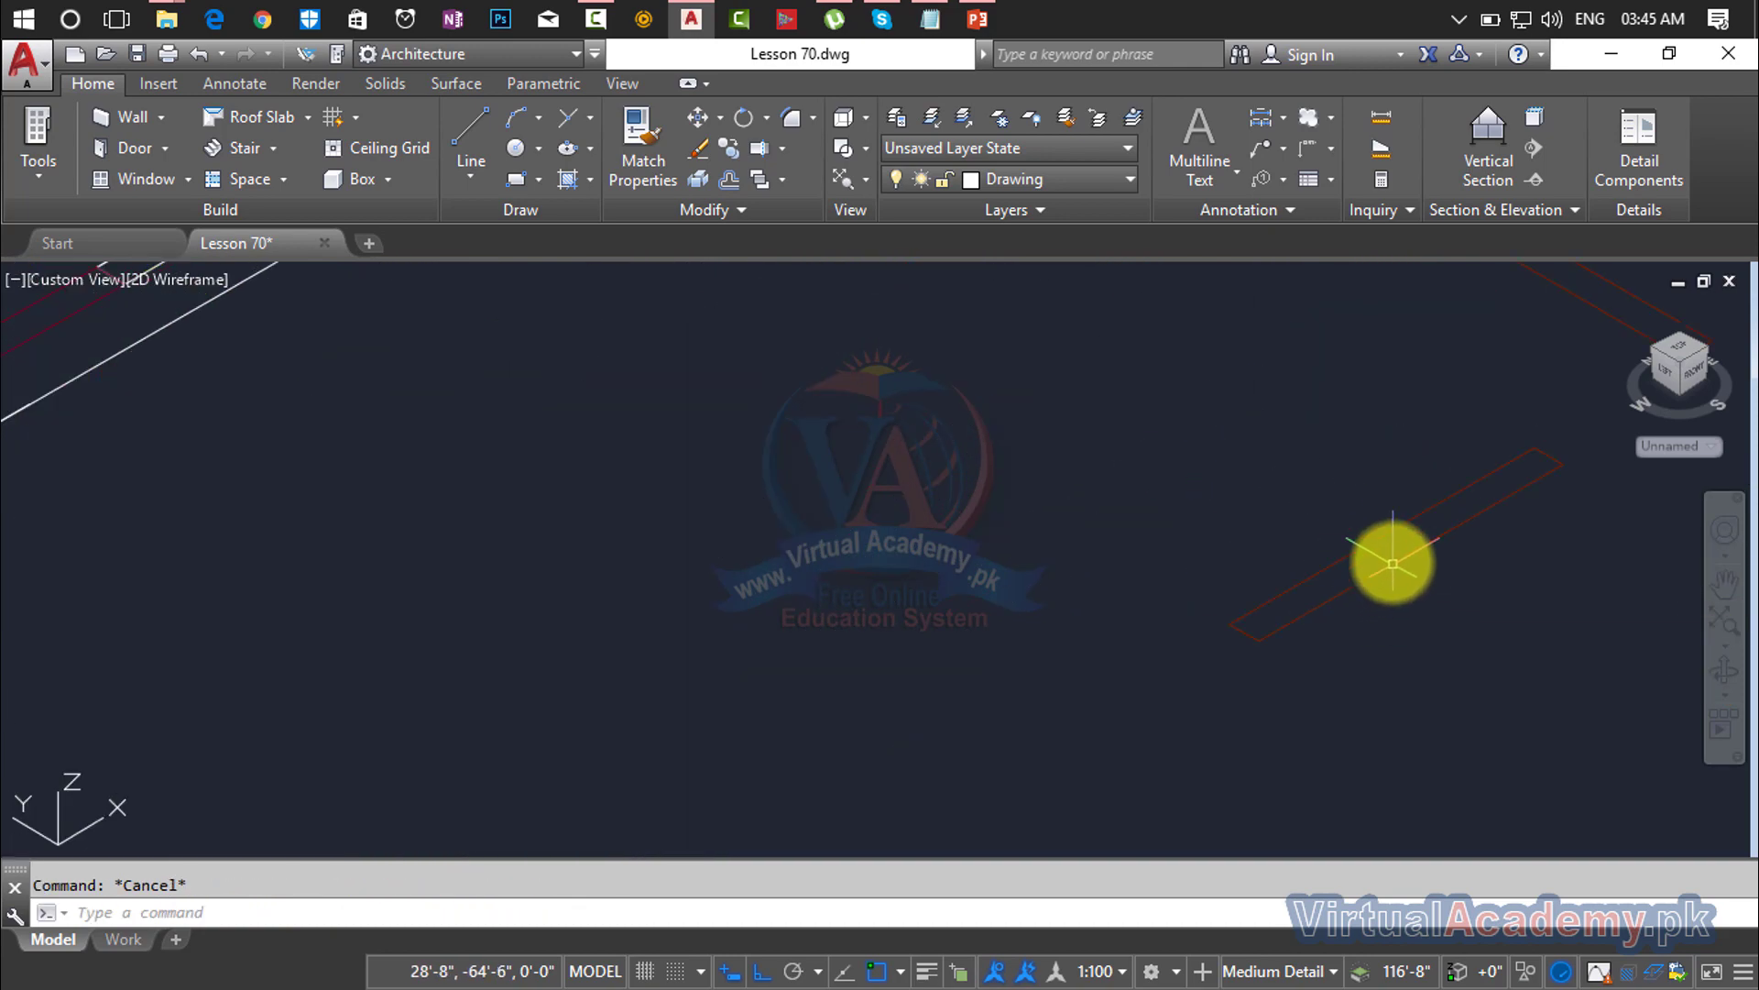
scroll(1393, 561, "down", 3)
mouse_move(1393, 560)
middle_mouse_down()
mouse_move(1276, 594)
mouse_move(1100, 598)
middle_mouse_up()
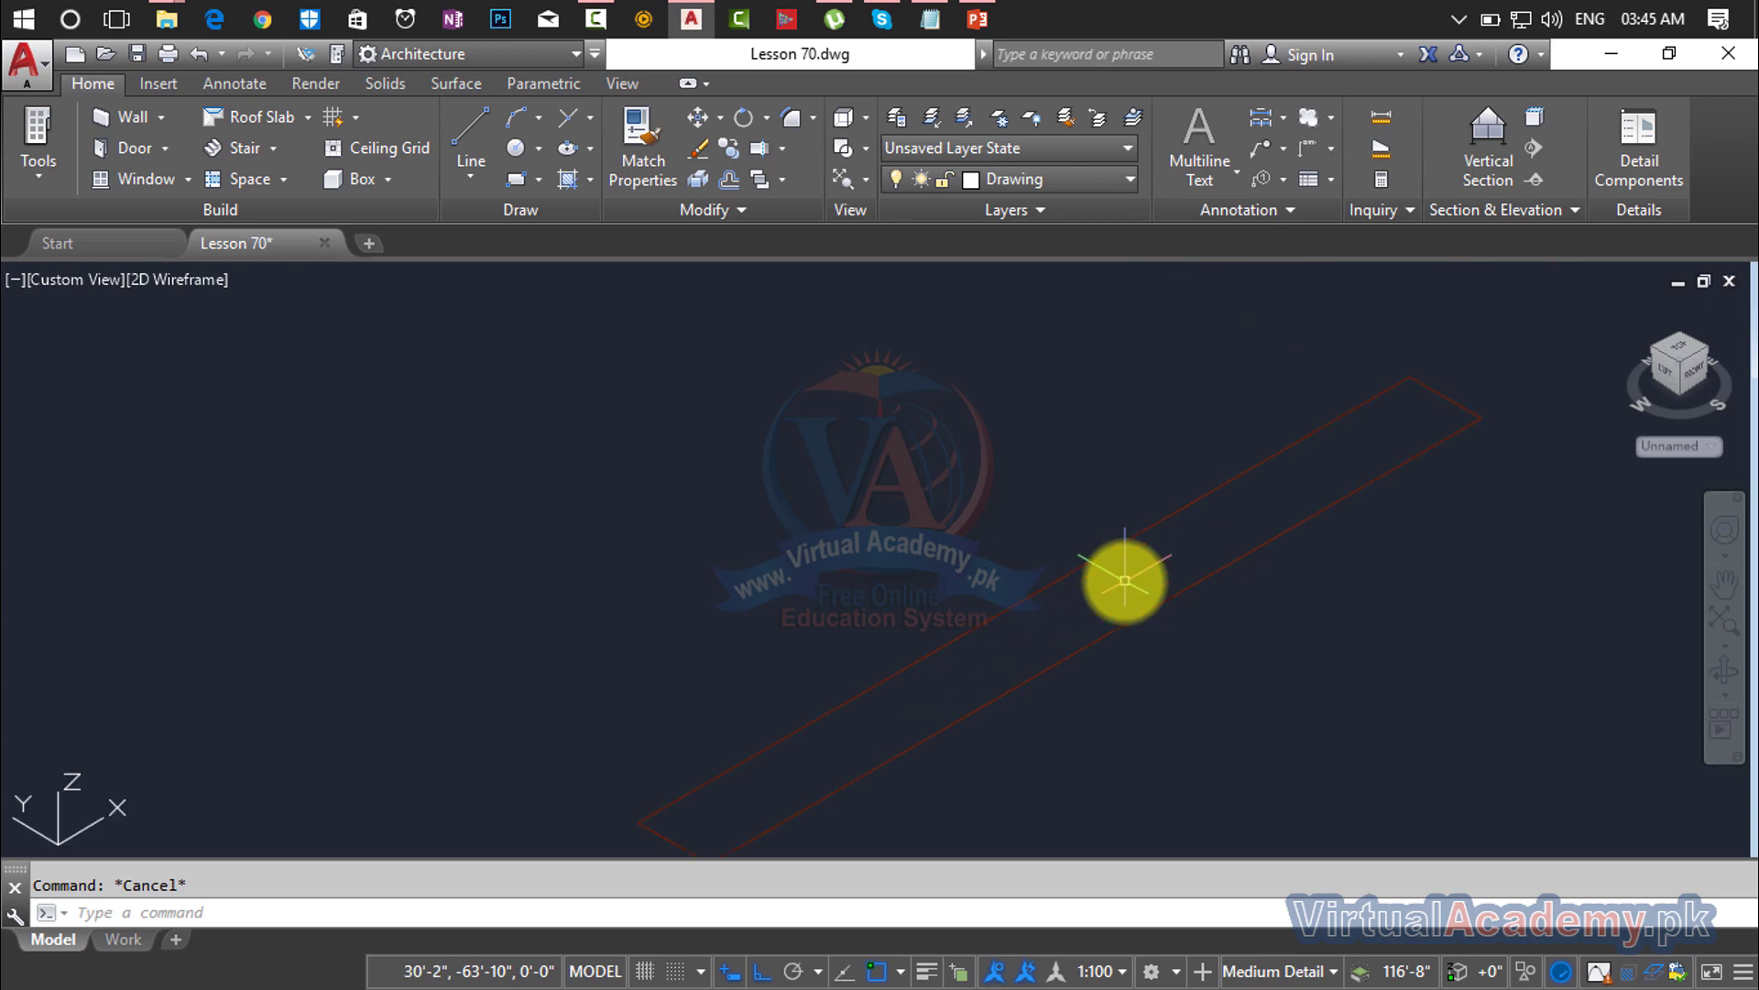
key("Return")
left_click(1112, 548)
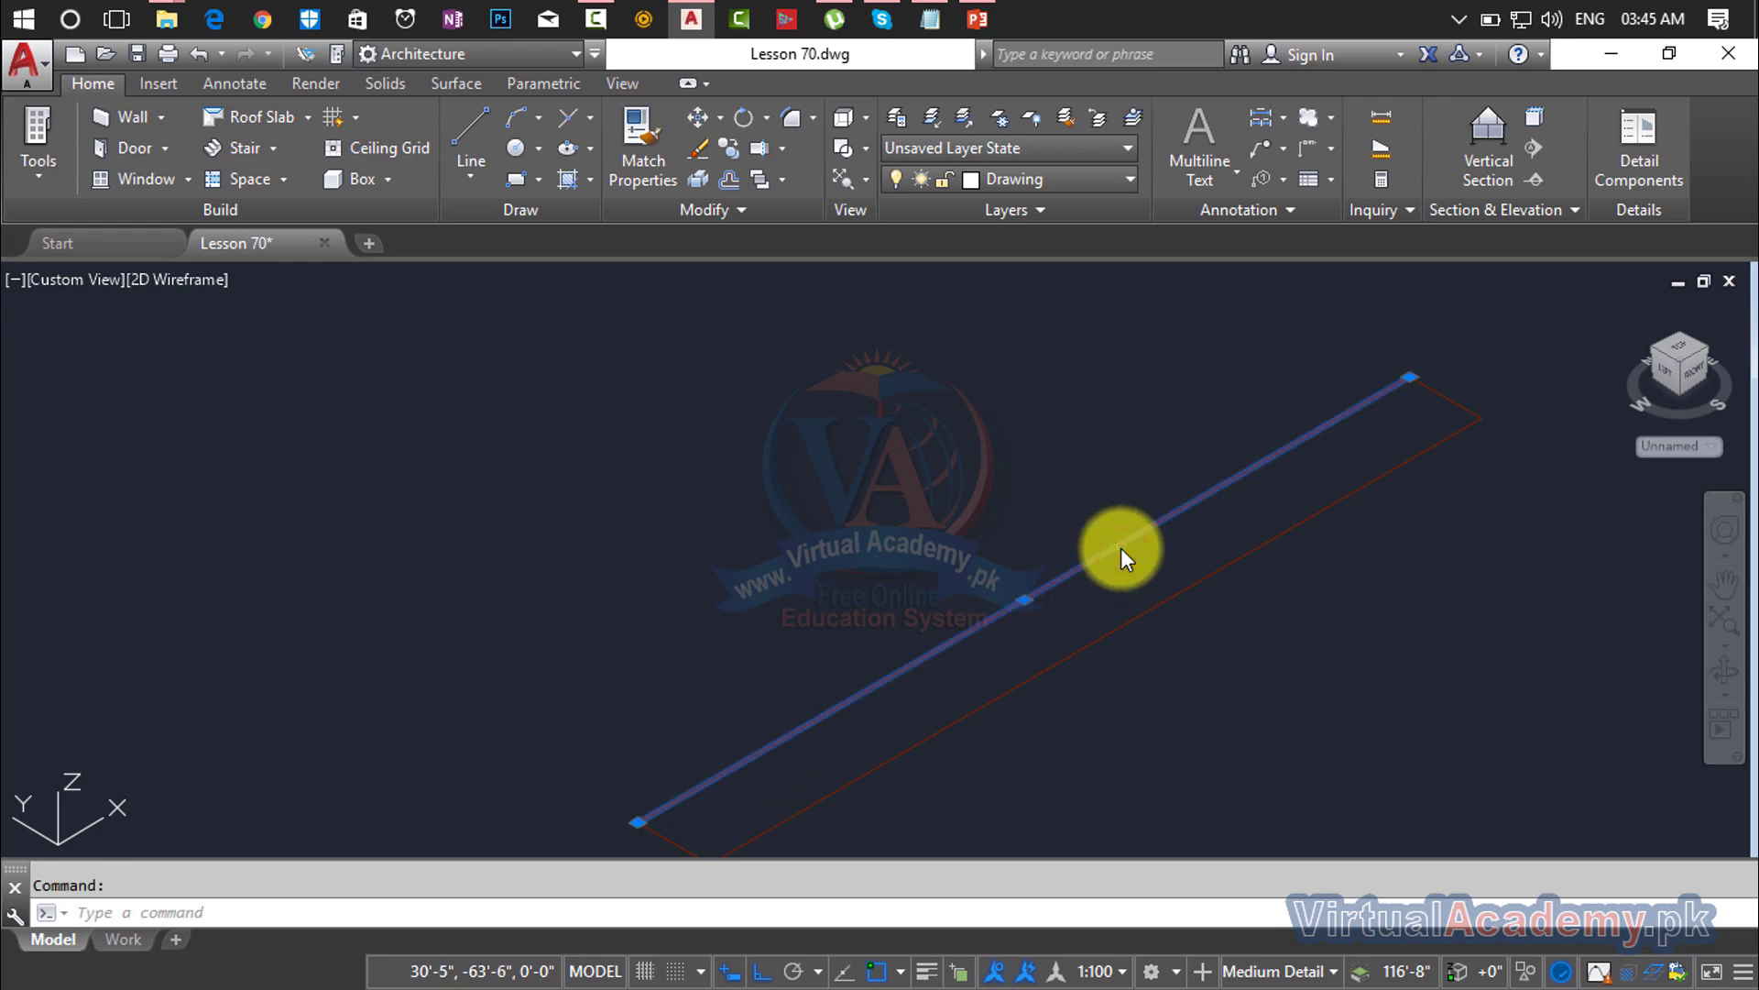
key("Delete")
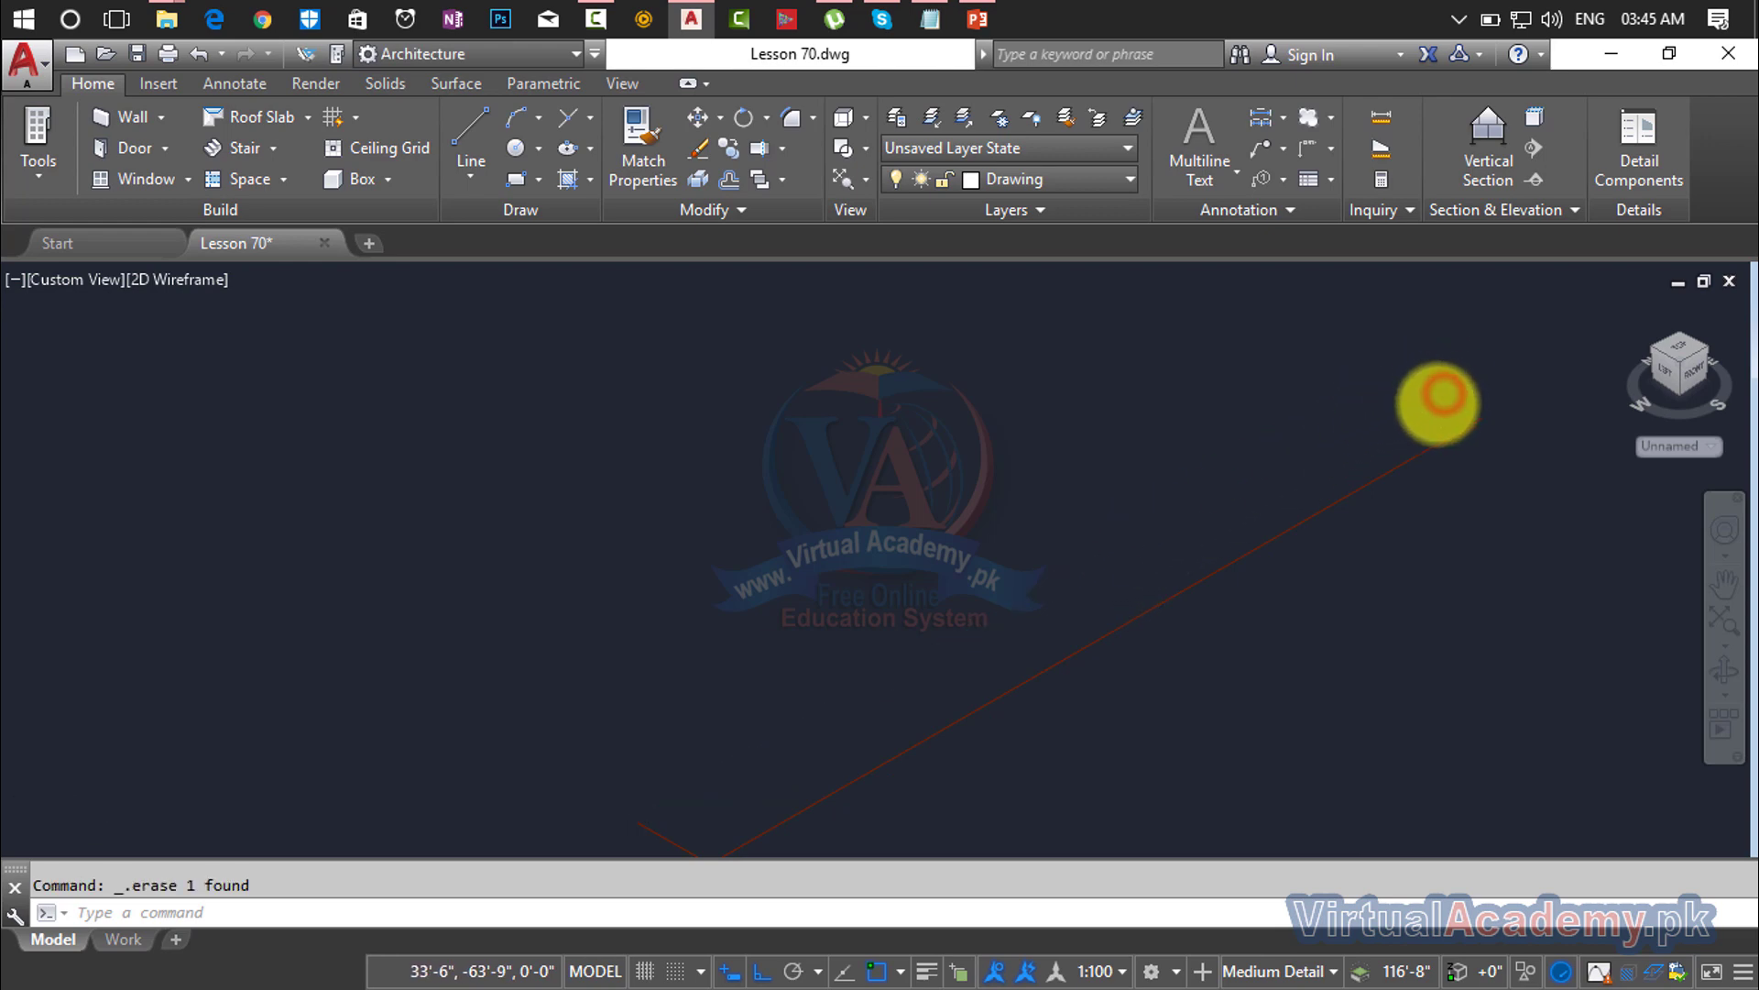
middle_click_drag(1440, 404, 1455, 391)
scroll(1464, 394, "down", 2)
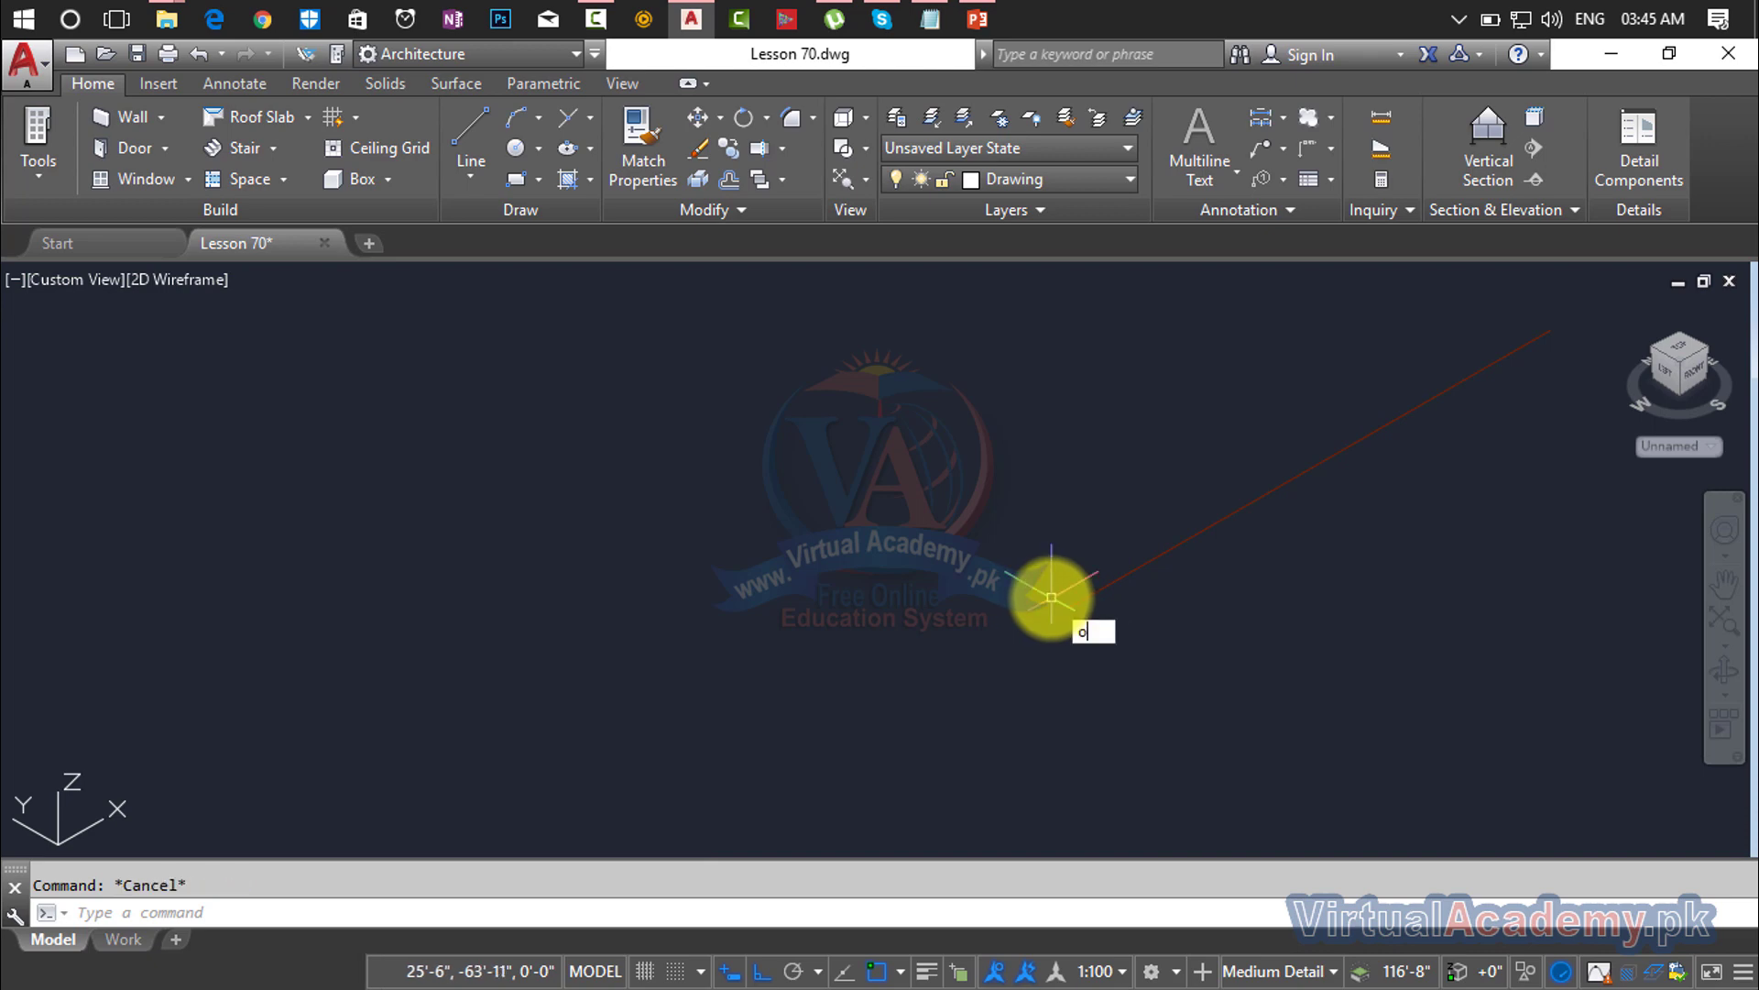
Step: Offset the front window's remaining long line by 4' towards the house plan
key("Return")
type("4'")
key("Return")
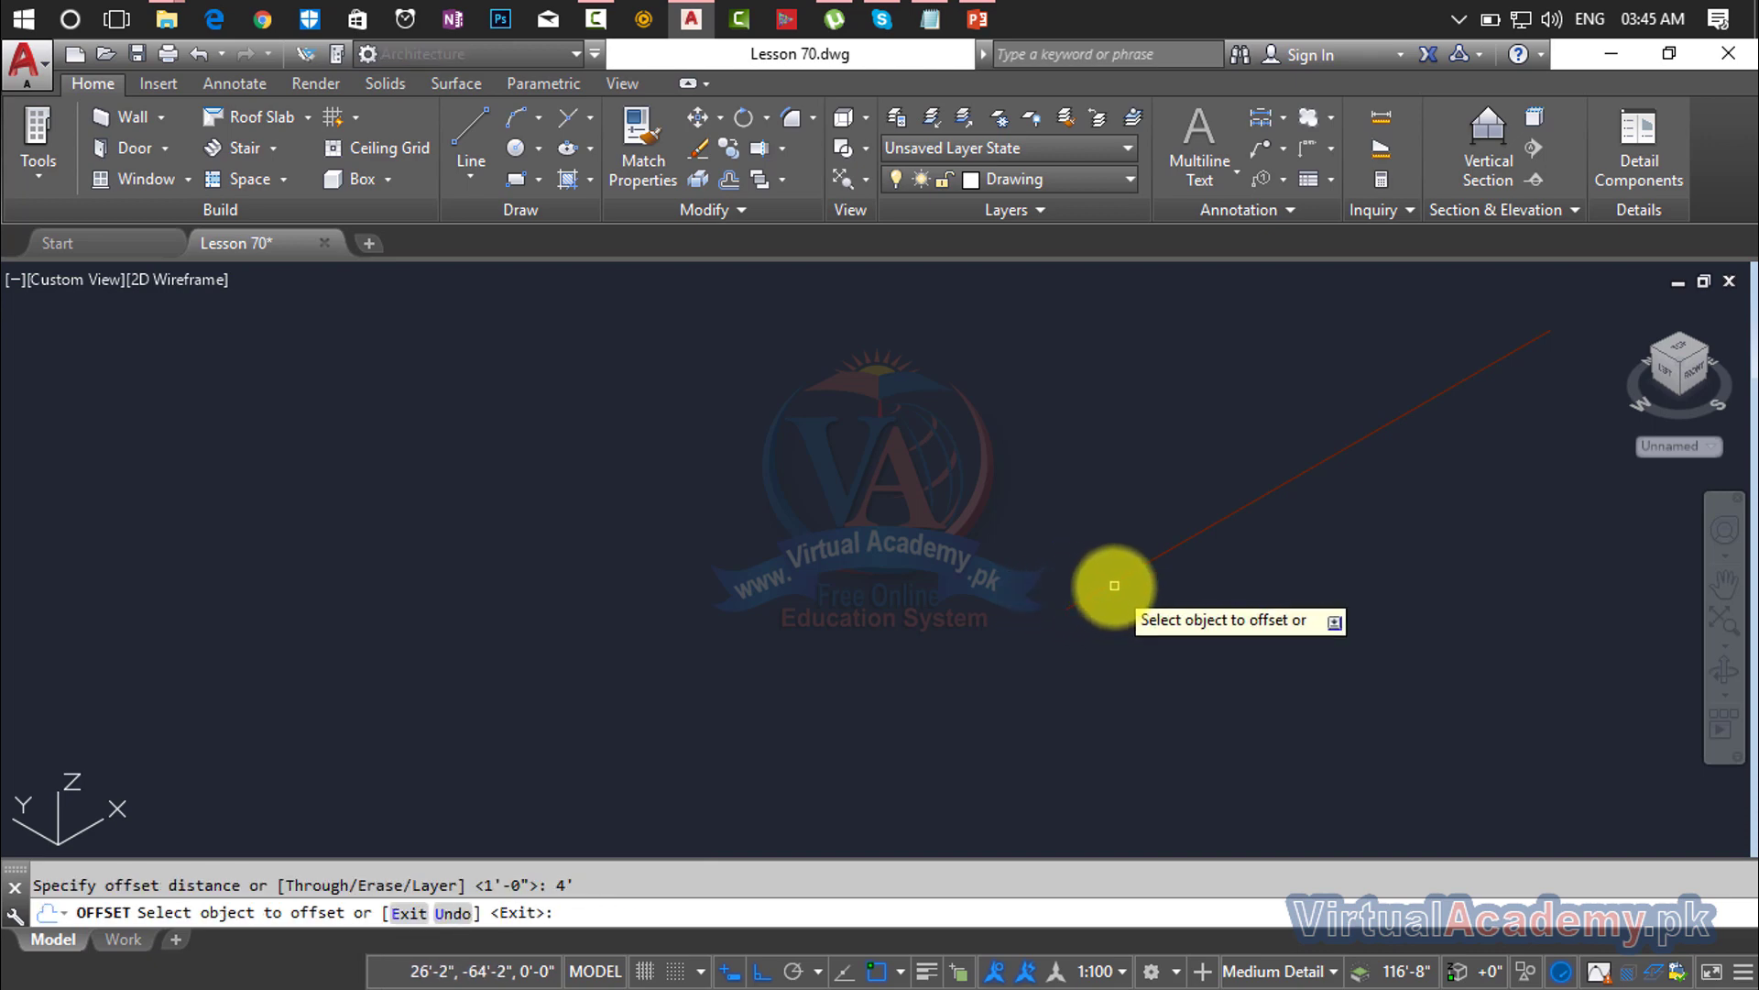
left_click(1114, 584)
left_click(954, 460)
key("Escape")
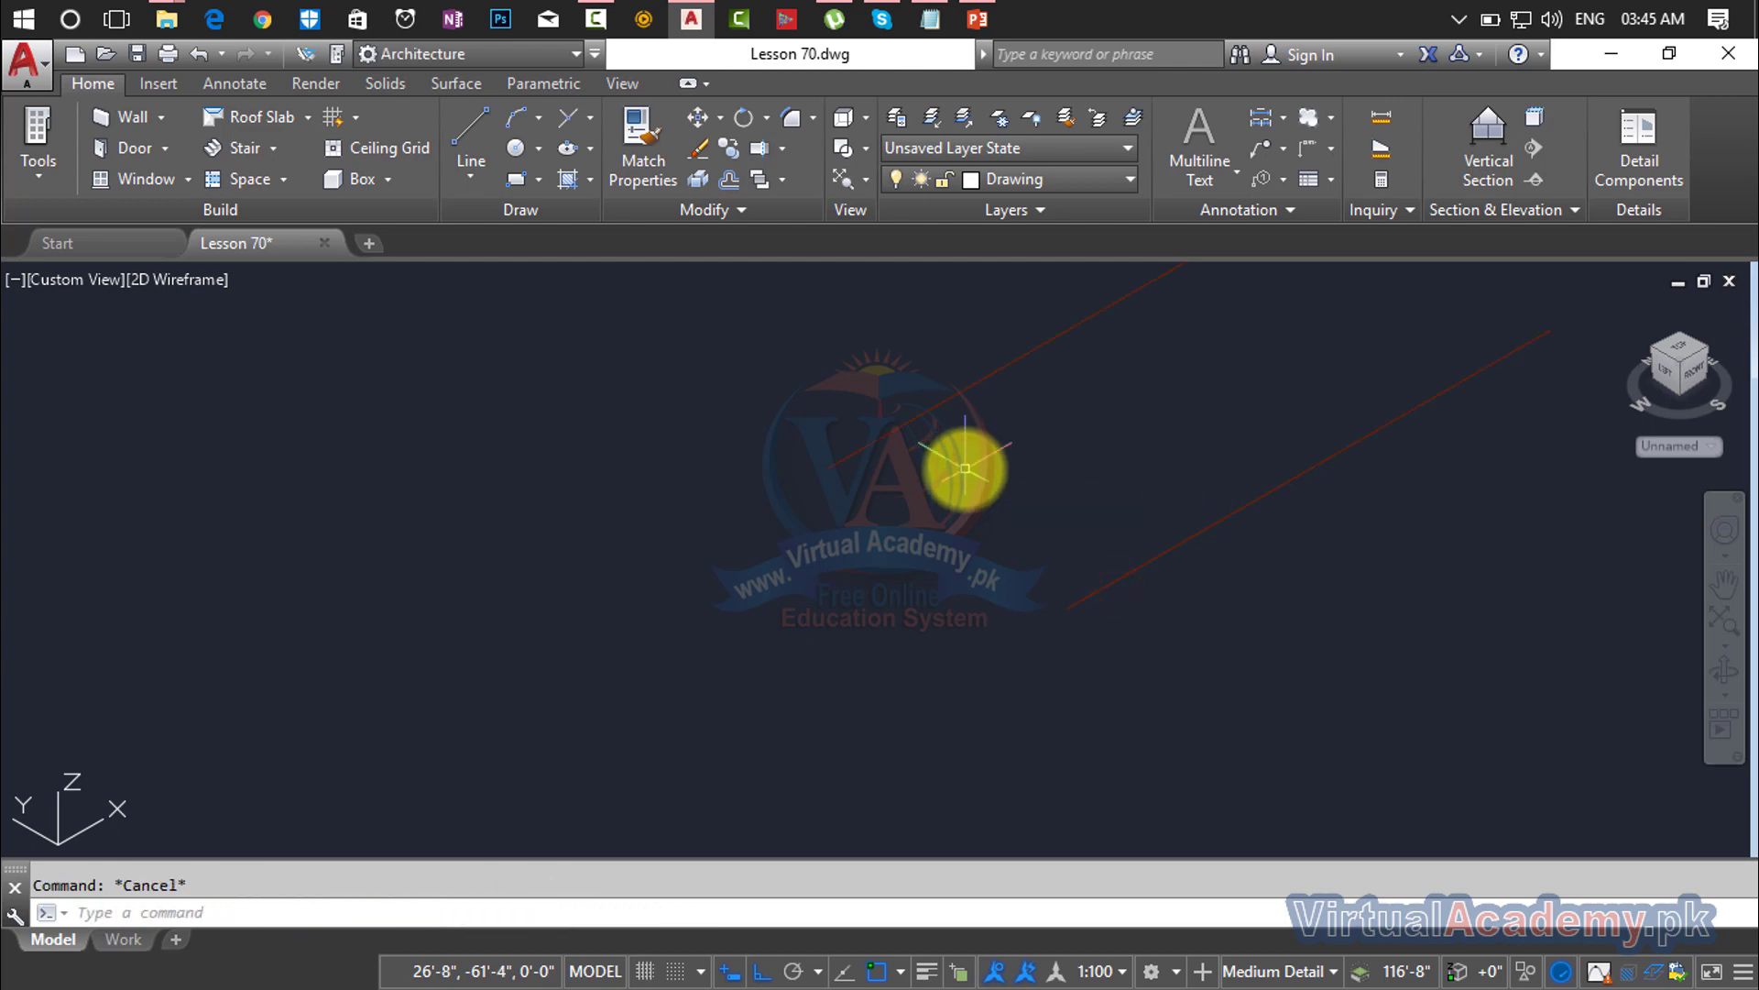
Step: Offset the new line a further 1' in the same direction as a guide for the arch height
key("Return")
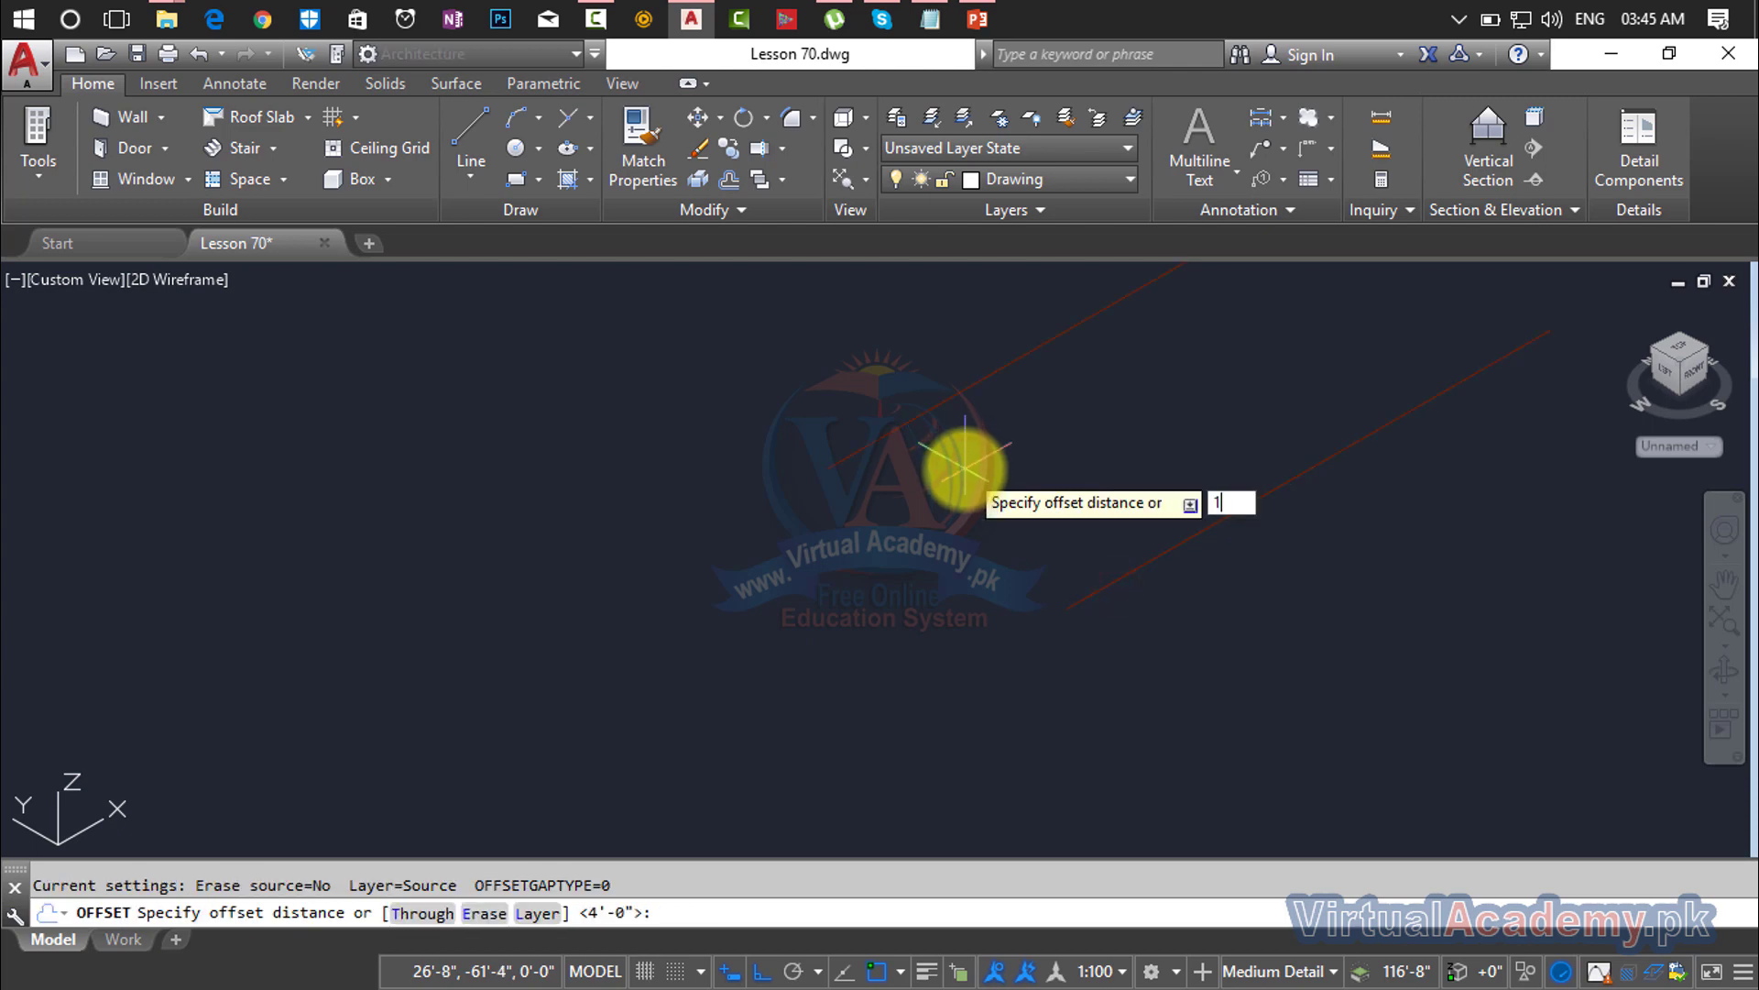
key("Return")
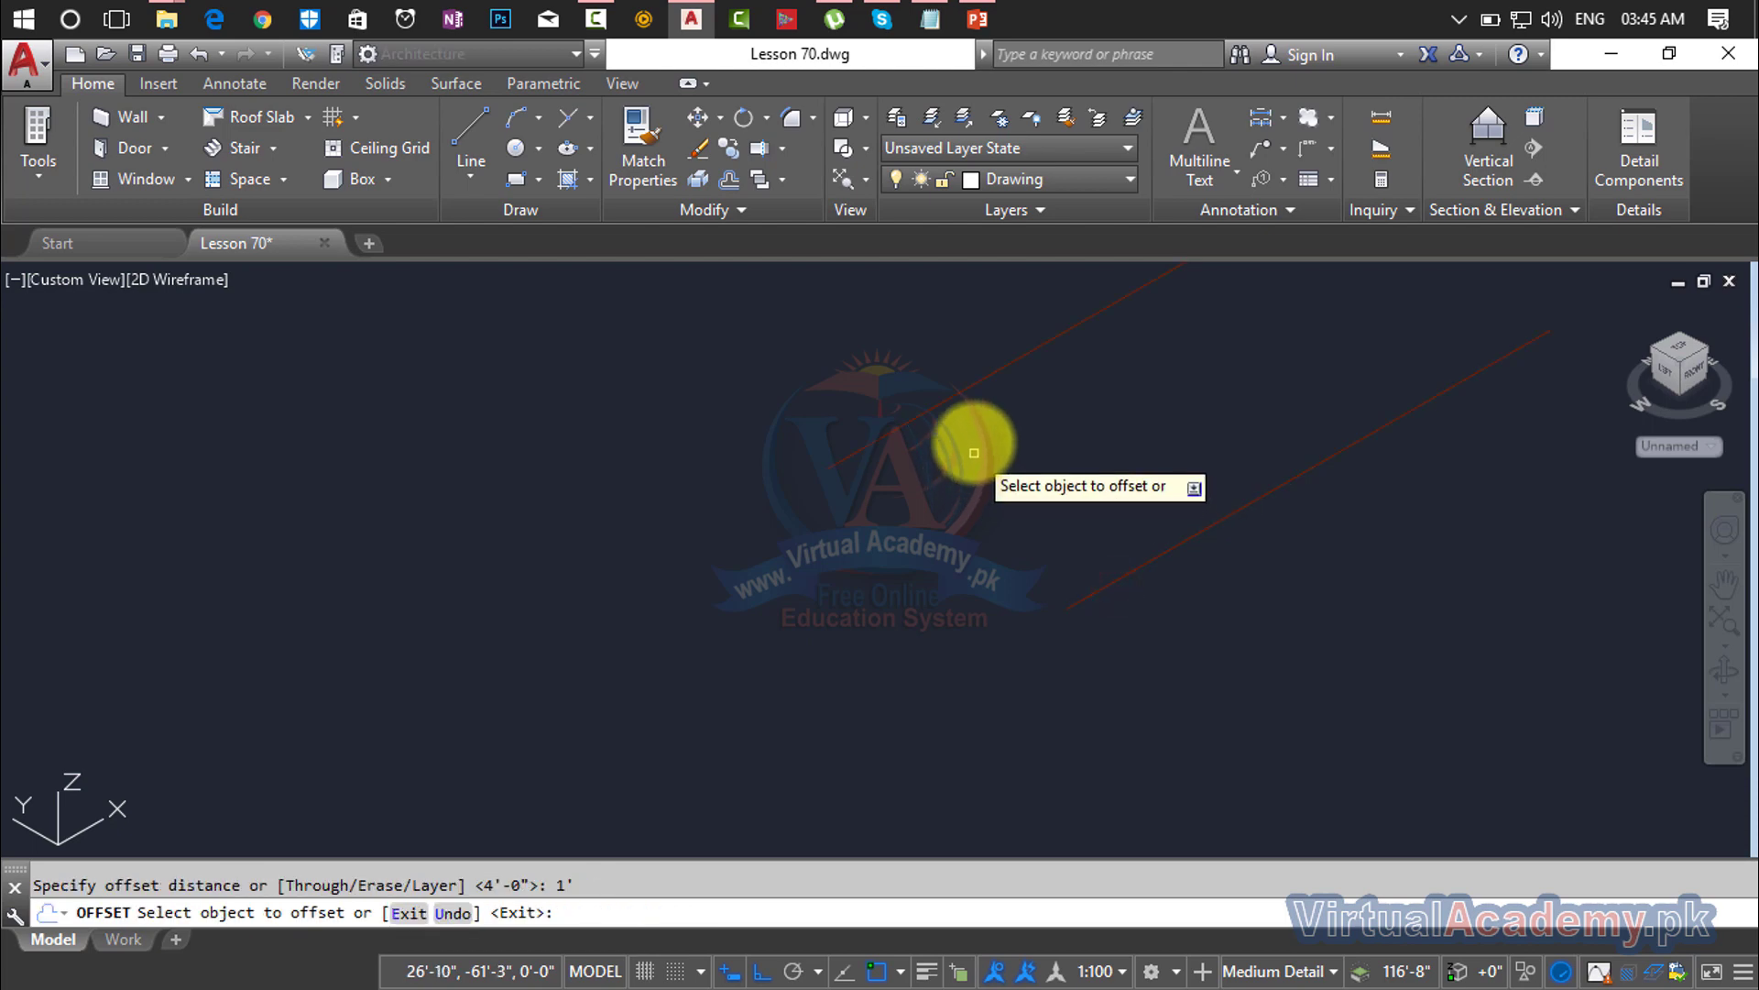
left_click(940, 401)
left_click(893, 358)
scroll(903, 460, "down", 3)
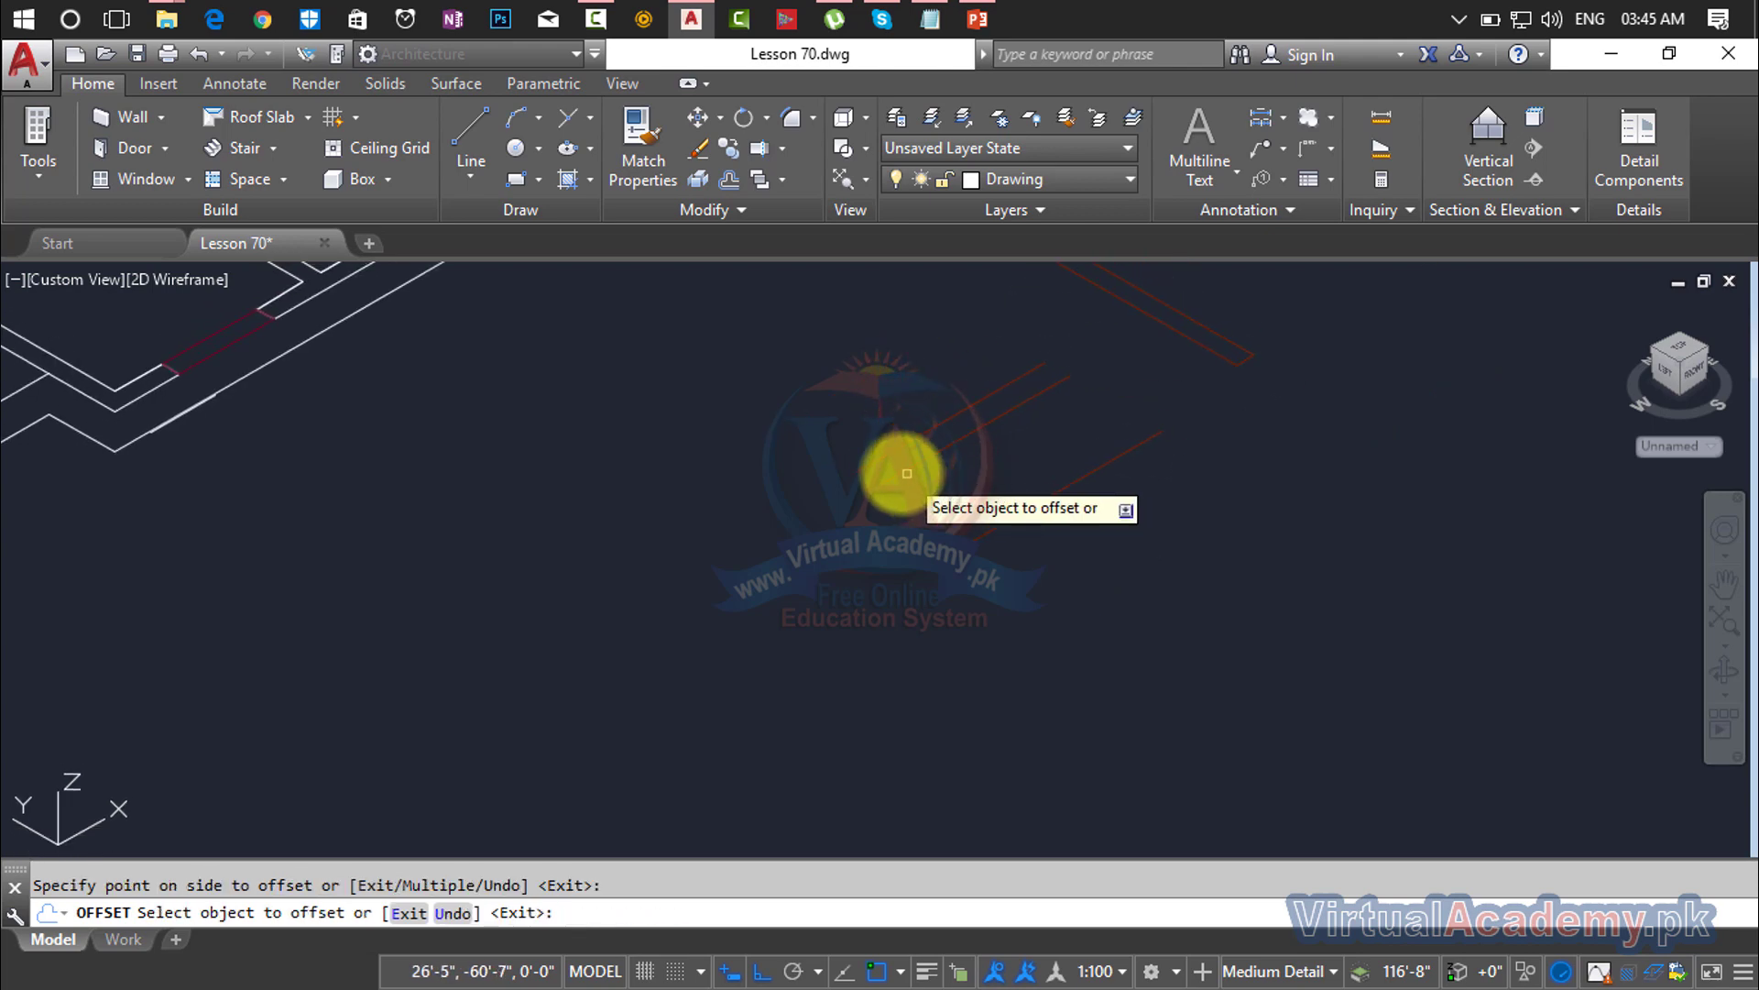
scroll(908, 473, "up", 3)
key("Escape")
Step: Draw two end lines joining the original line to its 4' offset so that they form a closed rectangle
key("Return")
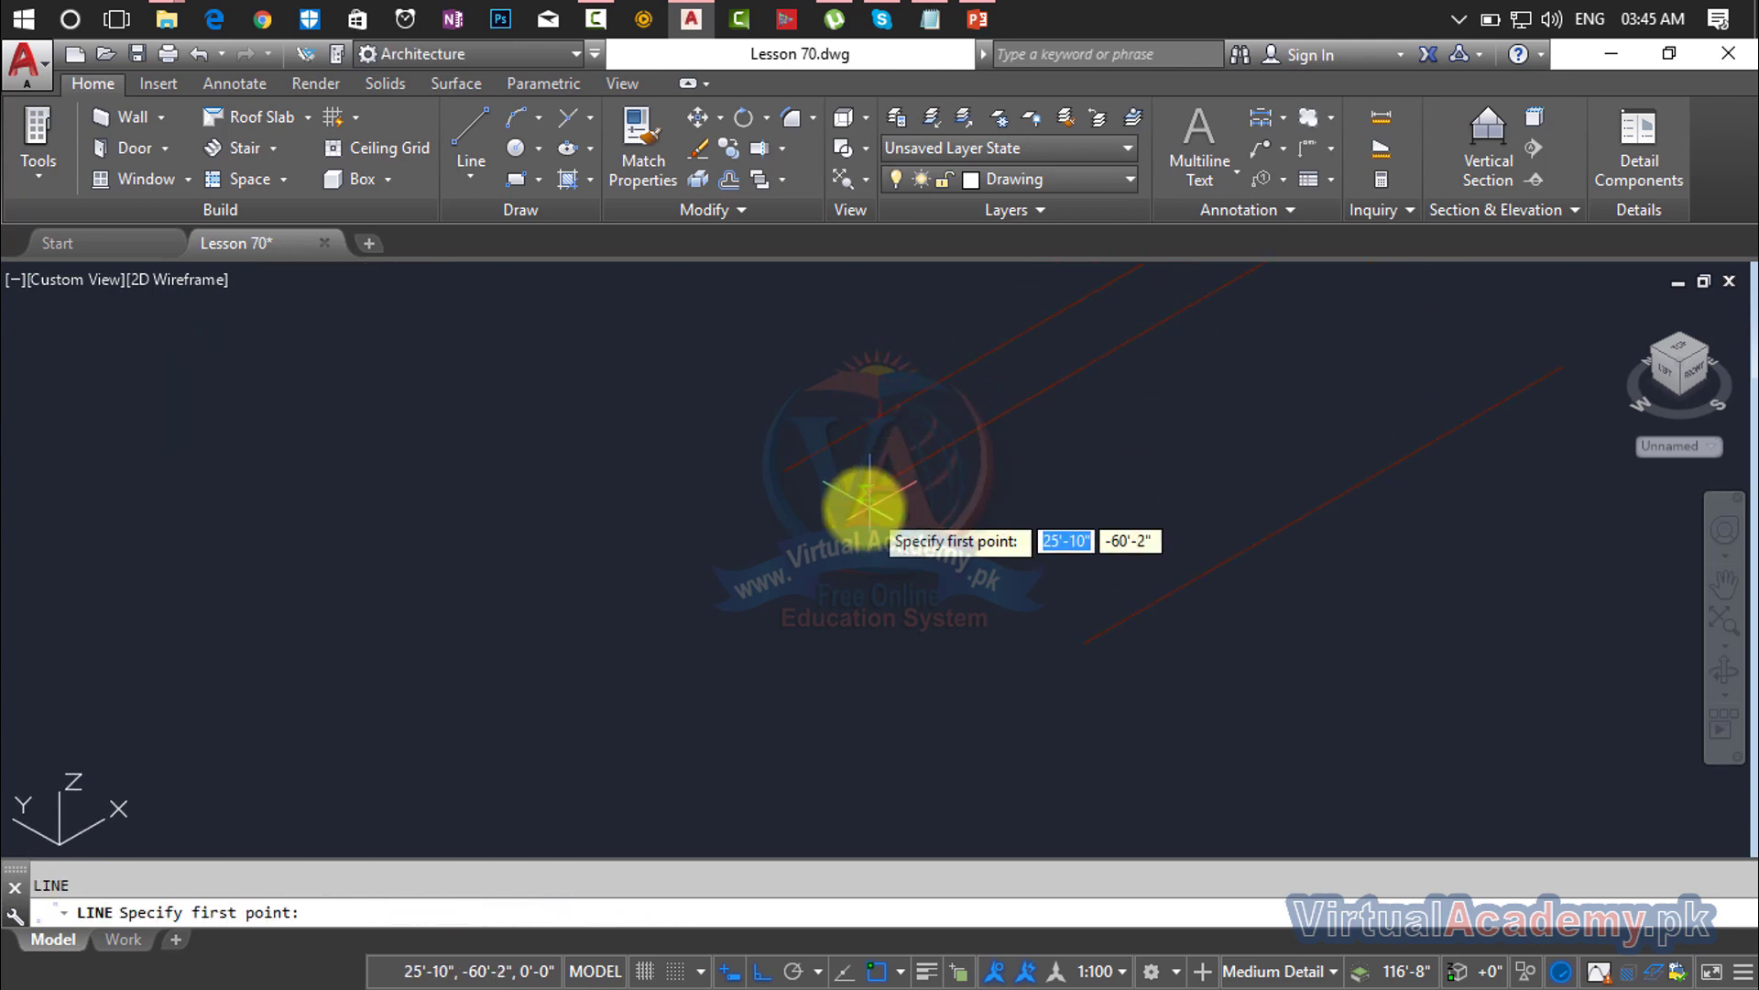
left_click(849, 507)
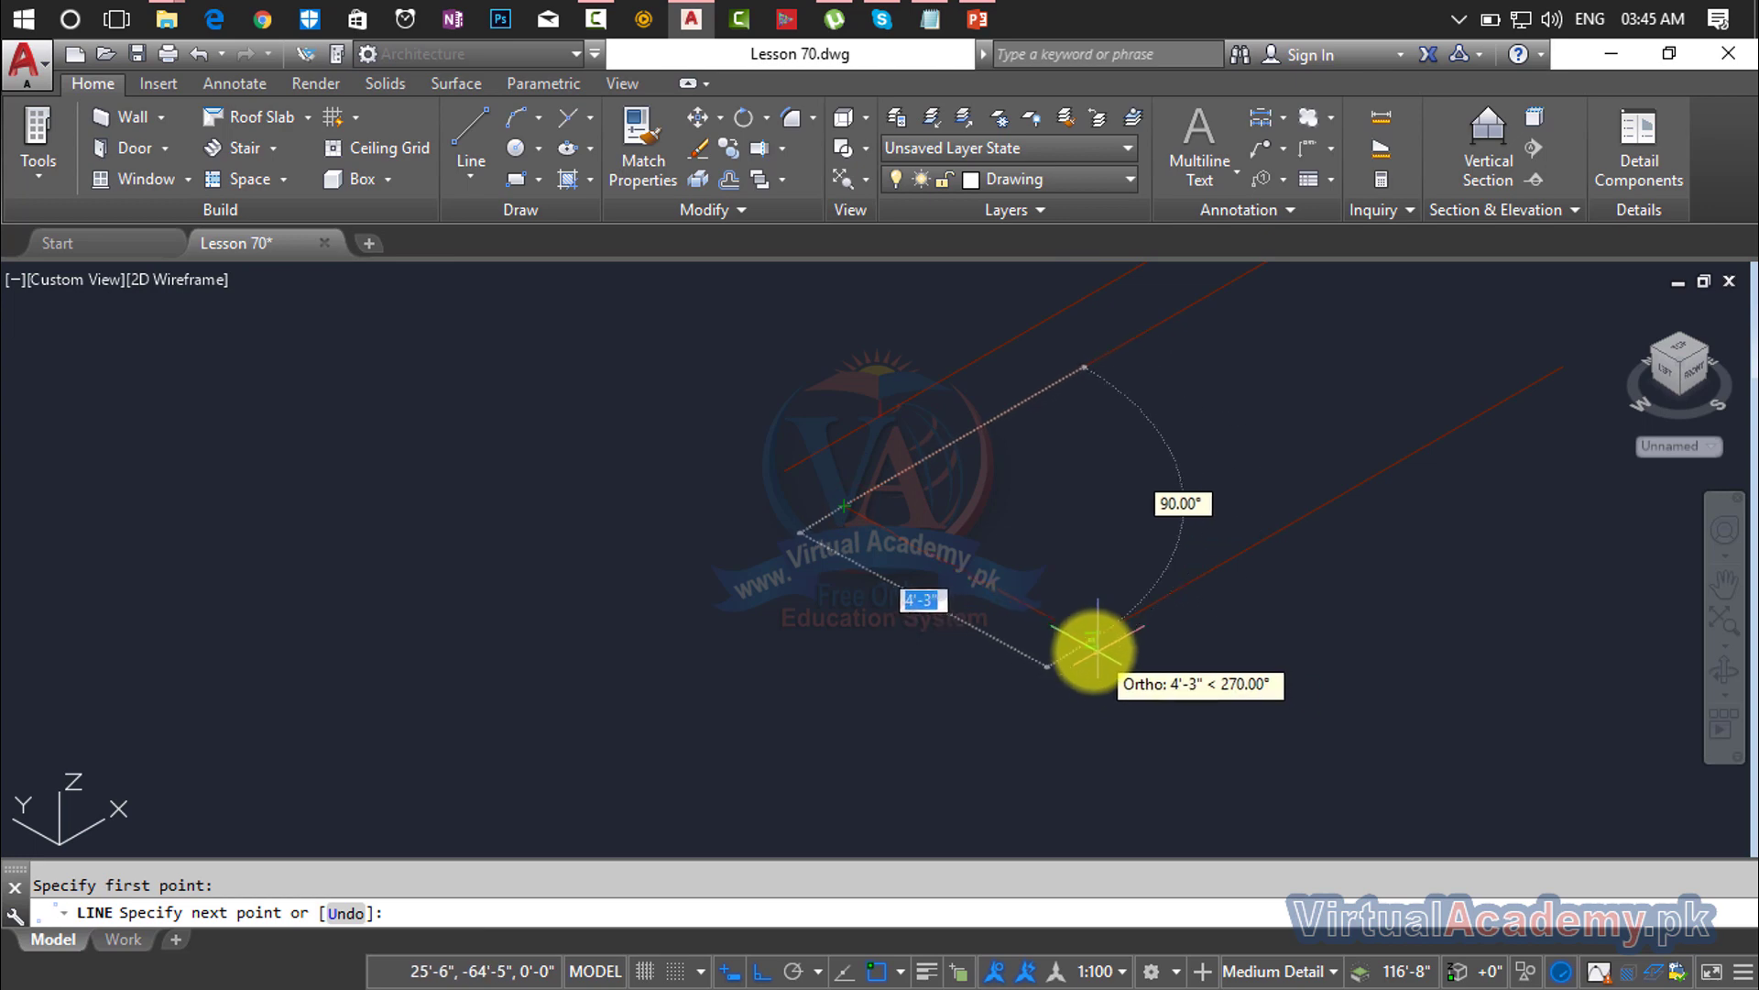
scroll(1127, 568, "down", 3)
key("Return")
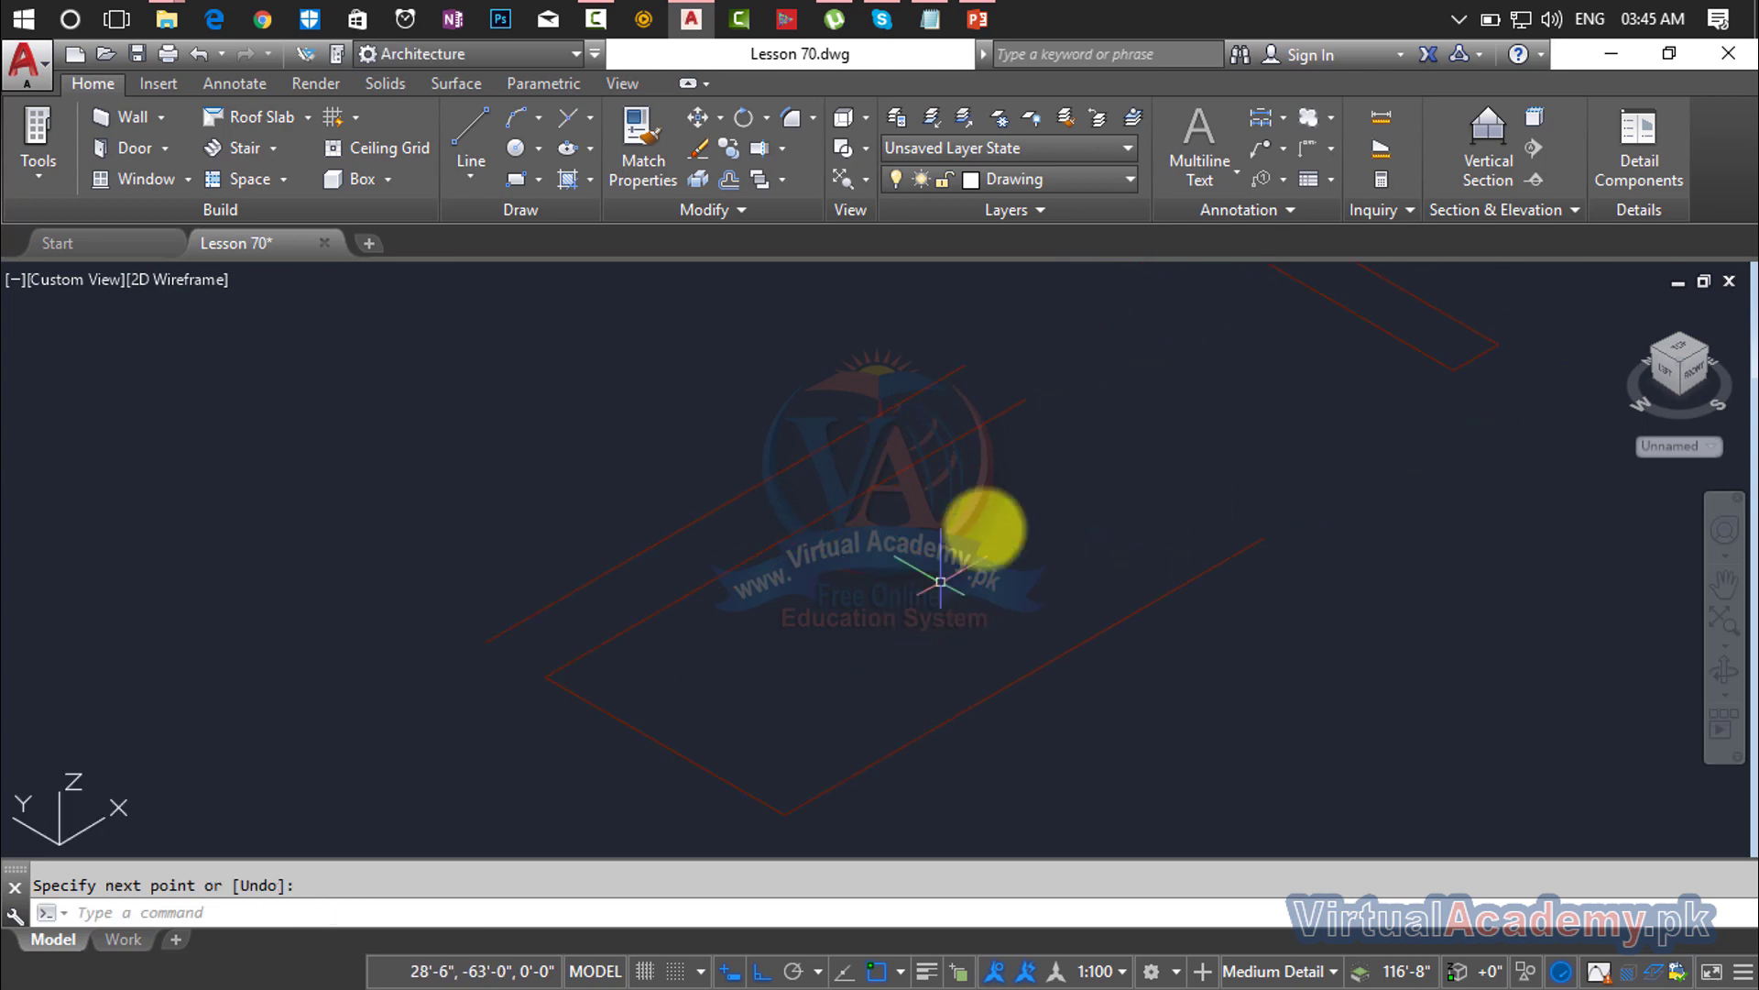
key("Return")
left_click(1013, 396)
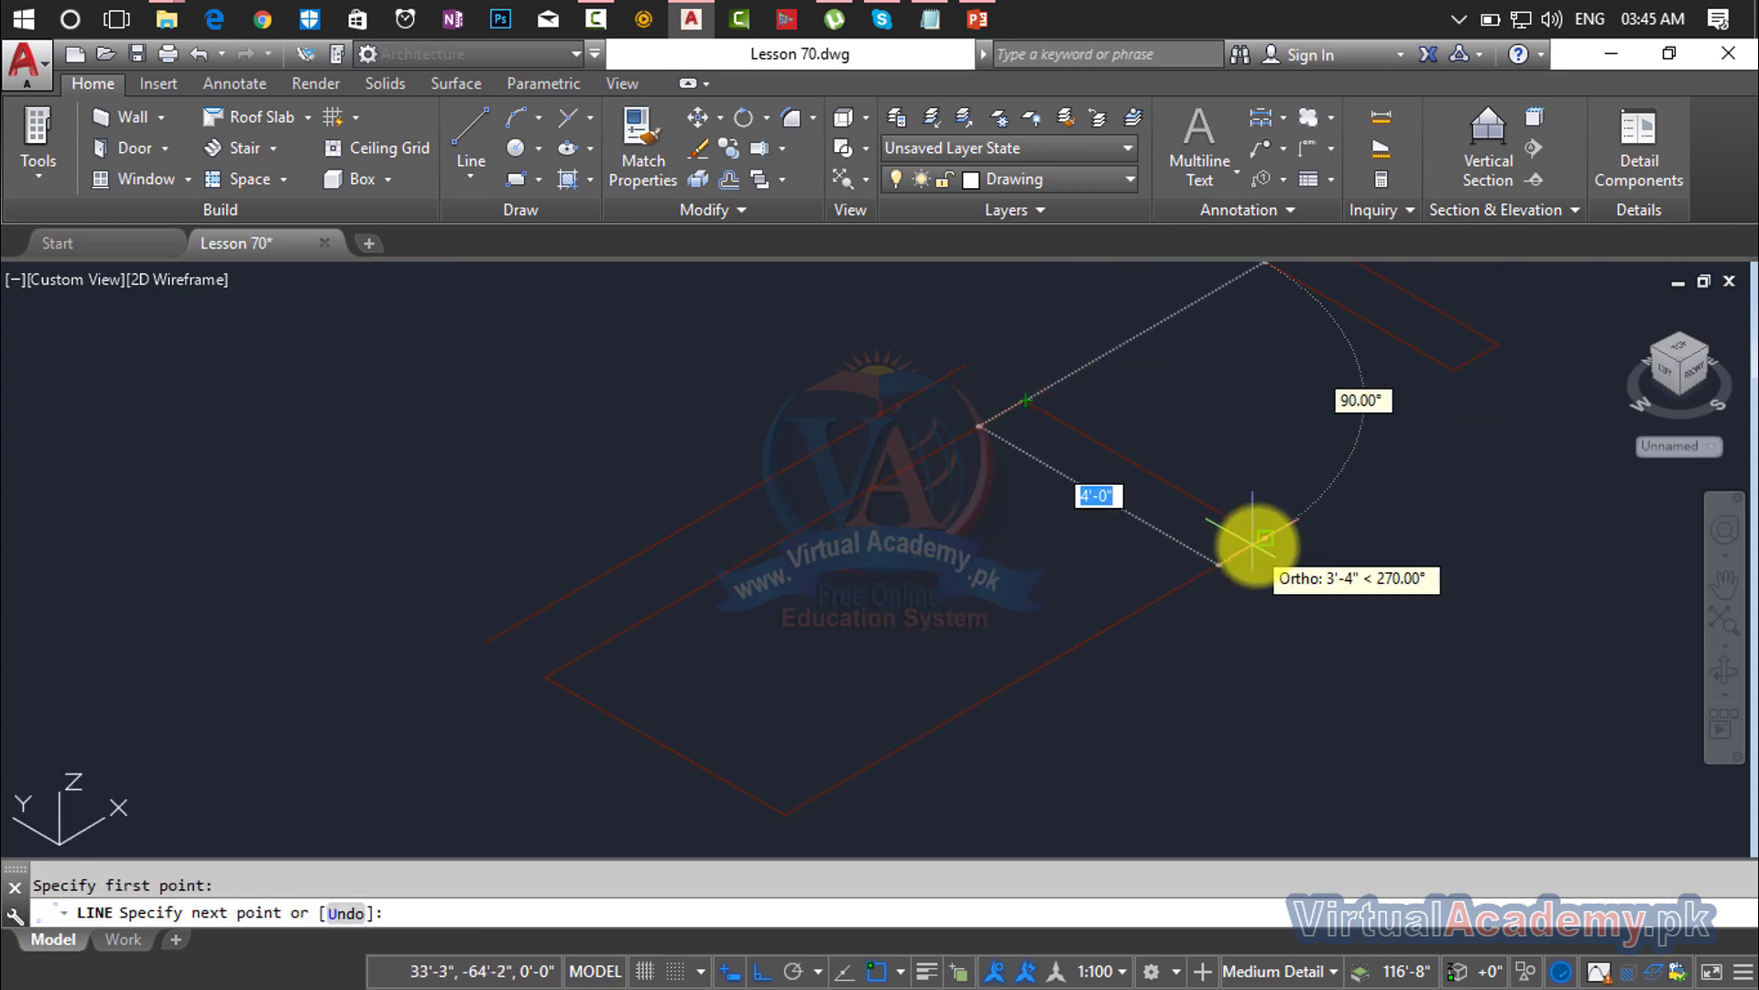
left_click(1265, 543)
scroll(1273, 513, "down", 2)
key("Return")
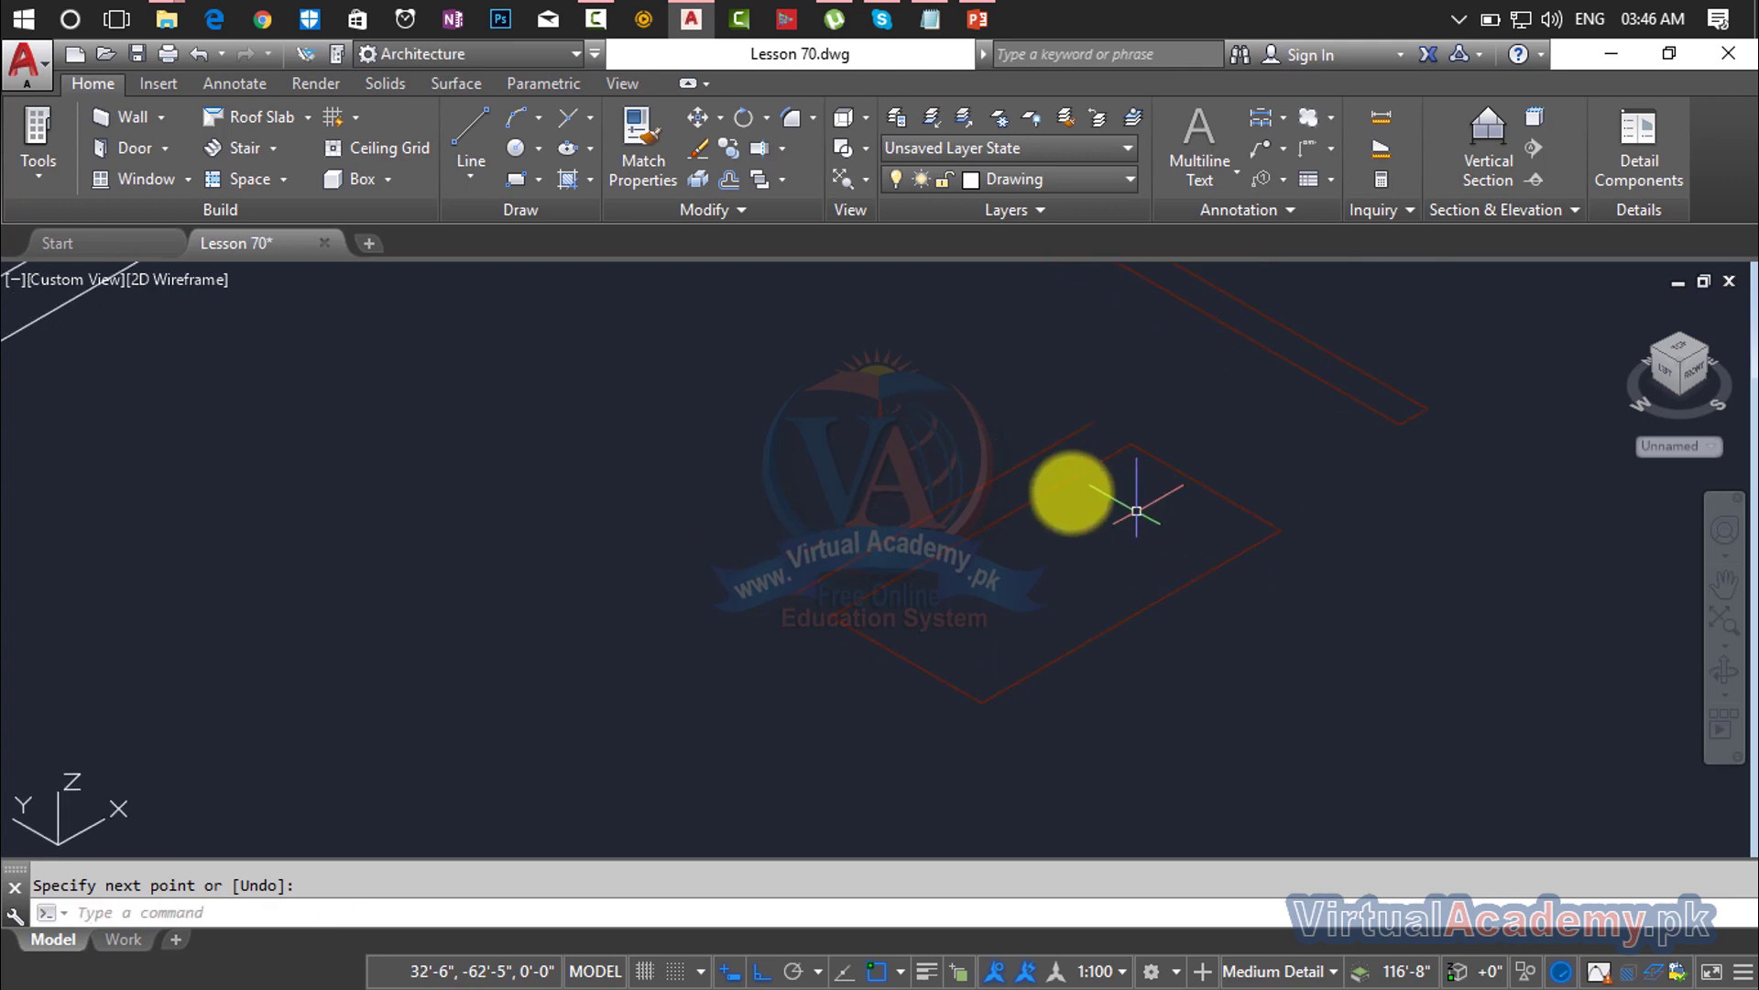
Step: Draw an arc between the rectangle's two inner corners through the guide line's midpoint, and erase the guide line
type("arc")
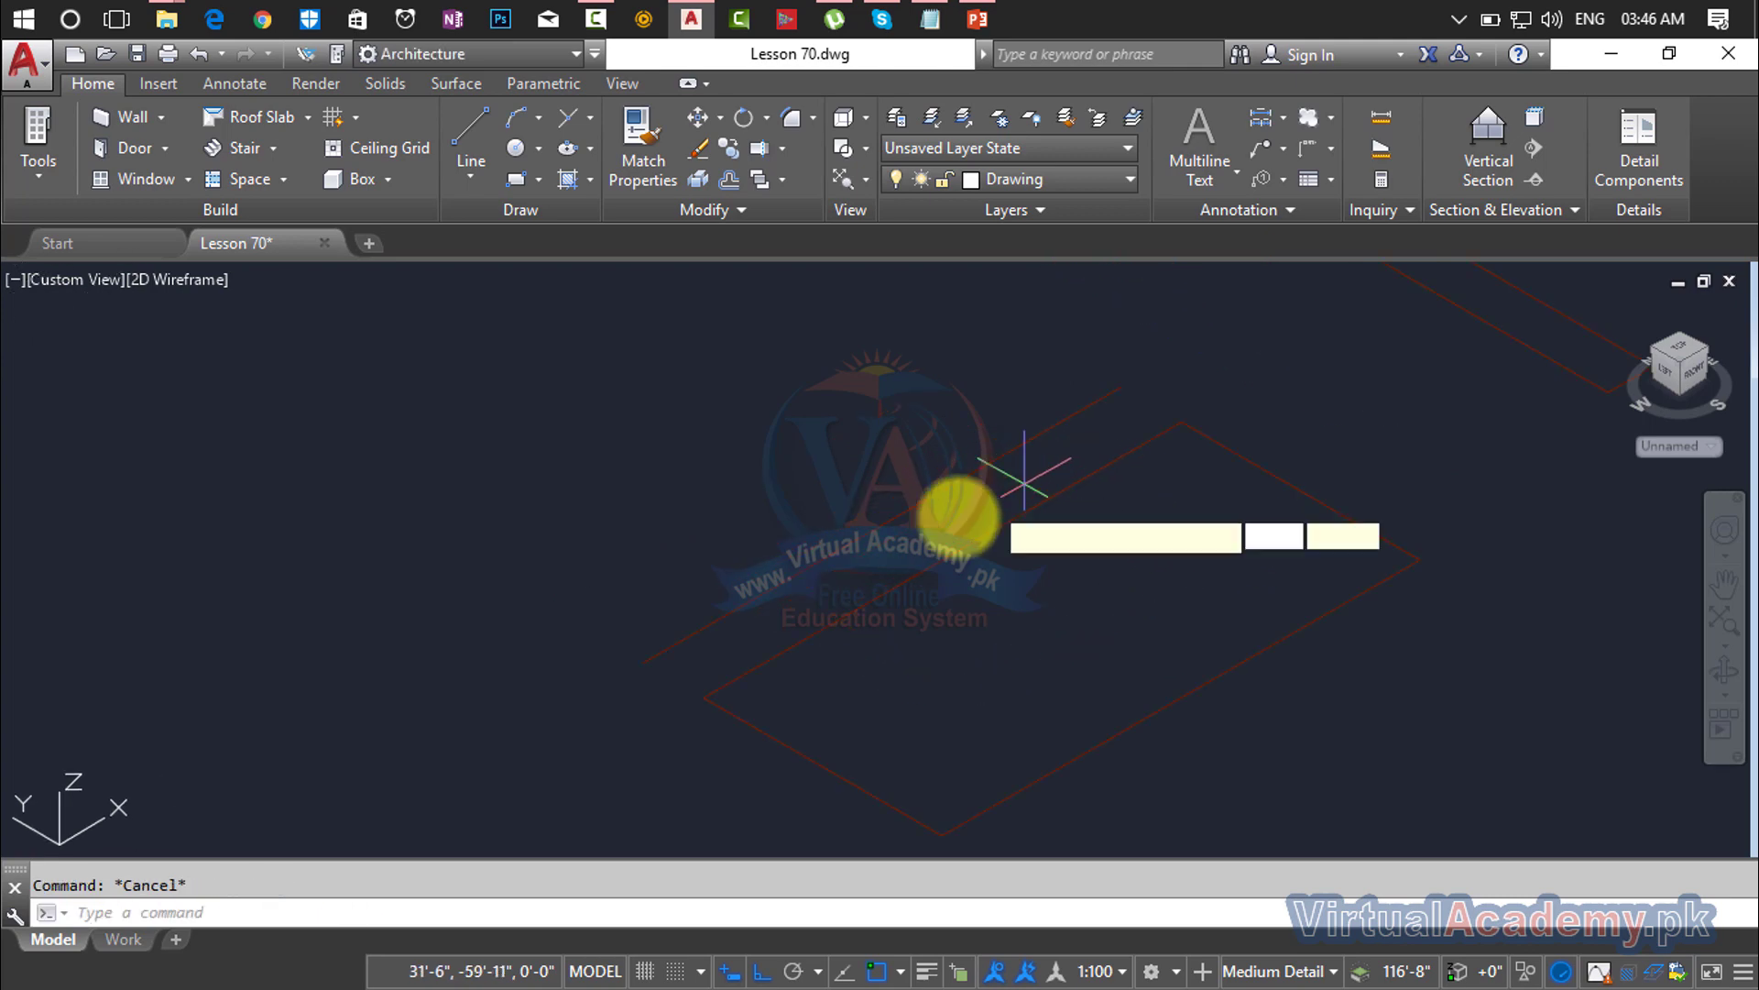
key("Return")
left_click(702, 697)
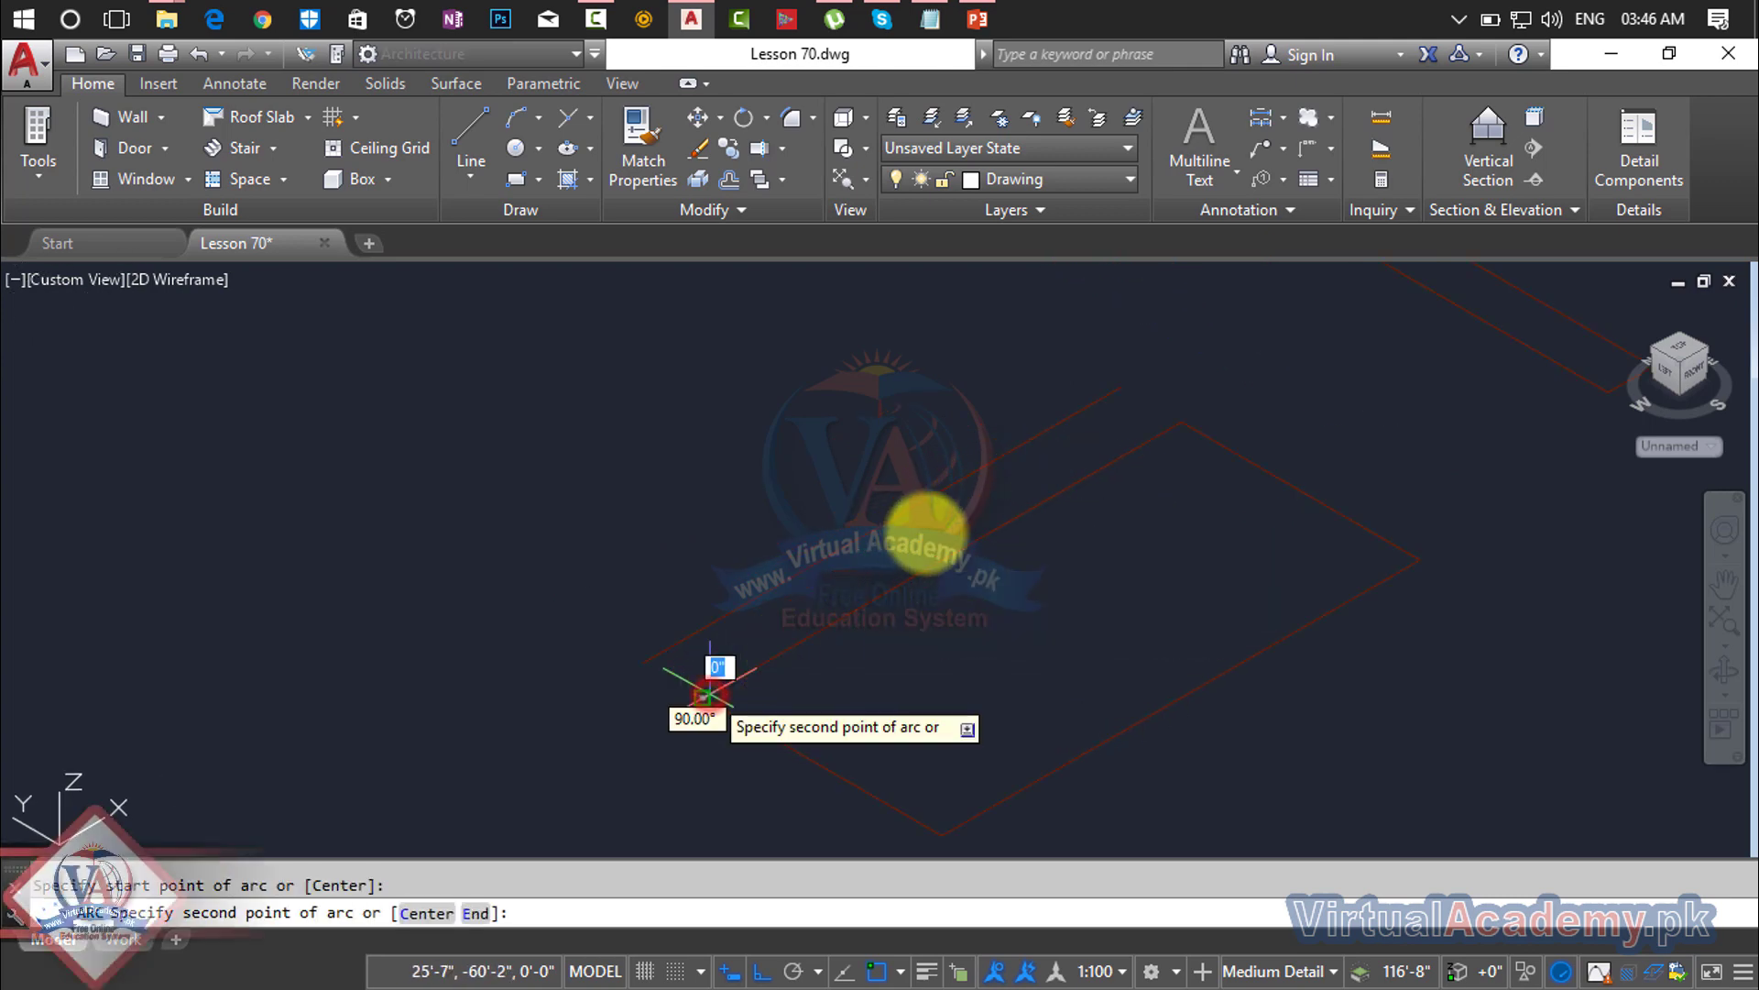
left_click(880, 527)
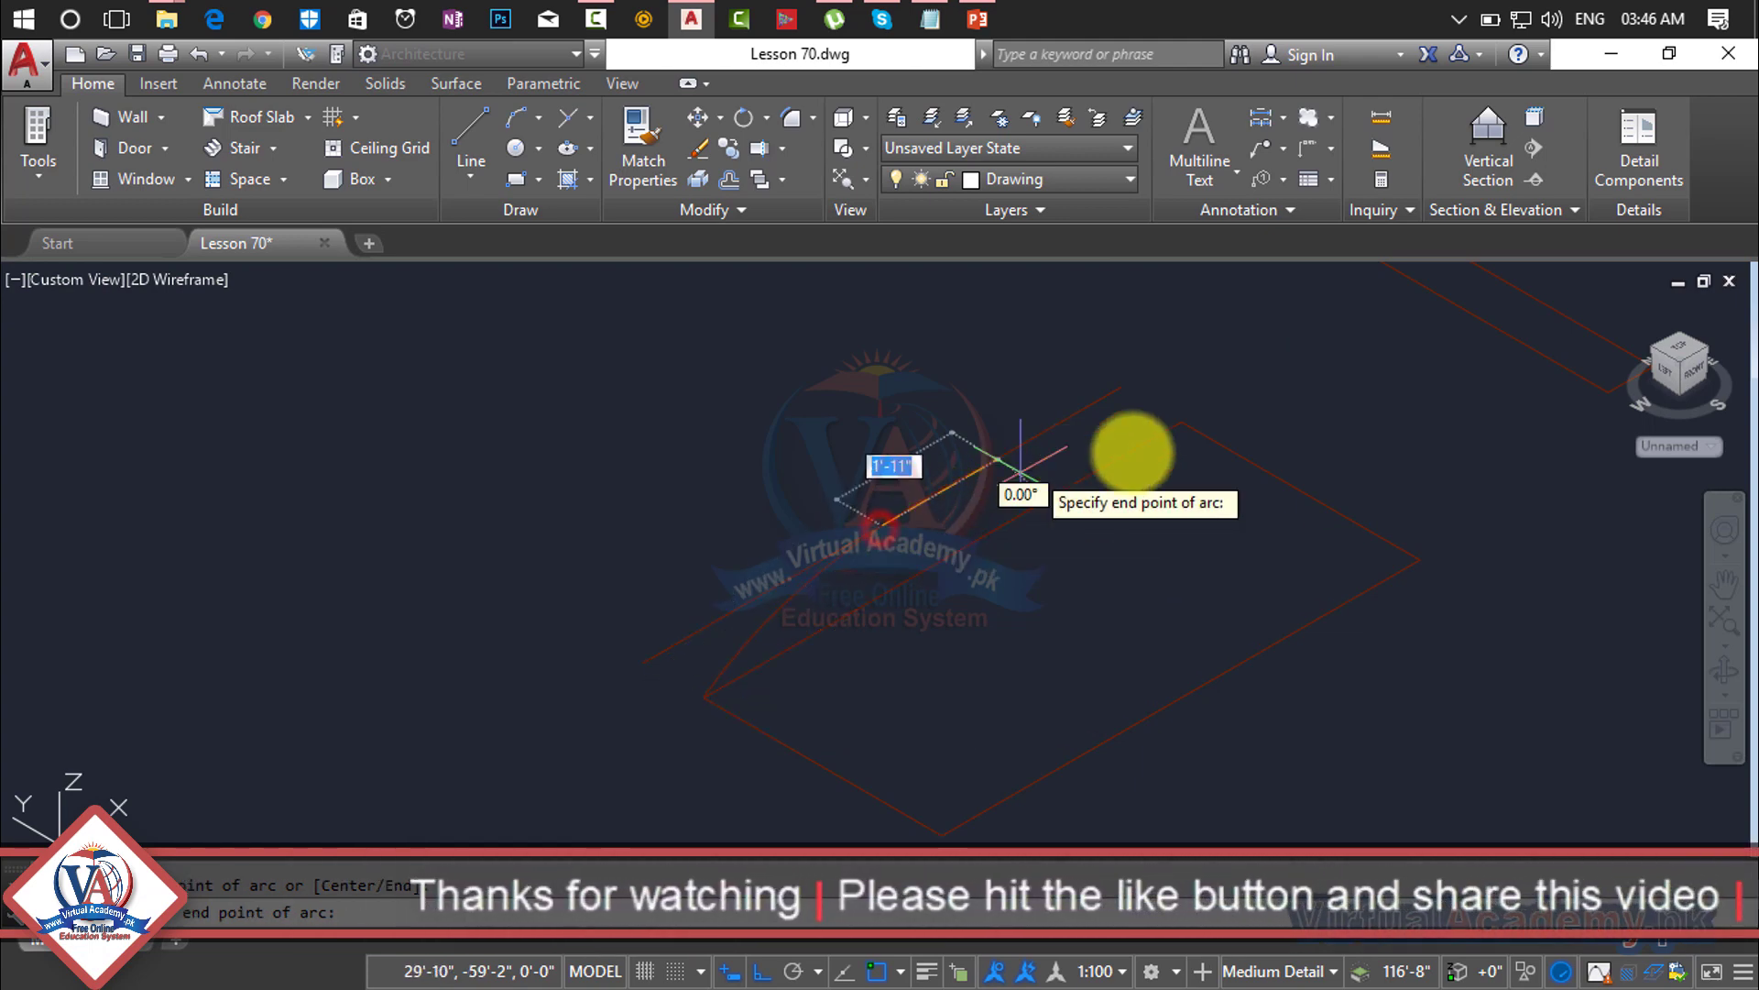
left_click(1181, 423)
middle_click_drag(1131, 471, 1216, 435)
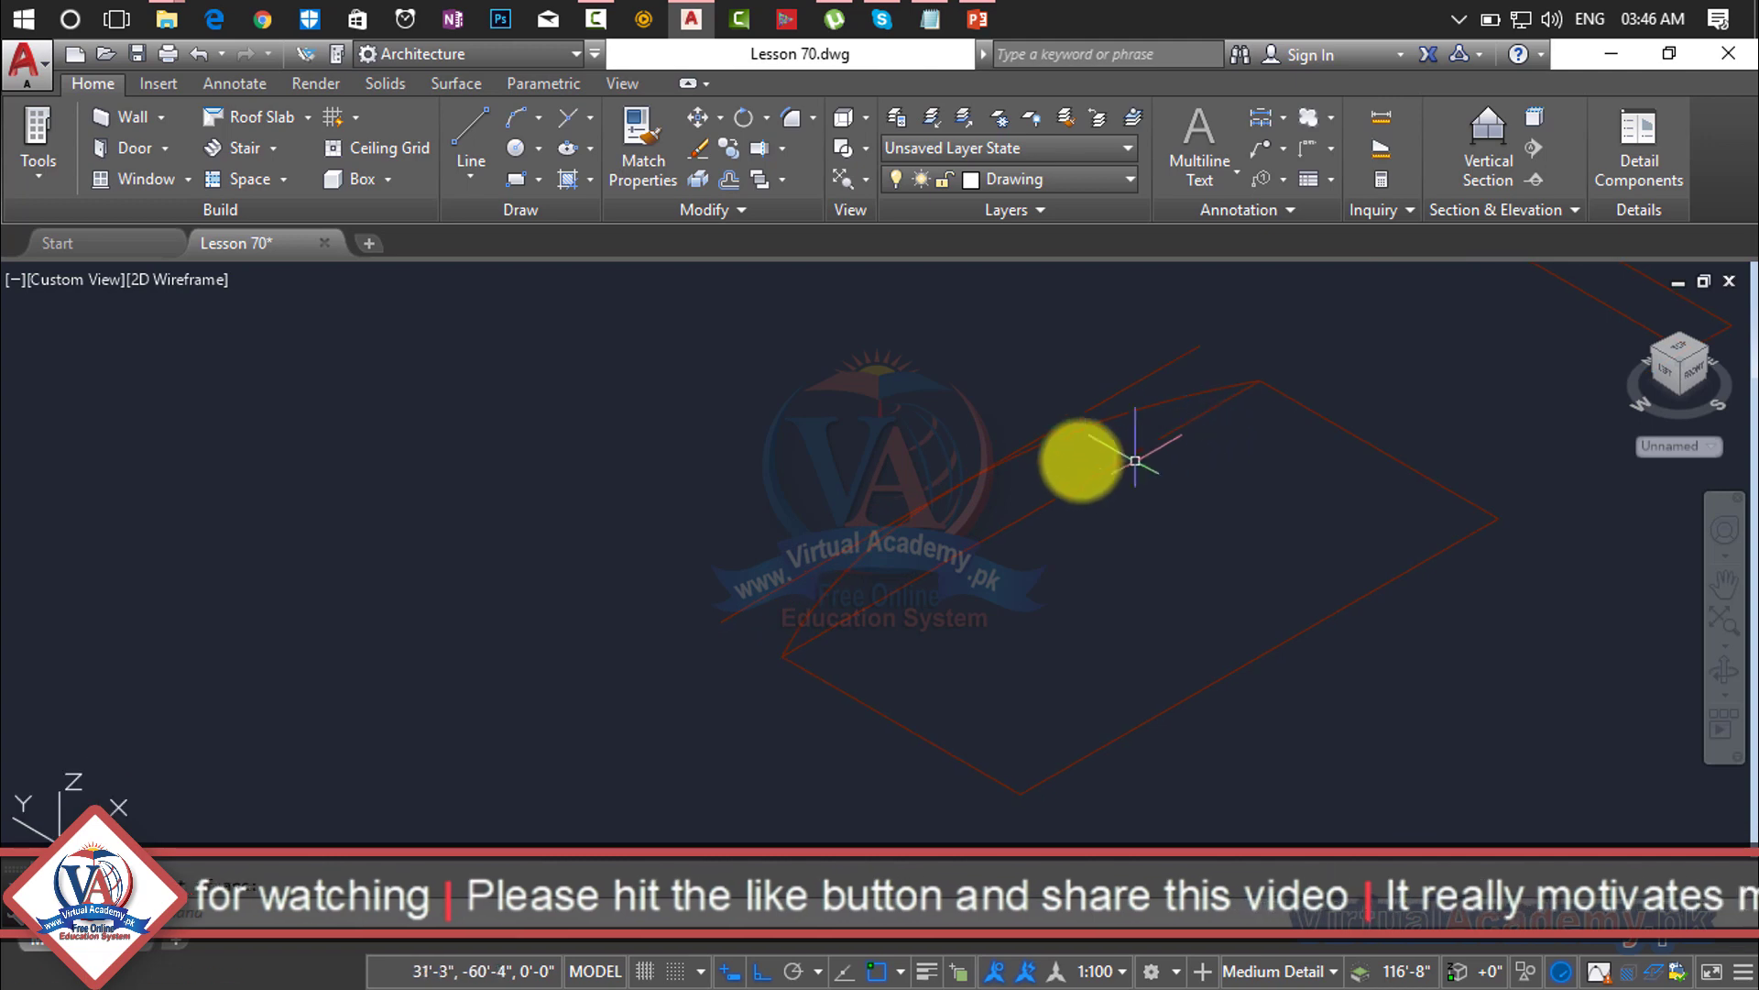
key("Escape")
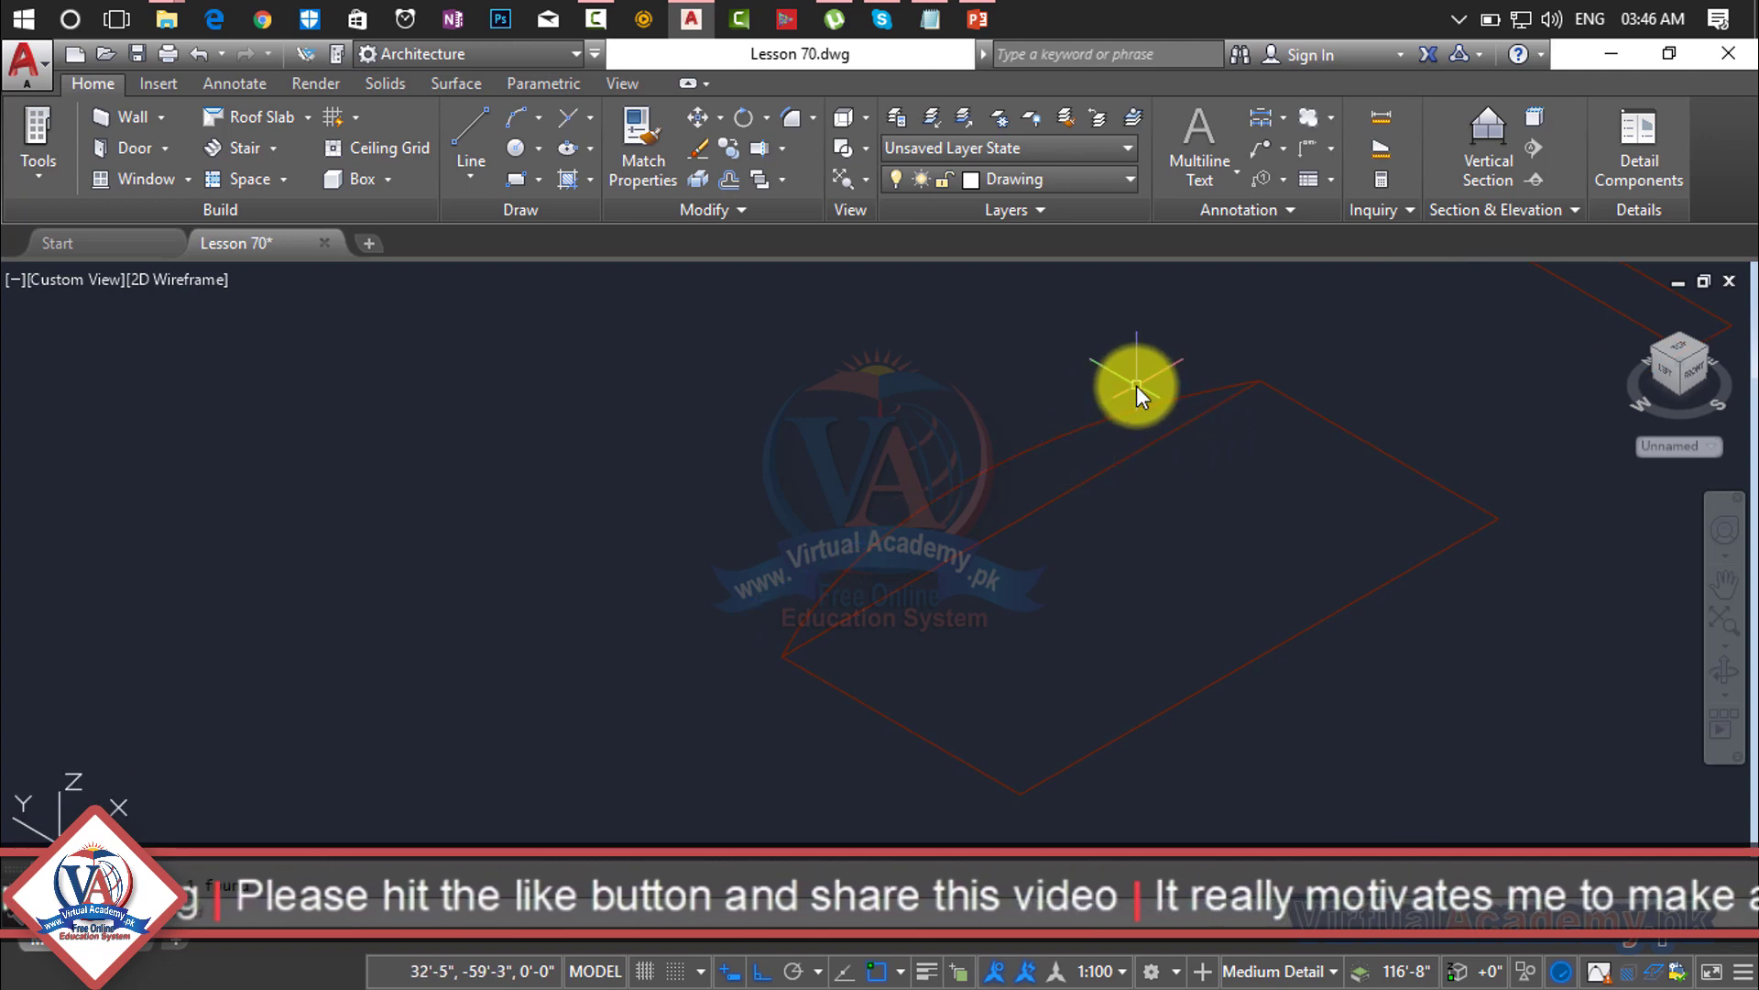
Step: Draw a dividing line across the window from the midpoint below the arc to the midpoint of the opposite long edge
scroll(1112, 492, "up", 5)
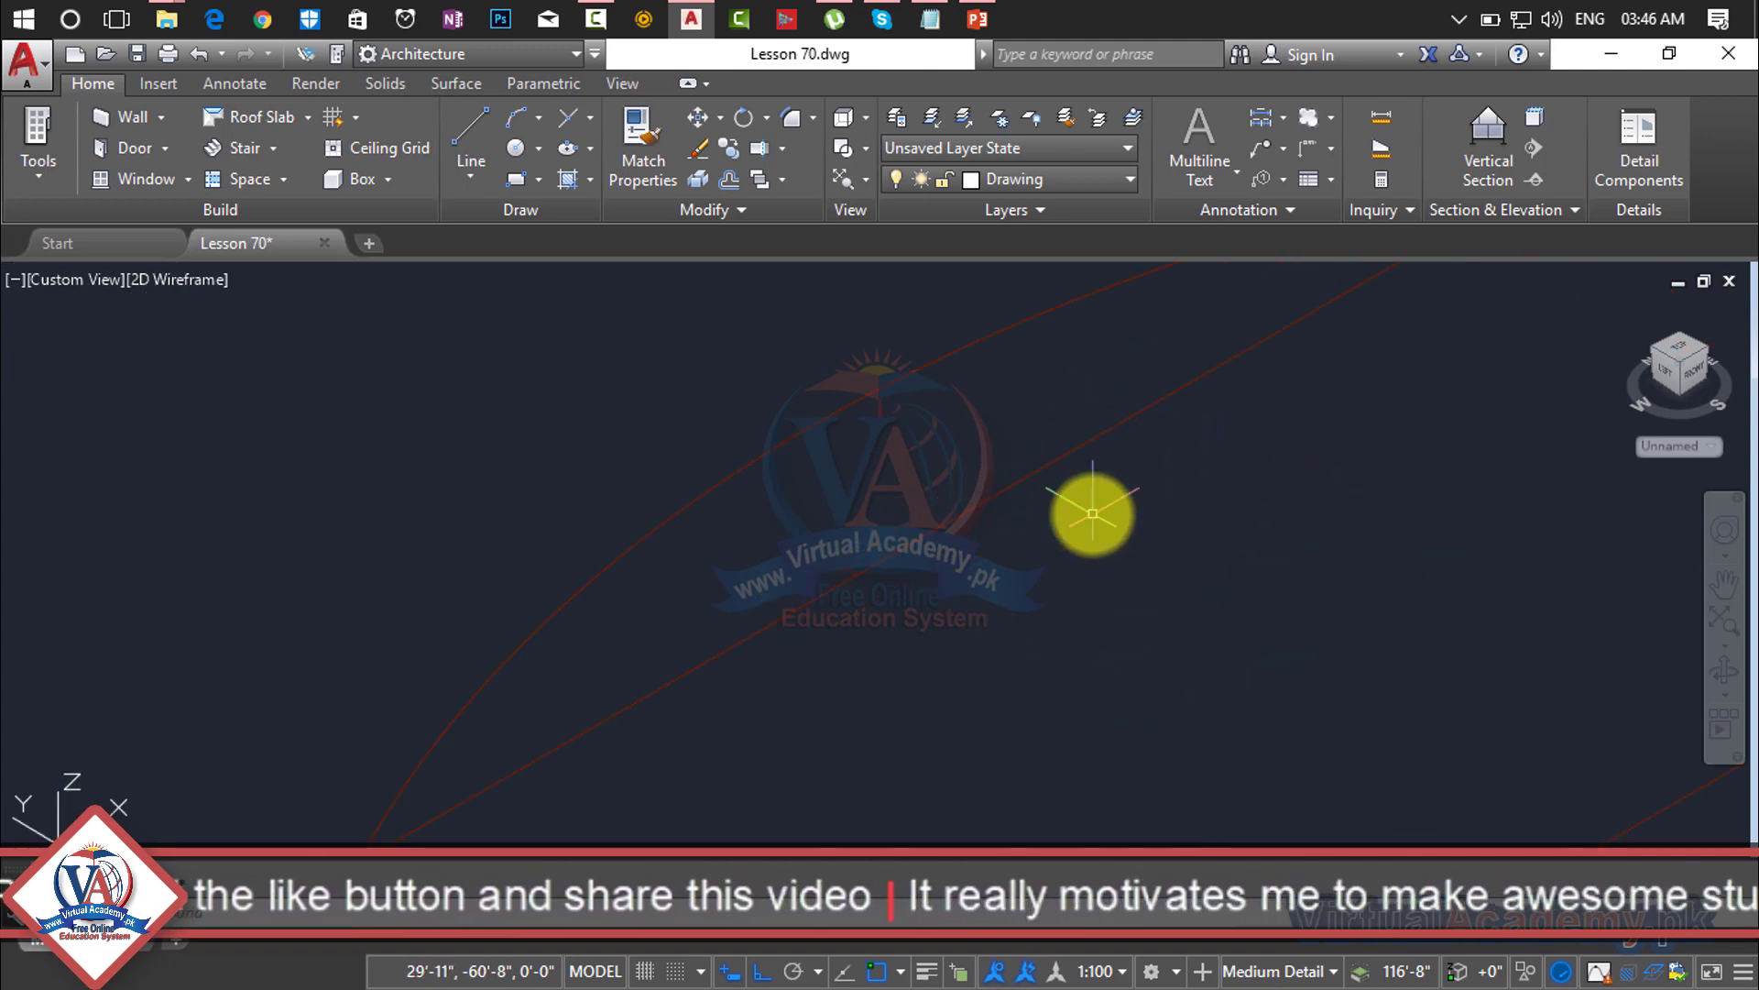
key("Return")
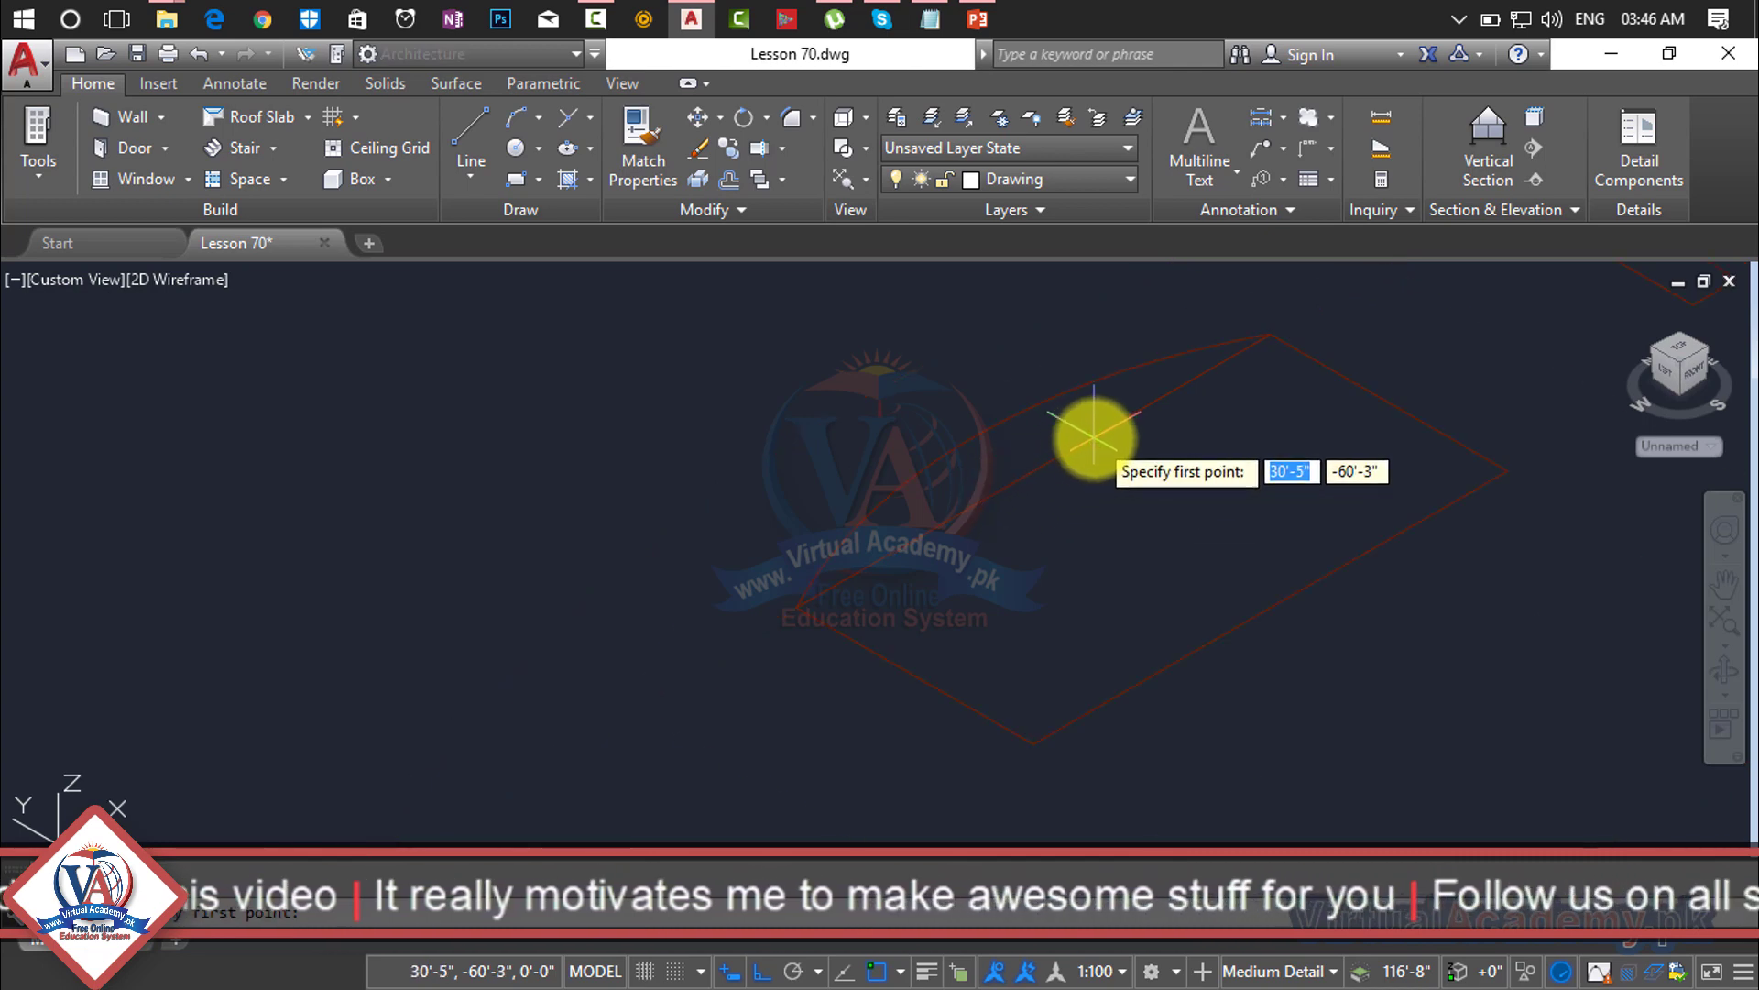
left_click(1029, 472)
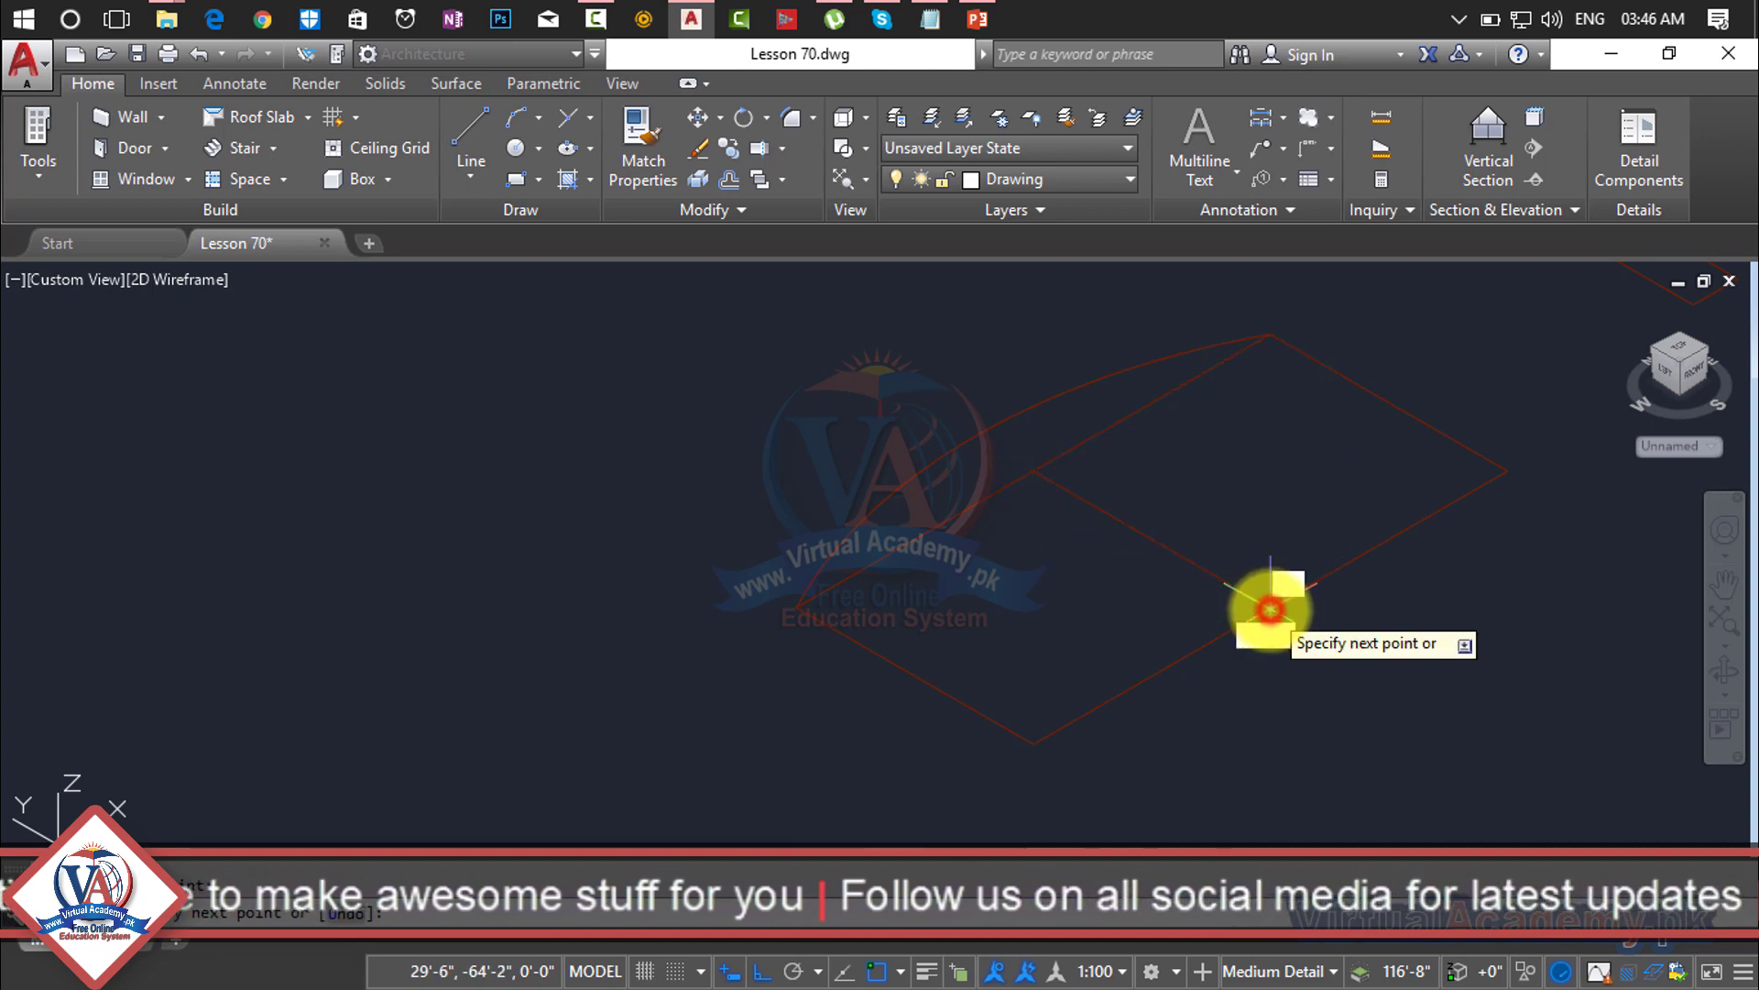
left_click(1268, 605)
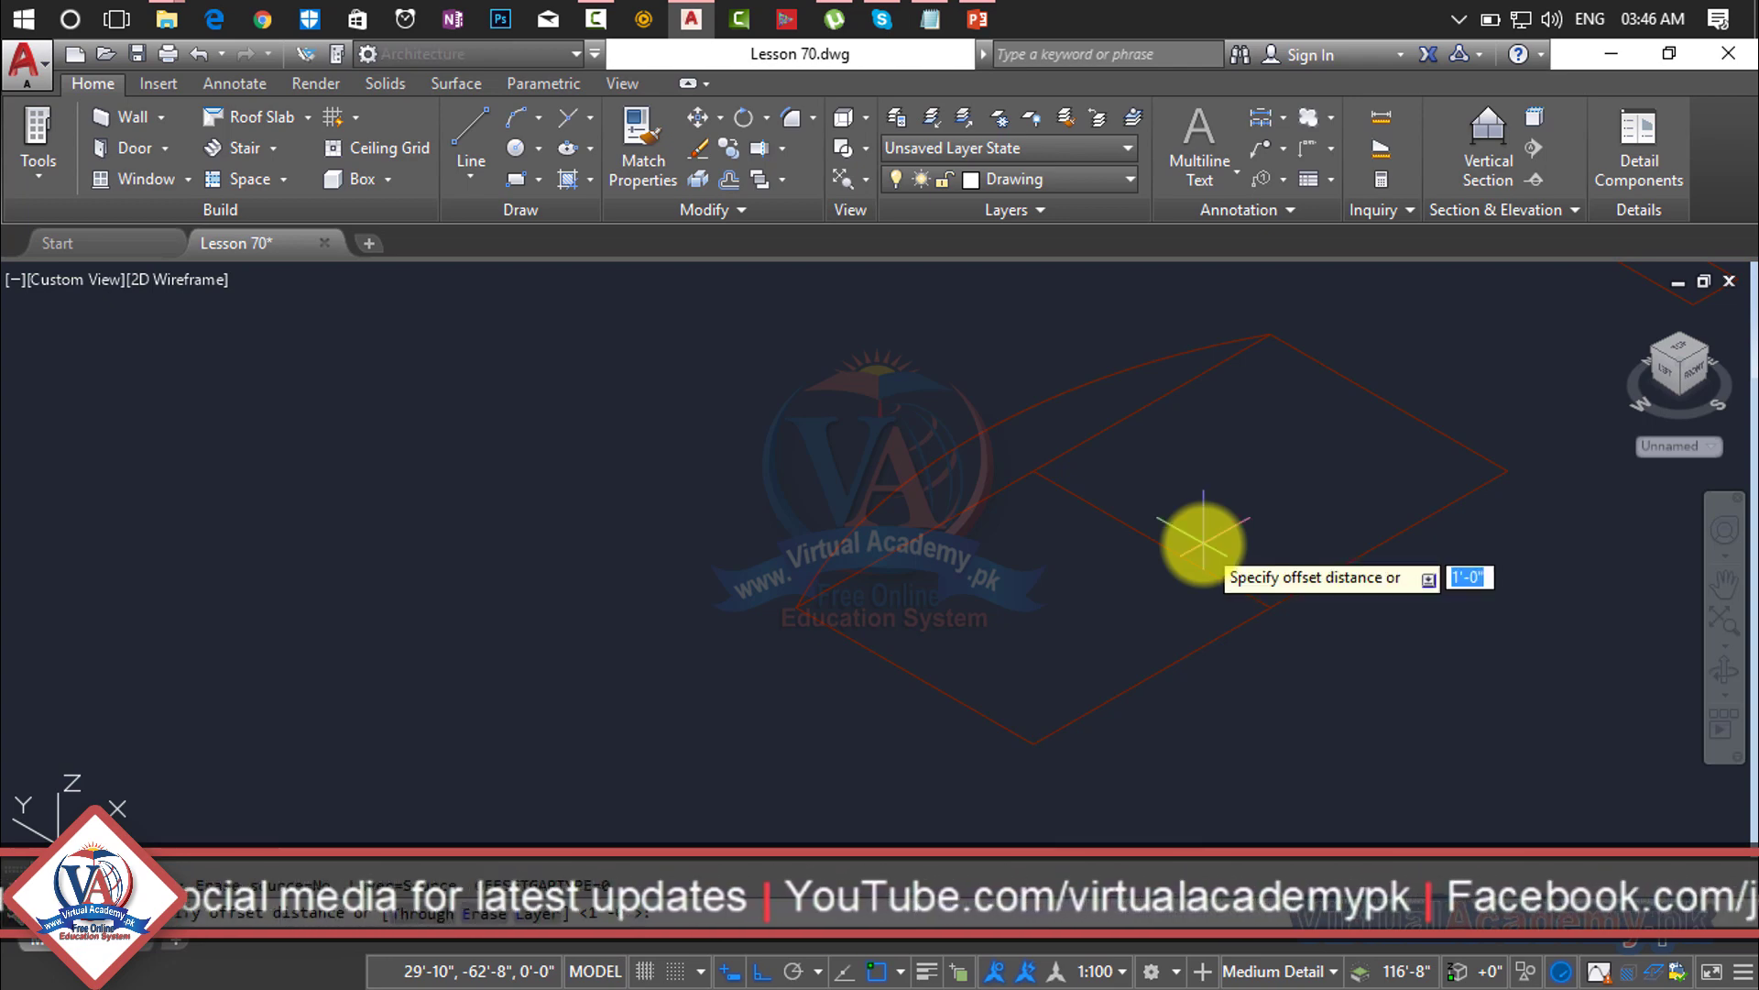
Step: Offset the window's dividing line by 2" to both sides
key("Return")
left_click(1171, 550)
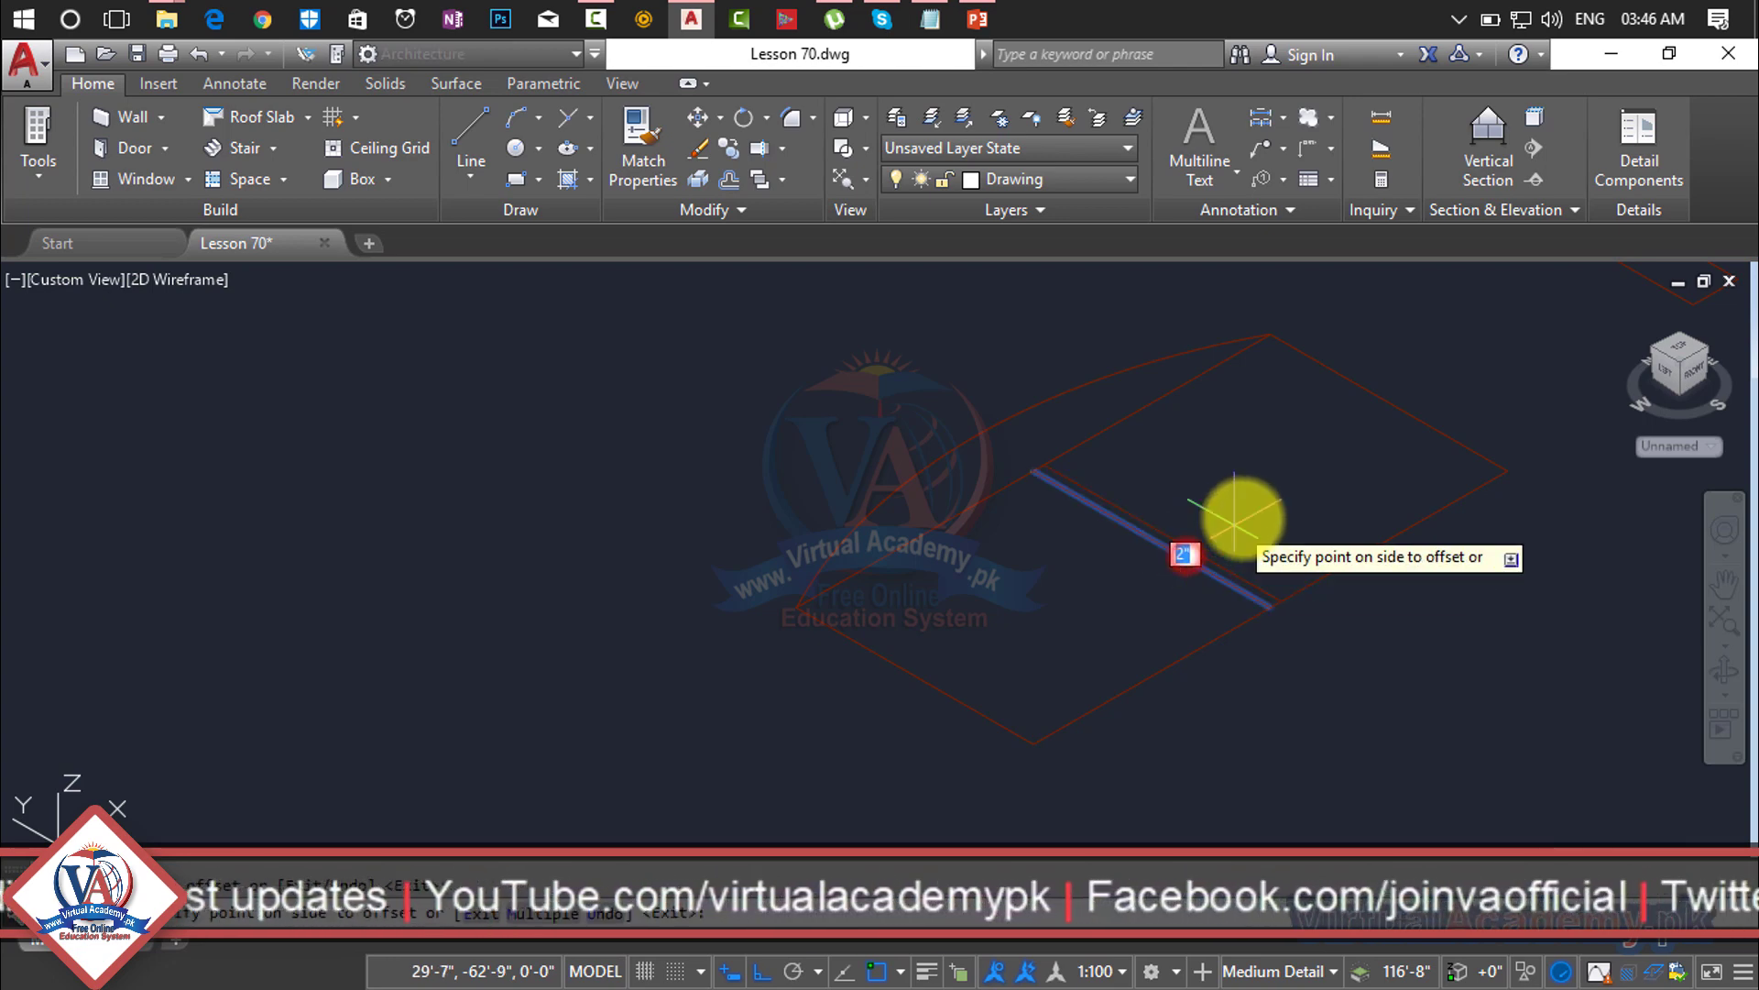
left_click(1235, 529)
left_click(1206, 568)
left_click(1143, 620)
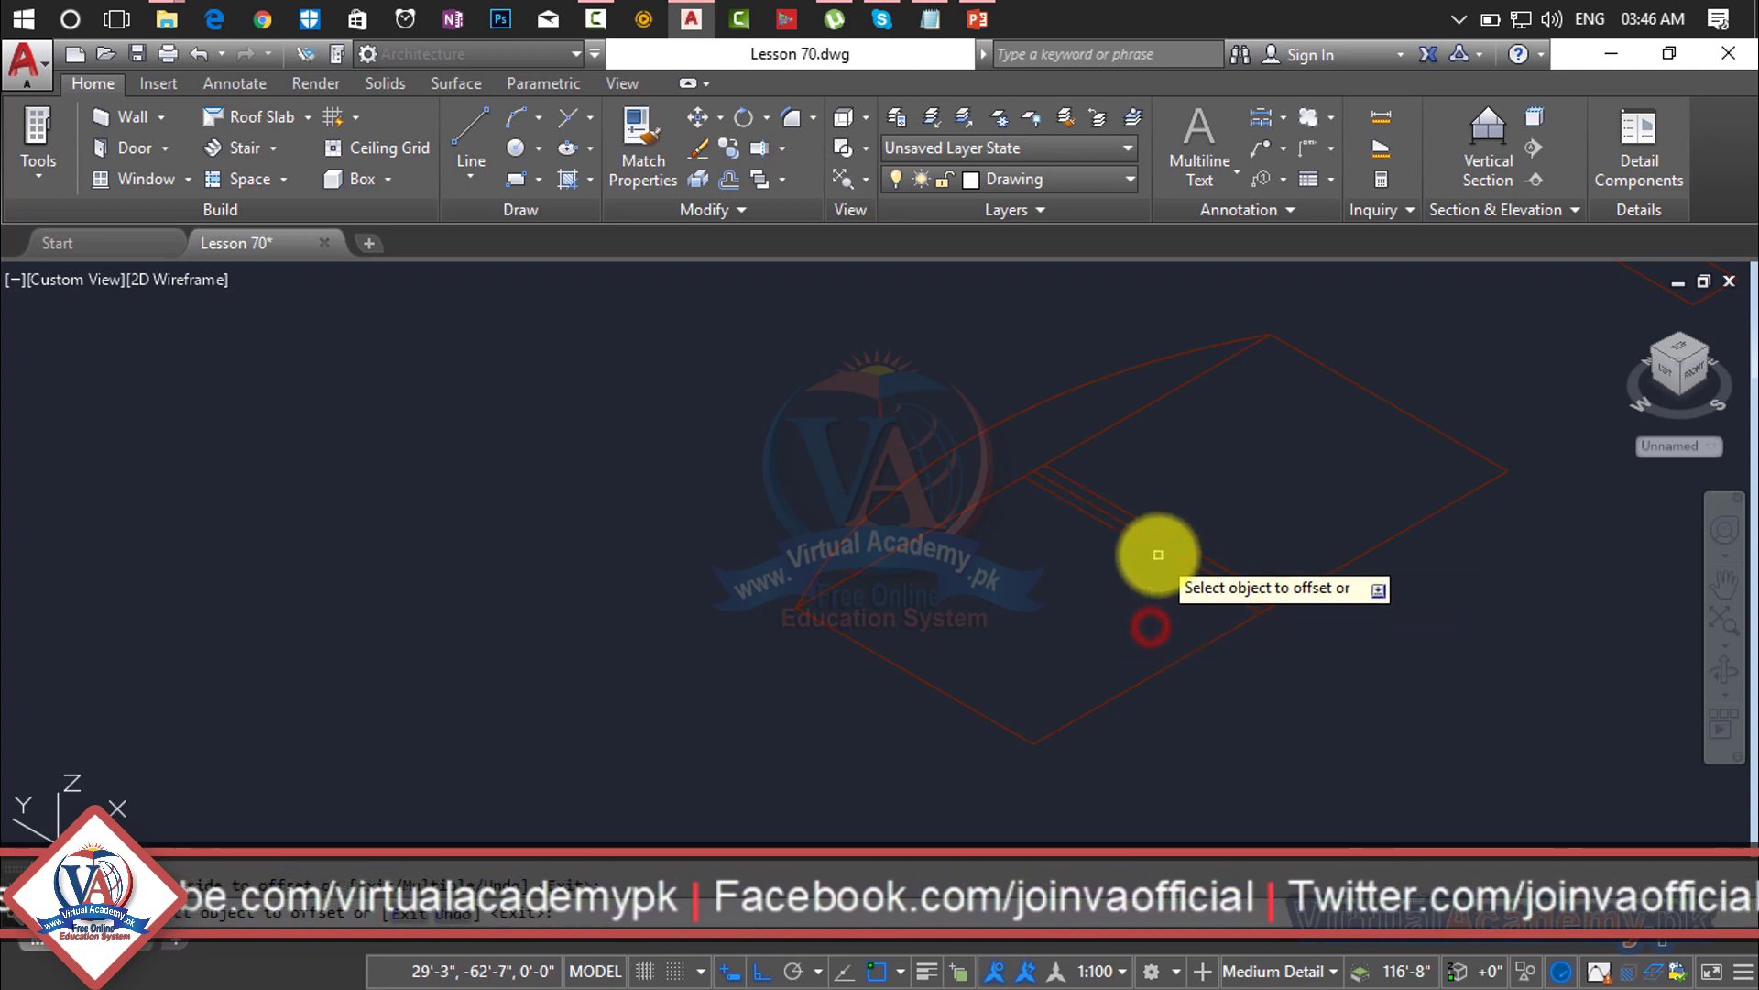
middle_click_drag(1159, 542, 1210, 511)
key("Escape")
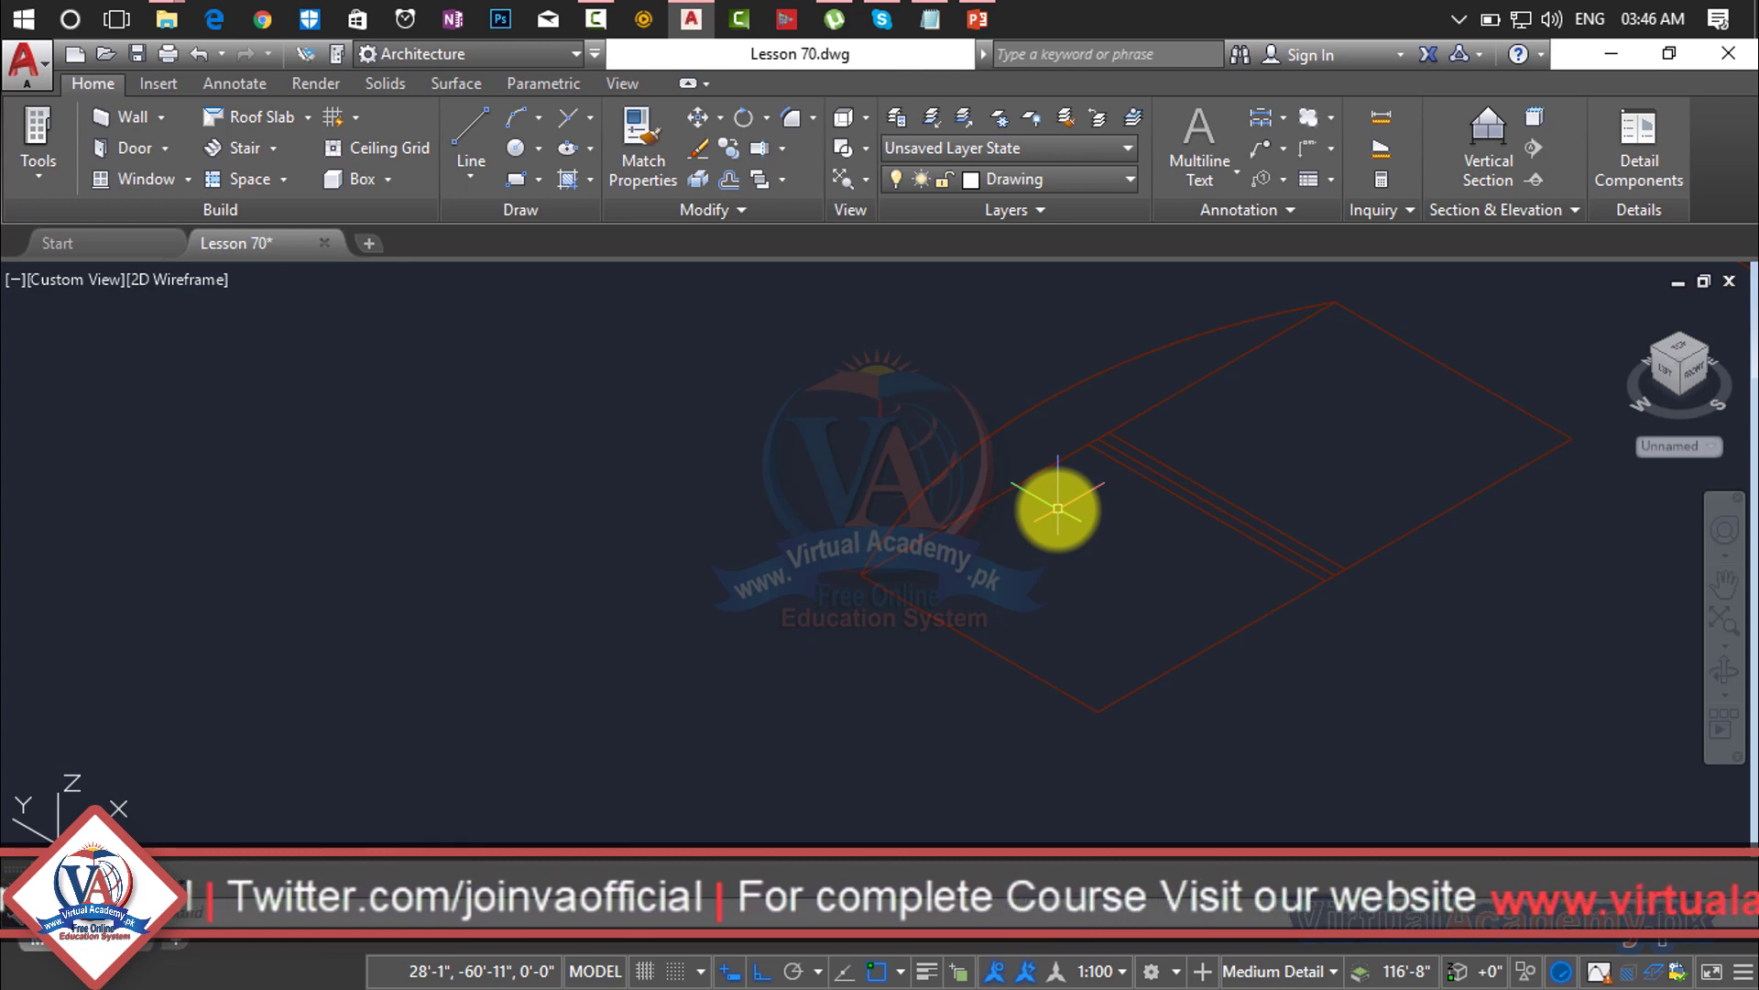
Step: Offset all four edges of the window rectangle 2" inward
key("Return")
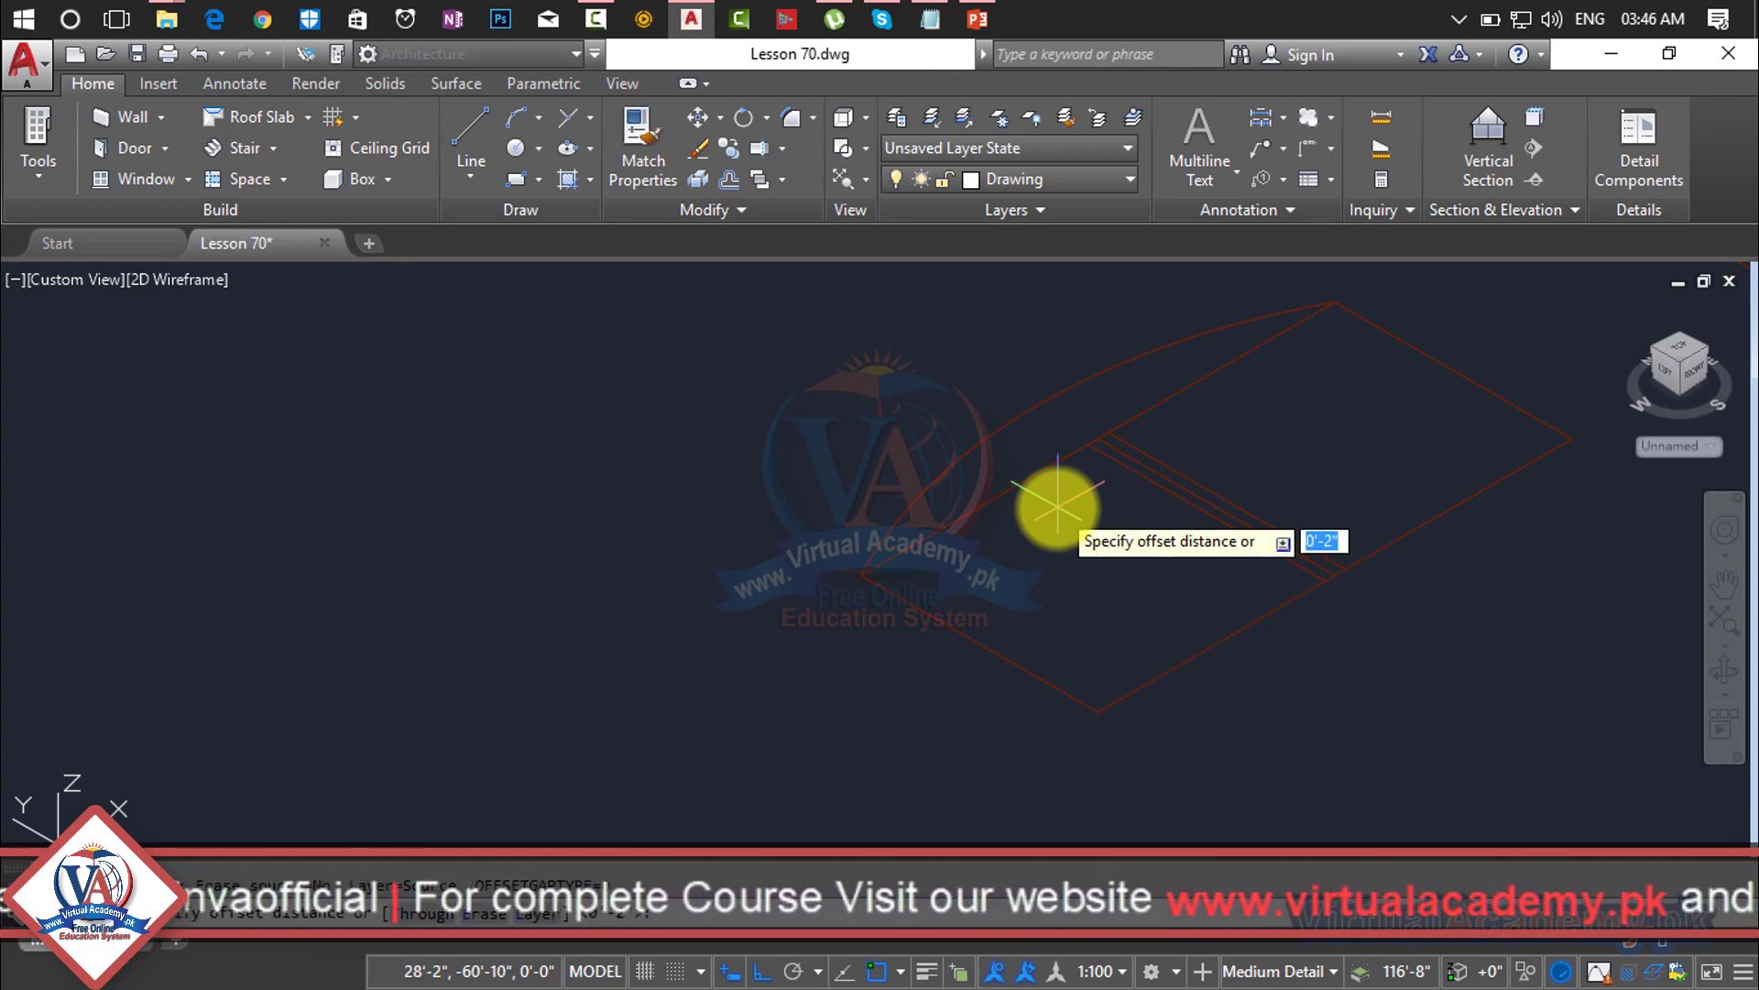
key("Return")
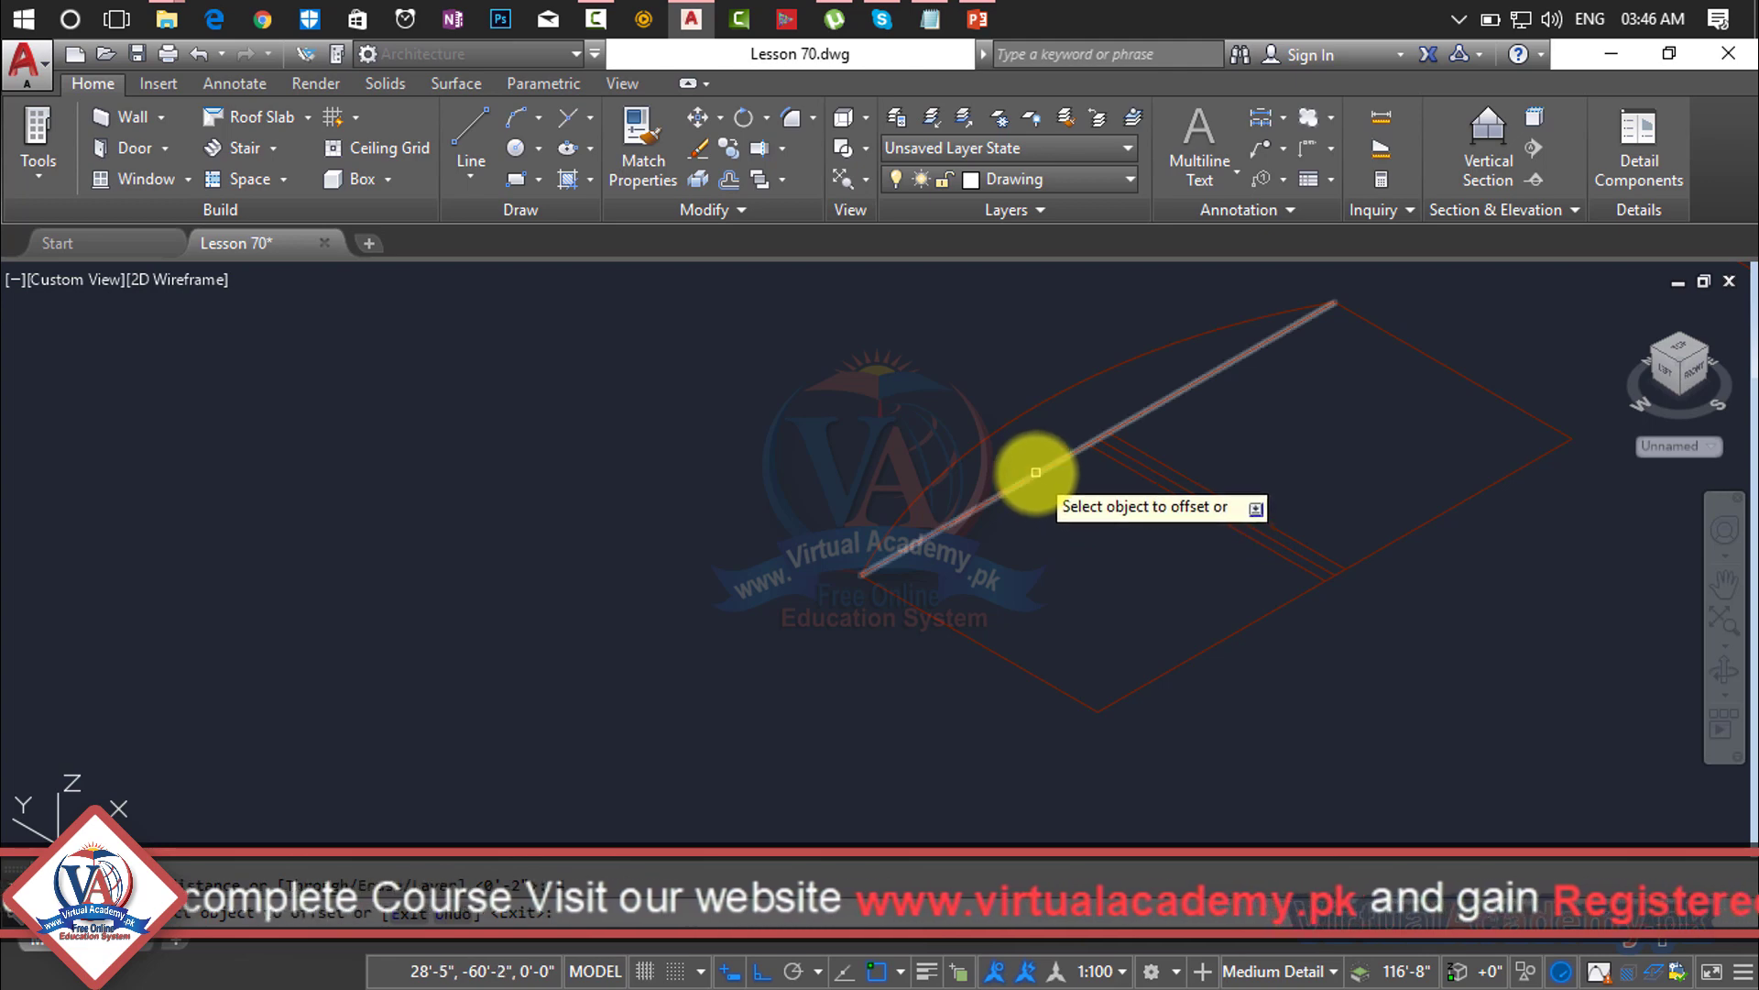
left_click(1033, 476)
left_click(1118, 539)
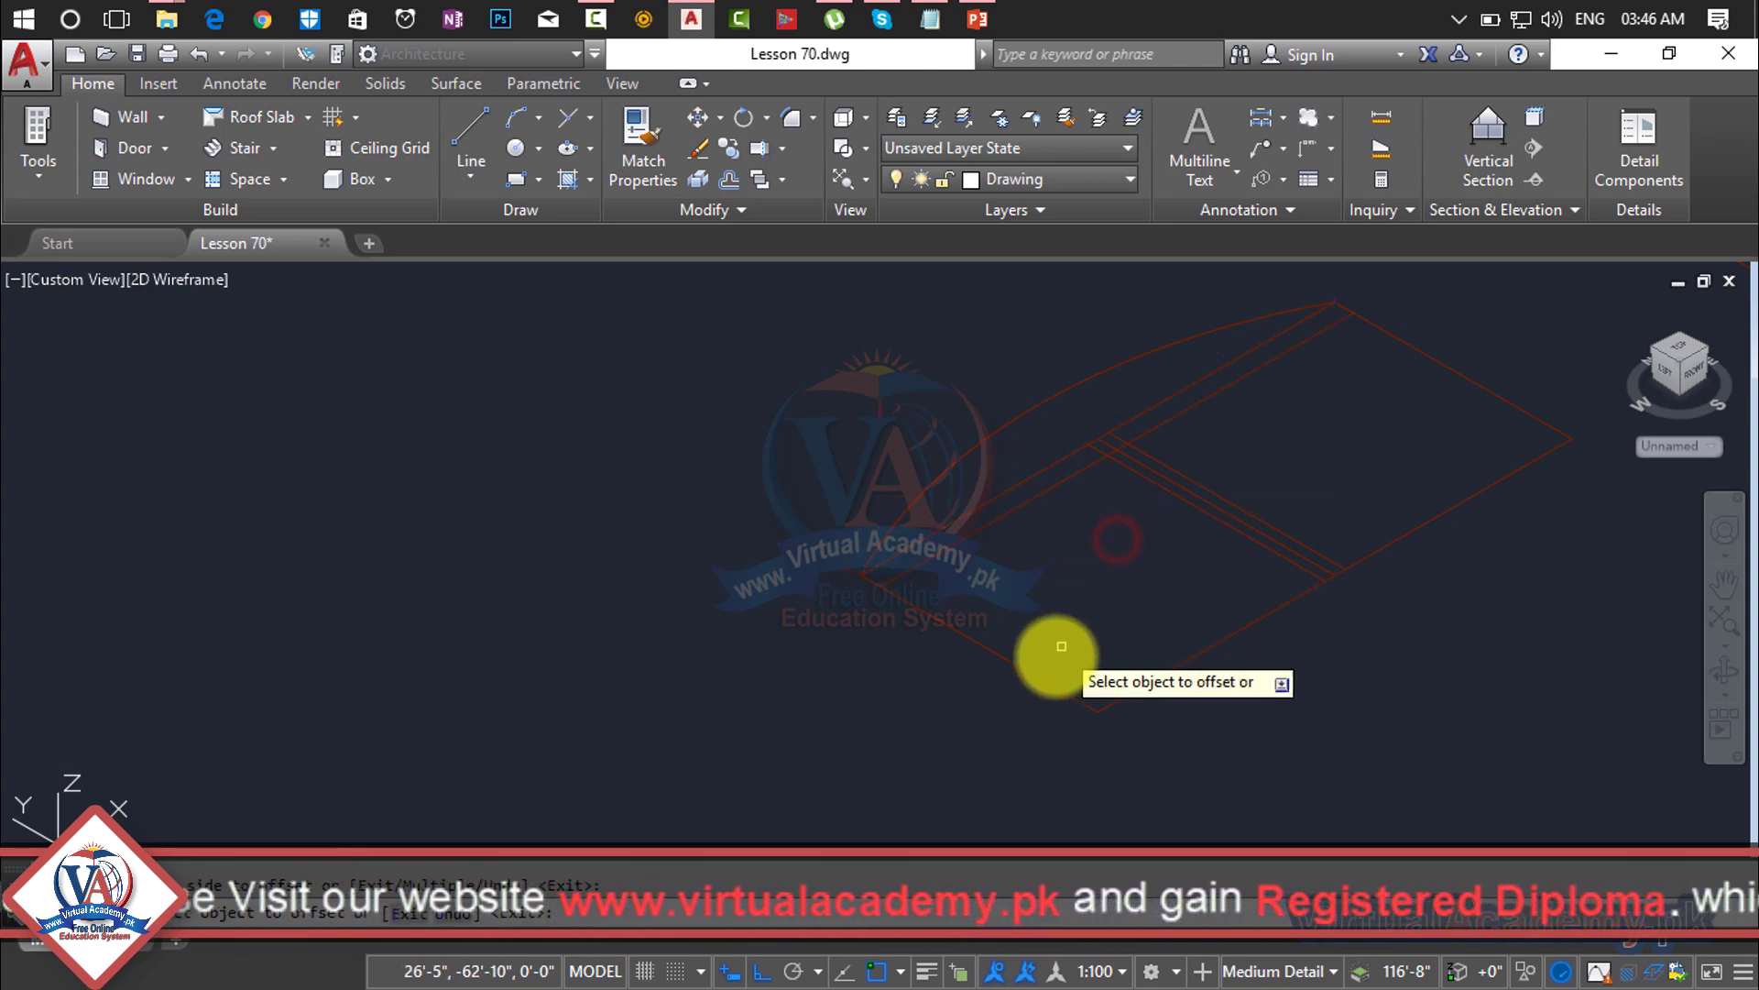
left_click(1029, 685)
left_click(1128, 612)
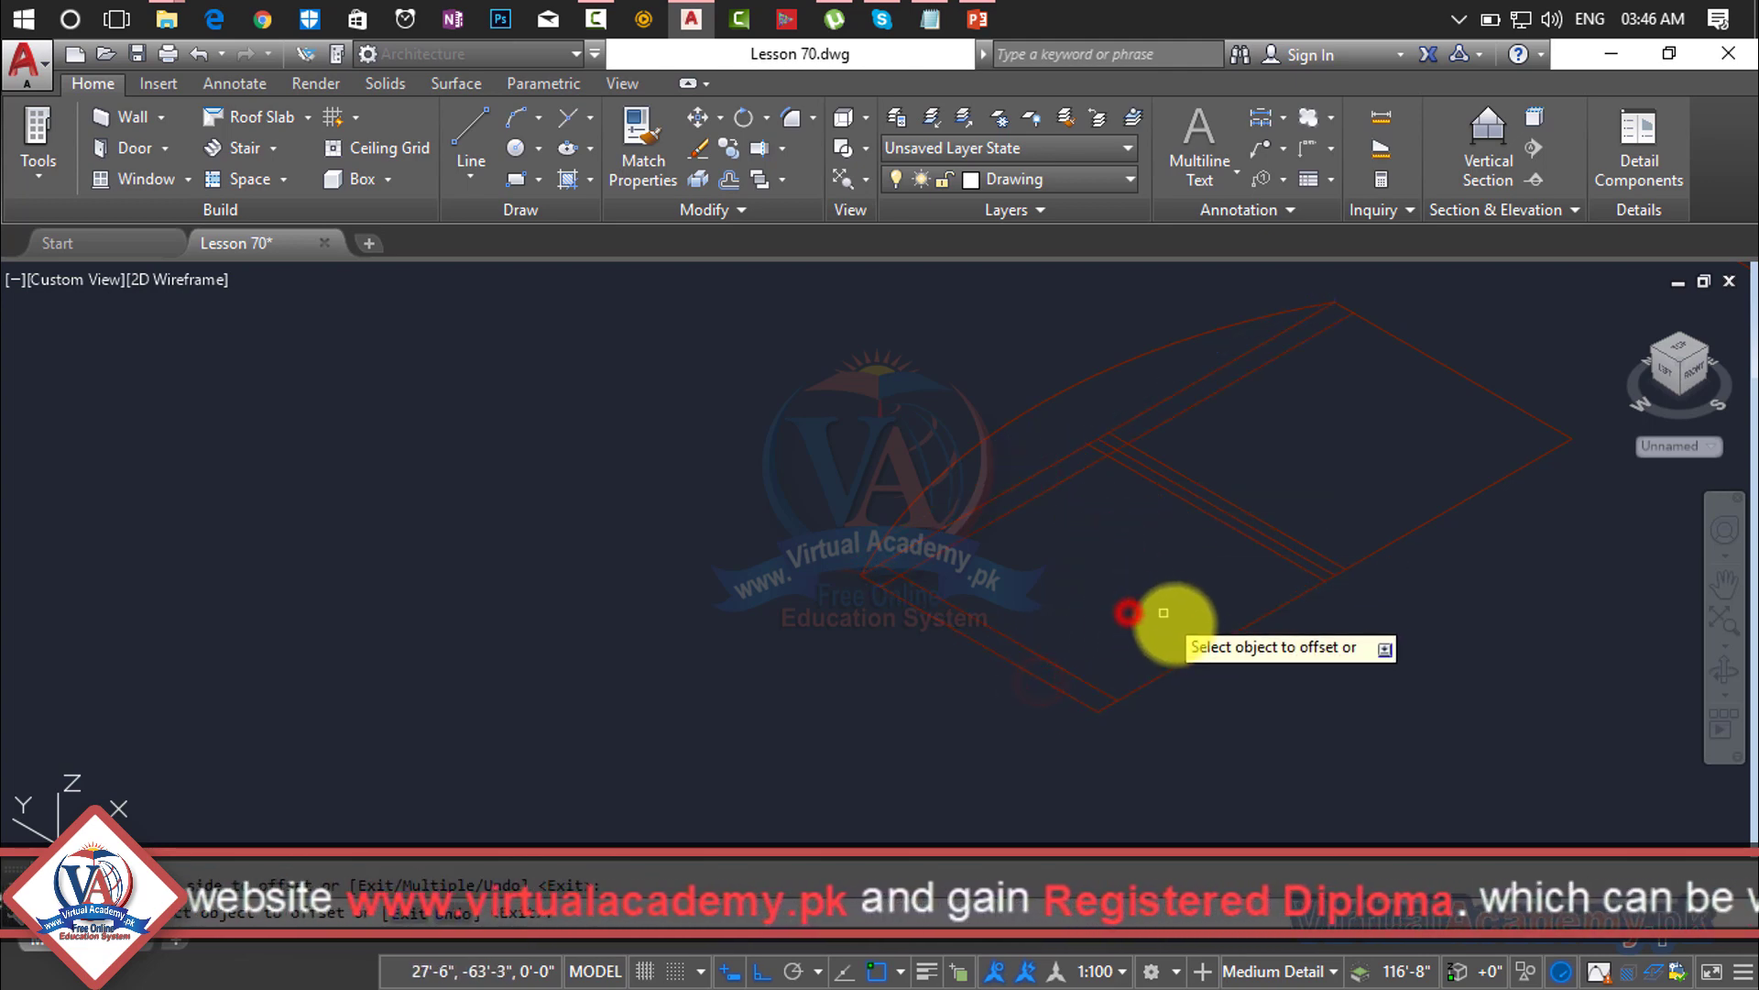
left_click(1196, 660)
left_click(1096, 589)
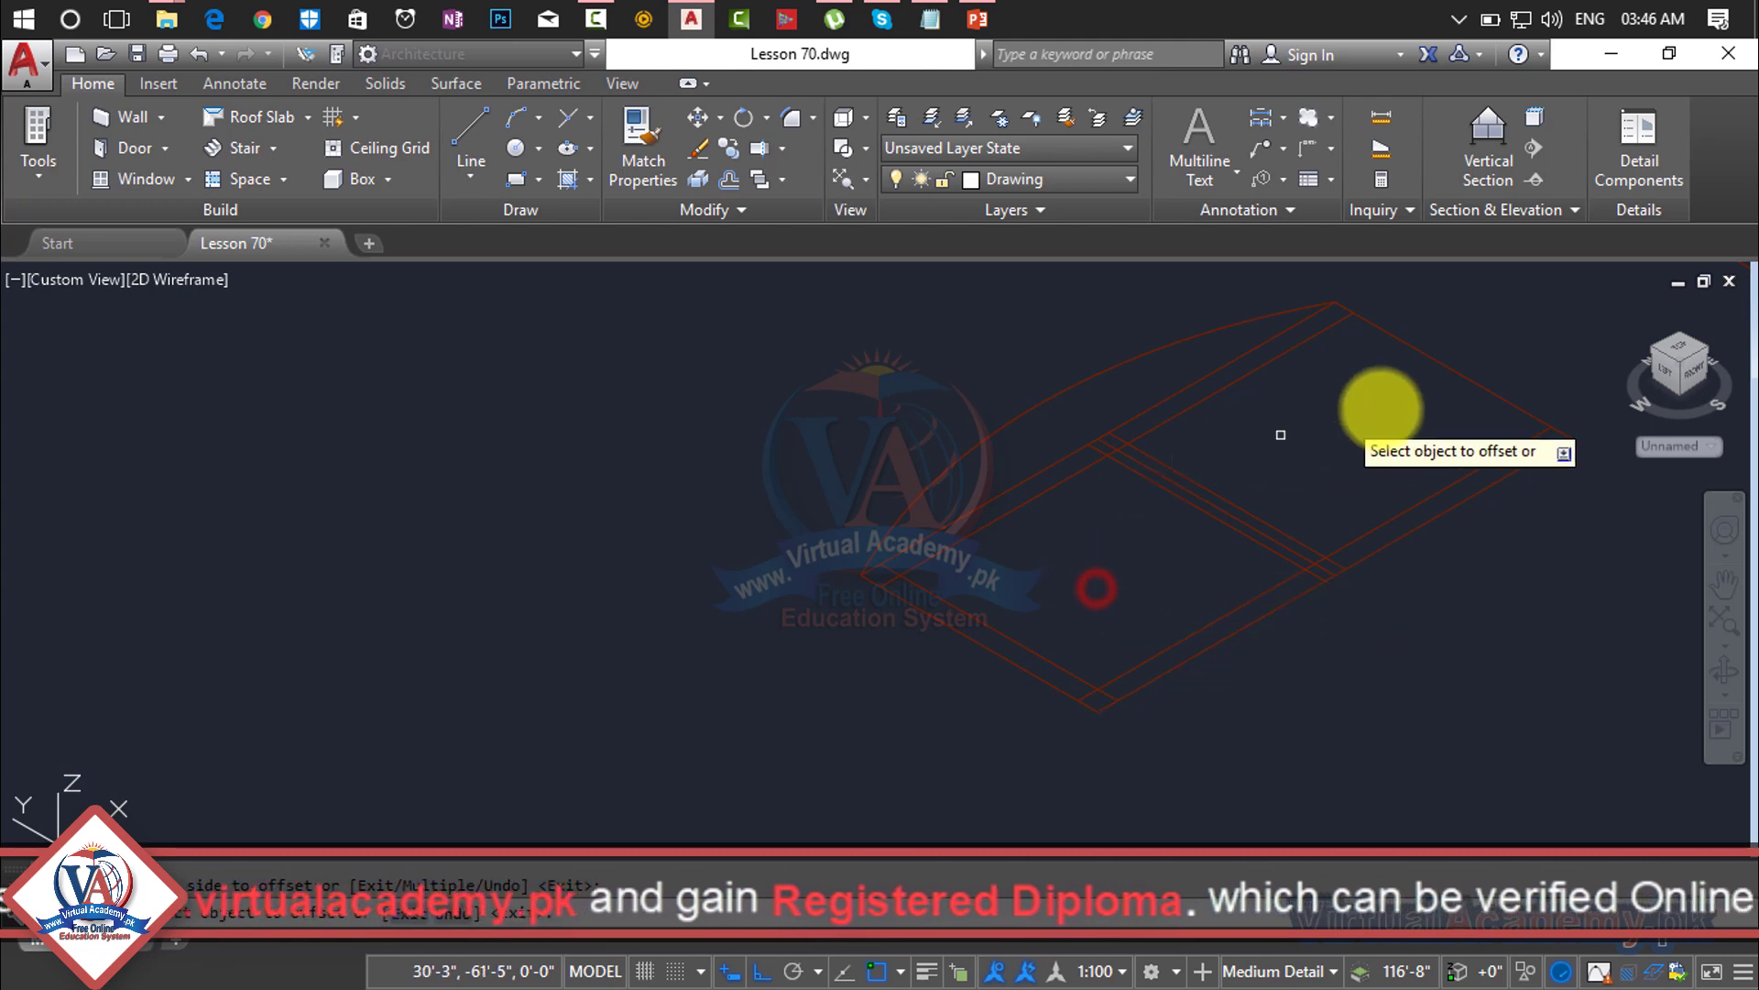
left_click(1445, 363)
left_click(1362, 468)
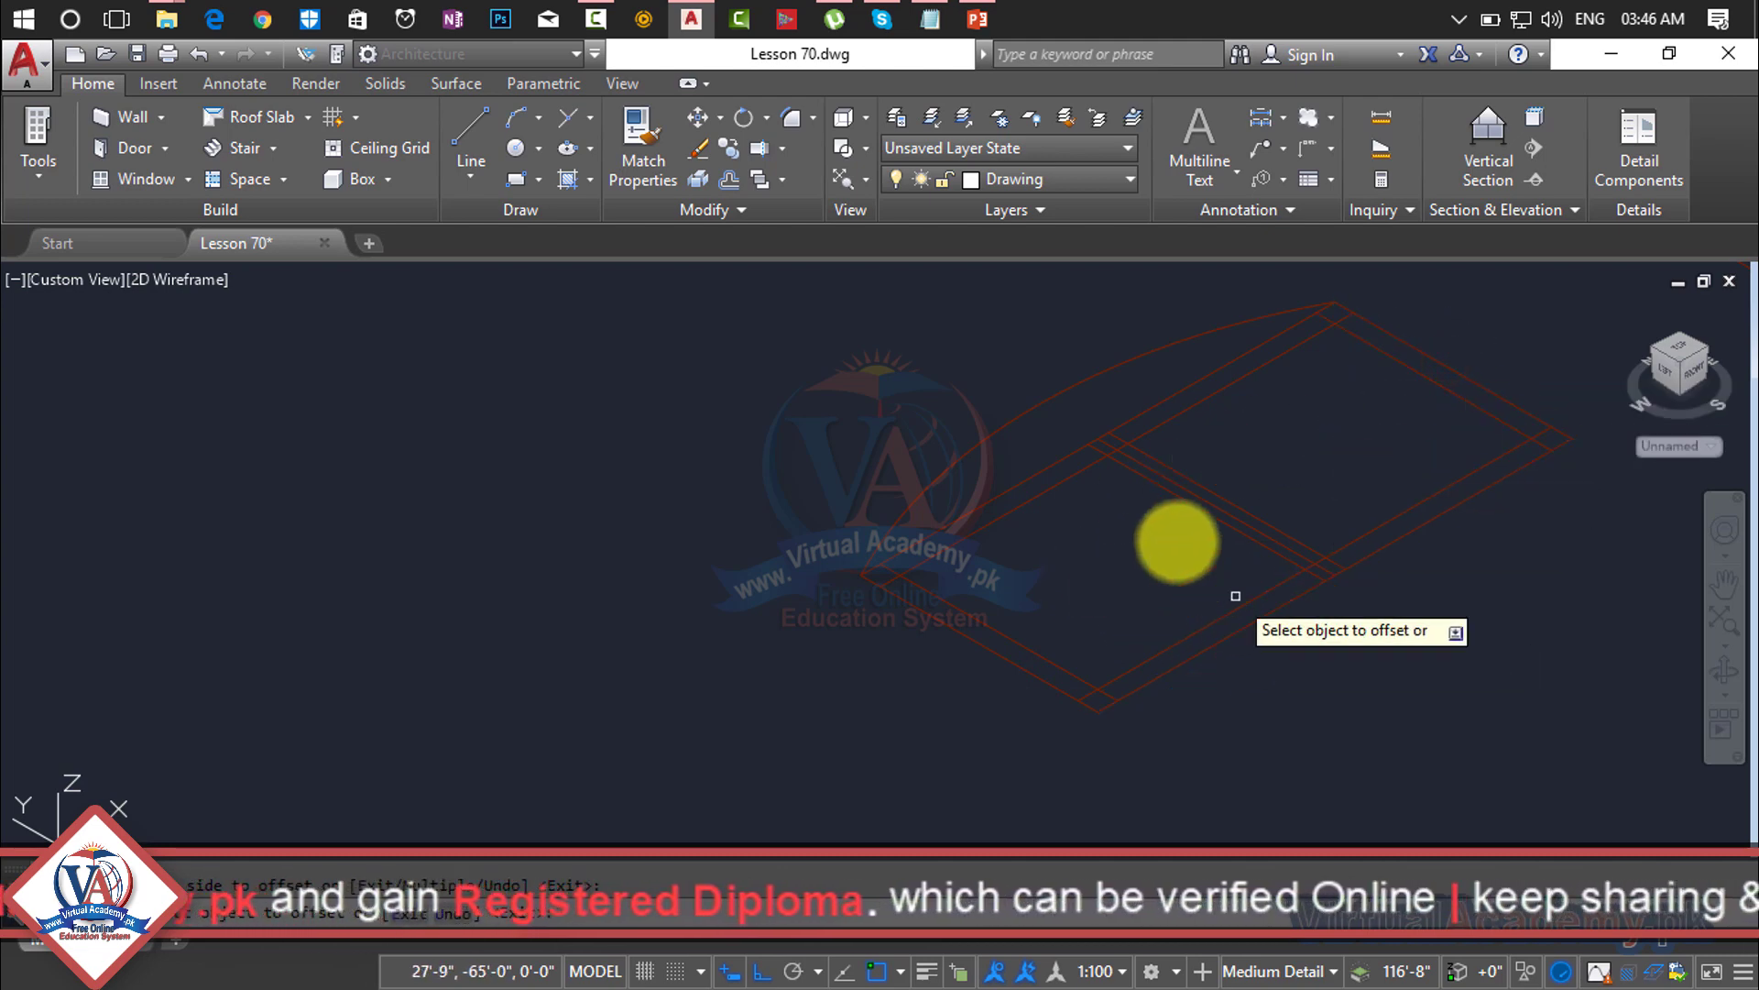
Step: Offset the window's arc 2" inward and erase the offset copy
left_click(1028, 405)
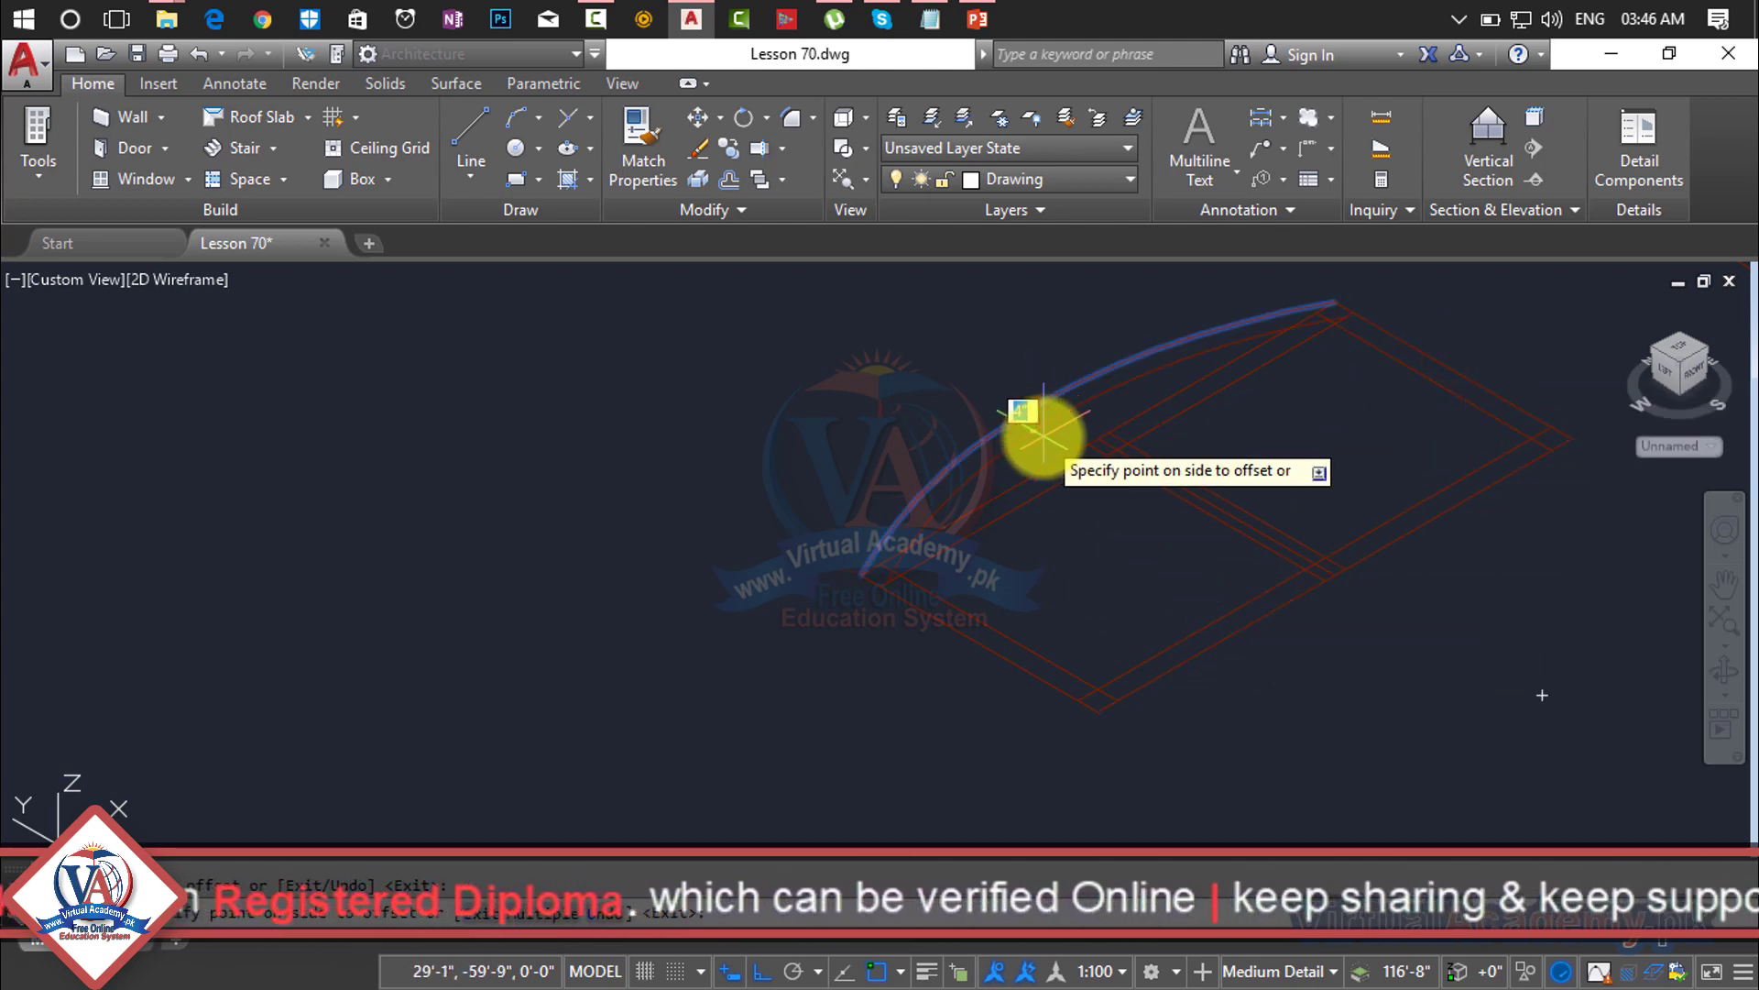
left_click(1042, 436)
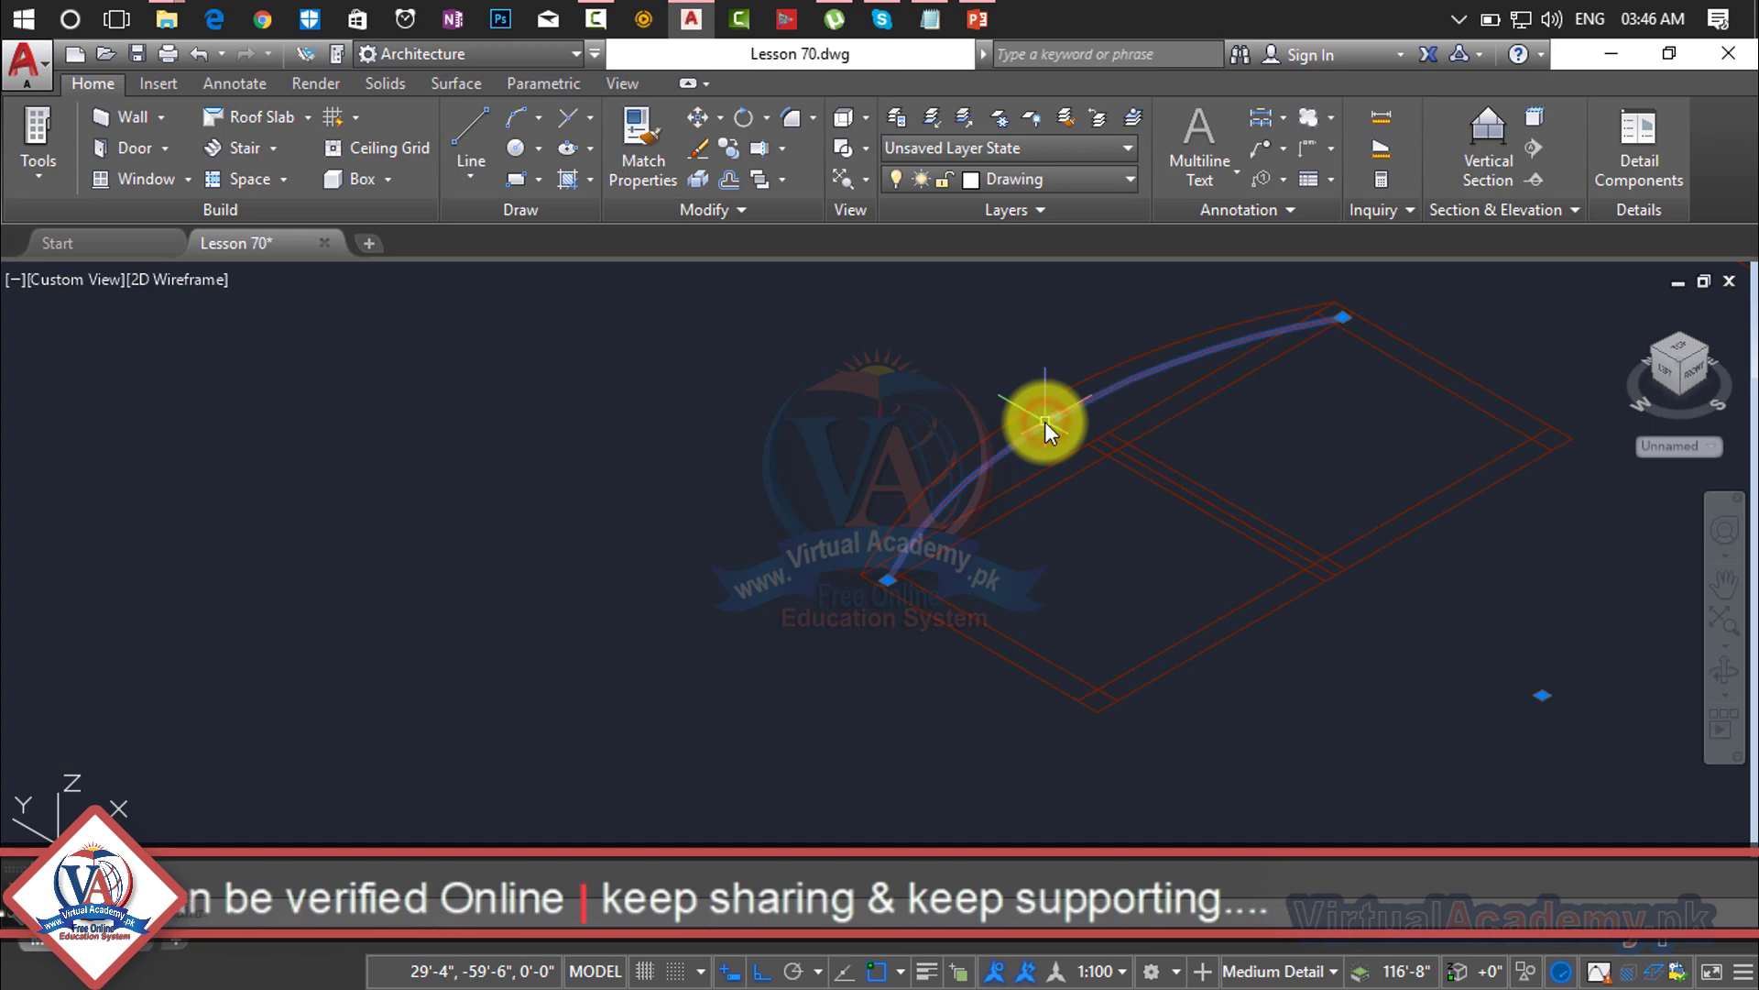
key("Delete")
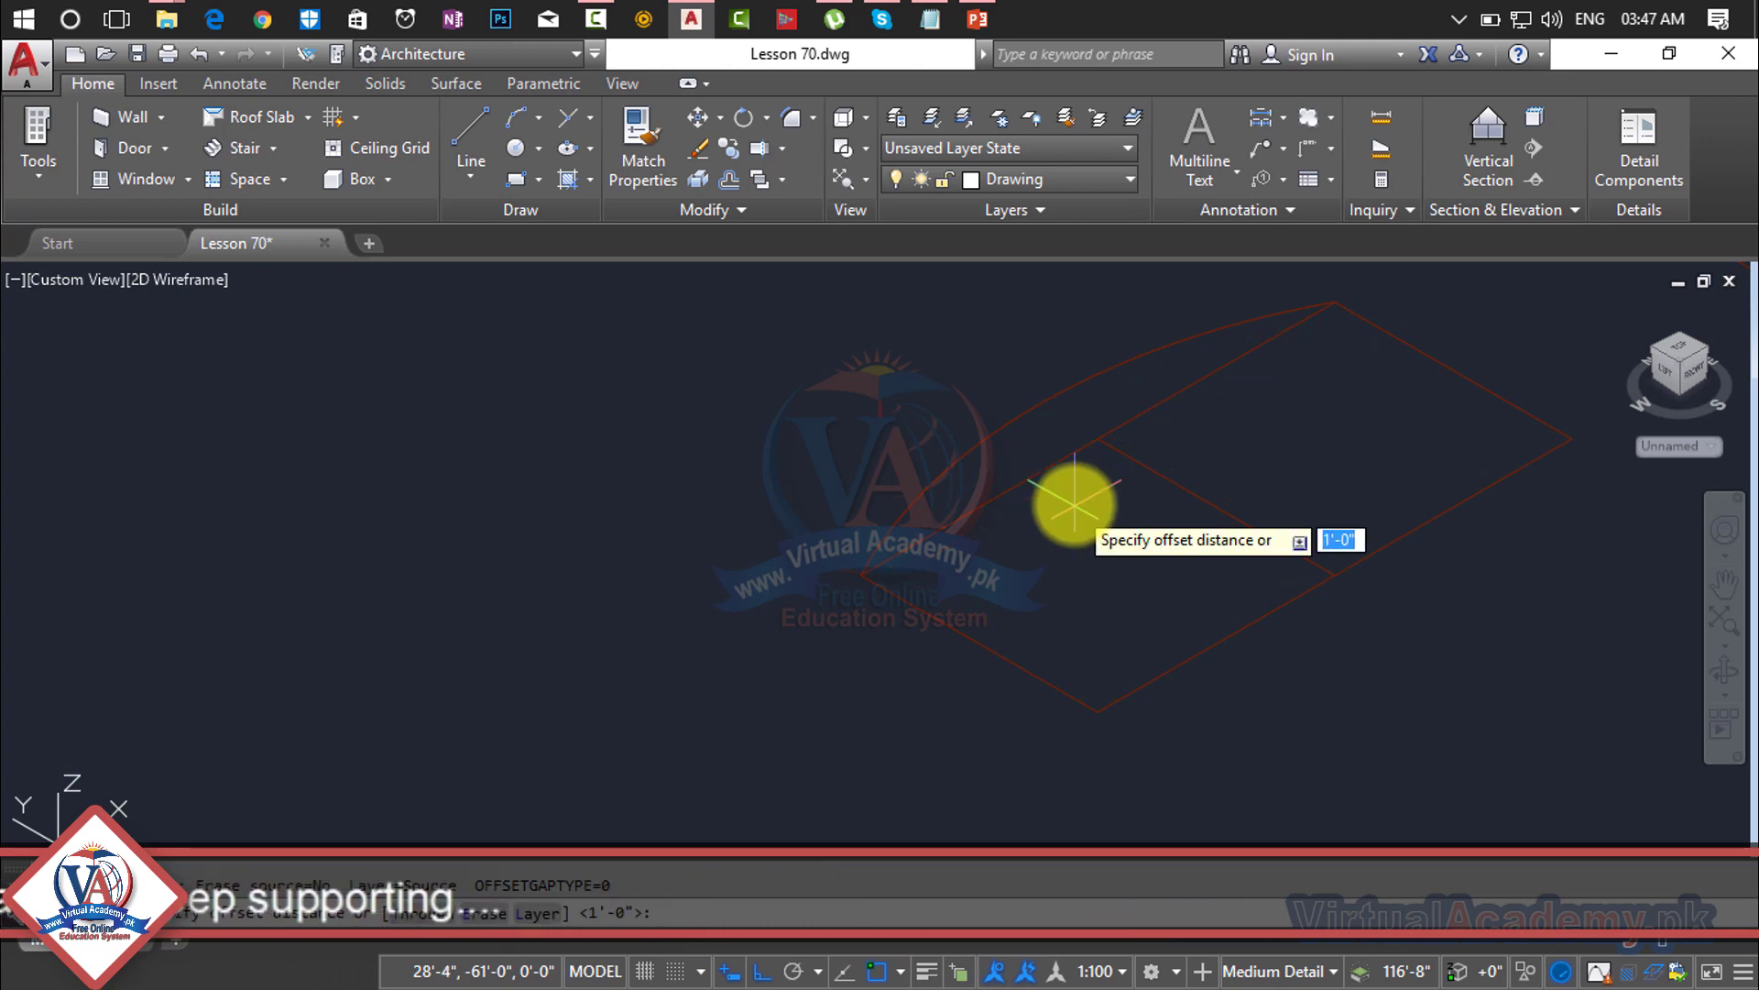
Step: Offset the central dividing line of the arched window by 2" on each side
type("2")
key("Return")
left_click(1157, 472)
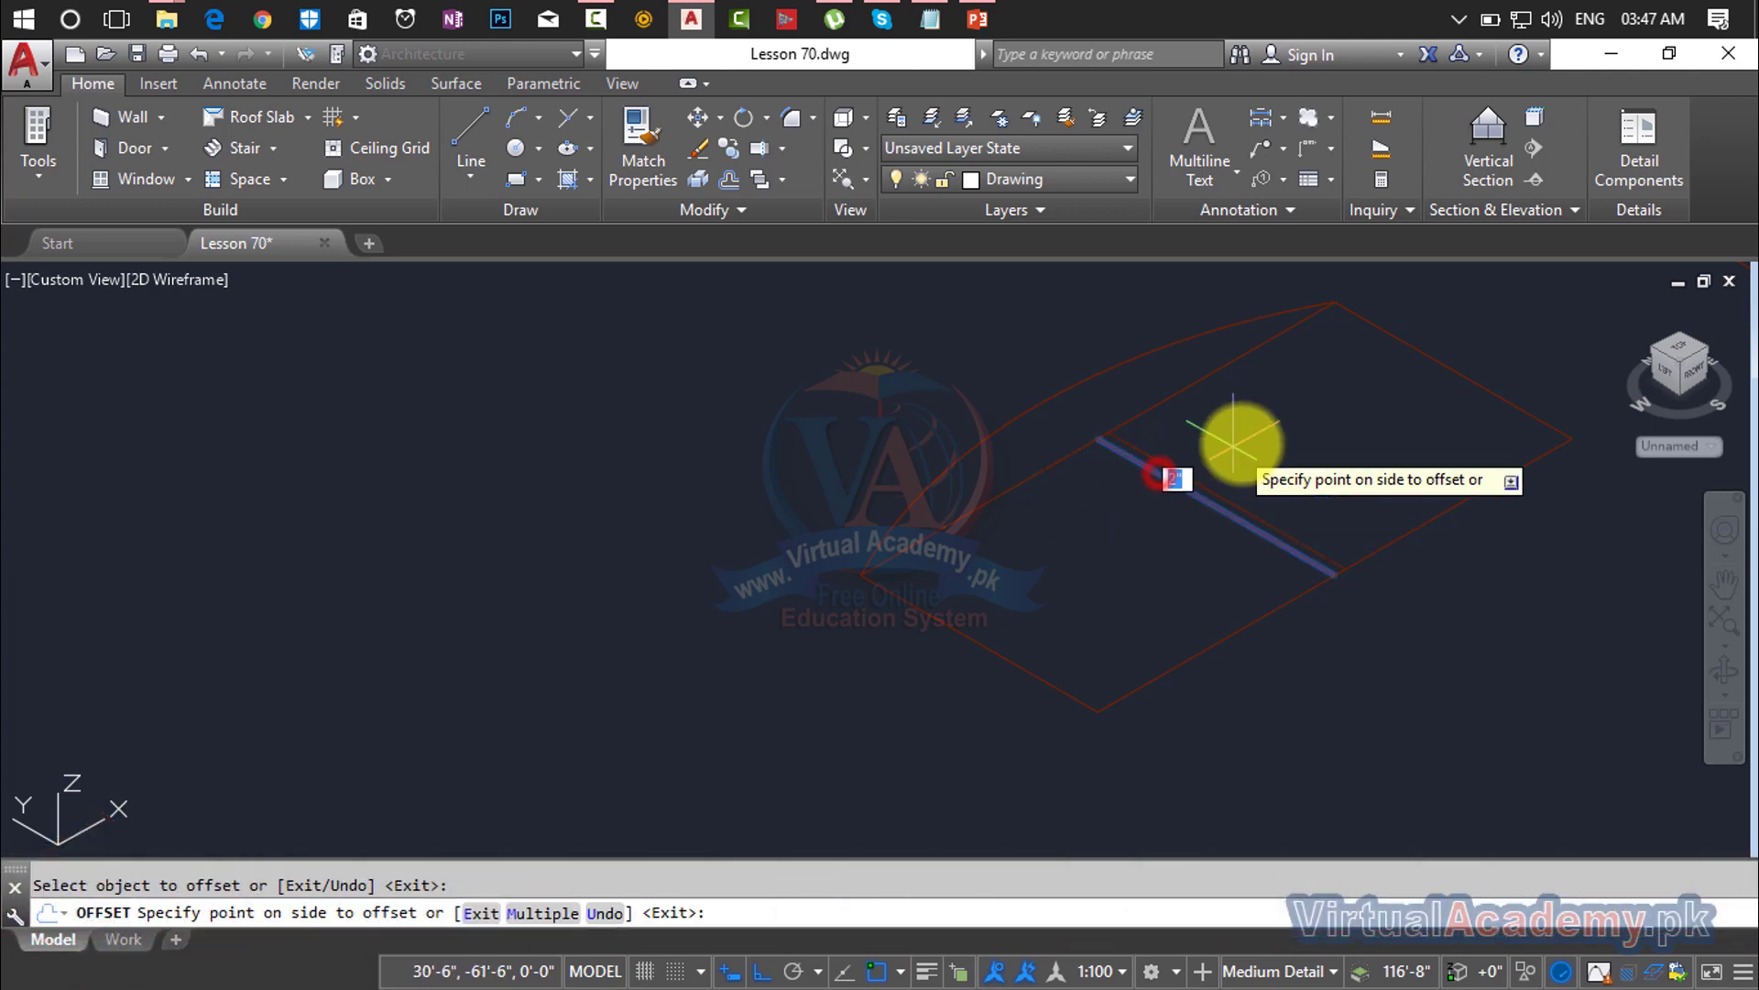
left_click(1237, 442)
left_click(1199, 496)
left_click(1152, 562)
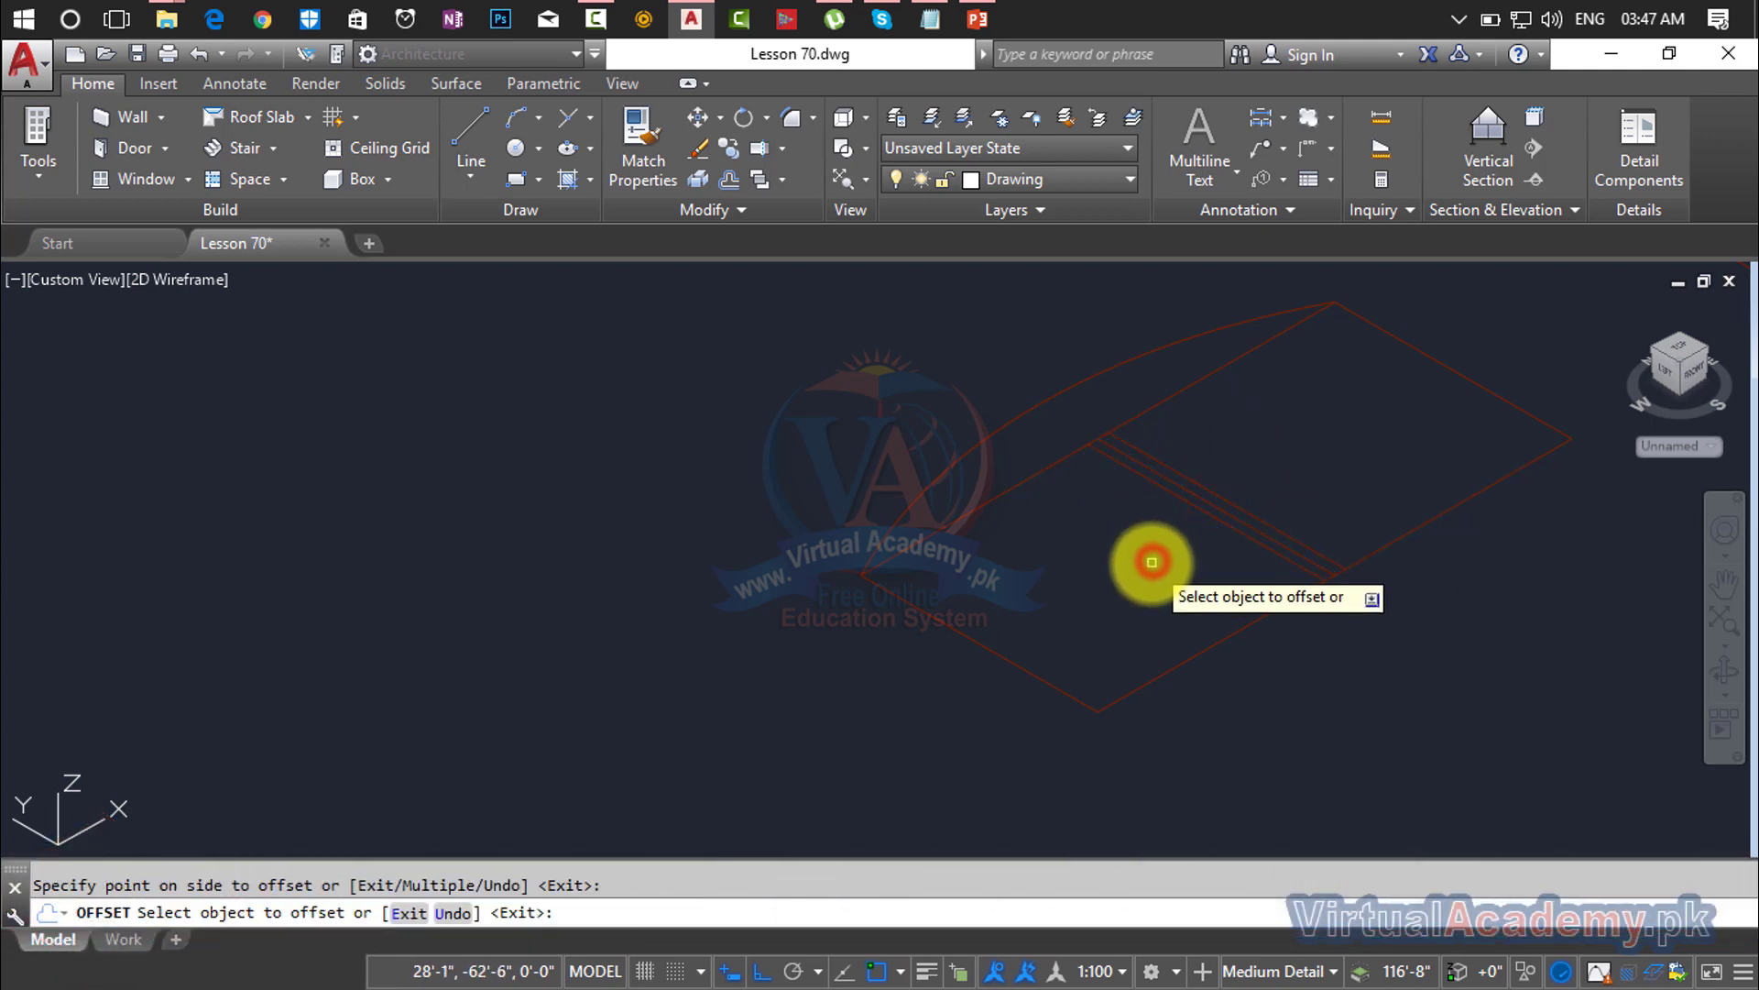
key("Escape")
Step: Offset the straight outer edges of the divided arched window outline 2" inward
type("o")
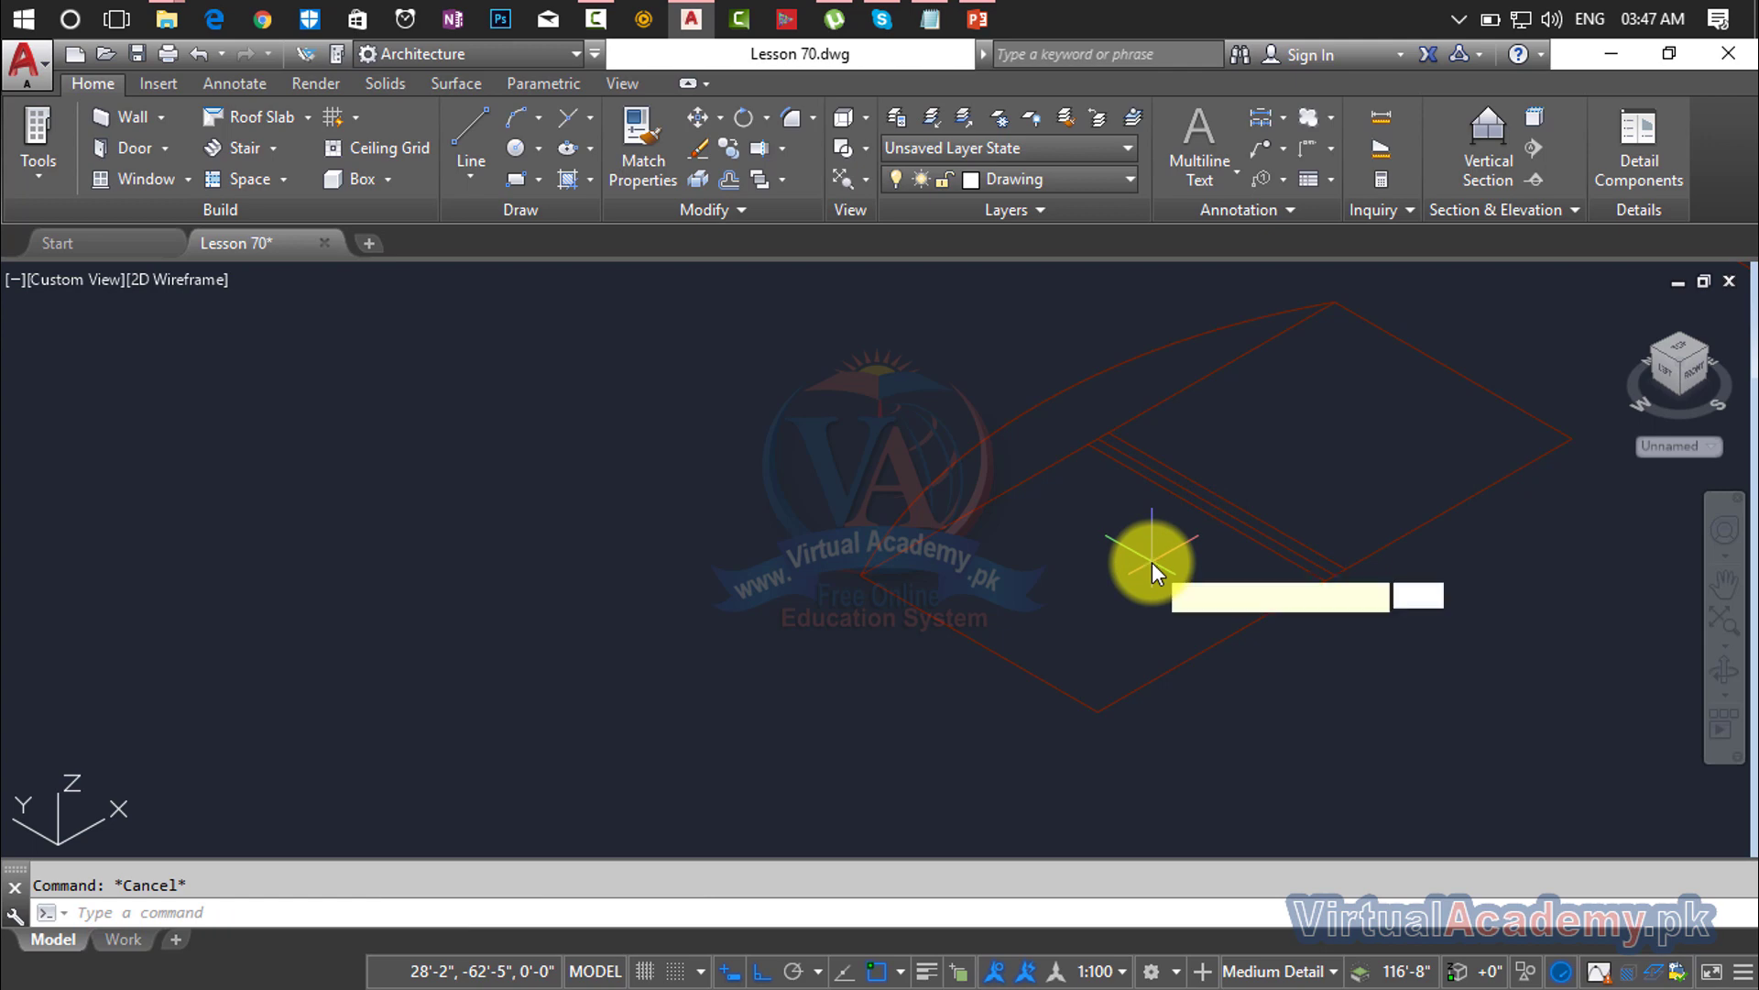
key("Return")
type("2")
key("Return")
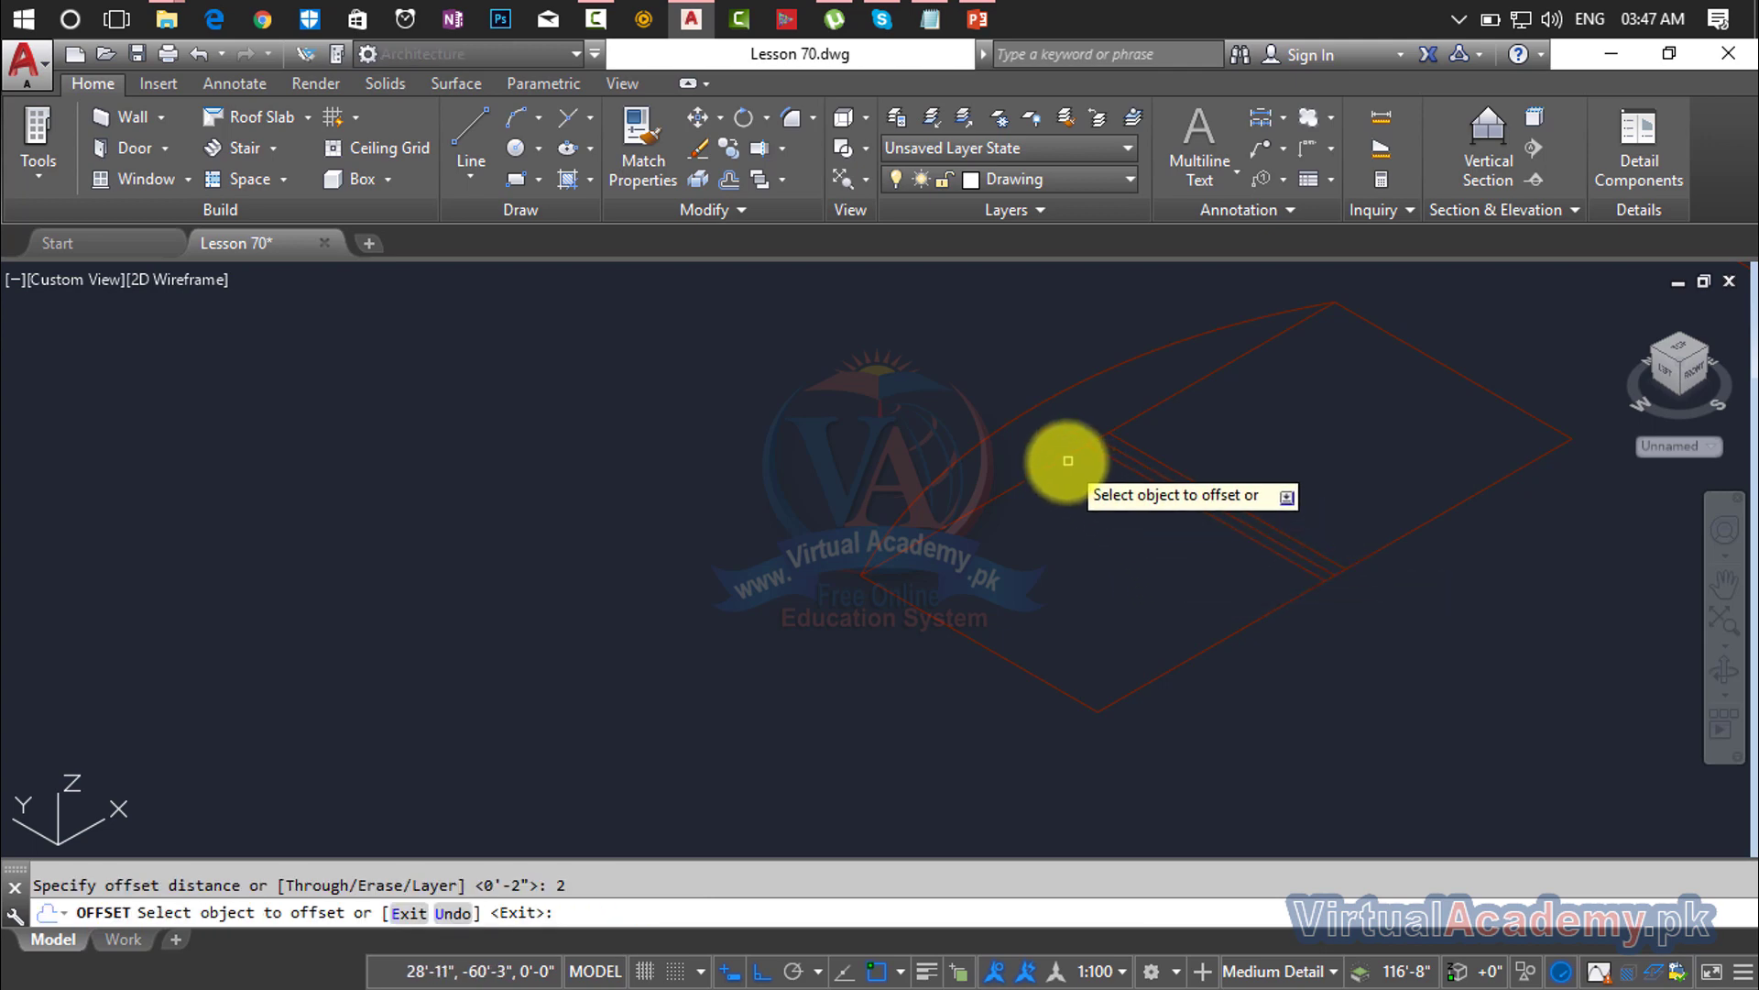
left_click(1063, 460)
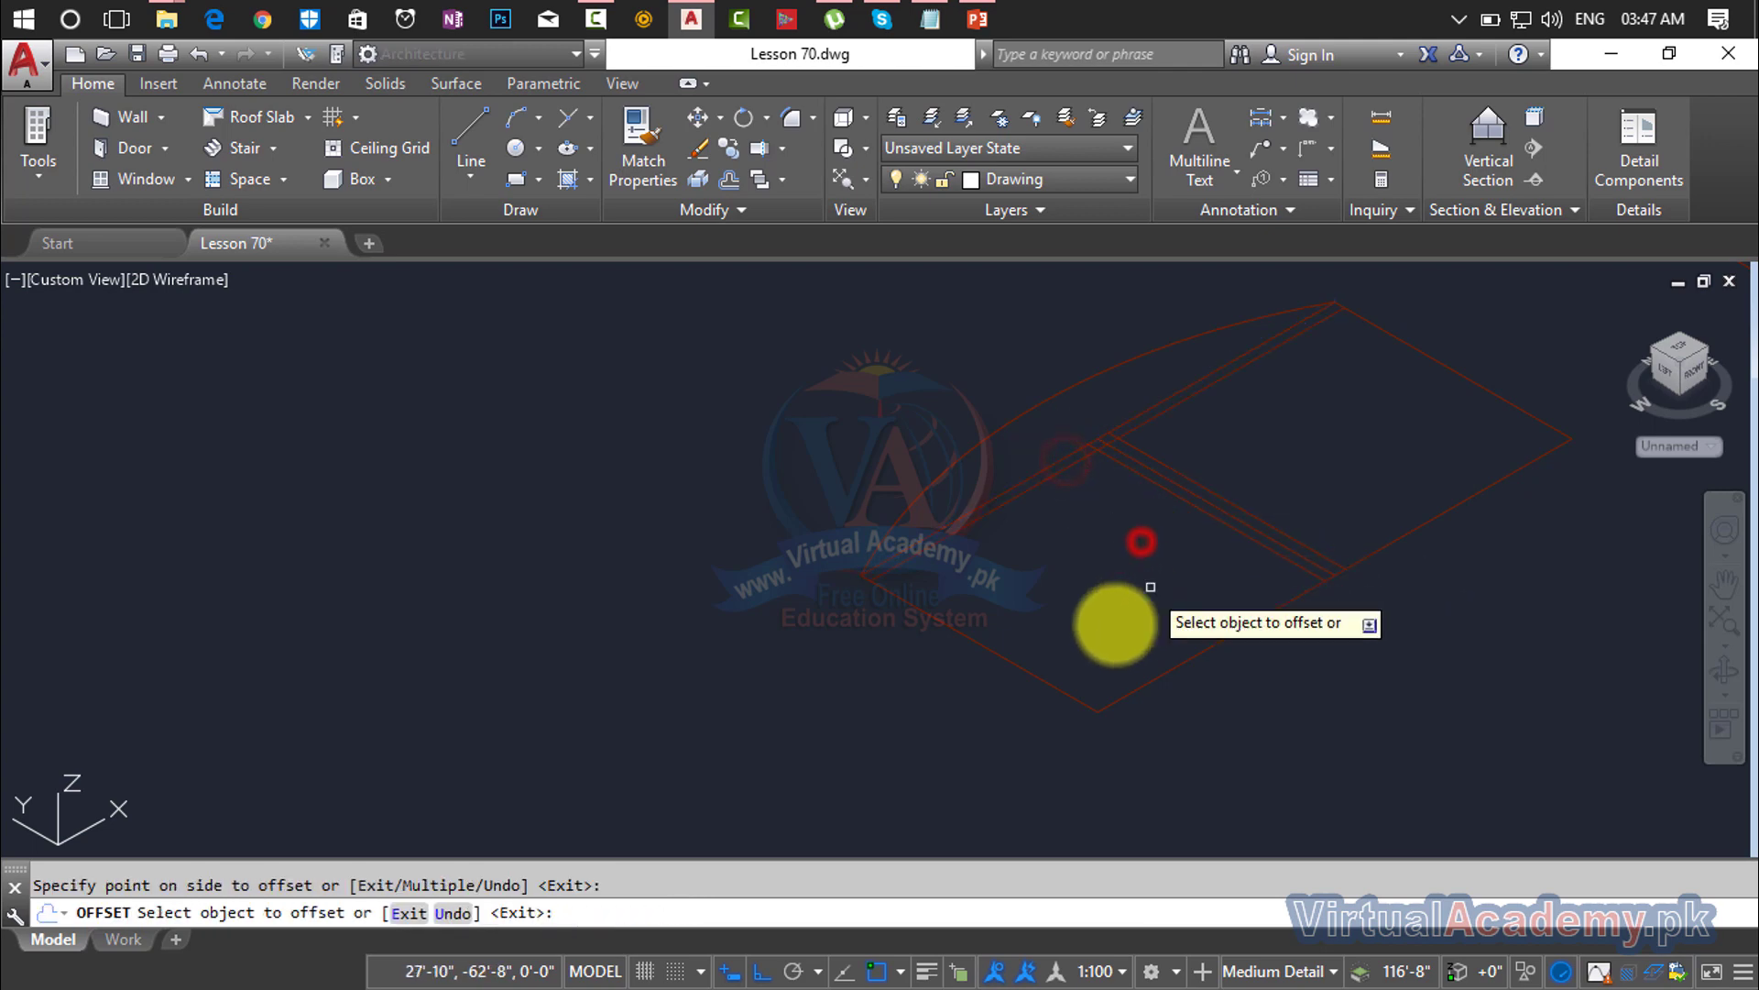
left_click(1023, 676)
left_click(1124, 594)
left_click(1213, 644)
left_click(1098, 563)
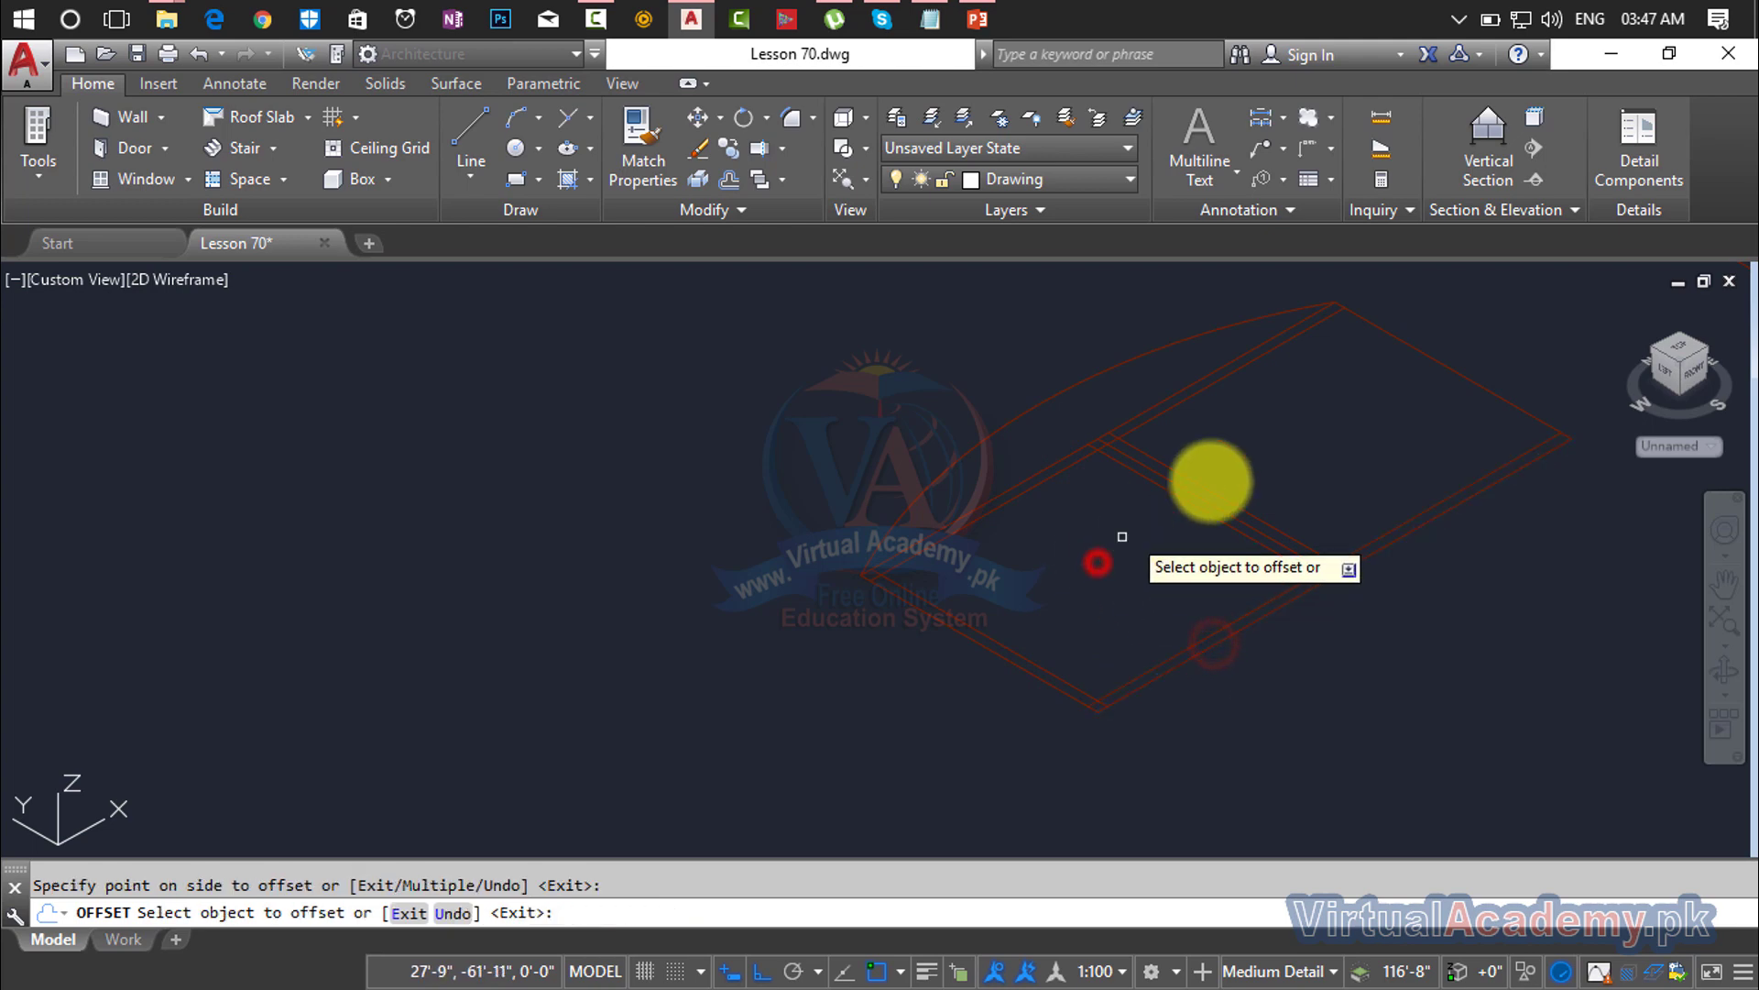
left_click(1439, 363)
left_click(1389, 423)
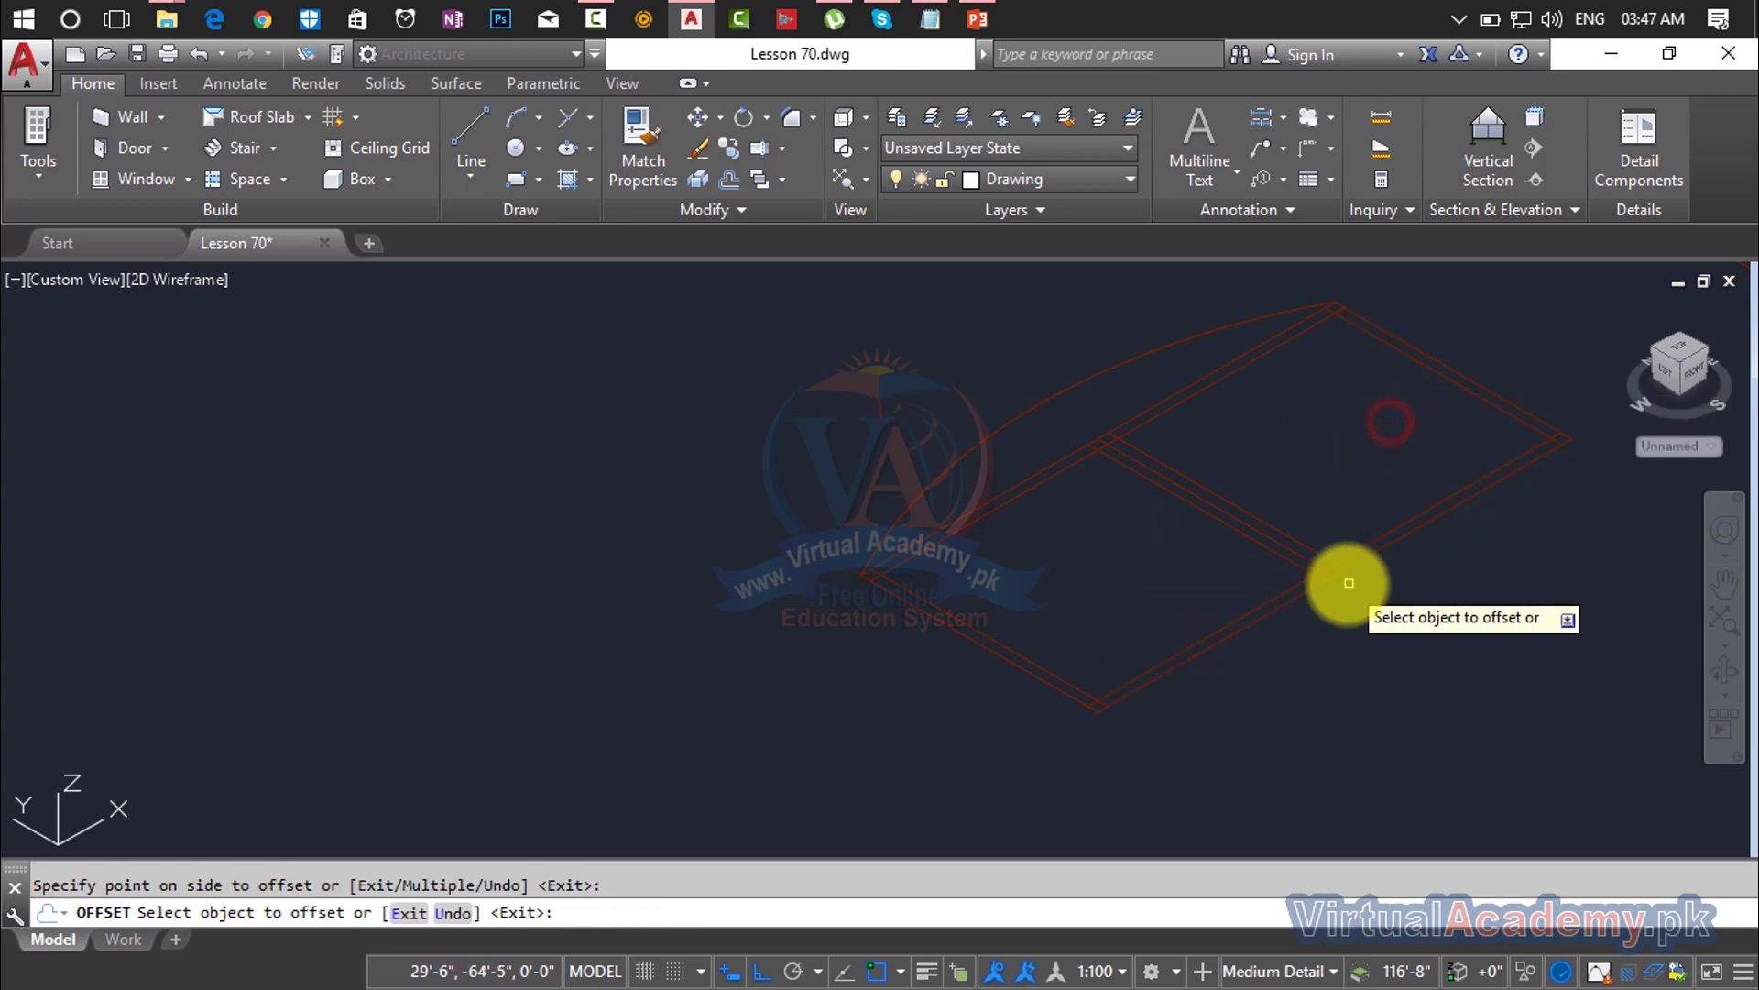
Step: Offset the window's arc 2" inward and end the Offset command
left_click(1070, 388)
left_click(1115, 434)
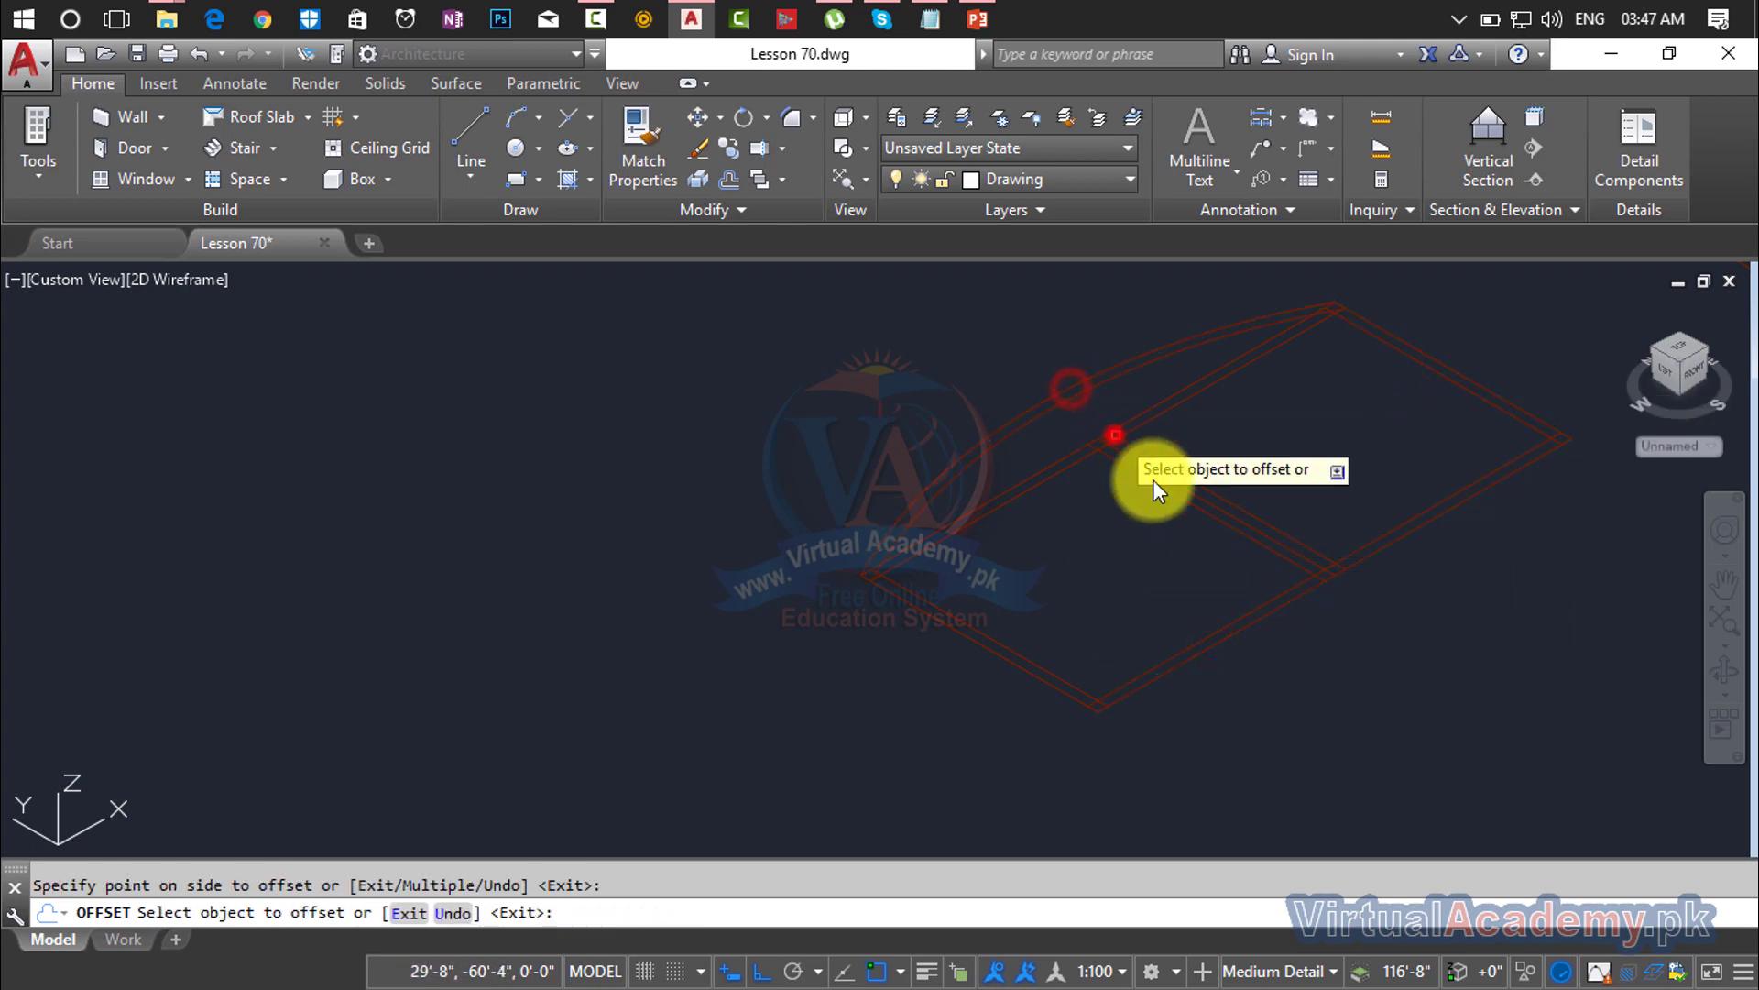
key("Escape")
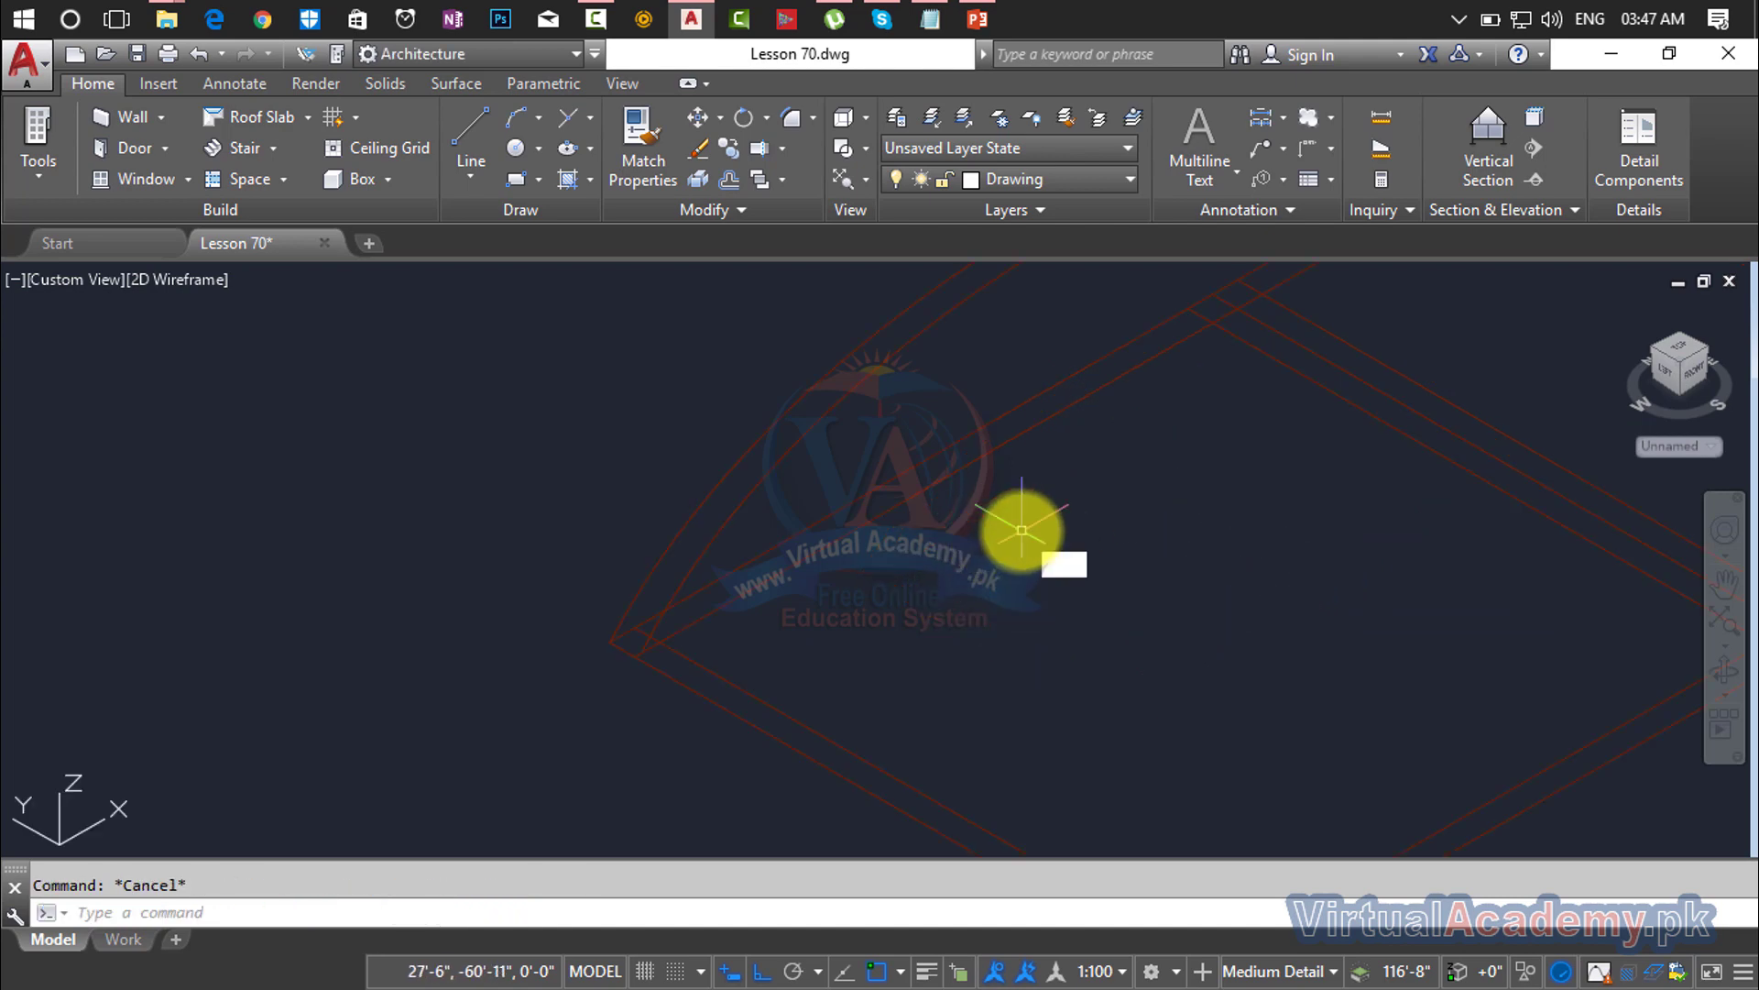
Step: Draw a line along the first pane's inner arch-side edge, from the central divider to the frame's inner corner
type("L")
key("Return")
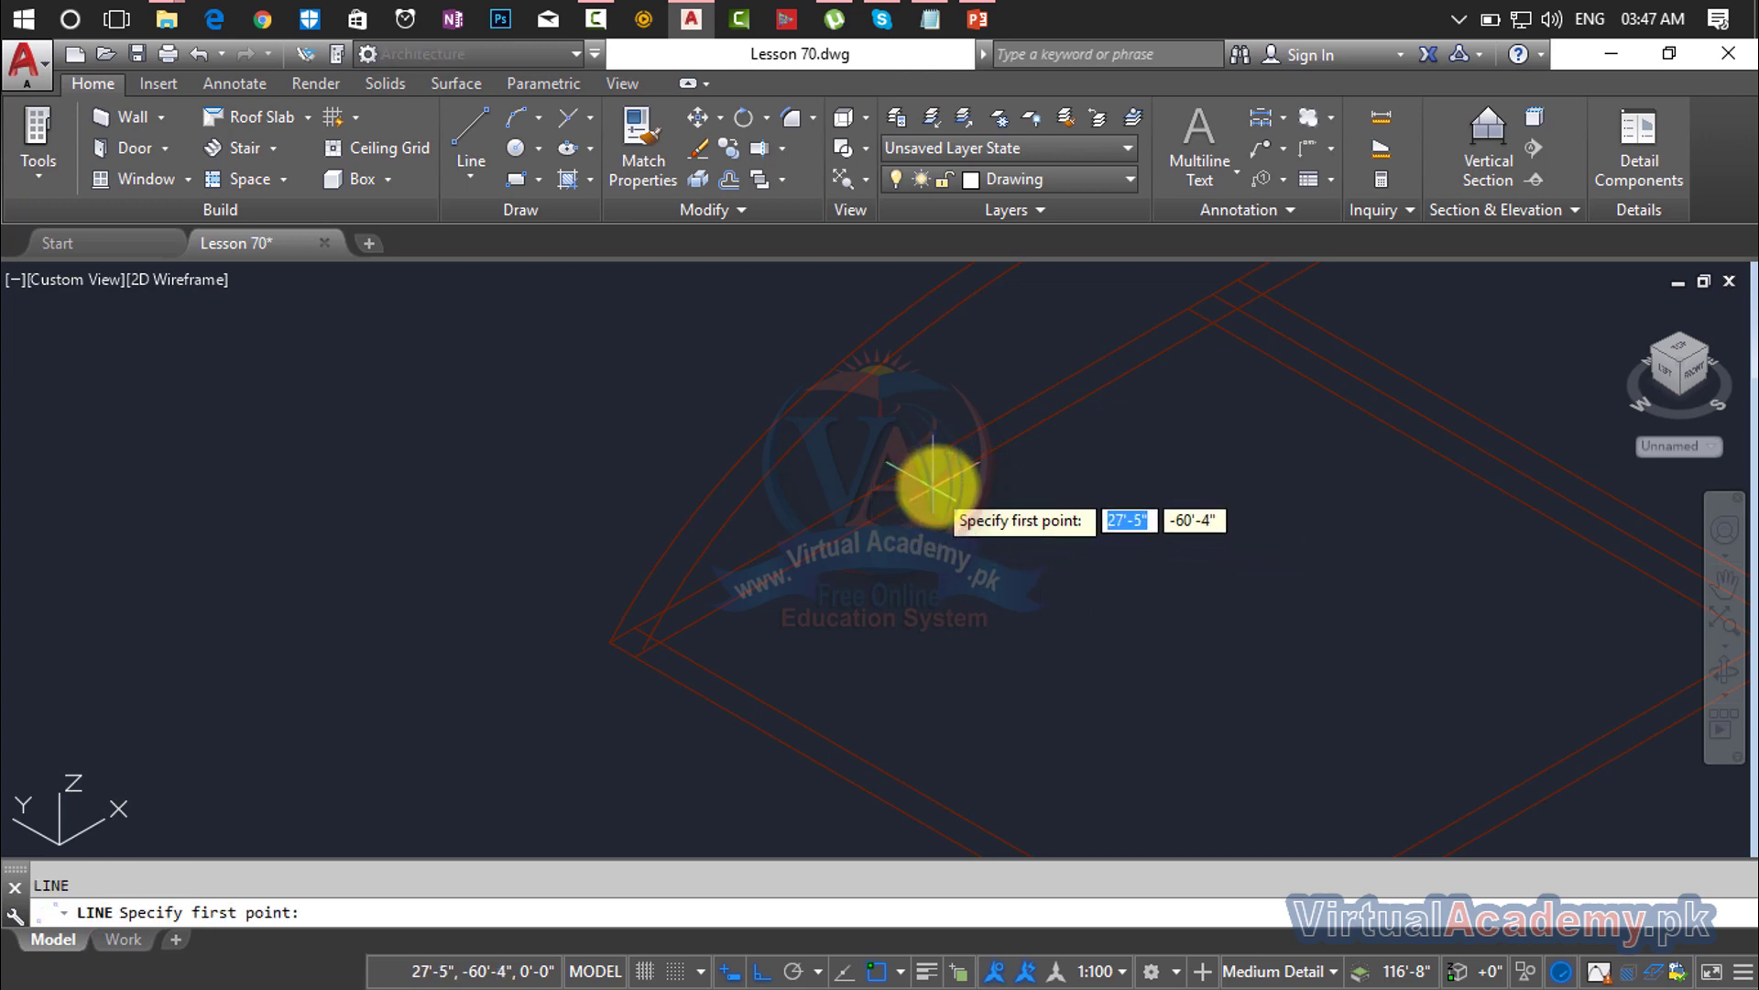
left_click(1209, 326)
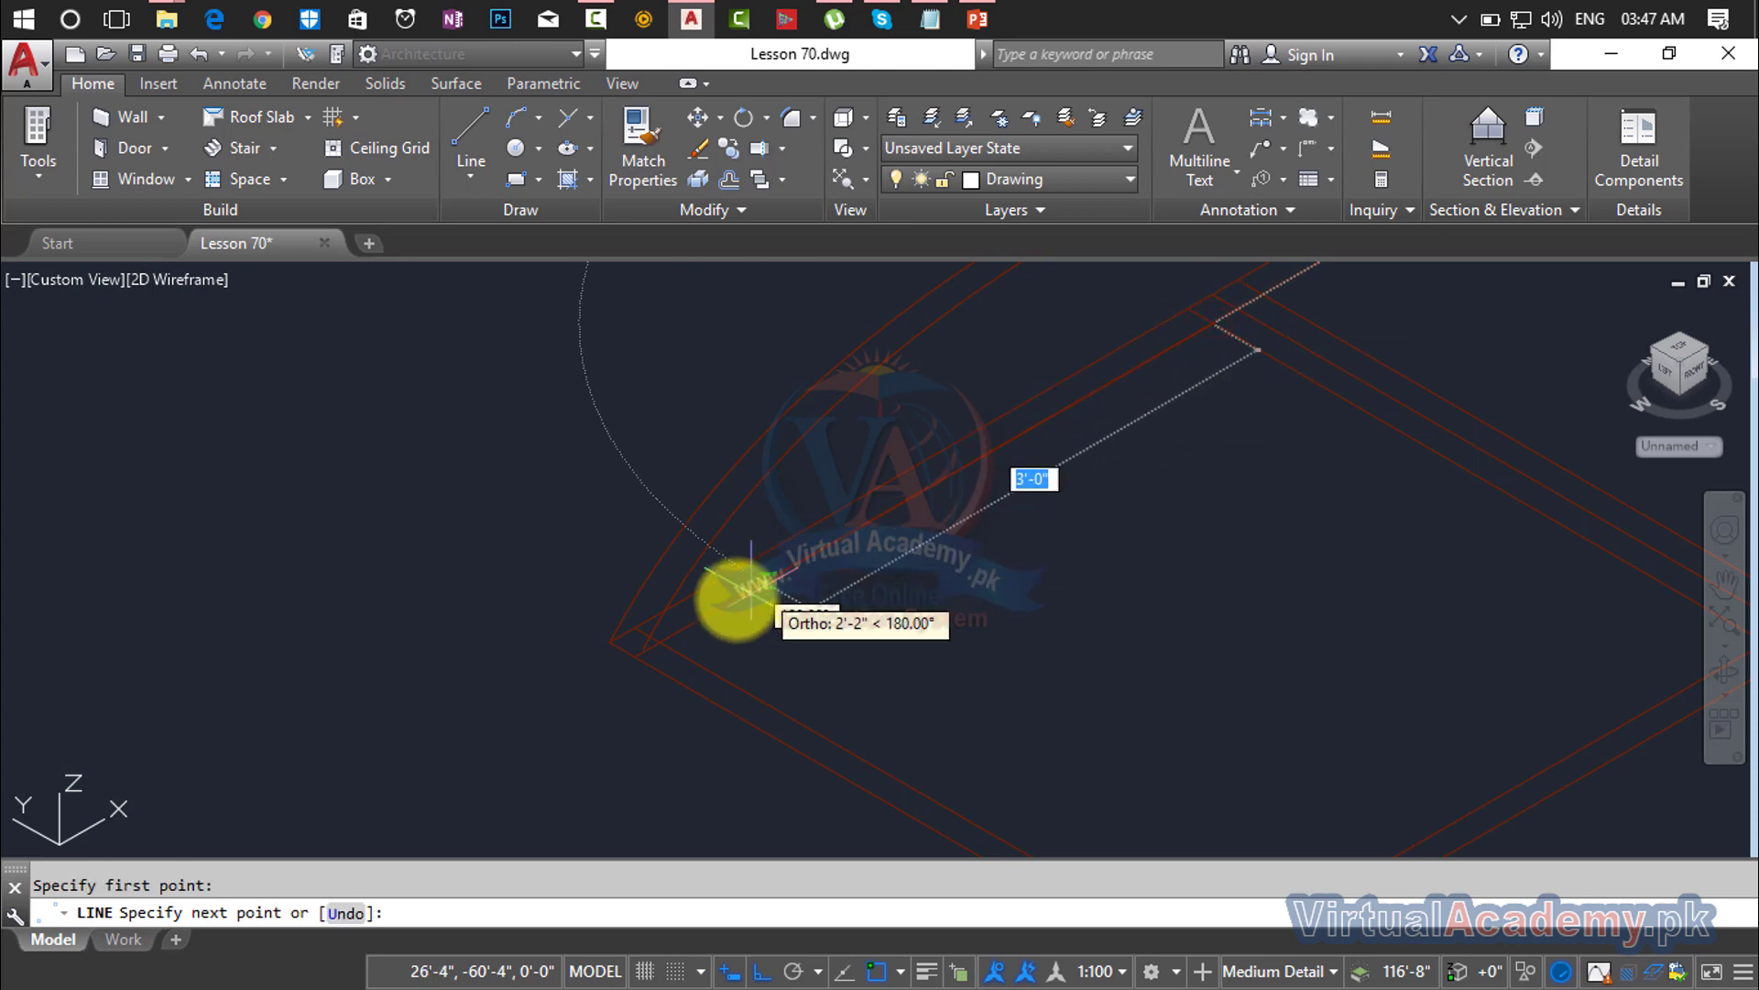
left_click(665, 641)
key("Escape")
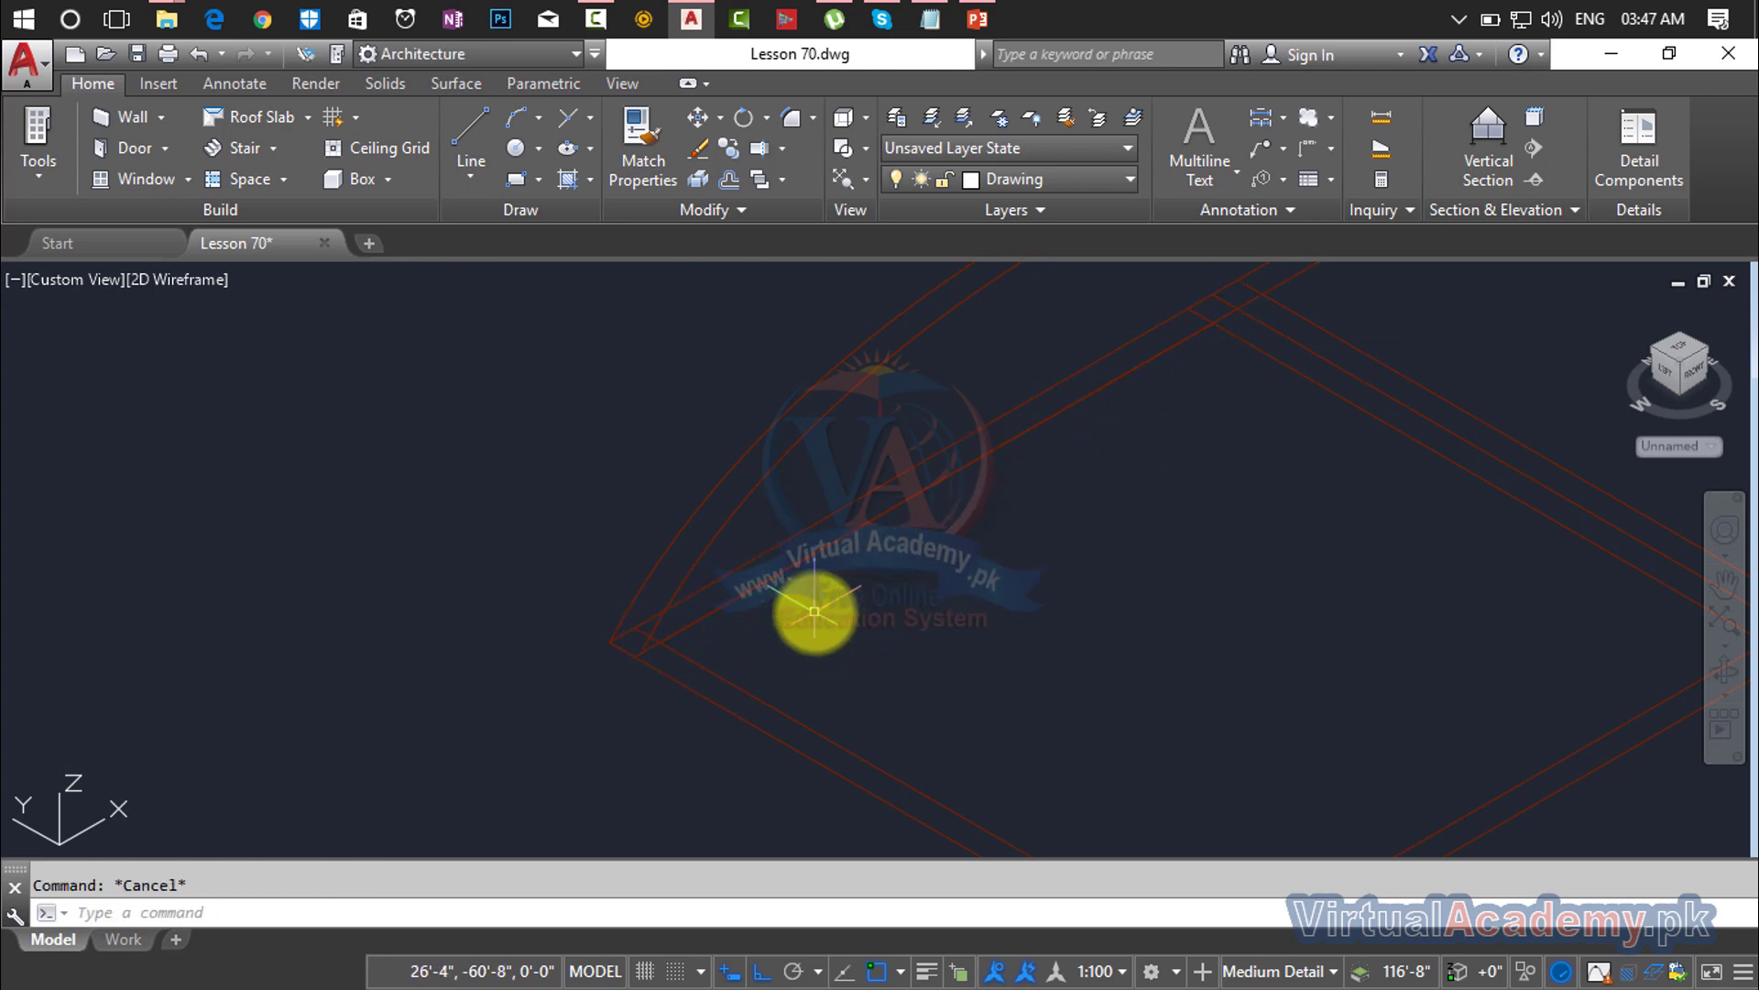
Step: Draw a perpendicular line across the first pane from the midpoint of its inner arch-side edge to the opposite inner frame edge
key("Return")
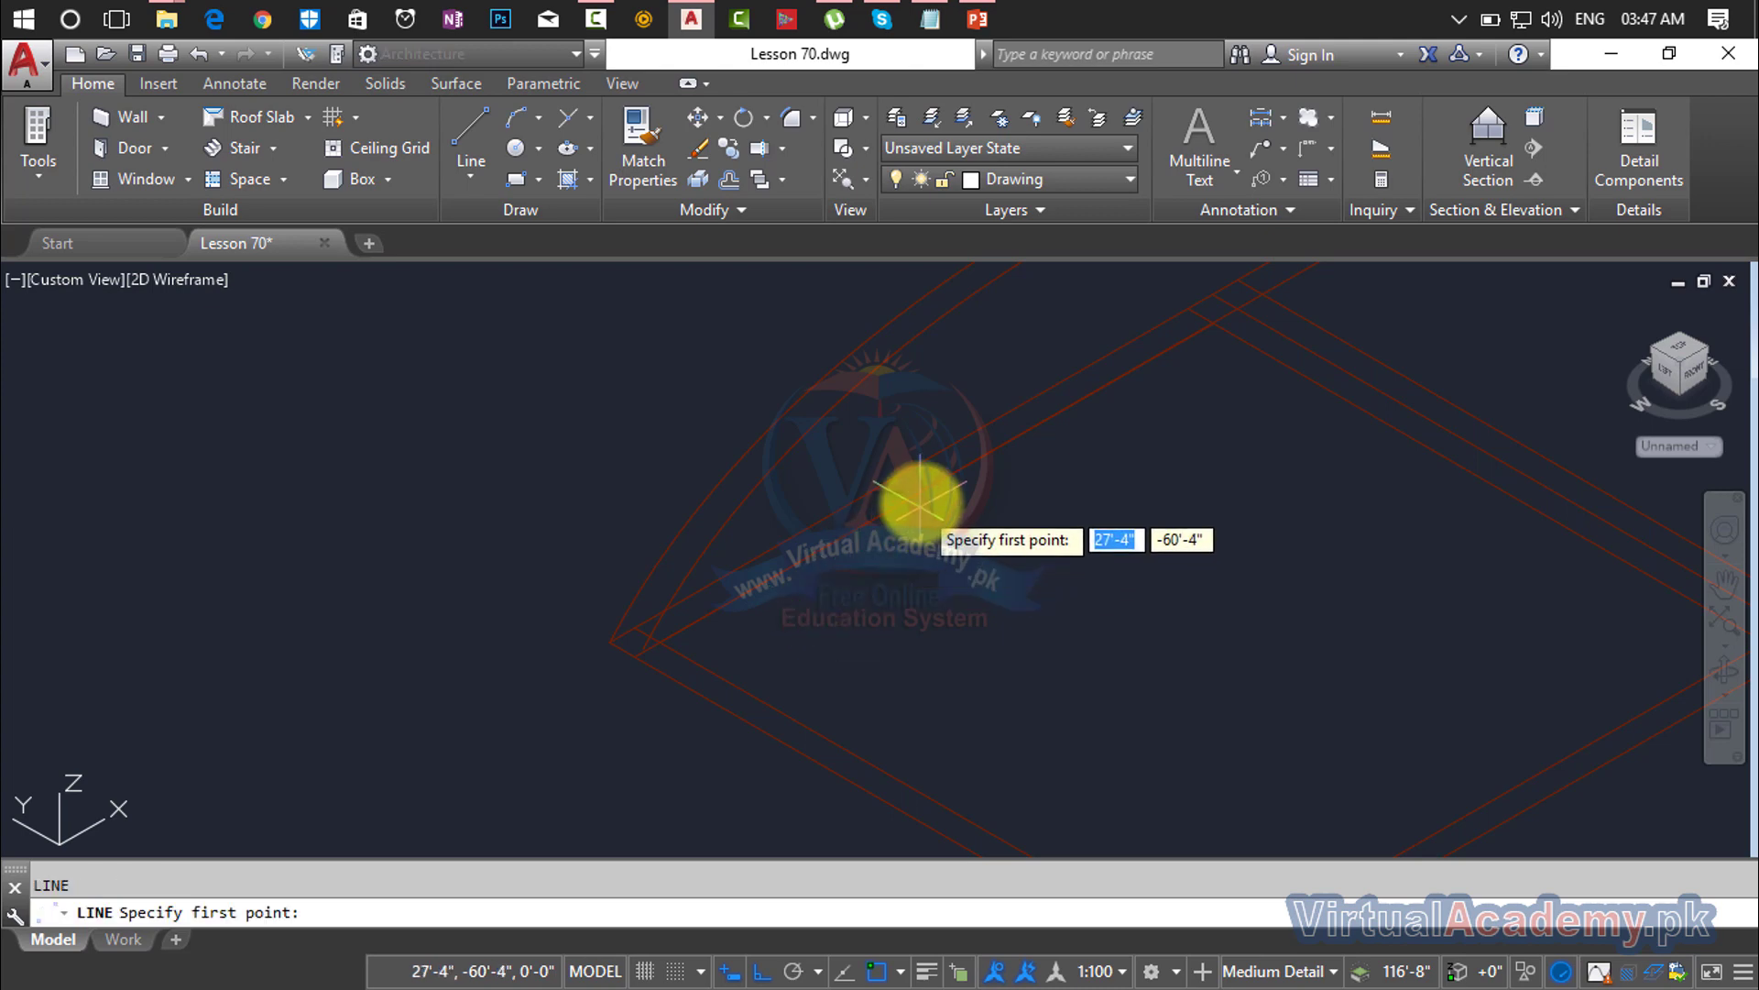
left_click(941, 483)
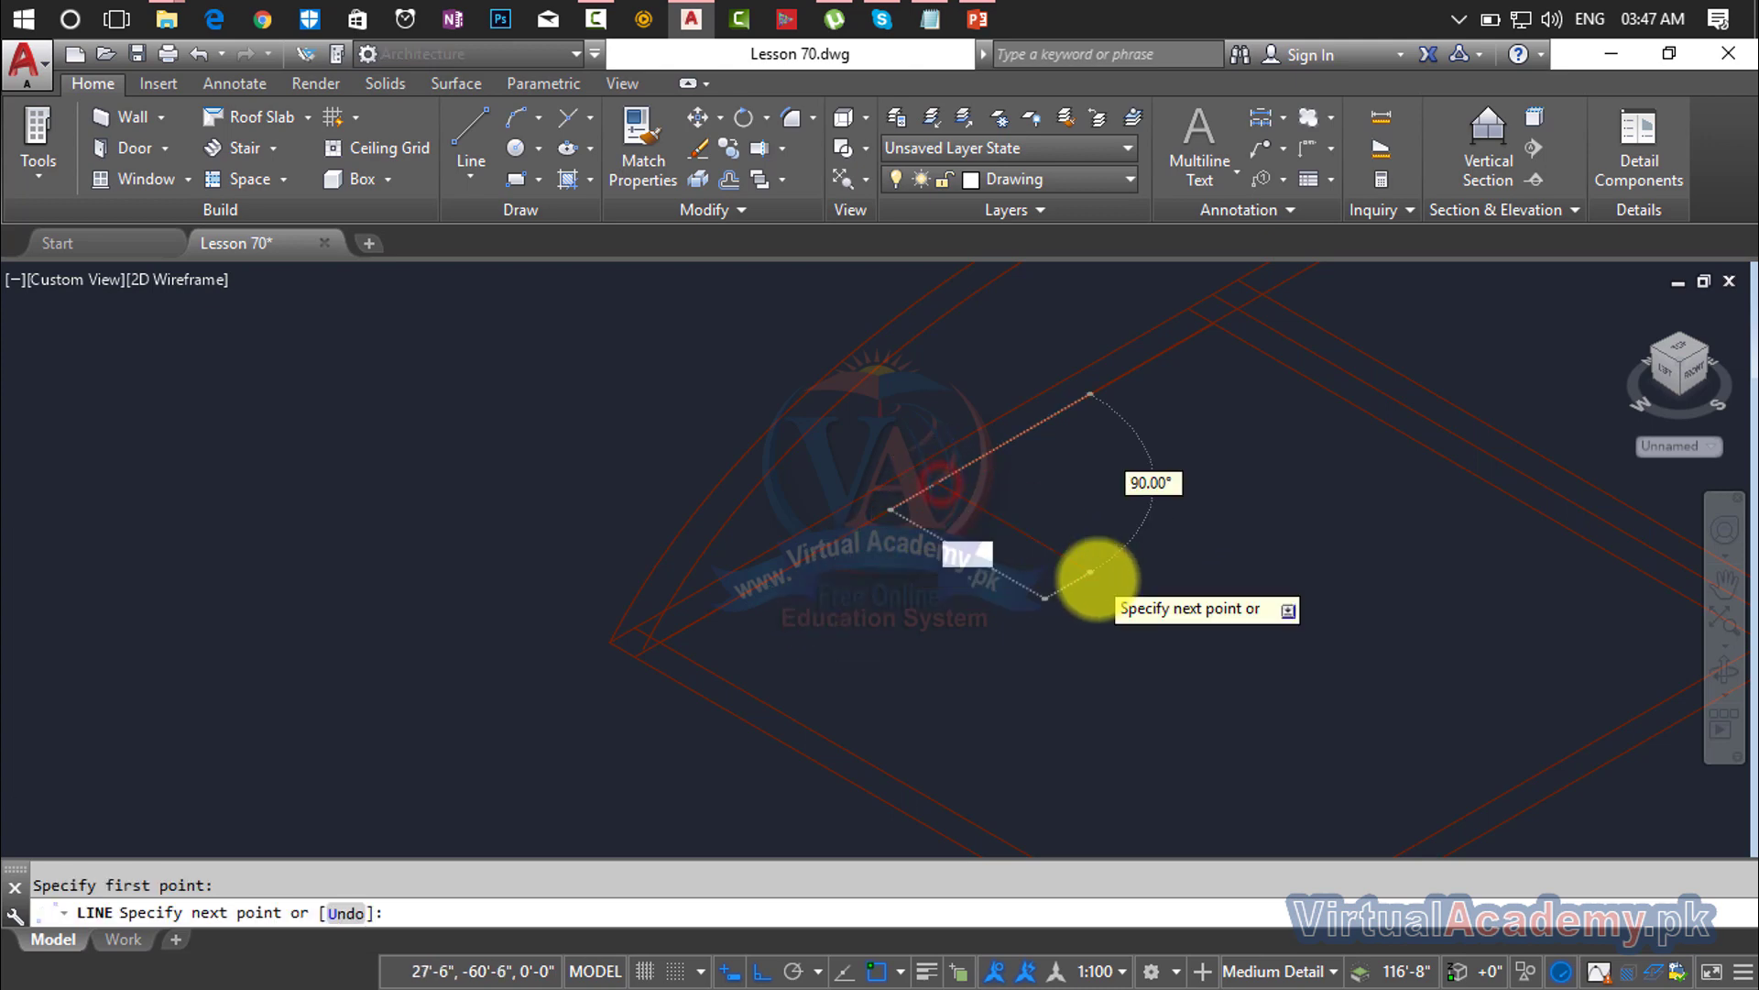
scroll(993, 421, "up", 4)
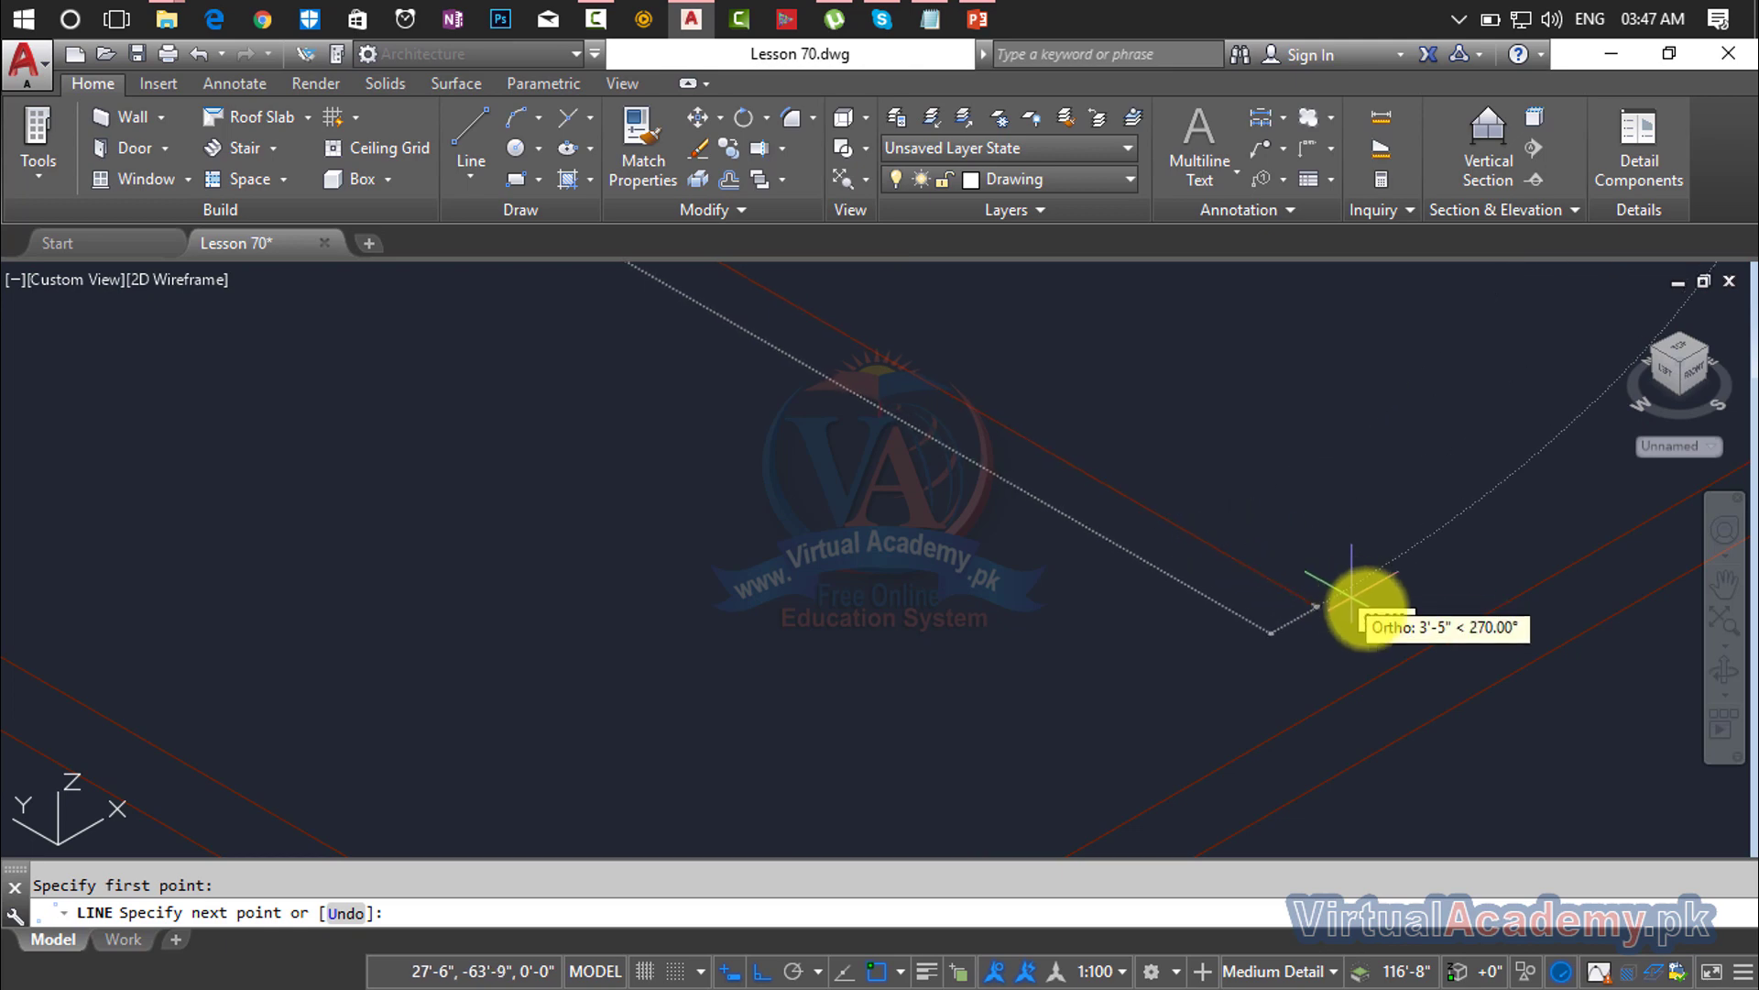
key("Return")
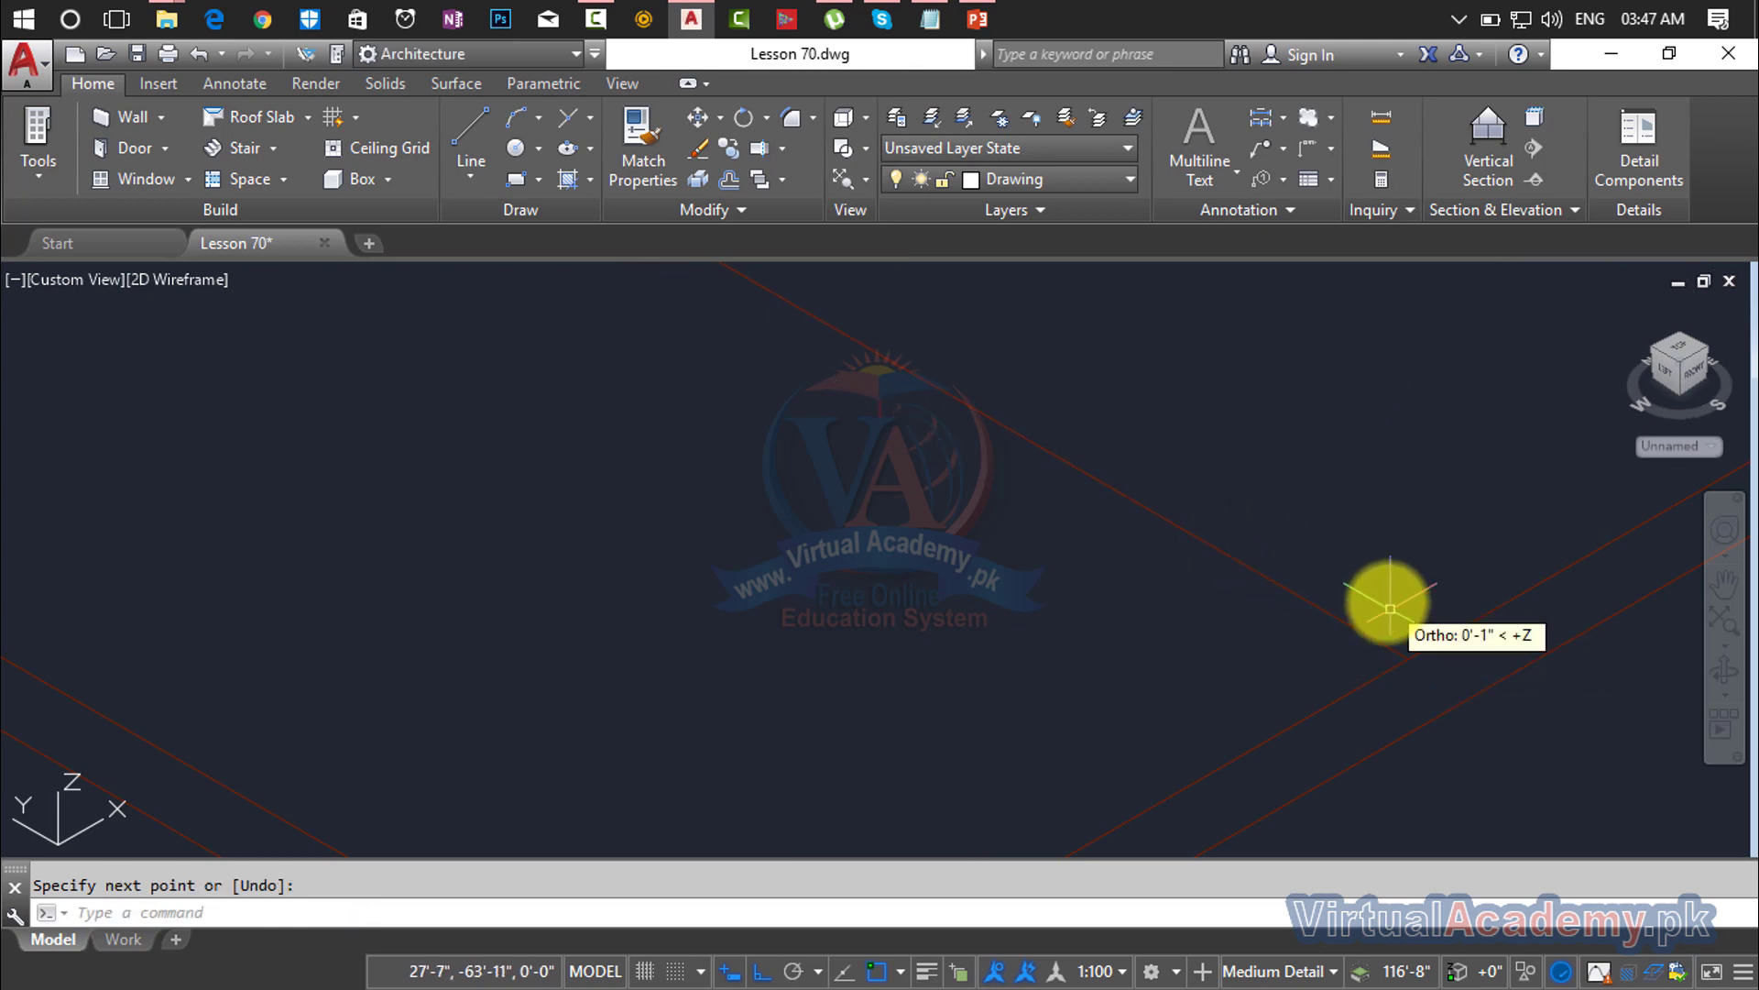
Step: Draw a line along the second pane's inner arch-side edge, from the central divider to the far inner corner
scroll(1406, 491, "up", 2)
middle_click_drag(1406, 491, 1249, 546)
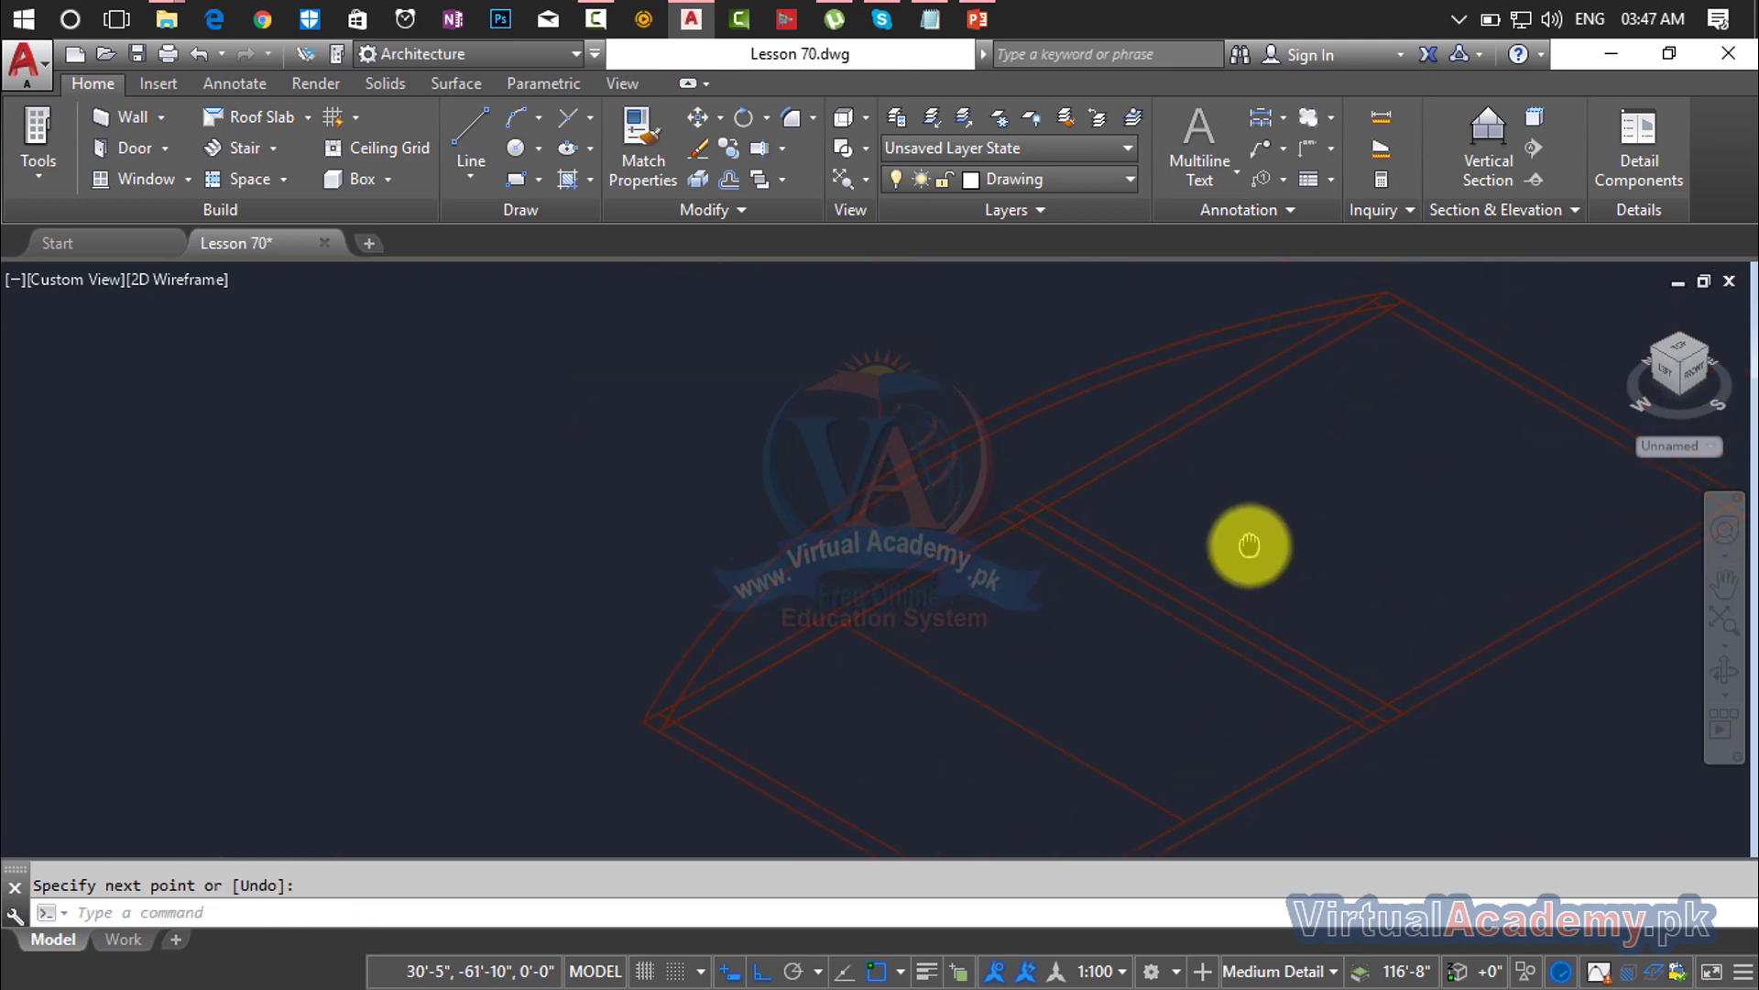
key("Return")
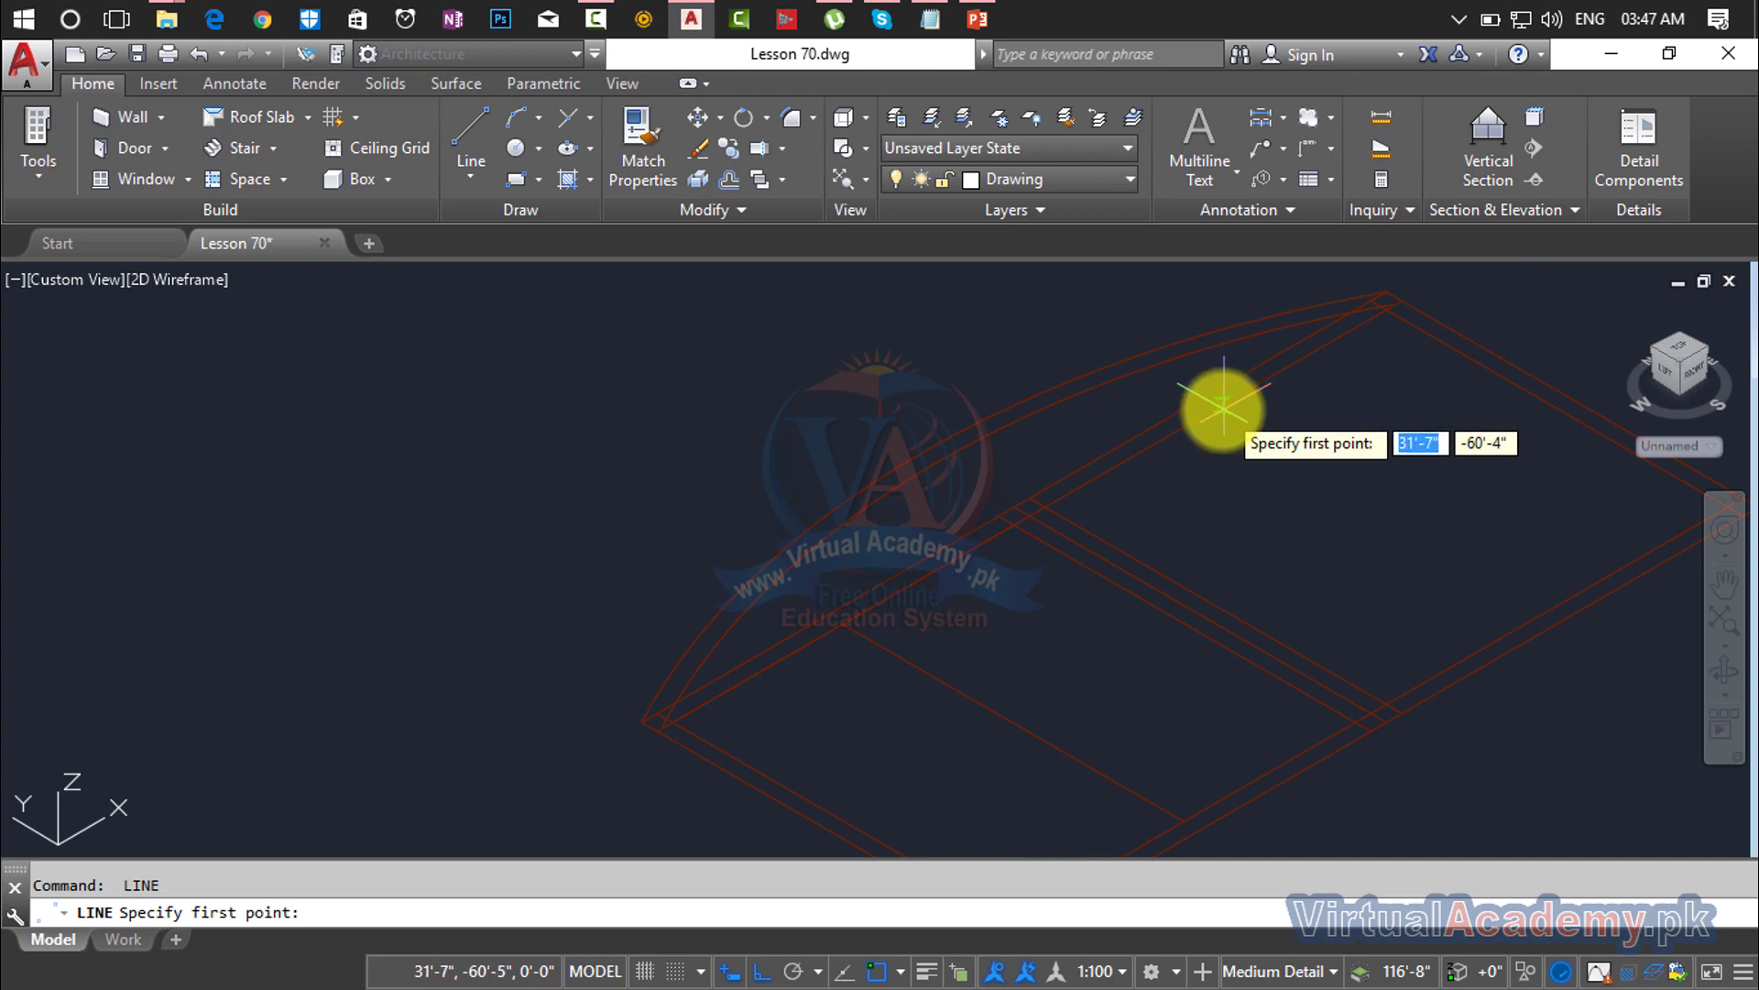
scroll(1054, 504, "up", 4)
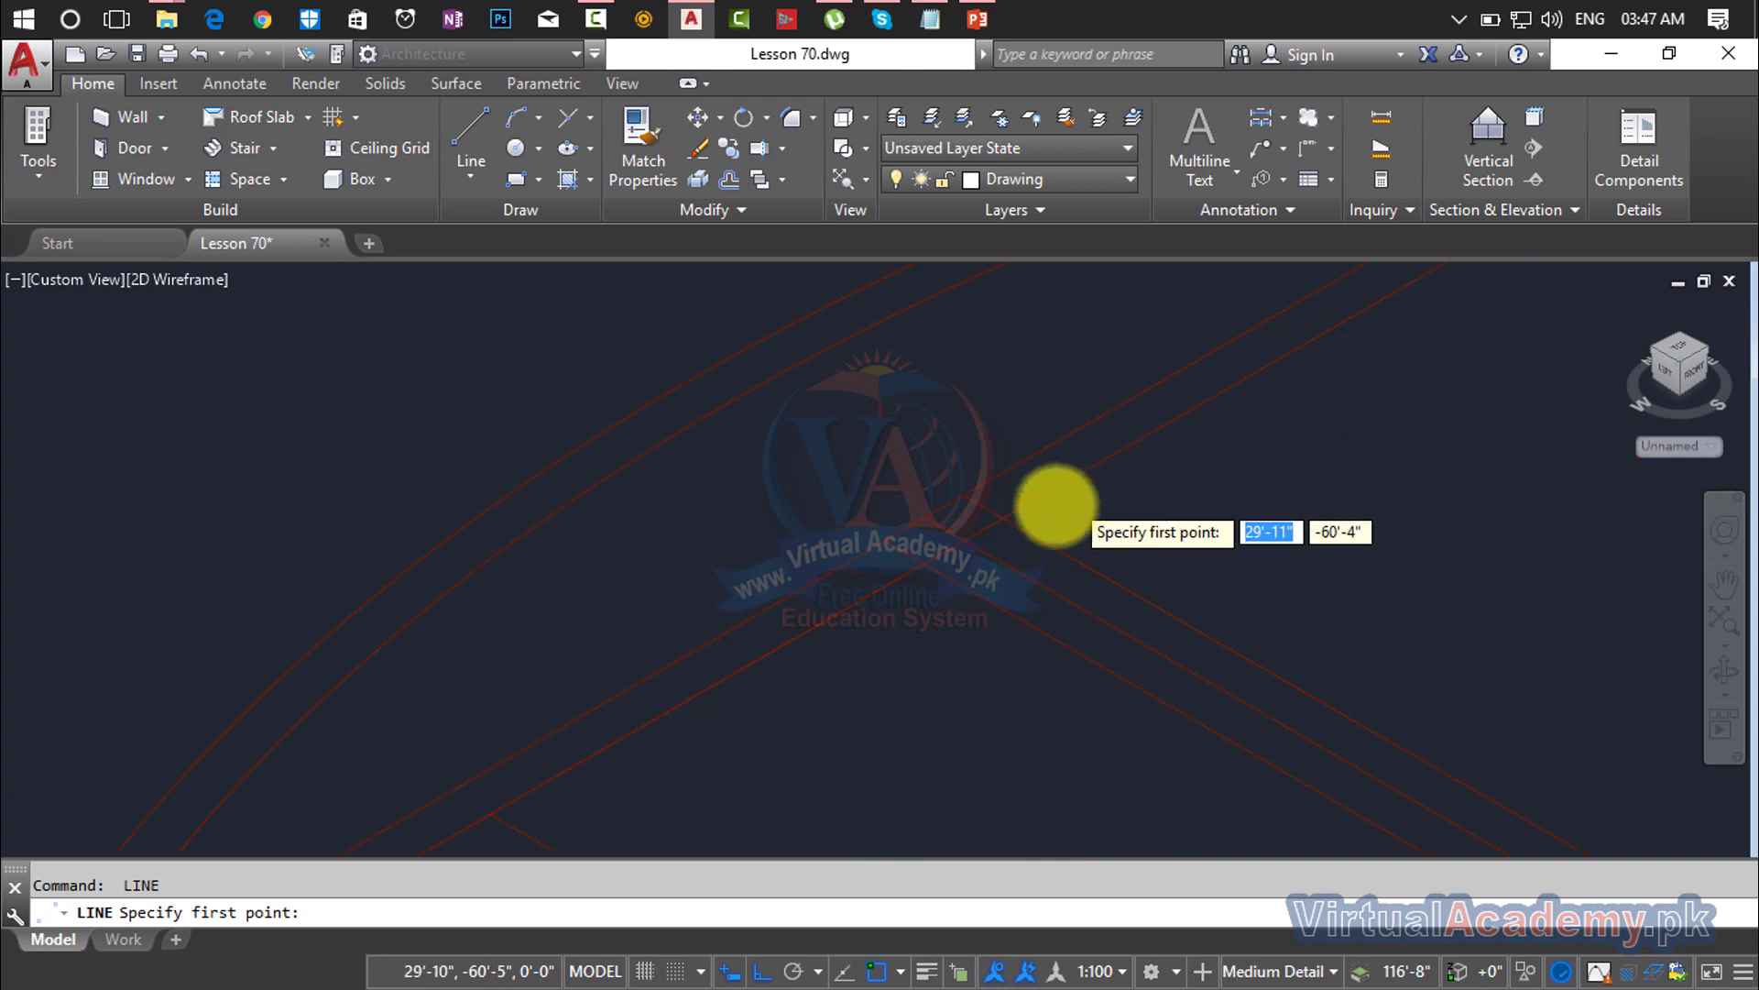
left_click(960, 532)
scroll(960, 531, "down", 4)
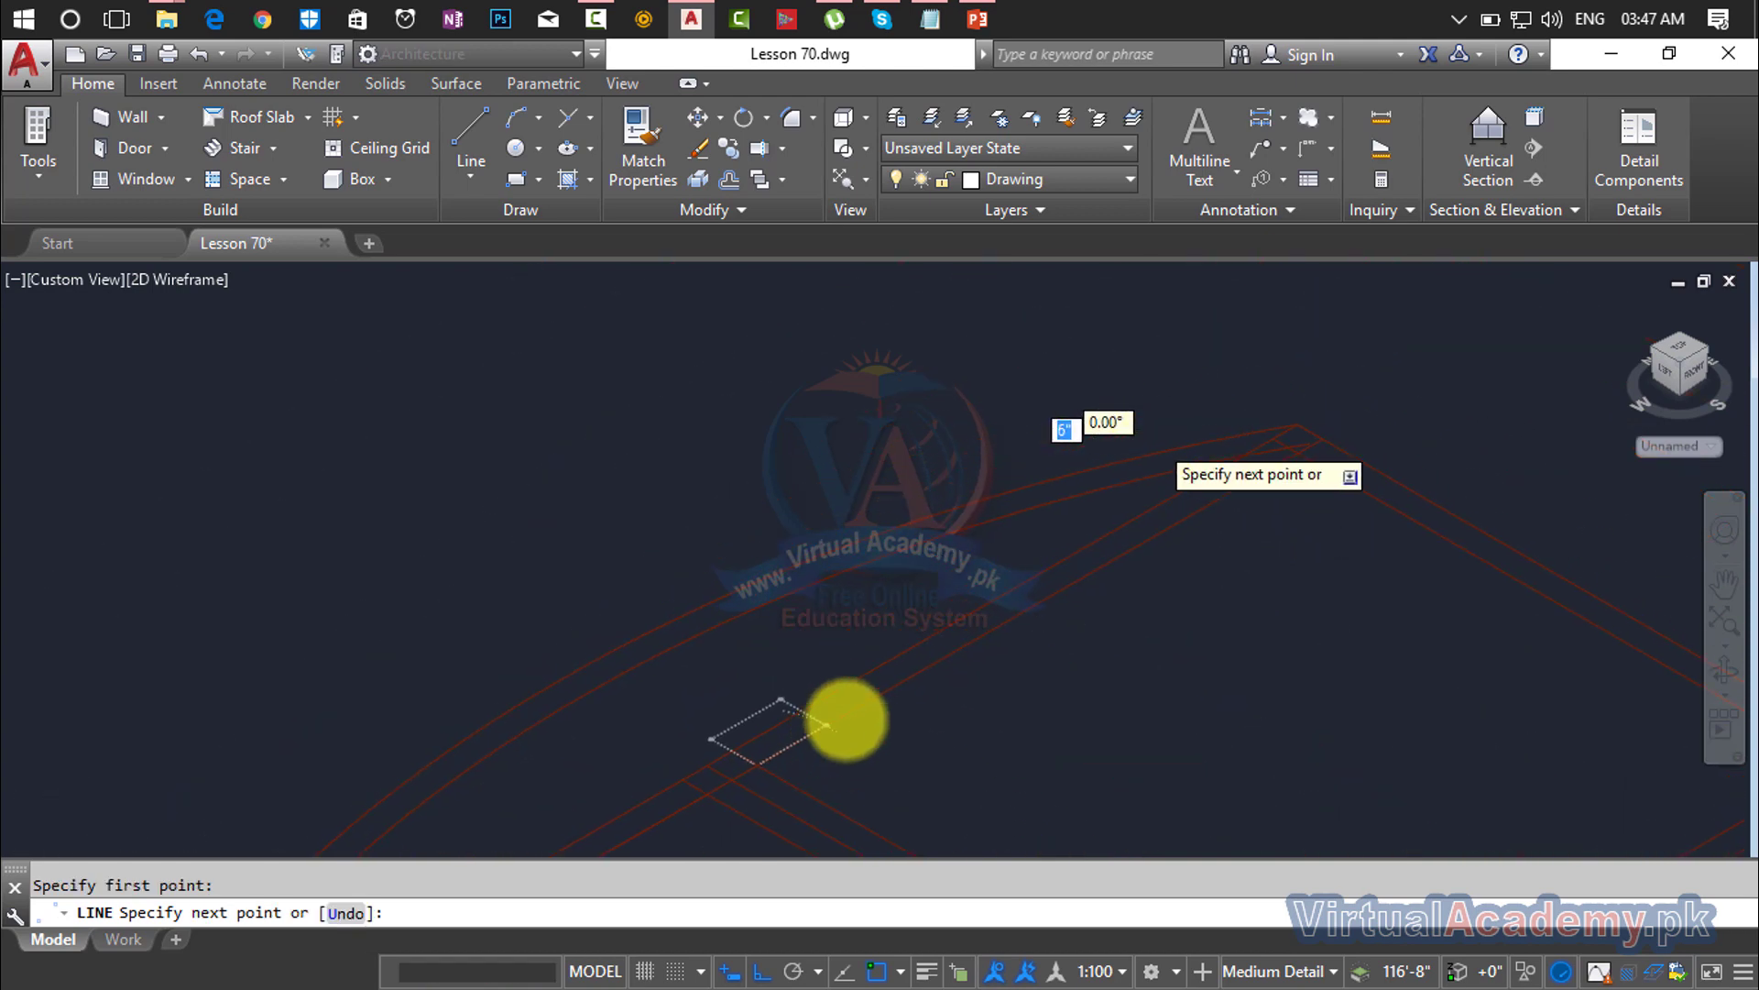
scroll(1288, 458, "up", 4)
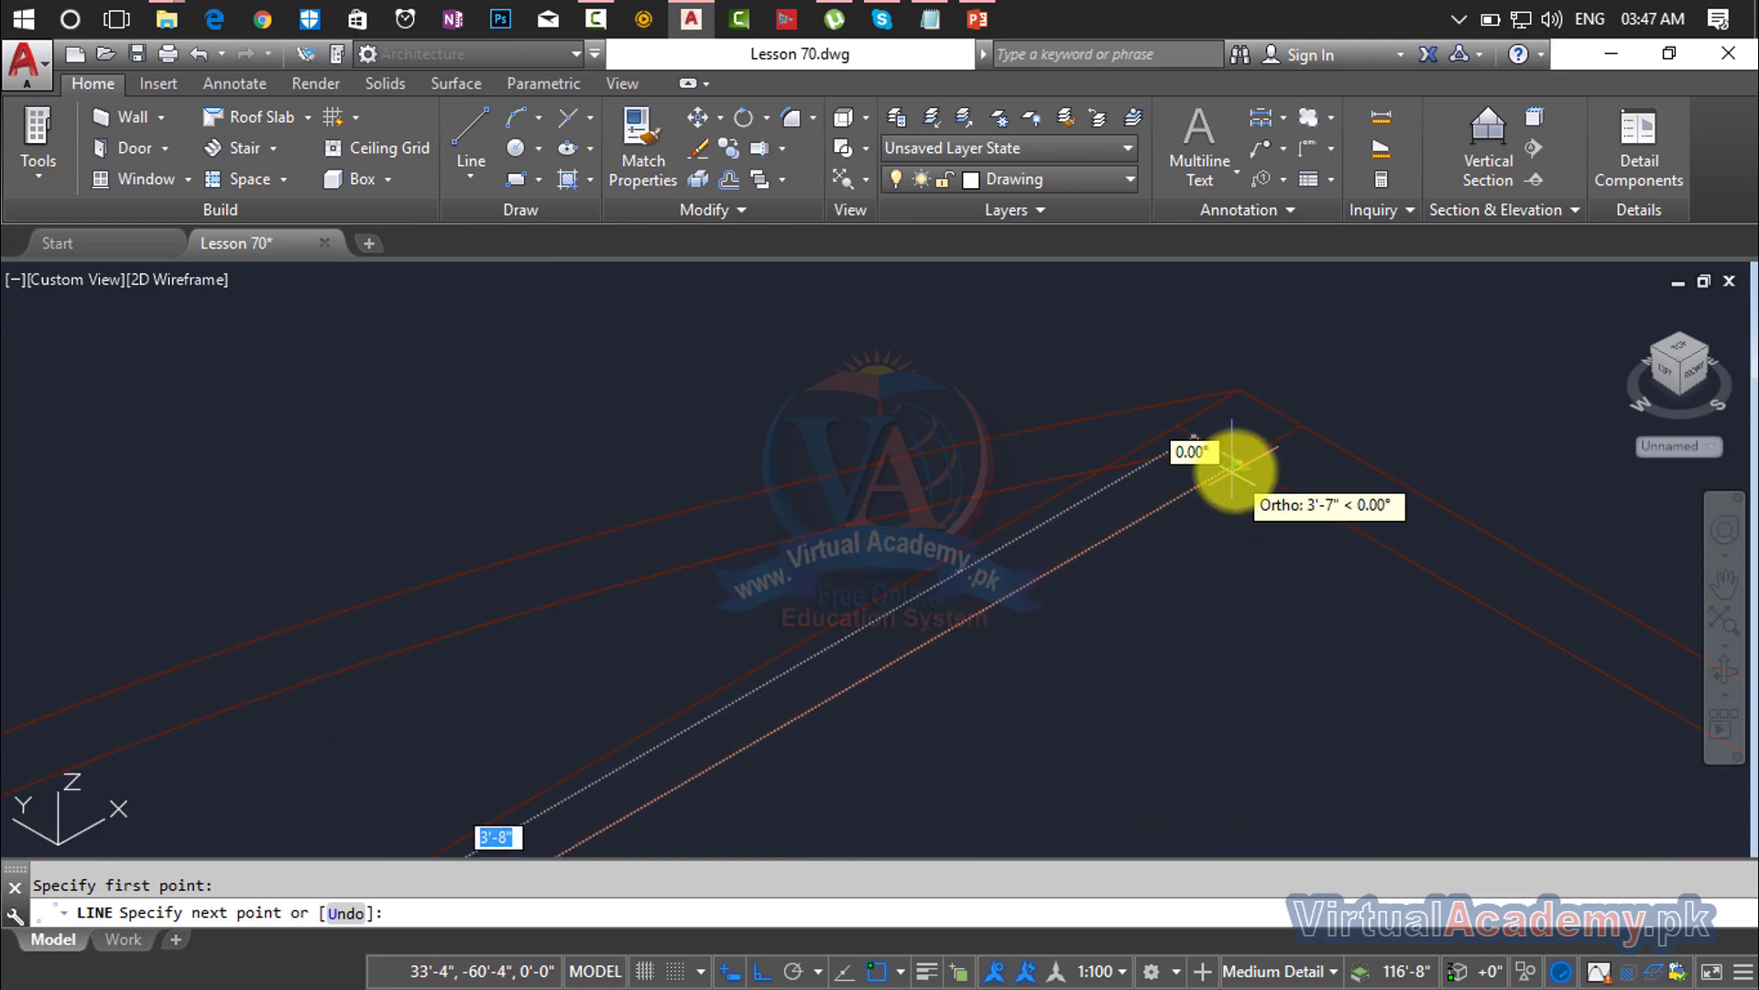
scroll(1249, 461, "up", 2)
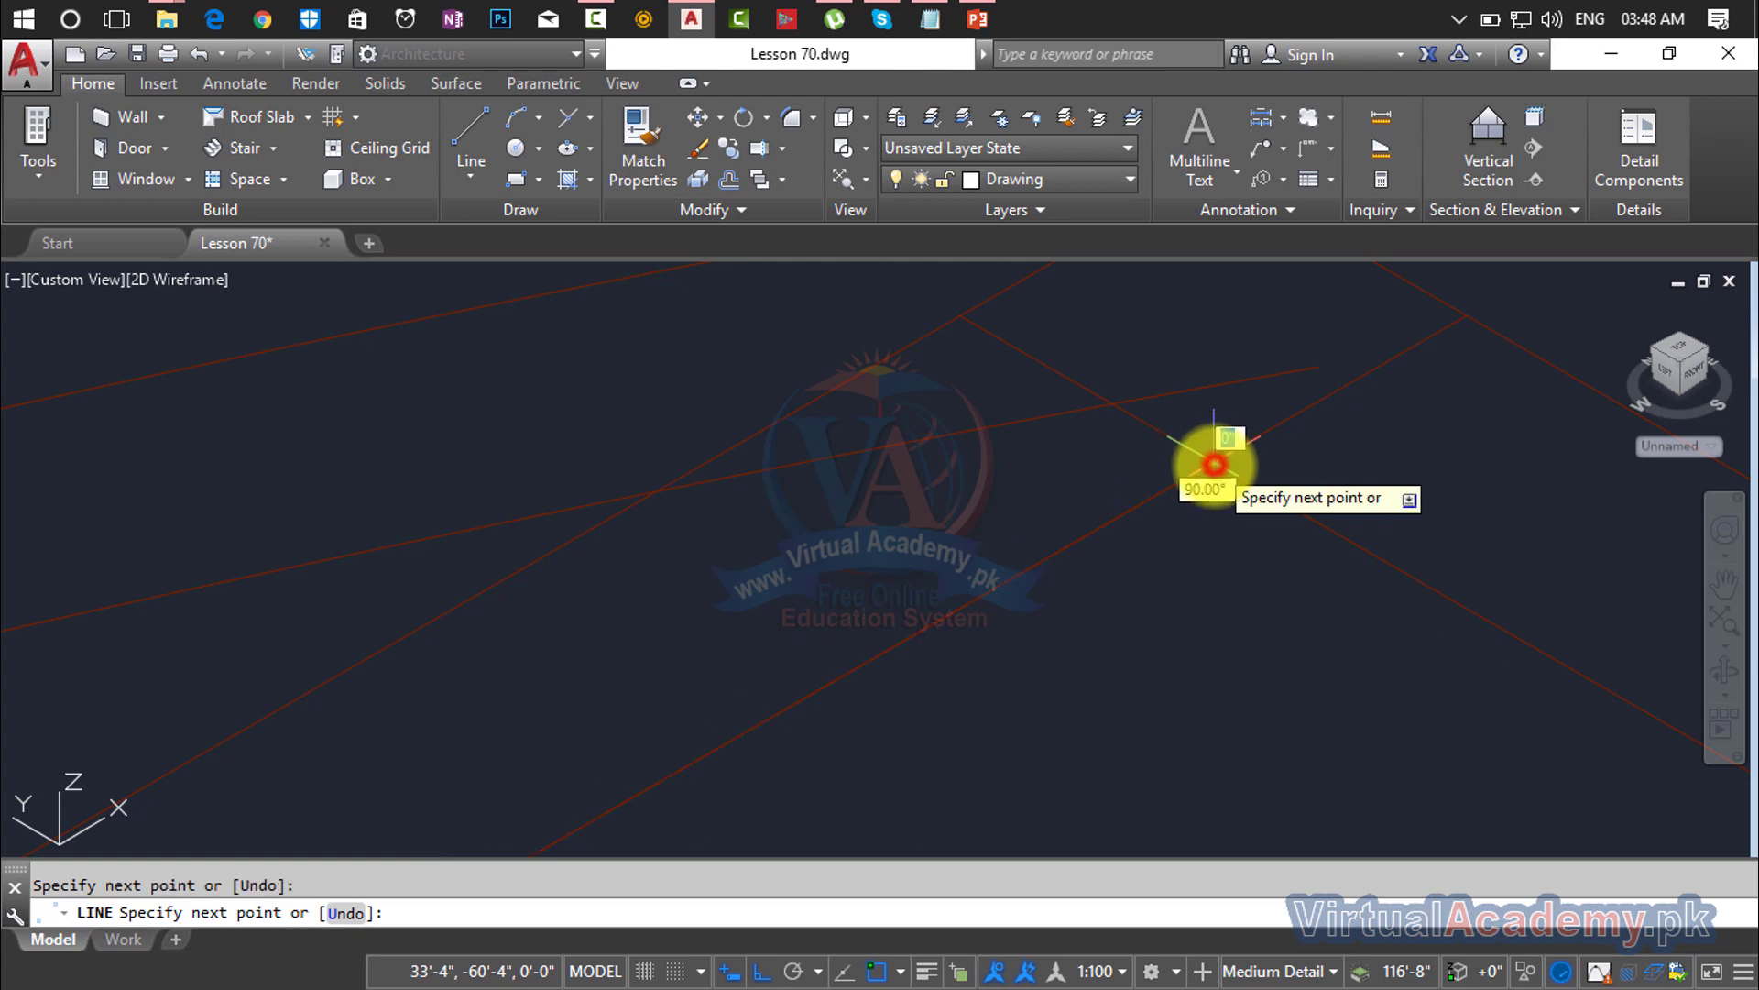
middle_click_drag(1215, 465, 1390, 306)
key("Escape")
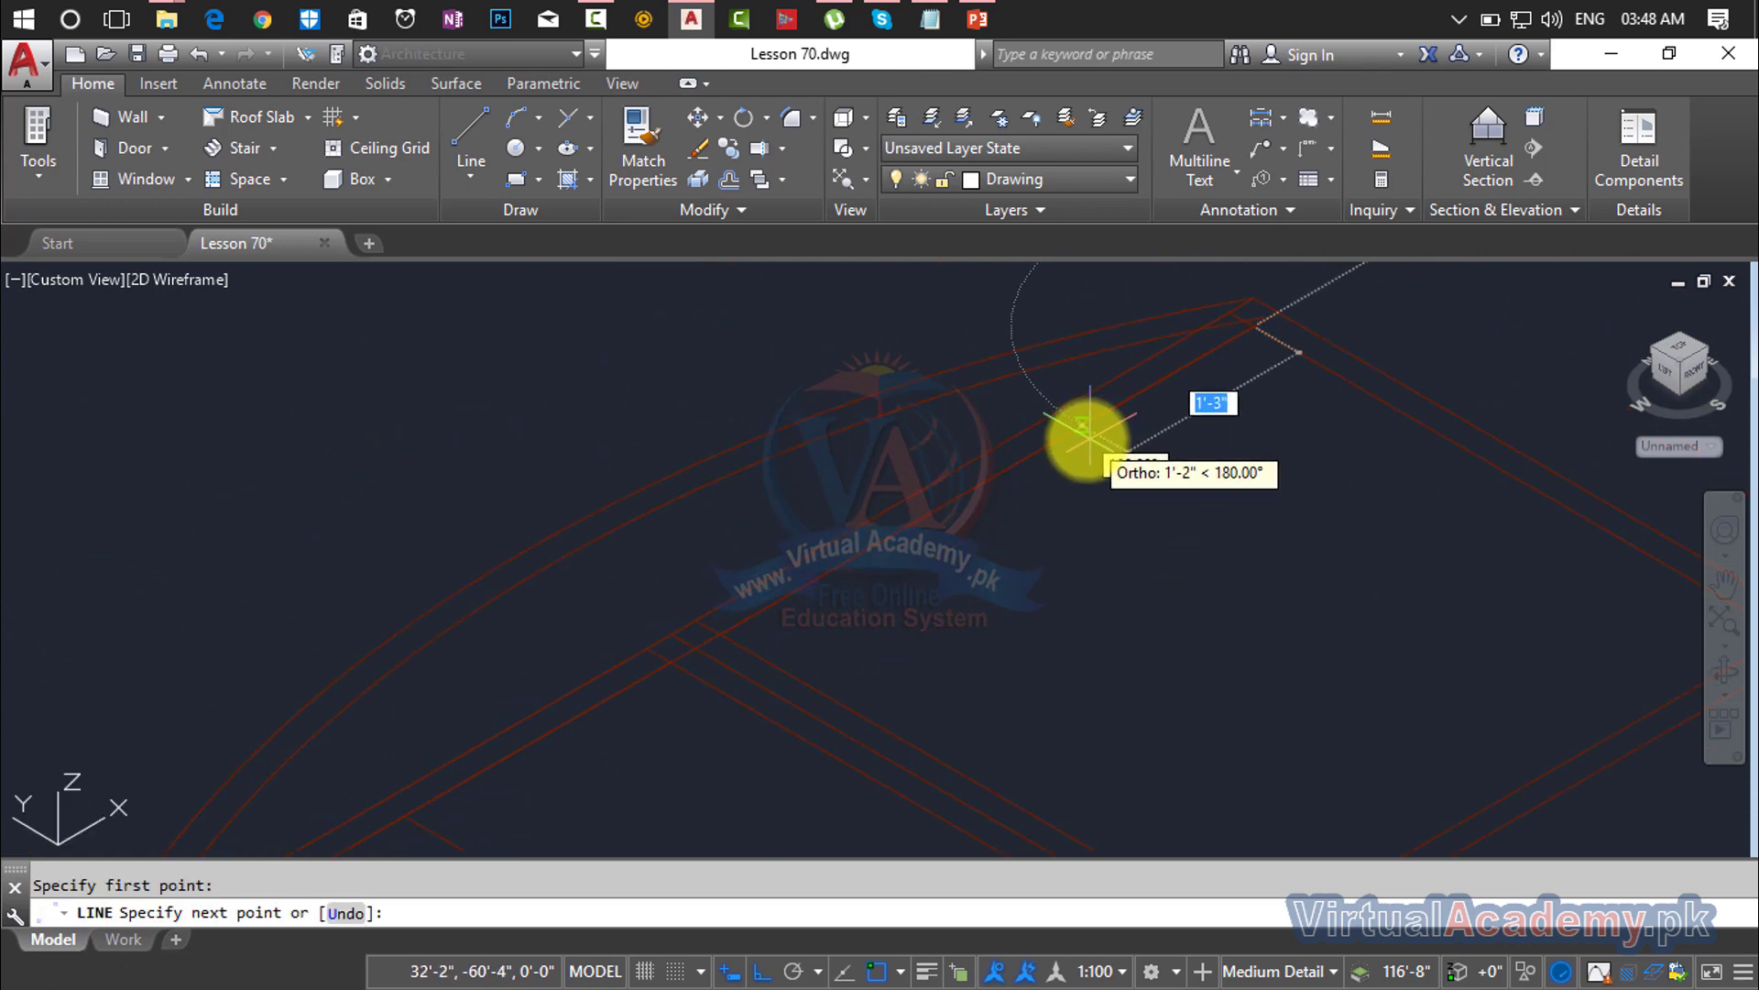
key("Escape")
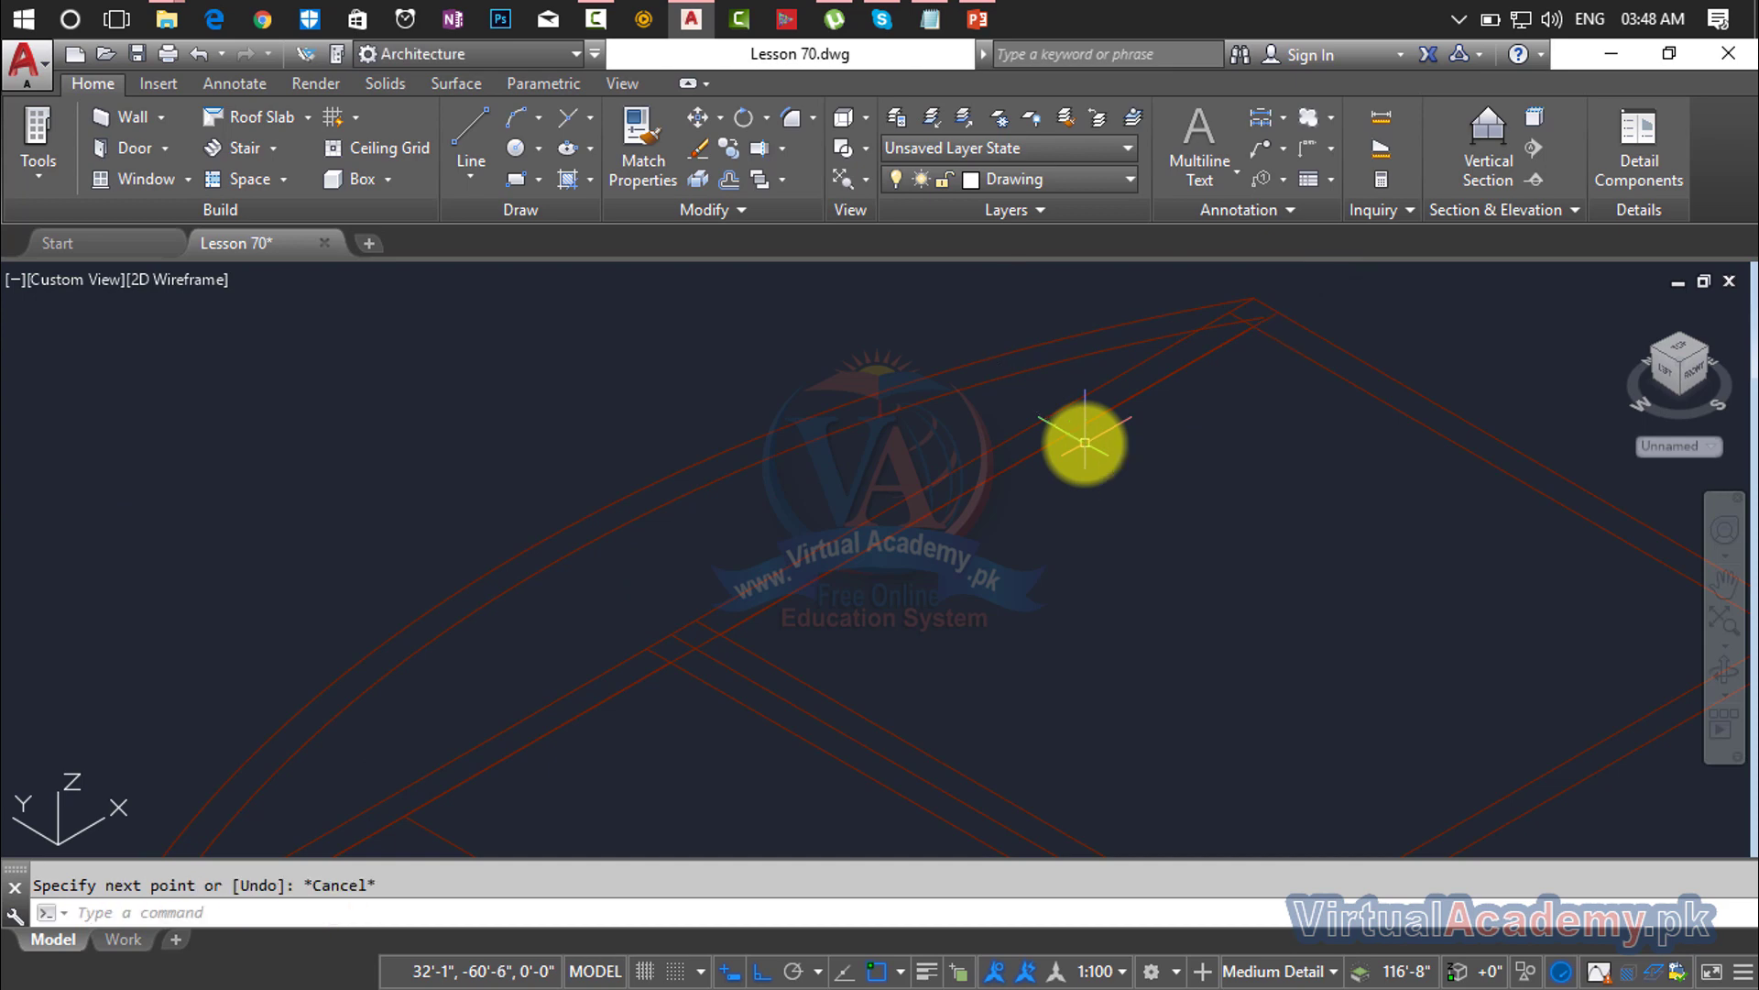
Step: Draw a perpendicular line across the second pane from the midpoint of its inner arch-side edge to the opposite inner frame edge
key("Return")
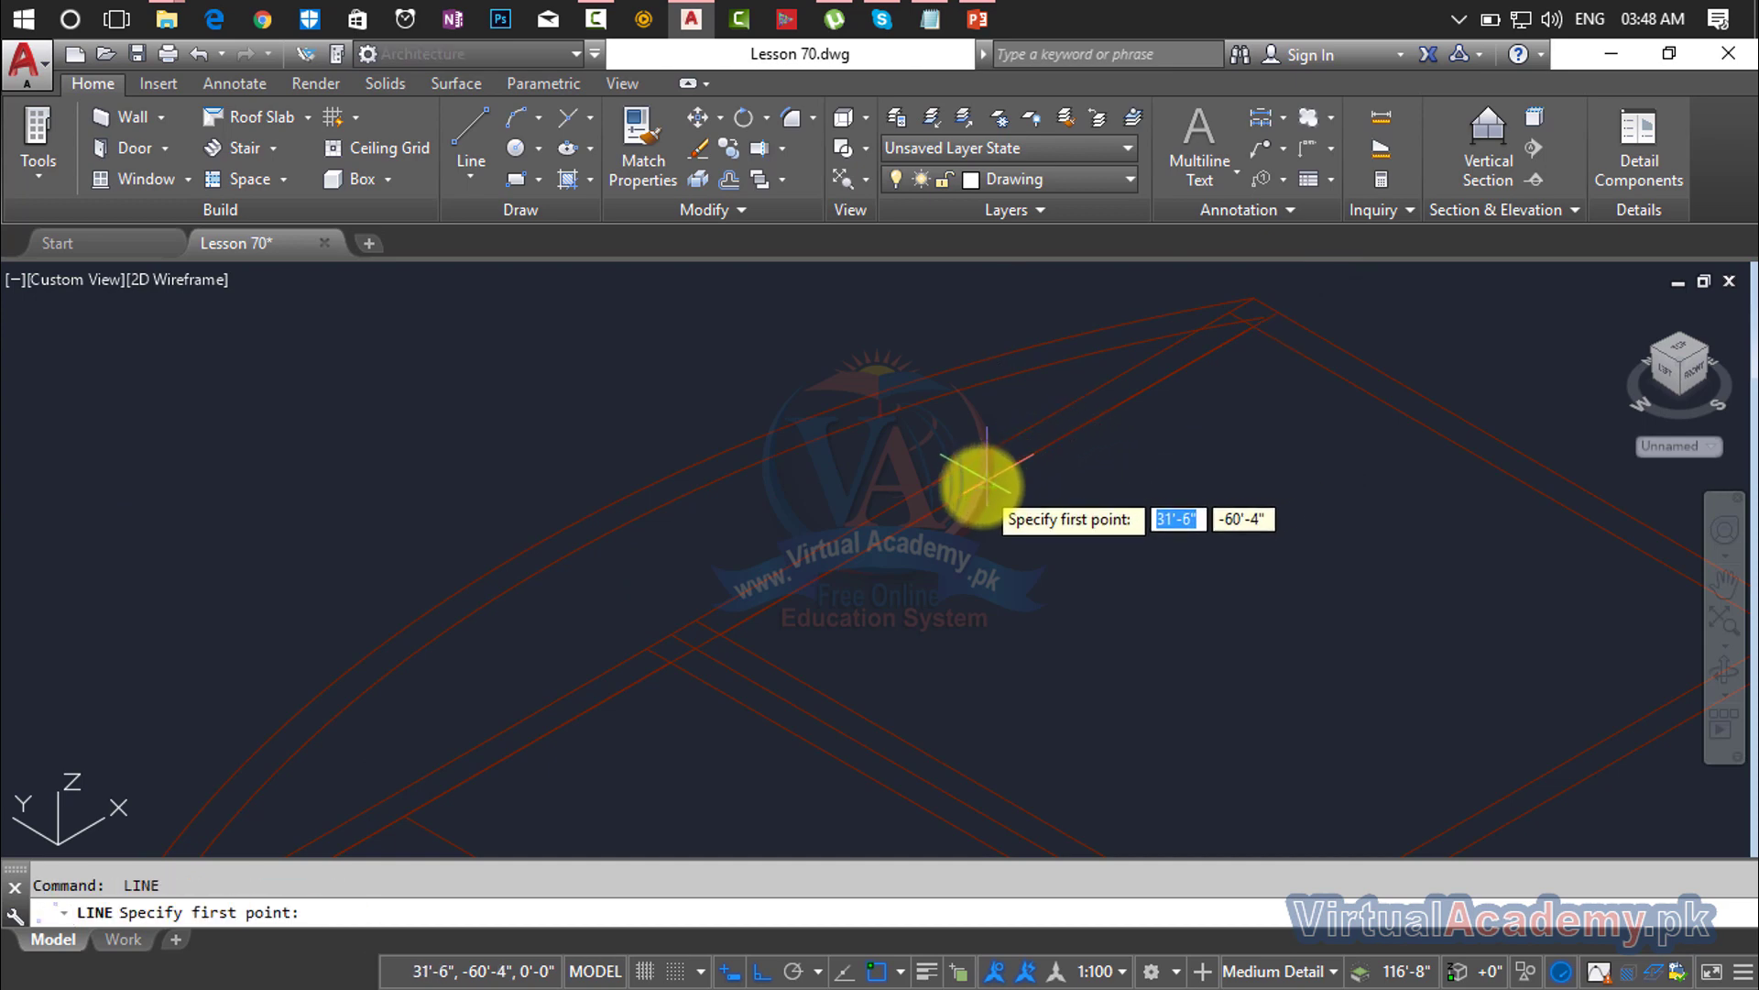
left_click(984, 481)
scroll(1127, 541, "up", 5)
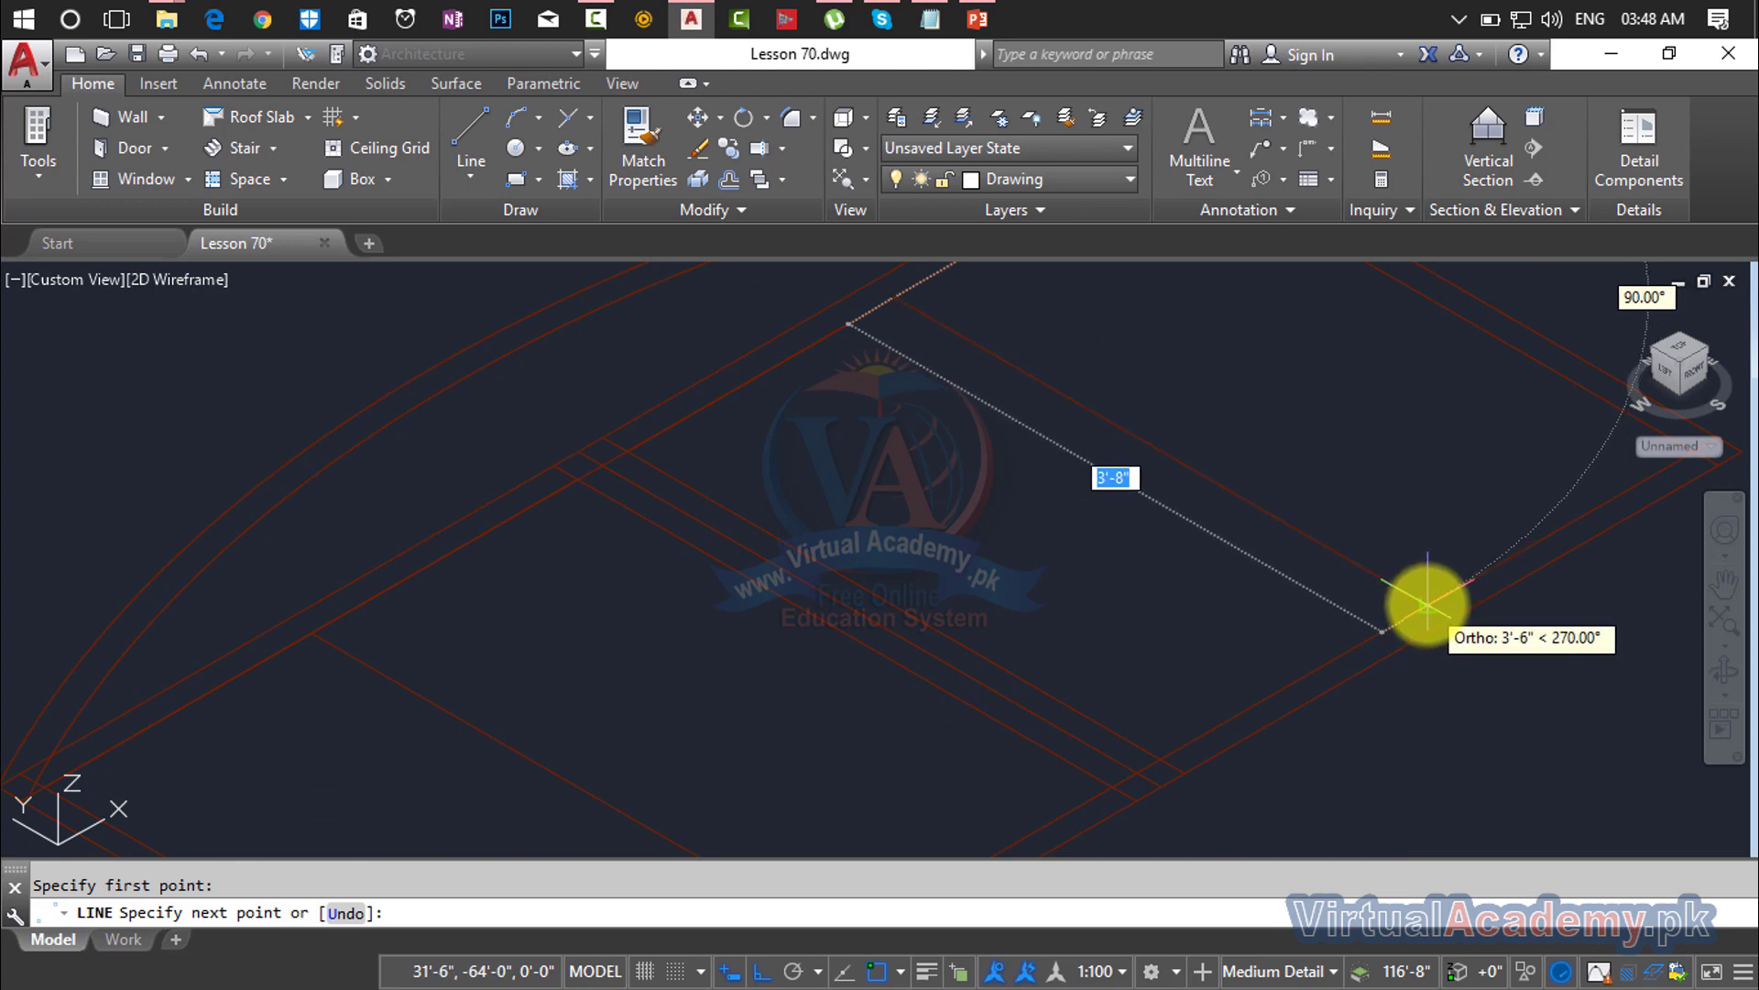
left_click(1426, 604)
middle_click_drag(1419, 589, 1449, 509)
key("Escape")
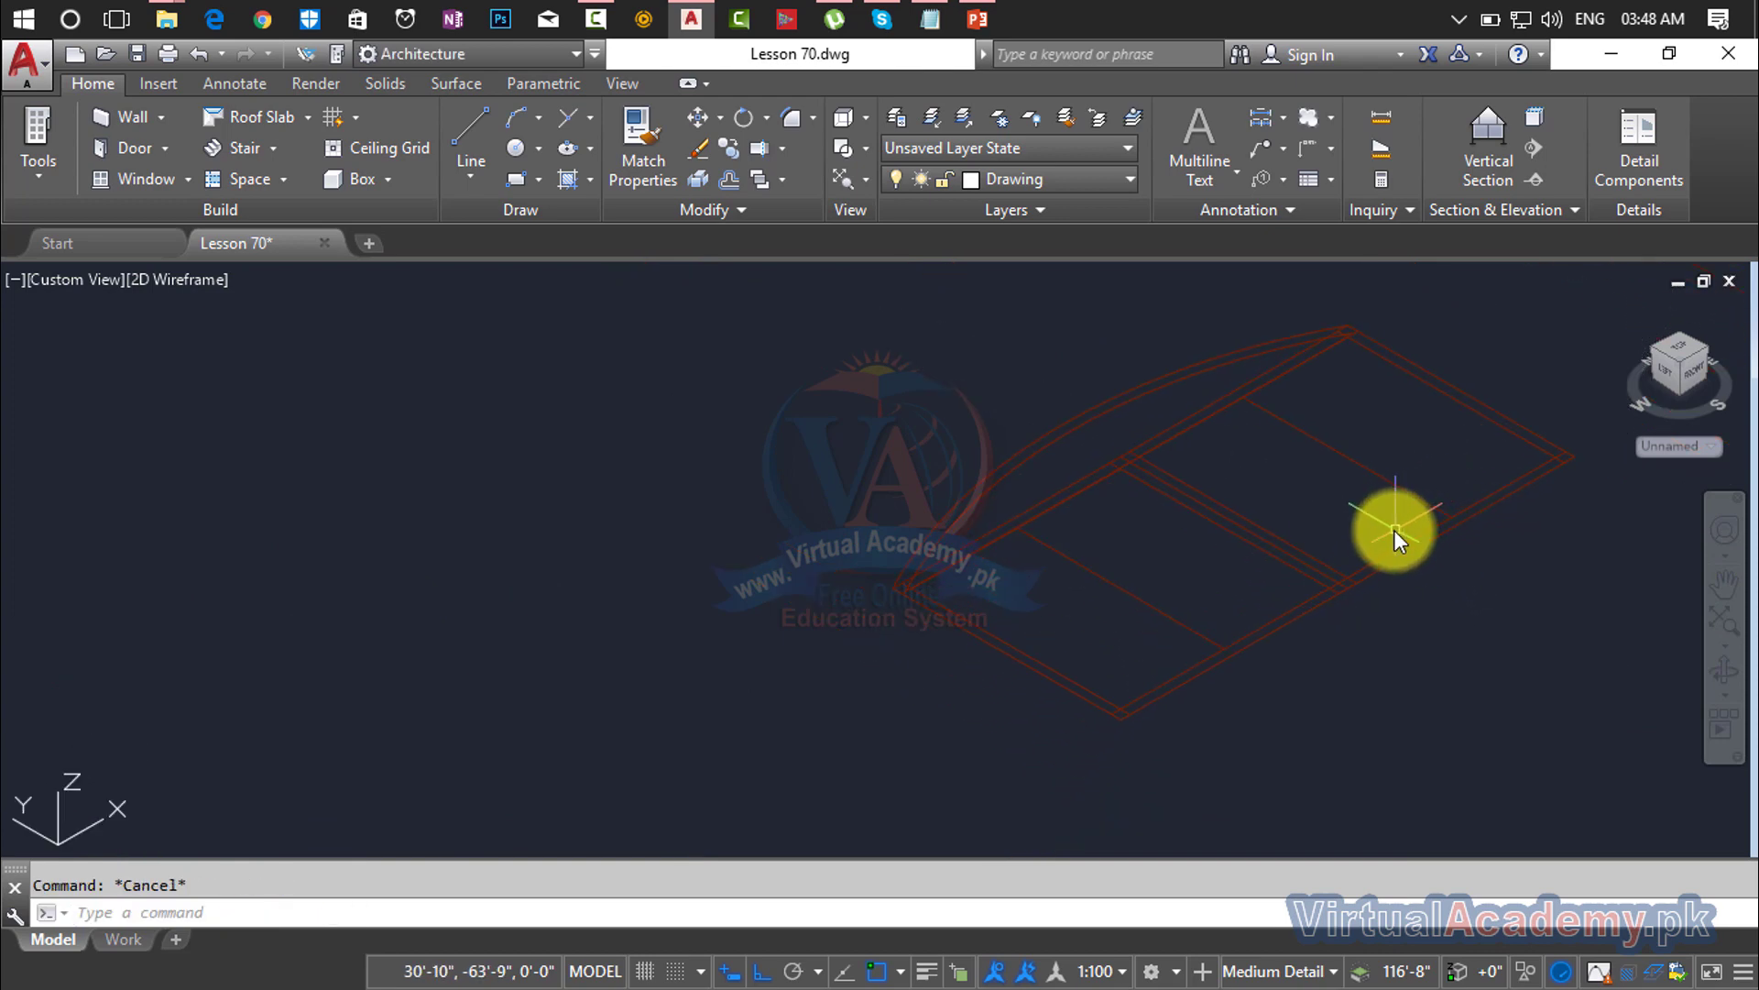
Step: Offset the first pane's middle line by 1" to both sides
type("o")
key("Return")
type("1")
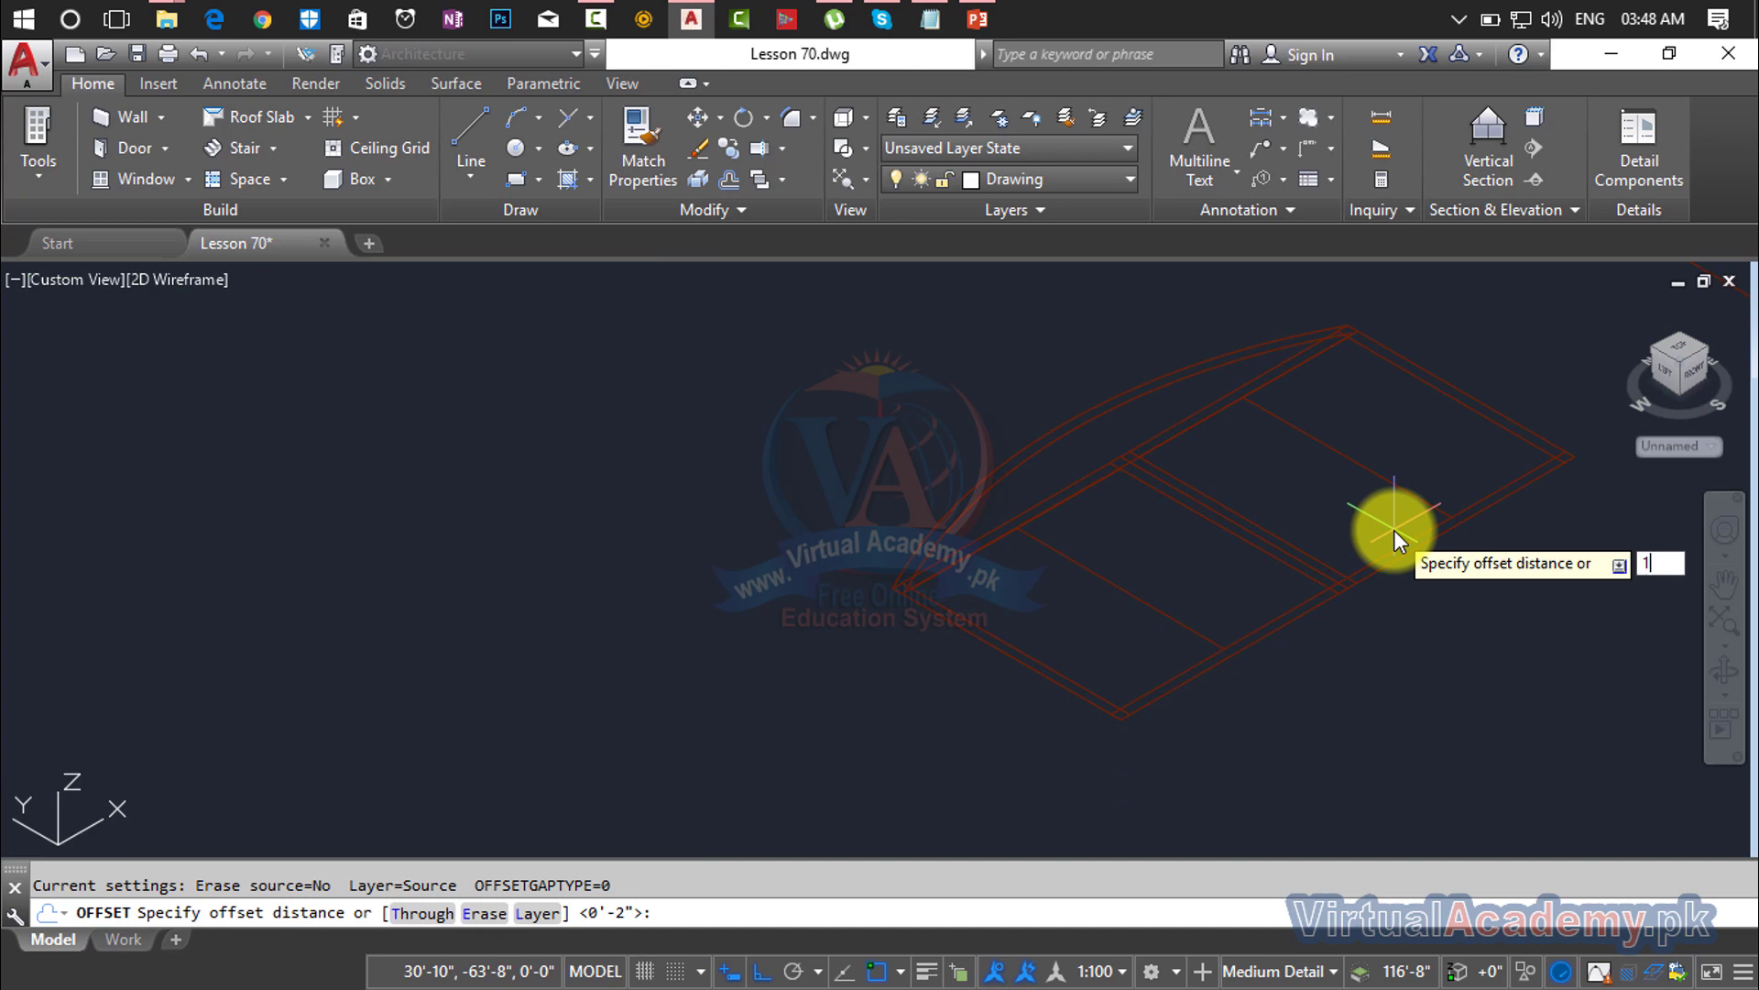
key("Return")
left_click(1151, 605)
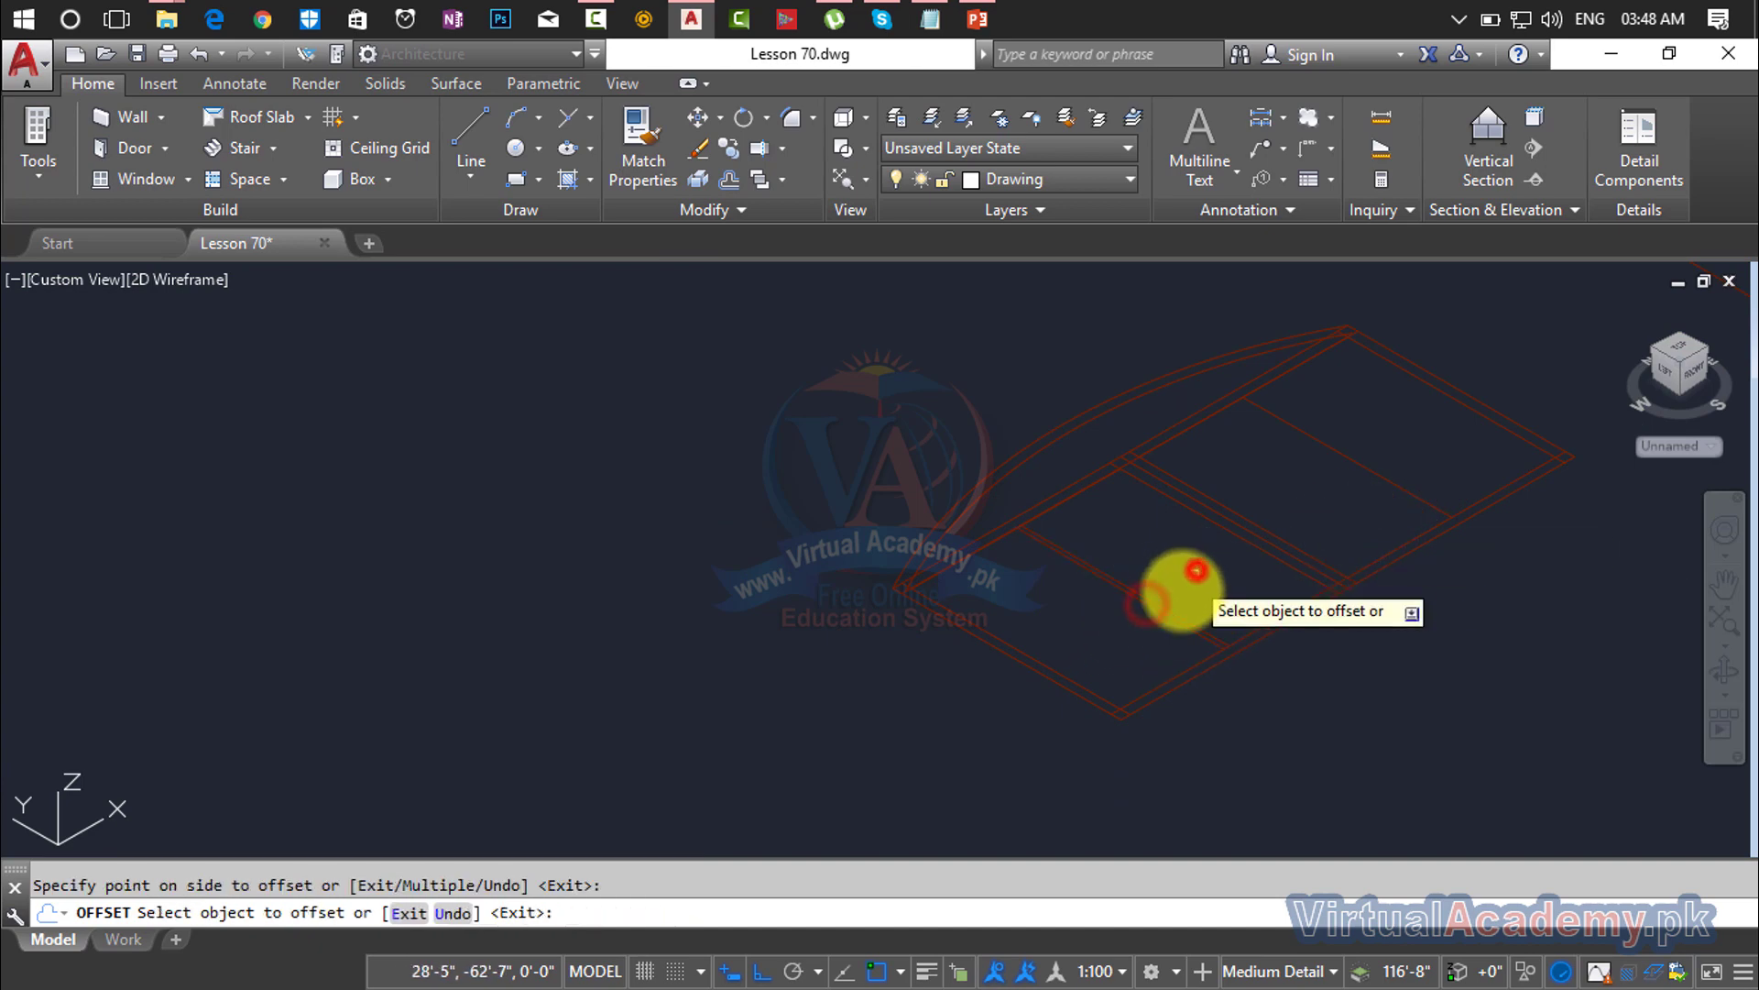
scroll(1155, 607, "up", 2)
left_click(1146, 613)
left_click(1044, 711)
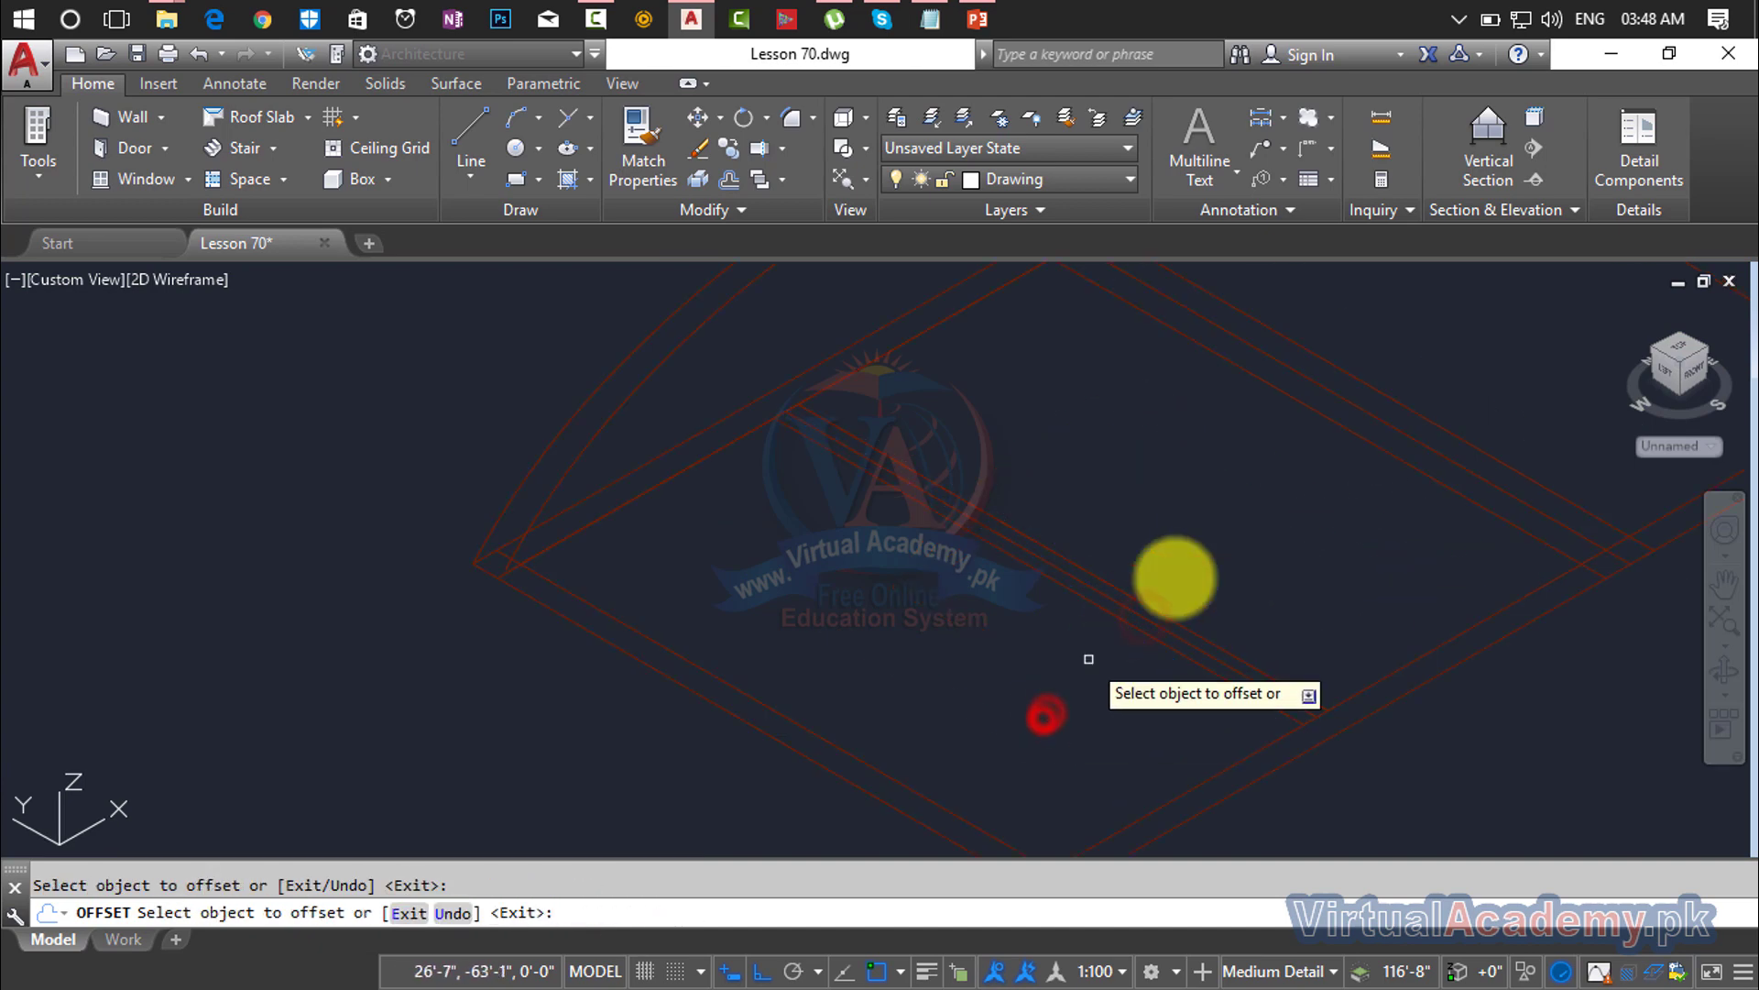
Step: Offset the second pane's middle line 1" to both sides and end the Offset command
scroll(1189, 565, "down", 2)
left_click(1336, 469)
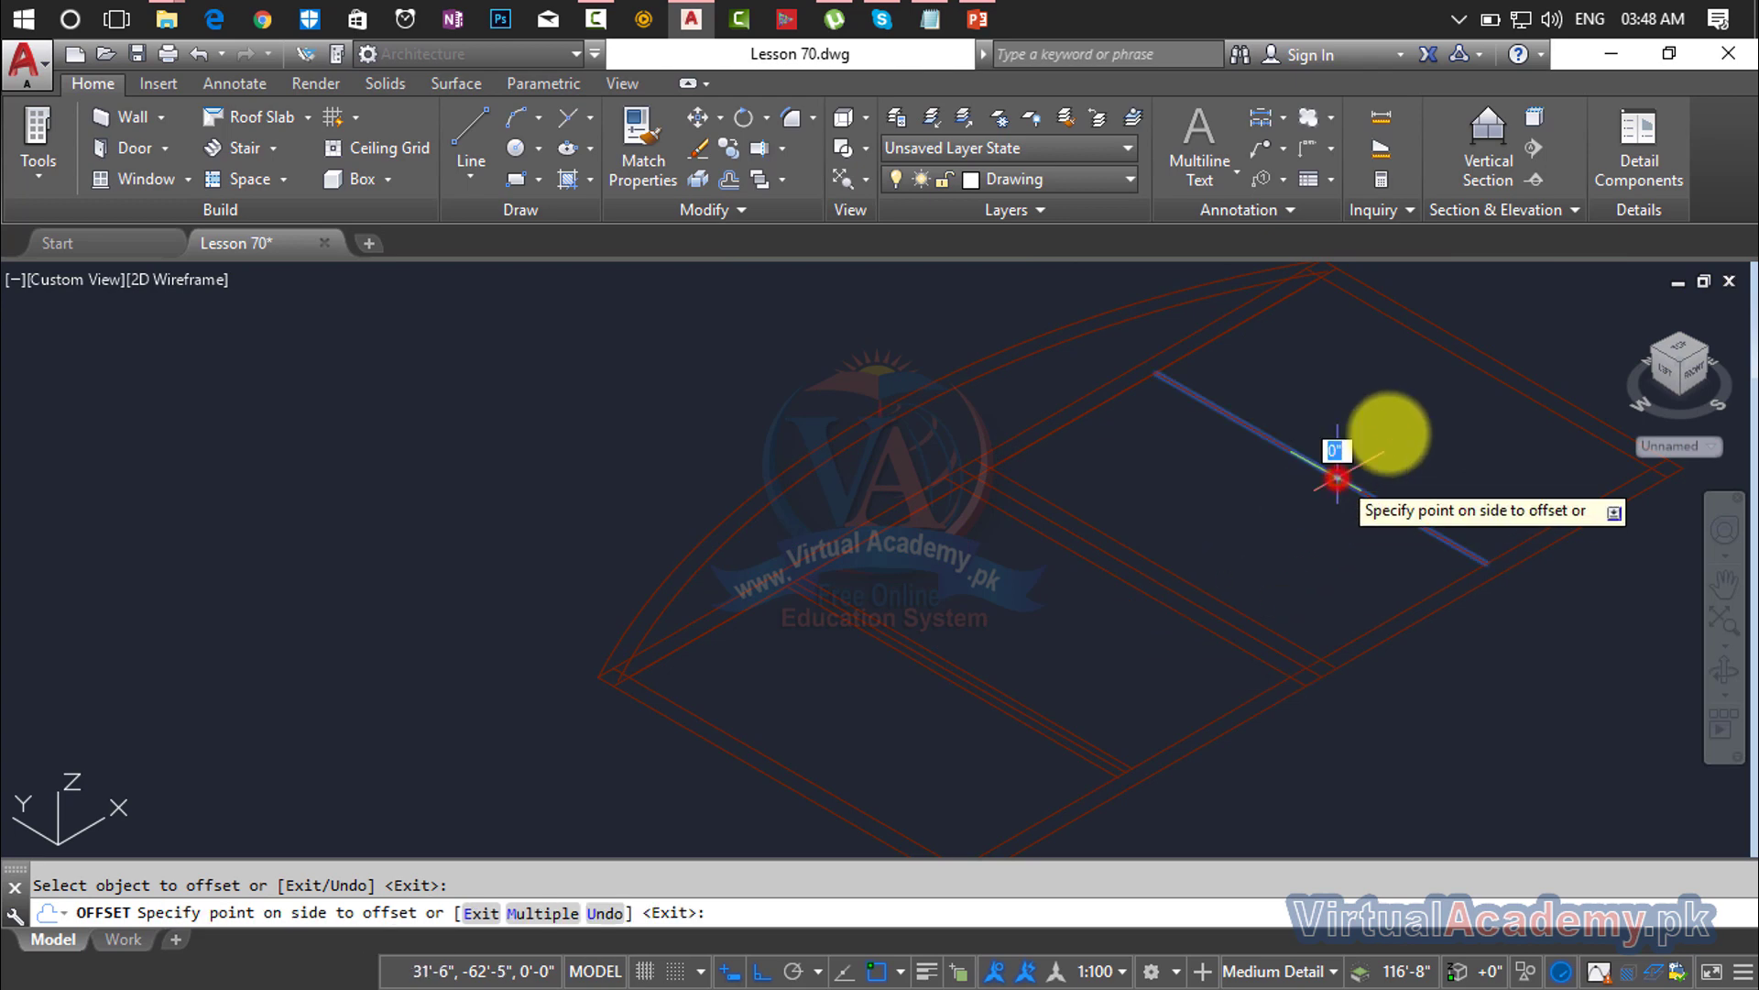
left_click(1404, 410)
left_click(1357, 481)
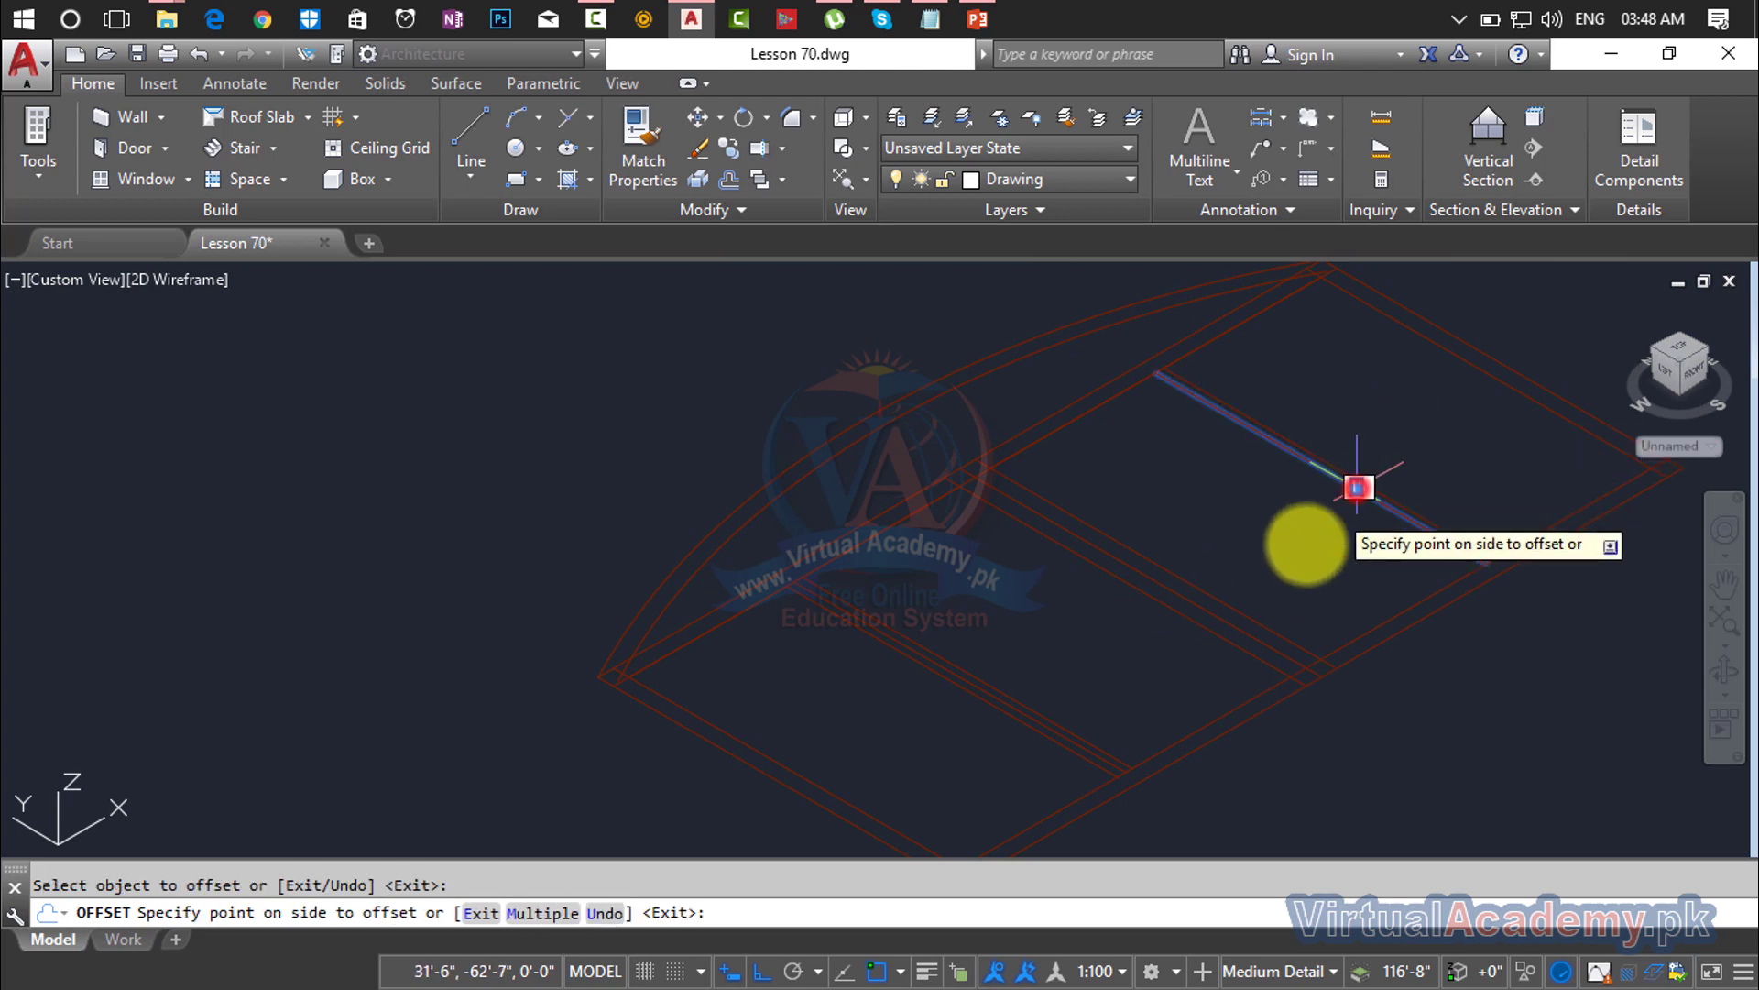
left_click(1304, 548)
key("Escape")
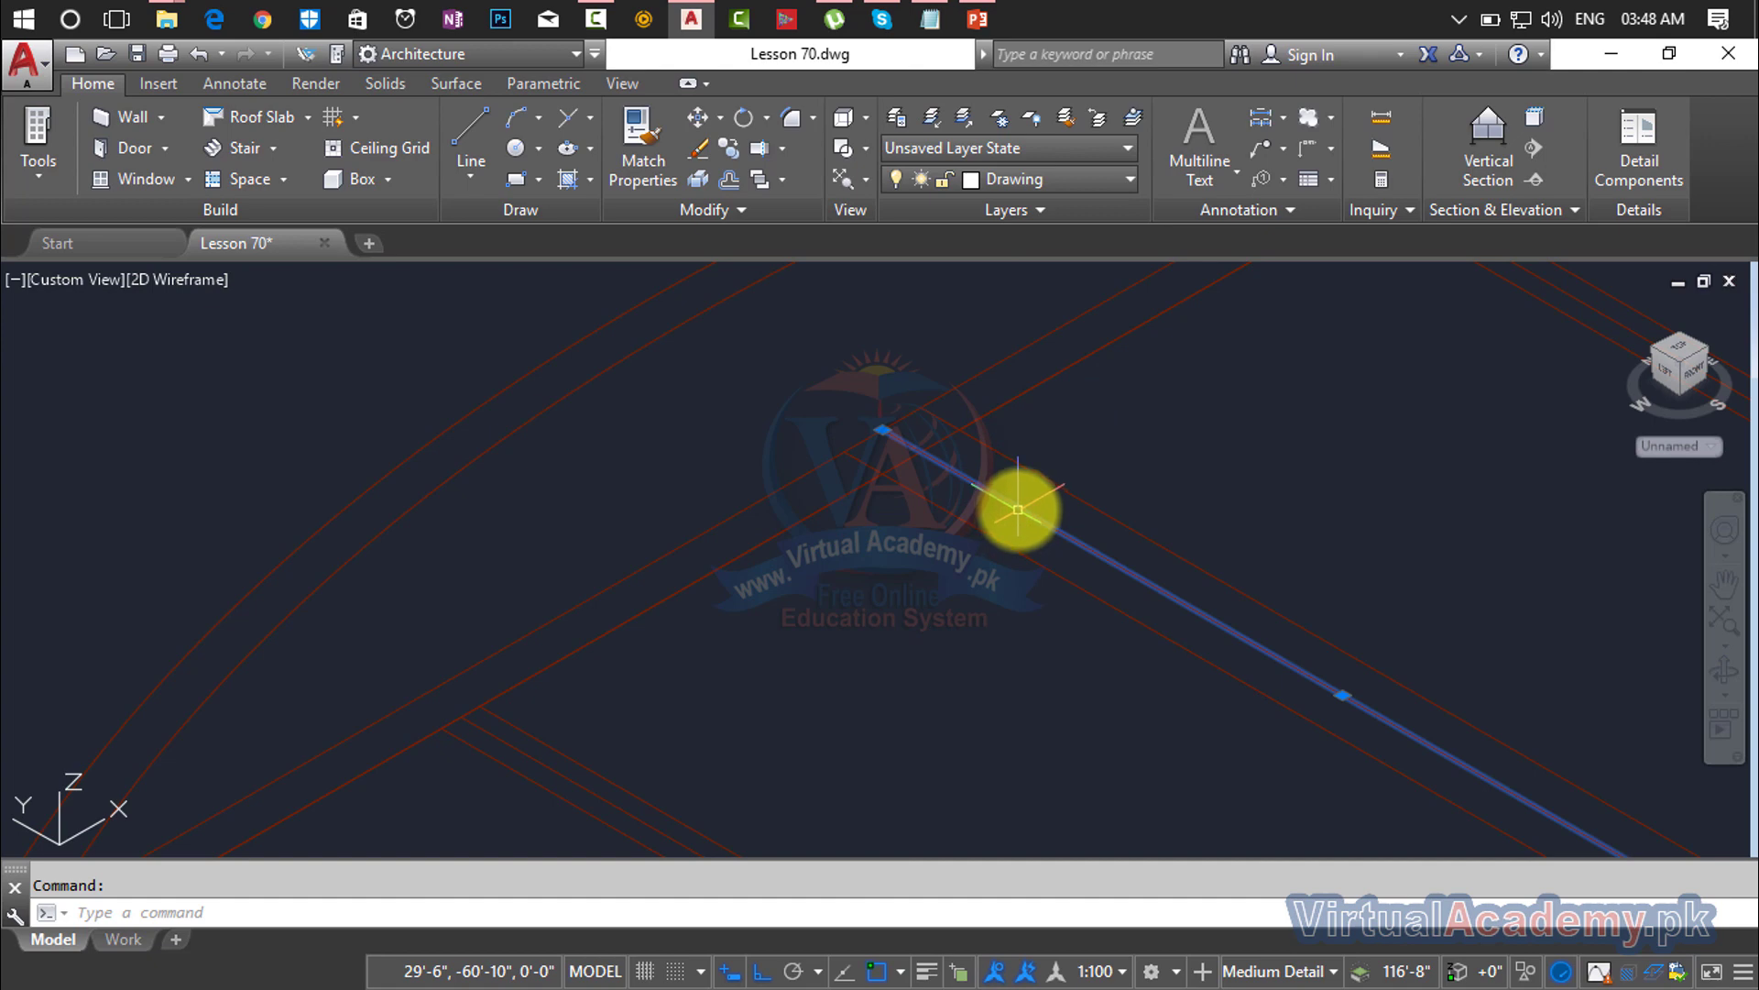
Step: Erase the original centre lines of the window dividers, keeping their offset copies
key("Delete")
scroll(1018, 510, "down", 3)
middle_click_drag(1150, 431, 1277, 422)
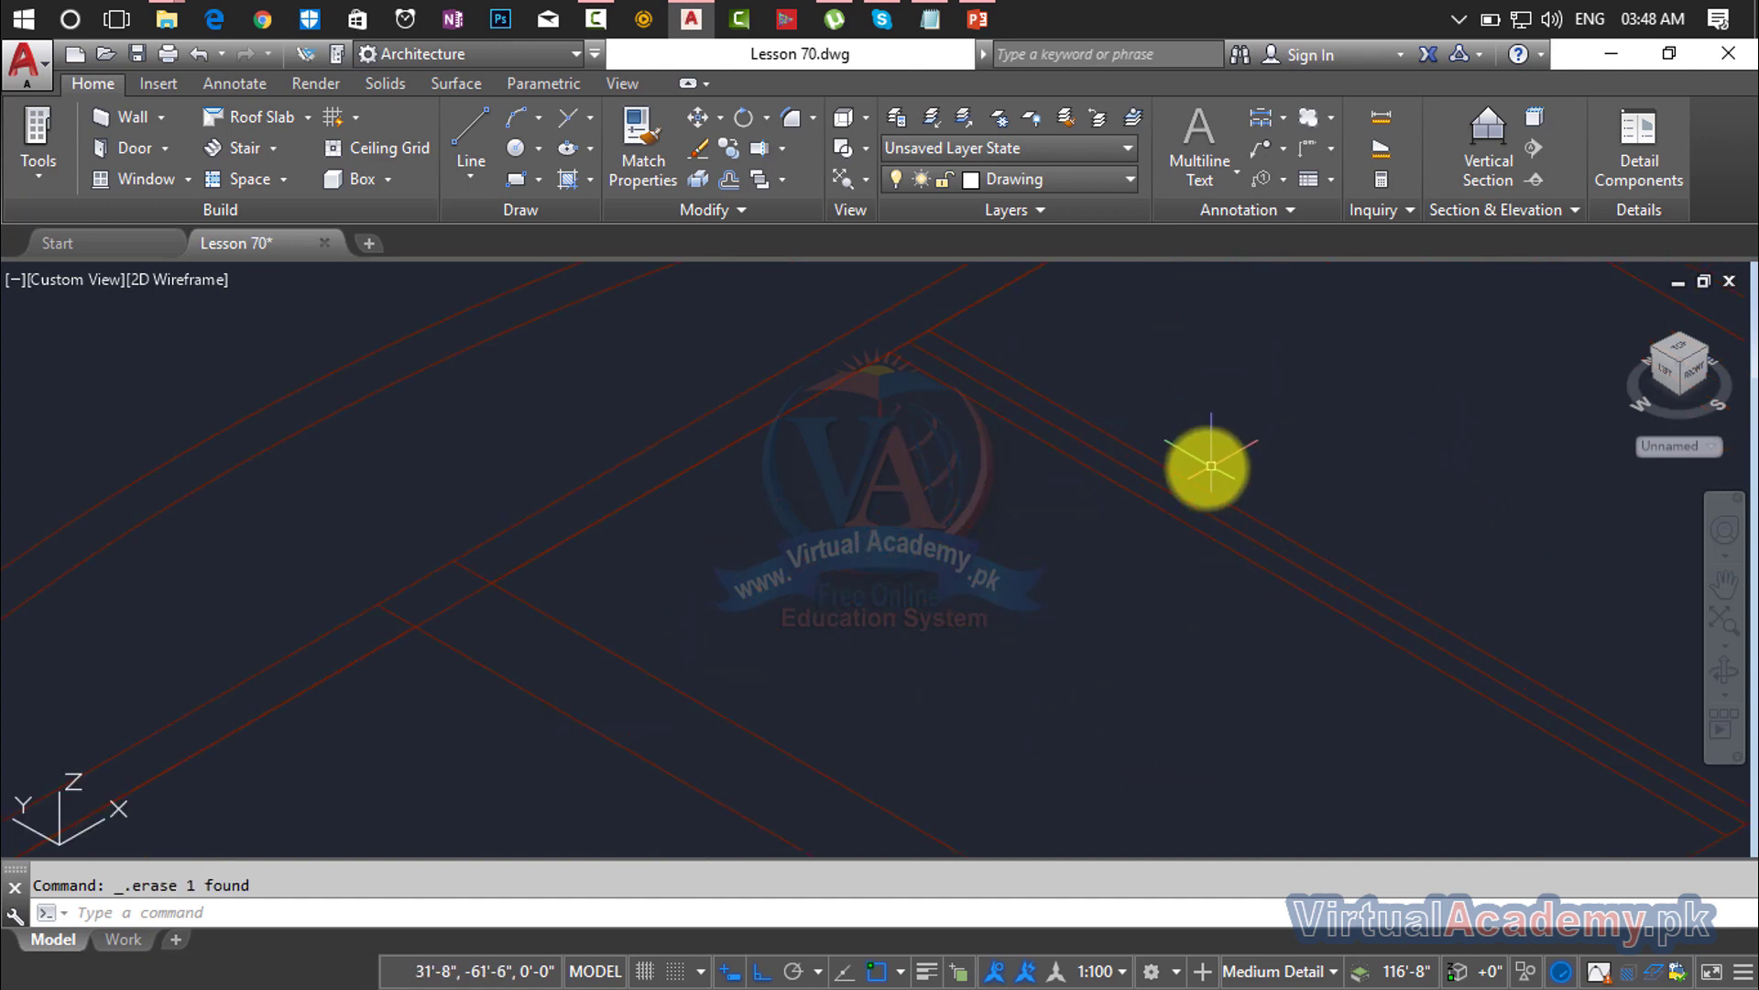
scroll(1190, 500, "down", 3)
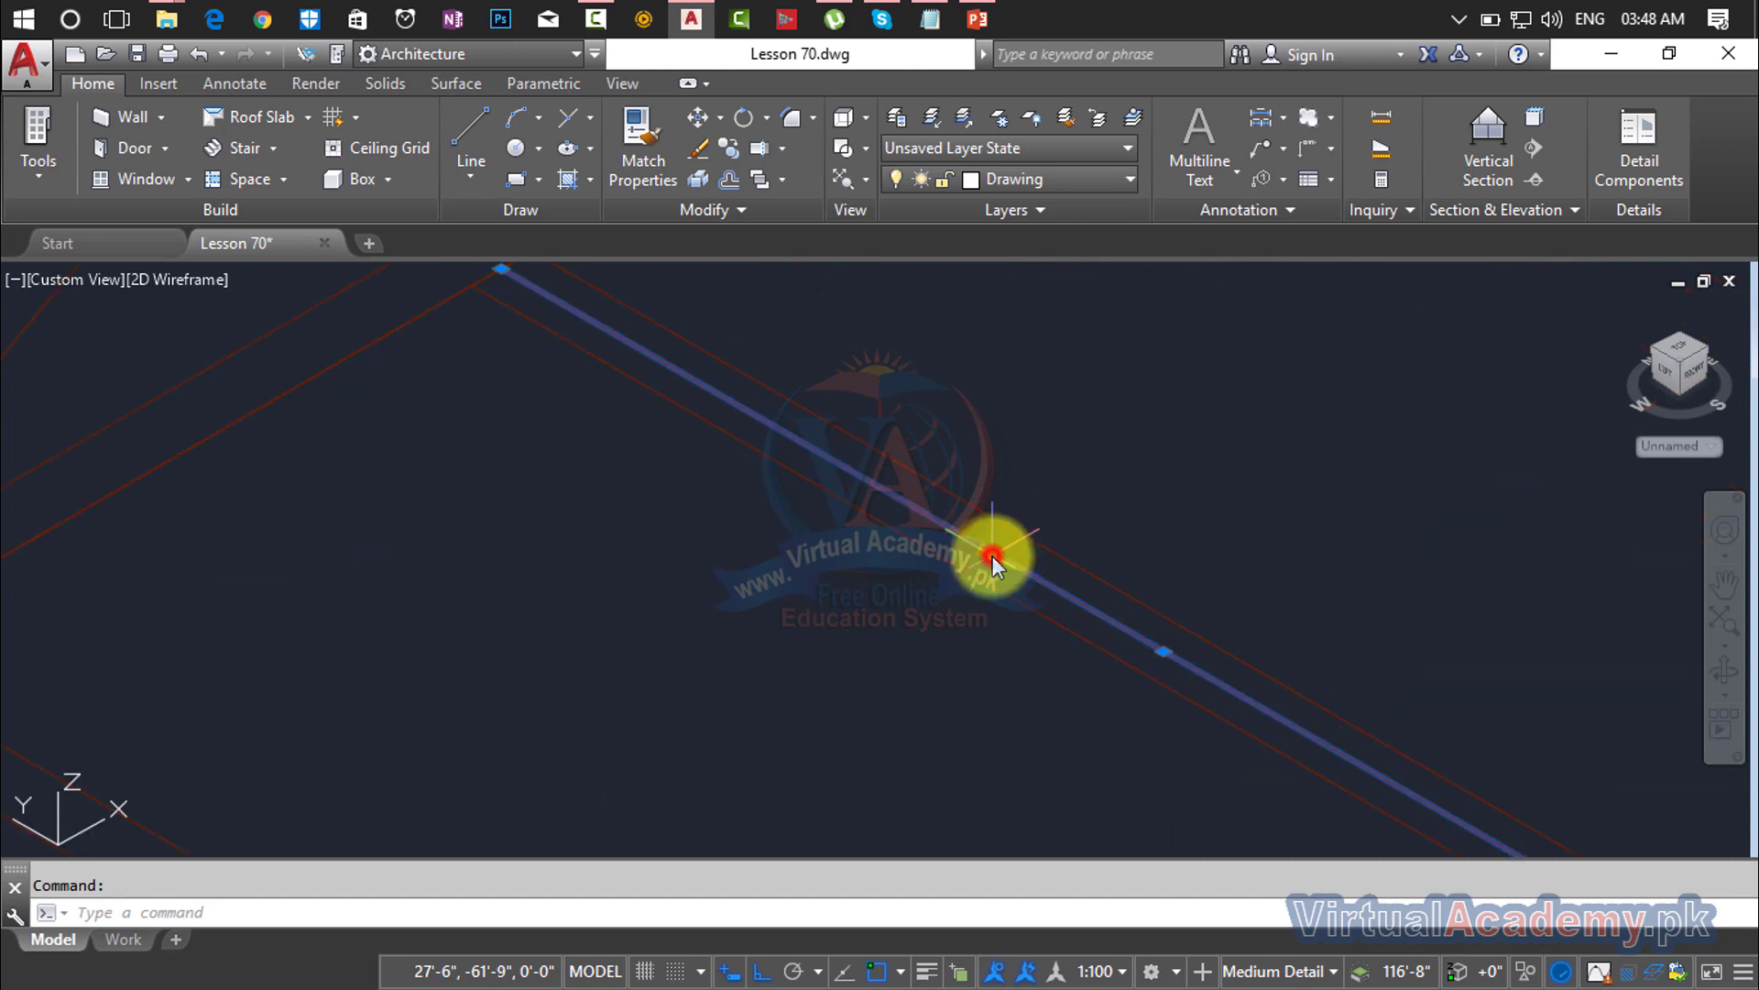
scroll(992, 555, "down", 3)
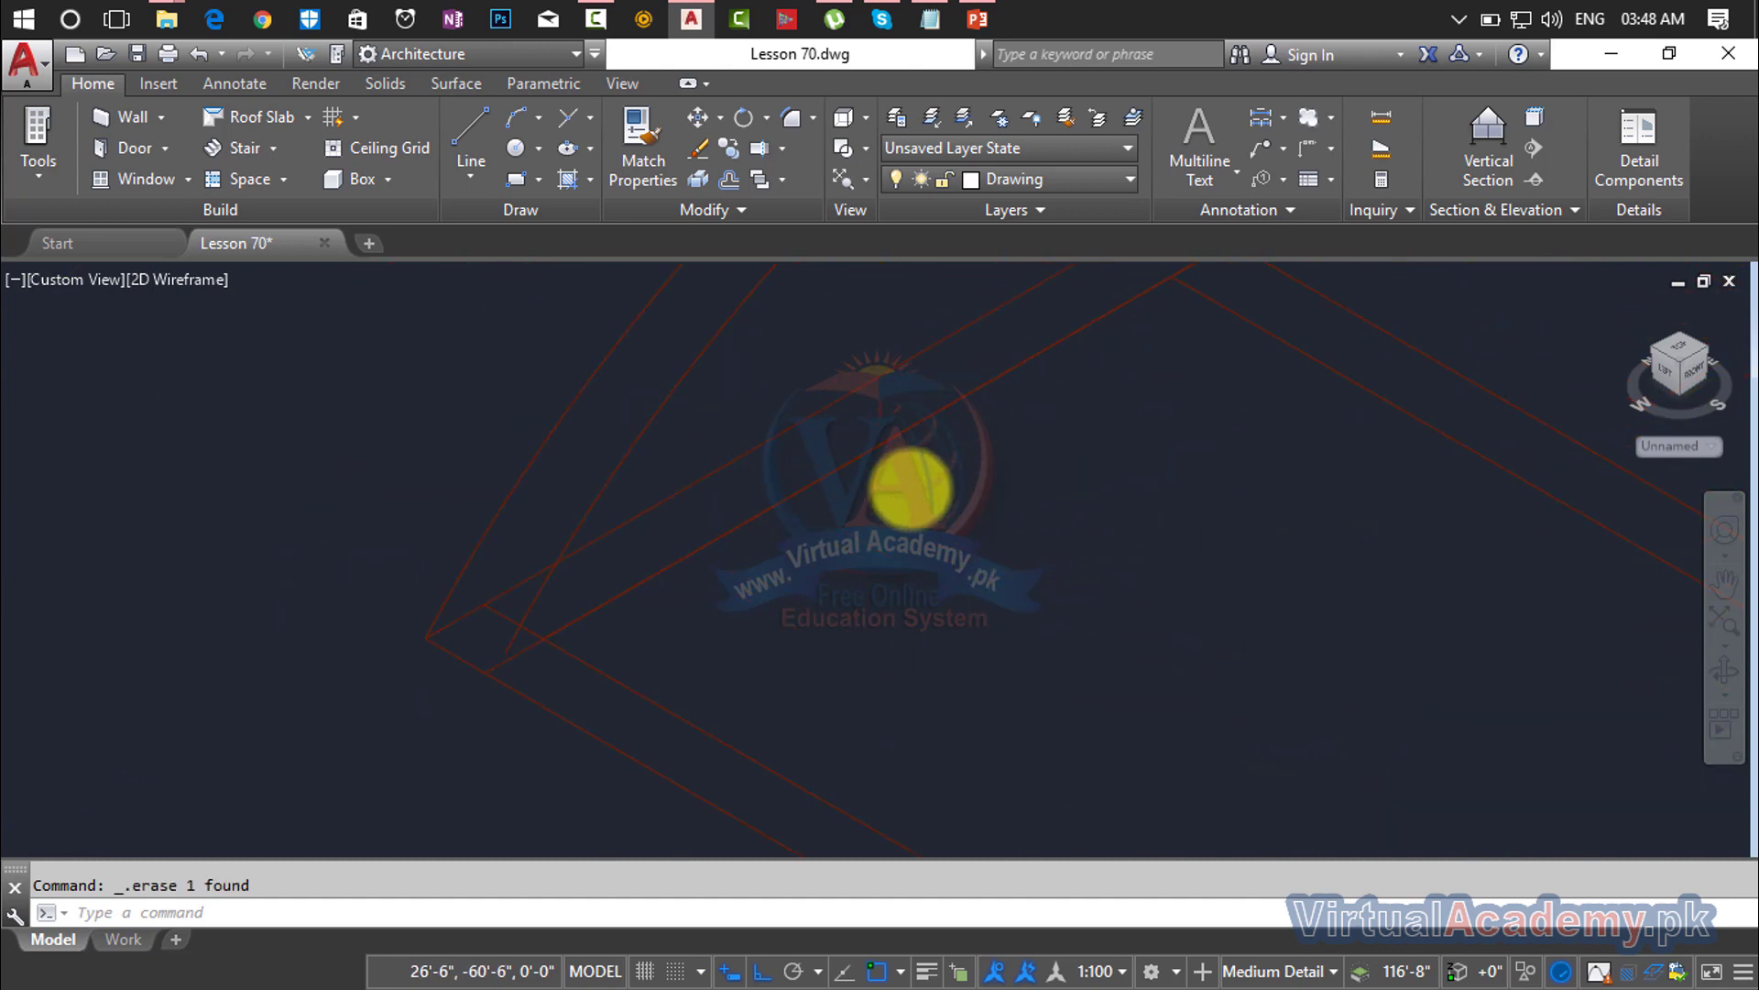
scroll(907, 500, "down", 3)
scroll(829, 553, "up", 5)
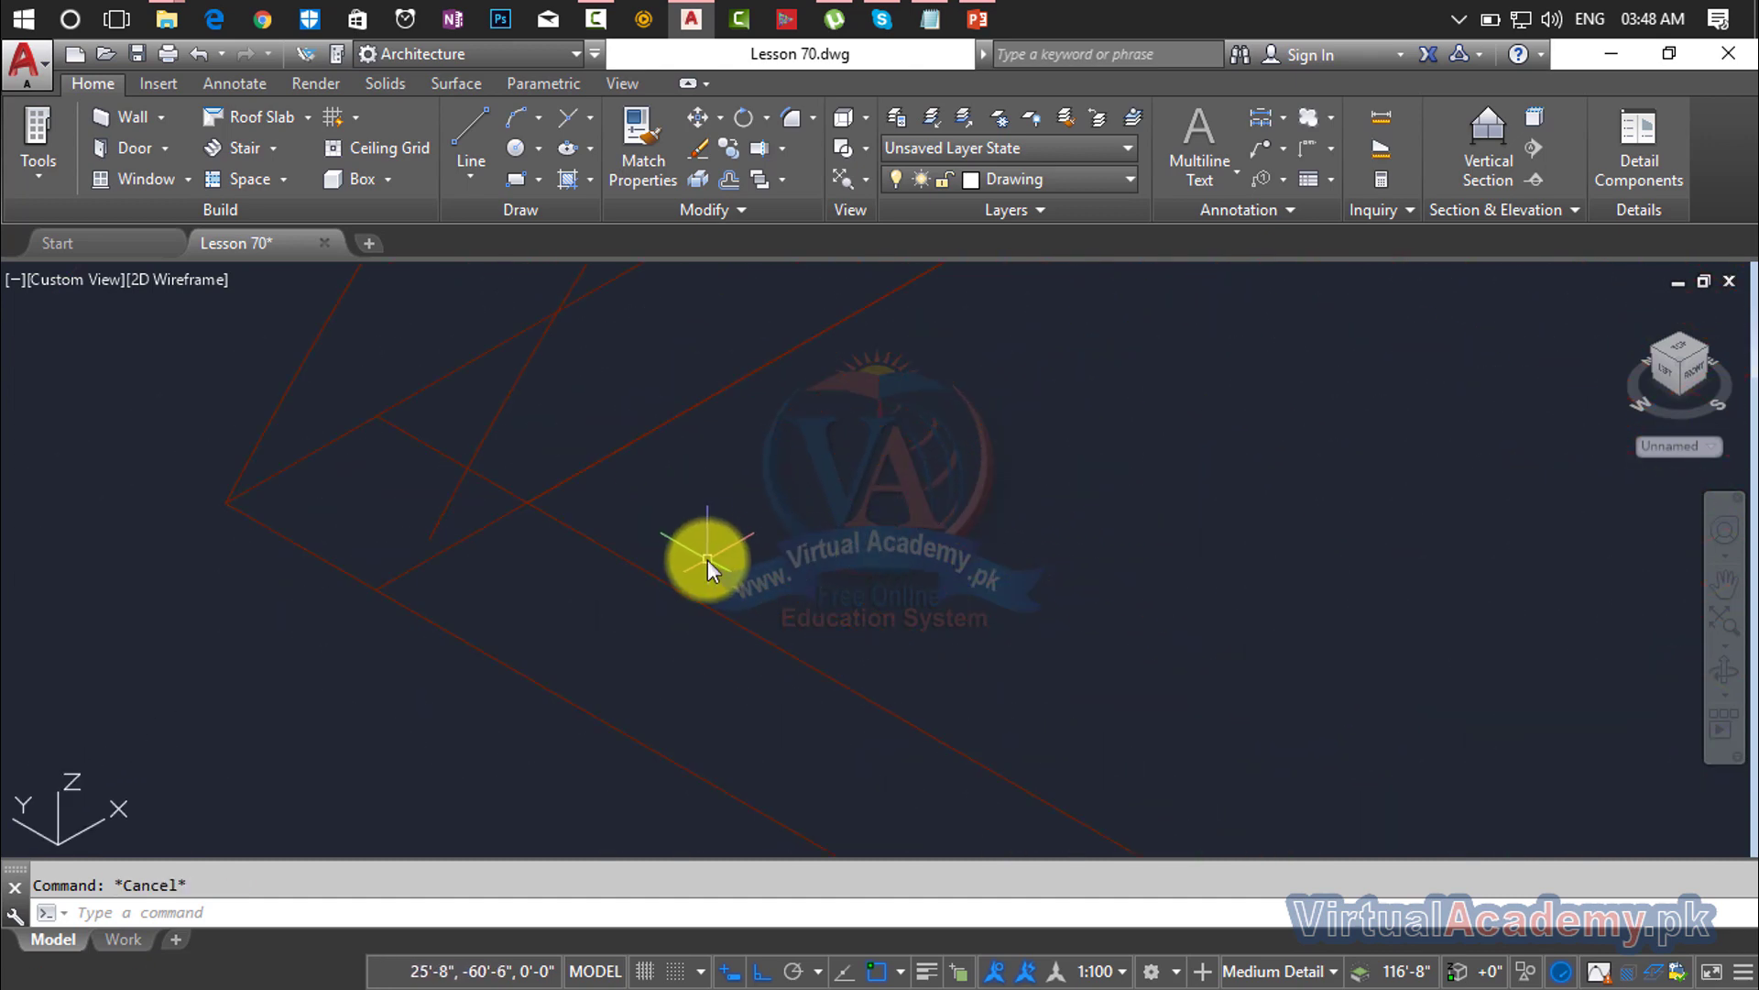
Step: Copy both arch curves from the inner curve's near end to the arch-side end of the first pane's divider
type("tr")
scroll(788, 530, "down", 5)
middle_click_drag(795, 542, 797, 631)
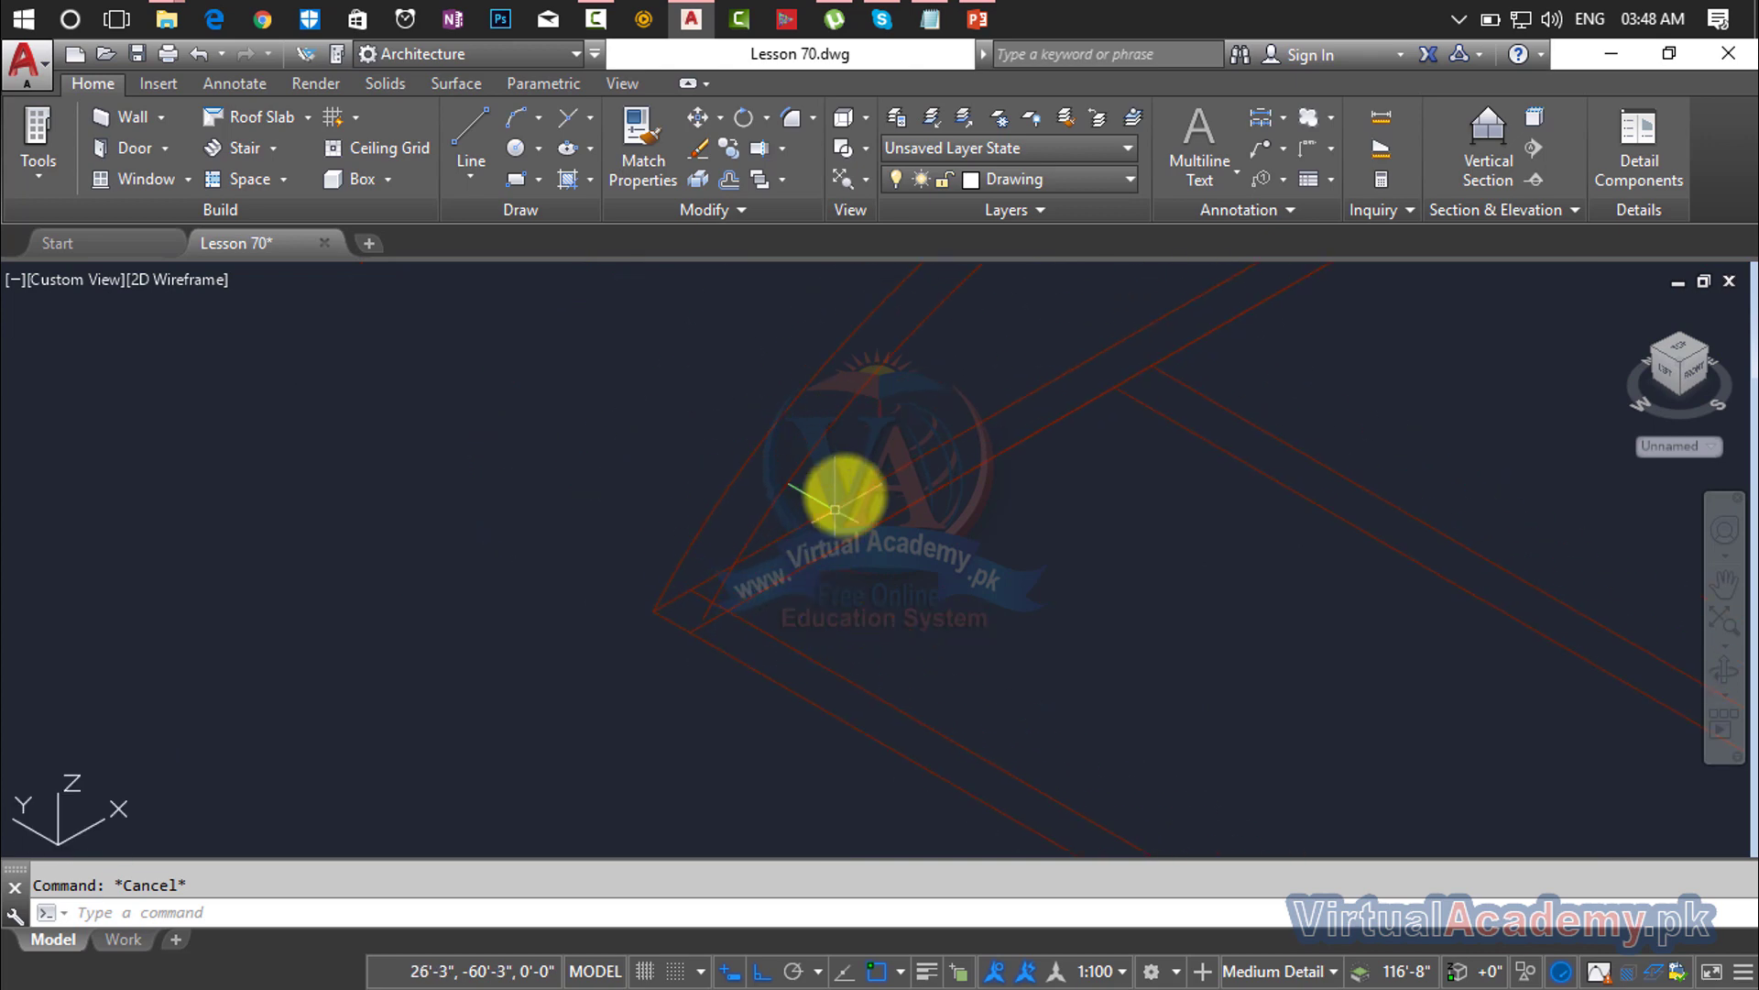
type("ct ")
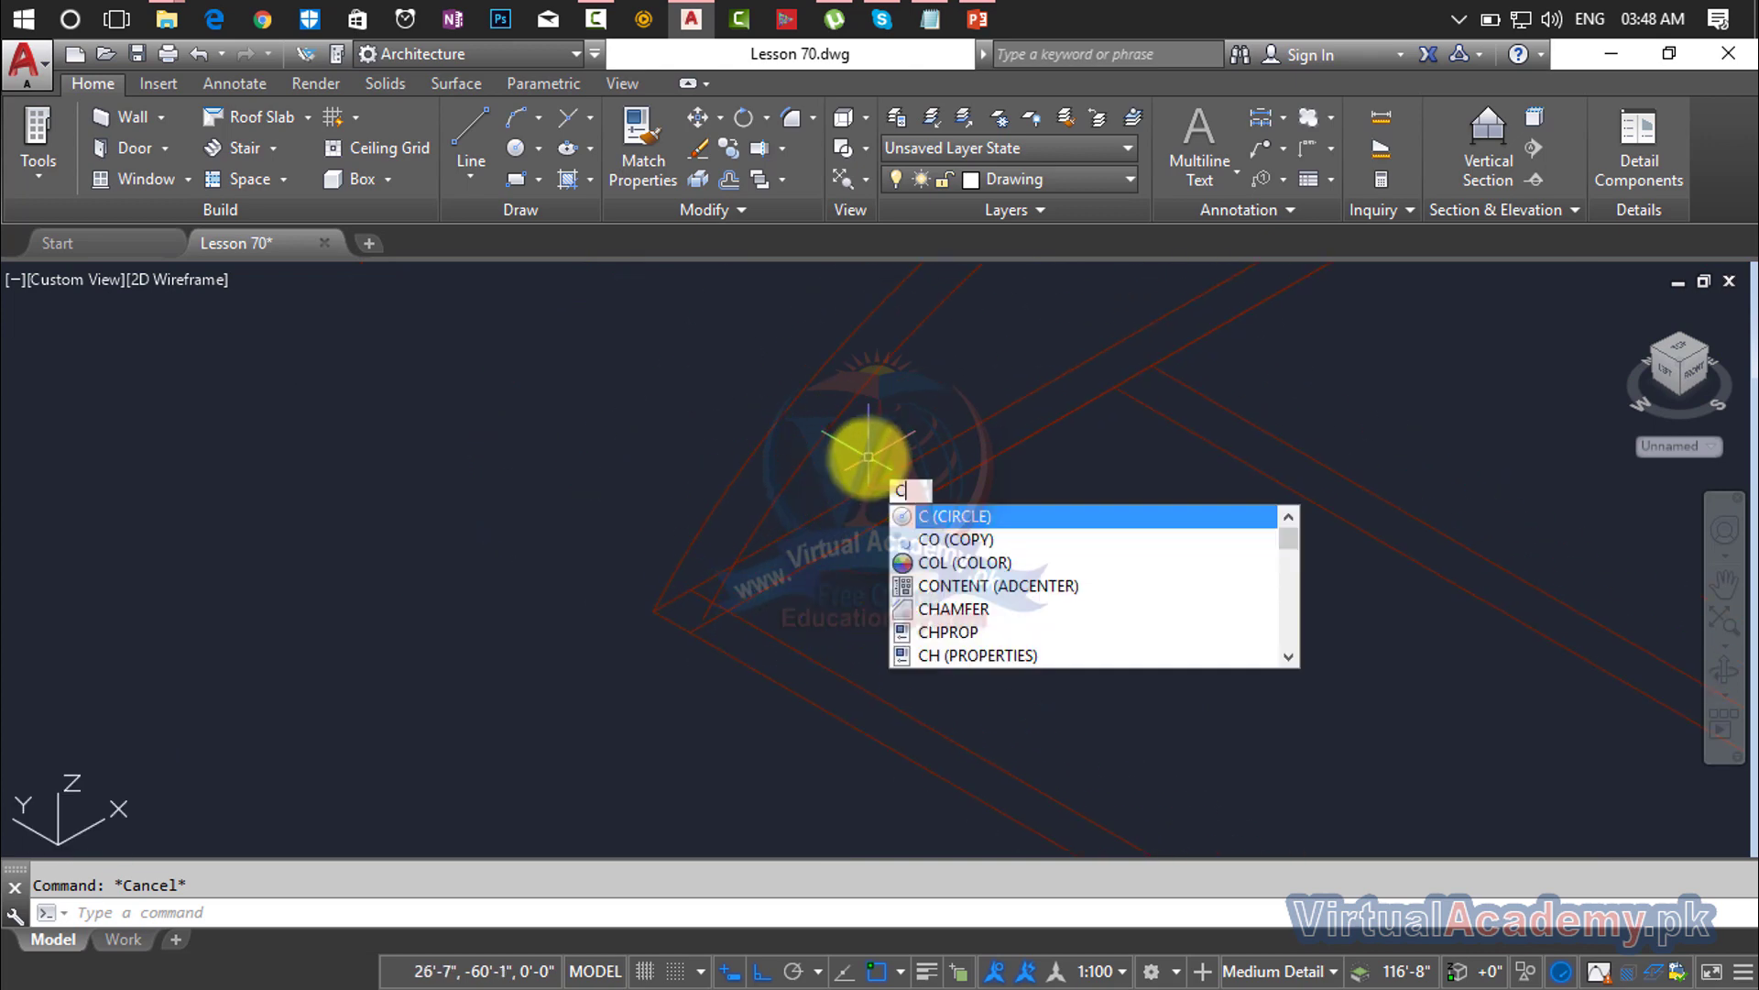
type("o")
key("Return")
left_click(864, 420)
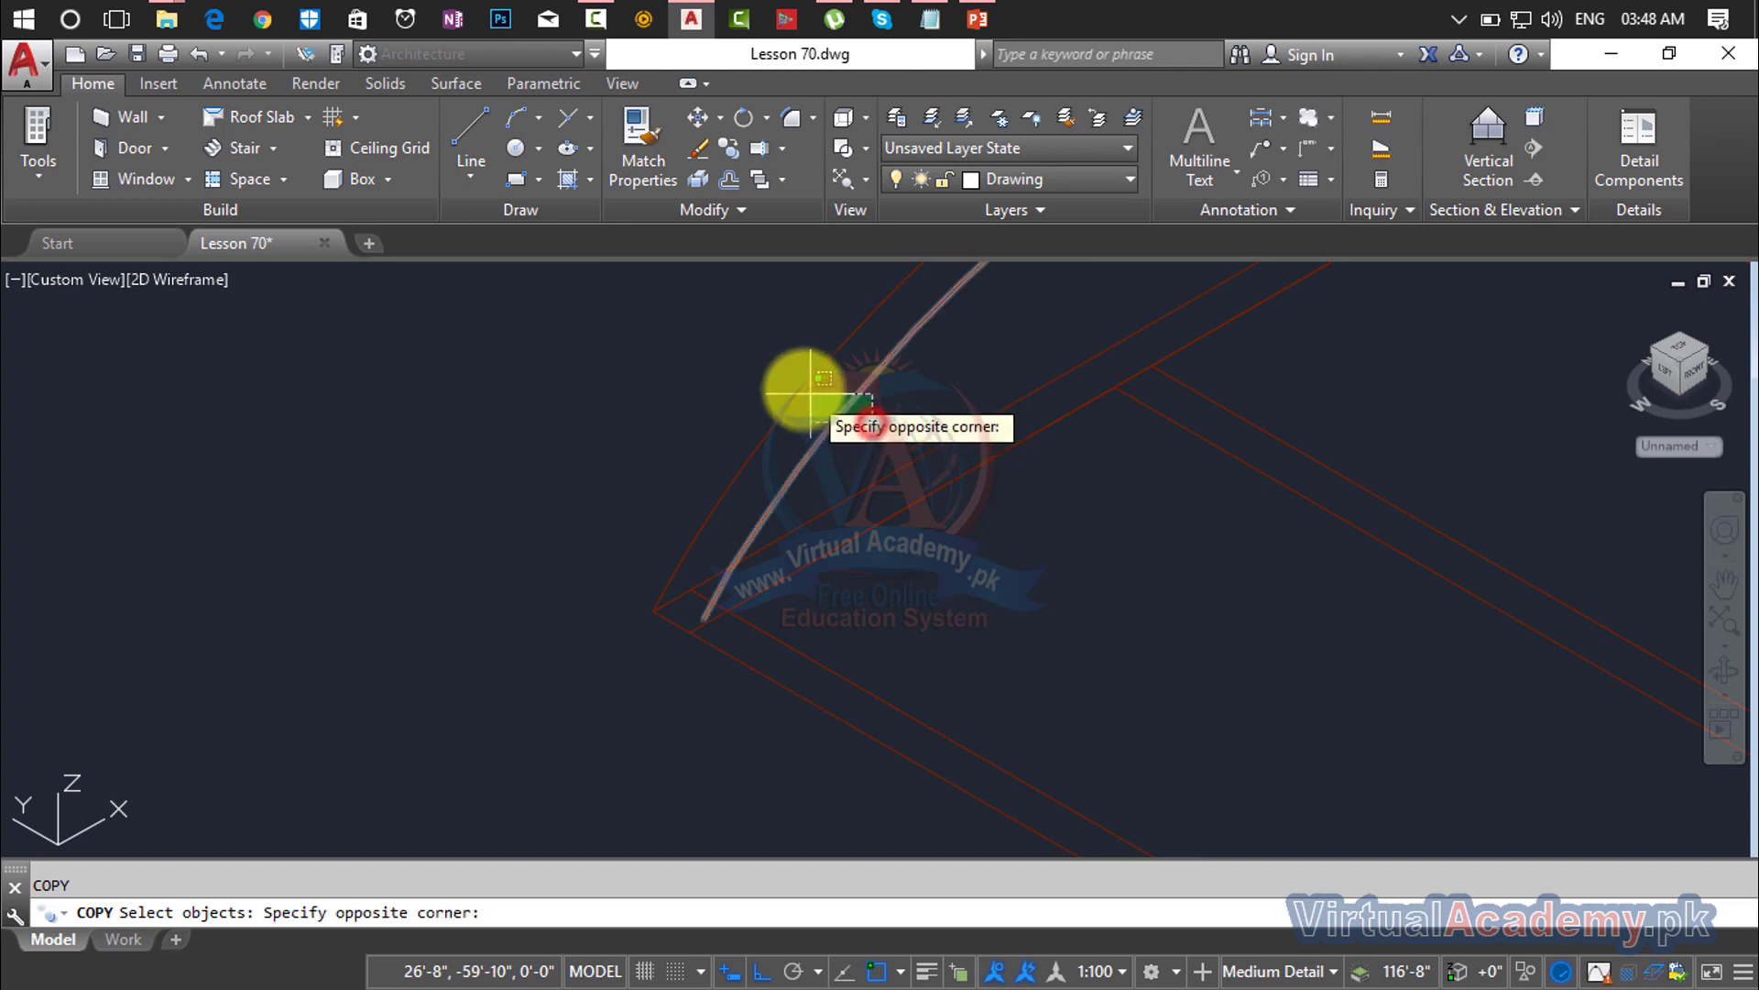
left_click(799, 384)
key("Return")
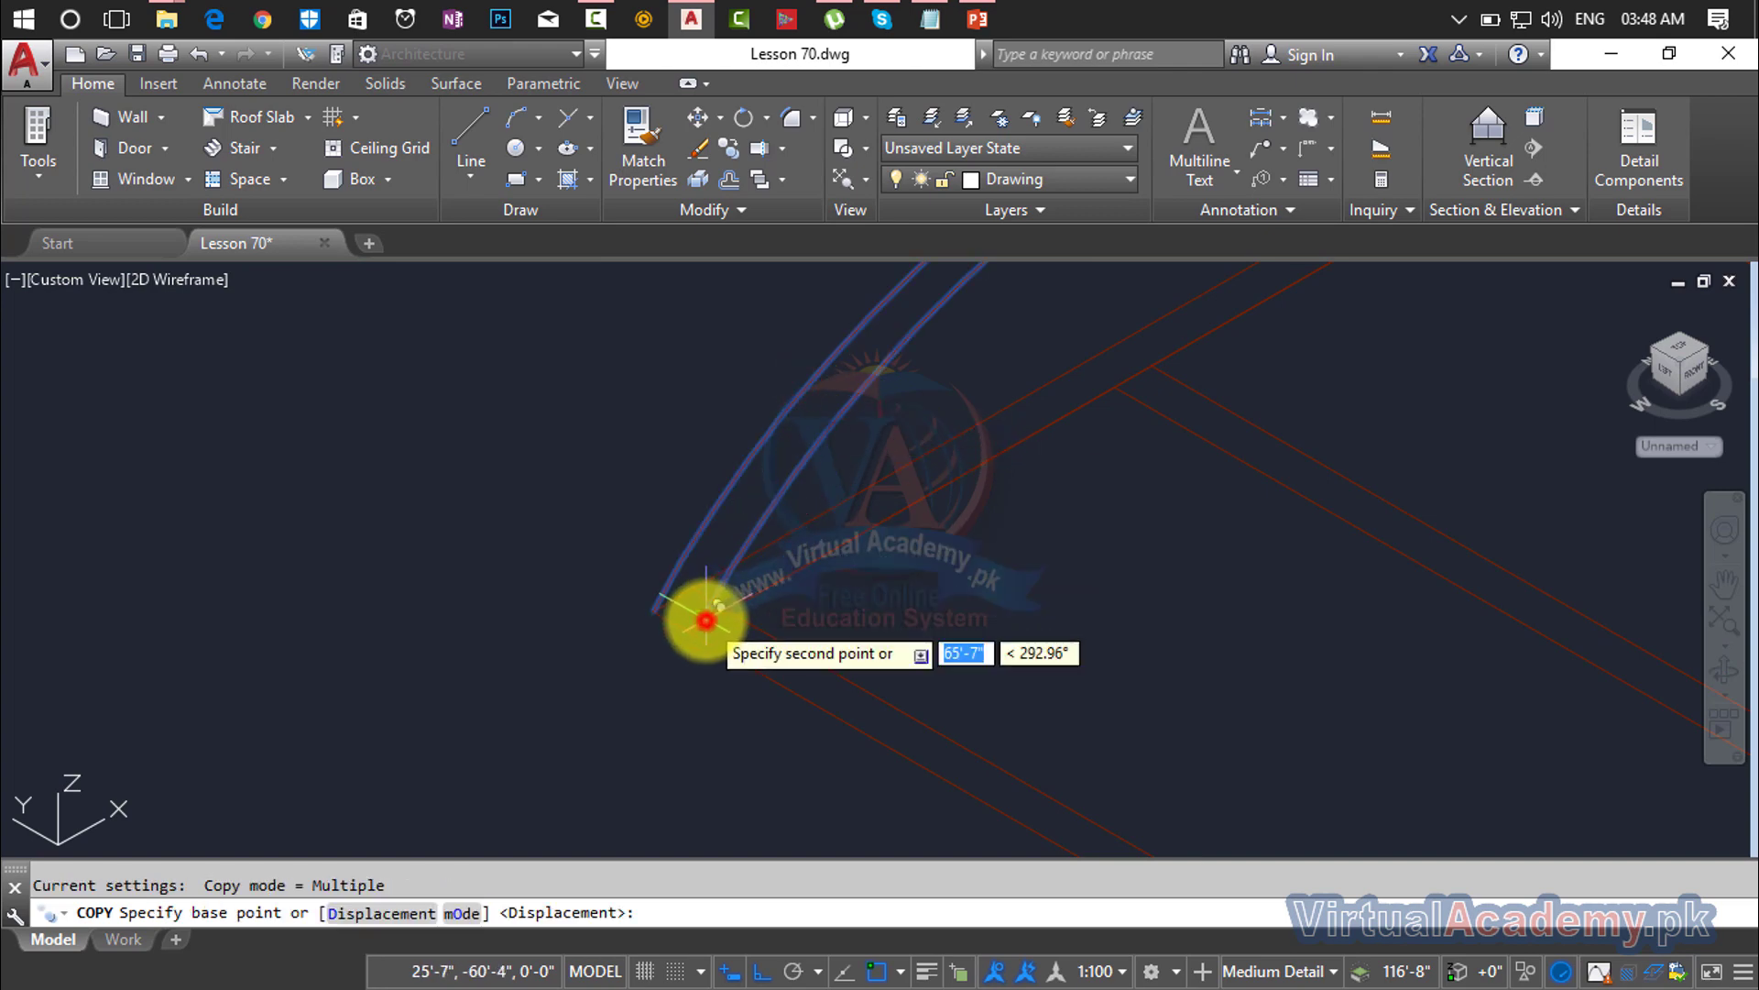
scroll(1008, 490, "up", 2)
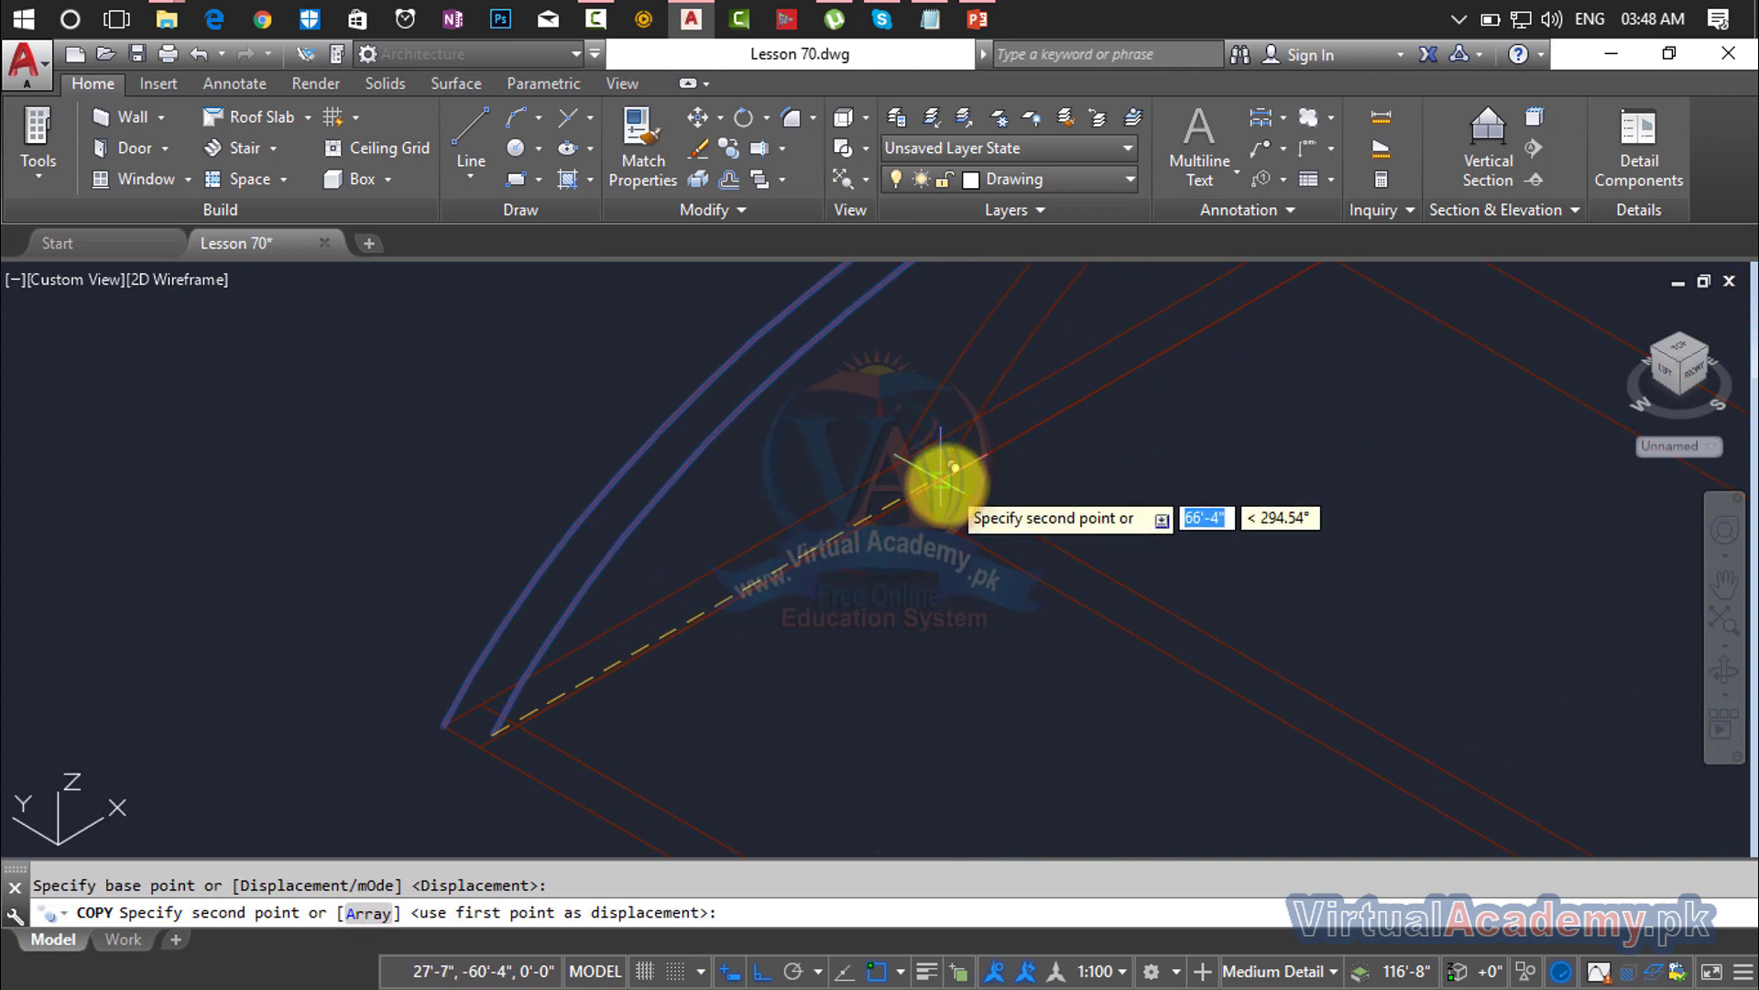
left_click(948, 476)
key("Escape")
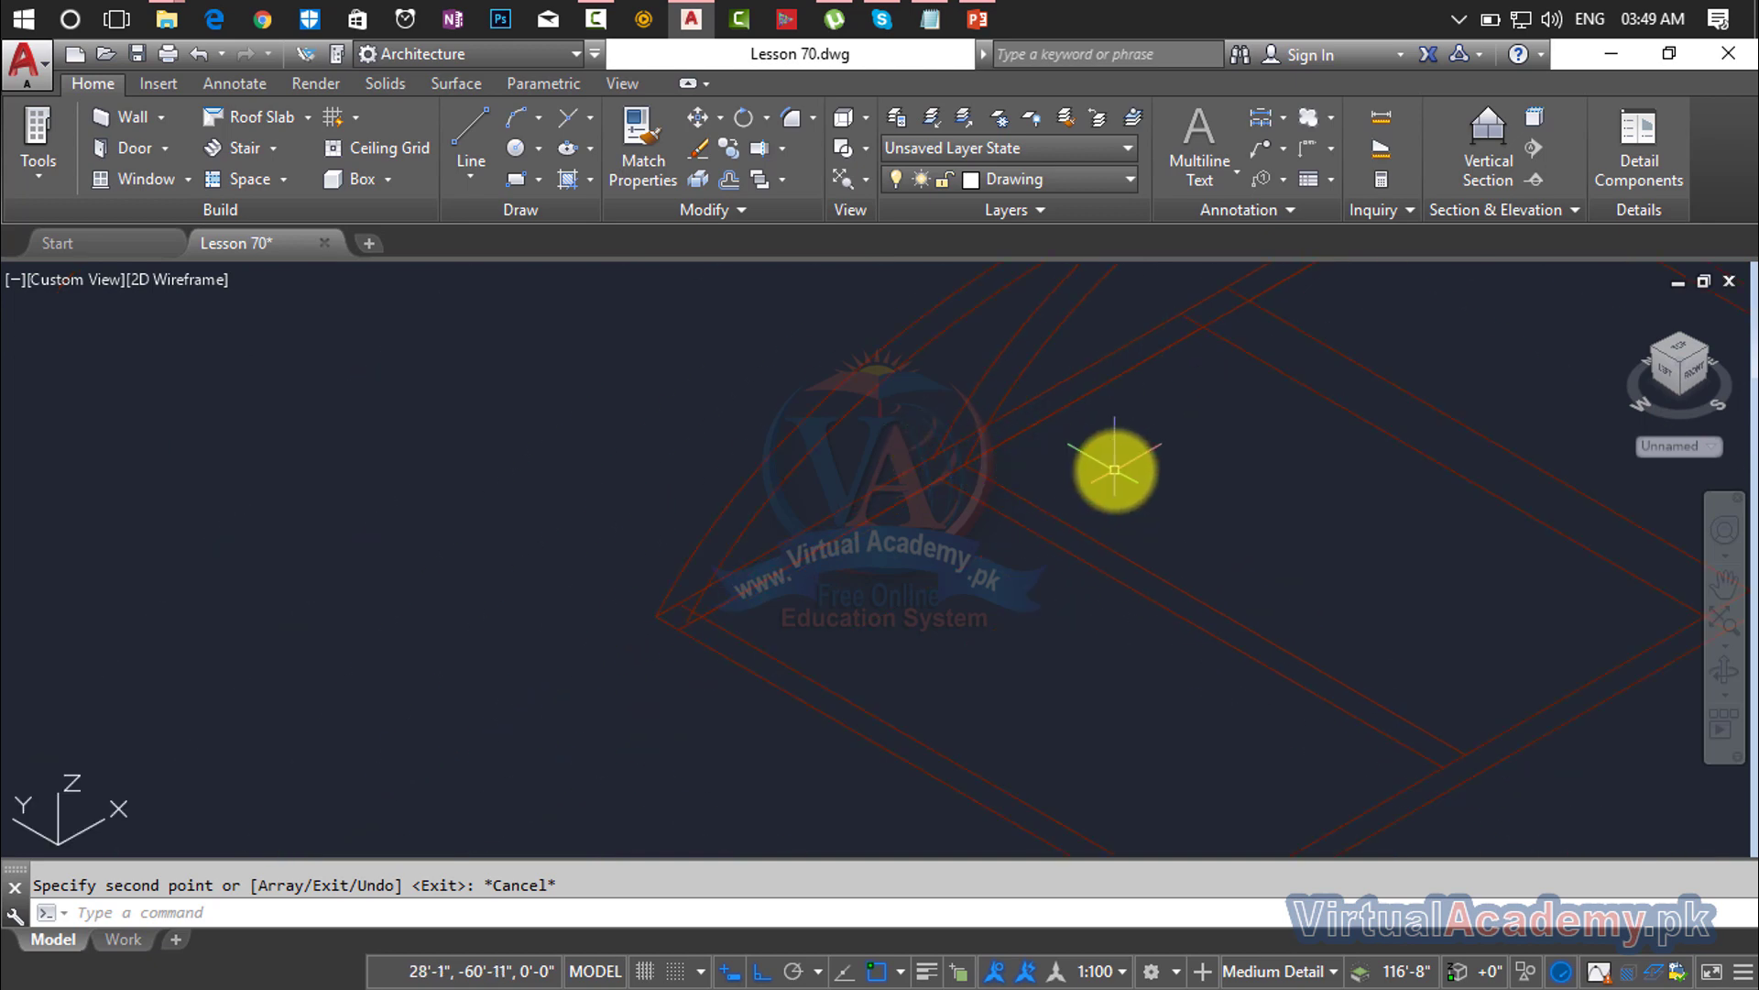
middle_click_drag(1116, 471, 805, 629)
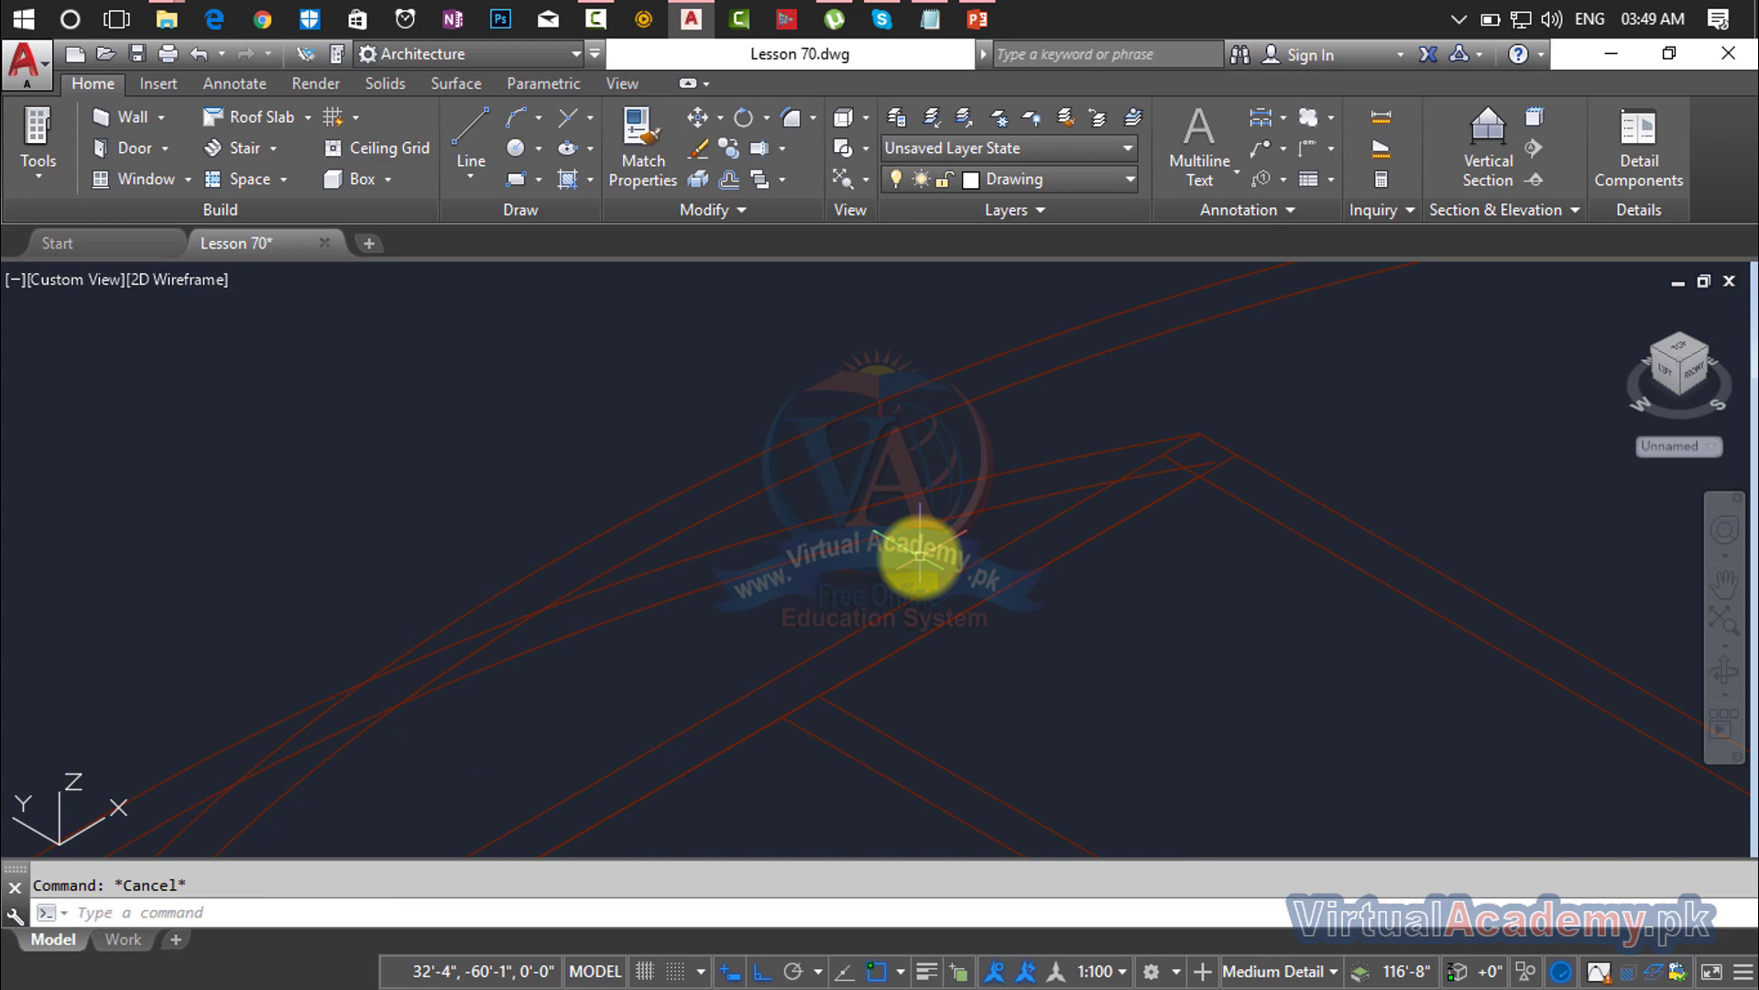
type("o")
key("Return")
left_click(937, 528)
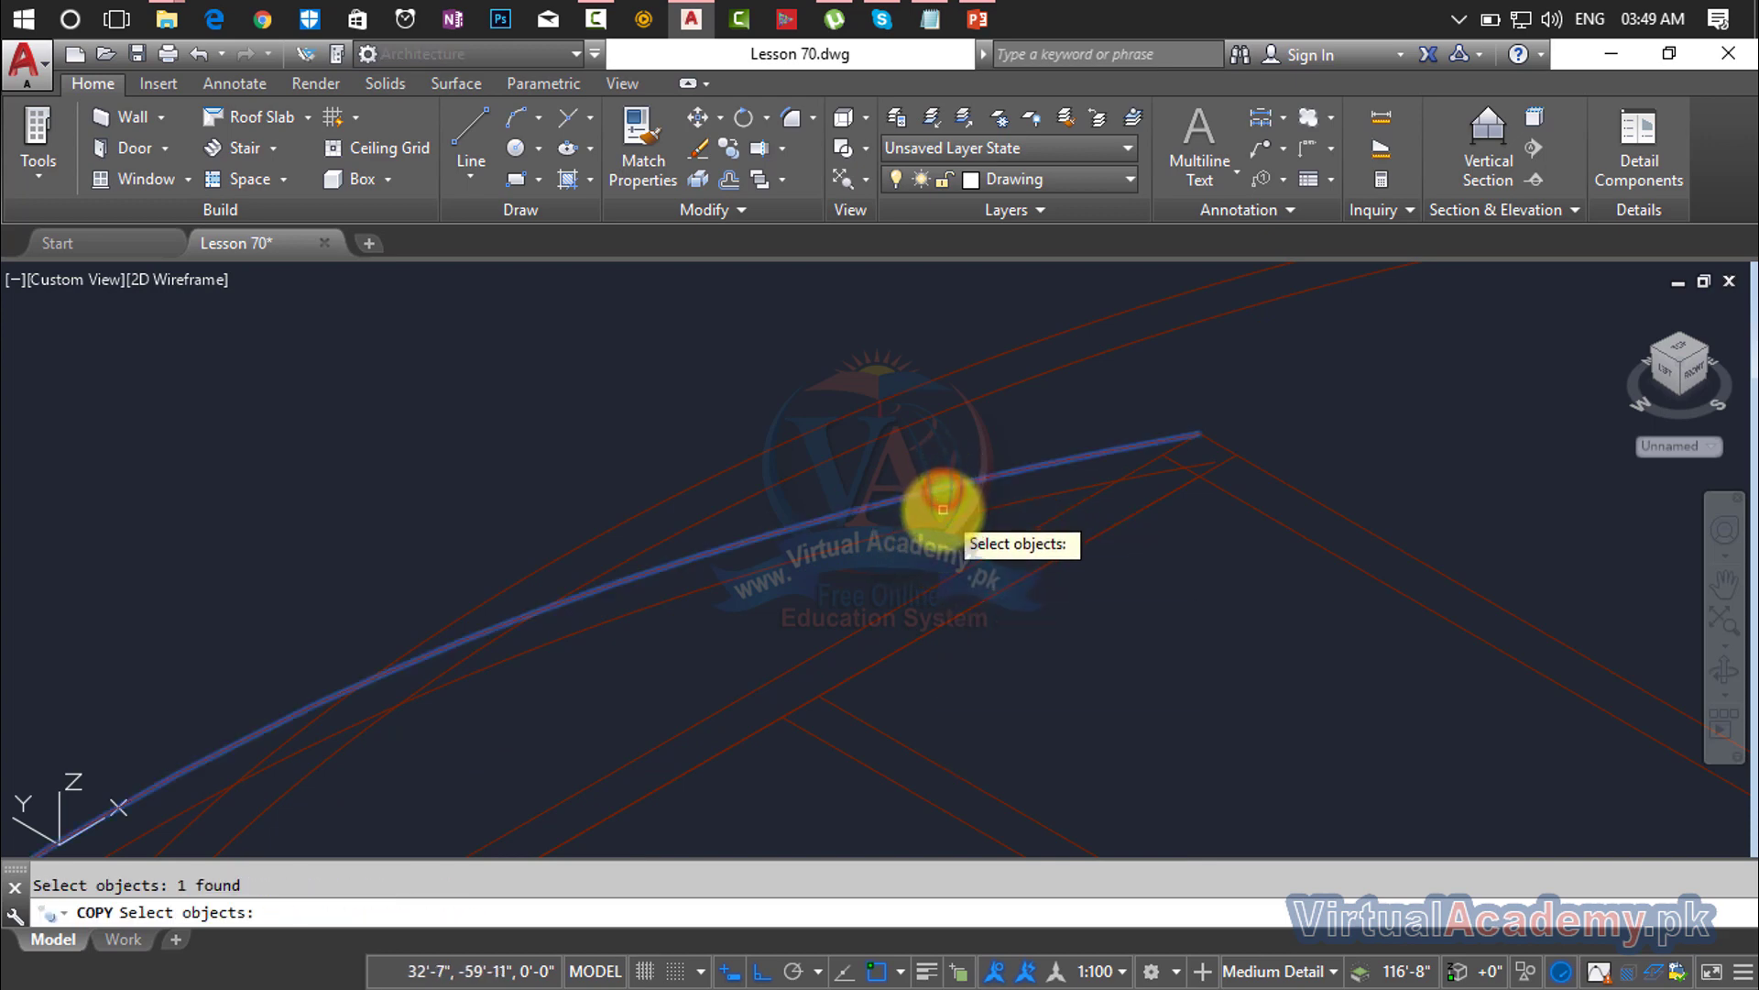
left_click(935, 515)
key("Return")
scroll(1216, 468, "up", 2)
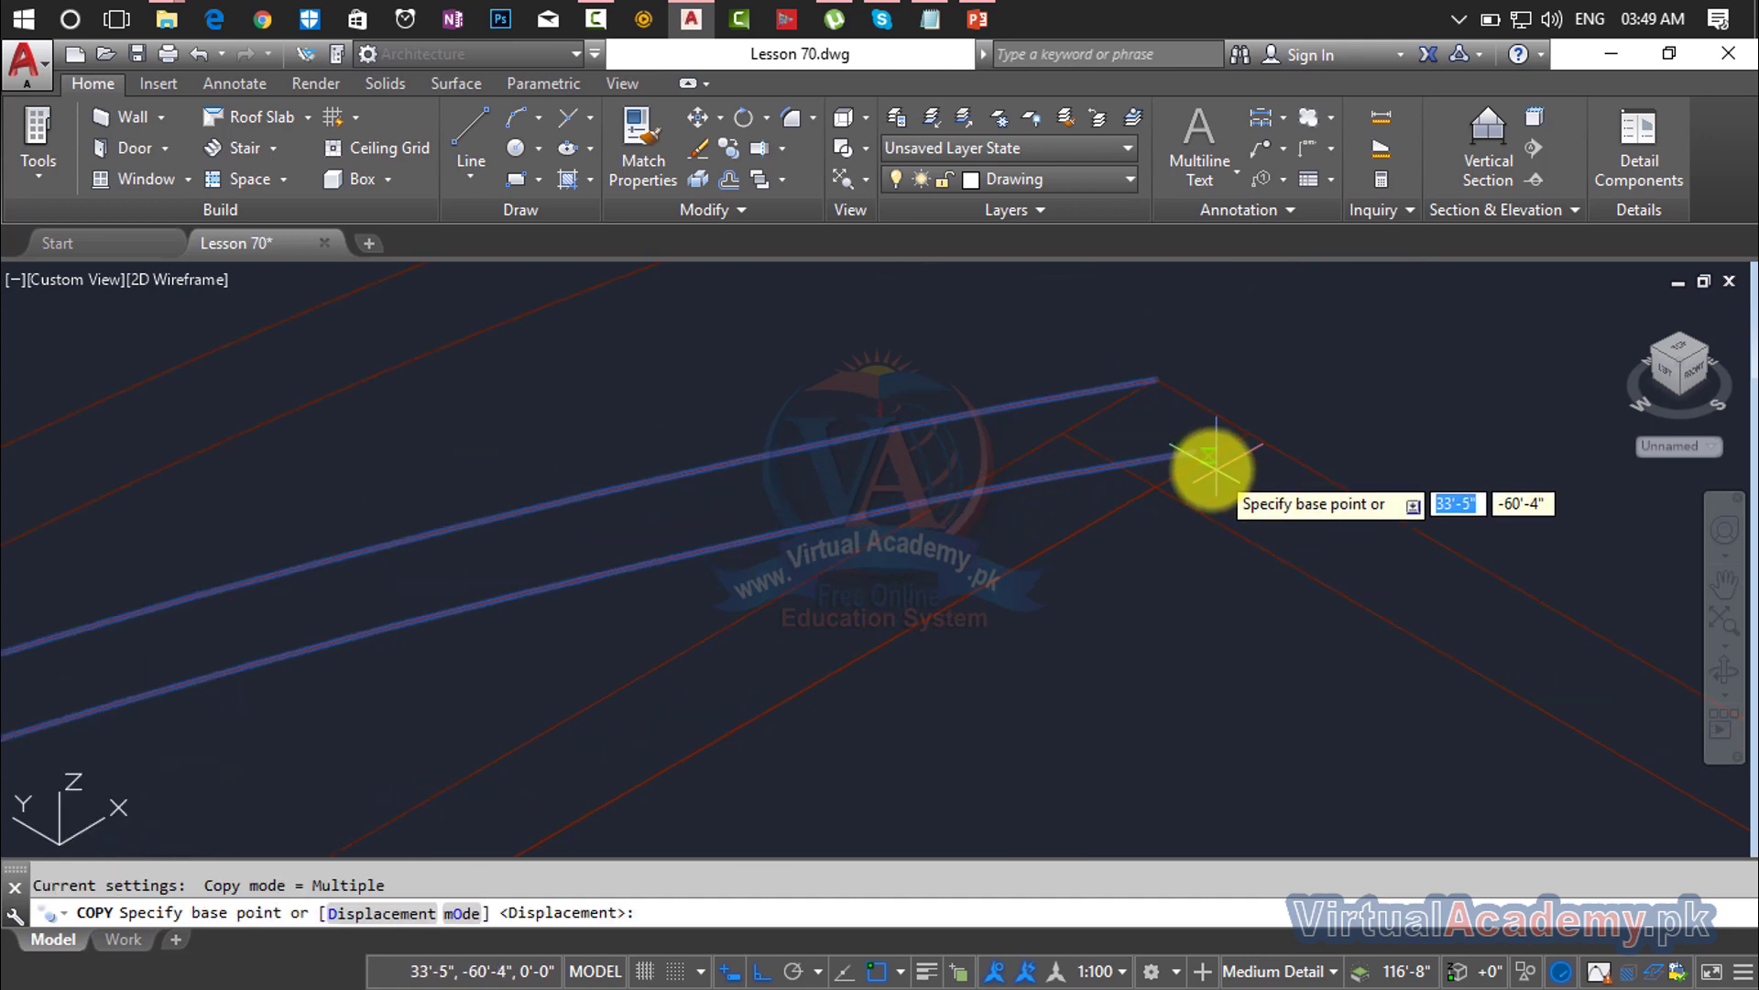
left_click(1200, 456)
middle_click_drag(1033, 511, 1295, 371)
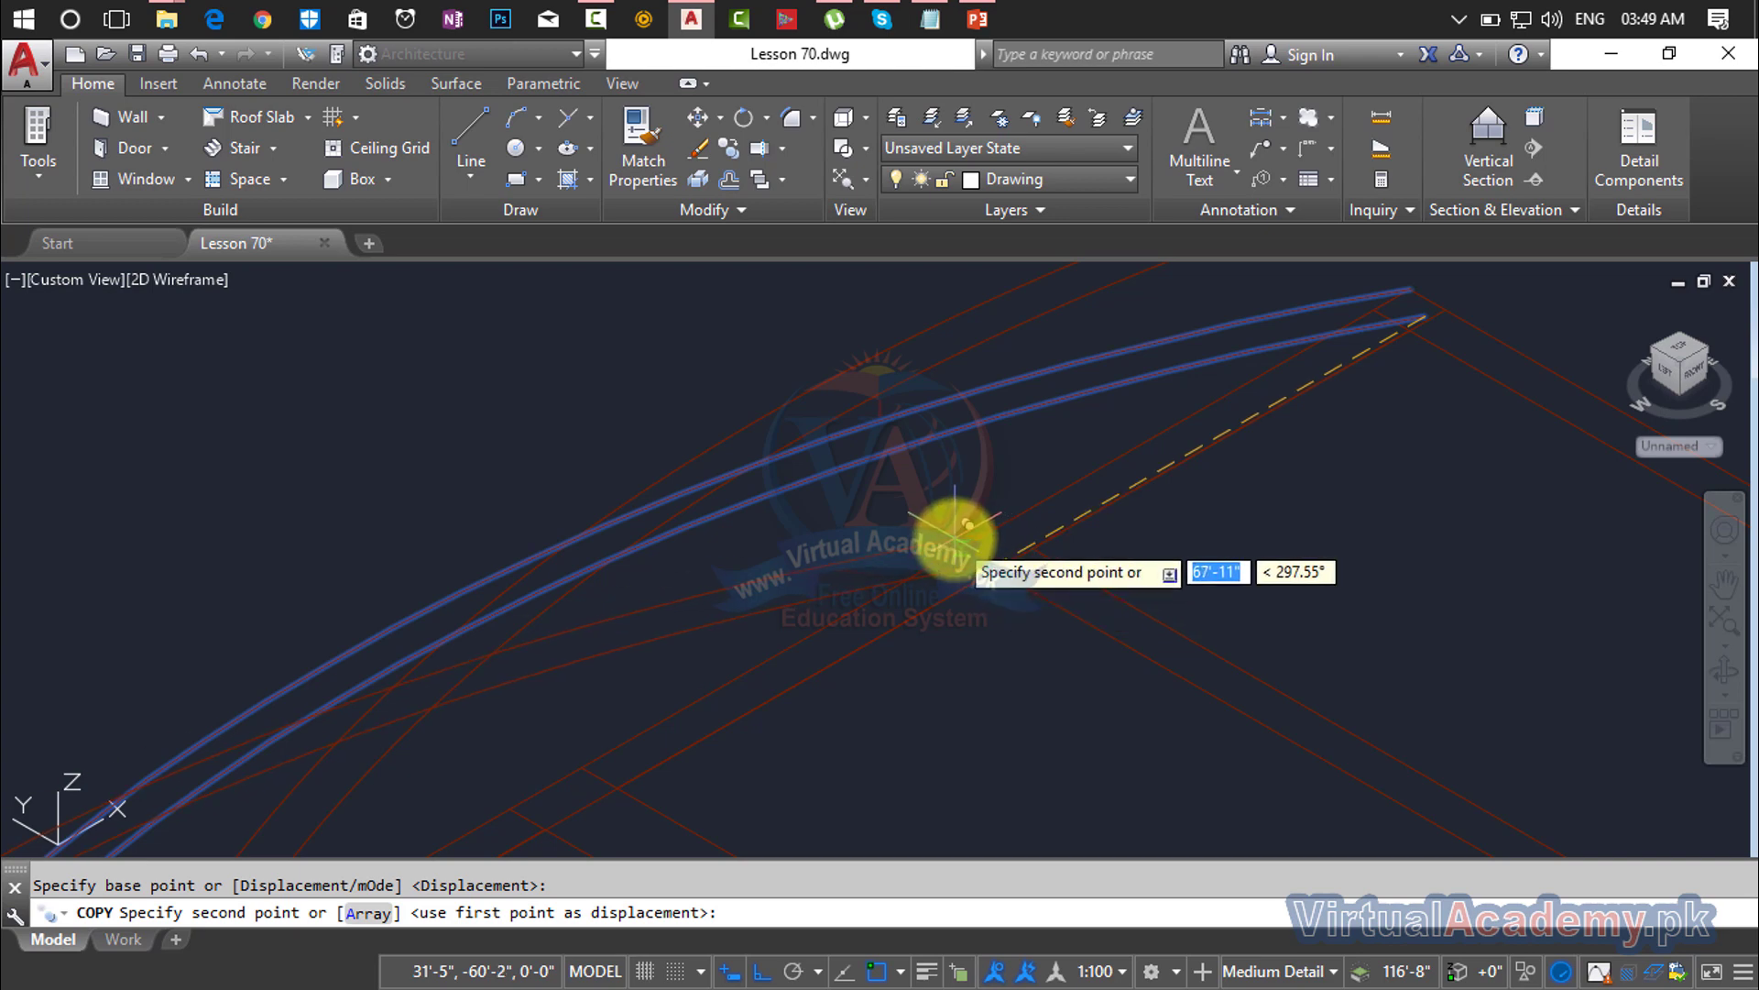
key("Escape")
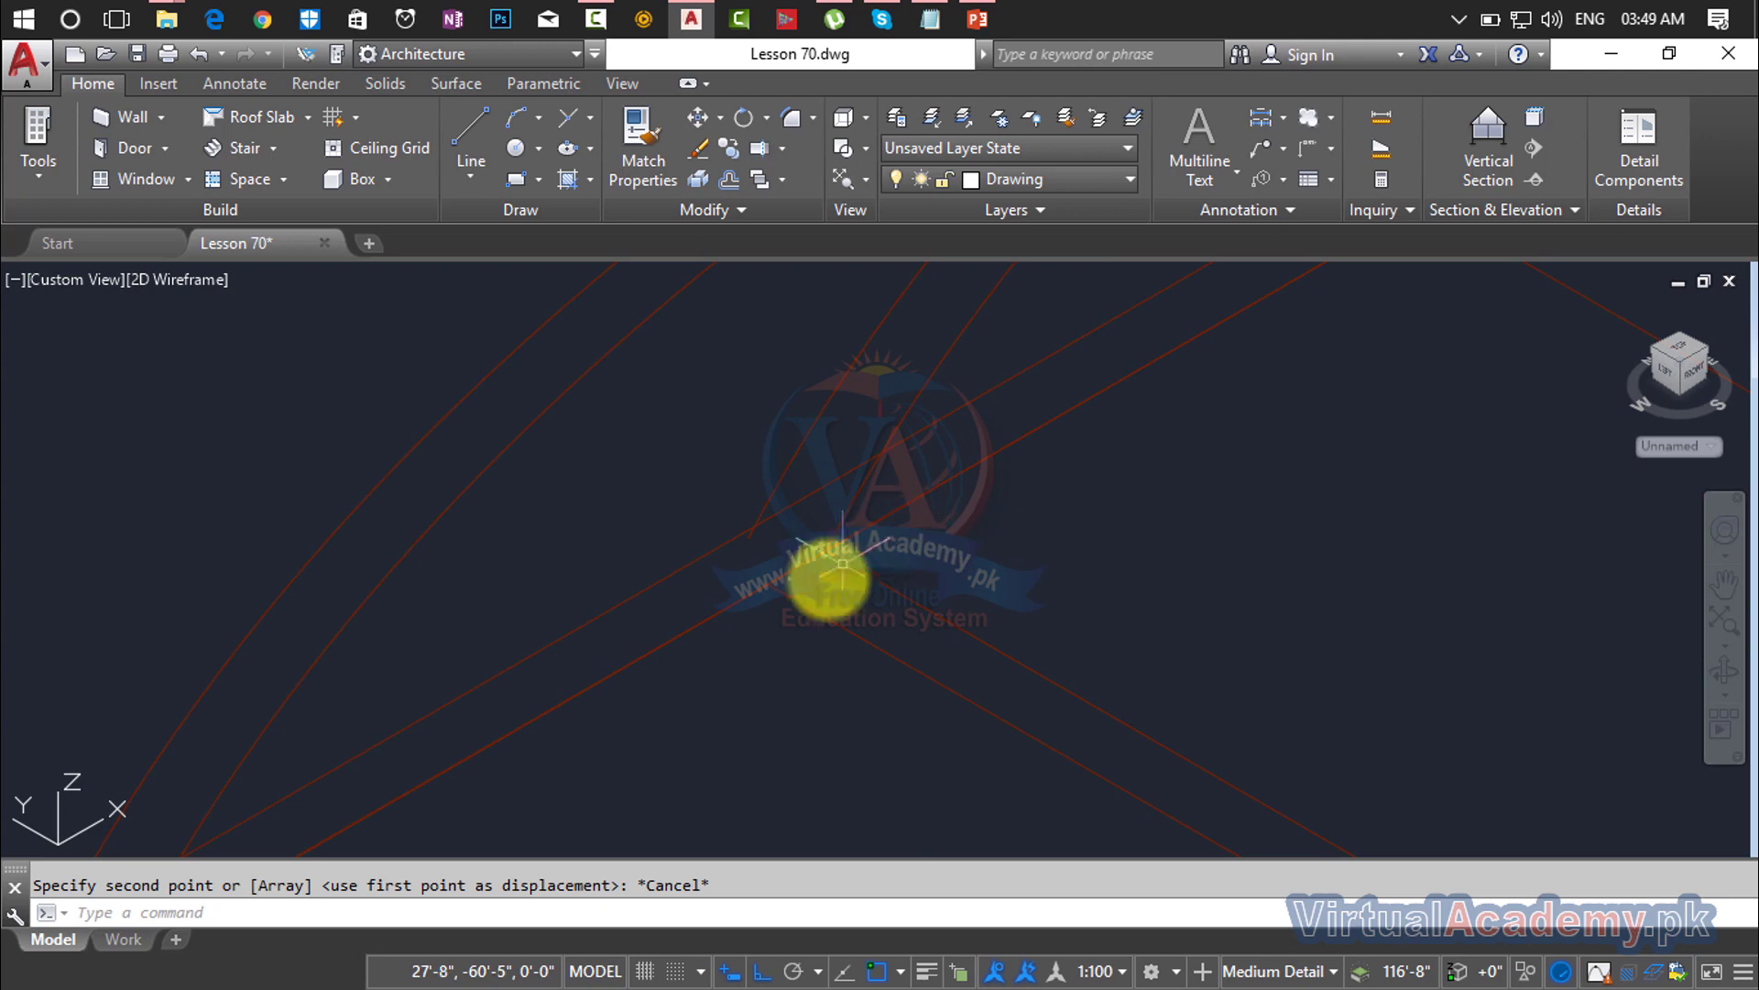
key("Escape")
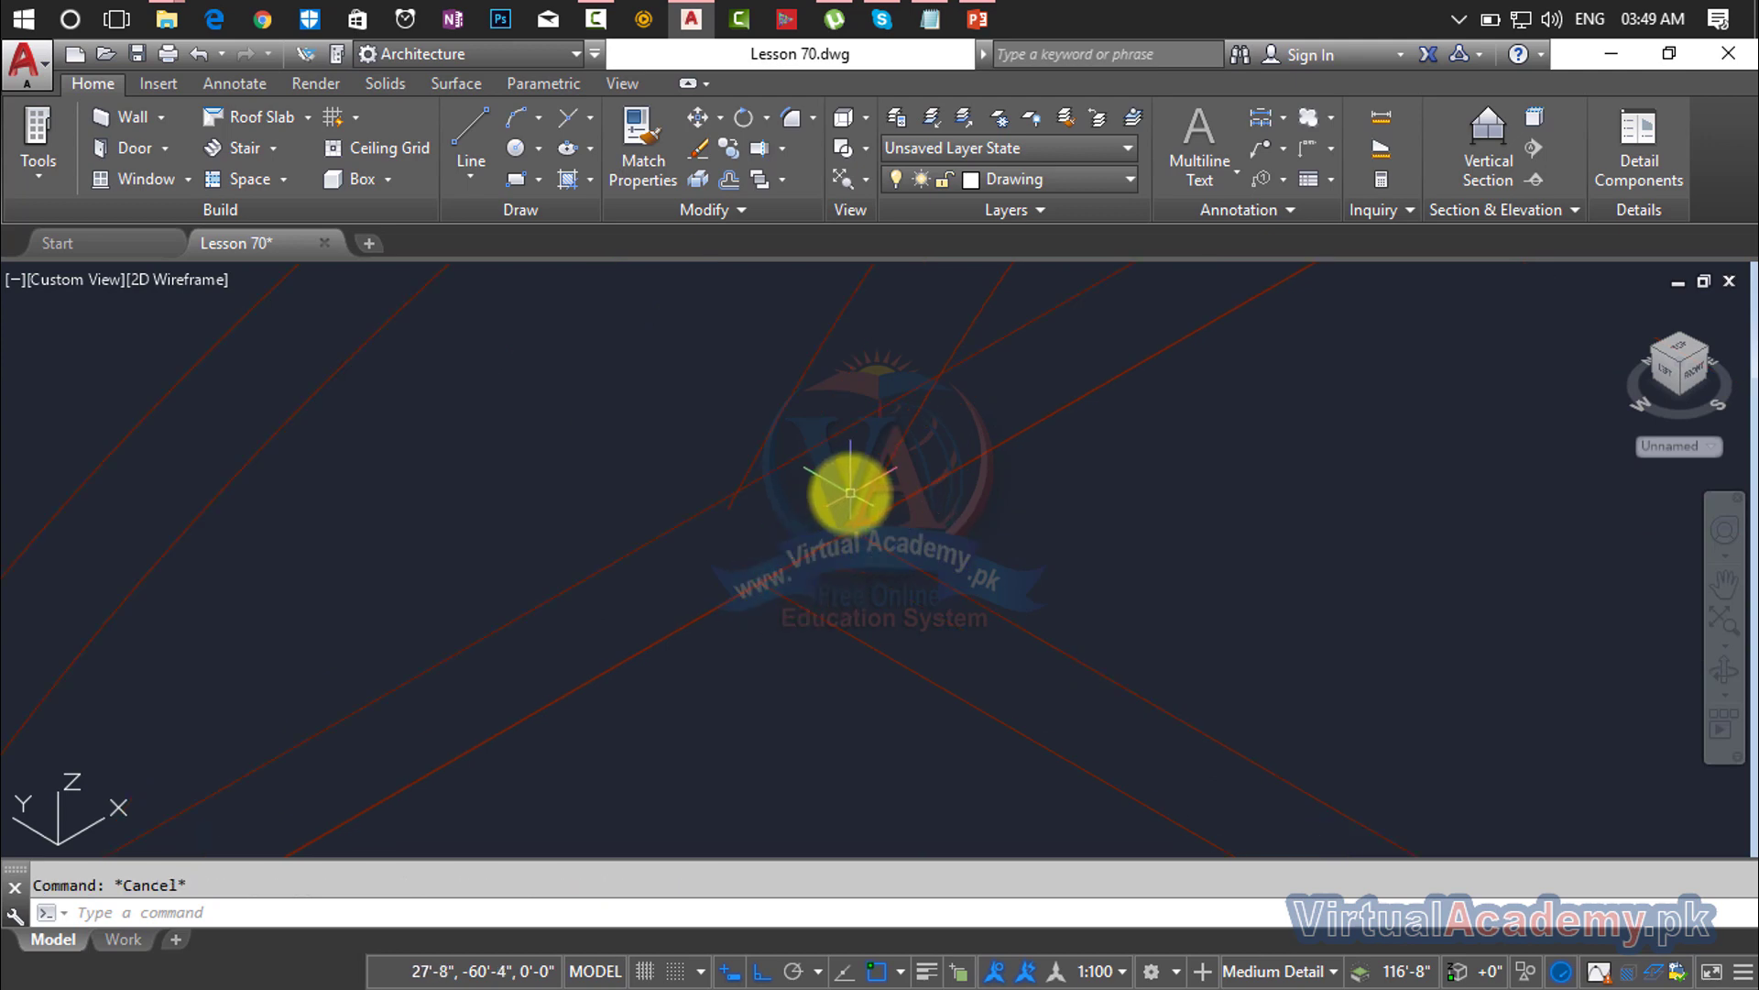
Step: Move the copied curve pair at the first pane's divider so the outer curve's end sits on the border's outer edge
type("m")
key("Return")
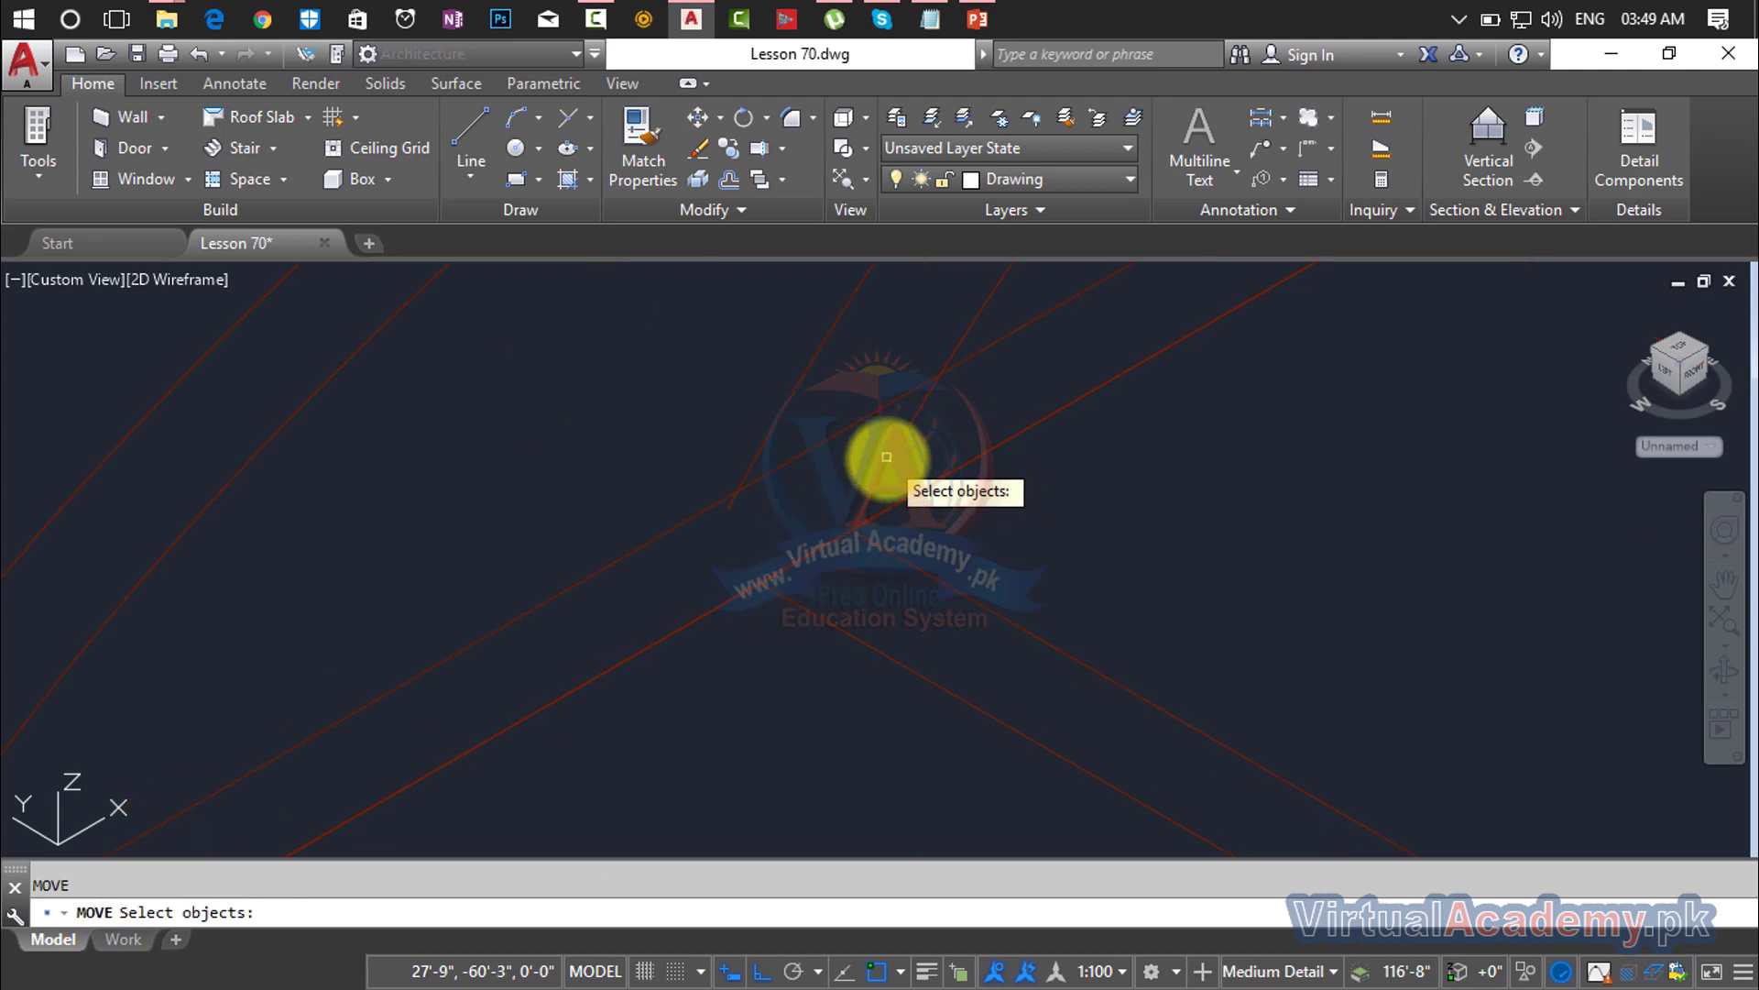
left_click(889, 461)
left_click(793, 399)
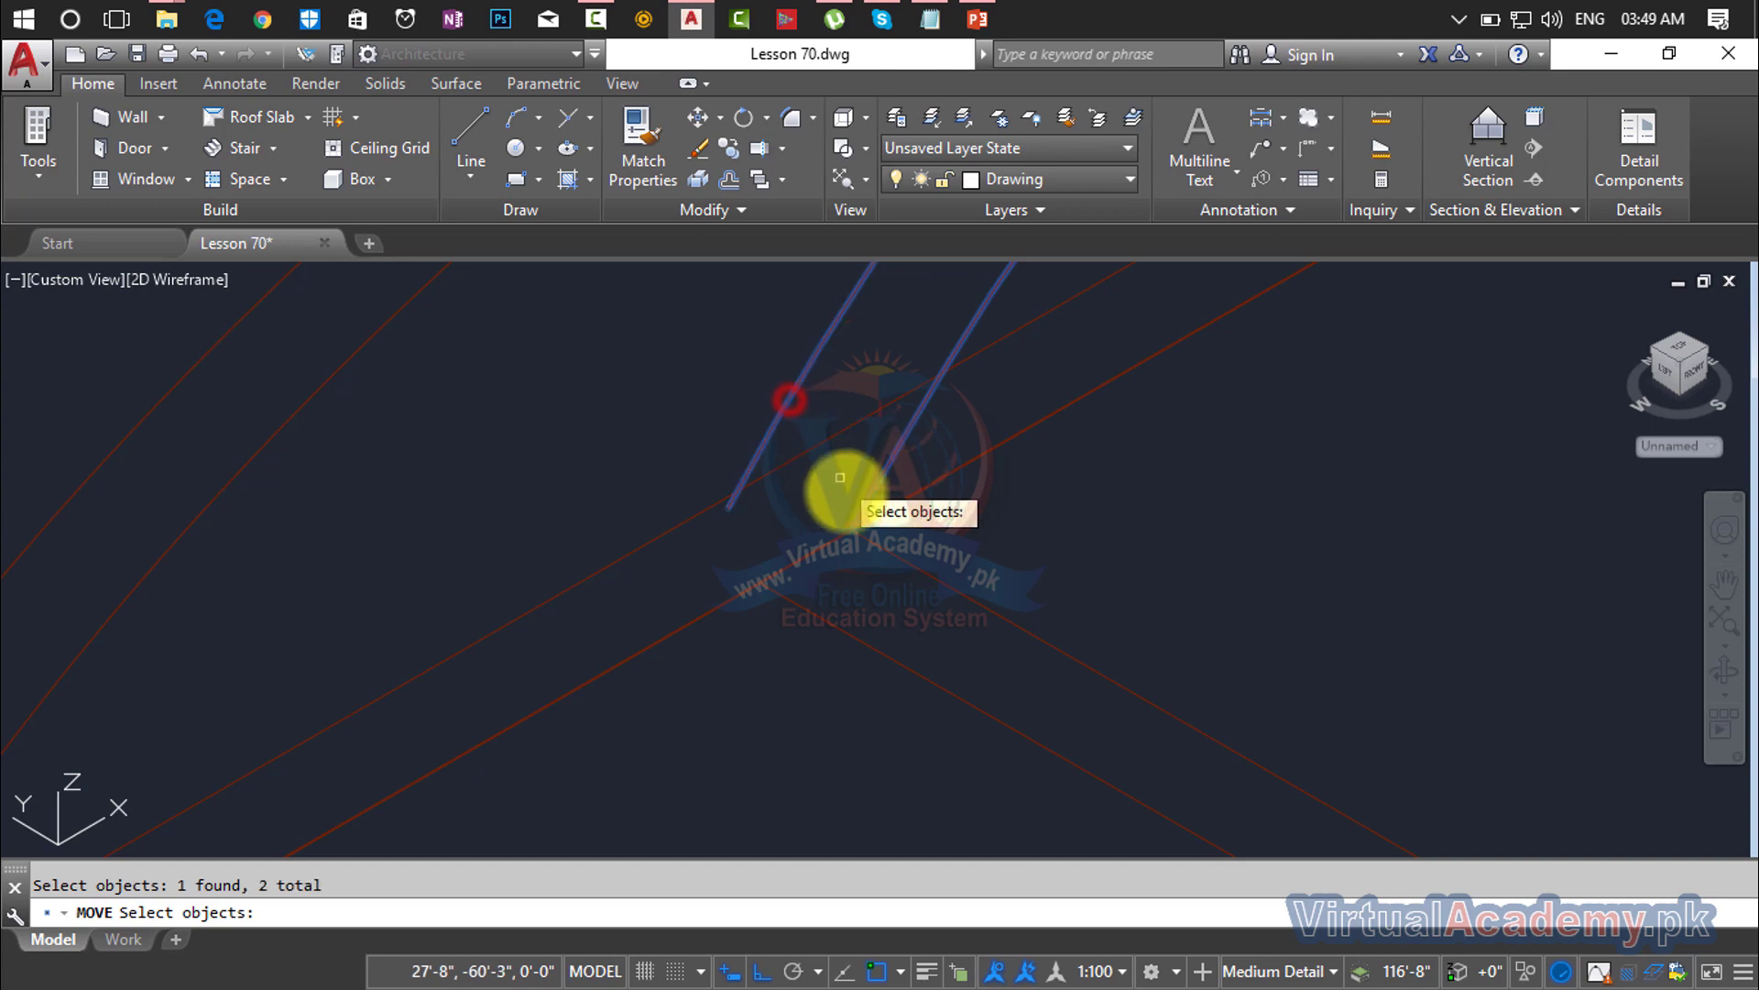
key("Return")
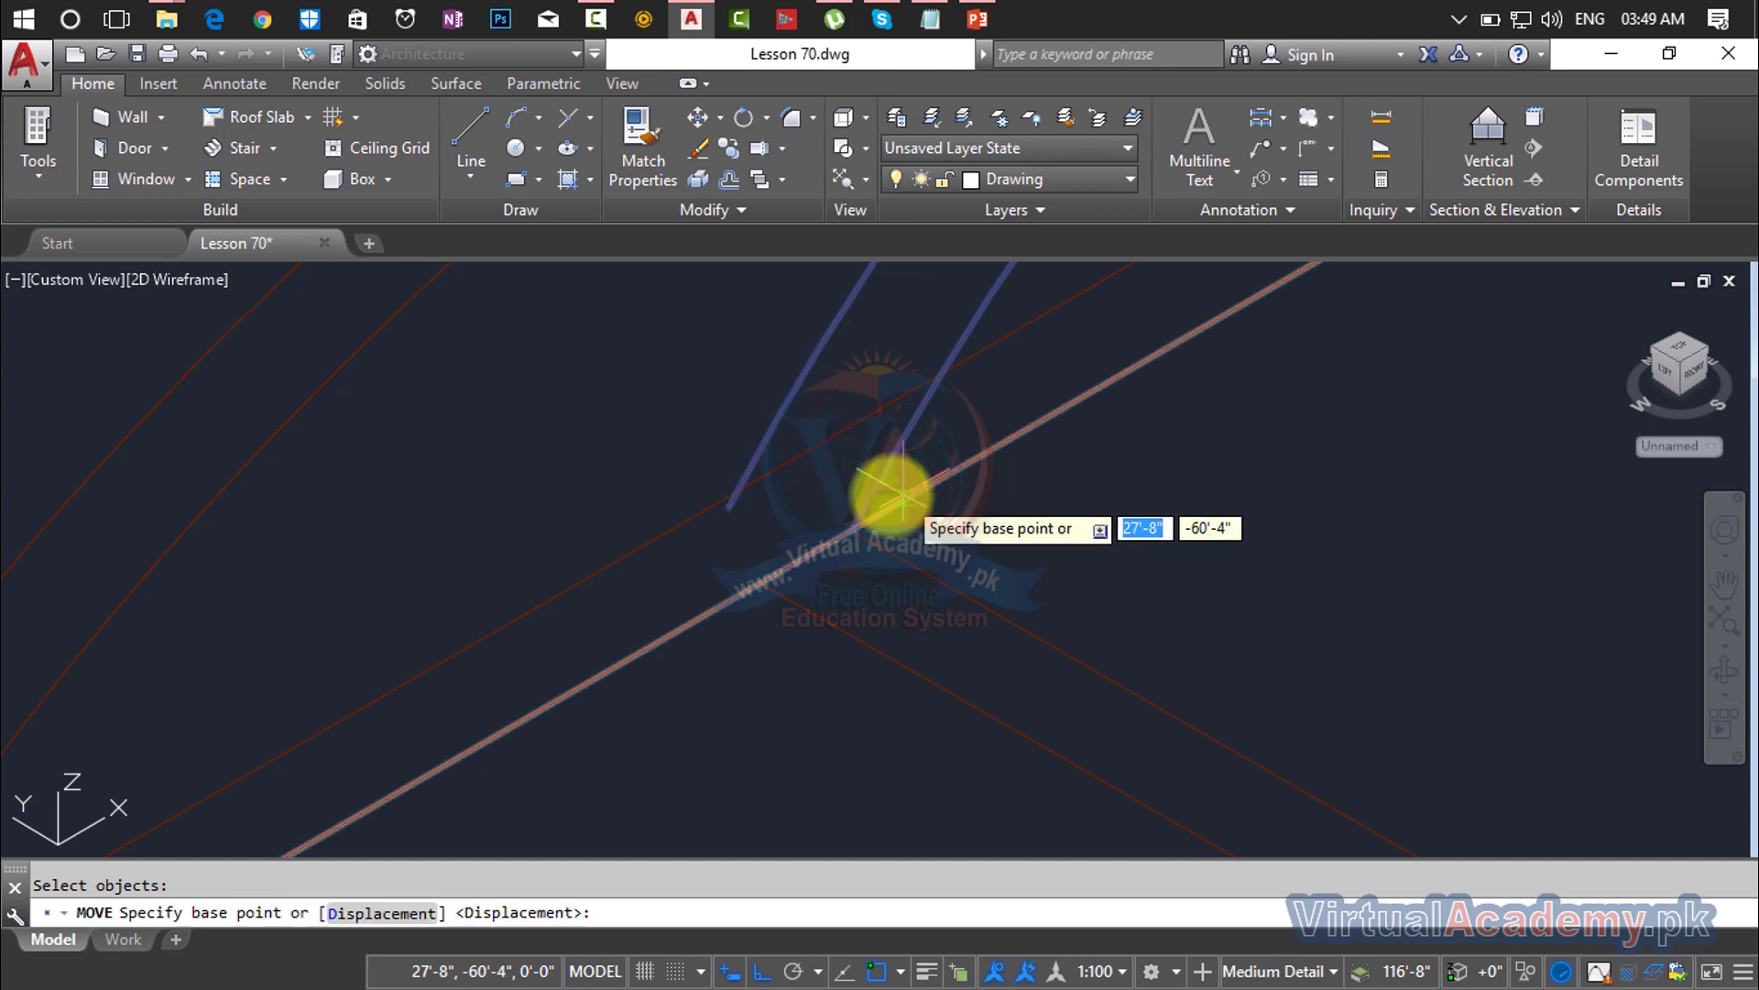
left_click(727, 510)
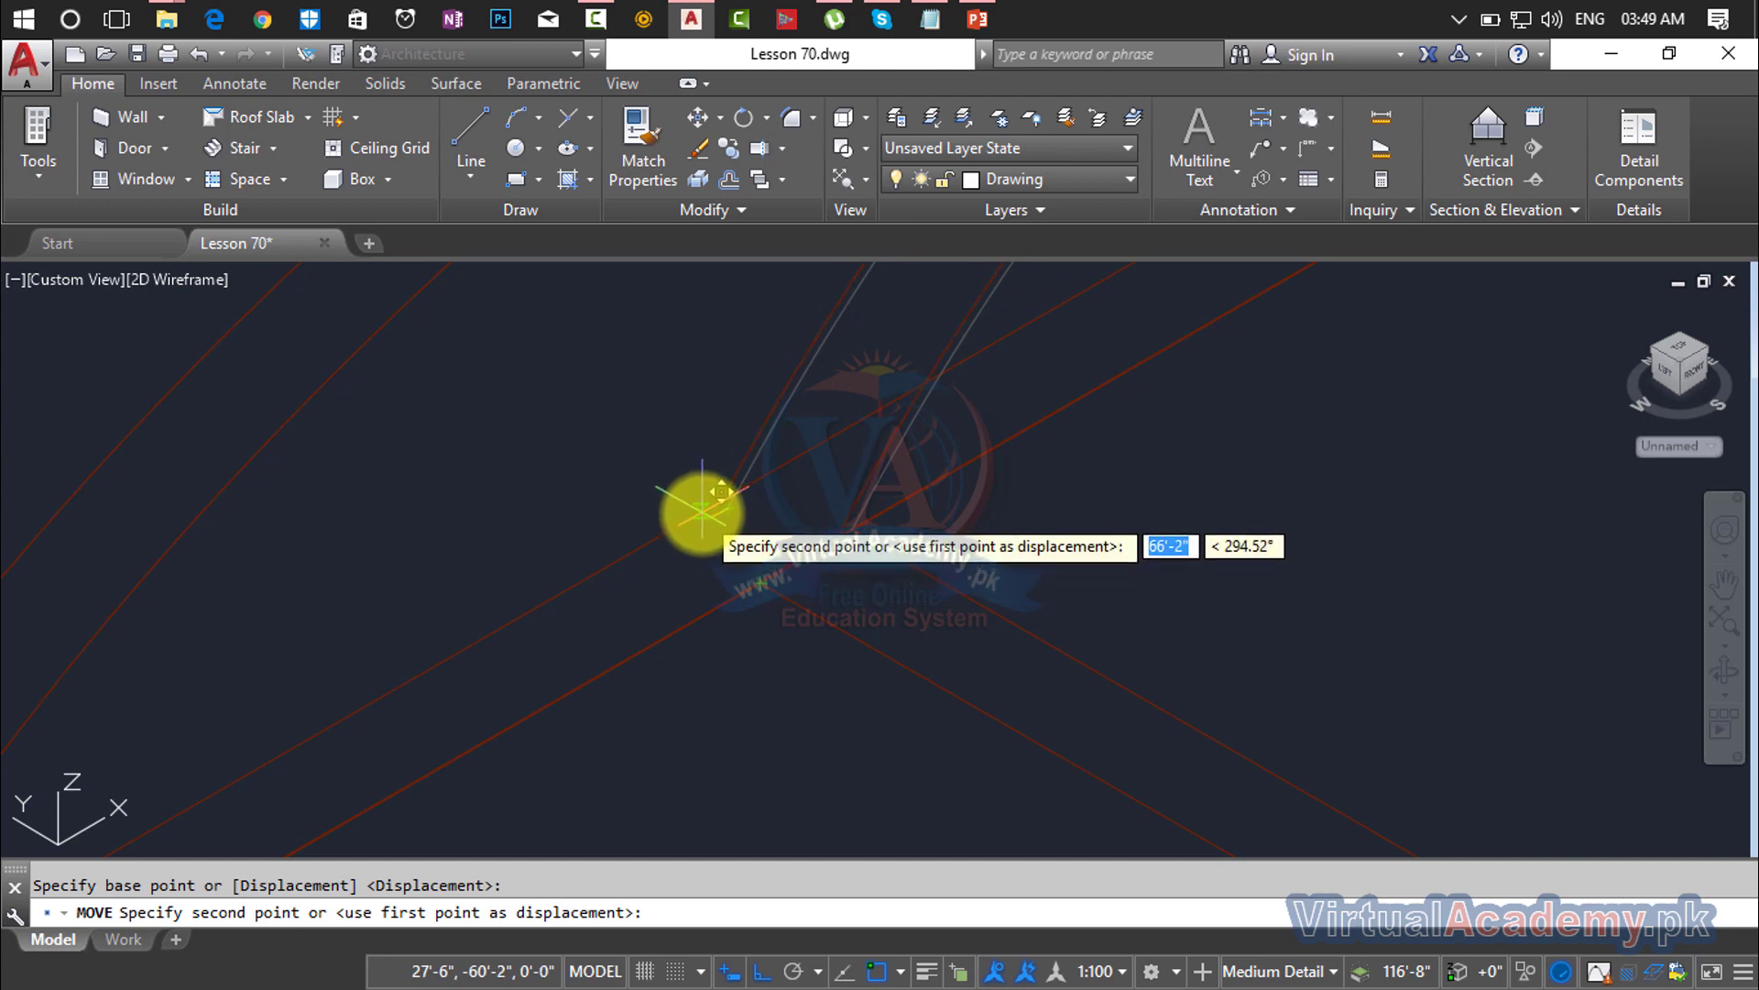
left_click(702, 510)
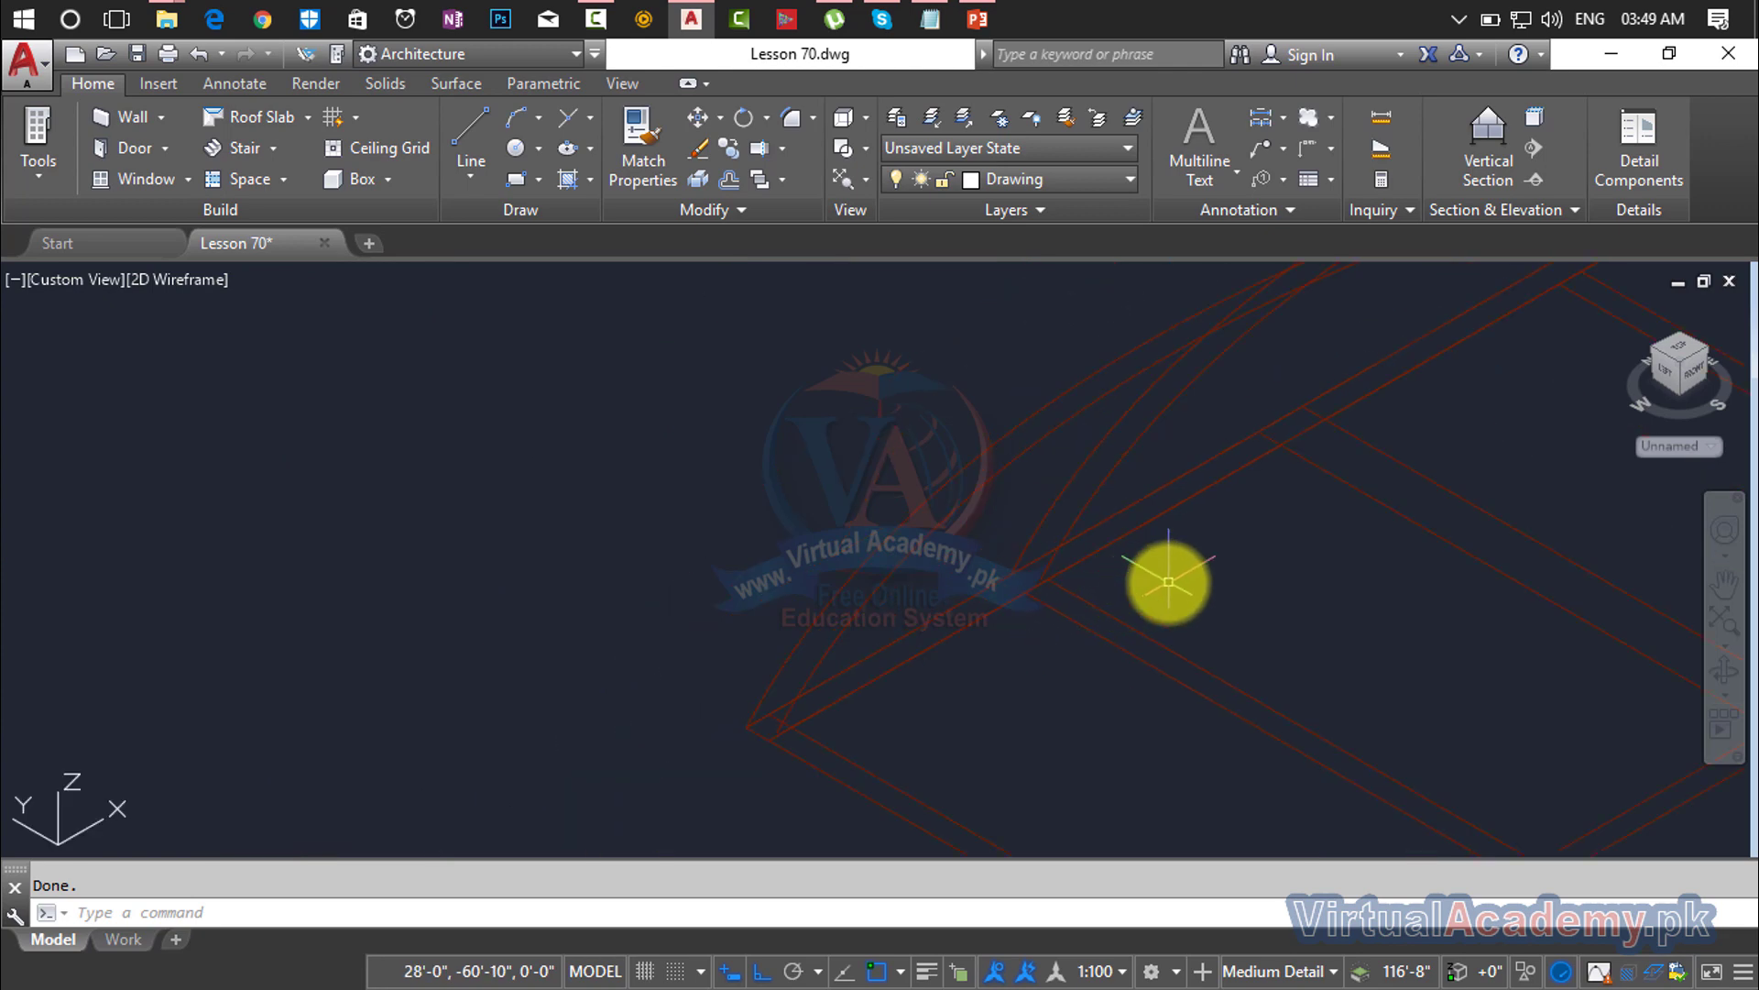
Step: Copy the two original arch curves from the outer curve's far end to the border's outer edge at the second pane's divider
middle_click_drag(1167, 583, 778, 621)
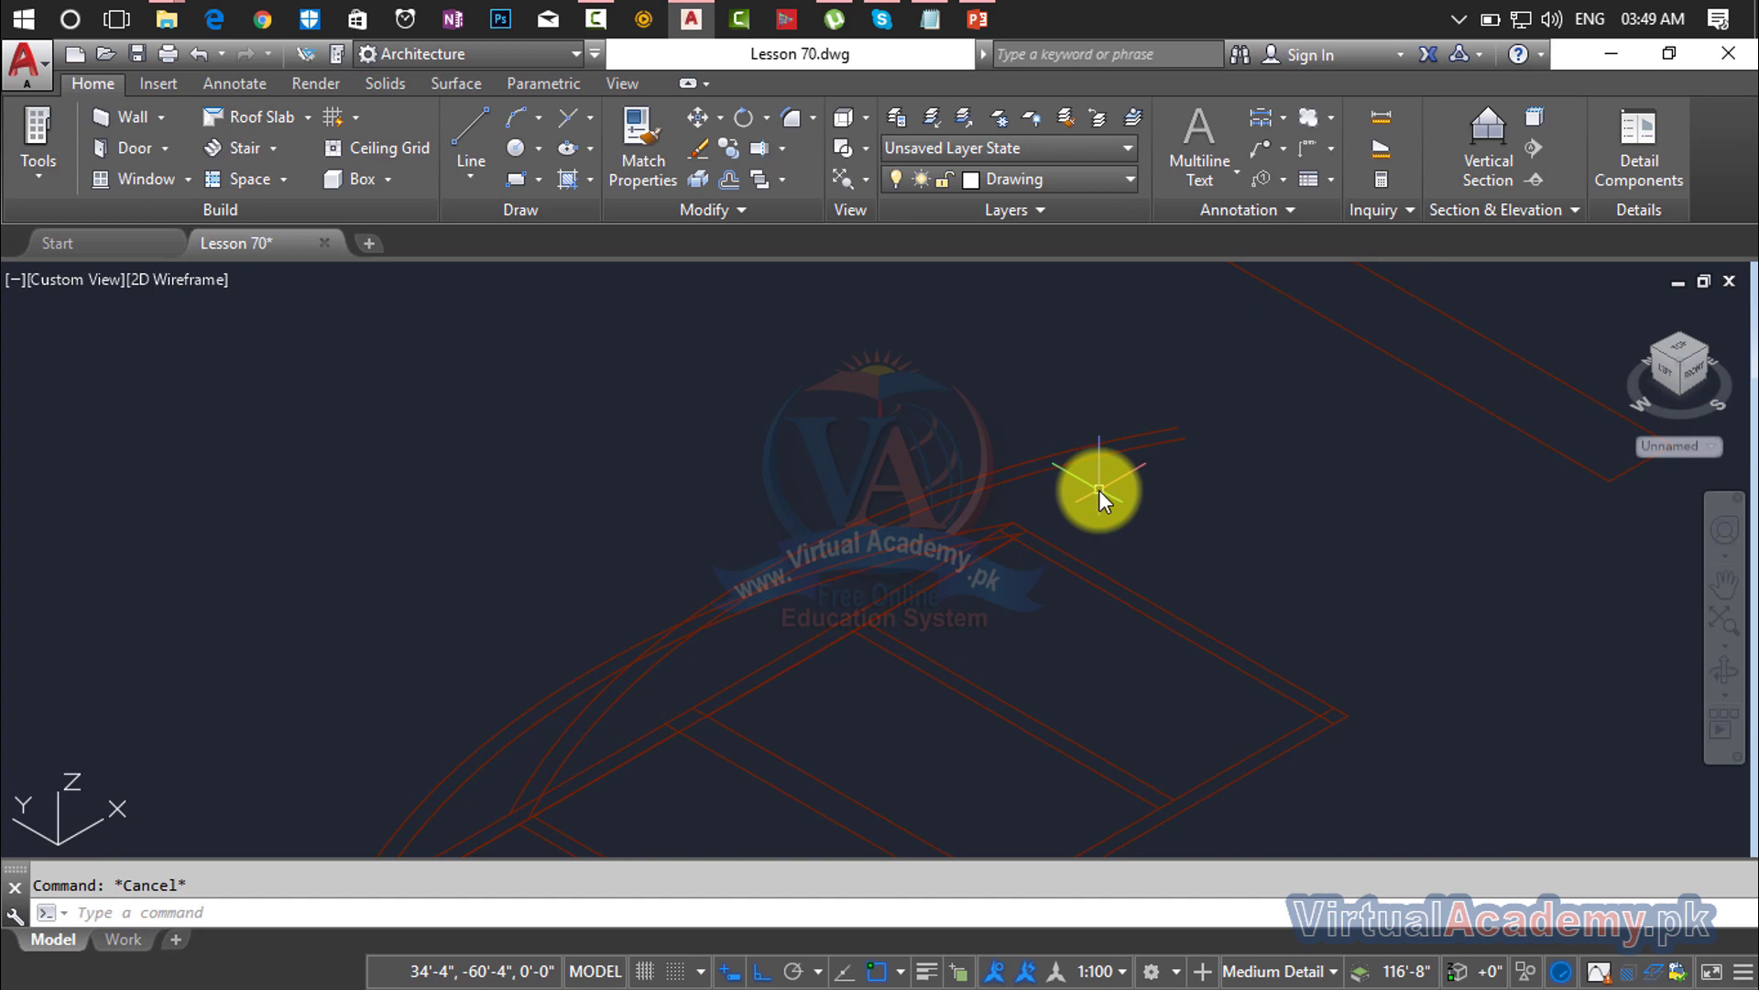
type("co")
key("Return")
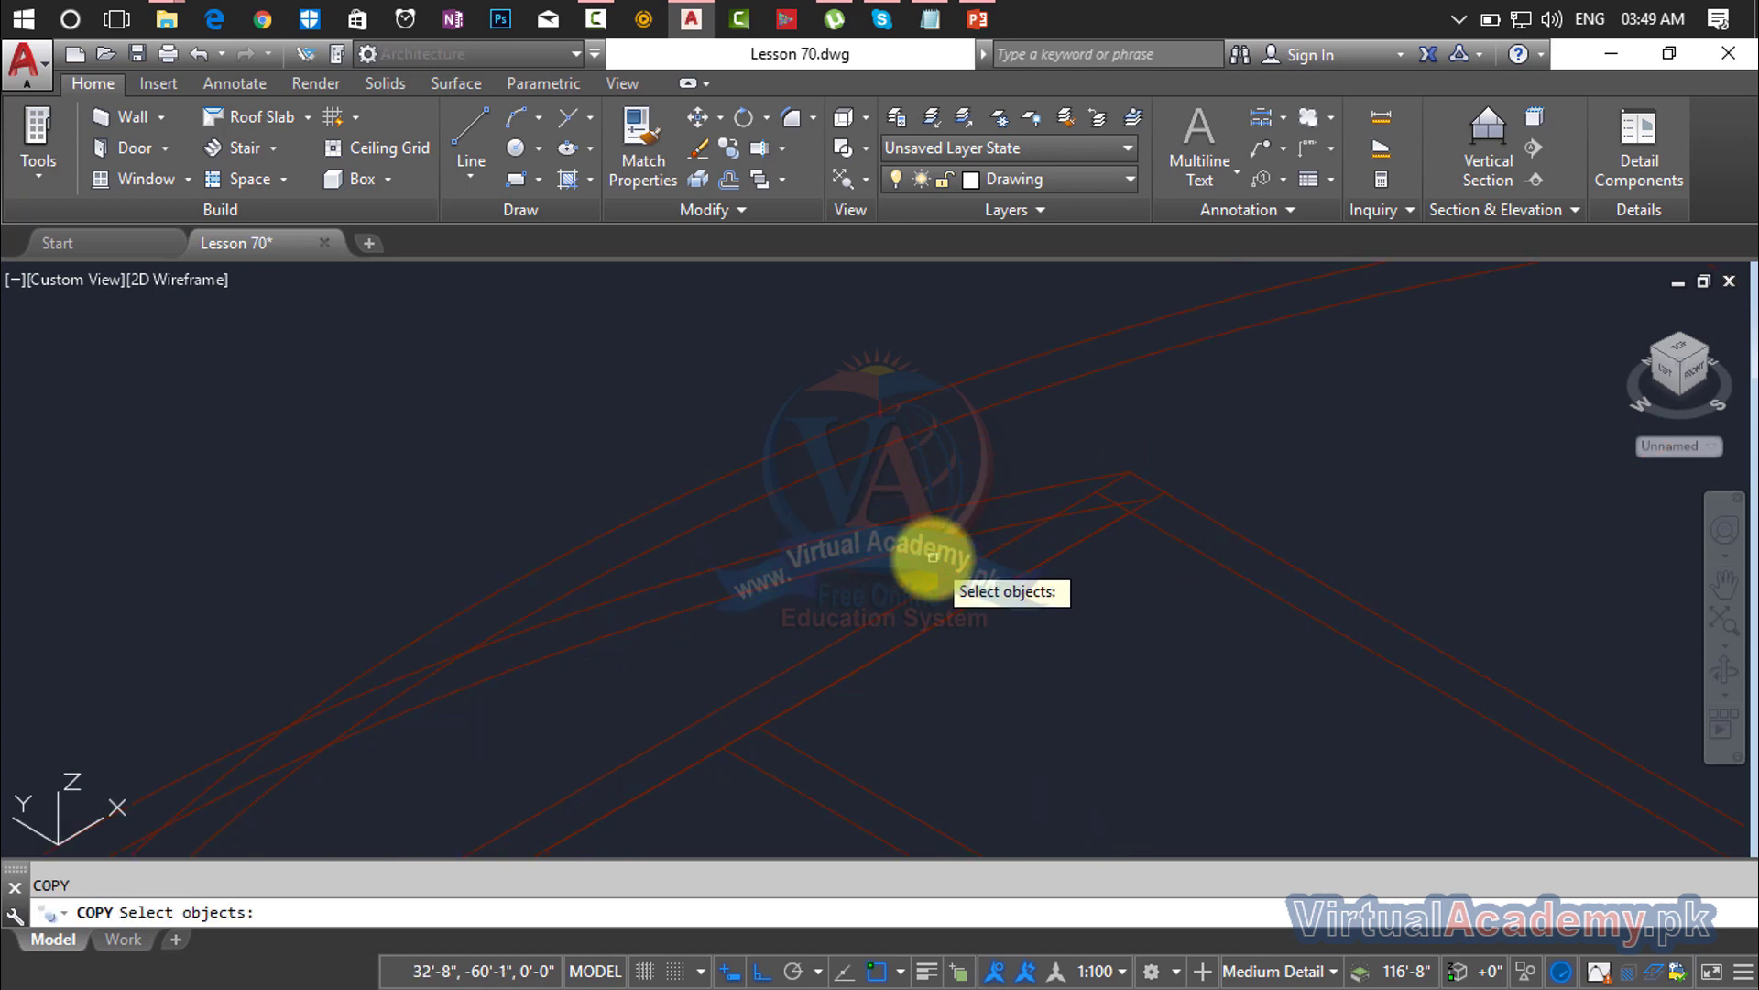
left_click(928, 527)
left_click(934, 480)
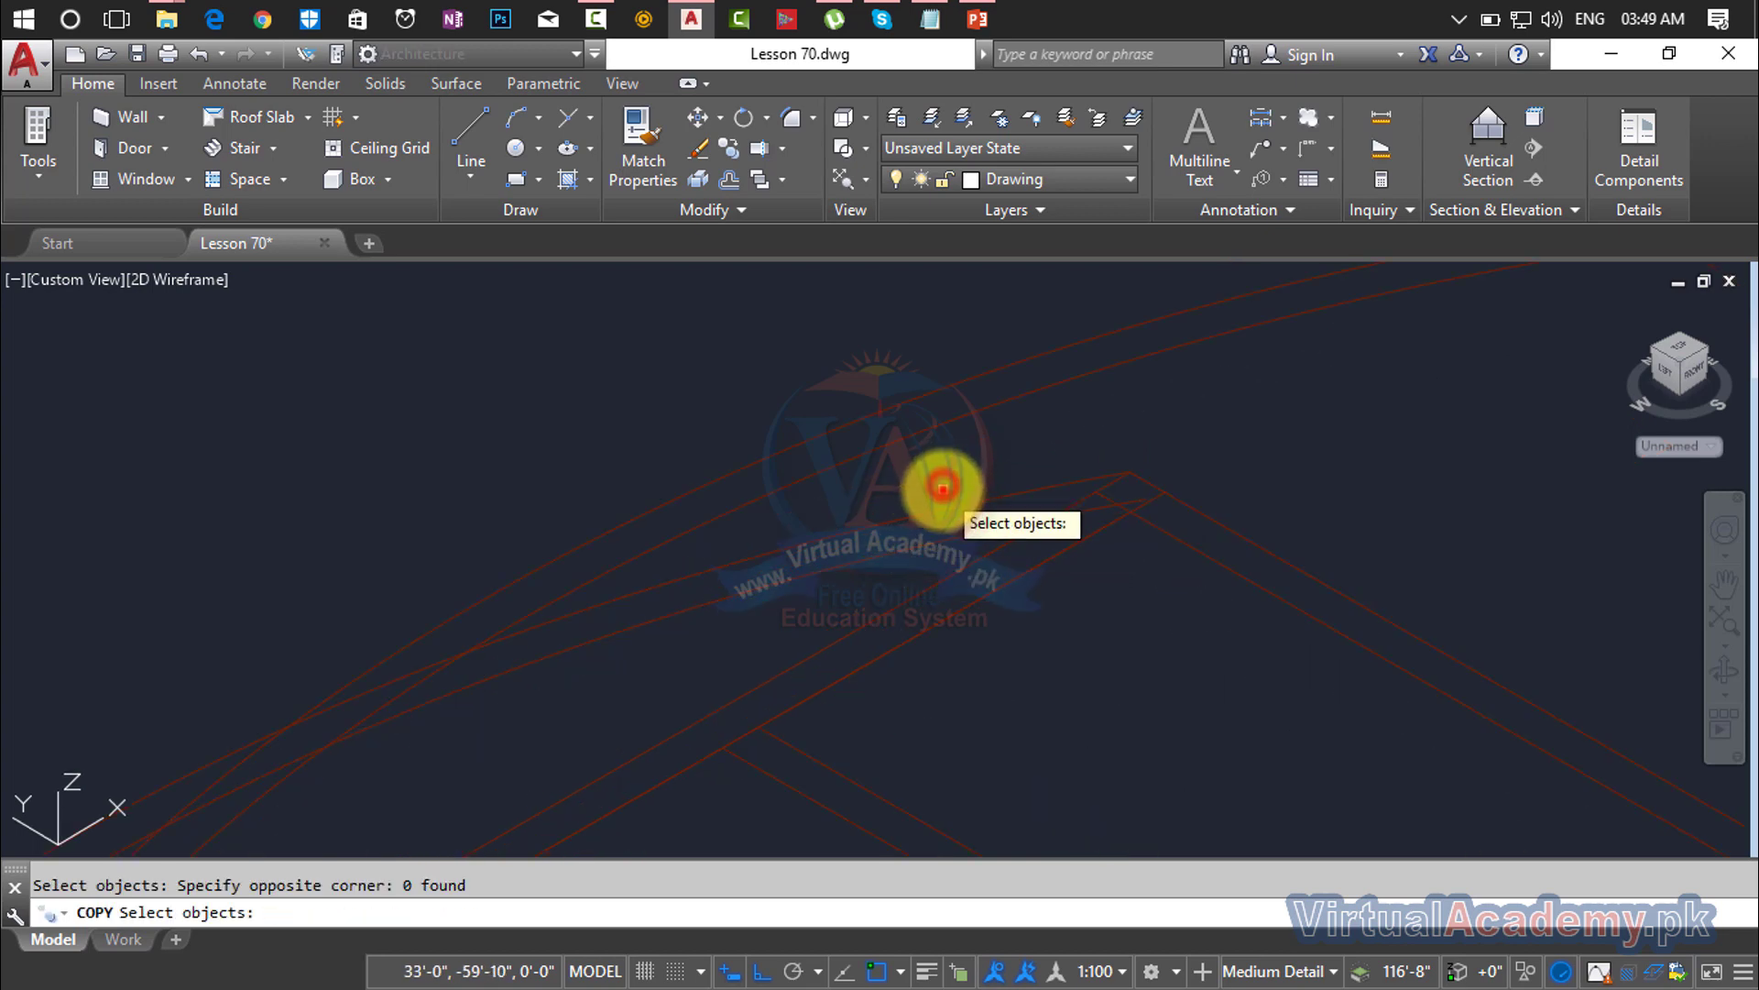
left_click(919, 528)
left_click(888, 562)
key("Return")
scroll(1130, 510, "up", 2)
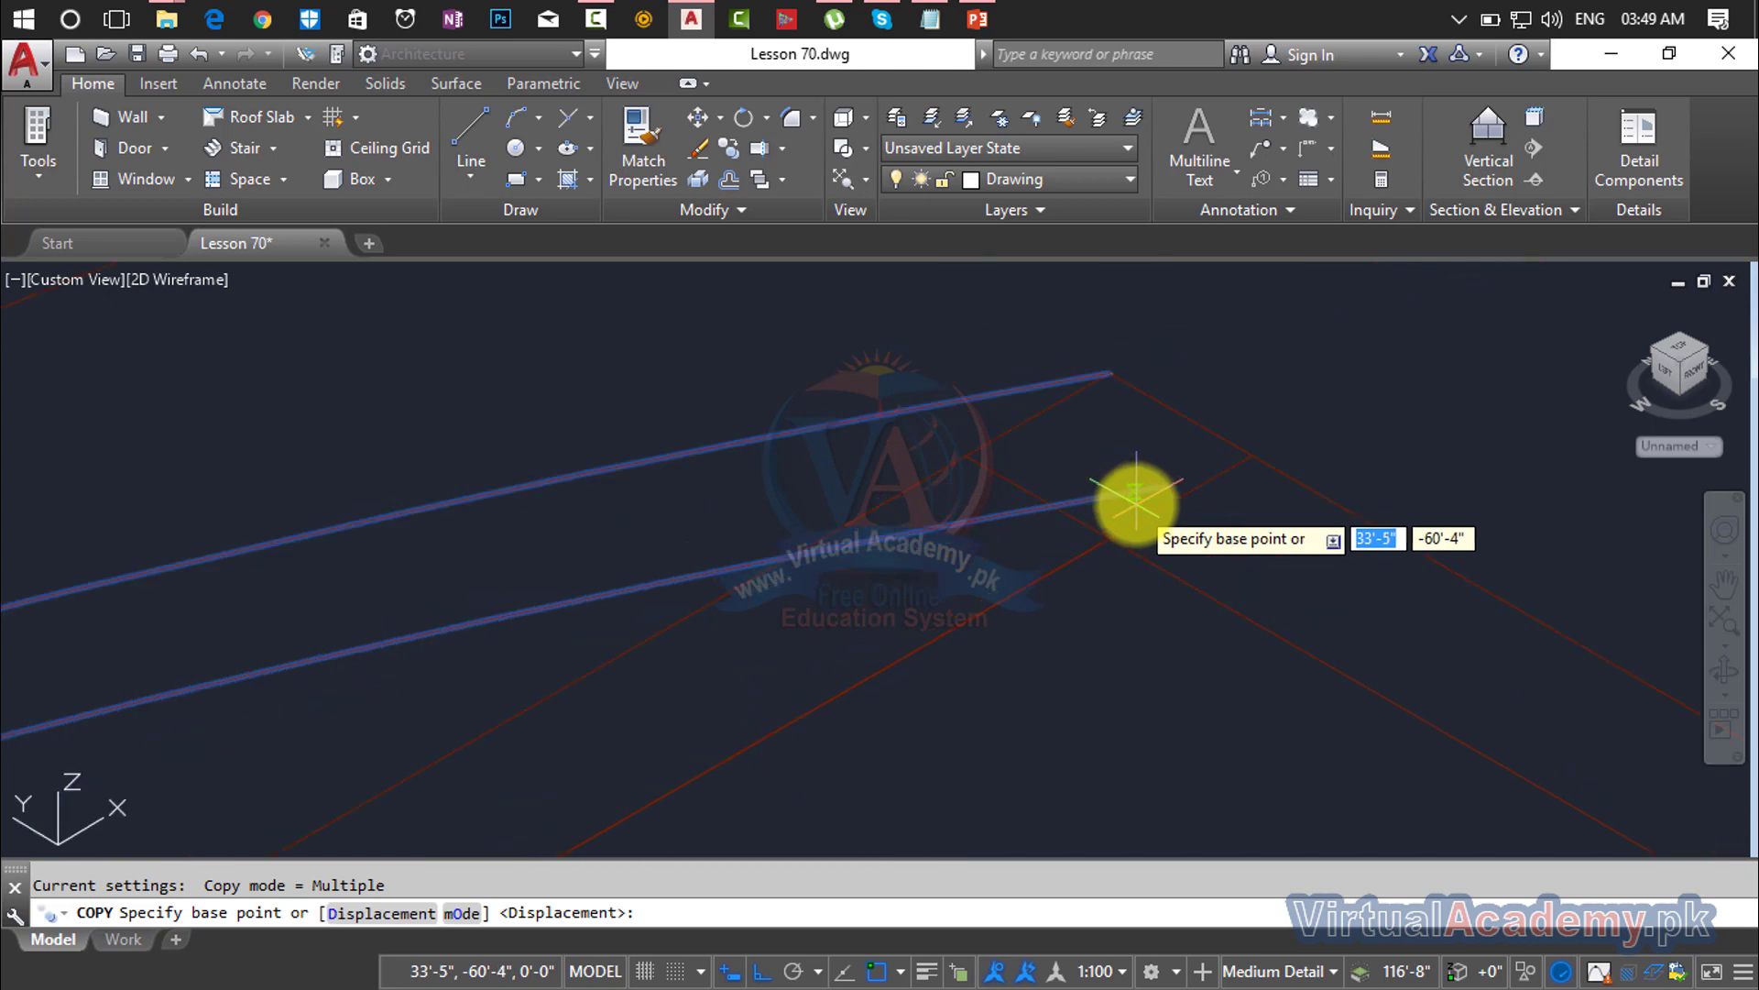
left_click(1112, 377)
scroll(1069, 578, "down", 4)
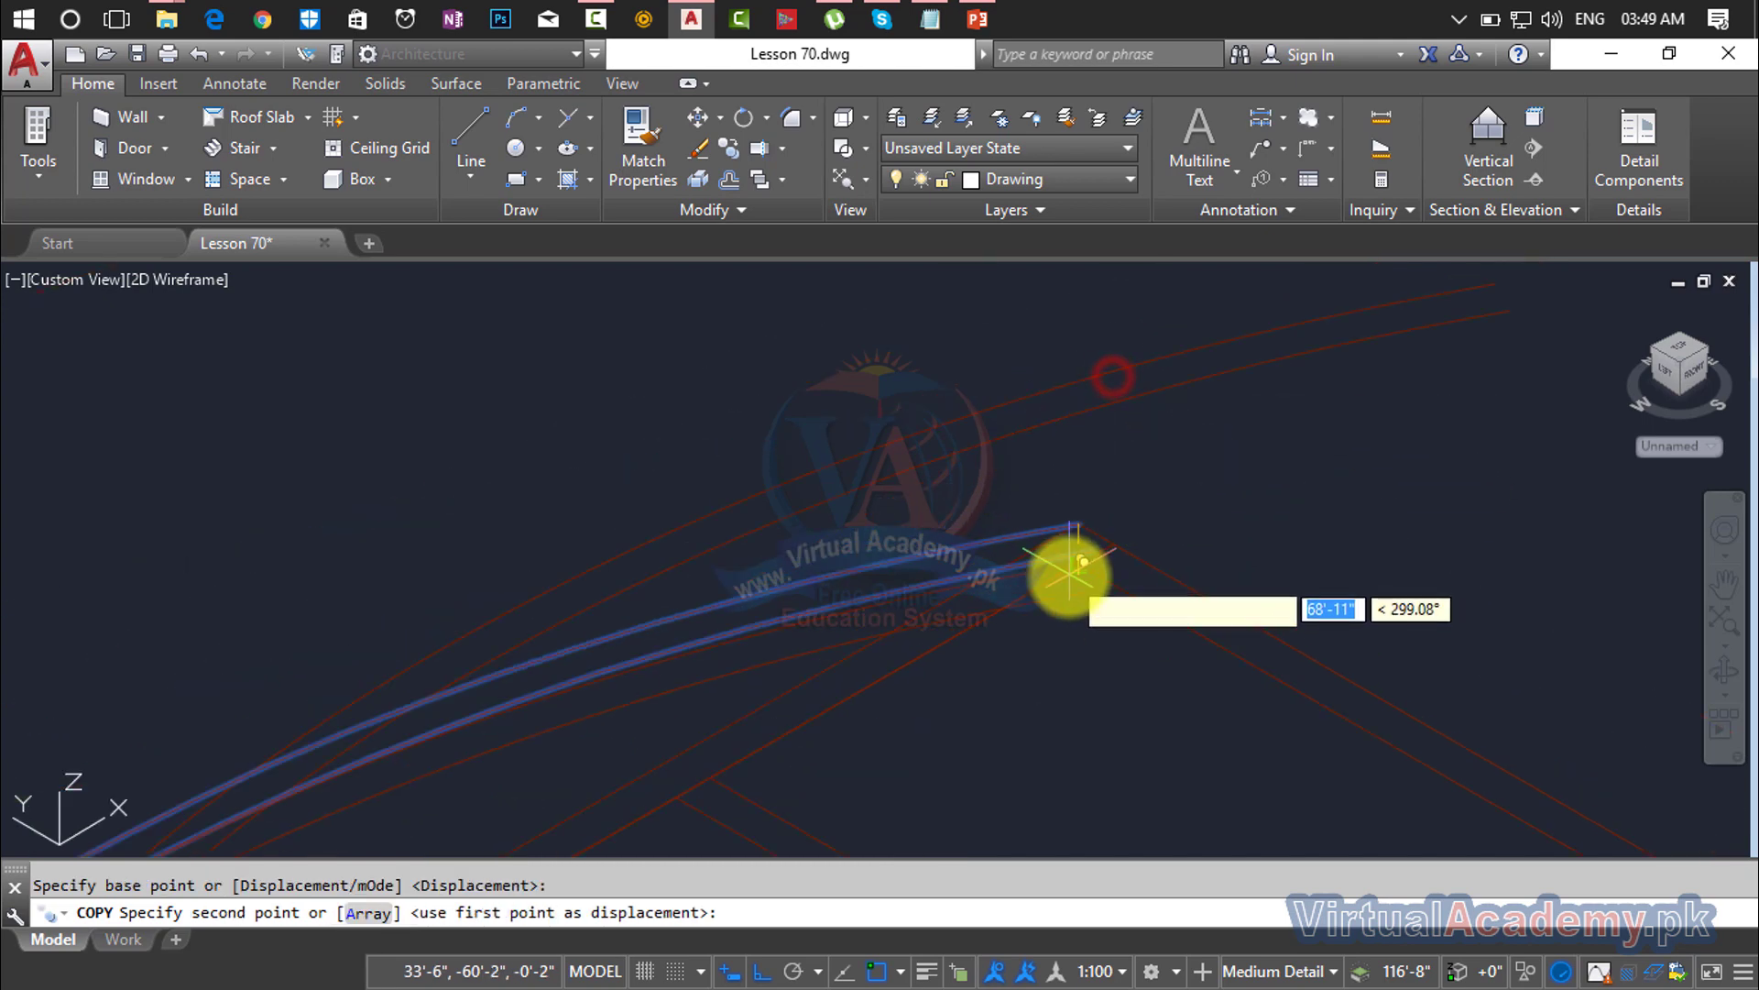
scroll(1027, 564, "up", 4)
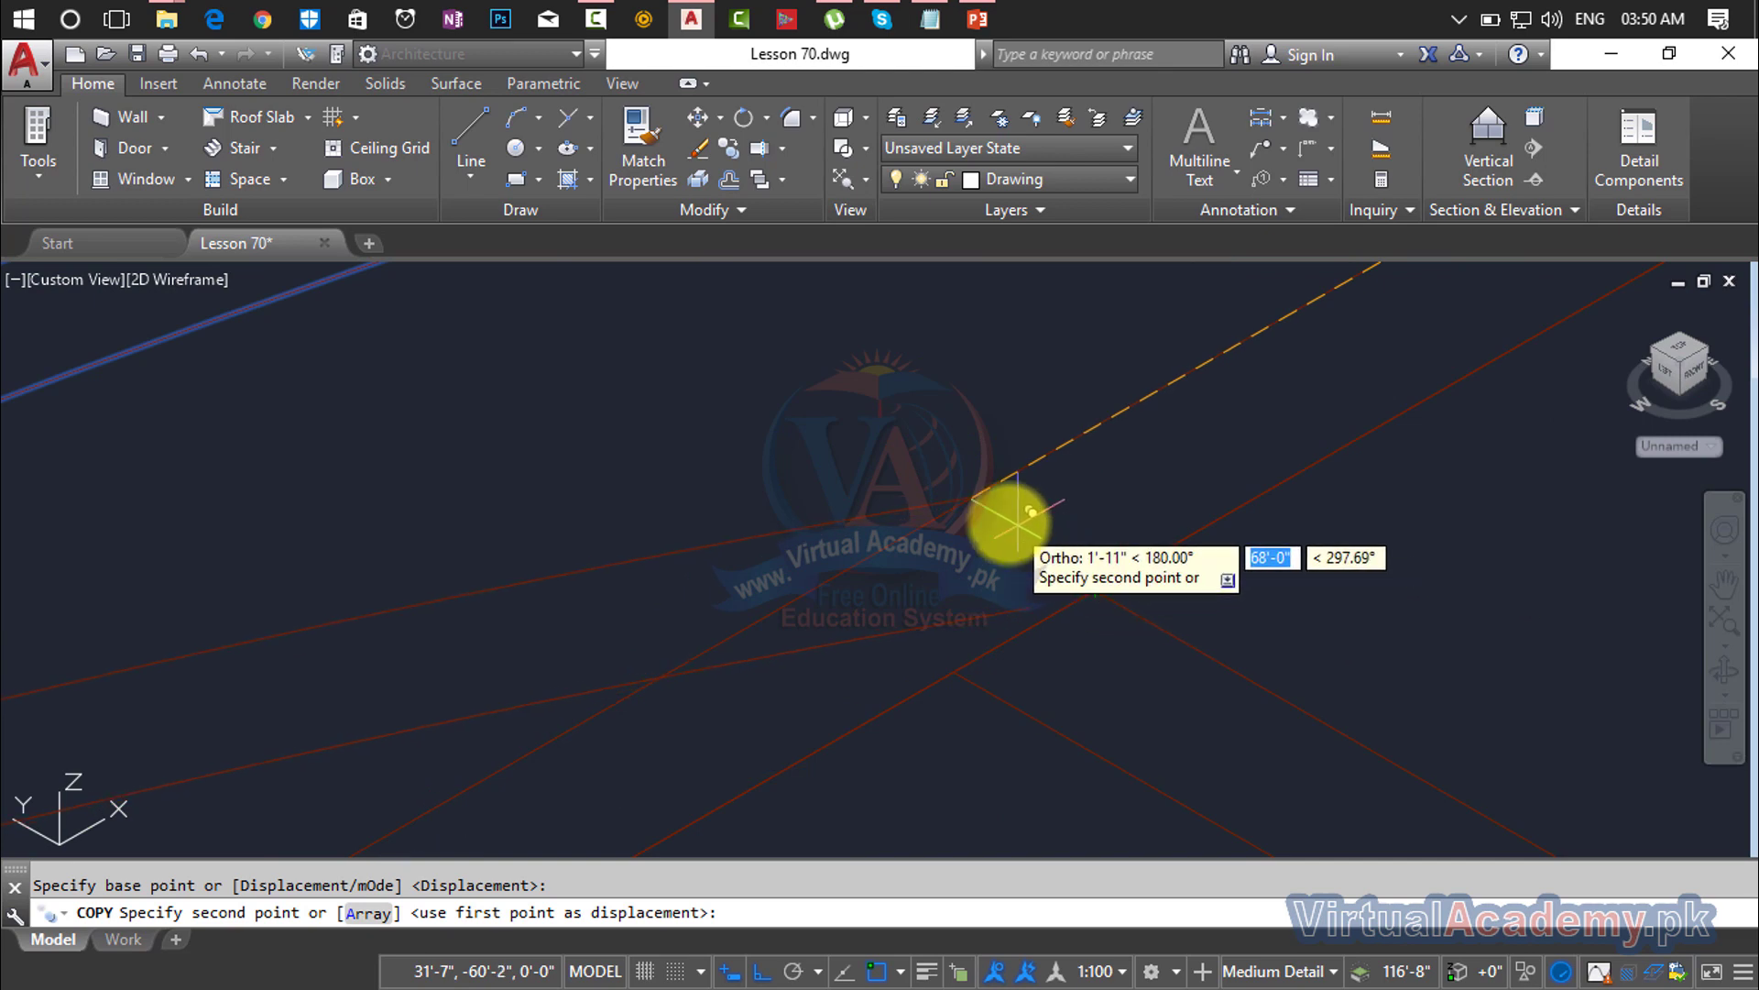
left_click(953, 507)
key("Escape")
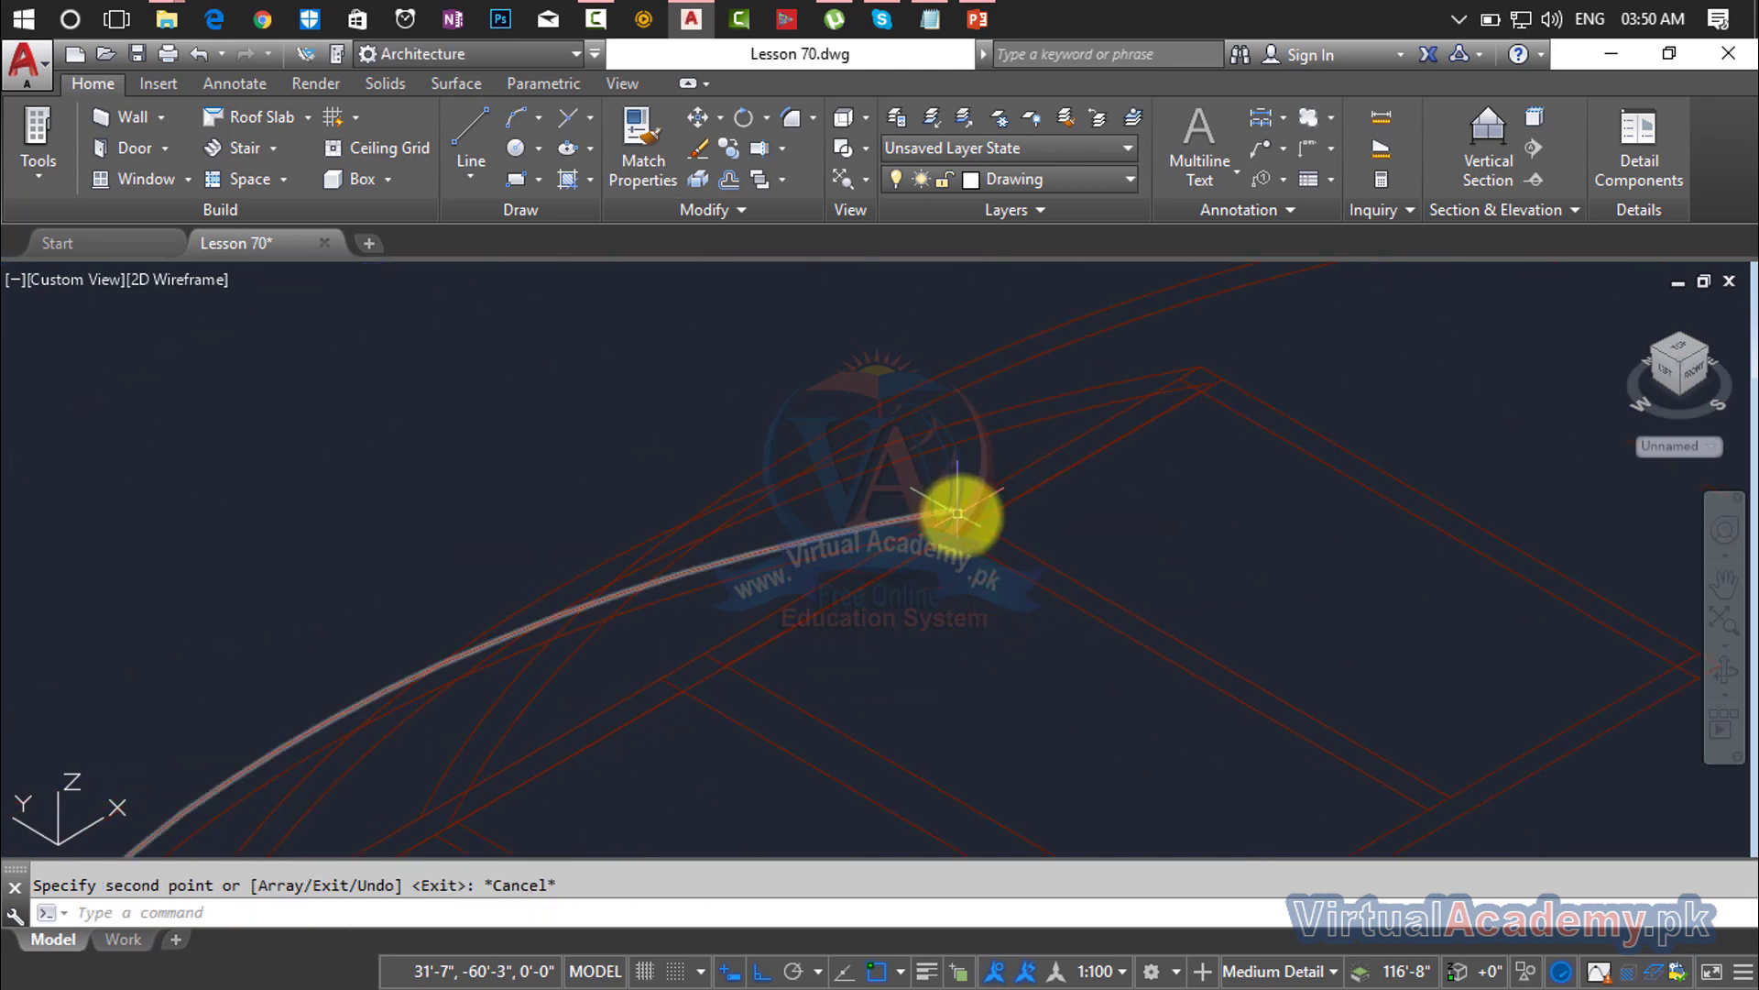
scroll(1109, 647, "down", 3)
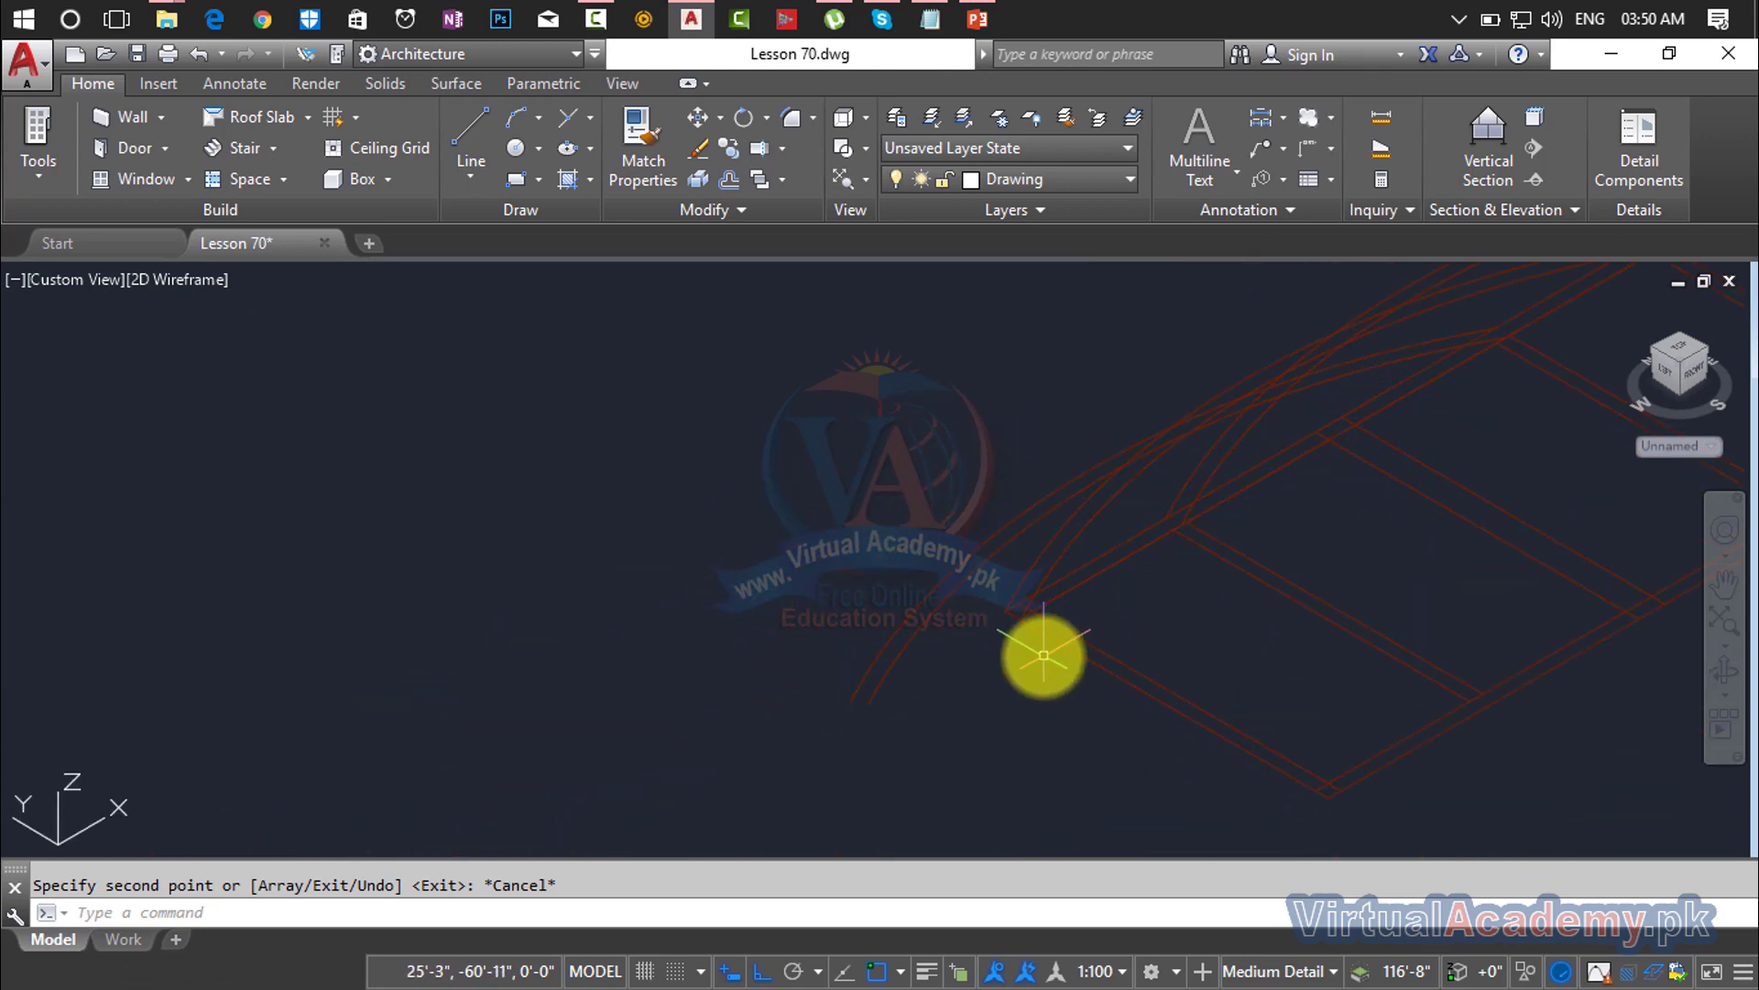
key("Return")
key("Return")
key("Return")
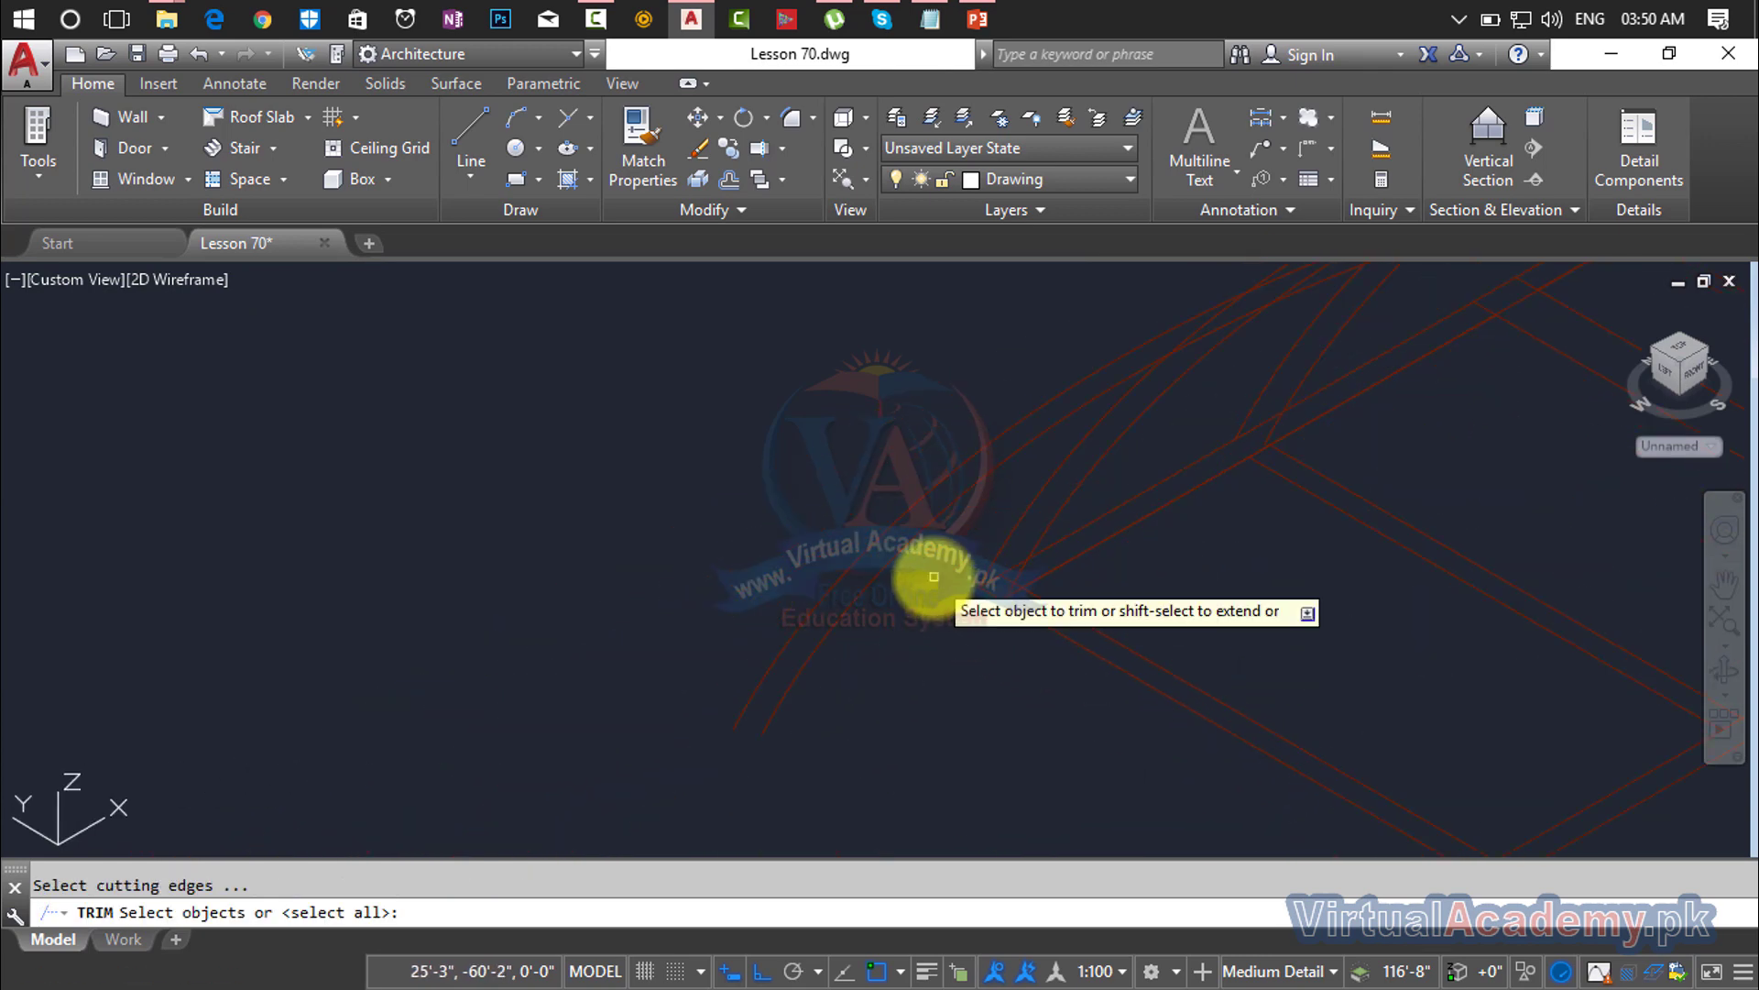
left_click(932, 580)
left_click(865, 485)
key("Escape")
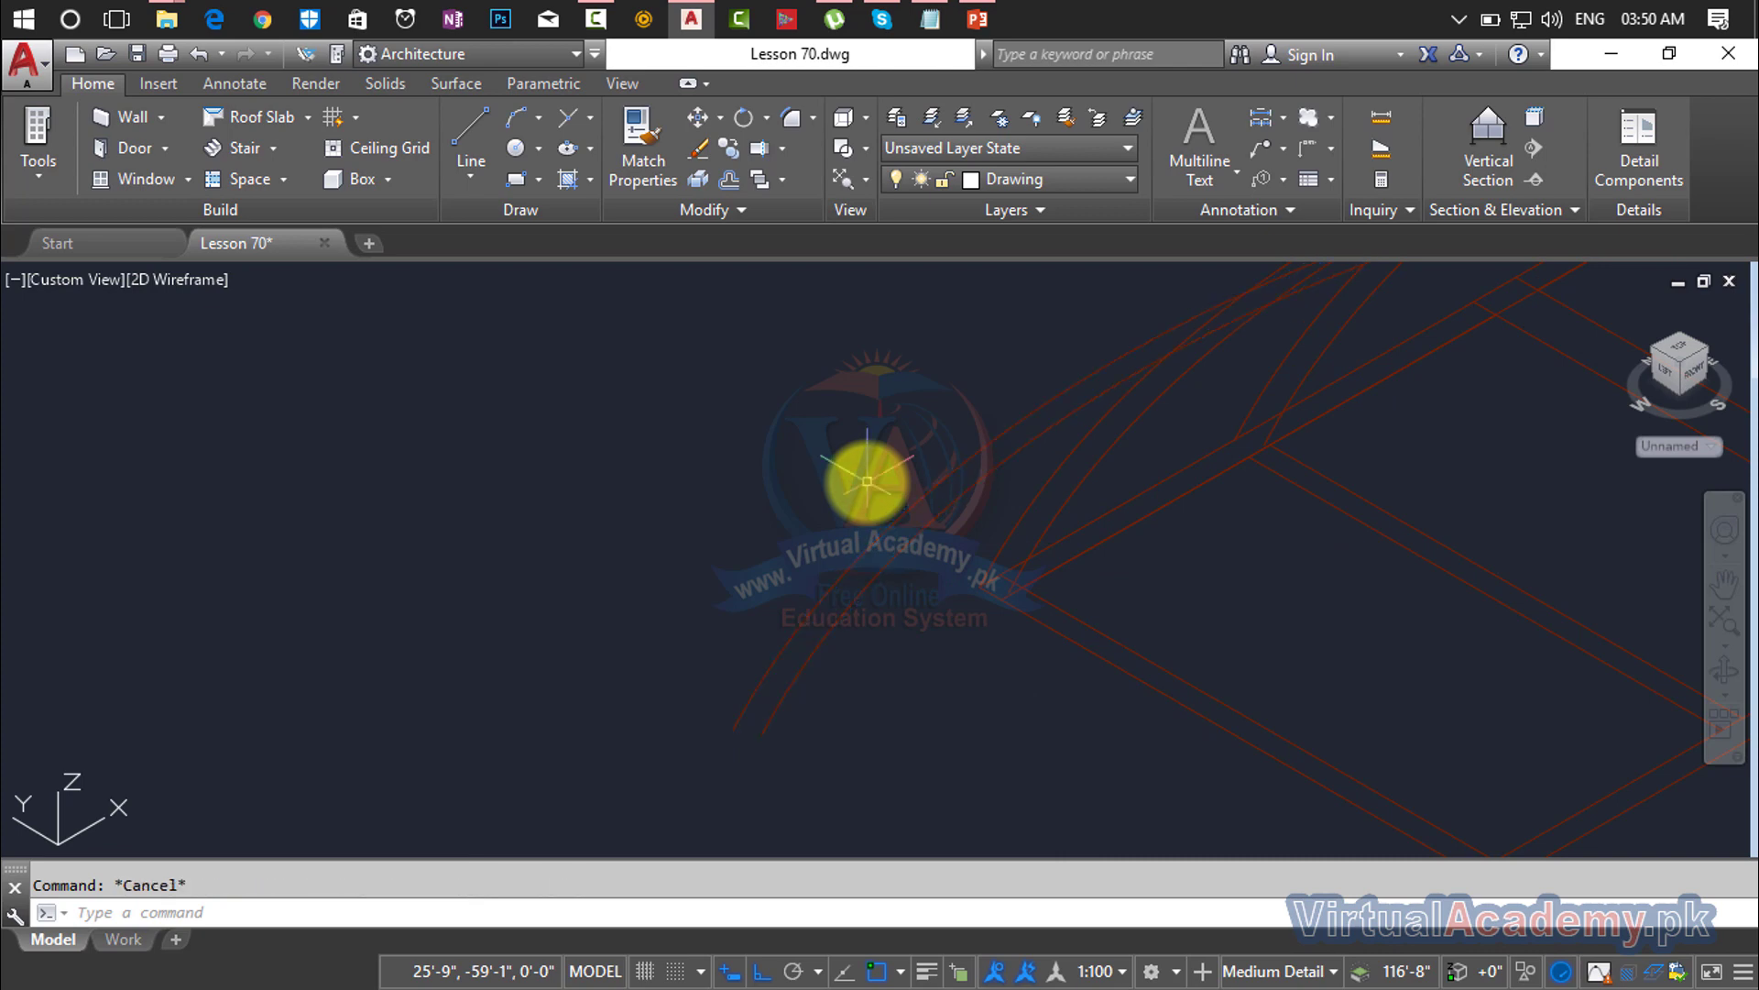
Step: Trim the overhanging ends of both copied curve pairs where they extend beyond the original arch
type("tr")
key("Return")
left_click(856, 479)
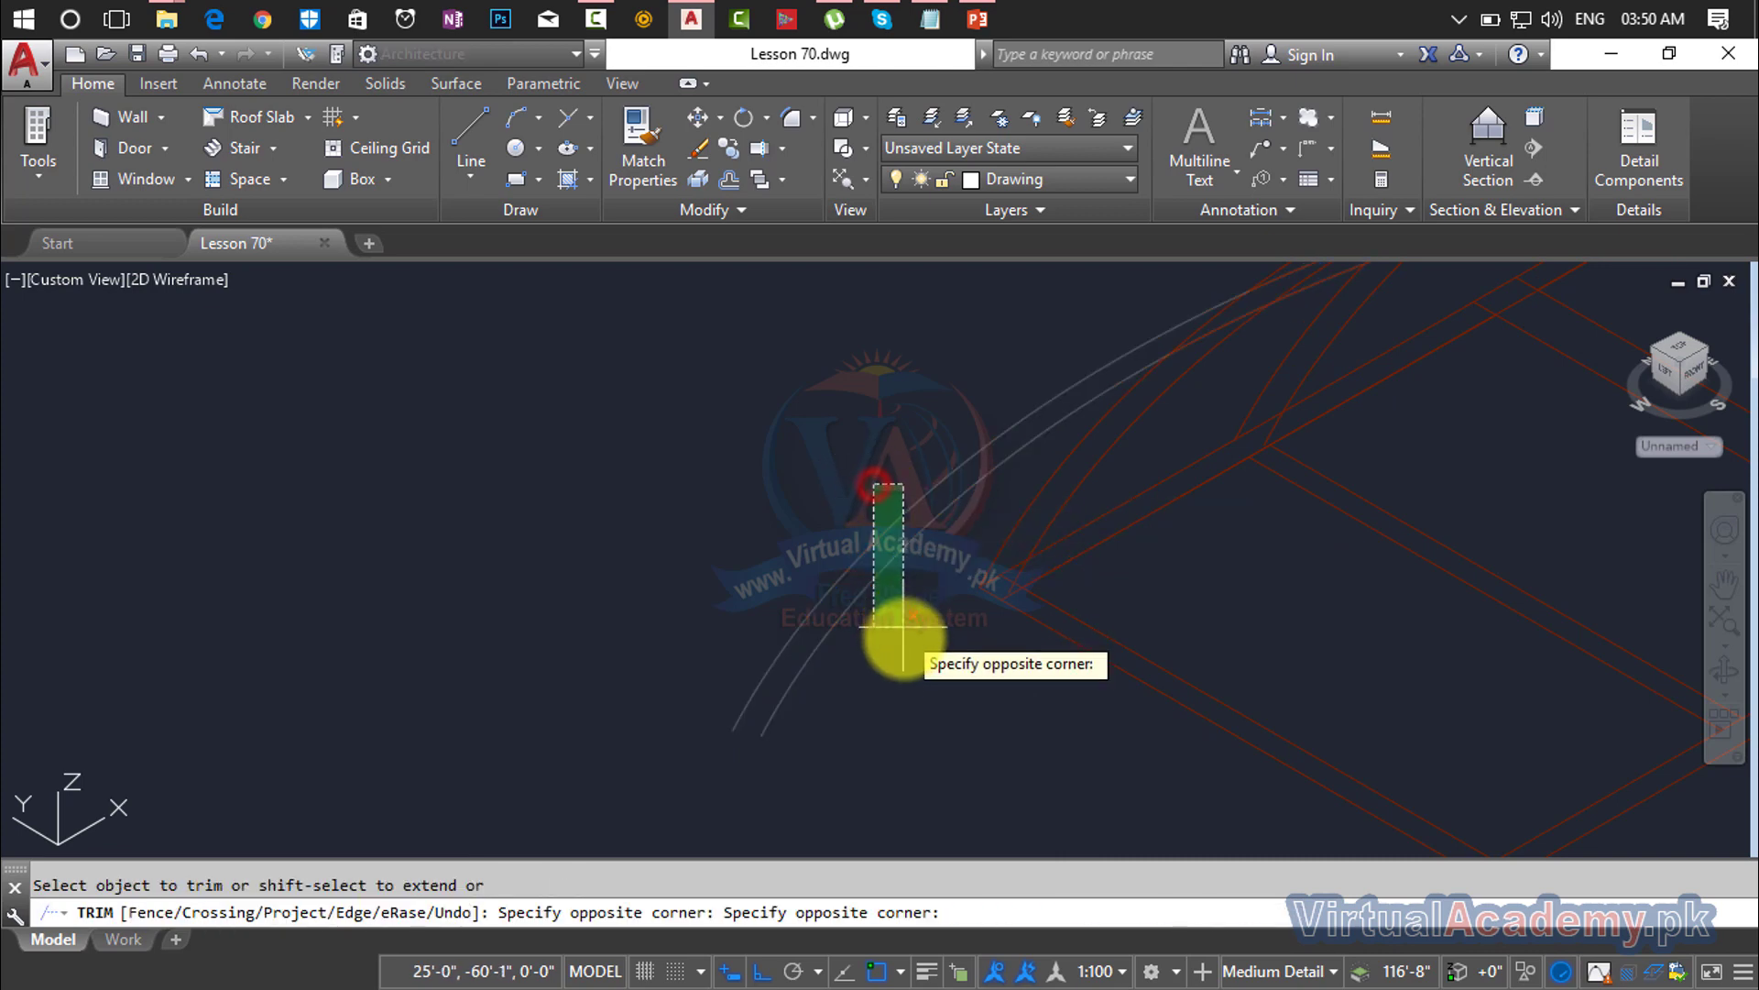
left_click(902, 637)
scroll(998, 574, "down", 2)
middle_click_drag(998, 573, 1259, 483)
scroll(1229, 522, "up", 5)
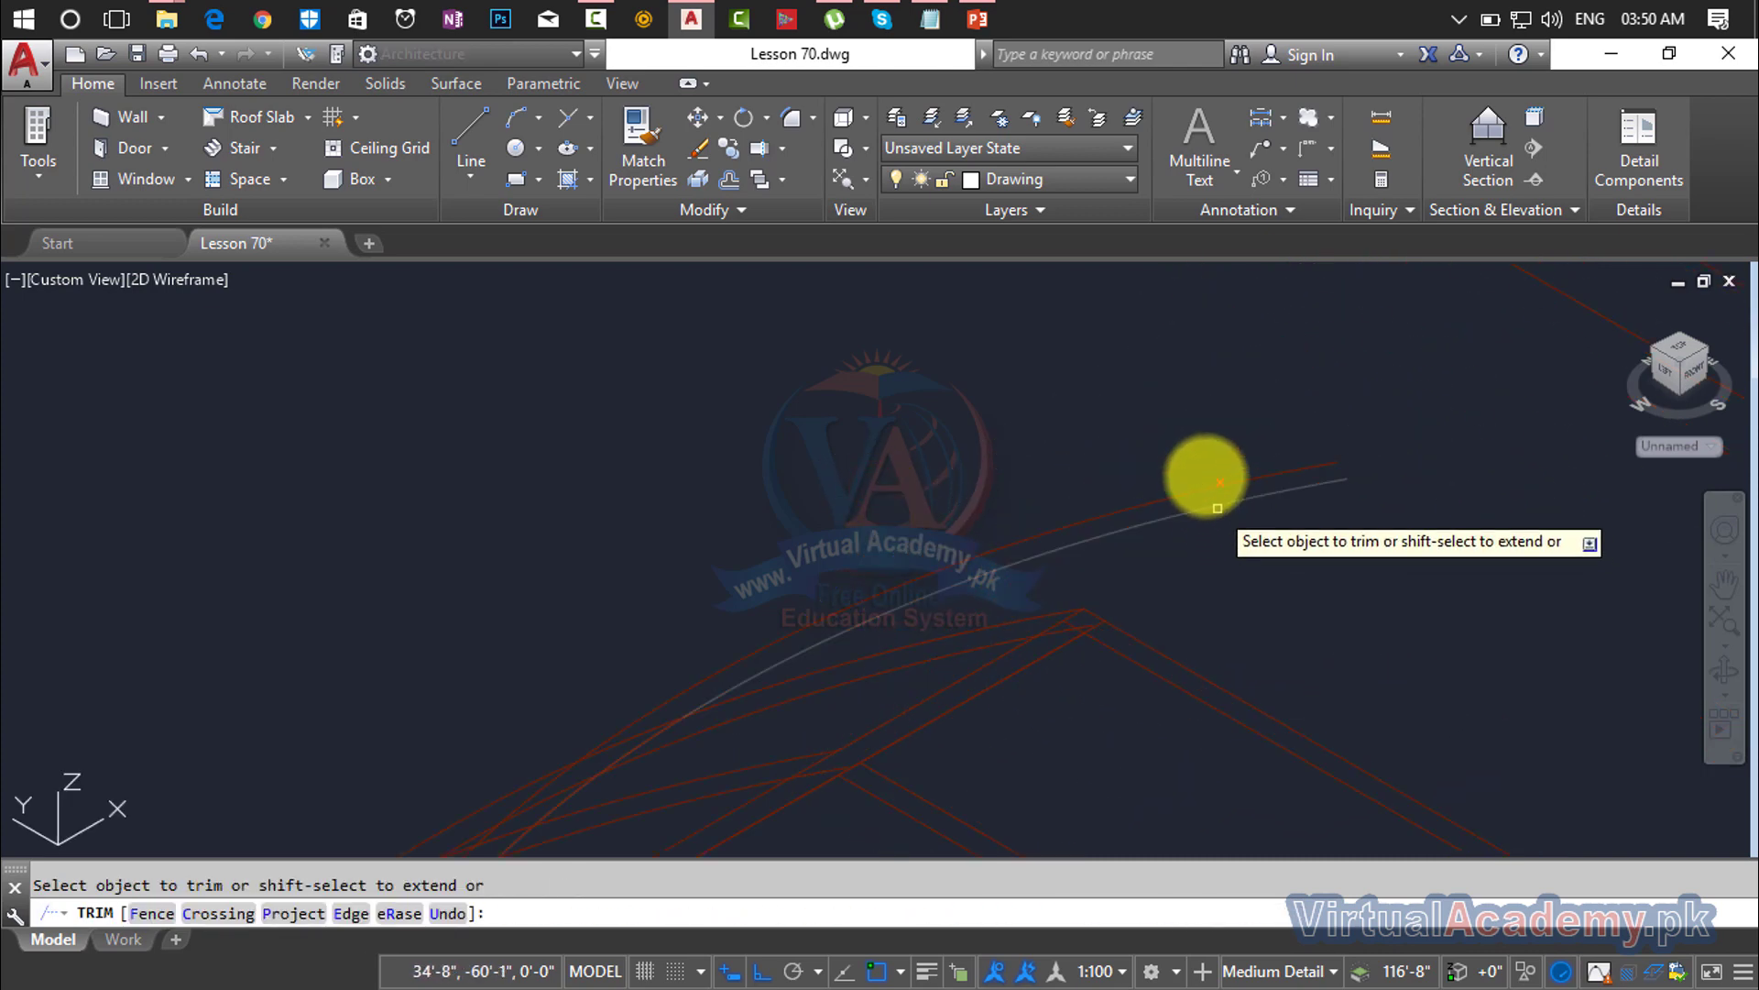
left_click(1198, 436)
left_click(1278, 615)
middle_click_drag(932, 671, 1433, 468)
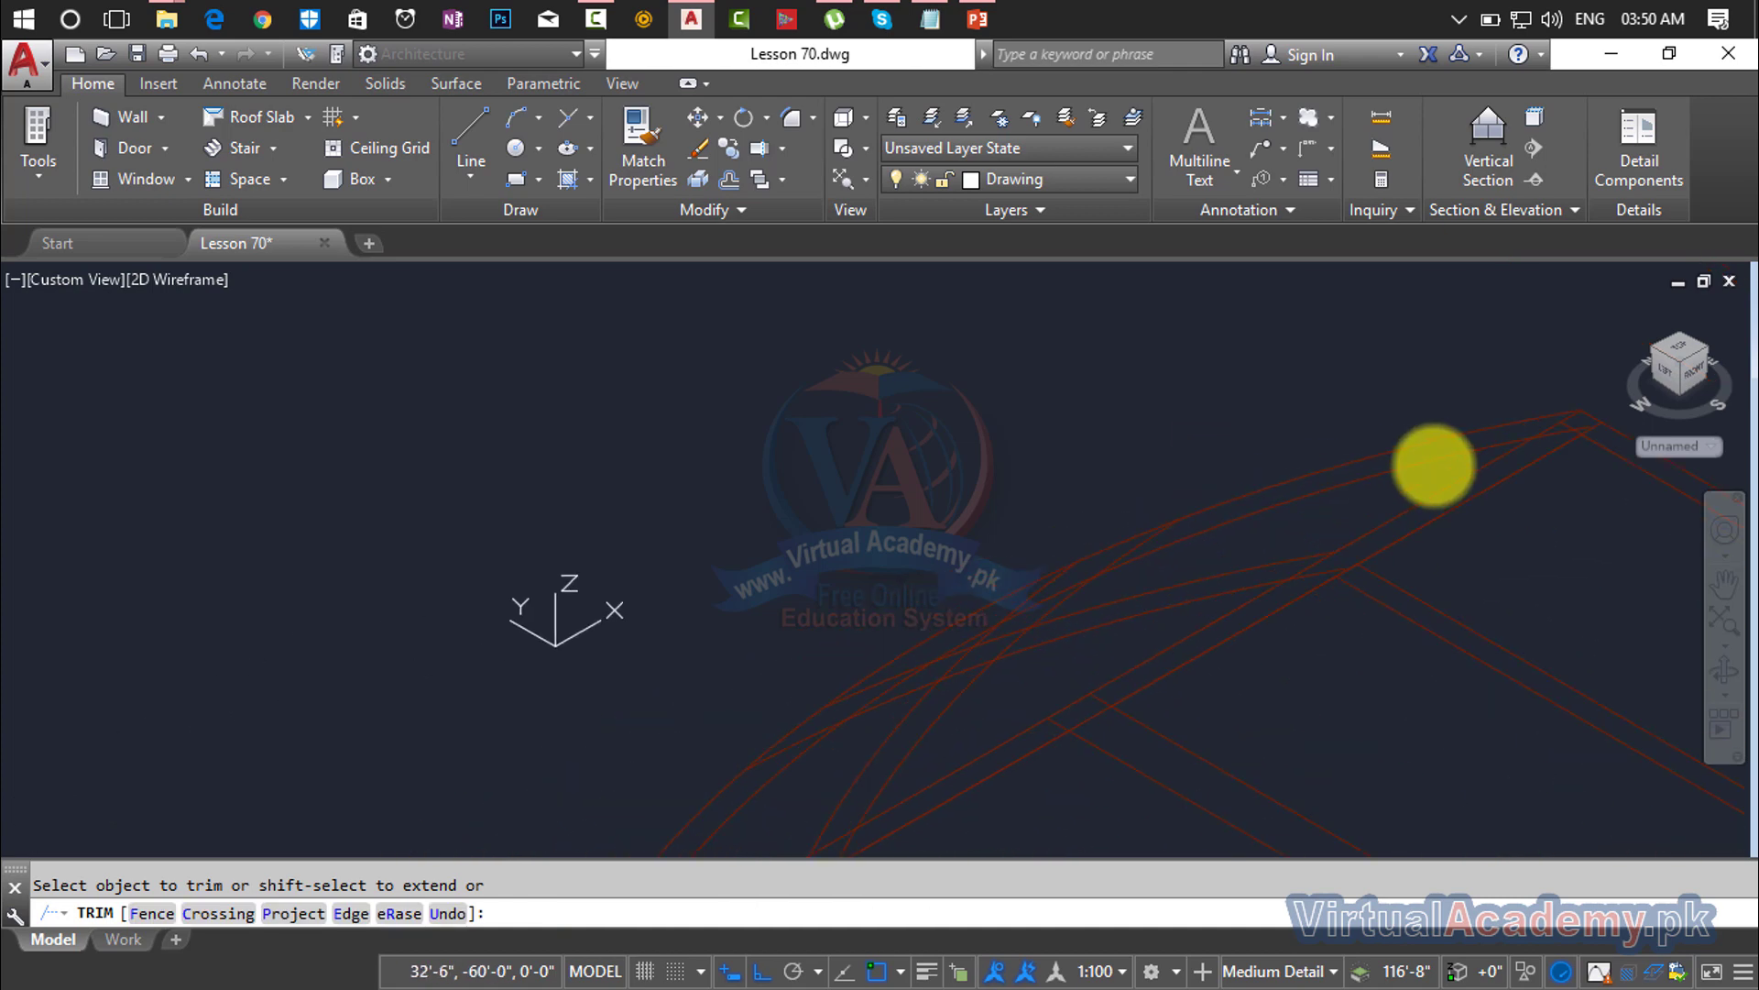
Step: Trim the border lines and the copied arch curve's overhang where they cross the end of the first pane divider
scroll(998, 620, "up", 4)
scroll(1211, 503, "up", 4)
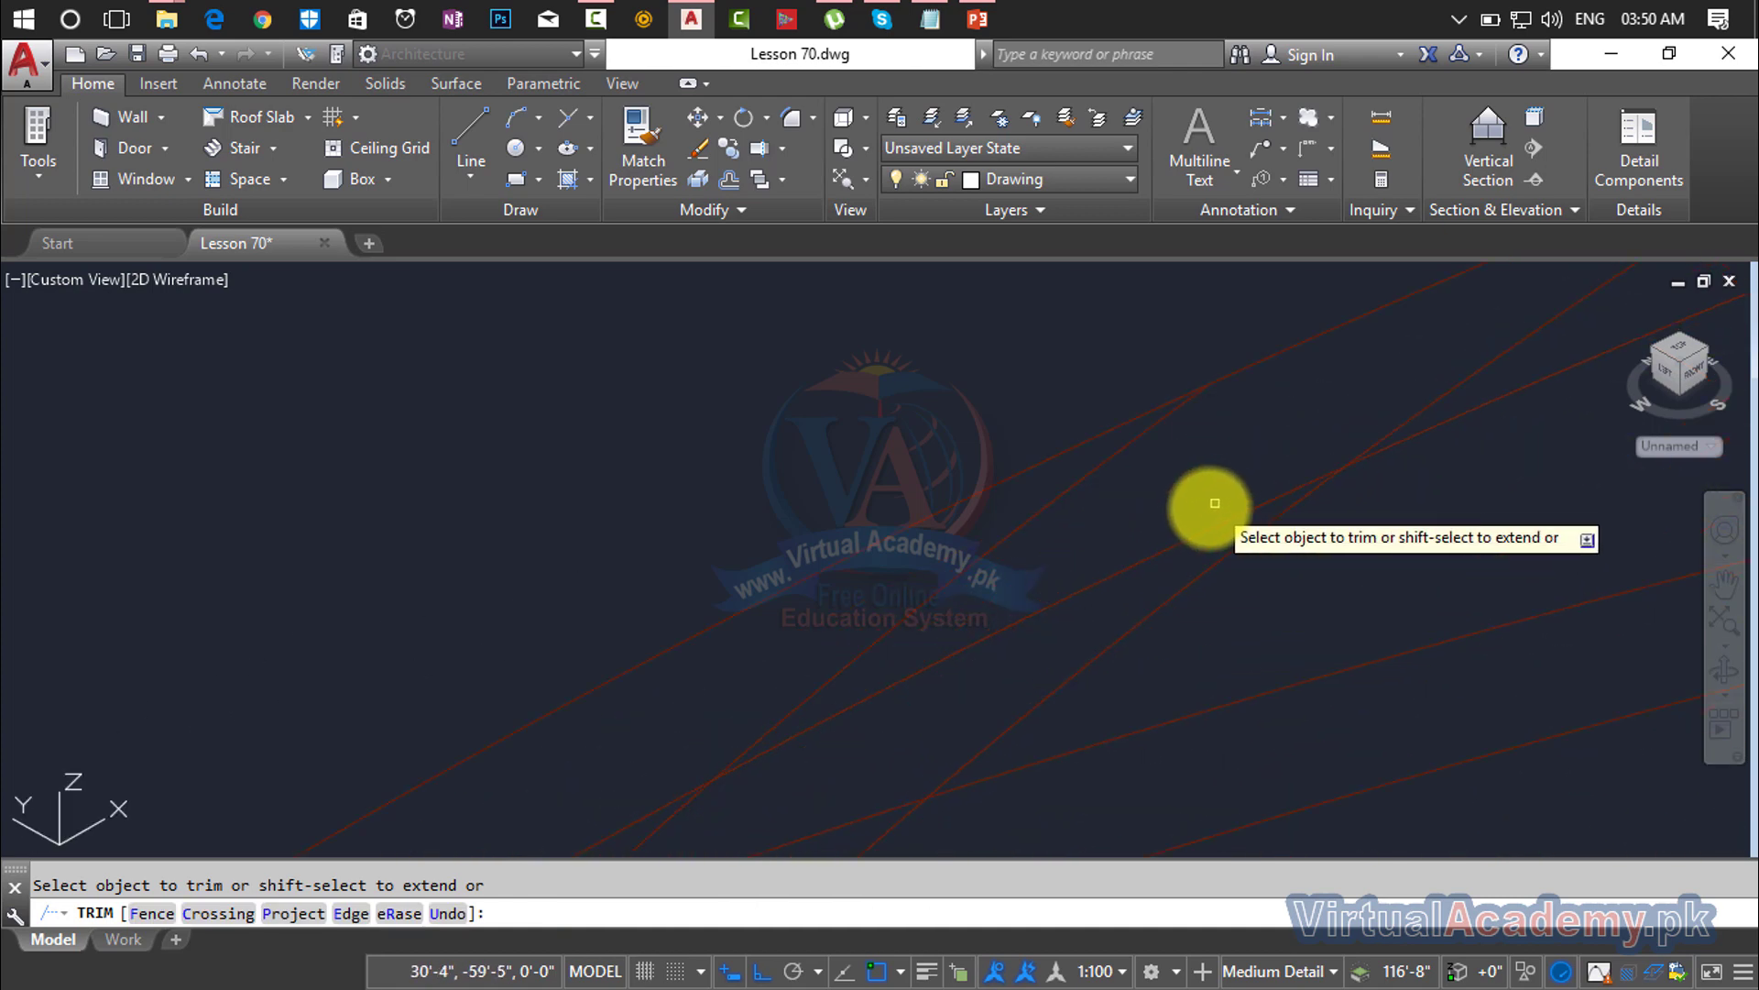
middle_click_drag(1145, 530, 1305, 406)
scroll(1168, 624, "down", 2)
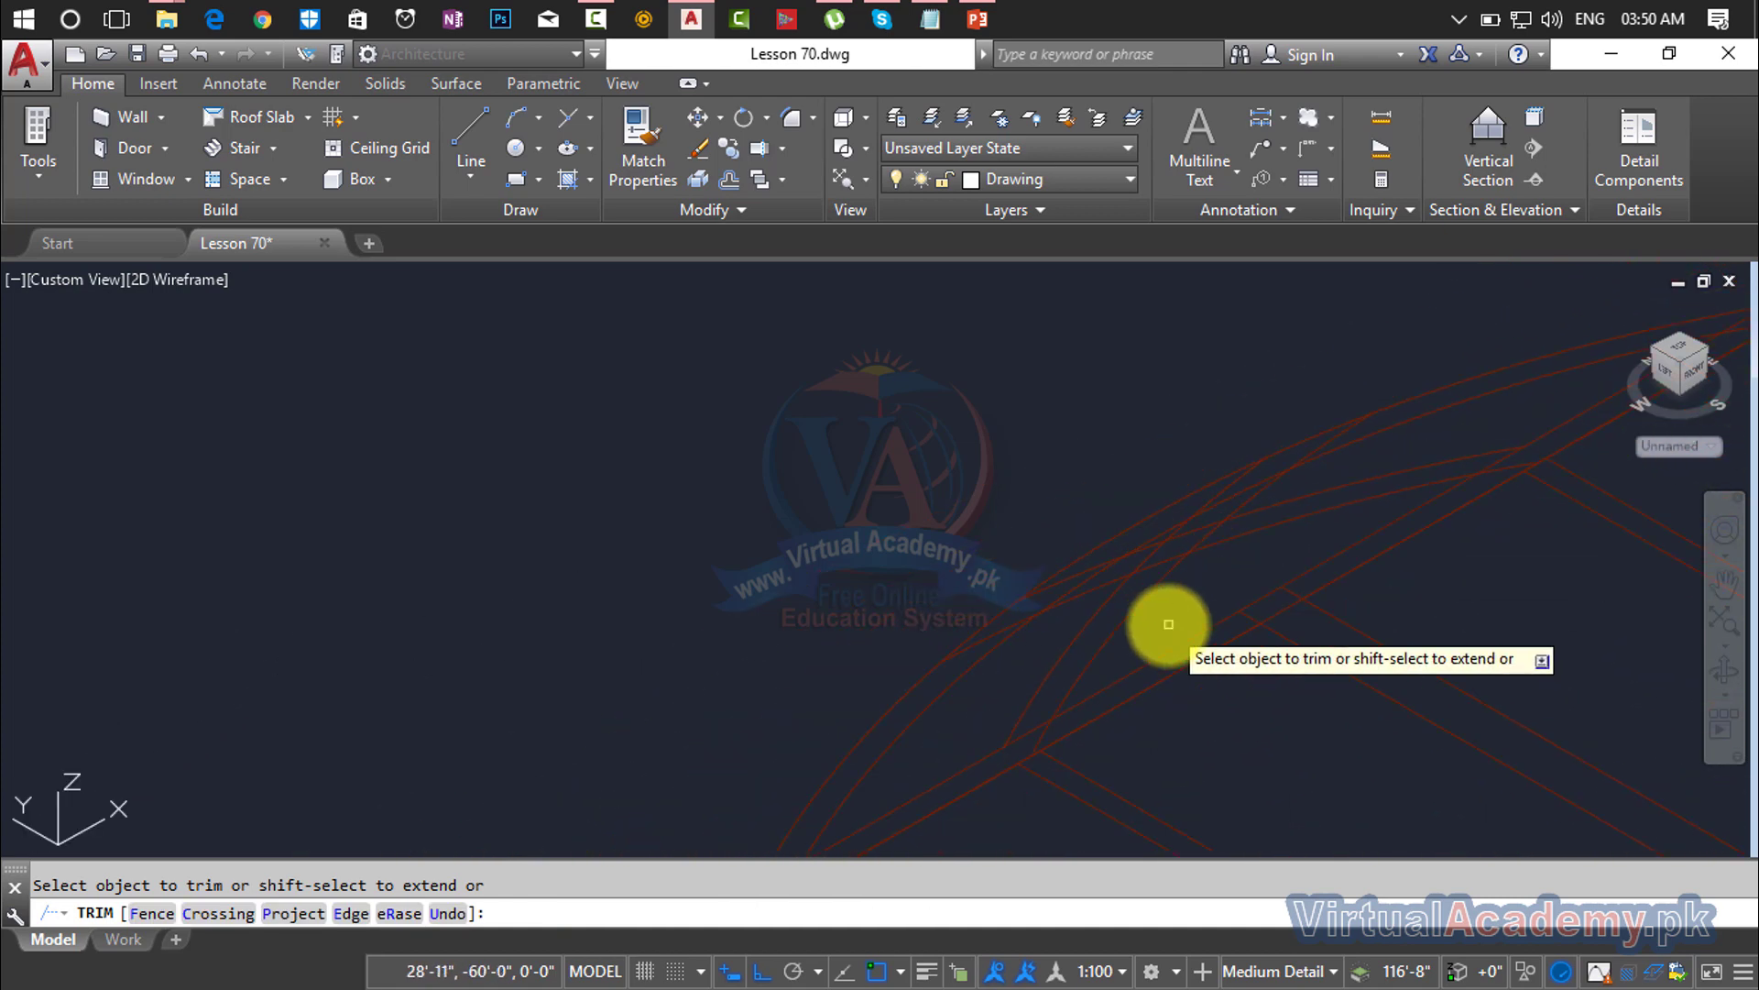
middle_click_drag(1166, 624, 1273, 441)
scroll(1127, 504, "up", 4)
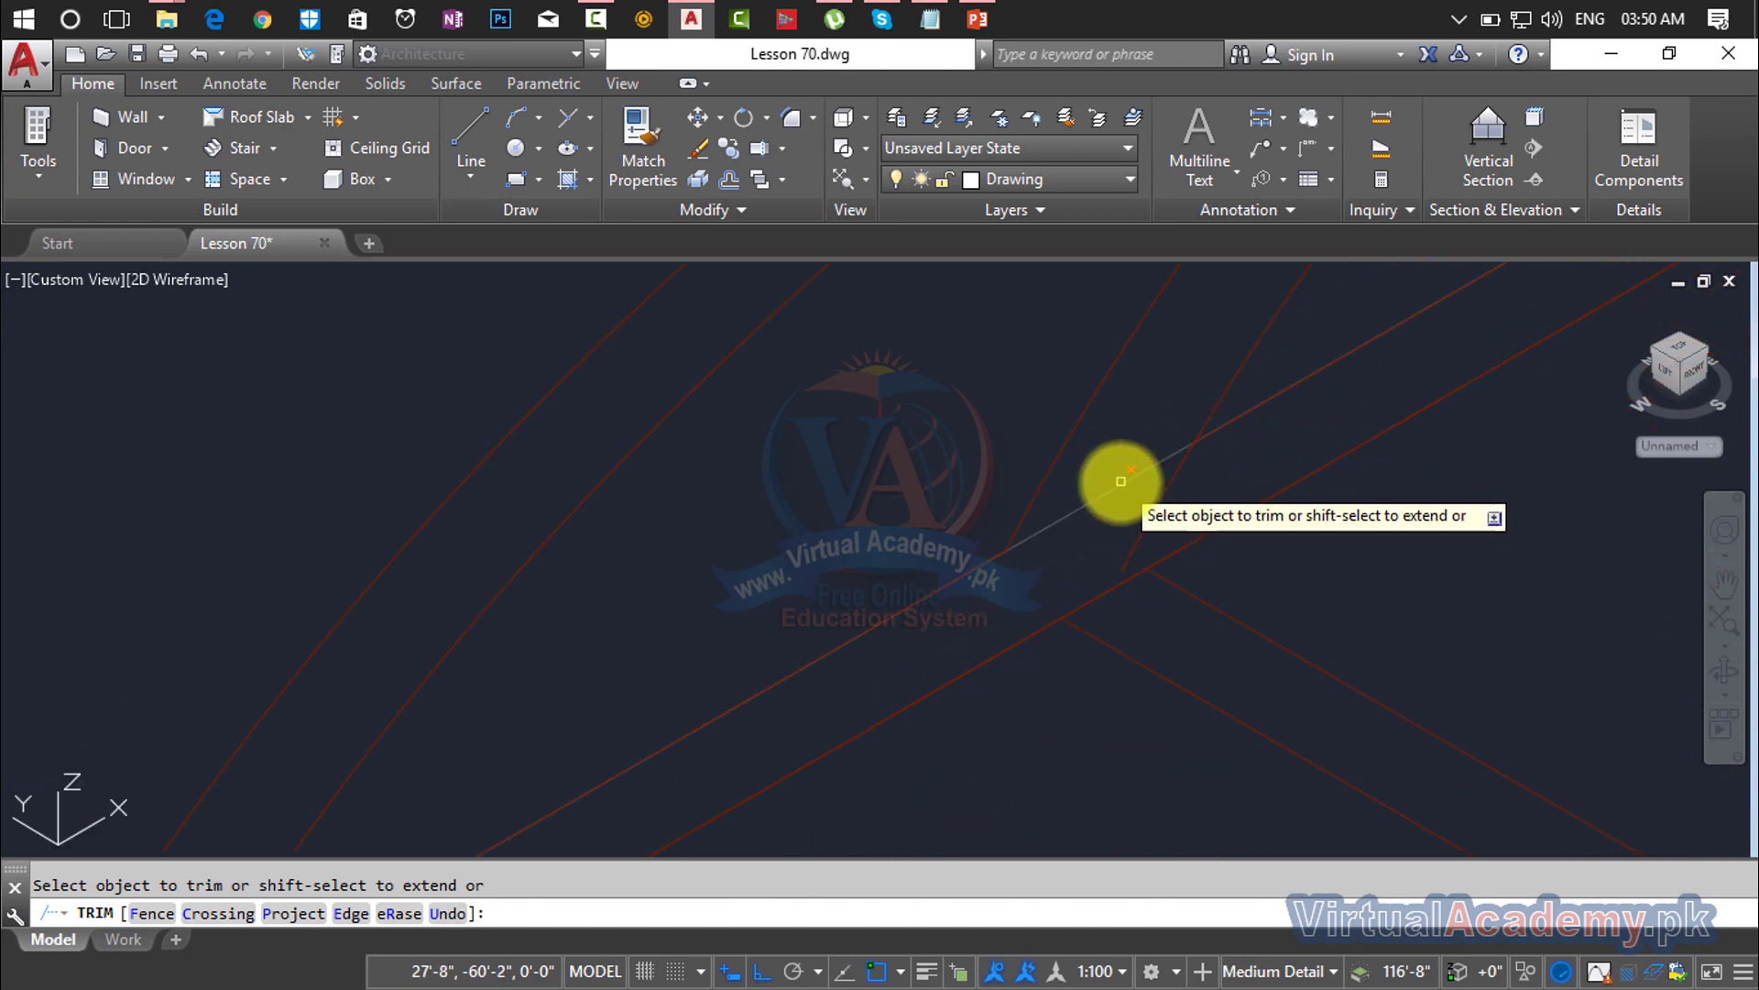
left_click(1161, 511)
left_click(1151, 499)
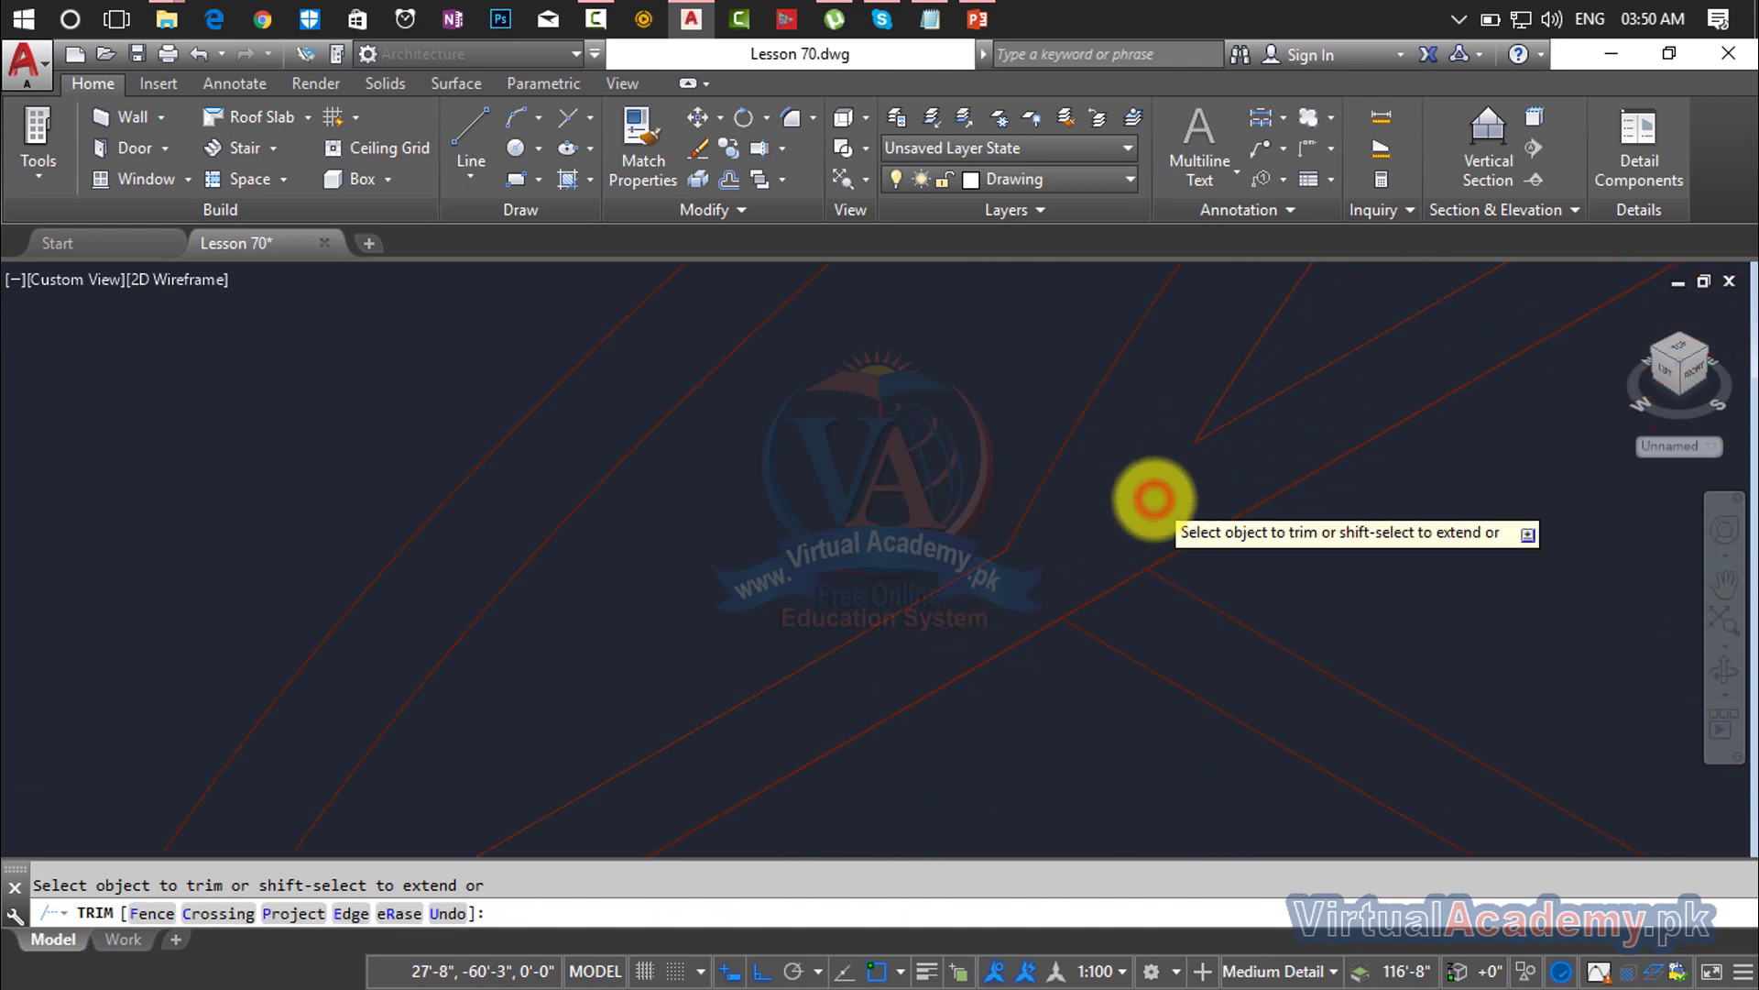
middle_click_drag(1151, 498, 1146, 605)
scroll(875, 699, "up", 6)
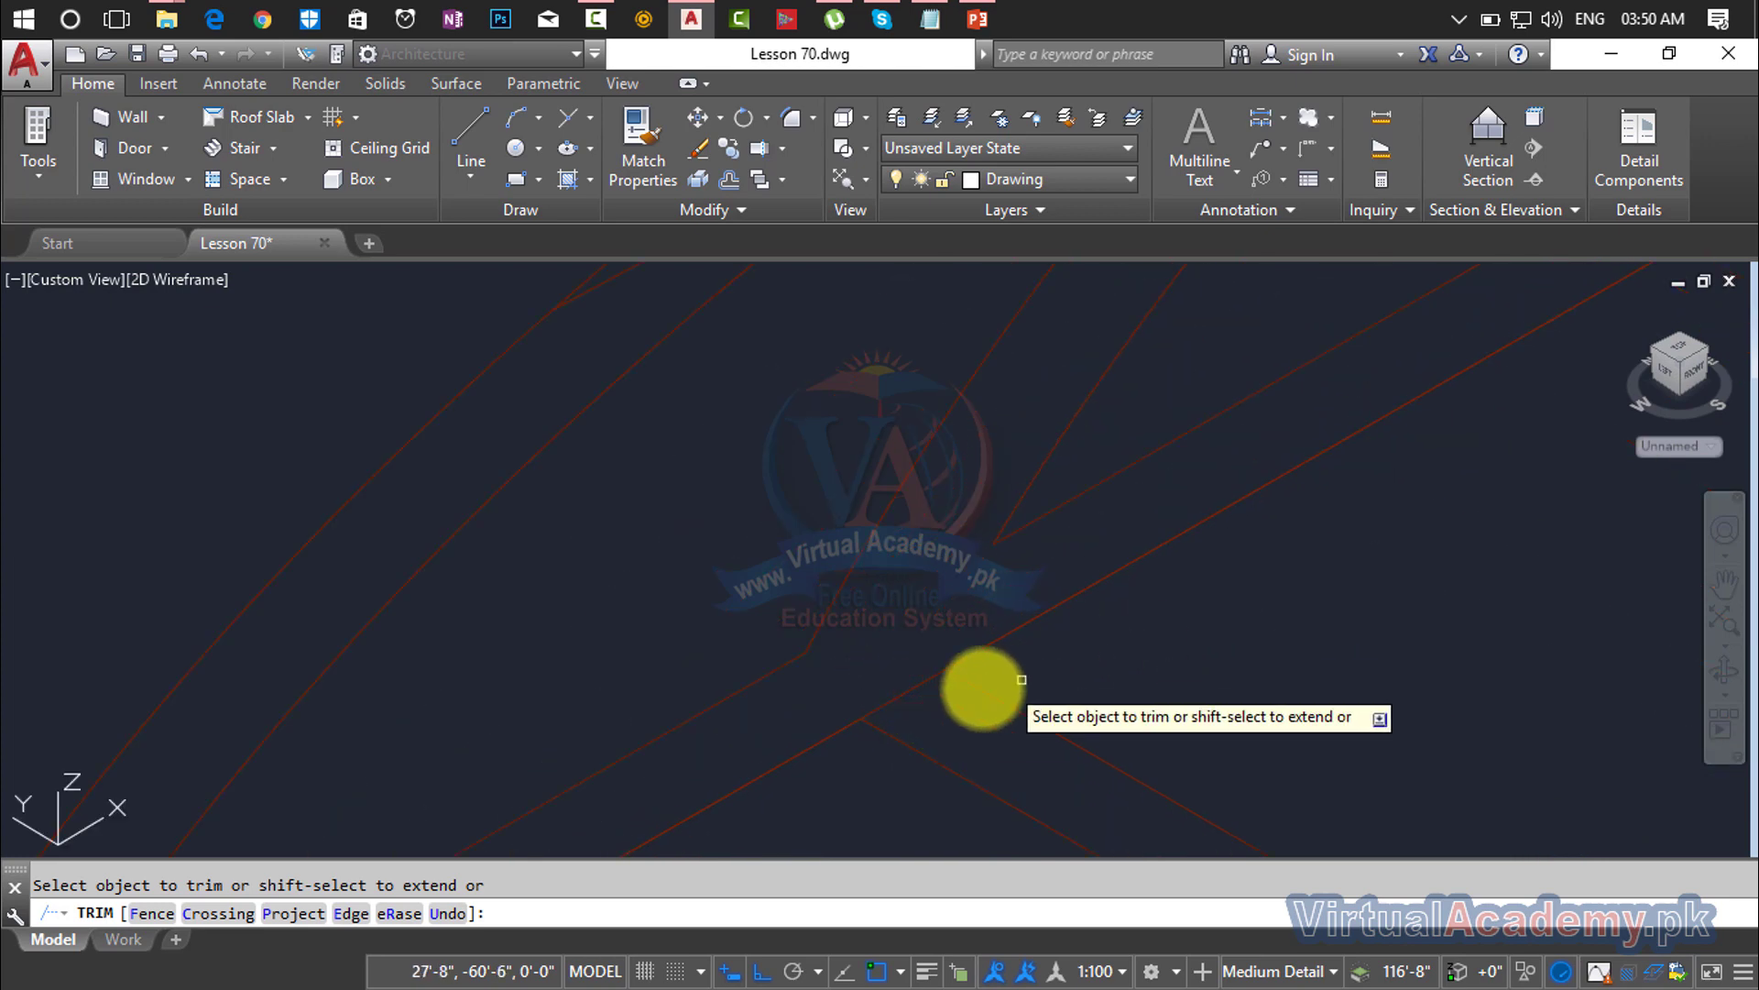
scroll(923, 688, "down", 3)
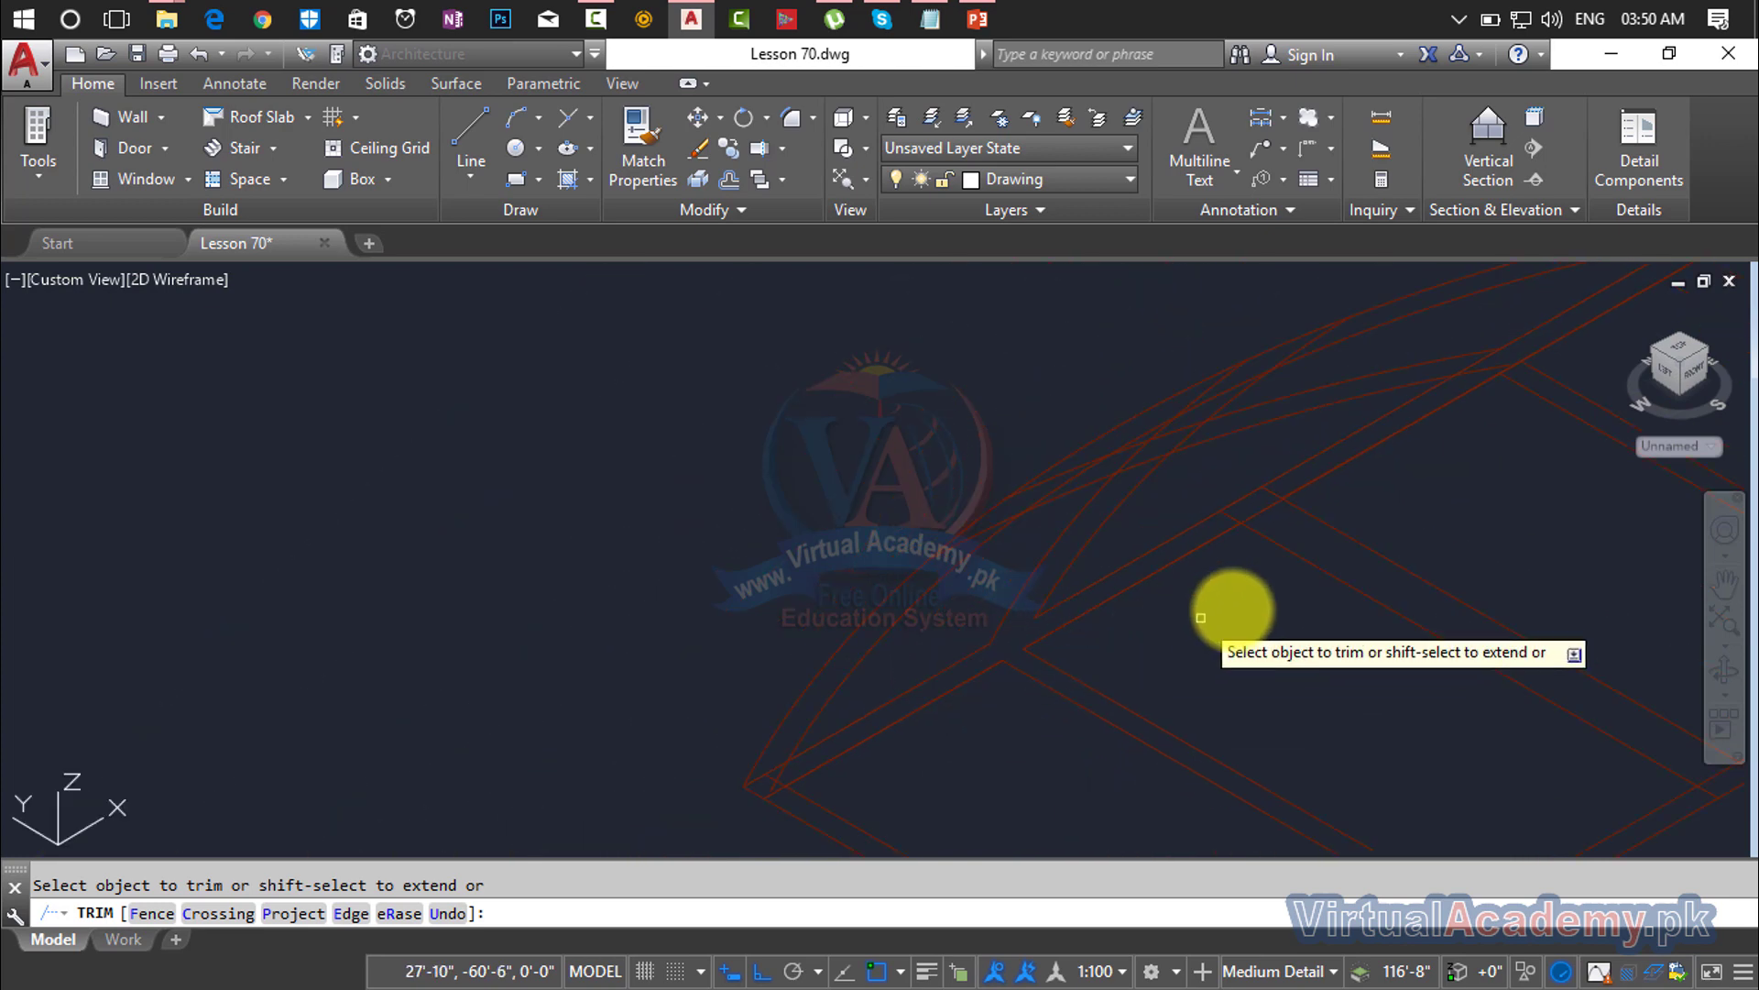
Step: Trim the border line segments that close off the arch-side ends of the middle and third pane dividers
middle_click_drag(1347, 562, 1176, 658)
scroll(1095, 601, "up", 6)
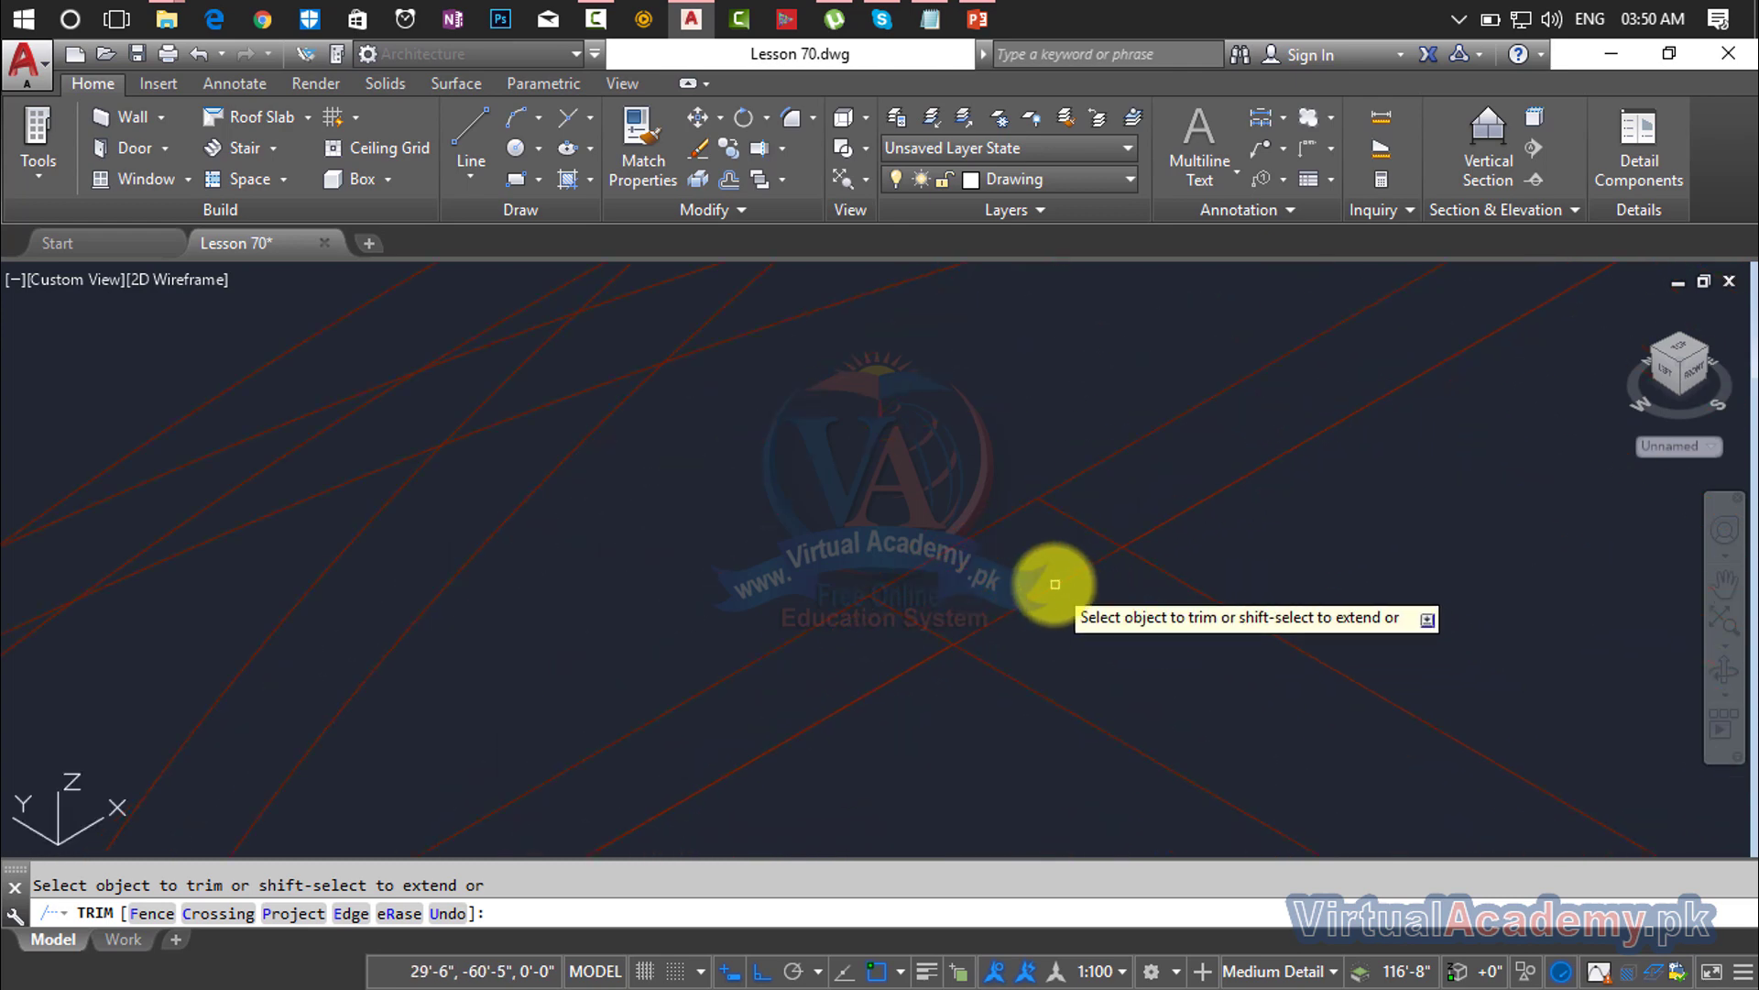
left_click(1052, 588)
left_click(1095, 536)
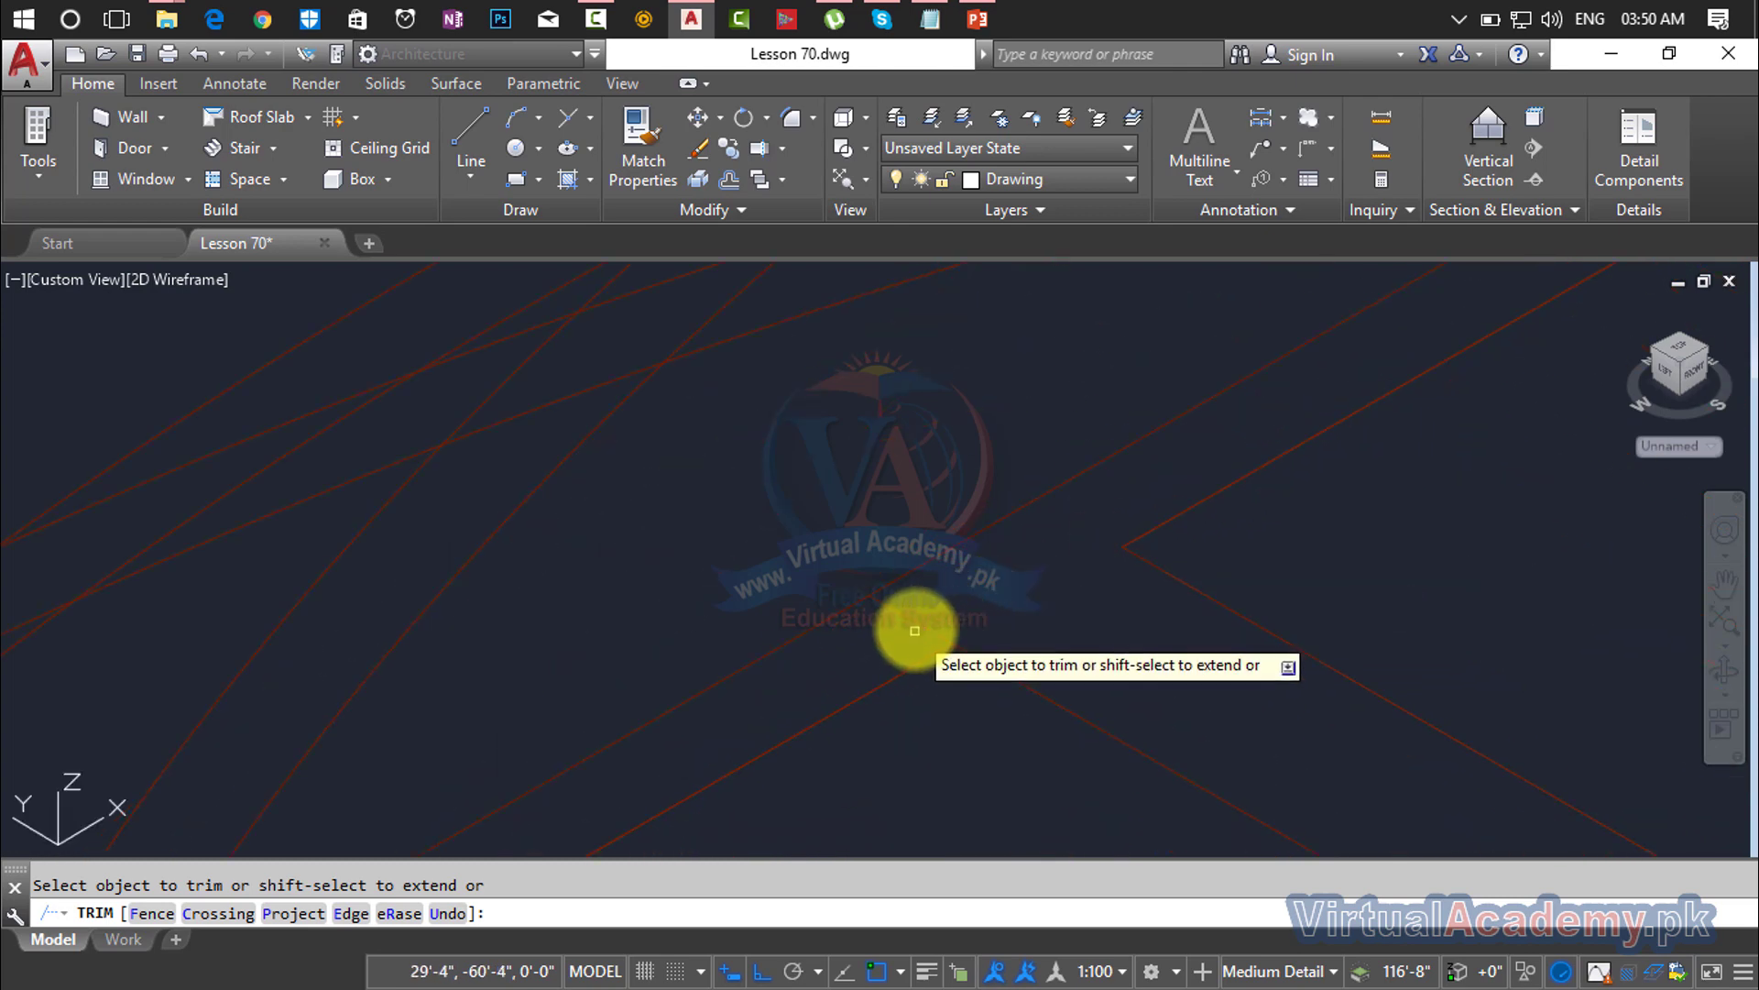
scroll(915, 617, "down", 5)
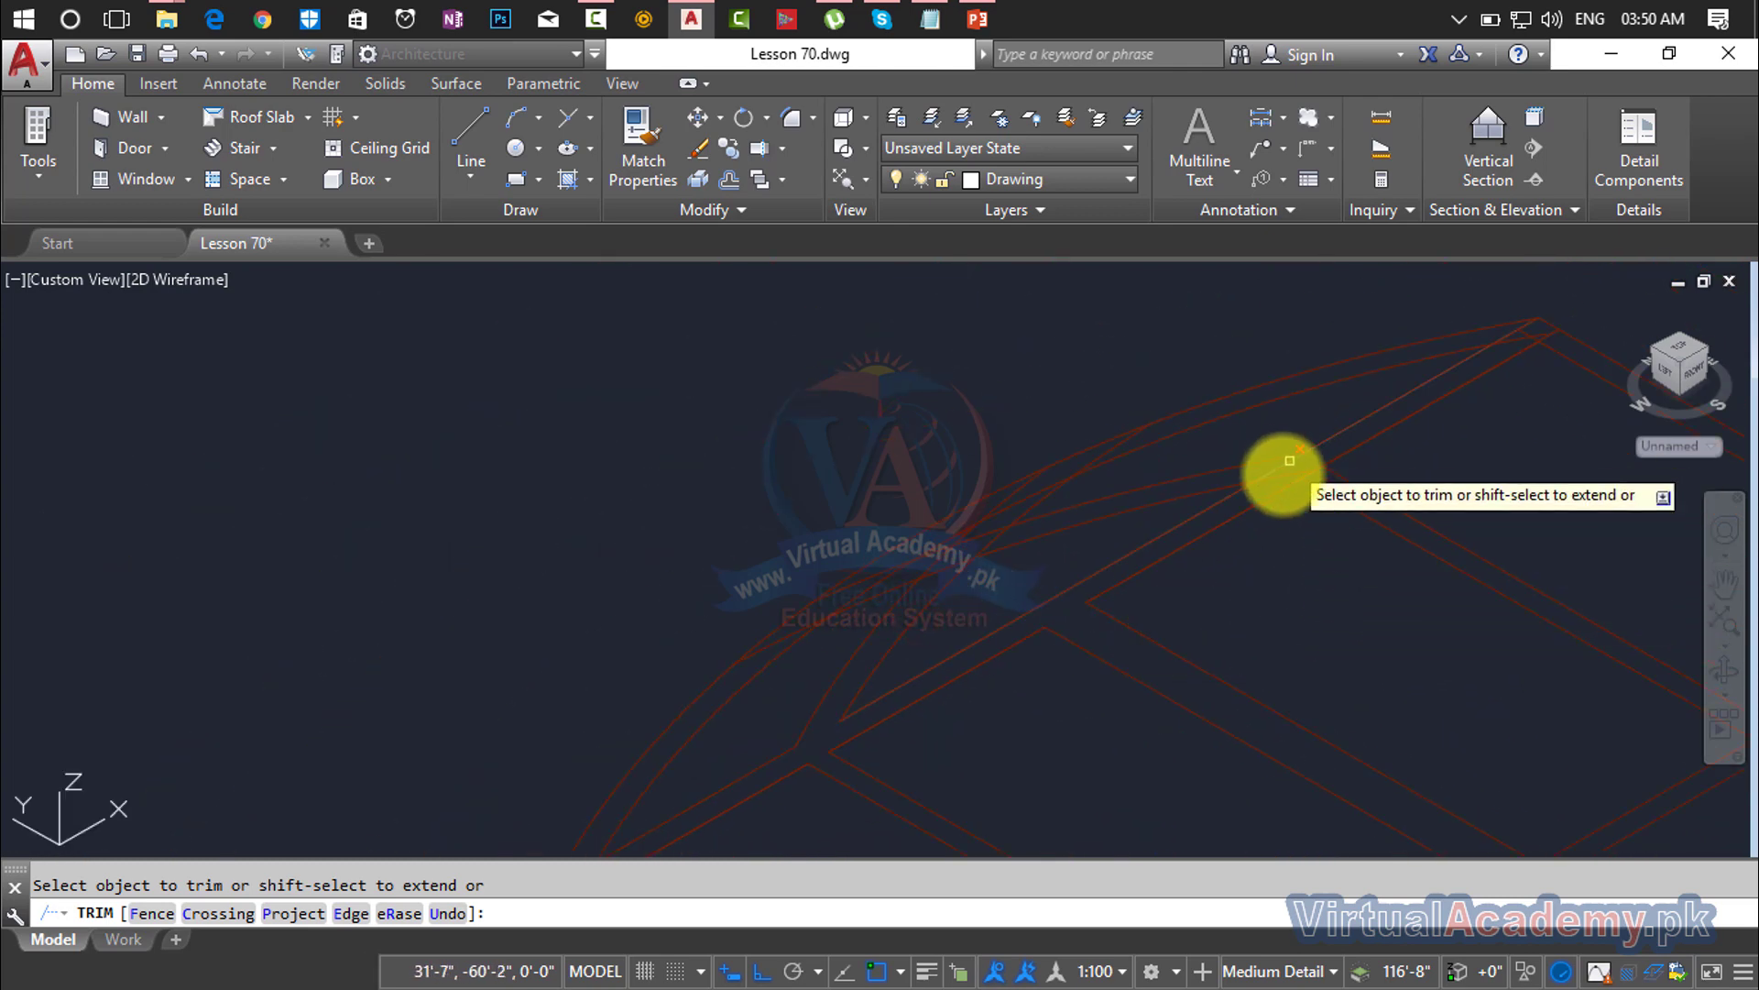
scroll(1280, 491, "up", 5)
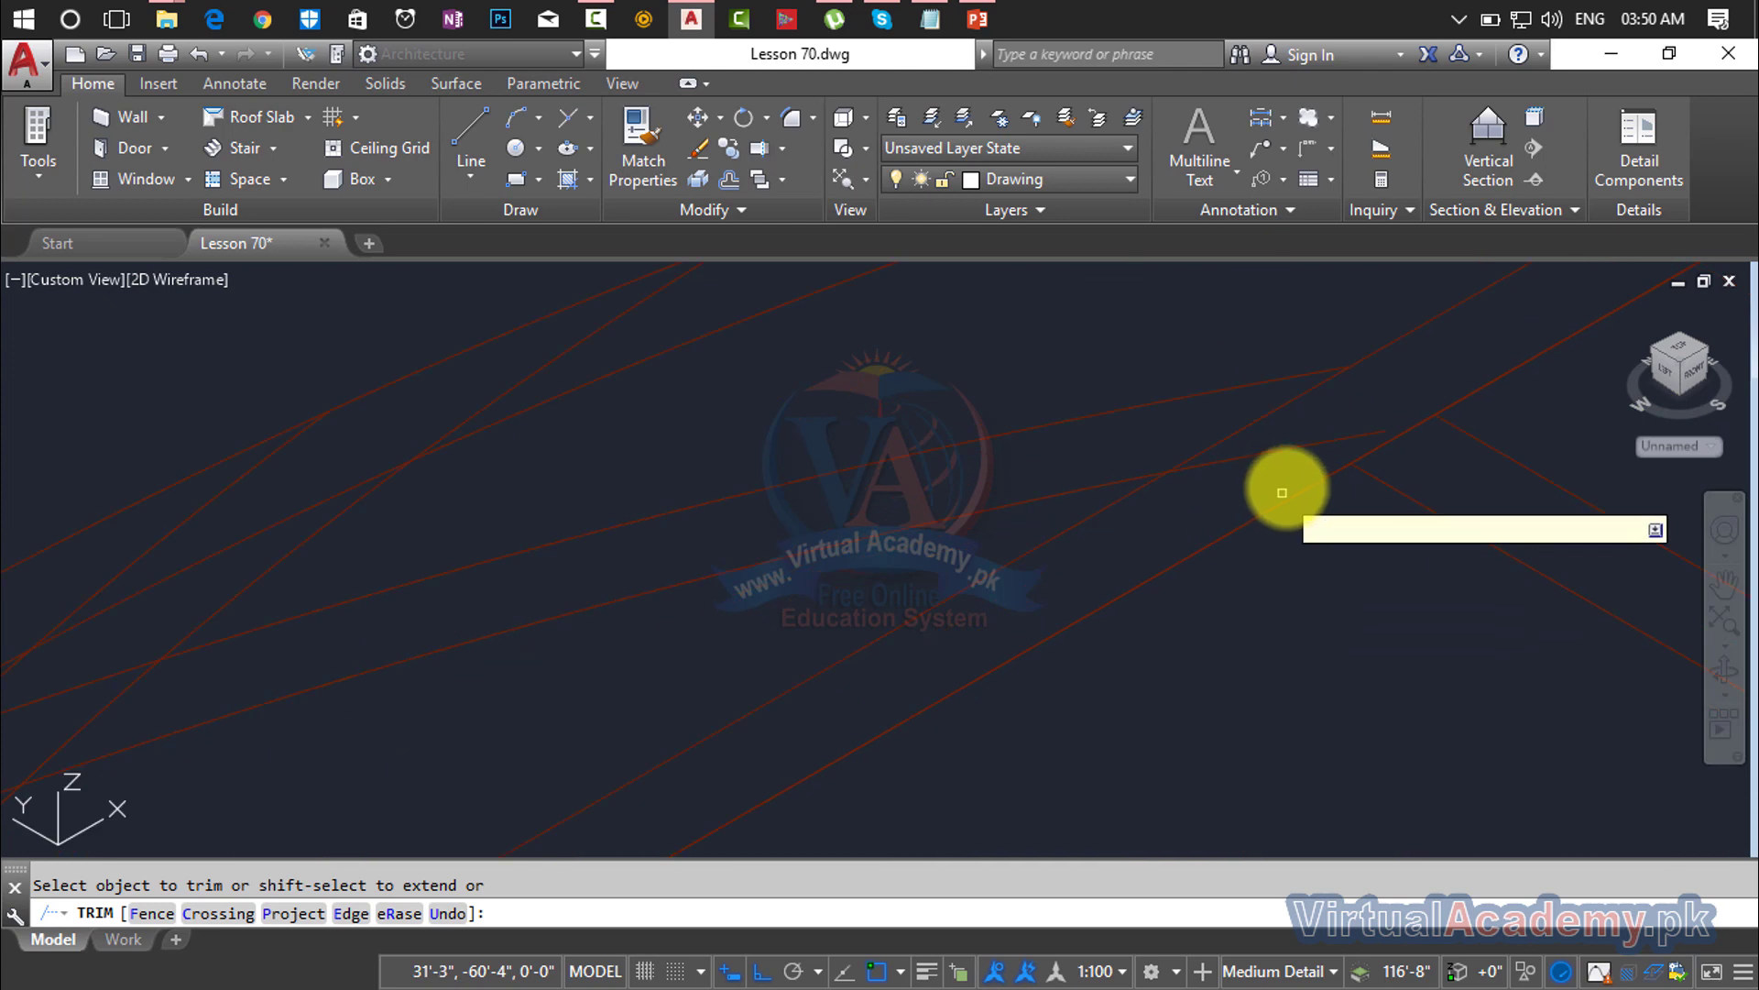
left_click(1258, 421)
scroll(1394, 441, "down", 5)
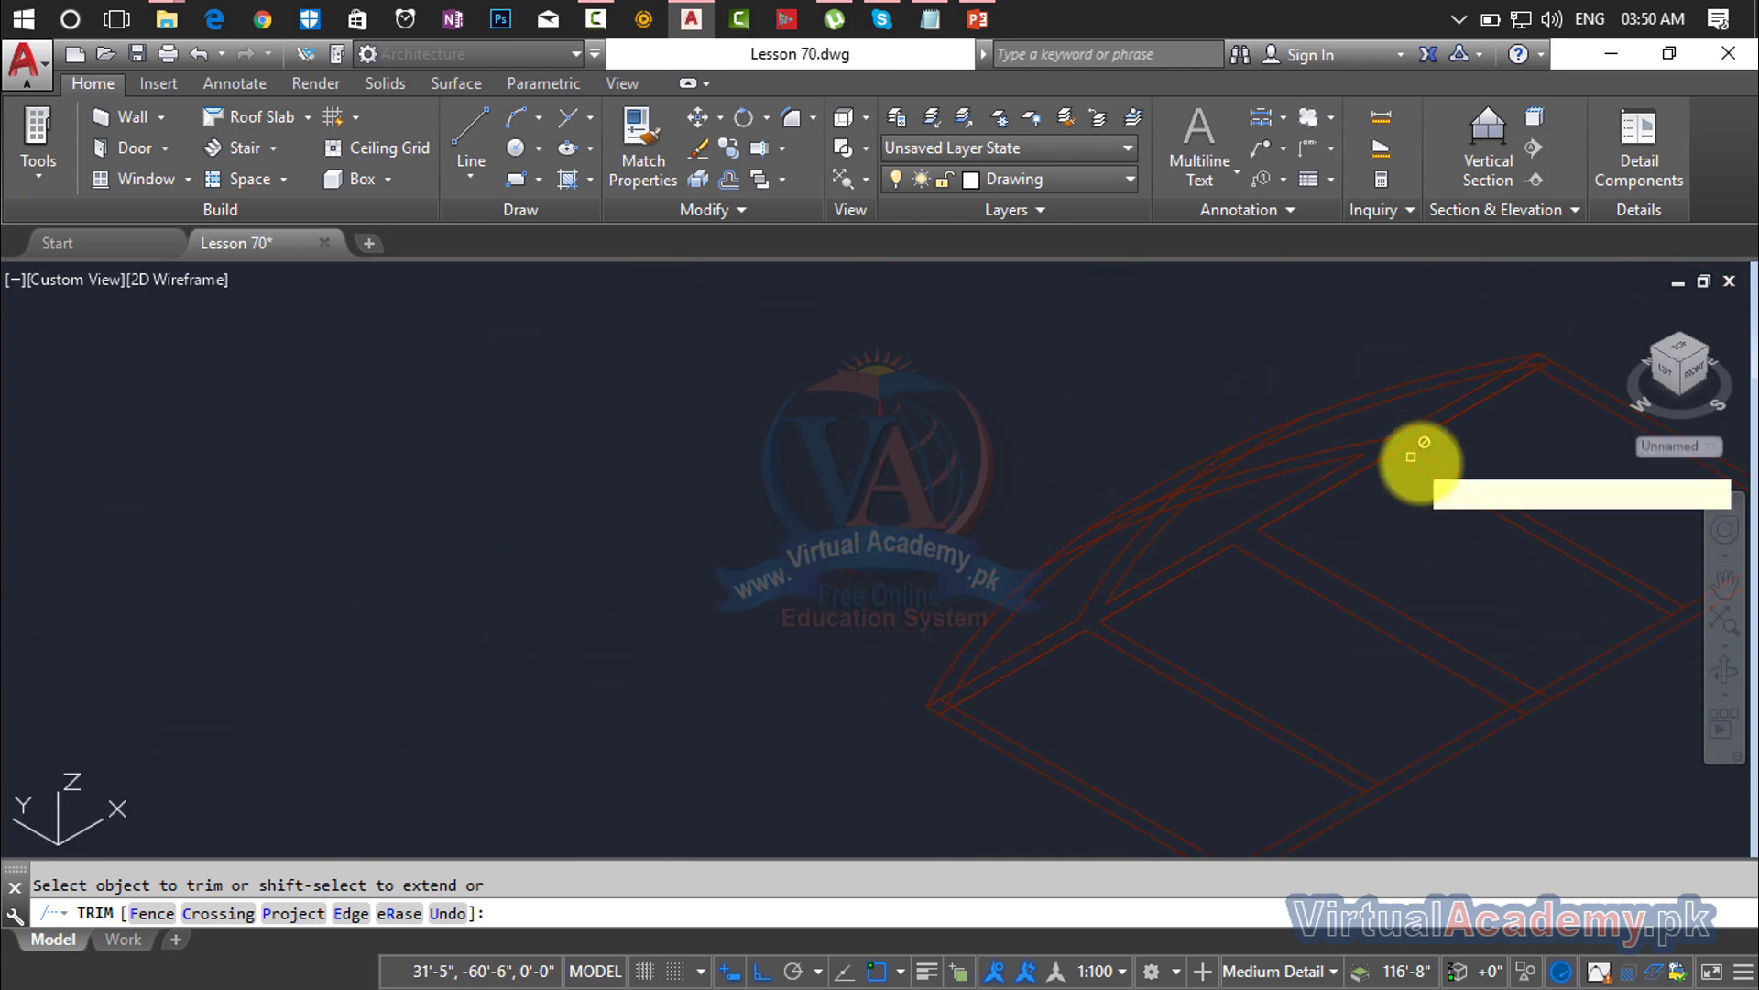
Step: Trim the overlapping segments where the two copied arch curve pairs cross each other
scroll(1347, 581, "up", 6)
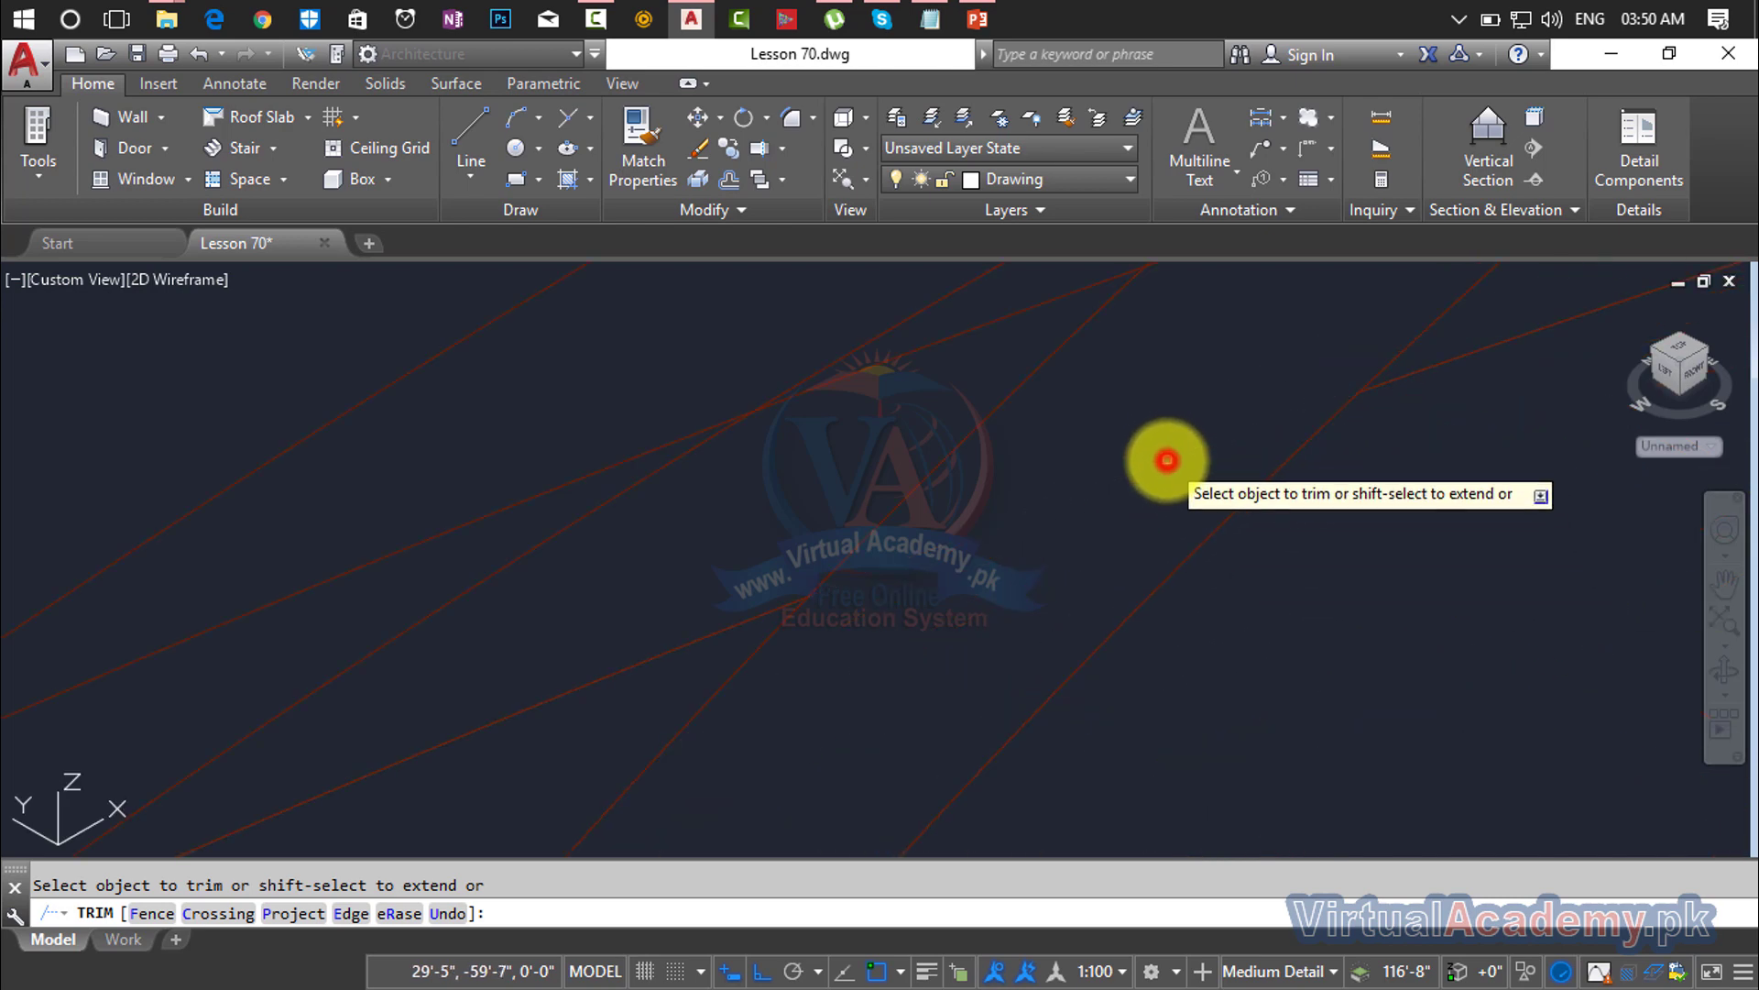
middle_click_drag(1167, 459, 1163, 511)
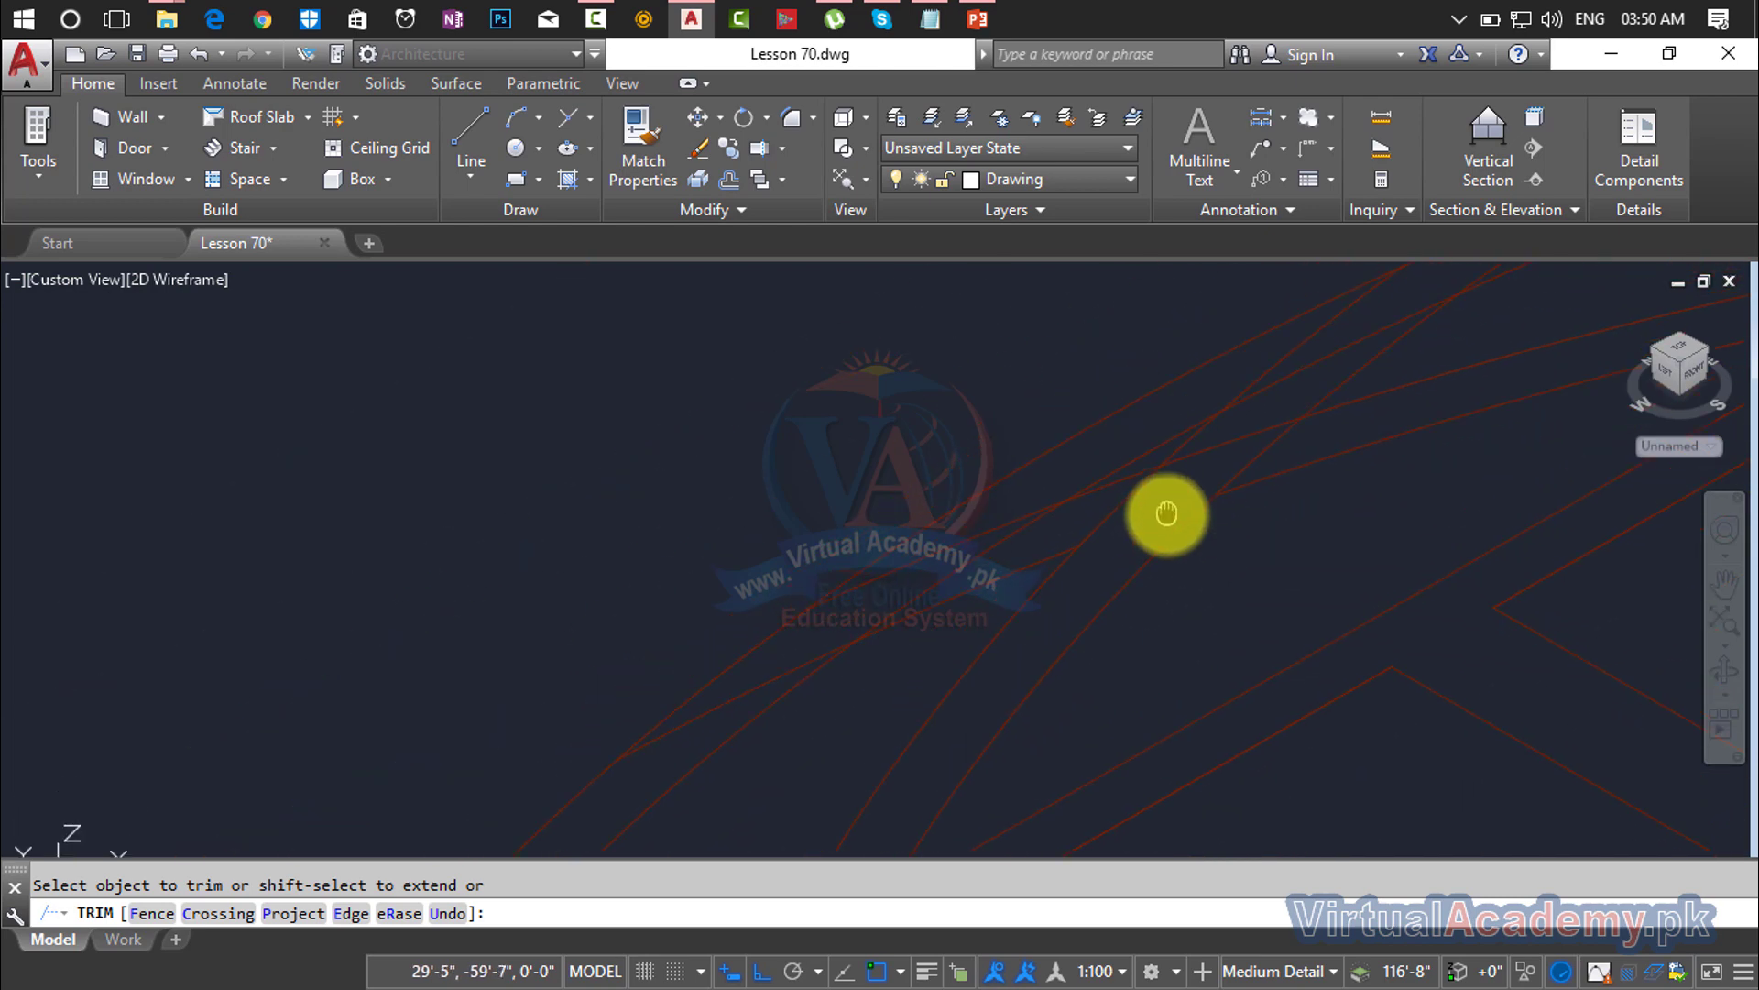
left_click(1114, 507)
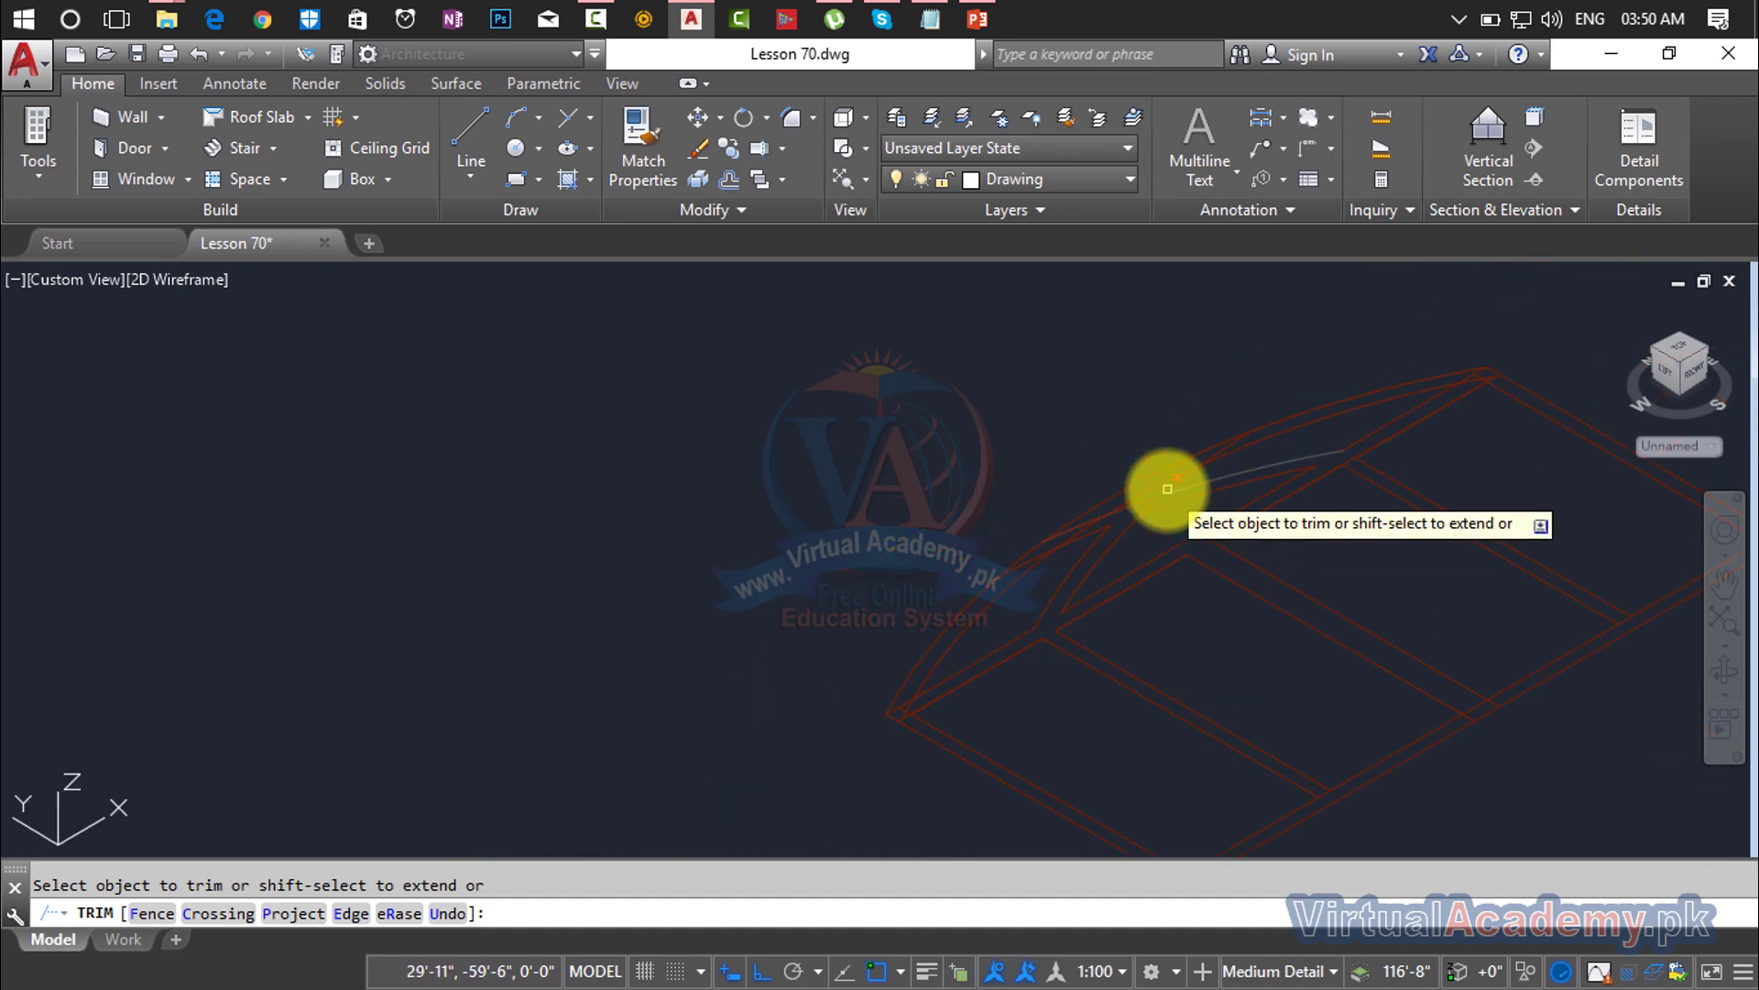
scroll(1162, 506, "up", 5)
left_click(1081, 554)
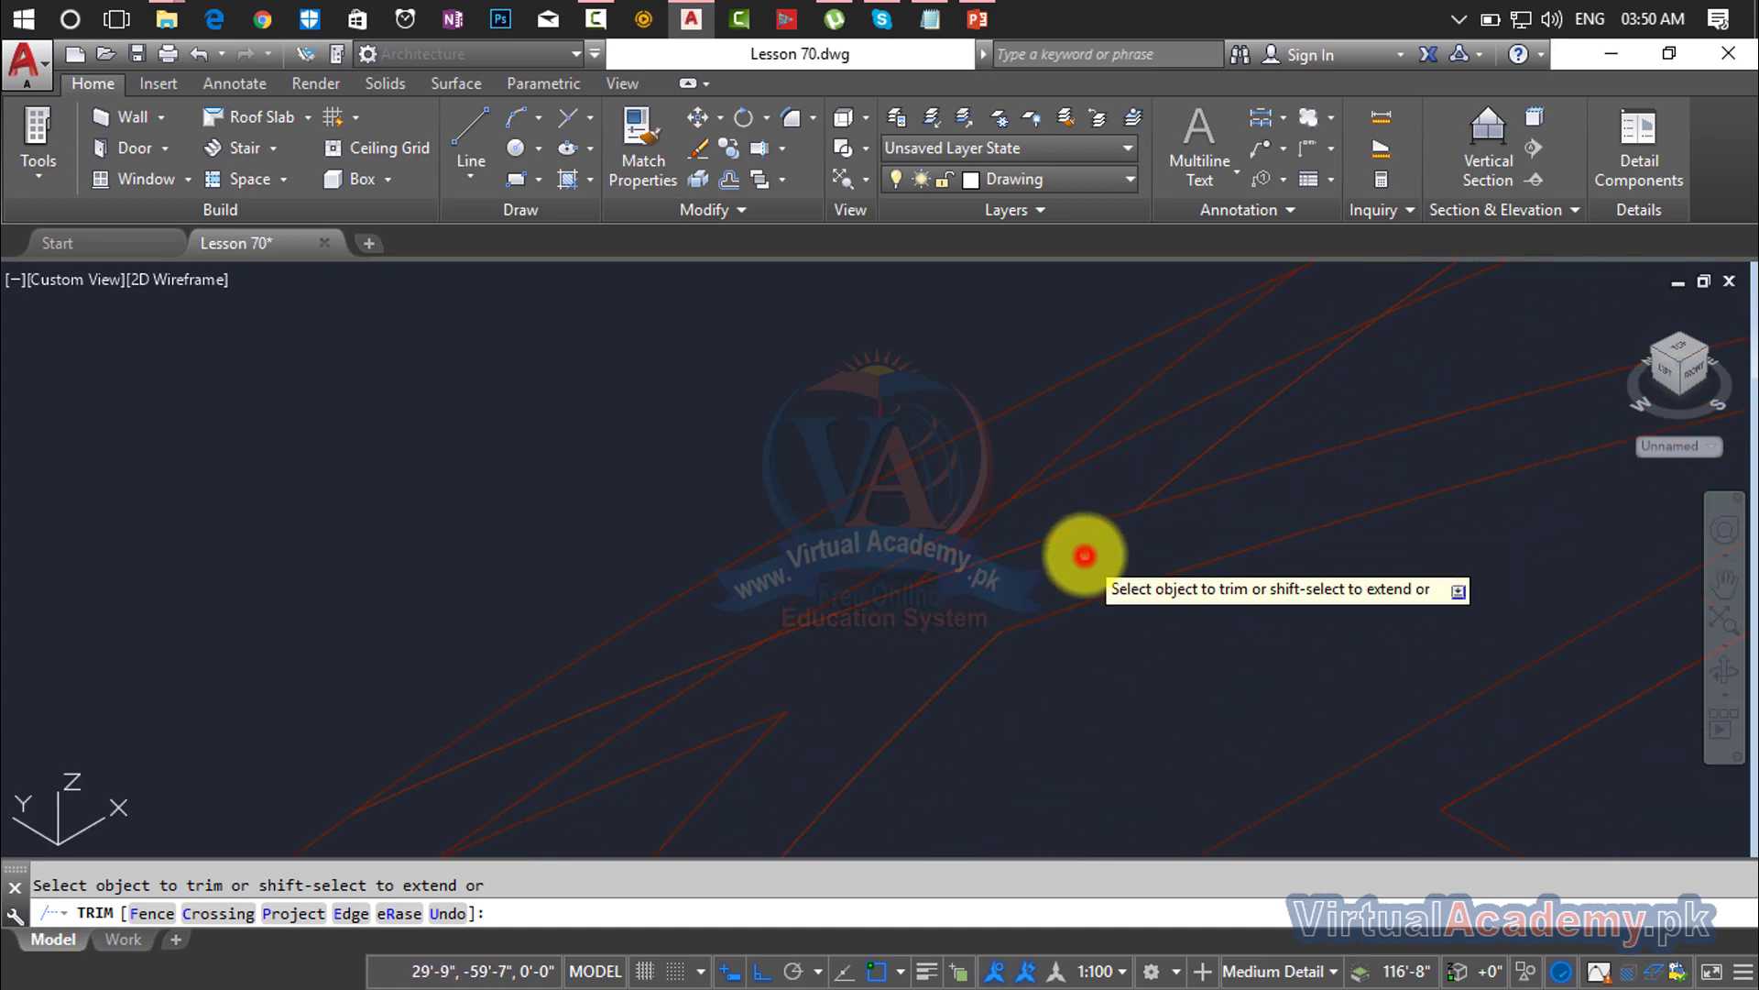
left_click(1074, 519)
left_click(1074, 538)
left_click(1075, 535)
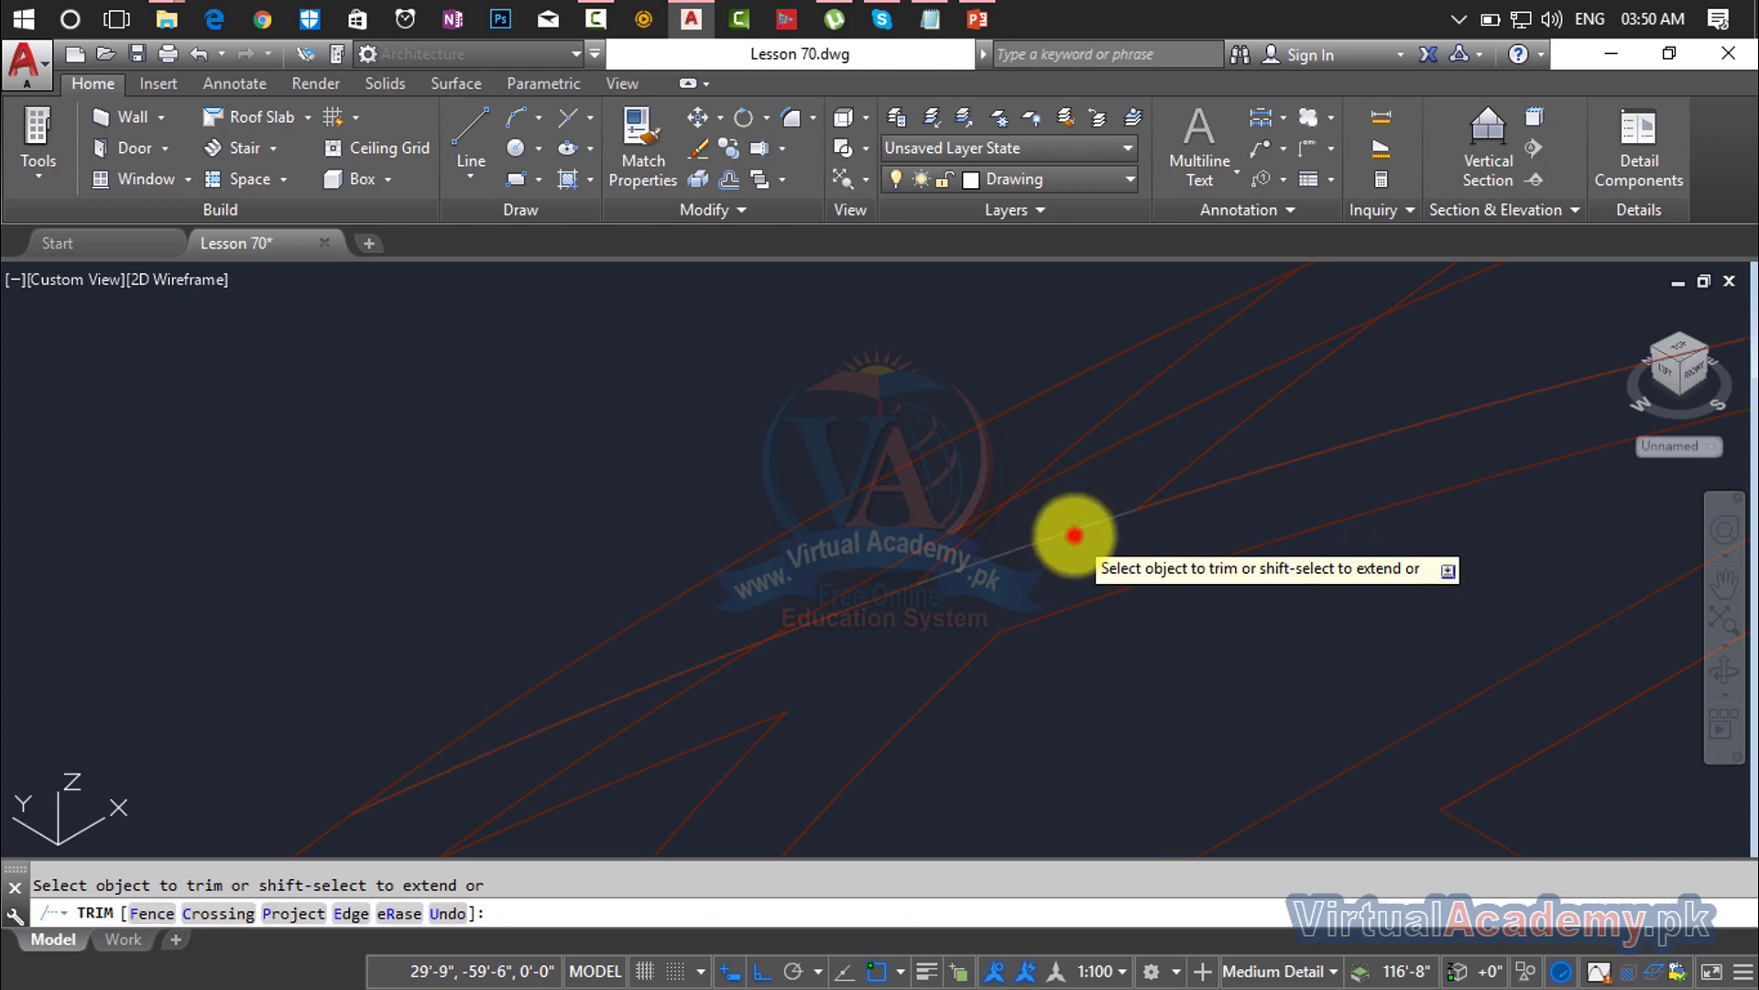
scroll(1231, 595, "down", 2)
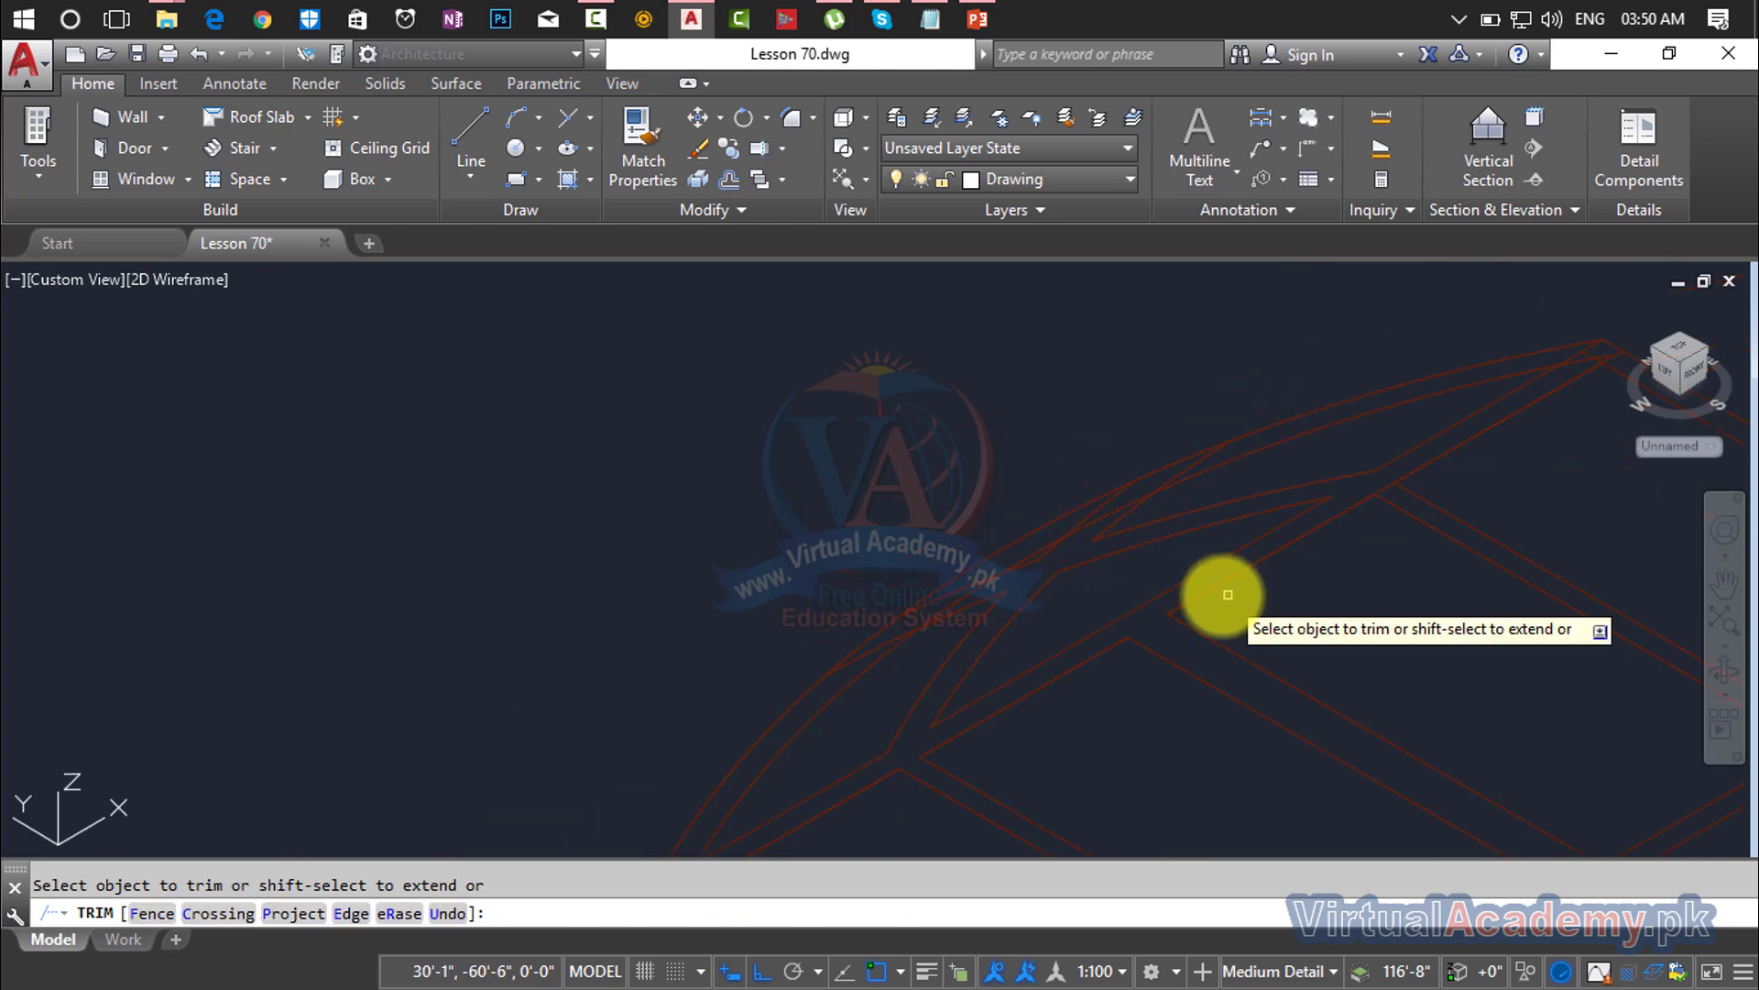
Step: Trim the overlap segments where the copied curve pairs run into the original inner arch curve
scroll(934, 620, "up", 2)
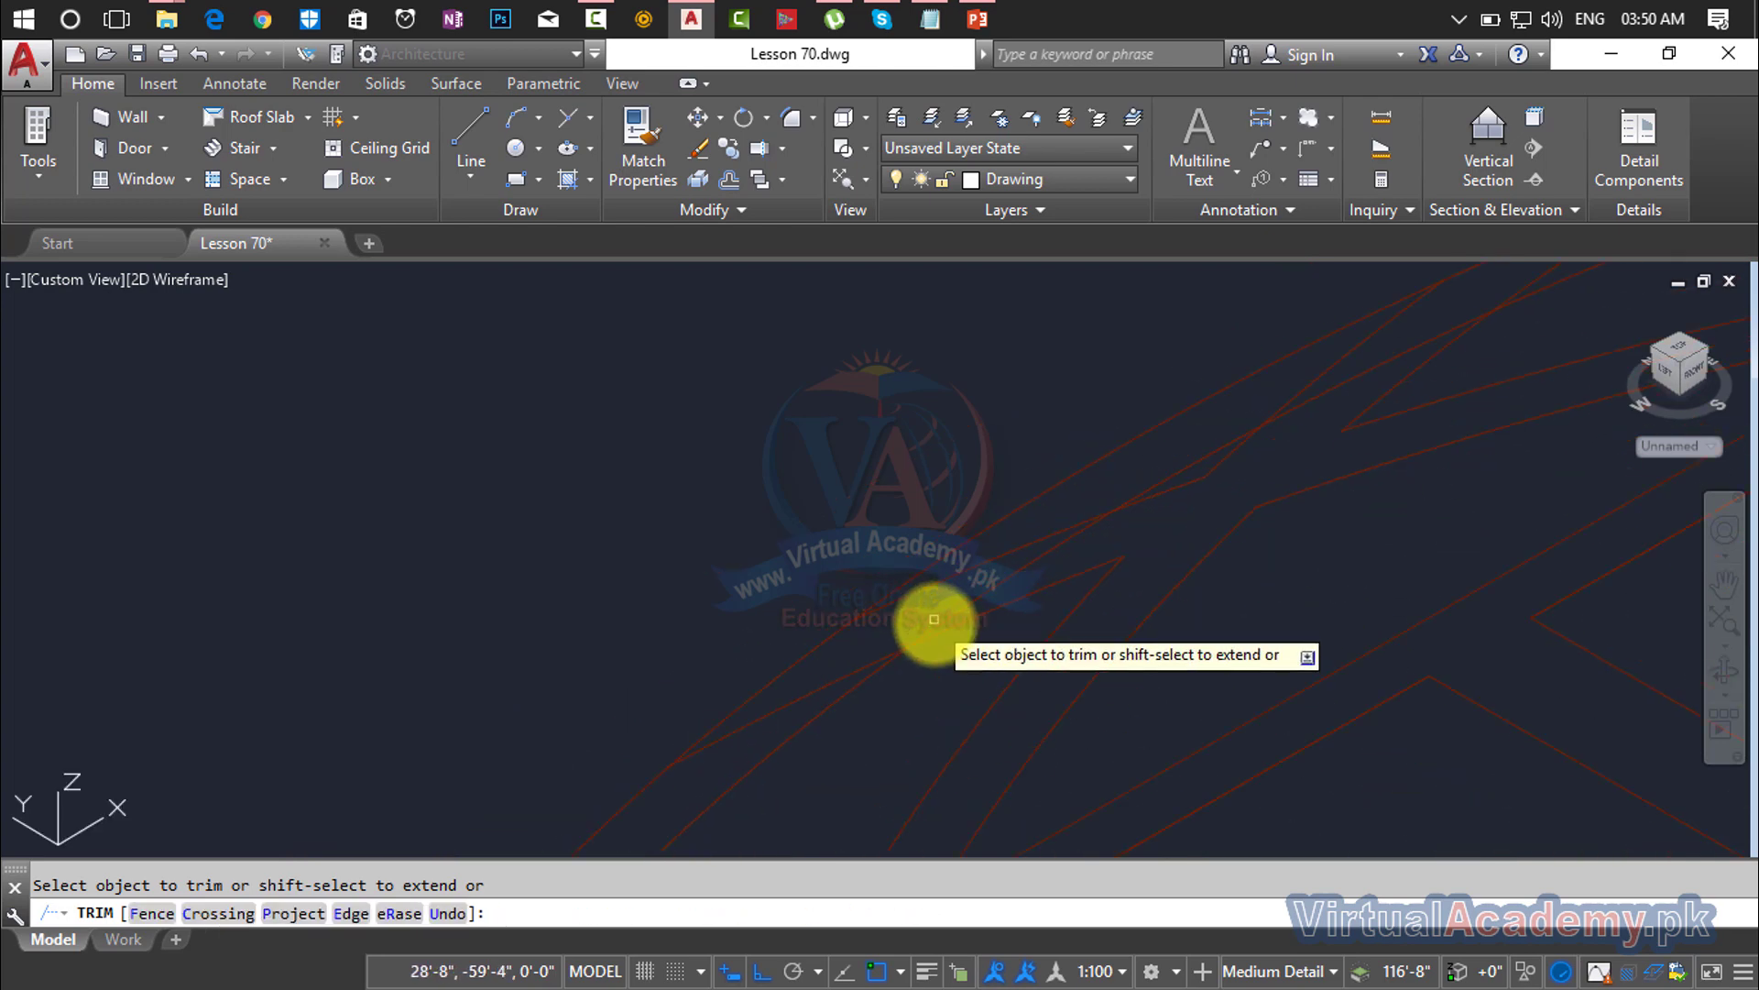
left_click(986, 605)
scroll(1064, 565, "down", 5)
middle_click_drag(1210, 531, 1123, 657)
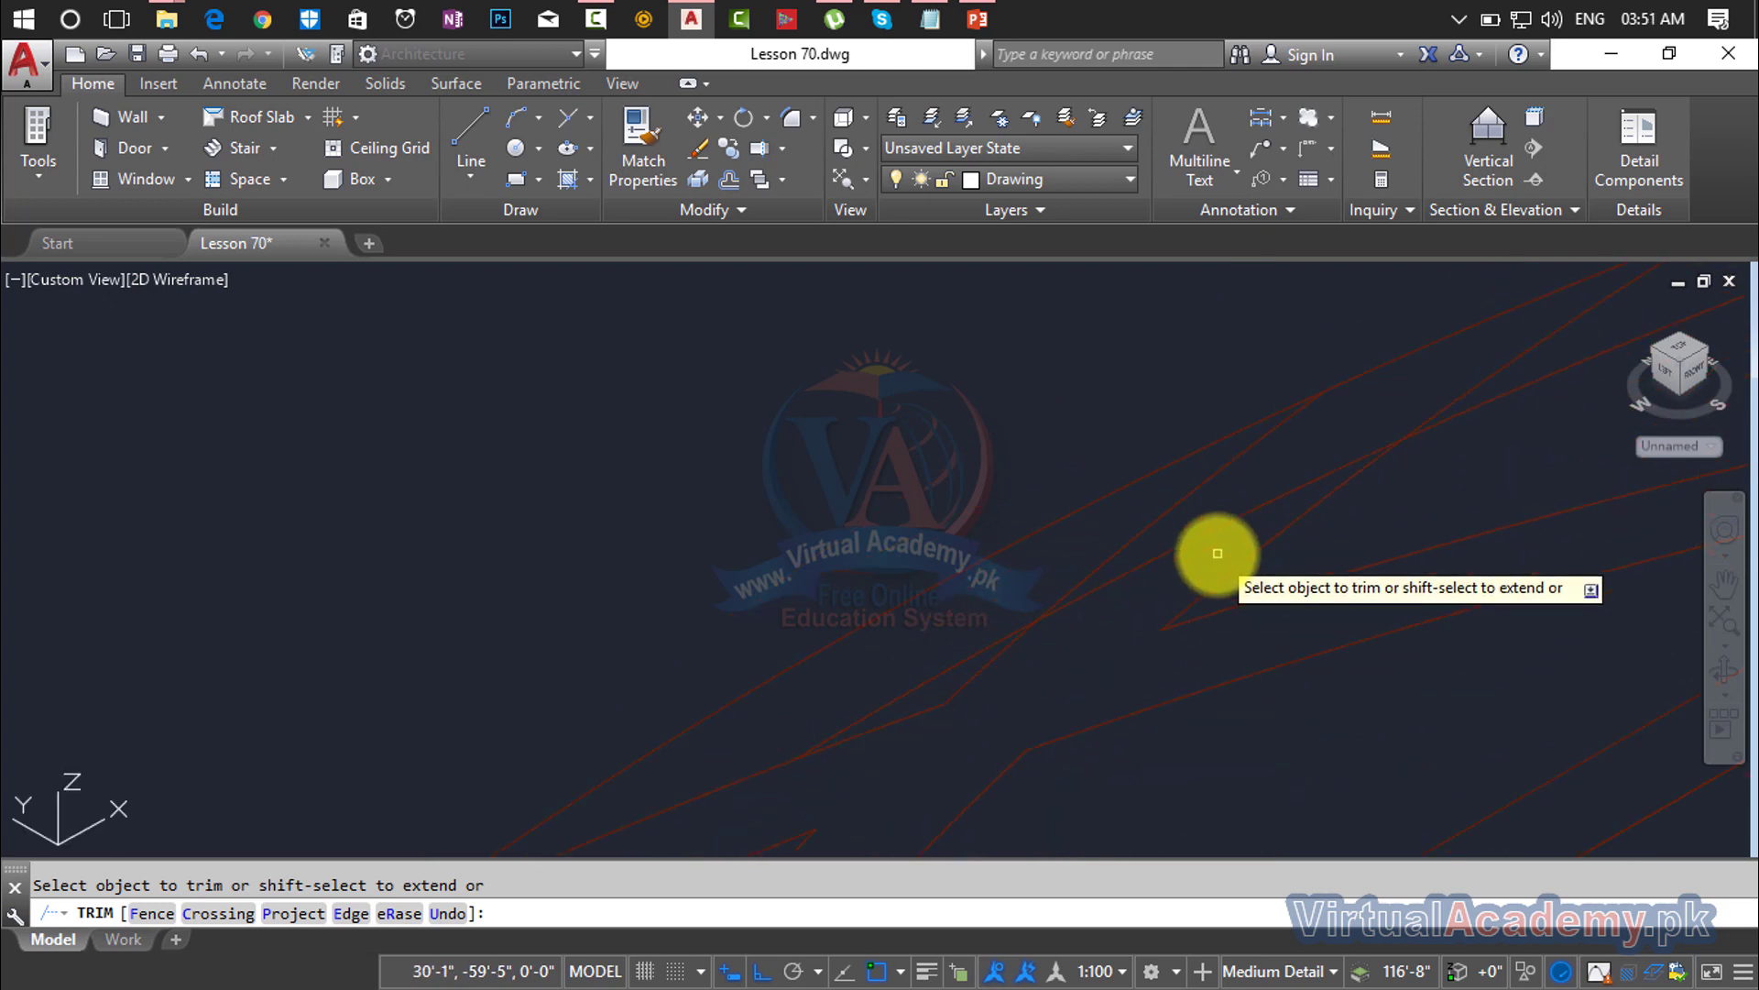
scroll(1235, 522, "down", 5)
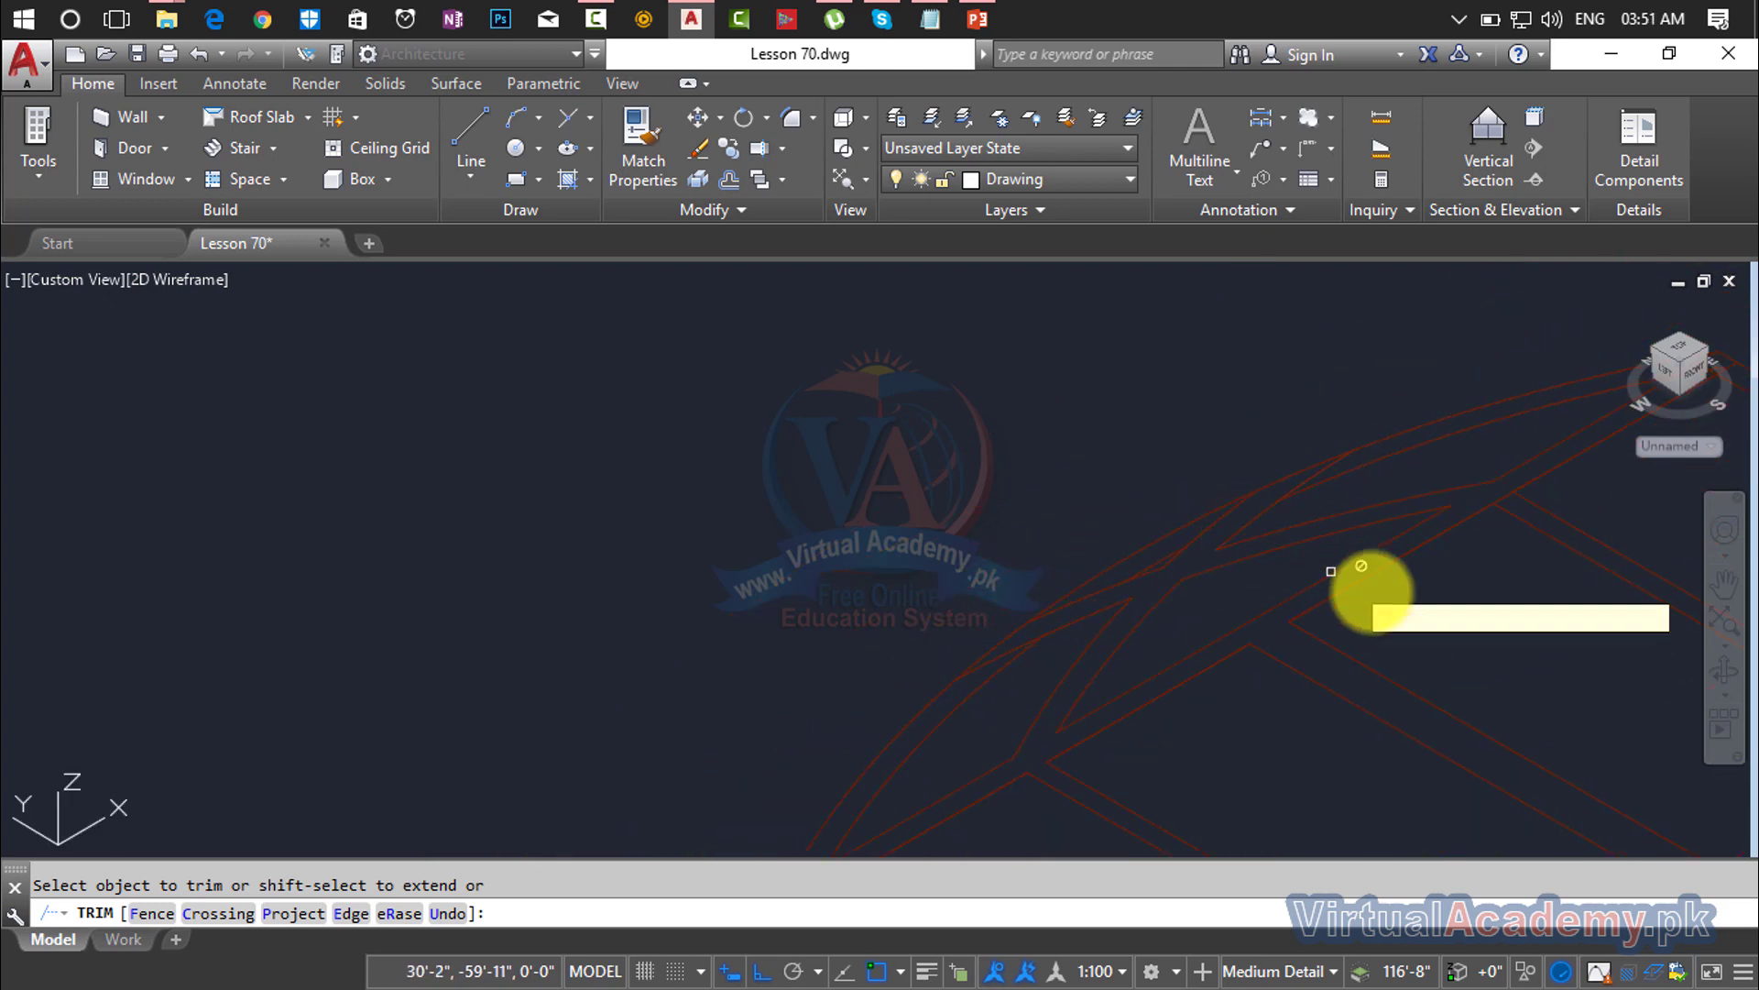
scroll(1155, 549, "up", 5)
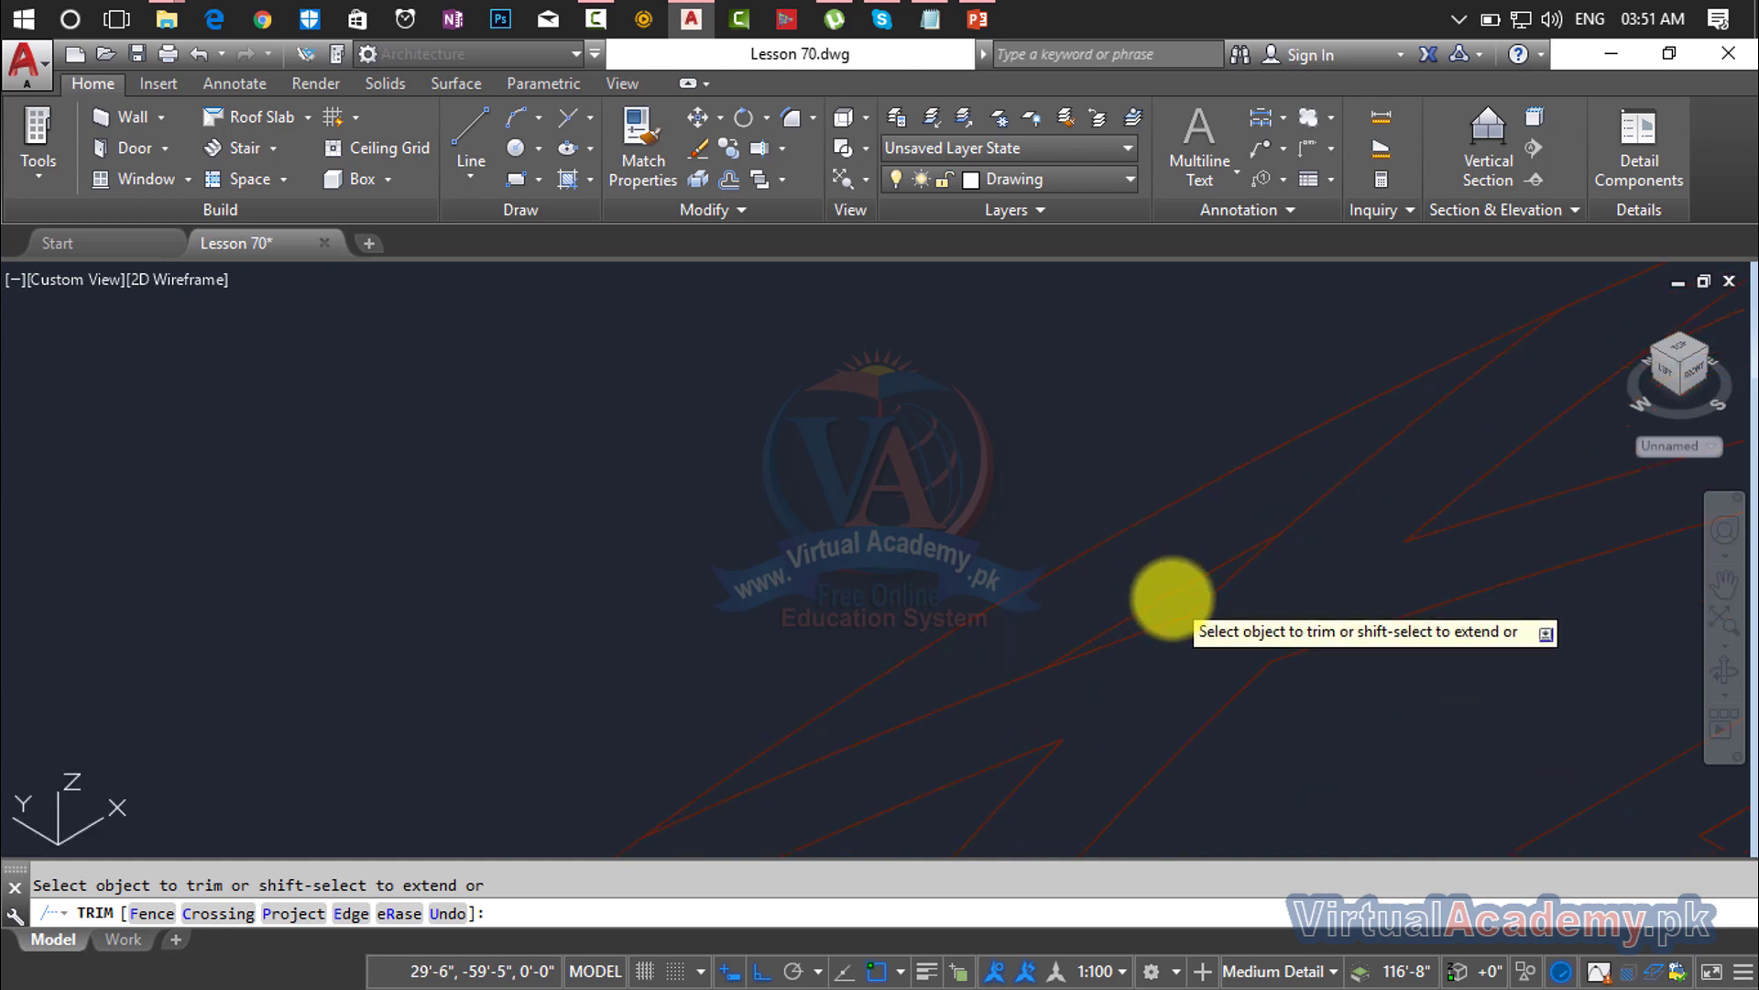
Step: Try erasing a leftover curve segment at the arch crossings, and undo the erase
key("Escape")
key("Delete")
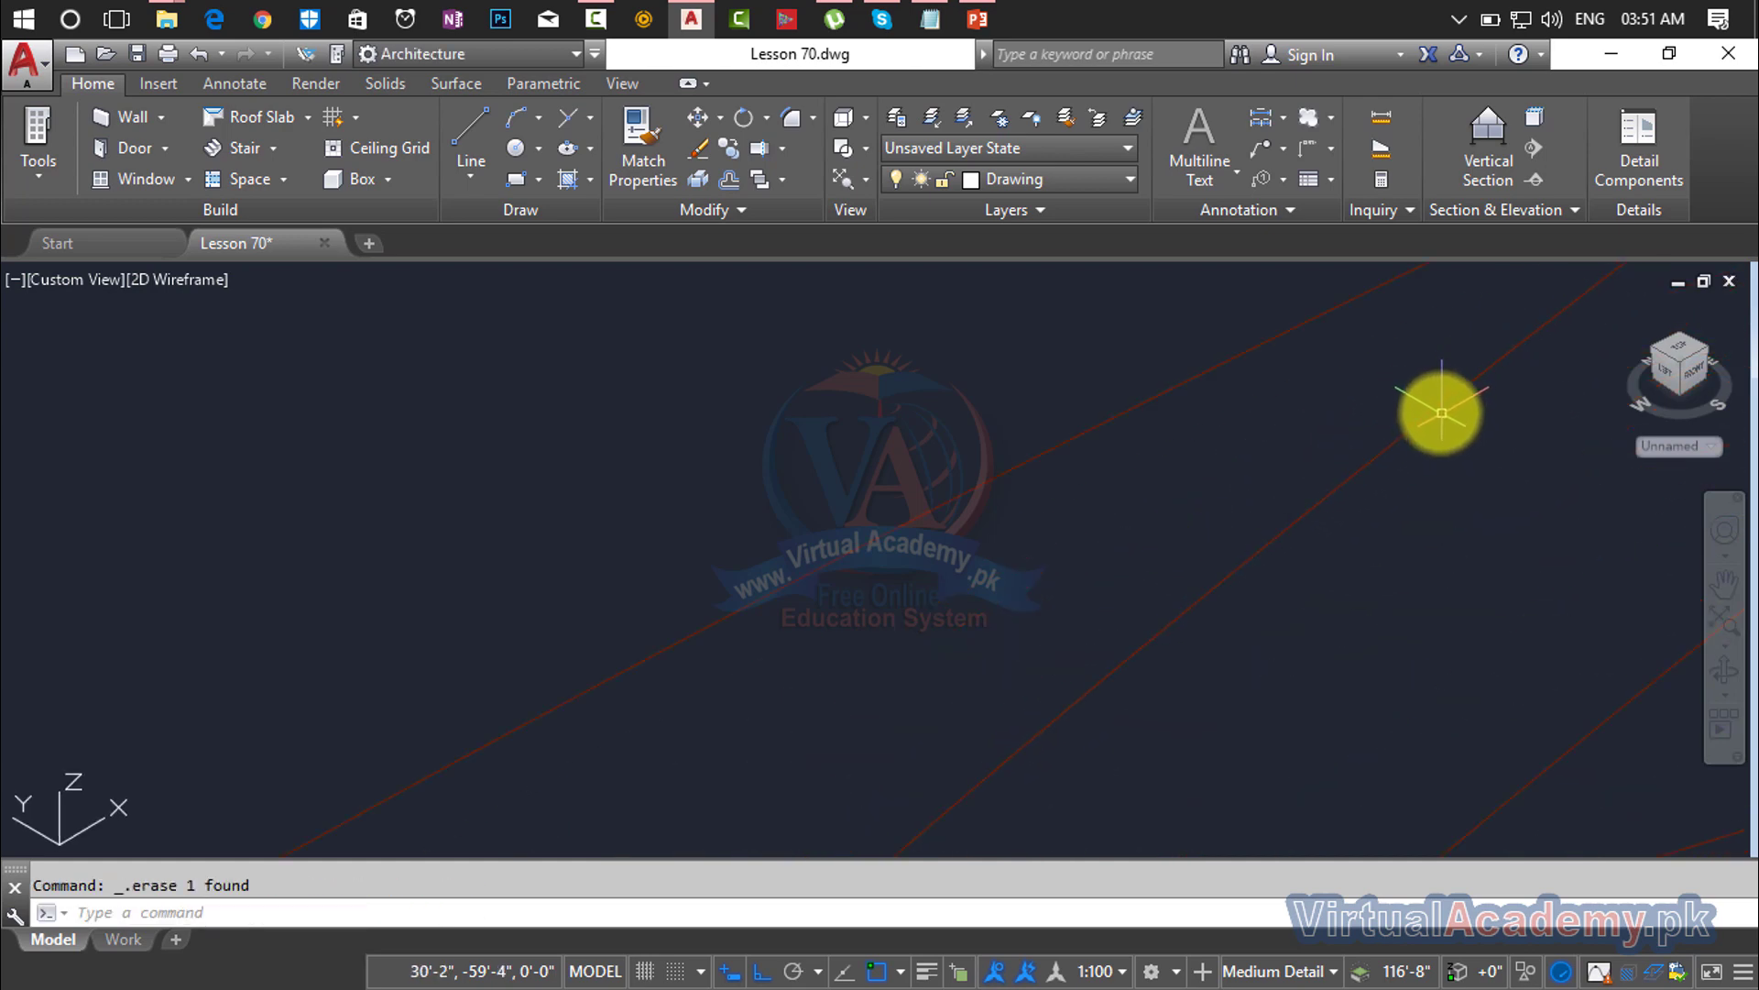
scroll(1440, 410, "down", 2)
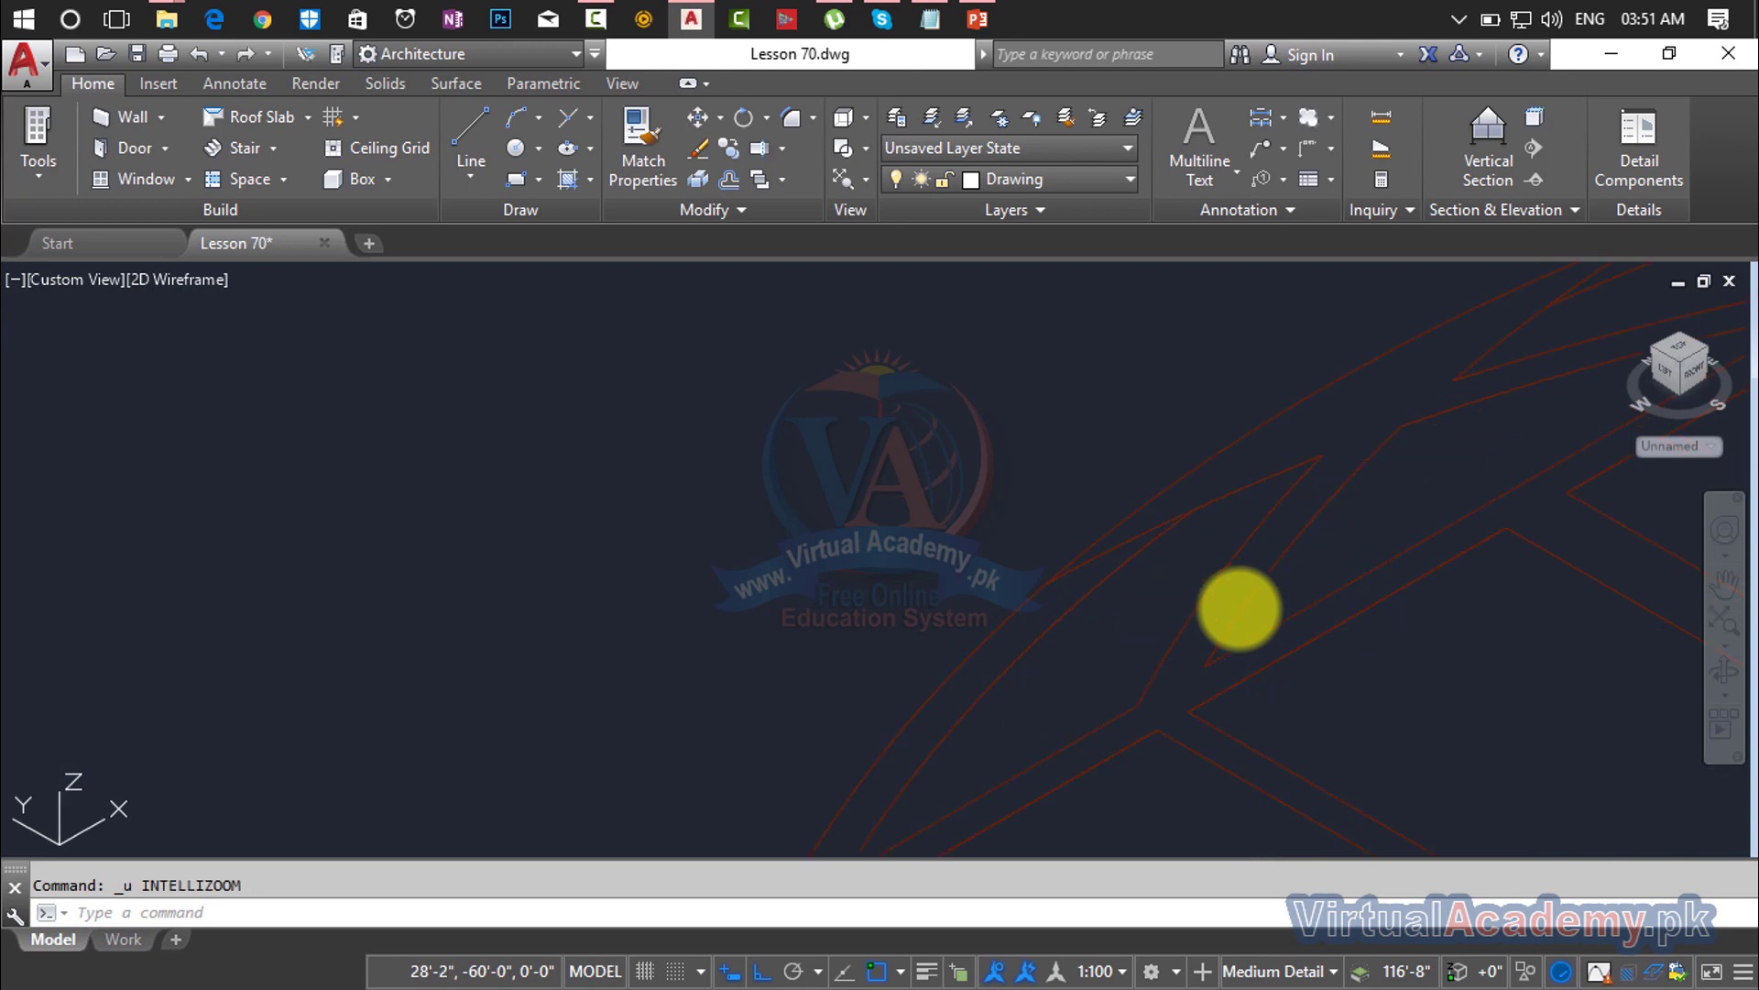
scroll(1240, 608, "up", 3)
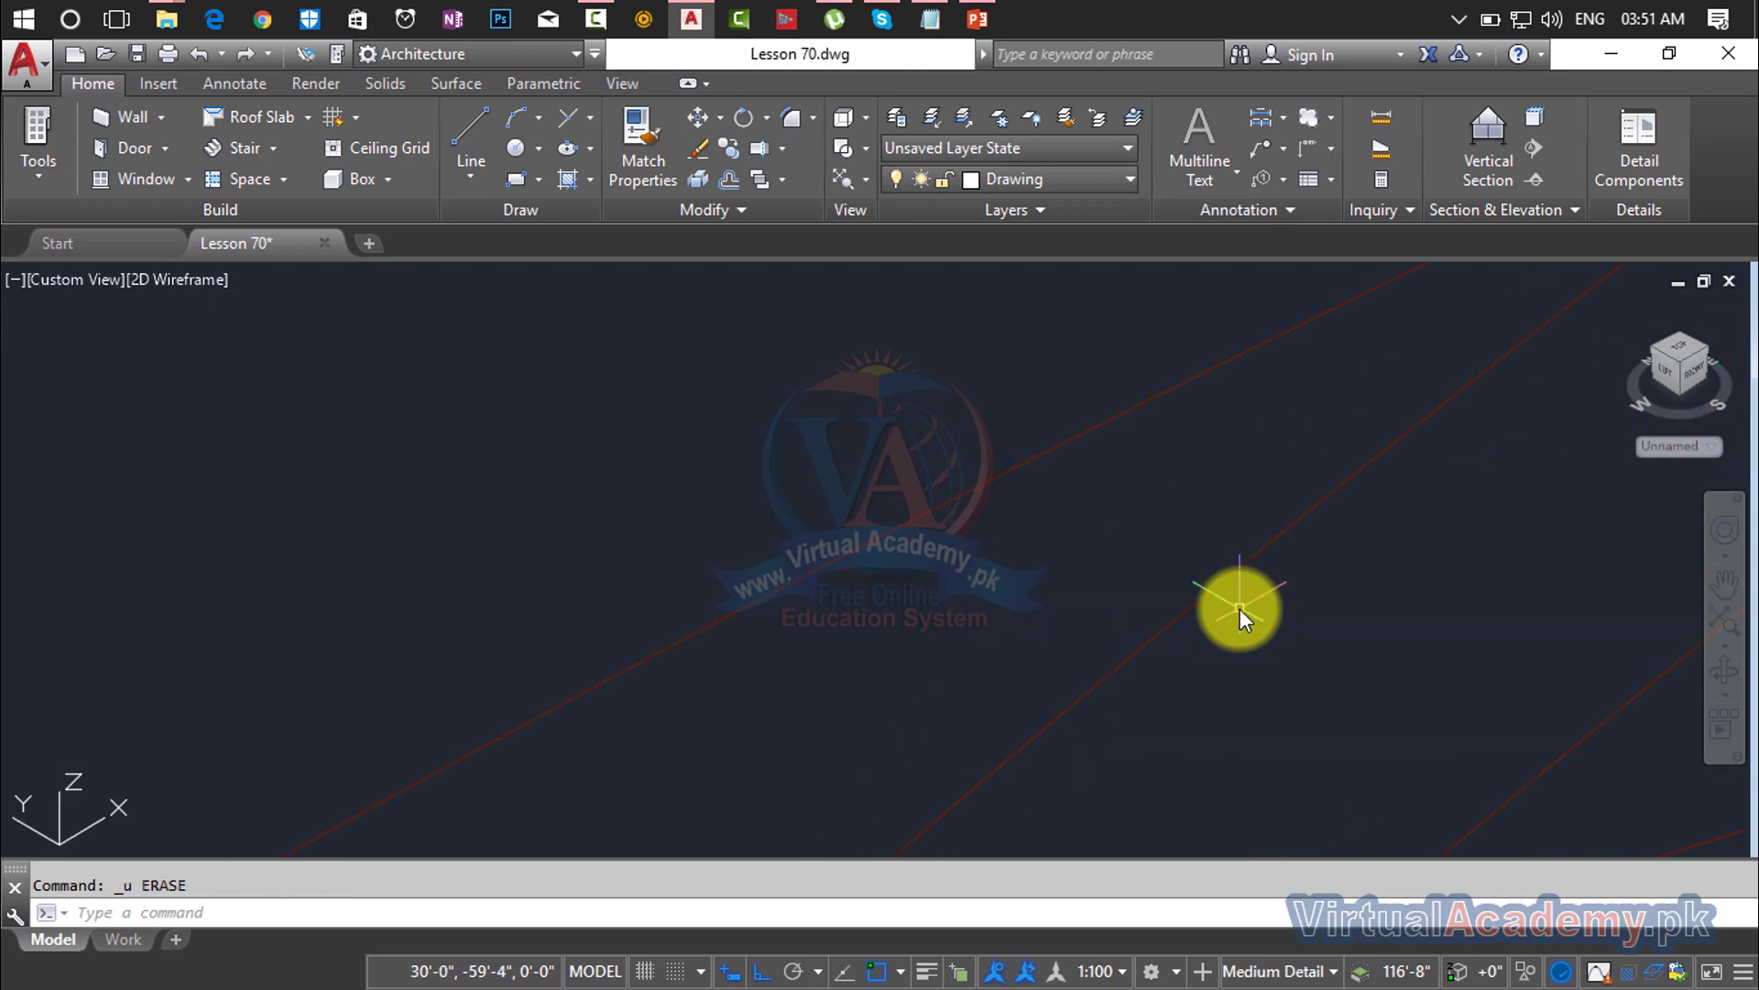
Step: Erase the leftover curve segment between the outer arch and the crossing of the copied pairs
scroll(1240, 609, "down", 6)
middle_click_drag(1240, 609, 1224, 520)
scroll(1244, 580, "up", 4)
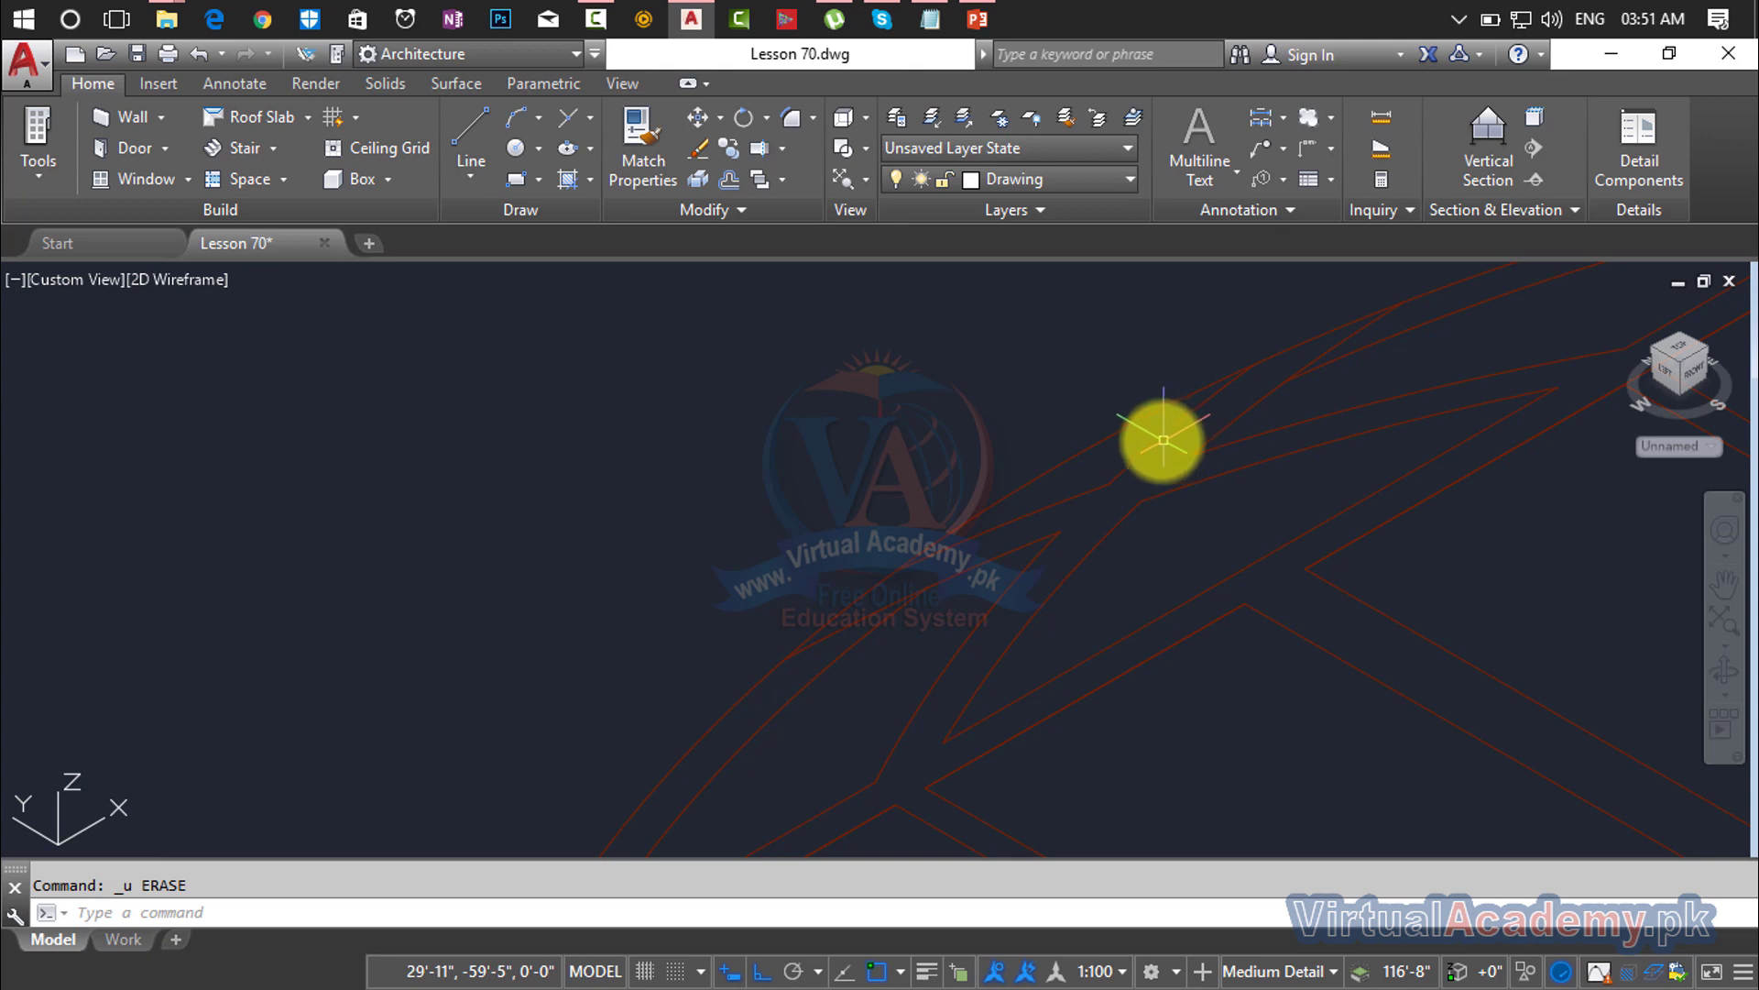
key("Delete")
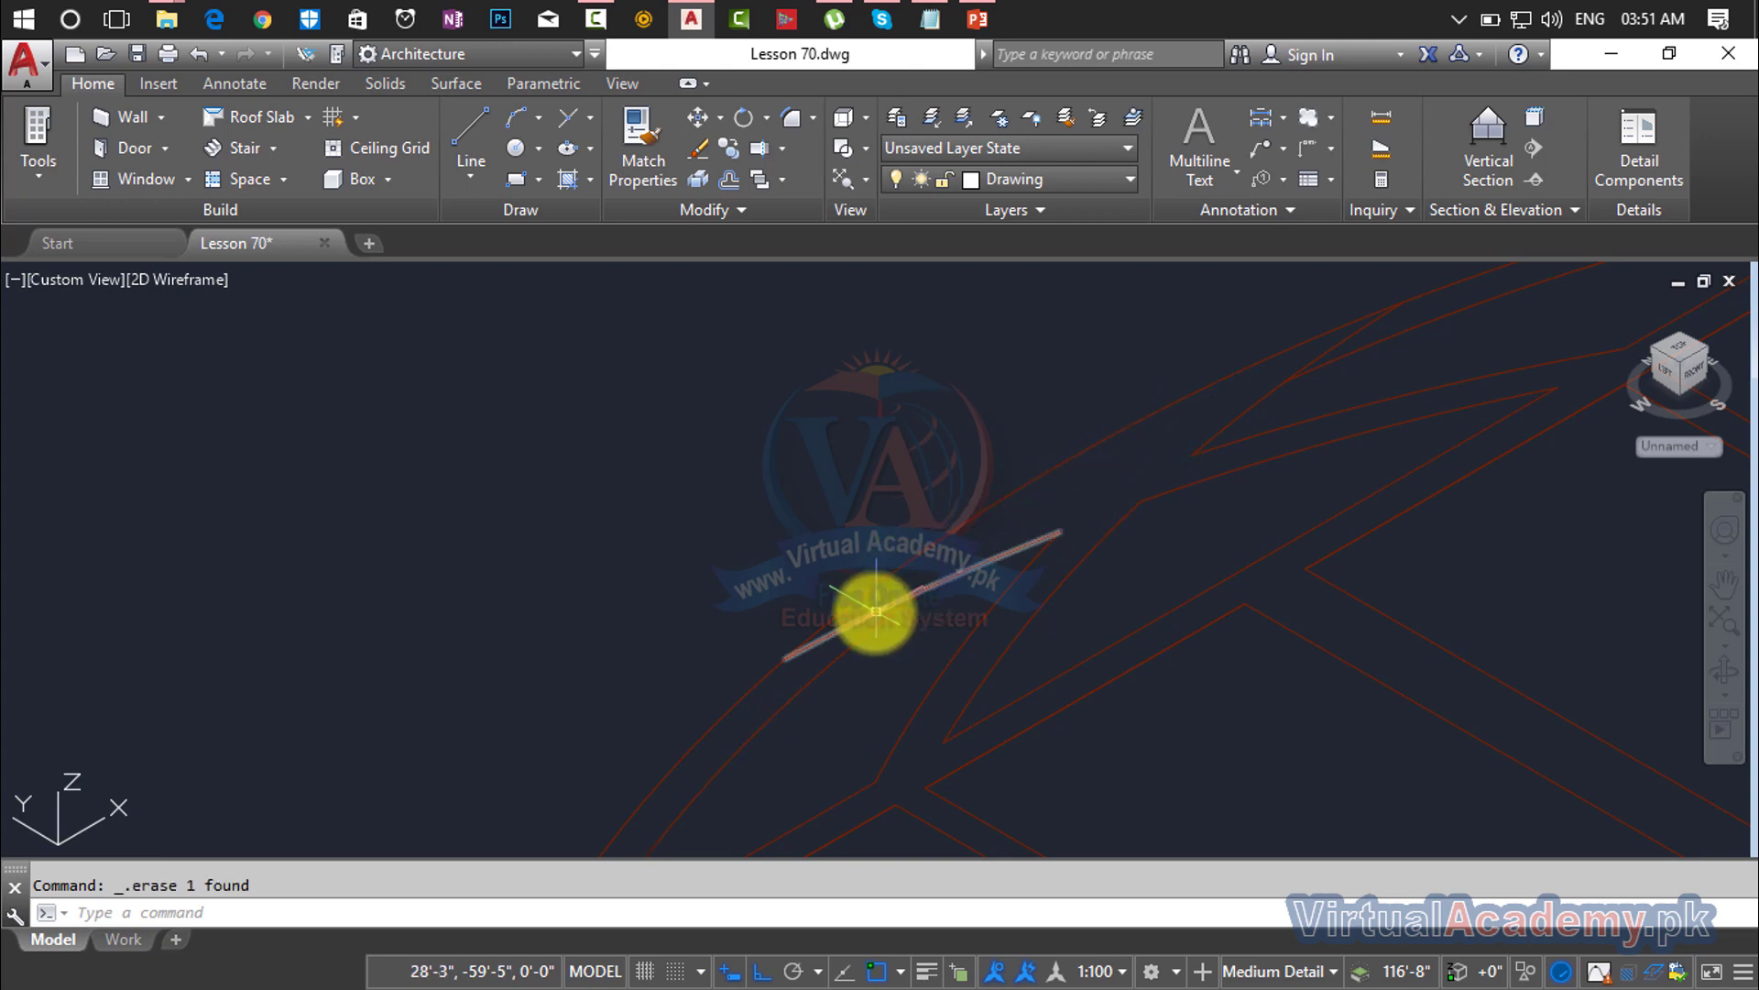
Step: Trim the remaining pieces of the copied curves lying between the inner and outer arch curves
scroll(1354, 362, "up", 3)
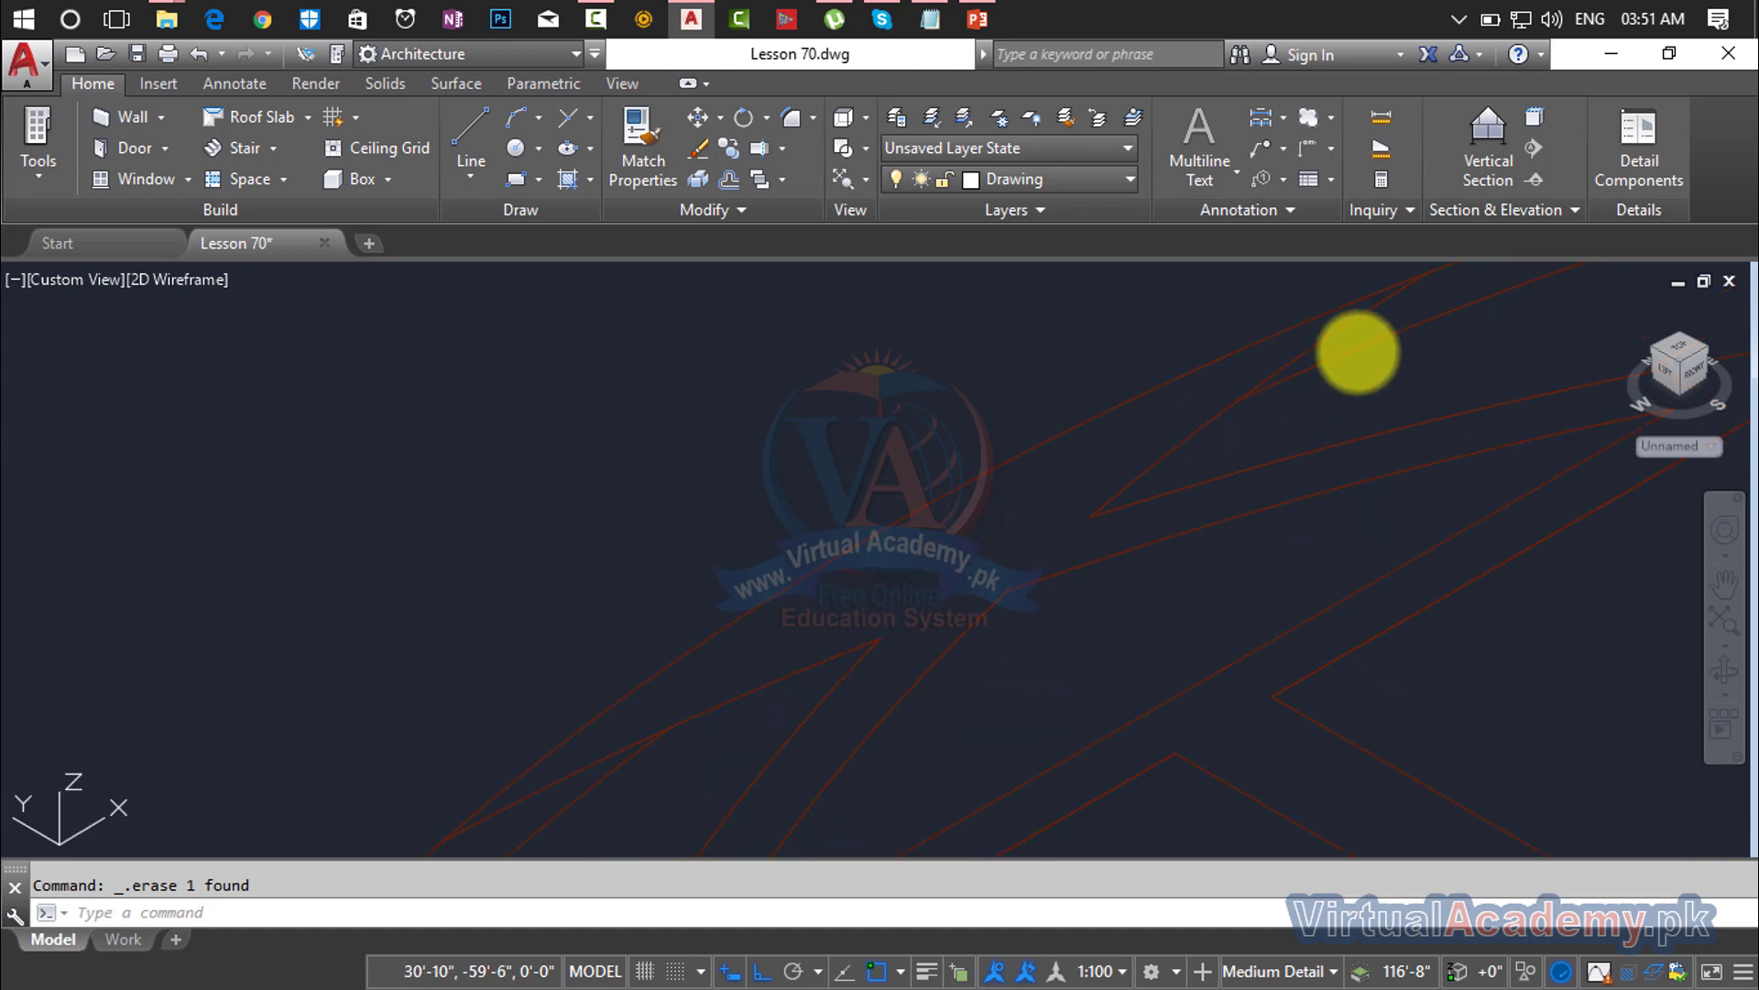
key("Return")
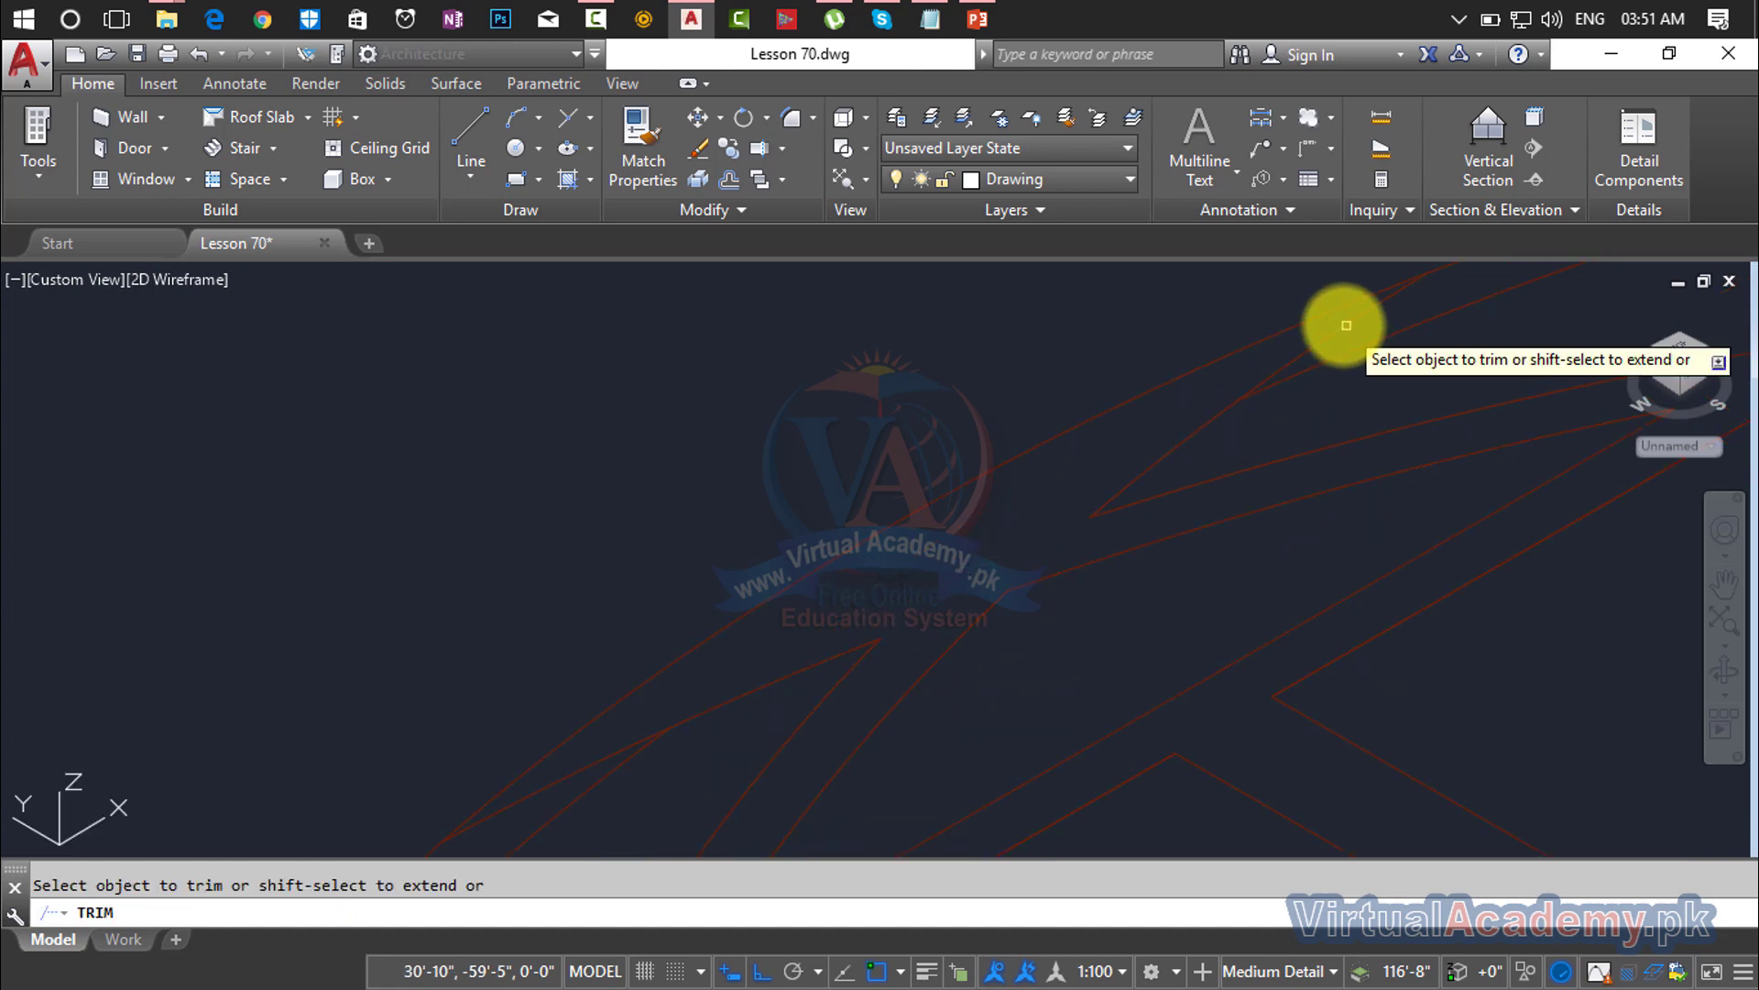
scroll(1340, 367, "down", 3)
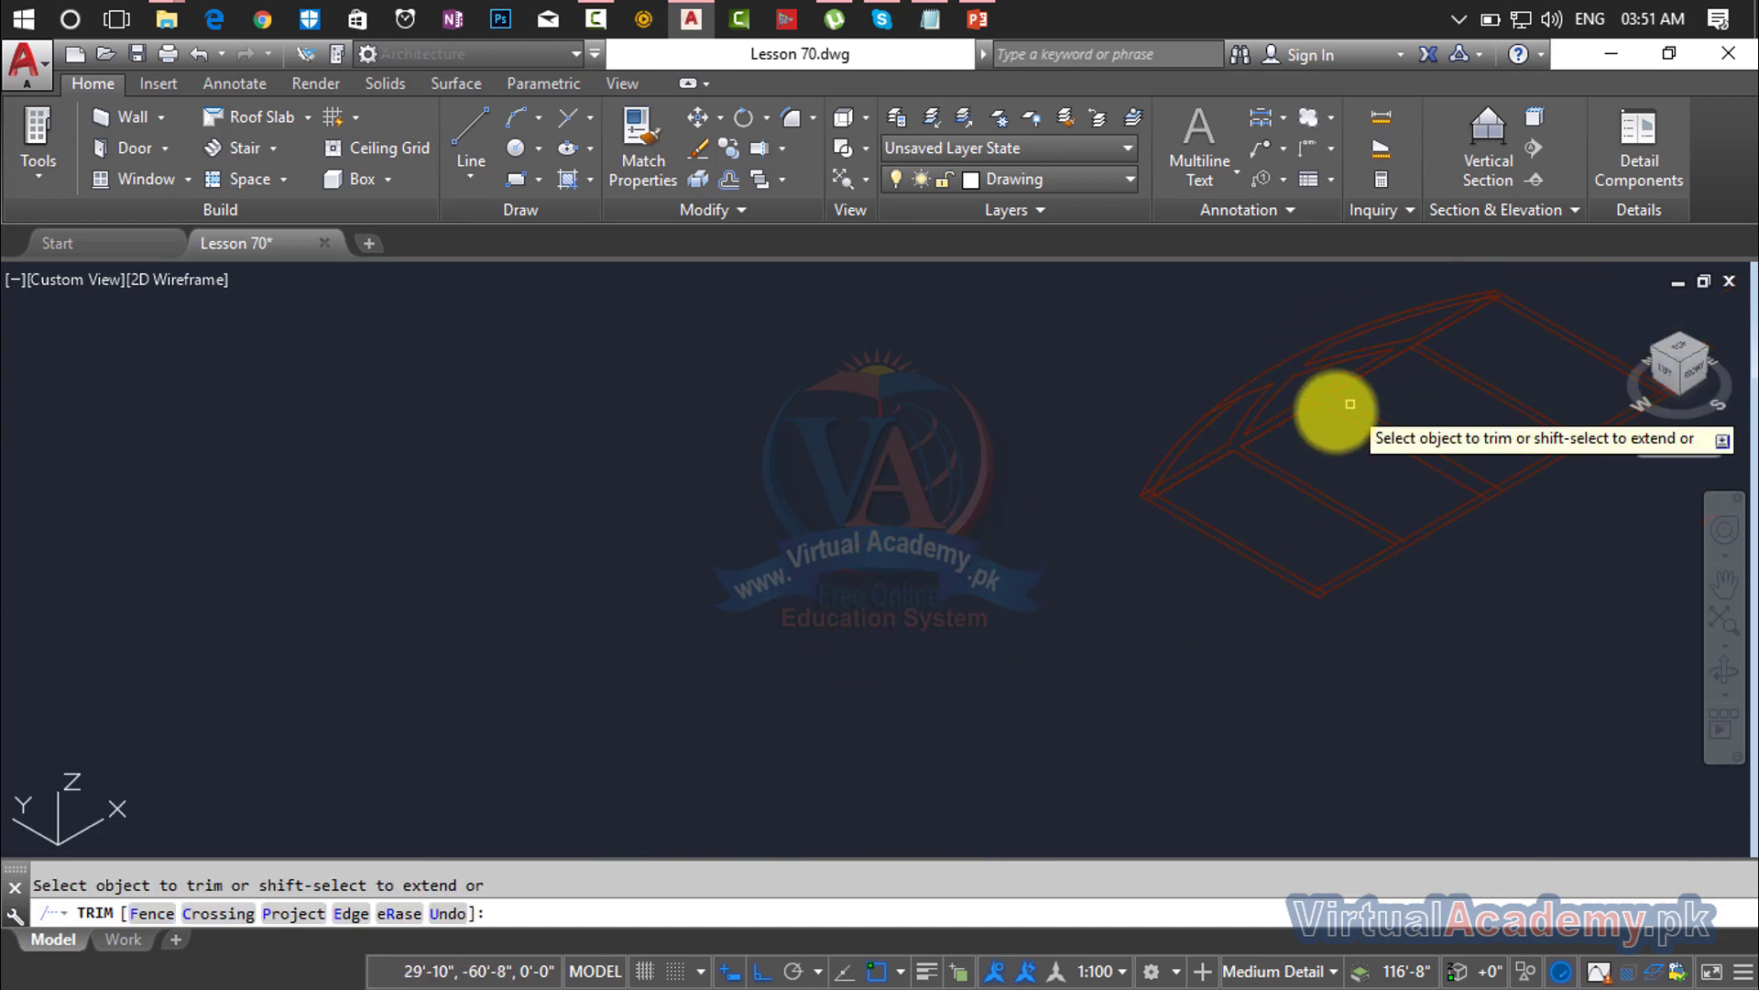
scroll(1302, 397, "up", 2)
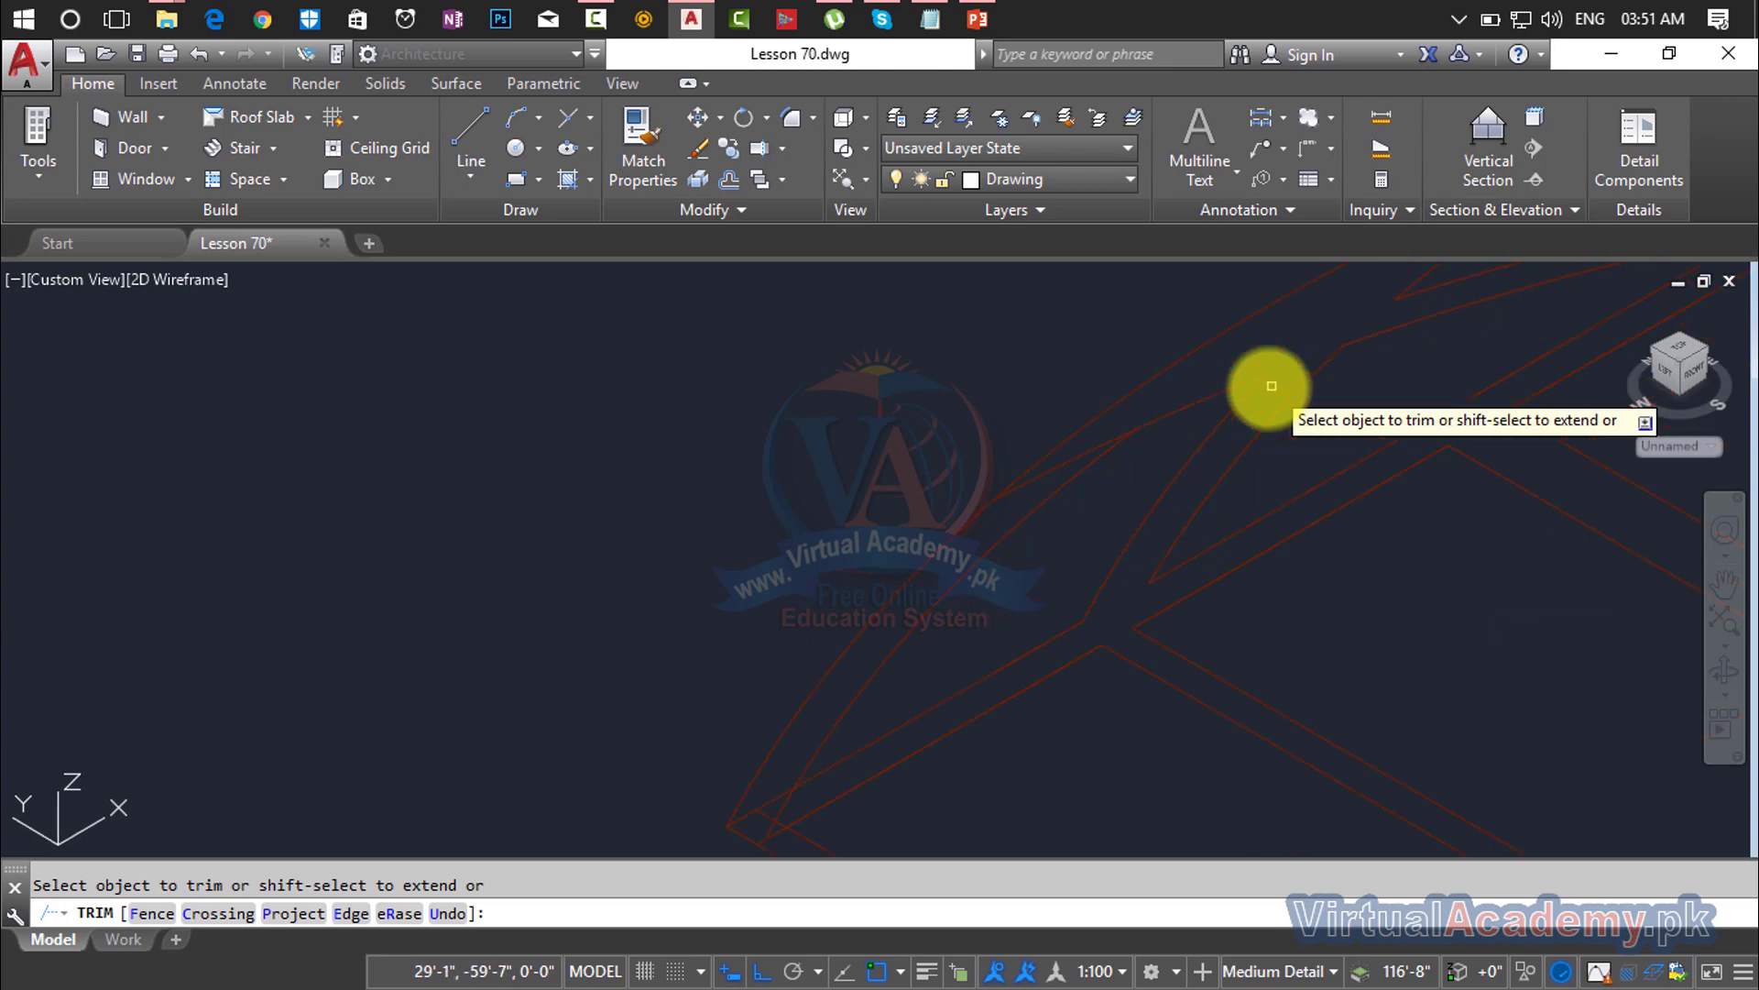
left_click(1080, 455)
scroll(1136, 456, "down", 4)
middle_click_drag(1136, 456, 1128, 461)
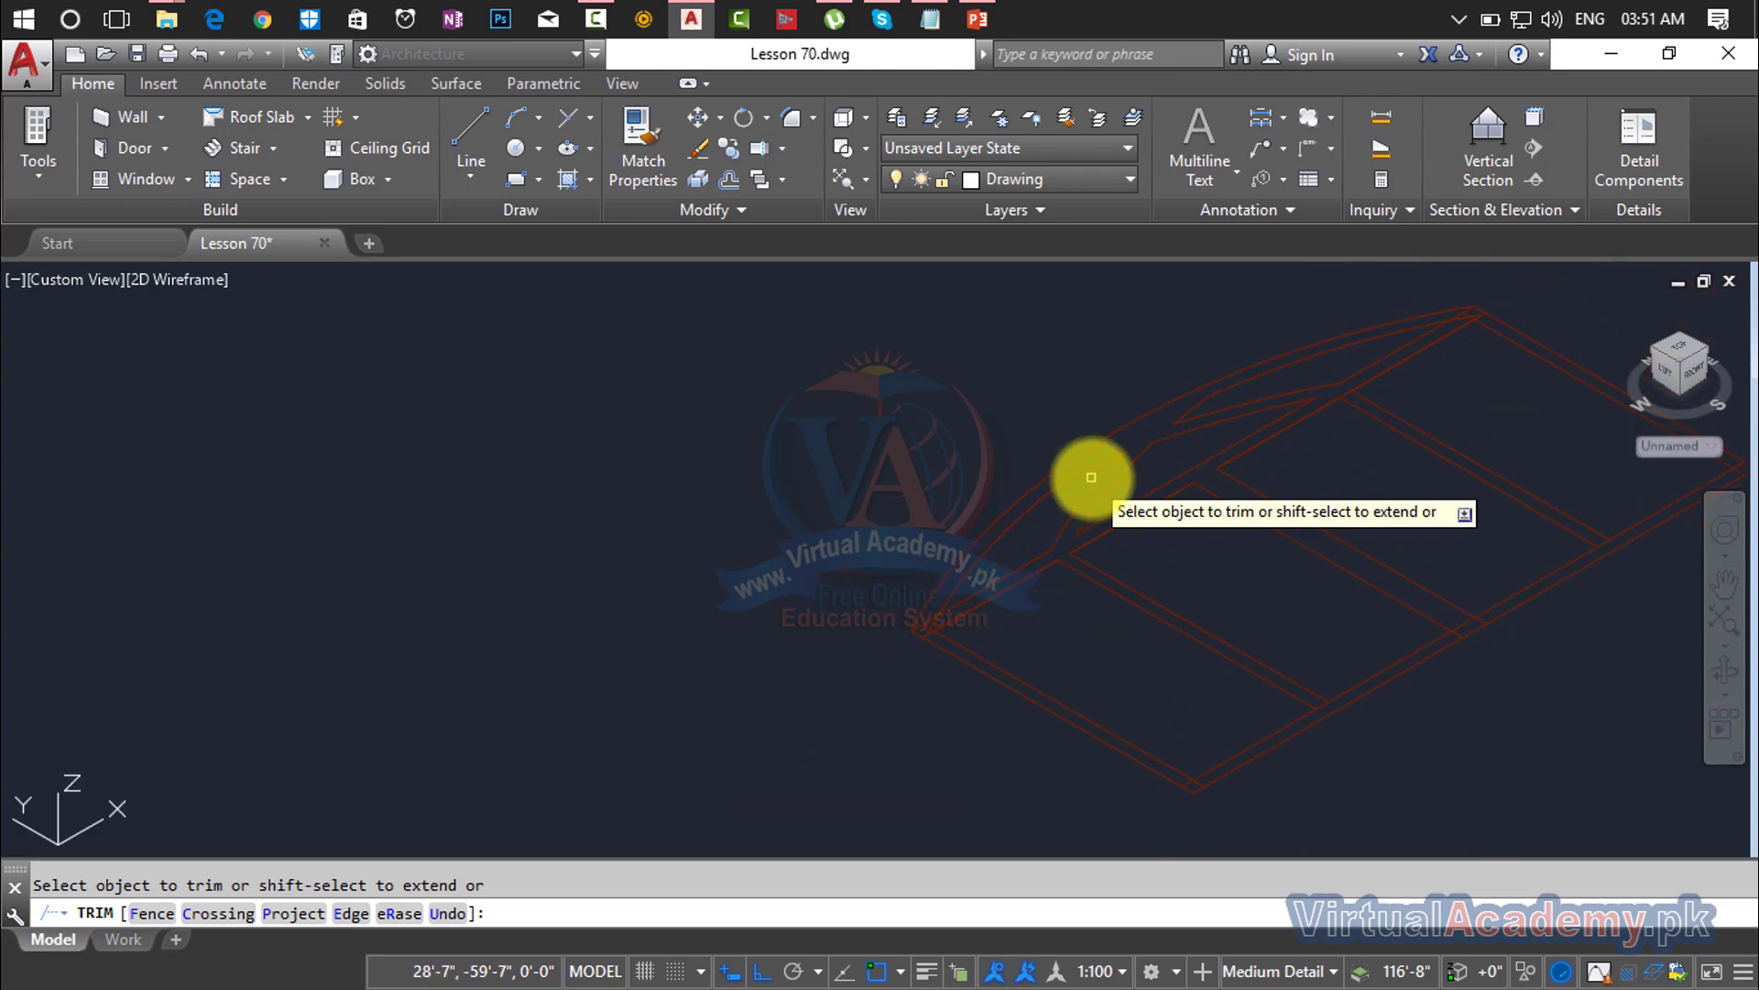
scroll(1088, 476, "up", 4)
key("Escape")
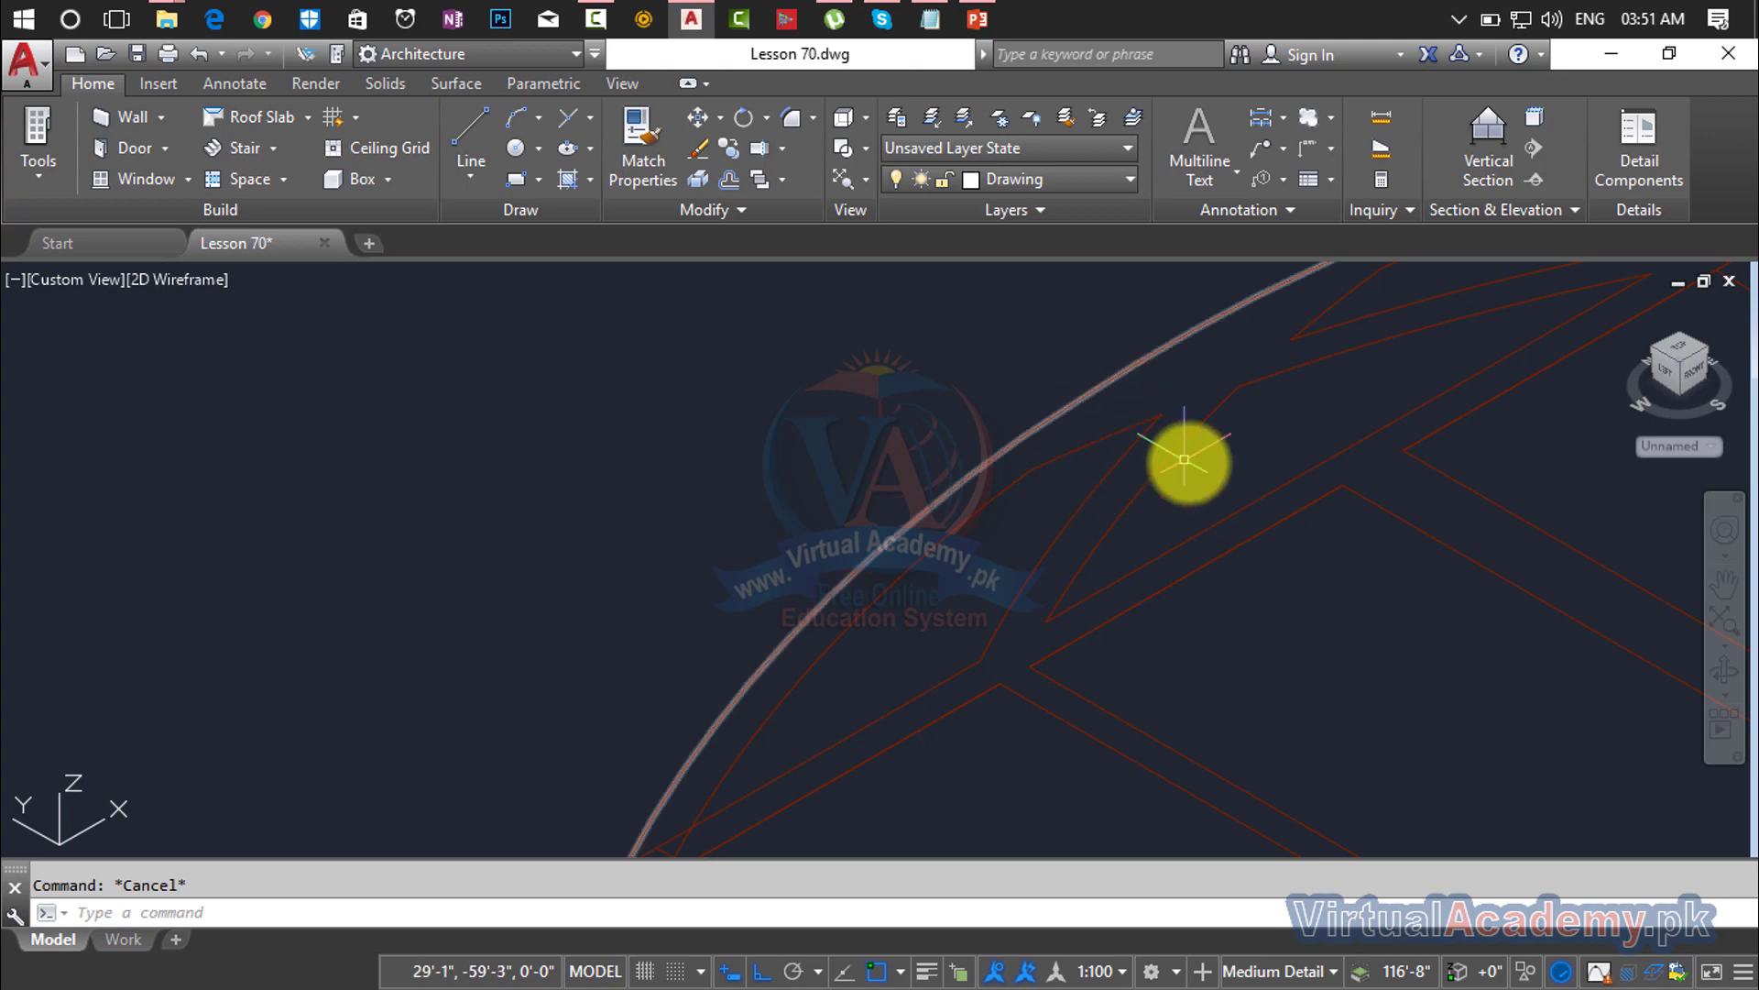
Step: Offset the outer arch curve inward by 2 inches
type("o")
key("Return")
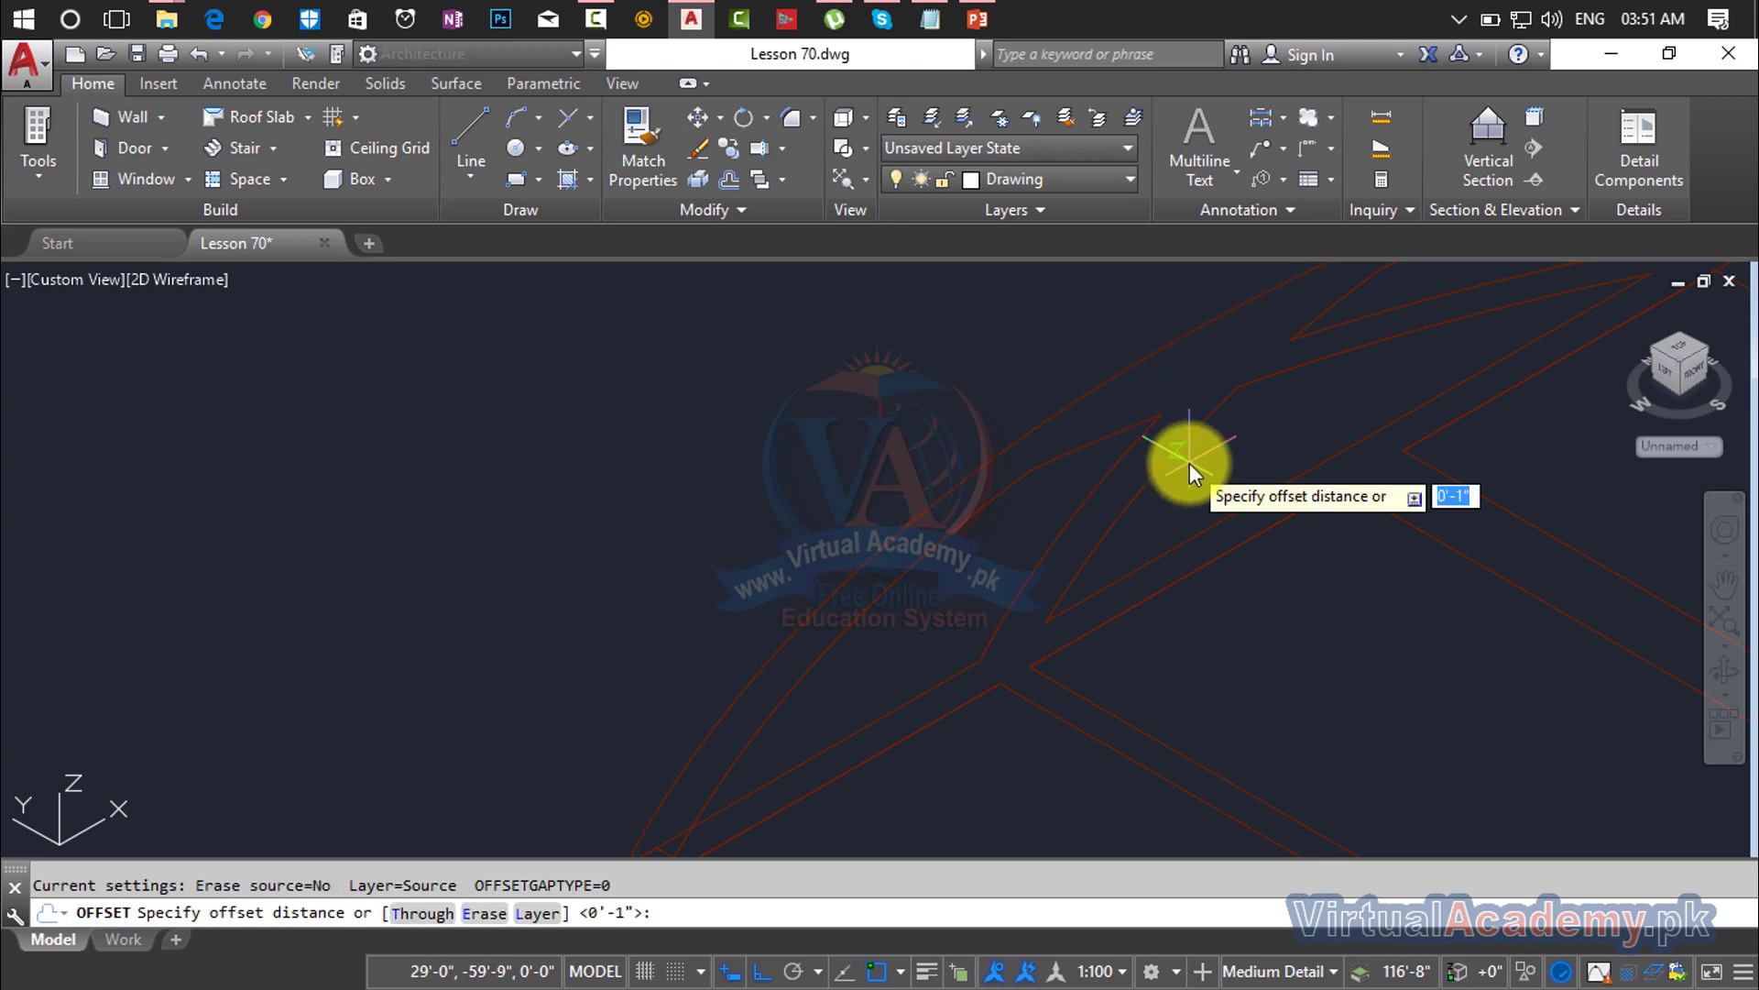
type("2")
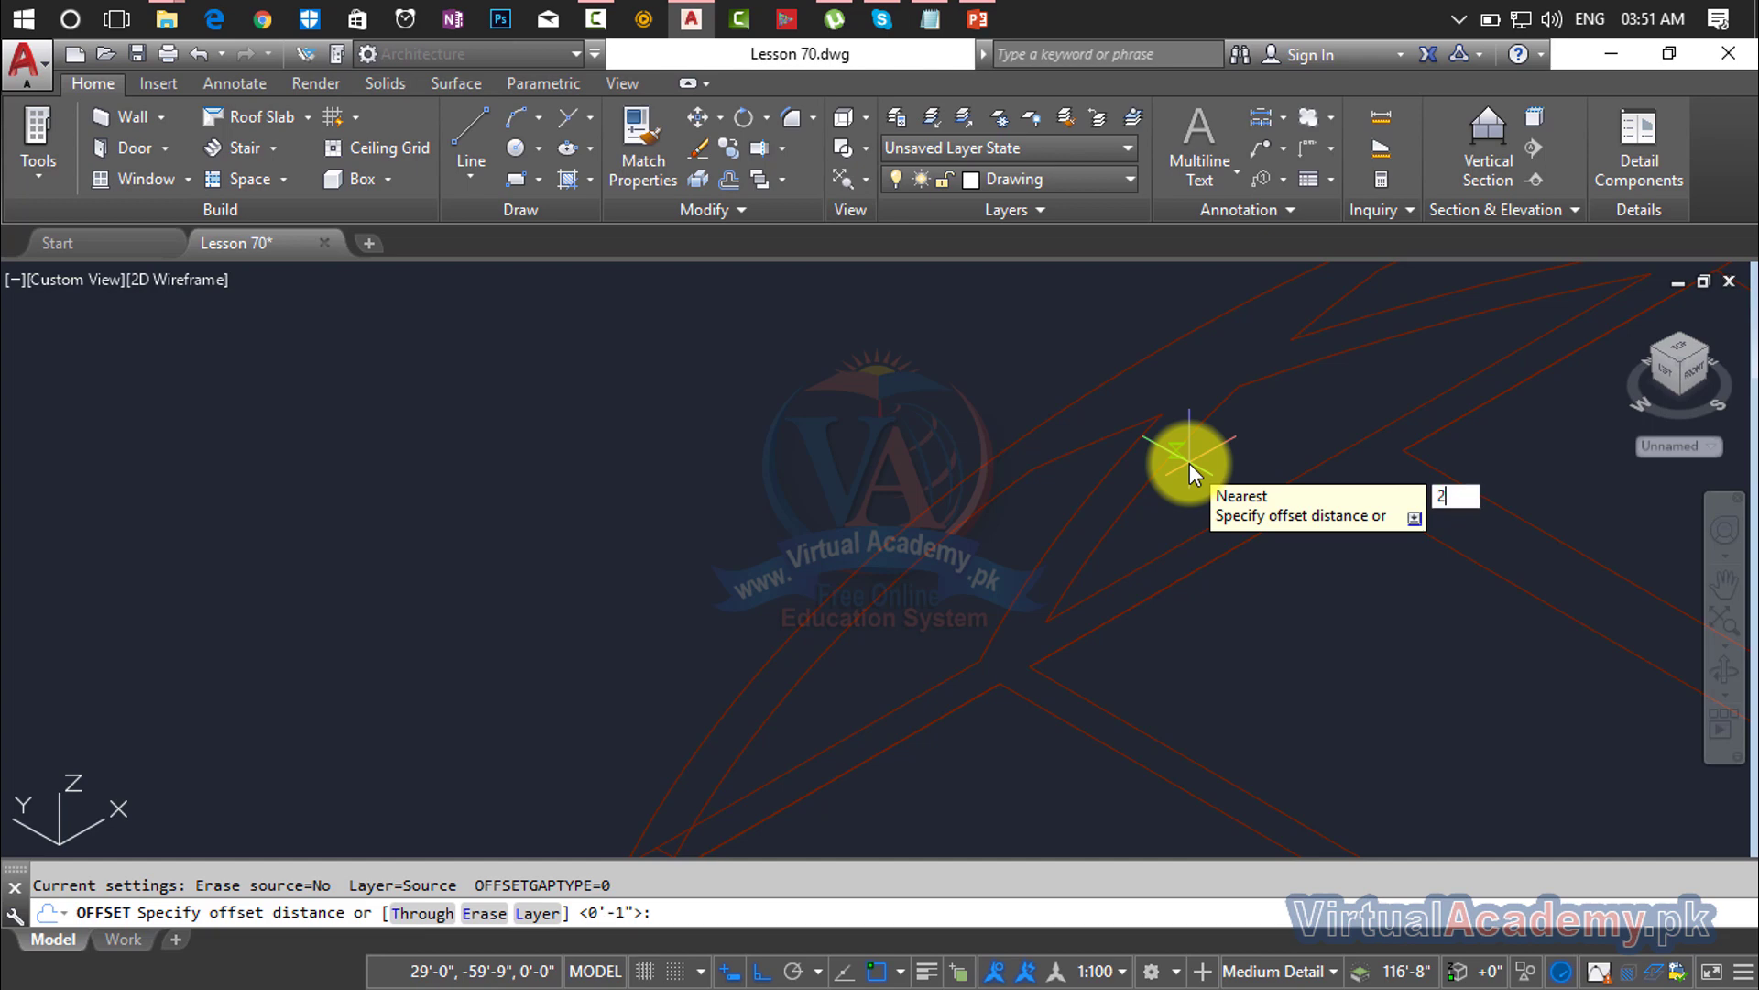
key("Return")
left_click(1129, 370)
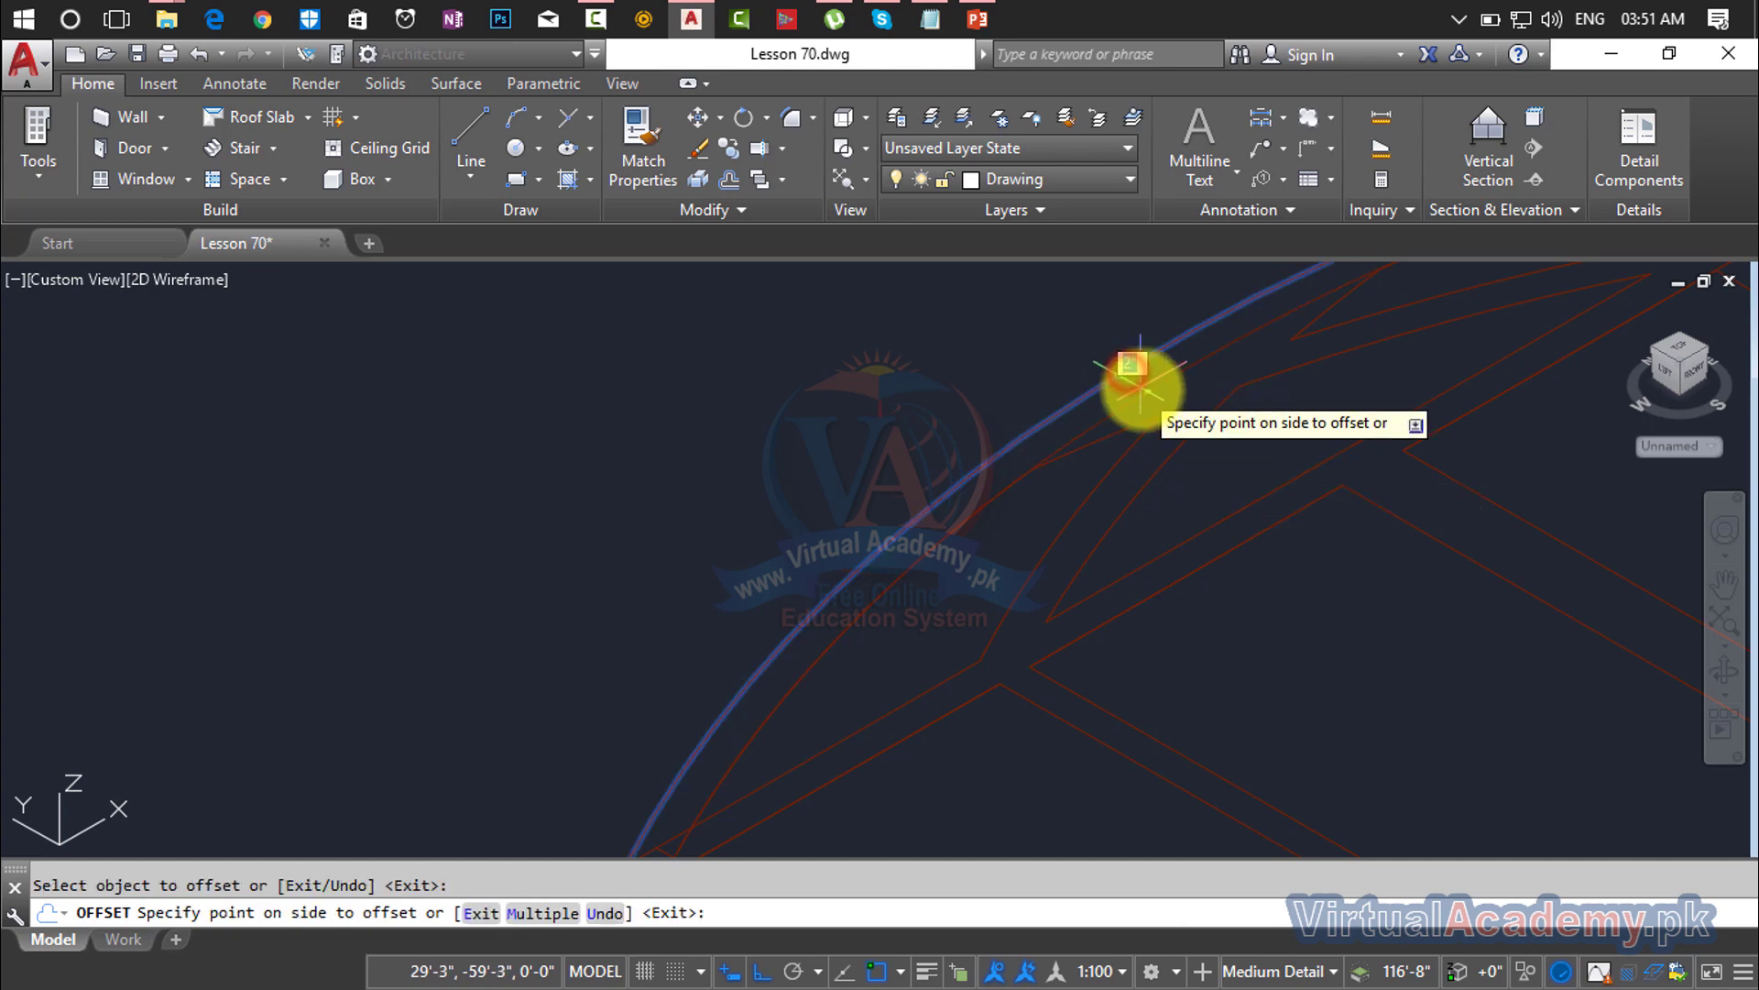
left_click(1141, 394)
scroll(1308, 373, "down", 2)
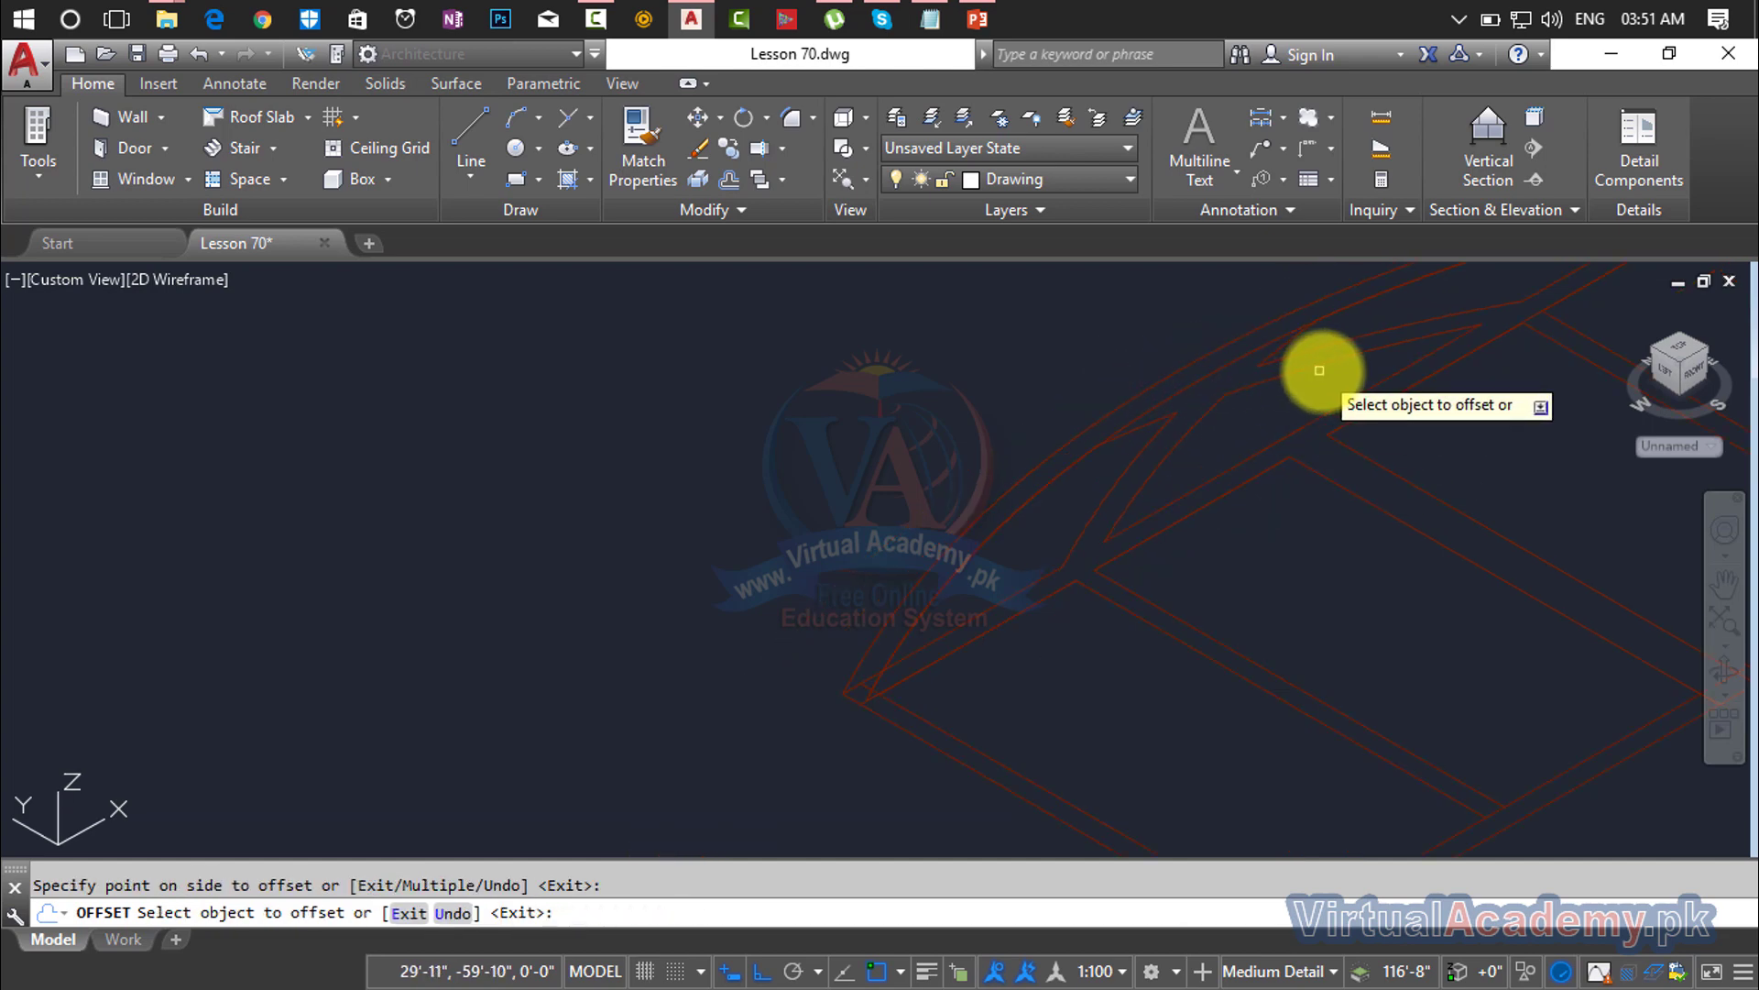
key("Escape")
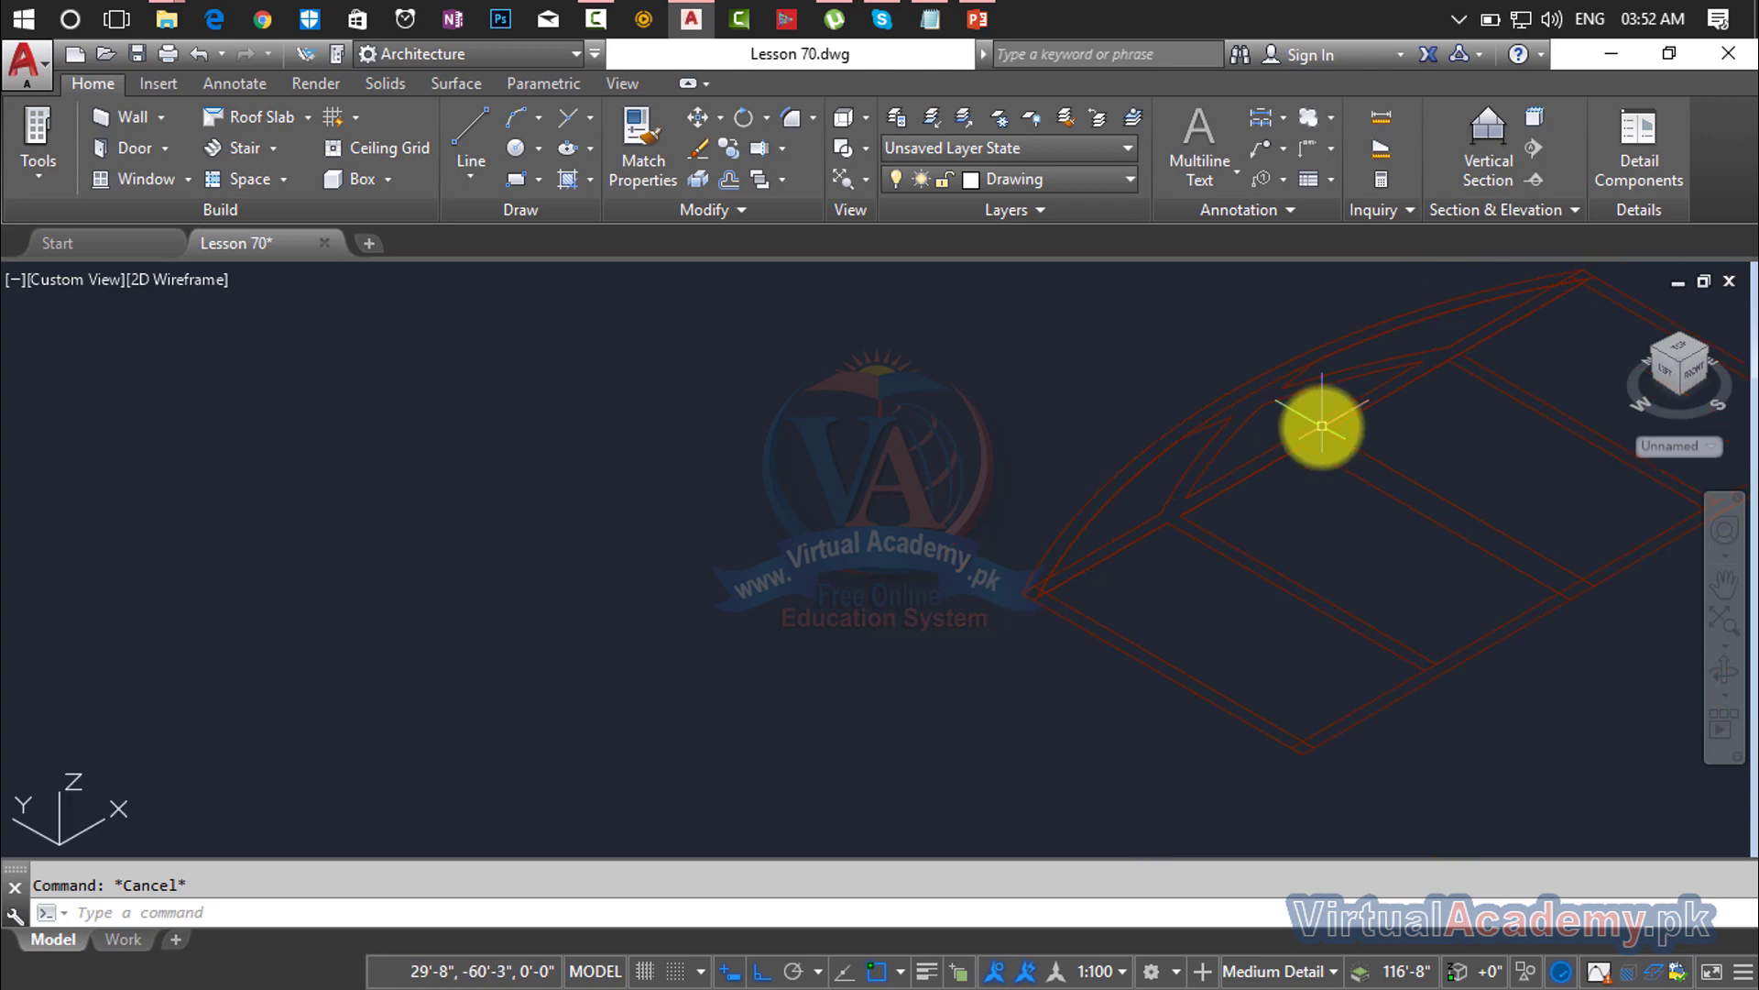
Step: Erase the offset curve lying just inside the outer arch
mouse_move(1323, 426)
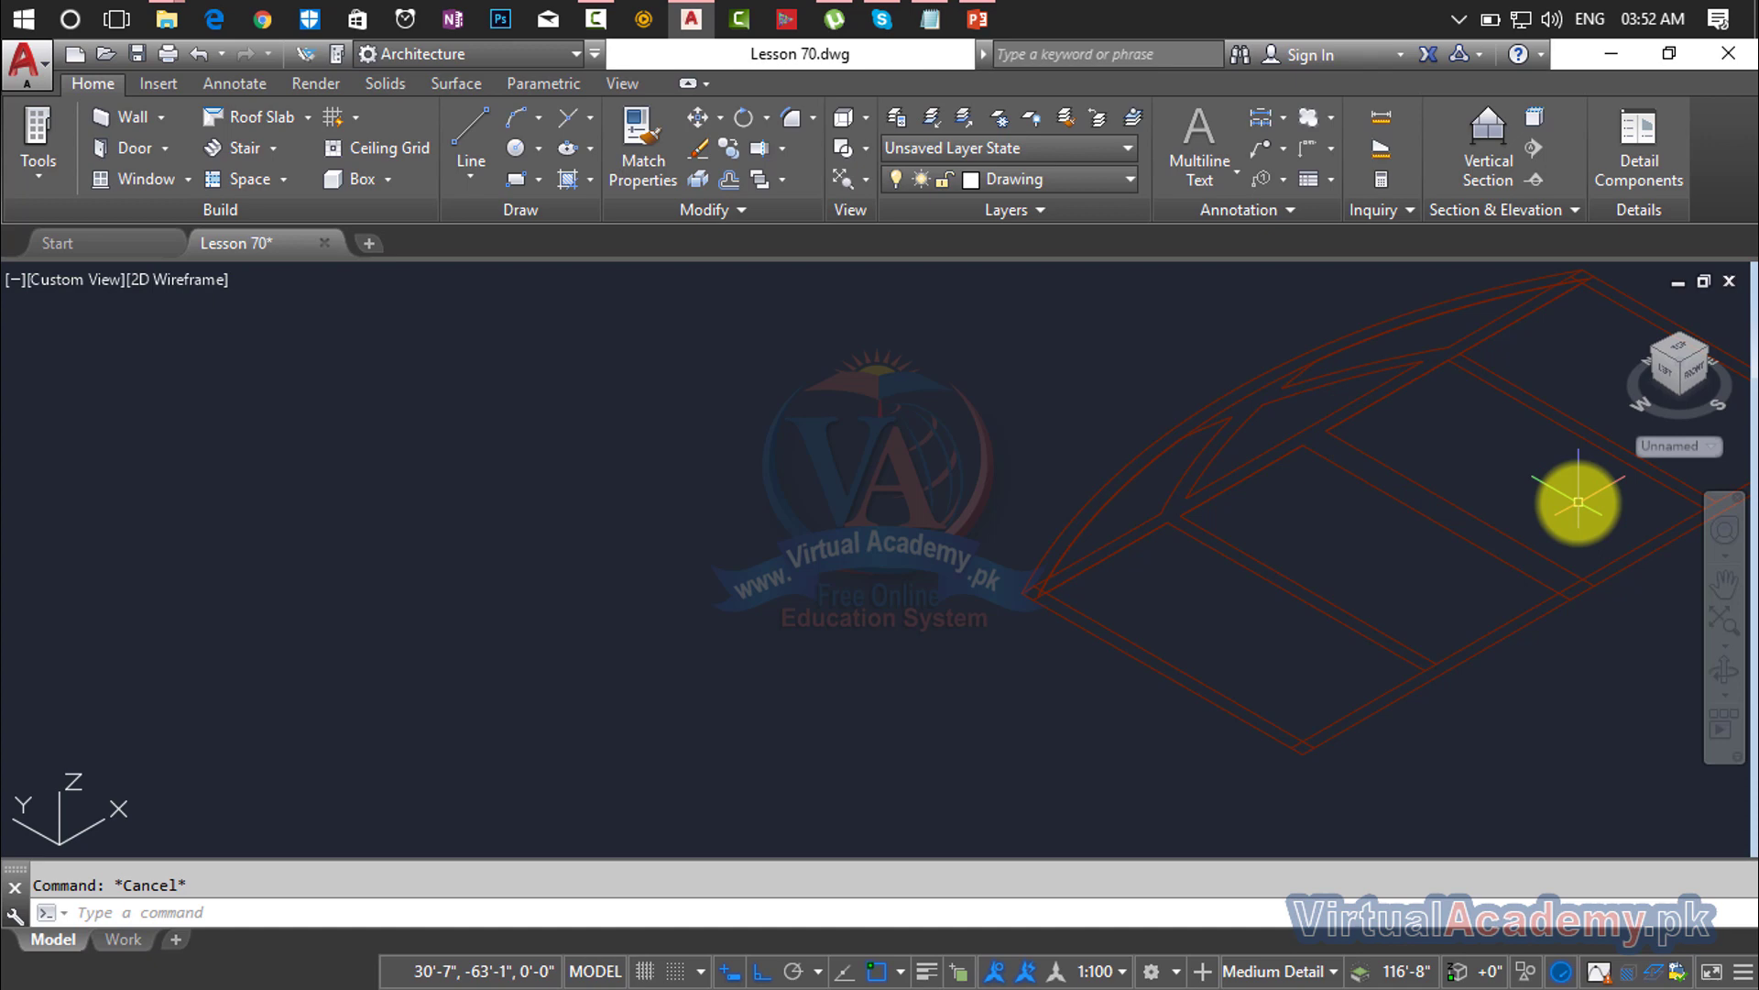
scroll(1276, 404, "up", 4)
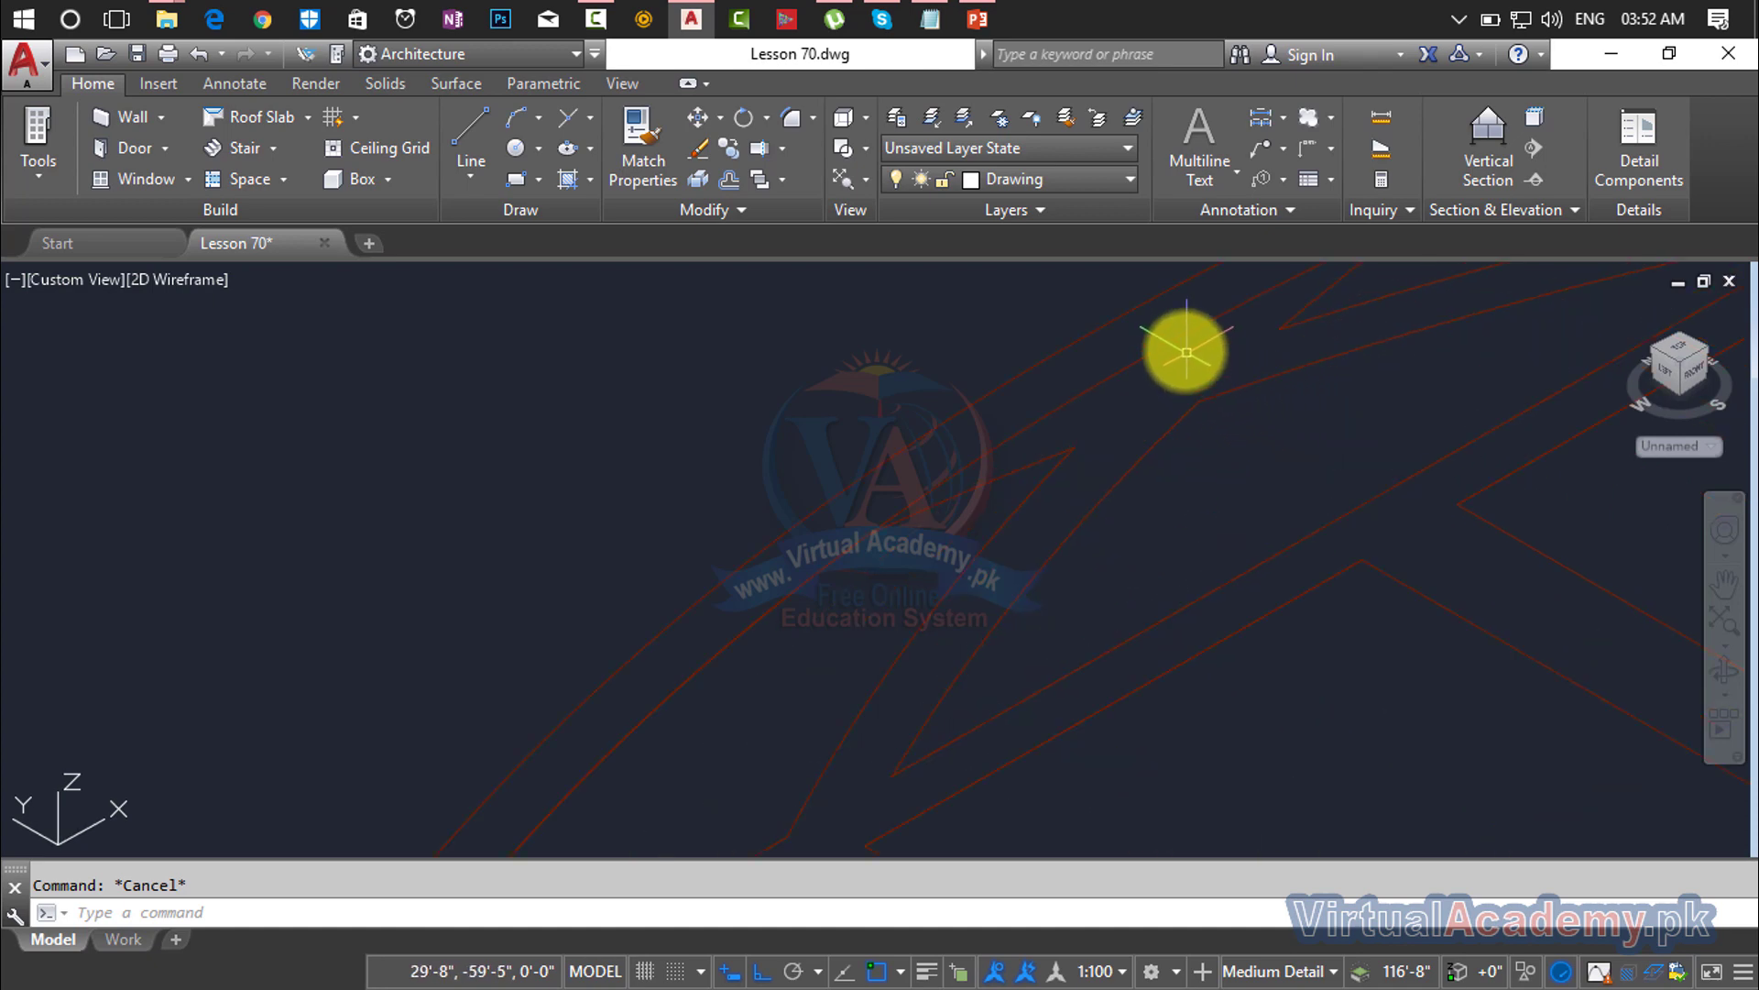
scroll(1186, 352, "down", 4)
left_click(1180, 341)
key("Delete")
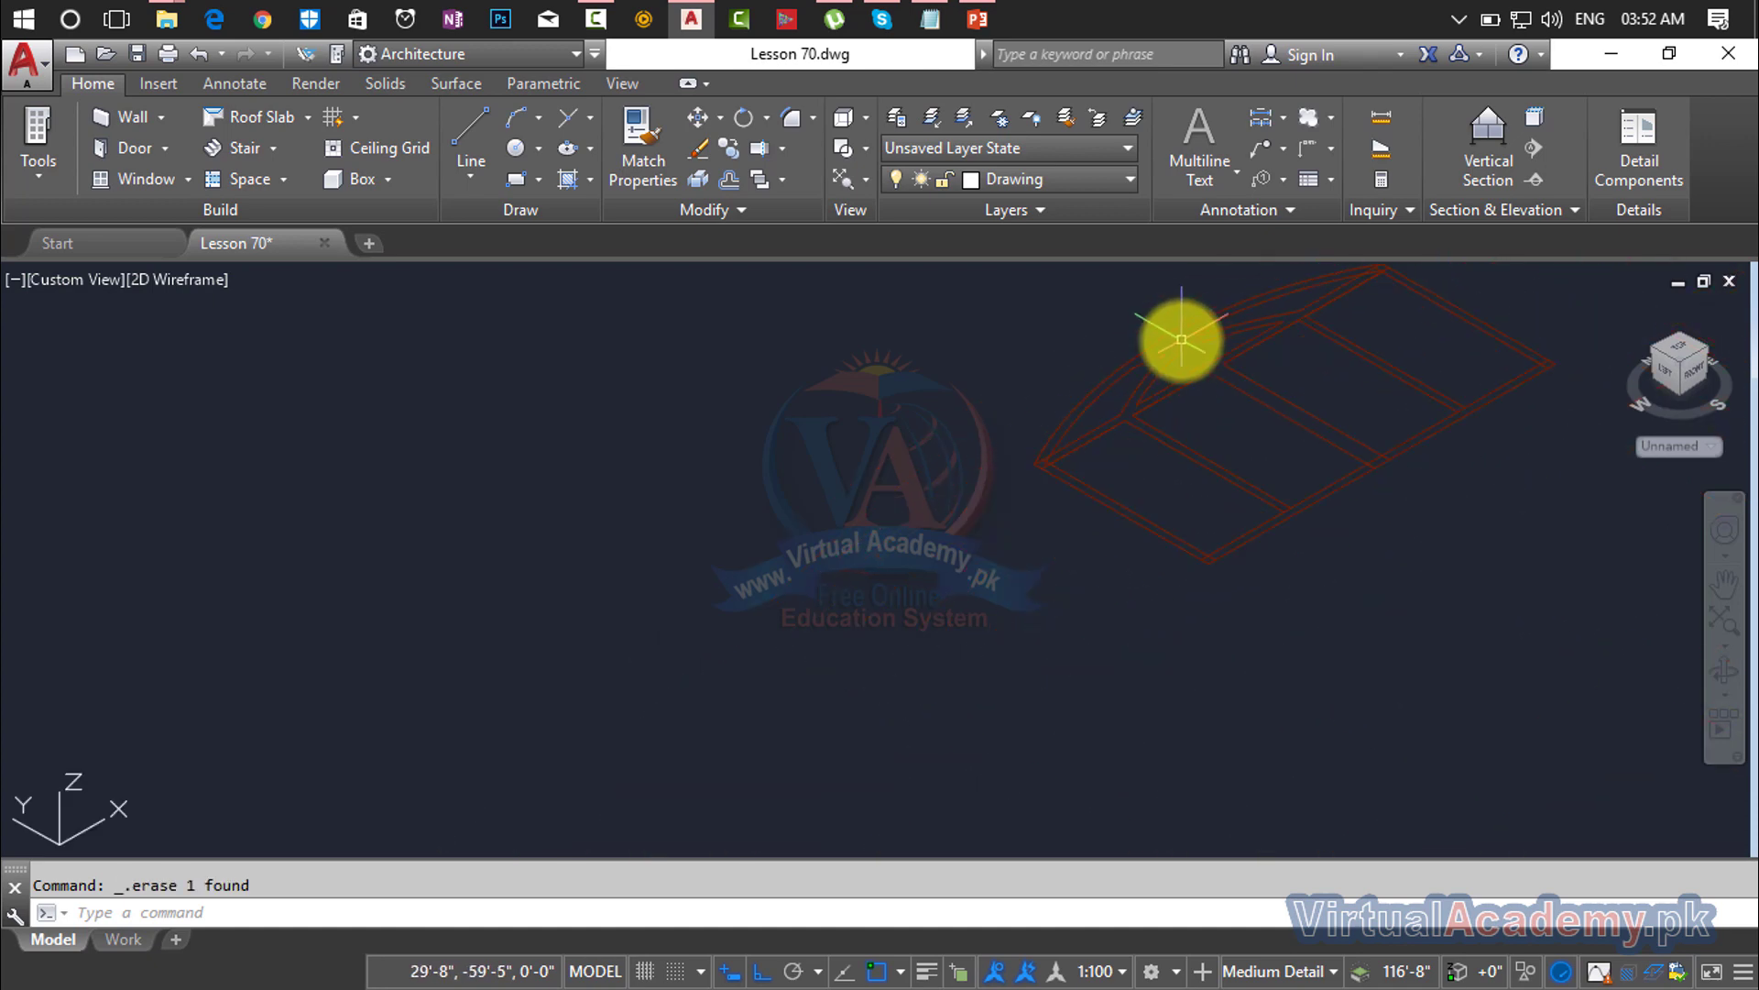
Step: Trim the inner arch curve back to the border line at the arch's far end and erase its leftover end piece
middle_click_drag(1132, 392, 1085, 502)
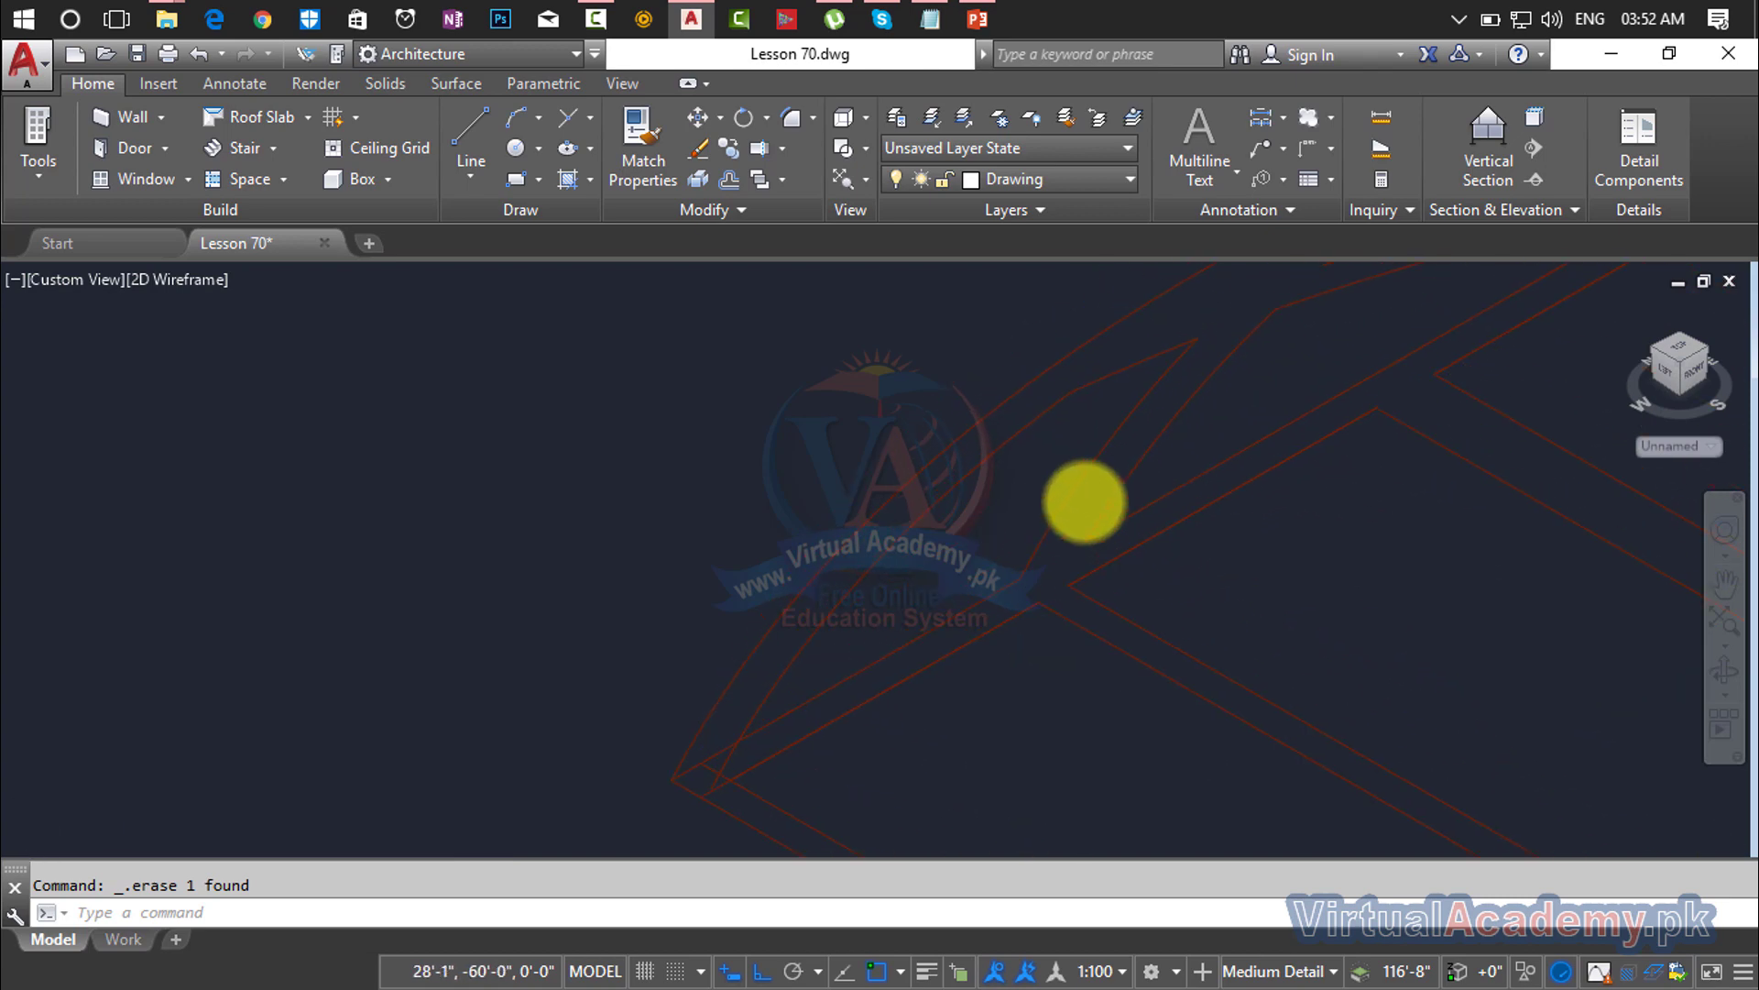
middle_click_drag(1226, 388, 938, 662)
scroll(1467, 394, "up", 3)
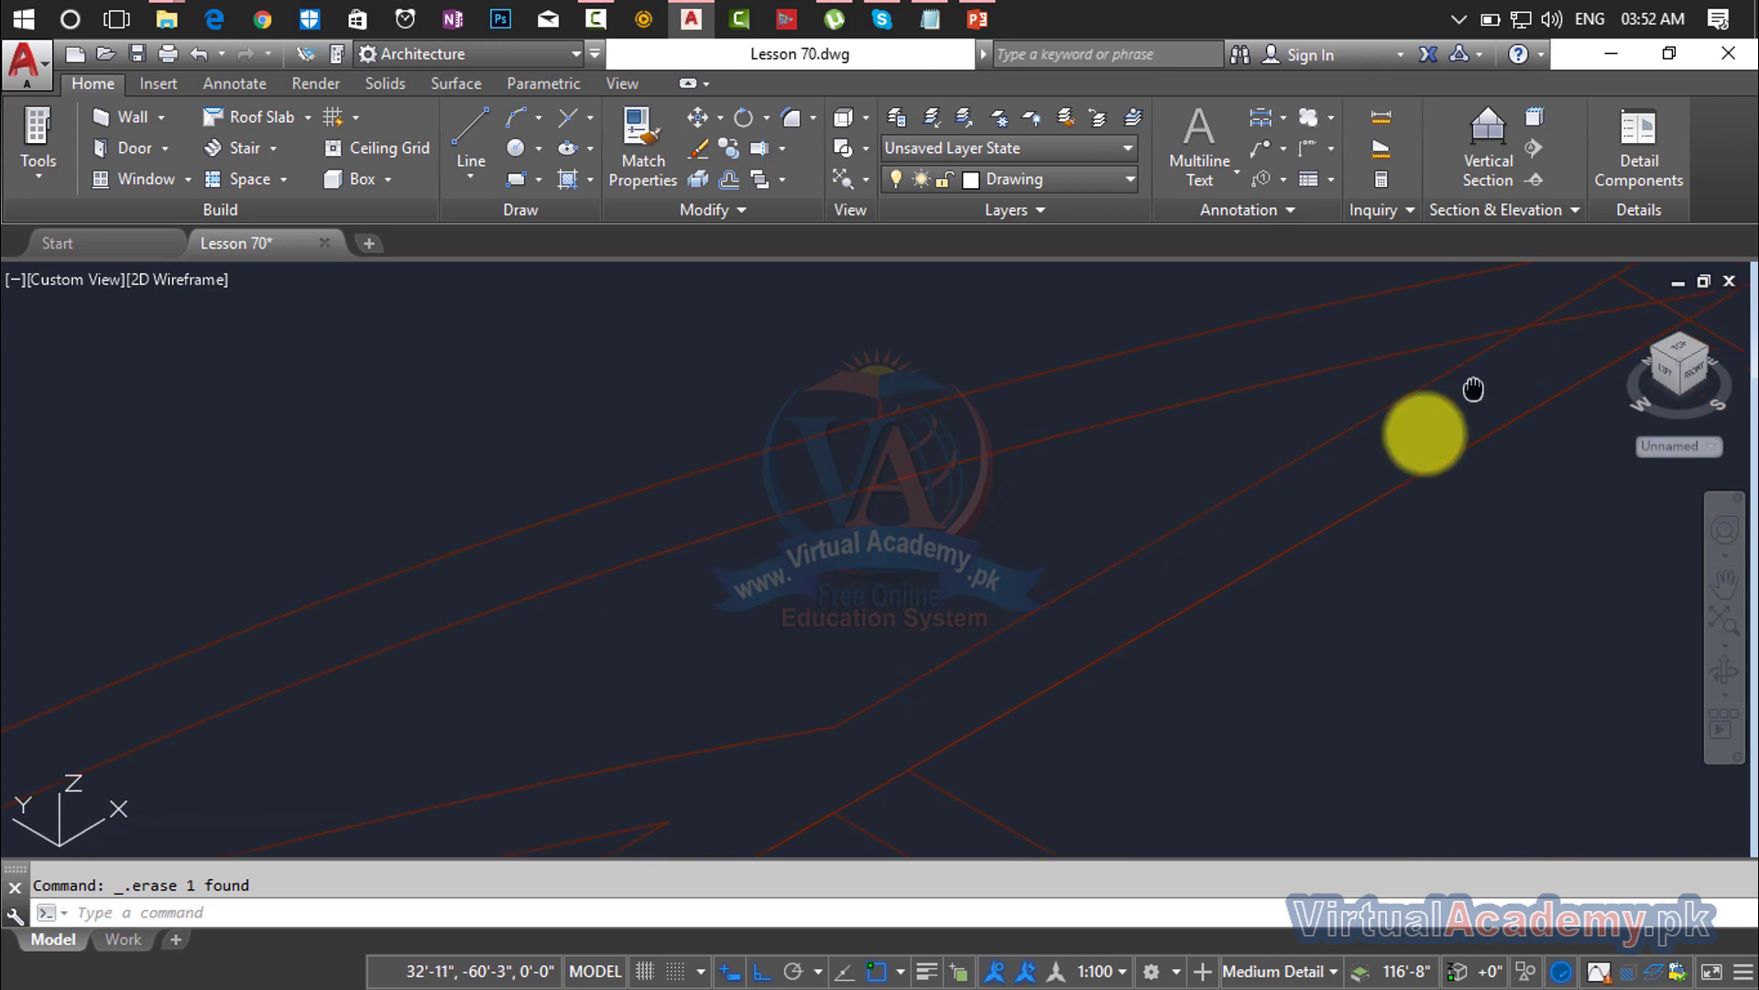
scroll(1310, 431, "up", 2)
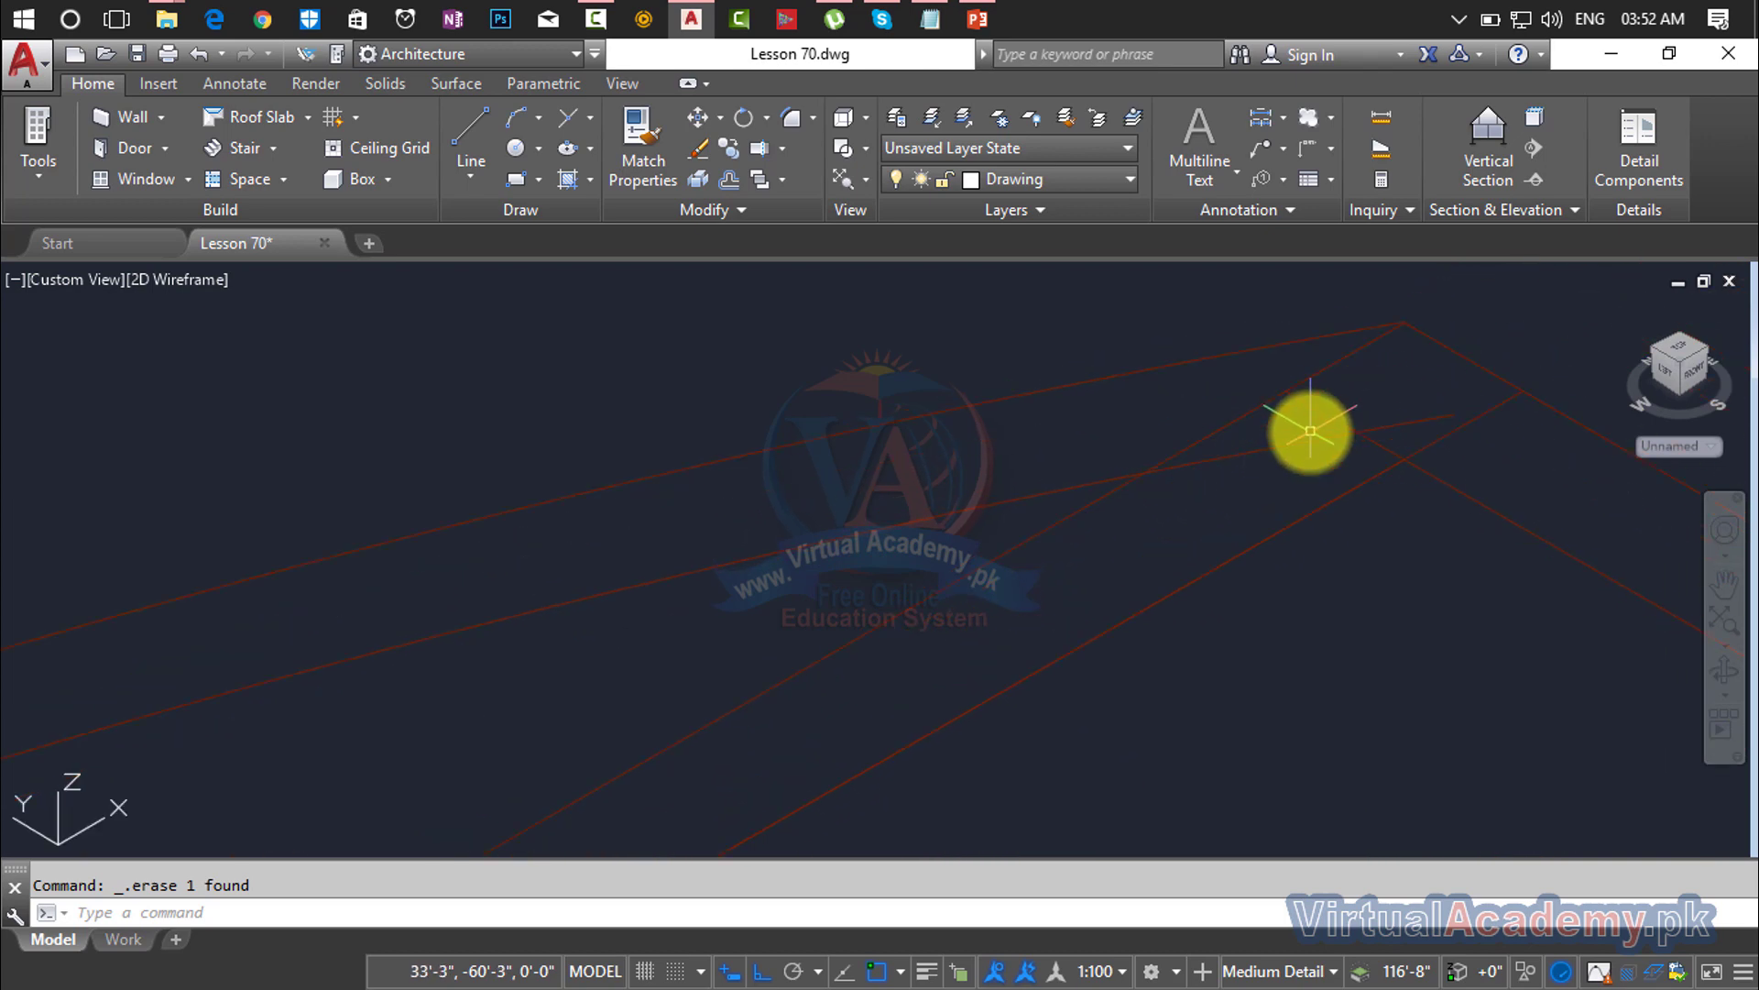
type("tr")
key("Return")
left_click(1296, 444)
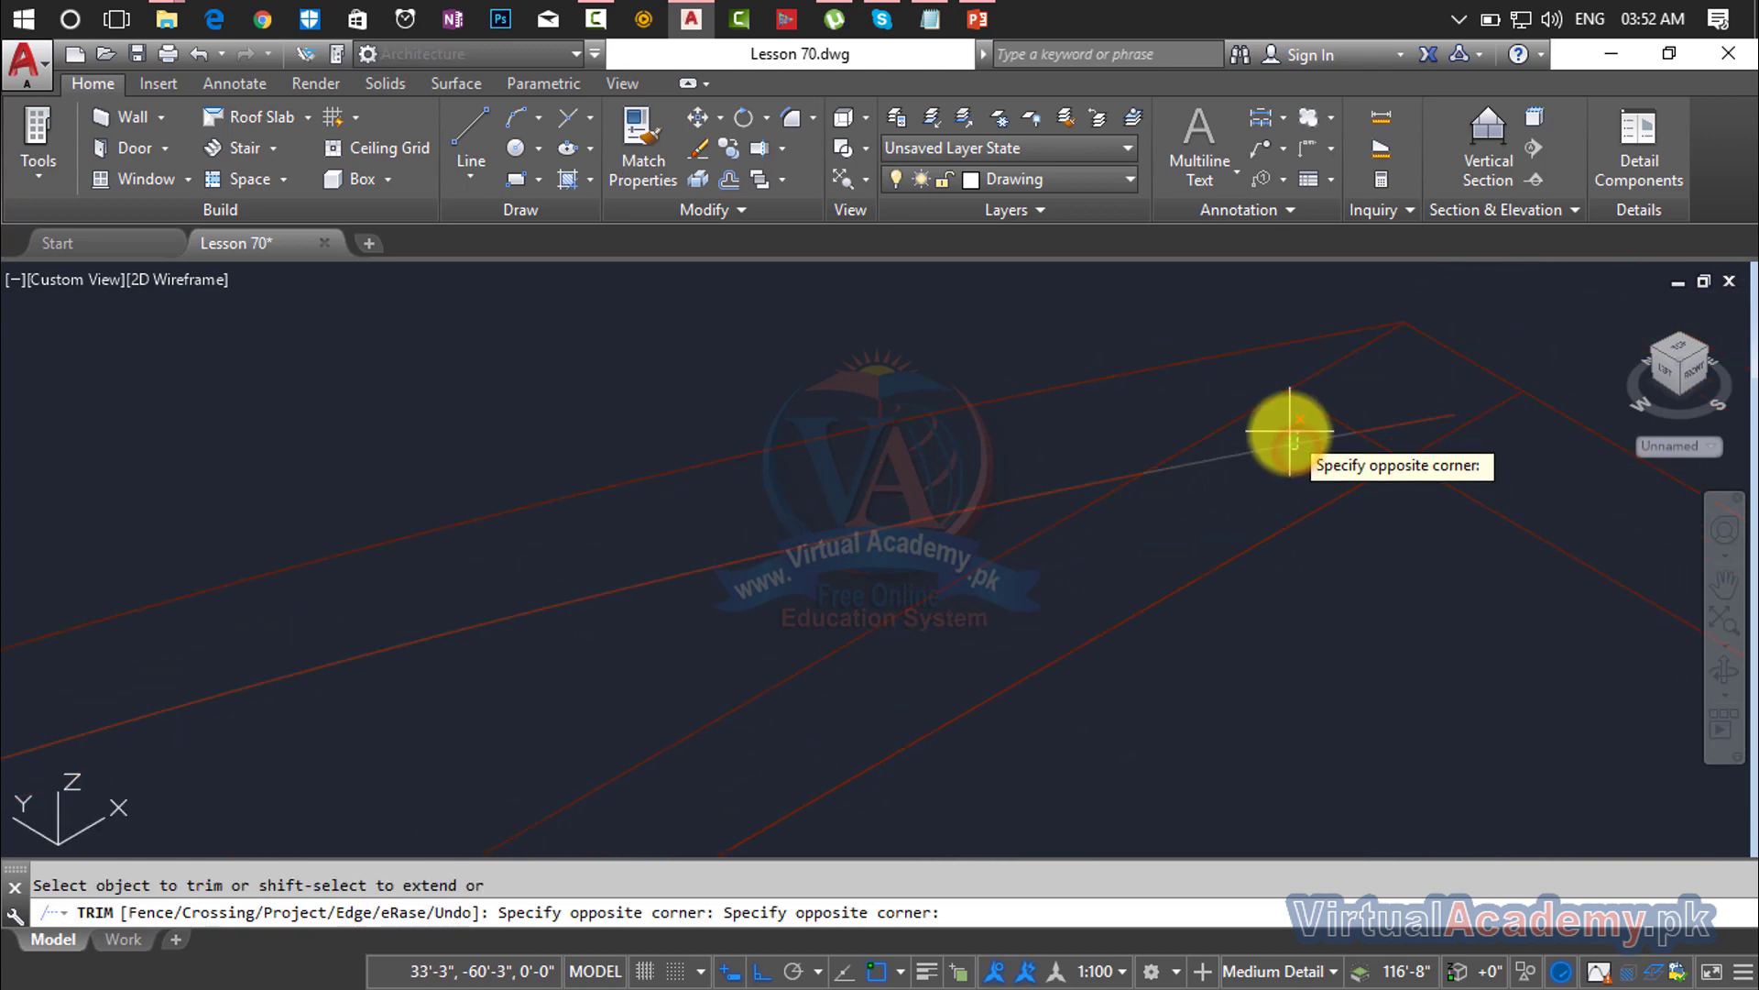
left_click(1299, 442)
key("Escape")
left_click(1393, 425)
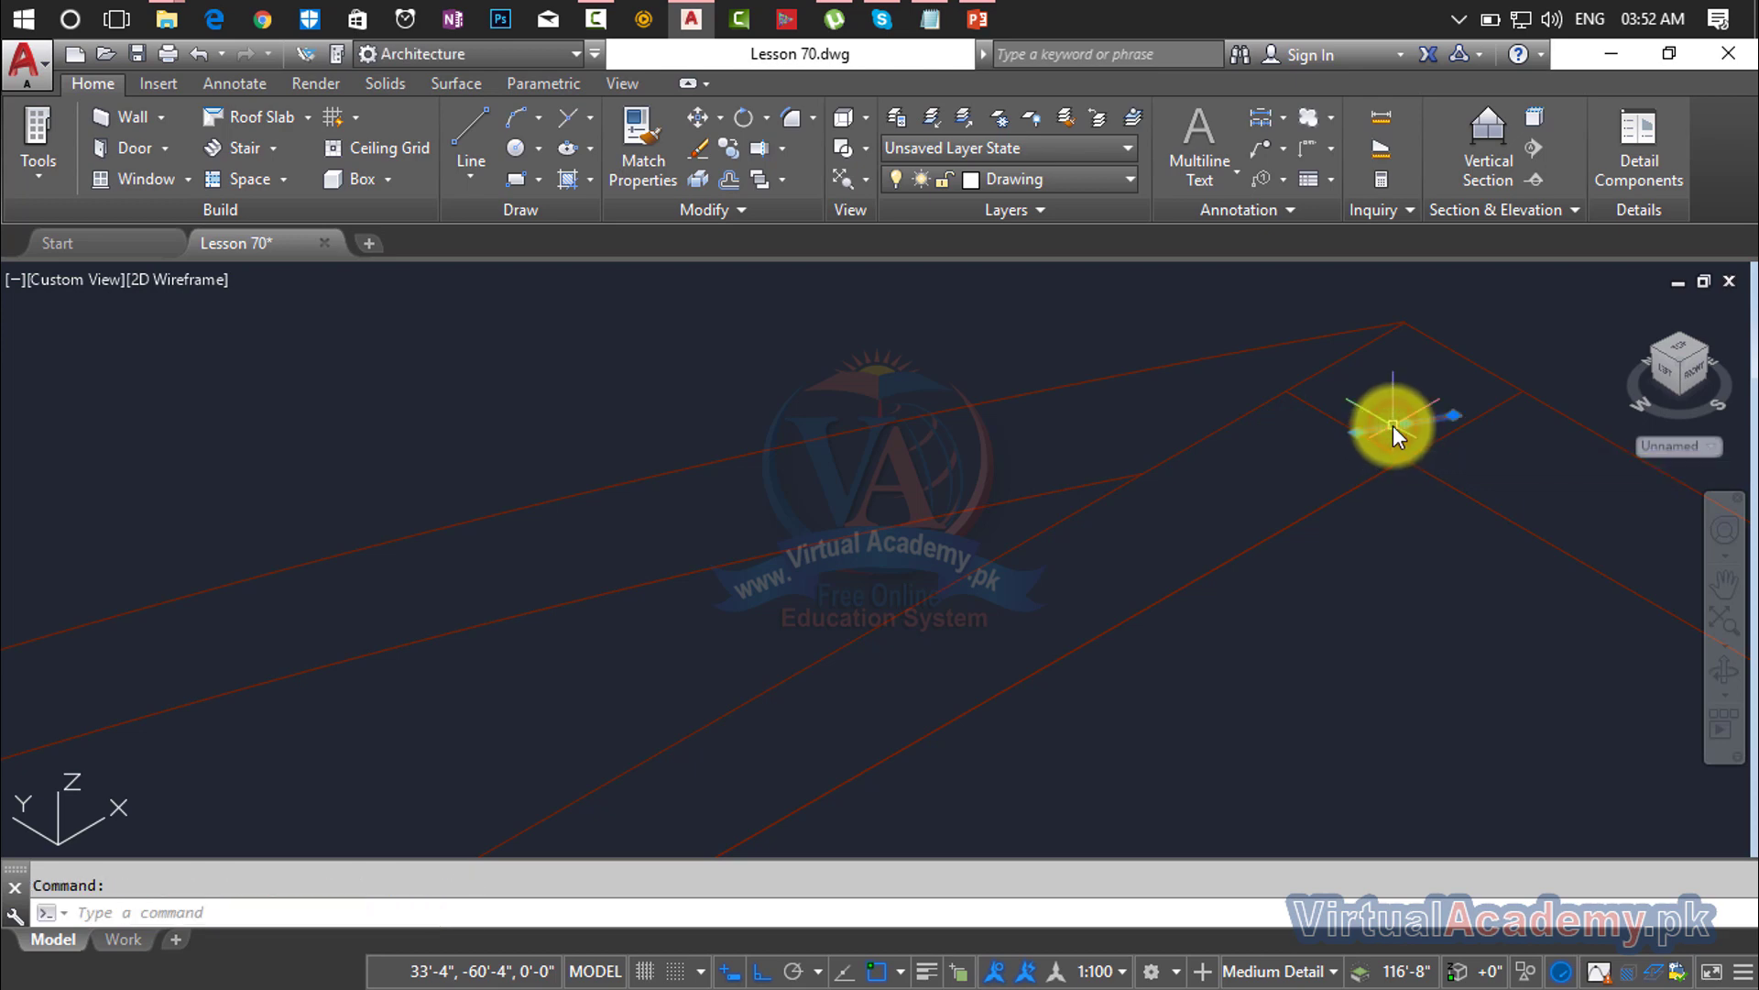
key("Delete")
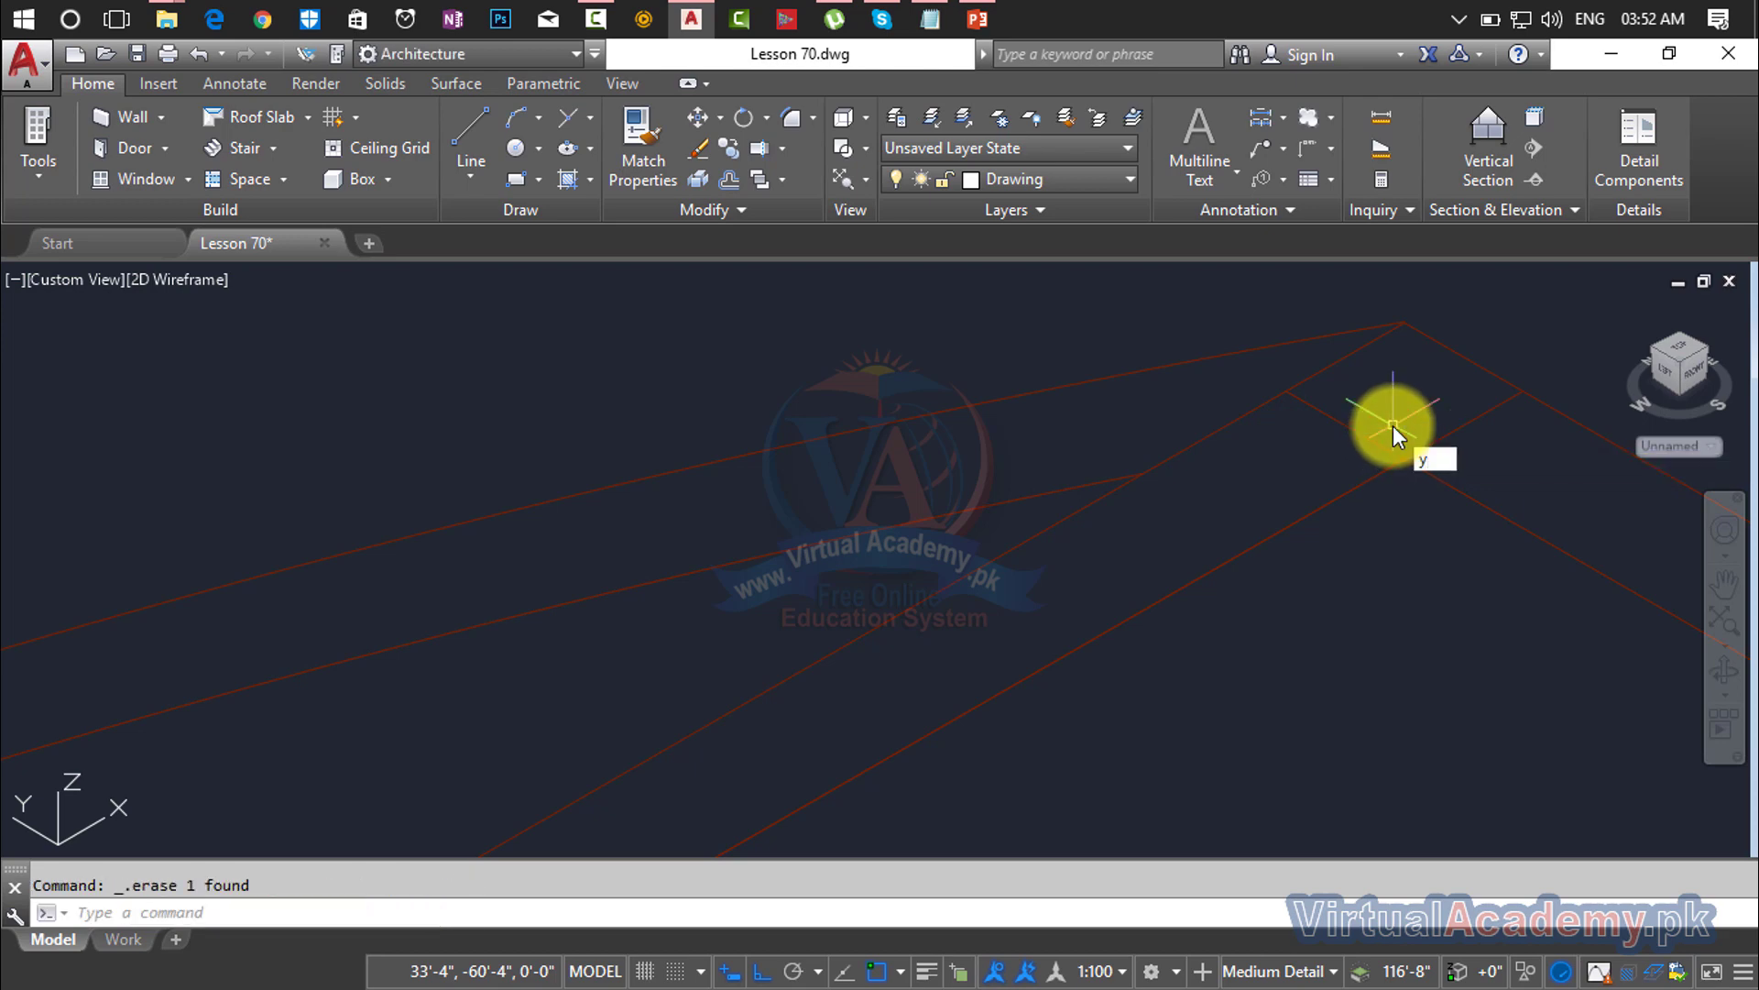
Step: Trim the overlapping inner border lines at the far arch corner, beyond the tip of the inner arch curve
key("Escape")
type("tr")
key("Return")
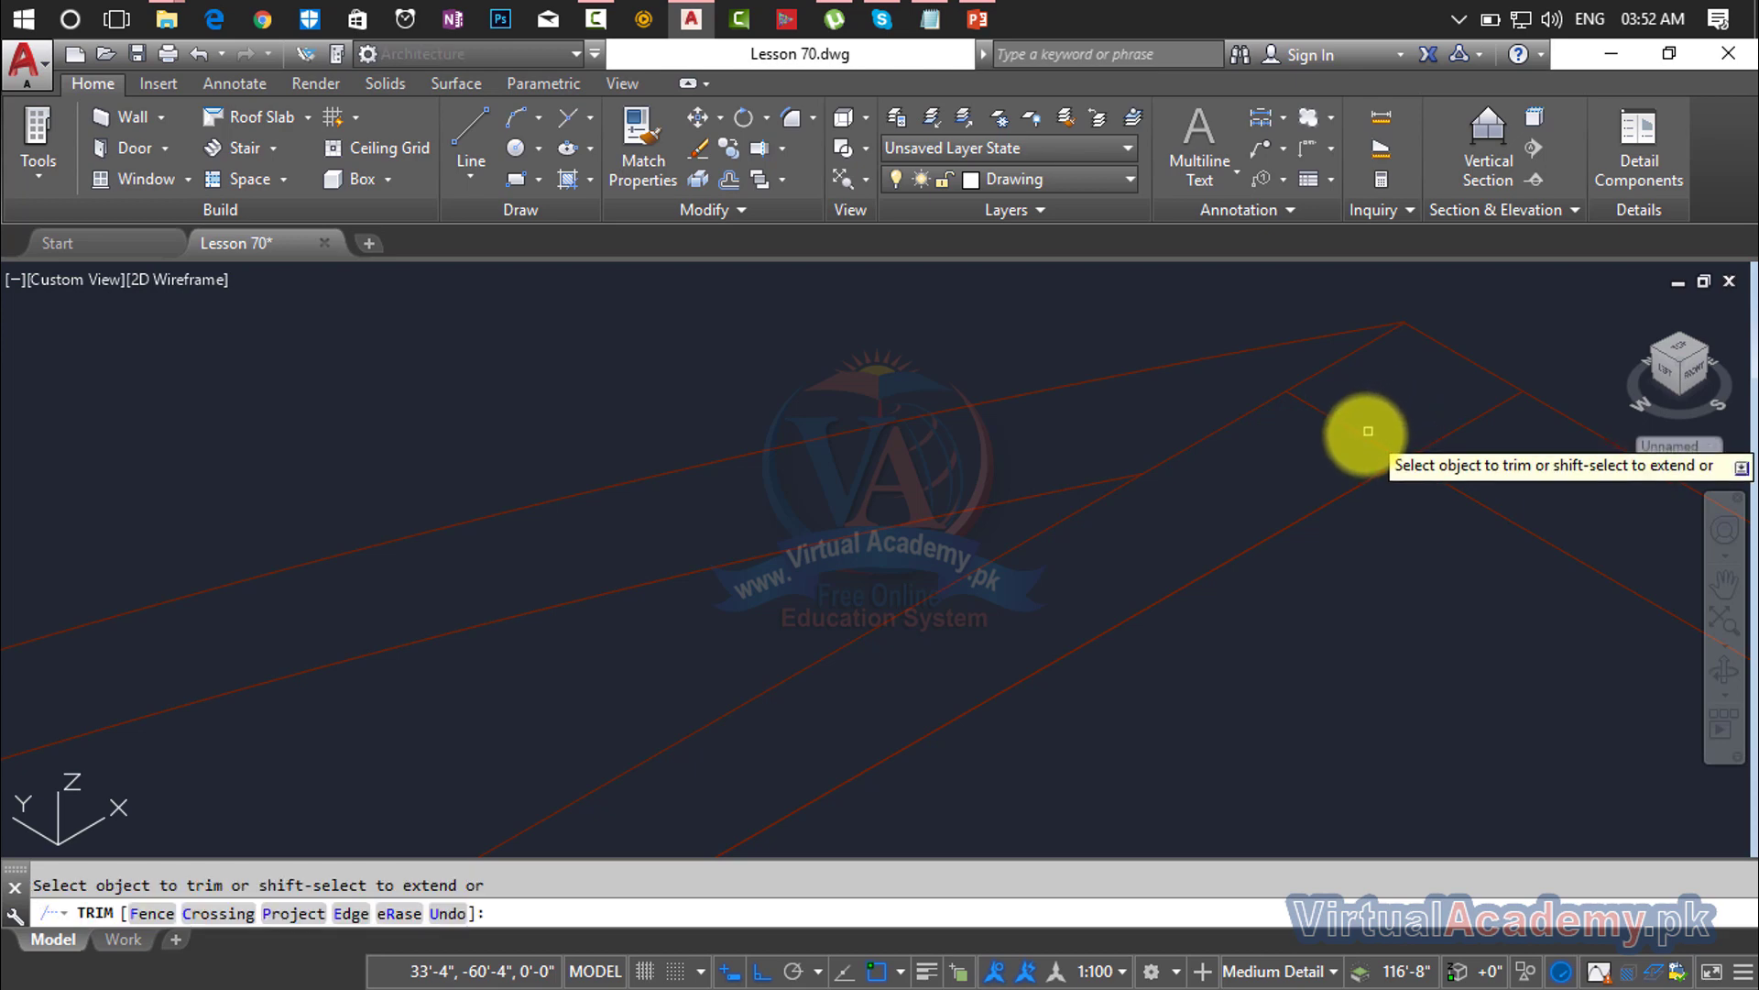
left_click(1285, 393)
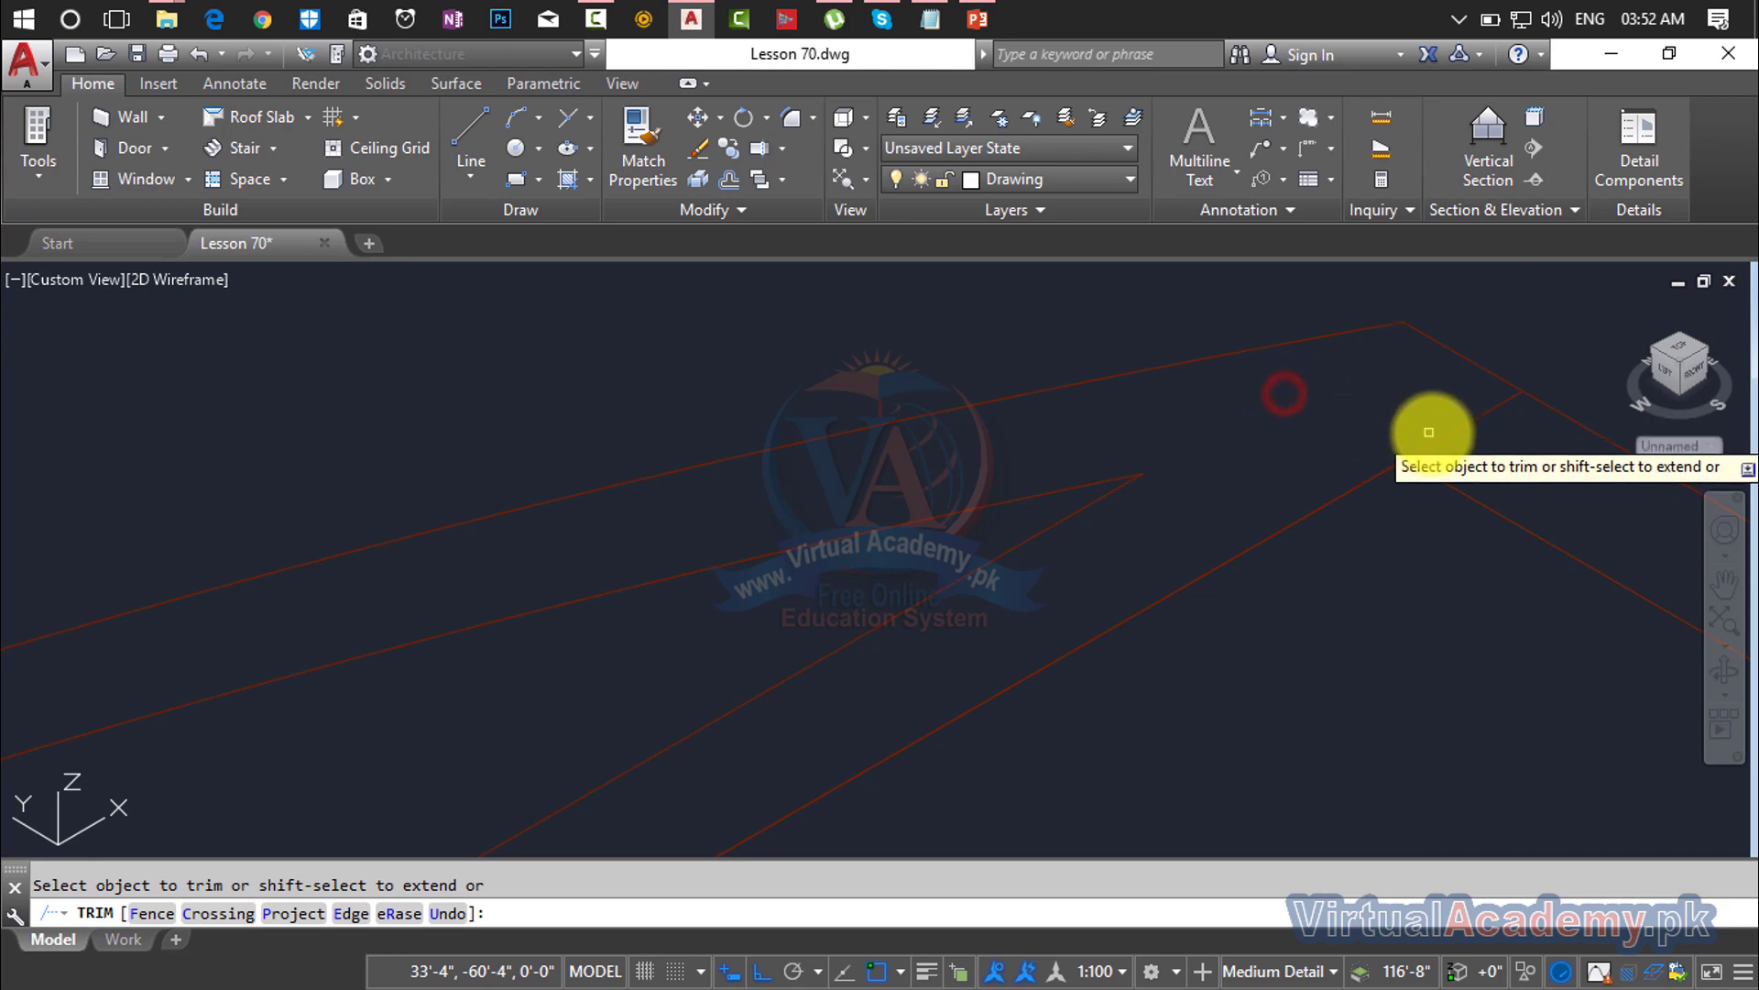
Step: Trim the inner arch curve and border line where they cross at the near arch corner
scroll(1449, 432, "down", 3)
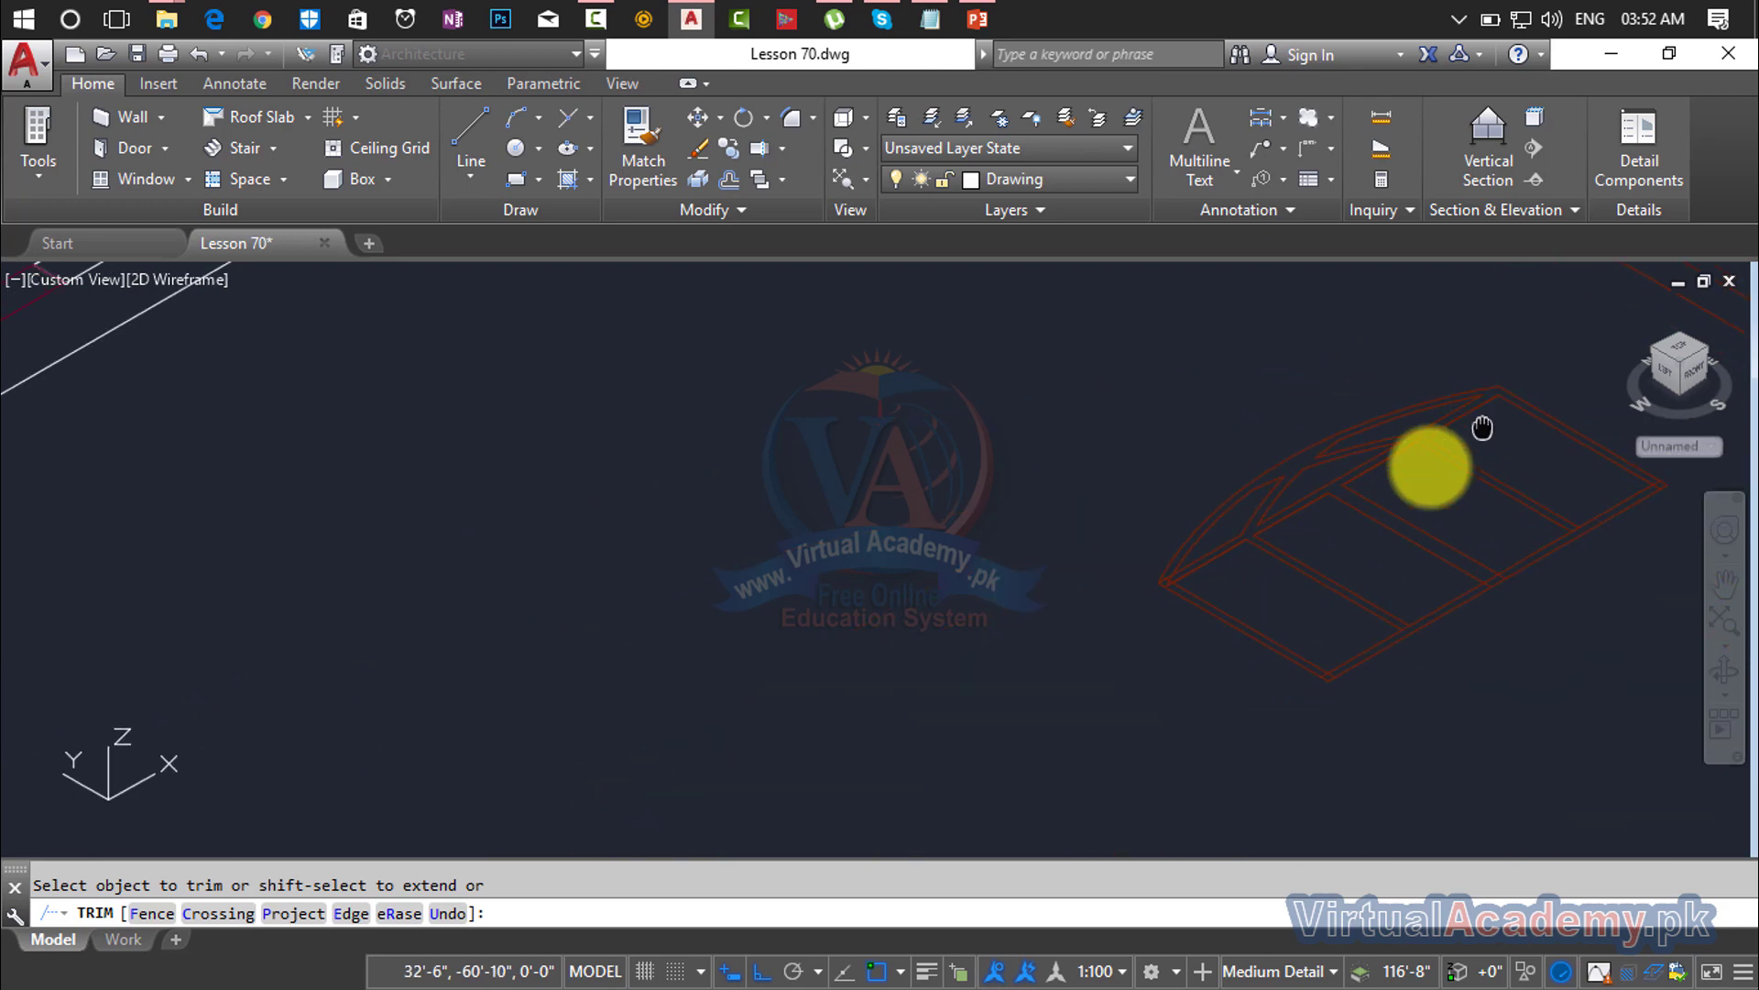
scroll(1080, 552, "up", 4)
scroll(1079, 552, "down", 3)
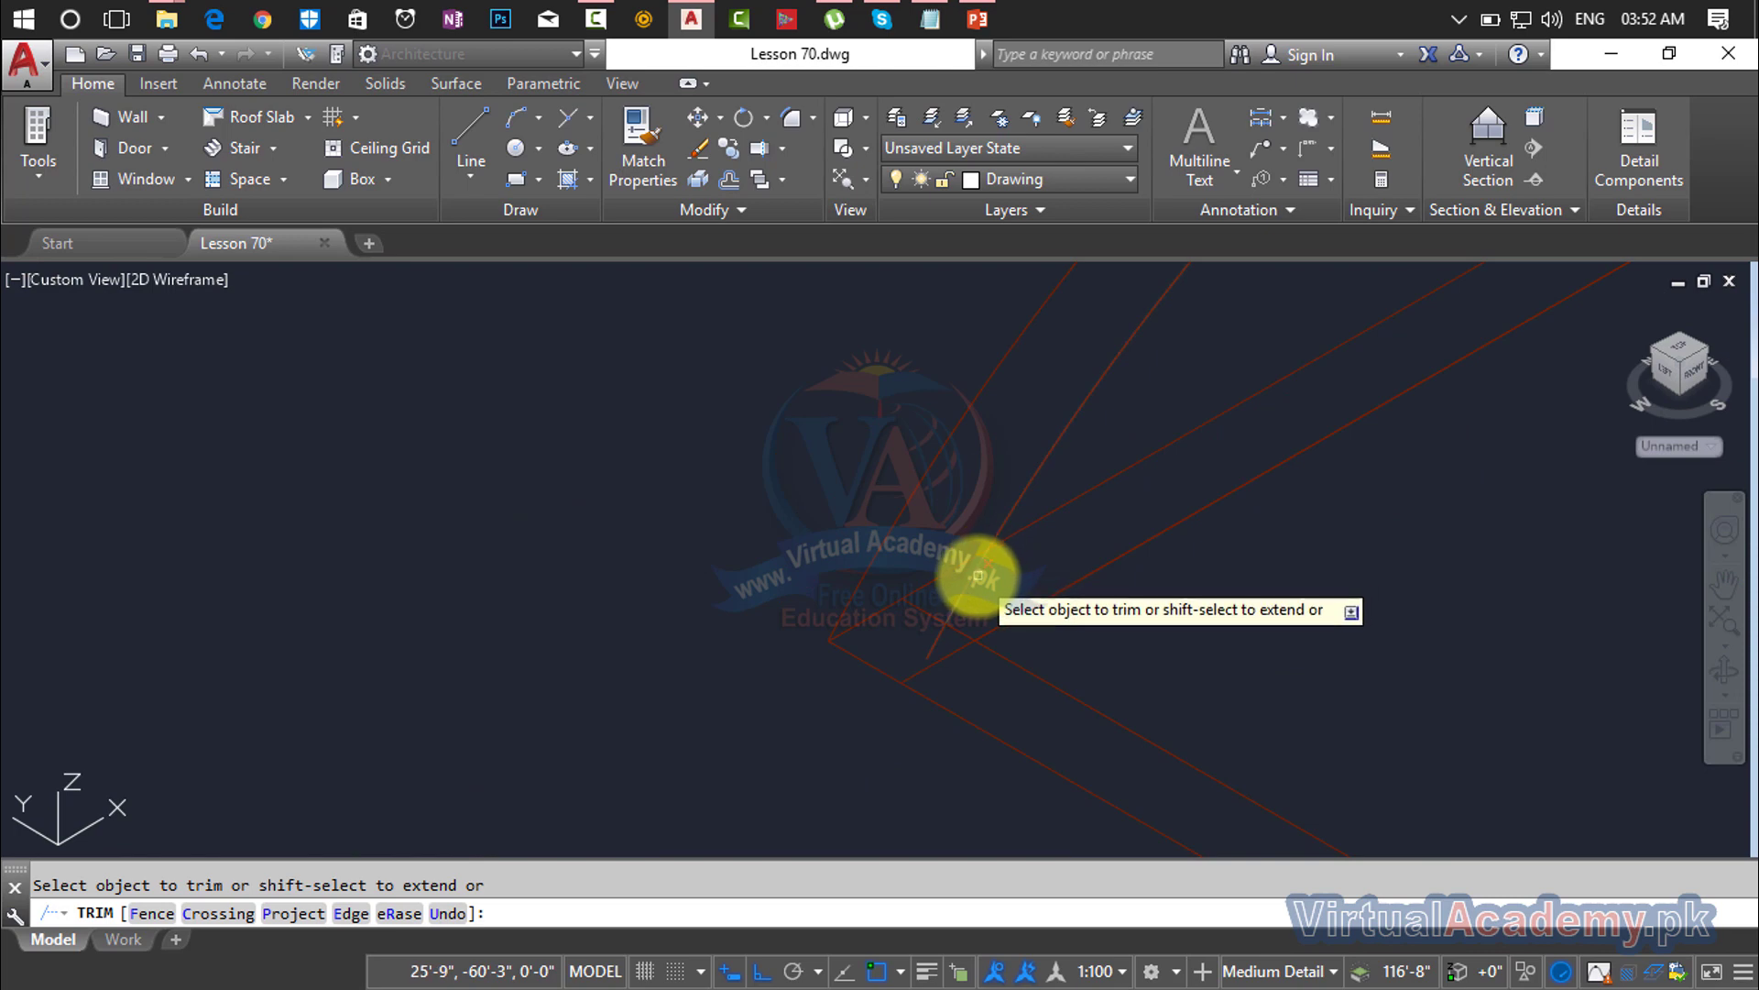
left_click(941, 574)
left_click(917, 607)
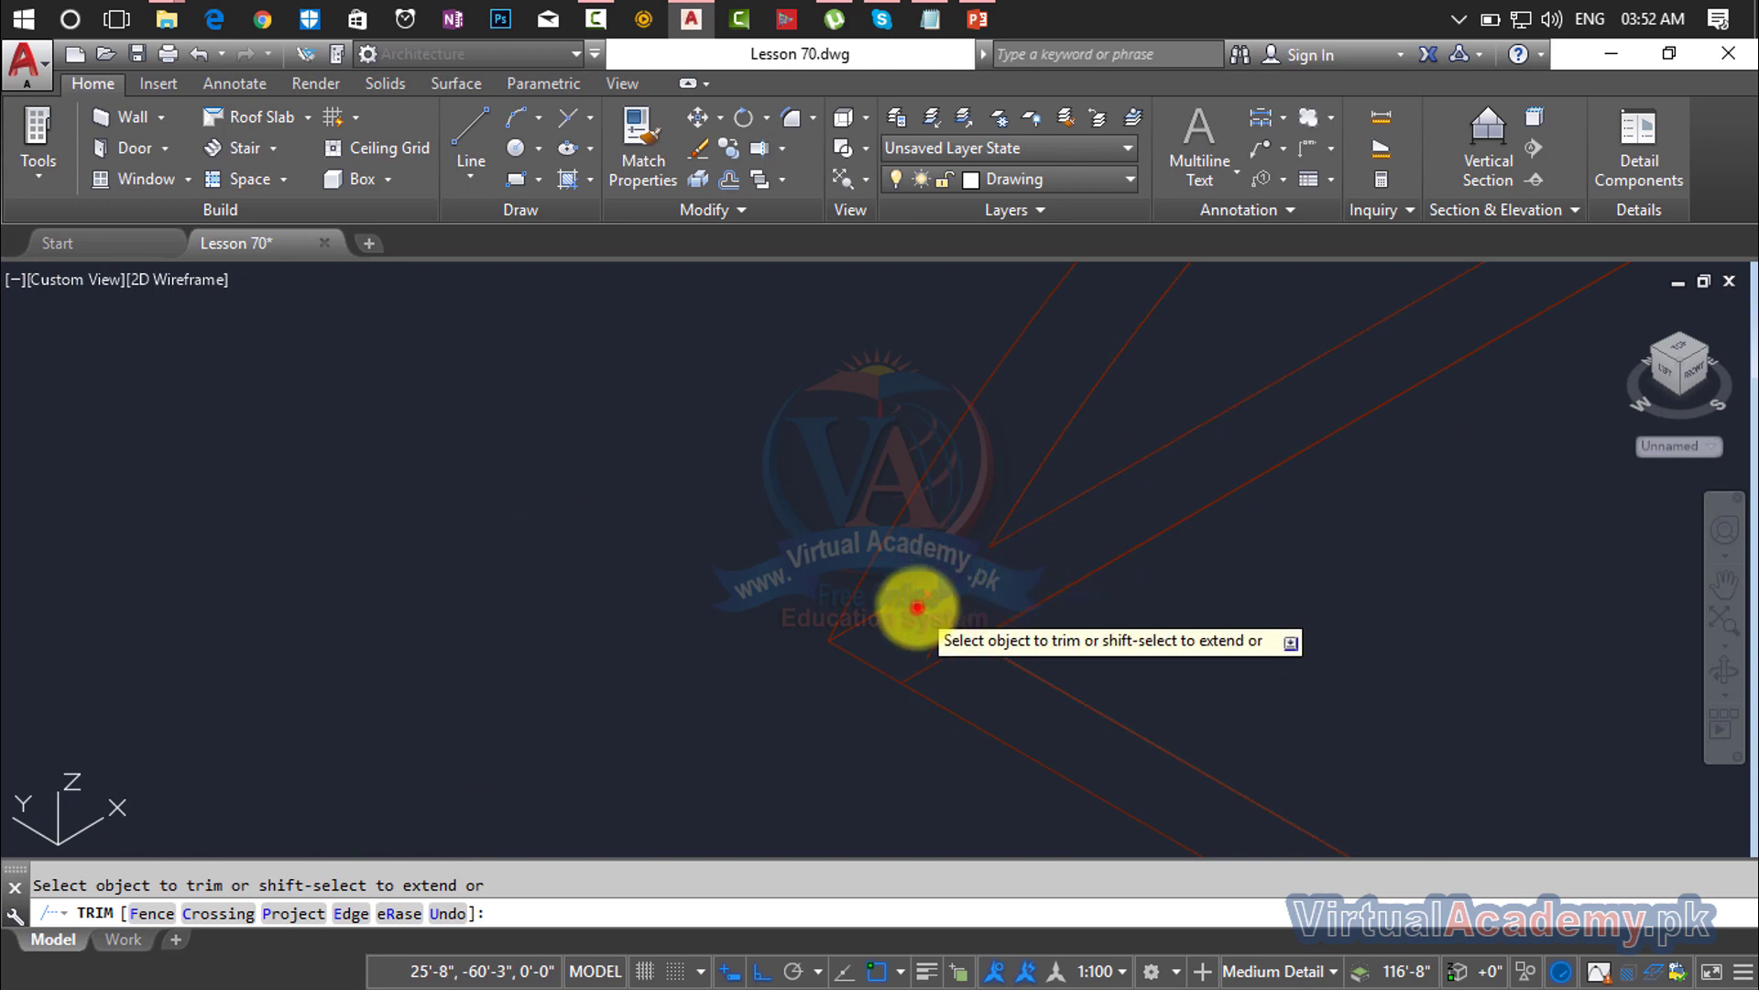
Step: Erase the leftover line and curve pieces at the near arch corner and trim the inner border line's remaining end
left_click(882, 612)
right_click(883, 612)
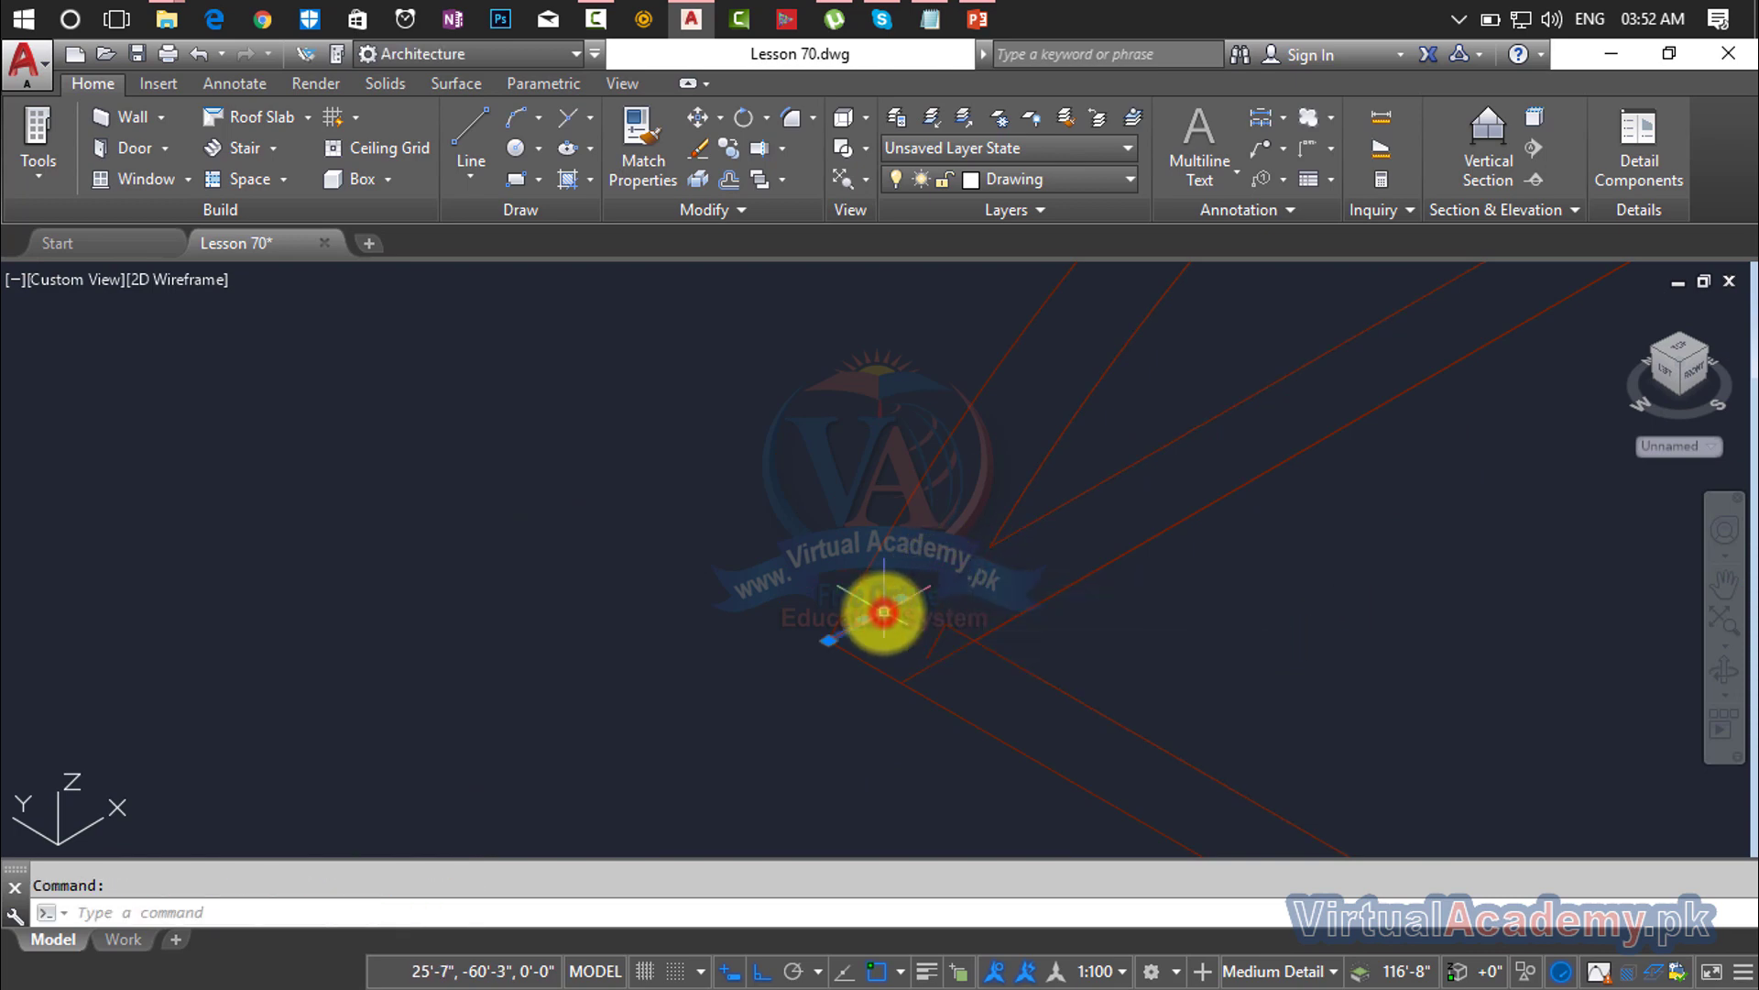
key("Delete")
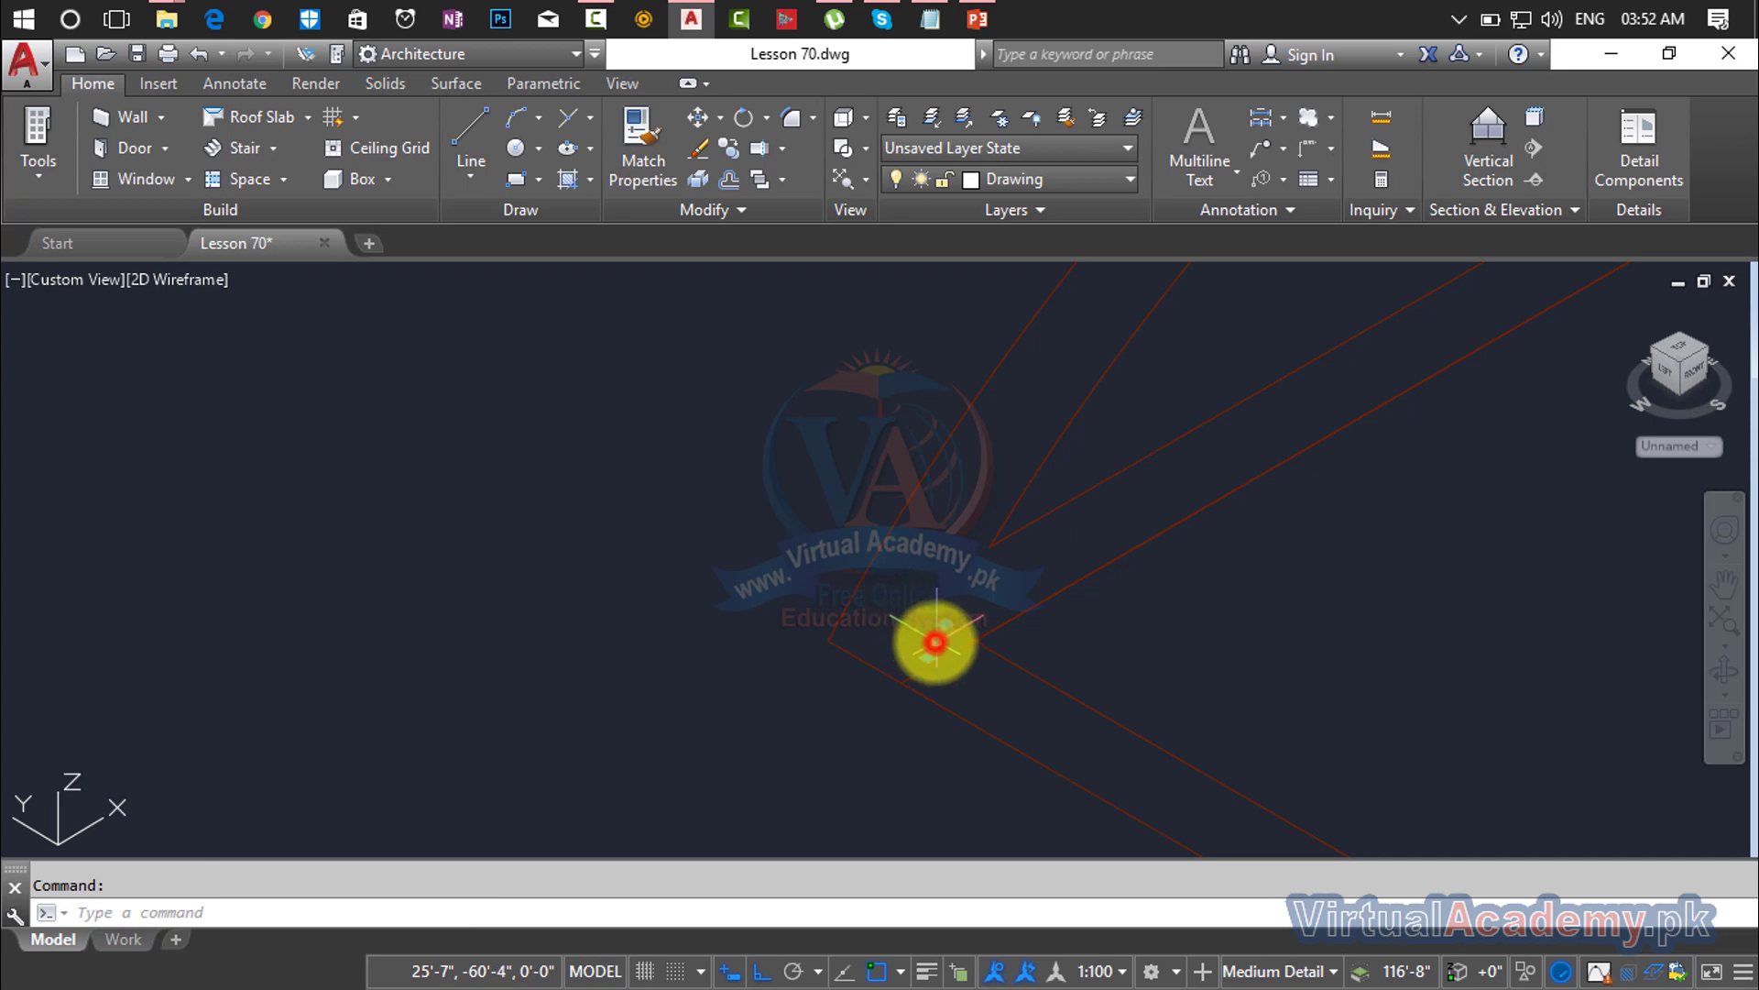
key("Delete")
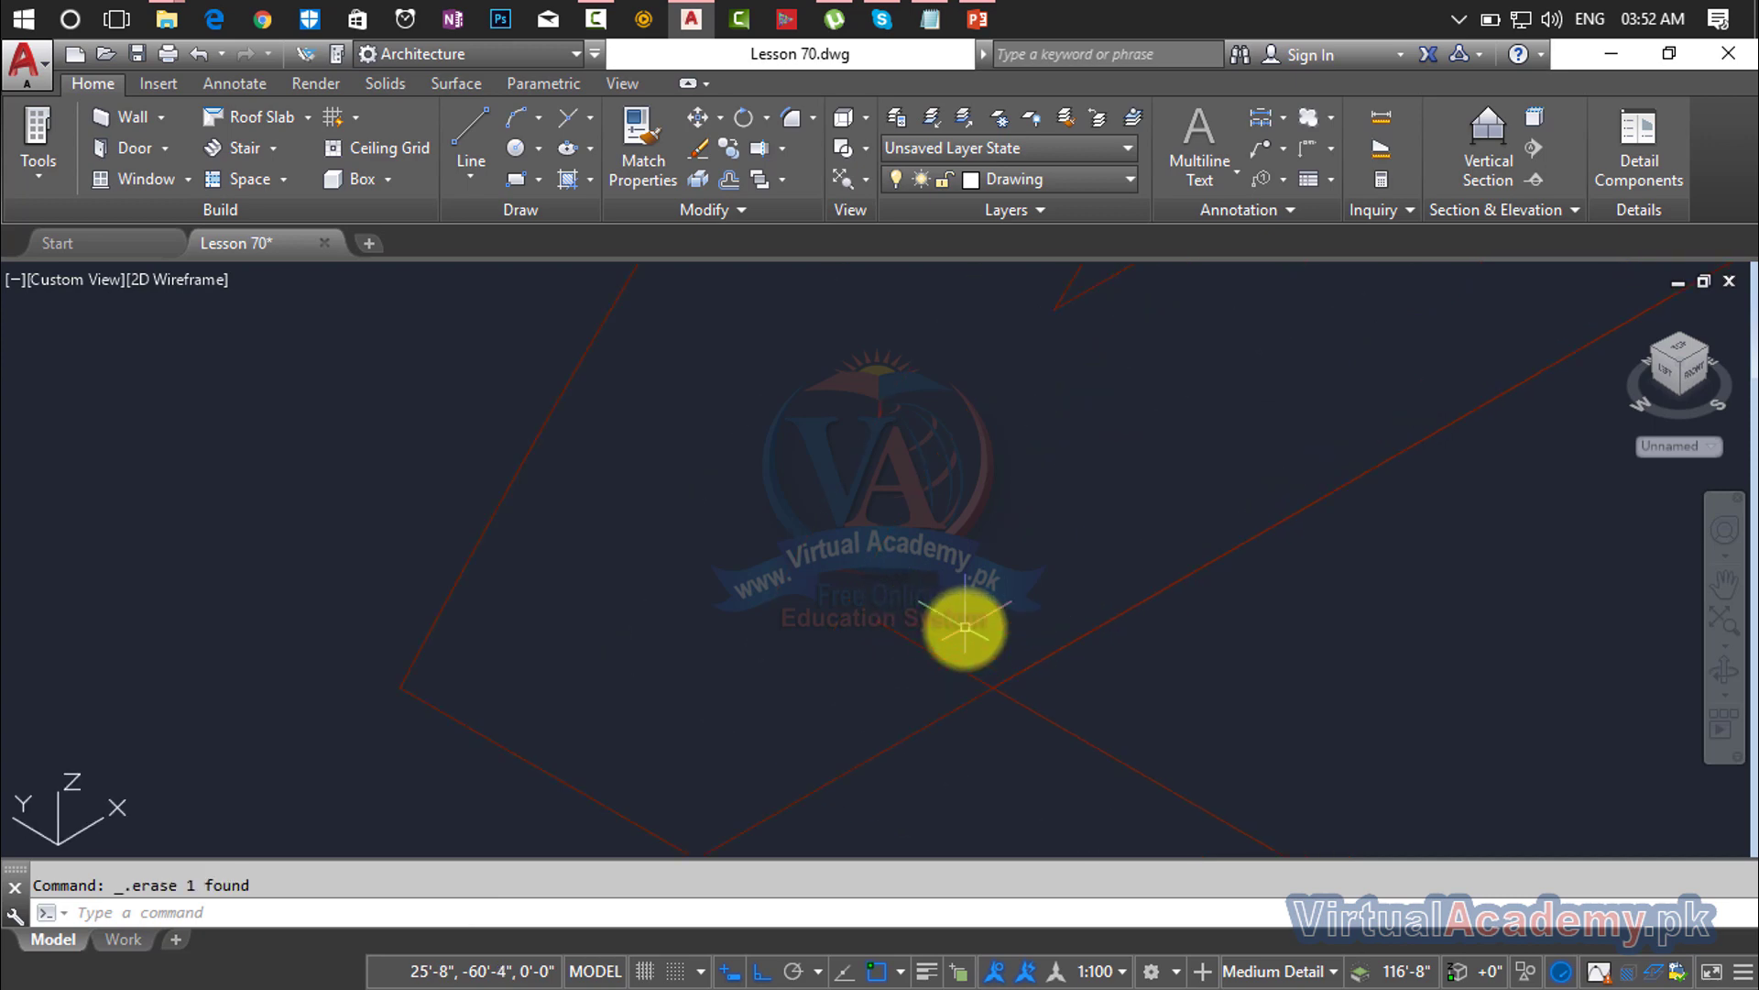
key("Return")
key("Return")
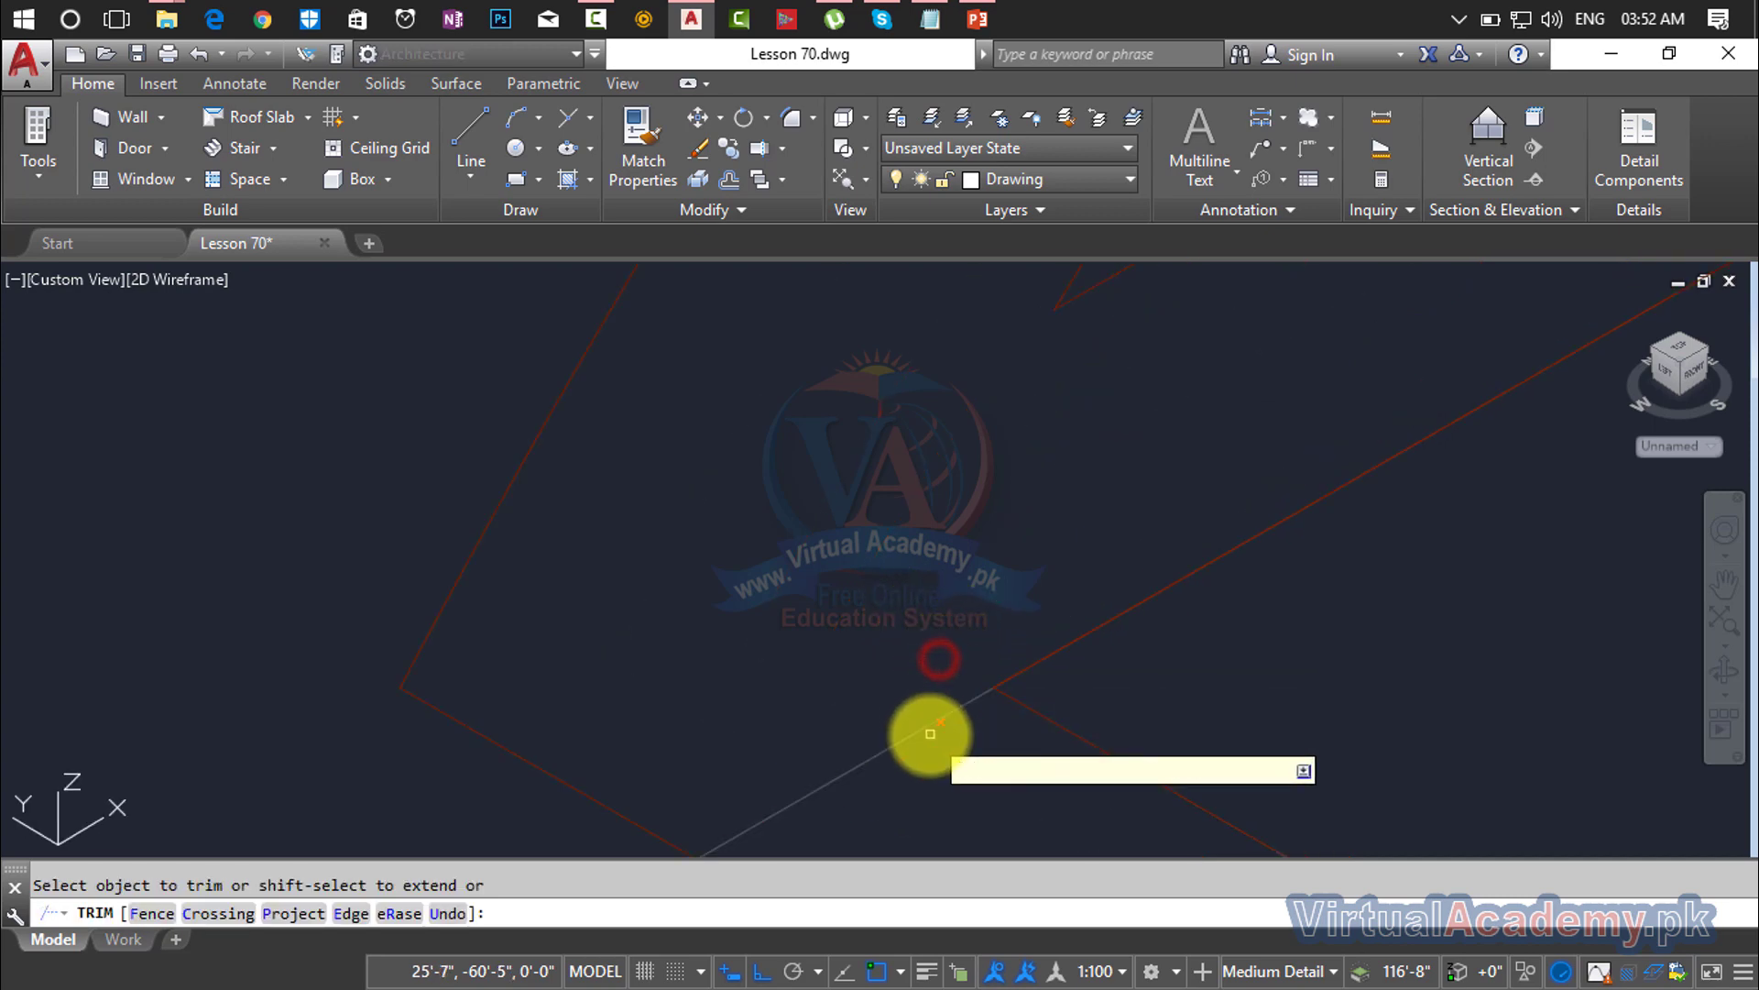
Step: Trim the inner border lines that overrun each other at the frame corner below the near arch end
scroll(930, 727, "down", 3)
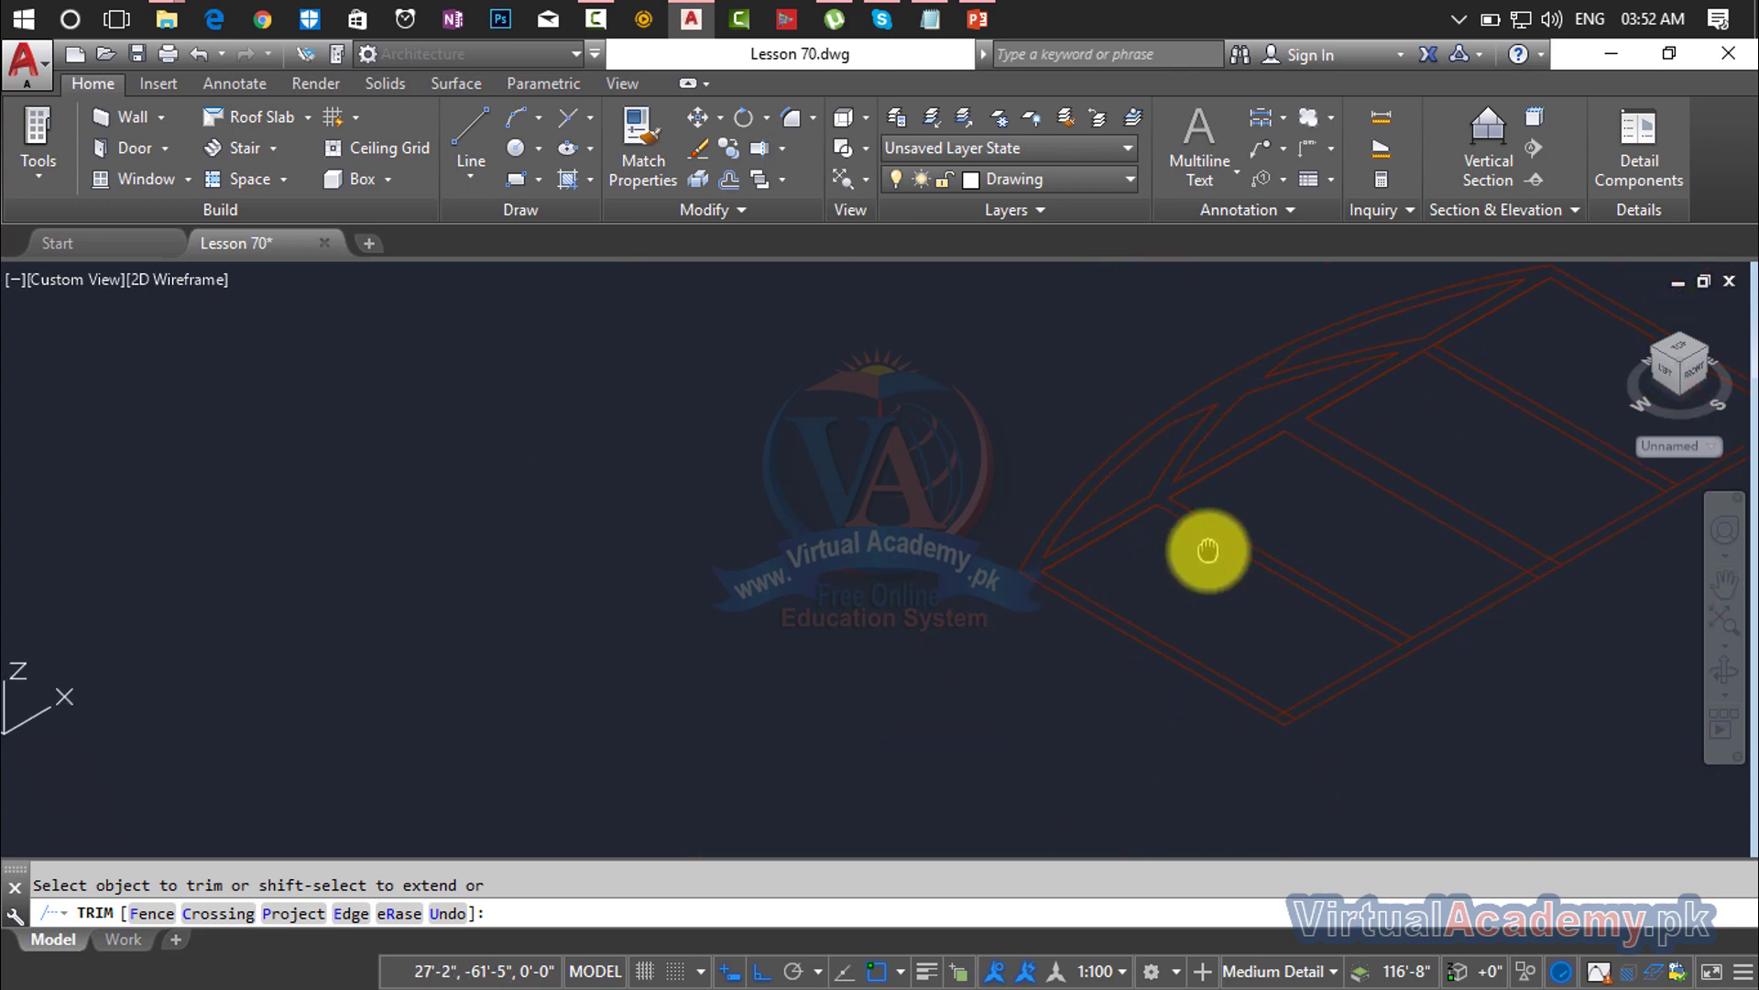
scroll(1347, 682, "up", 3)
scroll(1382, 642, "up", 4)
left_click(1374, 621)
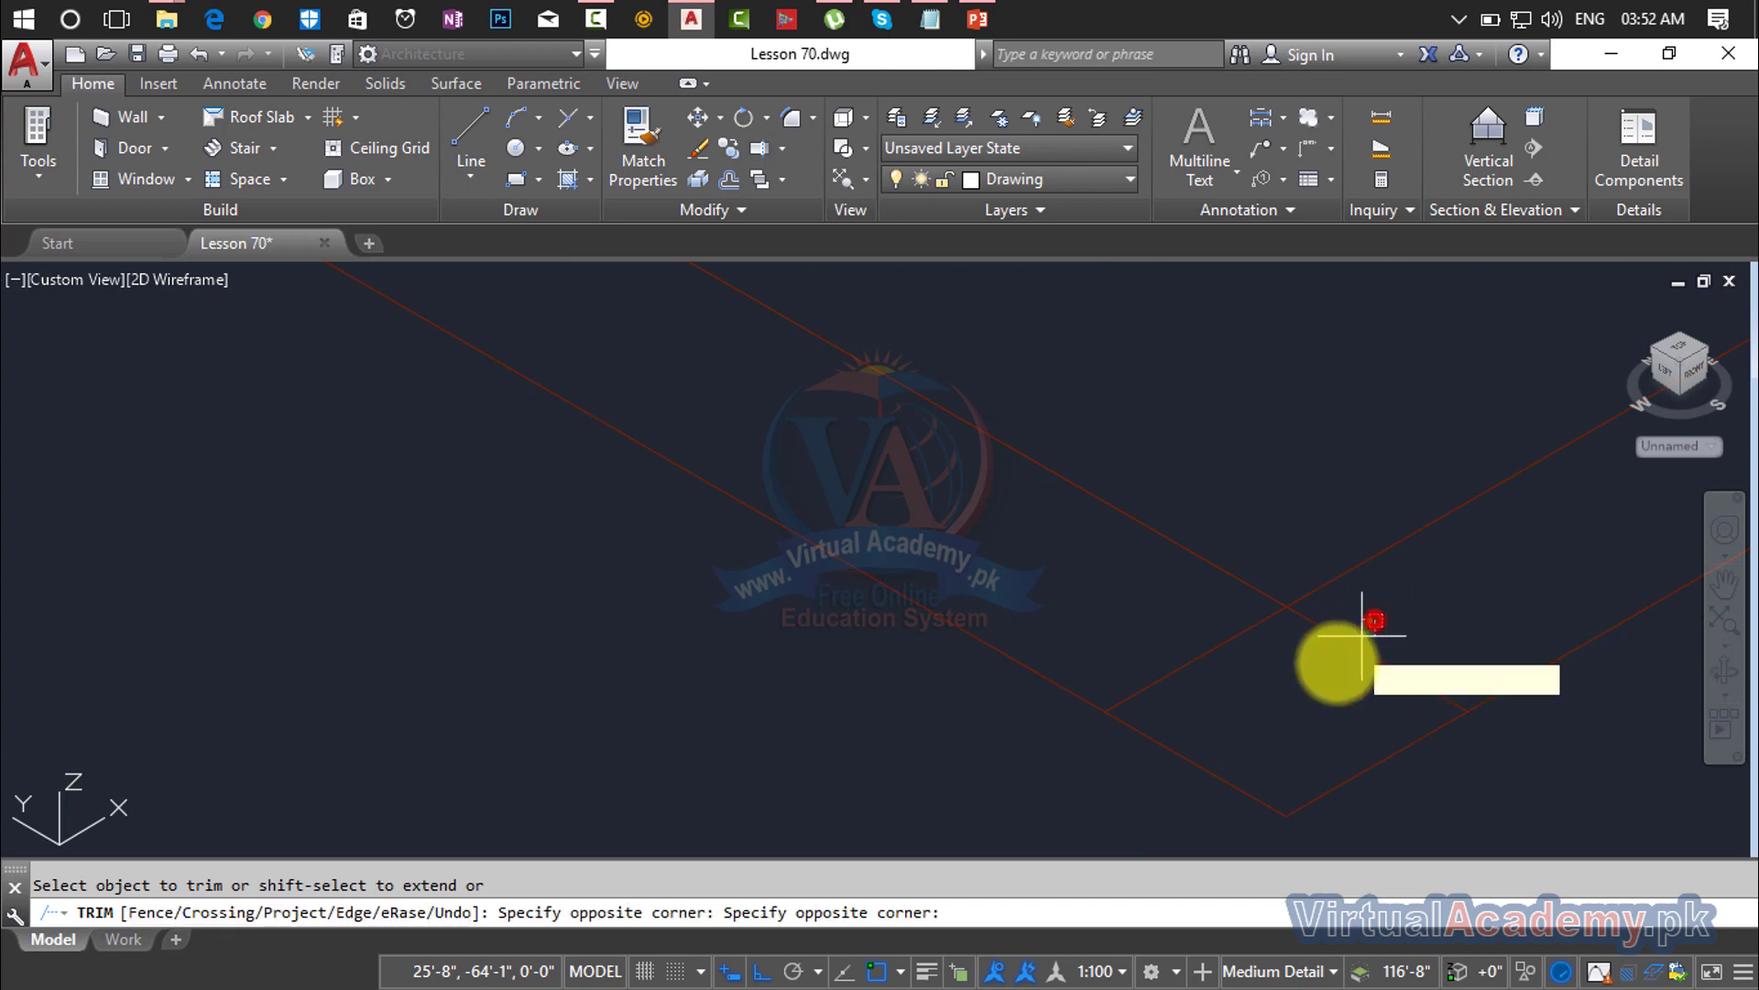
left_click(1327, 676)
left_click(1284, 677)
left_click(1176, 620)
Step: Trim the first divider's line ends and the inner border piece between them at the straight base border
scroll(1223, 616, "down", 4)
middle_click_drag(1532, 547, 1182, 690)
scroll(1205, 613, "up", 4)
left_click(1152, 620)
left_click(1118, 668)
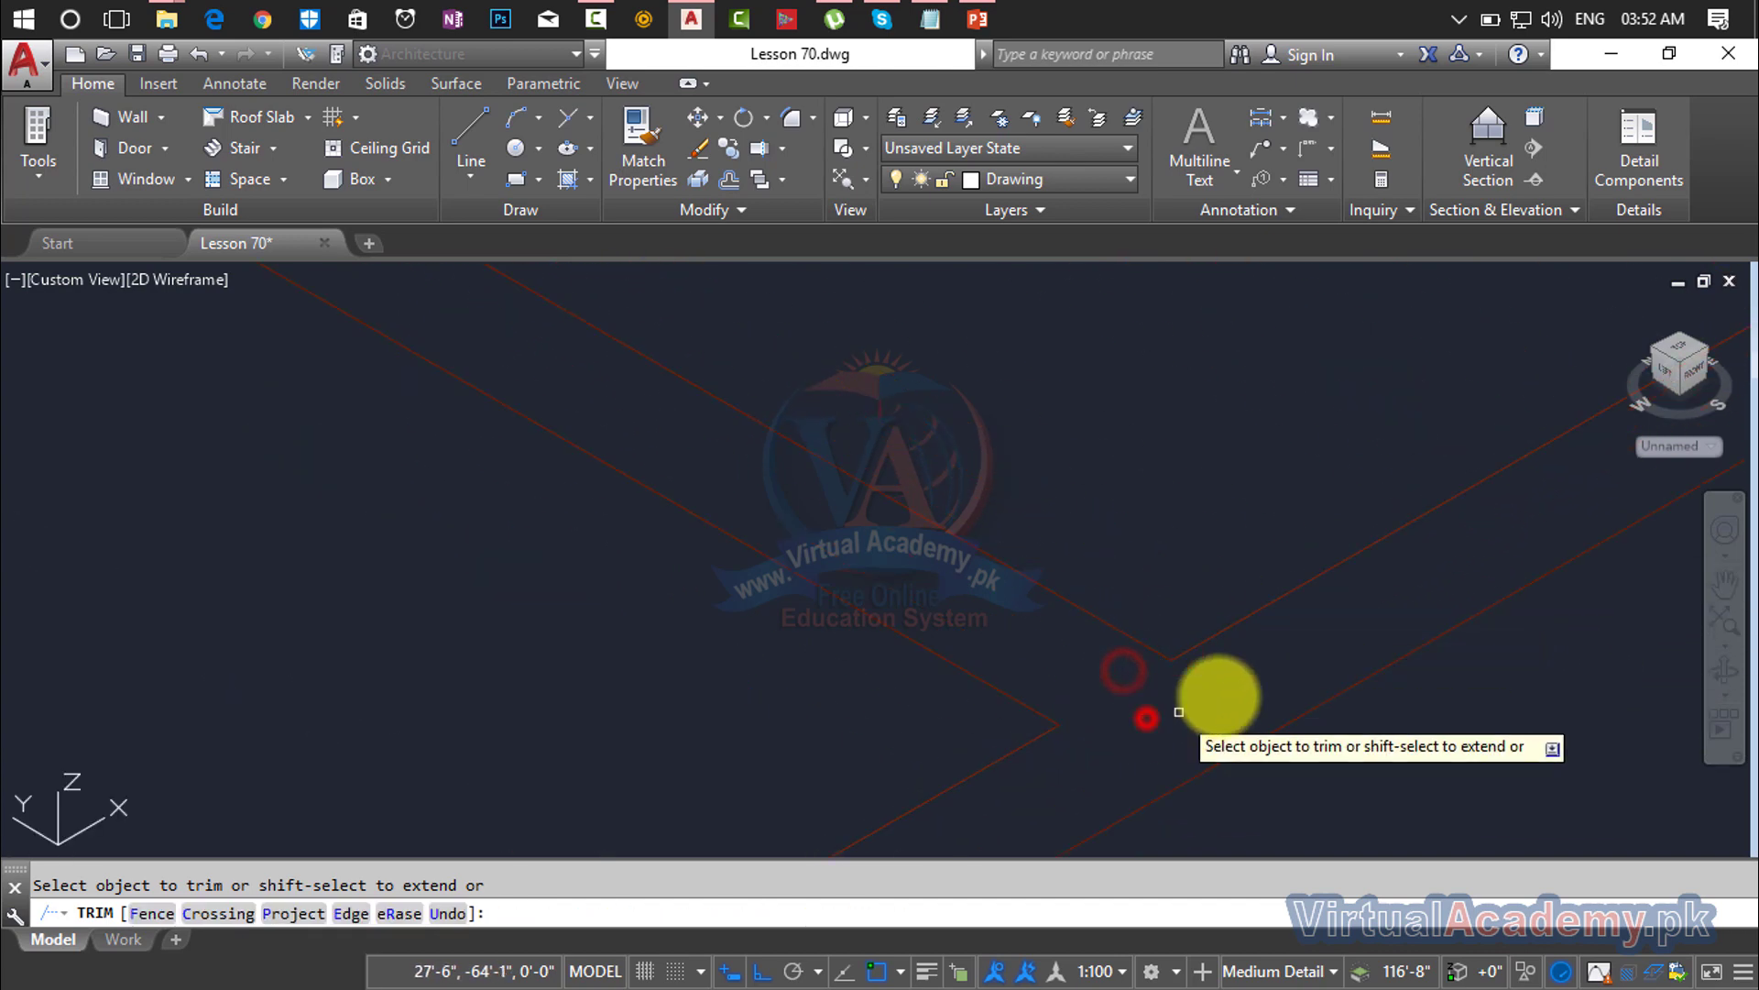
Step: Trim the middle divider's line ends and the border piece between them at the straight base border
scroll(1301, 642, "down", 2)
scroll(1328, 562, "up", 2)
left_click(1347, 586)
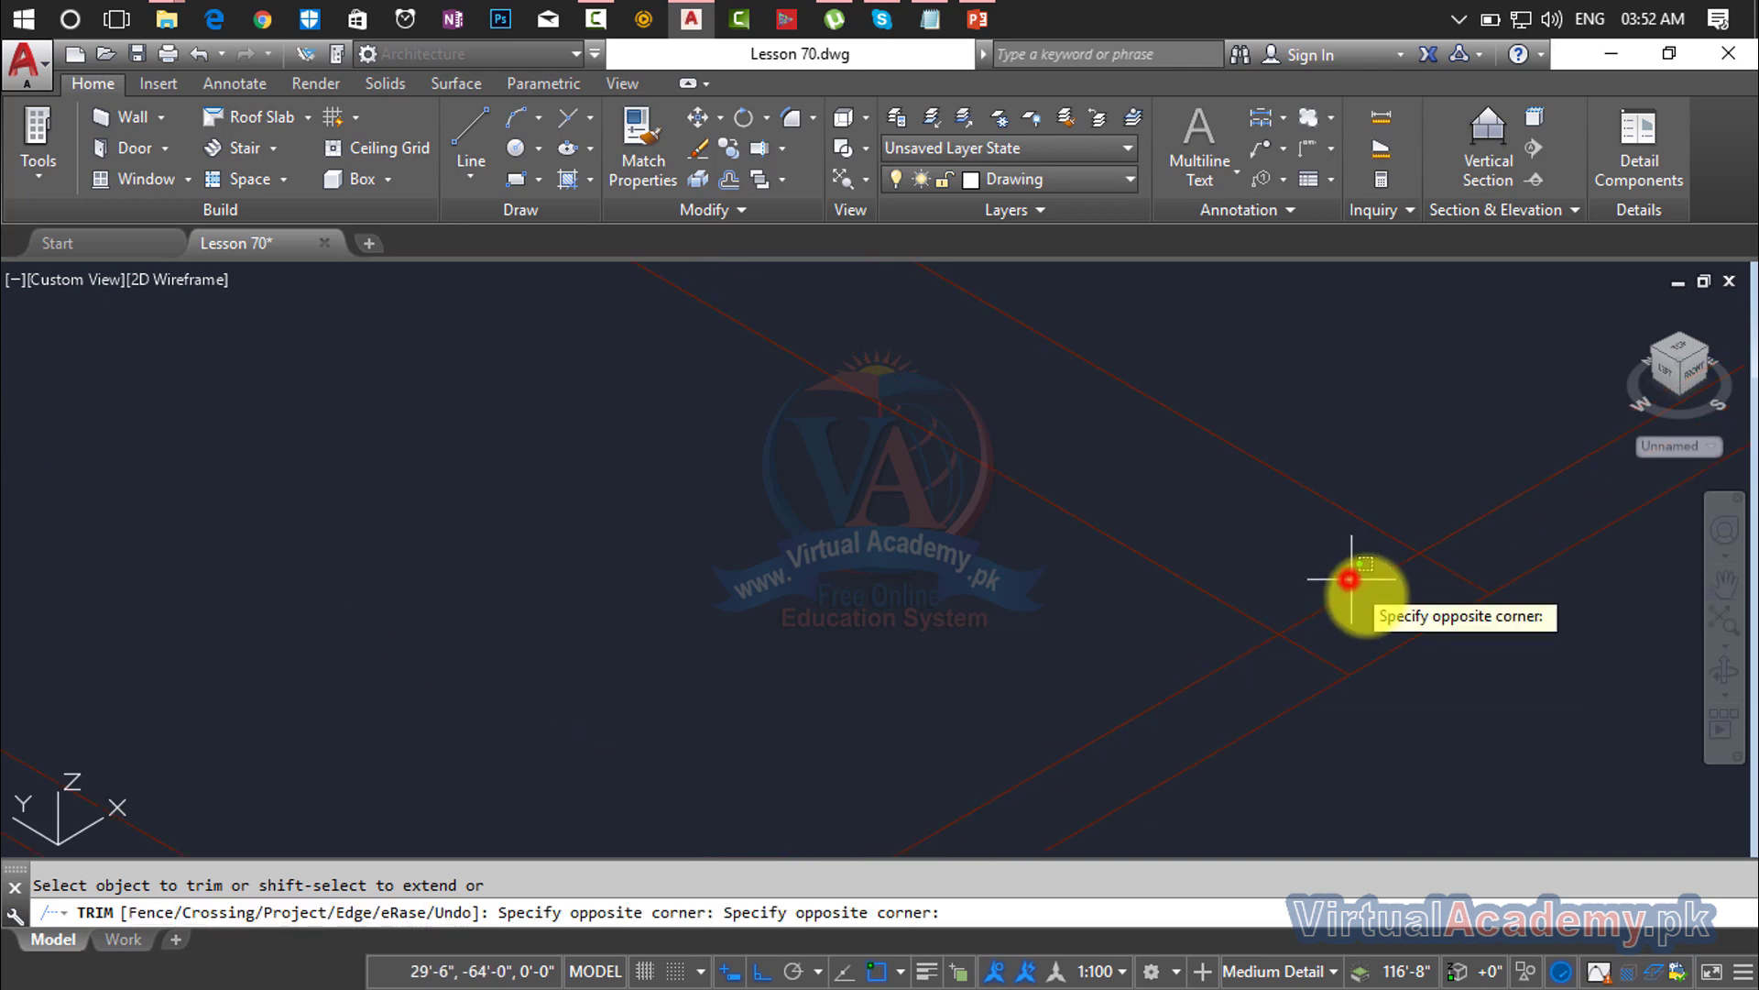
left_click(1445, 569)
left_click(1457, 556)
left_click(1441, 582)
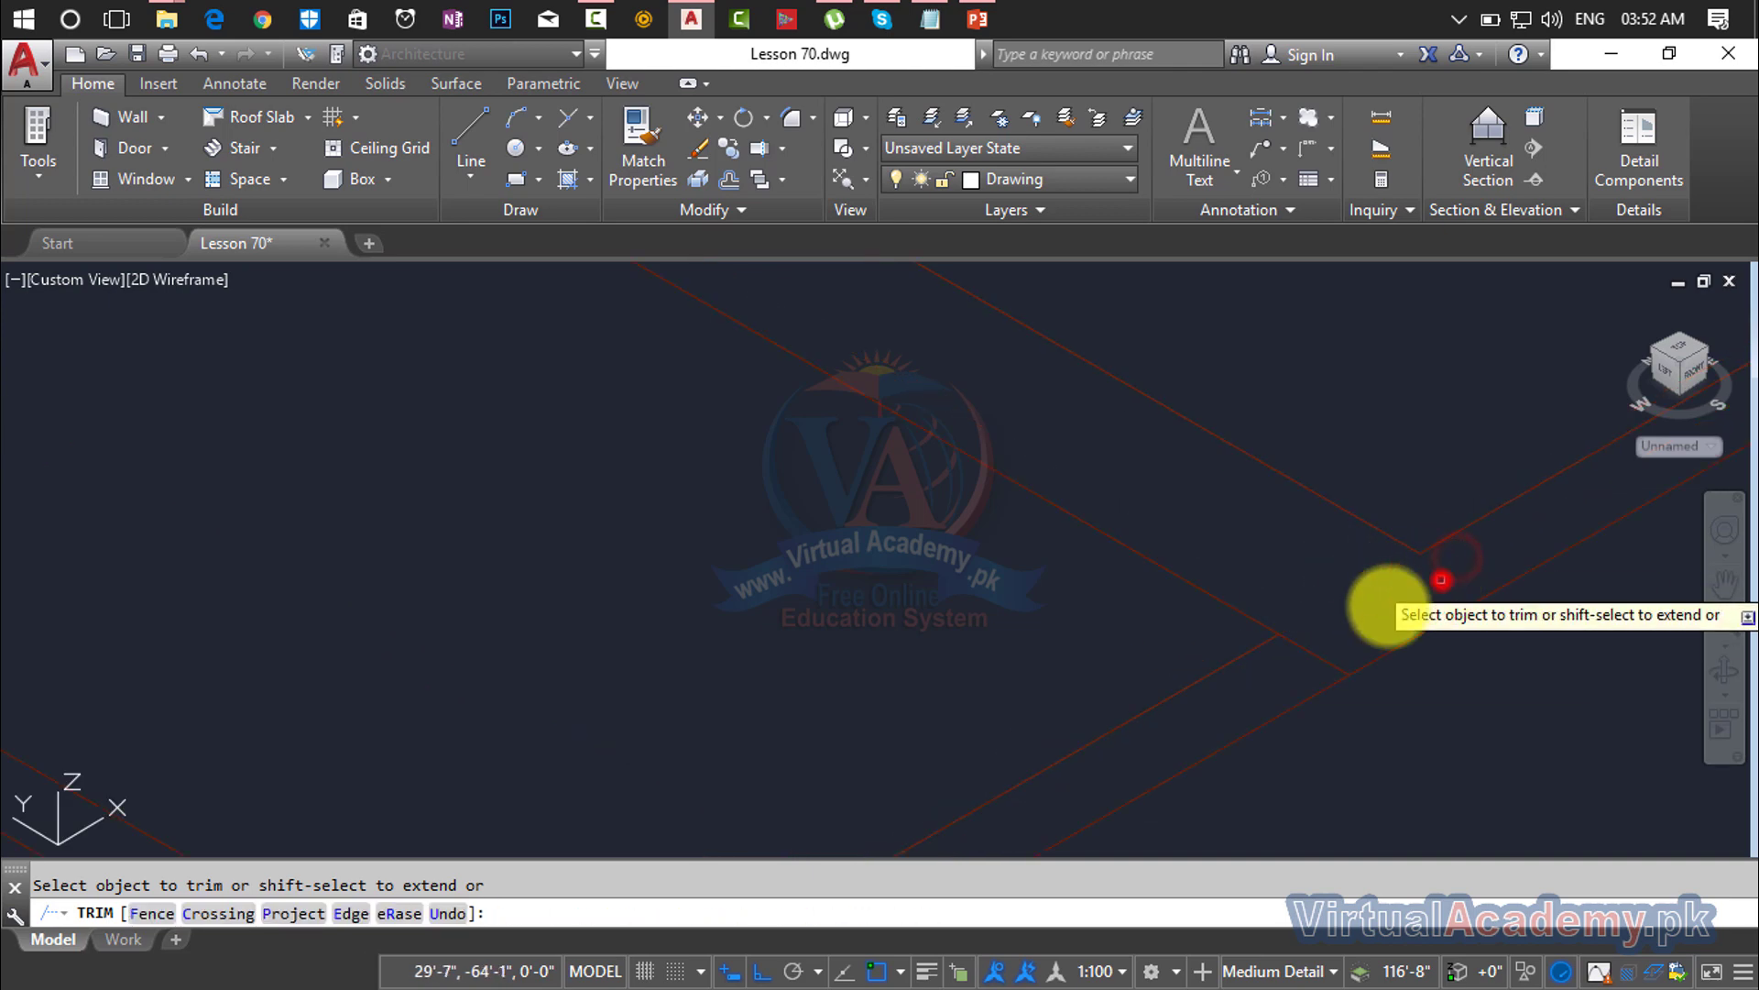
left_click(1324, 648)
left_click(1295, 662)
Step: Trim the last divider's overrunning ends and the border piece between them at the straight base border
scroll(1357, 587, "down", 2)
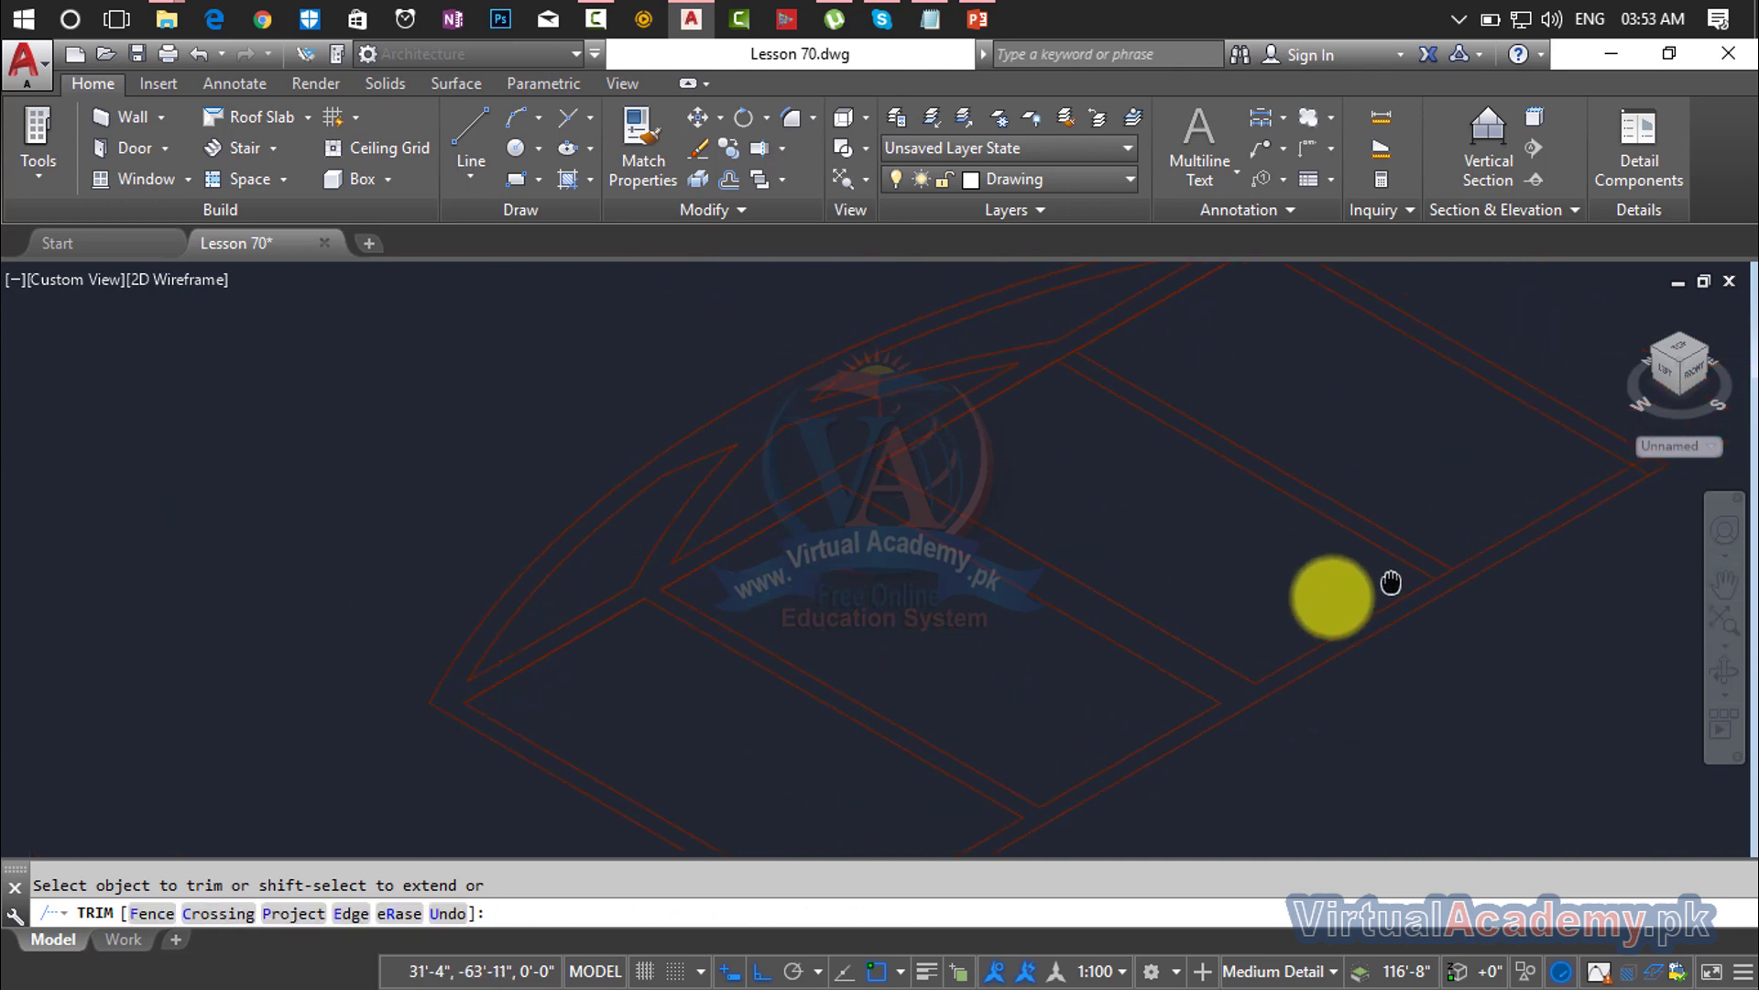
scroll(1347, 614, "up", 2)
left_click(1352, 623)
left_click(1383, 663)
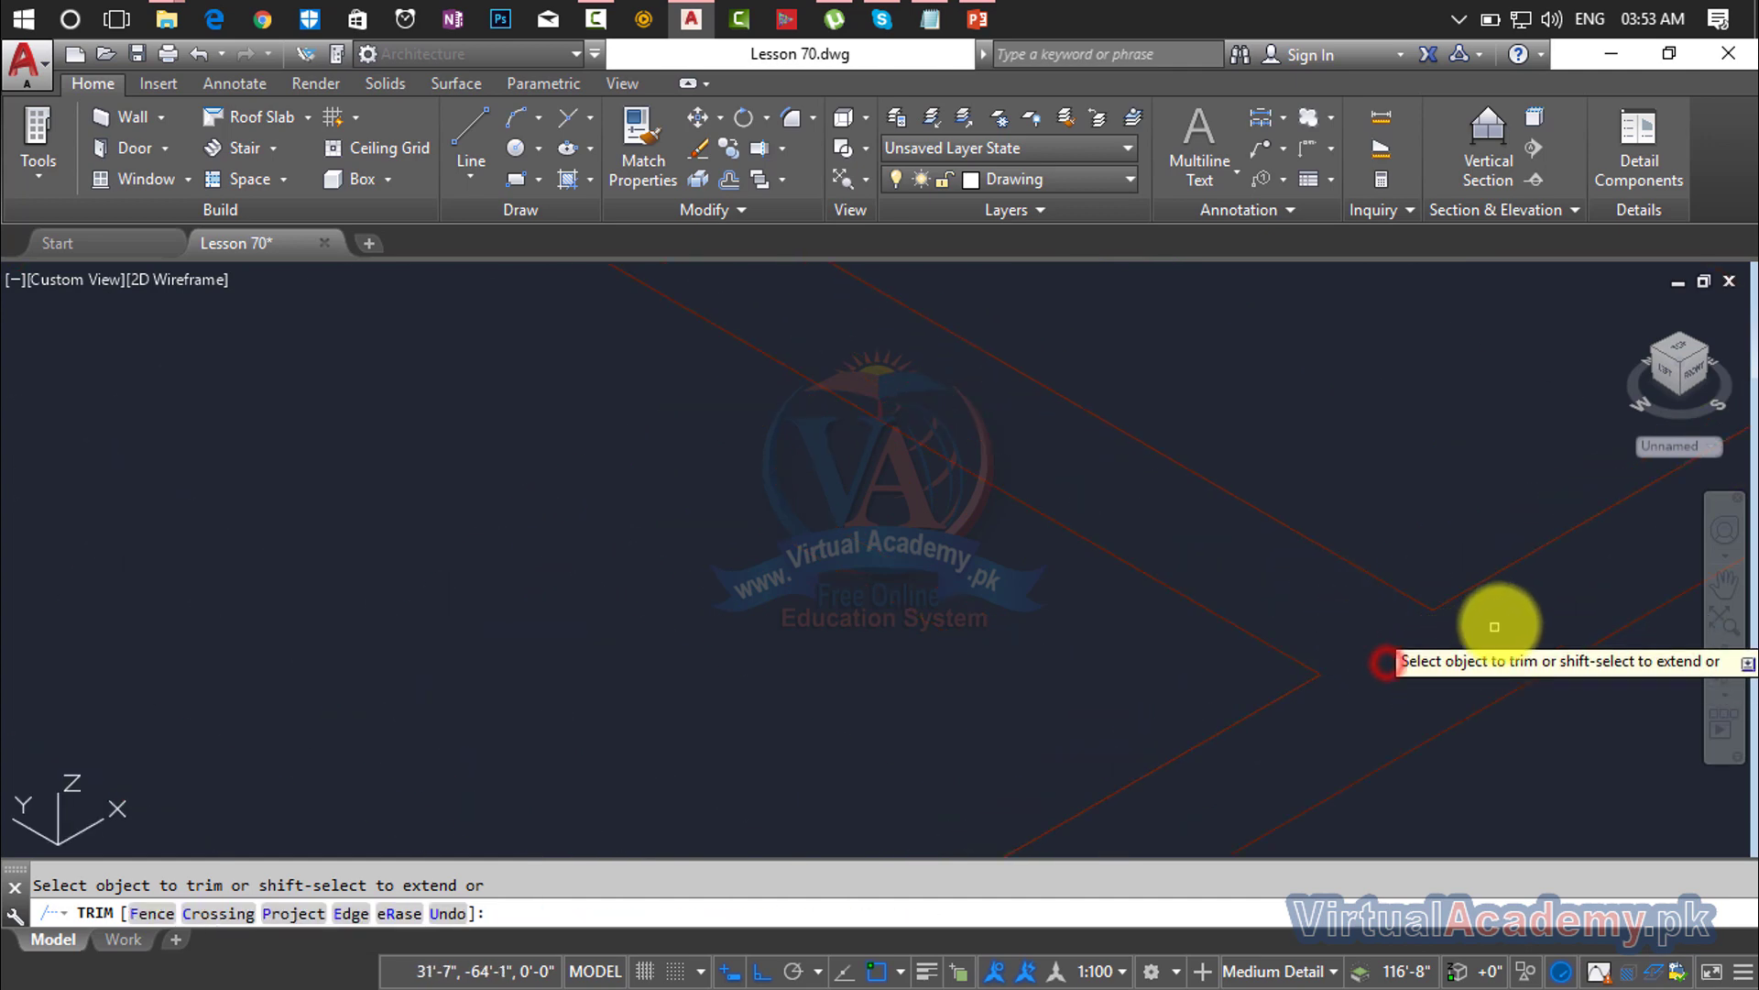
Step: Trim the overrunning inner border lines at the last base corner of the frame and end the Trim command
scroll(1457, 632, "down", 2)
scroll(1171, 550, "up", 2)
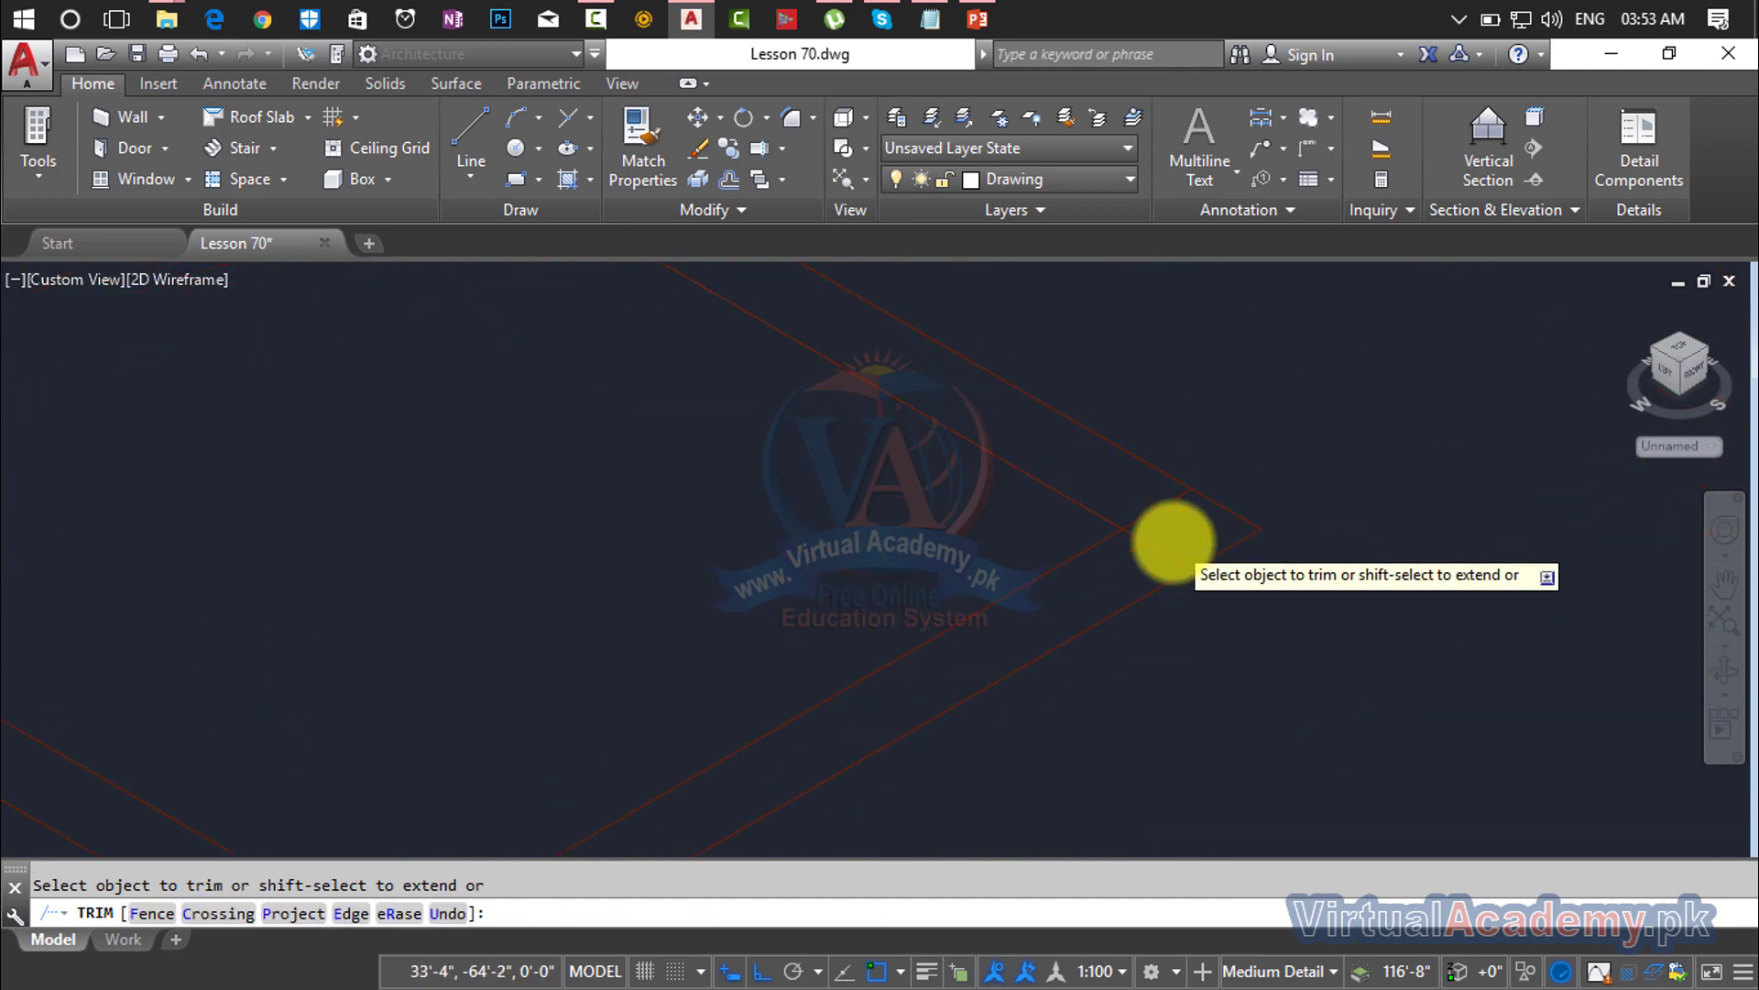
left_click(1114, 444)
left_click(1166, 511)
scroll(1100, 581, "down", 3)
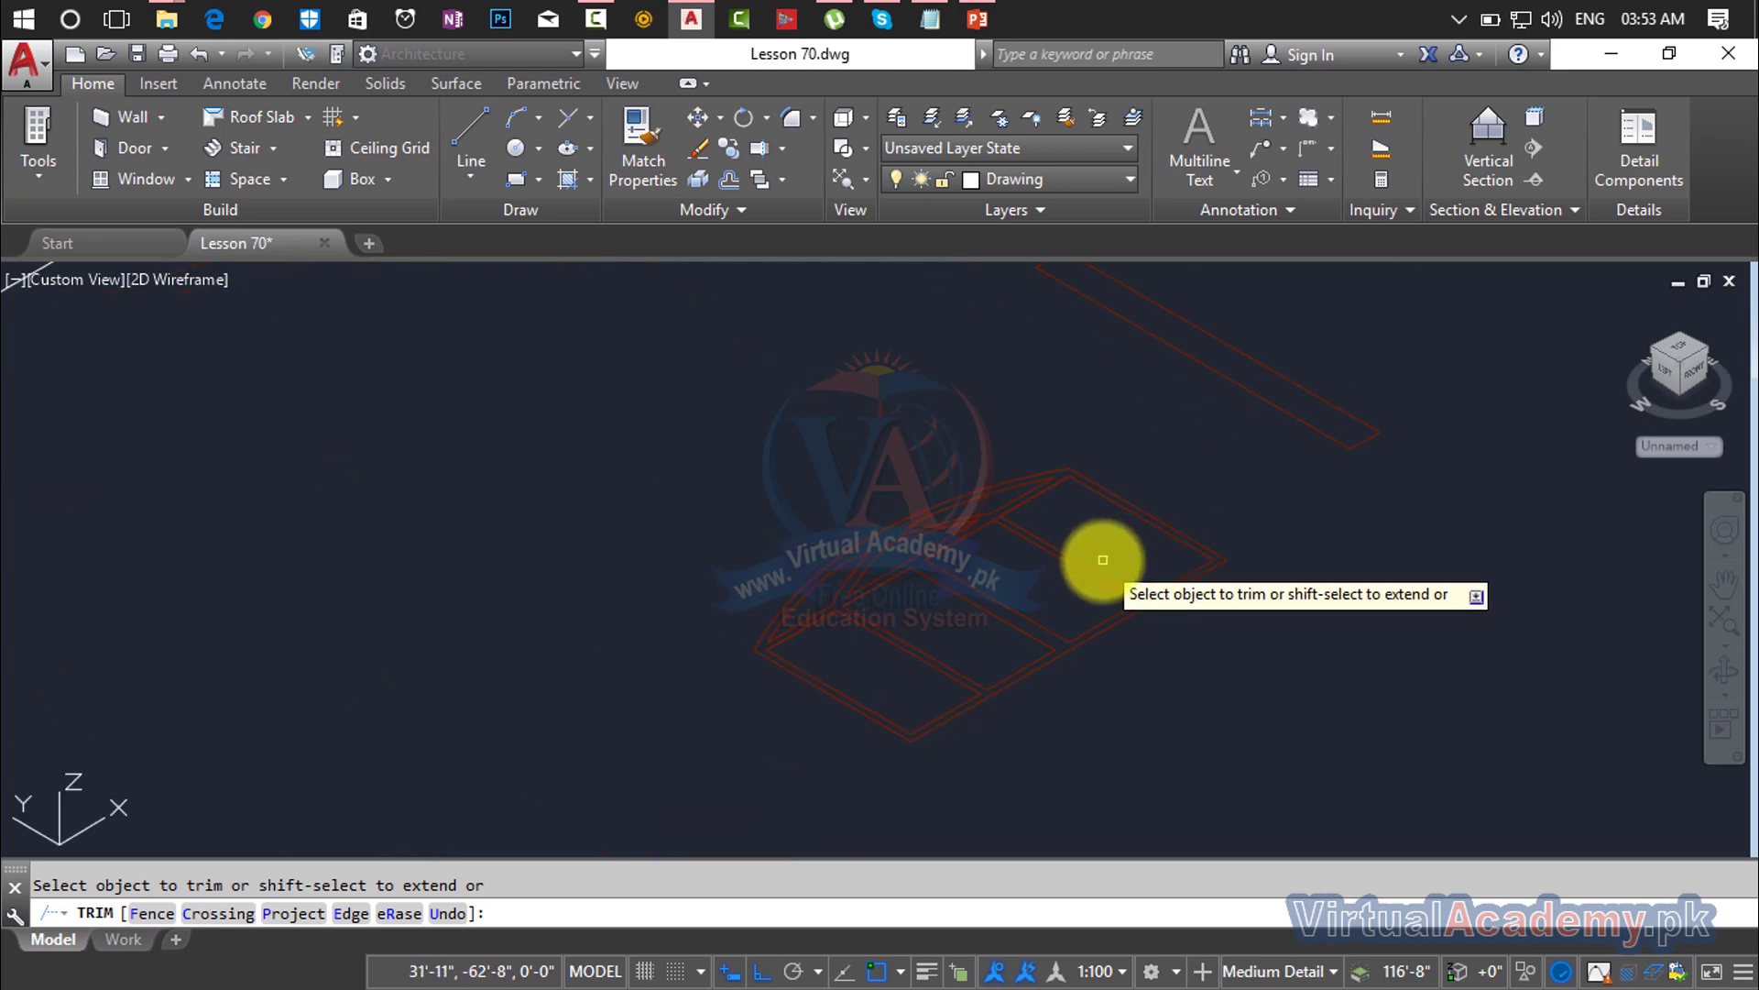
key("Escape")
key("Escape")
scroll(1104, 559, "down", 4)
middle_click_drag(1103, 558, 1072, 593)
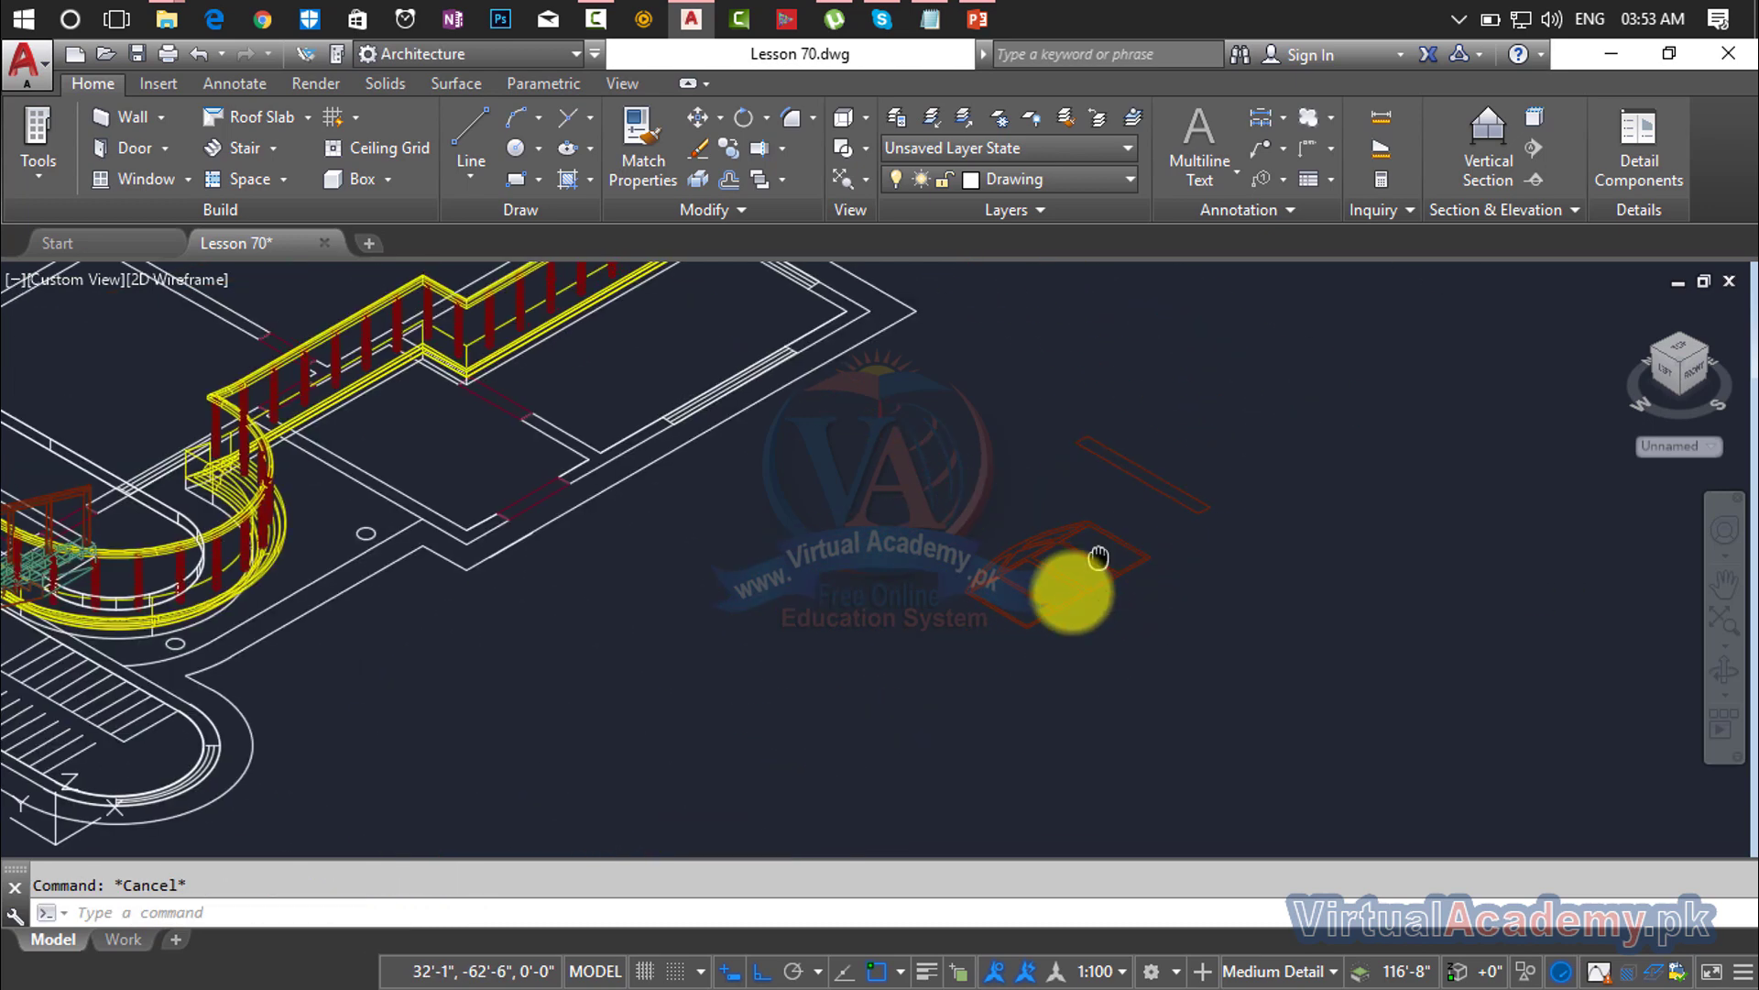
scroll(1176, 519, "up", 4)
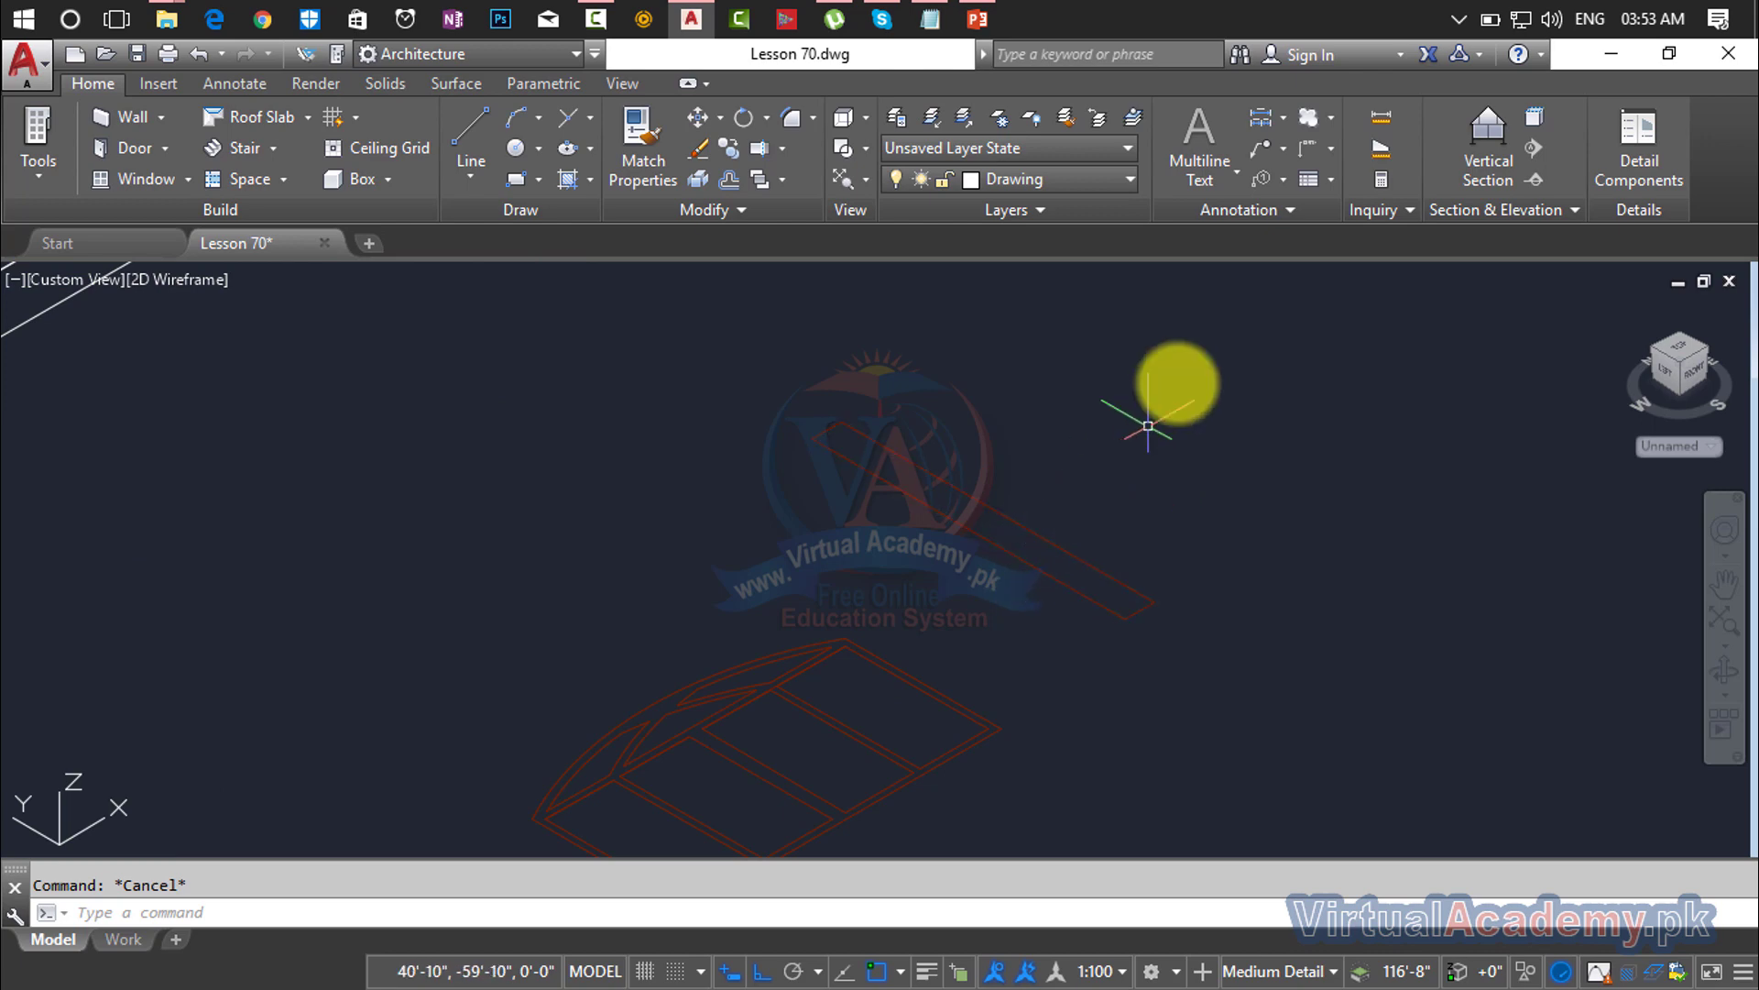
scroll(1178, 383, "down", 5)
mouse_move(1168, 392)
middle_mouse_down()
mouse_move(1136, 479)
mouse_move(1090, 518)
middle_mouse_up()
scroll(1076, 536, "up", 7)
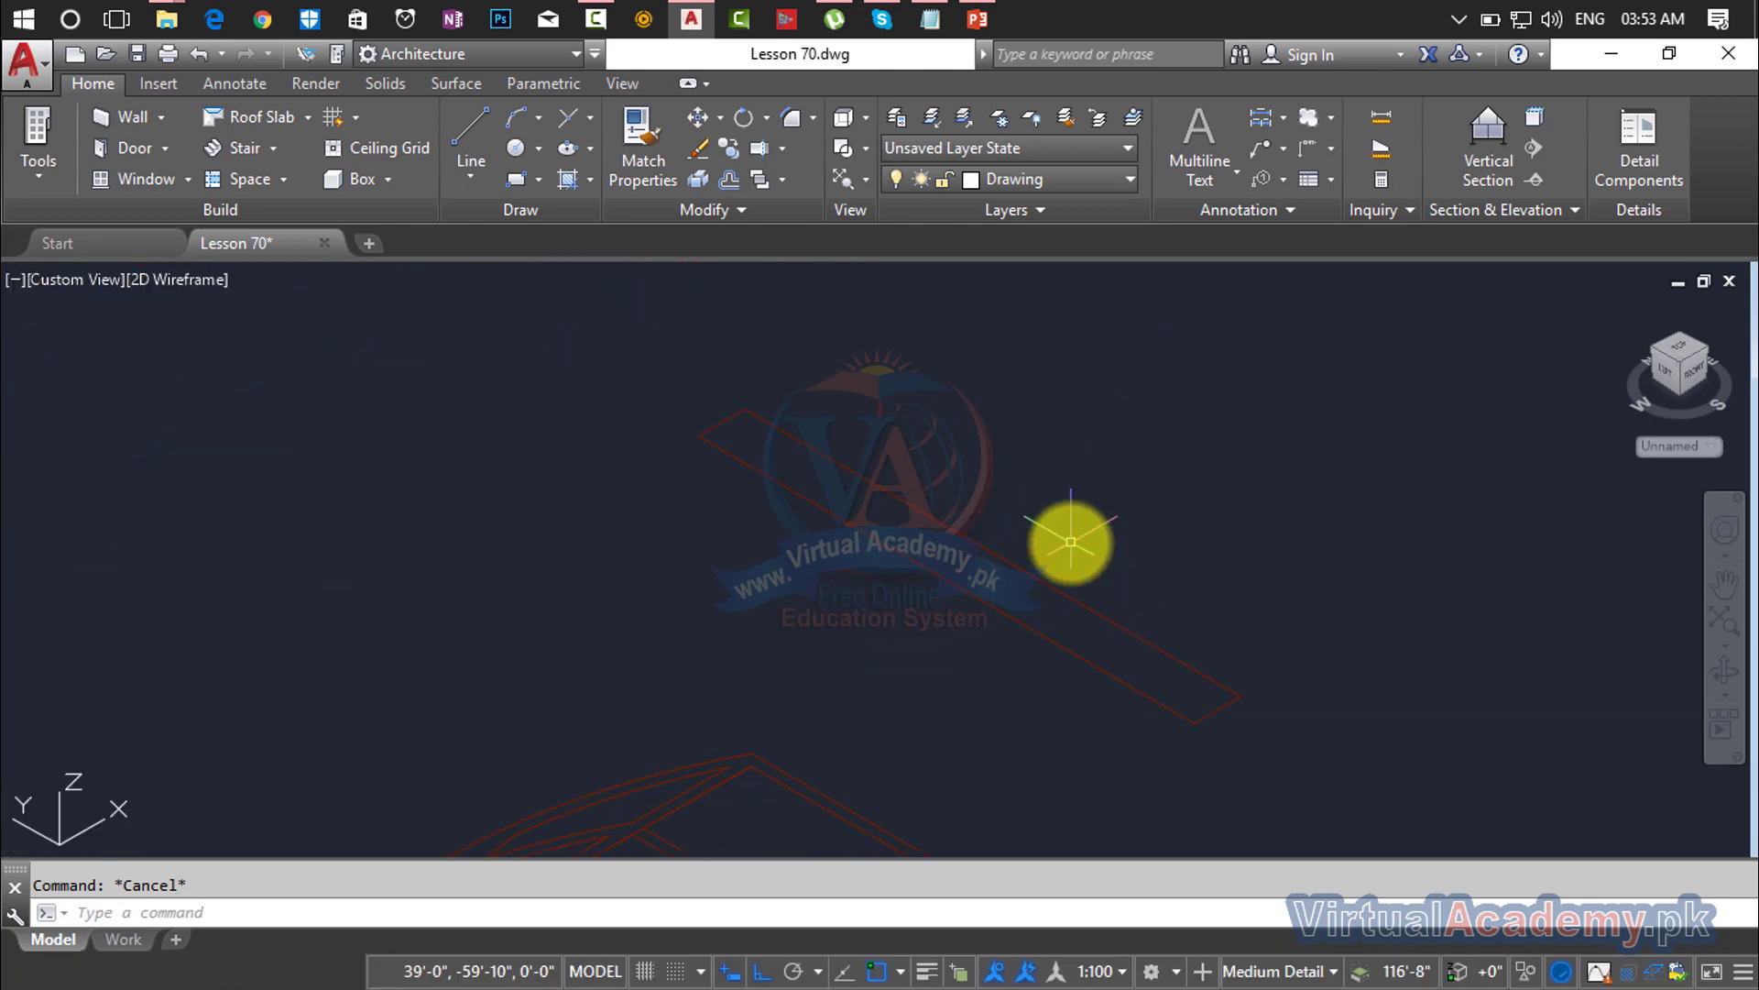
Step: Explode the narrow rectangle and delete one long side and both short ends, keeping only the other long line
key("Return")
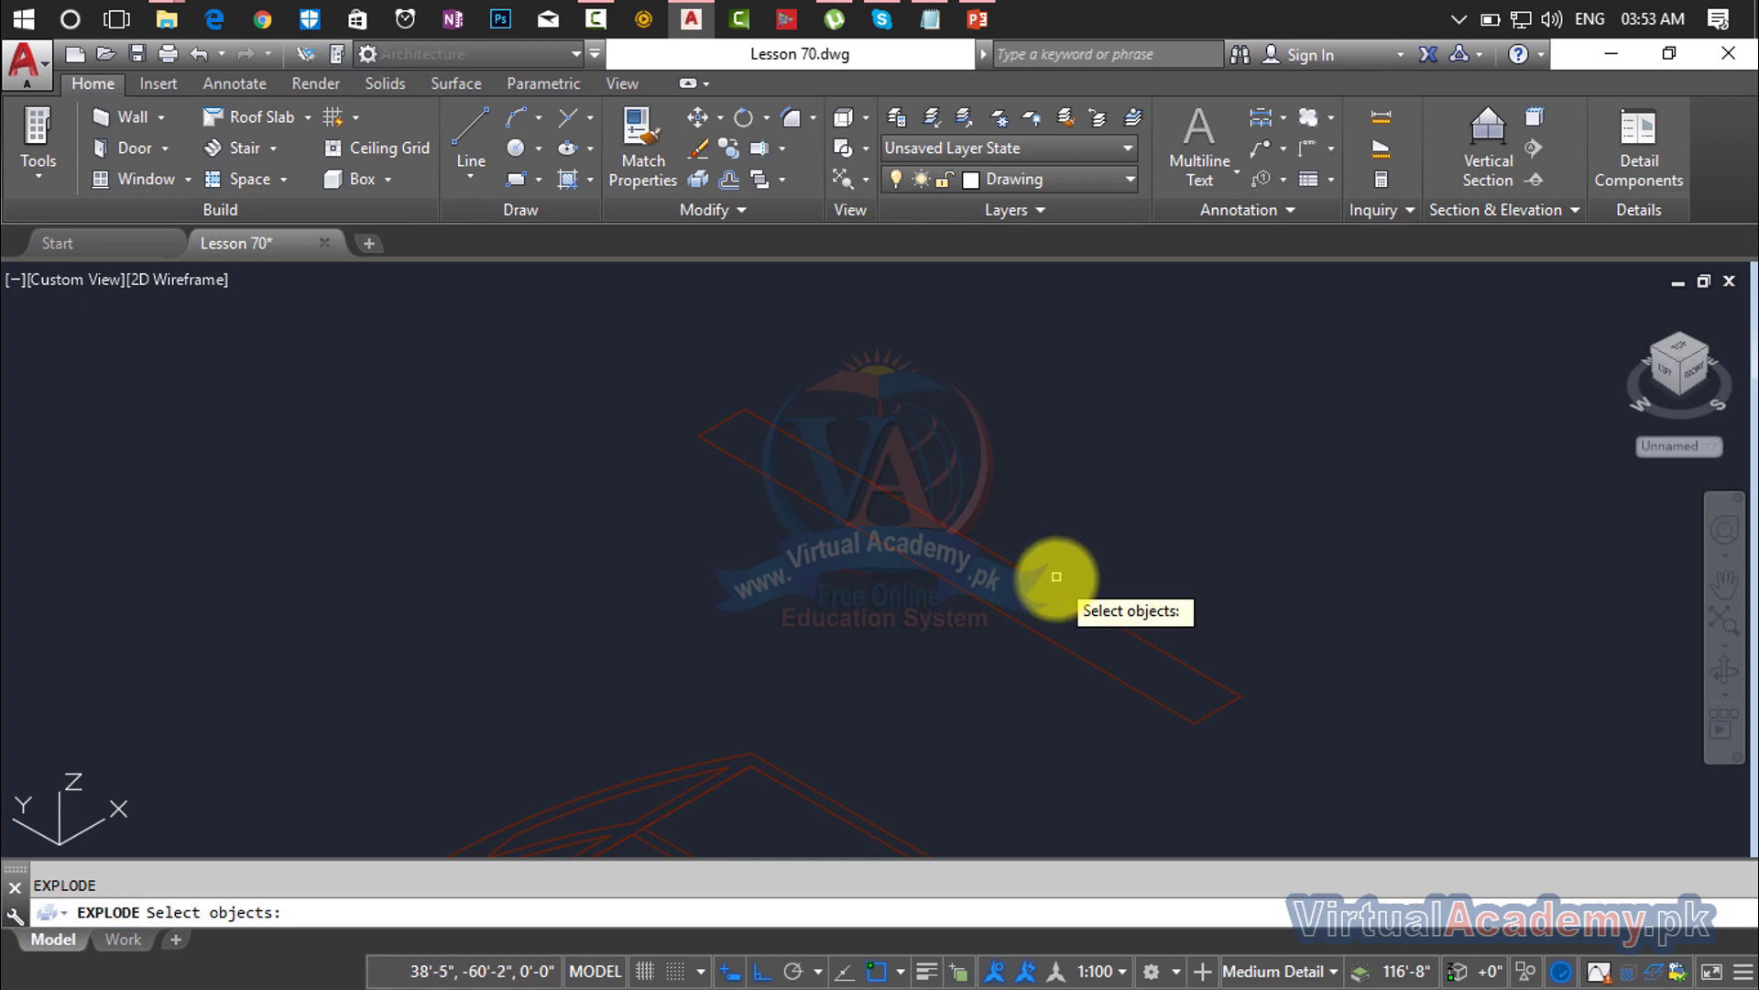
left_click(1053, 586)
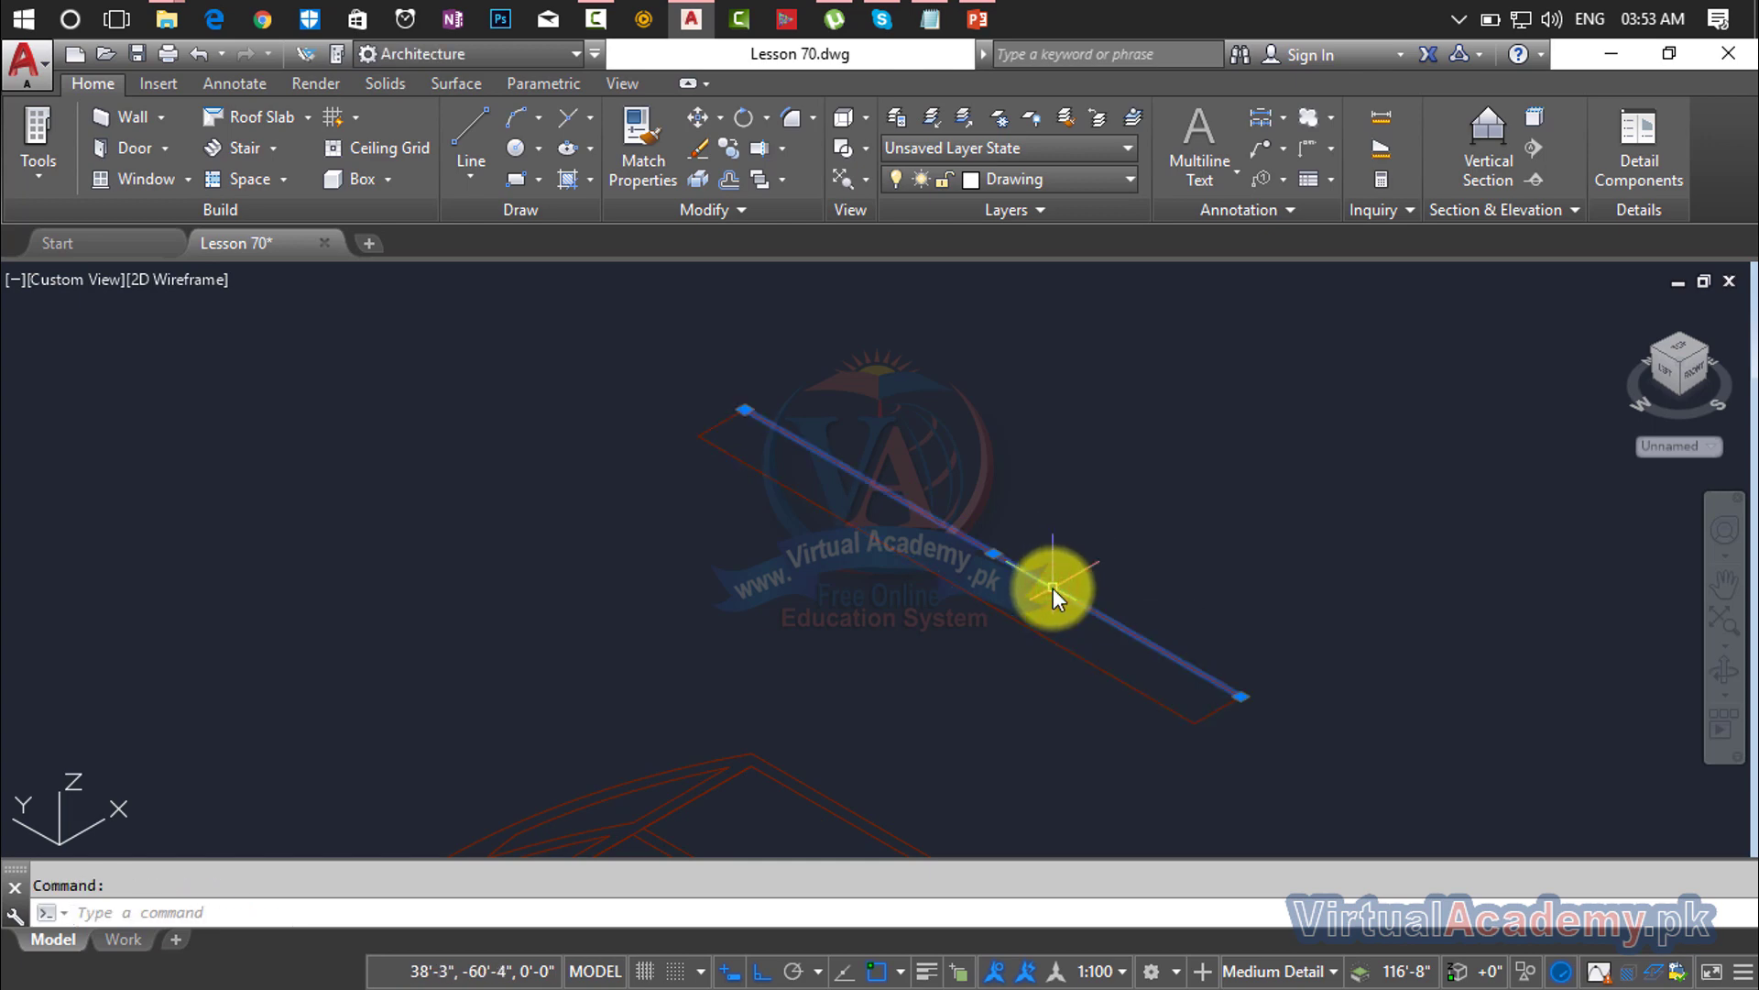
key("Delete")
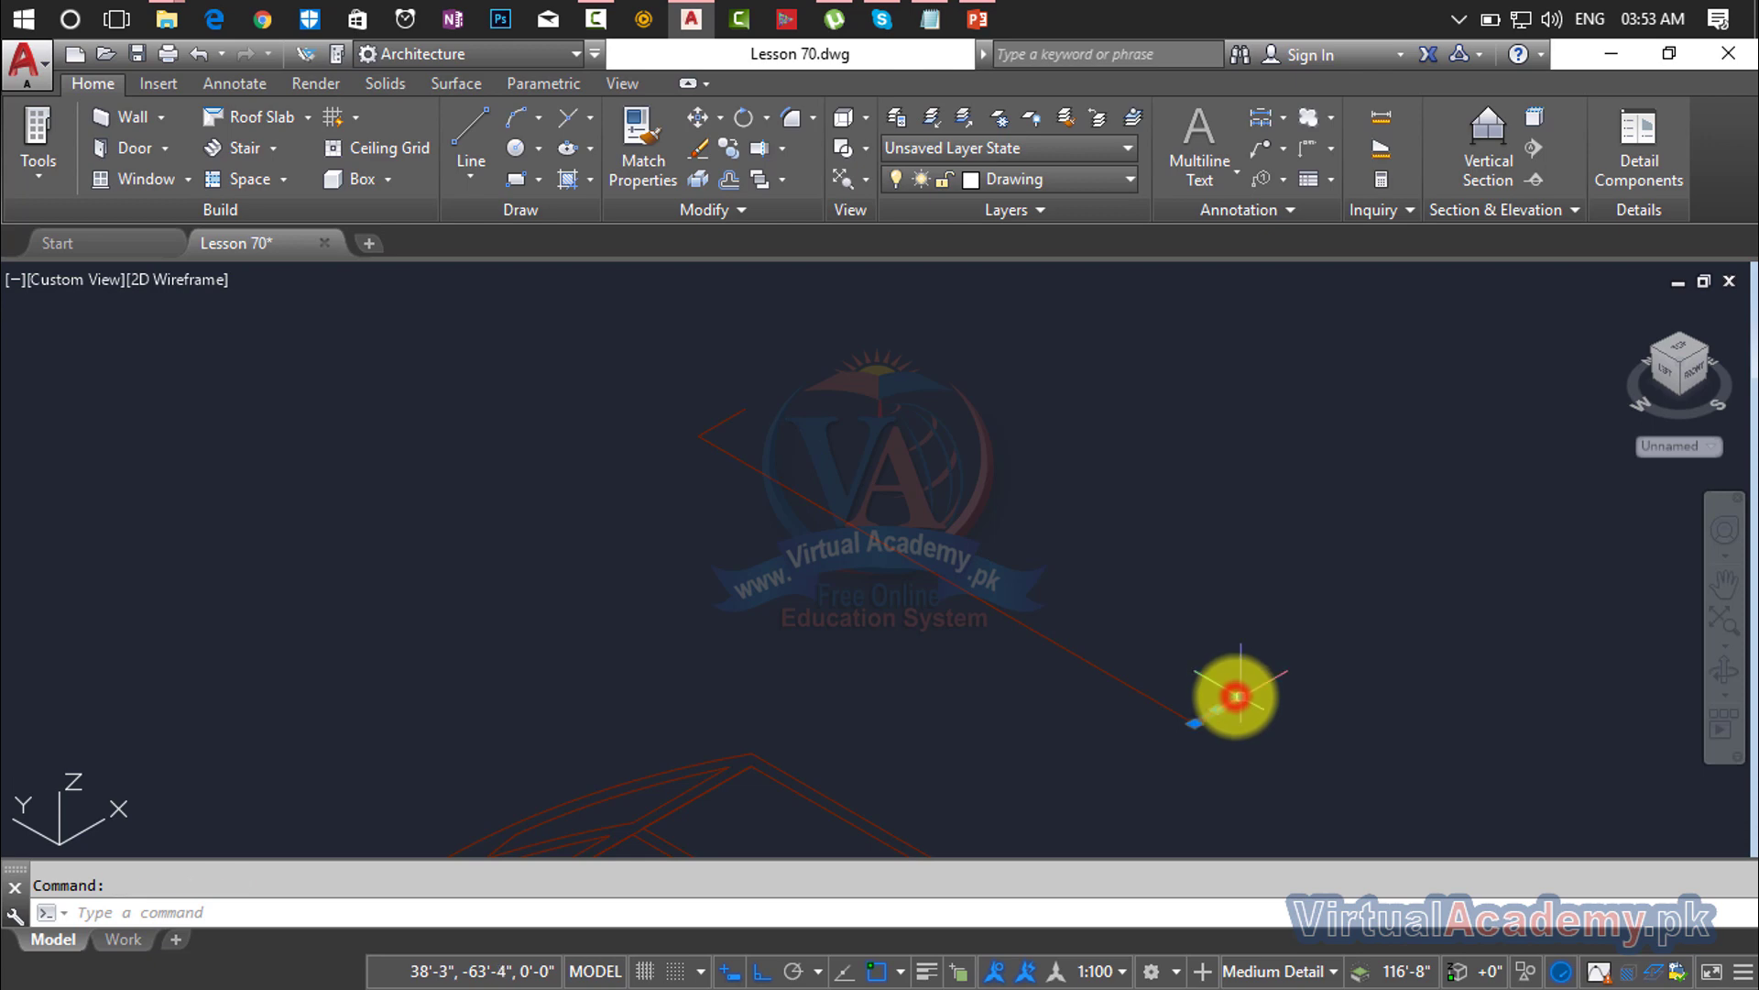
left_click(1236, 696)
key("Delete")
left_click(734, 418)
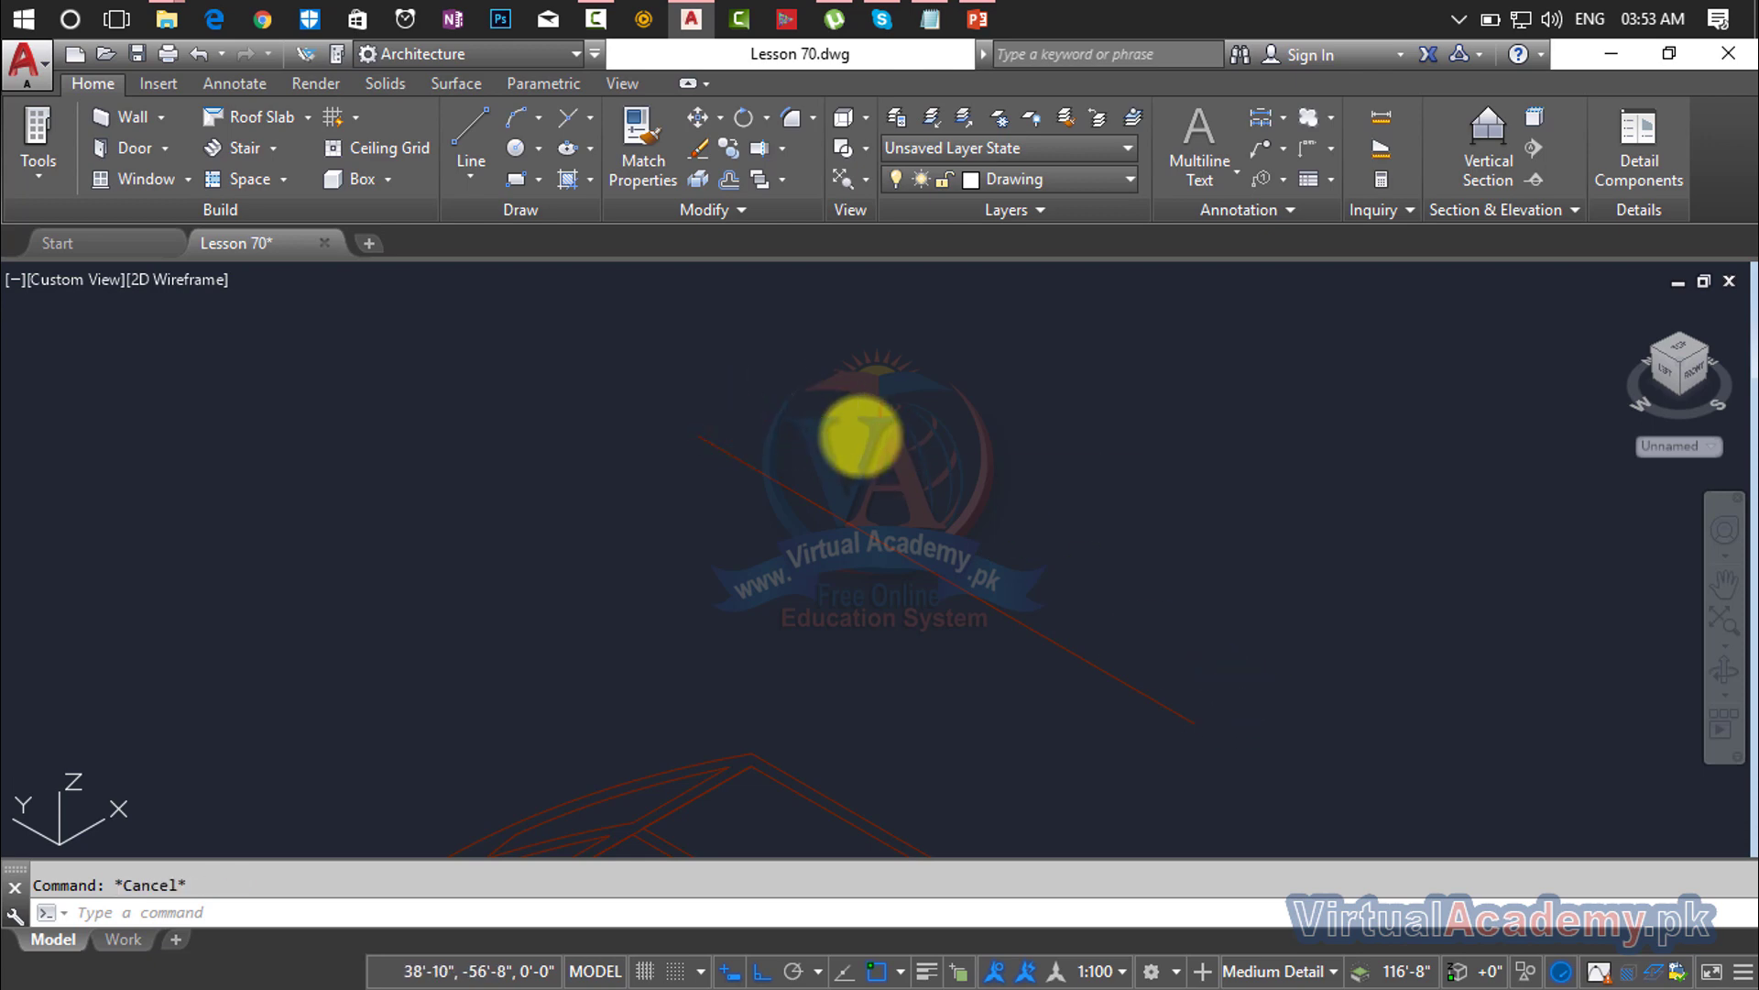
Step: Try offsetting the remaining long line by 4 inches towards the deleted side and erase the copy
type("o")
key("Return")
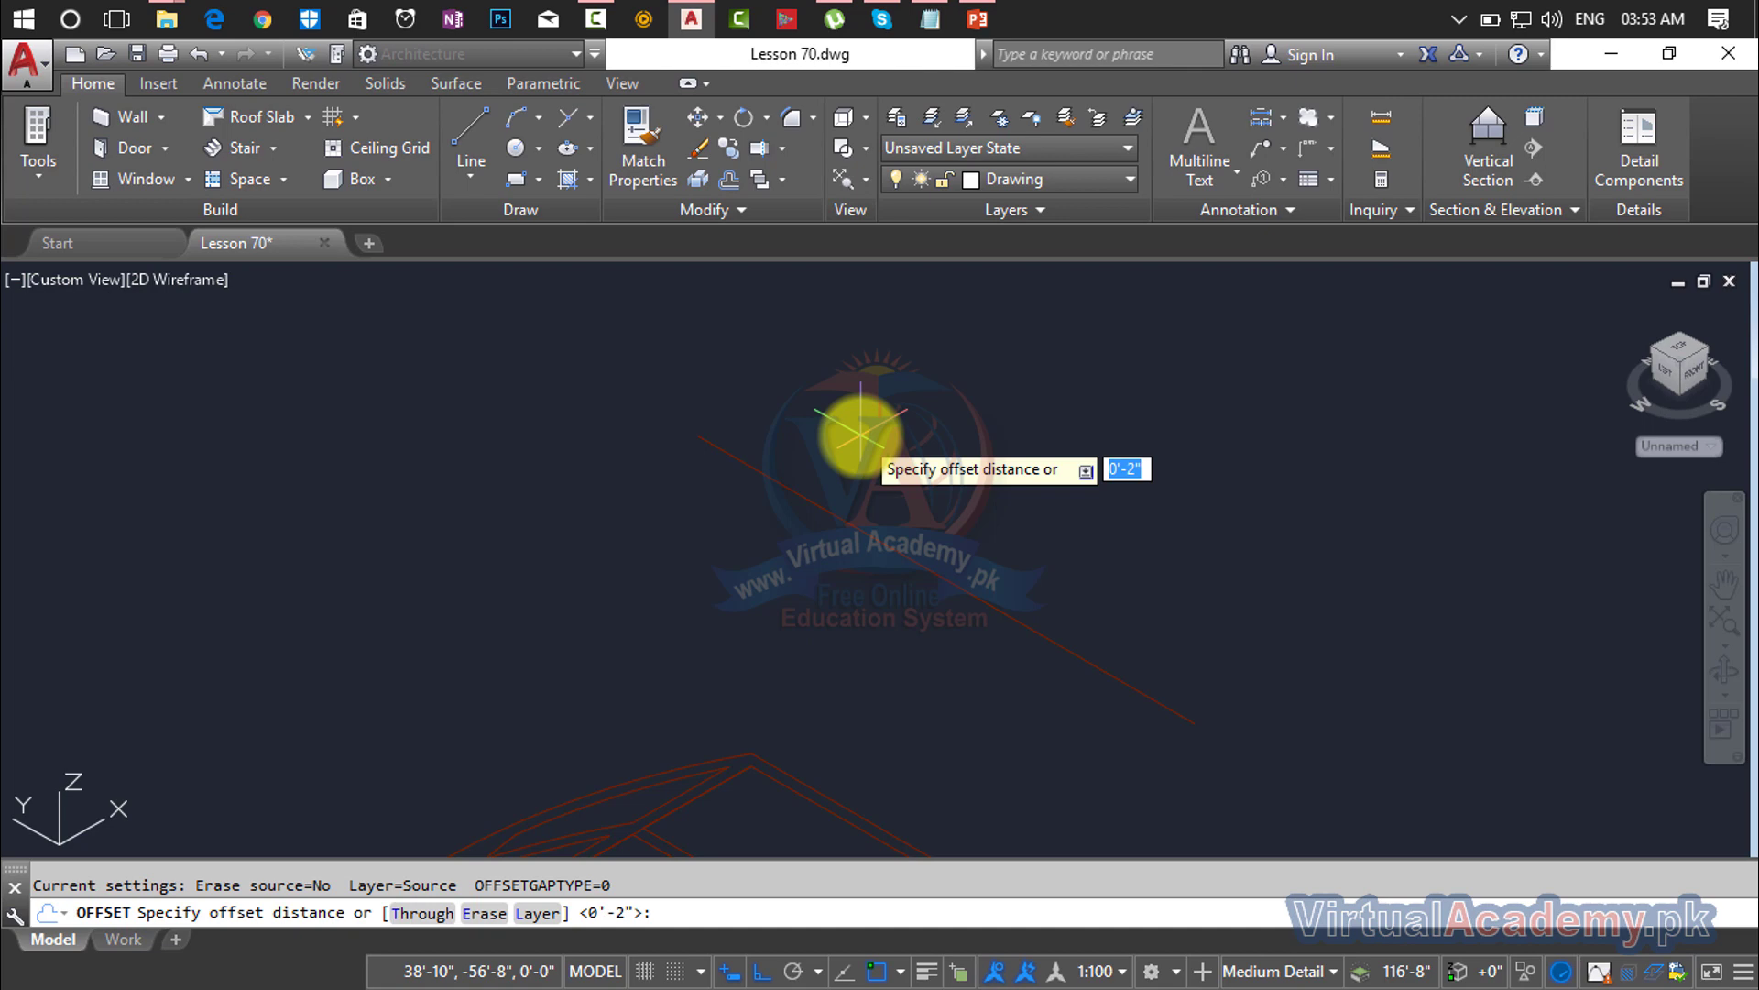
key("Return")
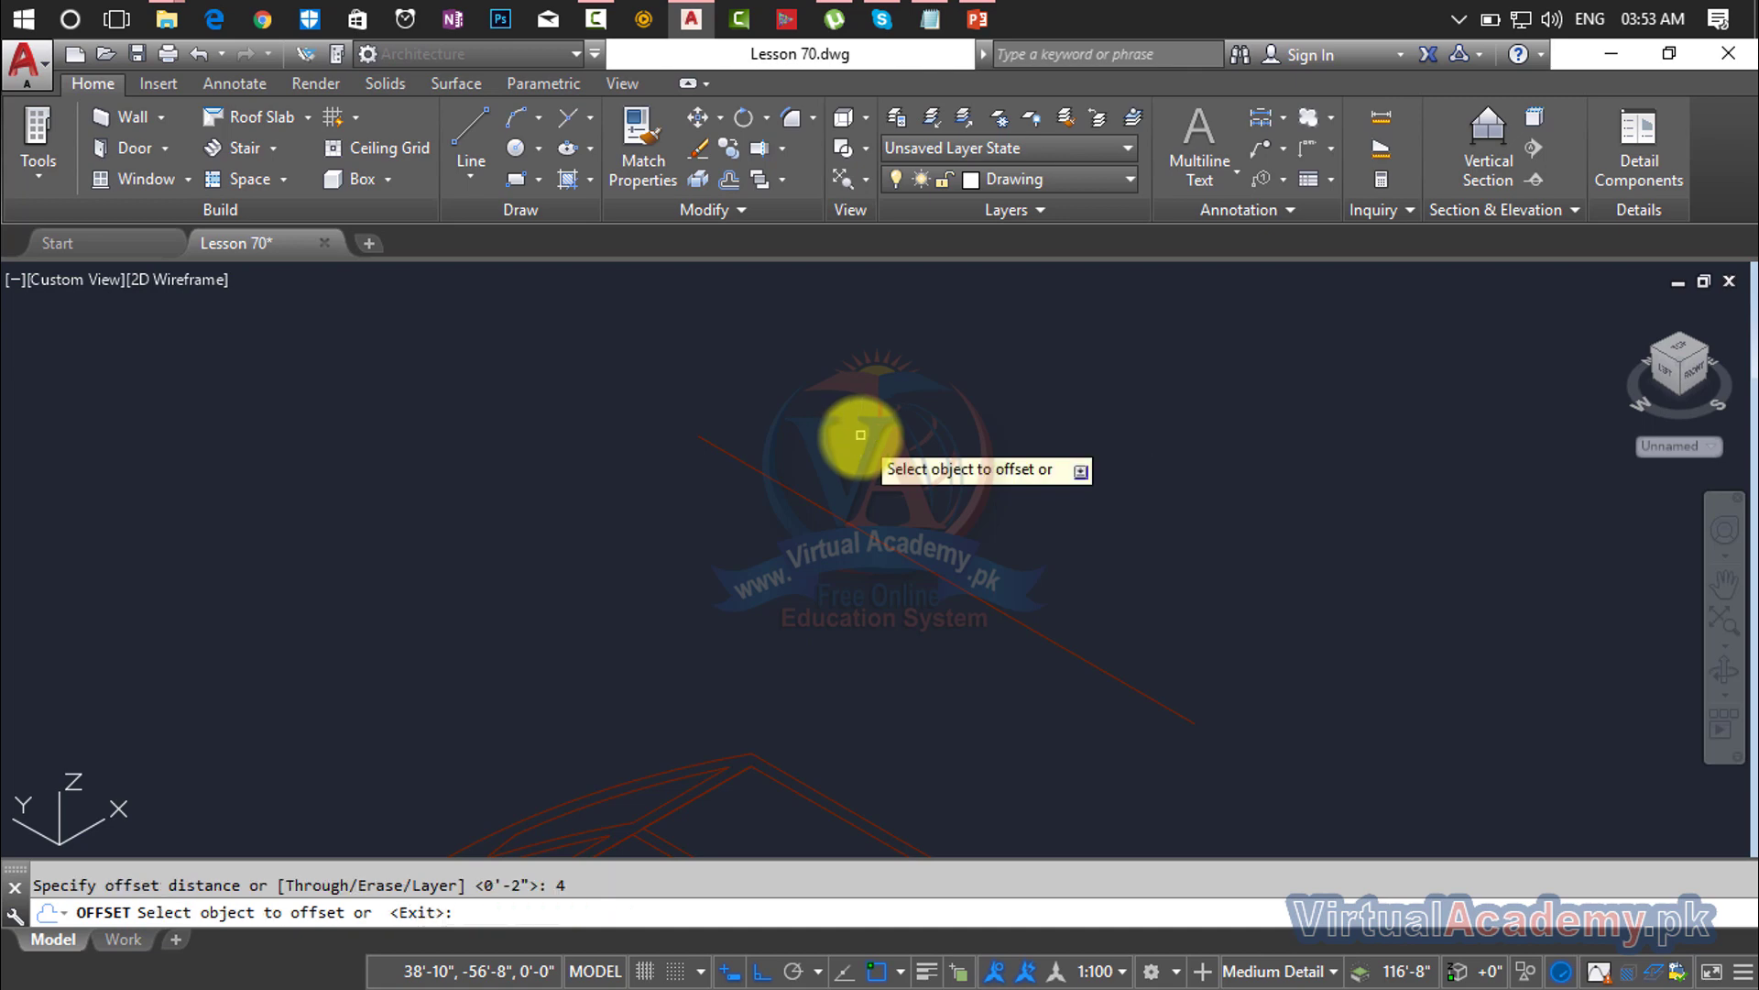
left_click(837, 518)
left_click(1064, 413)
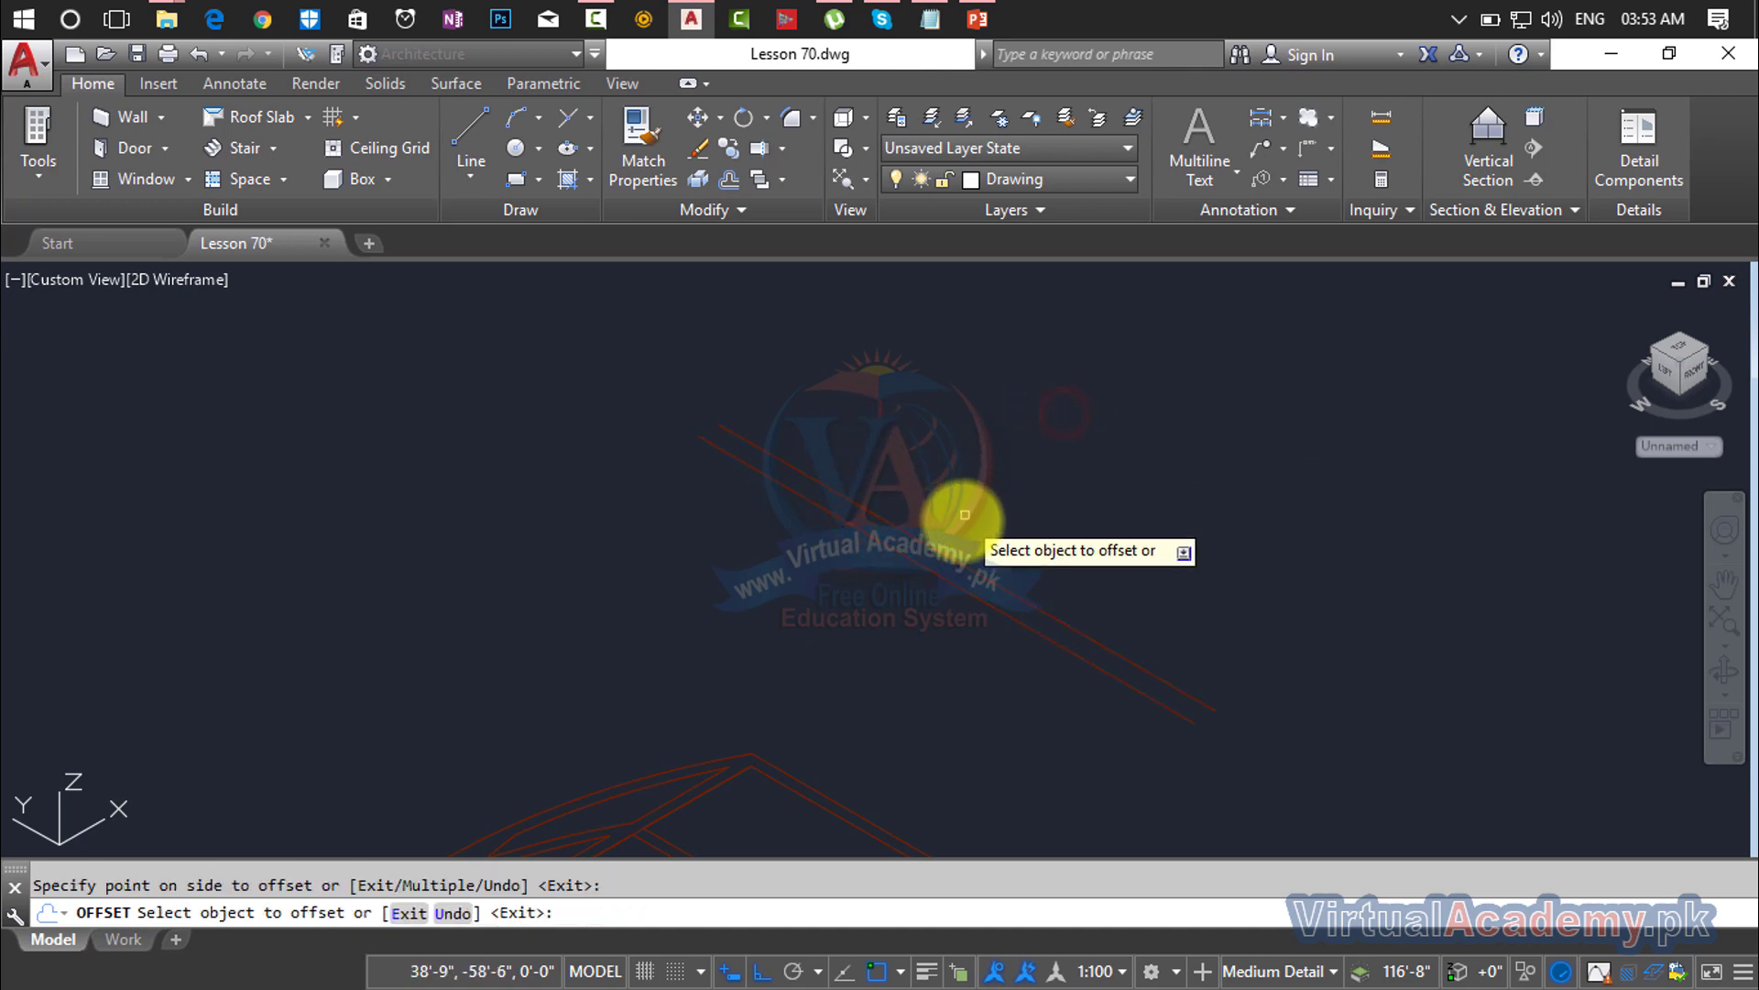
key("Escape")
left_click(951, 557)
key("Delete")
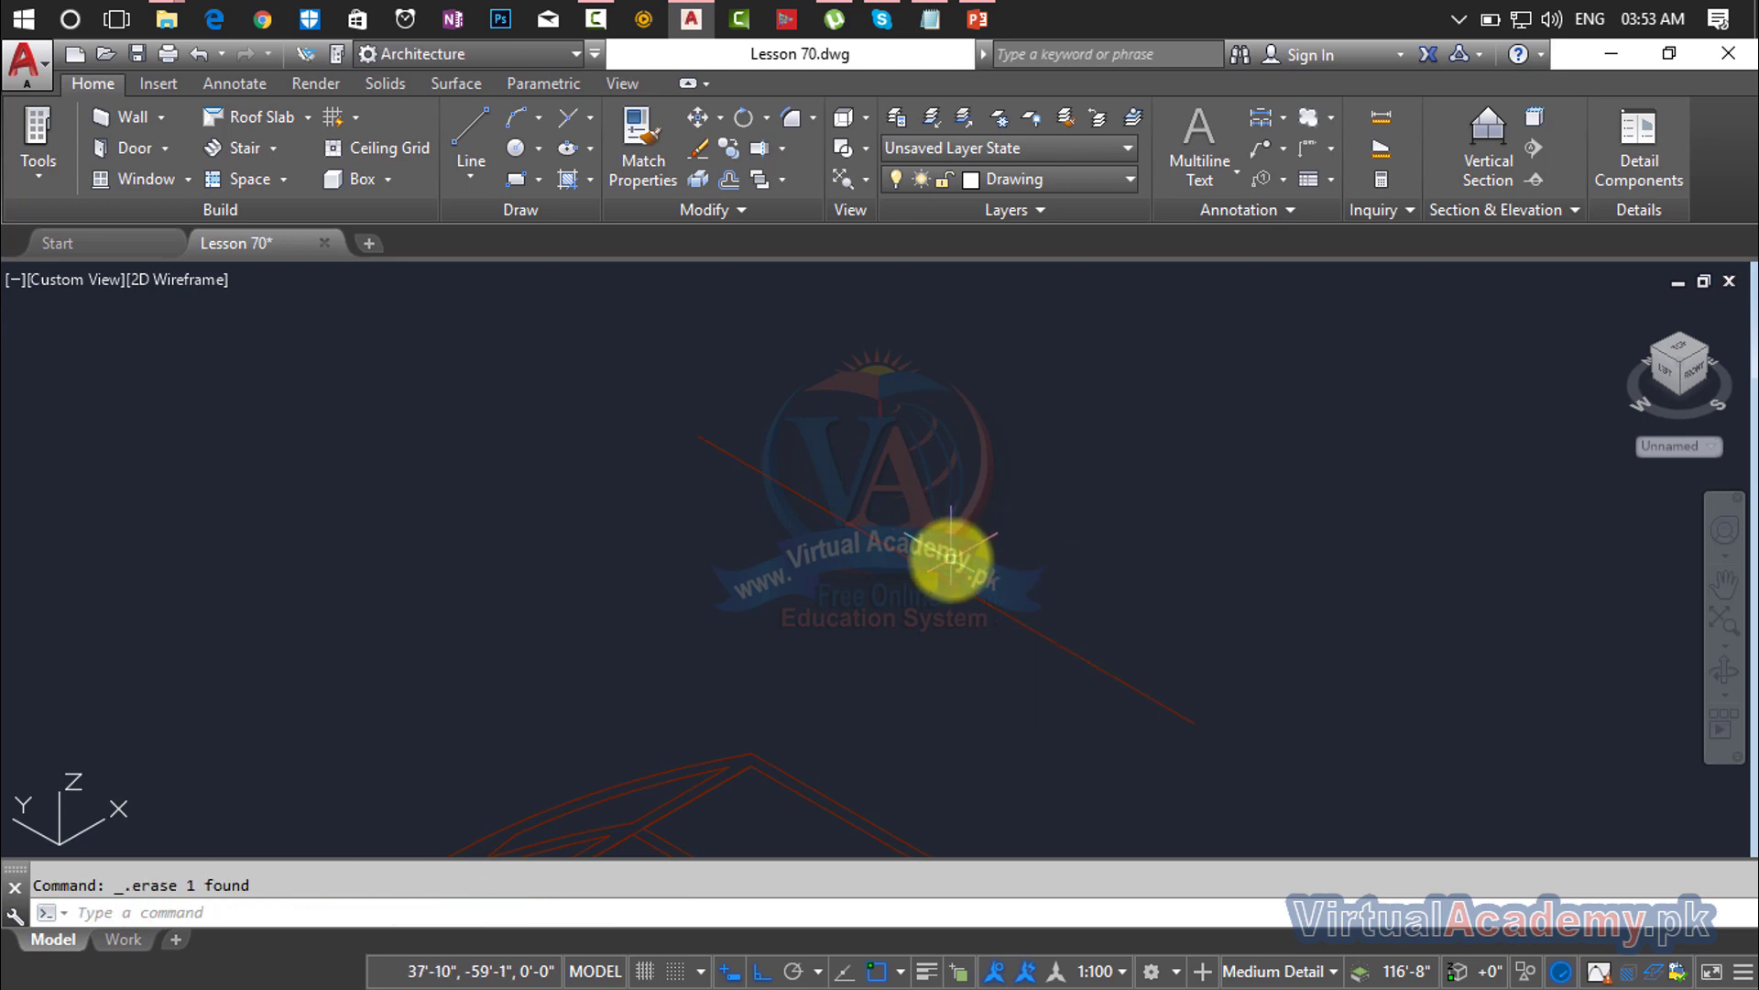
Step: Try offsetting the remaining long line by 1 foot towards the deleted side
type("o")
key("Return")
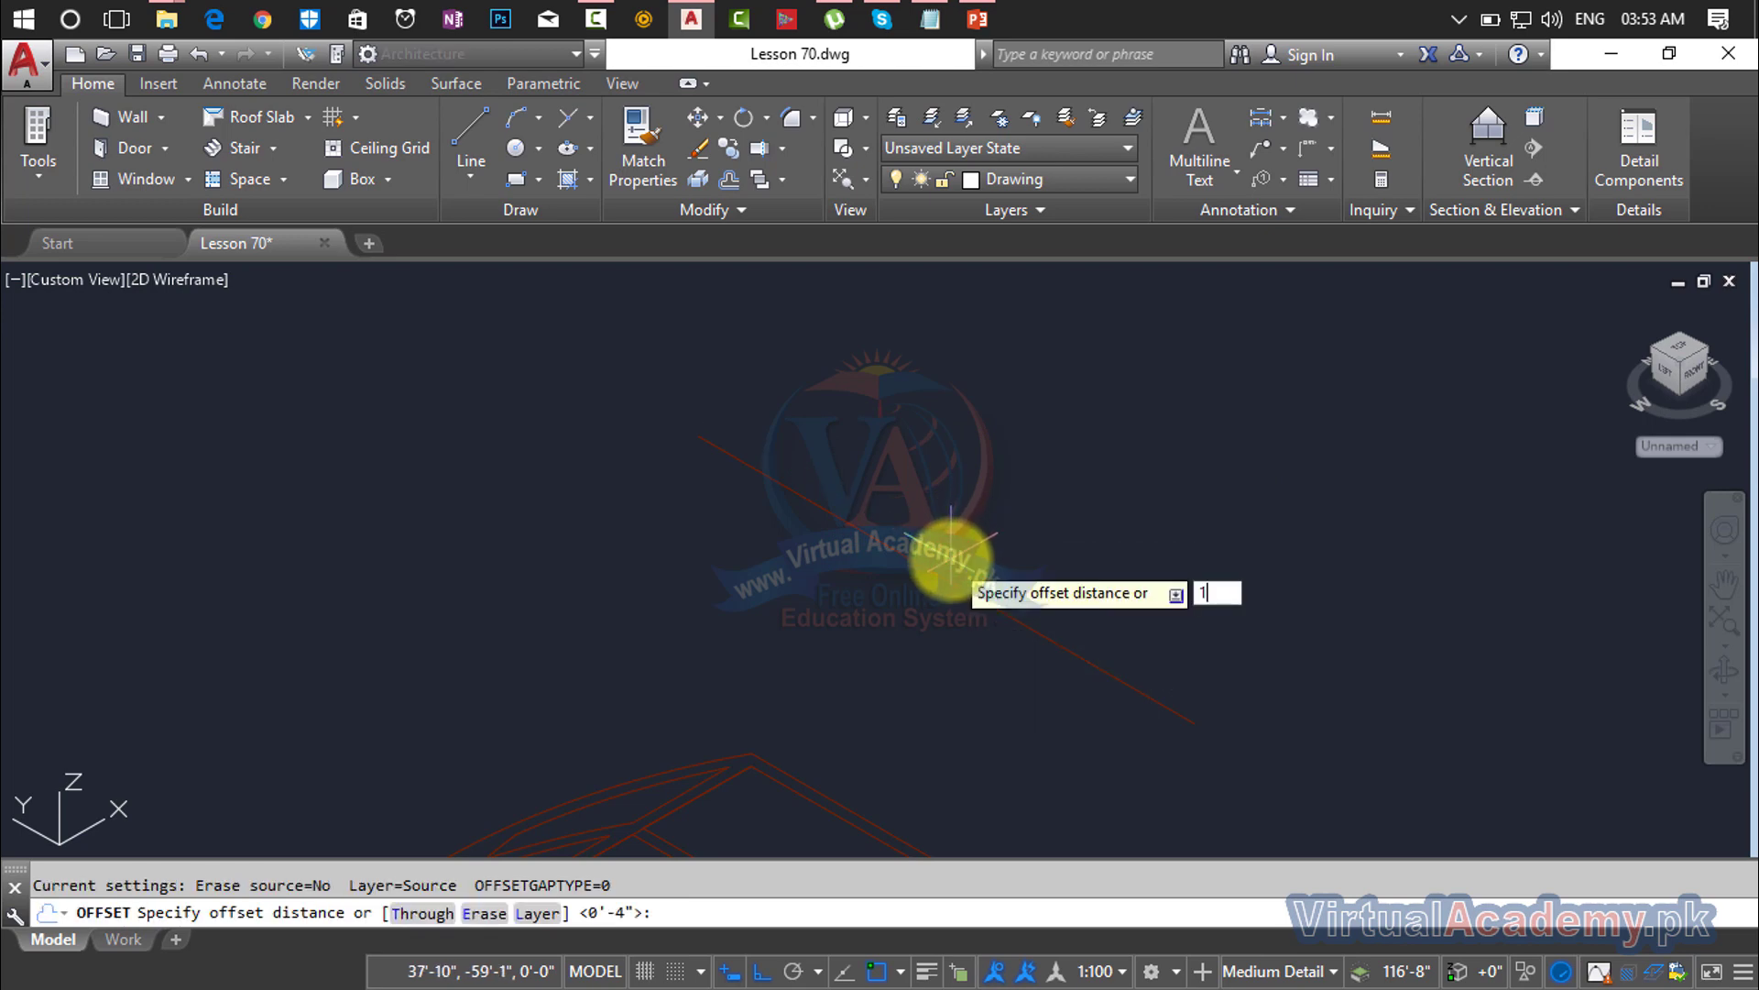
type("1")
key("Return")
left_click(951, 555)
left_click(1131, 454)
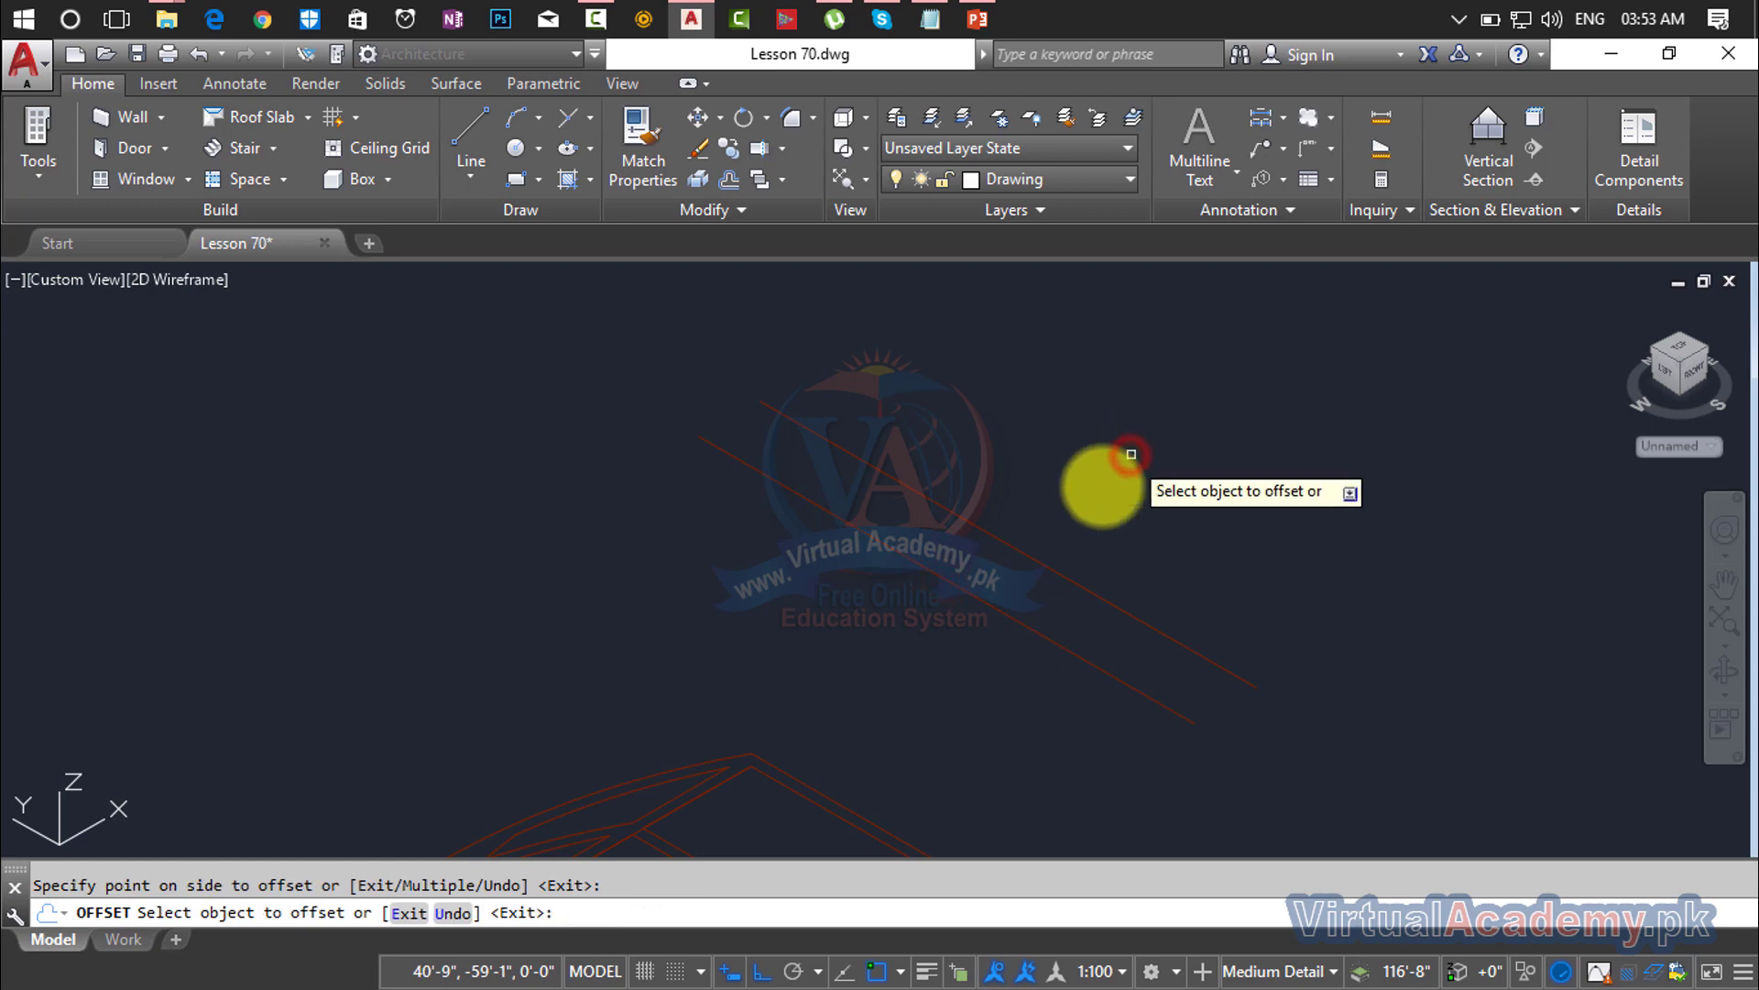
key("Escape")
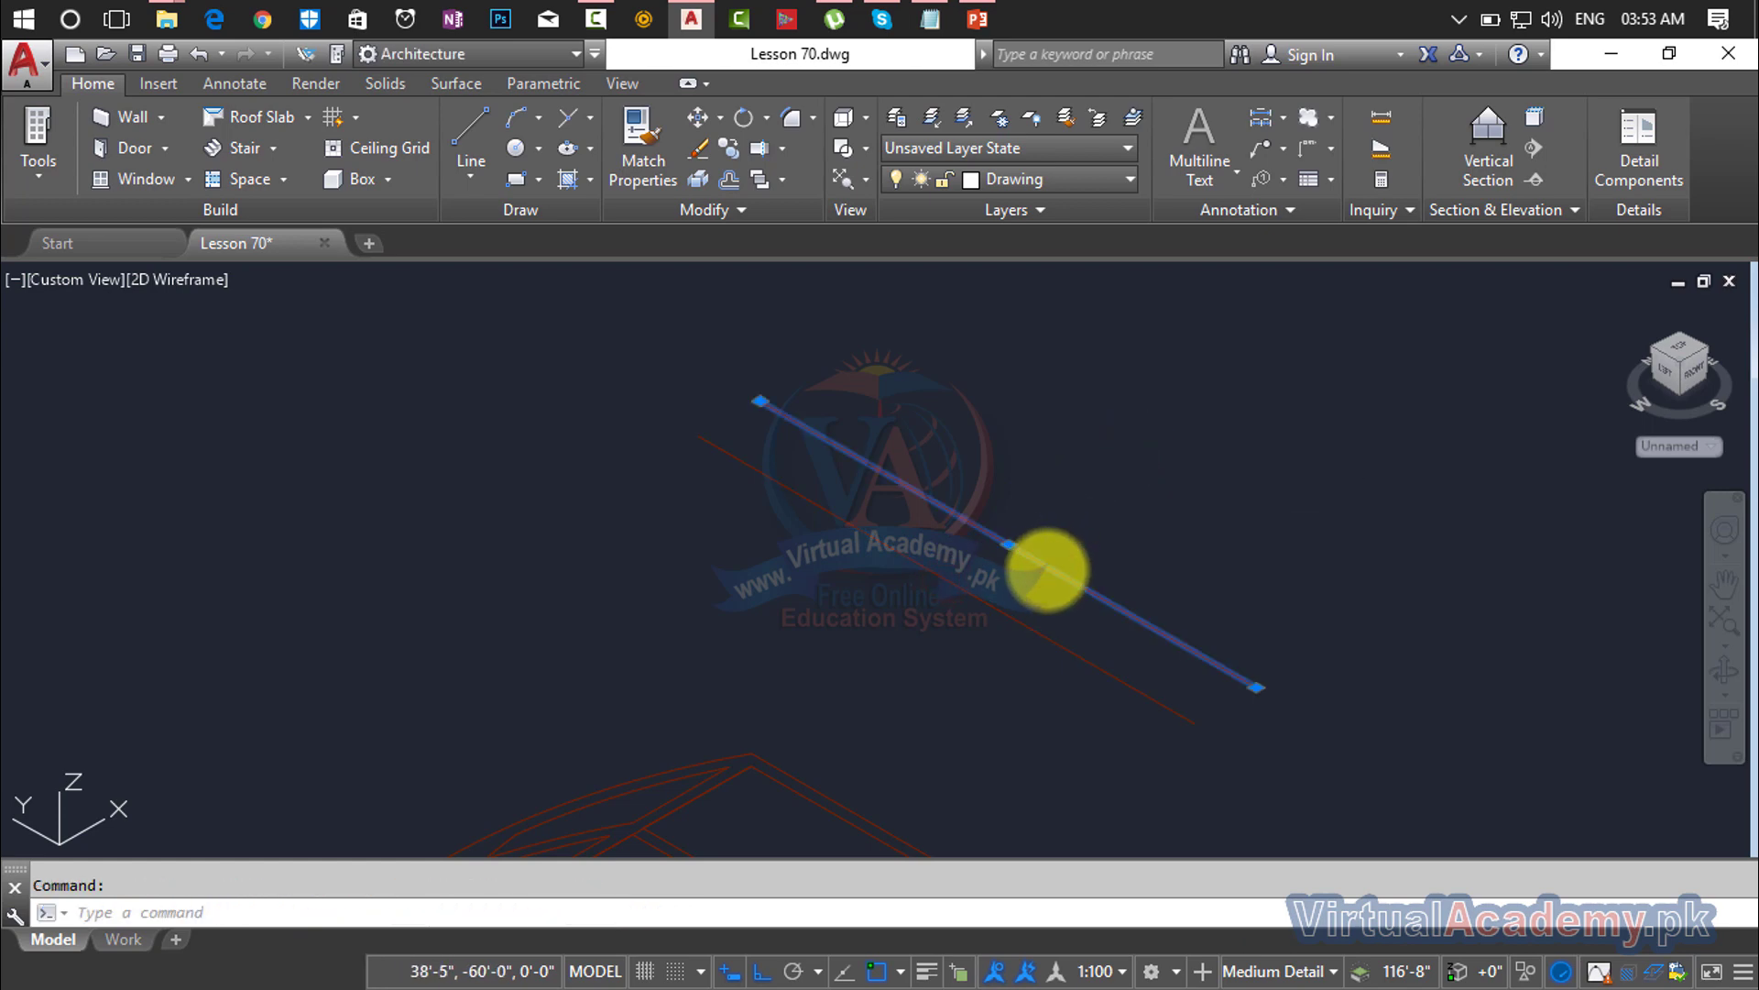
Step: Offset the remaining long line by 4' to create the opposite long side of the second window
key("Return")
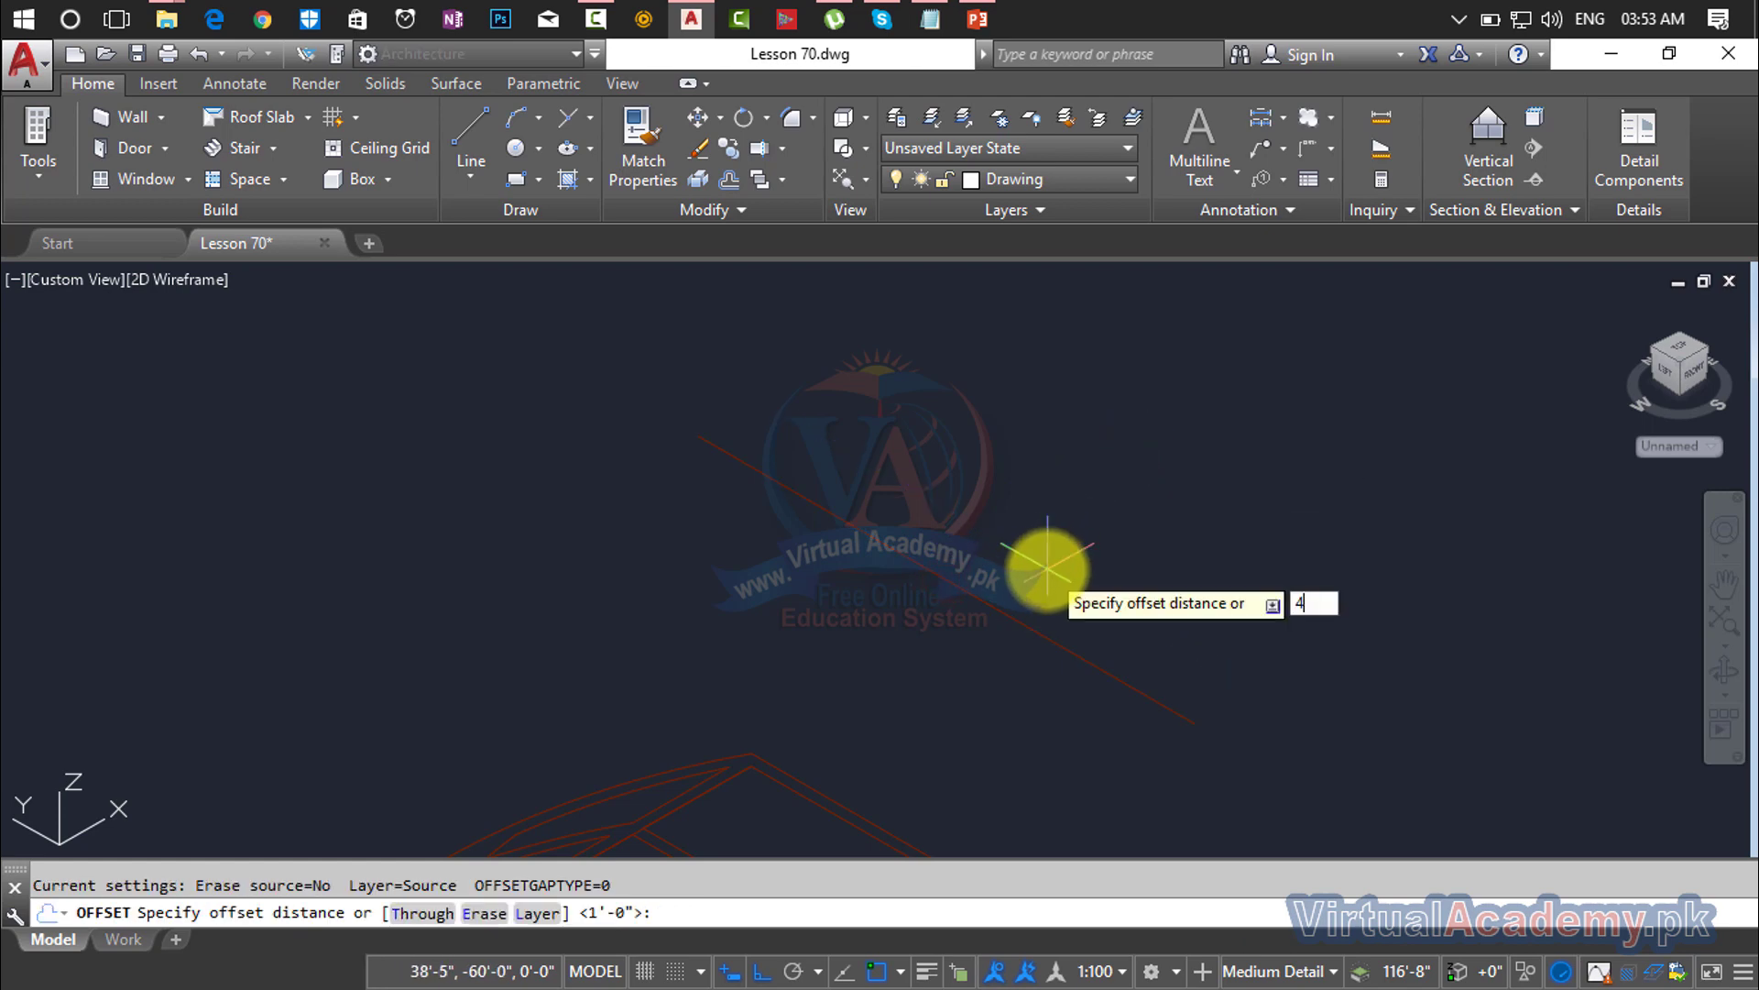
type("4'")
key("Return")
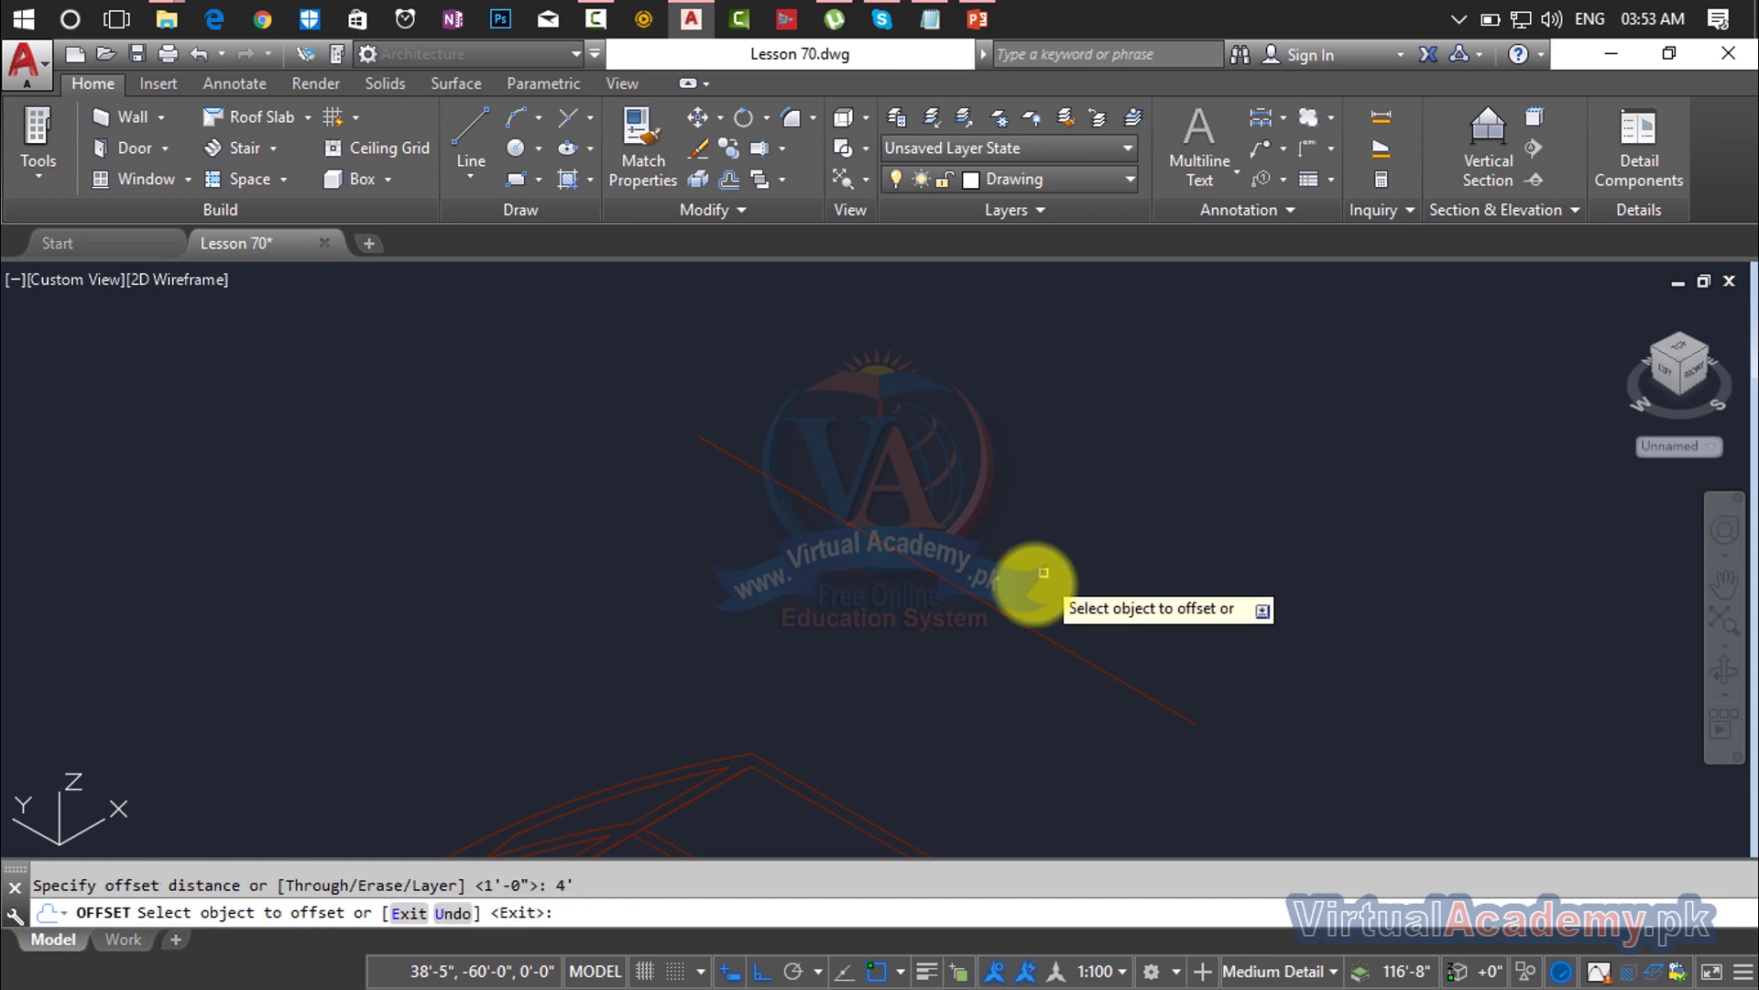
left_click(1013, 618)
left_click(1147, 526)
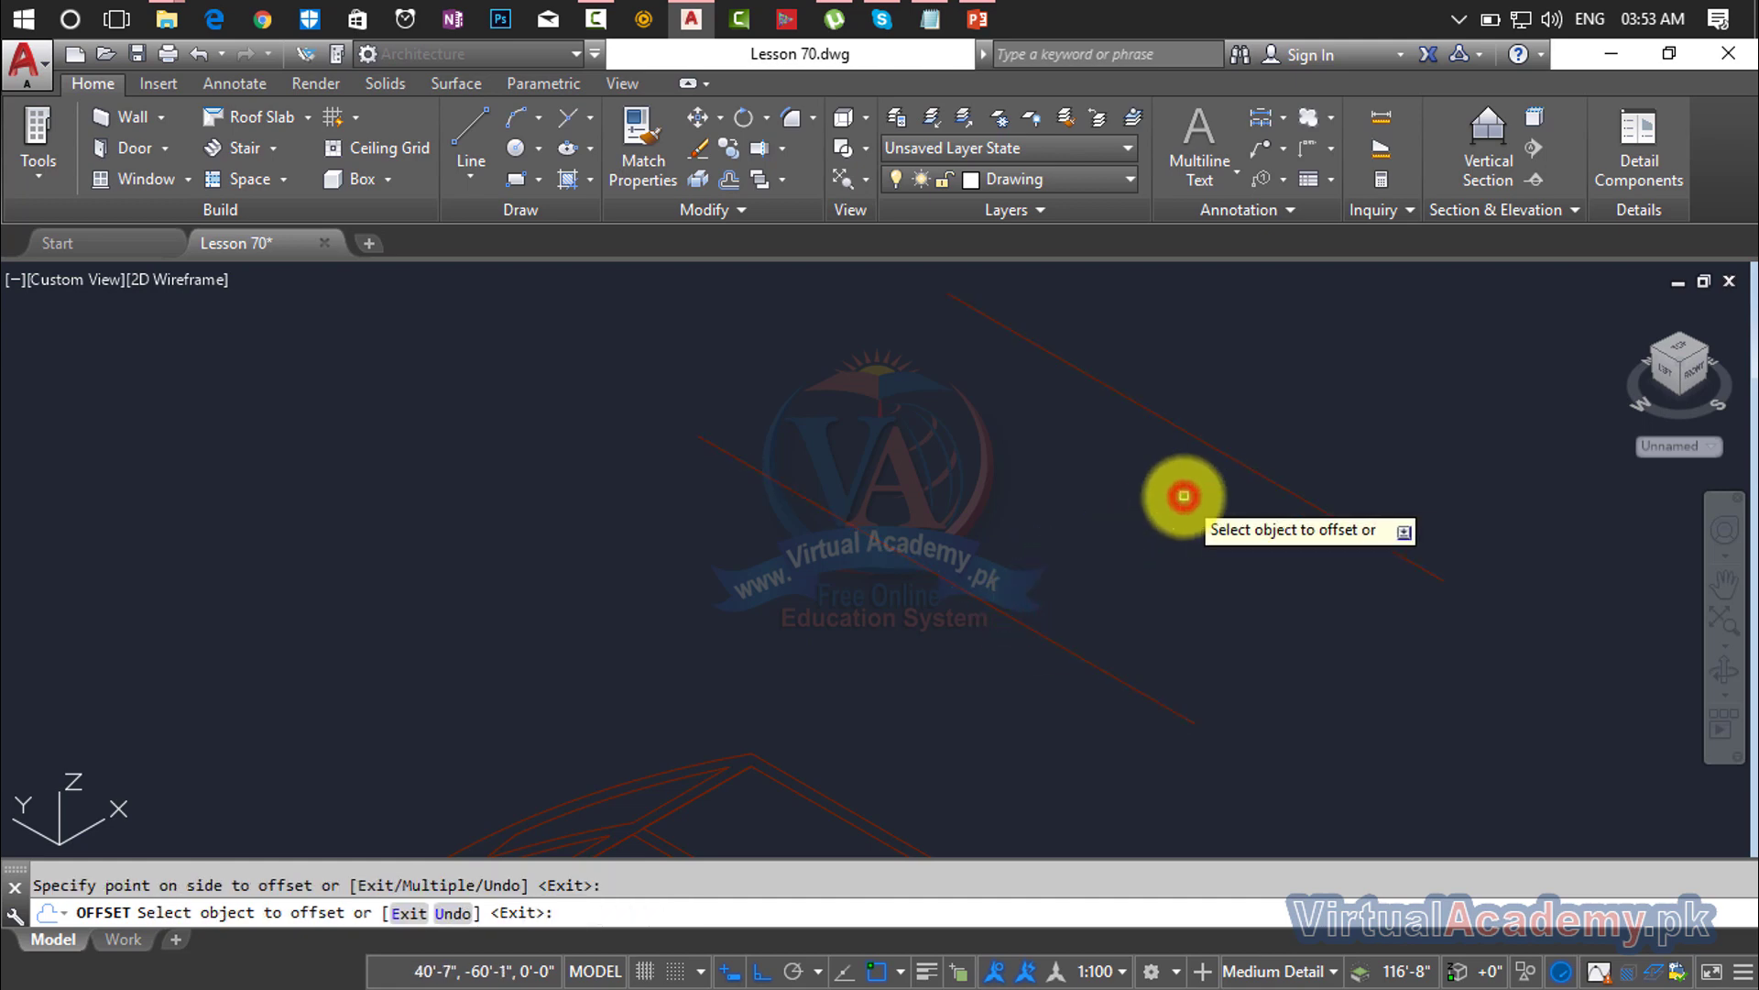
key("Escape")
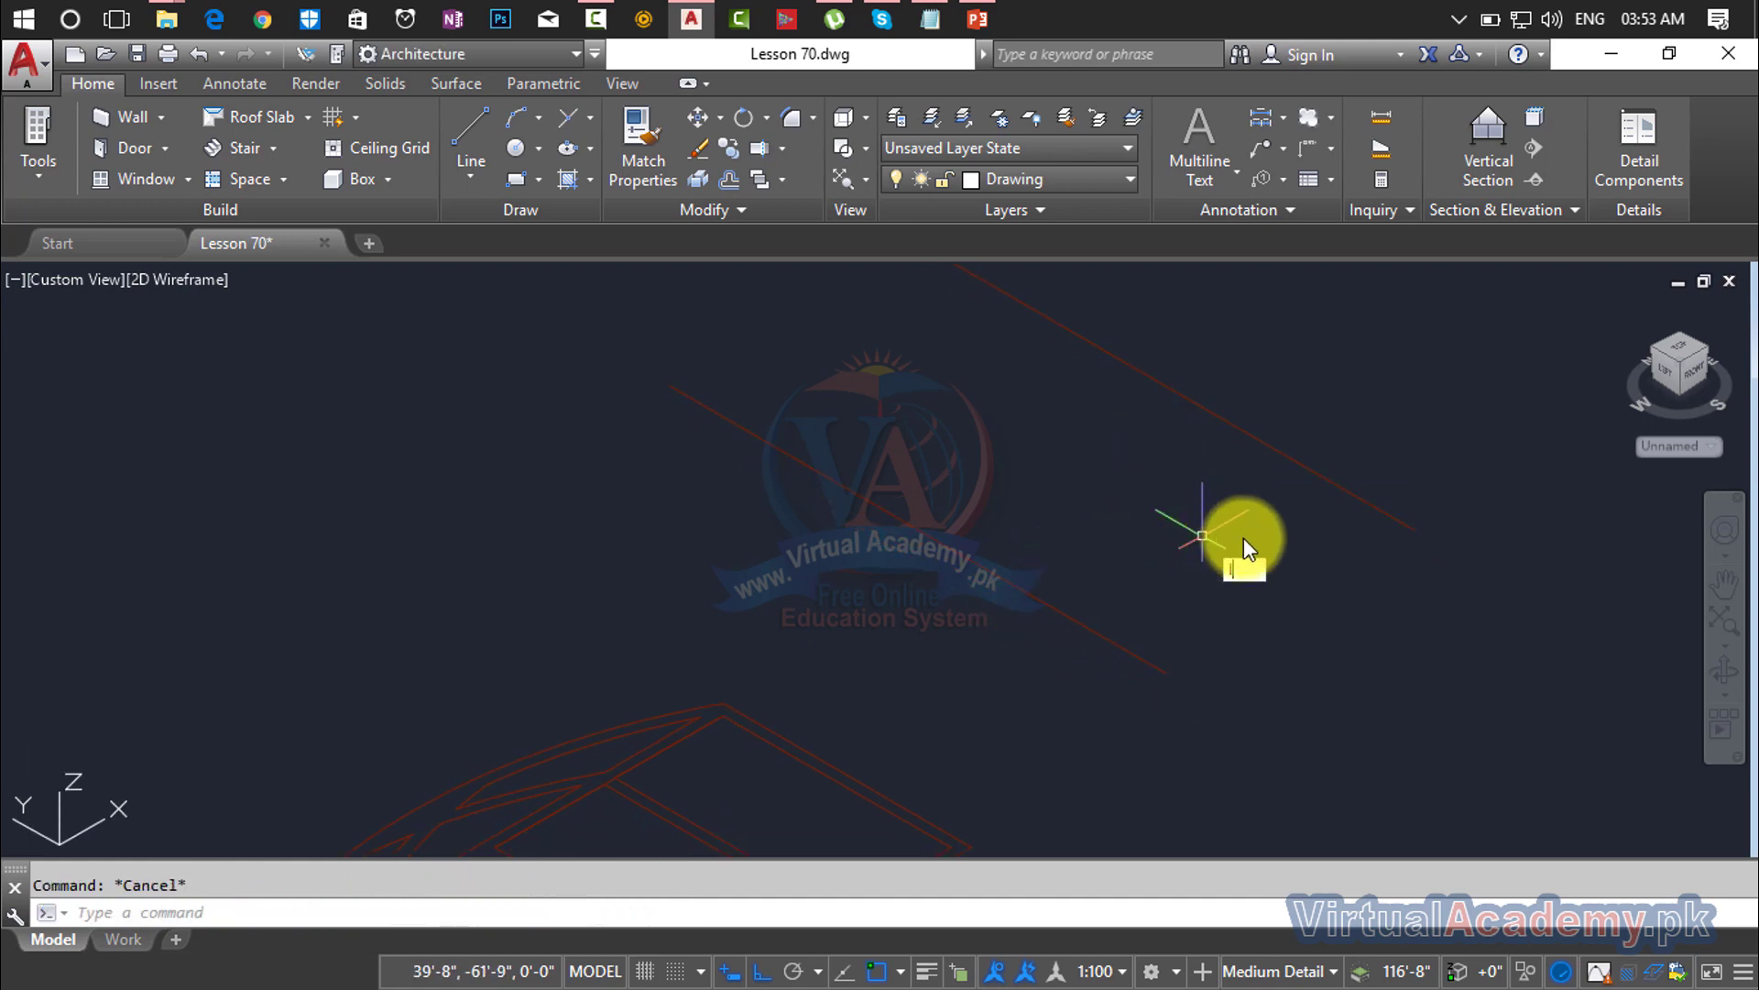
Step: Draw a line joining the near endpoints of the two parallel long sides to close that end
type("l")
key("Return")
left_click(1412, 530)
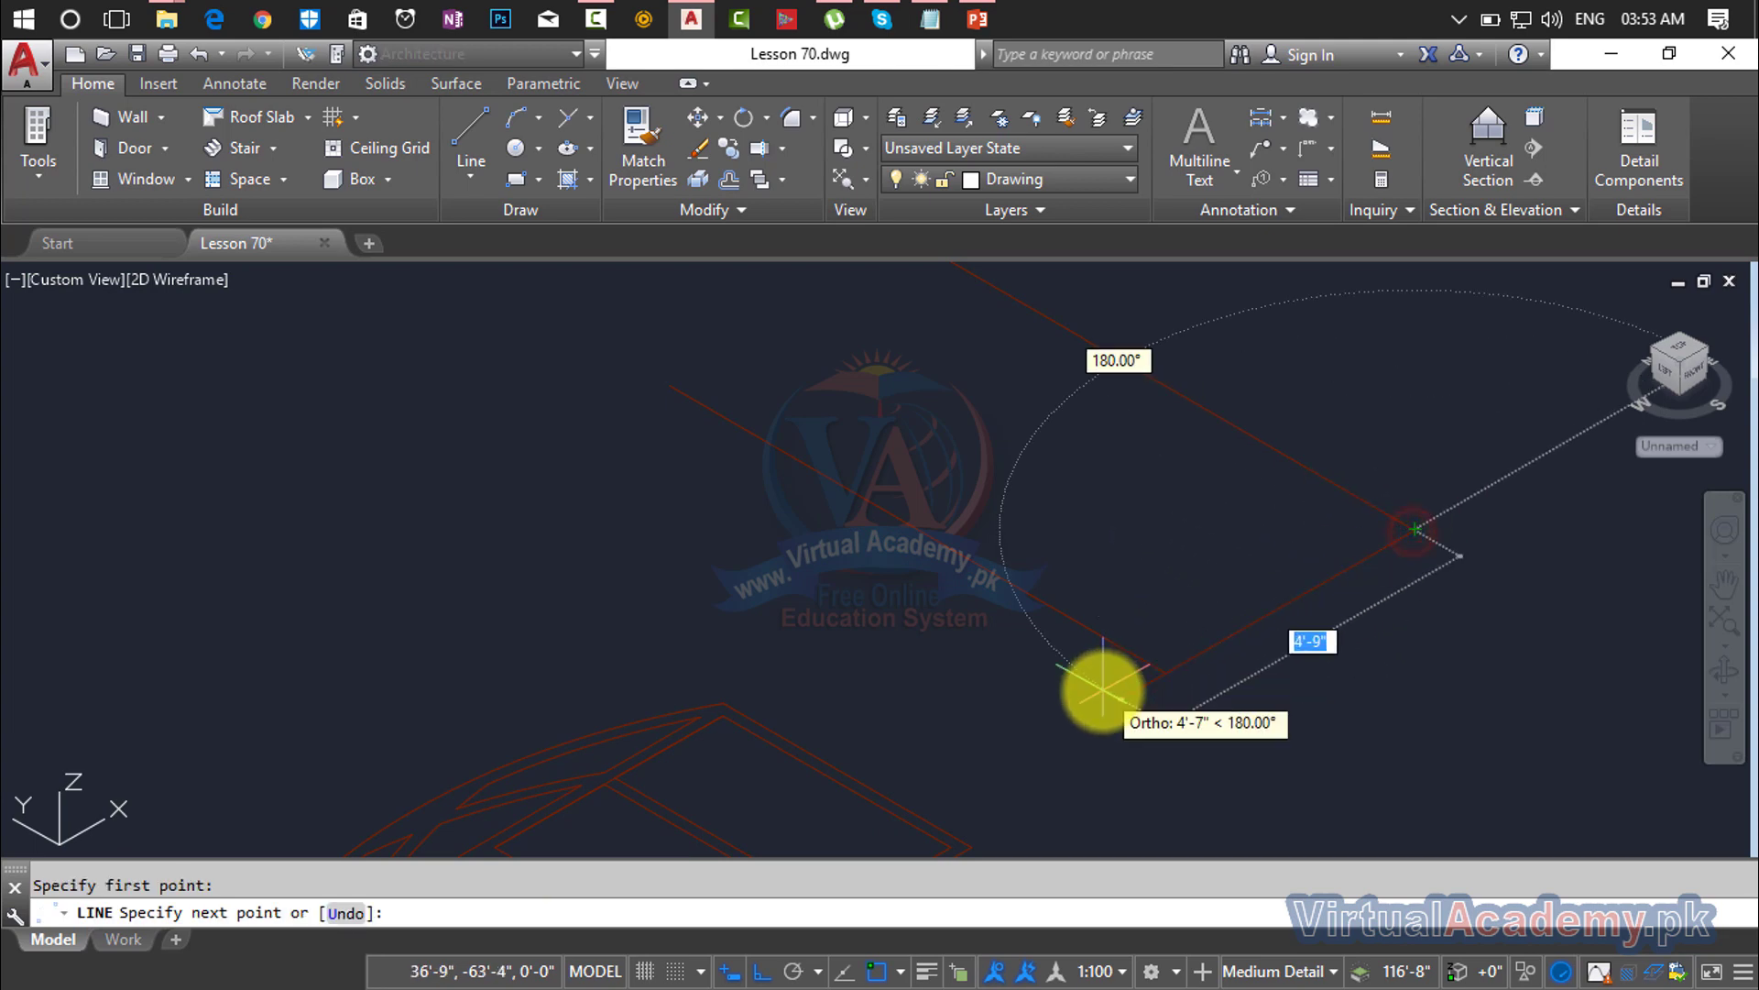
left_click(1159, 673)
key("Return")
Step: Draw a line between the far endpoints of the two long sides to complete the rectangle
scroll(1159, 670, "down", 2)
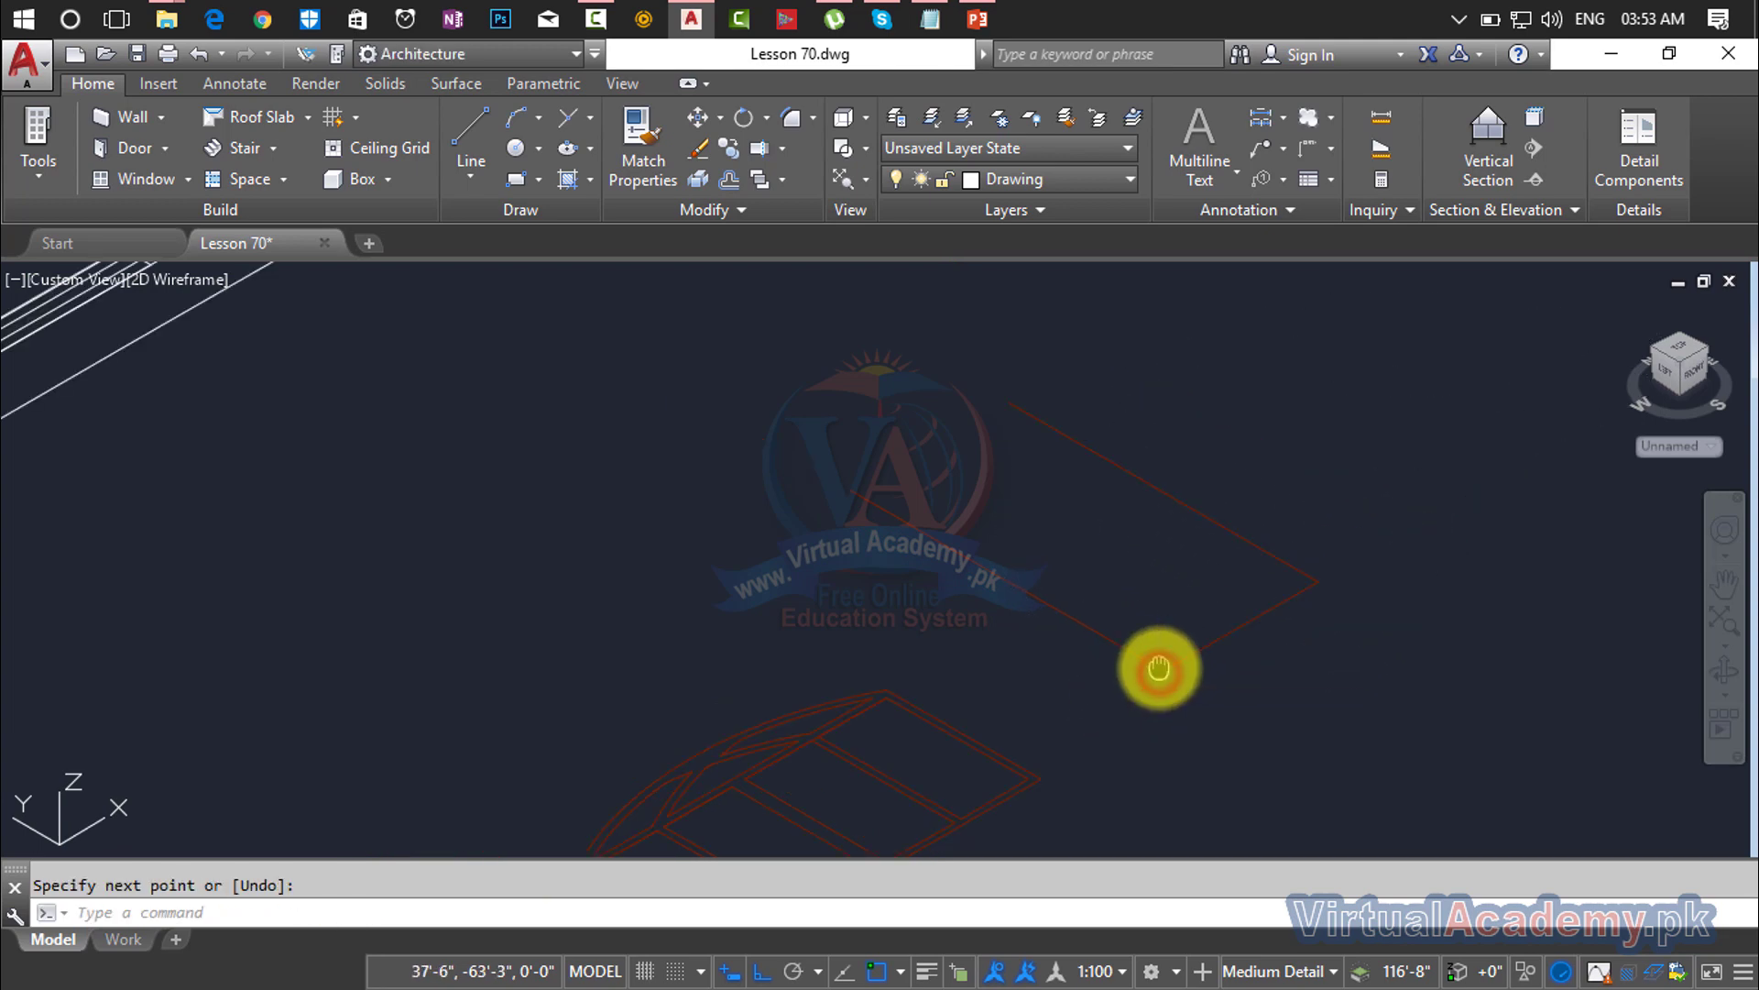
middle_click_drag(1160, 668, 1178, 676)
scroll(1026, 446, "up", 4)
key("Return")
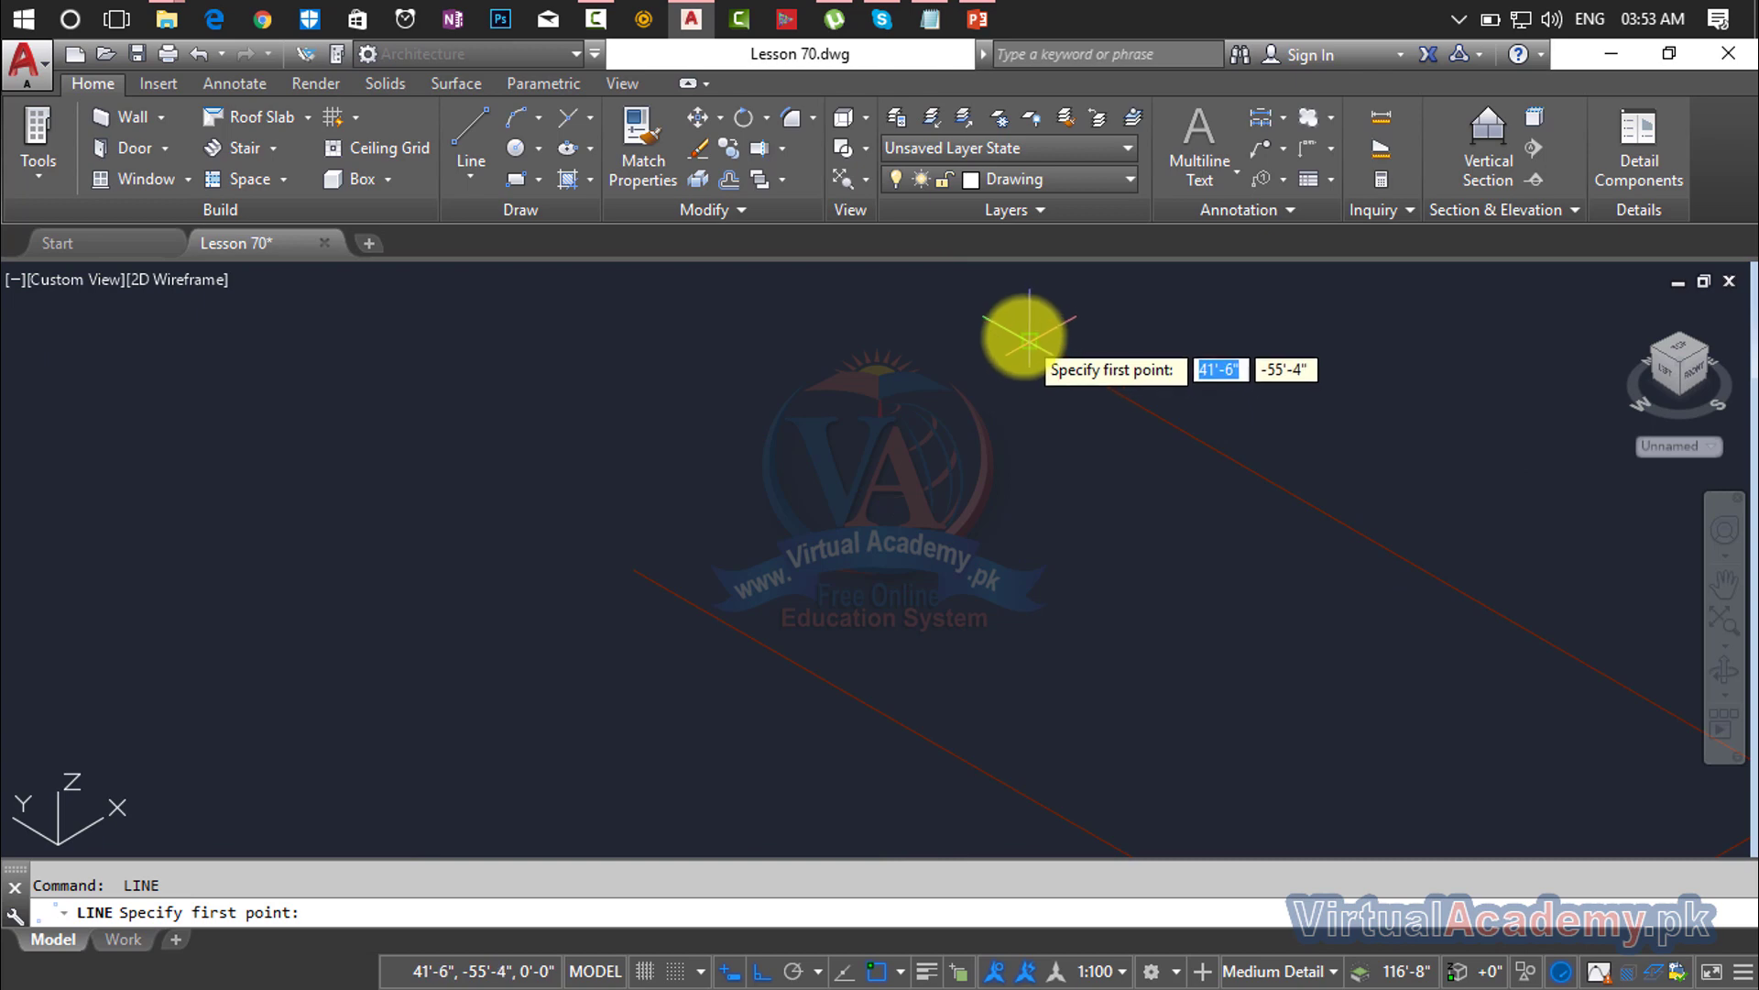
left_click(1027, 335)
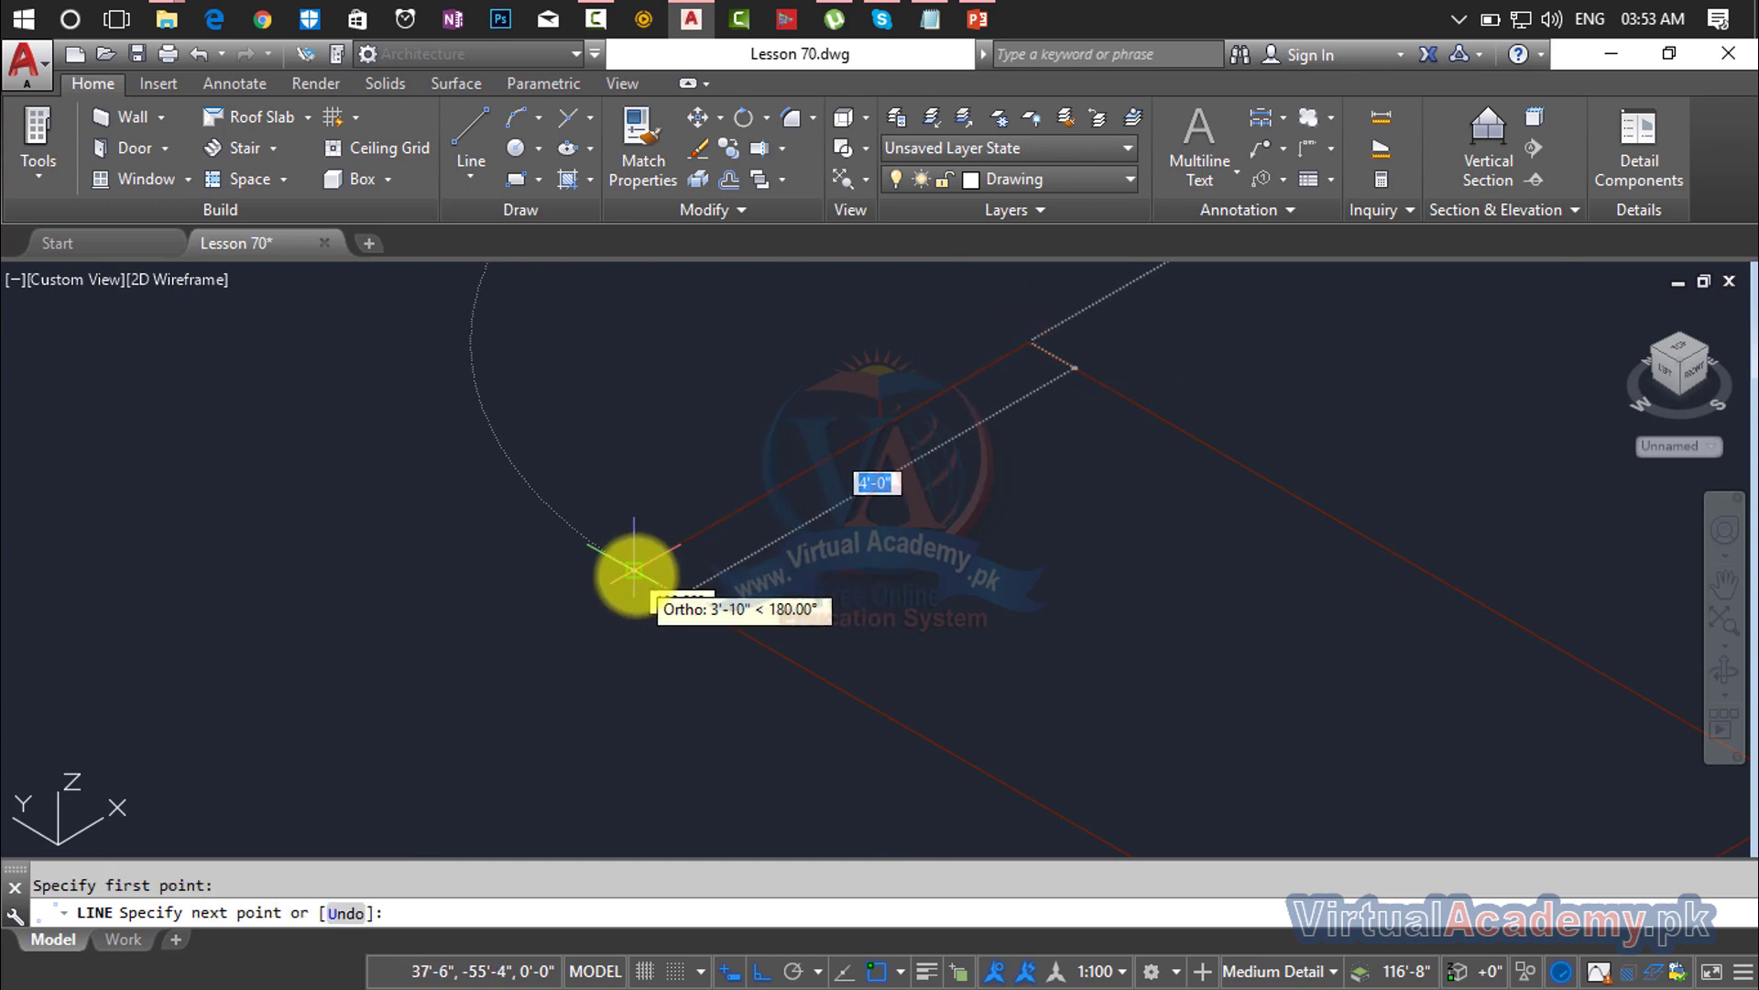
left_click(641, 576)
key("Return")
Step: Offset all four sides of the new rectangle inward by 2 inches to form the window border
scroll(747, 500, "down", 3)
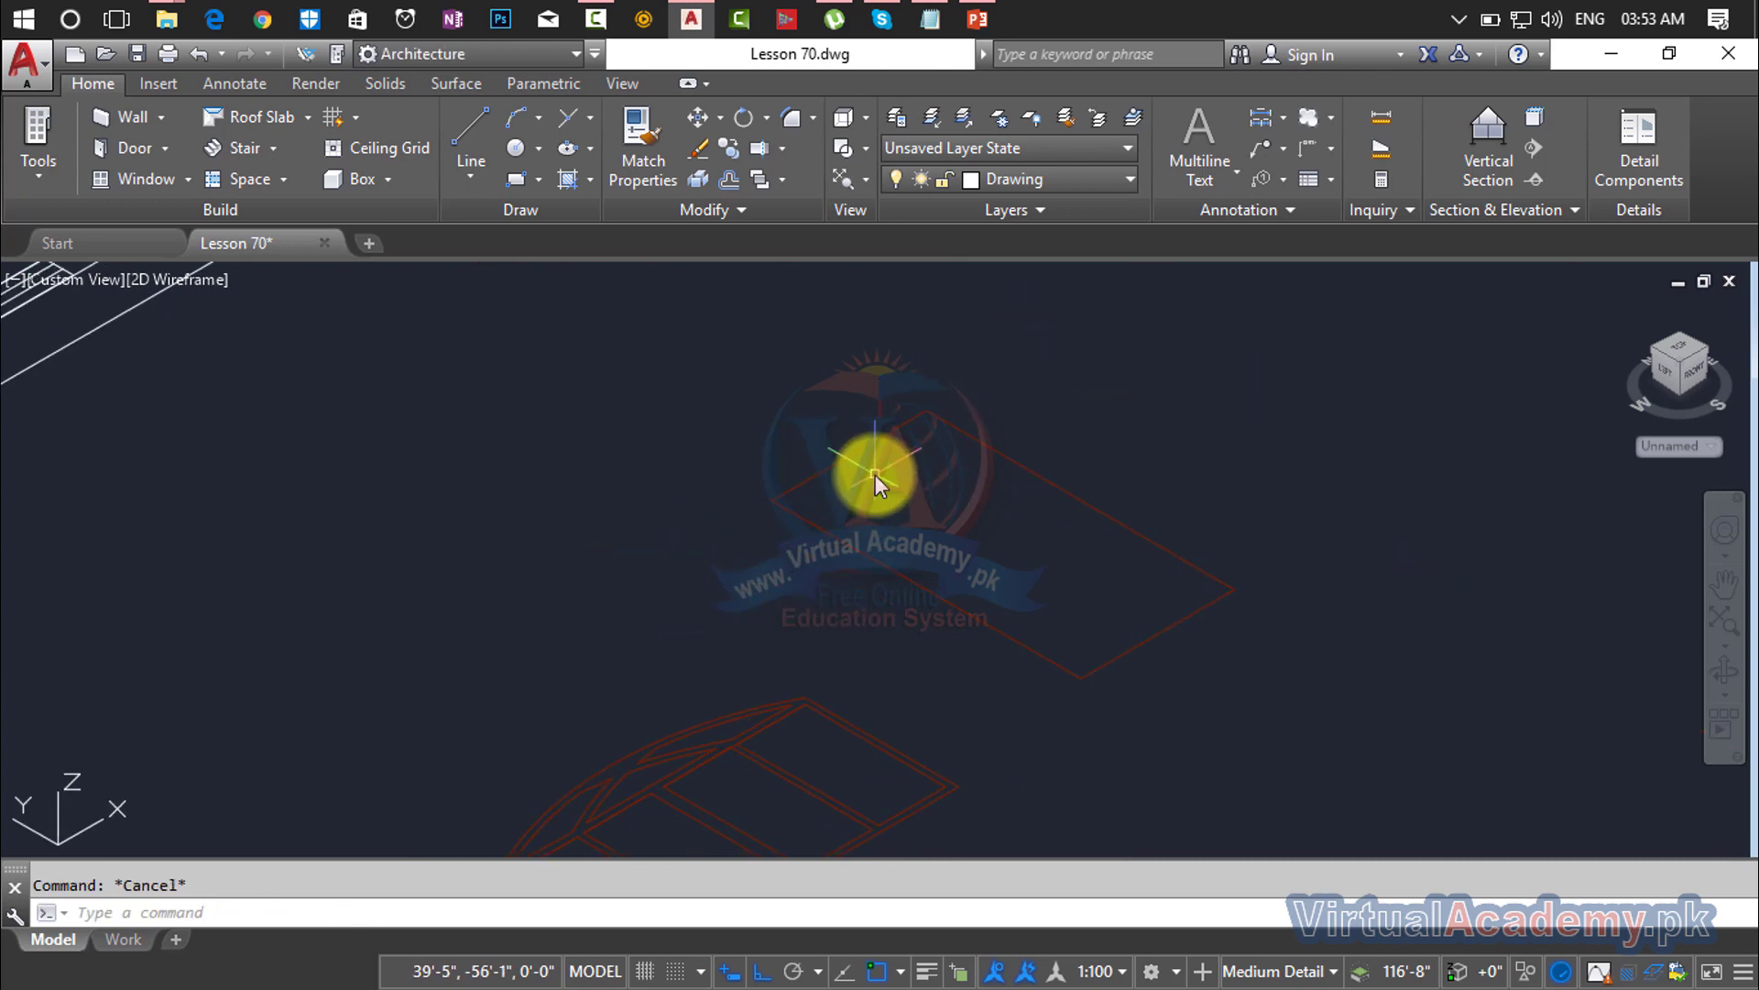
type("o")
key("Return")
type("2")
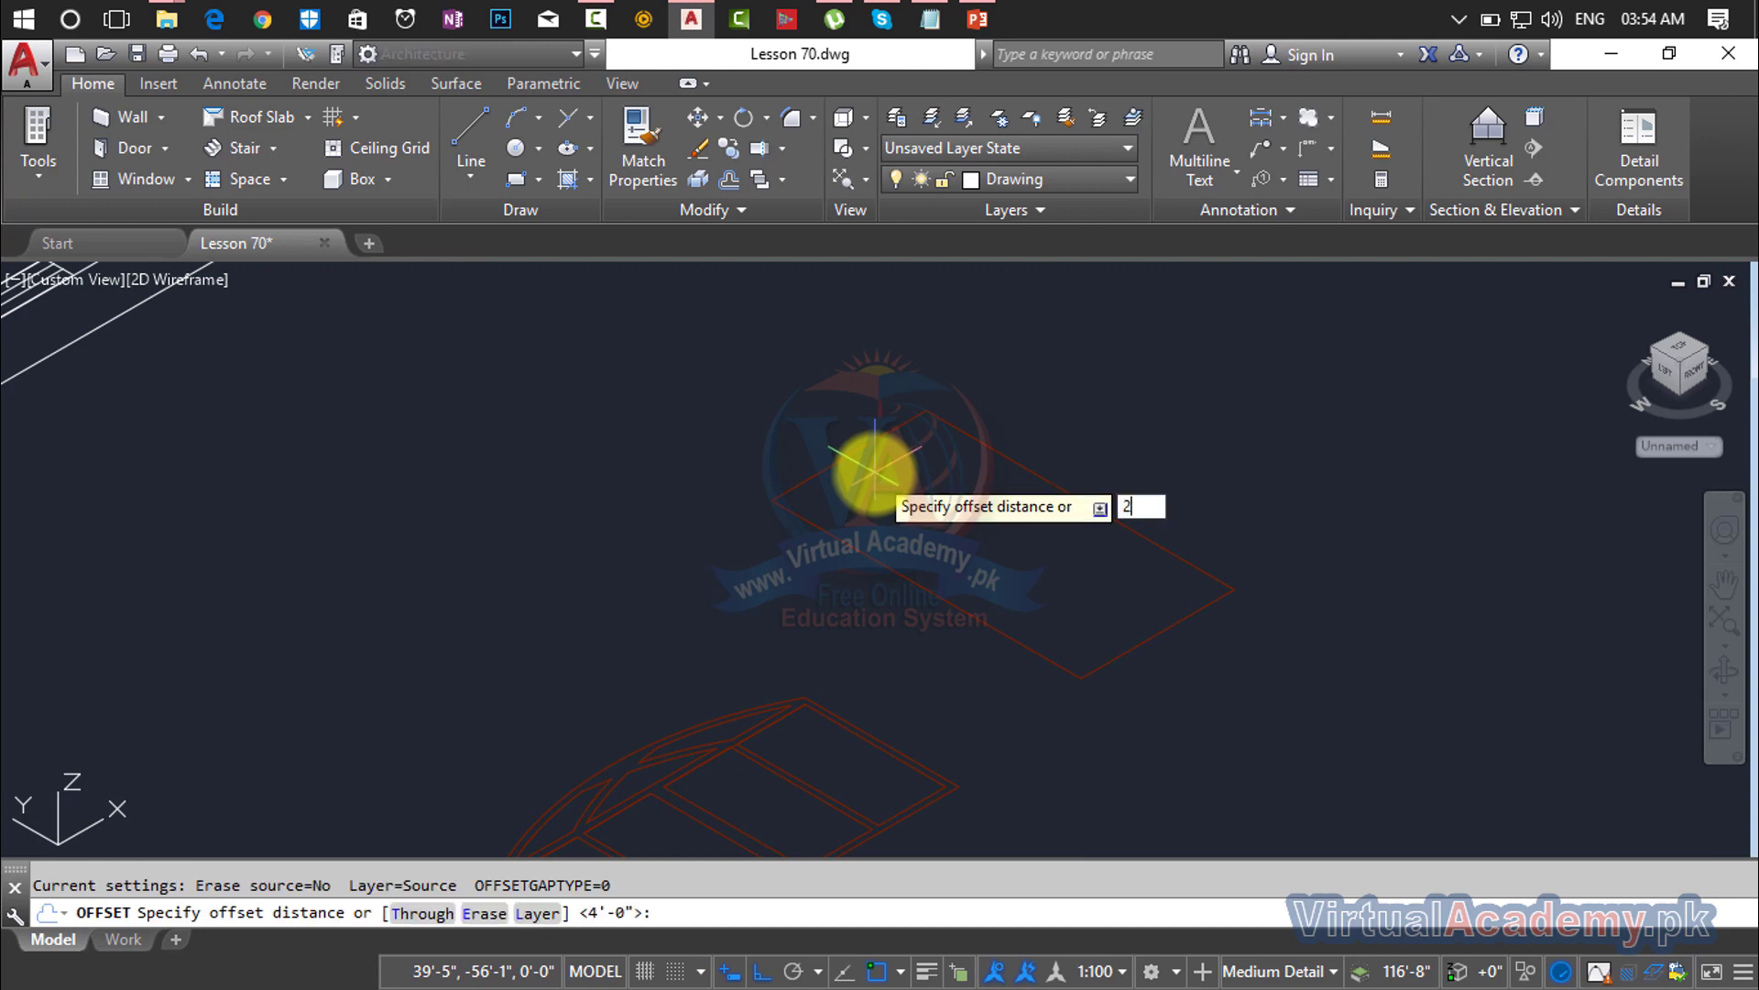
key("Return")
left_click(1021, 464)
left_click(986, 515)
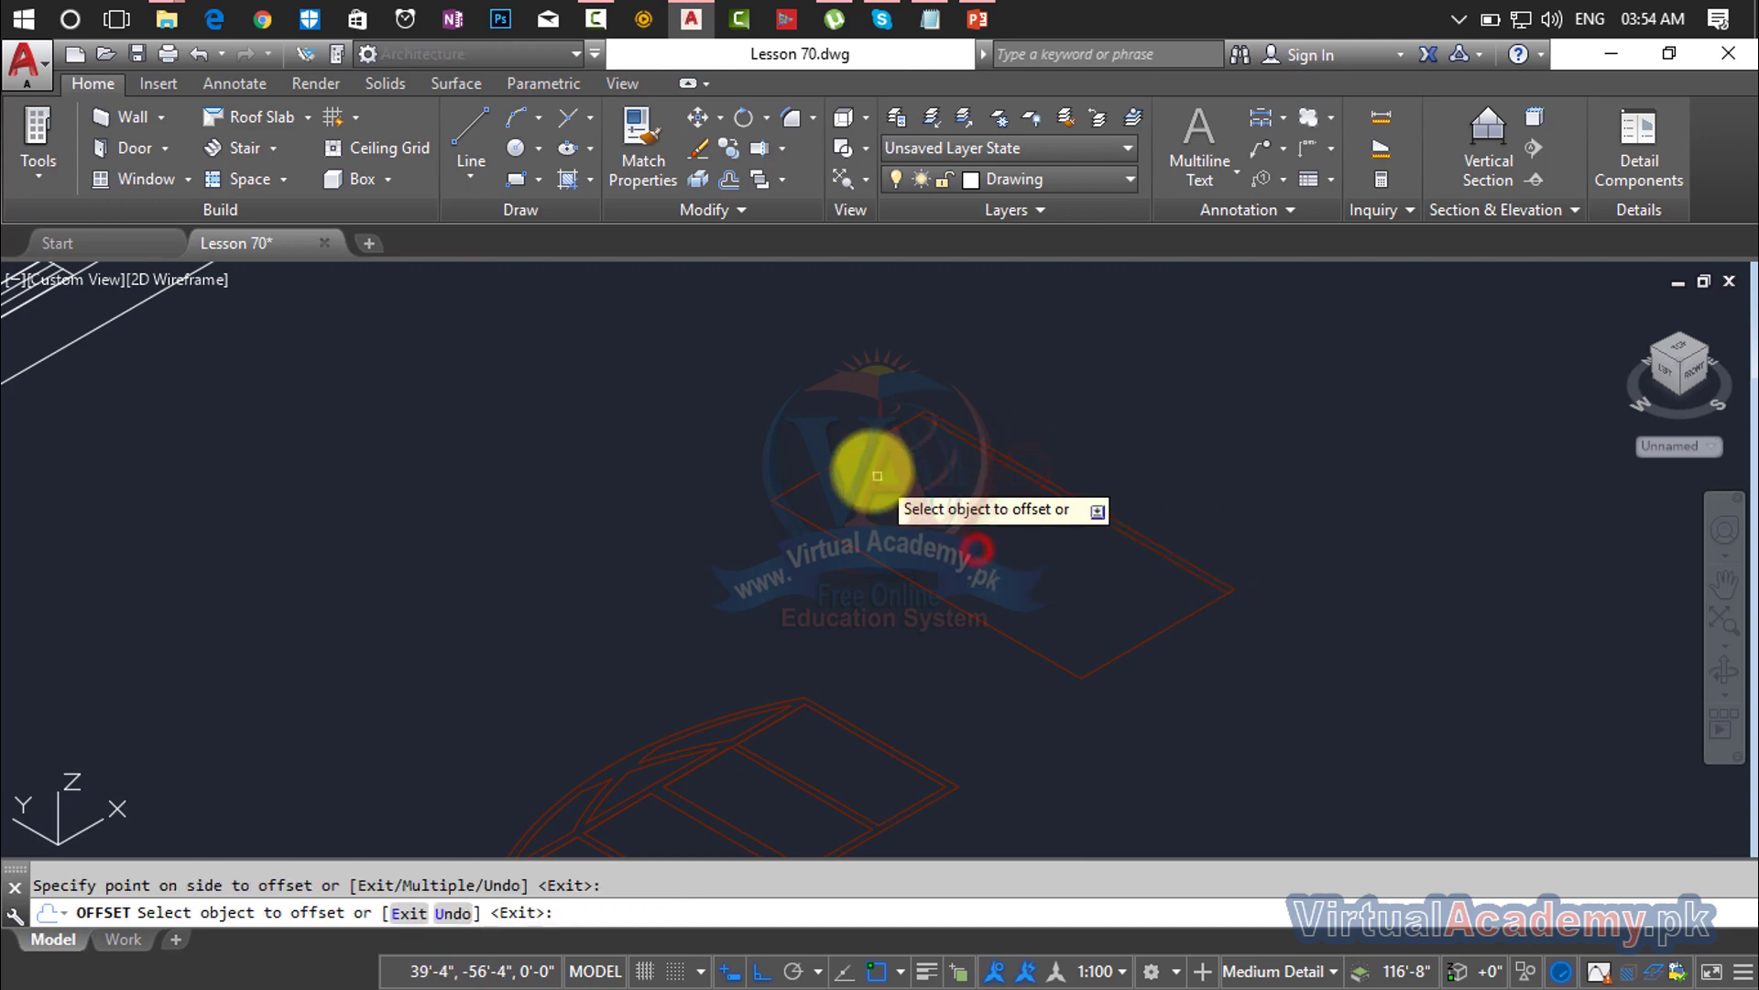
left_click(863, 449)
left_click(971, 550)
left_click(954, 601)
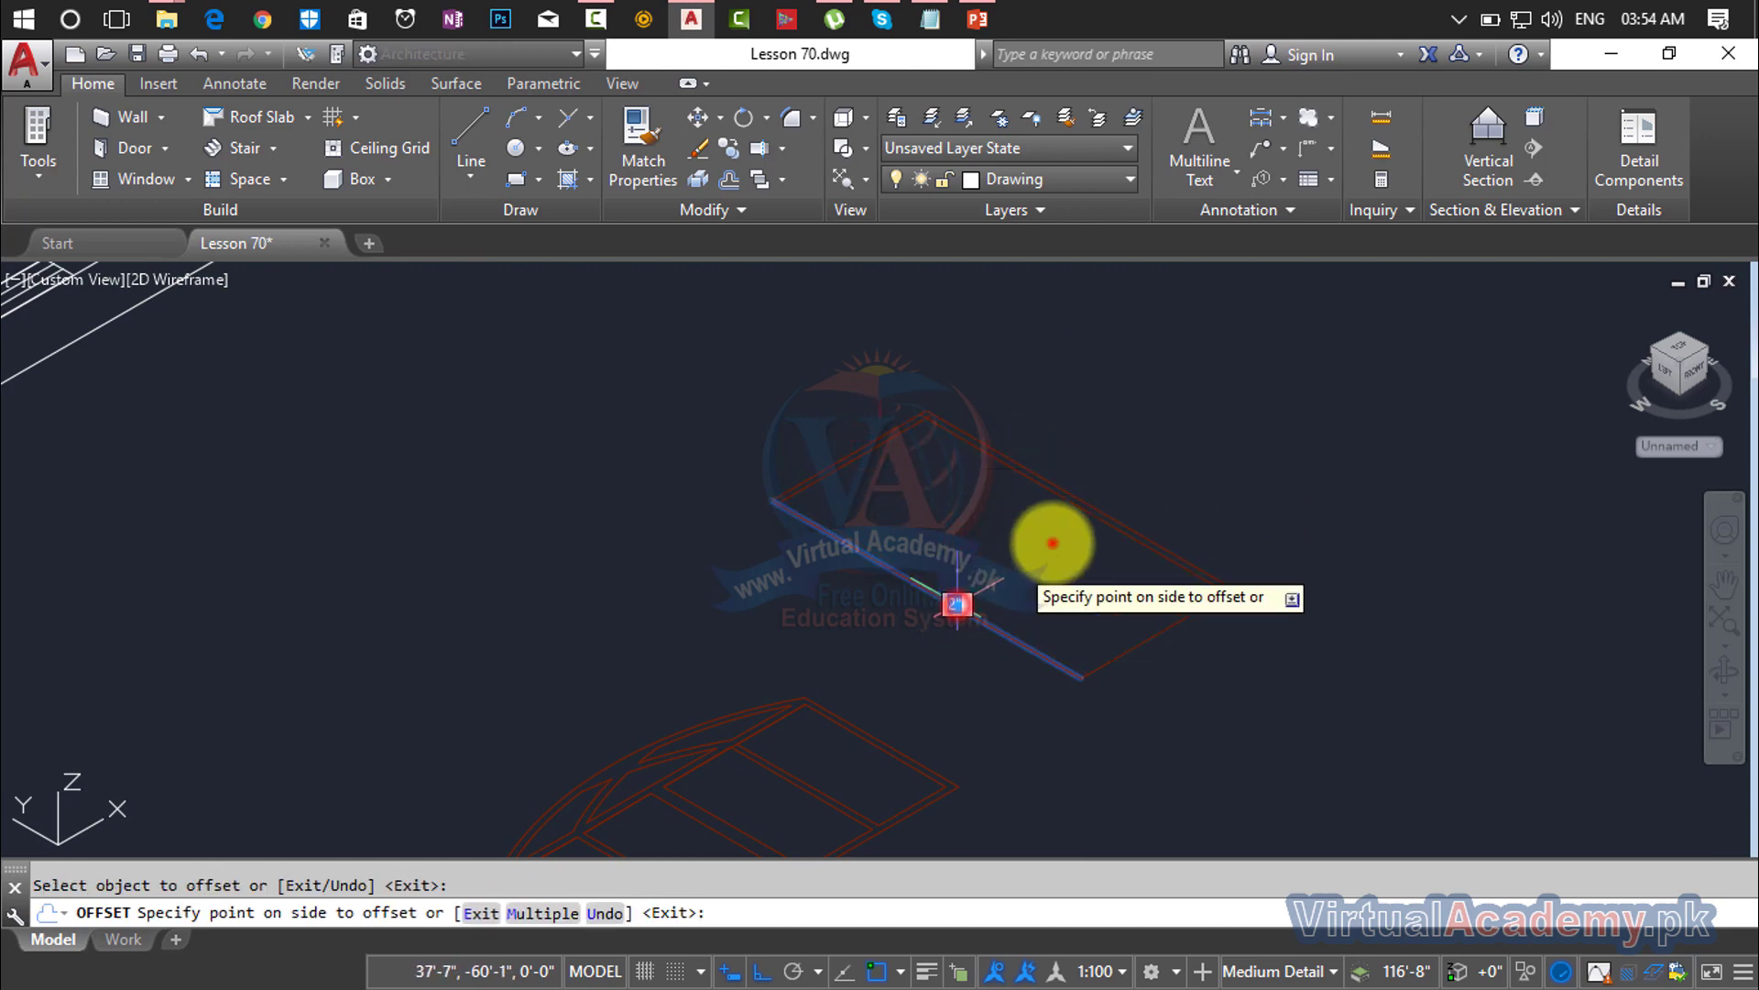
left_click(1052, 542)
left_click(1135, 639)
left_click(1038, 557)
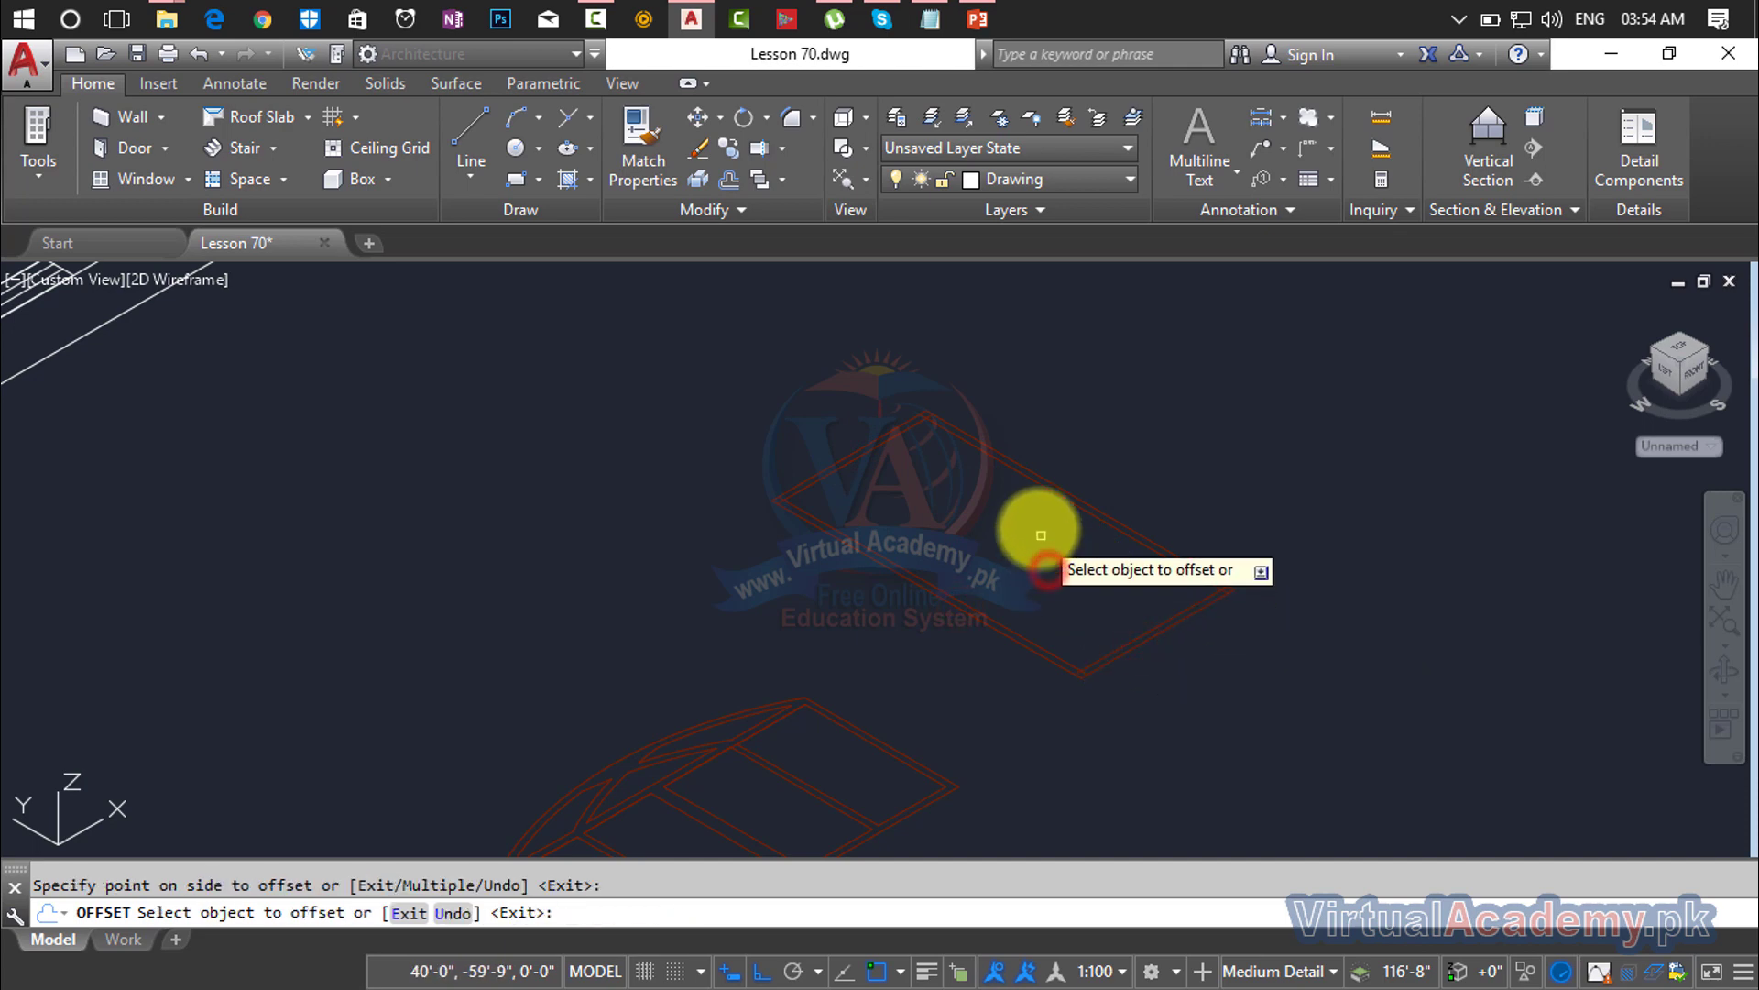
key("Escape")
Step: Draw a centre divider line between the midpoints of the two long inner border lines
type("l")
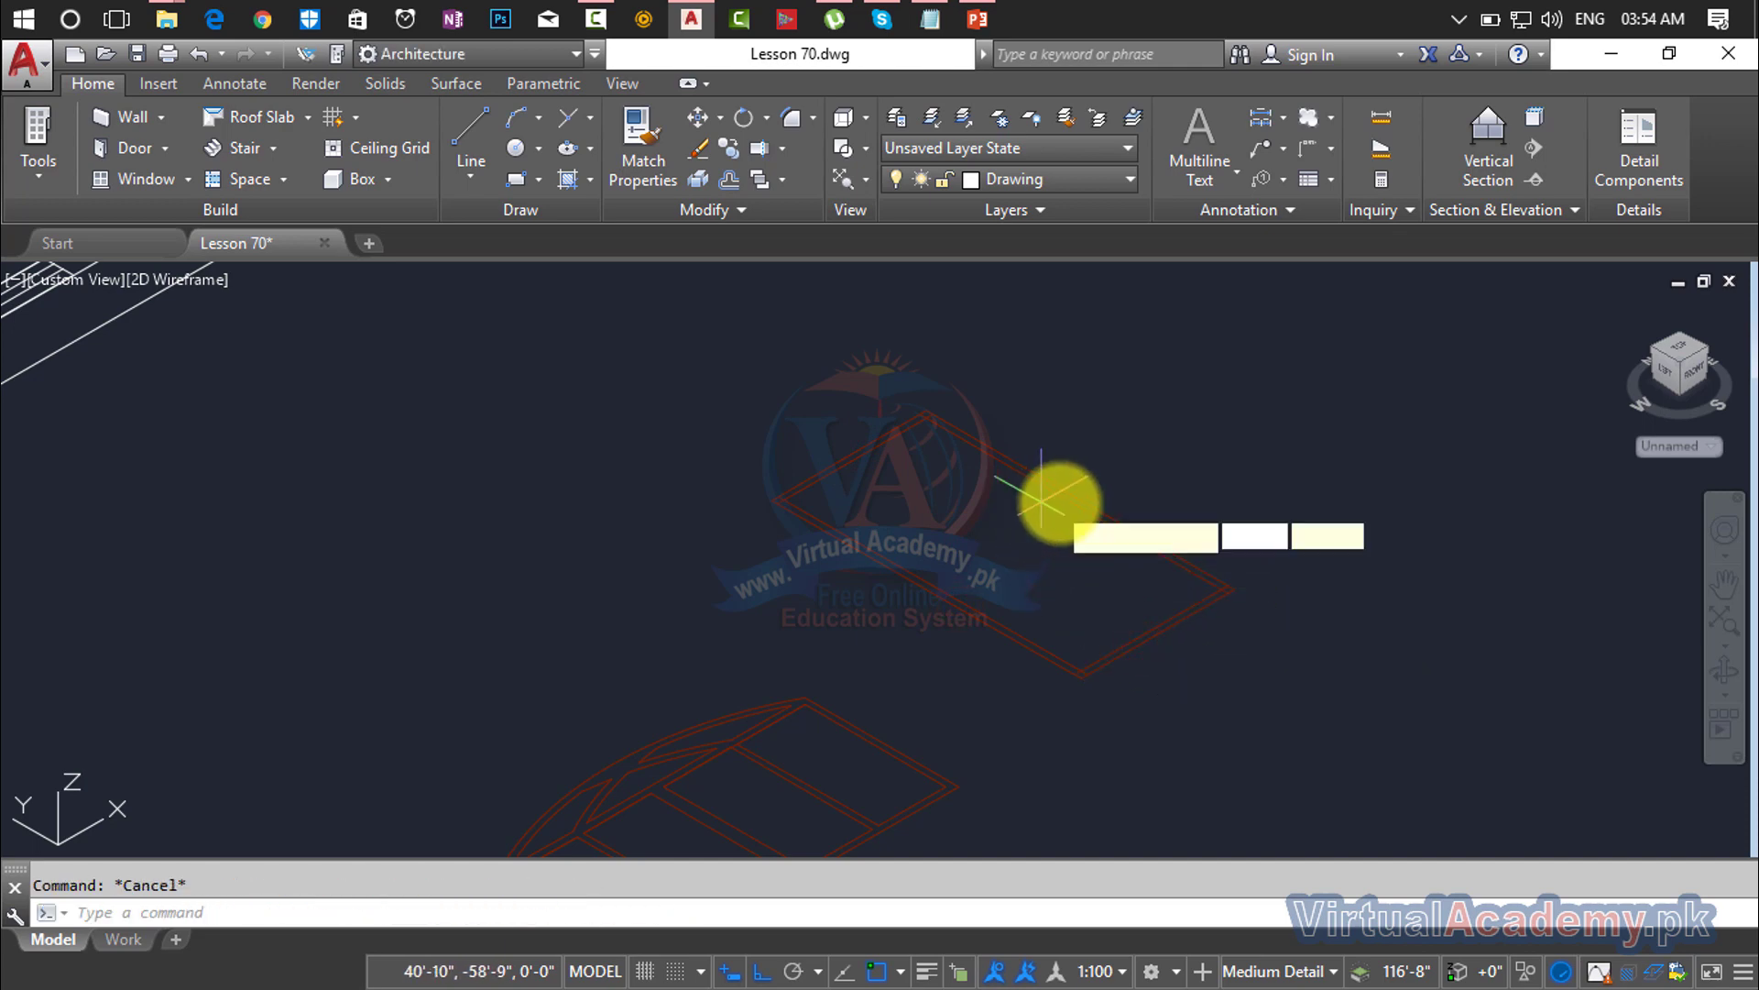
key("Return")
scroll(1031, 477, "up", 4)
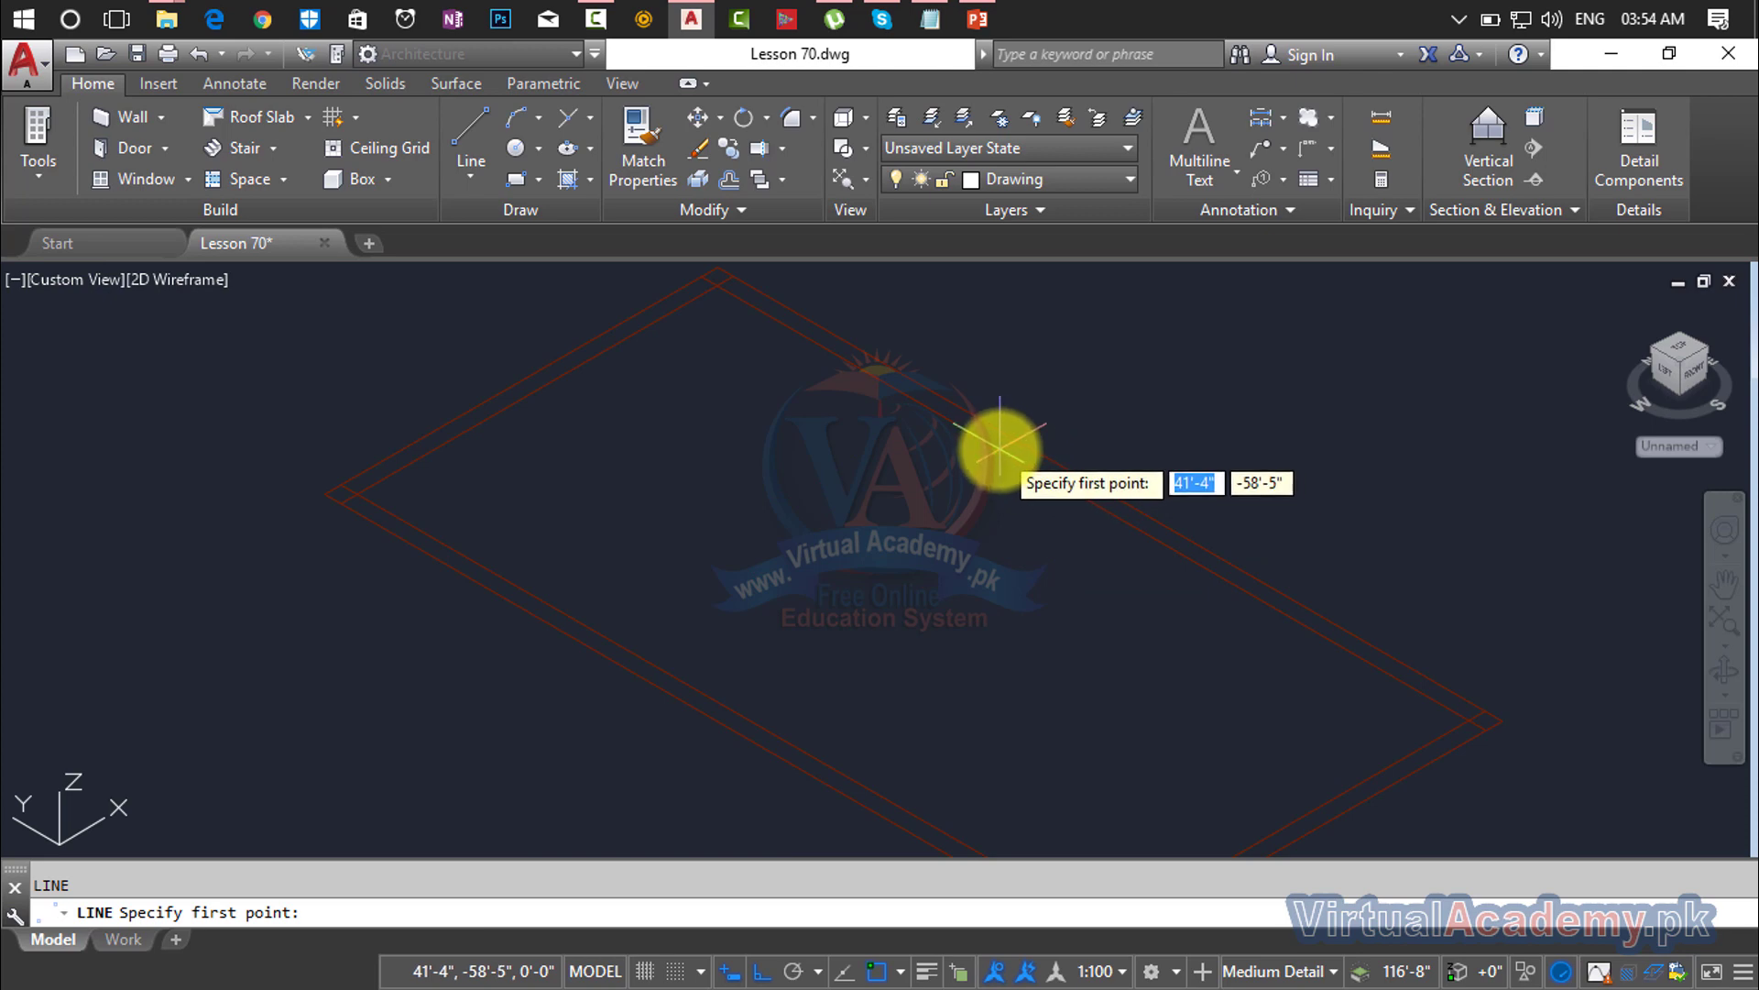
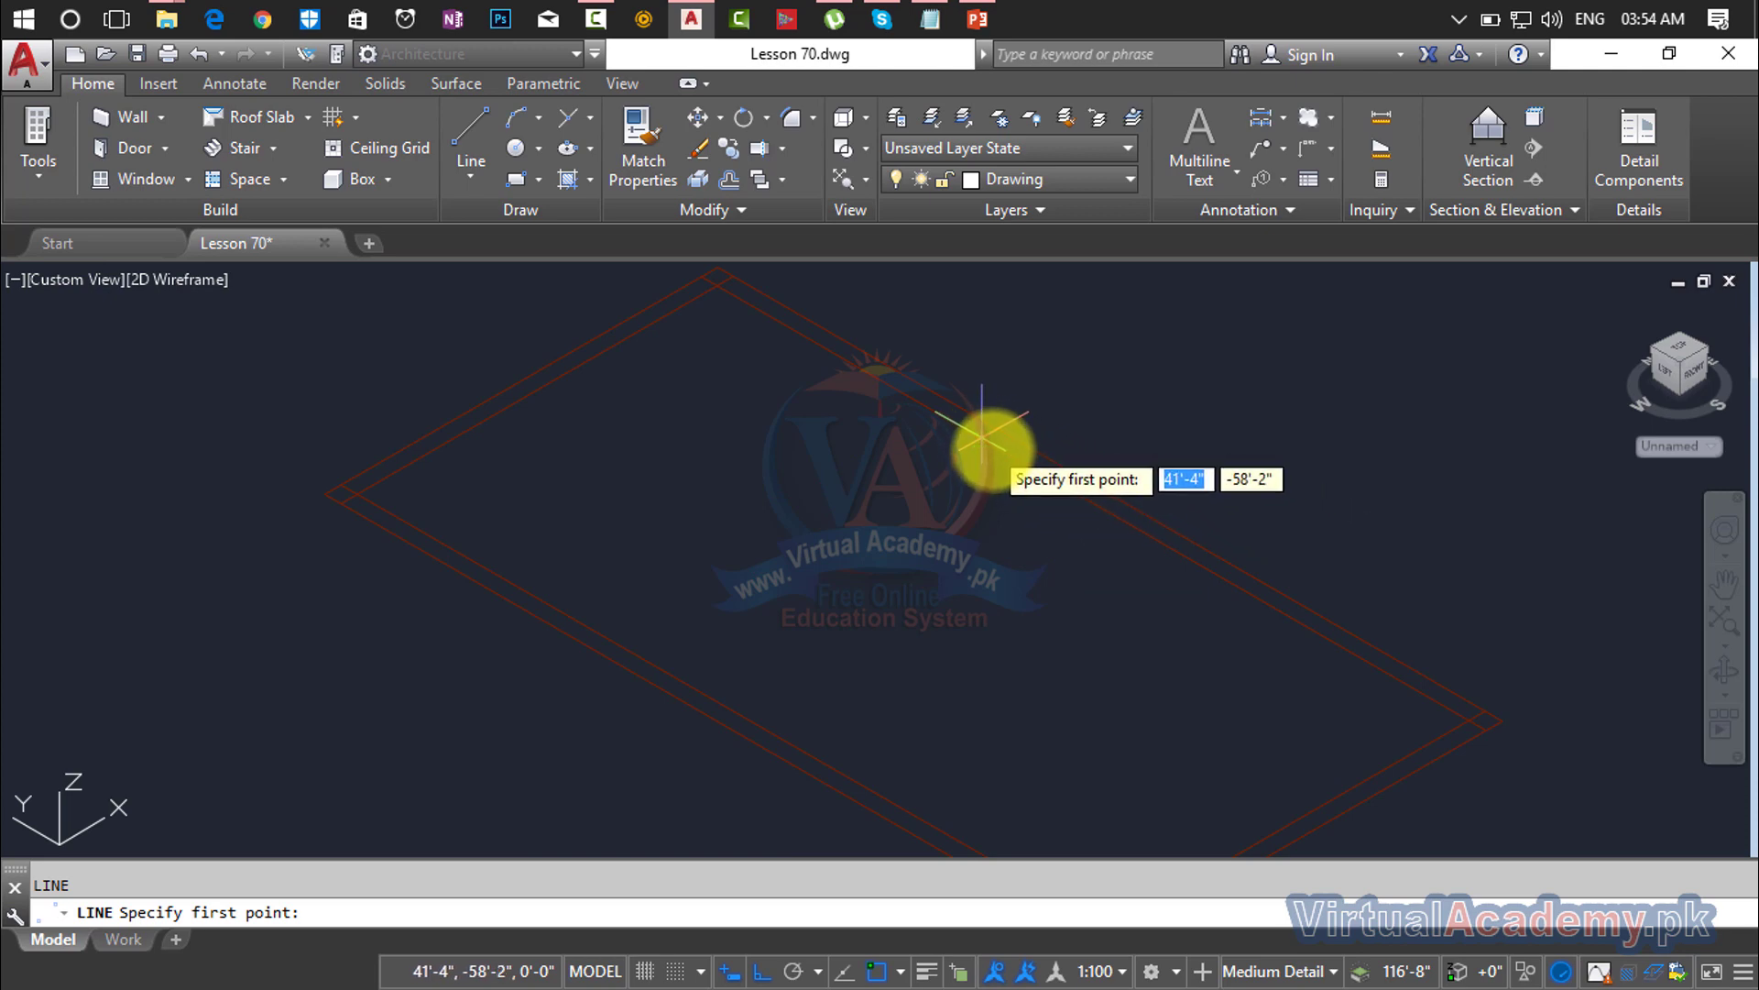
left_click(1094, 504)
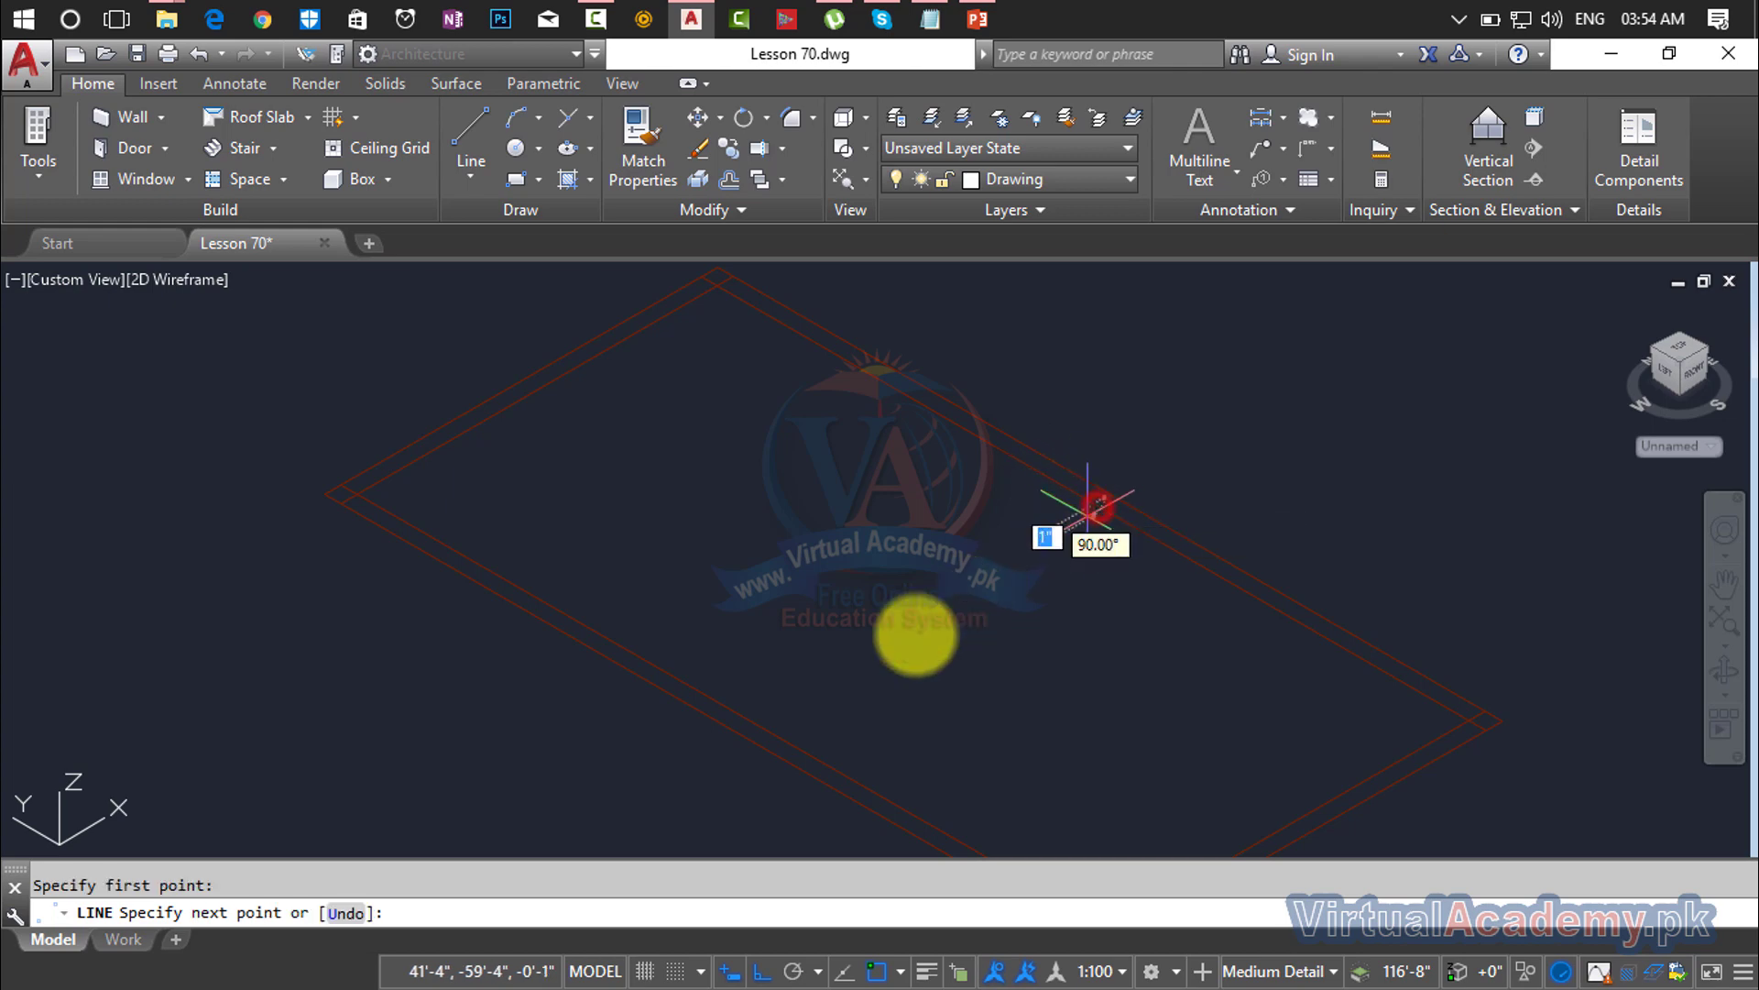
right_click(729, 718)
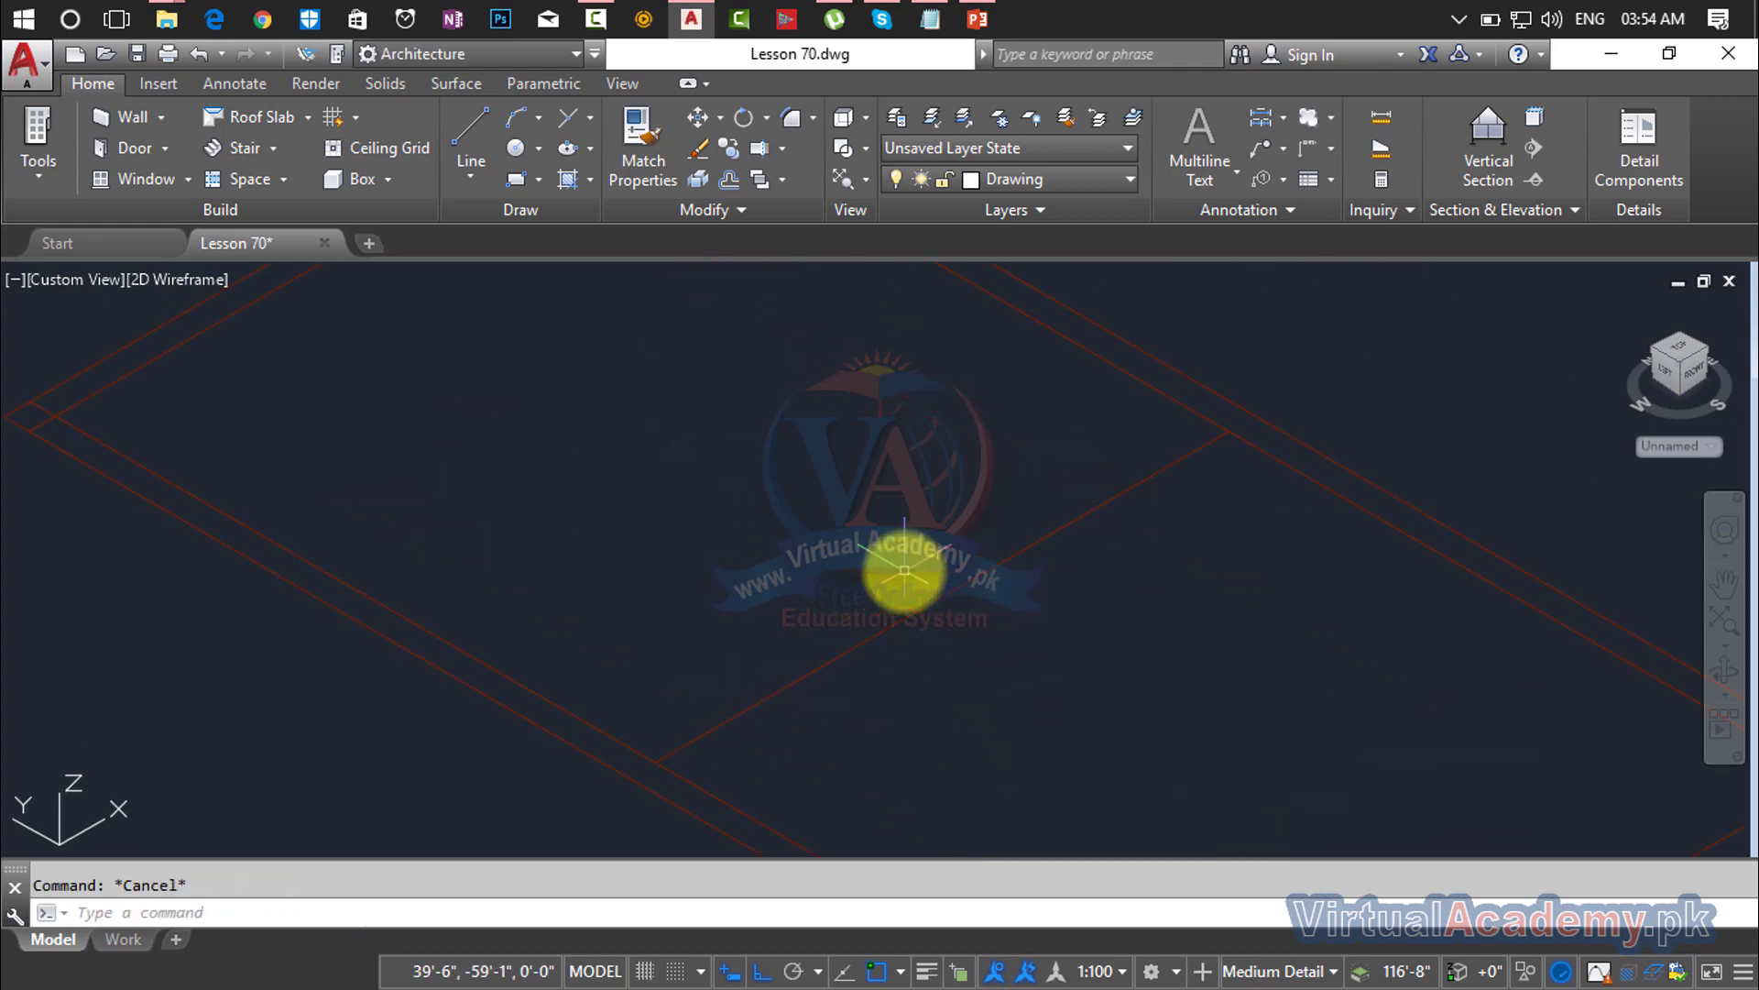
Step: Offset the centre divider line by 1 inch to both sides
mouse_move(1060, 514)
middle_mouse_down()
mouse_move(990, 475)
mouse_move(1165, 595)
middle_mouse_up()
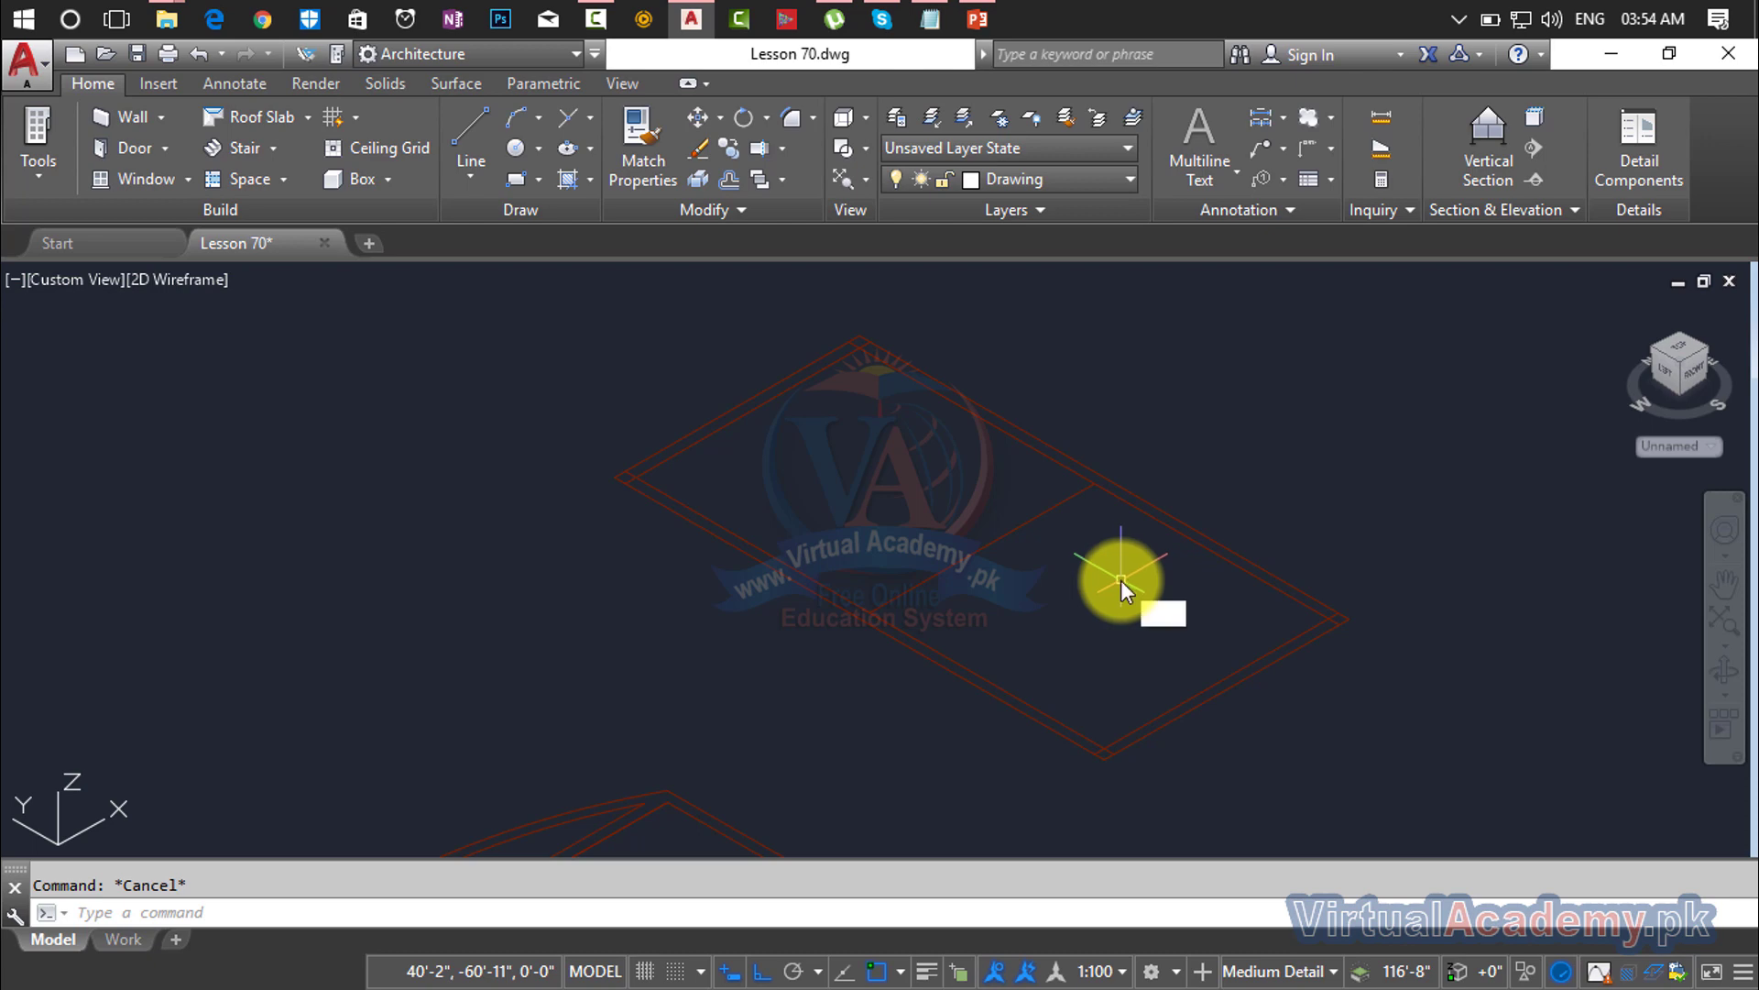
type("o")
key("Return")
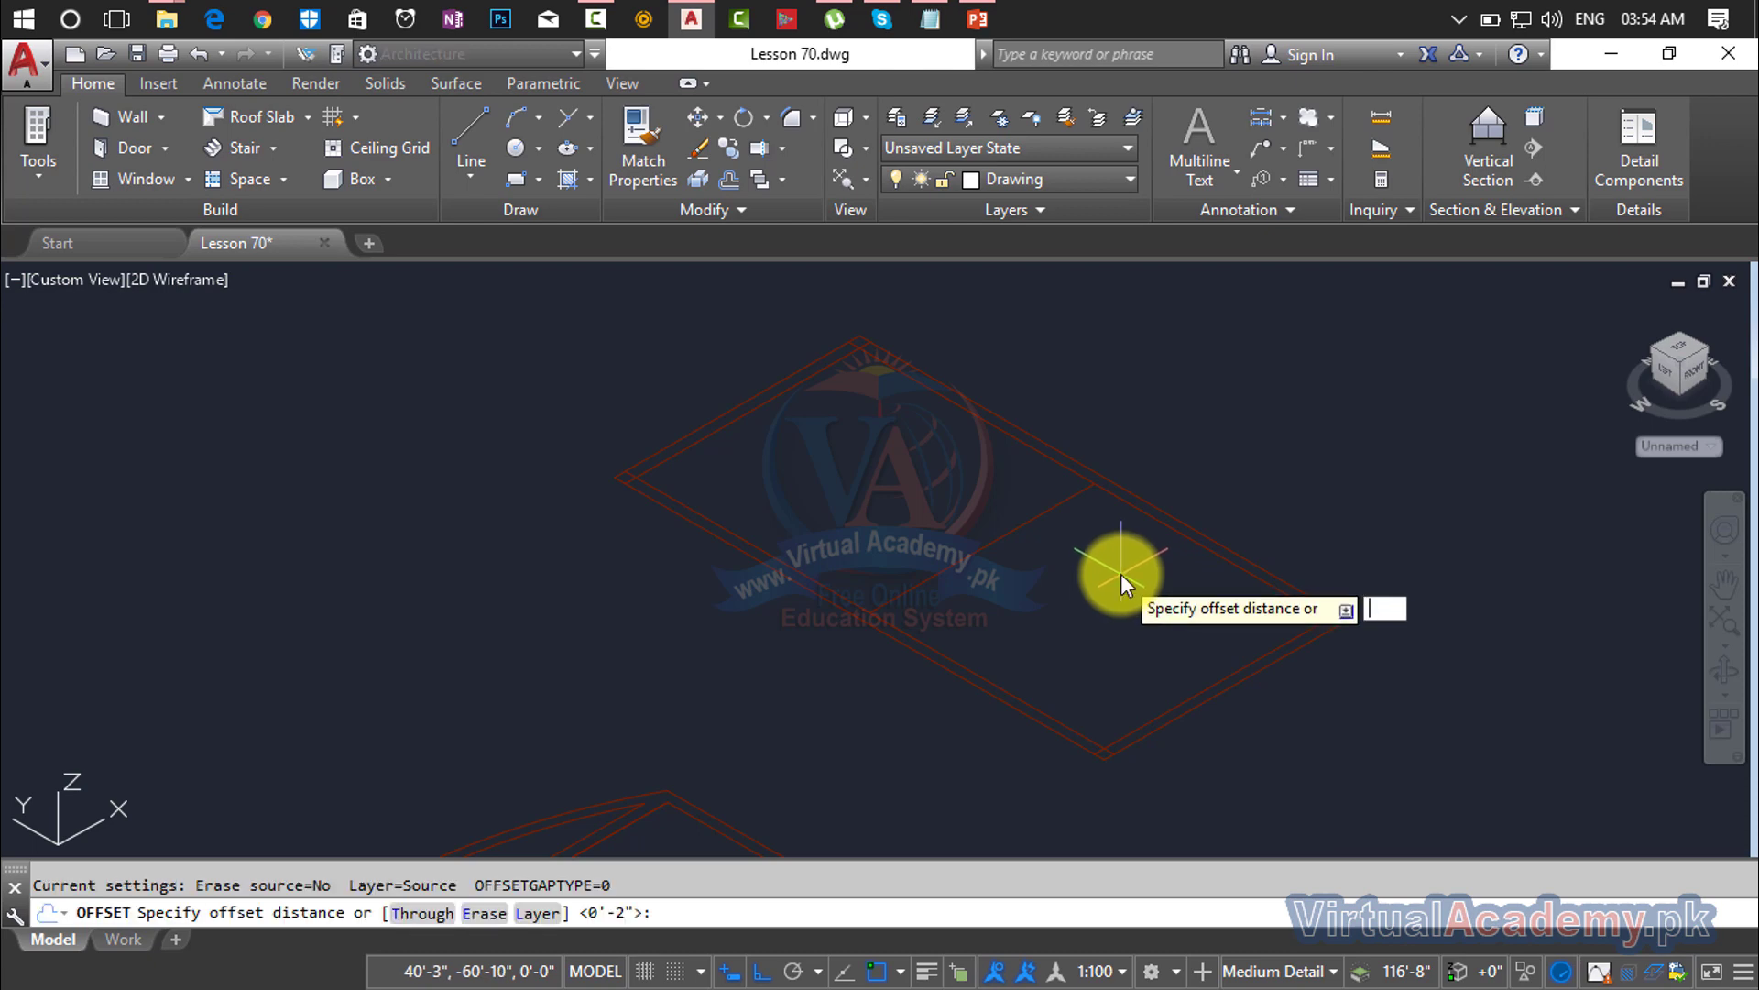
type("1")
key("Return")
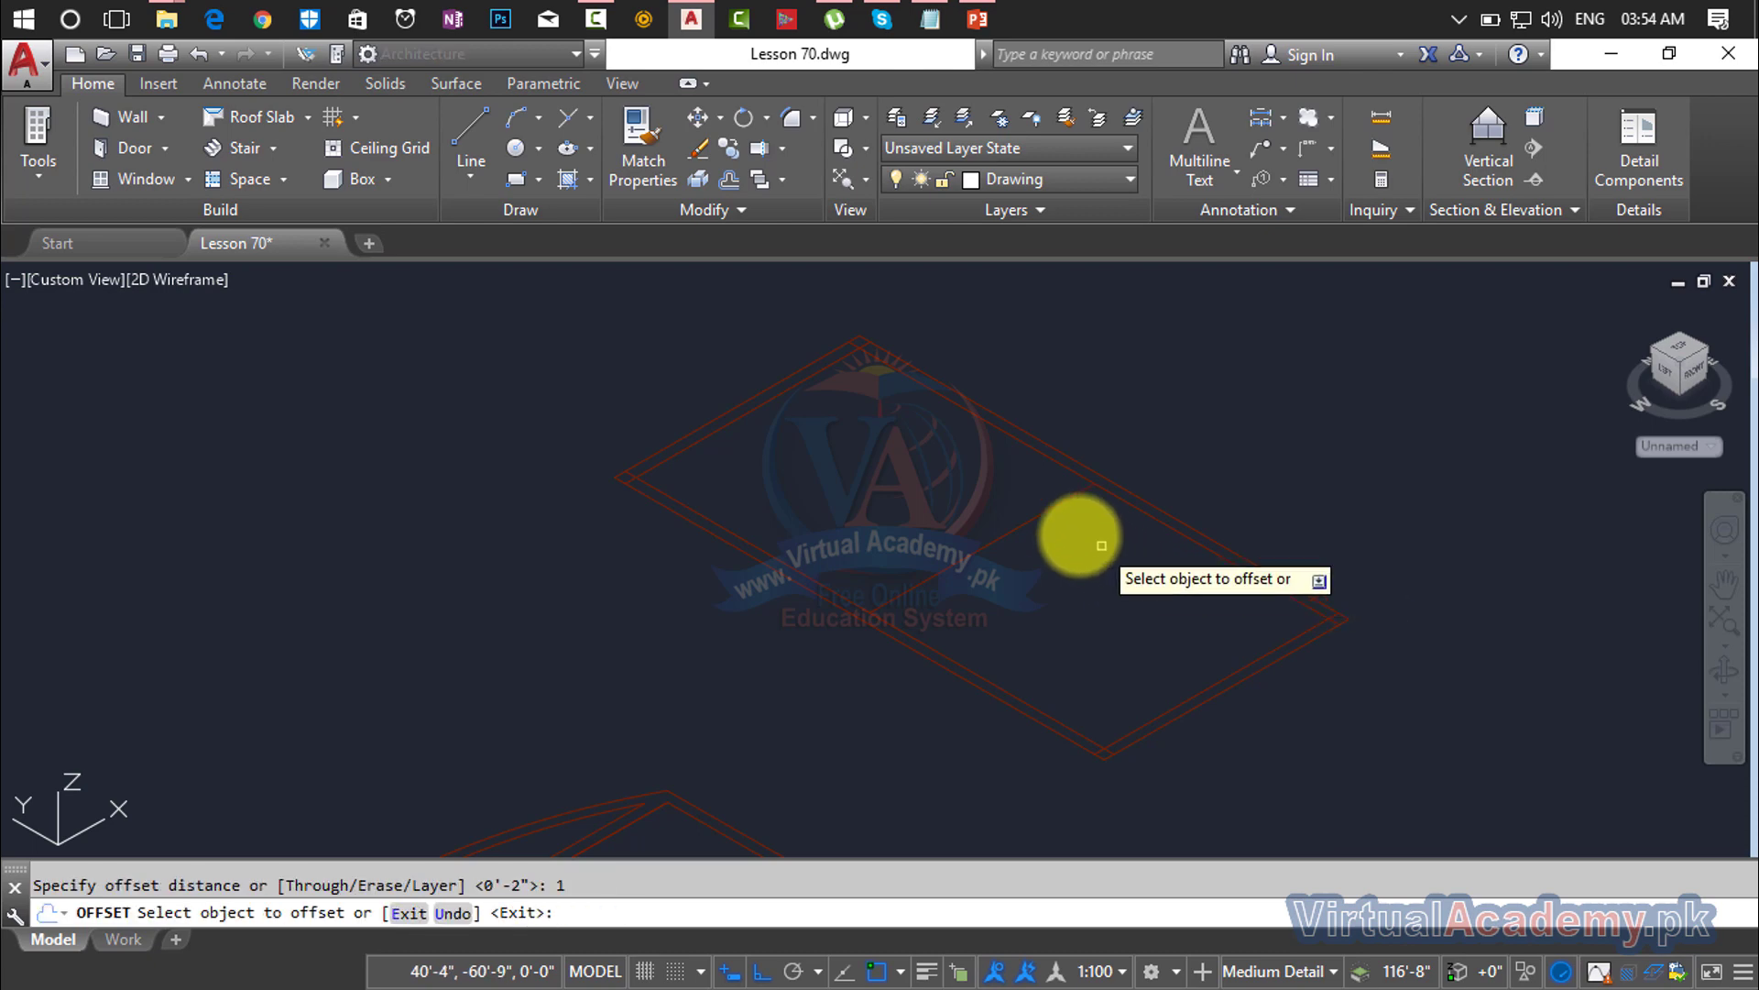
scroll(1045, 536, "up", 4)
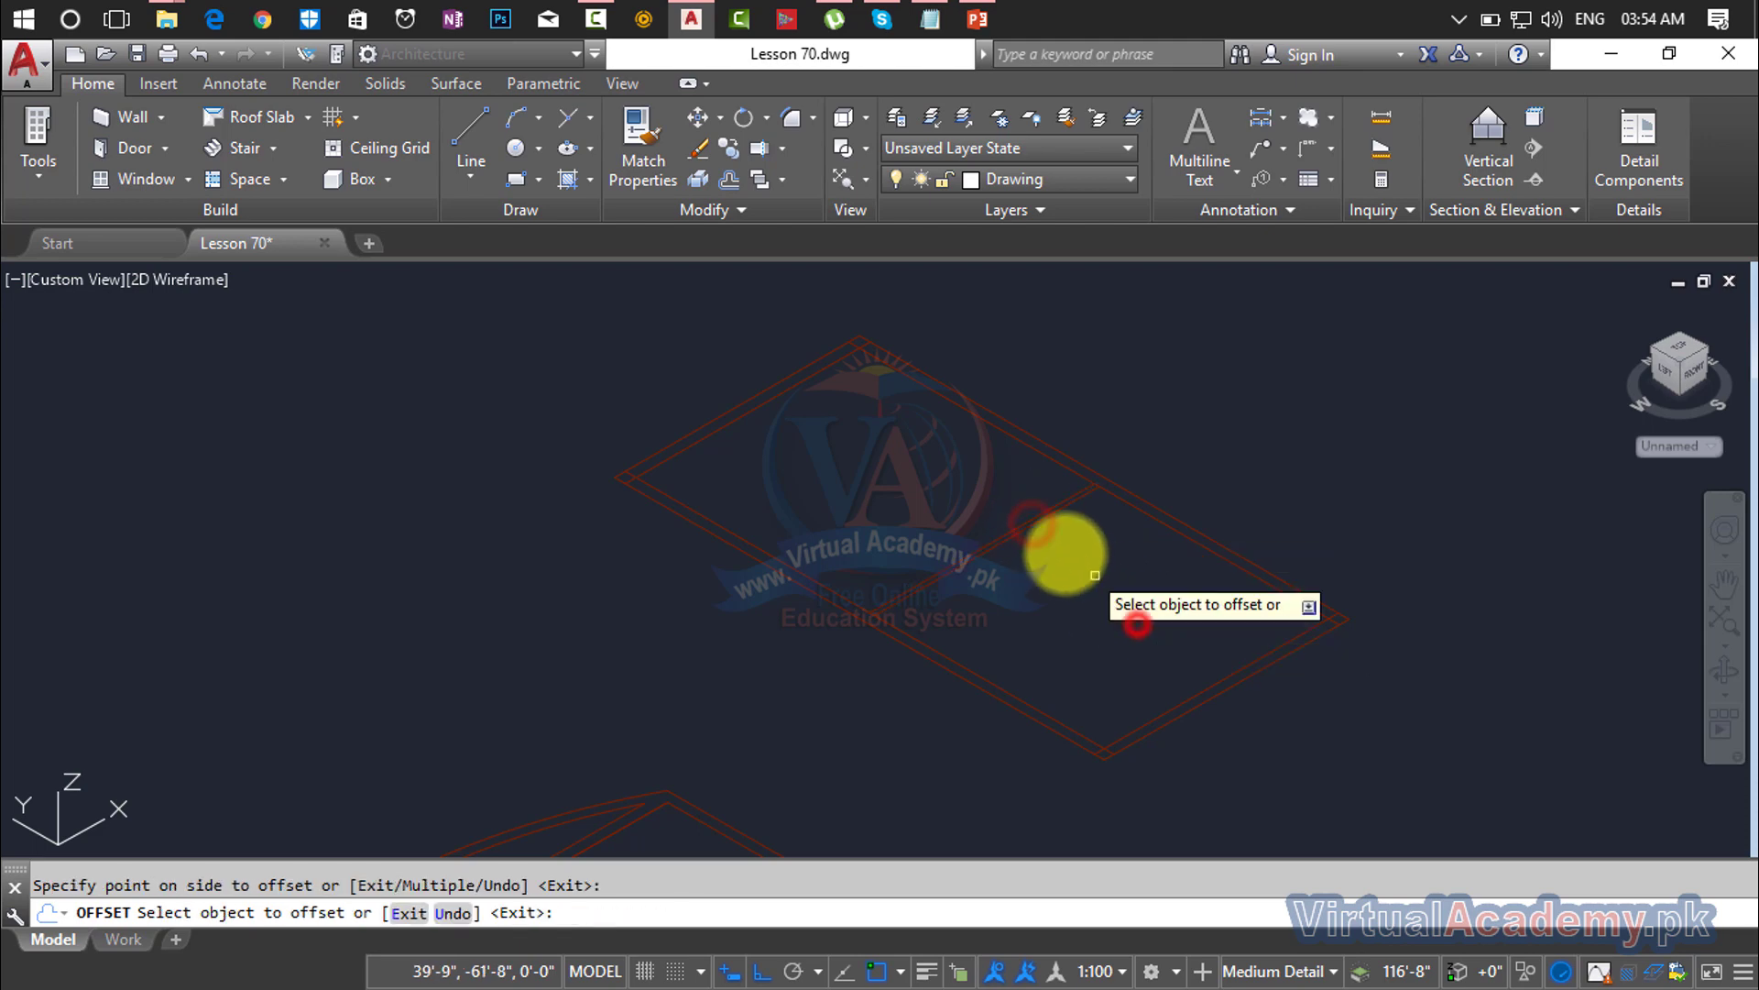
left_click(1021, 519)
left_click(931, 455)
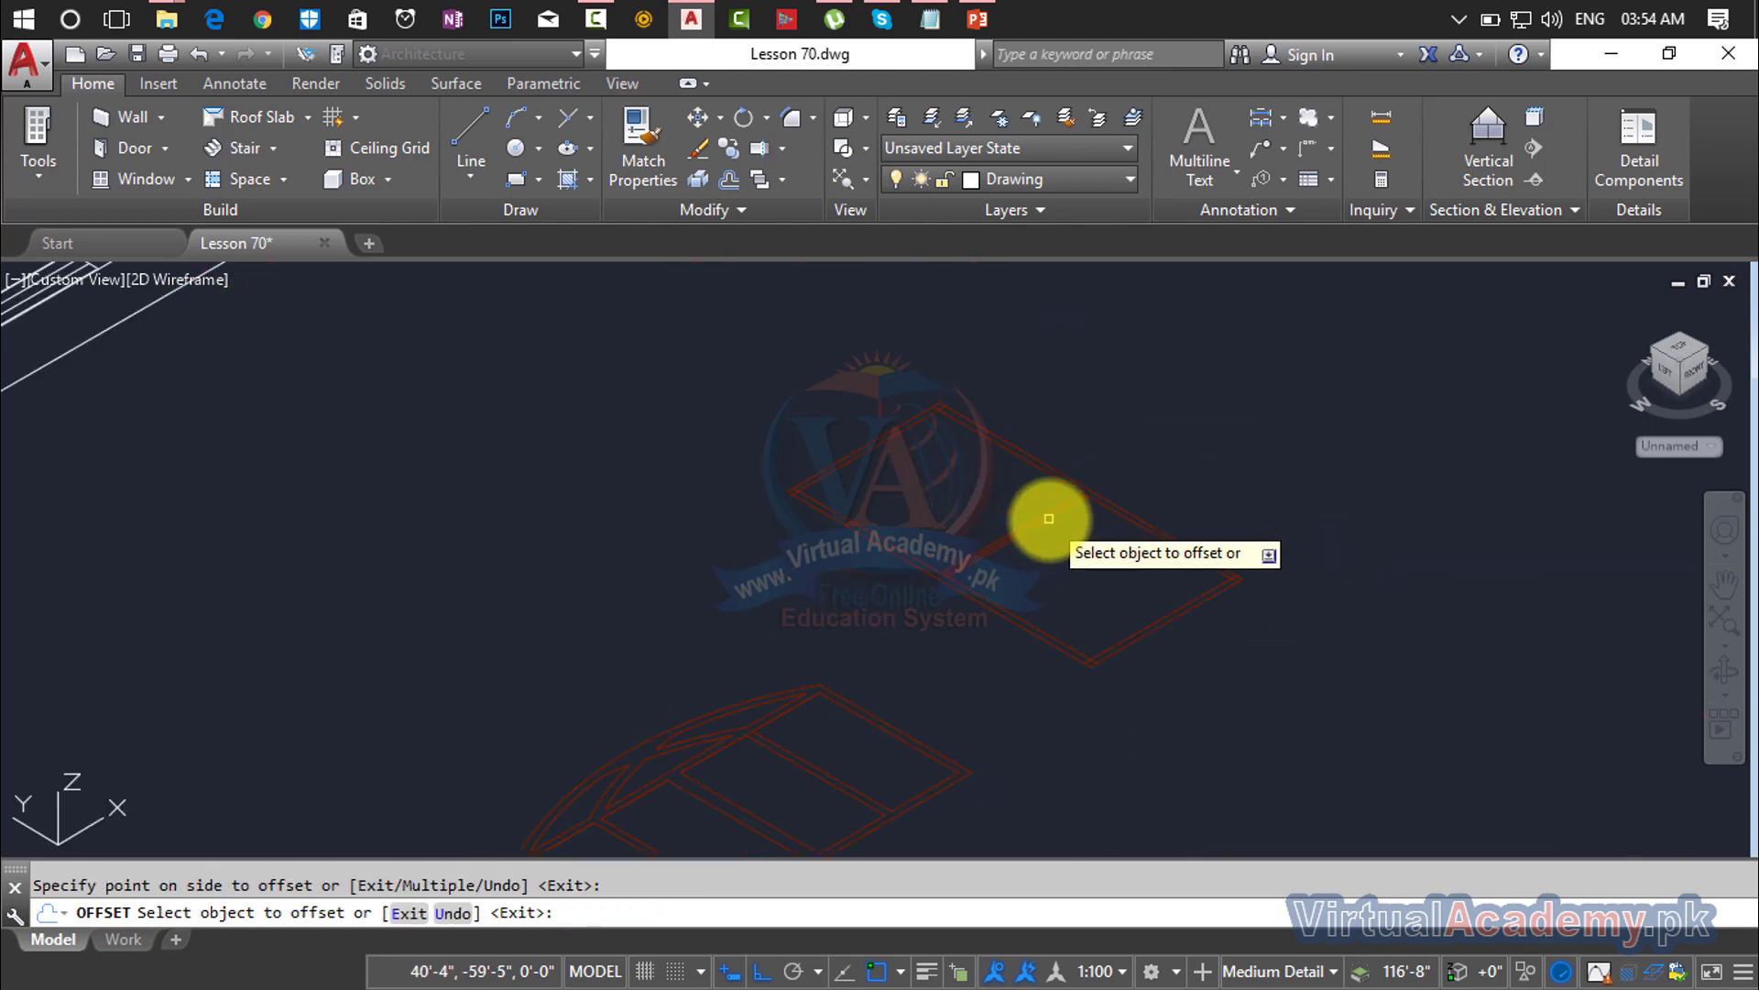
key("Escape")
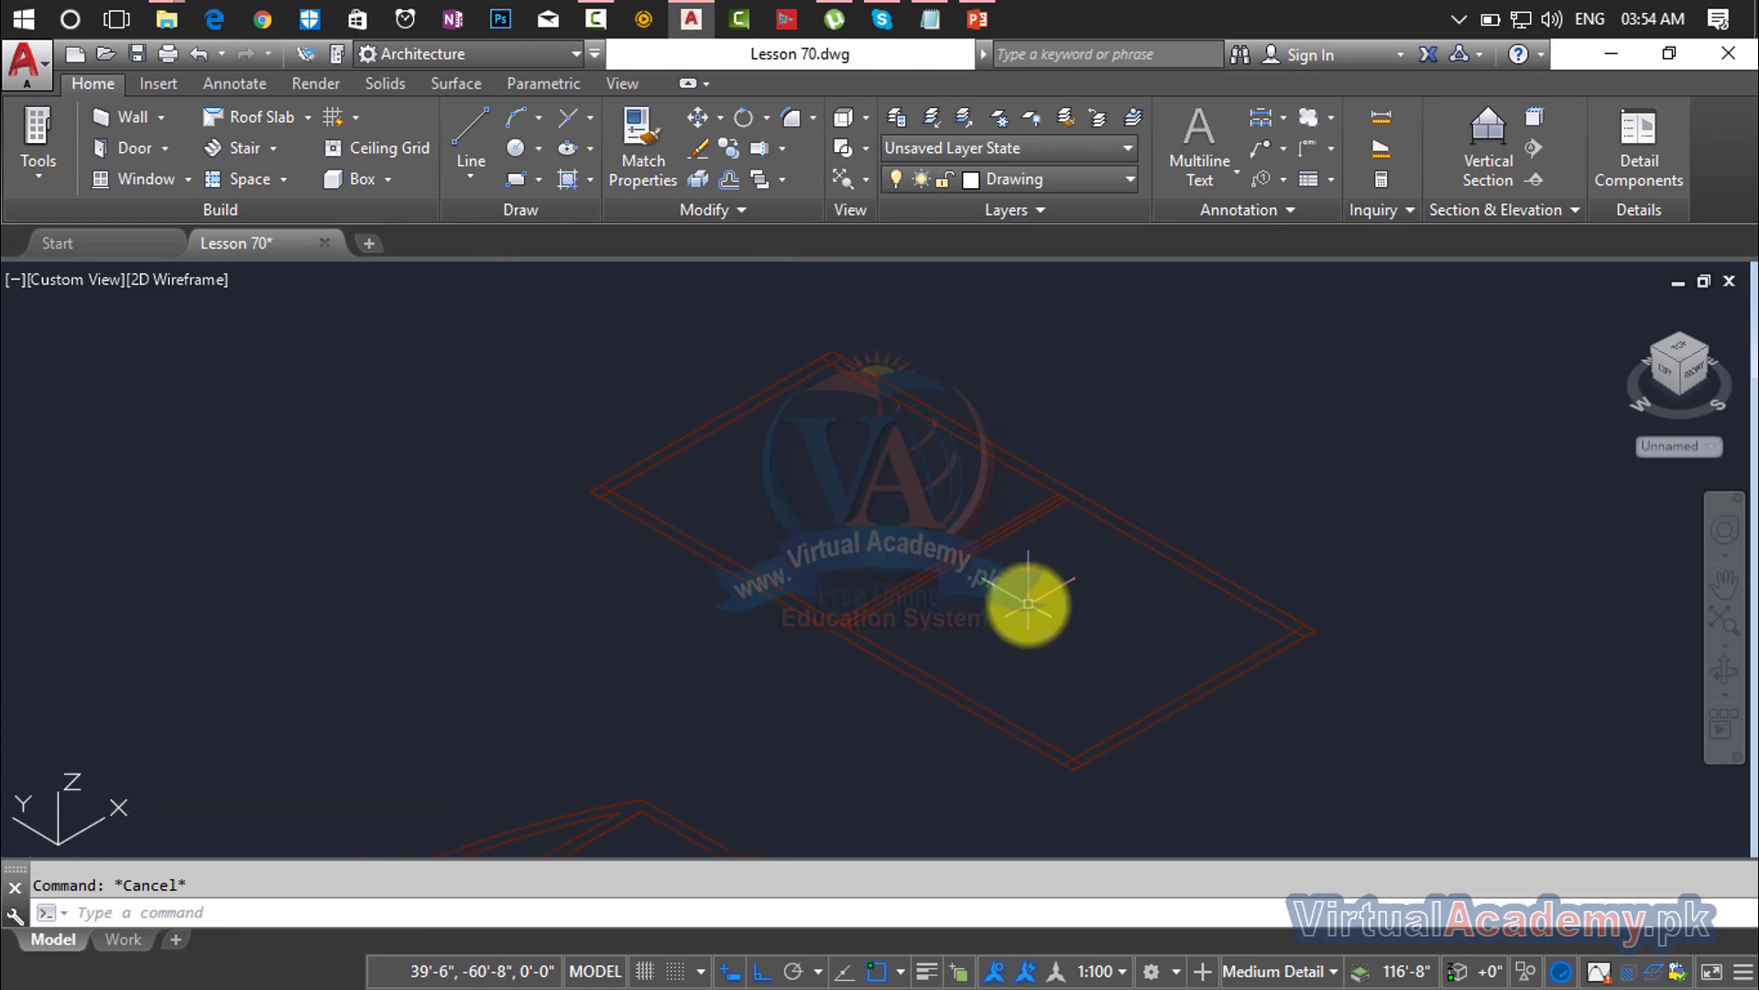
Step: Erase the centre divider line and its offset copies from the rectangular window frame
scroll(1102, 616, "down", 2)
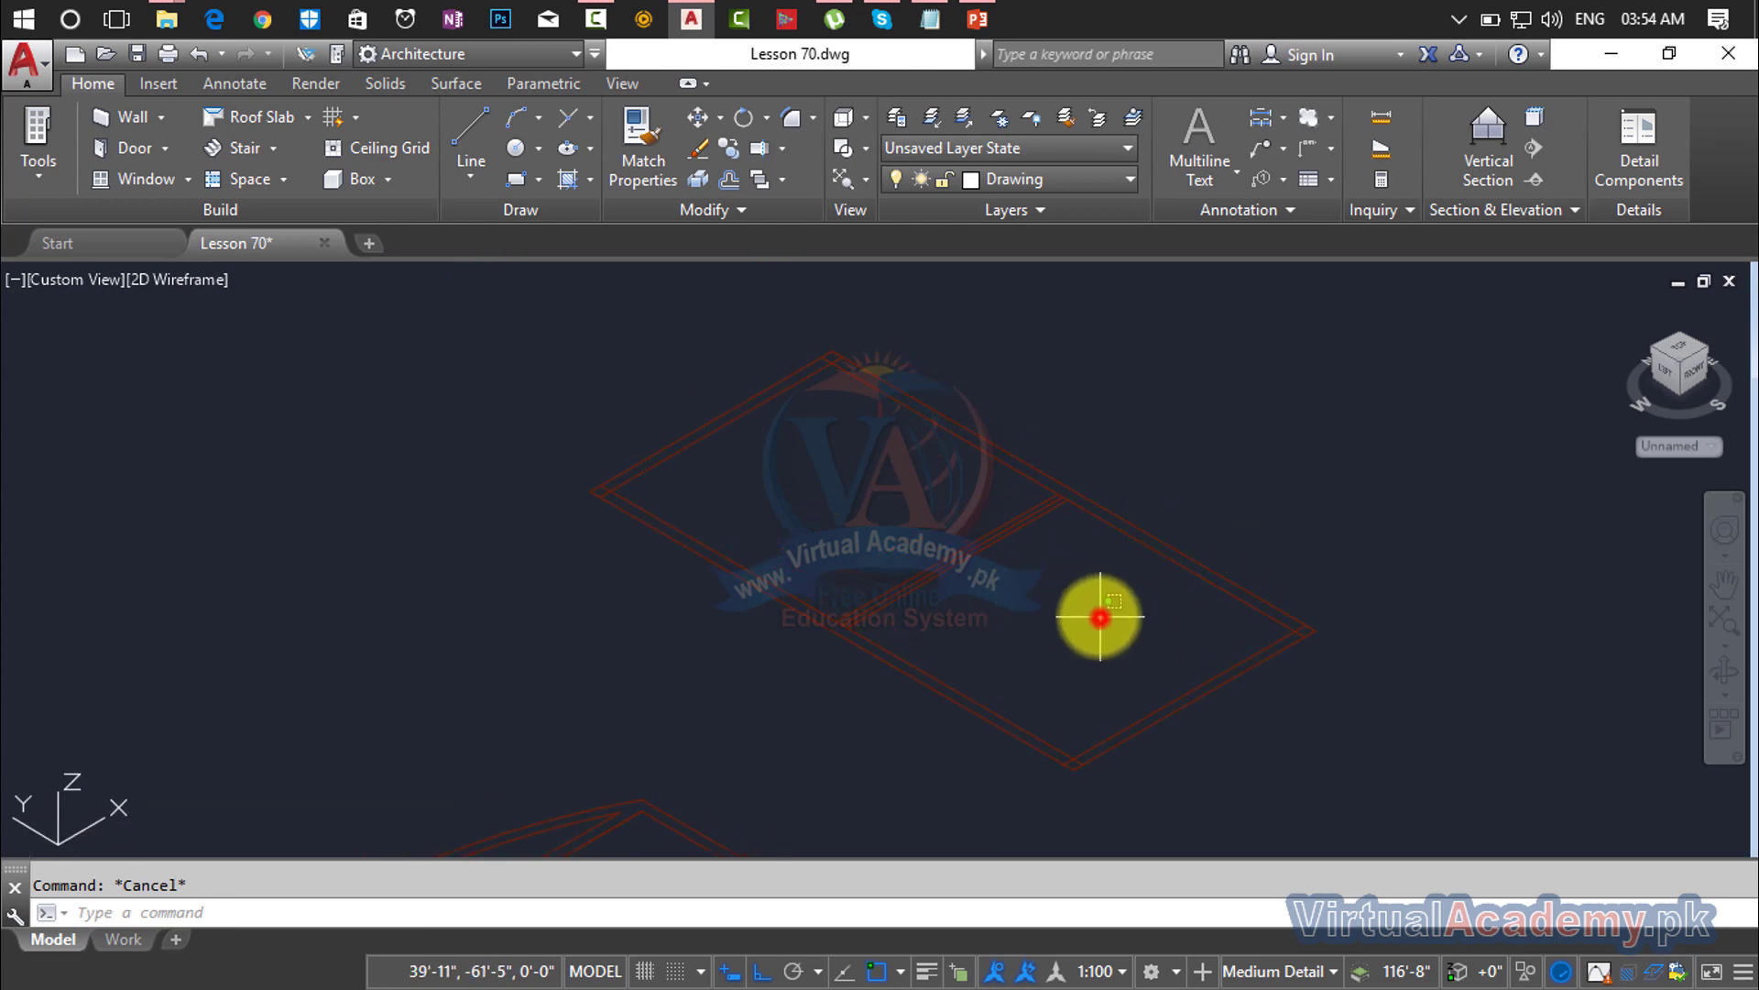
left_click(1100, 617)
left_click(948, 524)
key("Delete")
Step: Trim the overlapping line ends at all four corners of the inner window border
scroll(1000, 493, "up", 2)
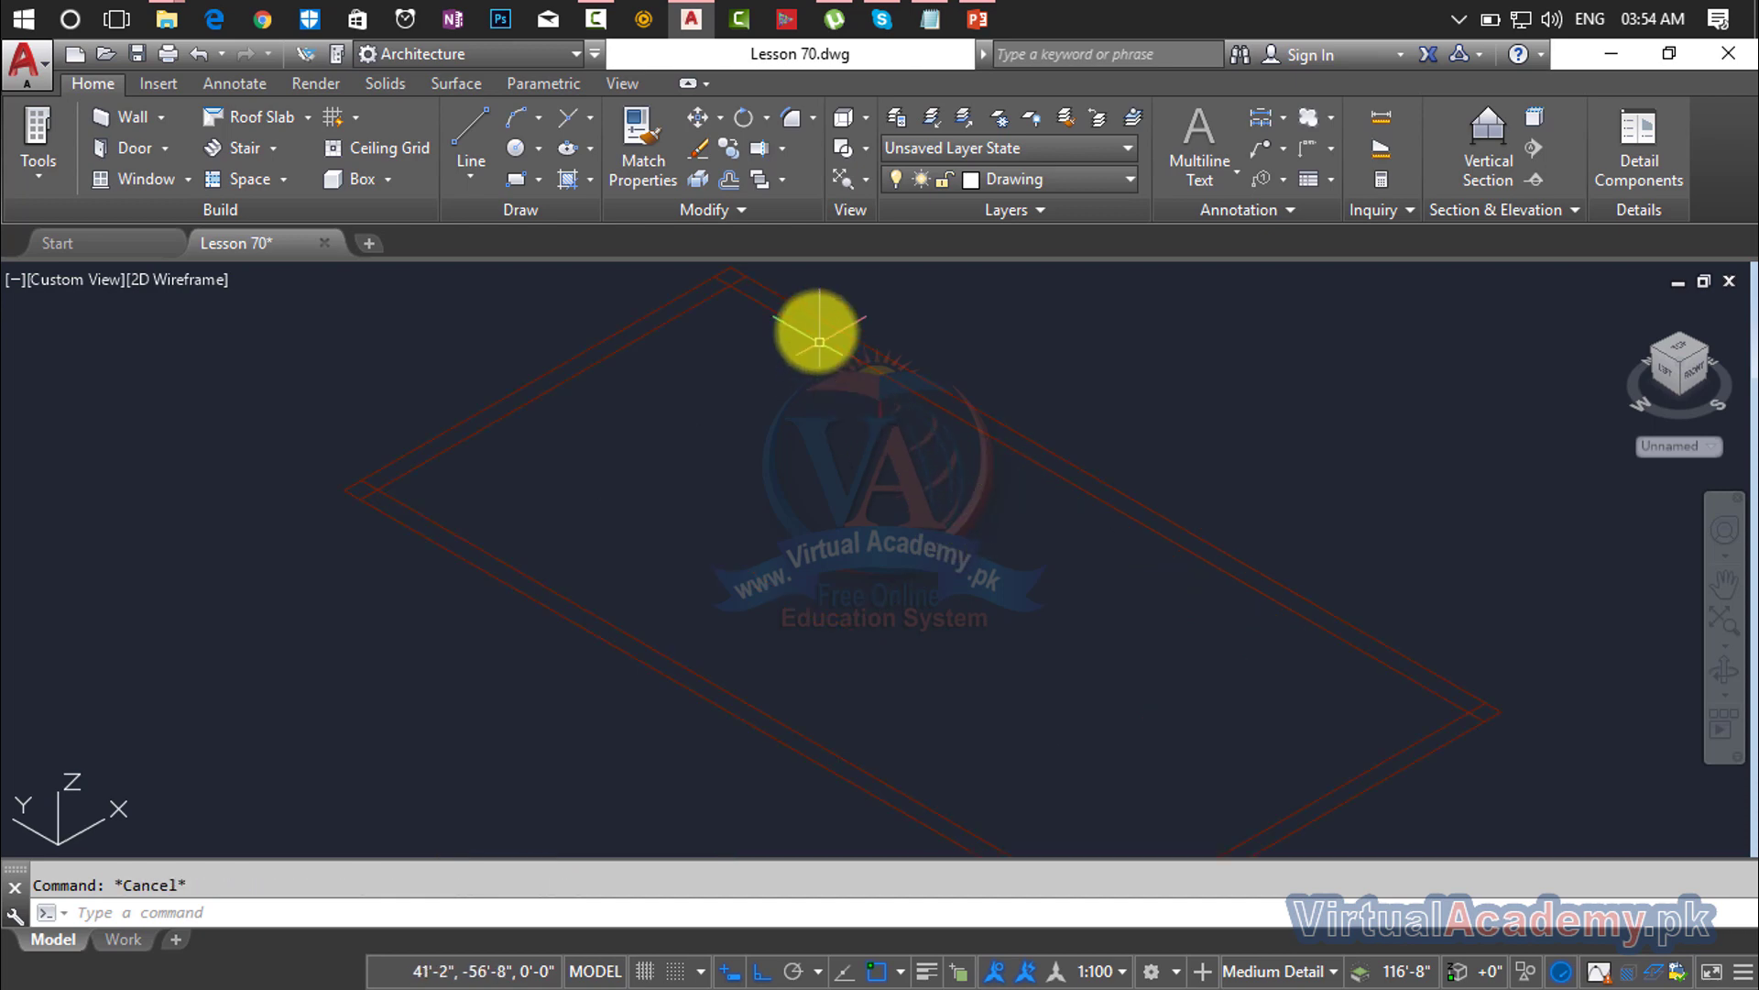
scroll(738, 396, "up", 2)
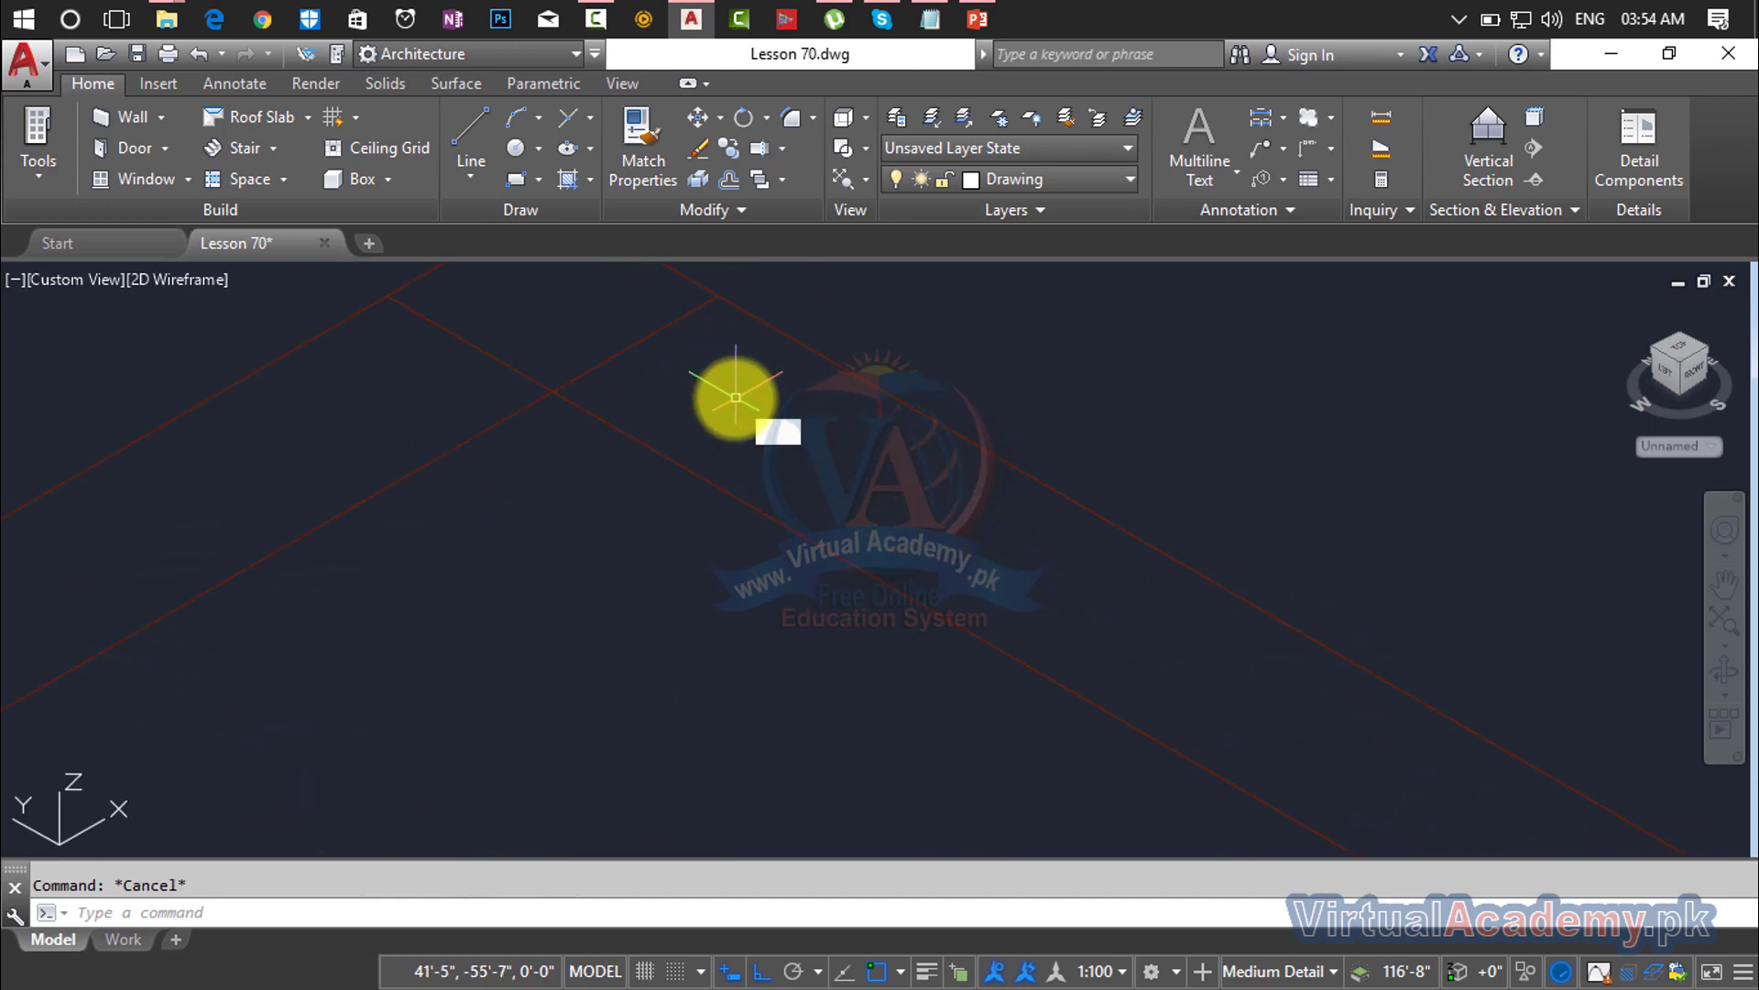
key("Return")
left_click(657, 327)
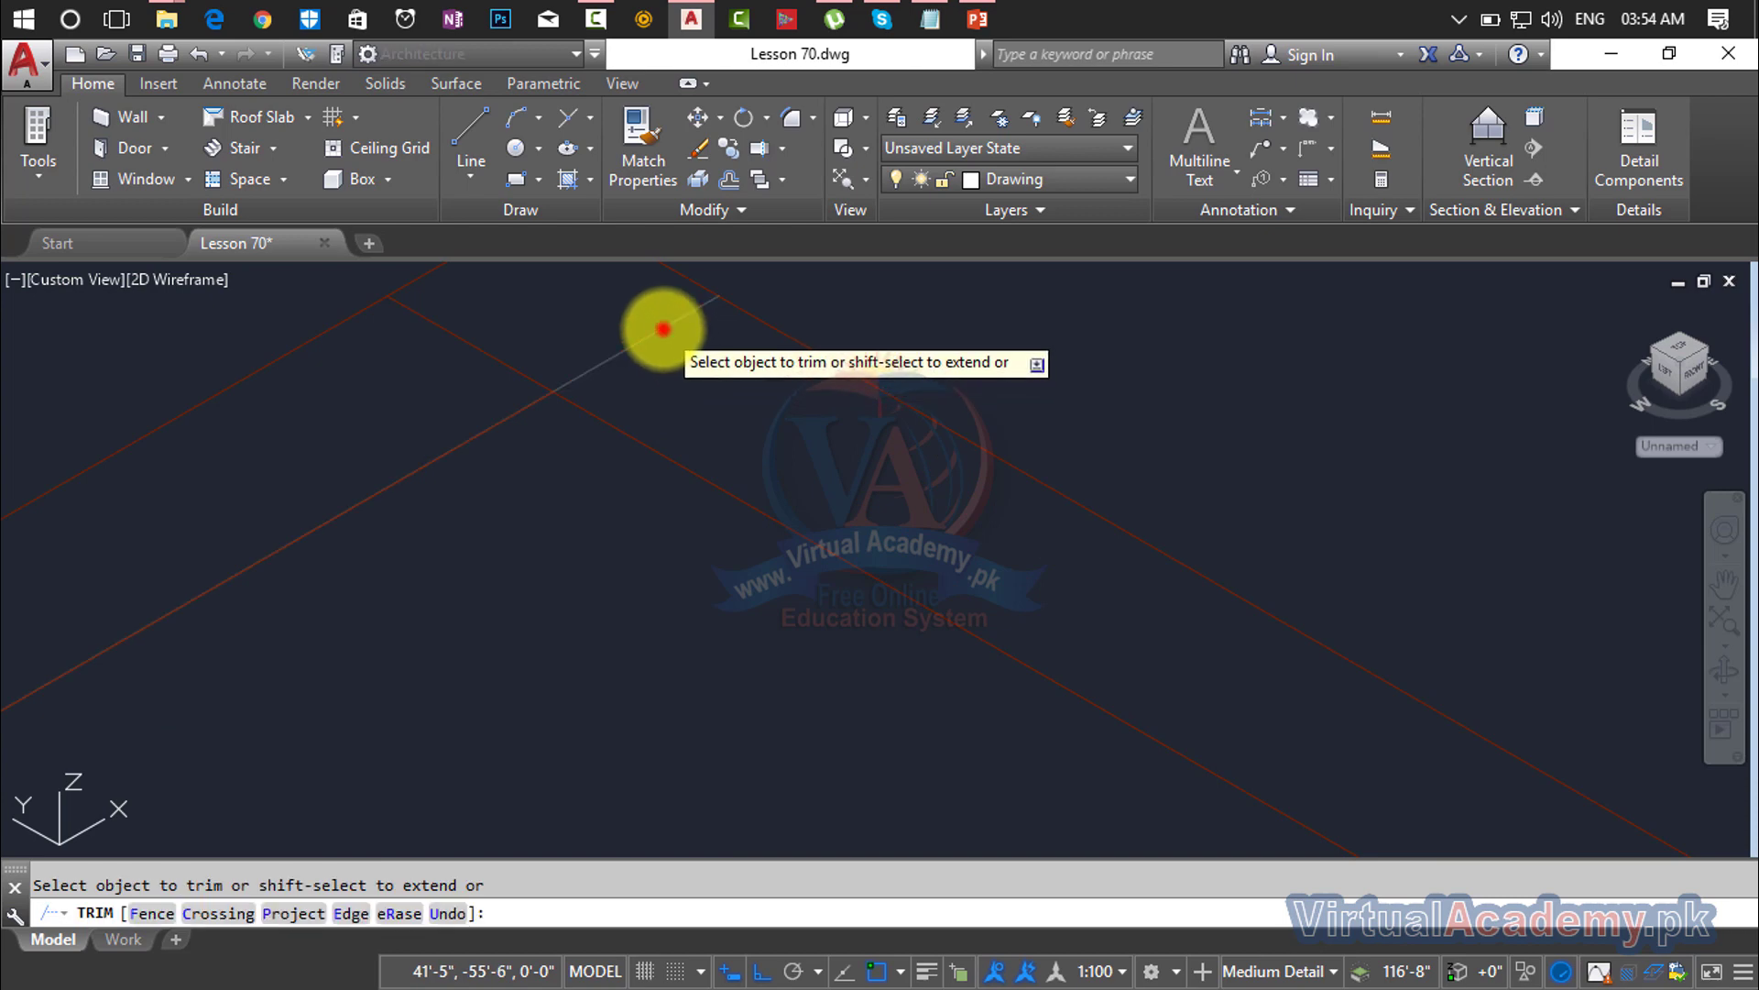
left_click(488, 351)
scroll(513, 394, "down", 2)
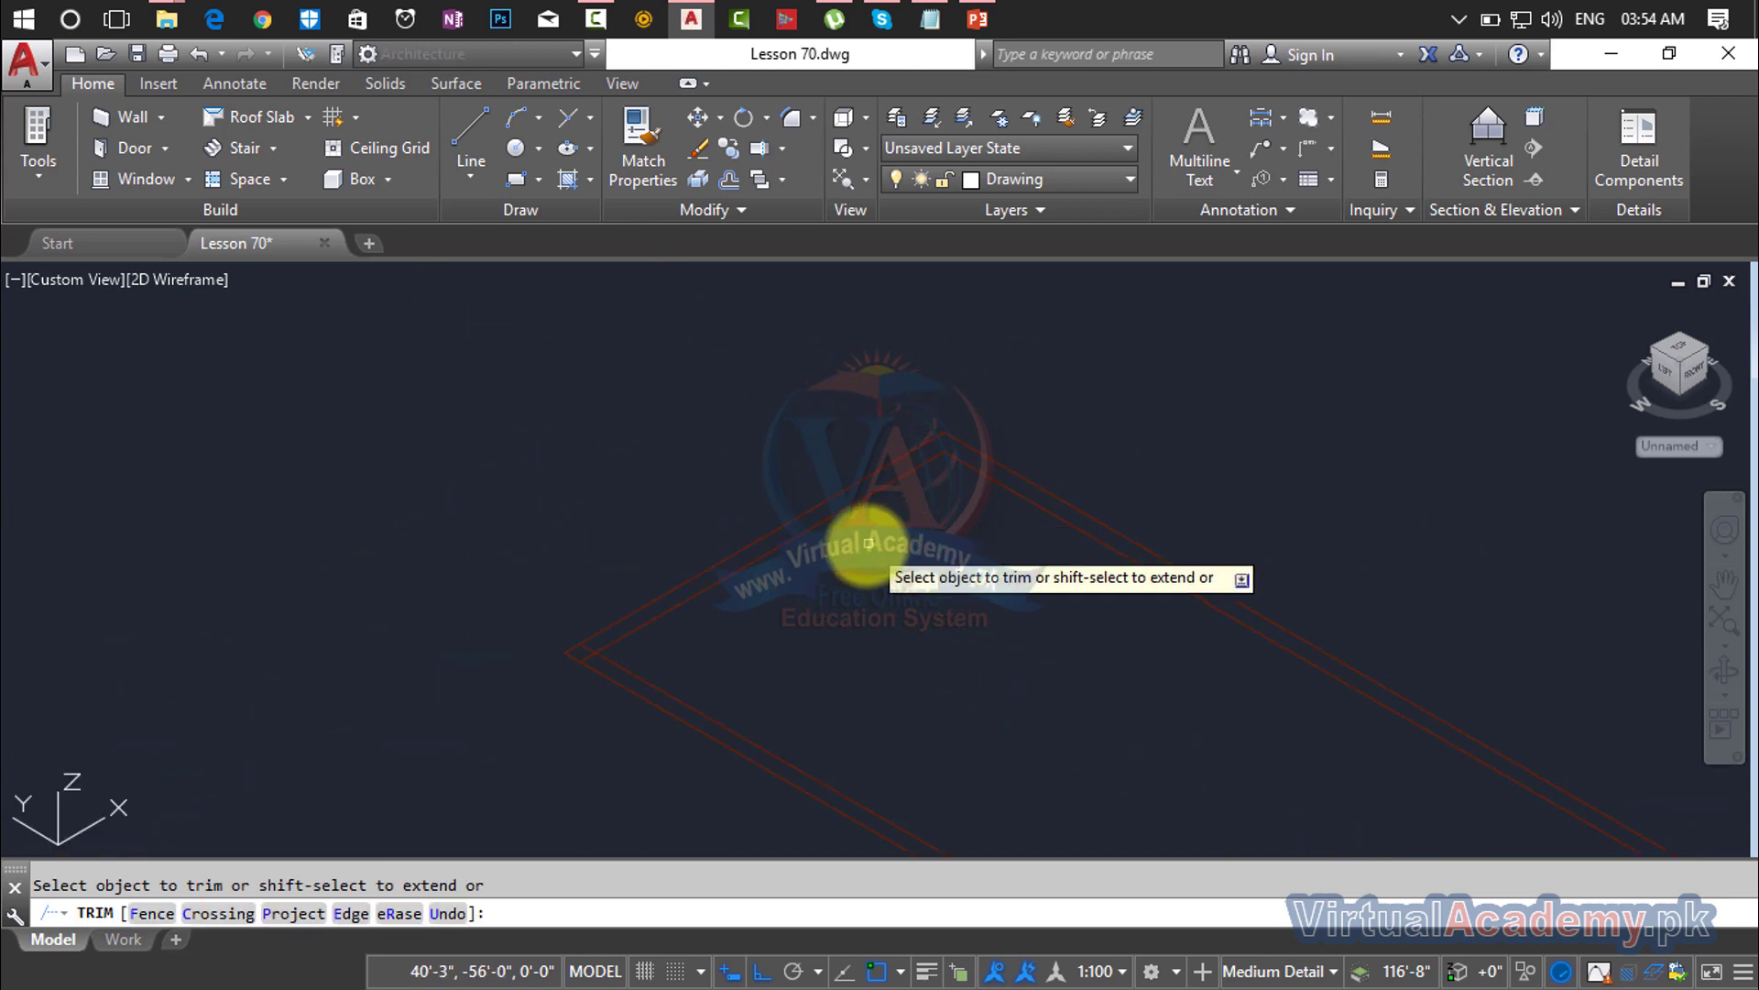
scroll(641, 550, "up", 2)
left_click(629, 549)
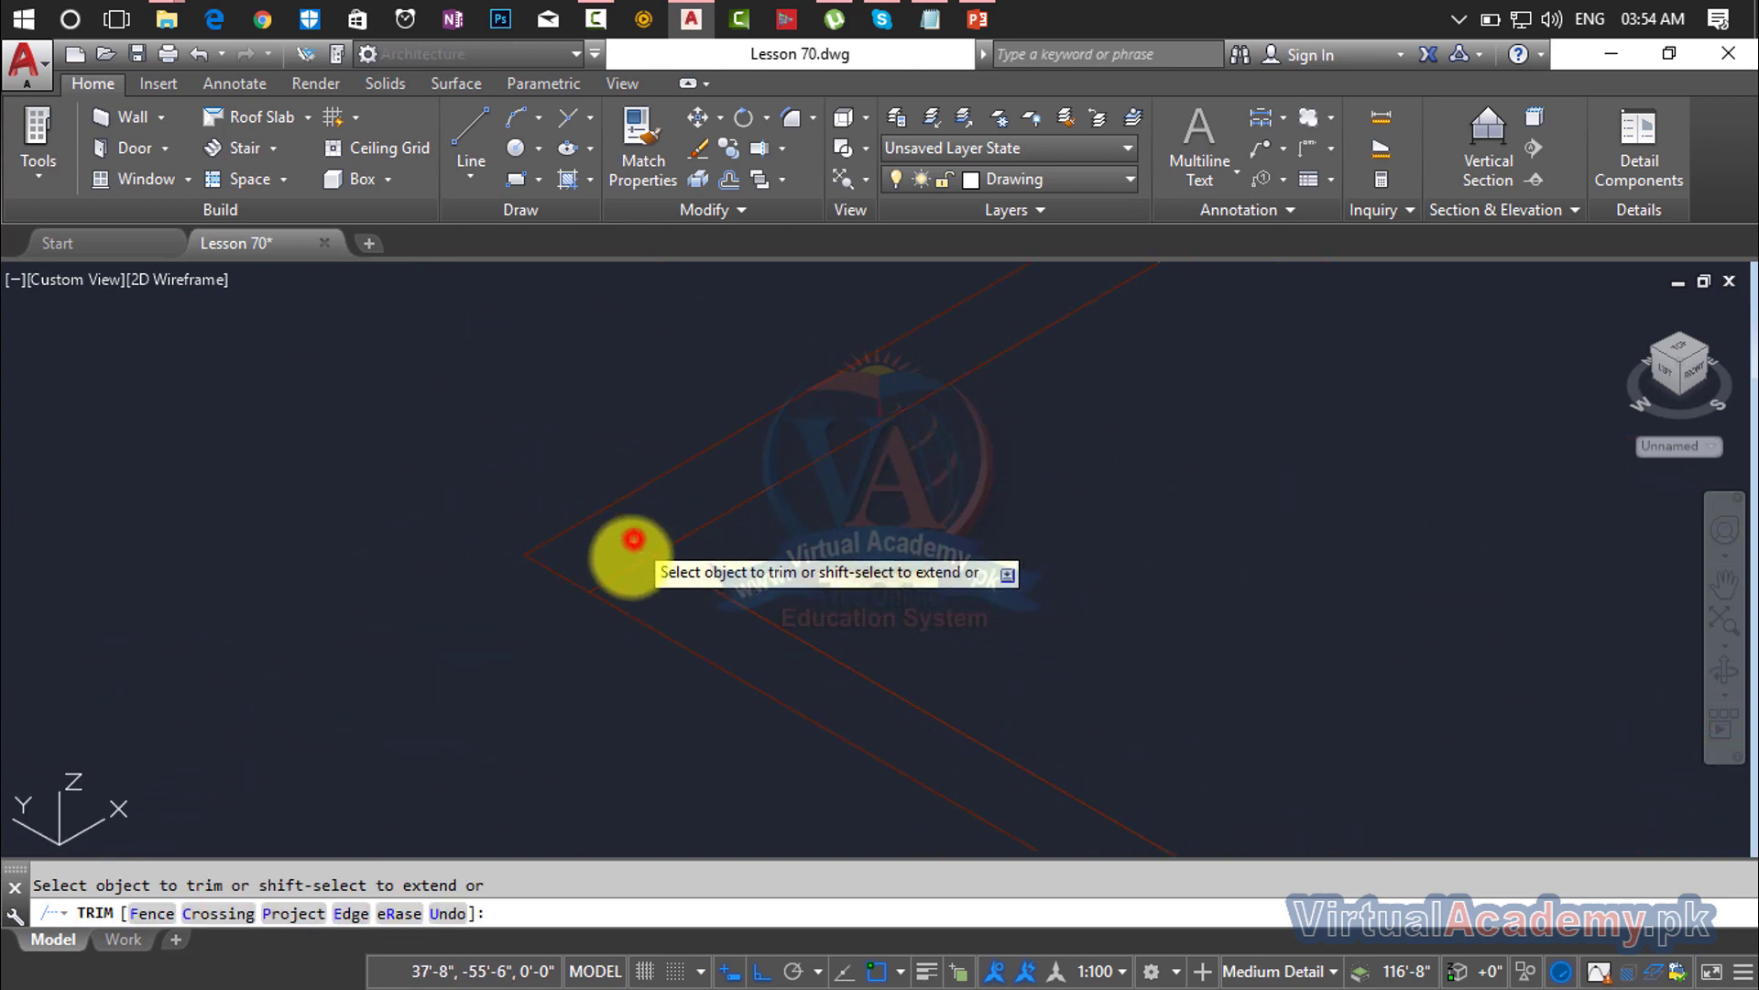
scroll(631, 570, "down", 3)
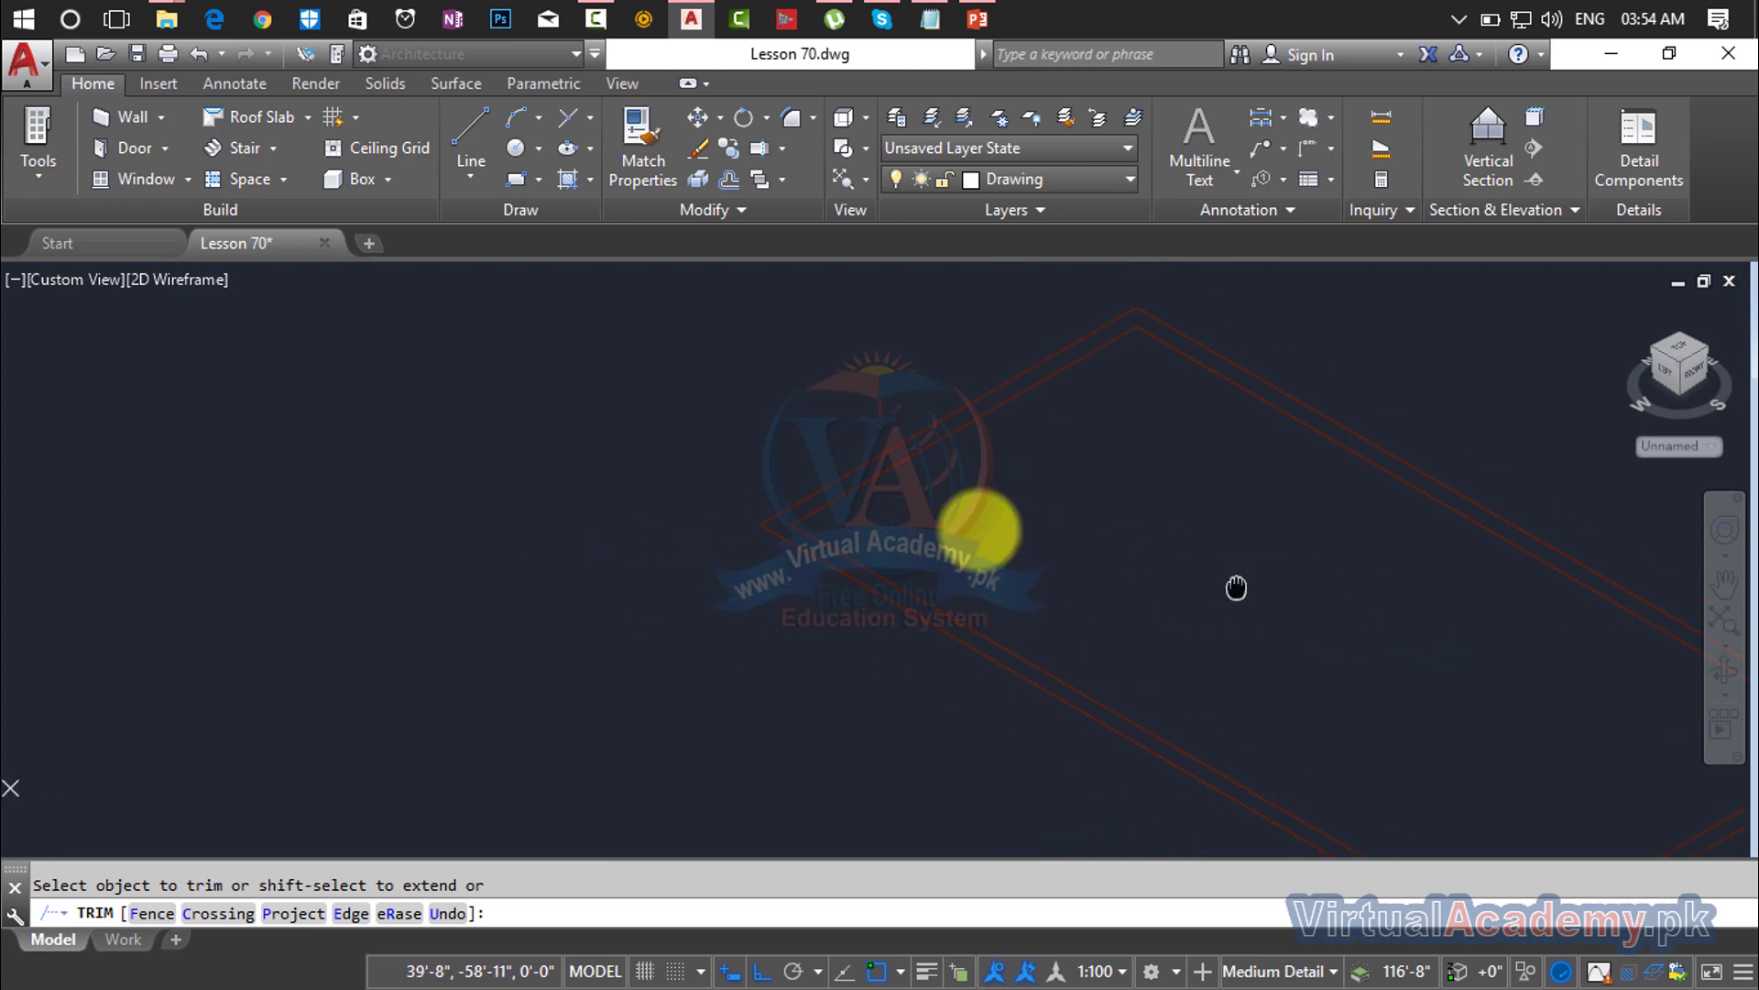
scroll(1336, 636, "up", 2)
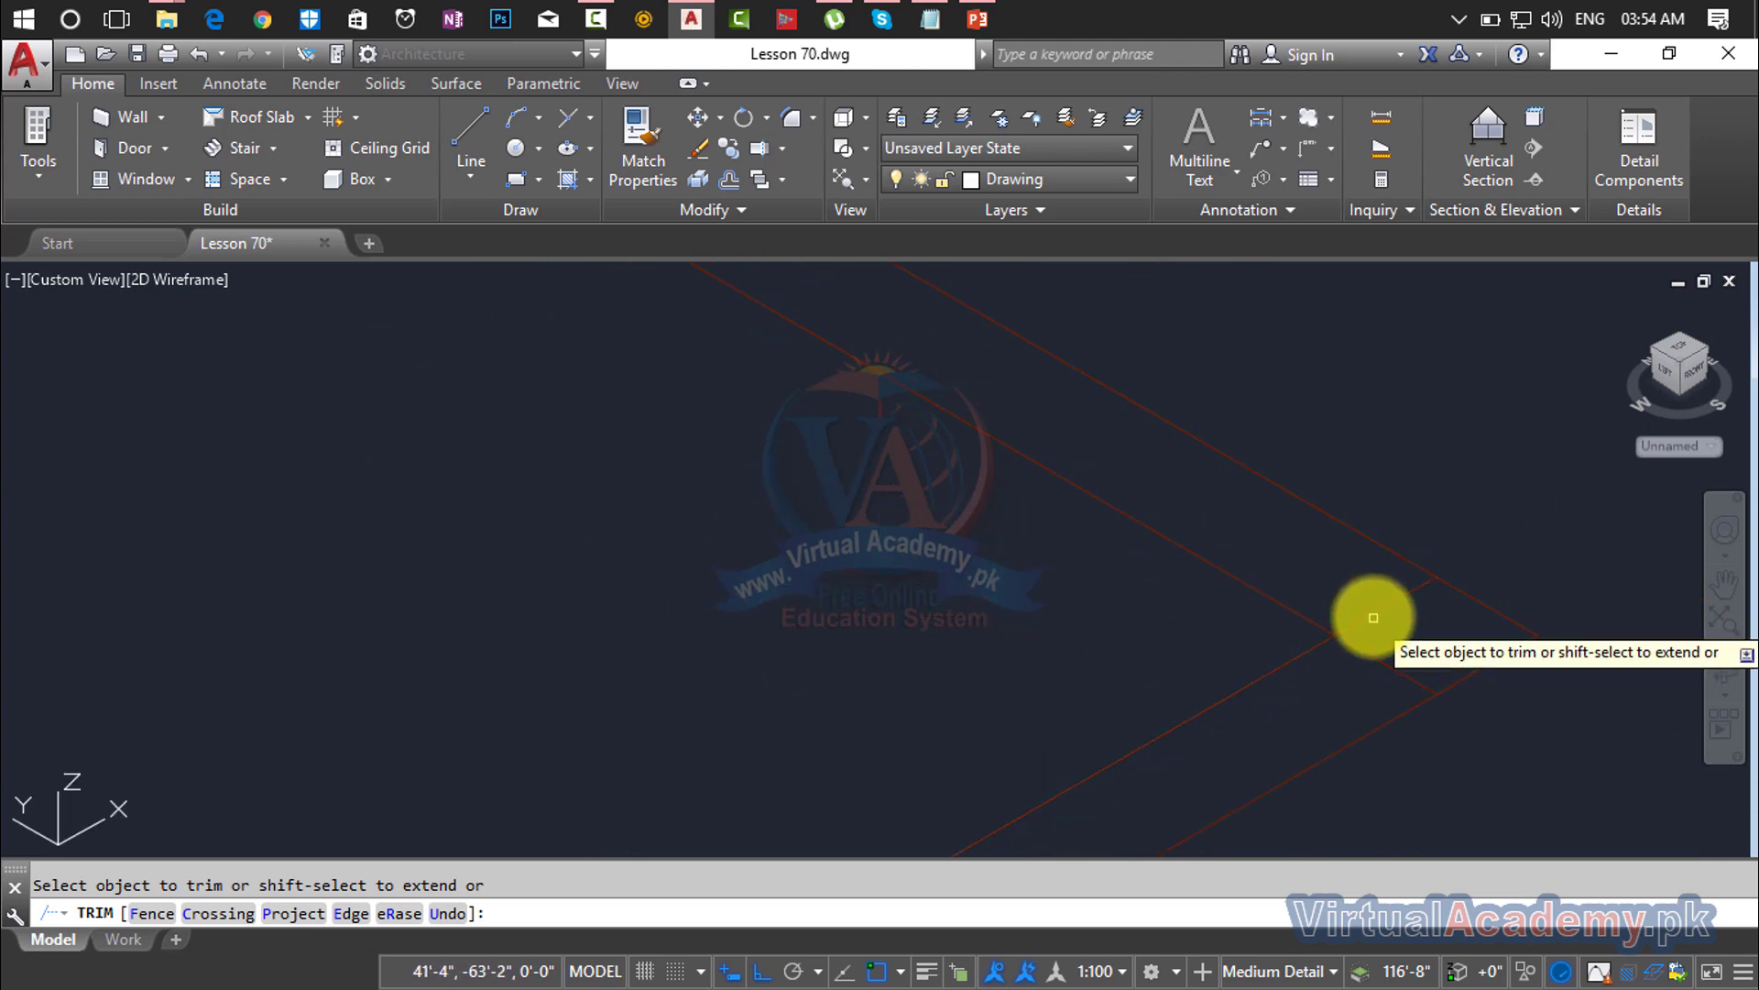
middle_click_drag(1394, 668, 1445, 577)
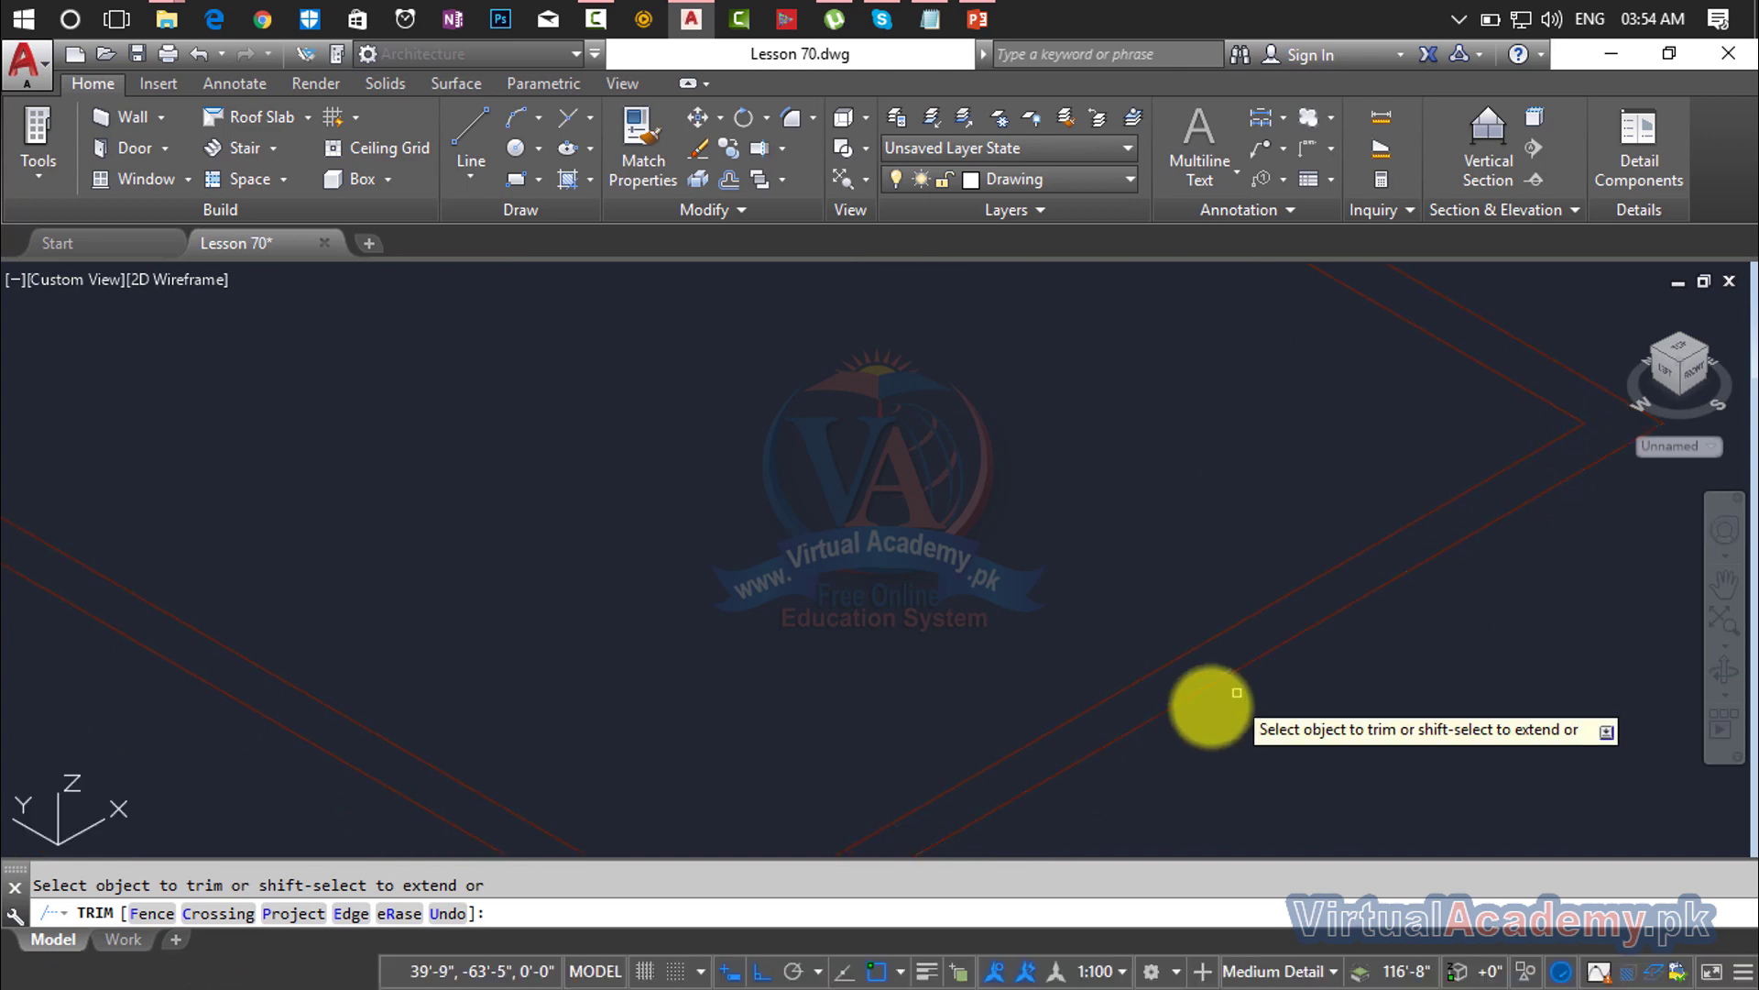
mouse_move(1206, 711)
middle_mouse_down()
mouse_move(1250, 602)
mouse_move(1242, 632)
middle_mouse_up()
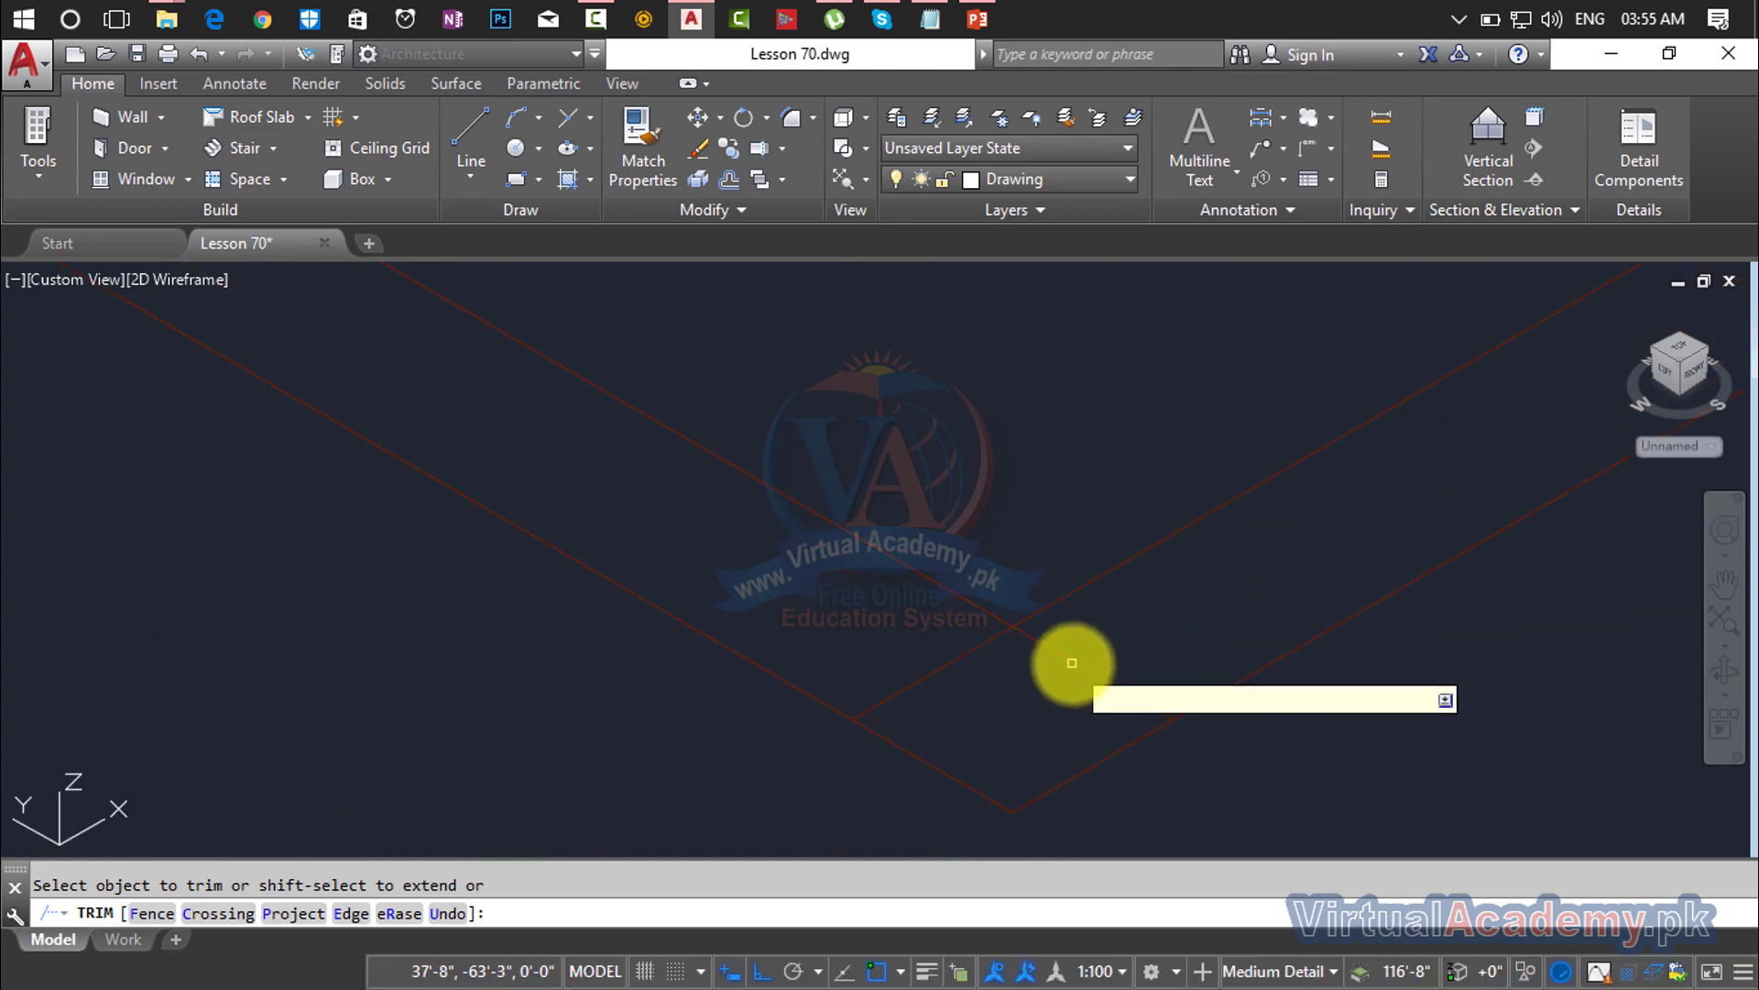
type("c")
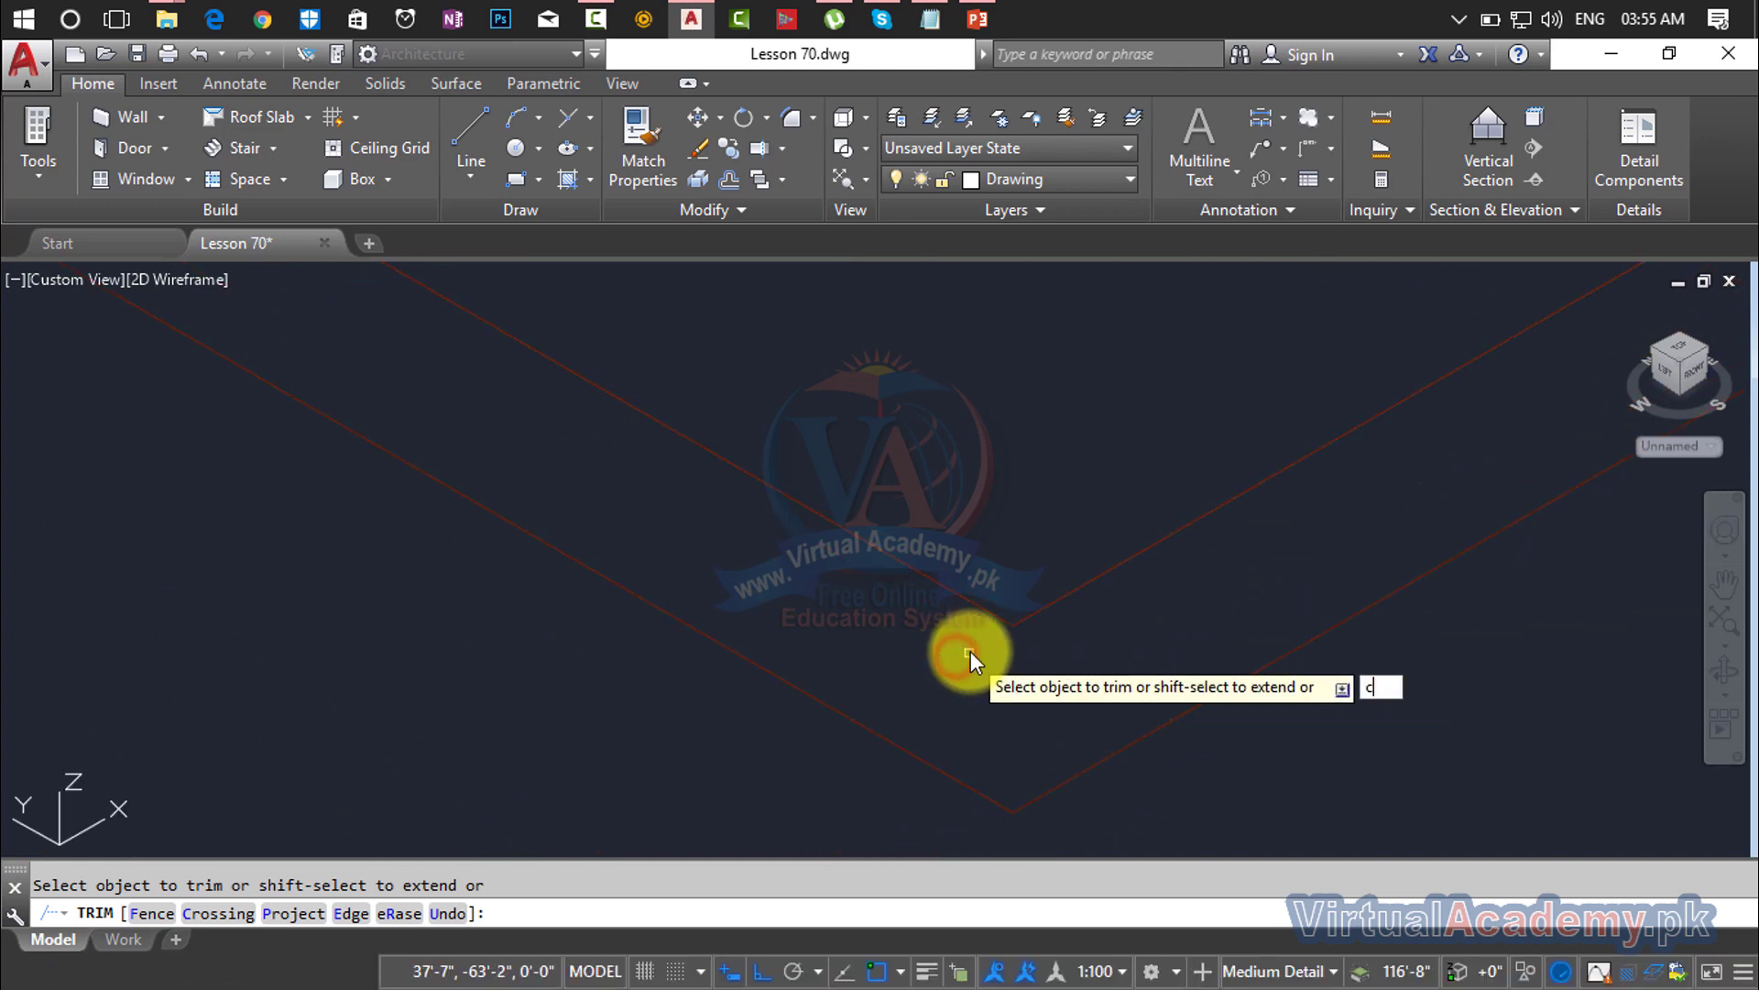
key("Escape")
Step: Draw a new centre divider line between the midpoints of the two long inner border lines
scroll(999, 559, "down", 4)
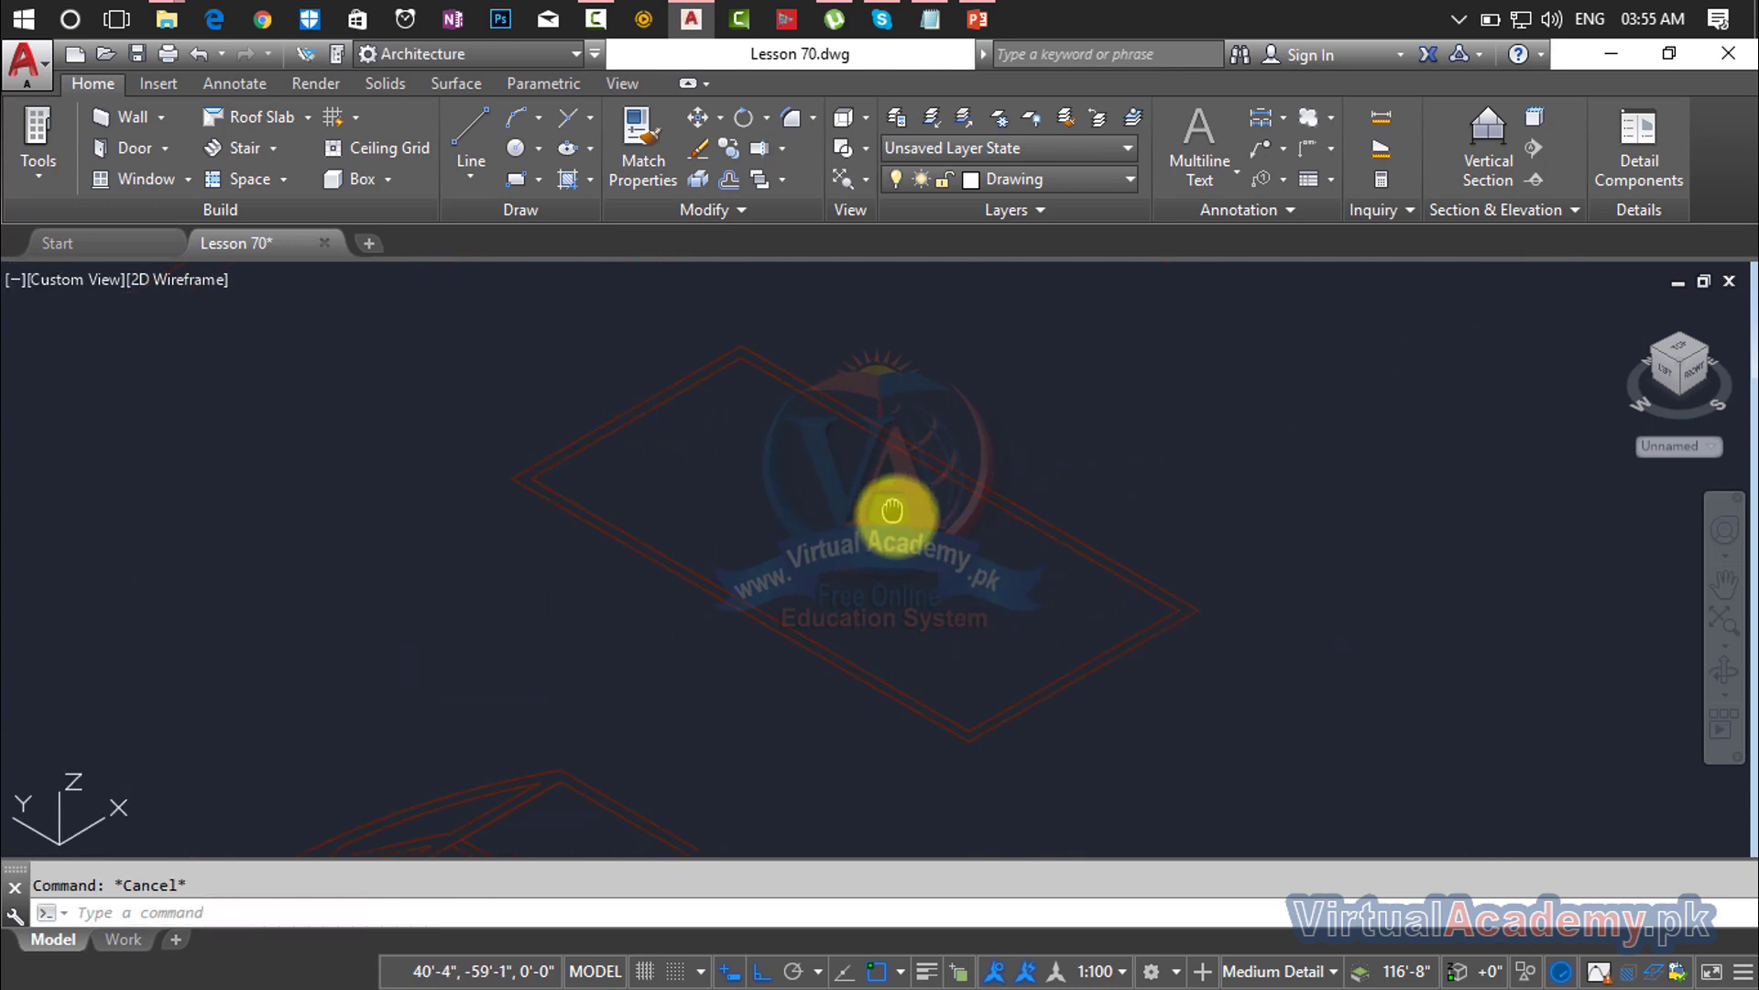
middle_click_drag(891, 511, 956, 606)
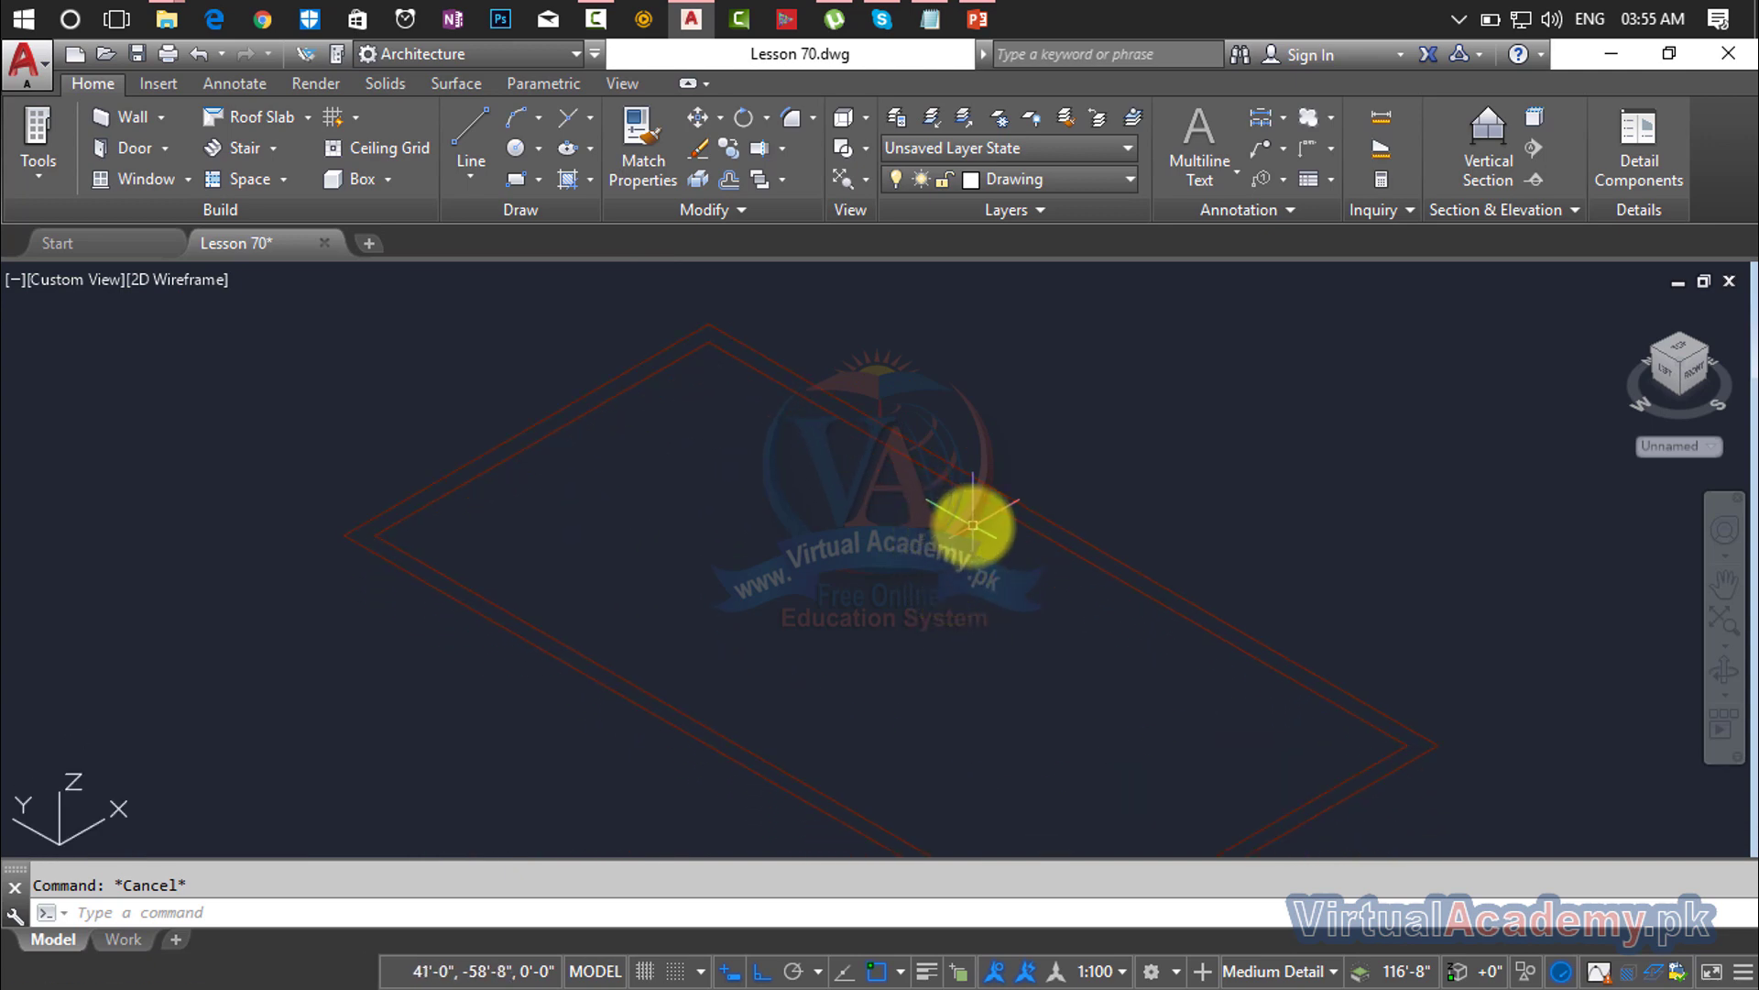
key("Return")
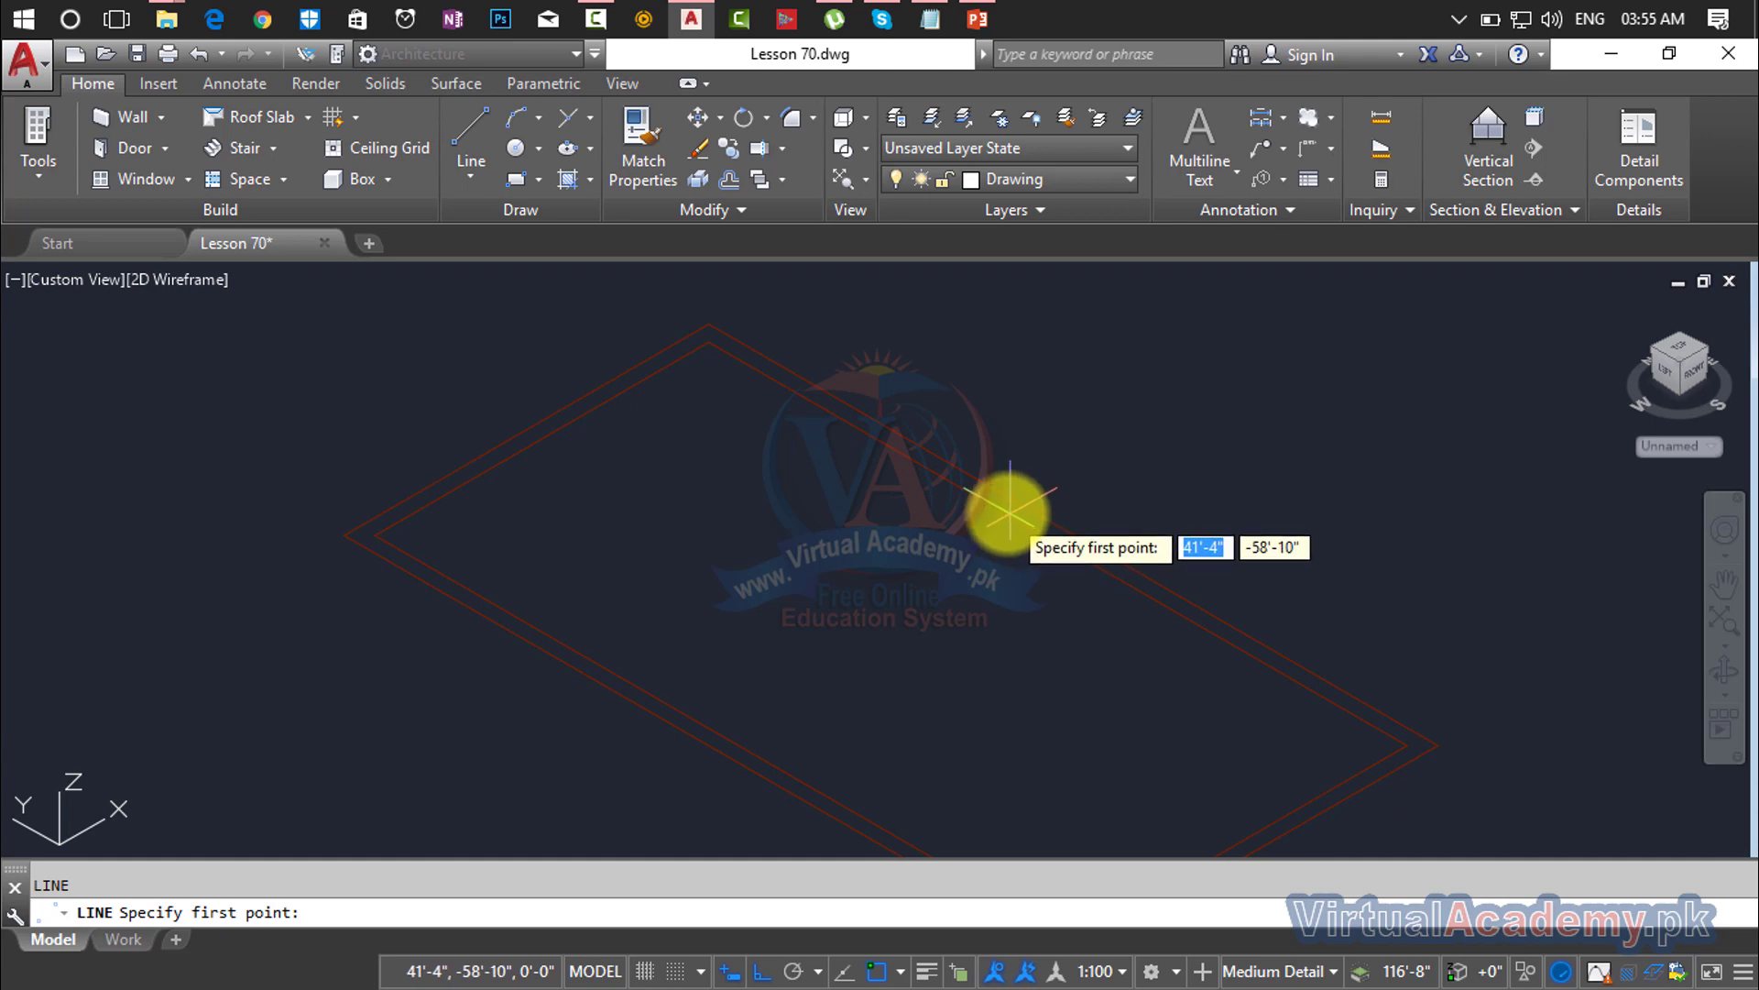
left_click(1054, 539)
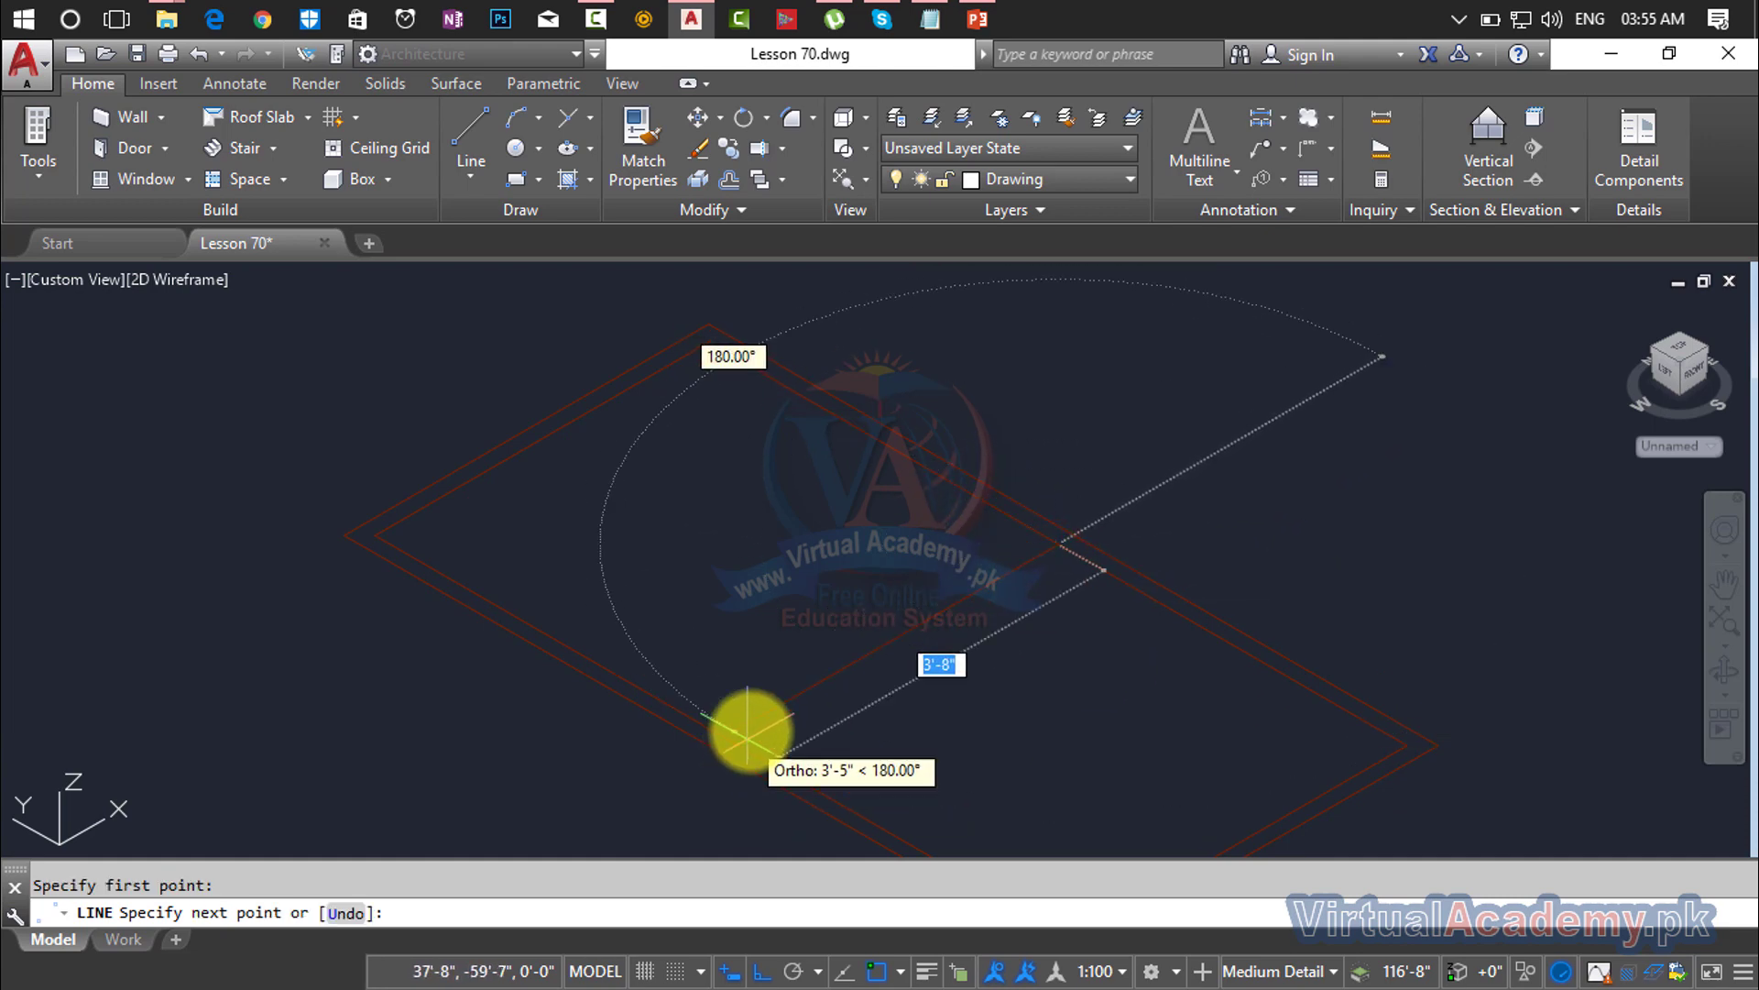
key("Escape")
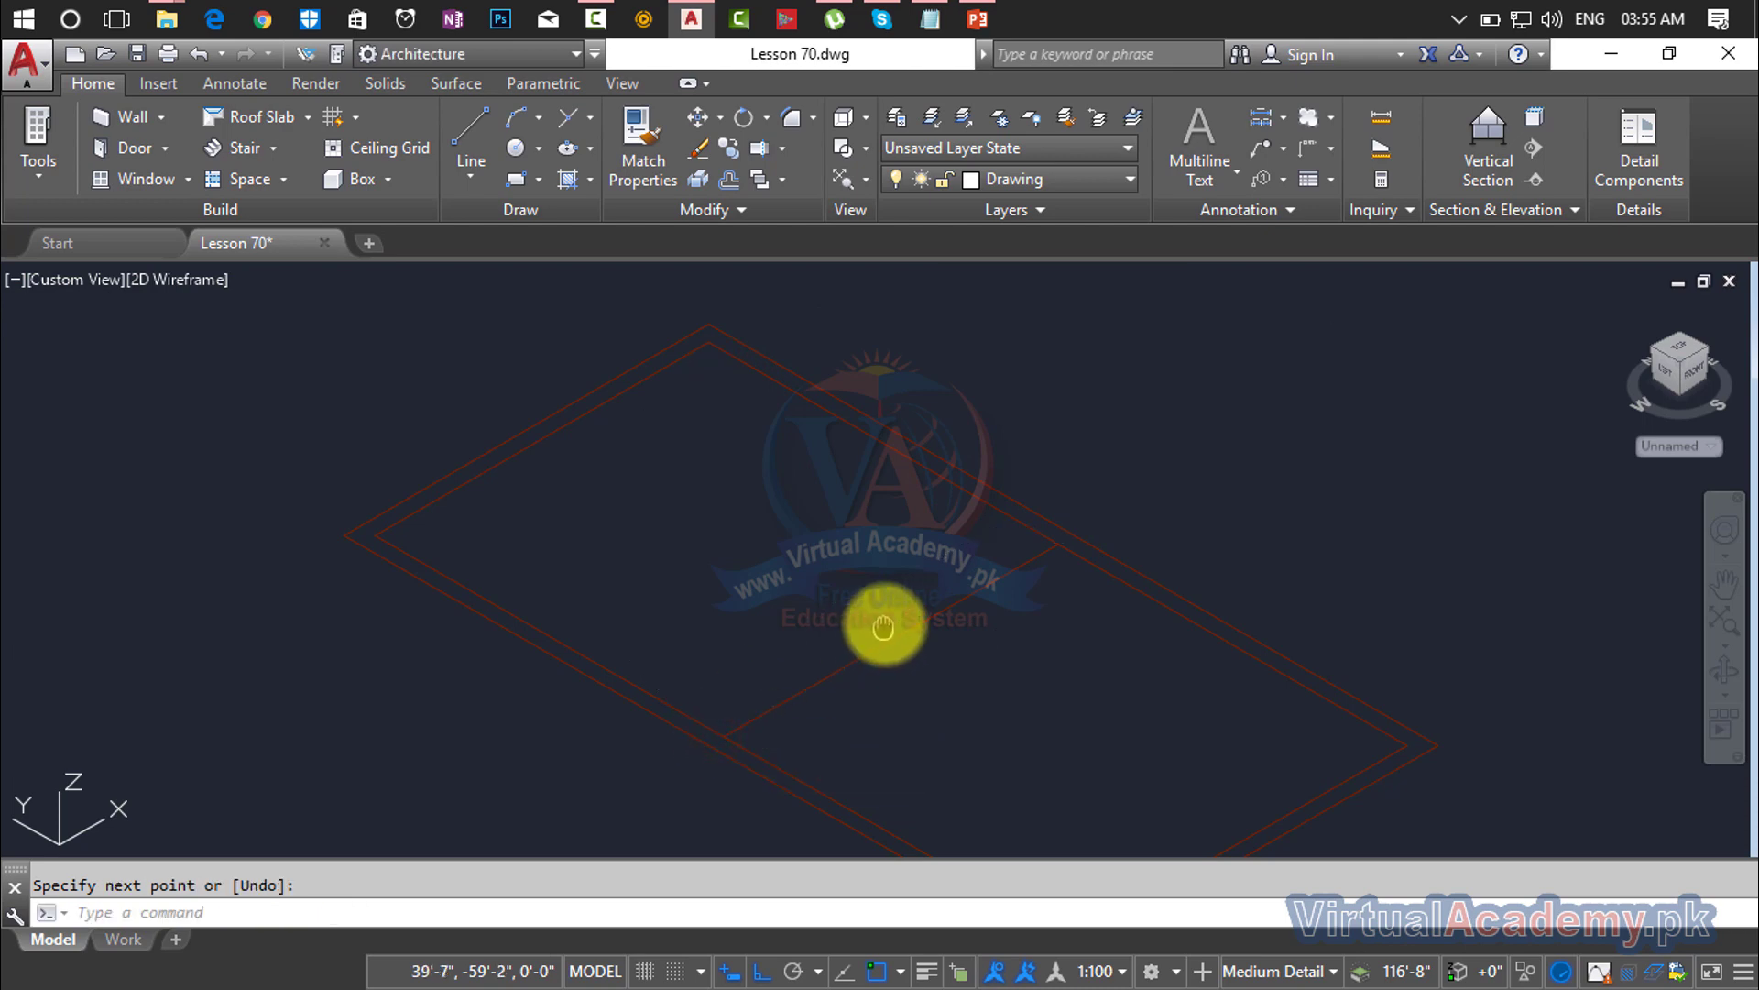
Step: Draw a helper line along the inner border from the centre divider's upper end to the frame's right-hand inner corner
middle_click_drag(879, 629, 883, 522)
key("Return")
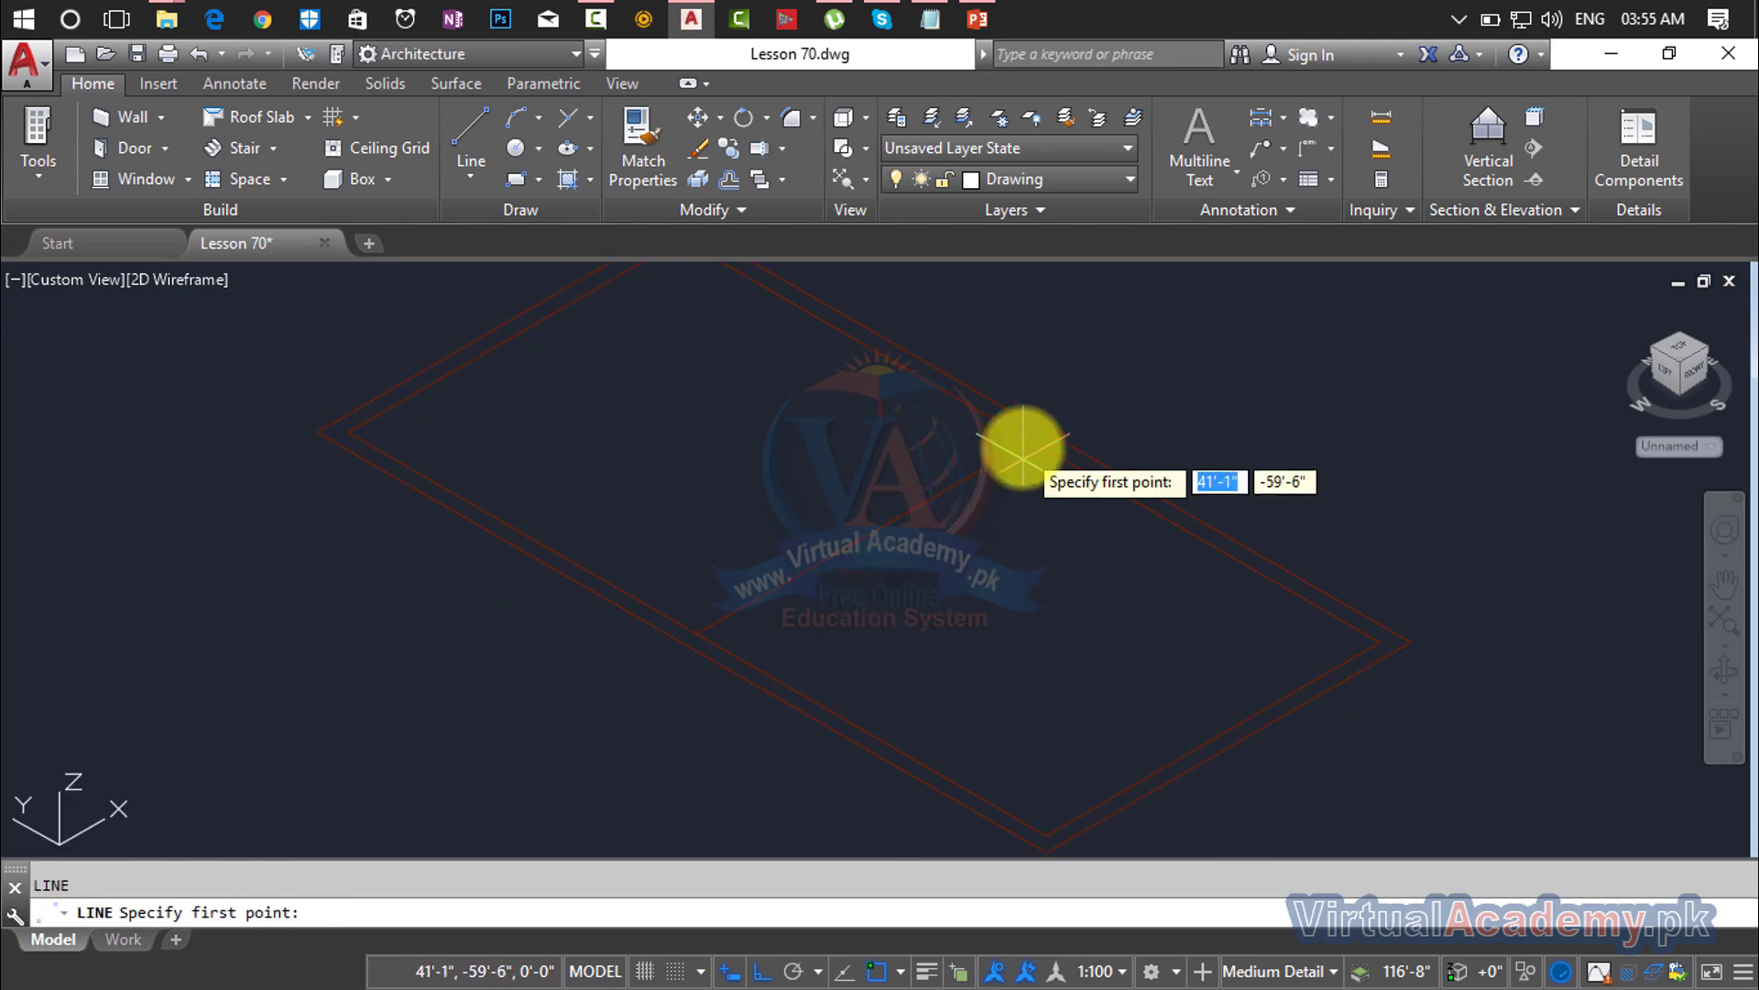
left_click(1031, 447)
scroll(1571, 699, "up", 2)
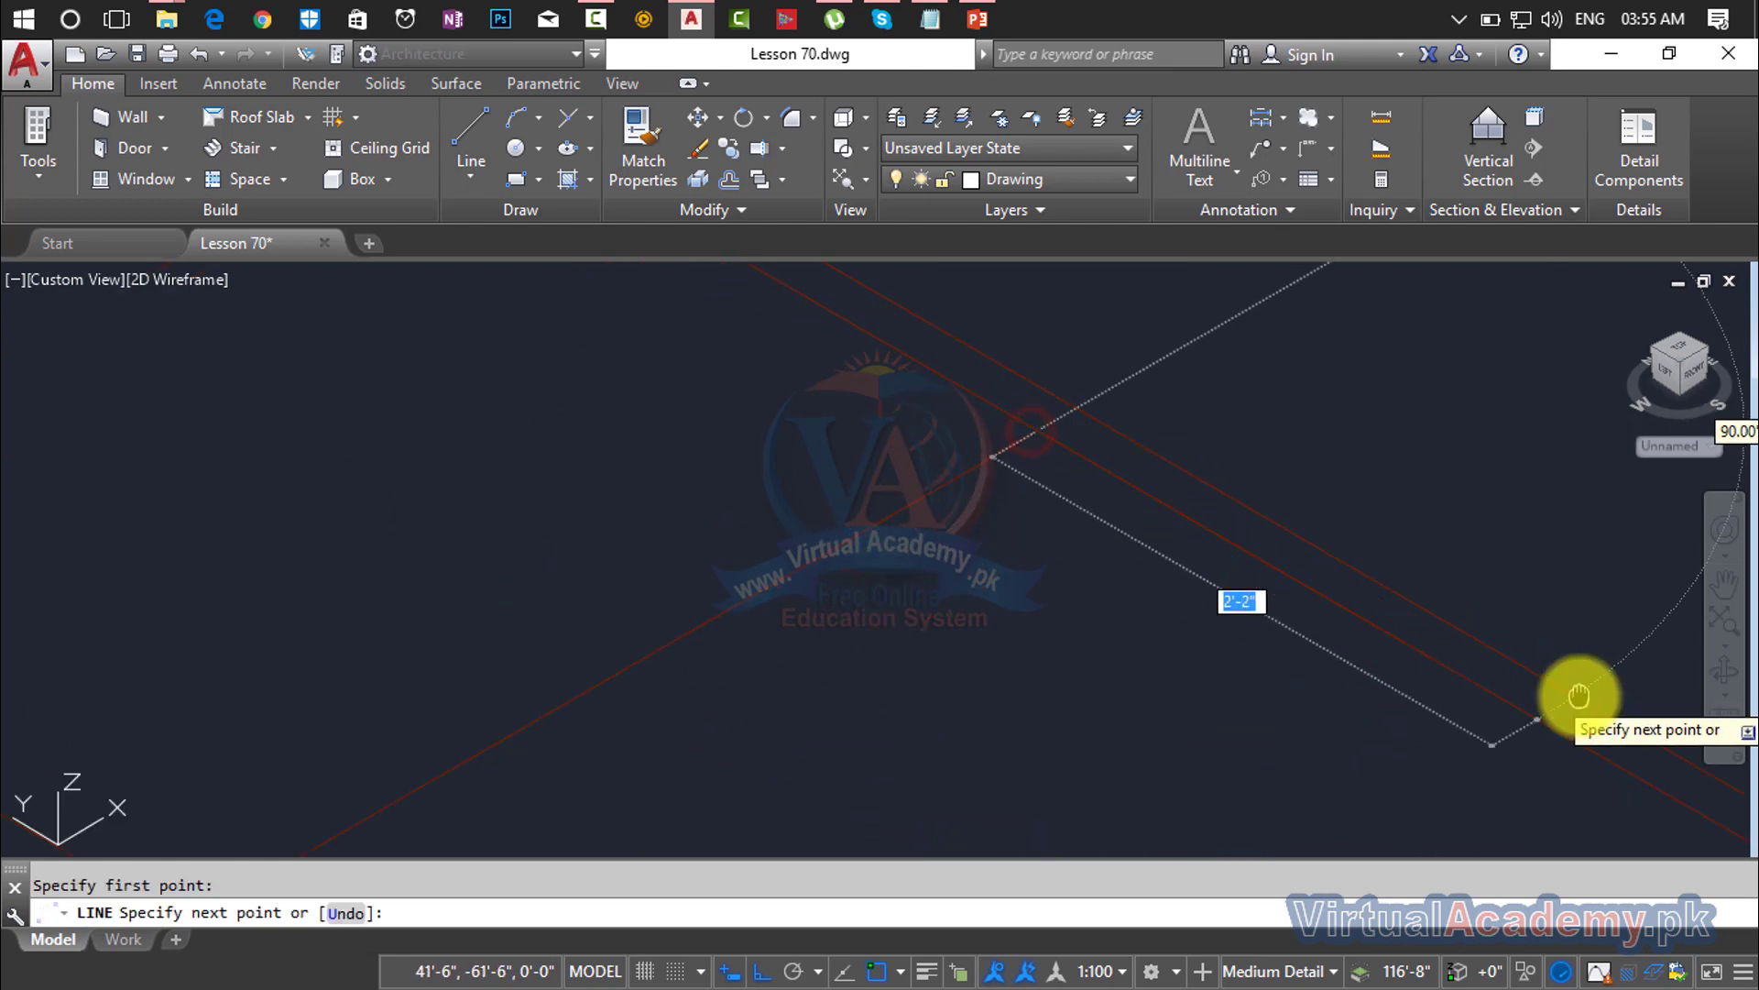
middle_click_drag(1570, 699, 1078, 414)
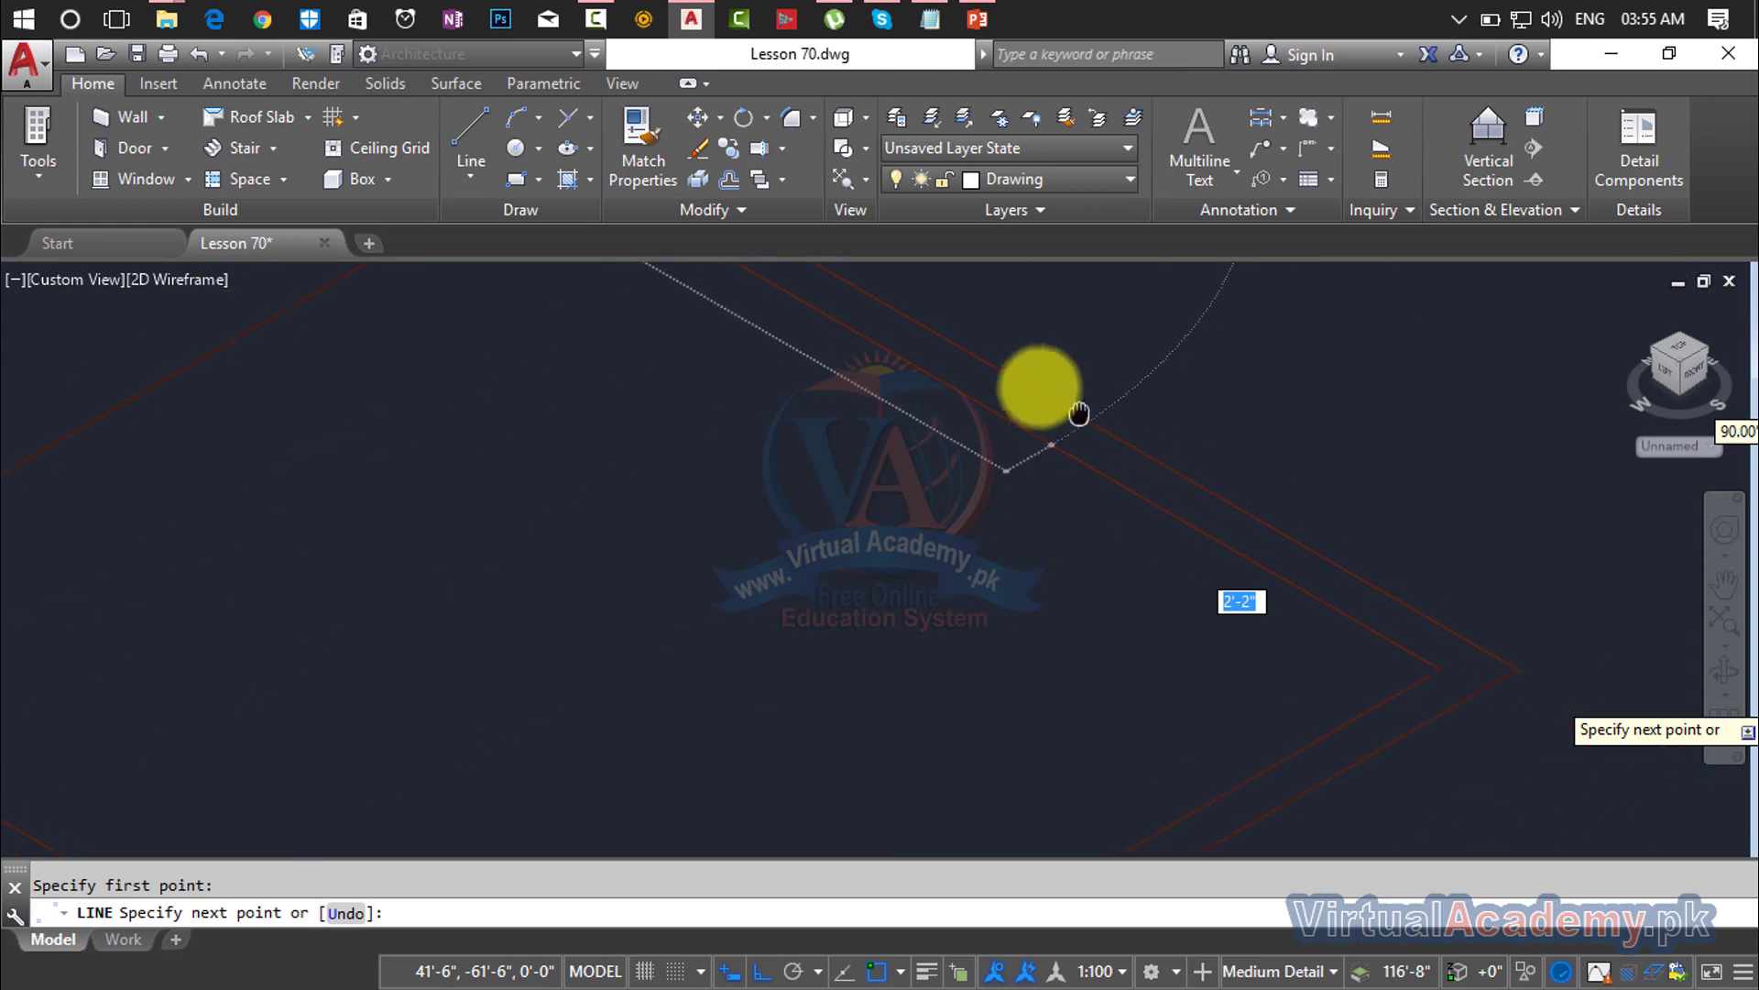
left_click(1382, 639)
key("Return")
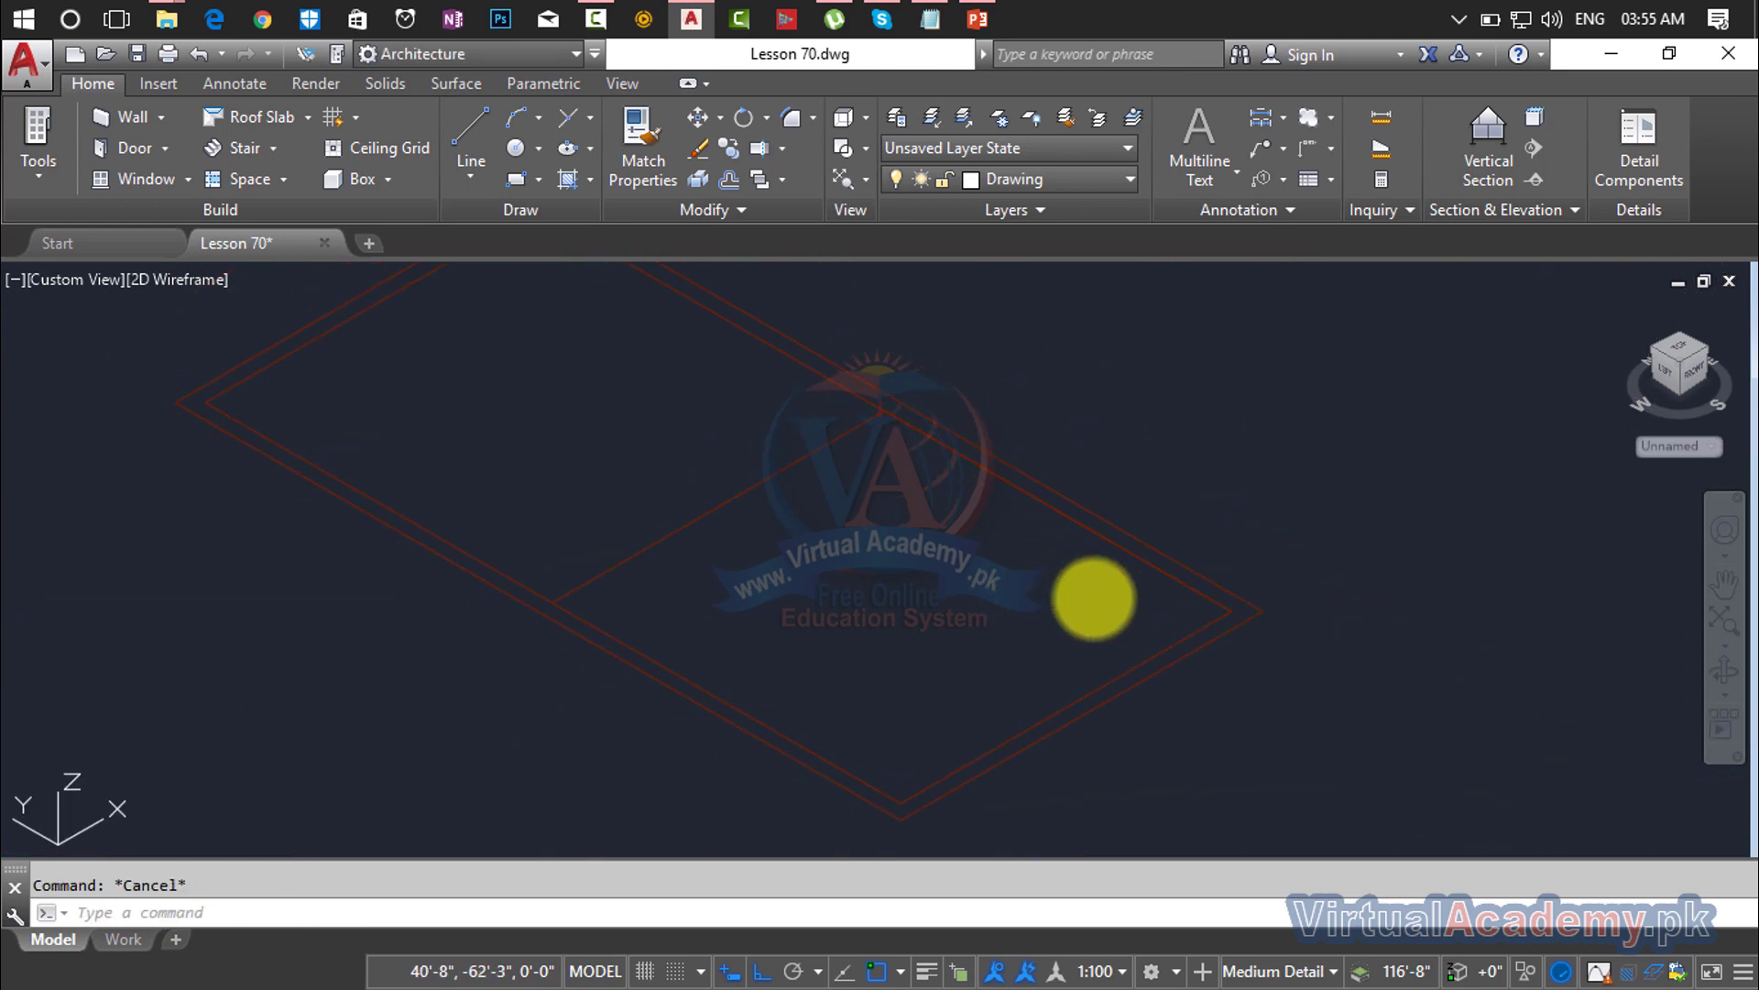
Step: Draw a divider line from the helper line's midpoint across to the opposite long inner border line
type("l")
key("Return")
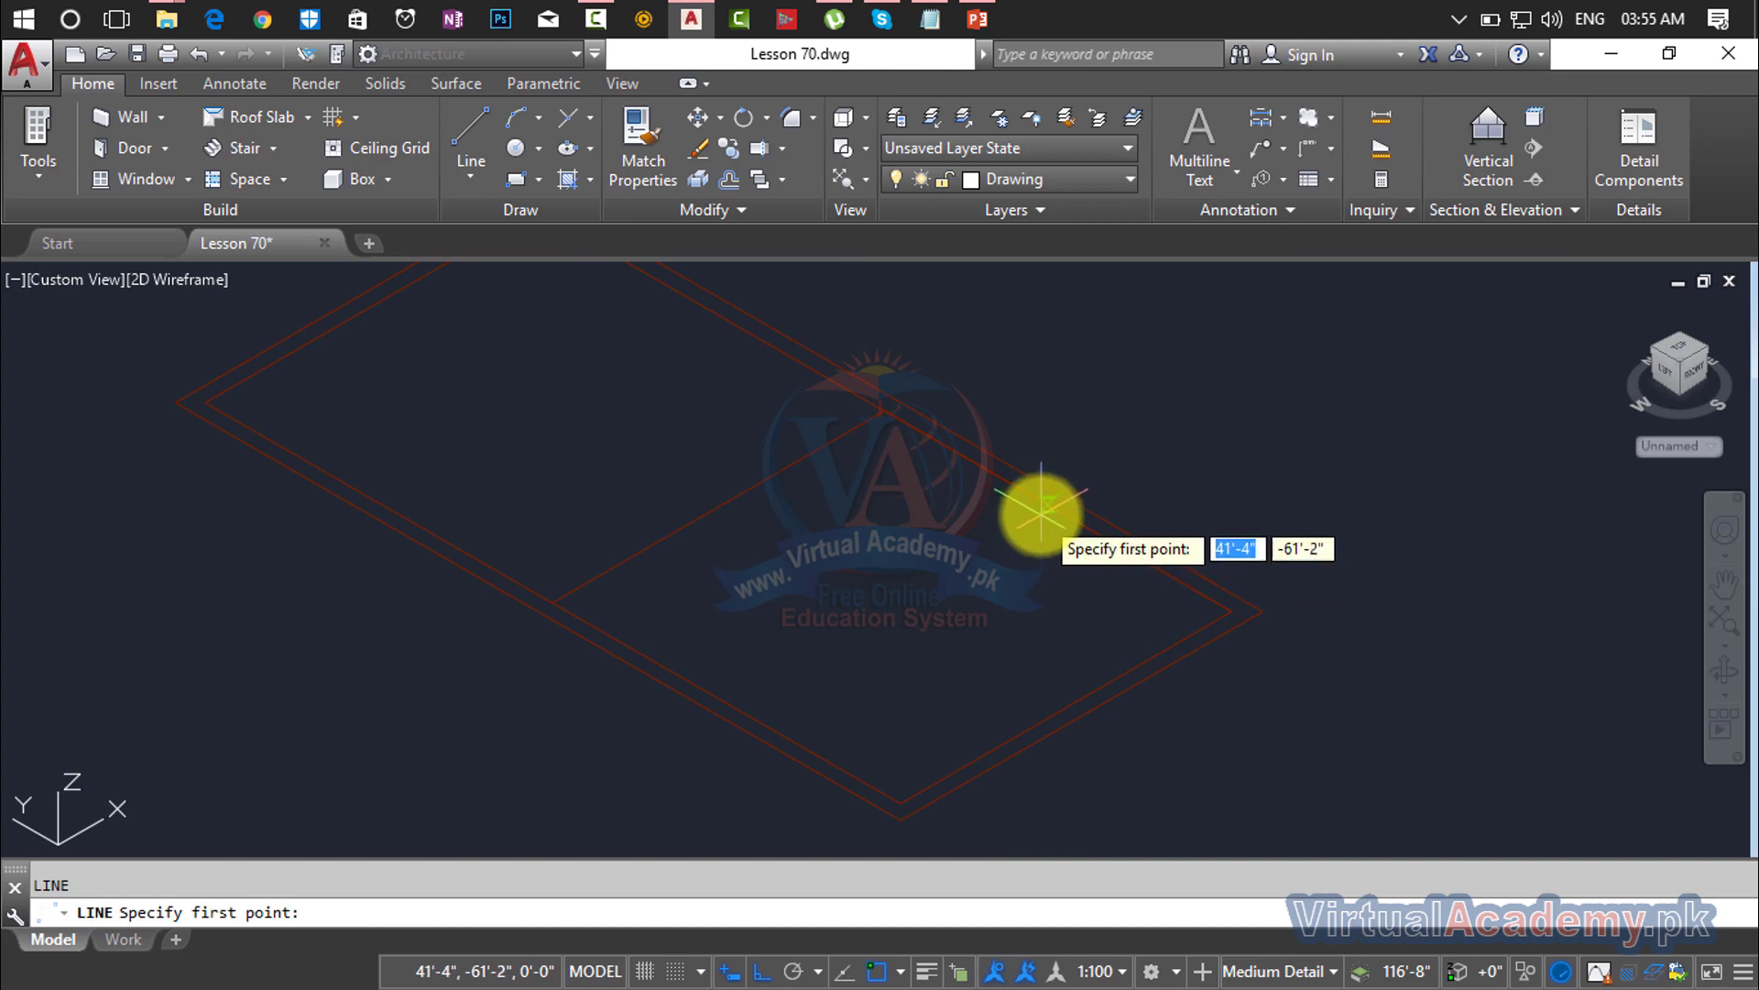
left_click(1105, 538)
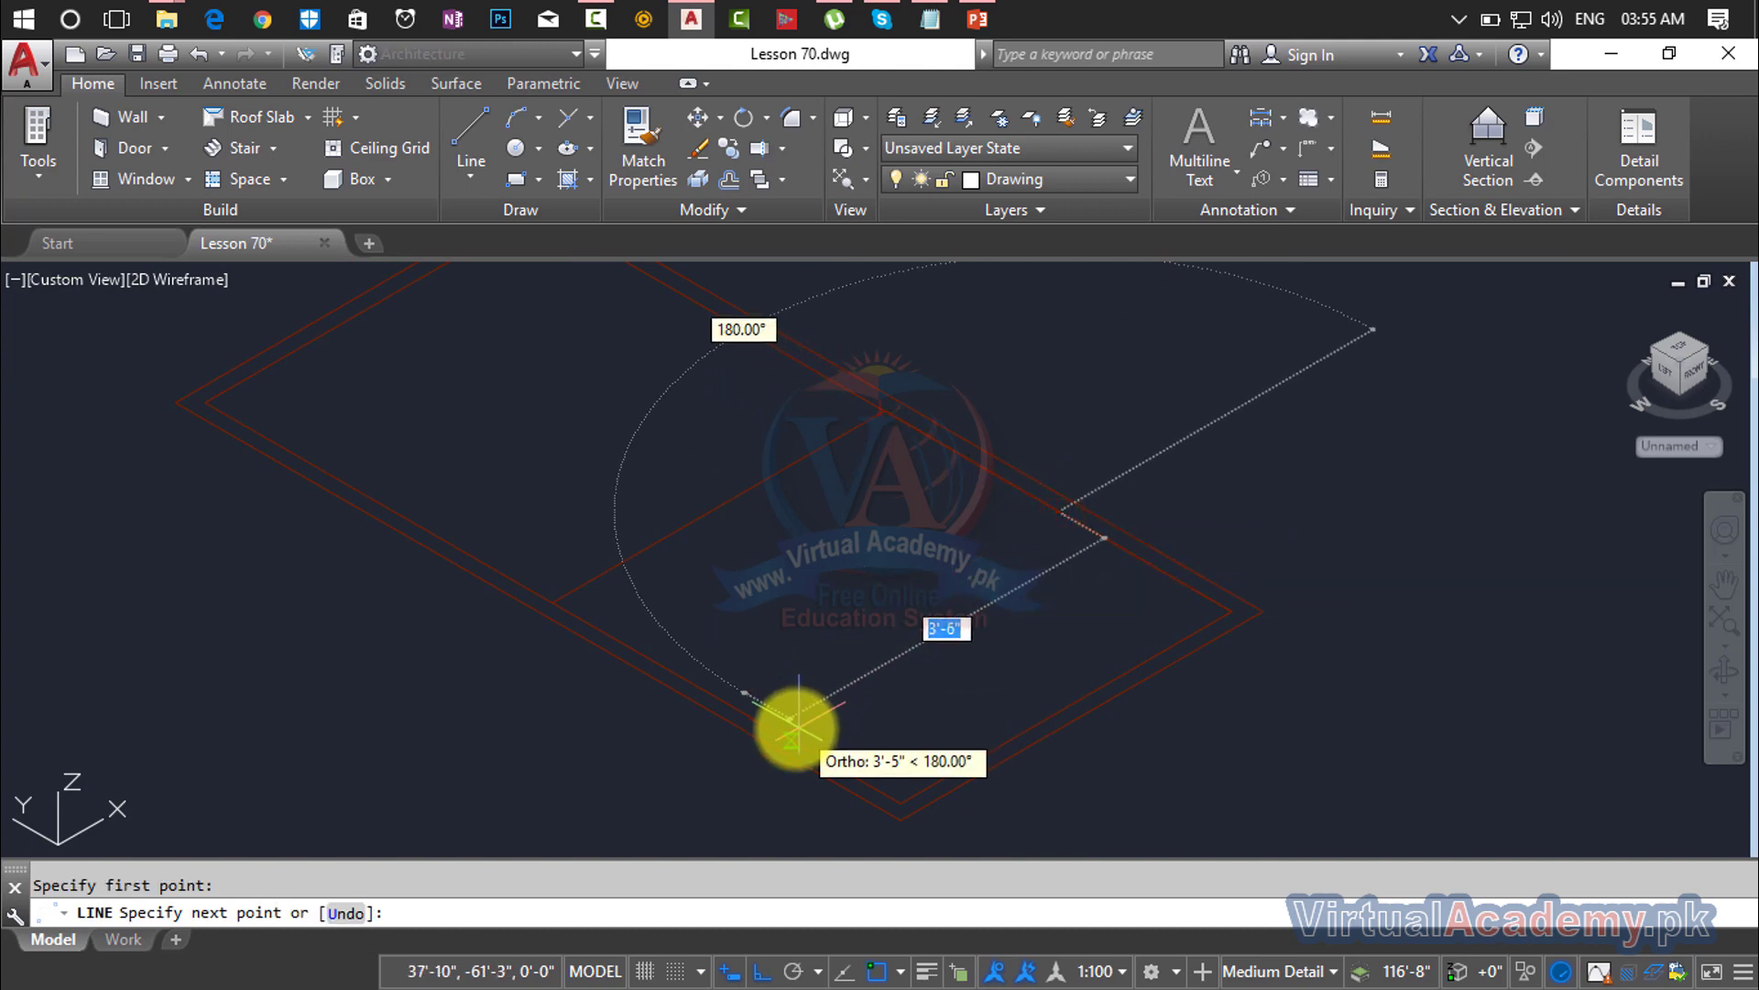
left_click(733, 706)
key("Return")
Step: Draw a second helper line along the inner border from the centre divider's end to the frame's uppermost inner corner
middle_click_drag(871, 555, 1111, 763)
key("Return")
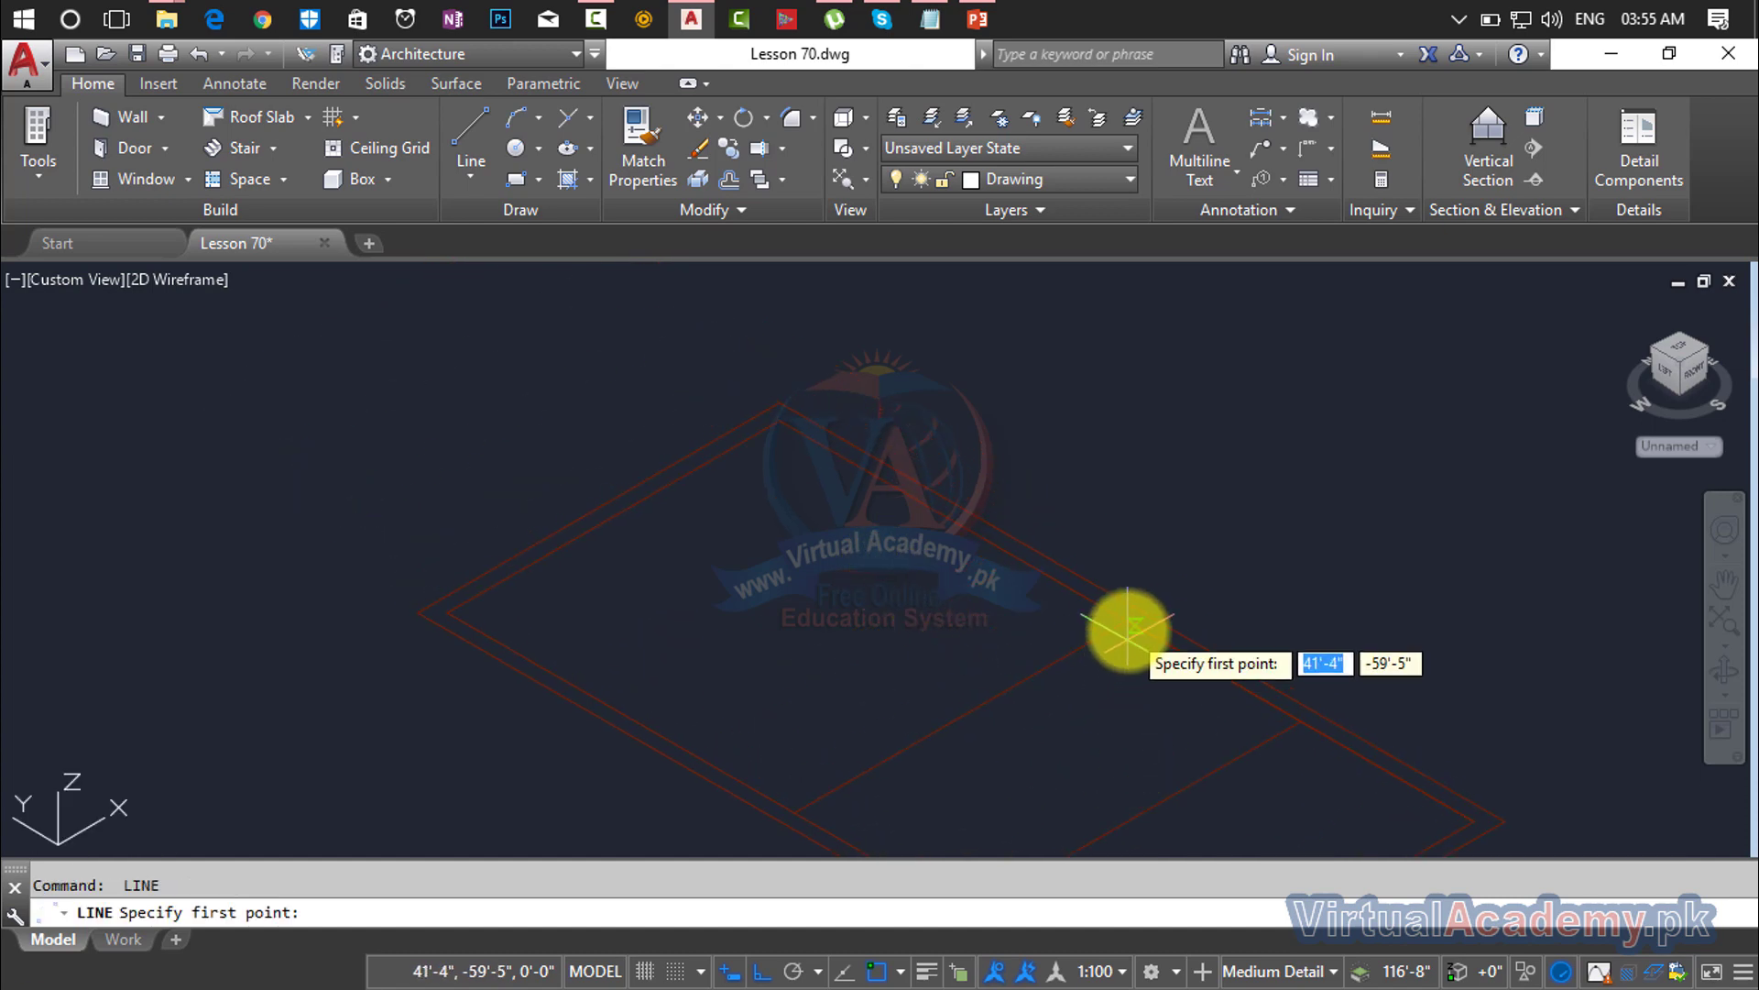
left_click(1082, 646)
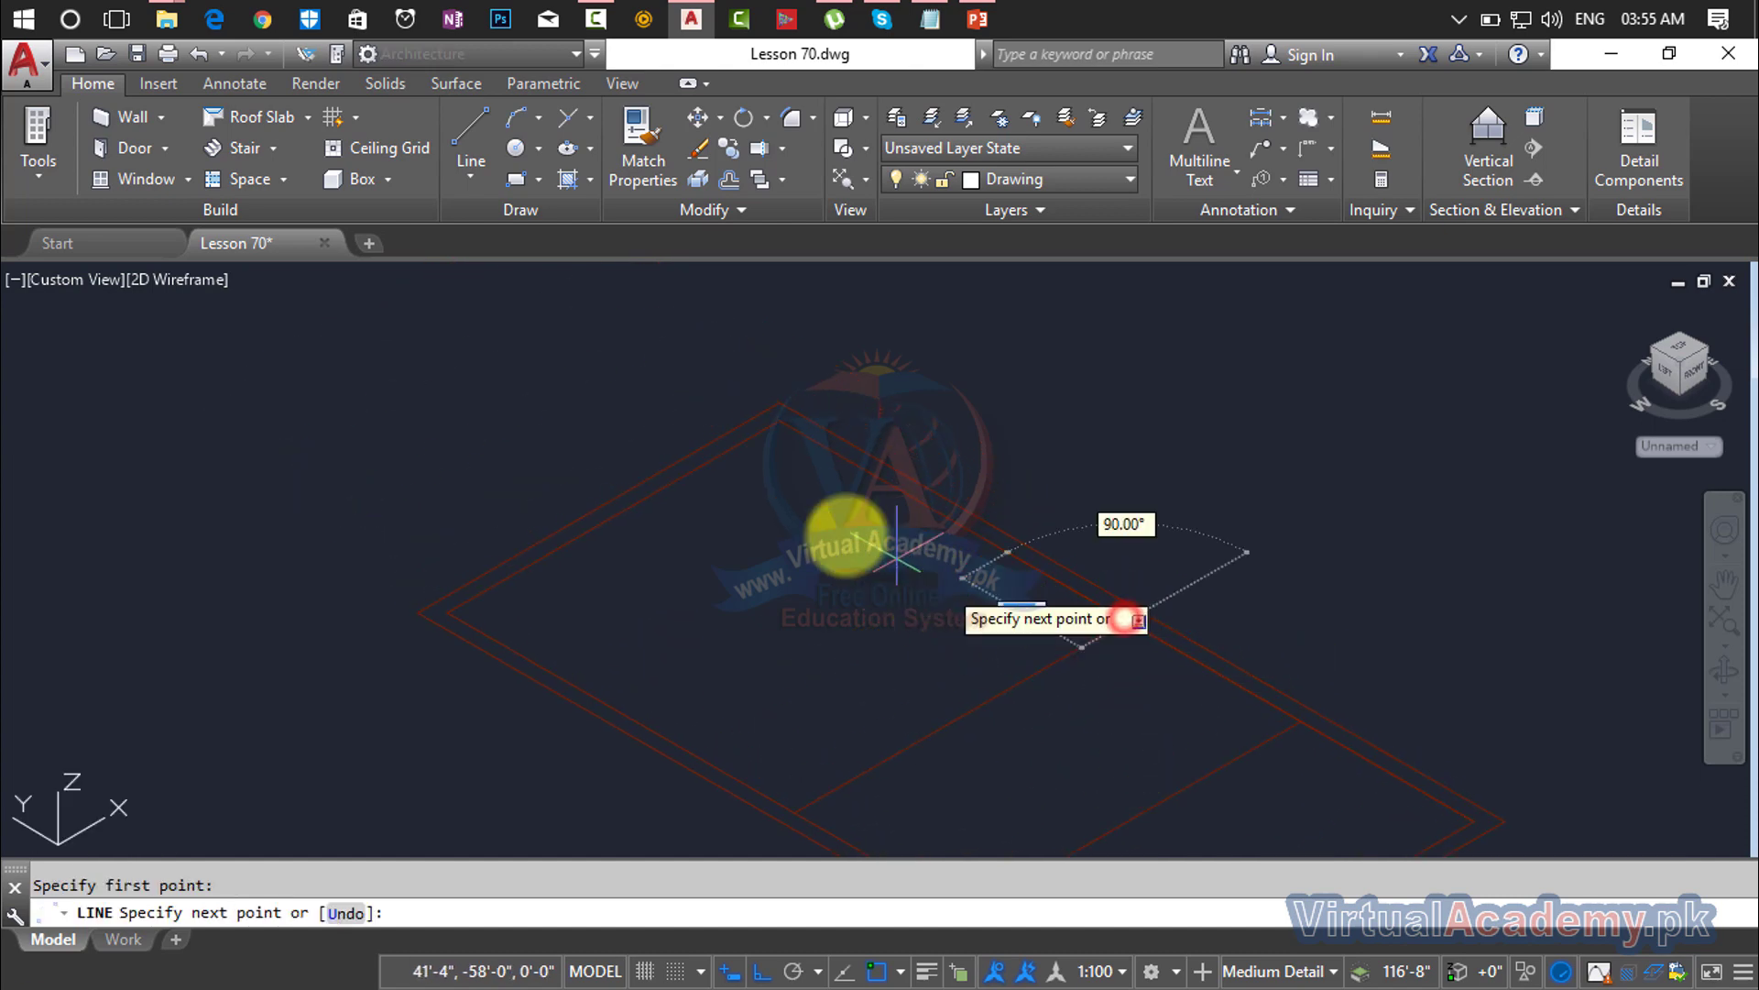
left_click(782, 417)
key("Return")
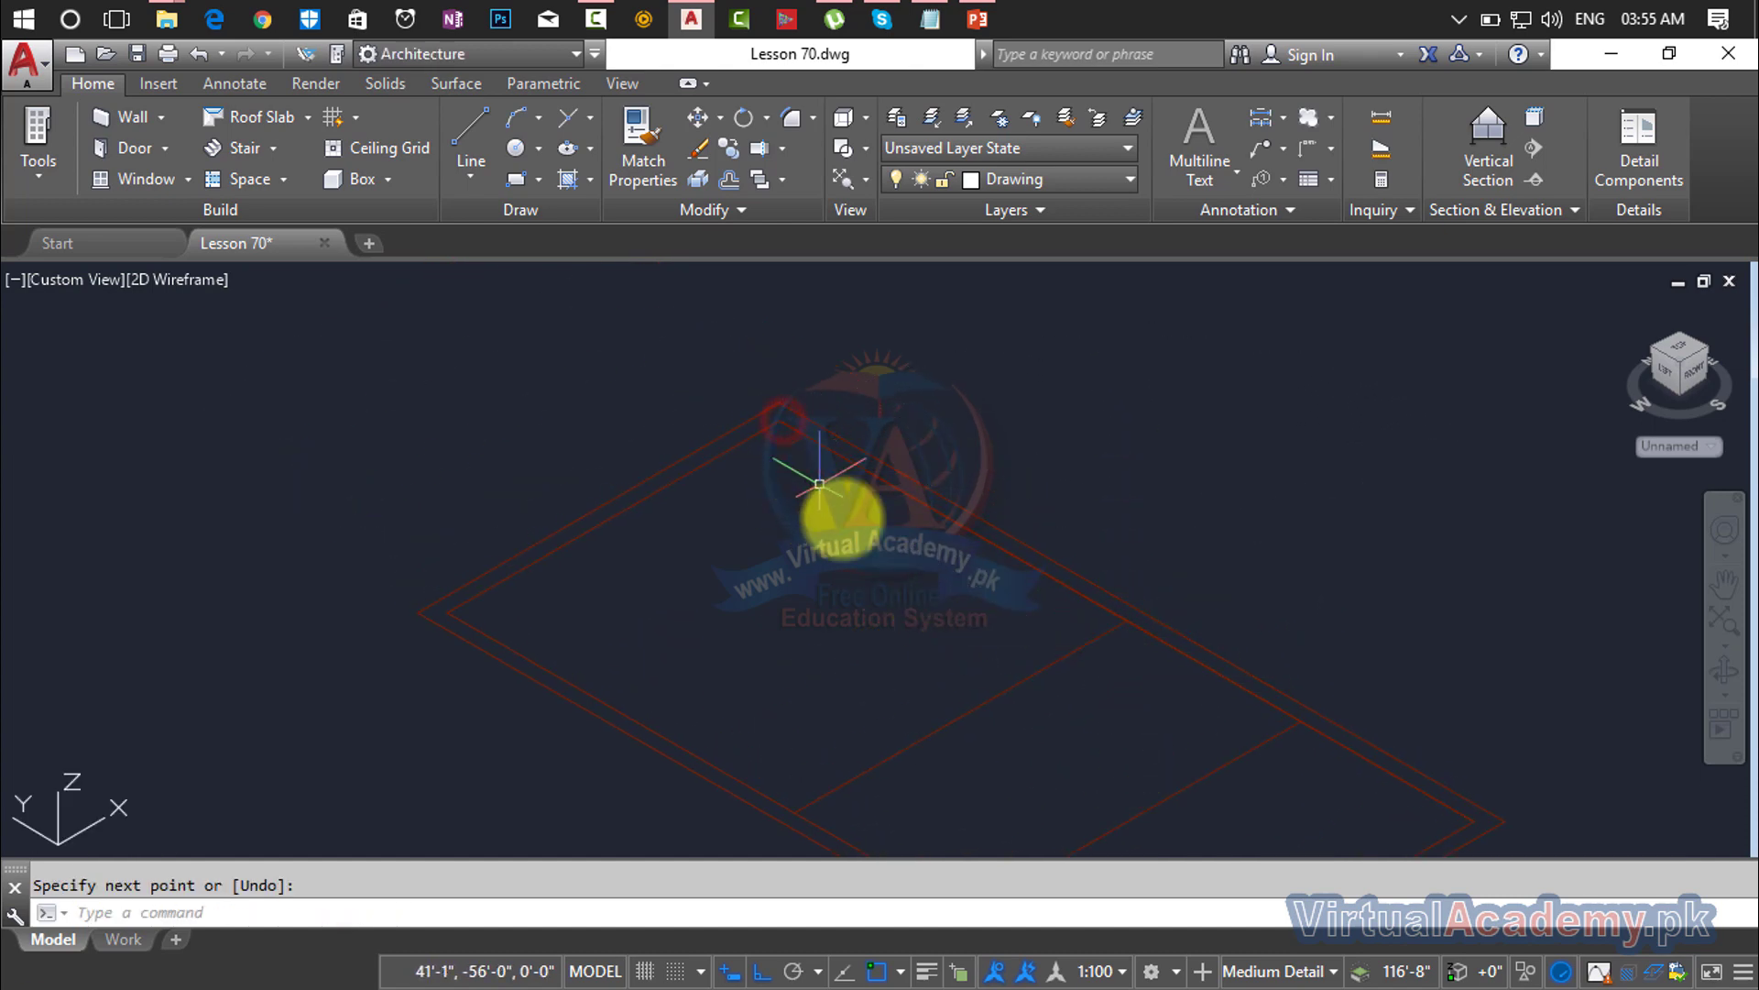
Step: Draw another divider line from the second helper line's midpoint across to the opposite long inner border line
key("Return")
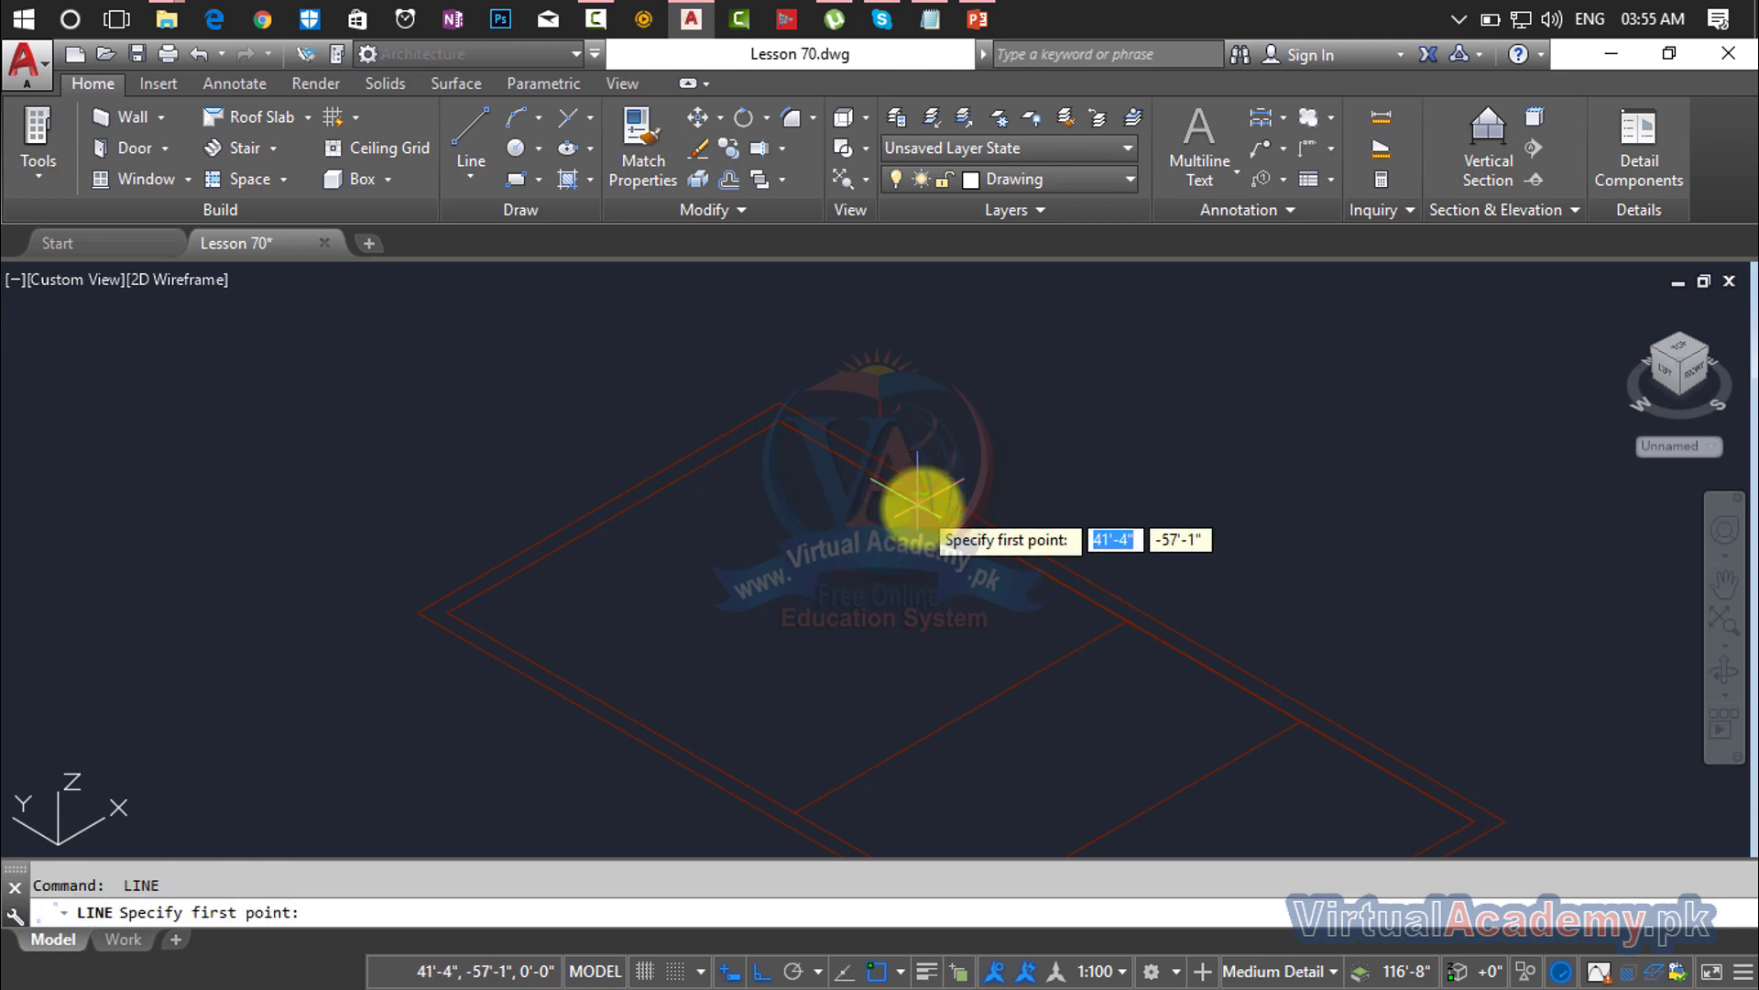
left_click(998, 547)
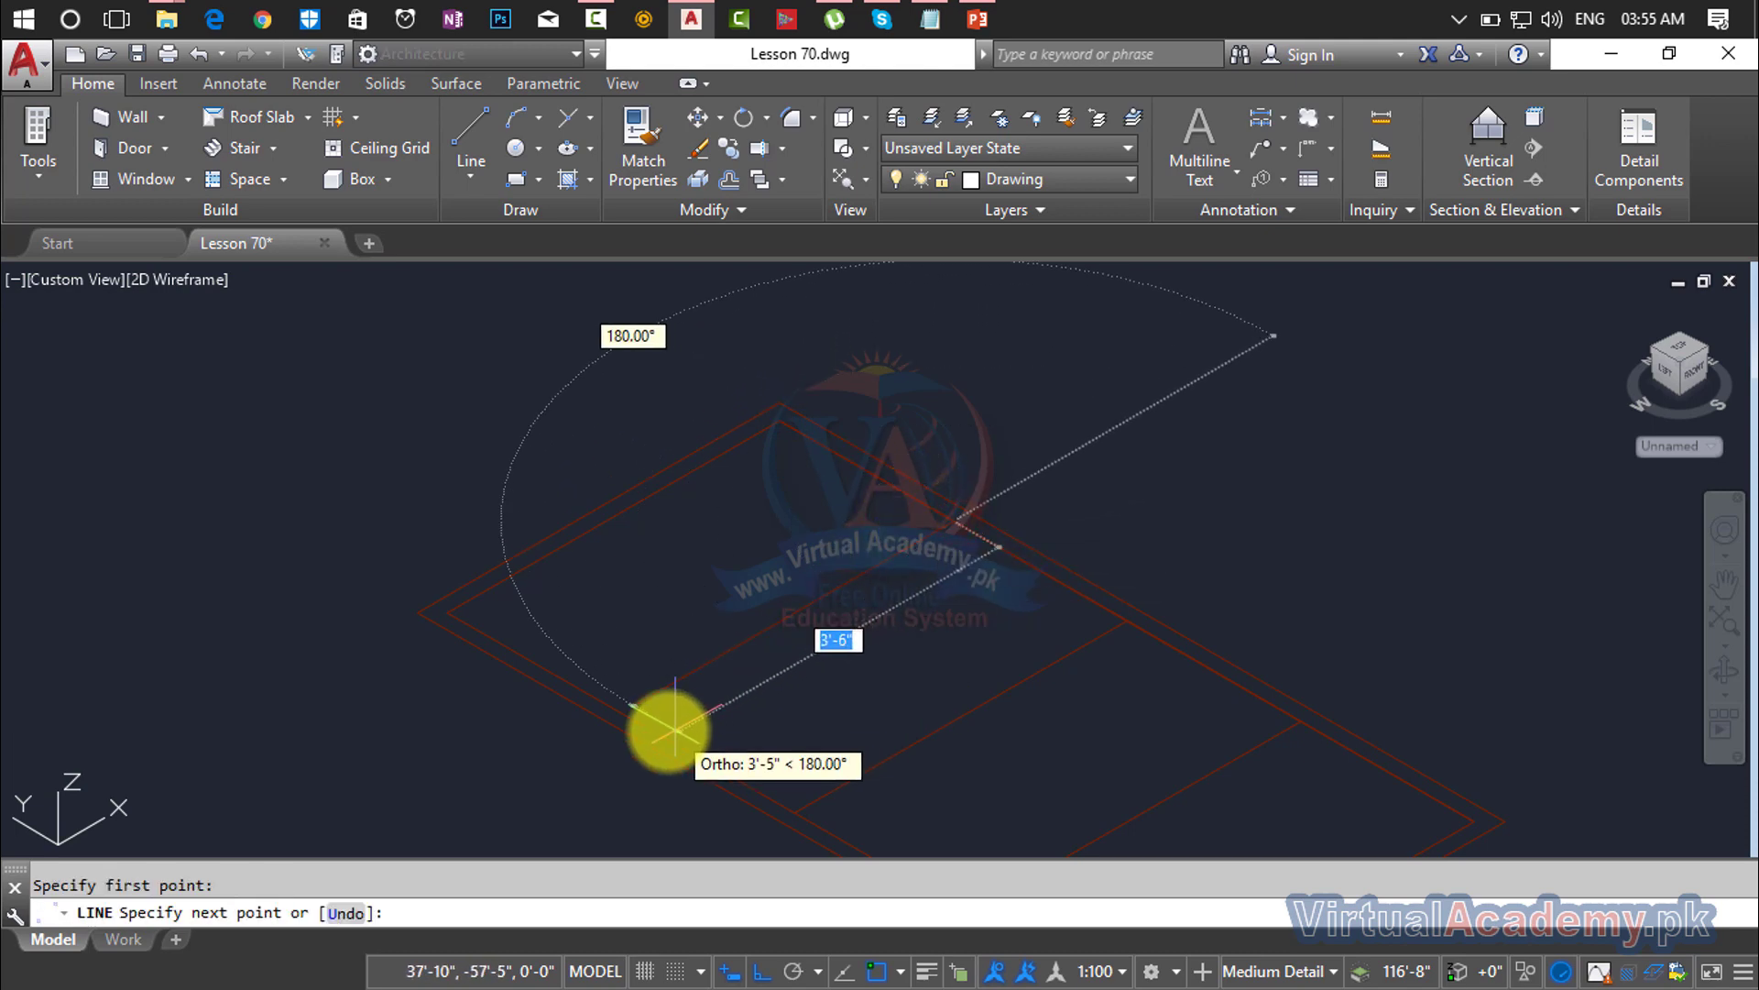
key("Escape")
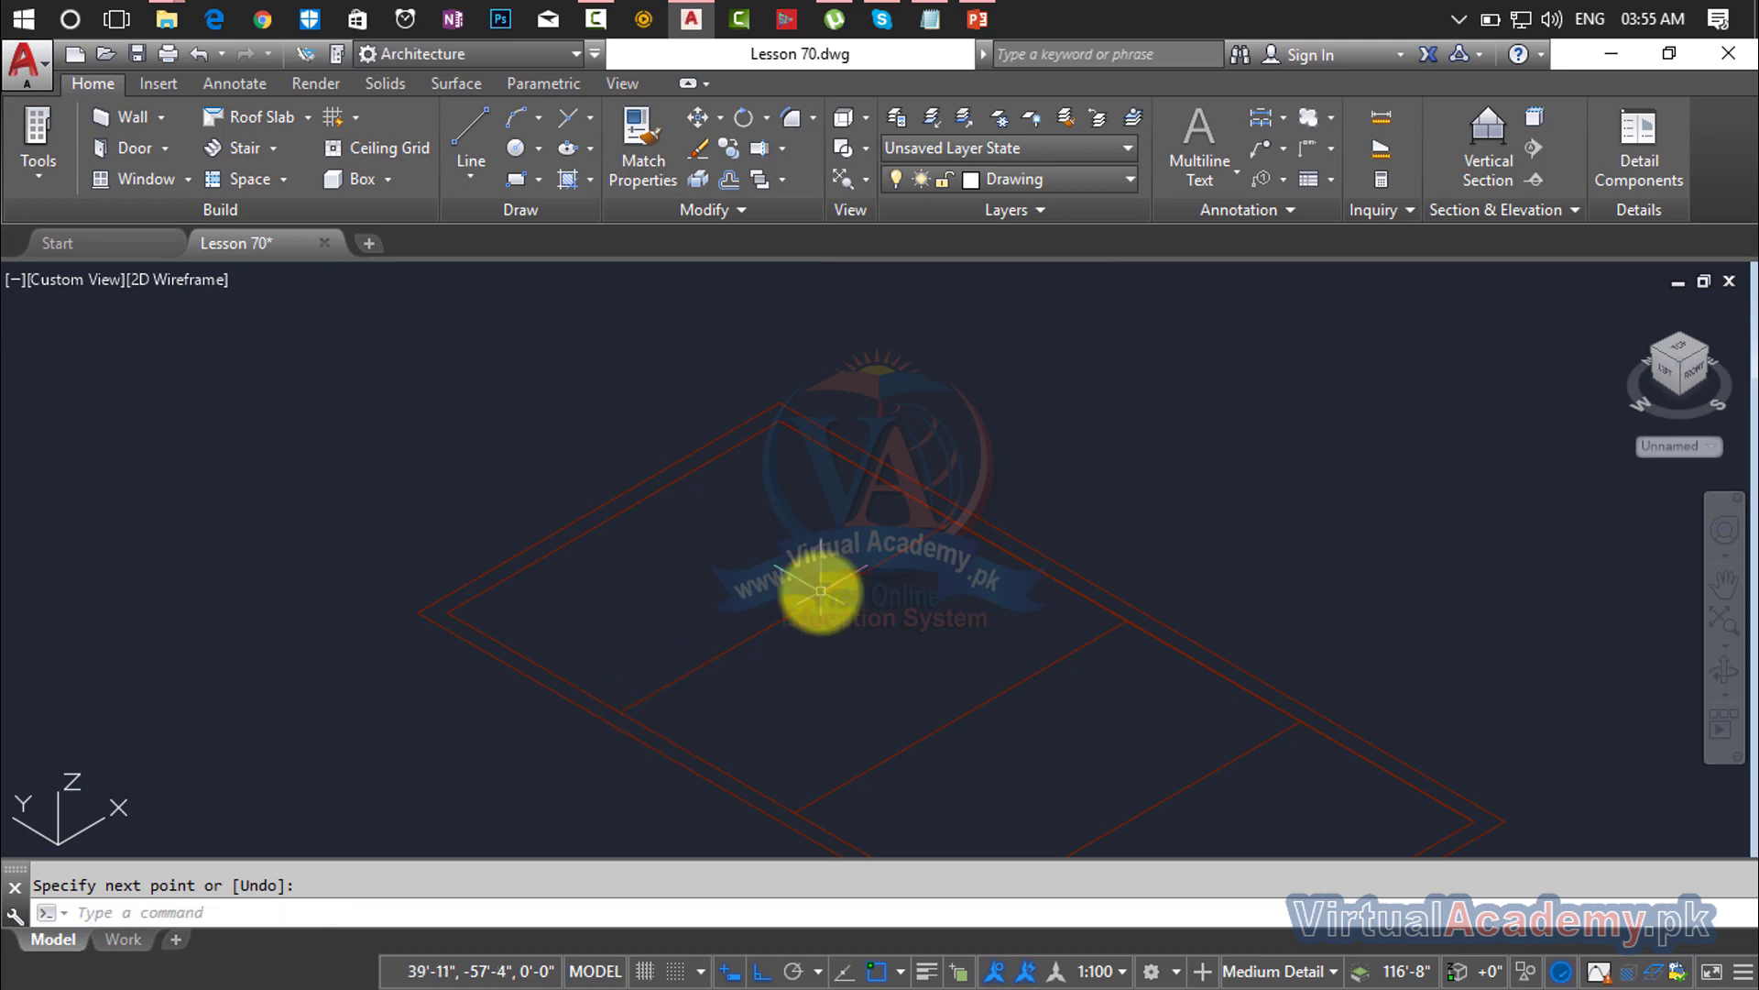
Step: Delete the helper lines lying along the long inner border line
left_click(905, 498)
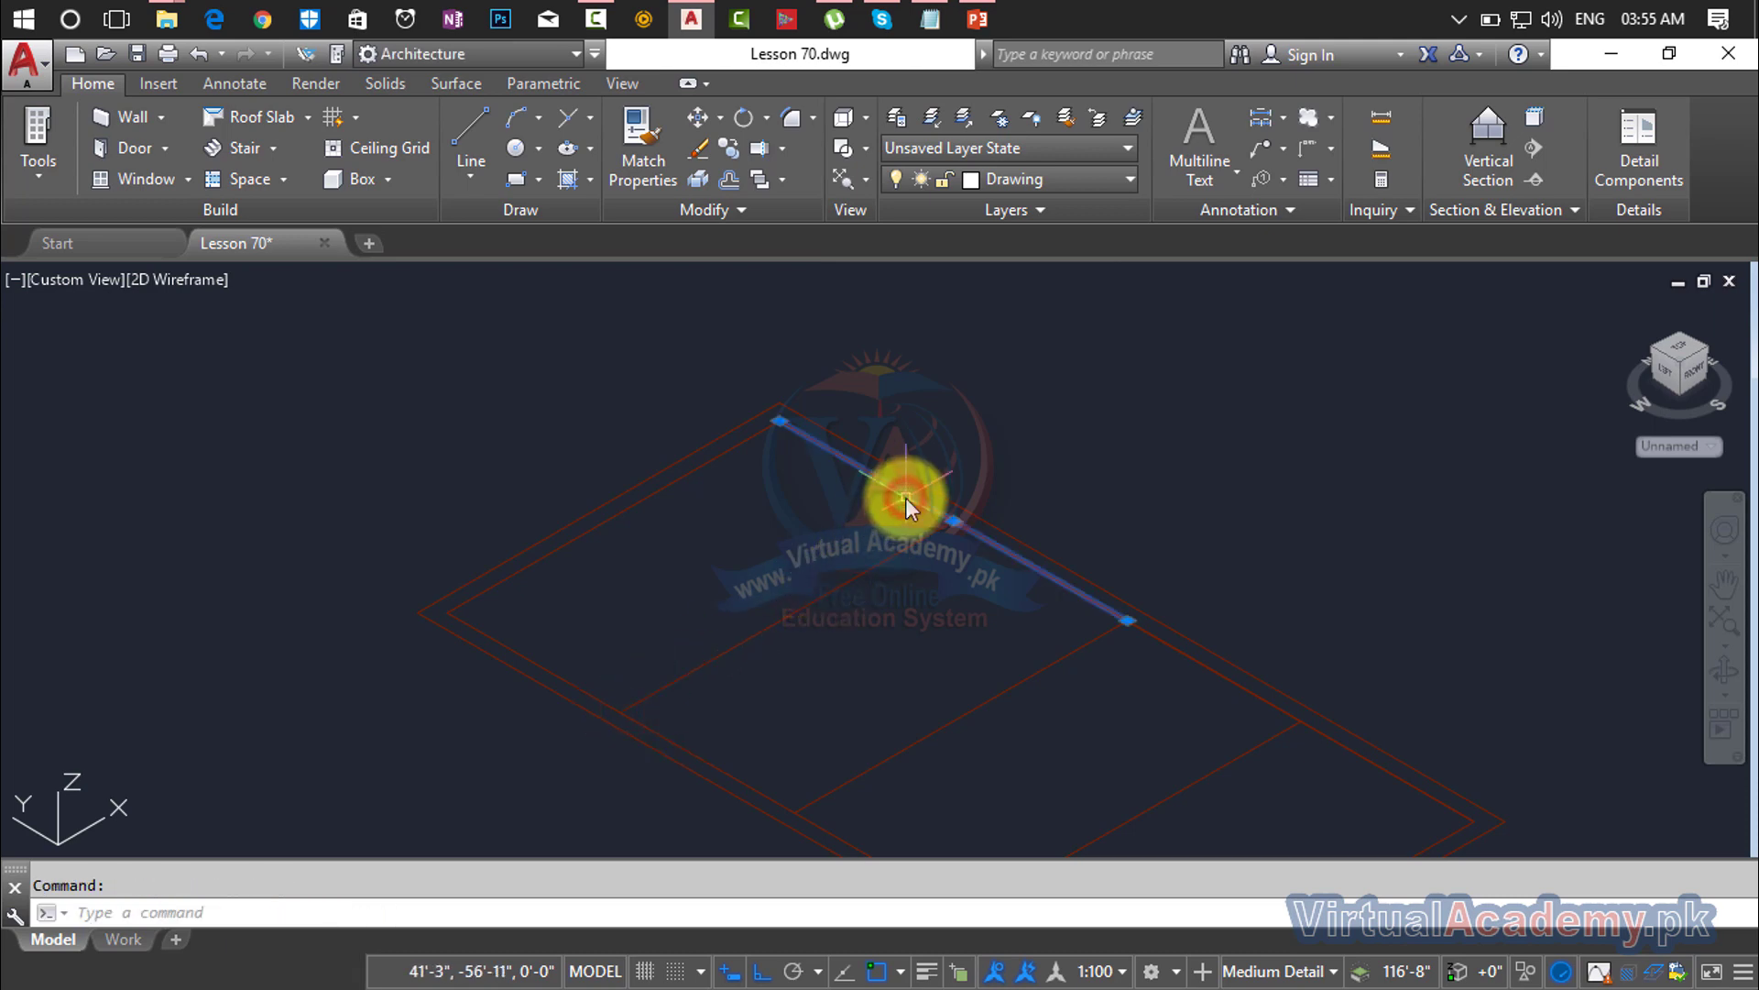
key("Delete")
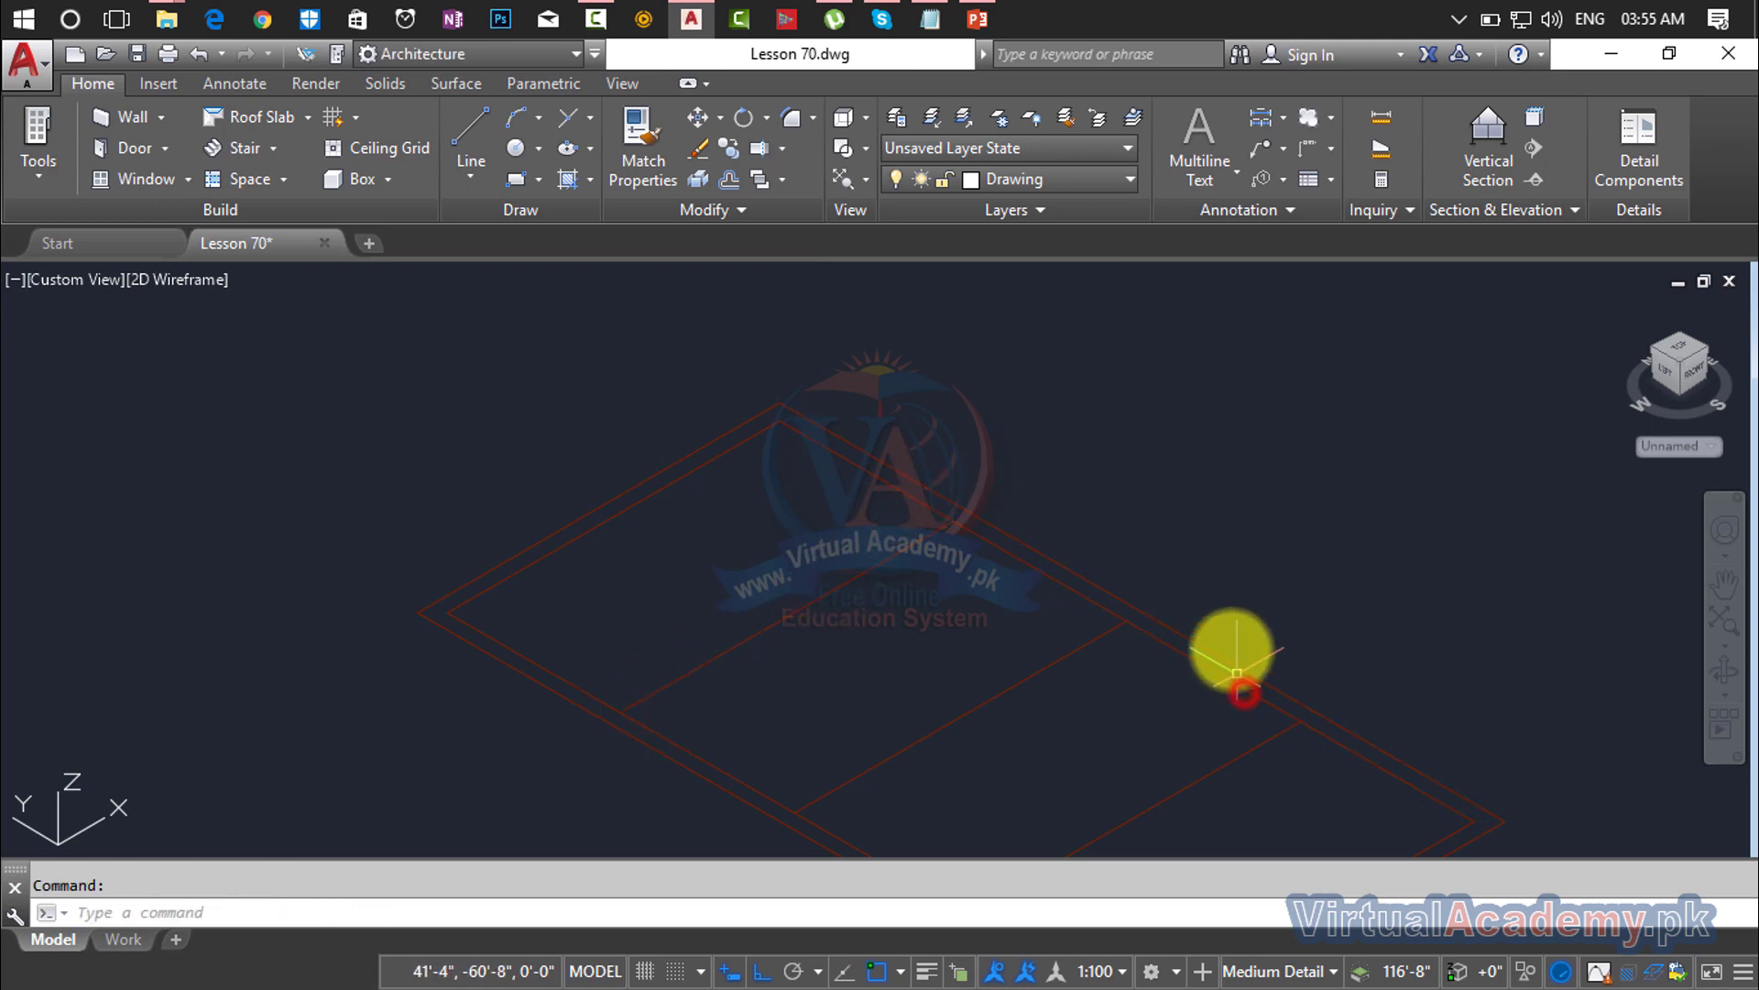
middle_click_drag(1231, 616, 1248, 518)
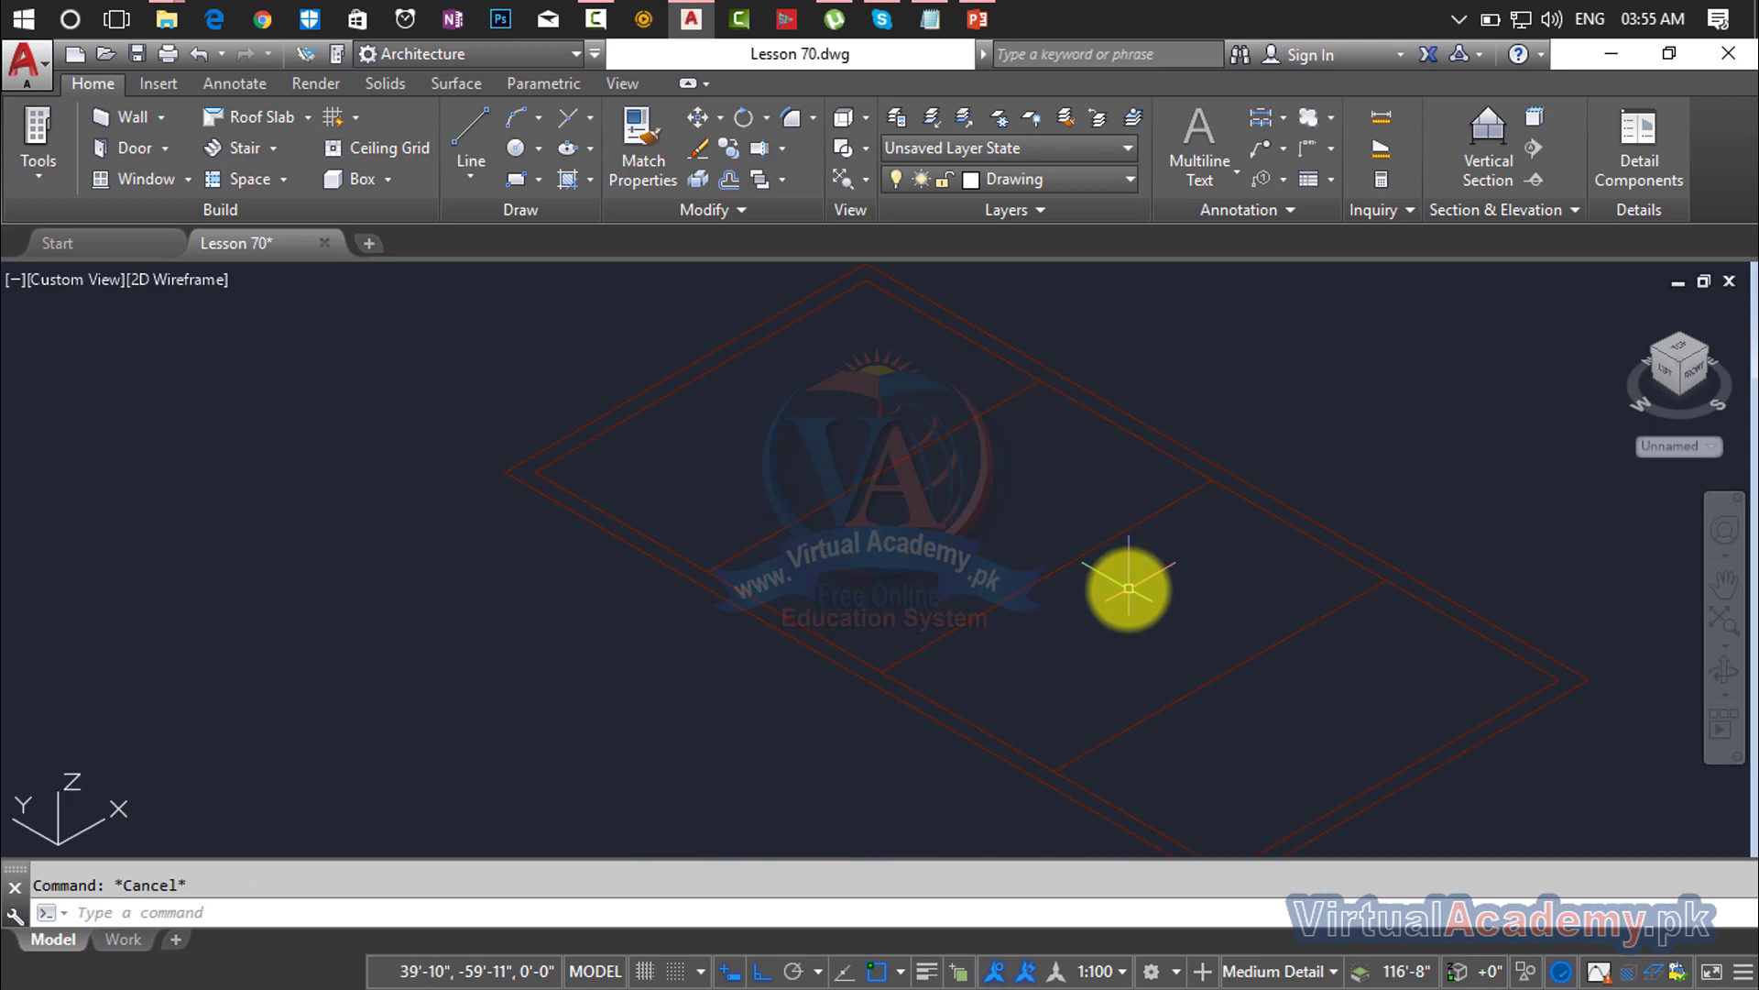
Step: Offset the redrawn centre divider line by 1 inch to both sides
key("Return")
type("1")
key("Return")
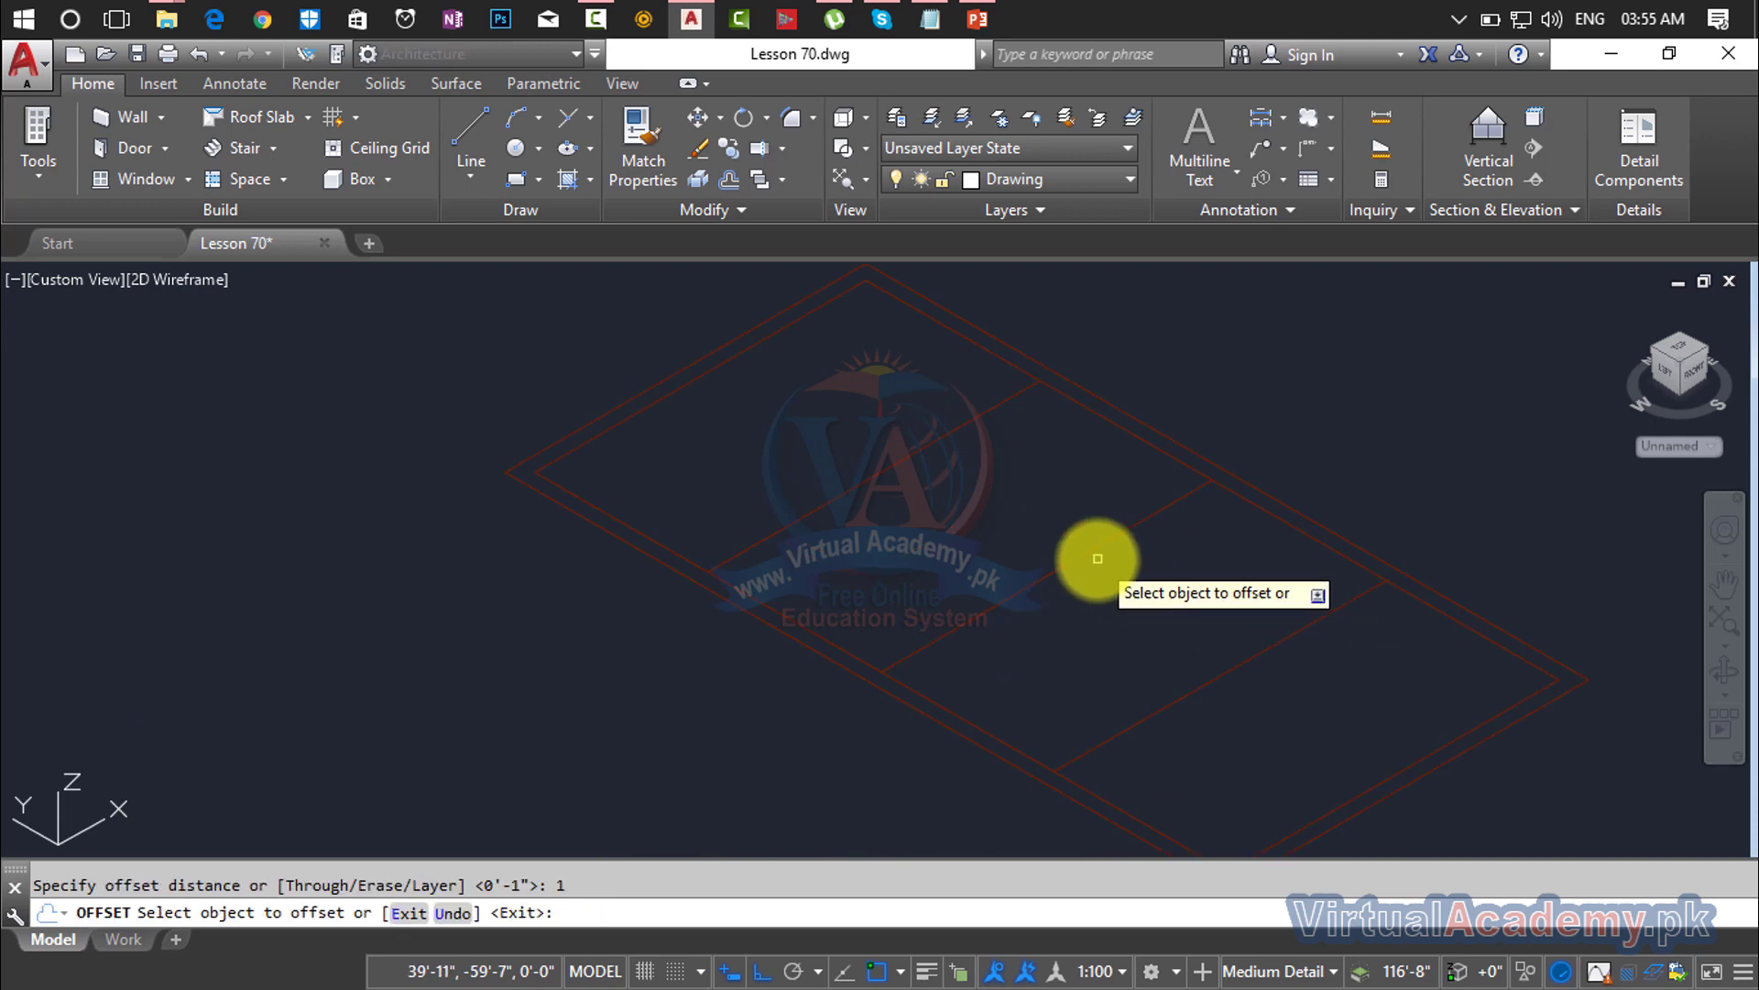
left_click(1092, 552)
left_click(1140, 636)
scroll(1069, 562, "up", 2)
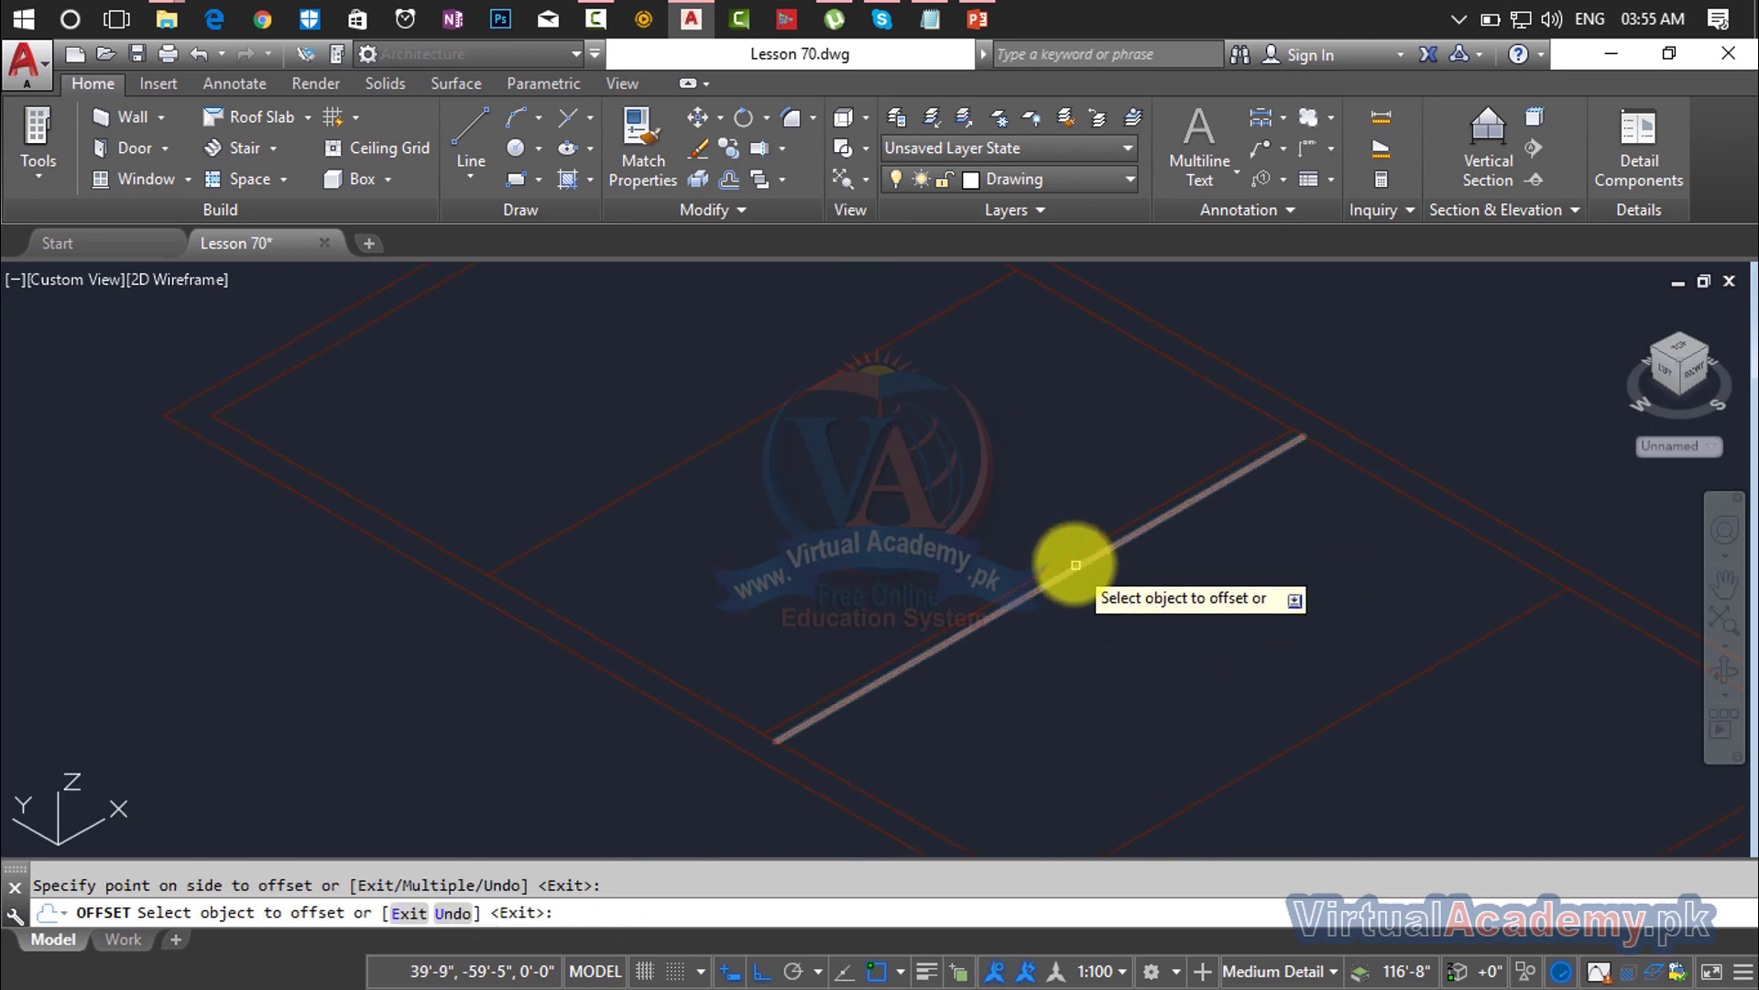
left_click(1071, 559)
left_click(1071, 561)
Step: Offset the two outer divider lines, on either side of the centre divider, by 1 inch to both sides
left_click(820, 385)
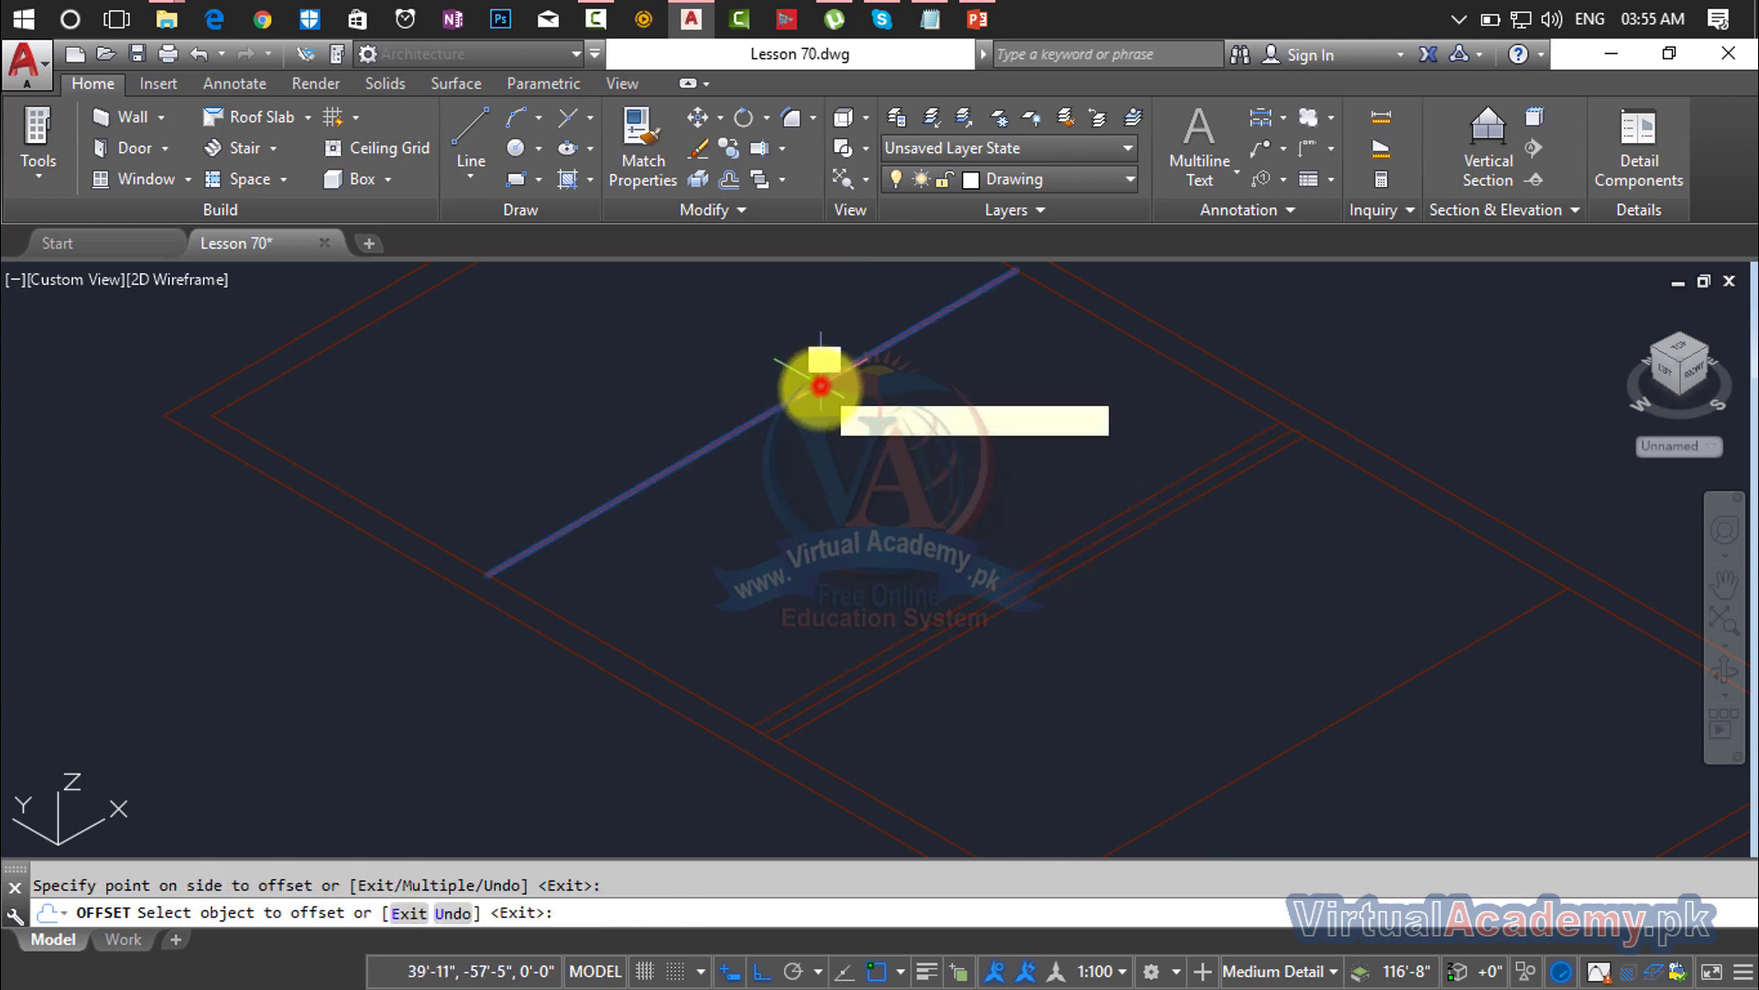
left_click(920, 499)
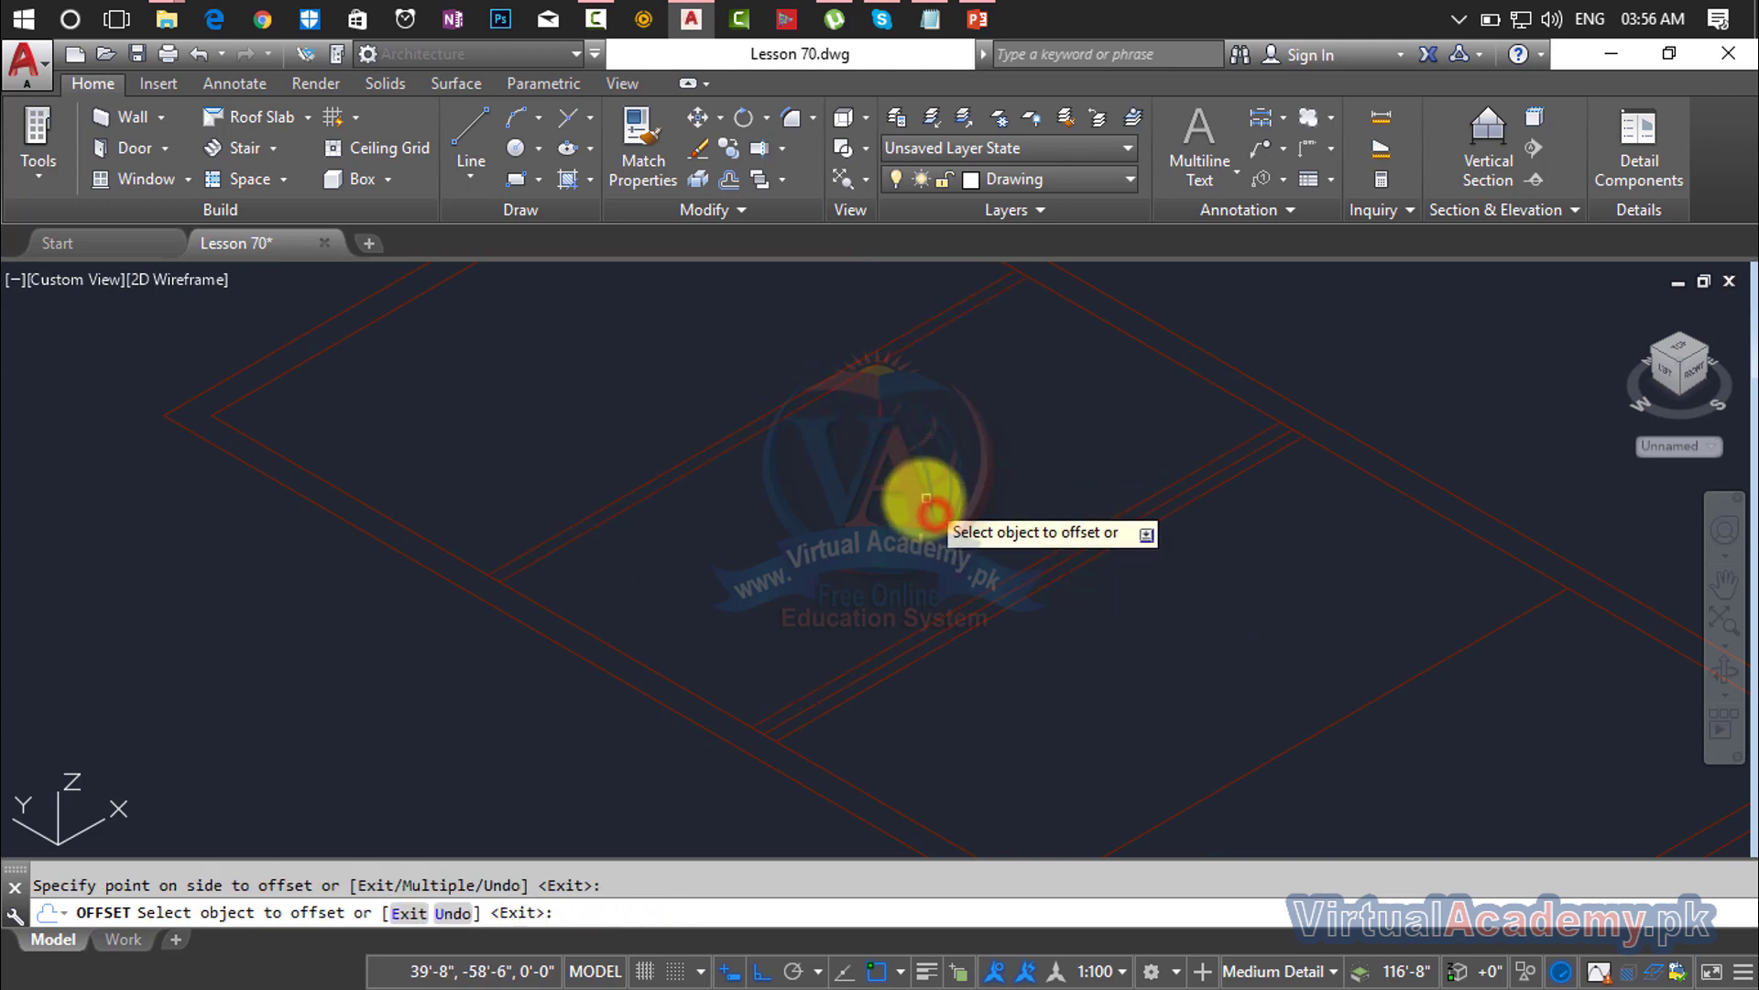
left_click(809, 392)
left_click(741, 326)
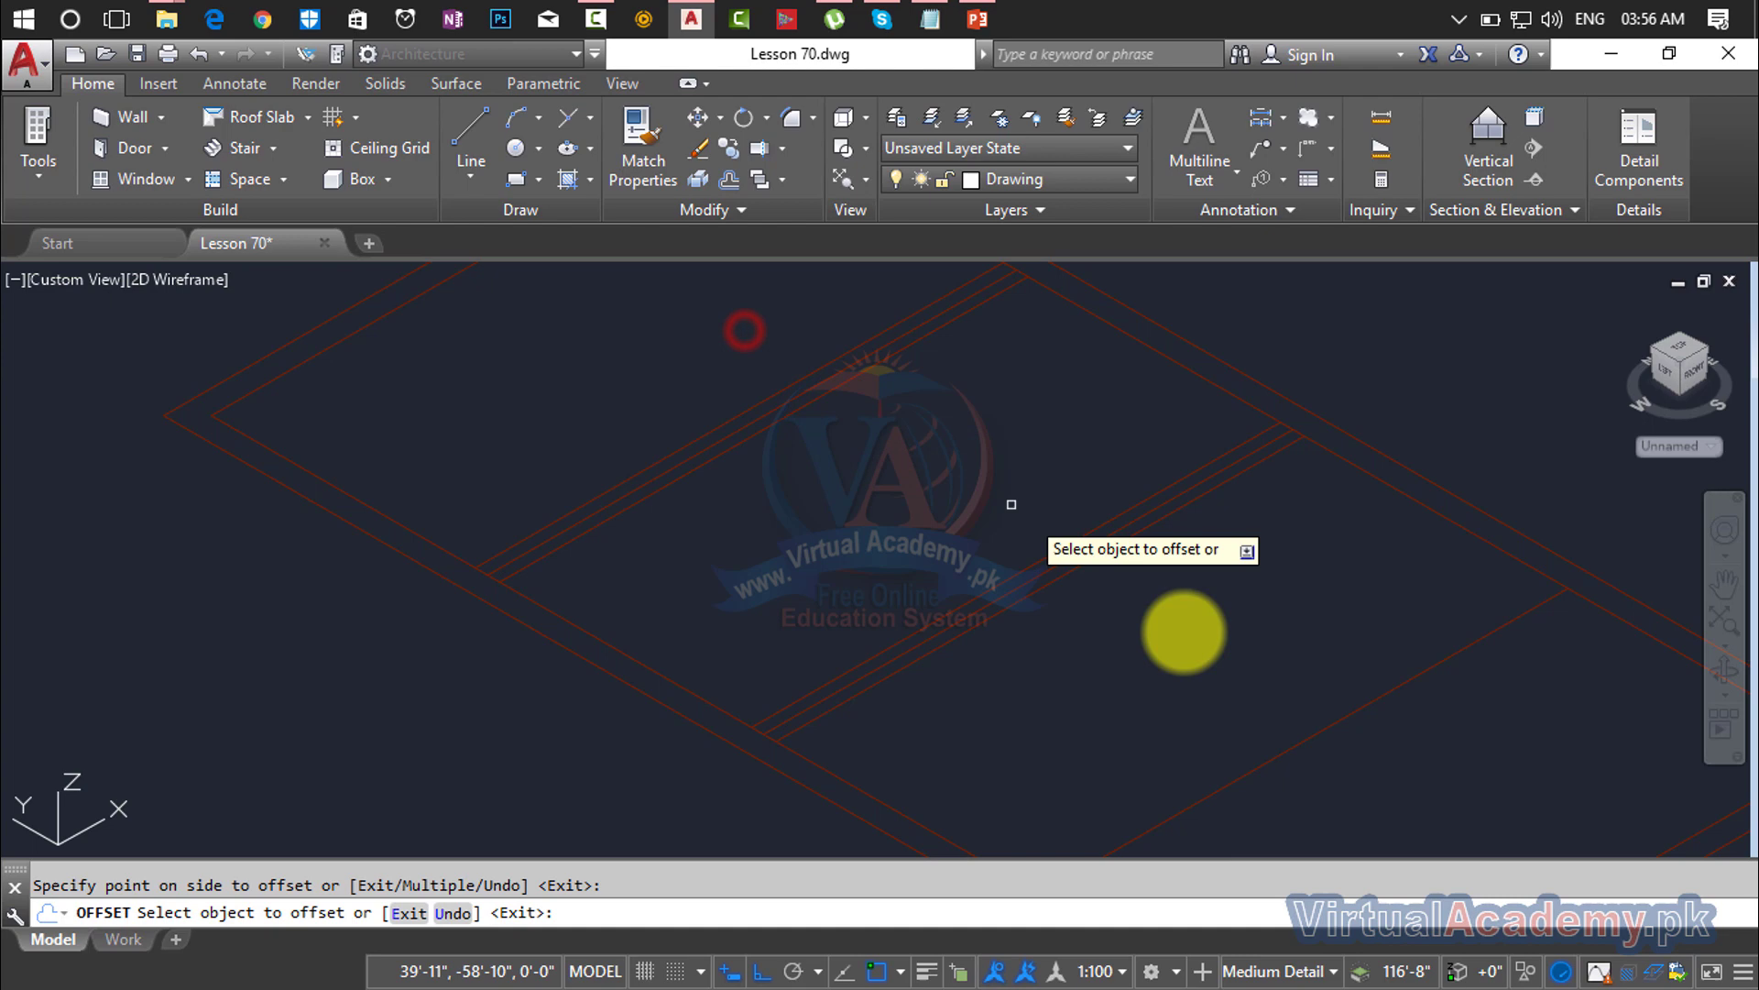
left_click(1330, 727)
left_click(1396, 790)
left_click(1326, 729)
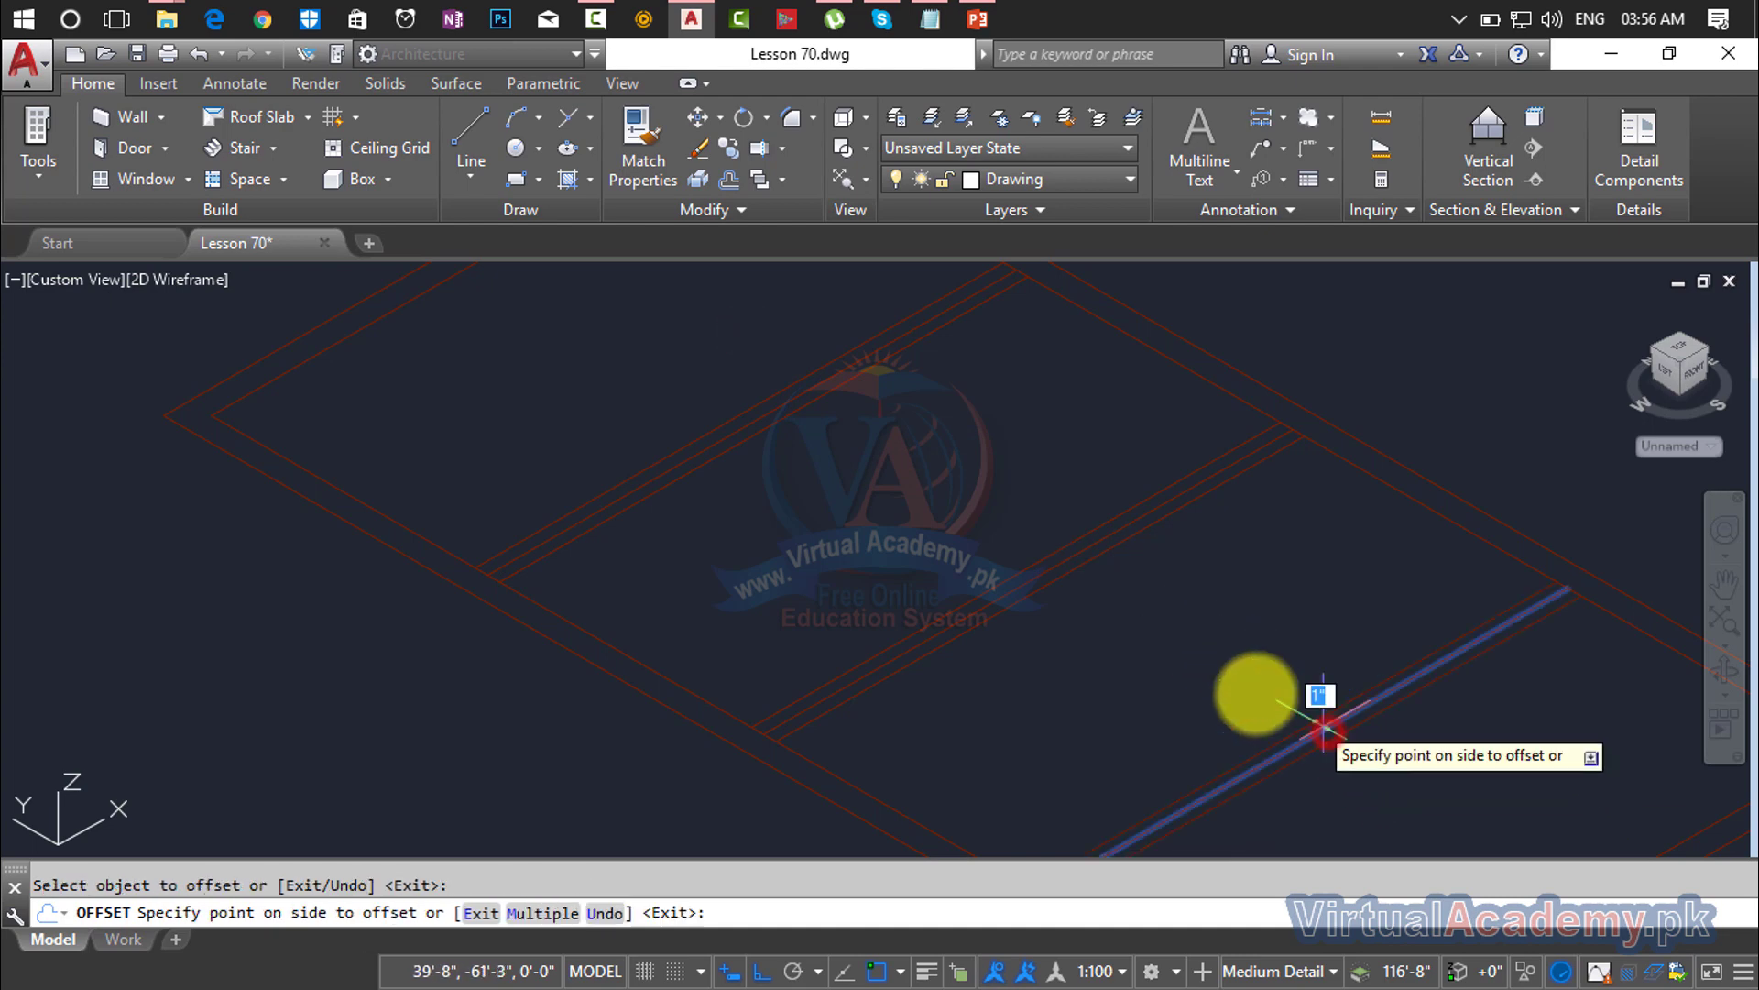
left_click(1215, 665)
key("Return")
Step: Delete the three original divider lines running midway between the offset pairs
left_click(1308, 734)
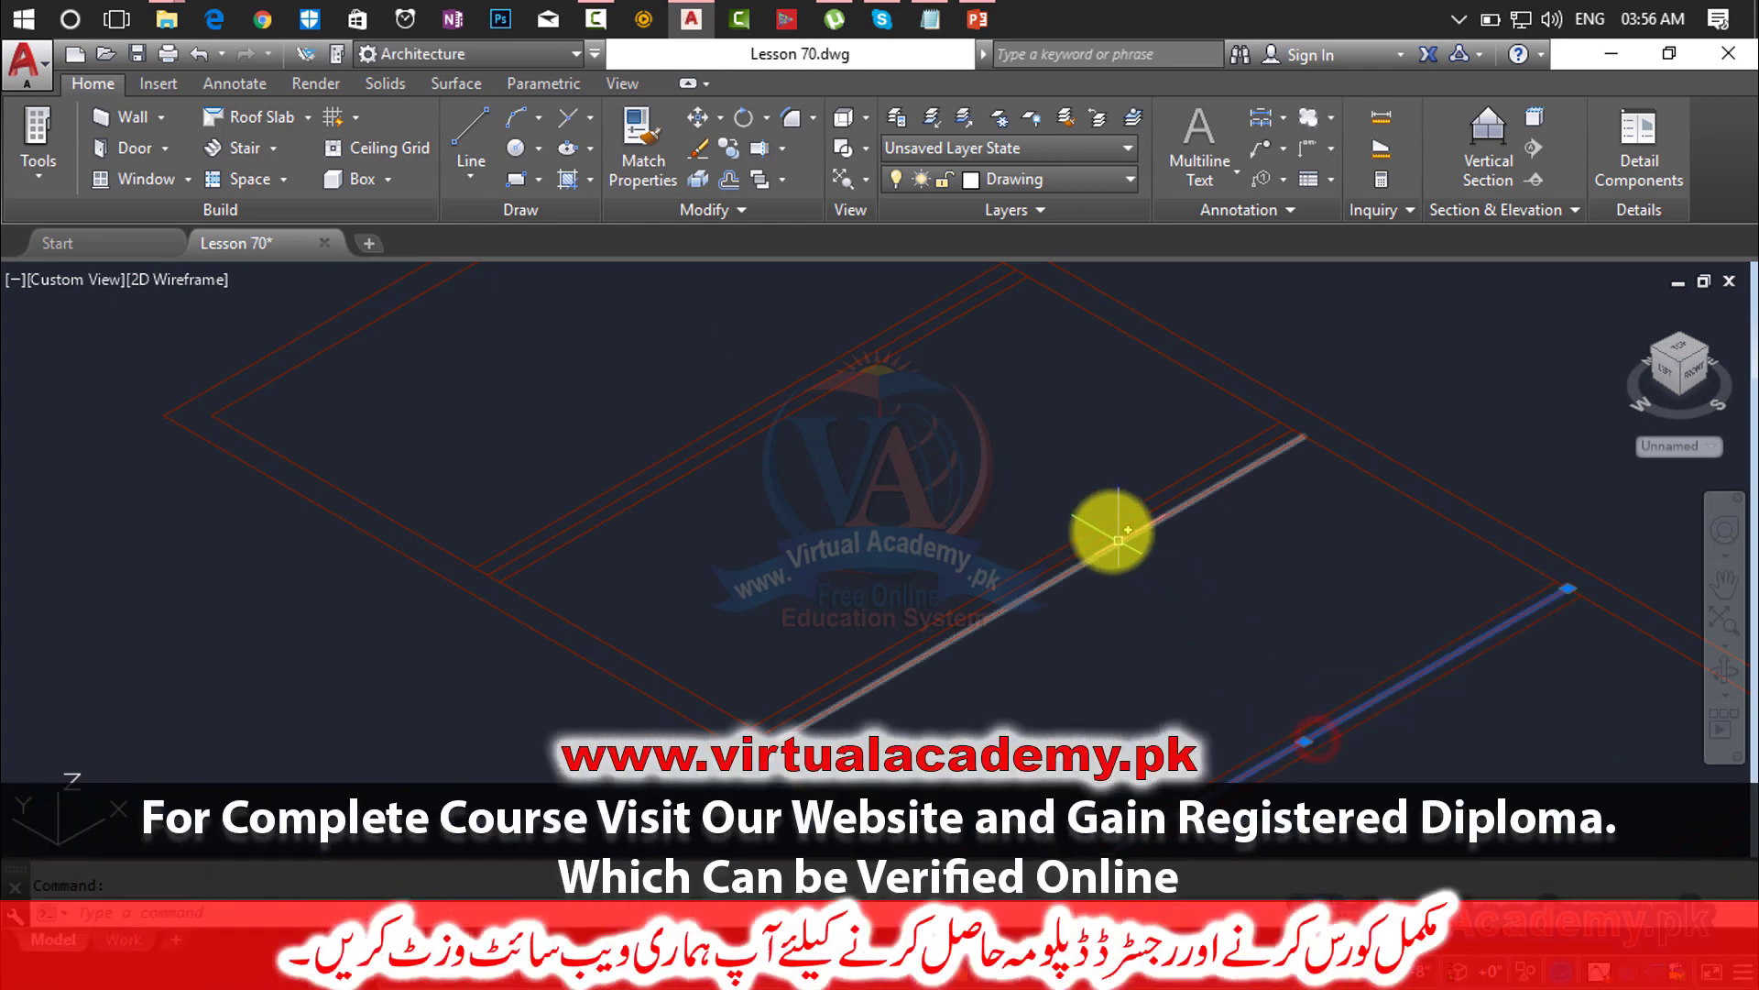
left_click(1112, 530)
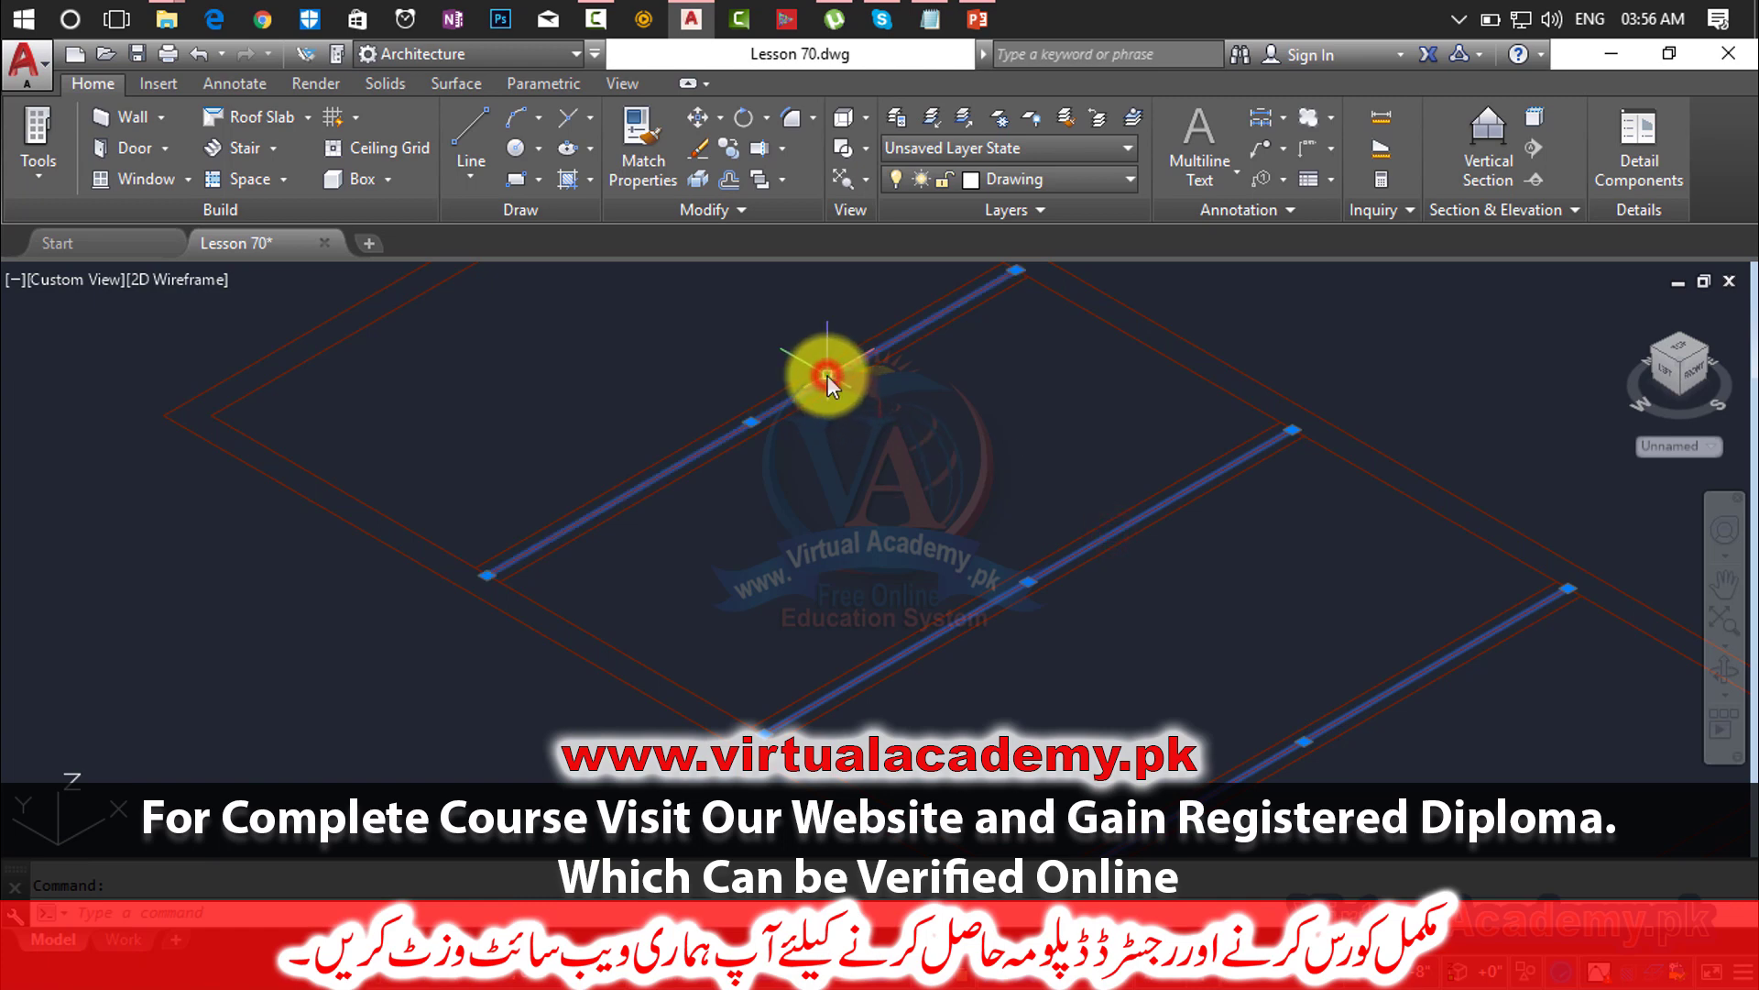
key("Delete")
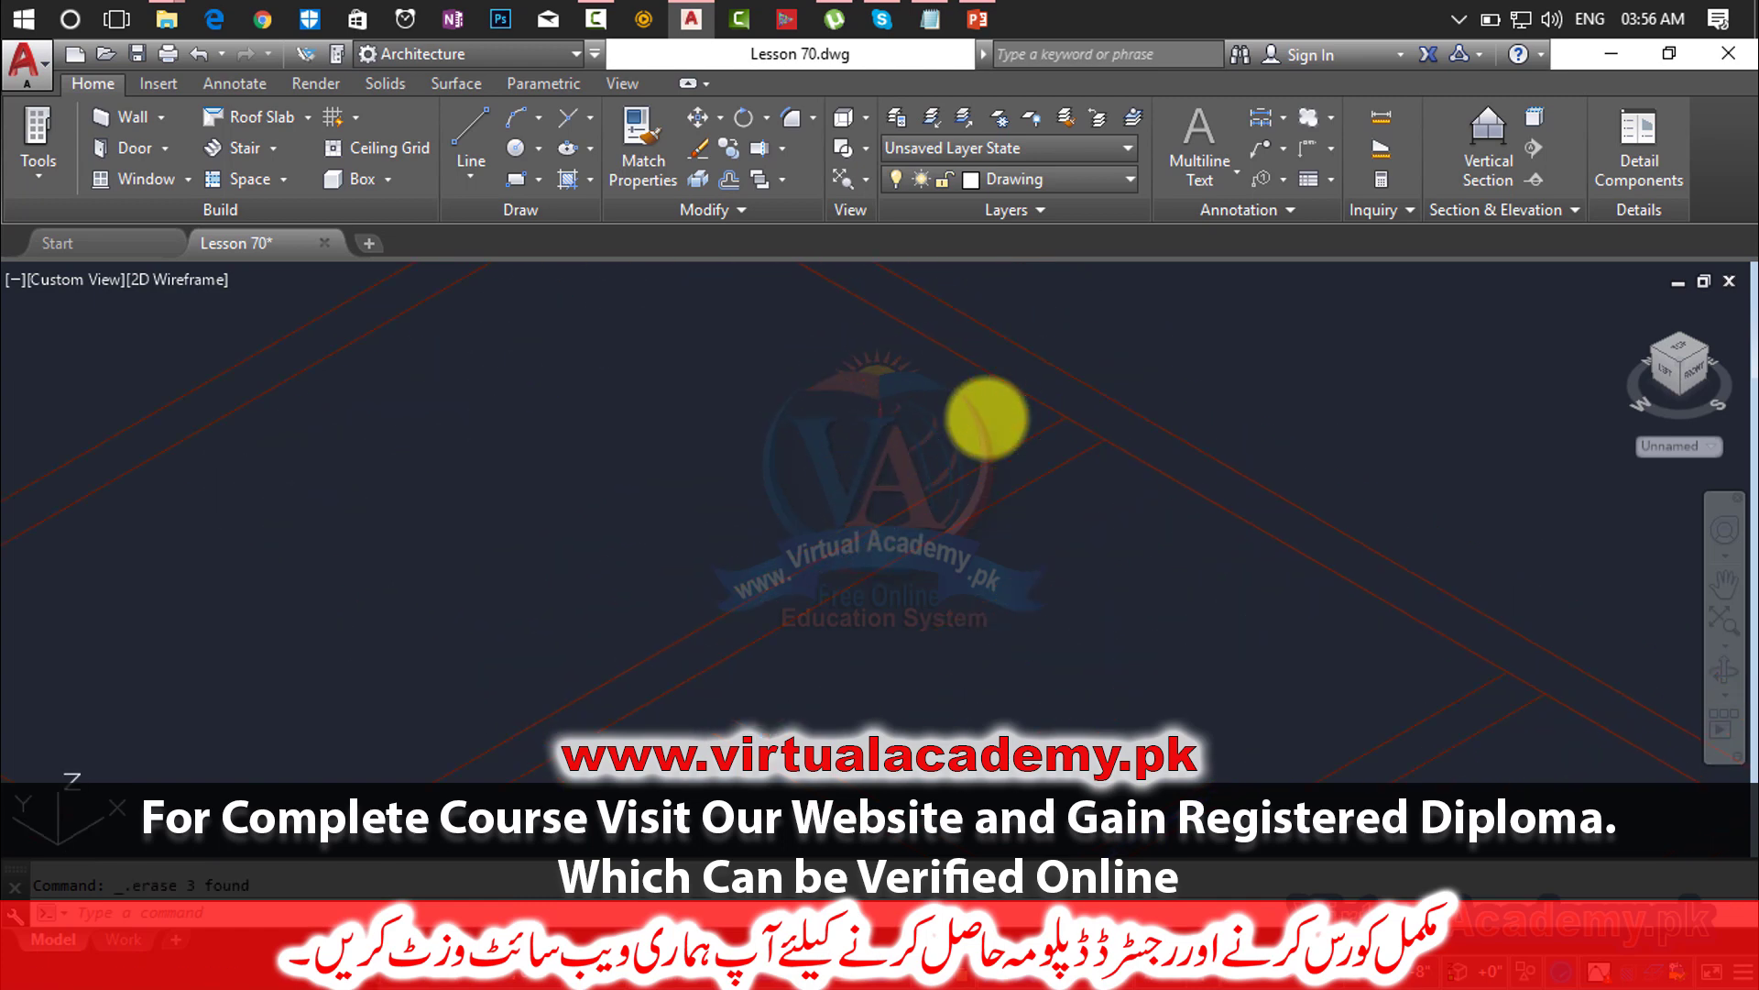
Step: Trim the inner border segments lying between each pair of divider lines at both ends of the dividers
type("tr")
key("Return")
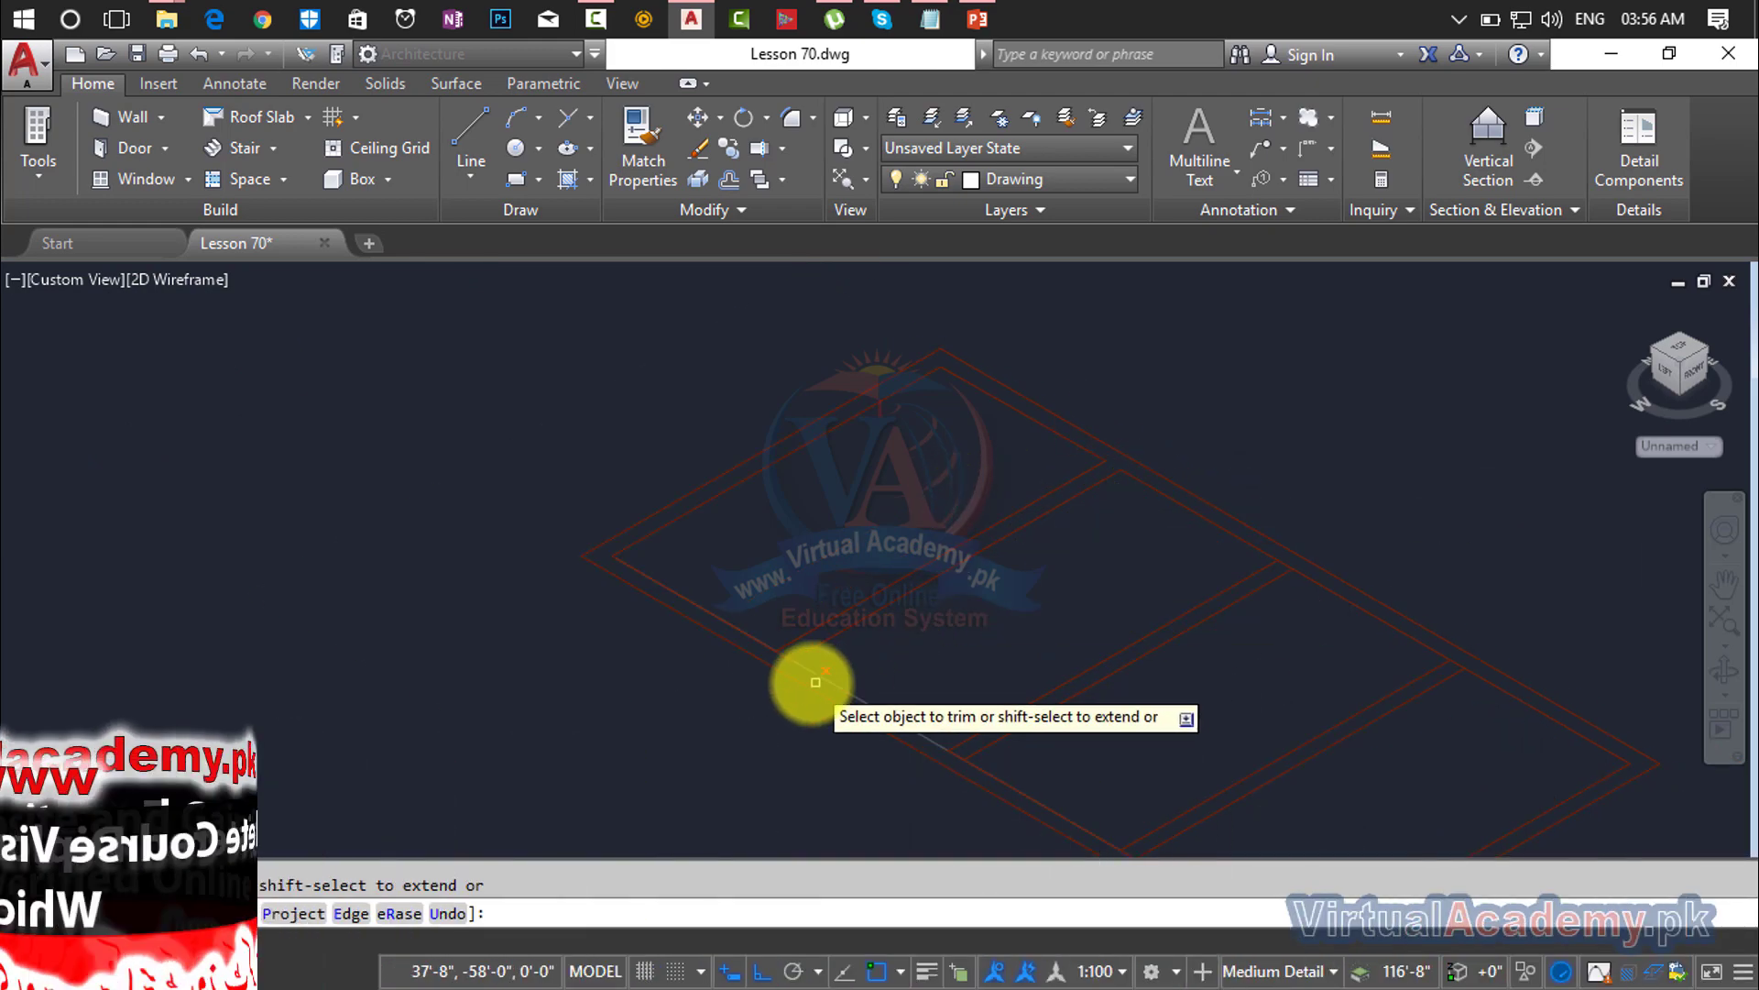
scroll(789, 666, "down", 3)
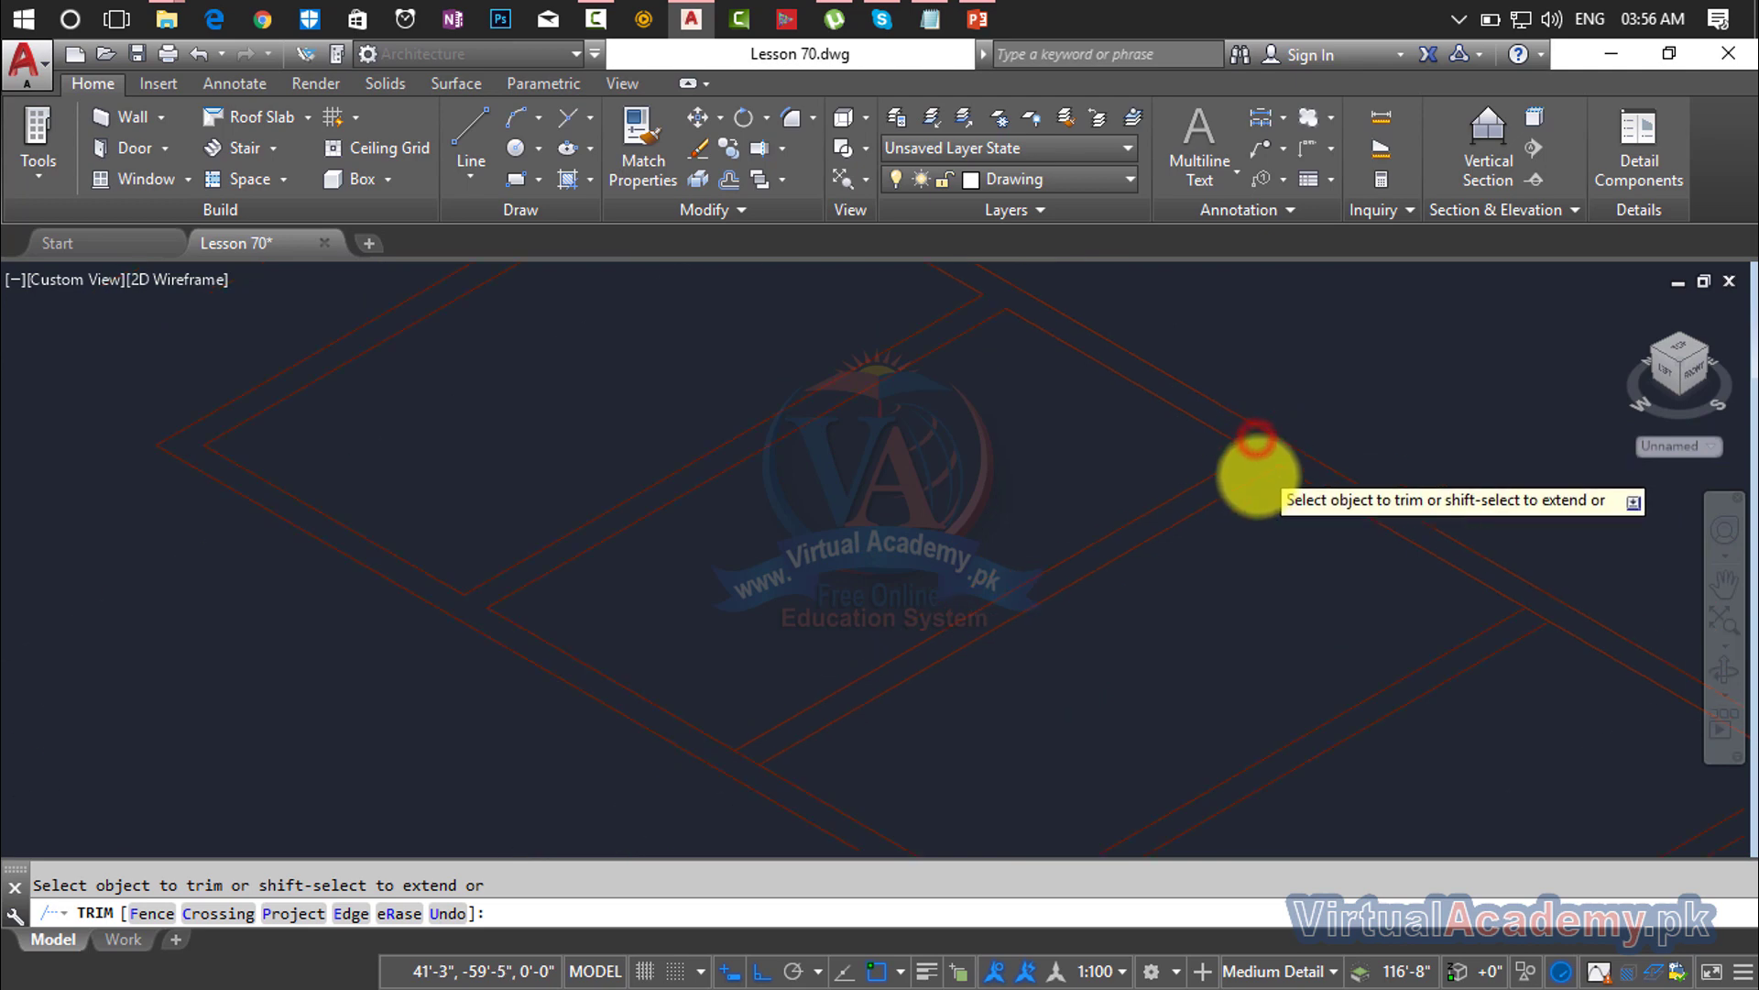
middle_click_drag(1249, 479, 1359, 374)
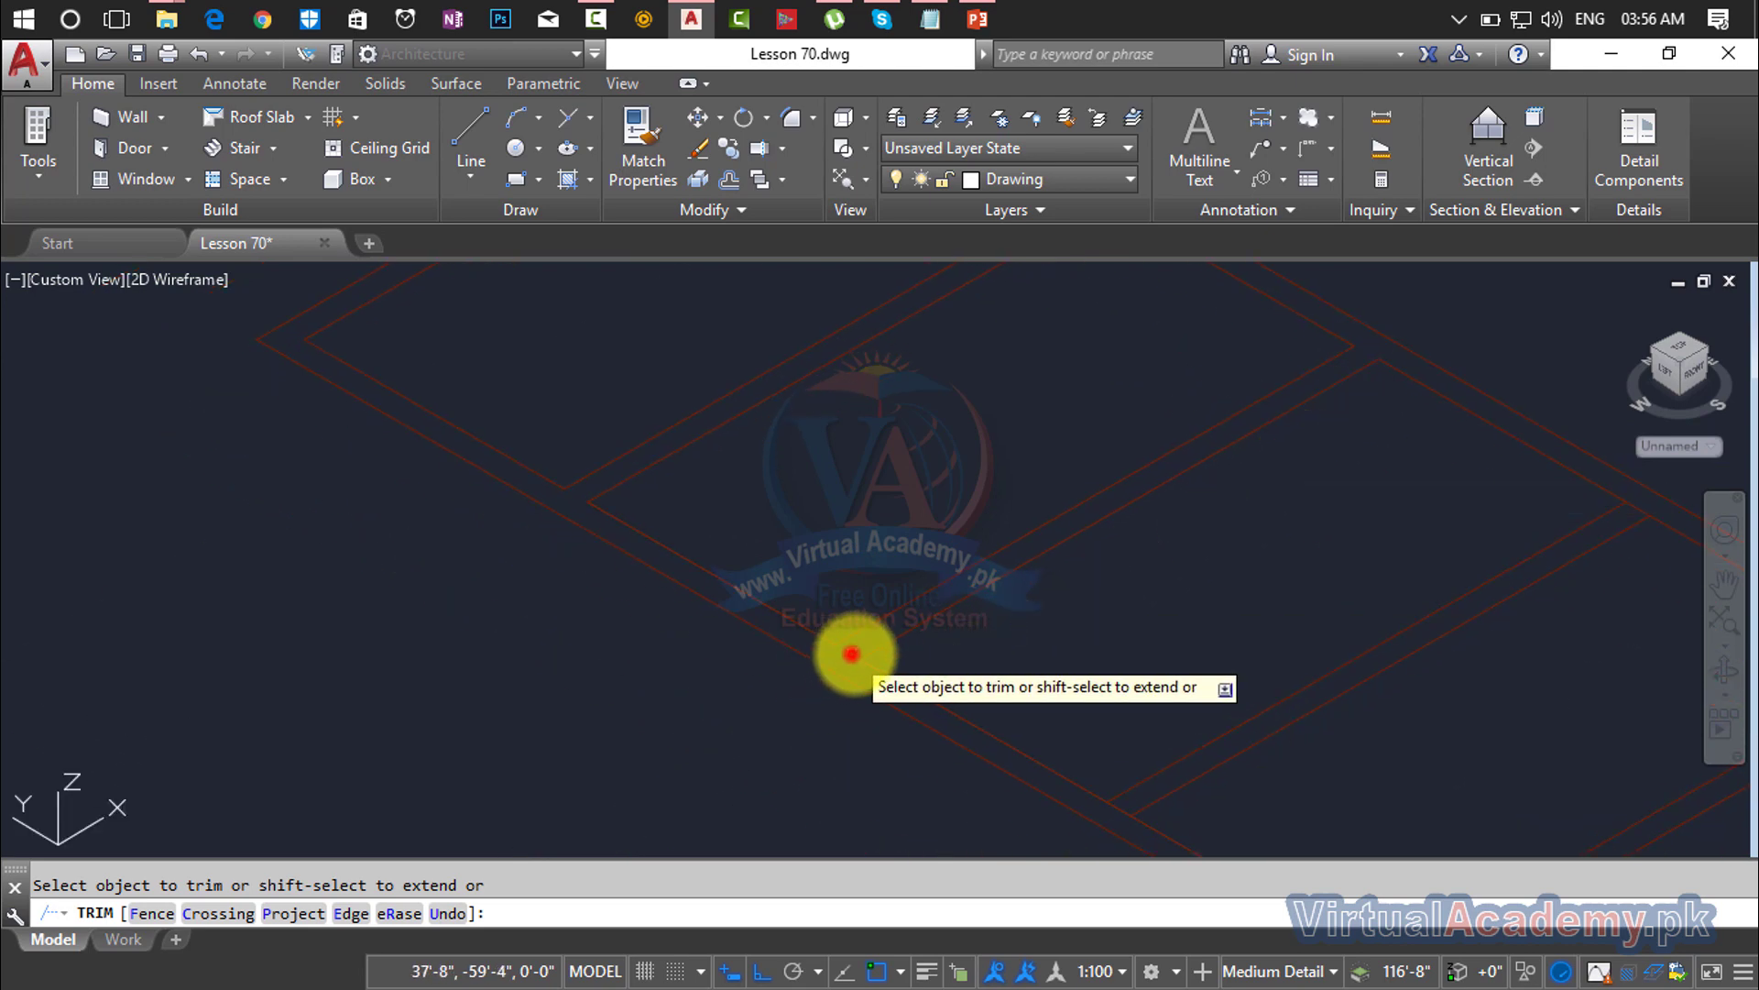
Step: Trim the leftover inner border segments where the crossbars meet the outer border of the four-panel rectangular frame
scroll(1100, 573, "up", 5)
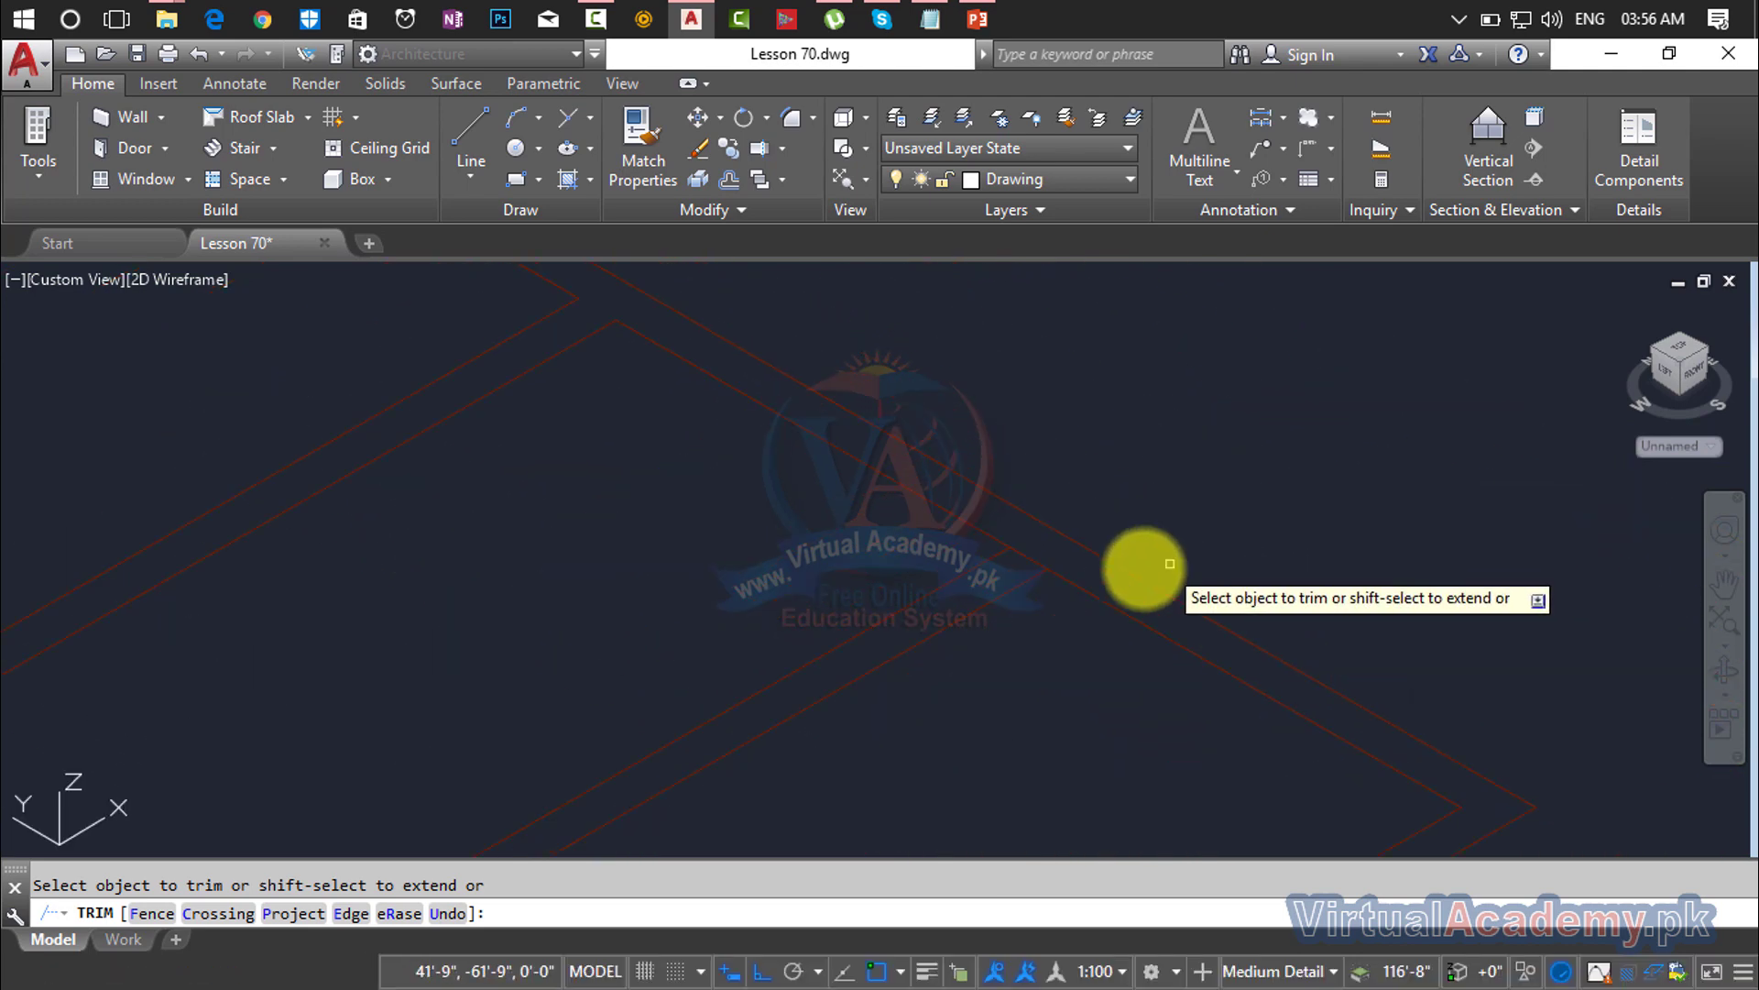
left_click(1028, 560)
scroll(1028, 583, "down", 5)
middle_click_drag(1028, 587, 1176, 496)
scroll(868, 658, "up", 5)
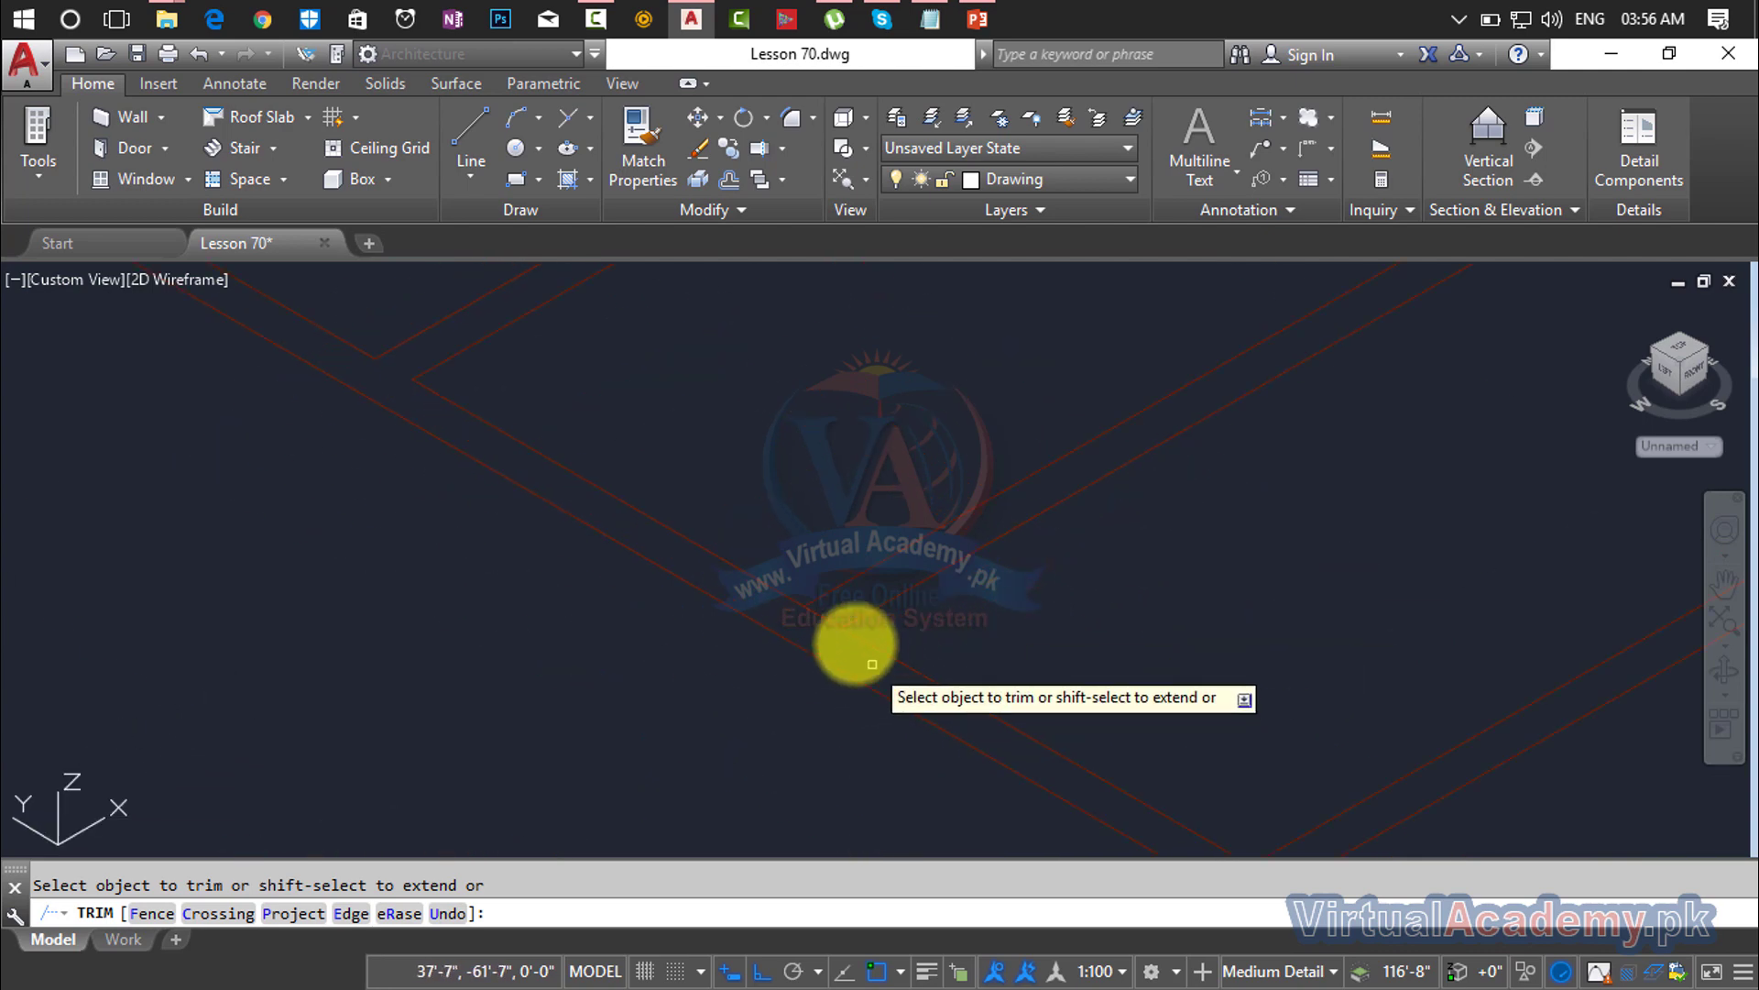
left_click(827, 622)
key("Return")
scroll(832, 621, "down", 2)
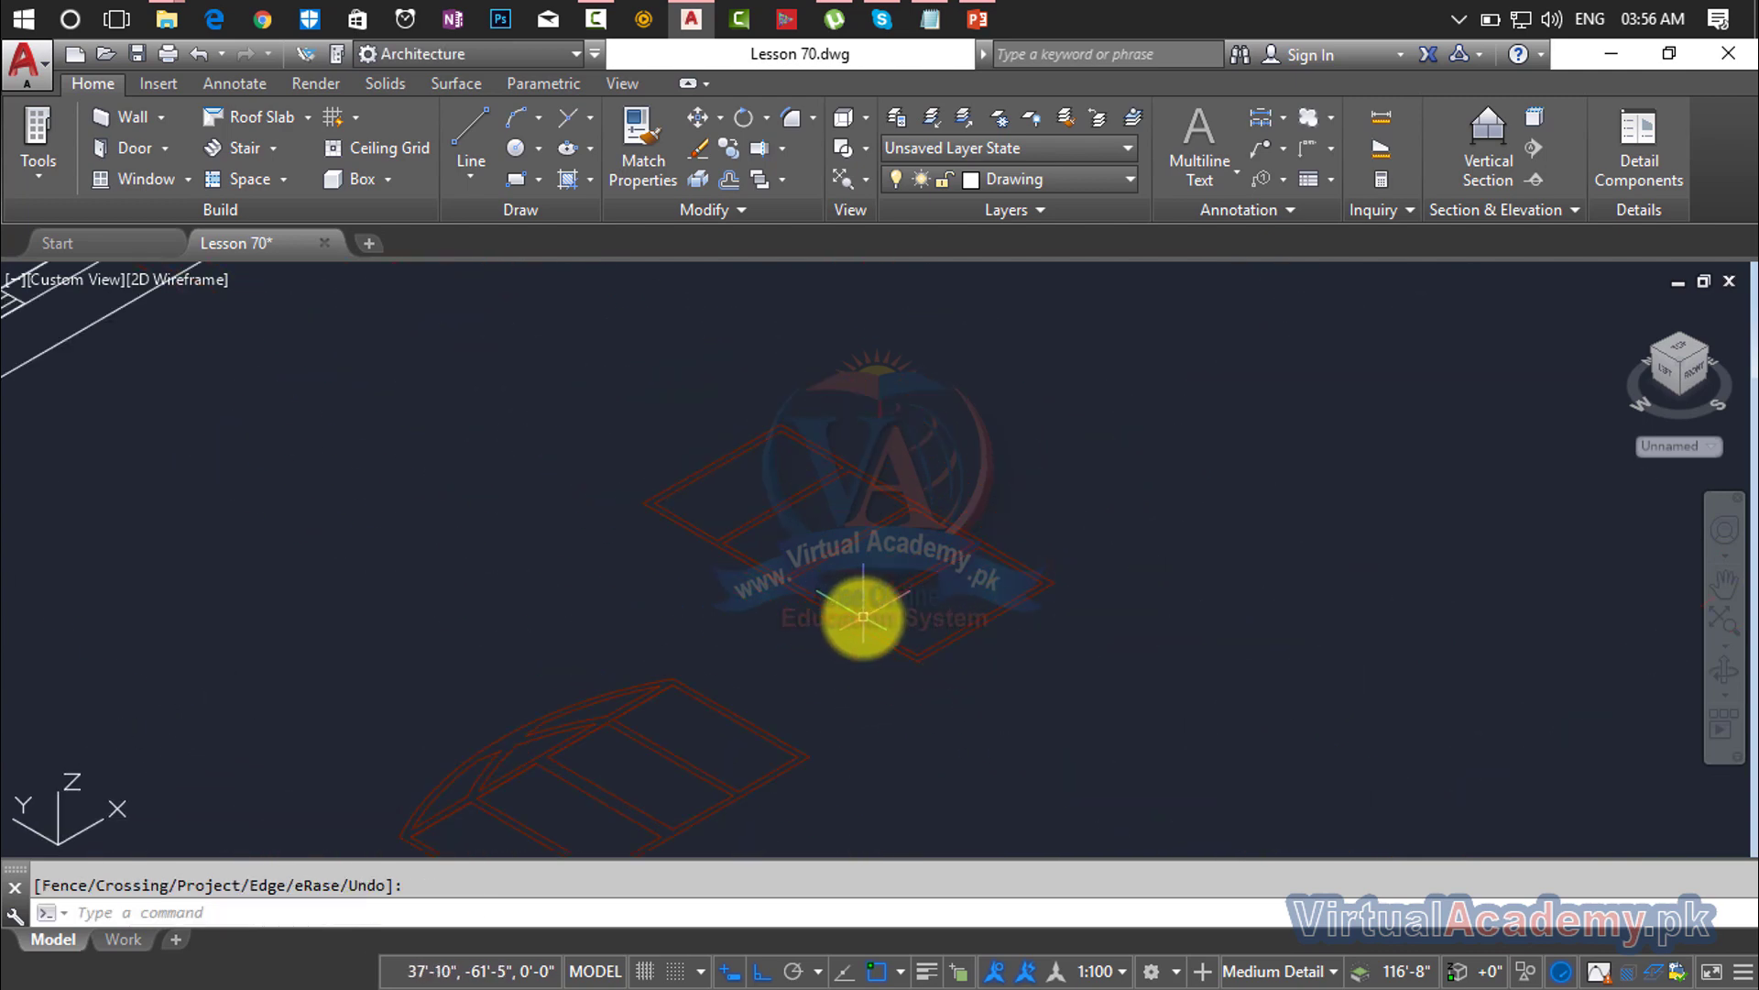
Step: Try to create a boundary from a point picked between the border lines of the arched frame
scroll(863, 617, "down", 2)
middle_click_drag(863, 617, 1039, 429)
scroll(888, 594, "up", 2)
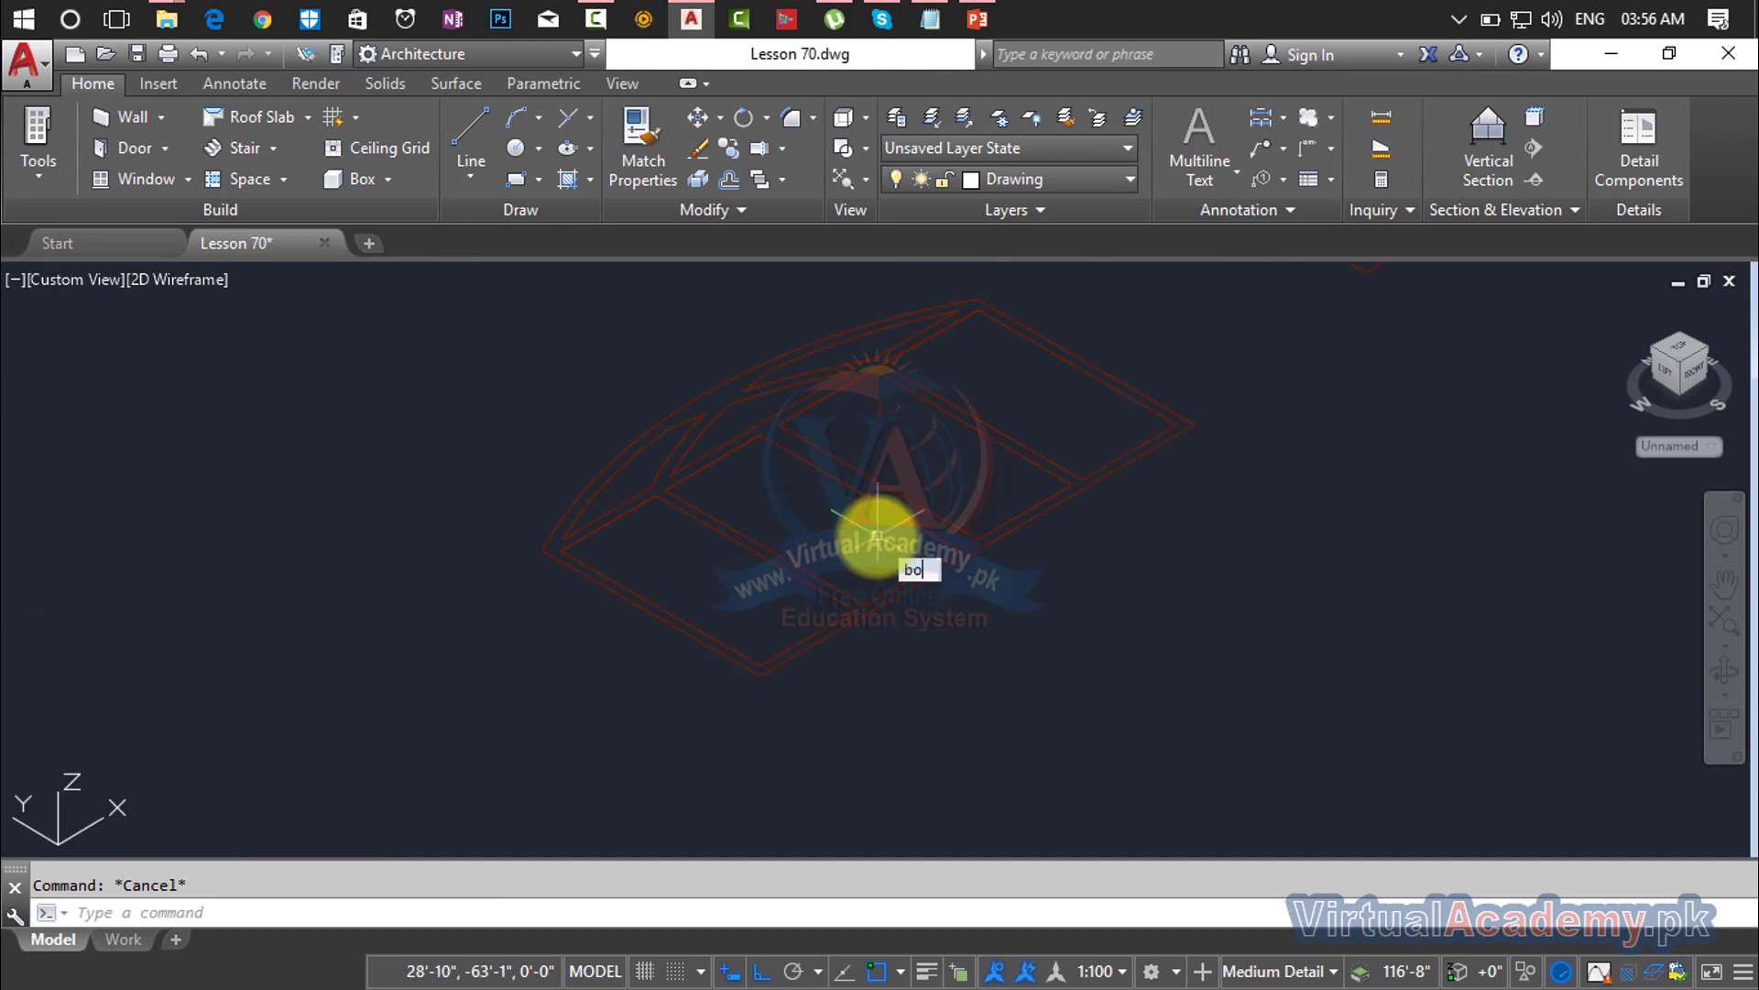
type("BO")
key("Return")
left_click(733, 394)
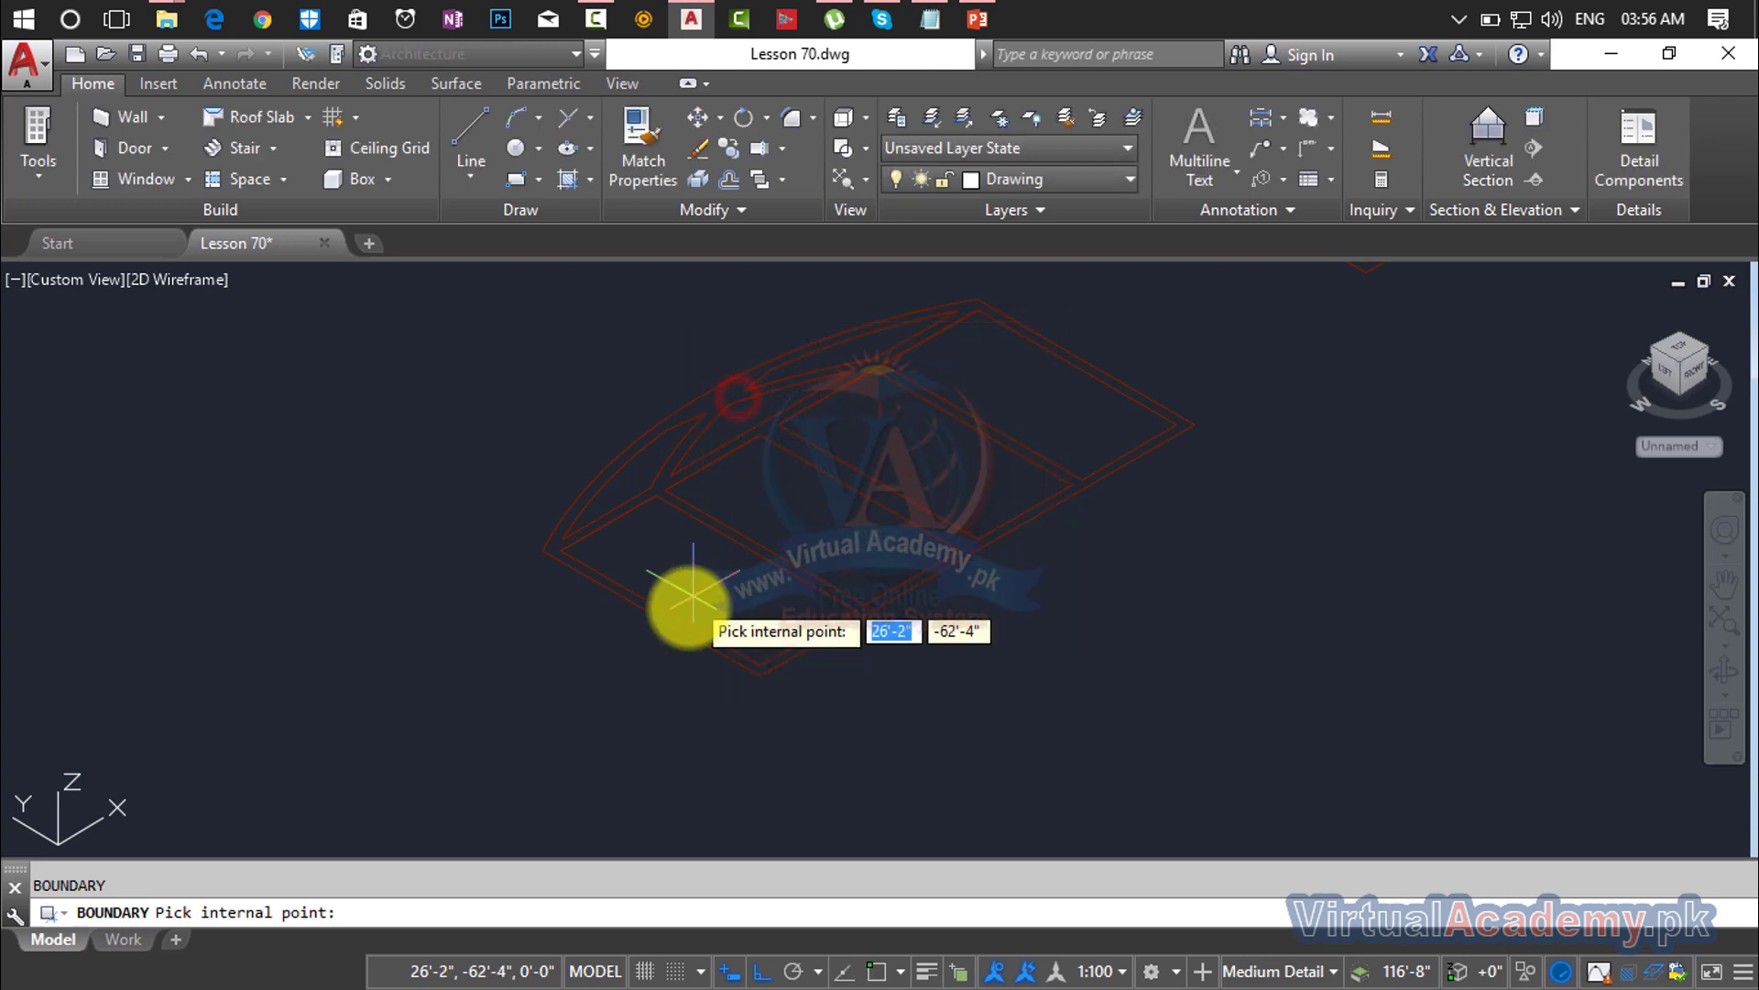
left_click(680, 624)
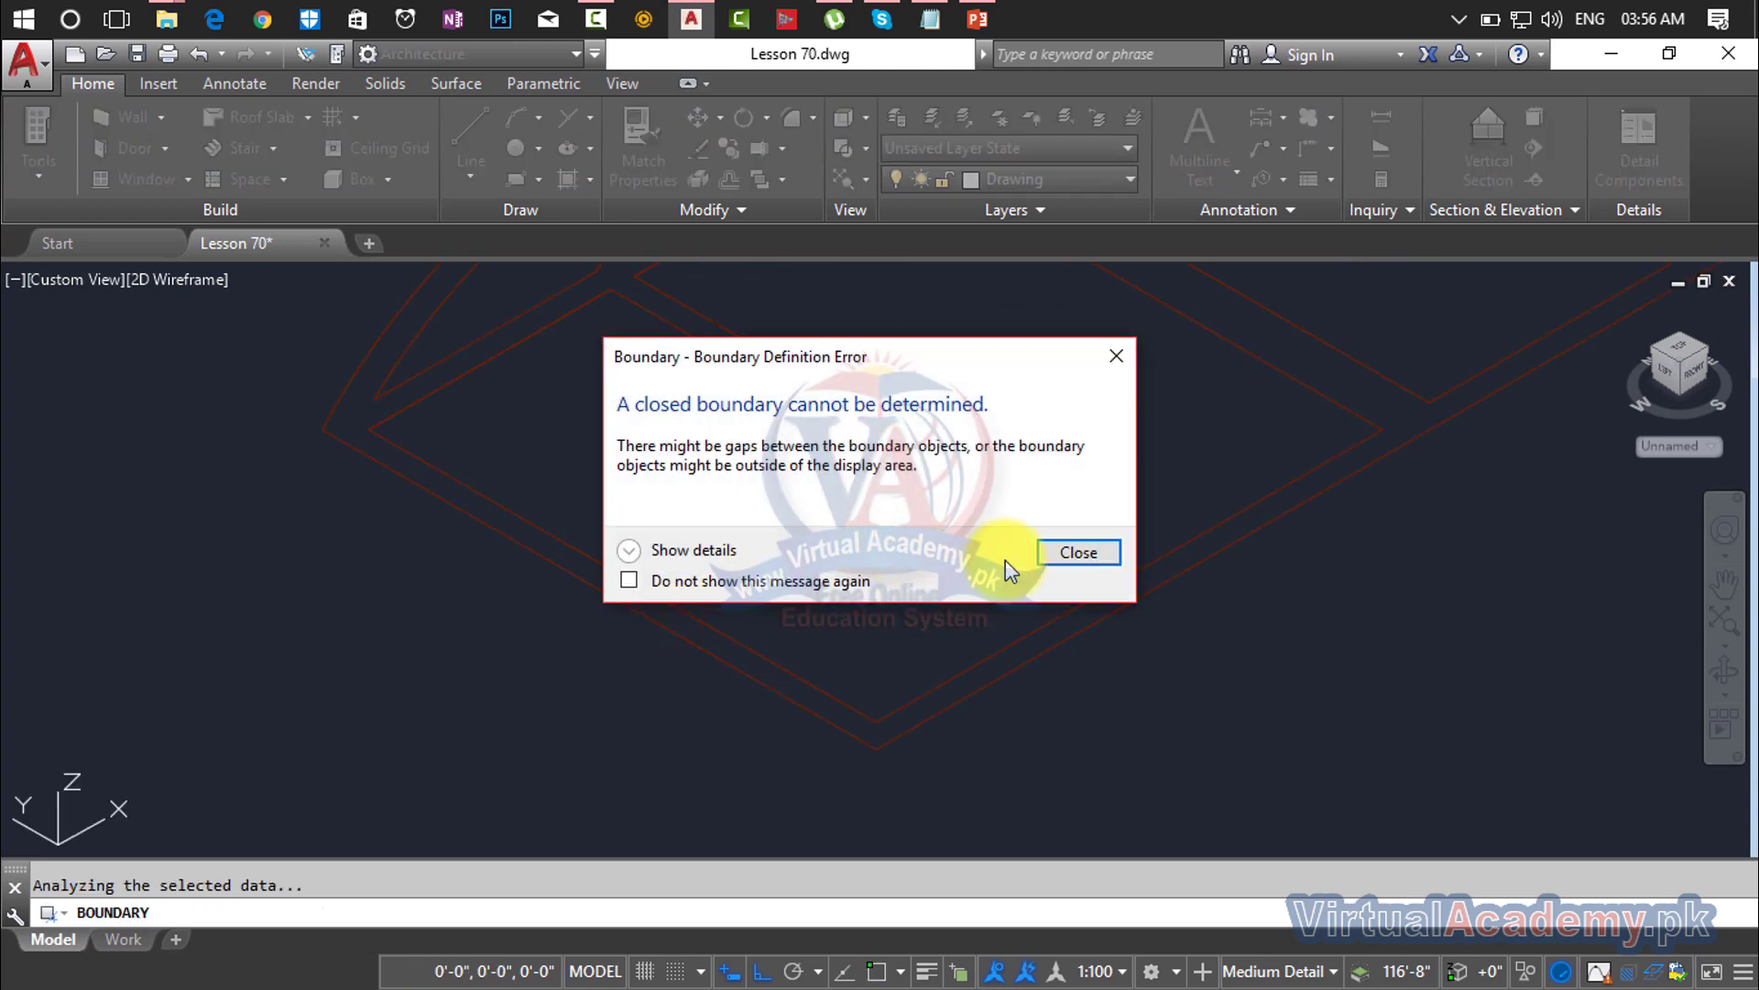
left_click(1091, 548)
scroll(1250, 615, "down", 4)
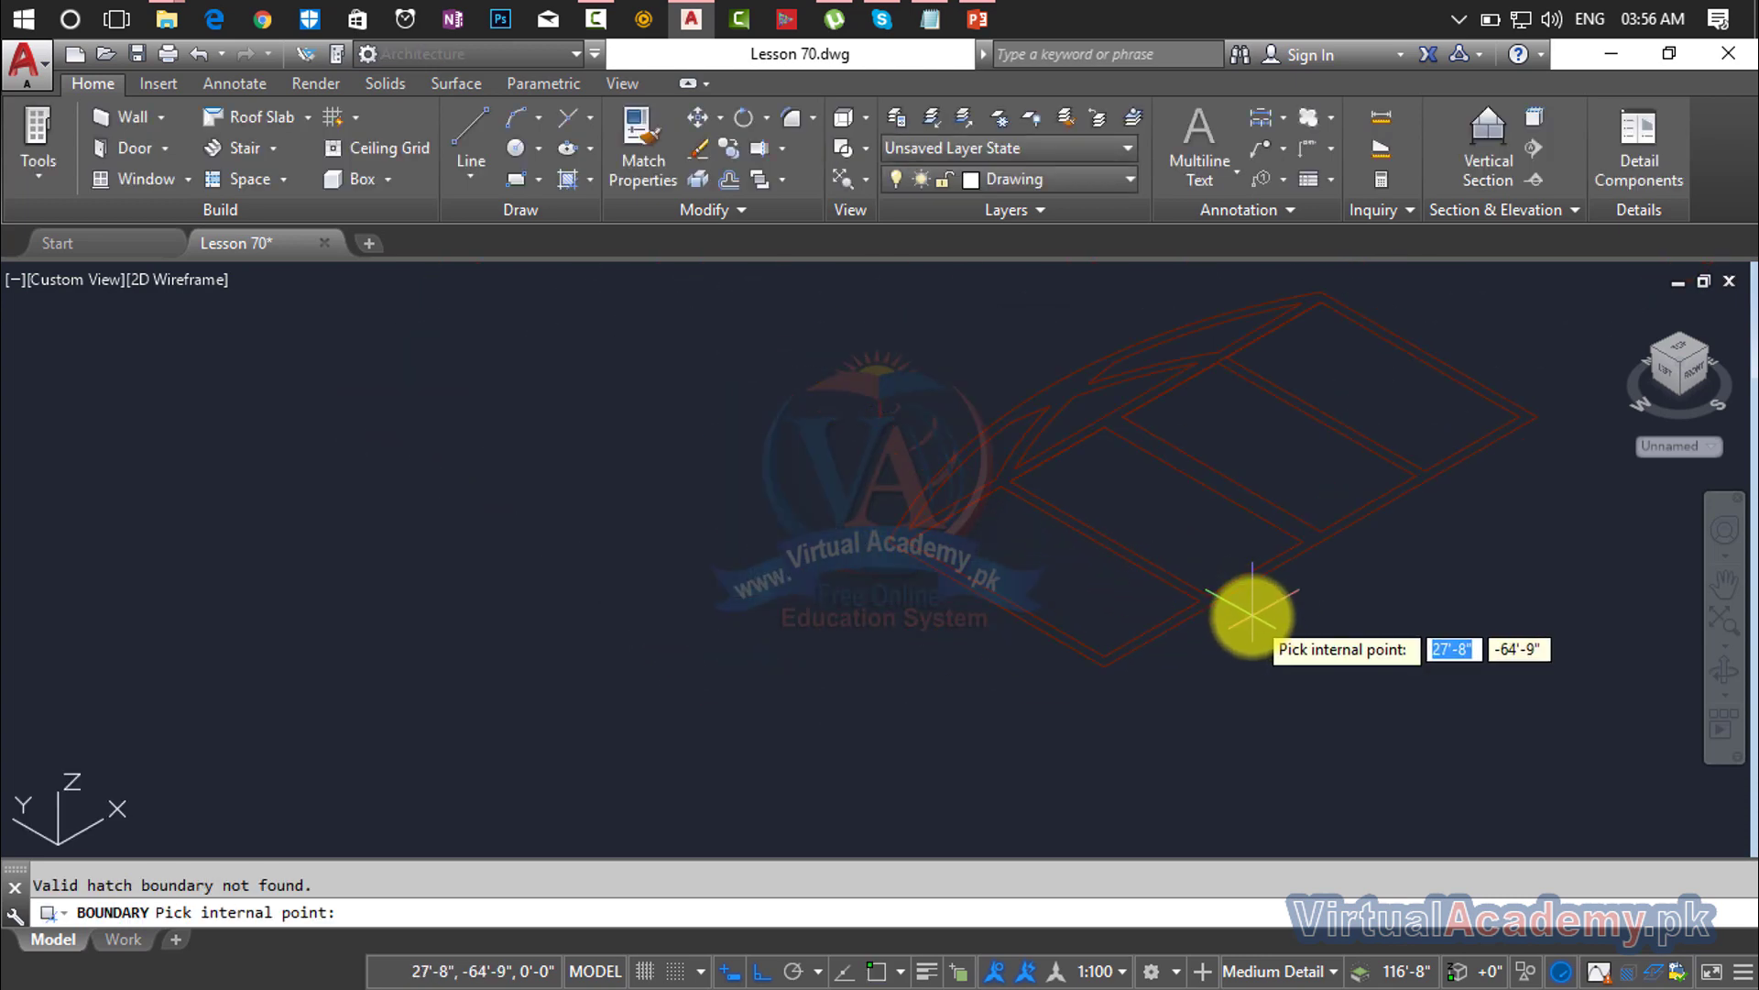
middle_click_drag(1250, 615, 1067, 725)
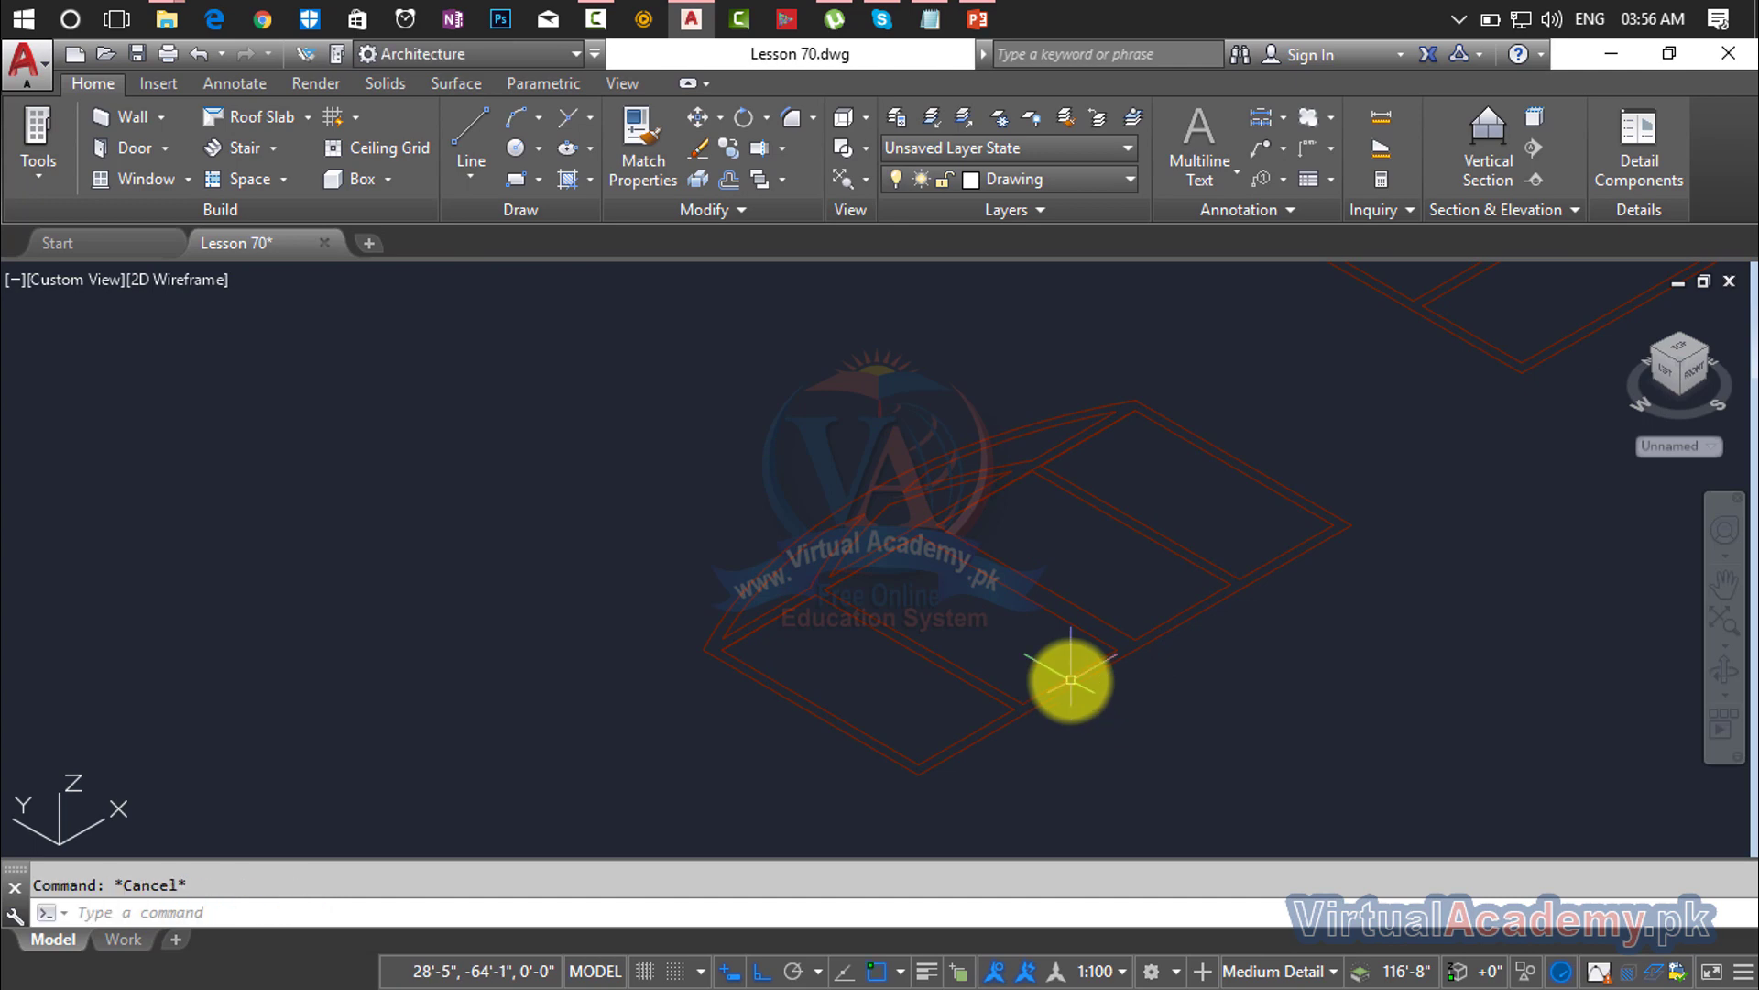
type("o")
key("Return")
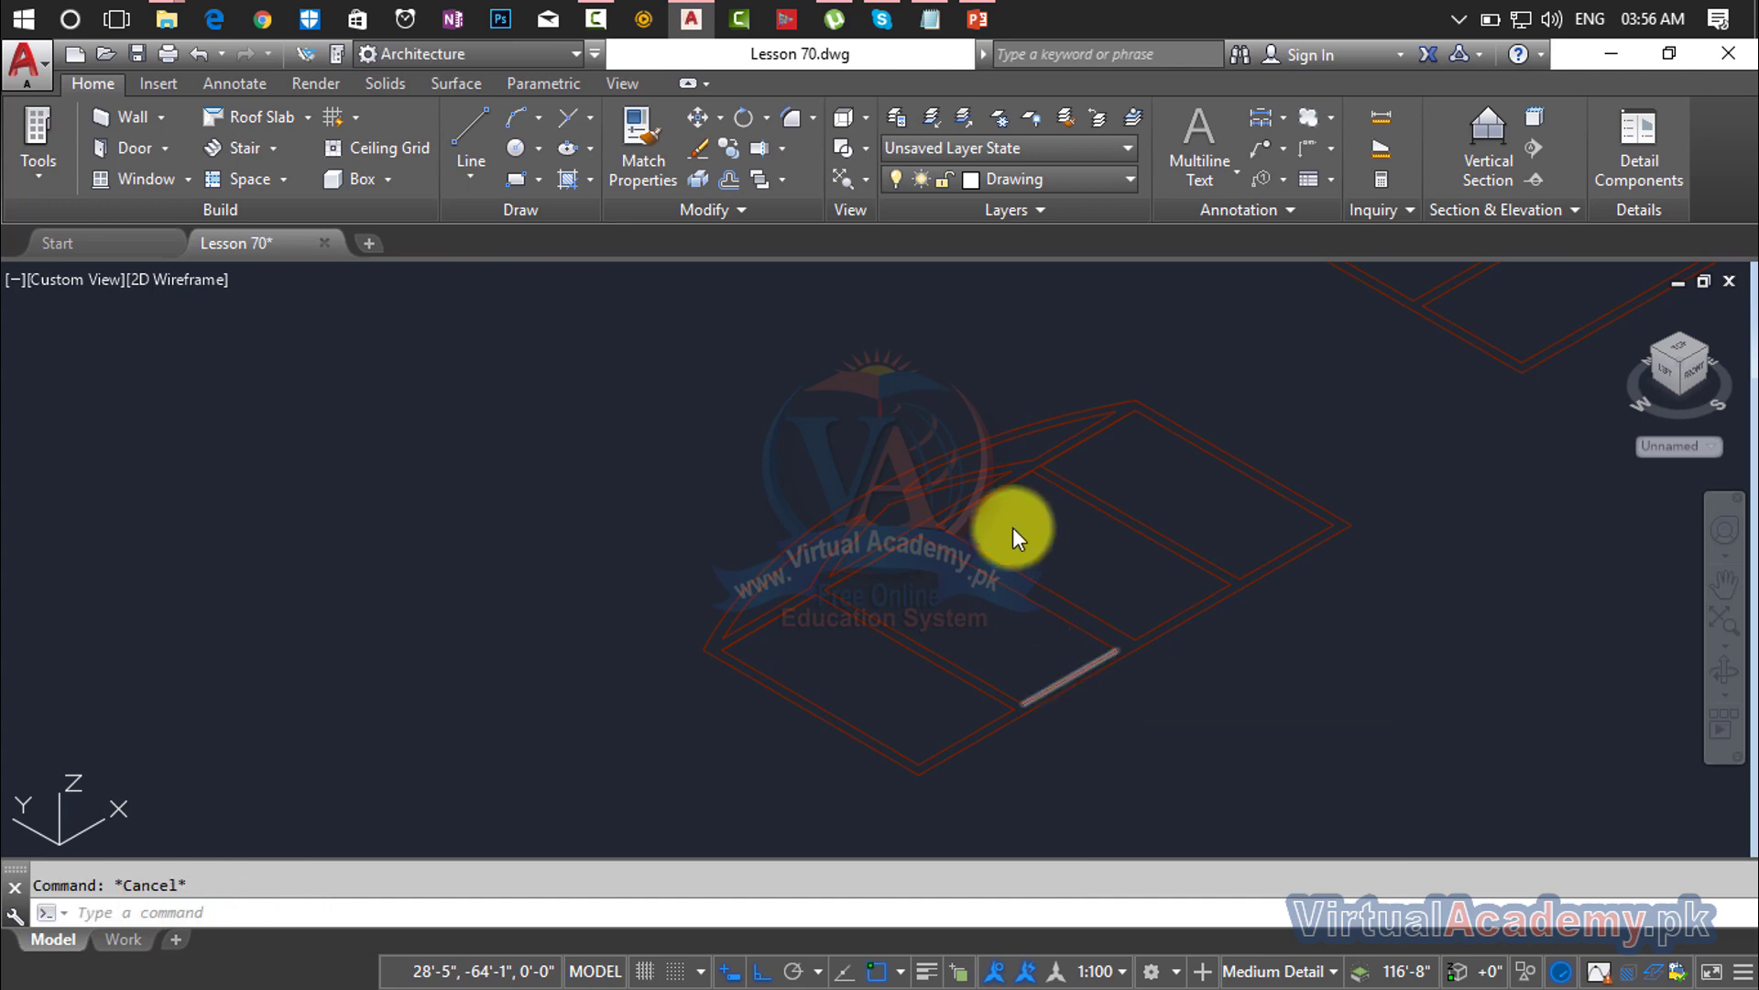
left_click(733, 392)
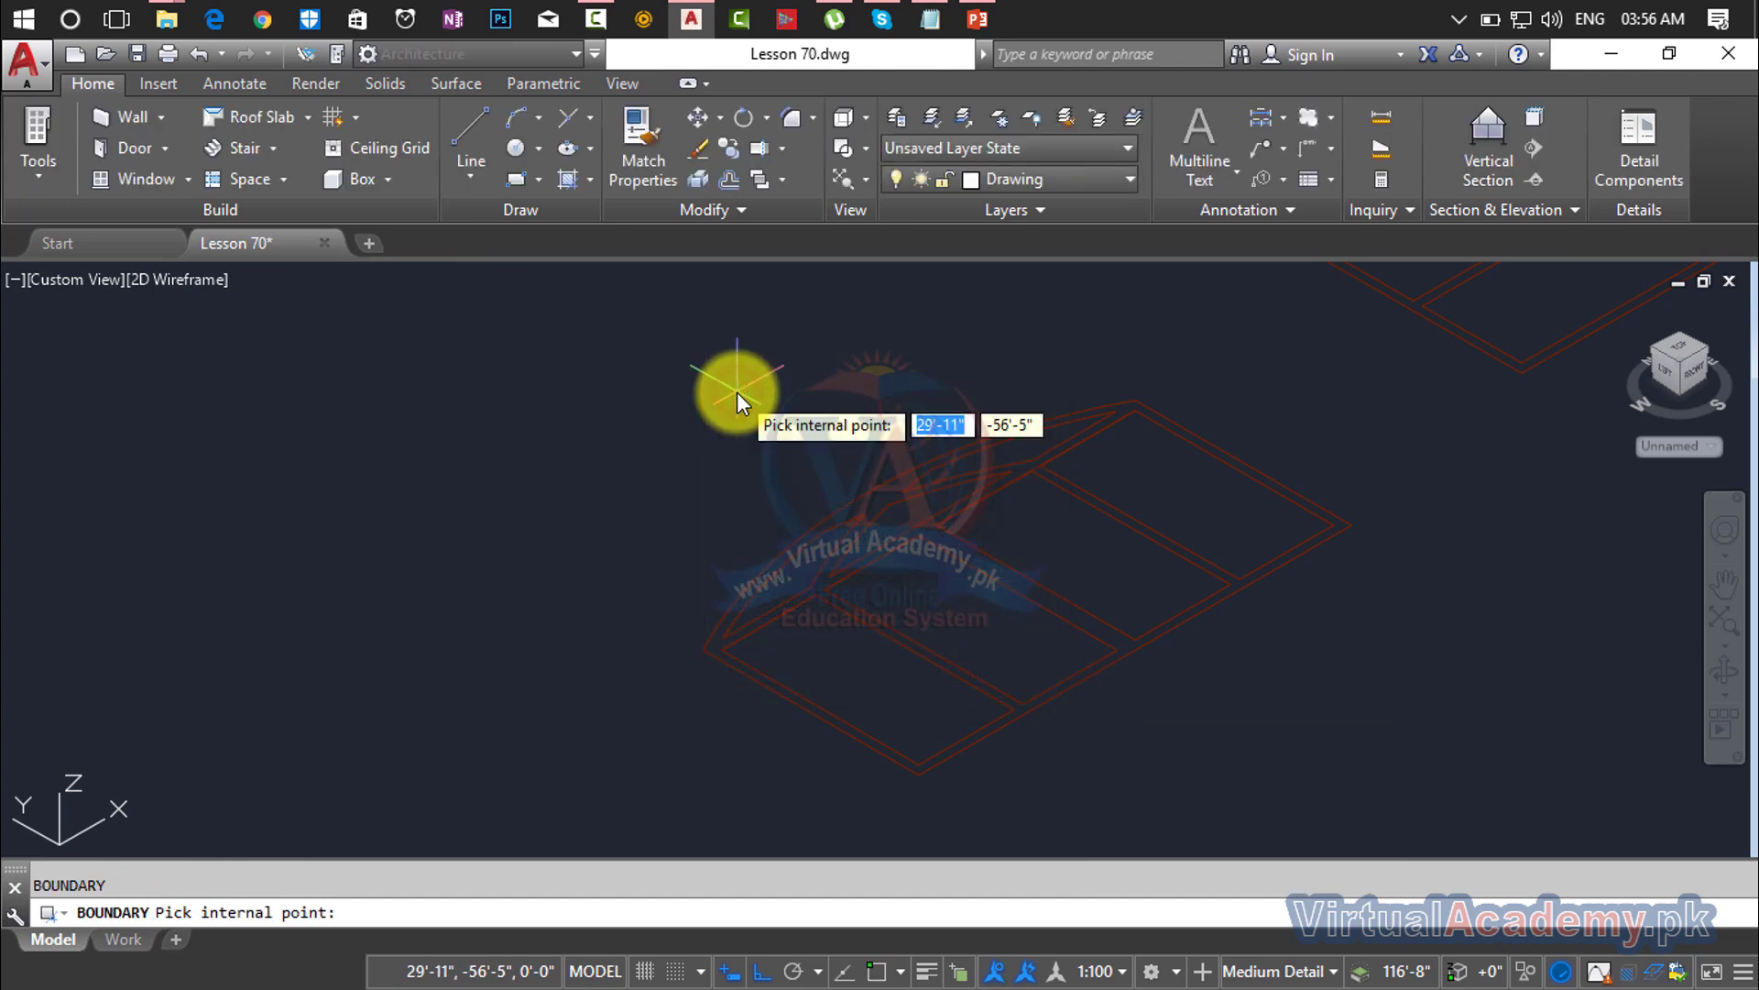
key("Escape")
Step: Define a new boundary set for the Boundary command from all the lines and arcs of the arched frame
type("bo")
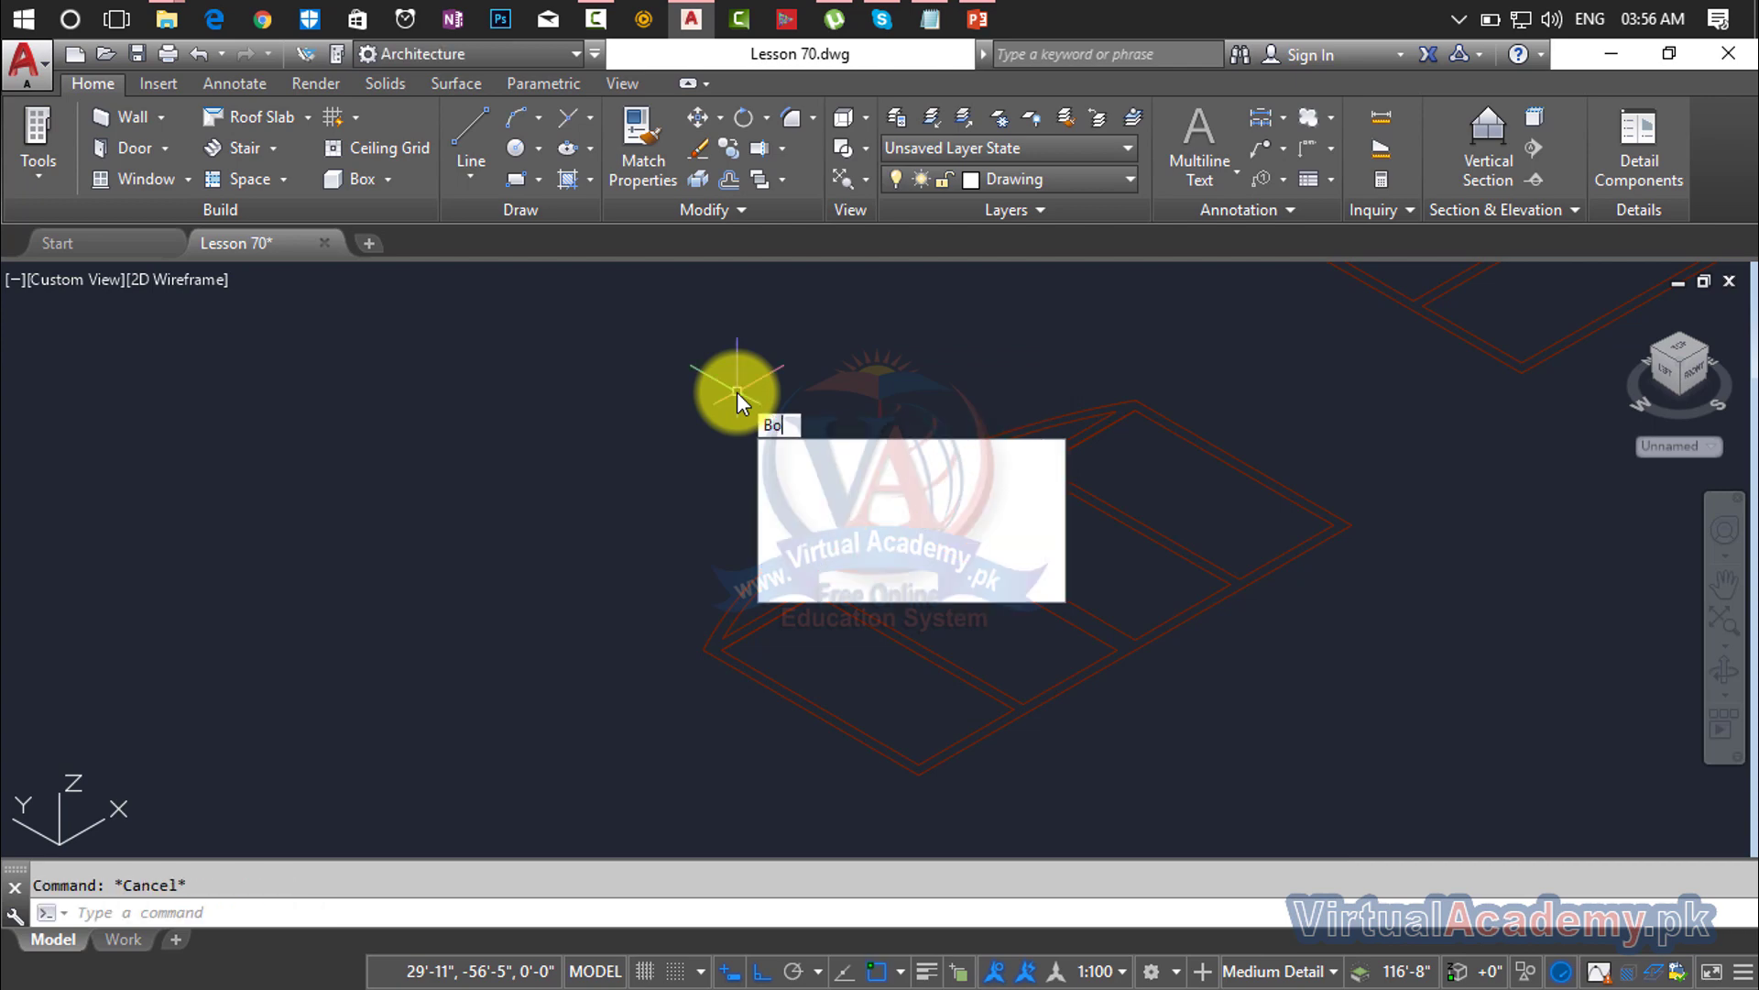
key("Return")
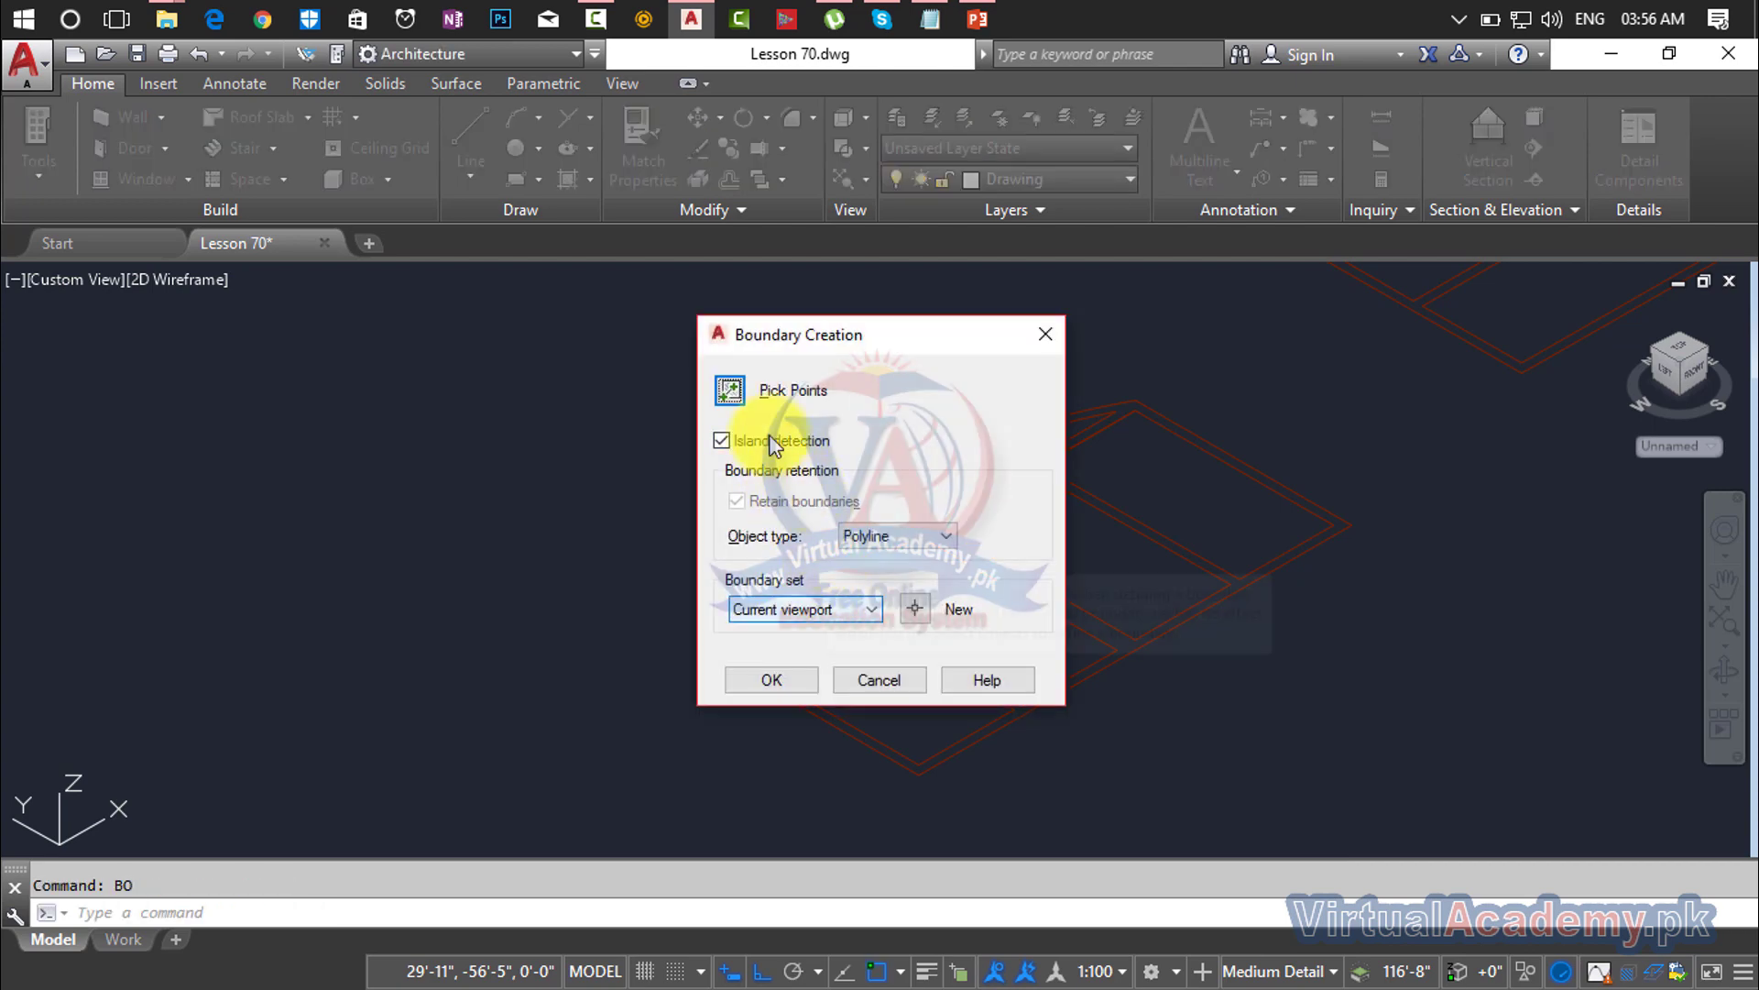
left_click(915, 608)
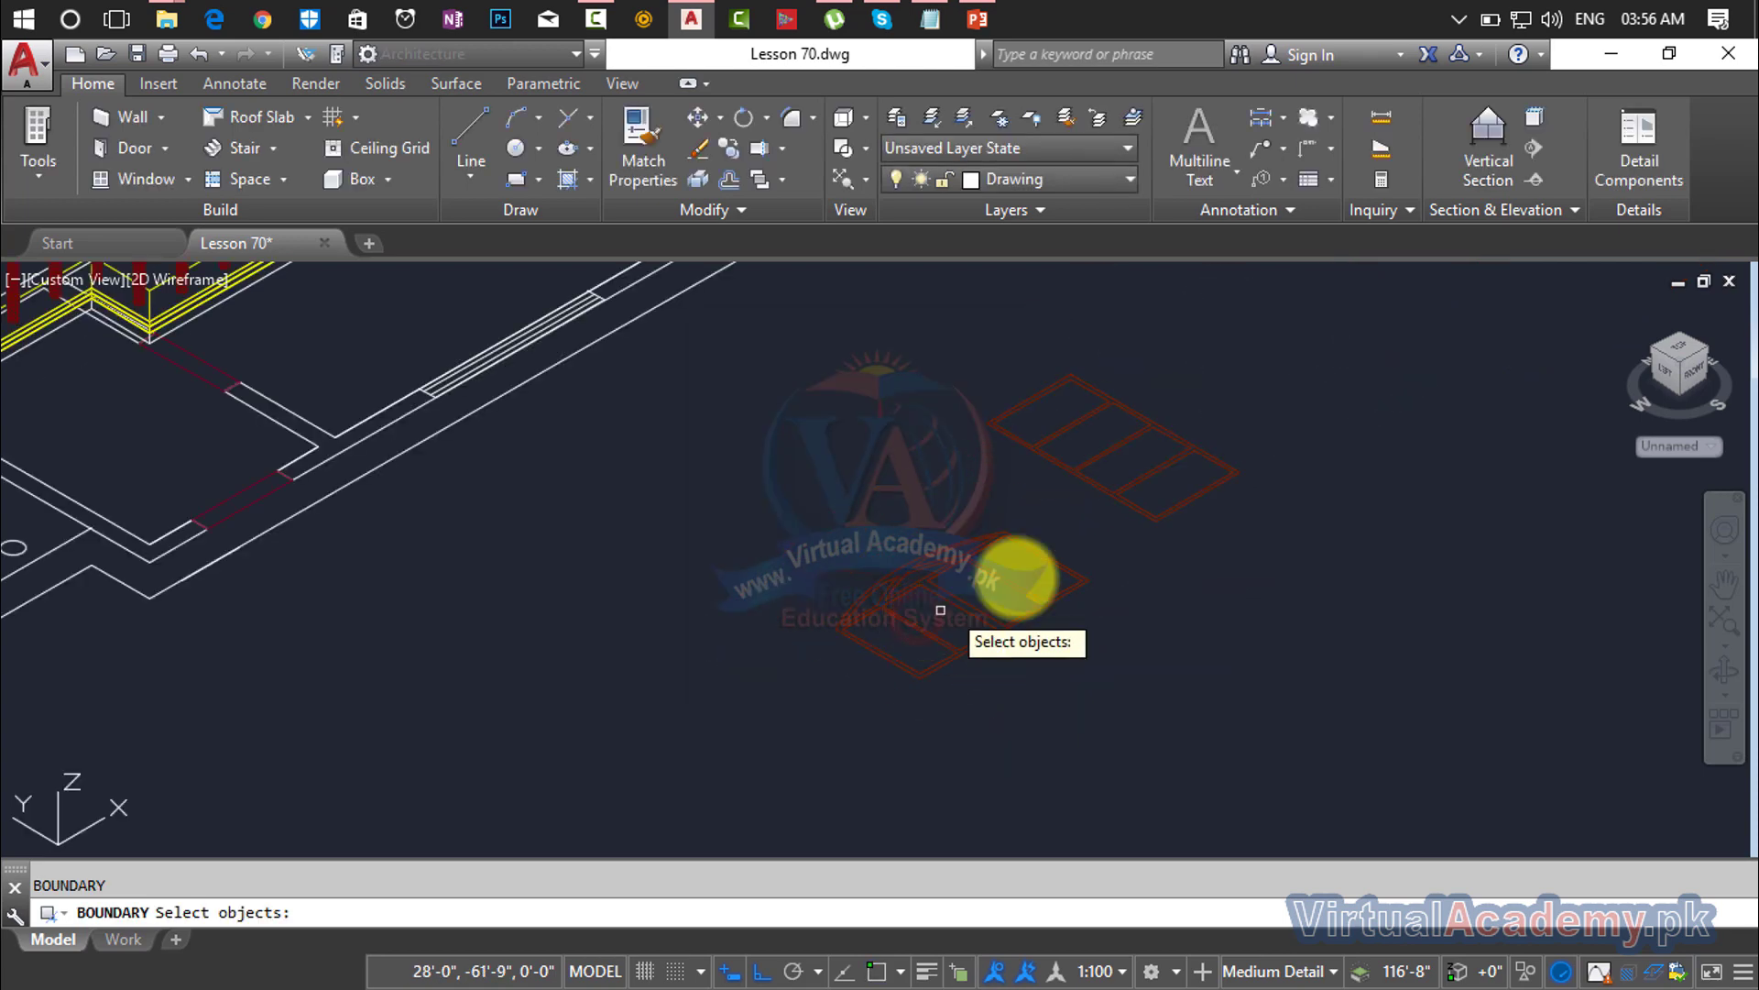
left_click(1115, 562)
left_click(784, 727)
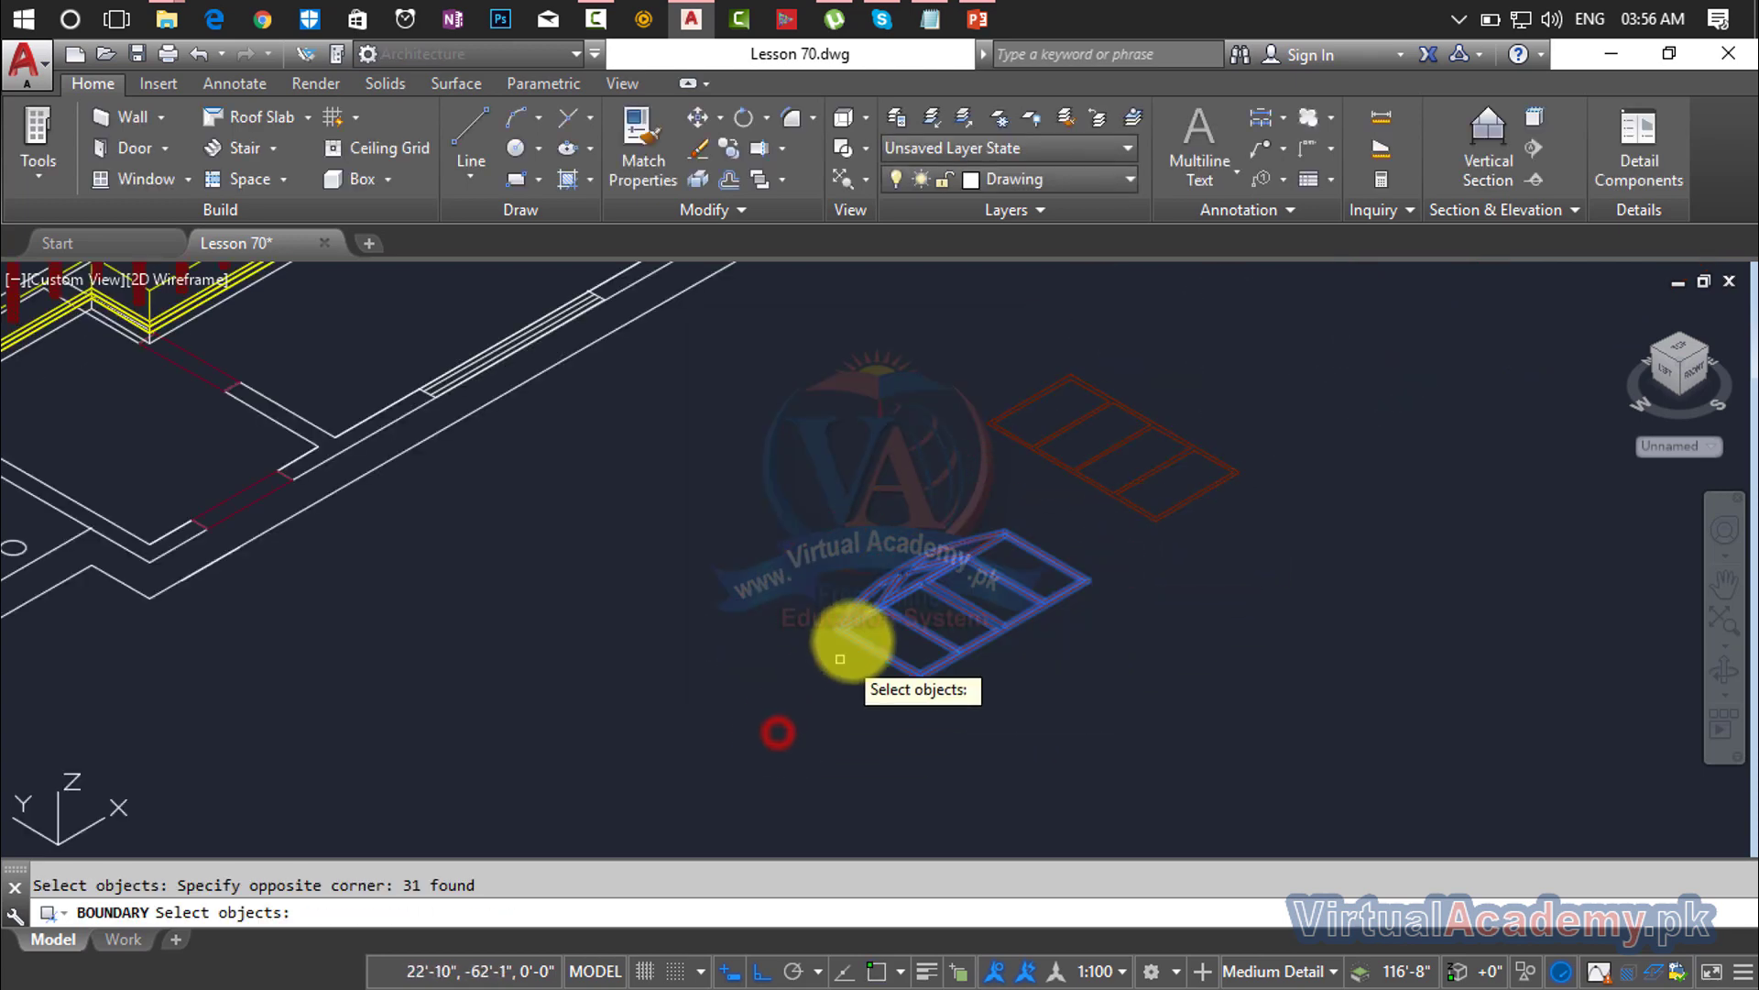
left_click(990, 519)
left_click(954, 615)
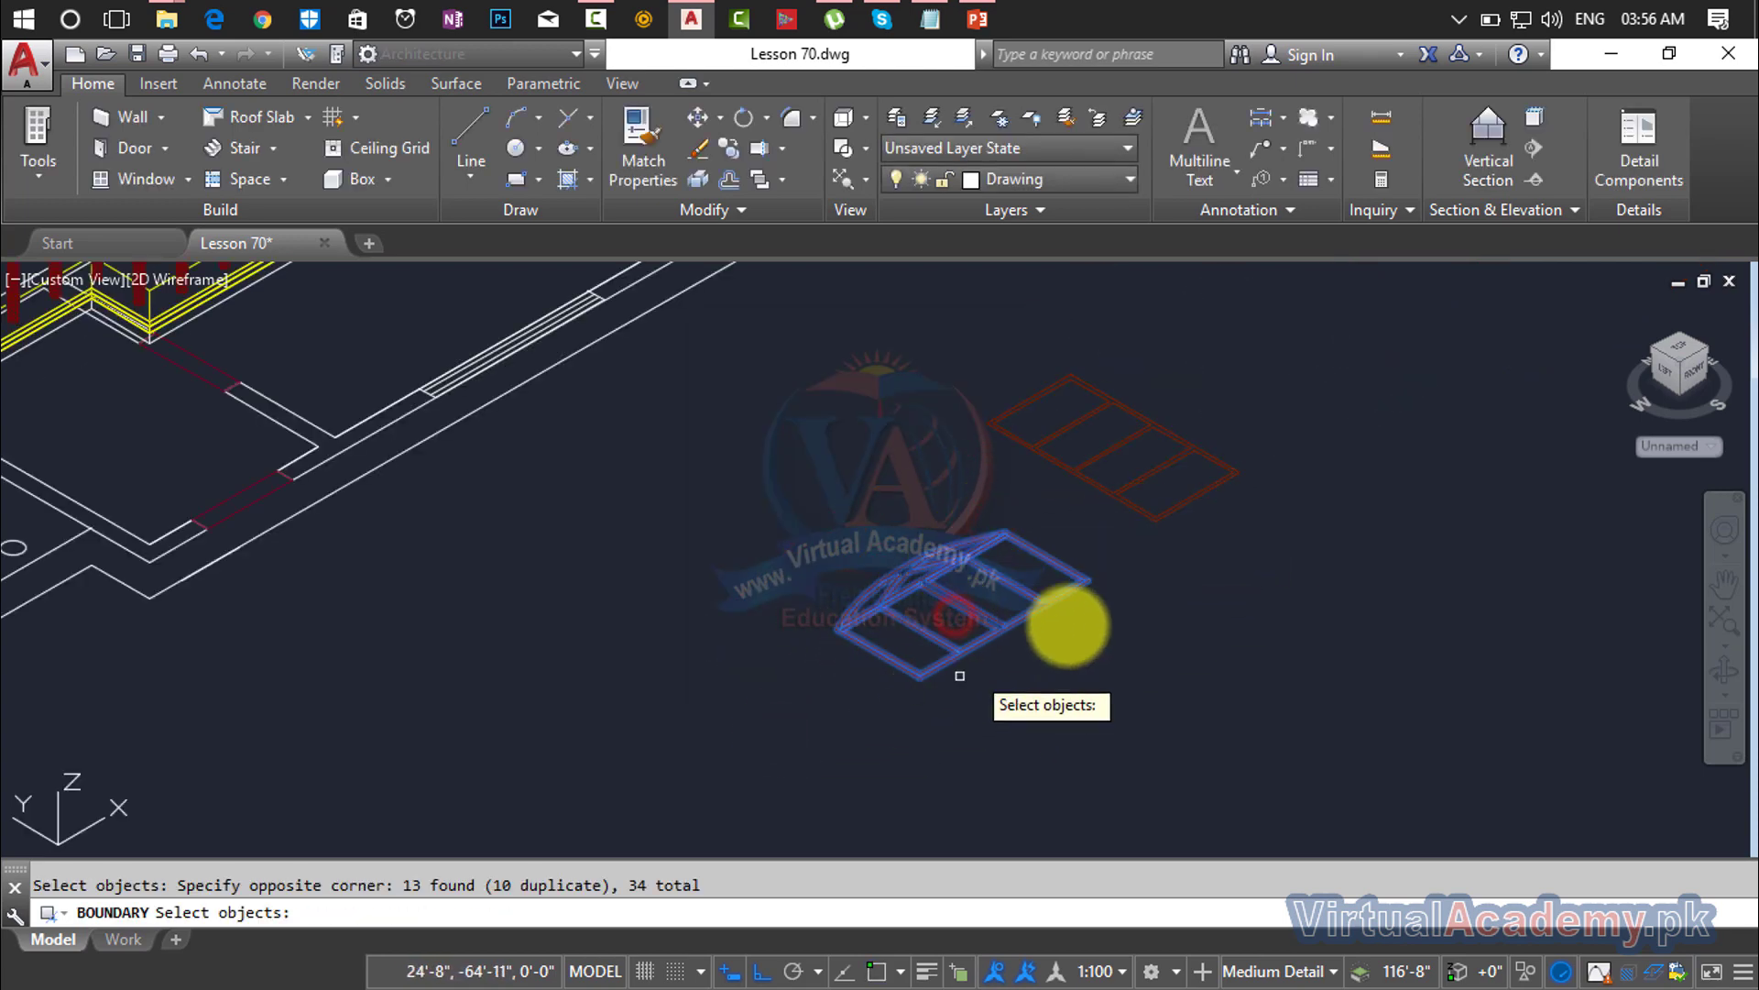
left_click(1076, 544)
left_click(780, 746)
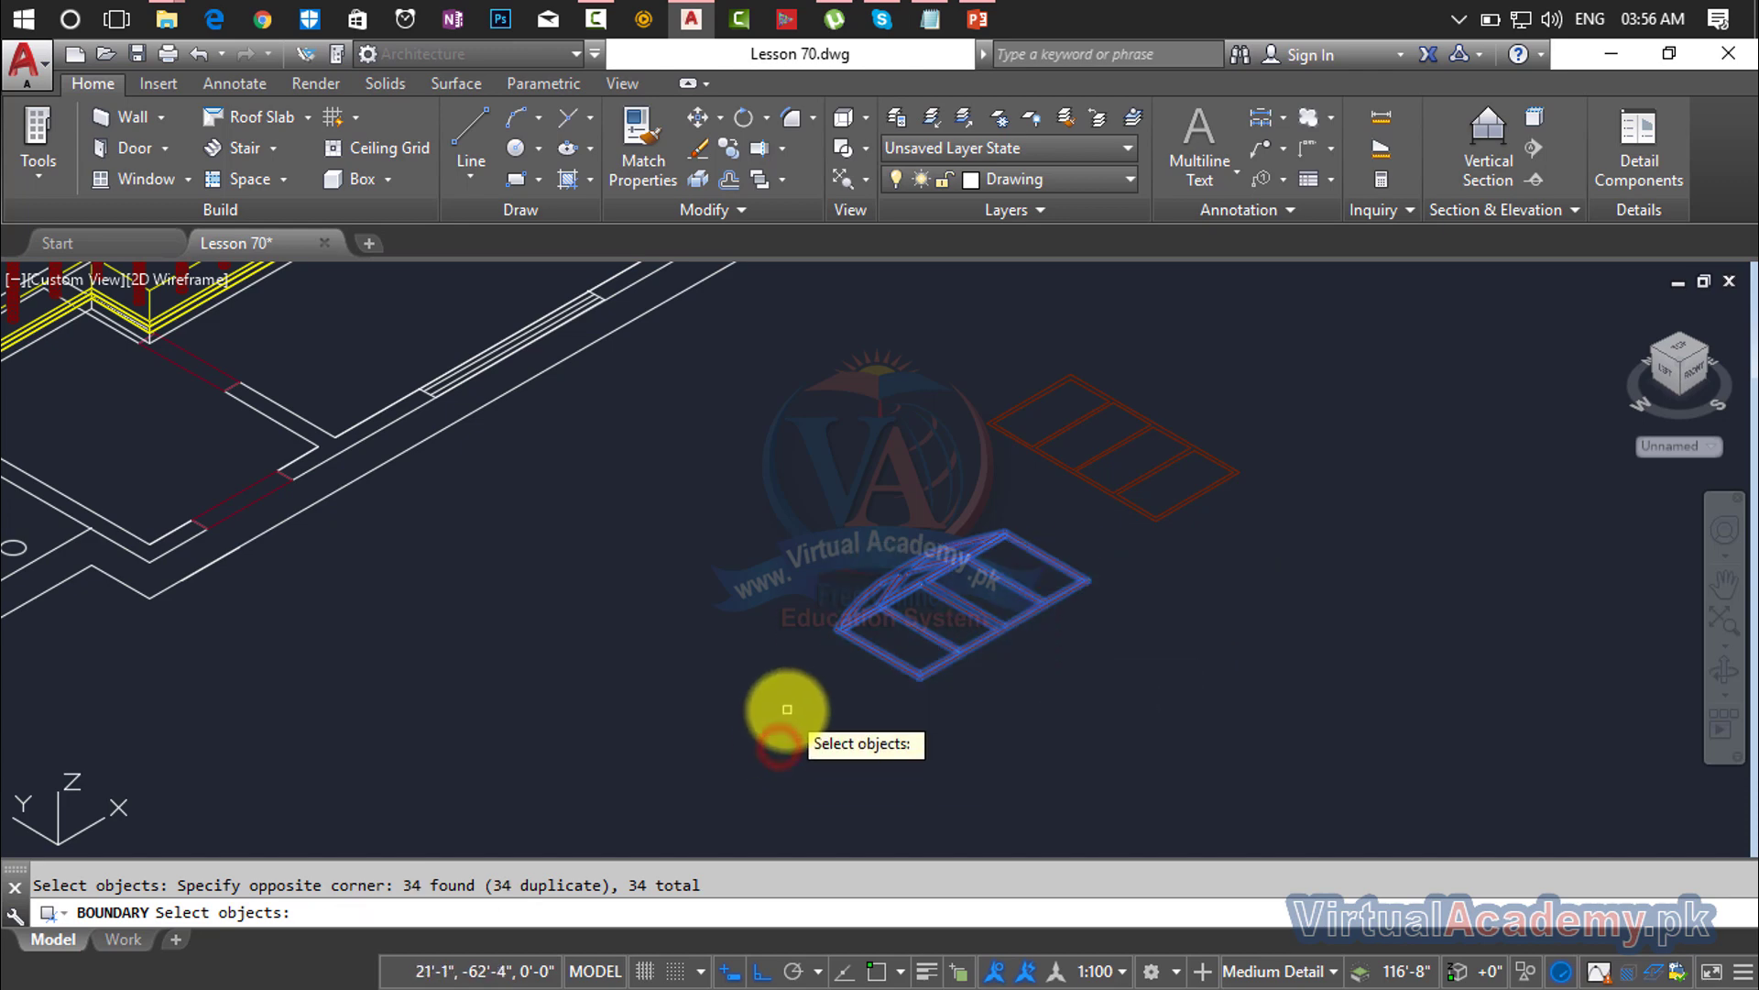
key("Return")
Step: Create boundary polylines from an internal point between the border lines of the arched frame
left_click(731, 392)
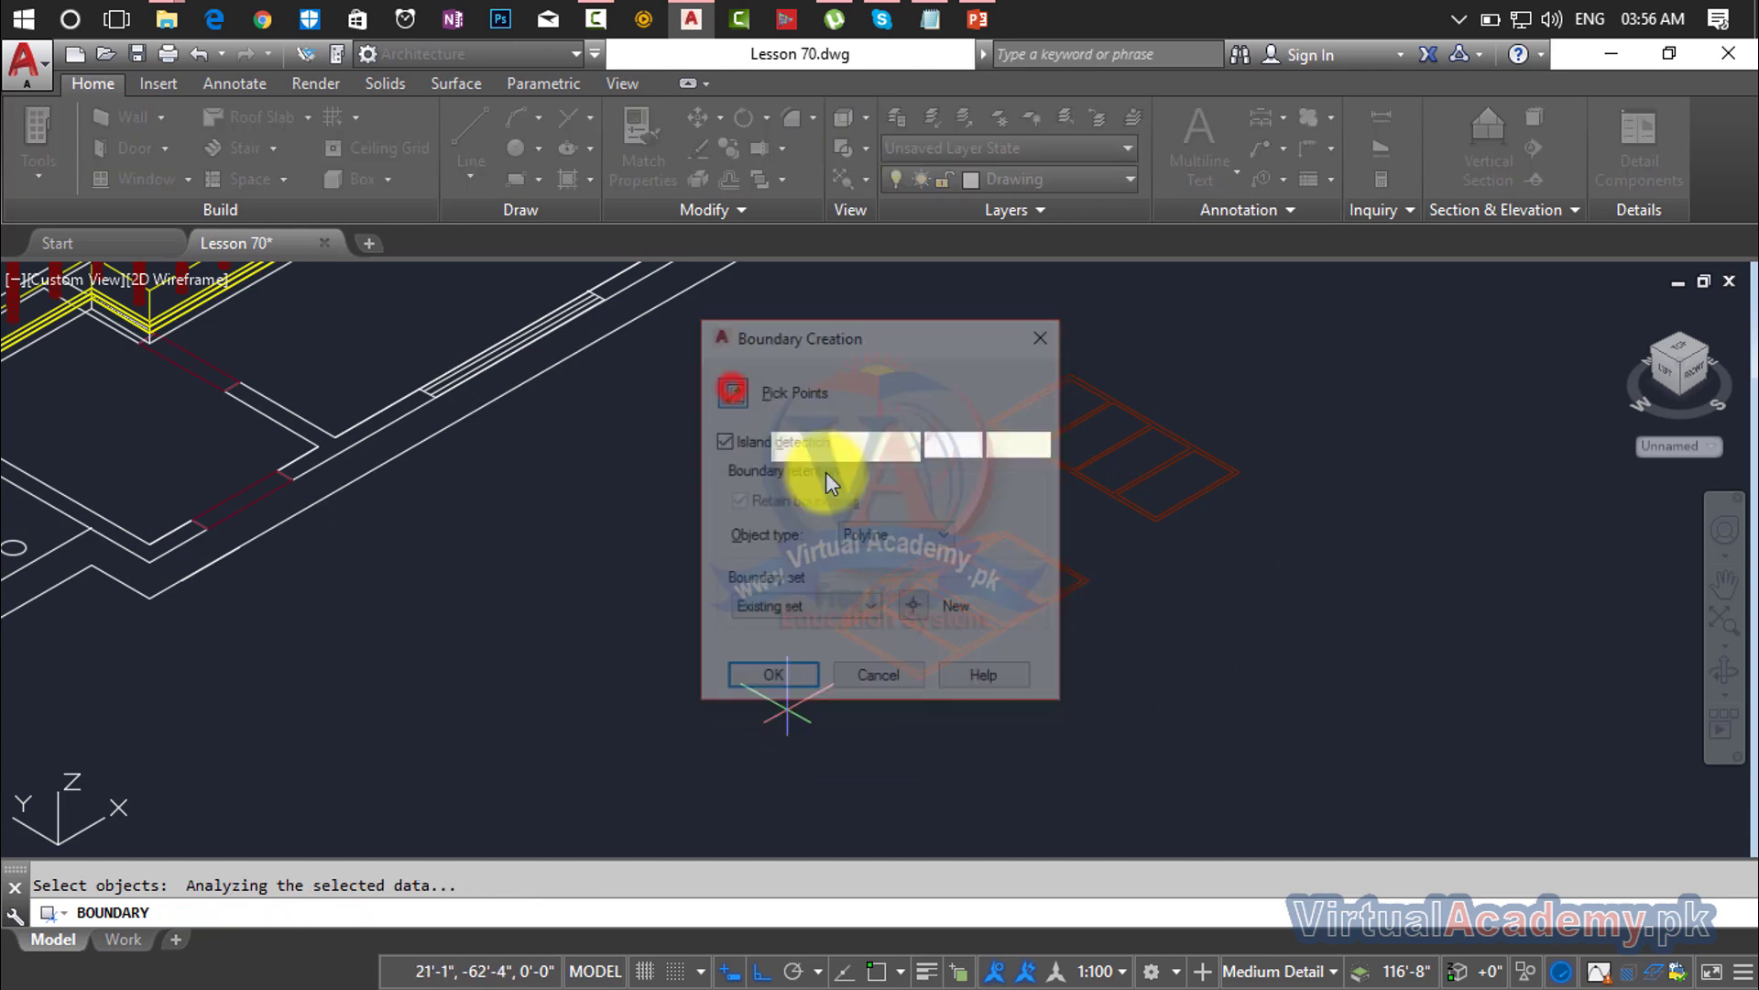
scroll(866, 648, "up", 4)
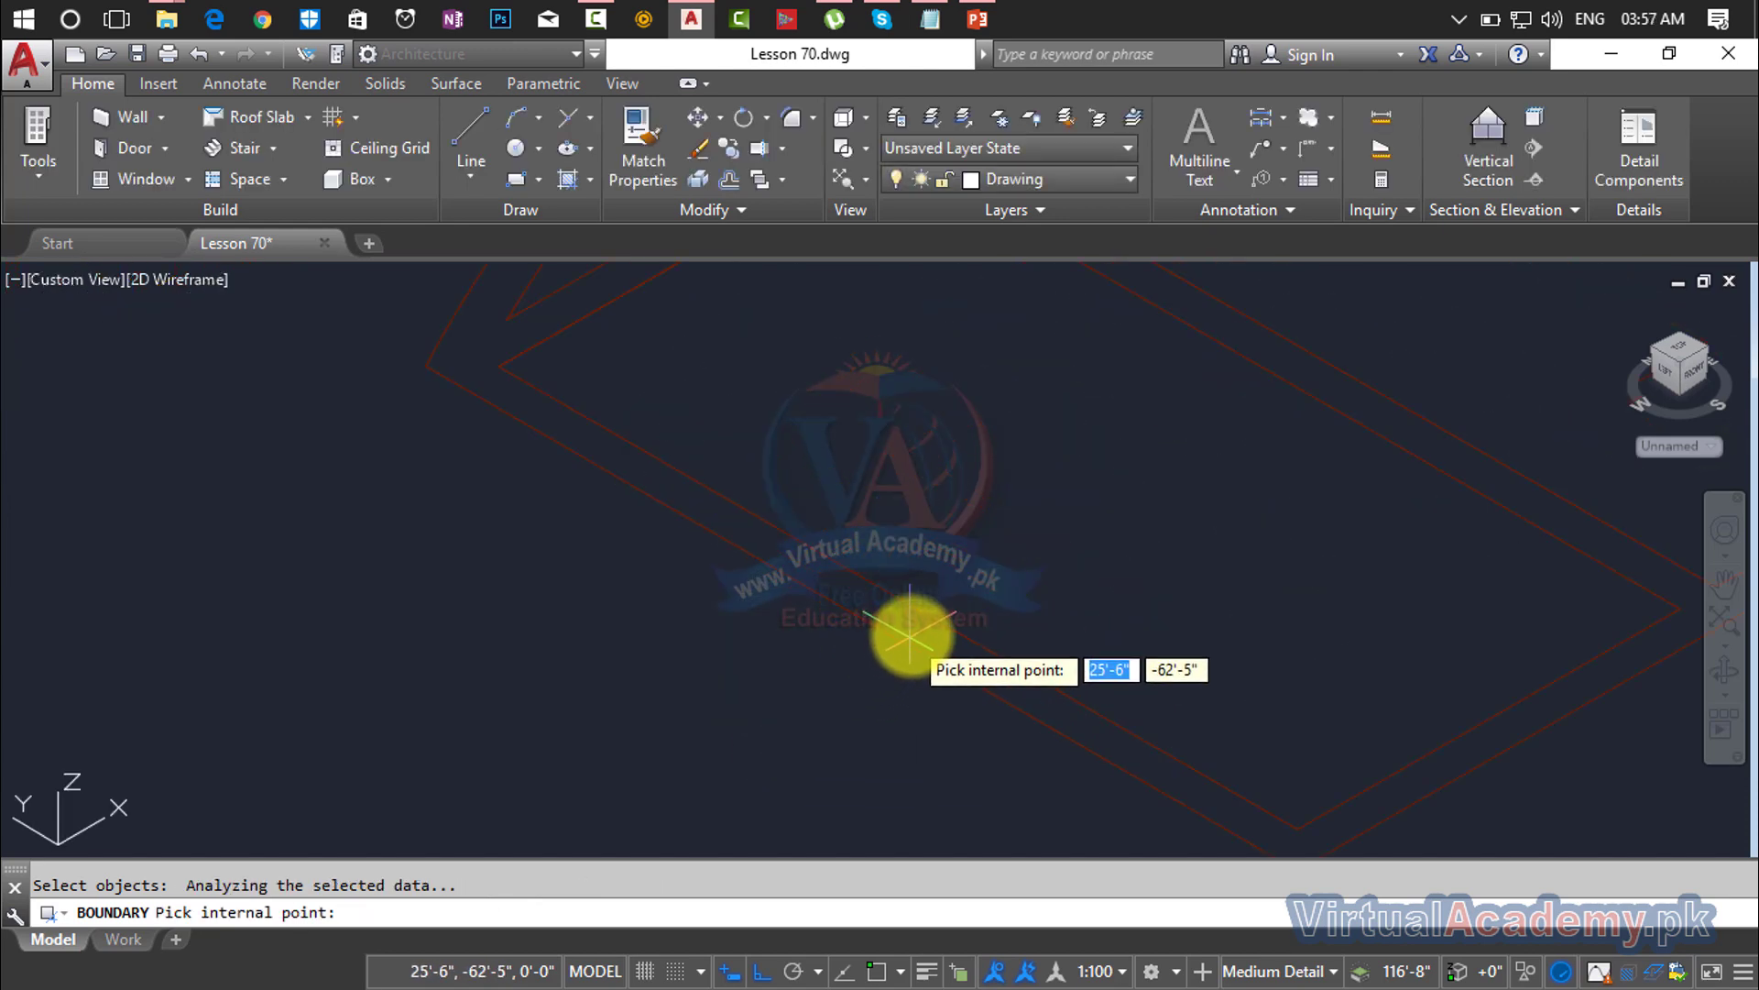
scroll(903, 632, "down", 5)
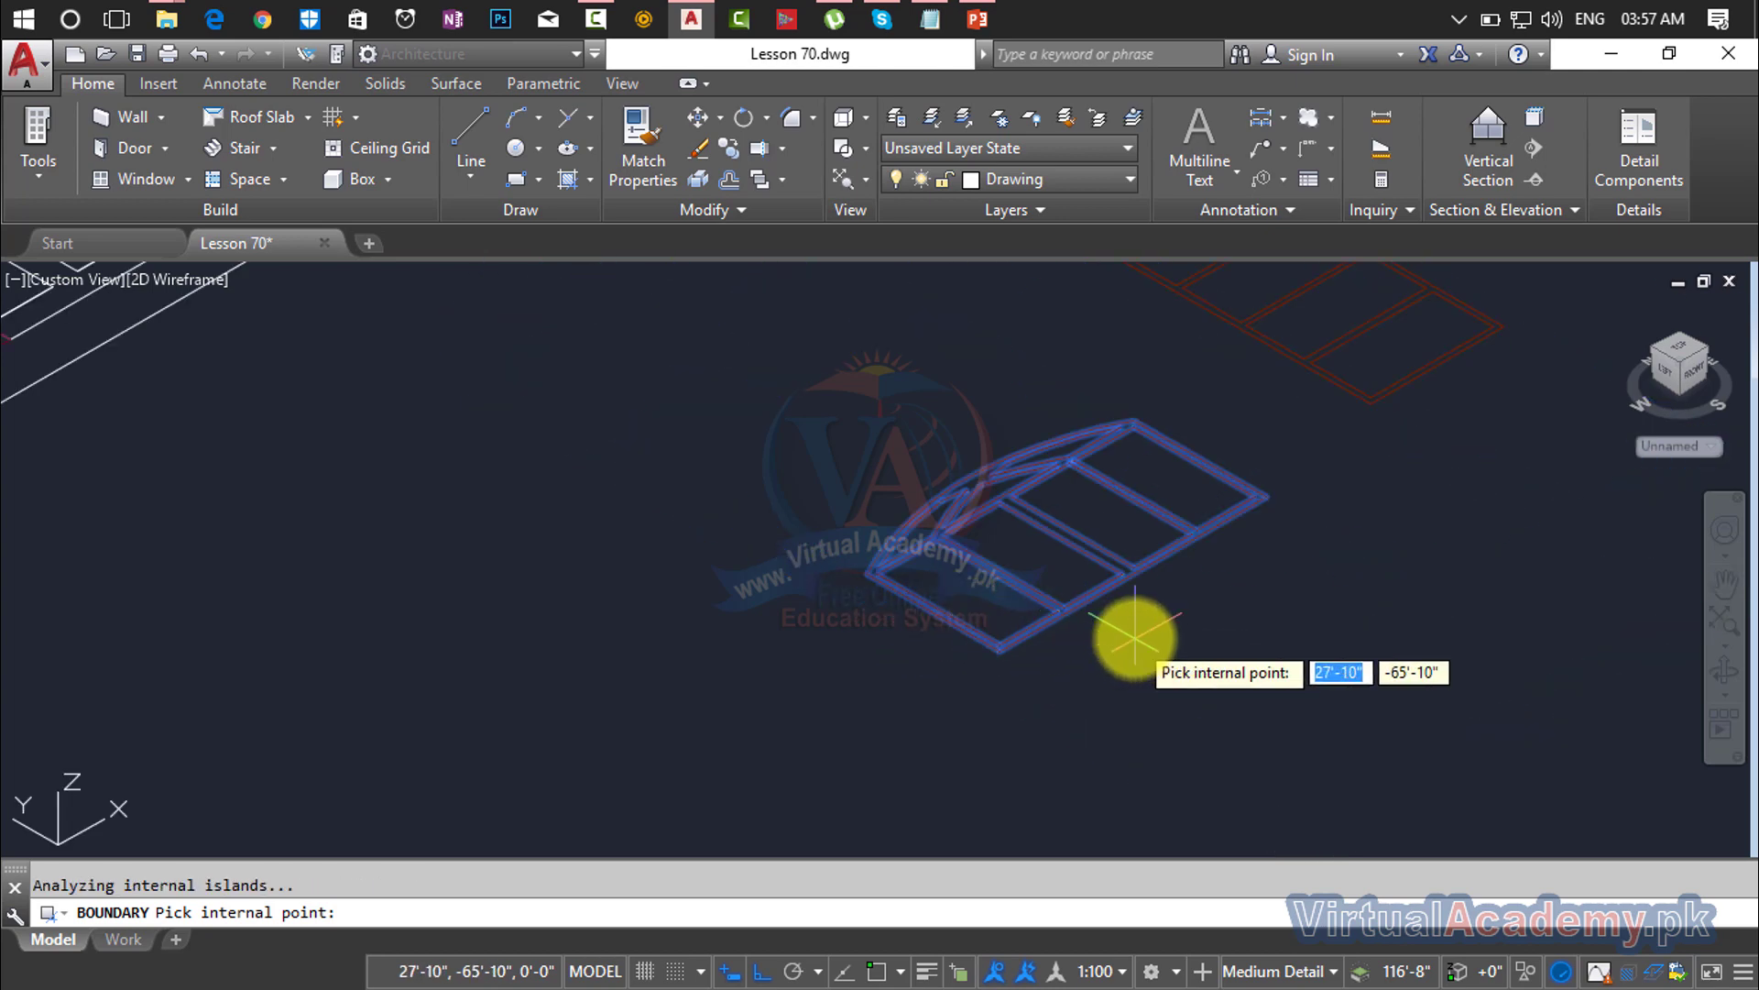
key("Return")
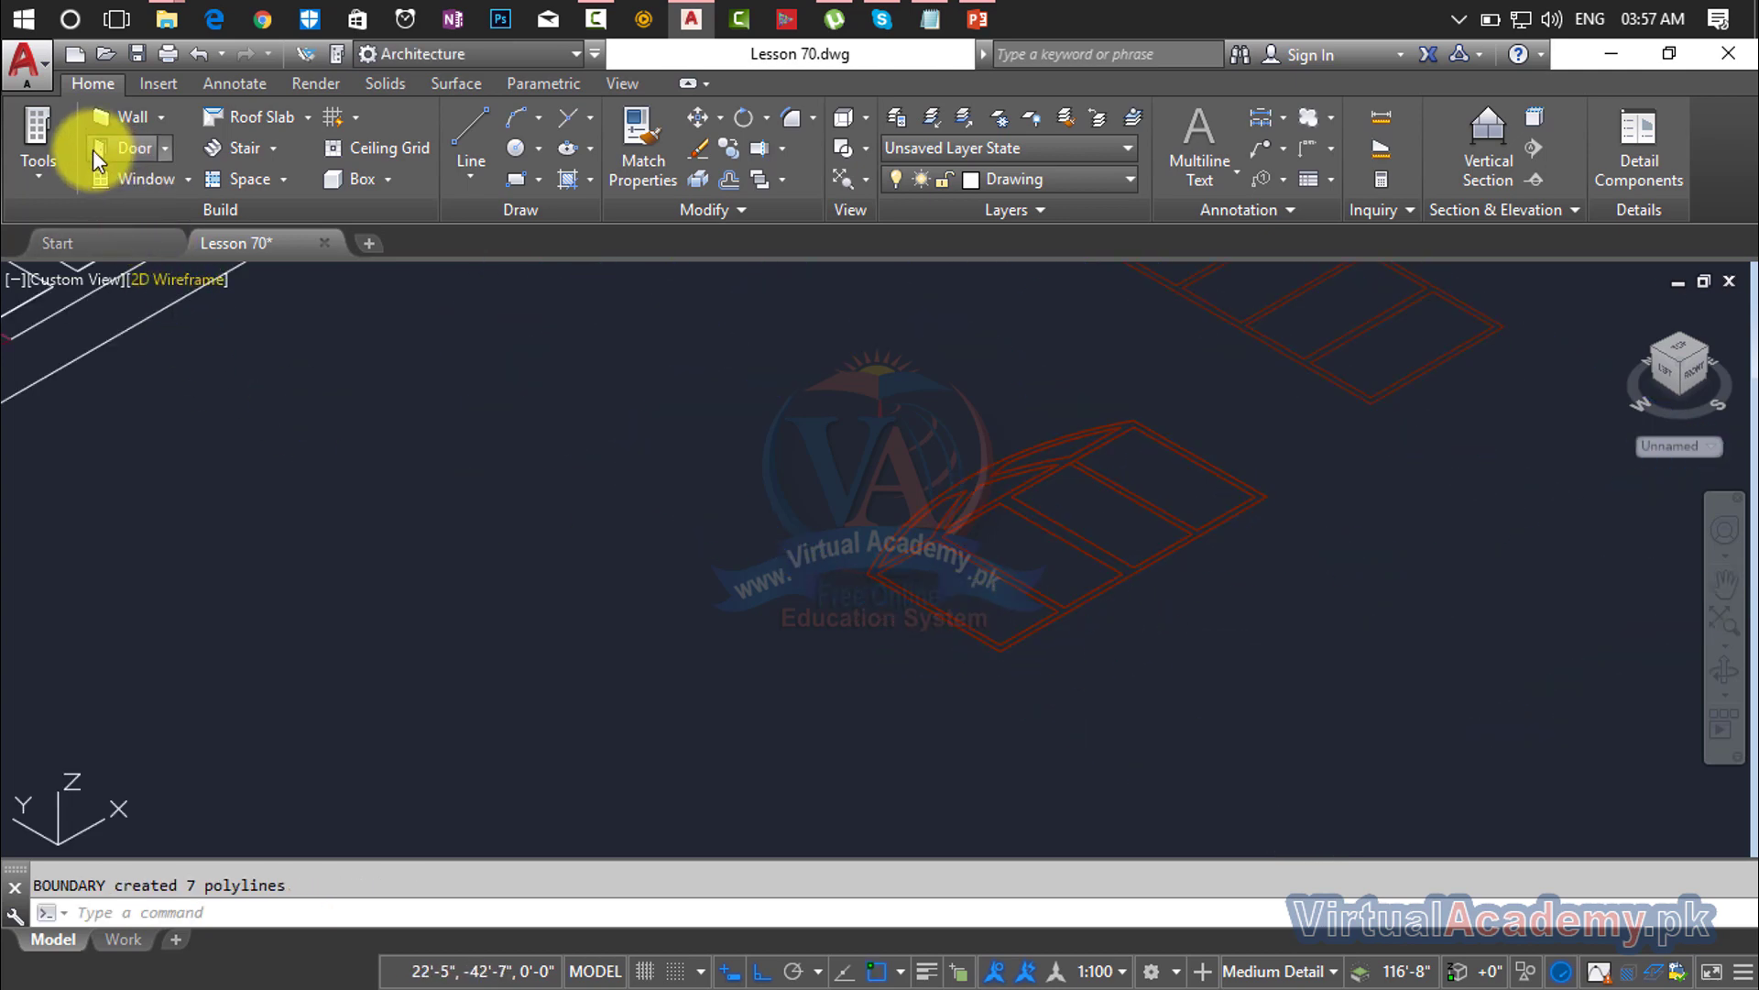
Step: Create boundary polylines from an internal point between the lines of the four-panel rectangular frame, using the current viewport as boundary set
middle_click_drag(1217, 309, 997, 519)
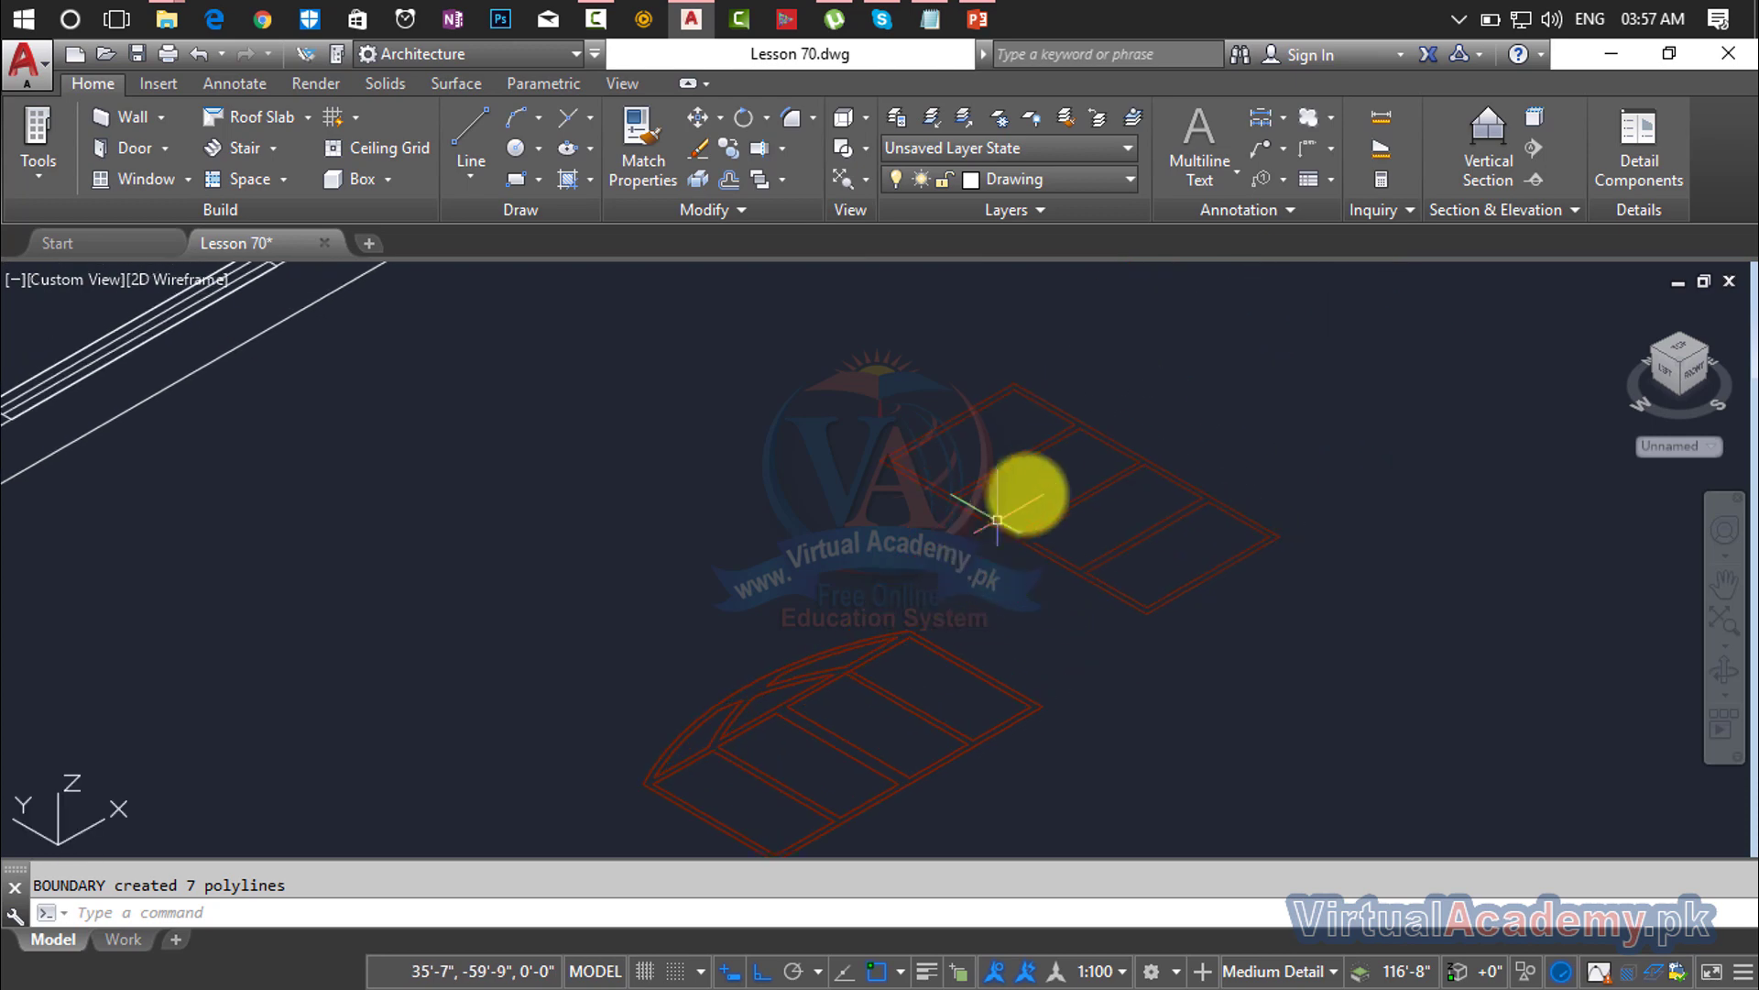
type("bo")
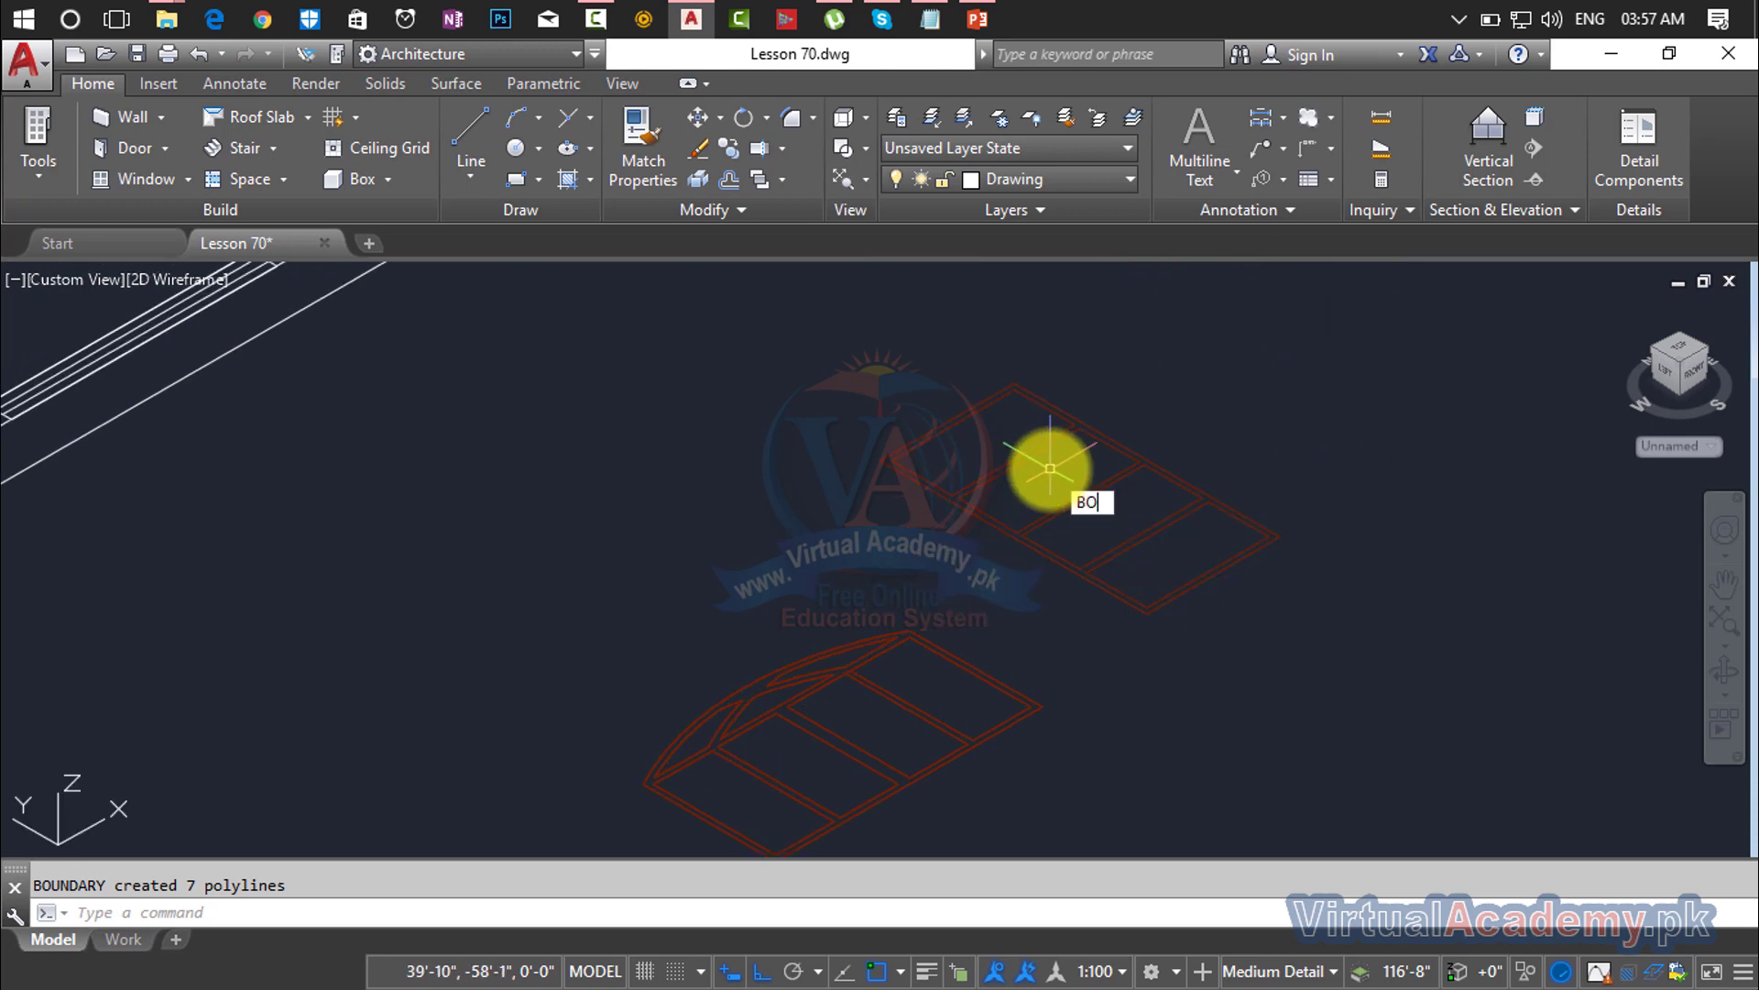
key("Return")
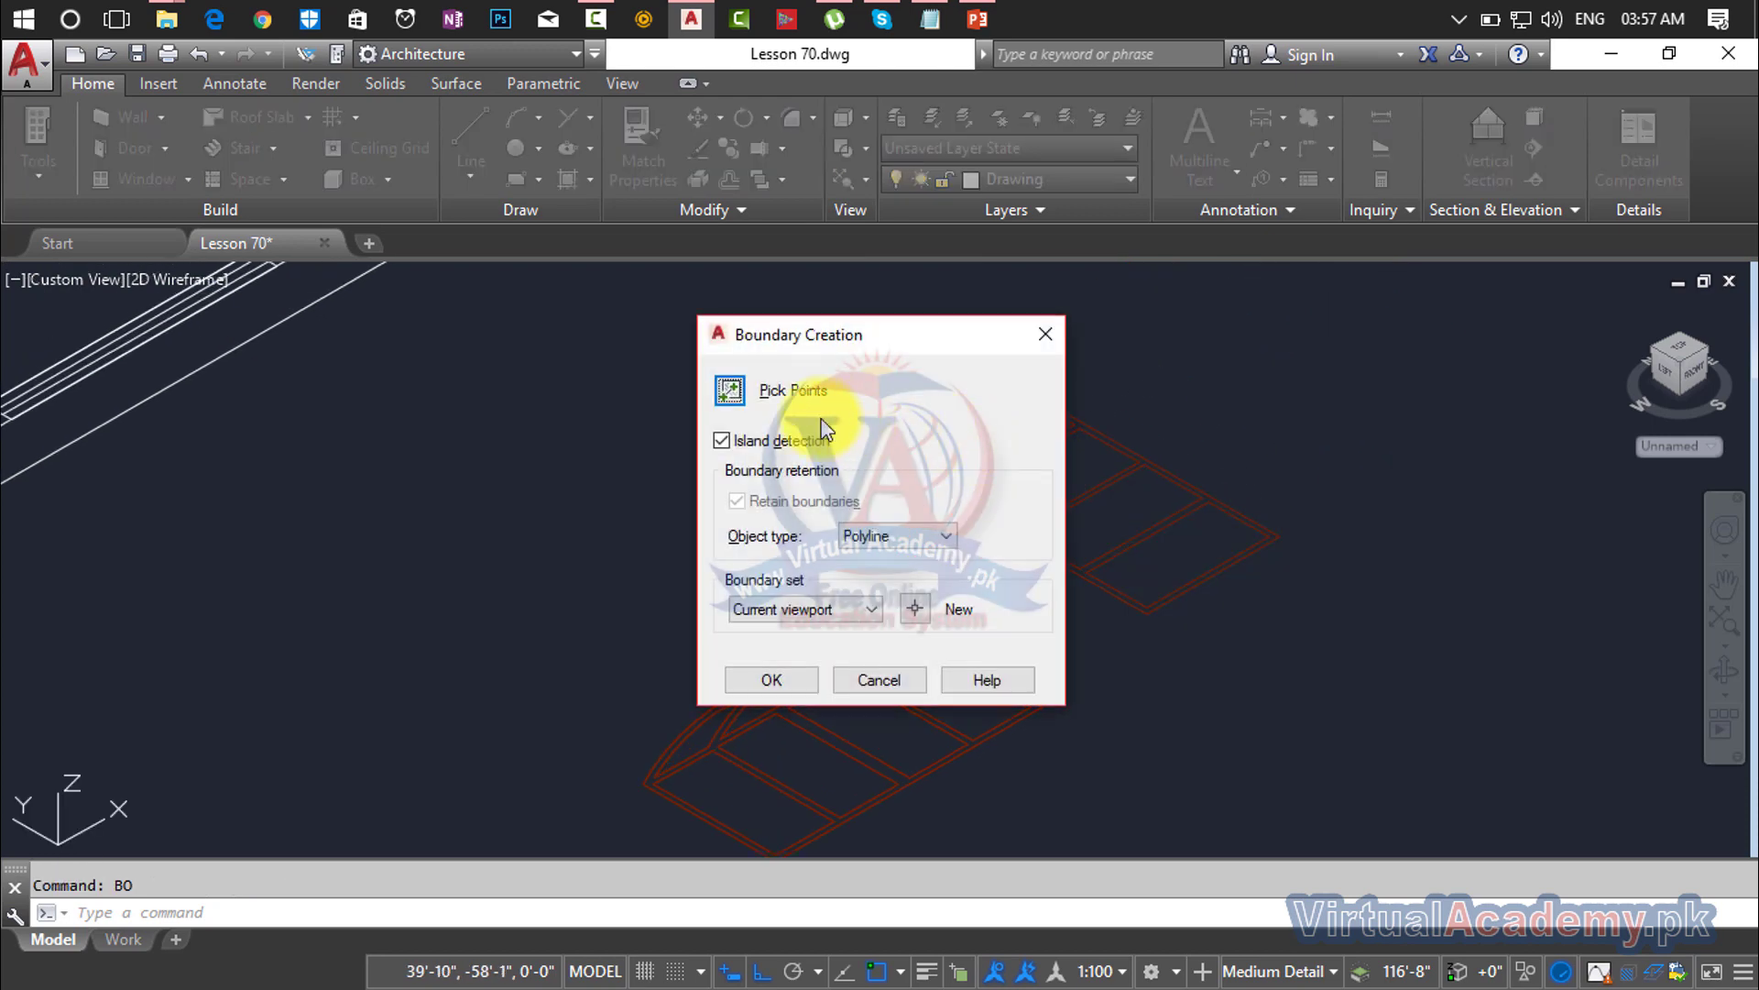
left_click(729, 392)
scroll(1017, 468, "up", 3)
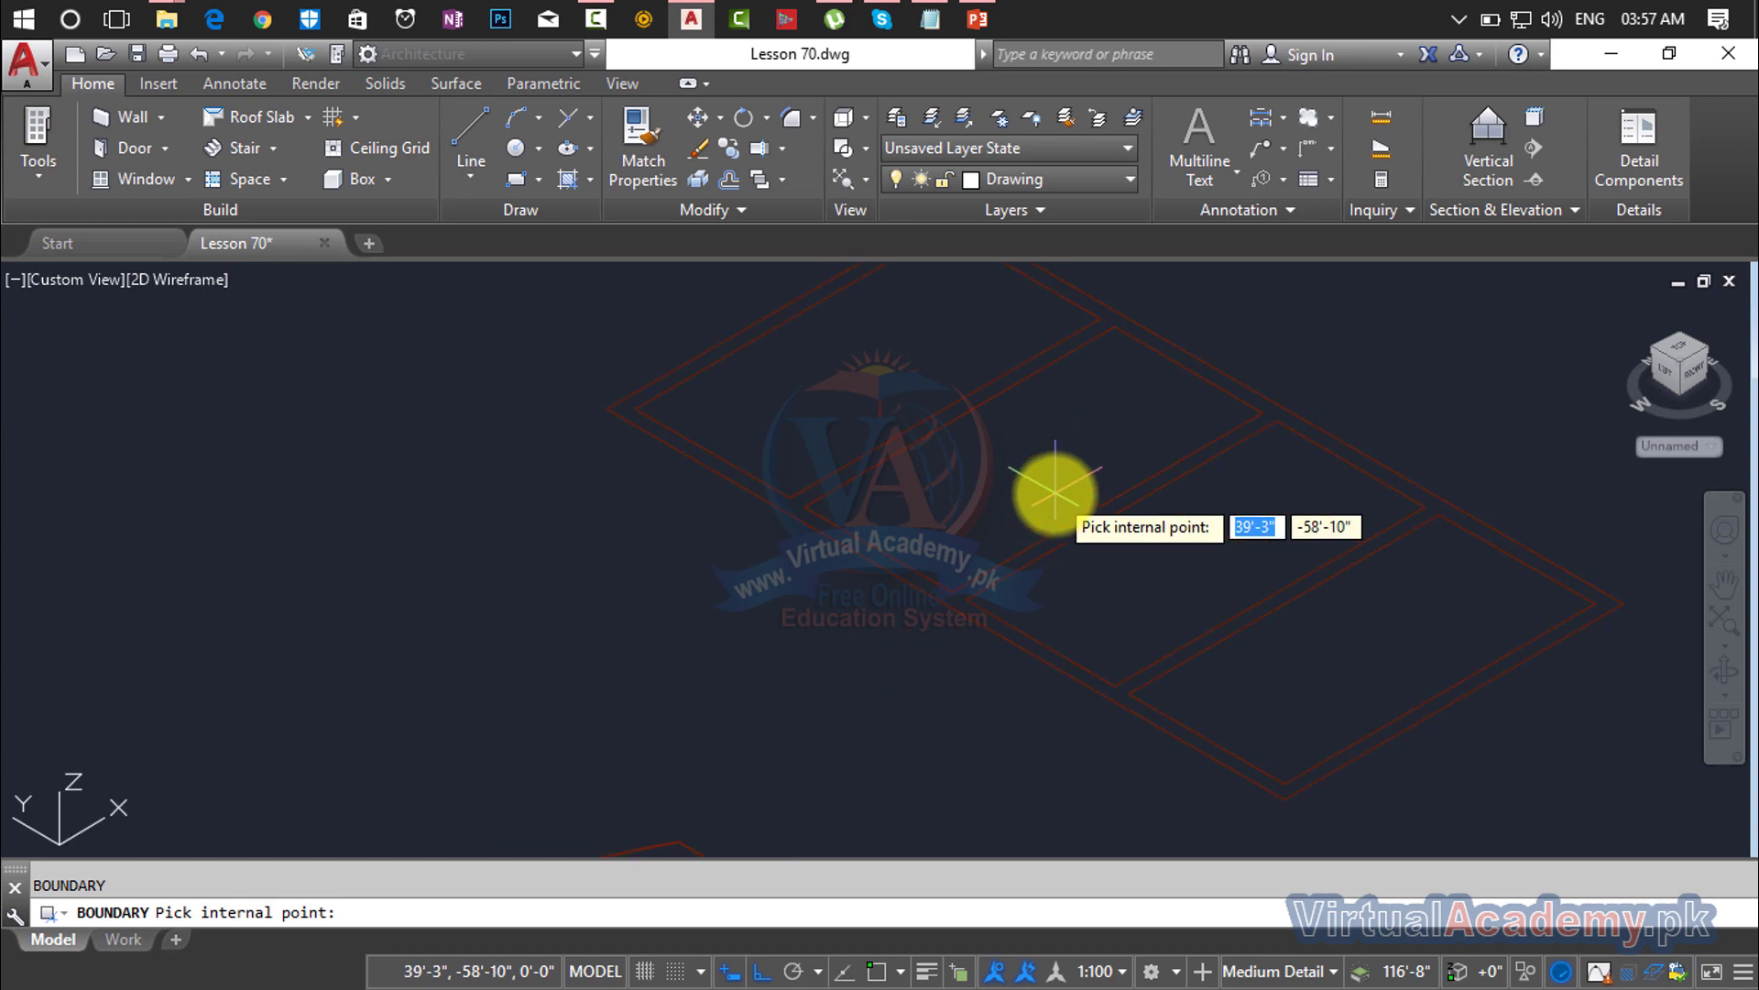
left_click(1073, 554)
key("Return")
Step: Extrude the bounded area between the lines of the arched frame upward with Press/Pull
scroll(1068, 549, "down", 4)
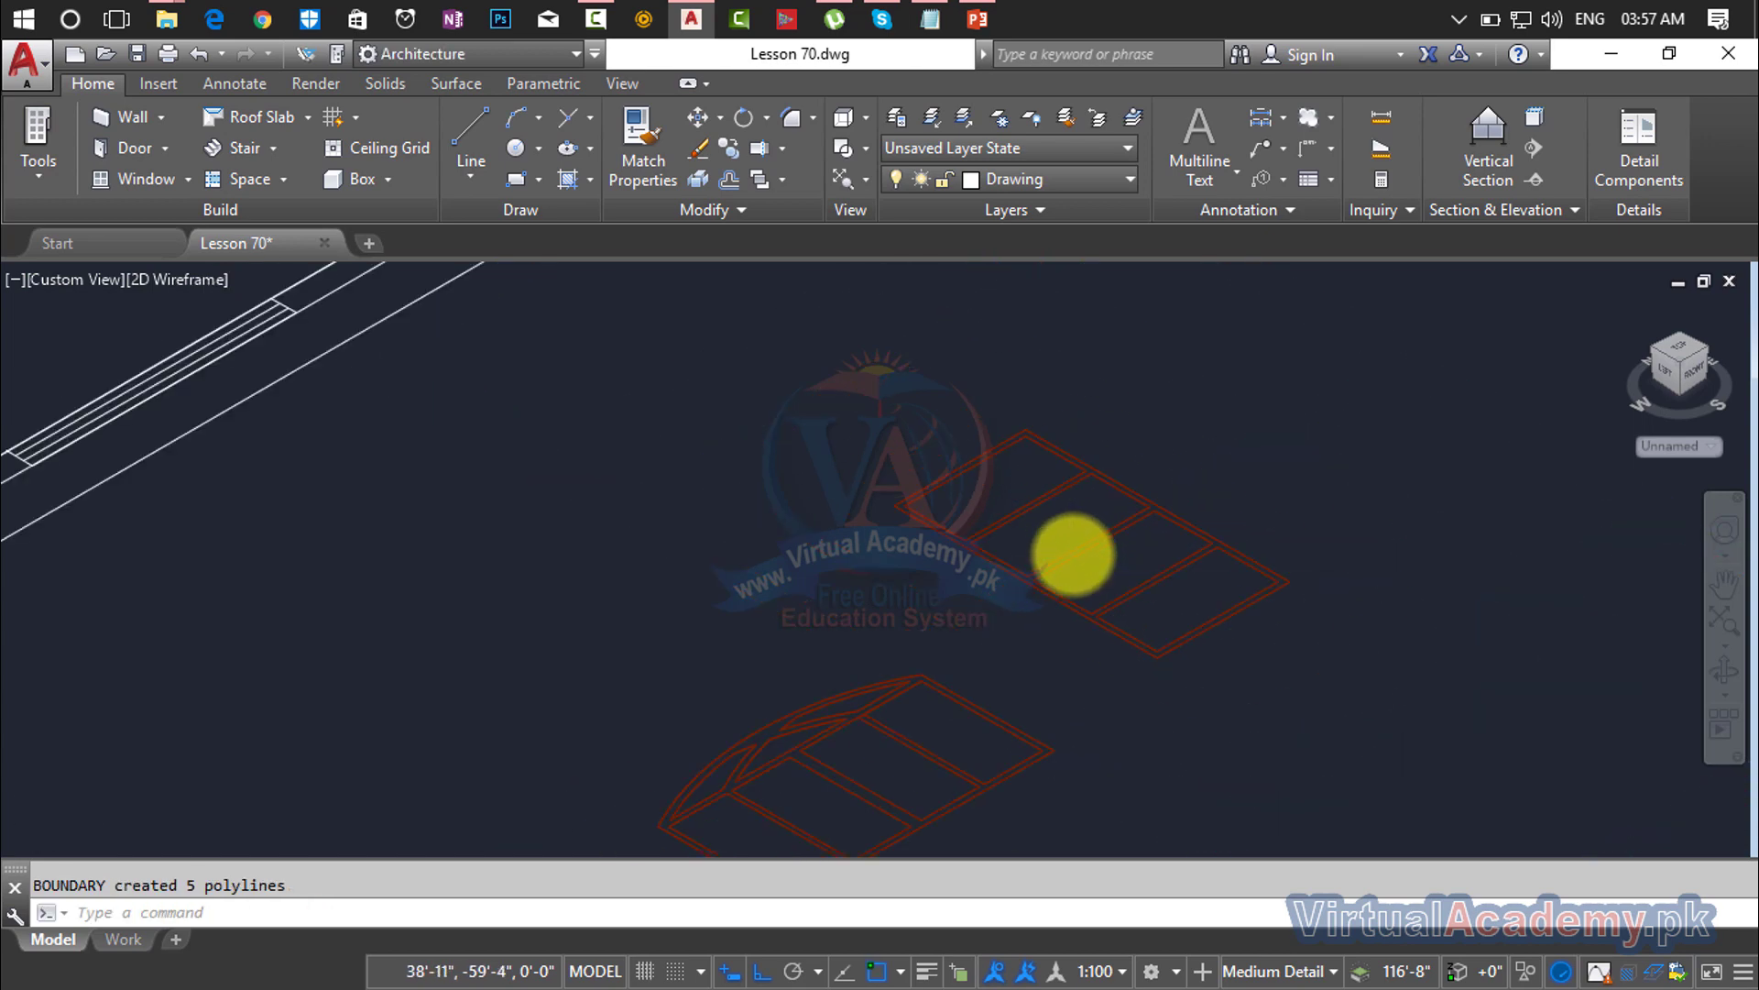
middle_click_drag(969, 675, 1013, 552)
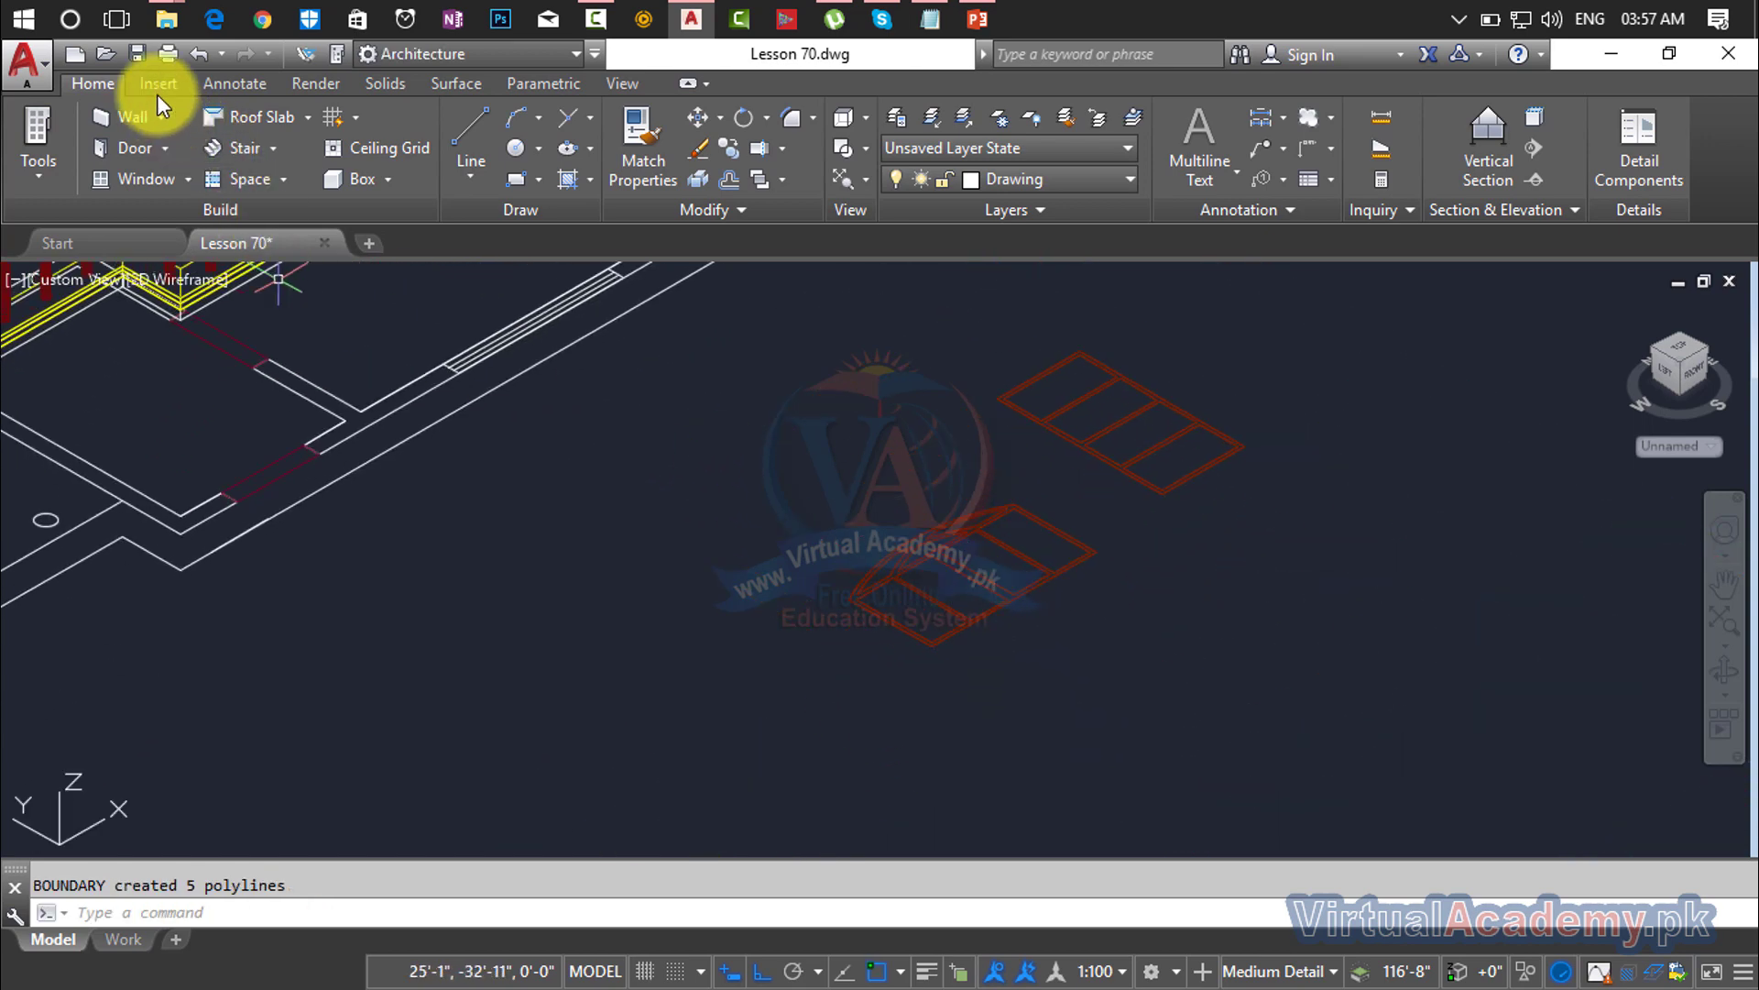
left_click(375, 85)
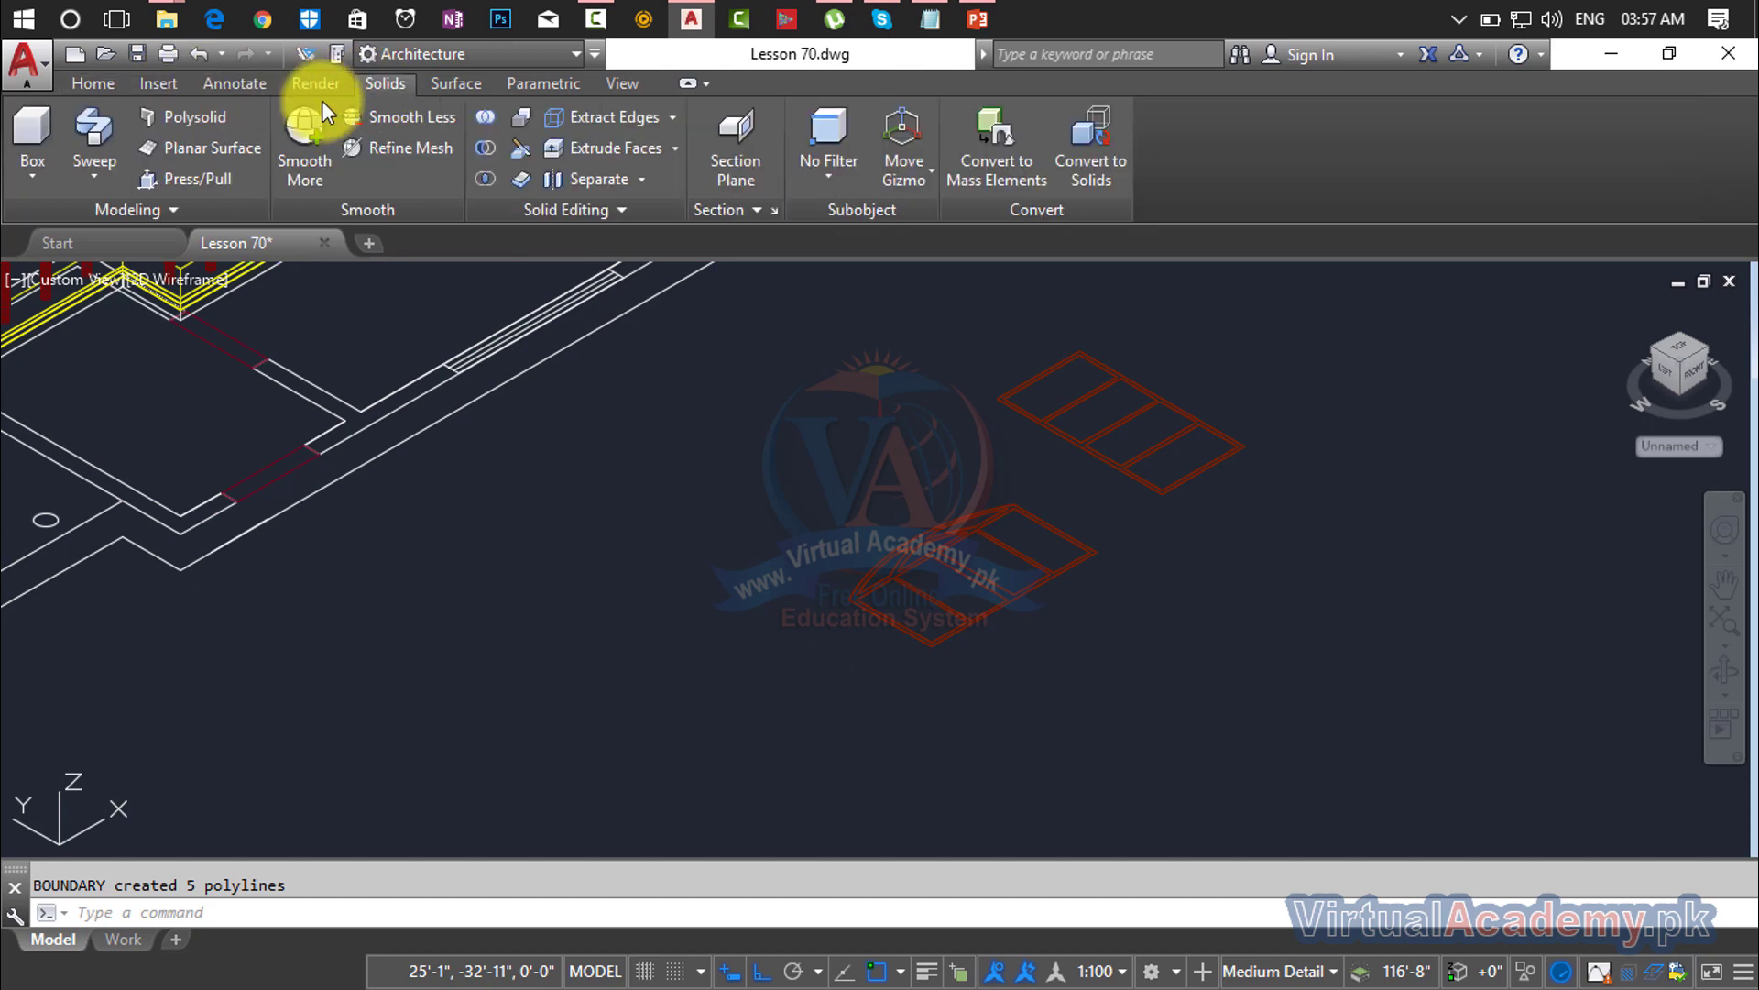
left_click(219, 176)
scroll(907, 669, "up", 6)
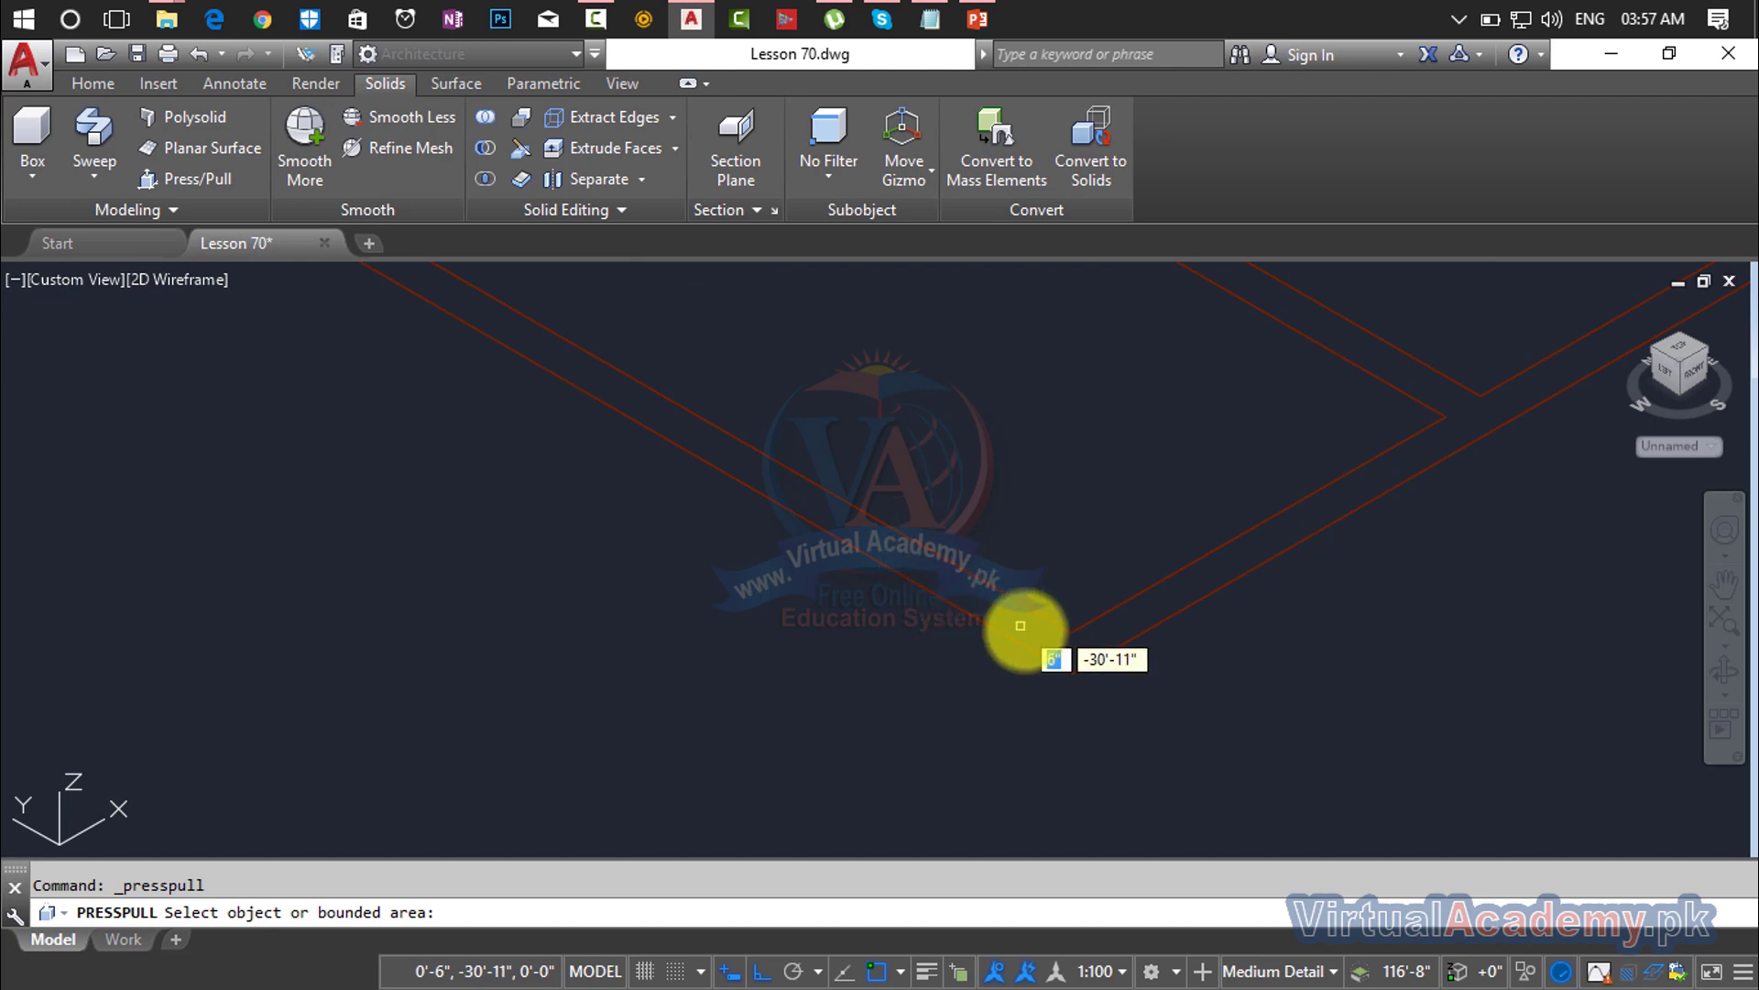
left_click(1074, 651)
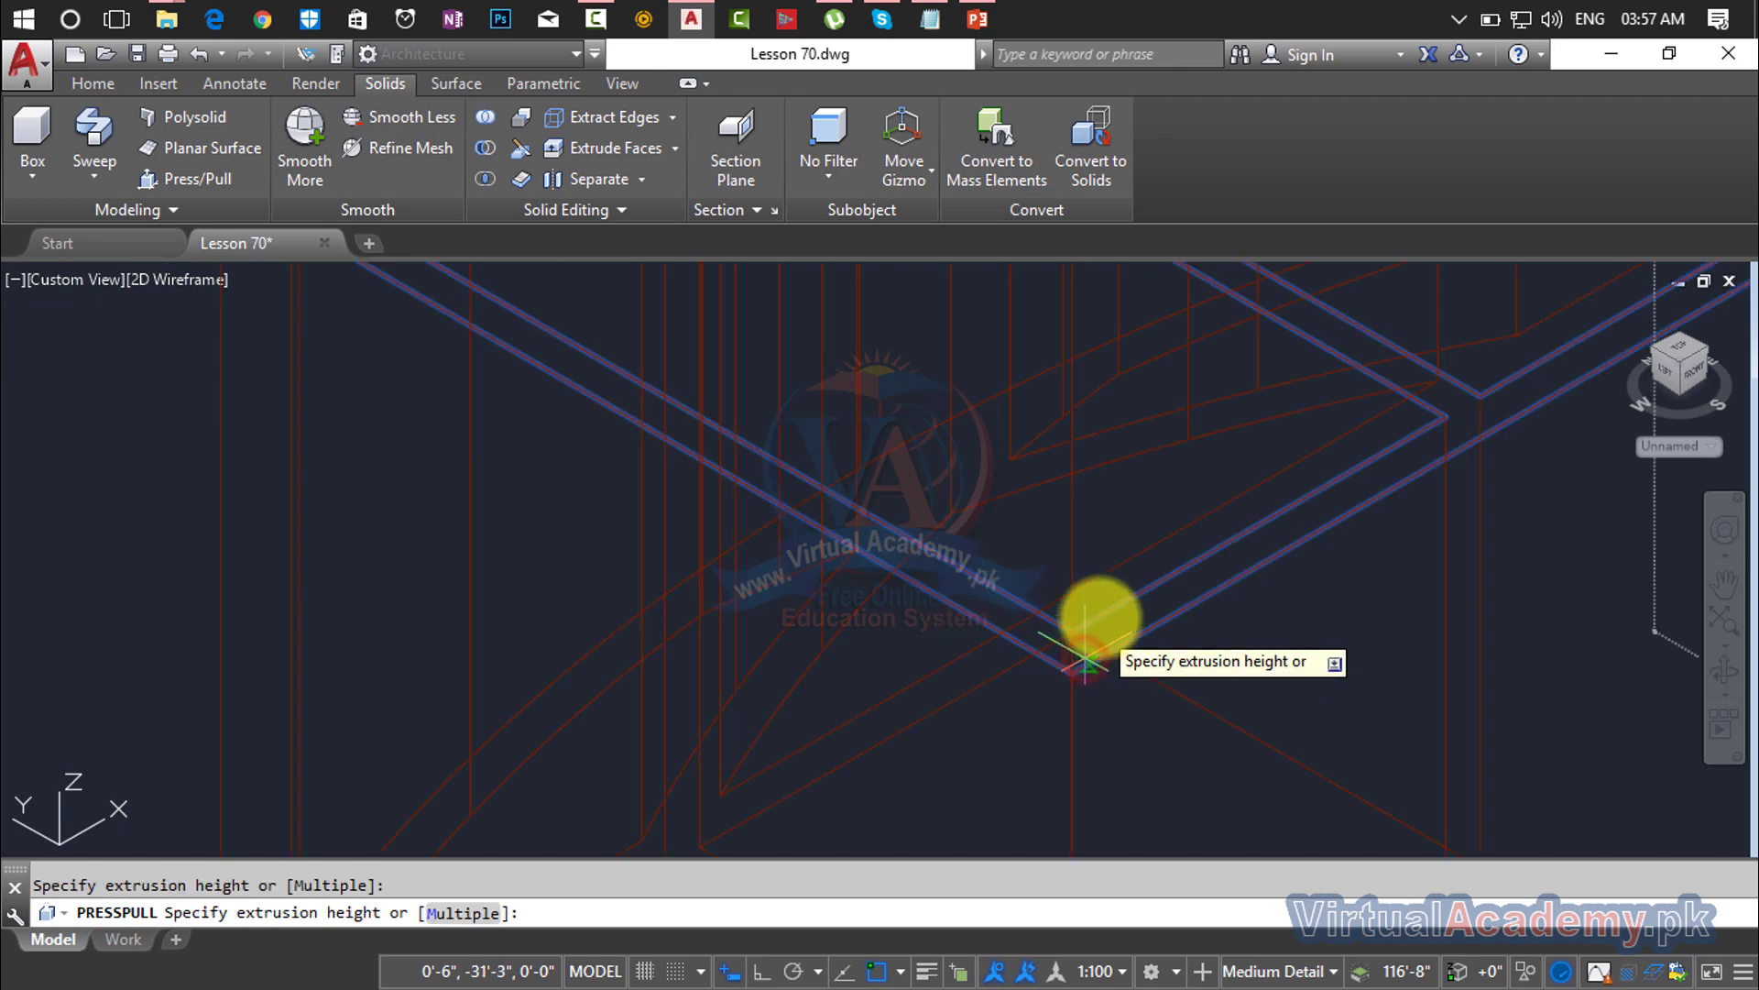
scroll(1104, 587, "down", 6)
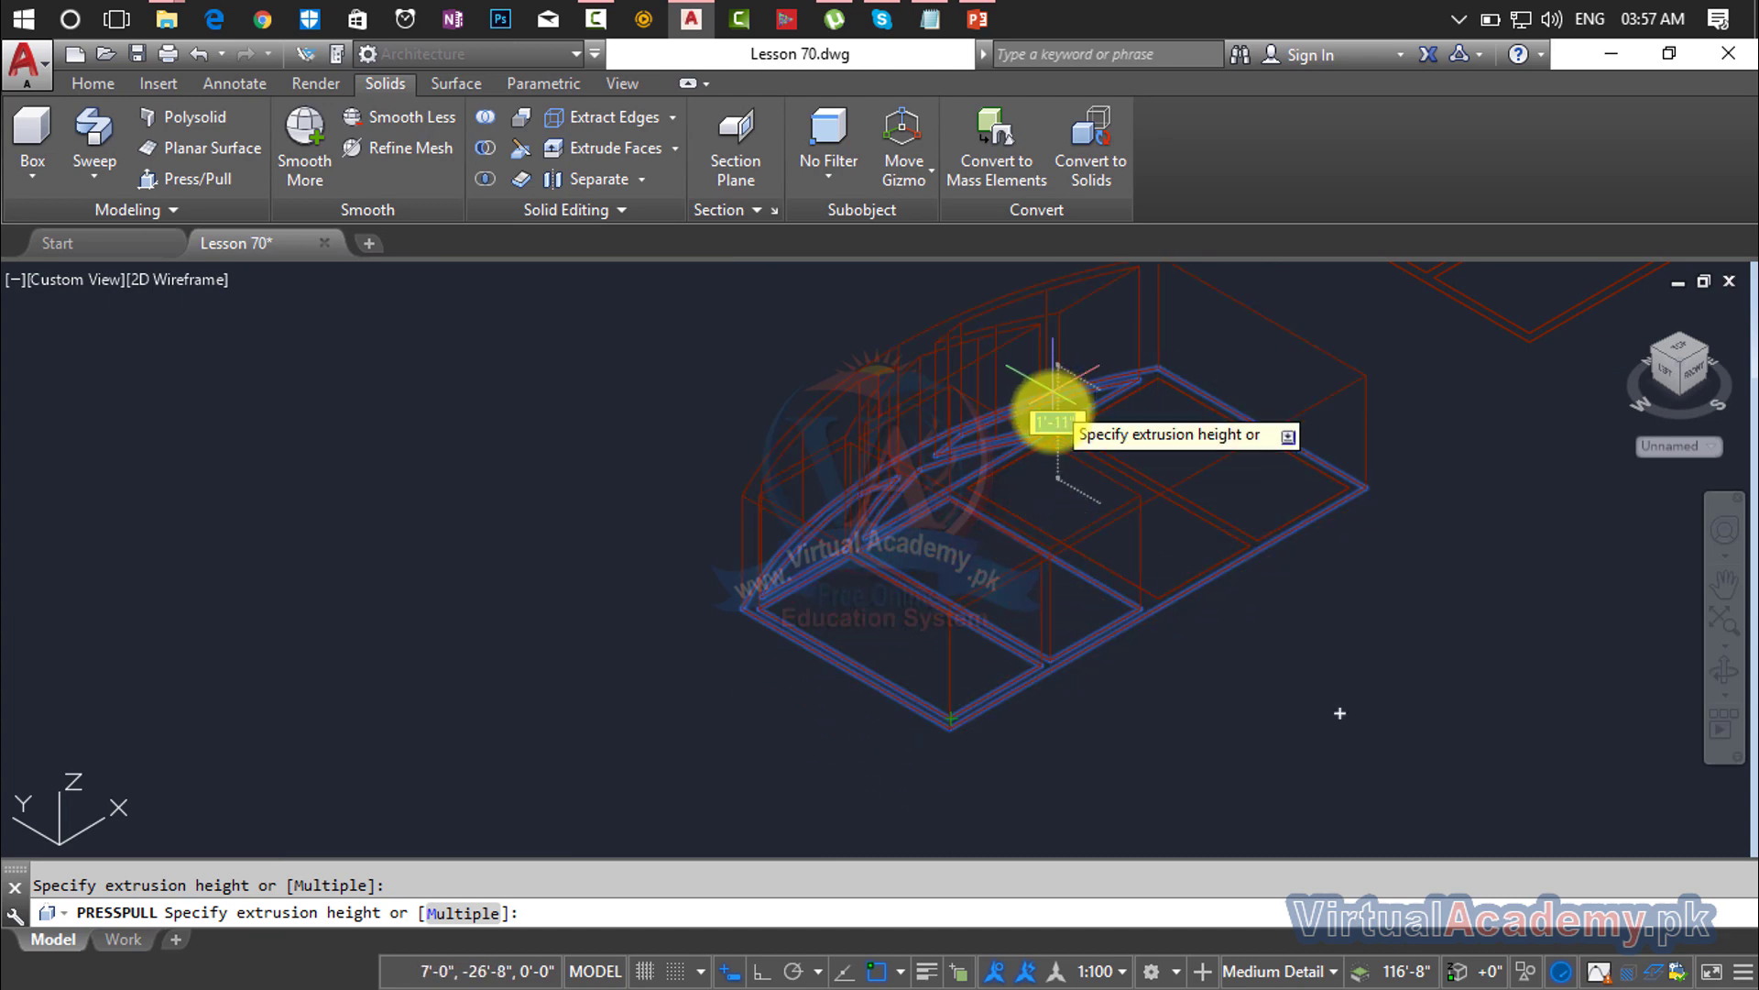
middle_click_drag(1055, 413, 944, 579)
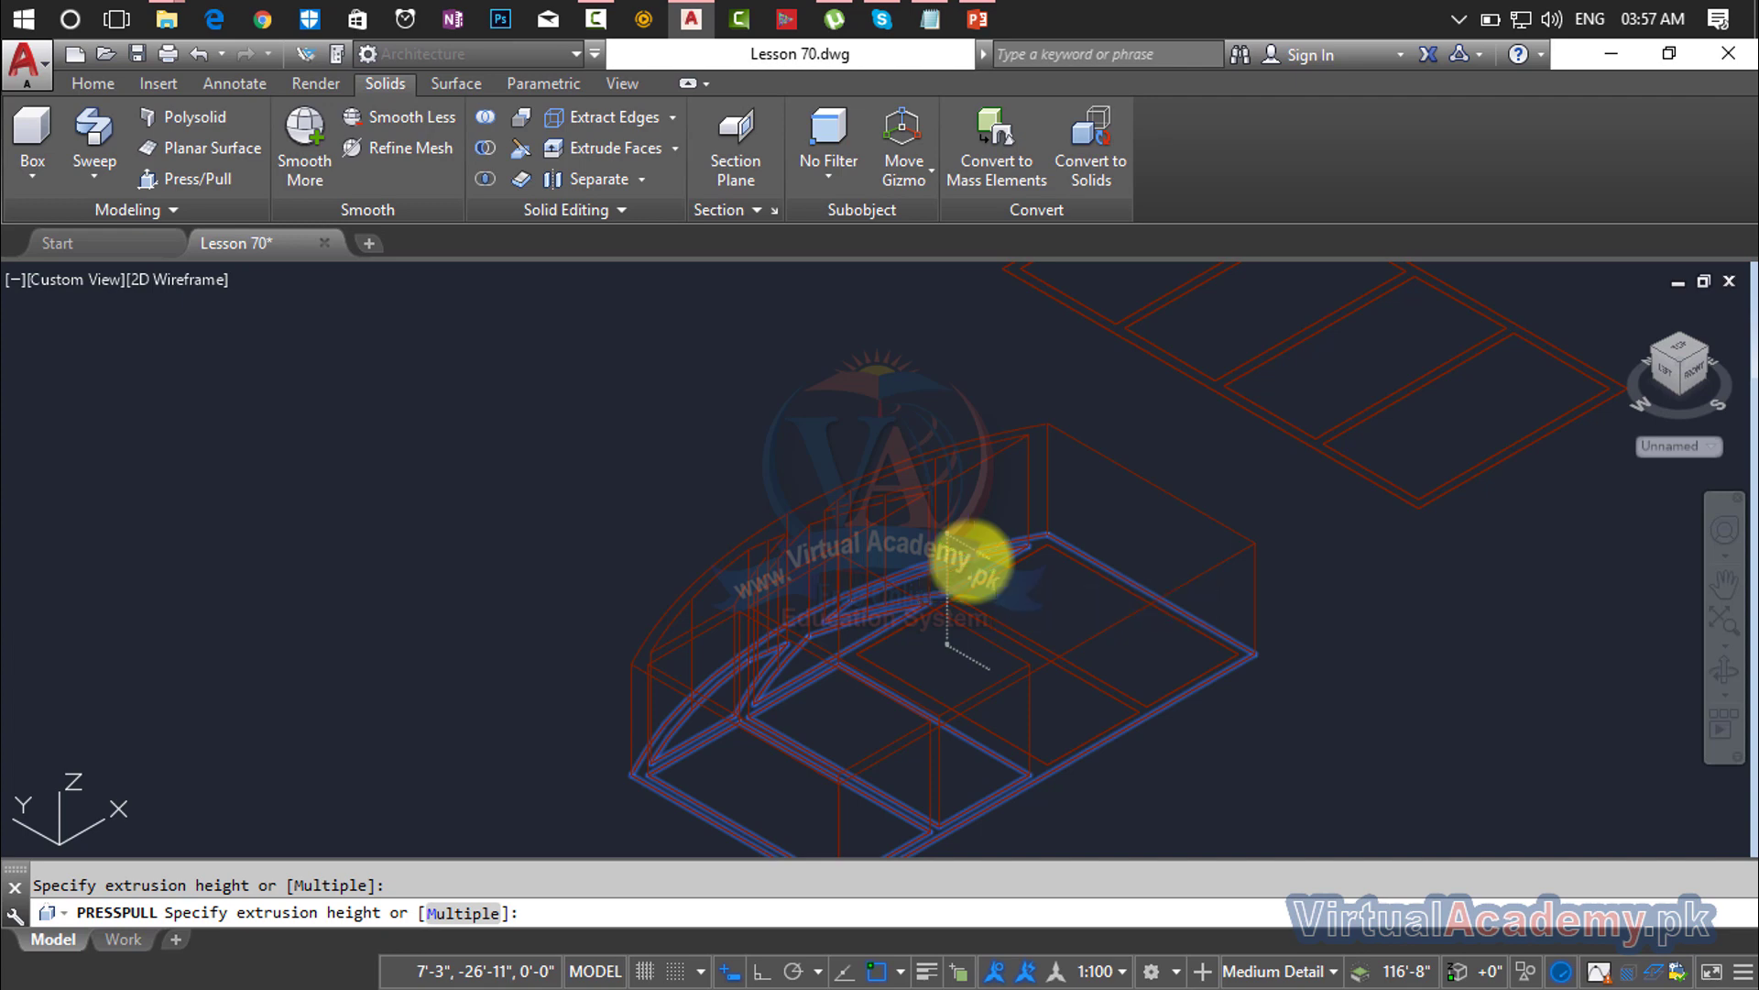
left_click(972, 555)
Step: Extrude the bounded area between the lines of the four-panel rectangular frame upward with Press/Pull
scroll(1338, 487, "up", 3)
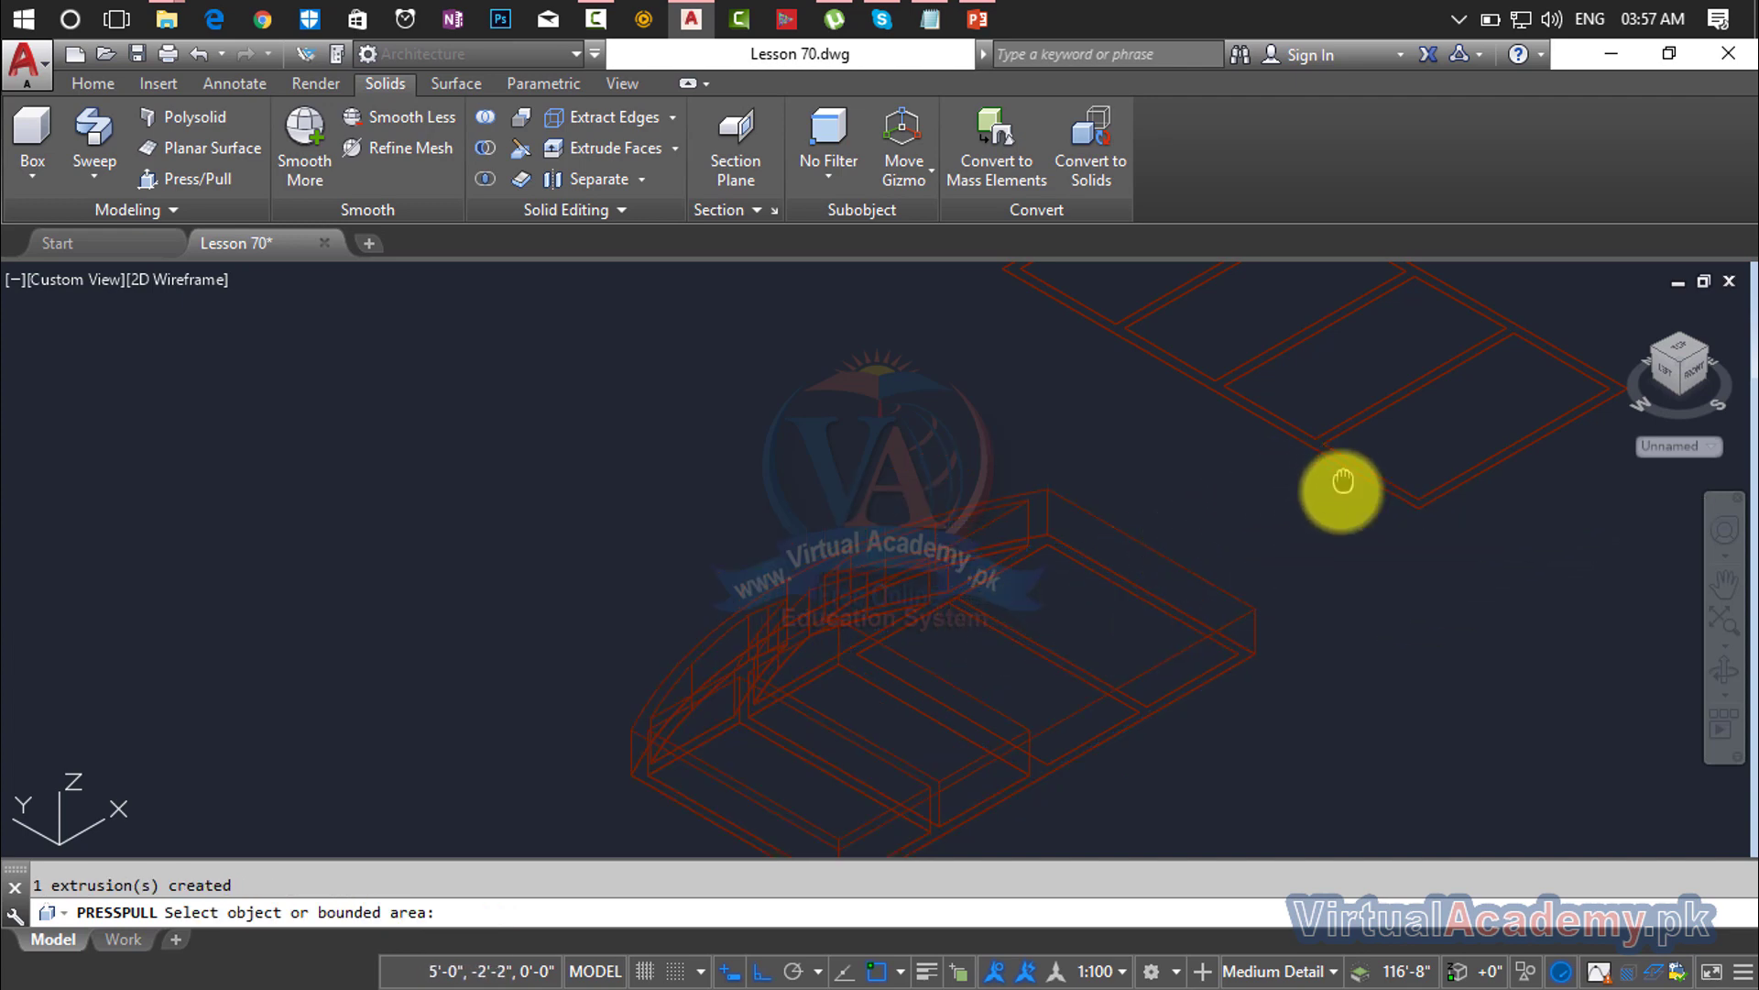
scroll(1182, 683, "up", 2)
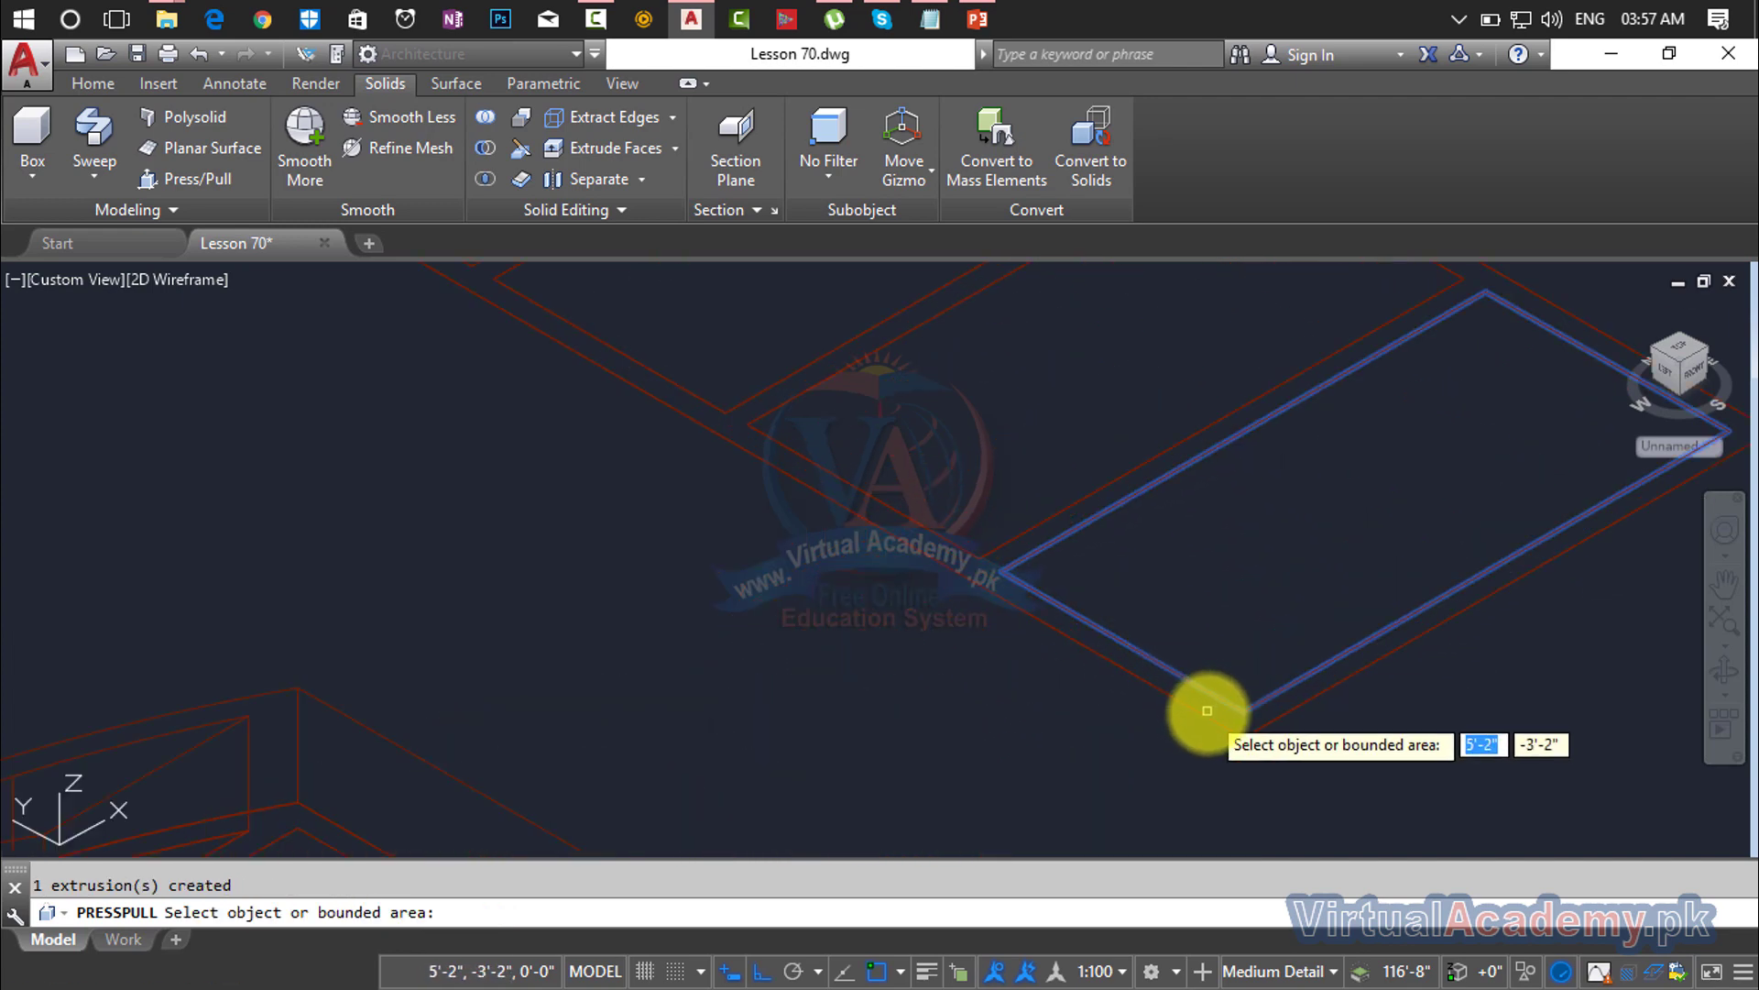
left_click(1232, 718)
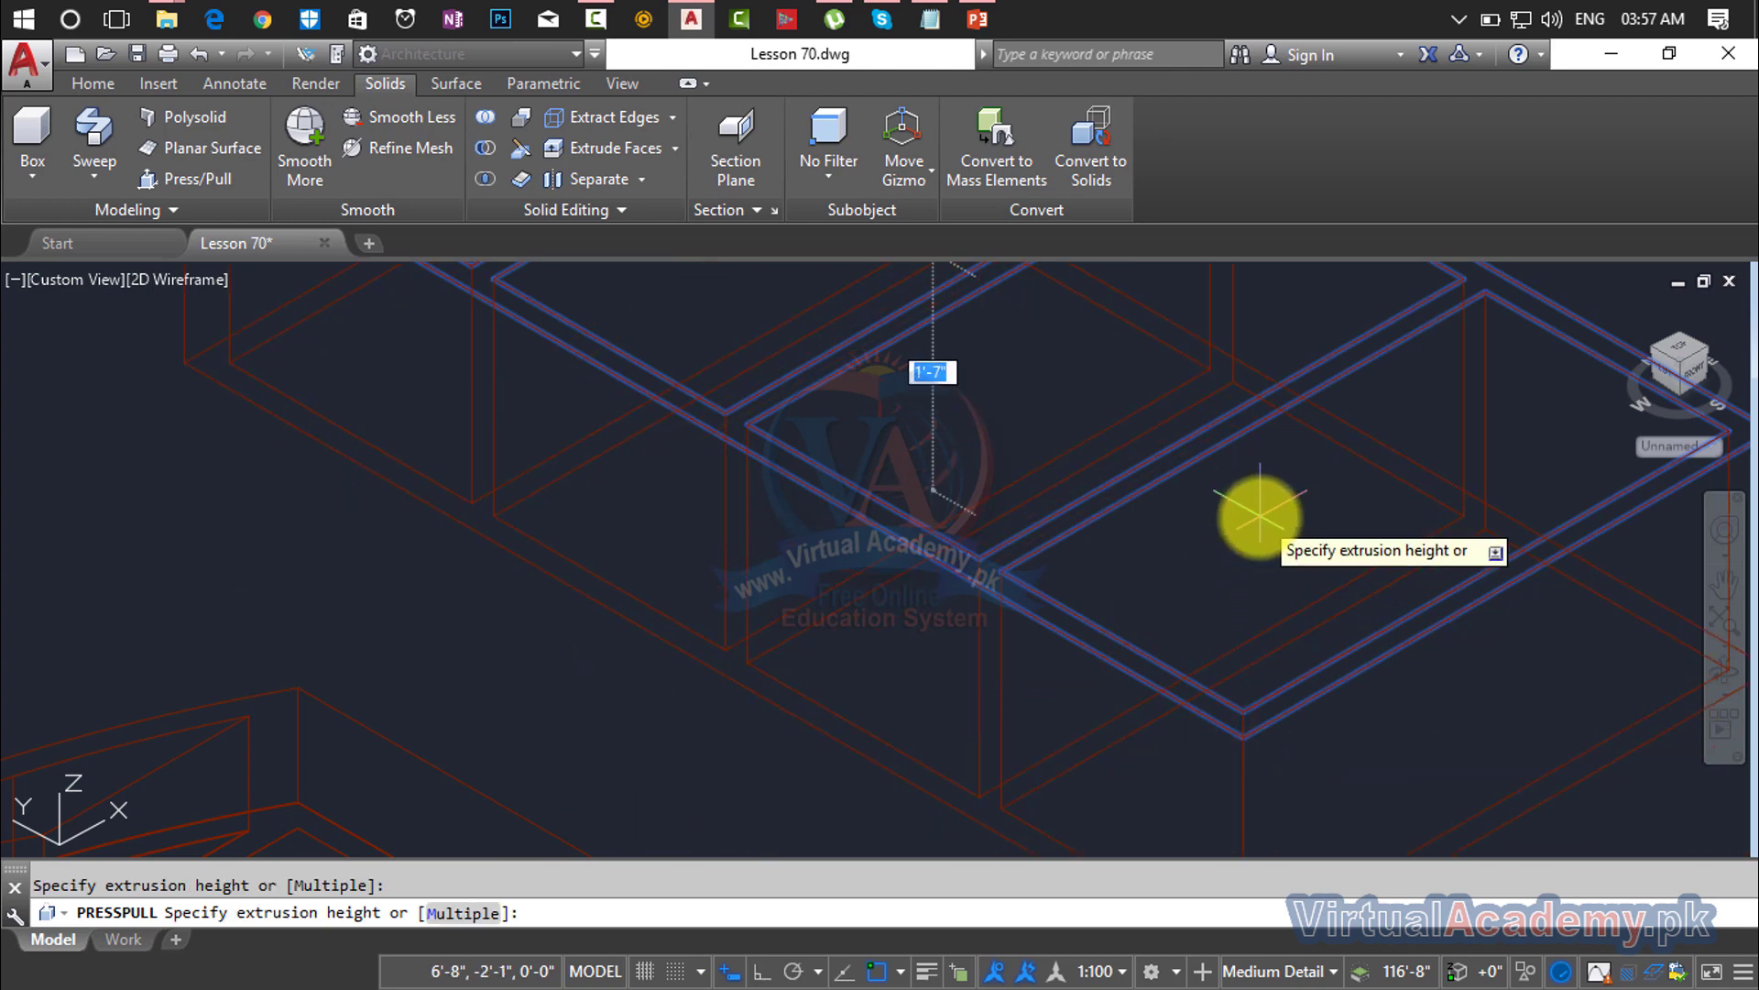
scroll(1256, 509, "down", 4)
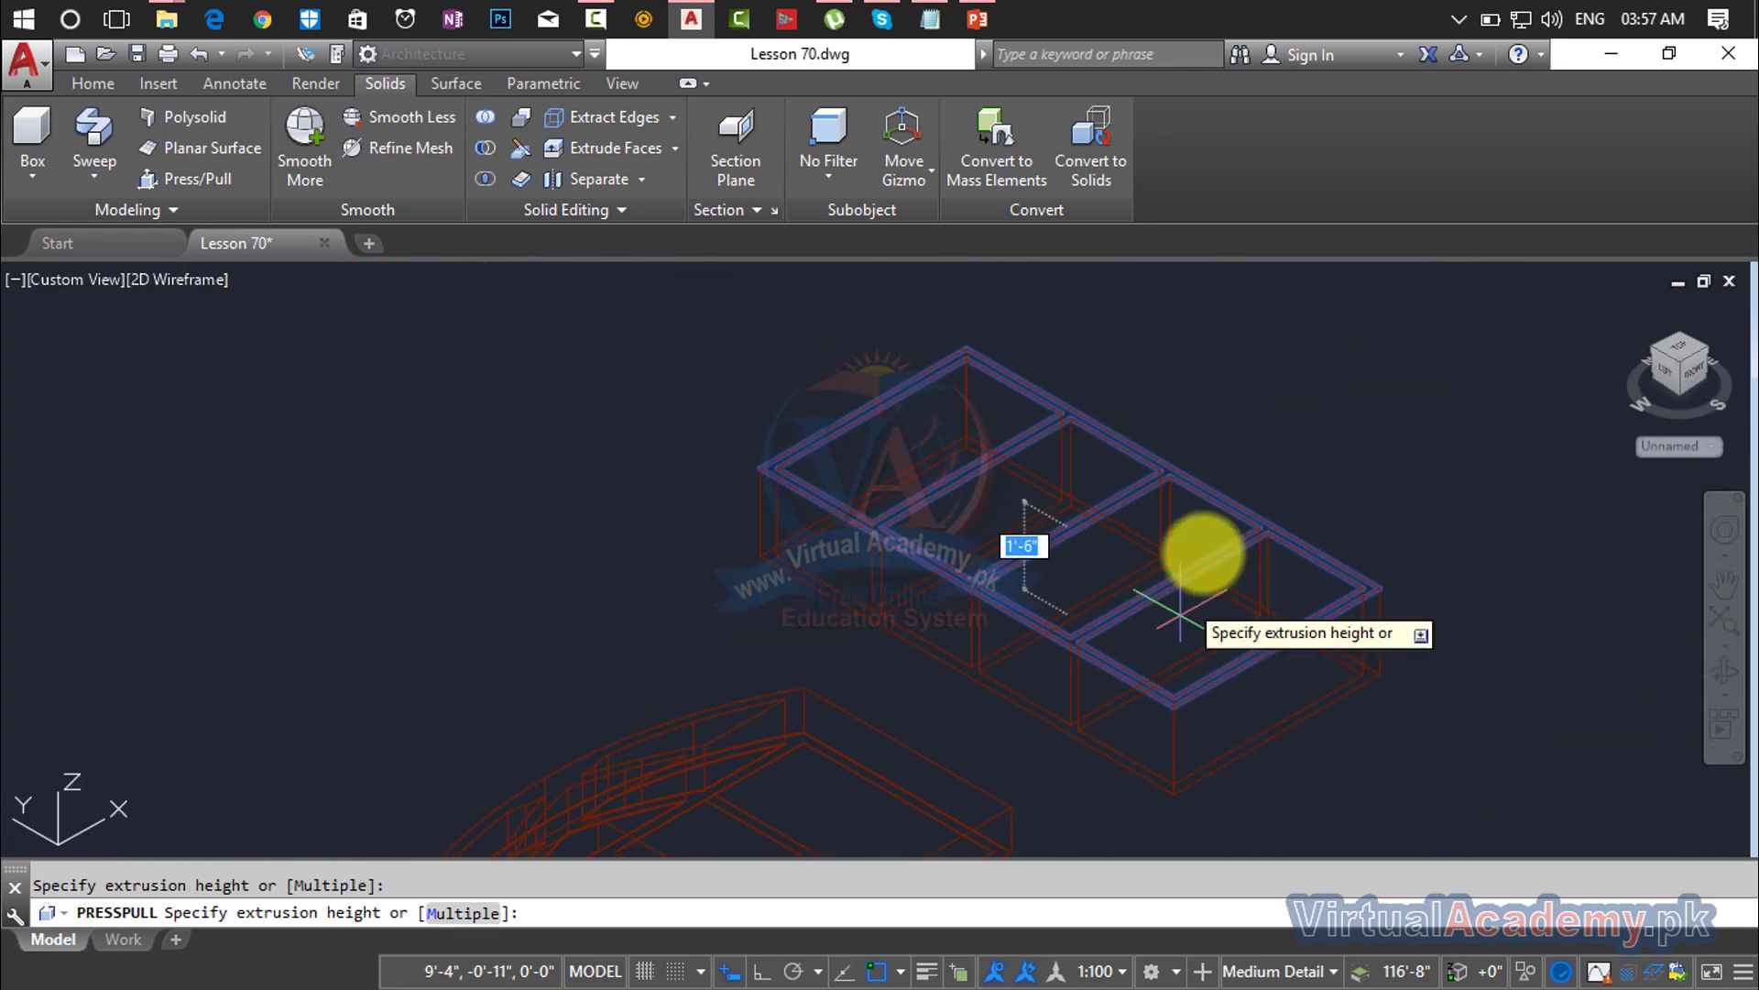
left_click(1237, 455)
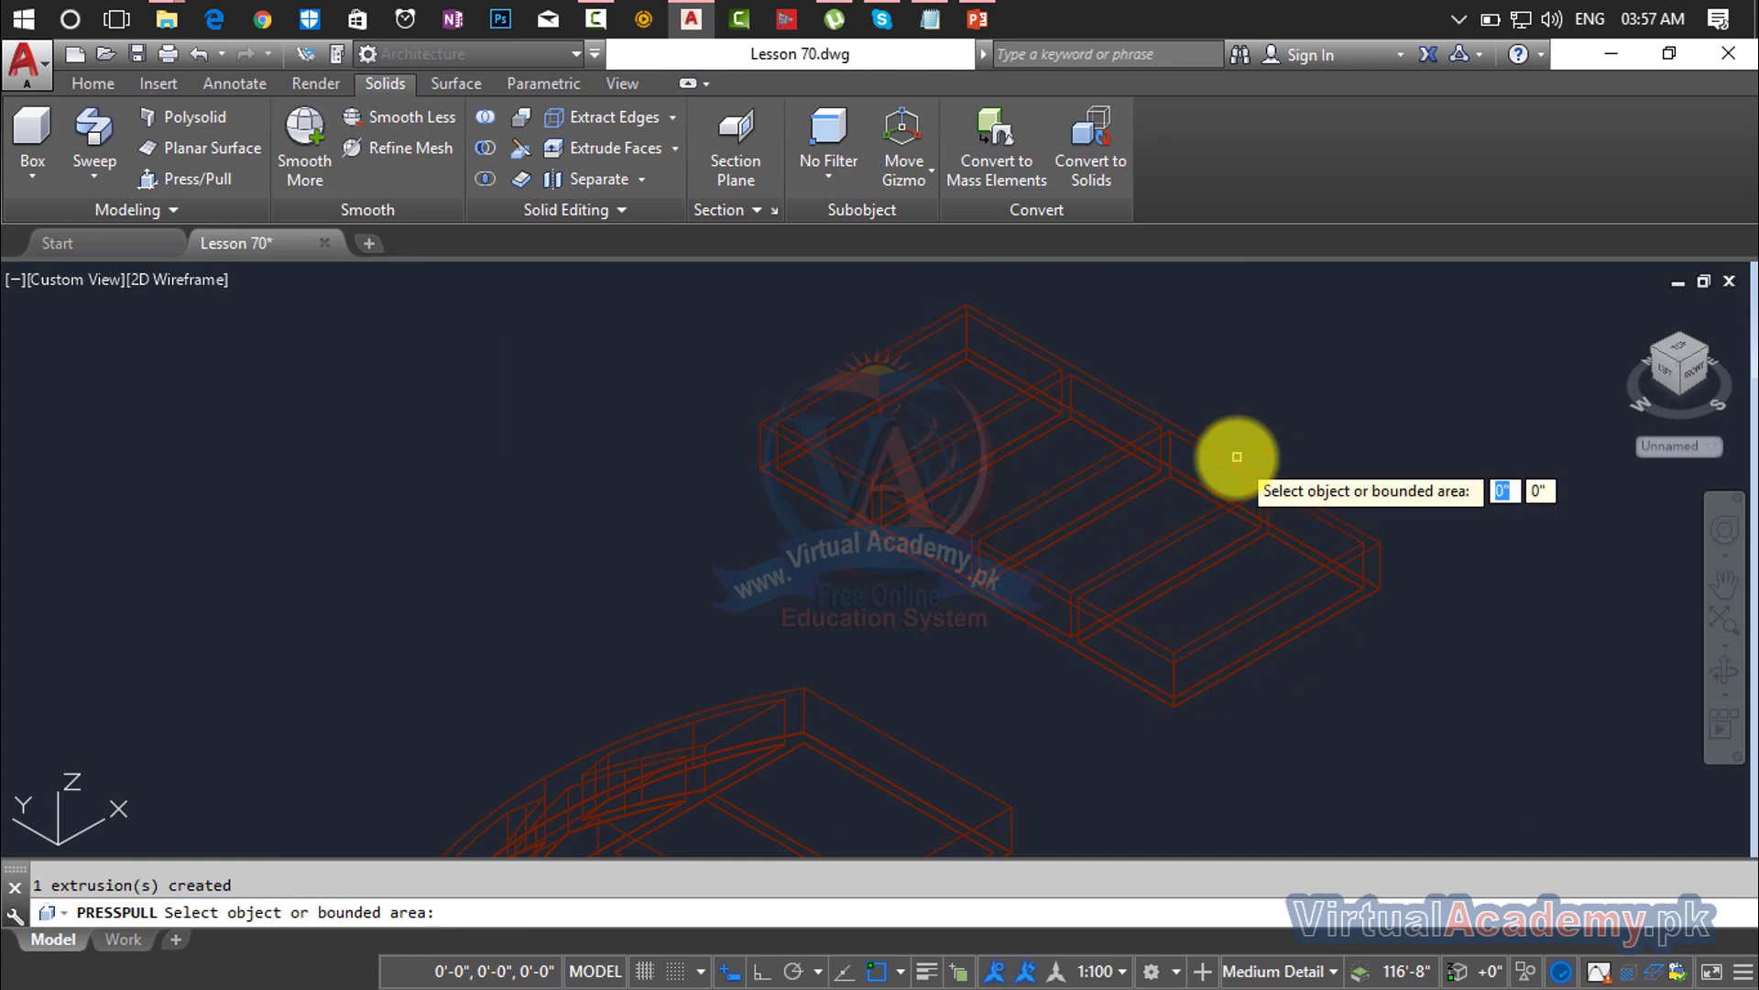
scroll(1186, 492, "down", 3)
key("Escape")
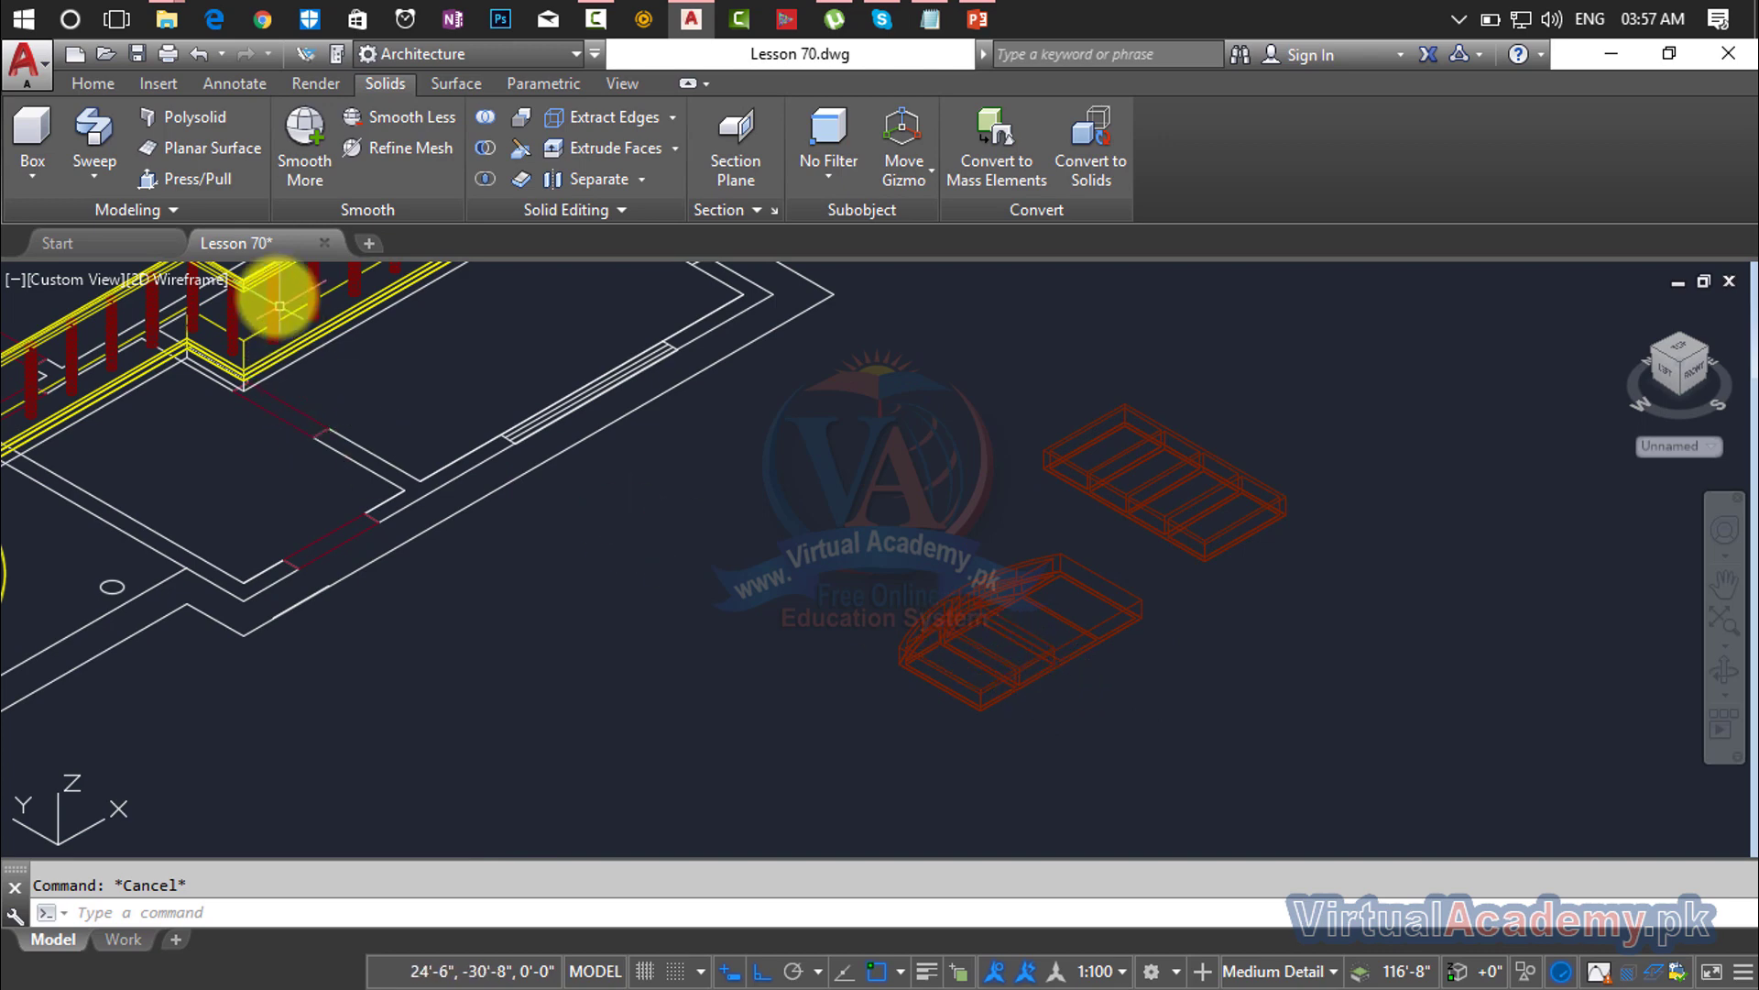
Step: Set the viewport's visual style to Realistic to view the arched frame shaded
left_click(187, 278)
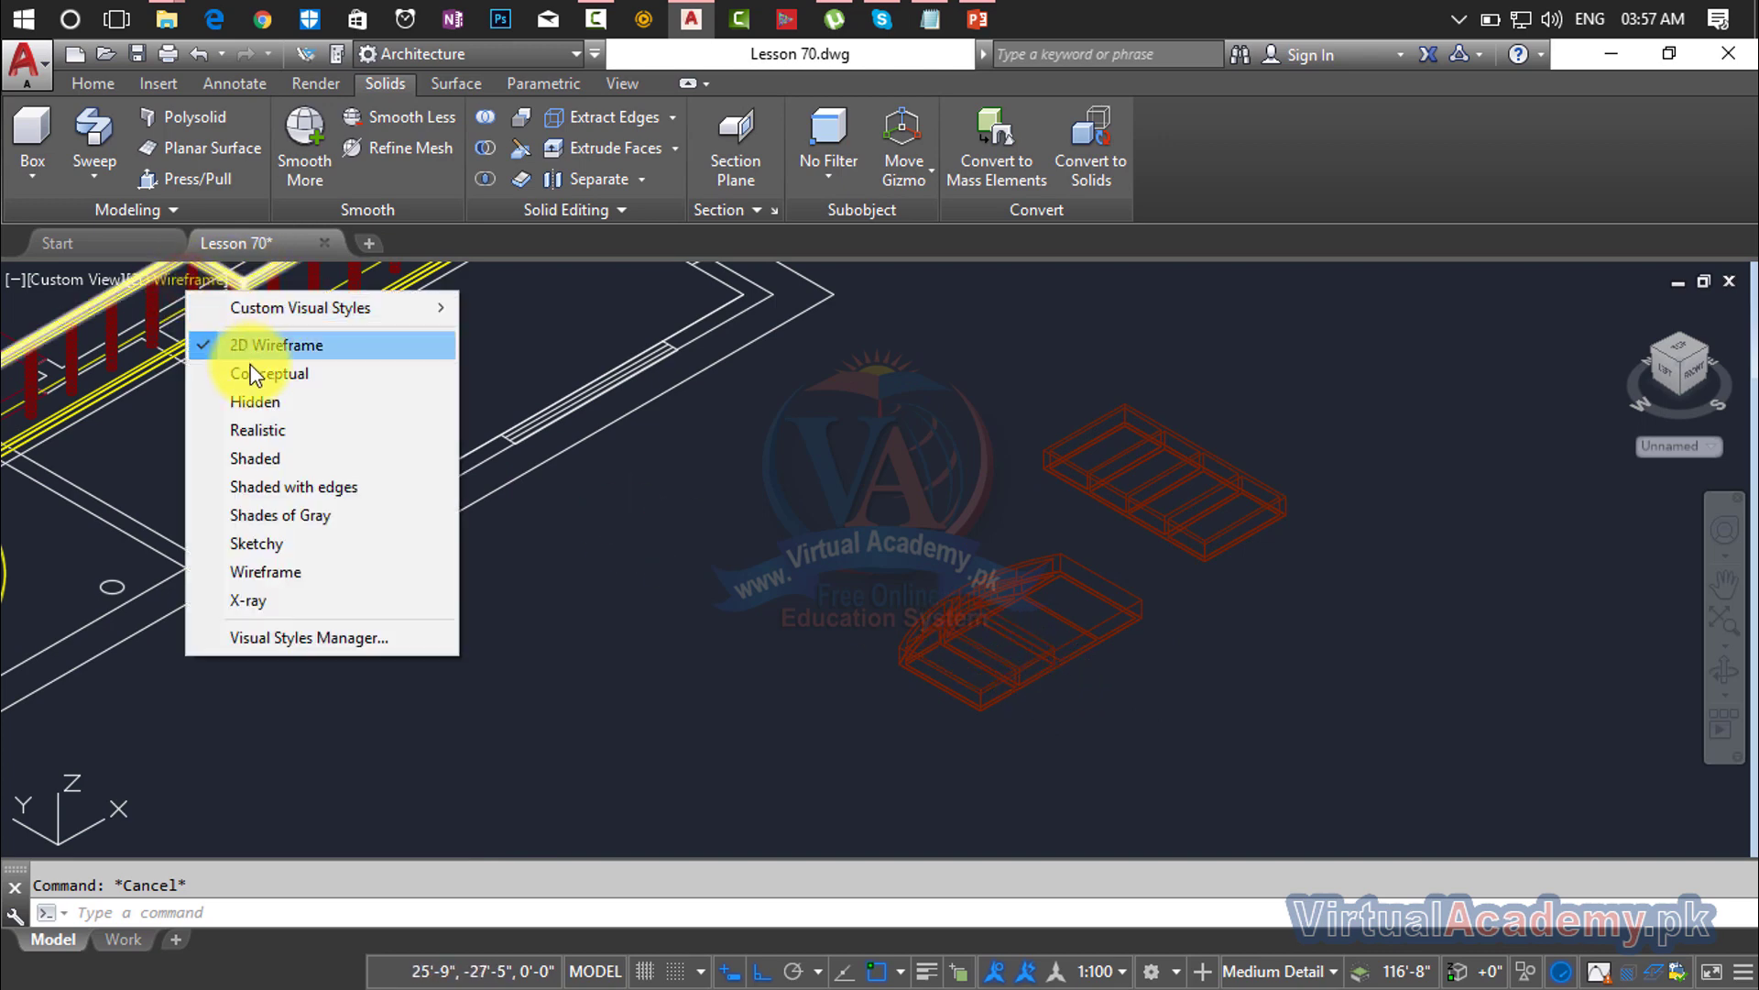
left_click(266, 429)
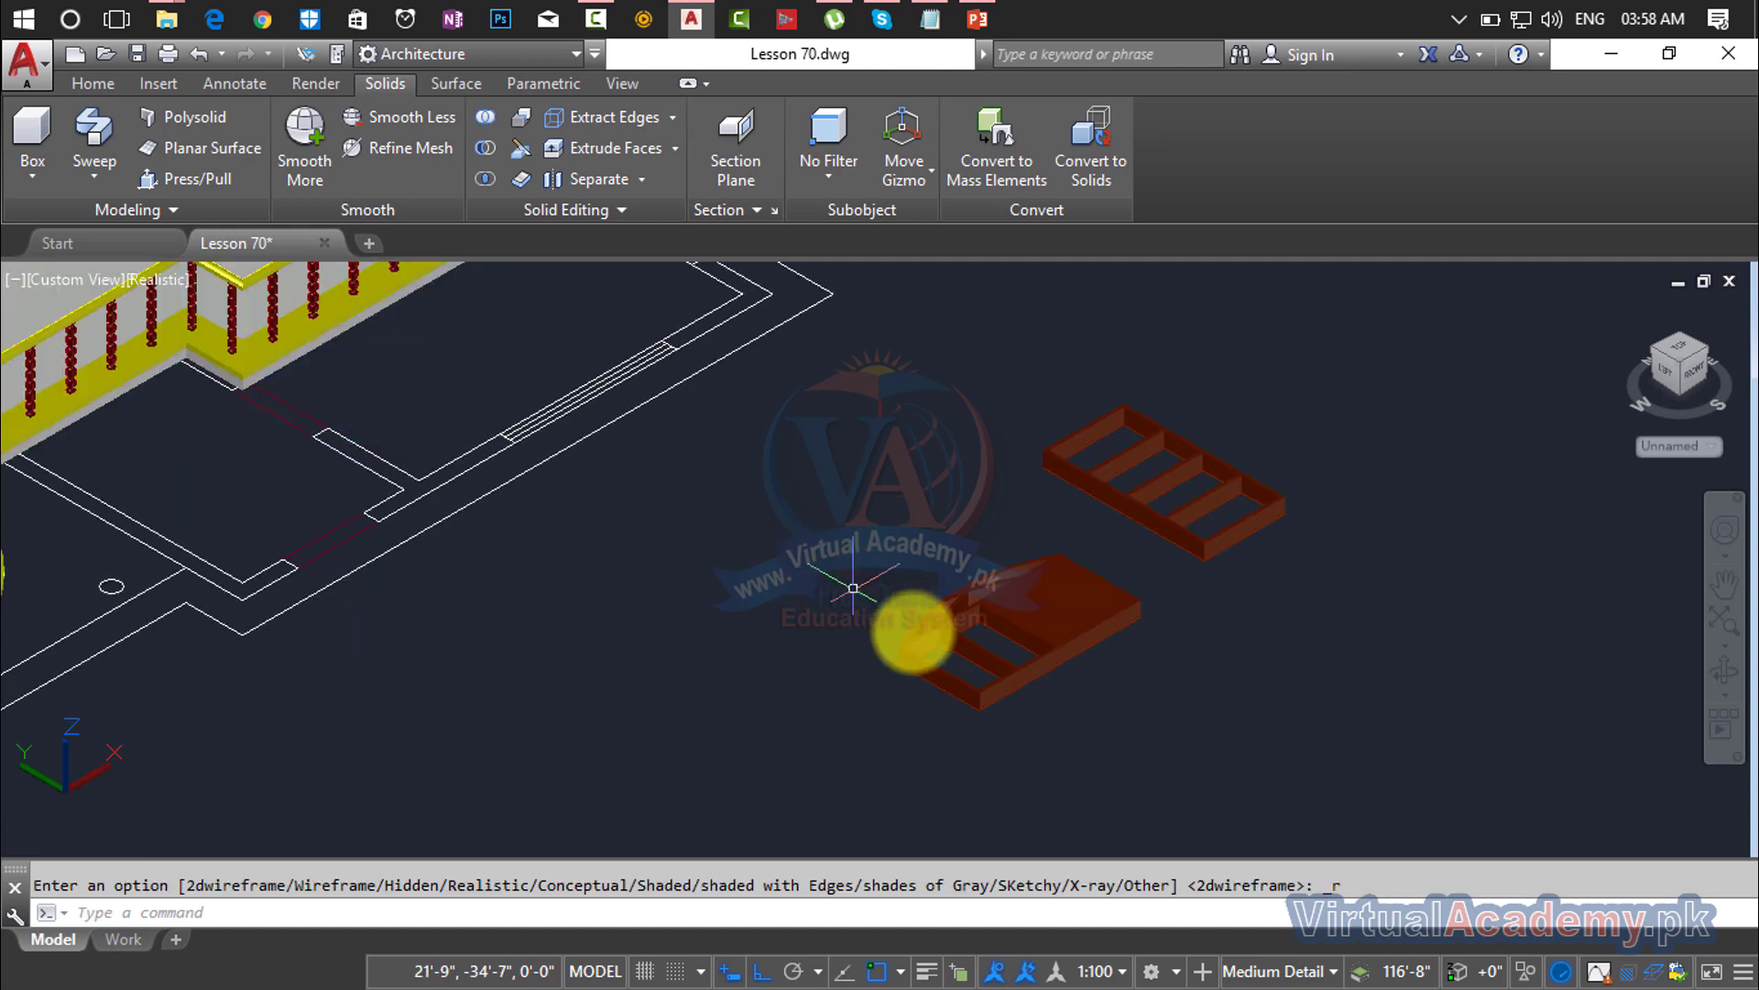
scroll(1074, 614, "up", 3)
scroll(1074, 614, "up", 1)
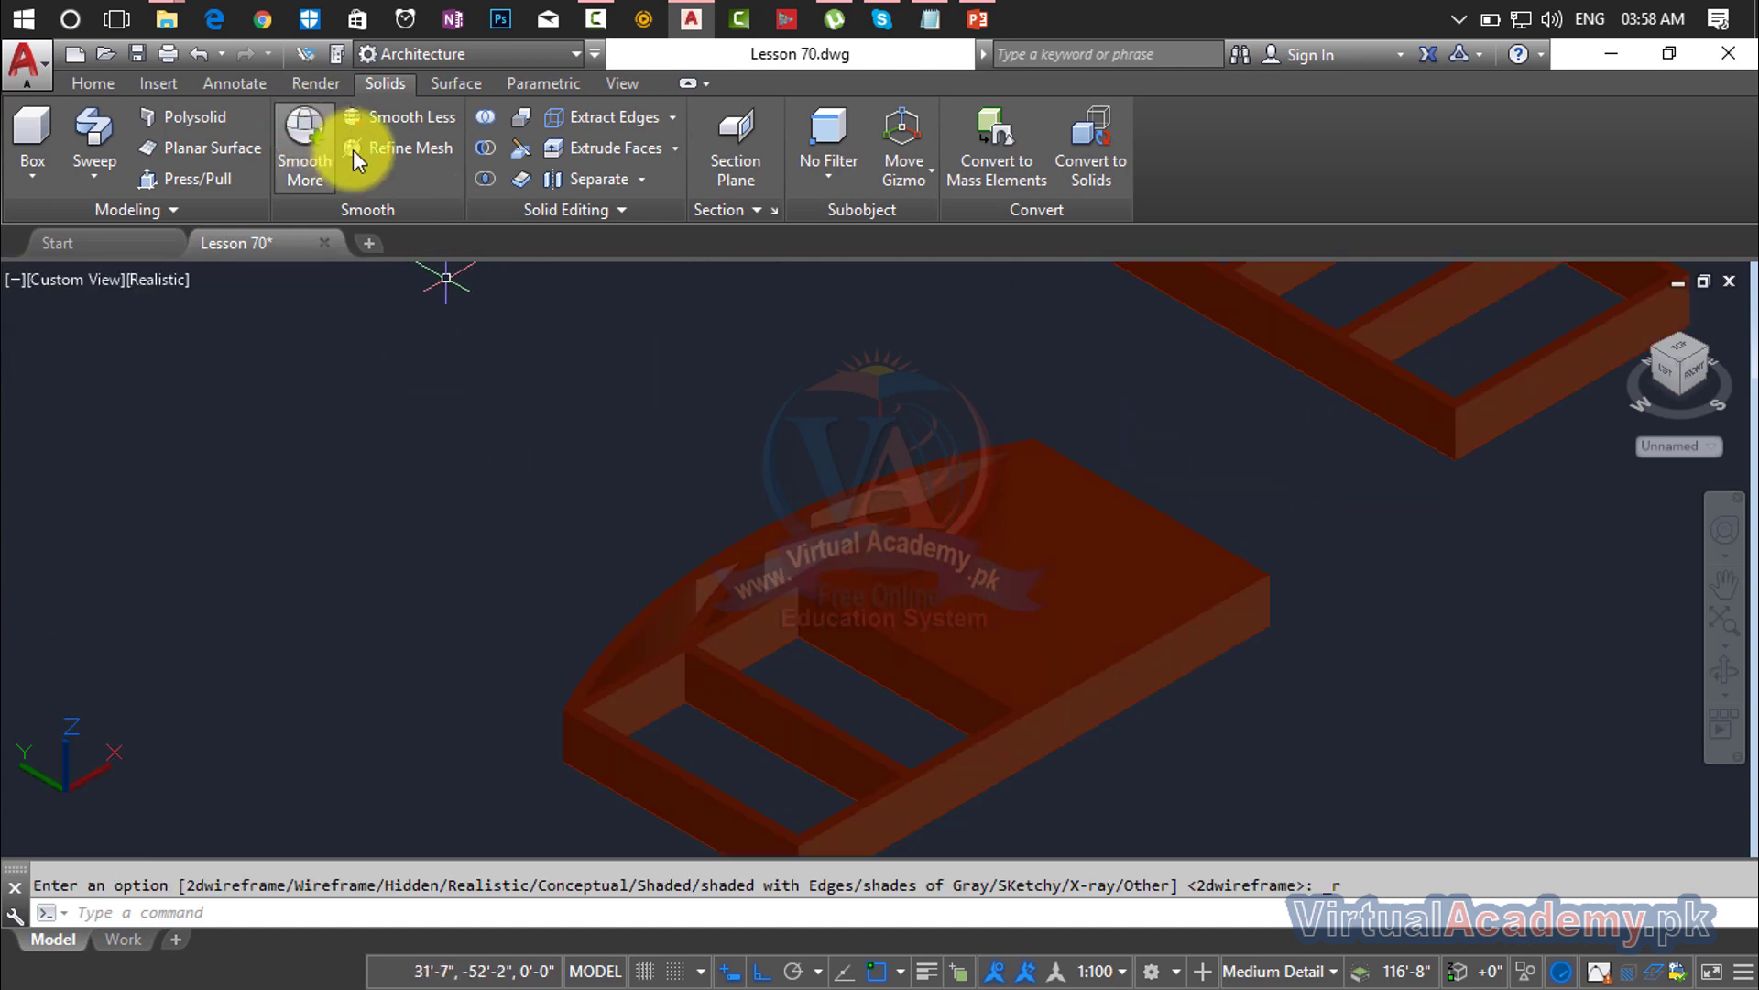
Step: Cut openings through the two filled panels of the extruded arched frame by pushing them downward with Press/Pull
left_click(182, 178)
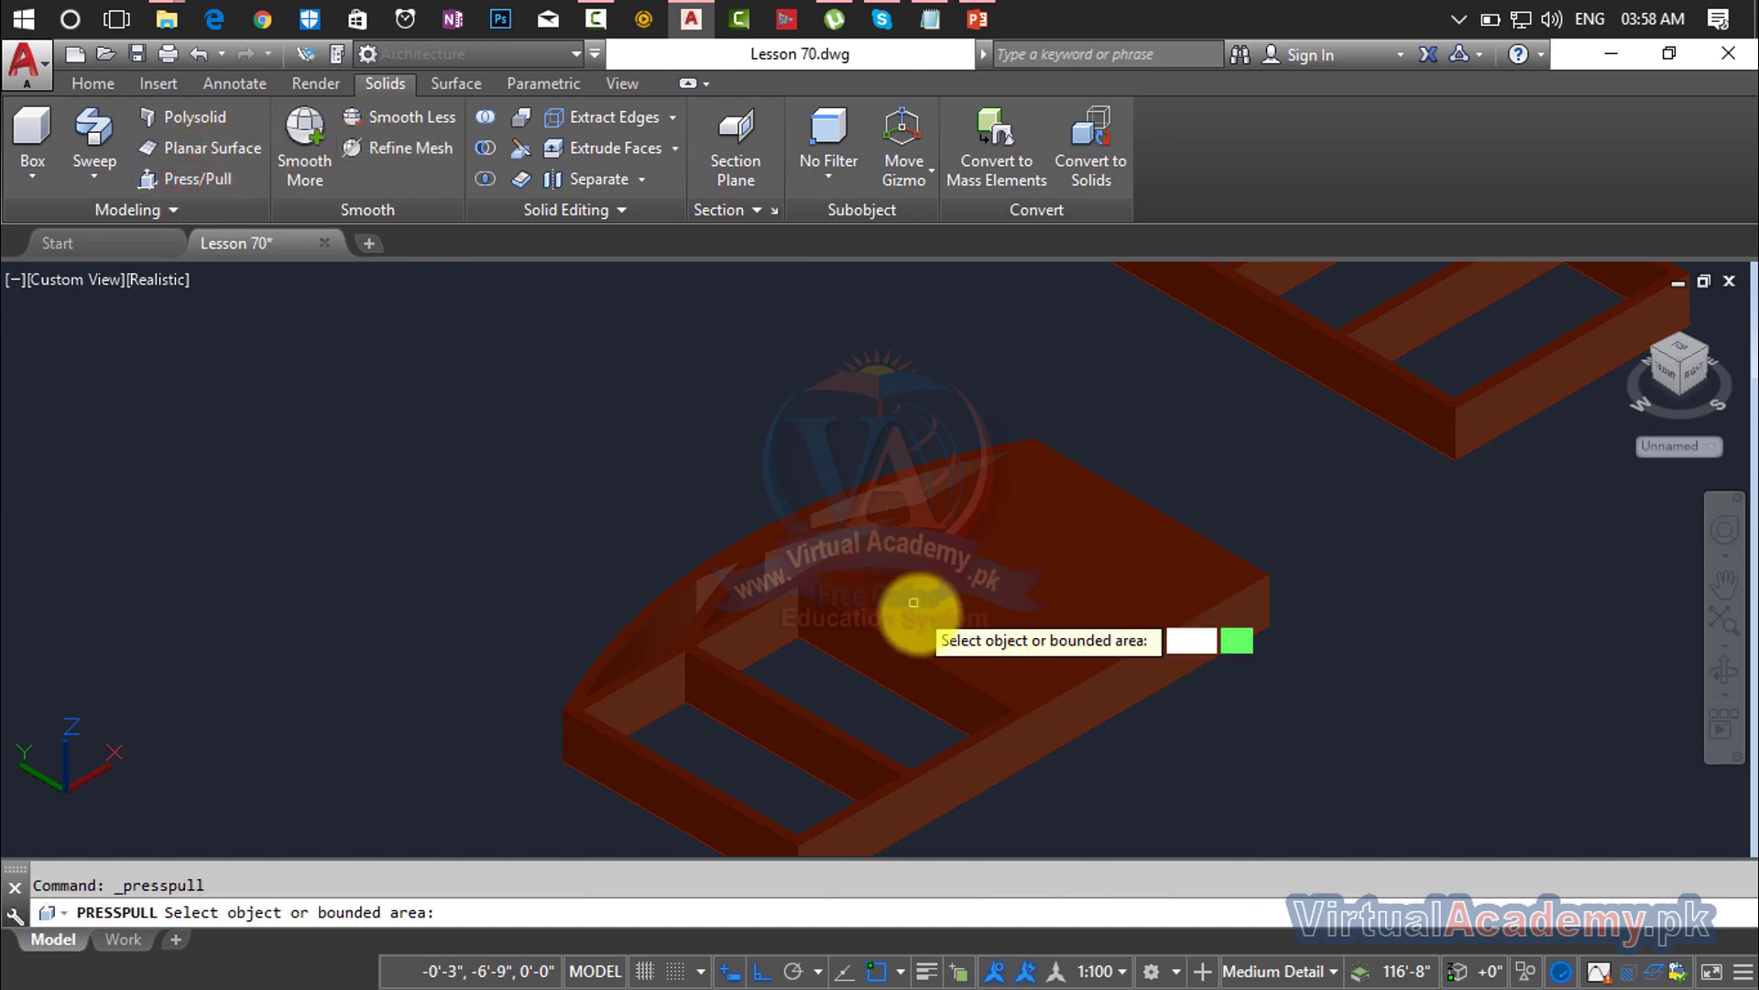
left_click(960, 616)
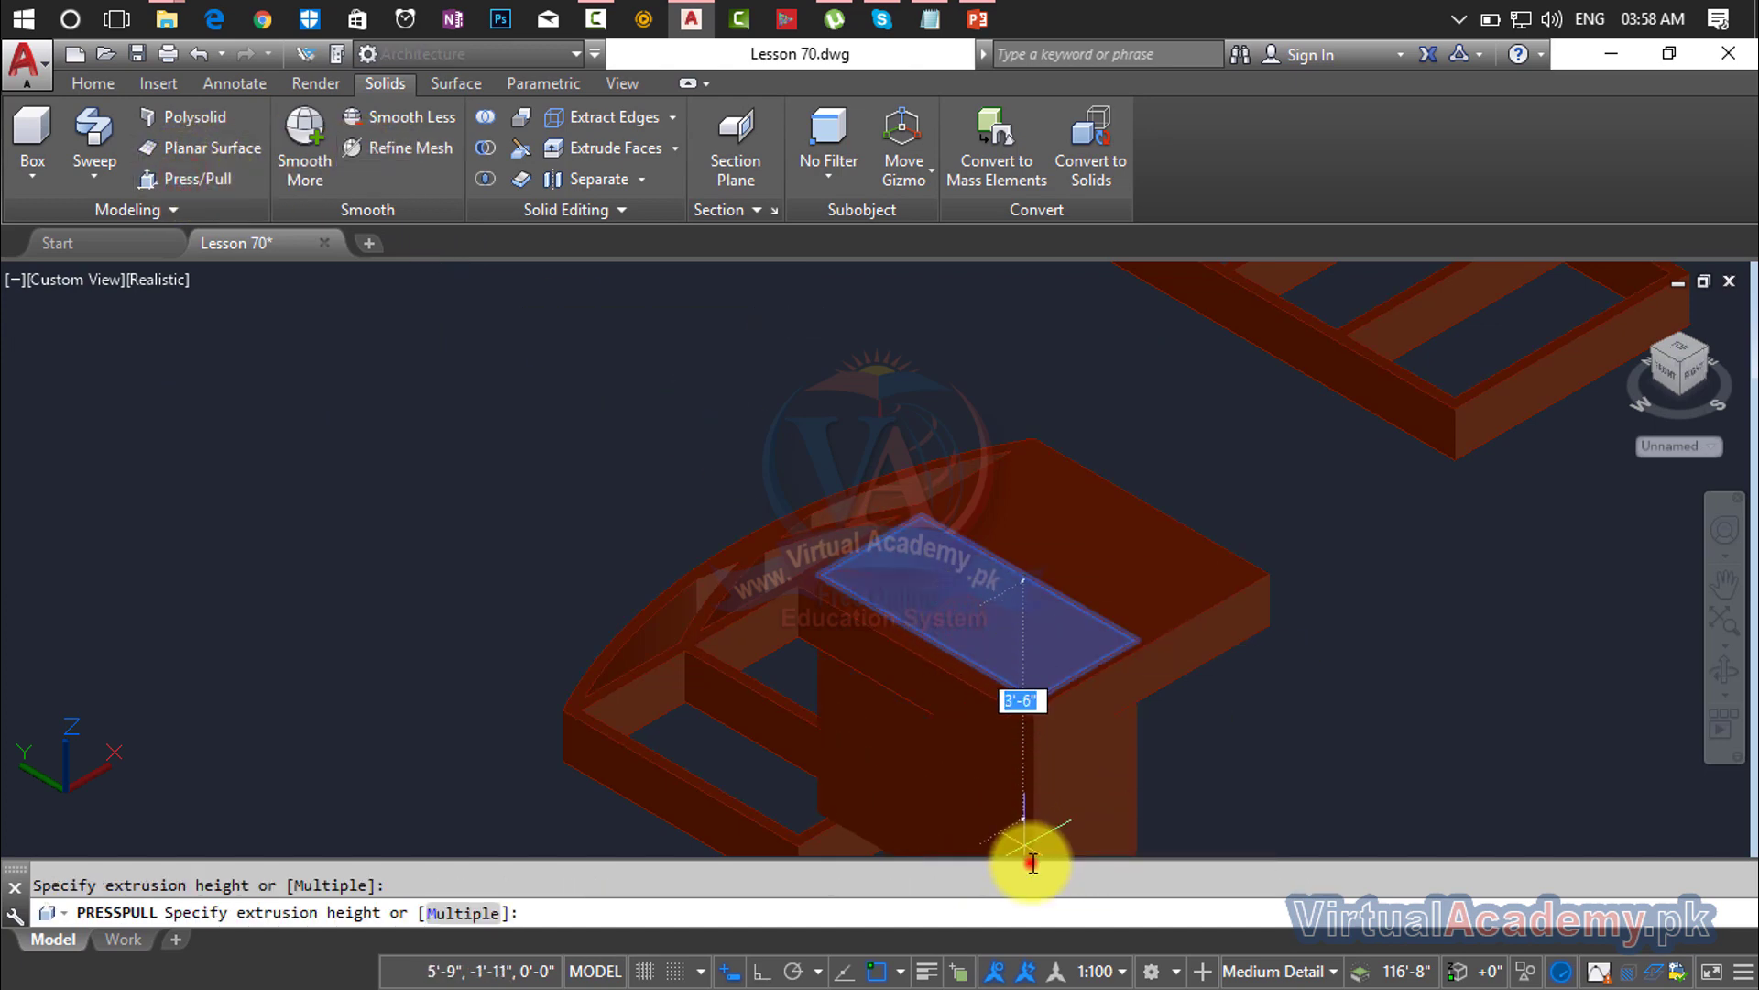
middle_click_drag(1065, 799, 1043, 544)
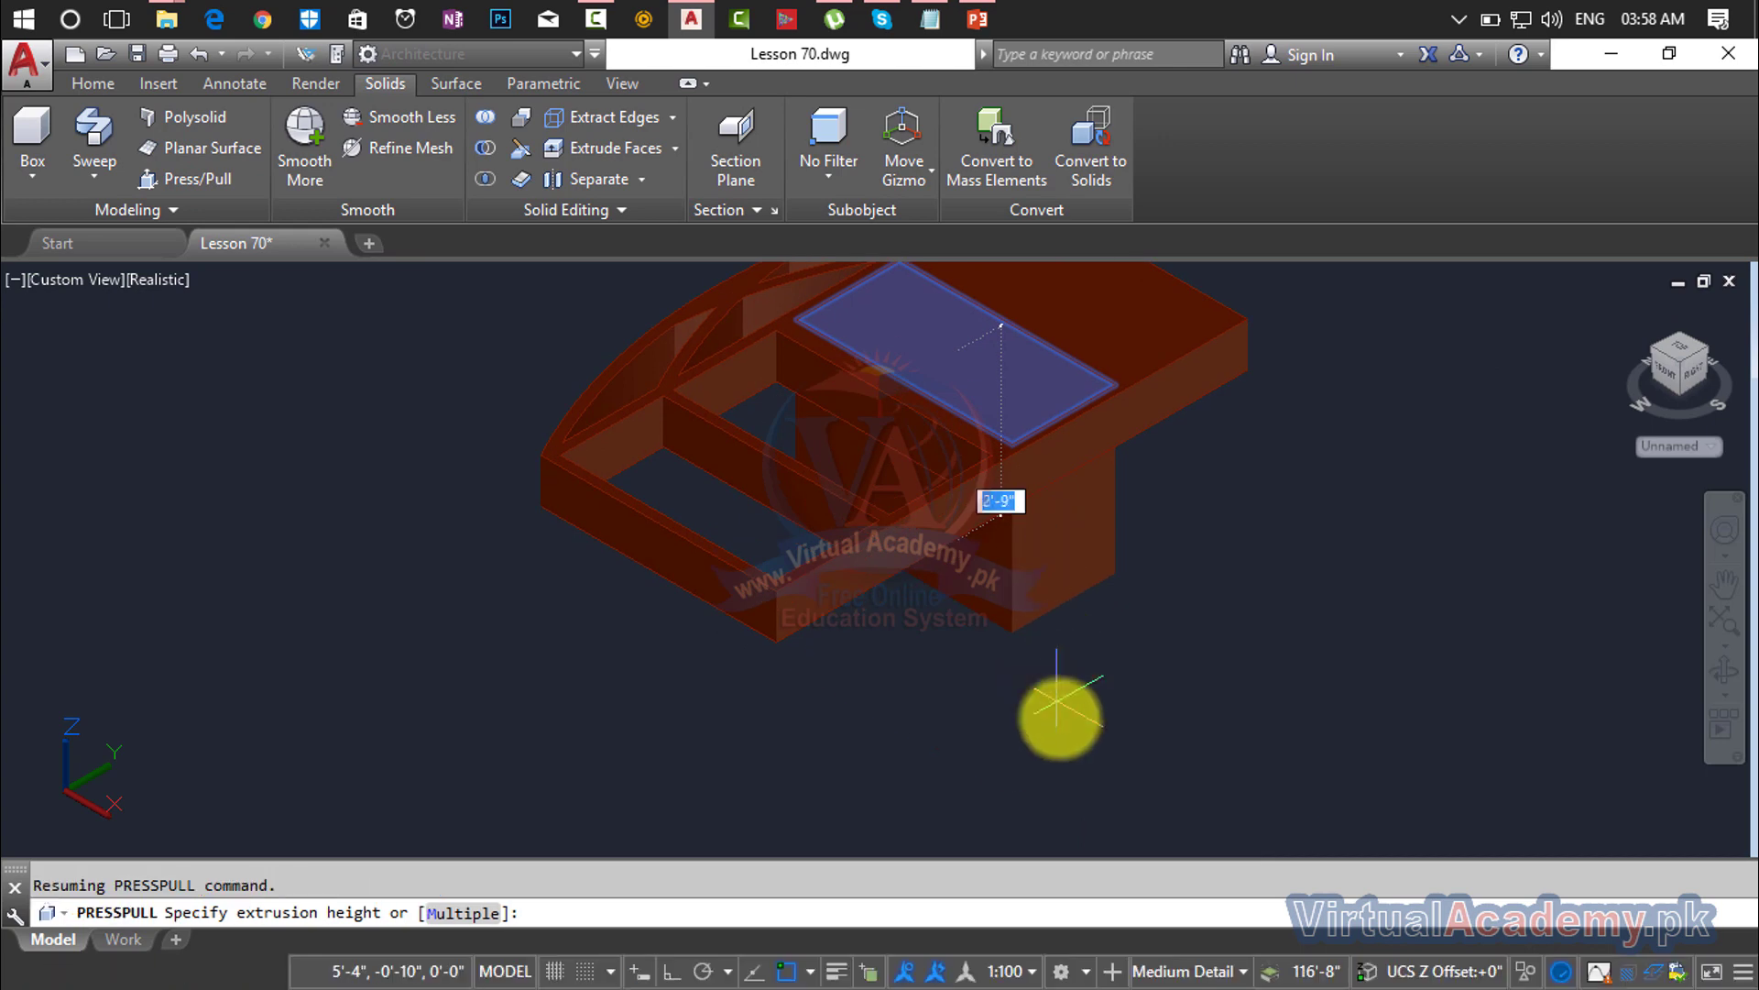
left_click(1066, 772)
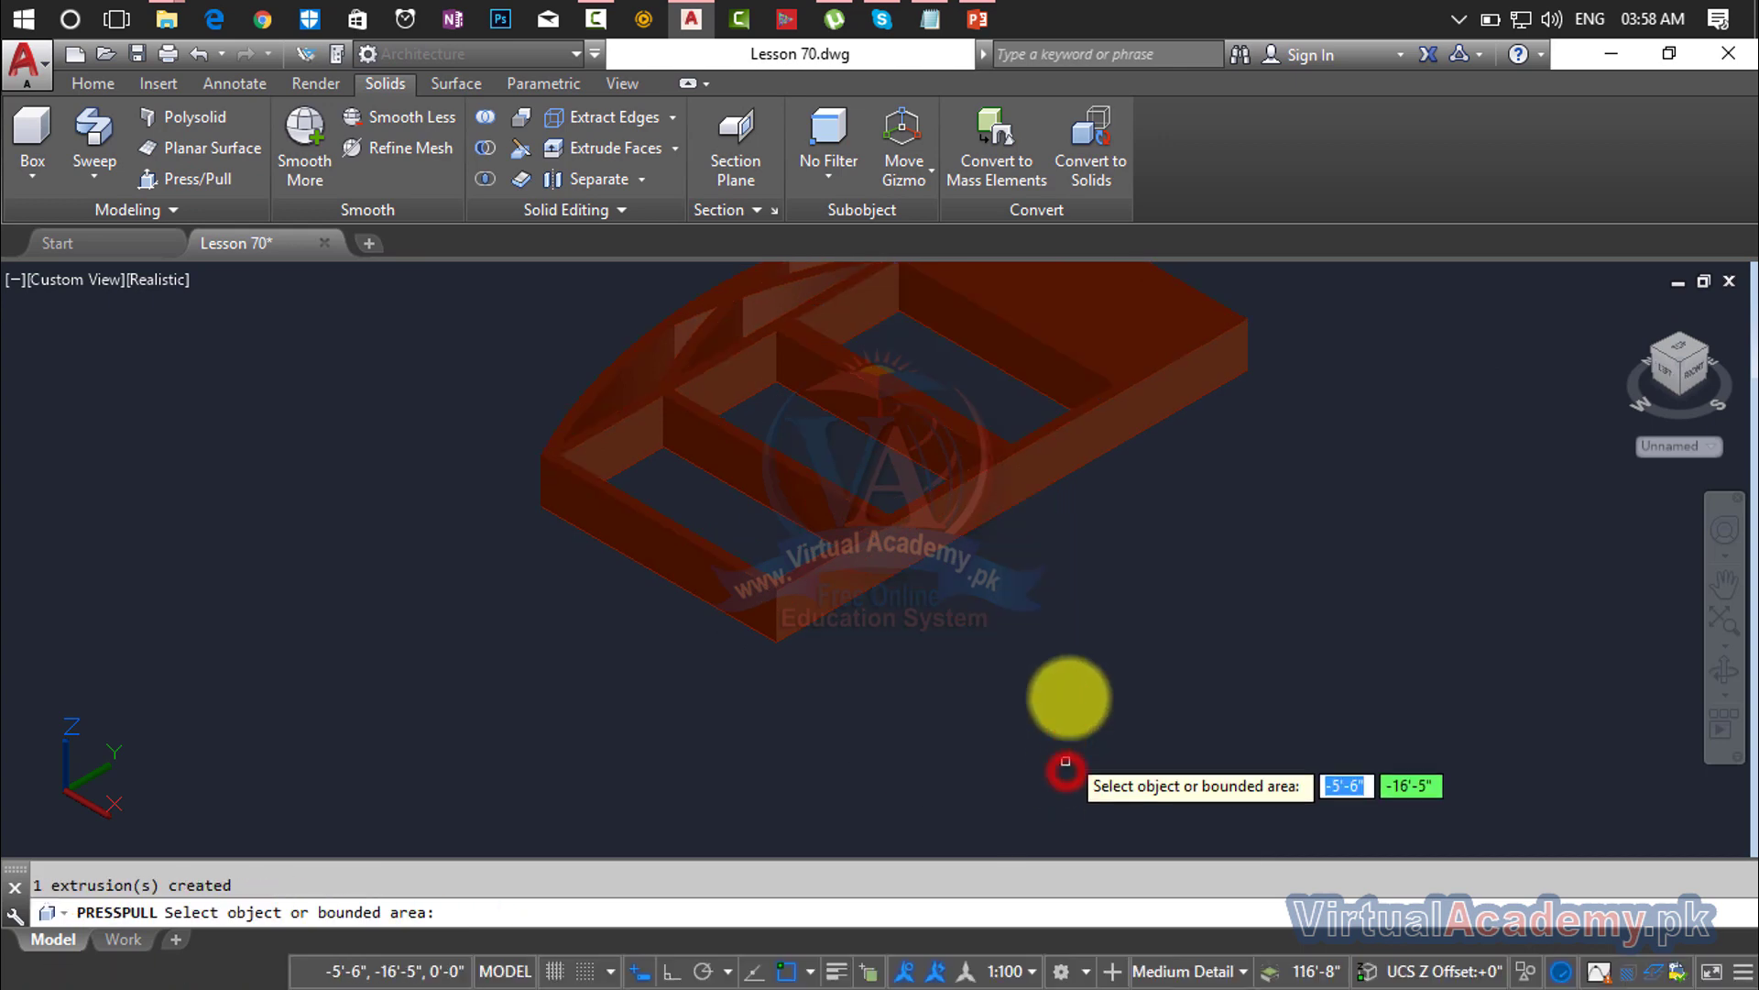
mouse_move(1053, 440)
middle_mouse_down("shift")
mouse_move(982, 550)
mouse_move(1060, 425)
middle_mouse_up("shift")
left_click(1045, 424)
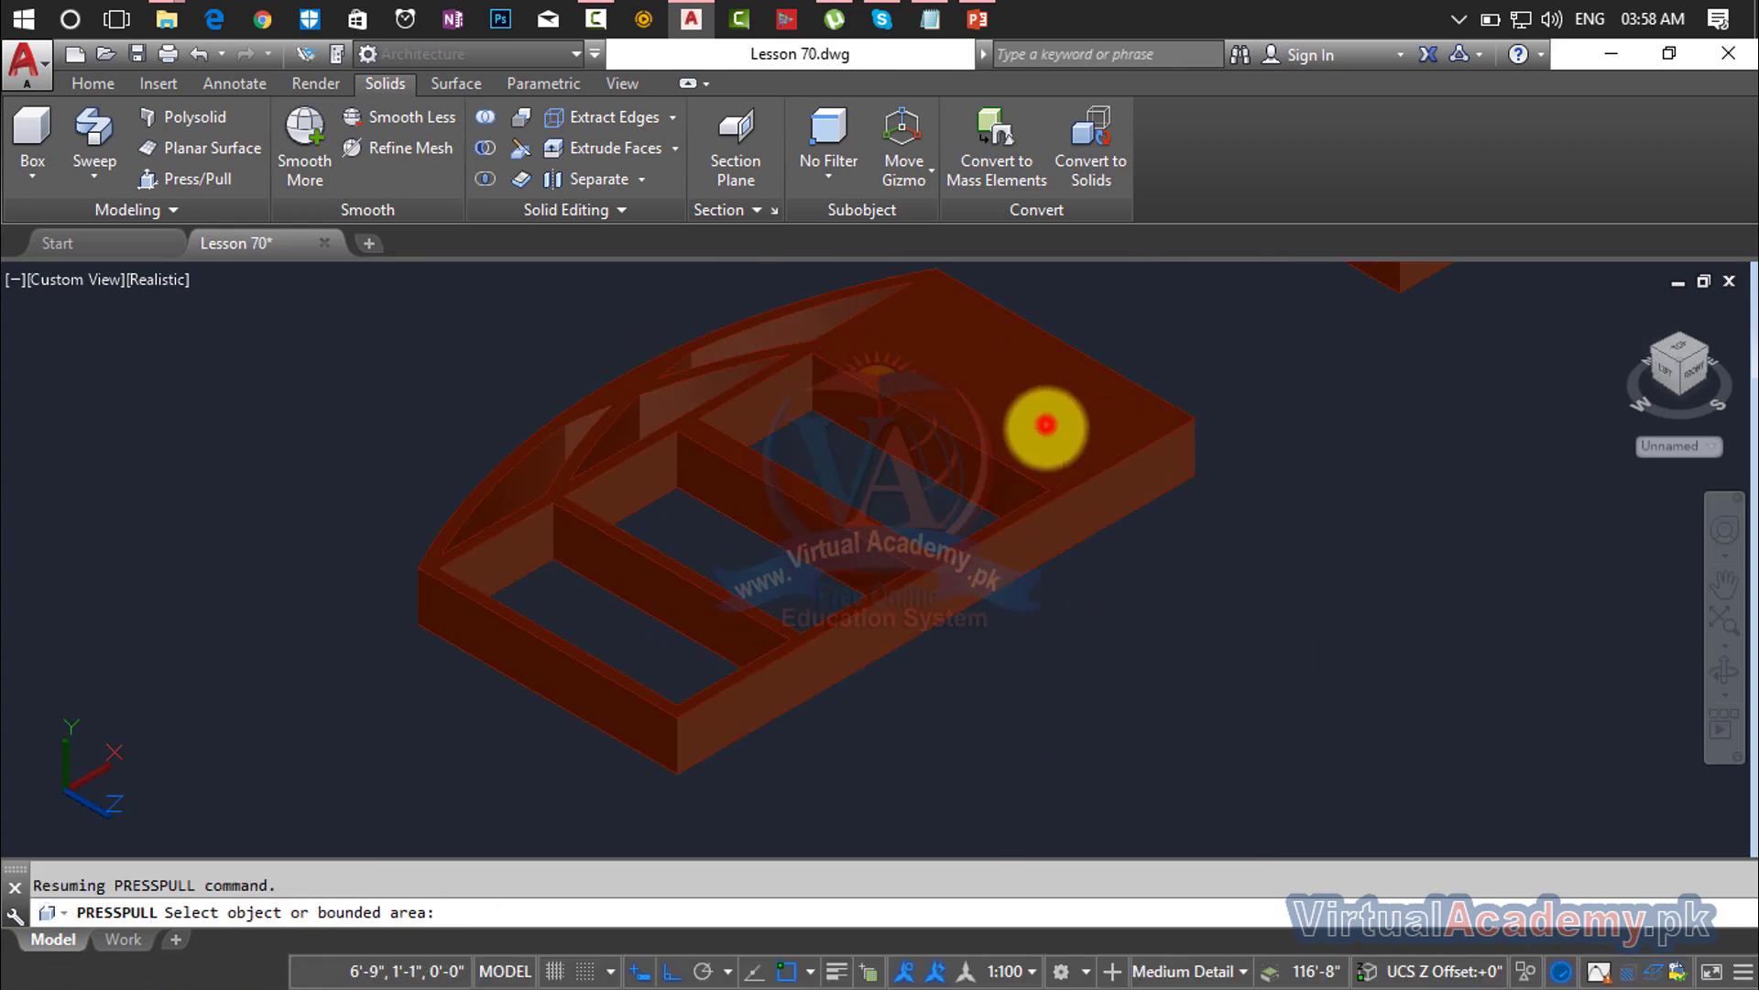
left_click(1119, 761)
Step: Examine the extruded arched and rectangular frames beside the floor plan
scroll(1104, 701, "down", 3)
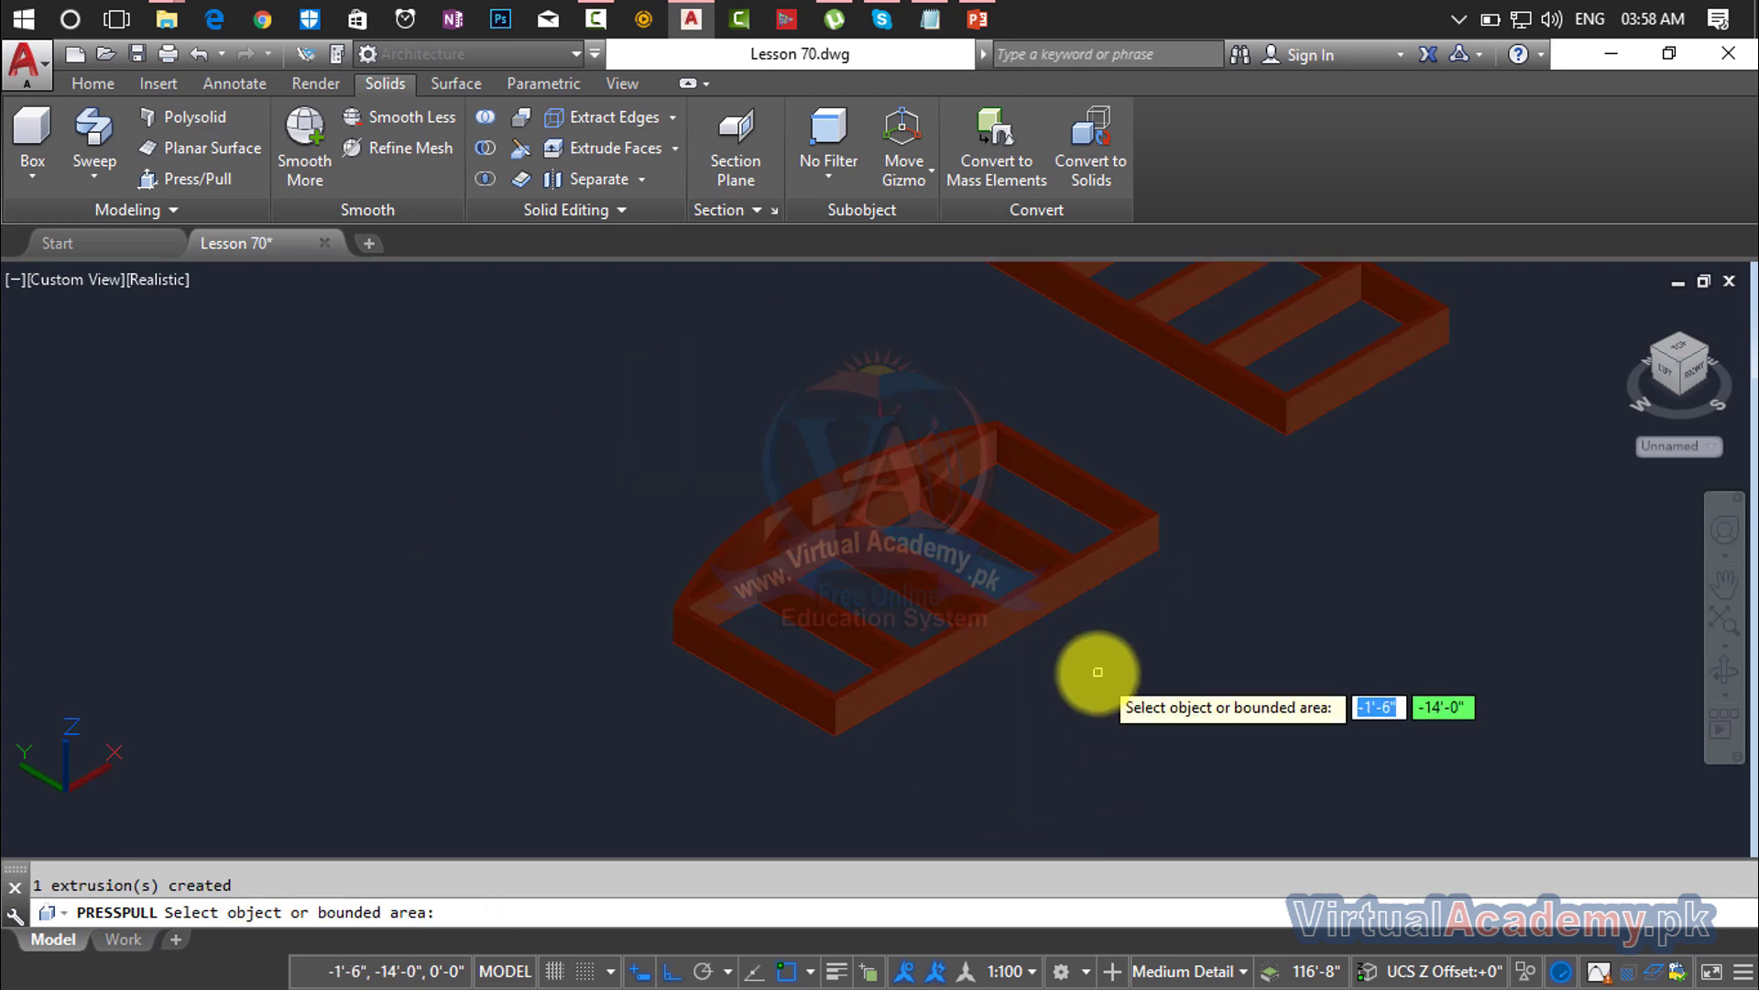
middle_click_drag(1088, 653, 1040, 586, "shift")
scroll(1080, 574, "down", 3)
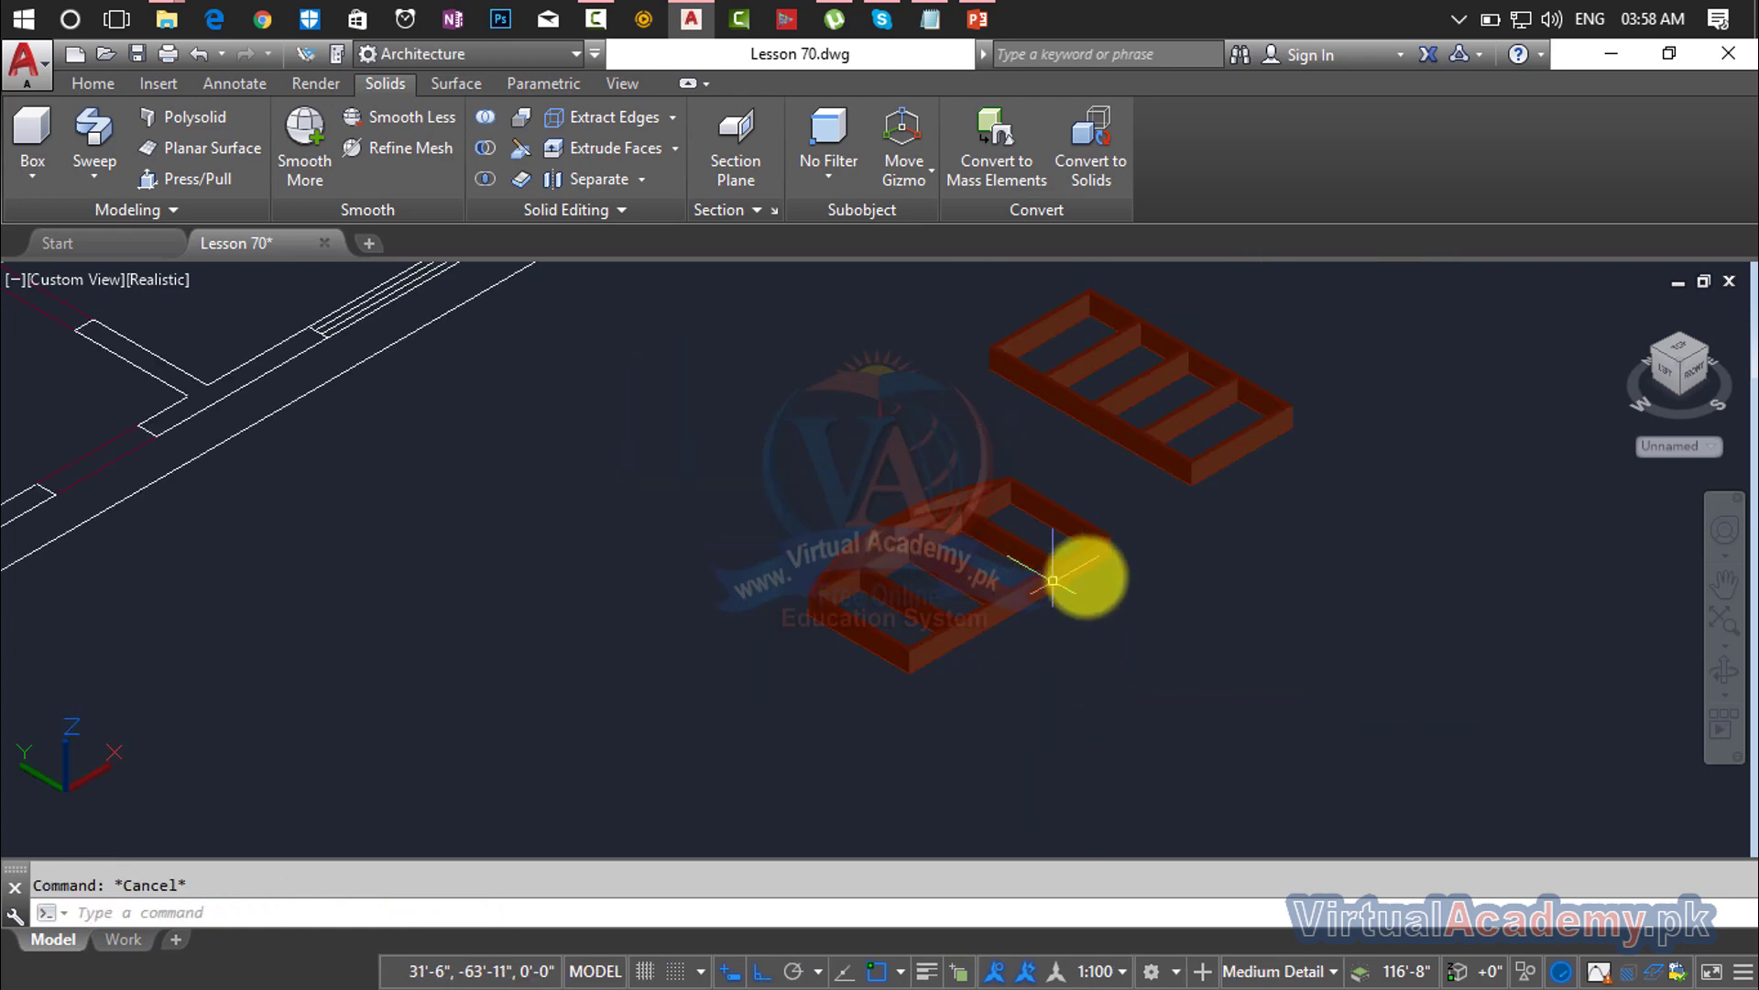
scroll(1098, 562, "down", 3)
middle_click_drag(1099, 552, 1006, 598)
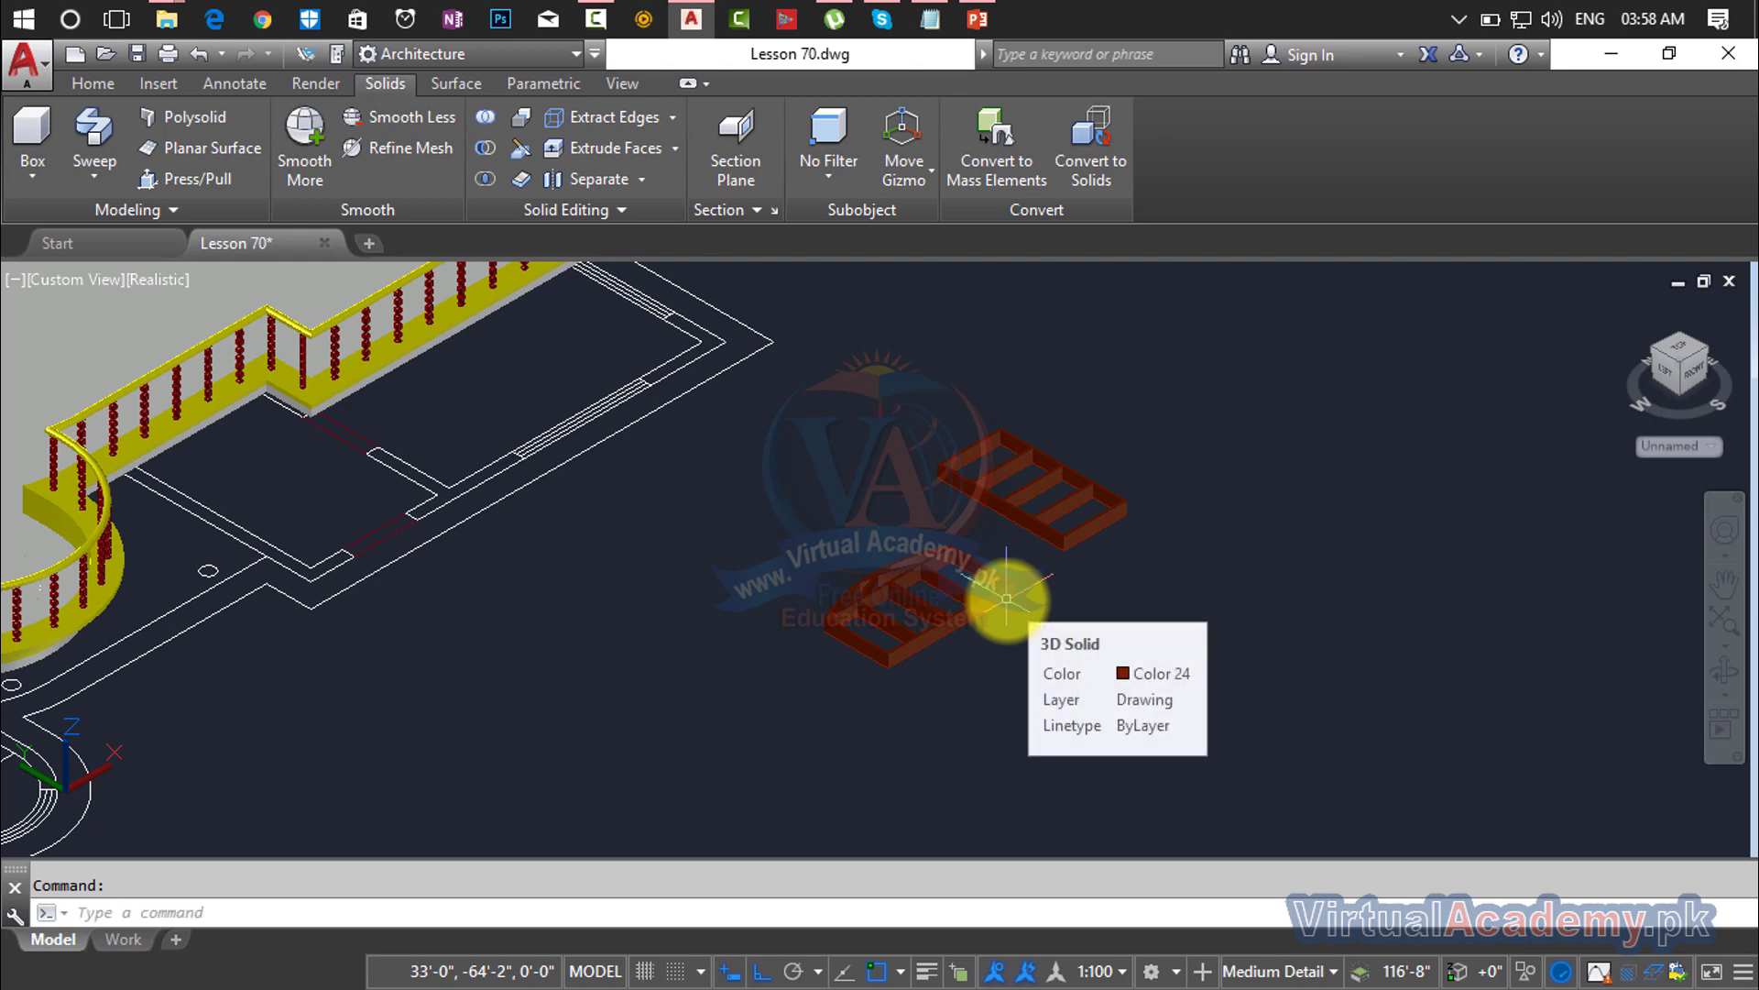
left_click(1006, 599)
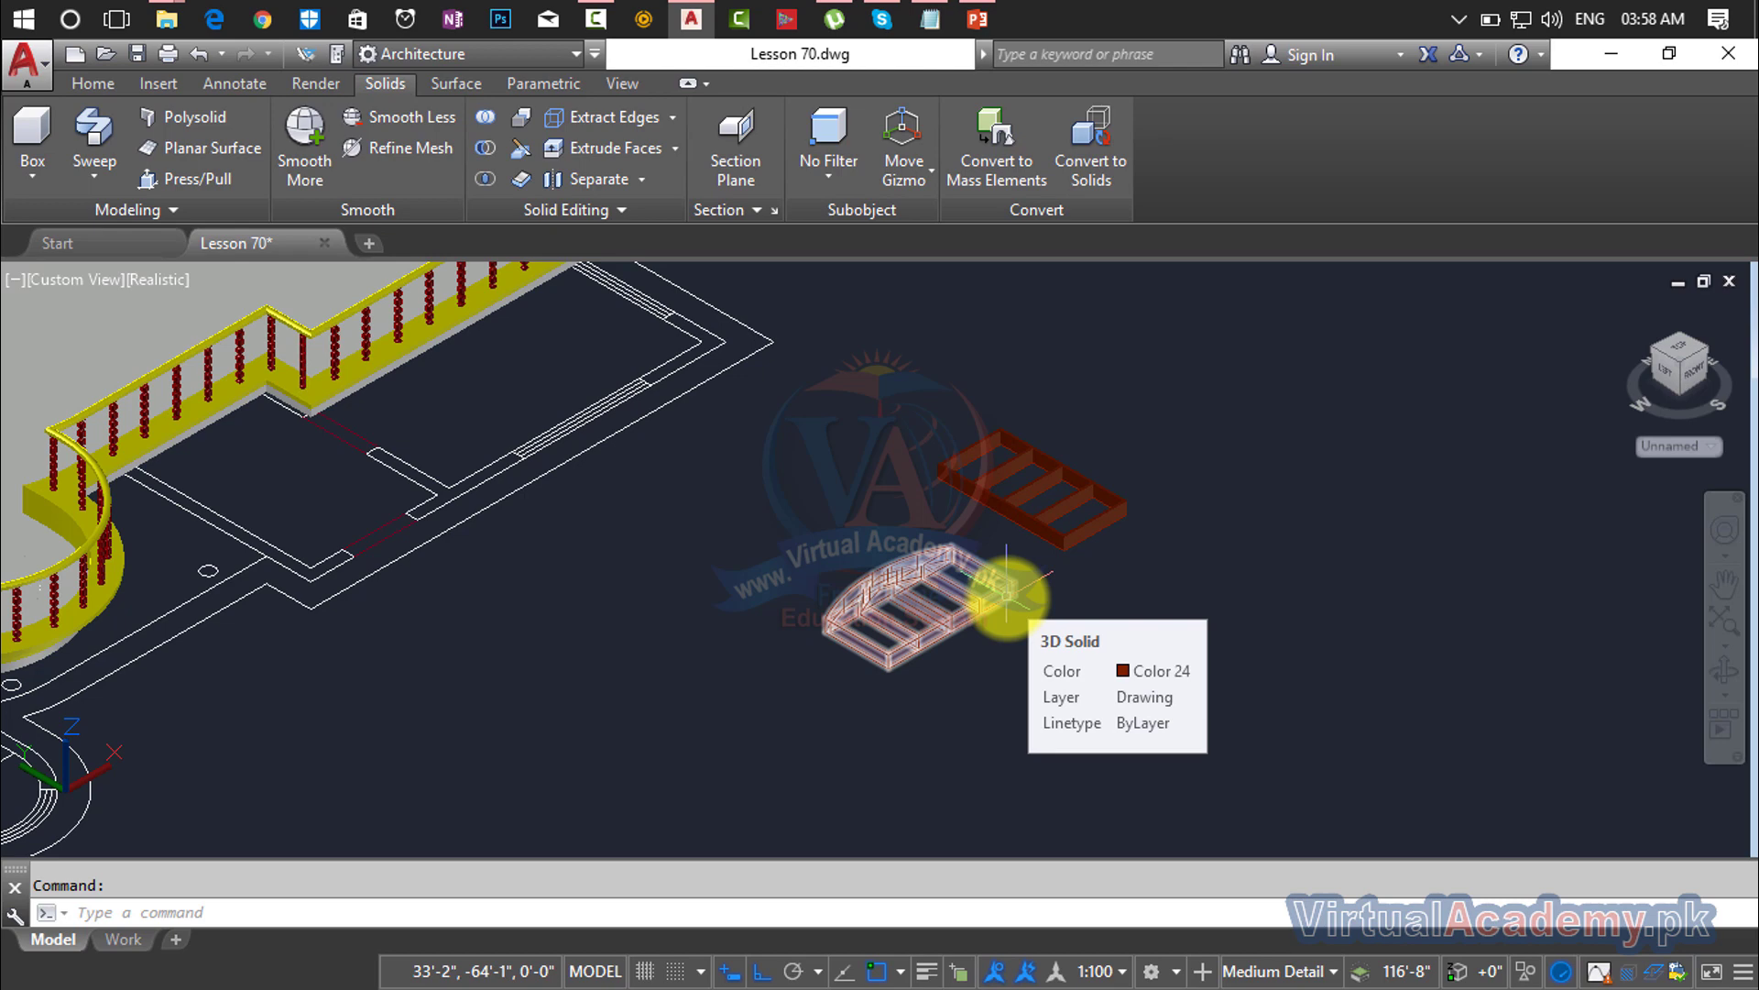
key("Escape")
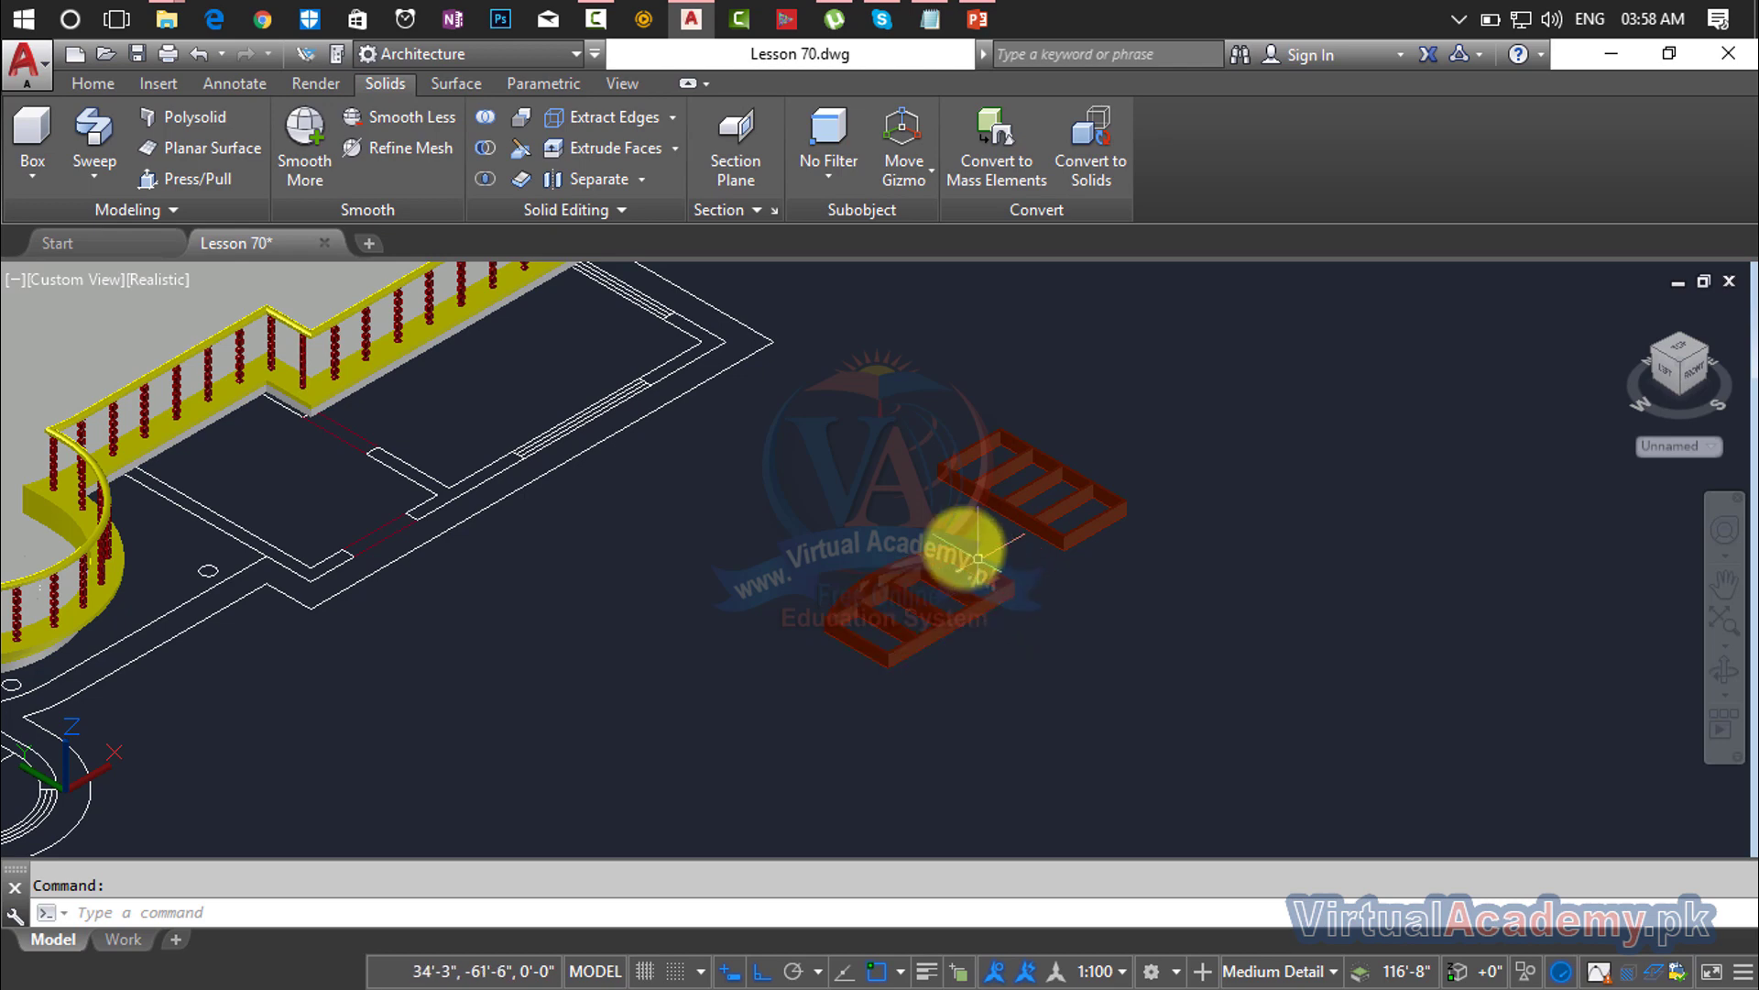
scroll(871, 518, "up", 1)
scroll(697, 495, "down", 2)
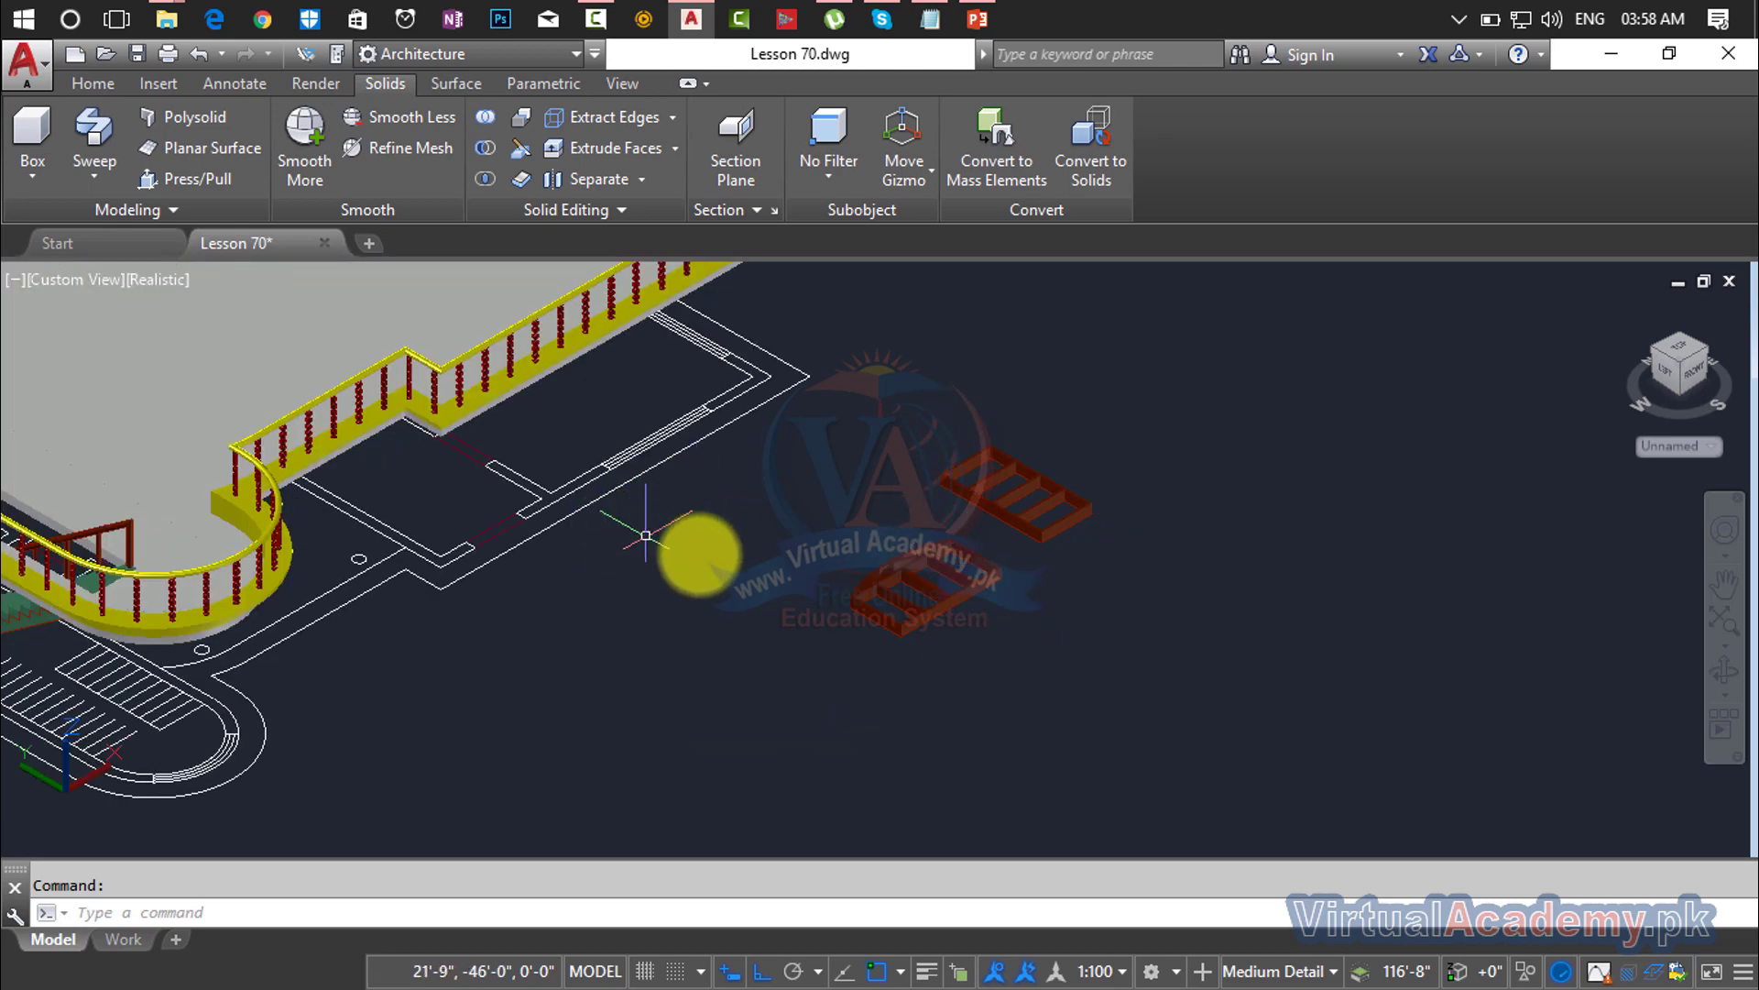
scroll(861, 596, "up", 3)
scroll(875, 598, "down", 5)
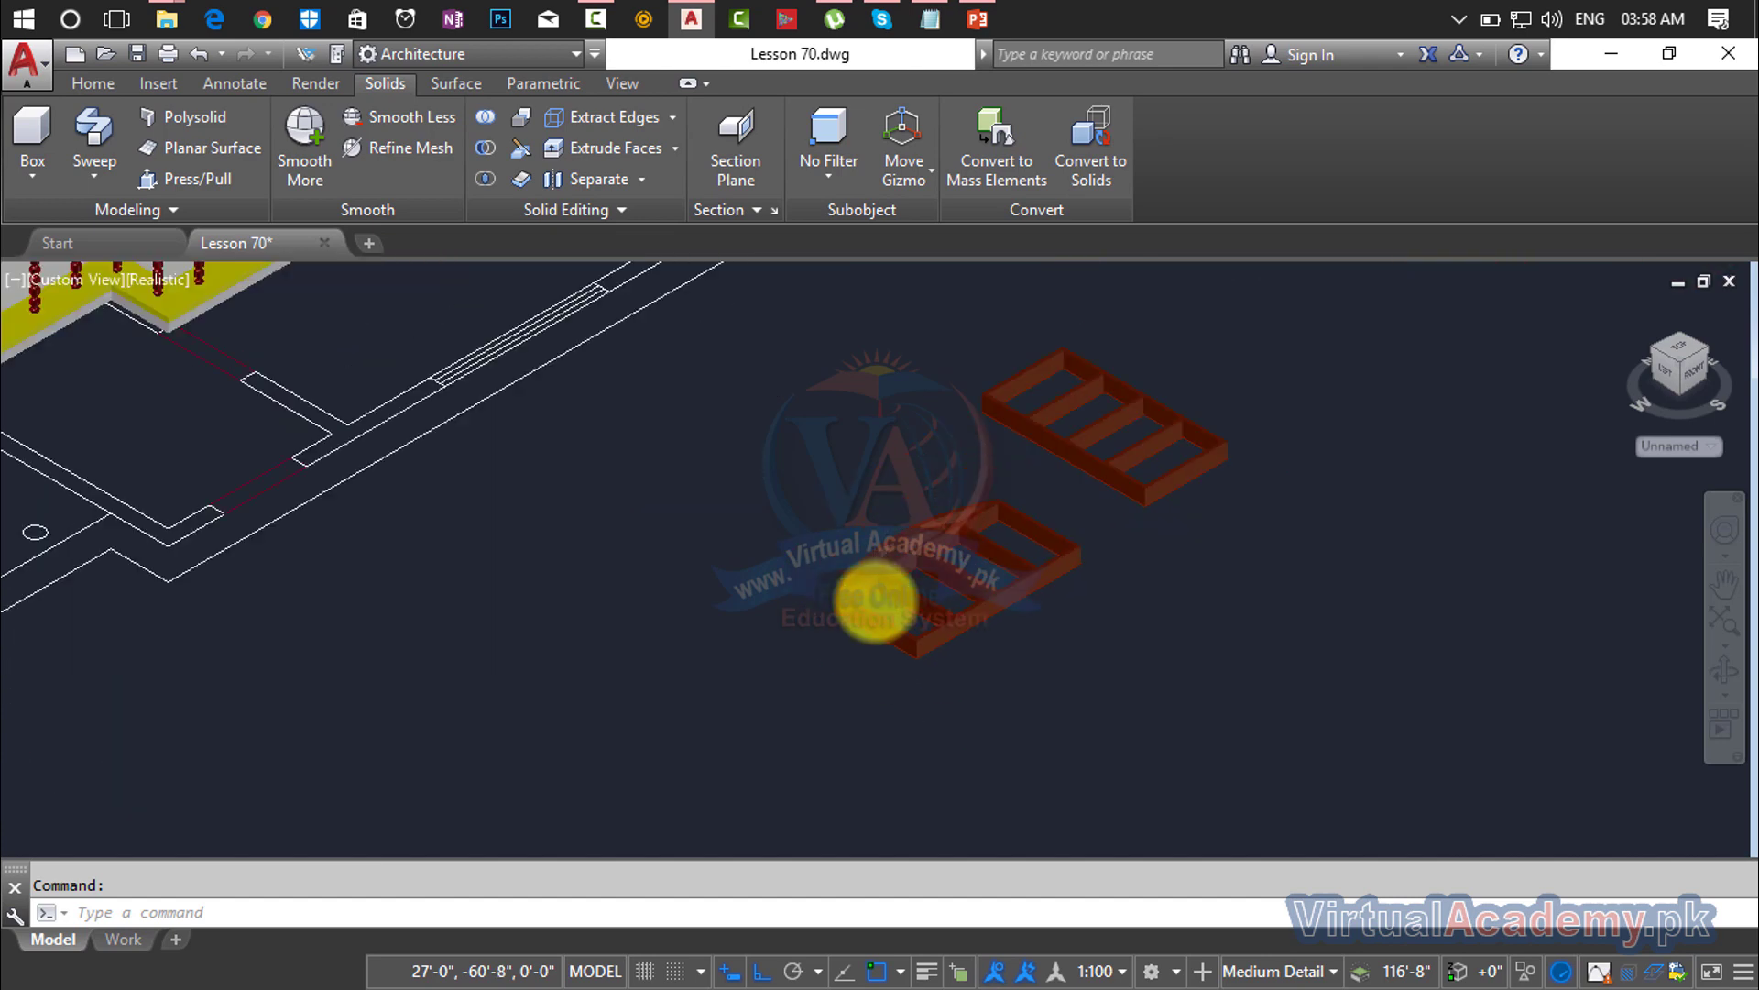
Step: Undo the Press/Pull extrusions and the visual style change, back to the flat frame outlines in 2D Wireframe
key("ctrl+z")
key("ctrl+z")
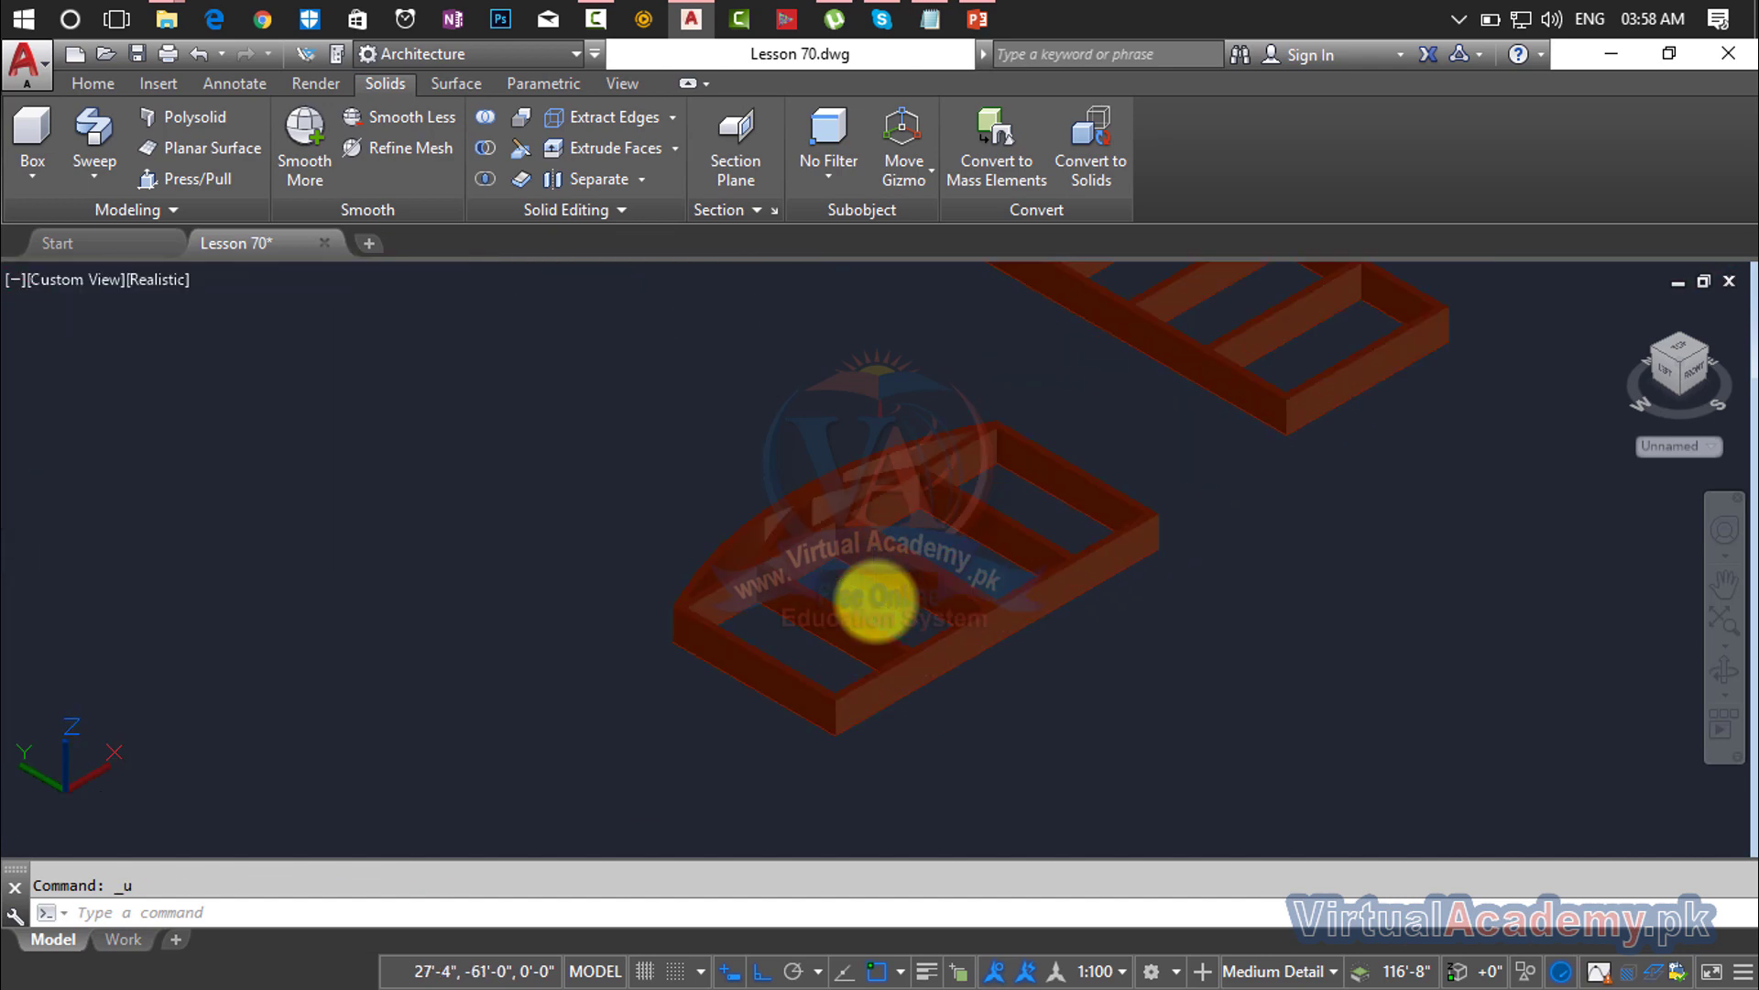
key("ctrl+z")
key("ctrl+z")
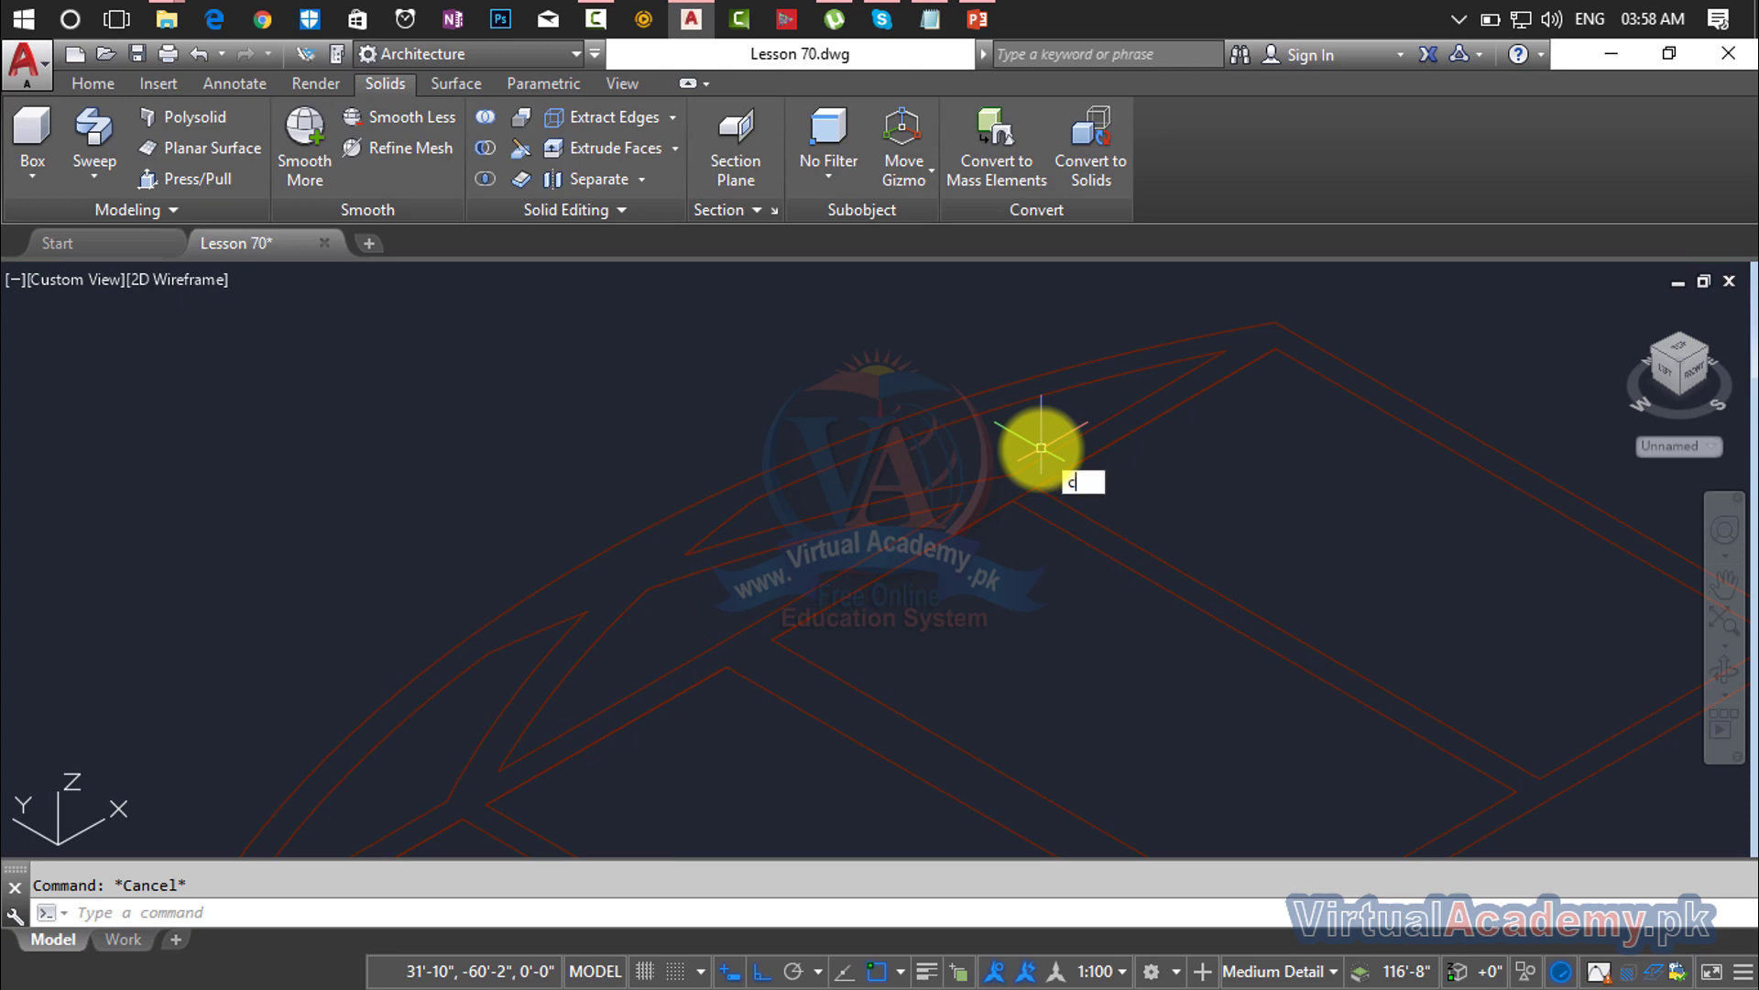
type("o")
key("Return")
left_click(1038, 399)
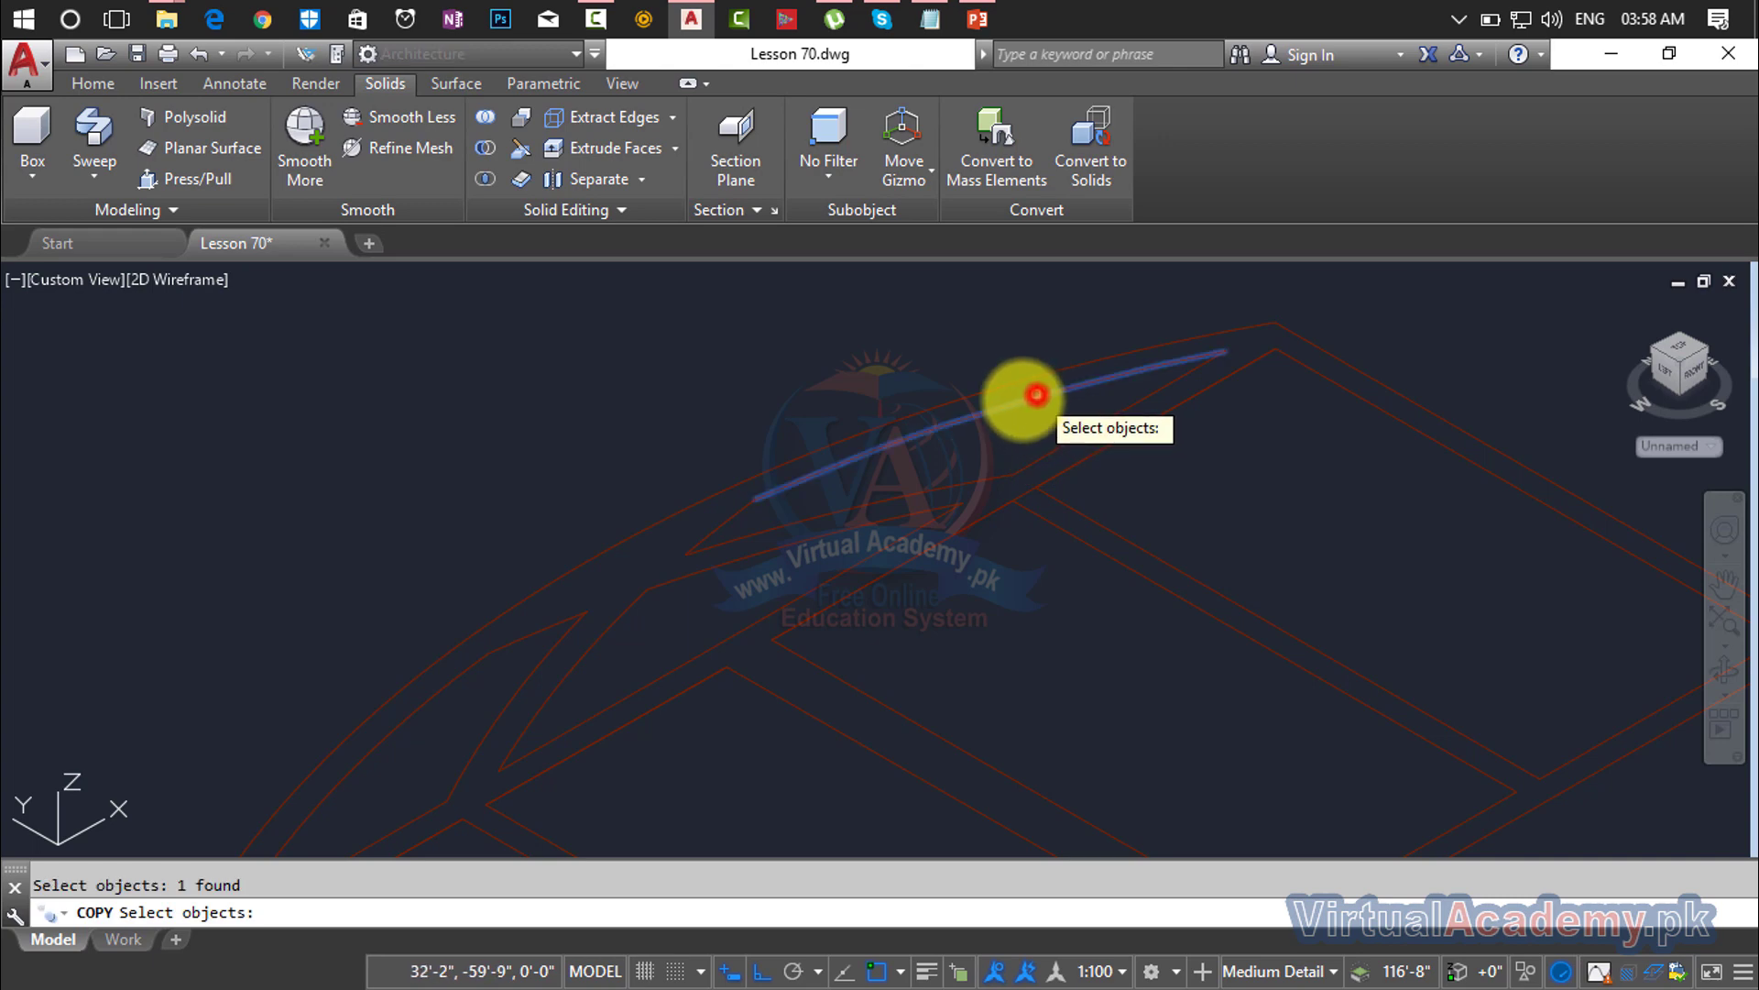
left_click(470, 662)
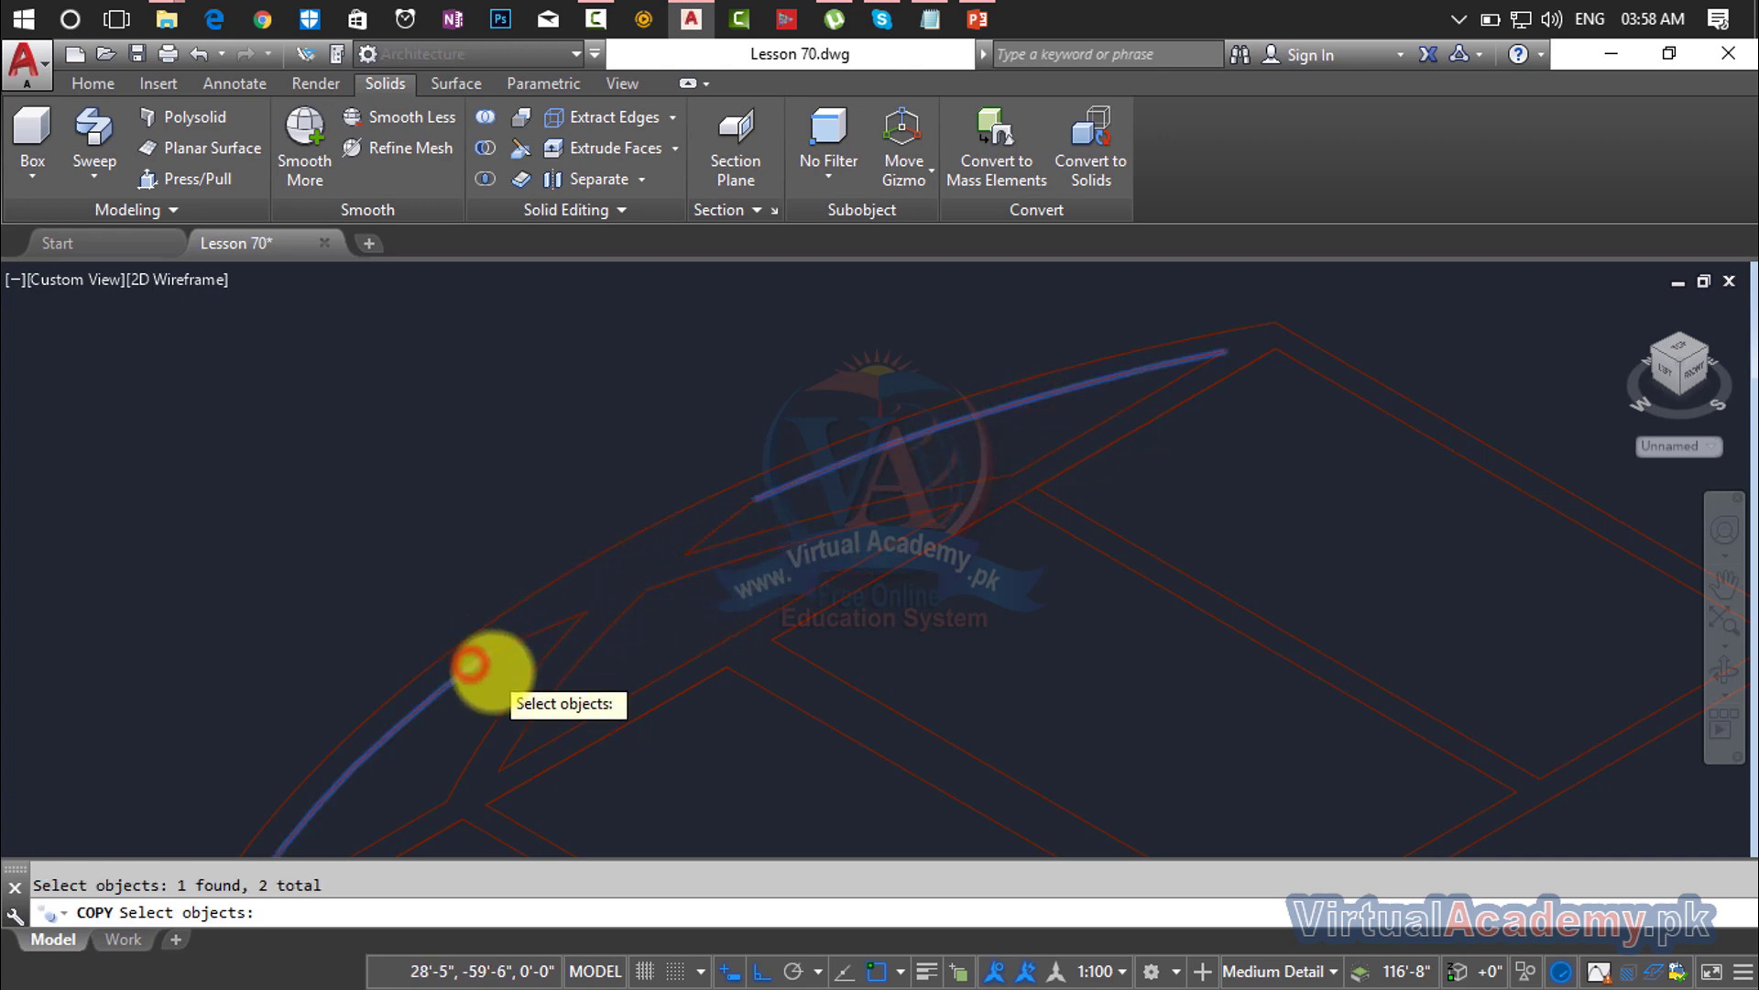
scroll(707, 503, "down", 4)
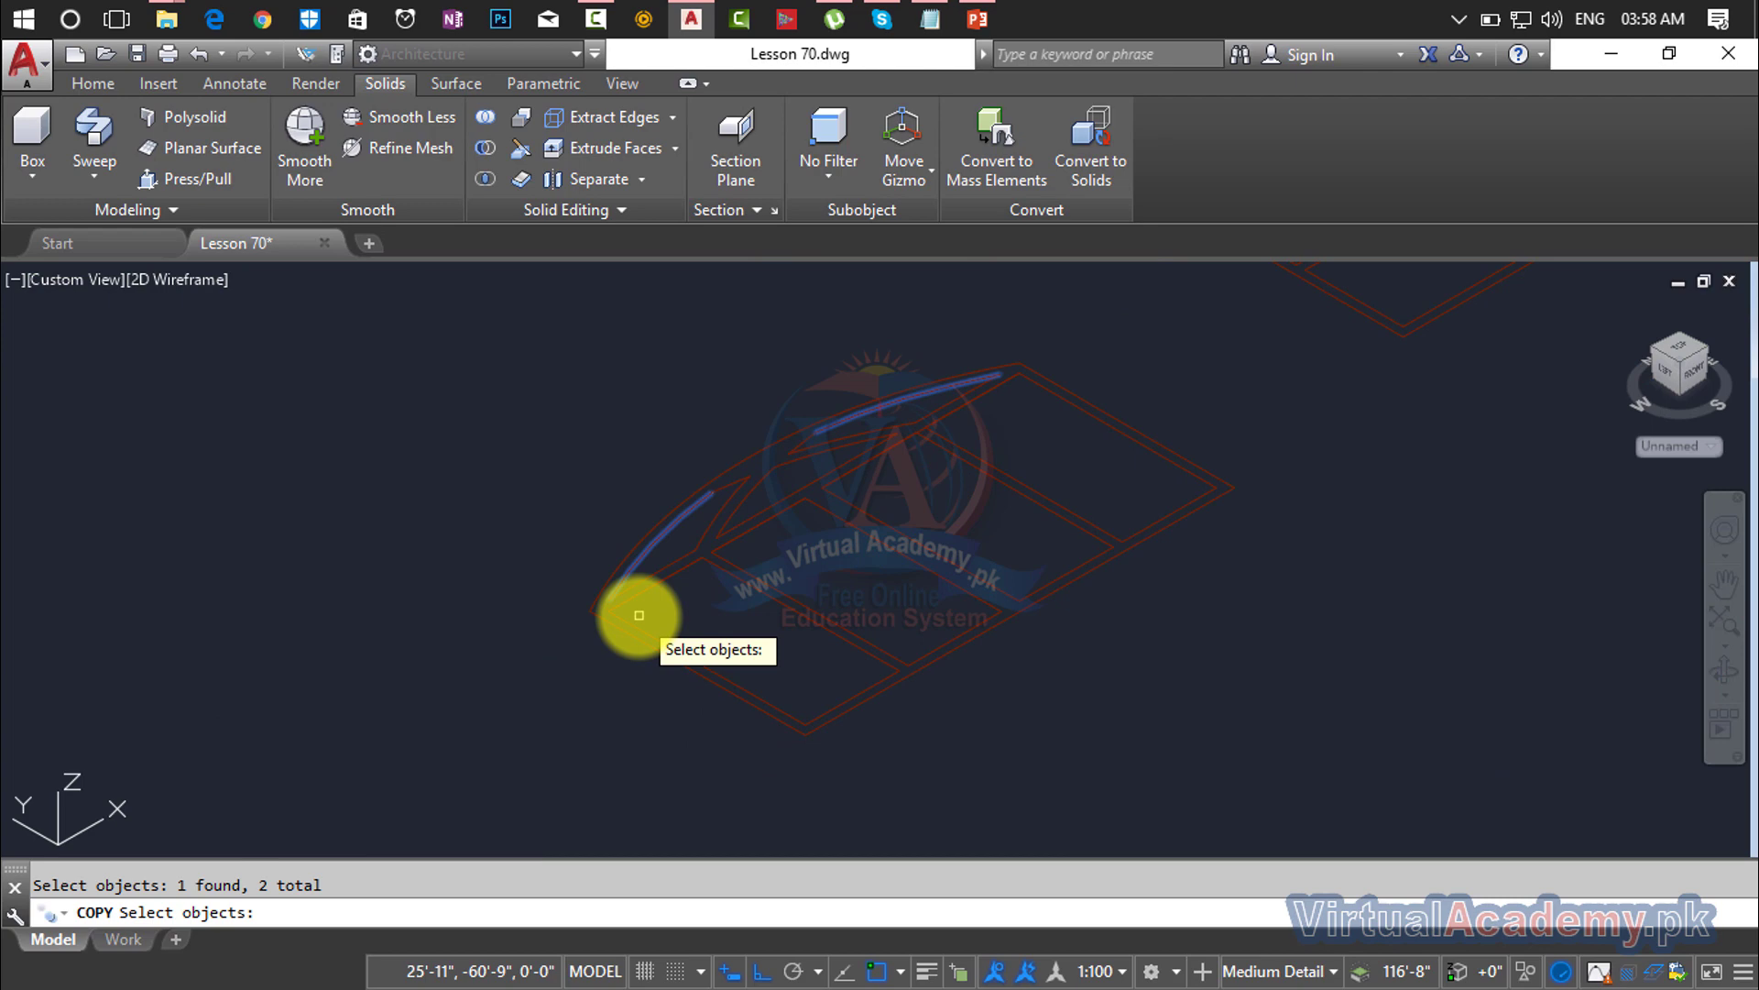
key("Escape")
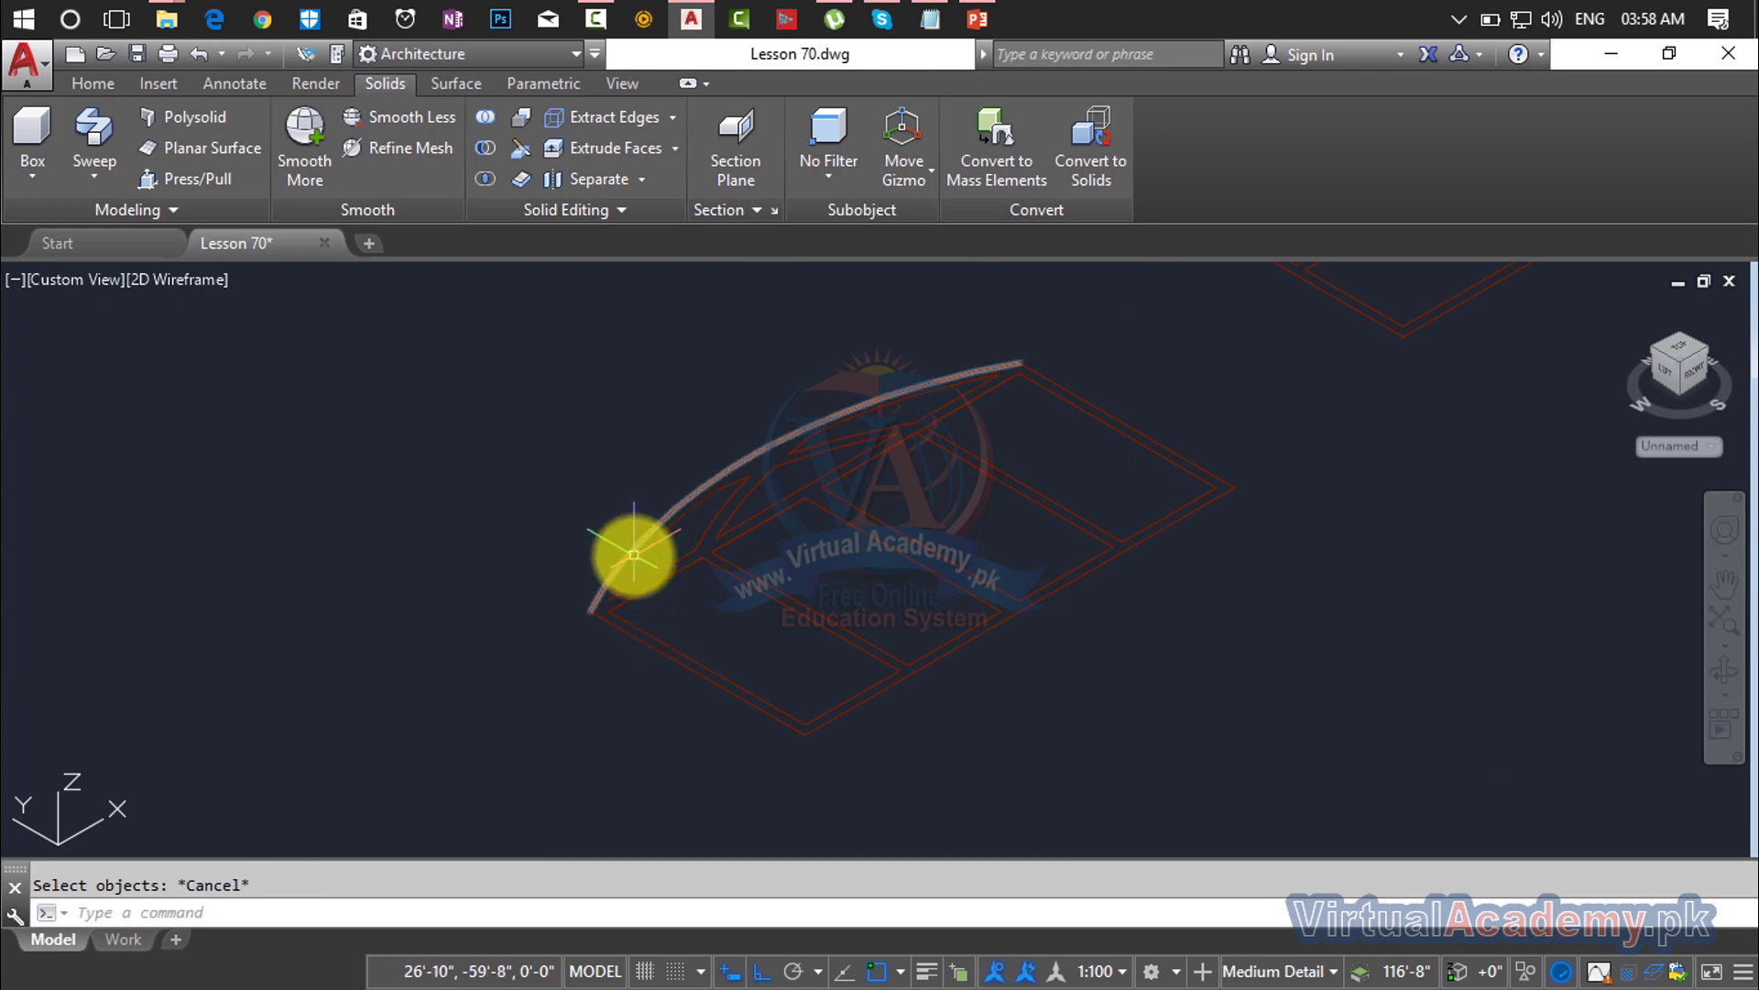
Step: Copy the outer arc and the three outer straight lines of the arched frame from its corner to the empty area beside it
type("ct o")
key("Return")
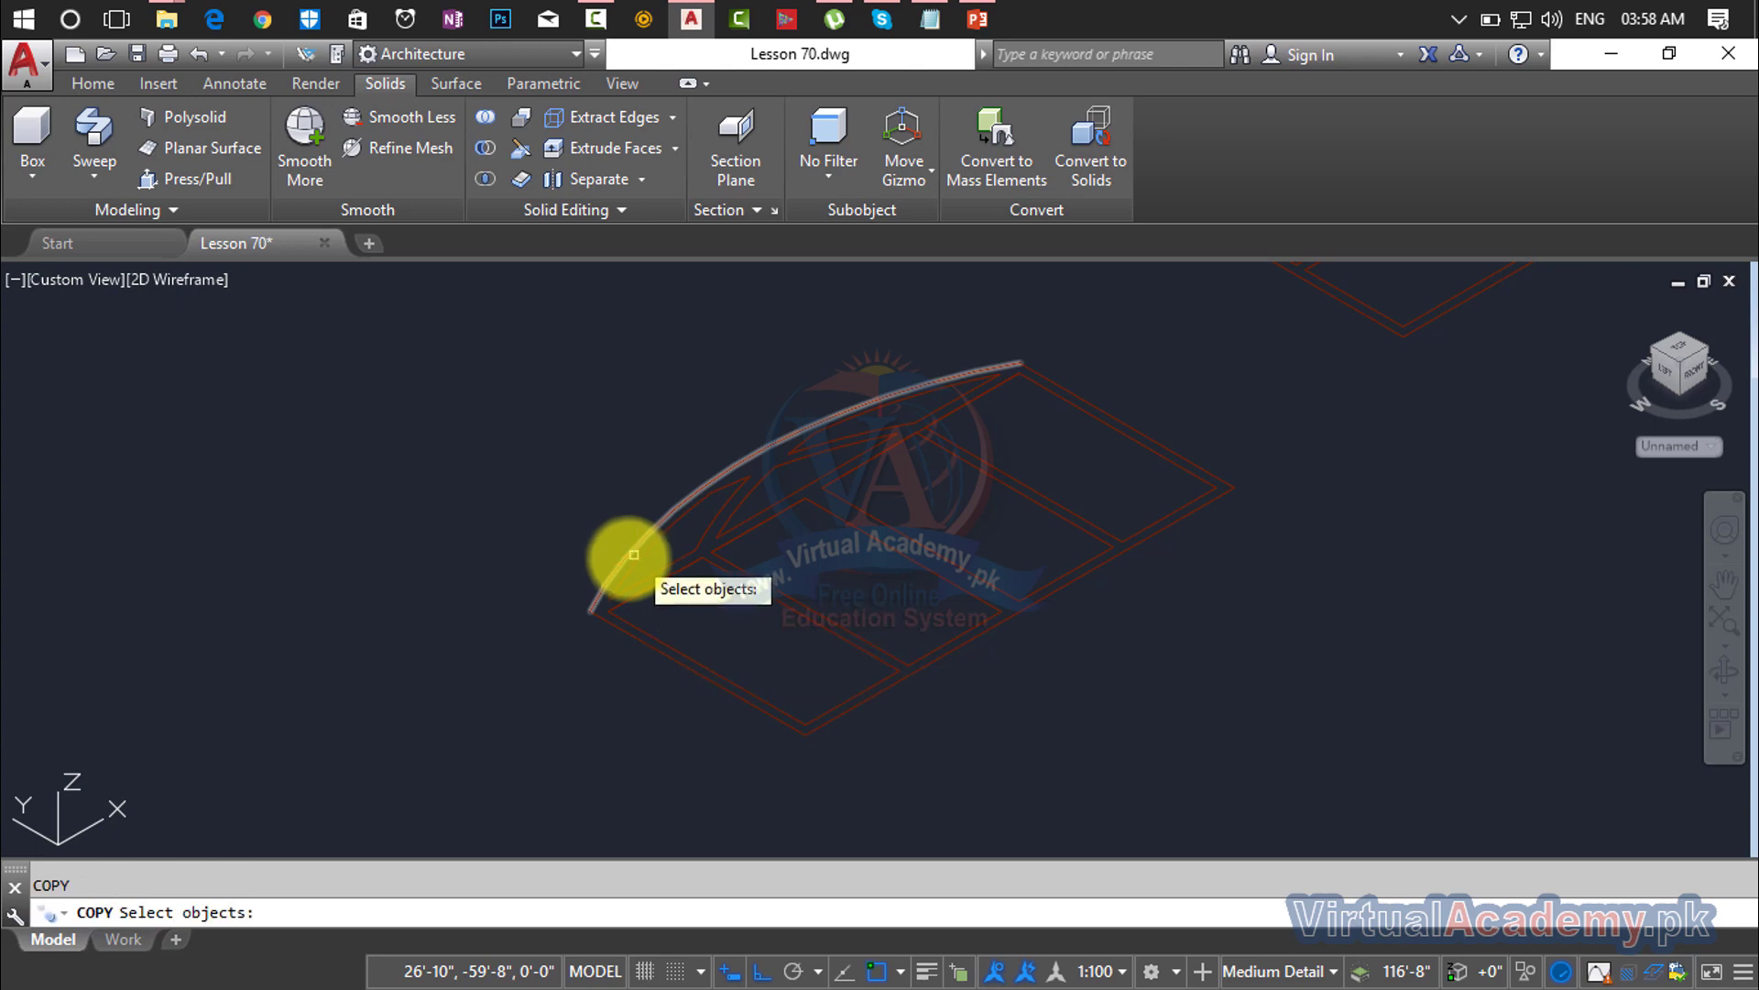
left_click(620, 568)
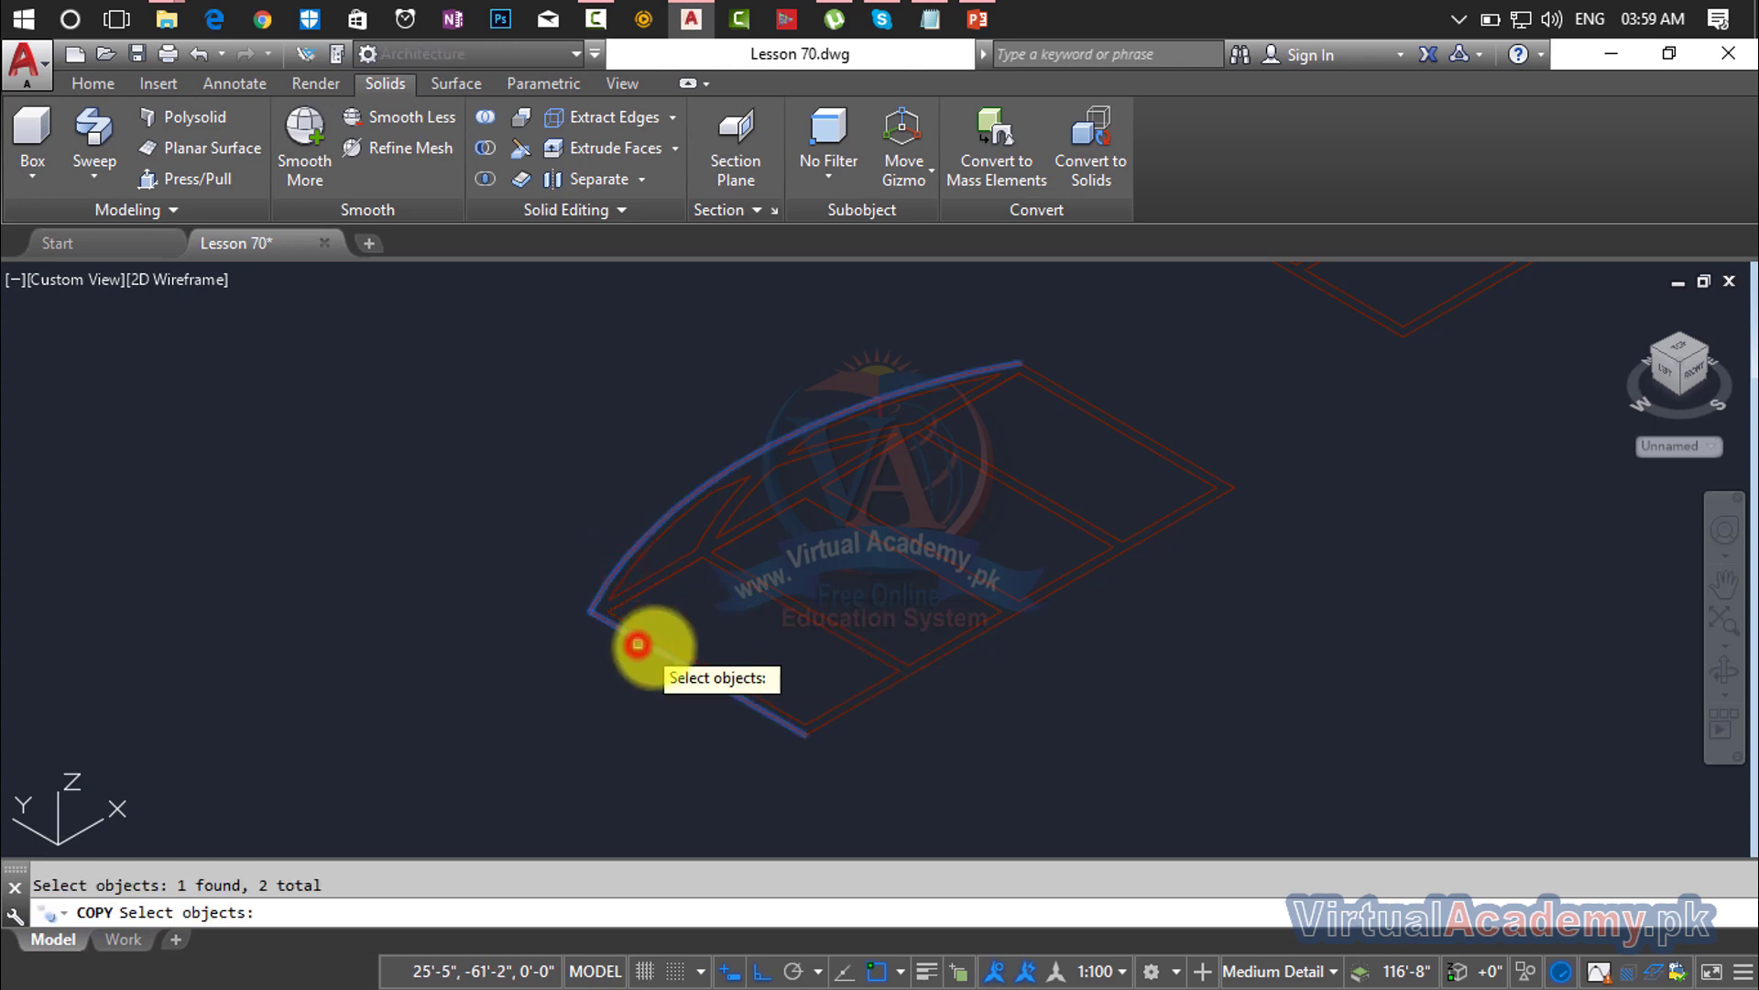
left_click(844, 708)
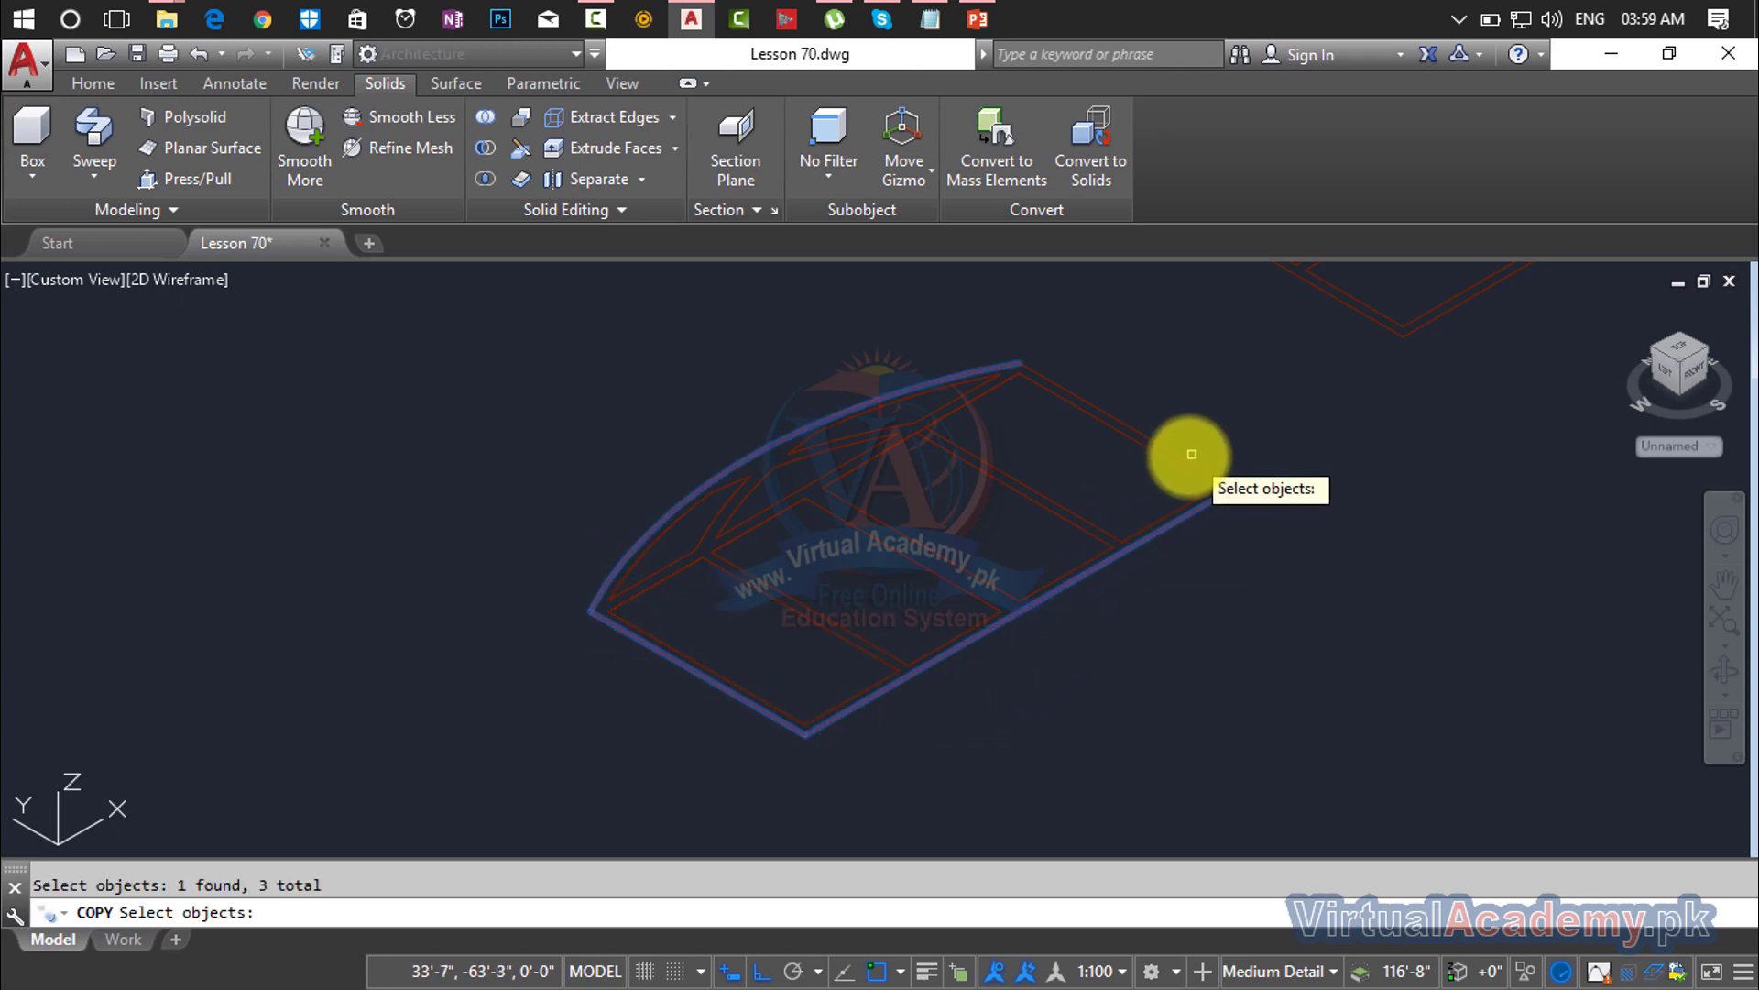
key("Return")
left_click(1238, 481)
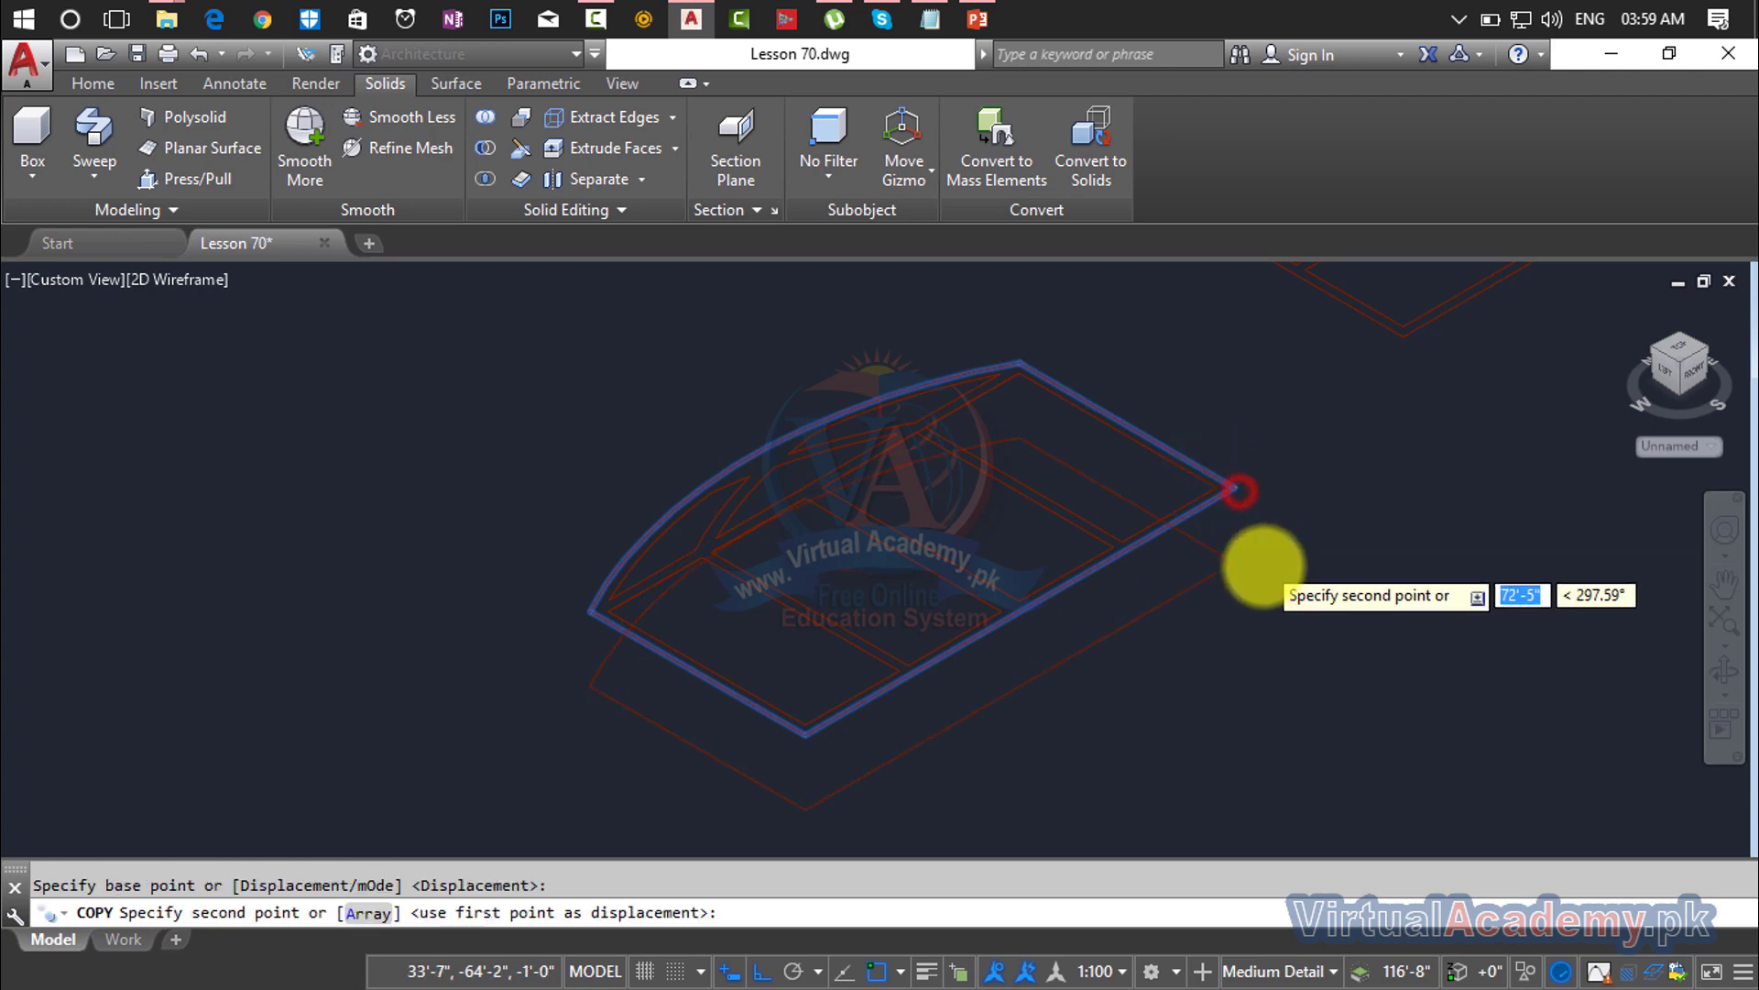
scroll(1261, 569, "down", 5)
middle_click_drag(1261, 569, 1103, 483)
left_click(1249, 586)
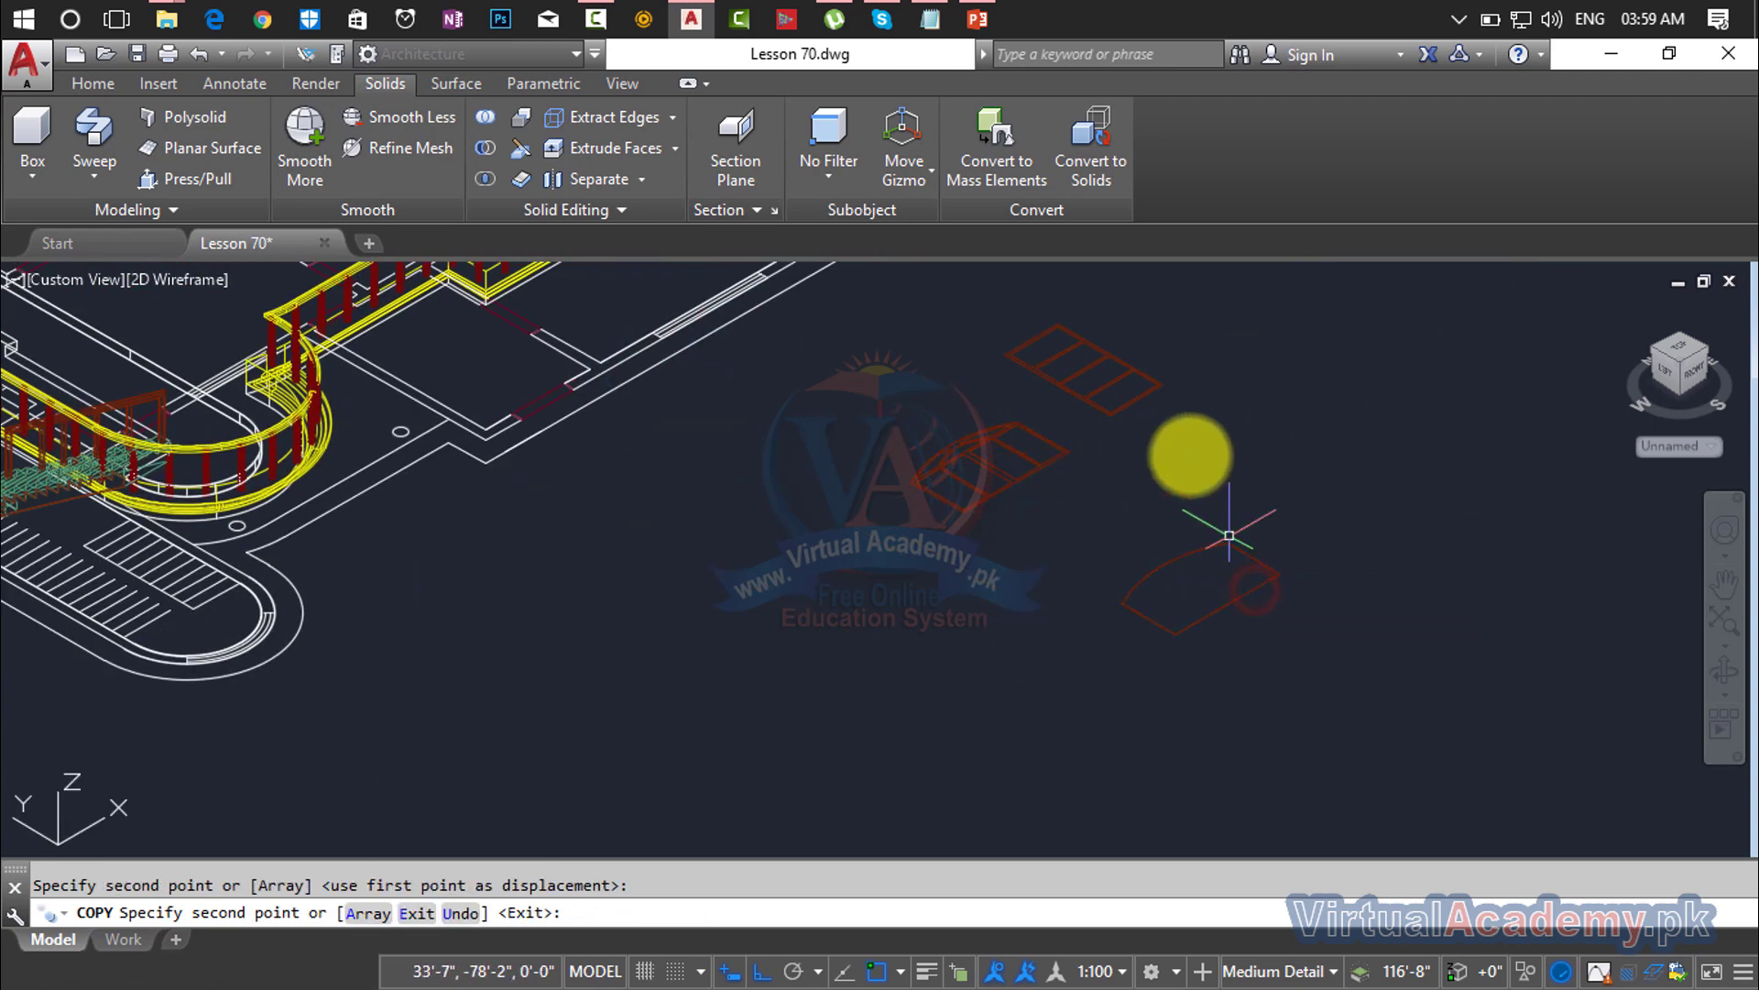
key("Escape")
Step: Copy the four outer lines of the rectangular frame from its lower corner to the empty area beside it
scroll(1129, 386, "up", 3)
scroll(1129, 386, "up", 3)
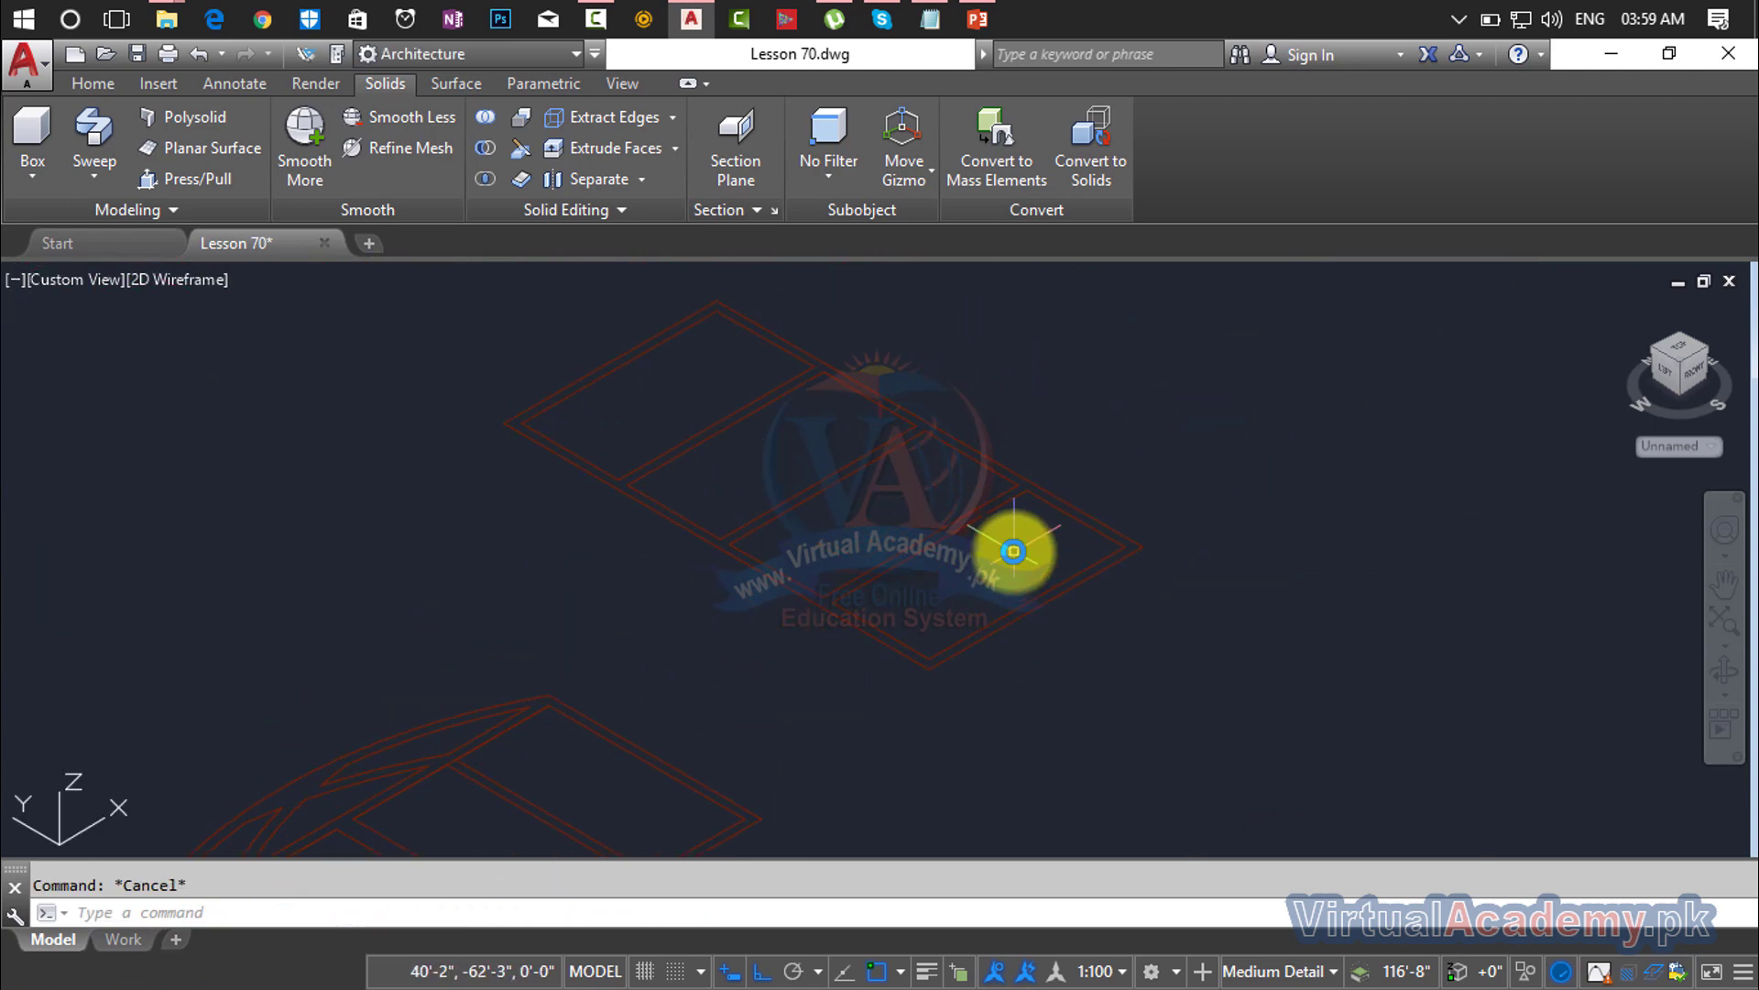
type("o")
key("Return")
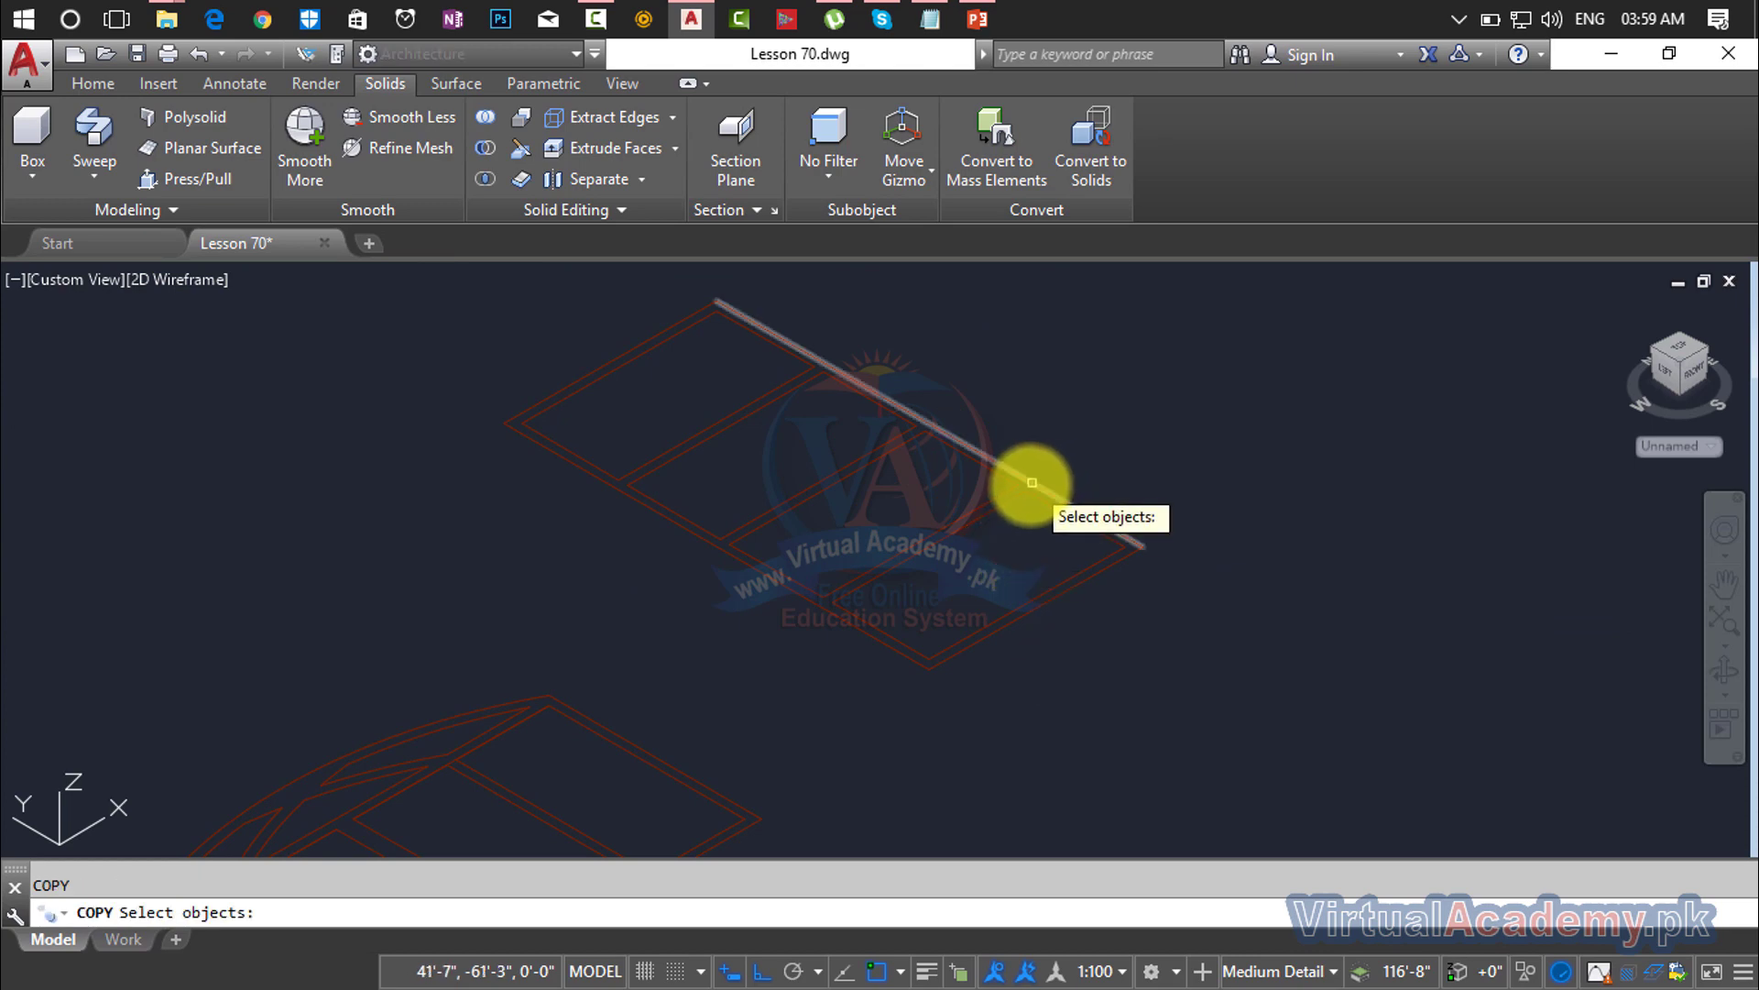
left_click(1036, 481)
left_click(1053, 601)
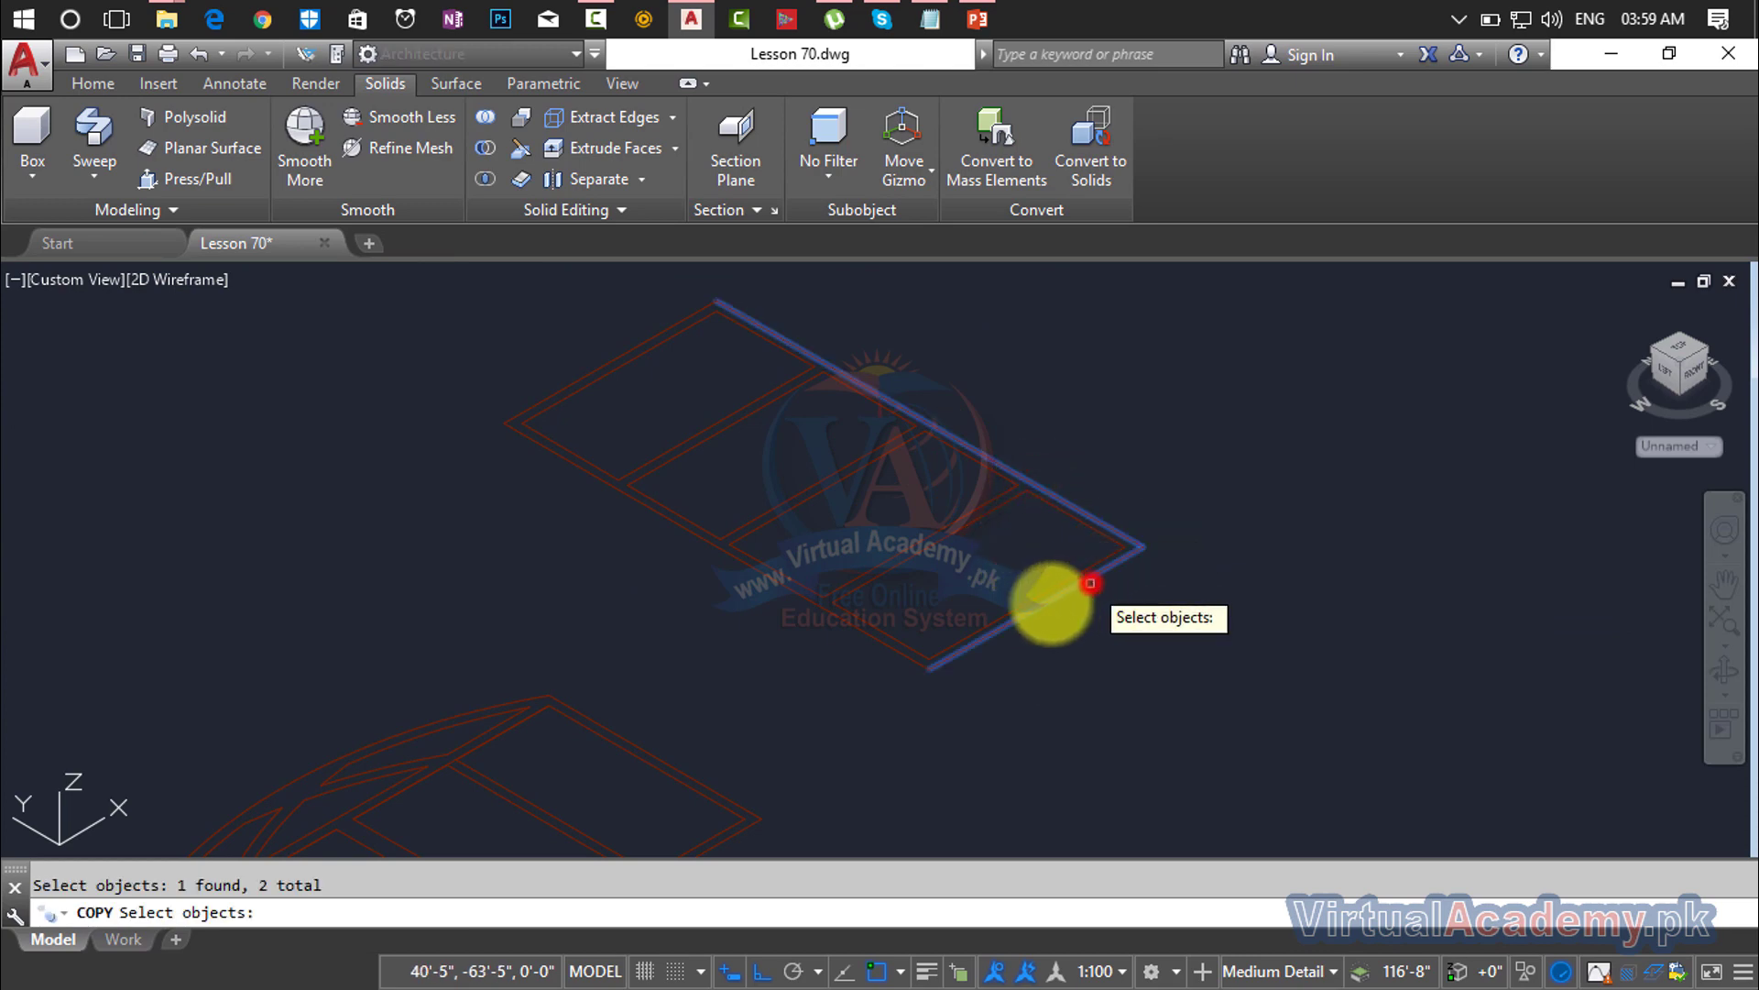
left_click(918, 666)
right_click(598, 365)
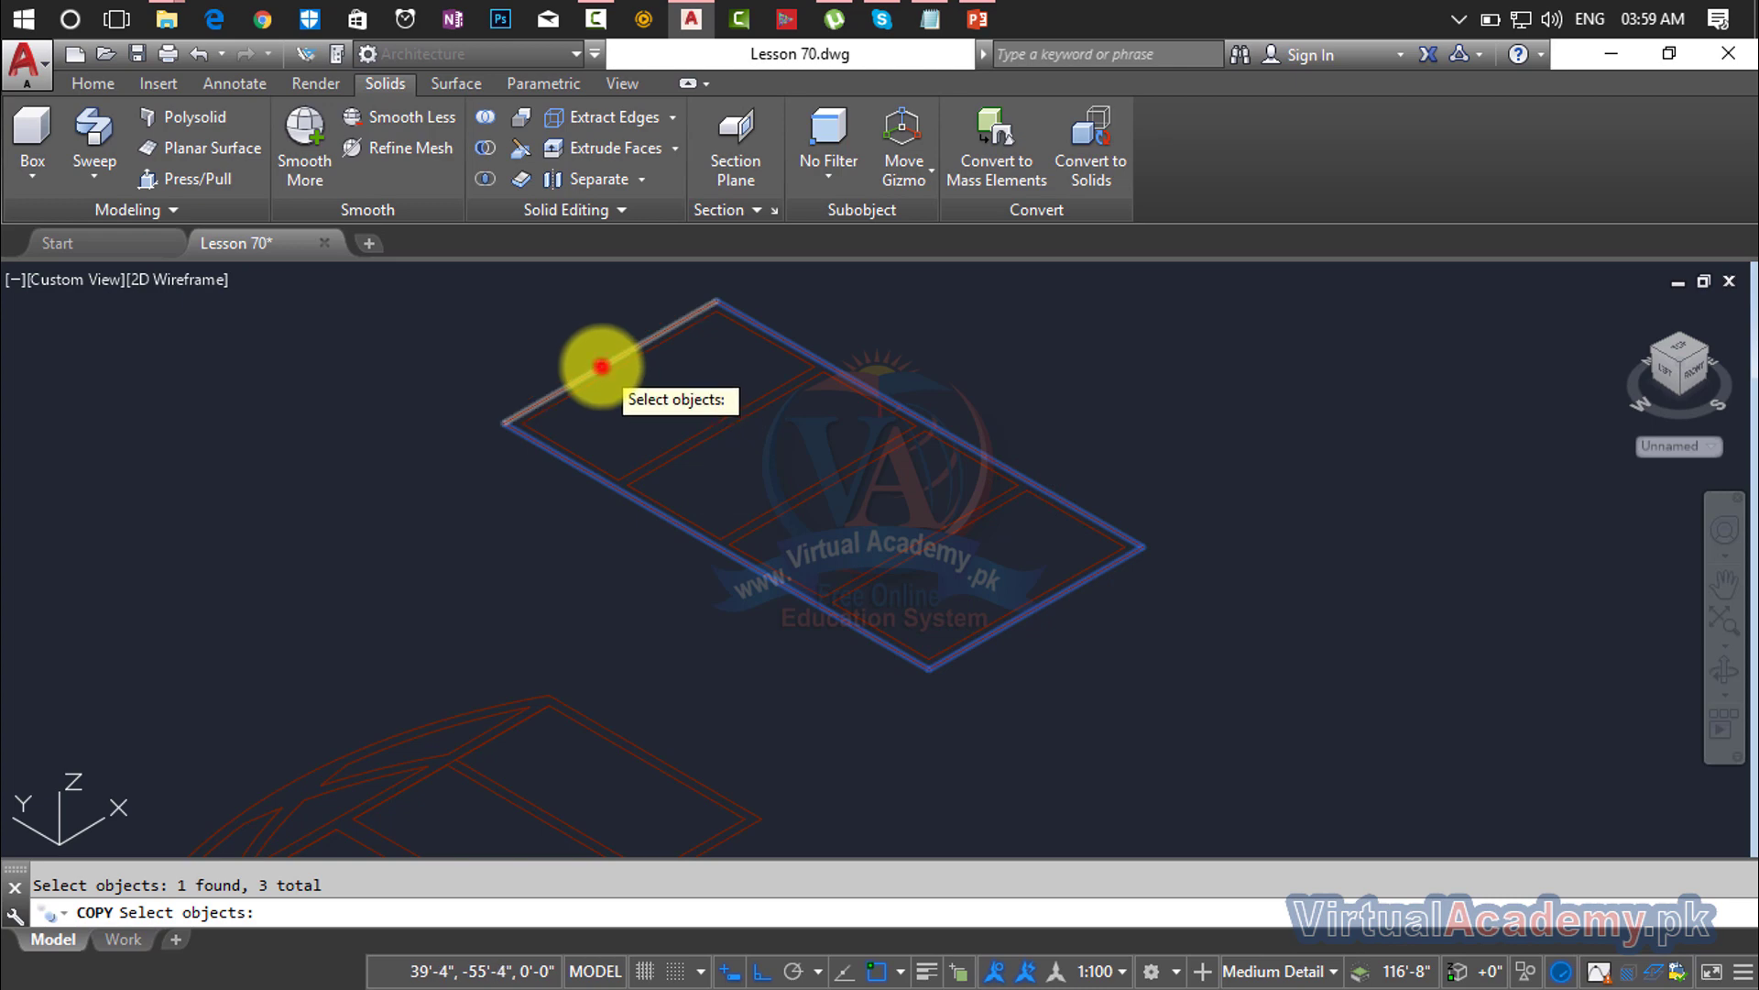
left_click(927, 668)
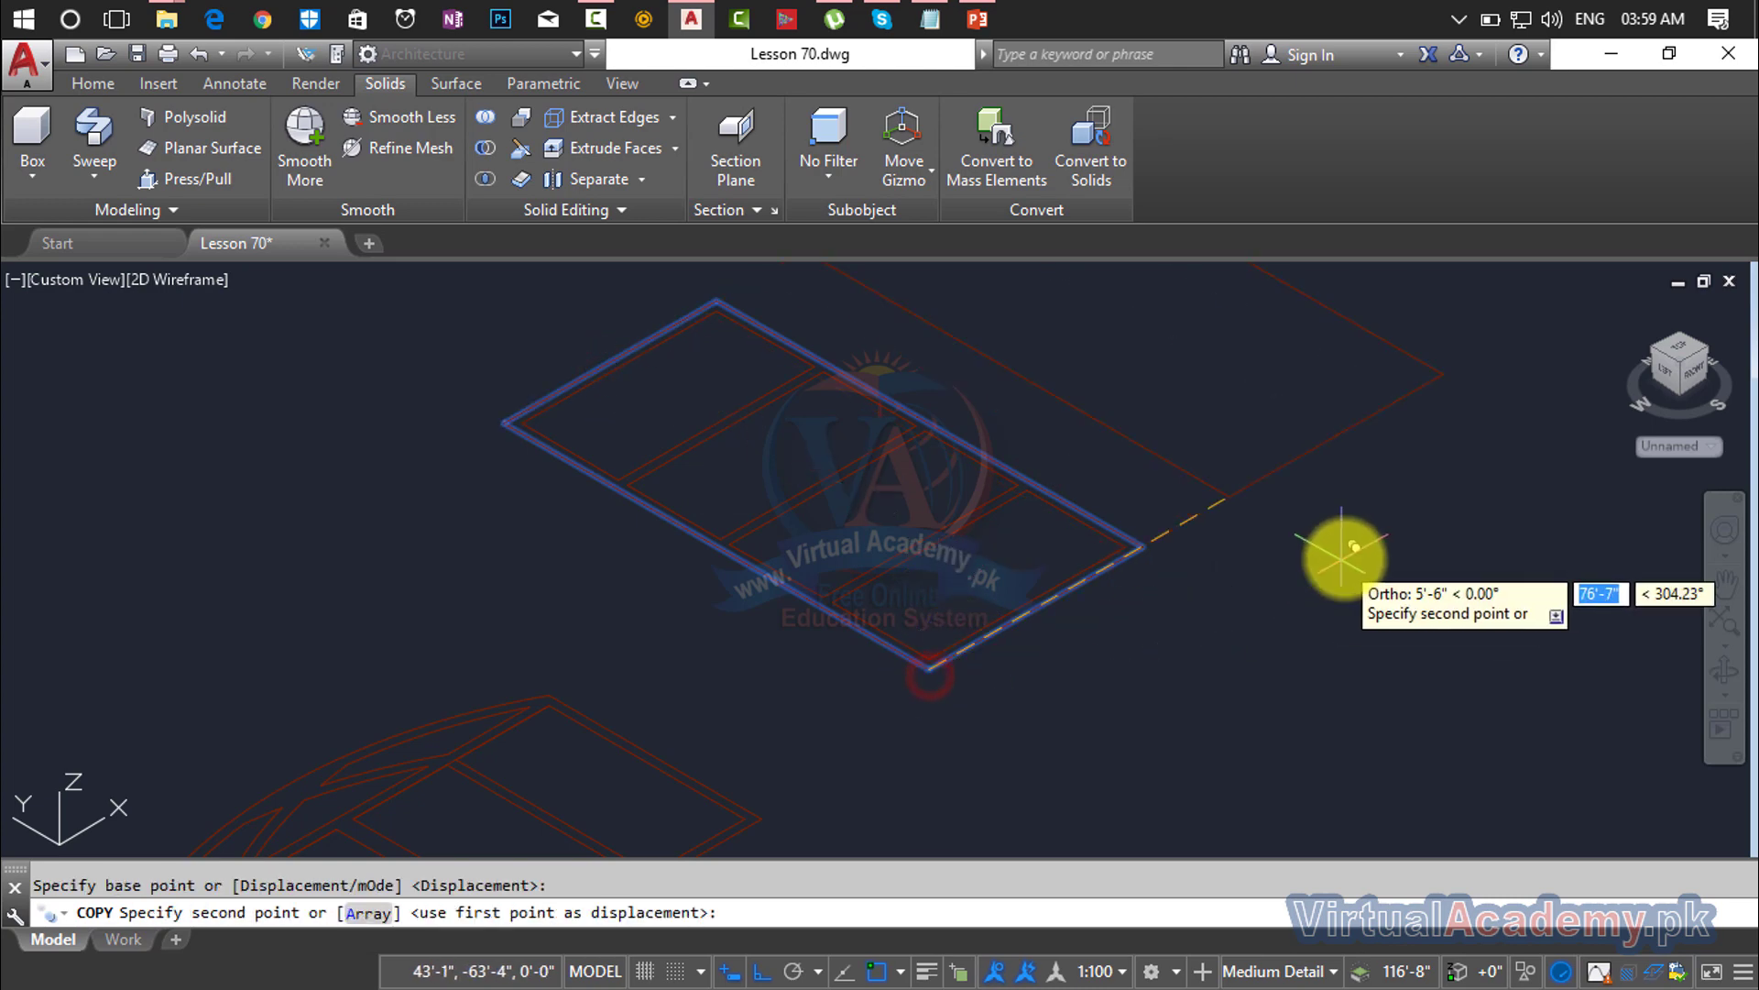
left_click(1440, 486)
key("Escape")
scroll(1434, 503, "down", 6)
middle_click_drag(1435, 503, 1233, 490)
key("Escape")
scroll(1092, 556, "up", 4)
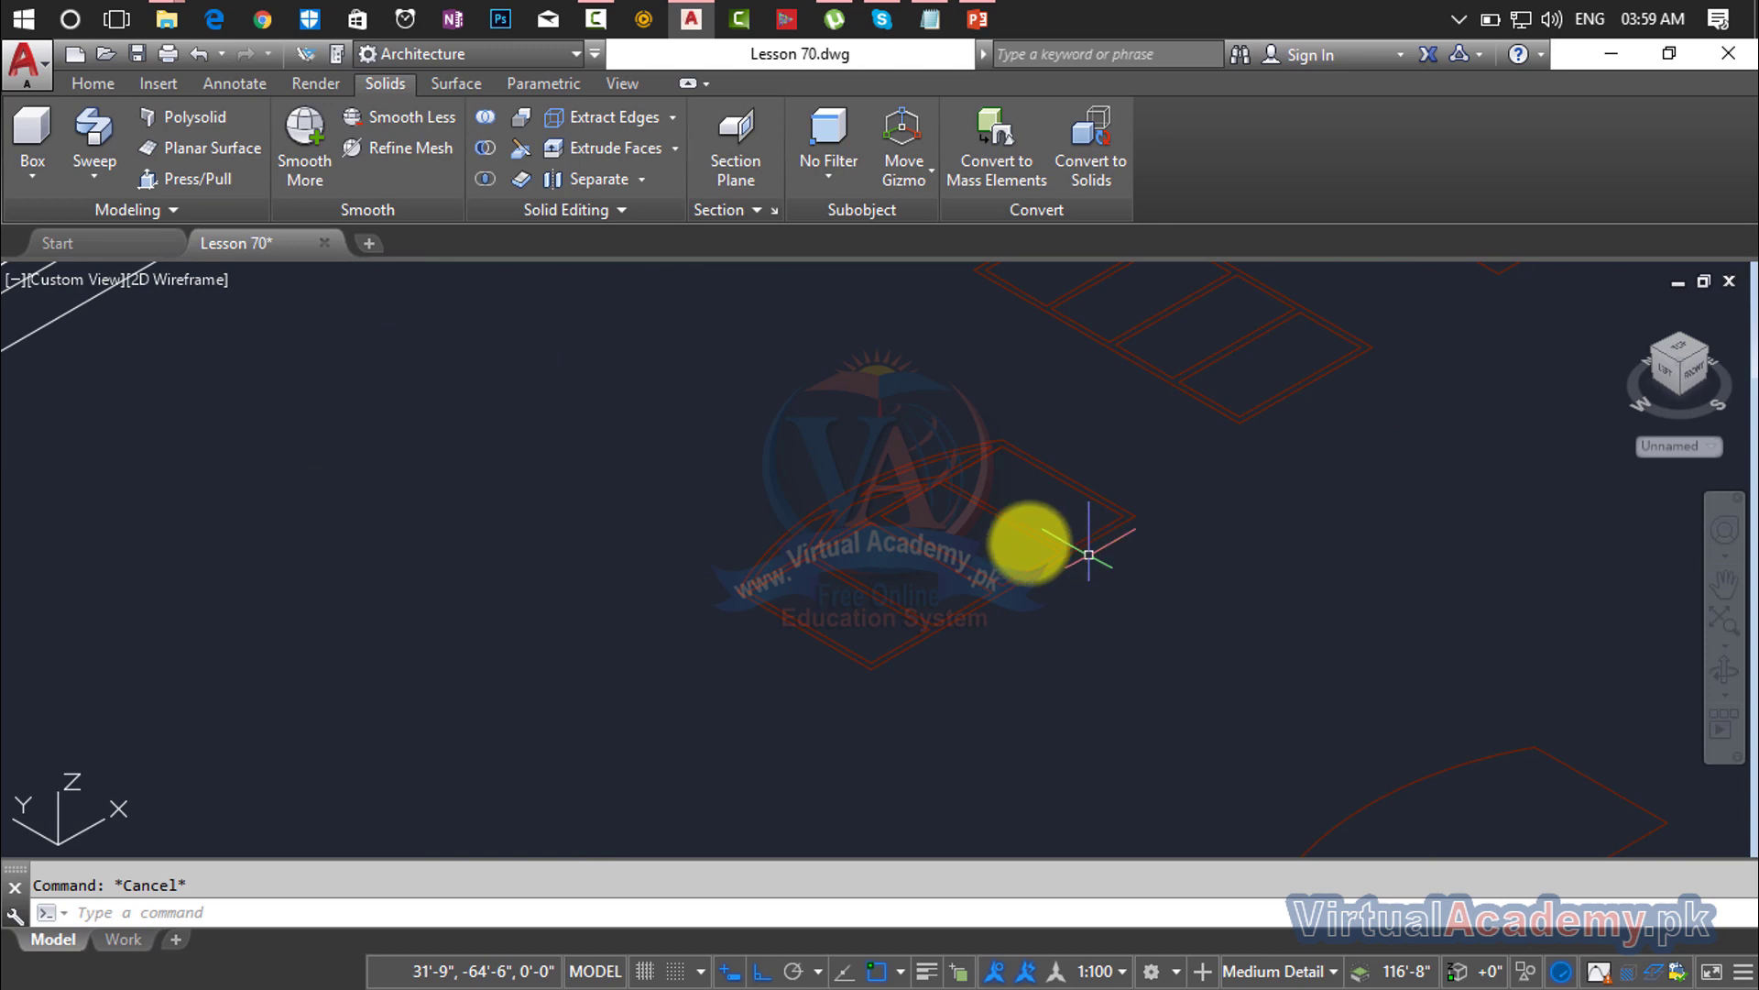
left_click(212, 187)
scroll(747, 588, "up", 2)
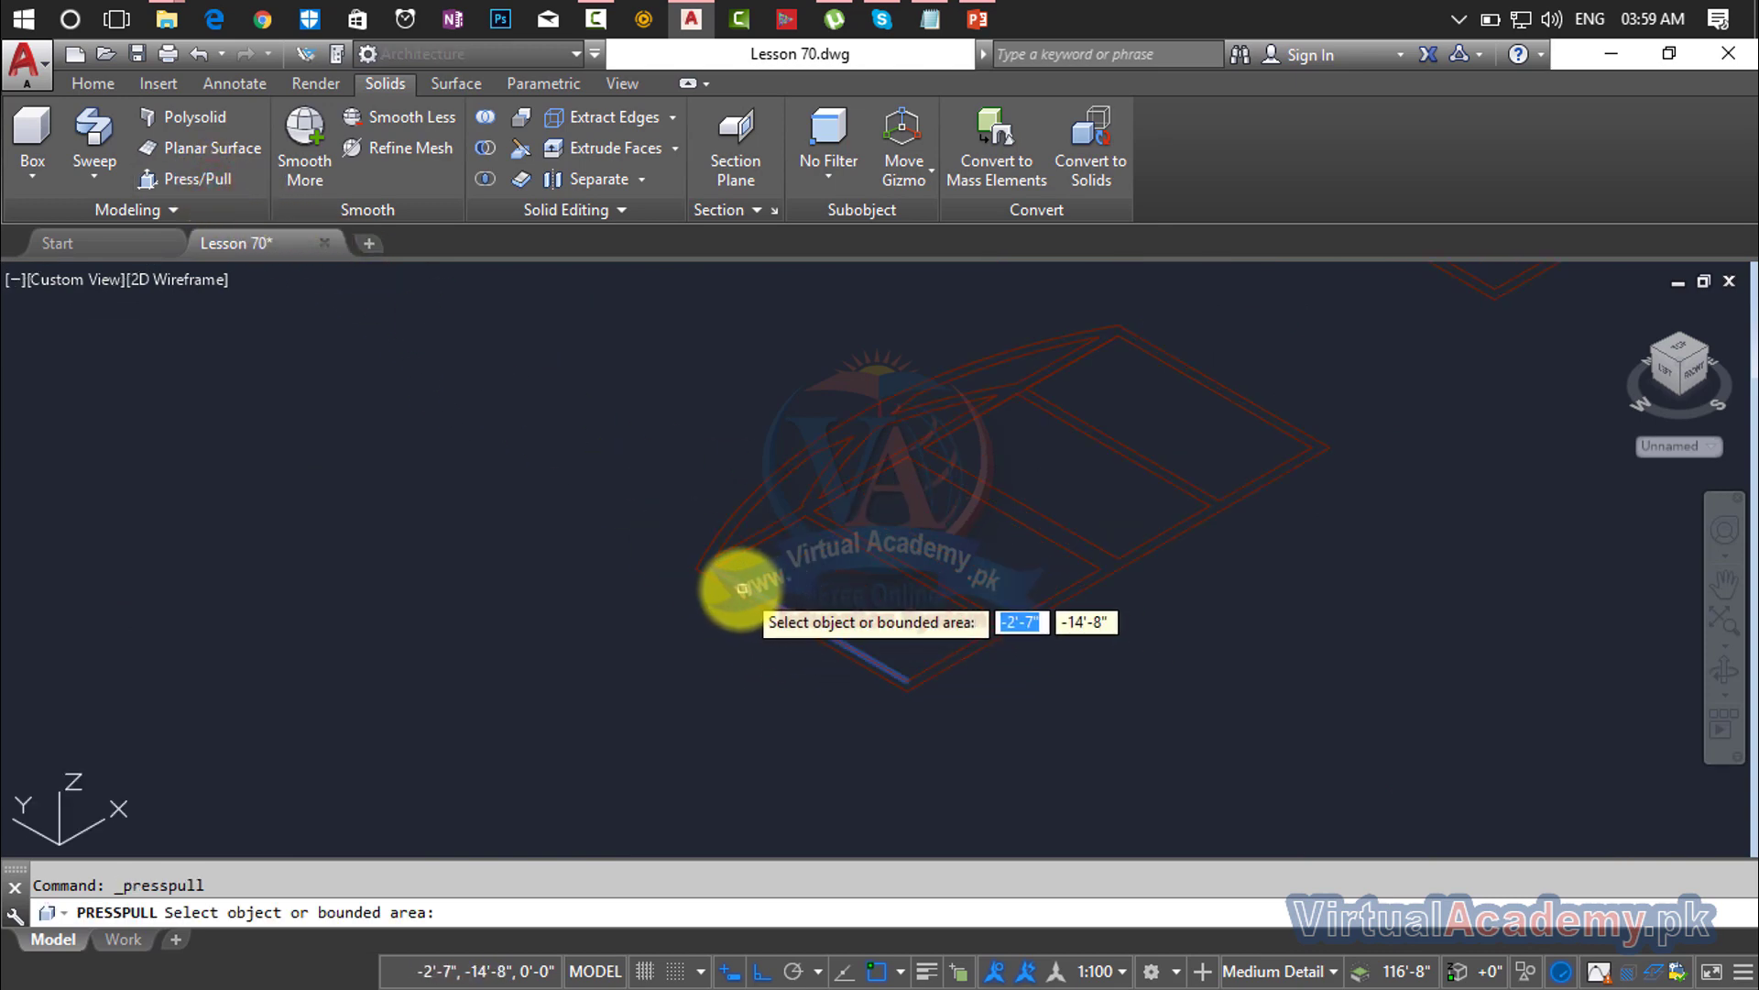
scroll(1127, 825, "up", 1)
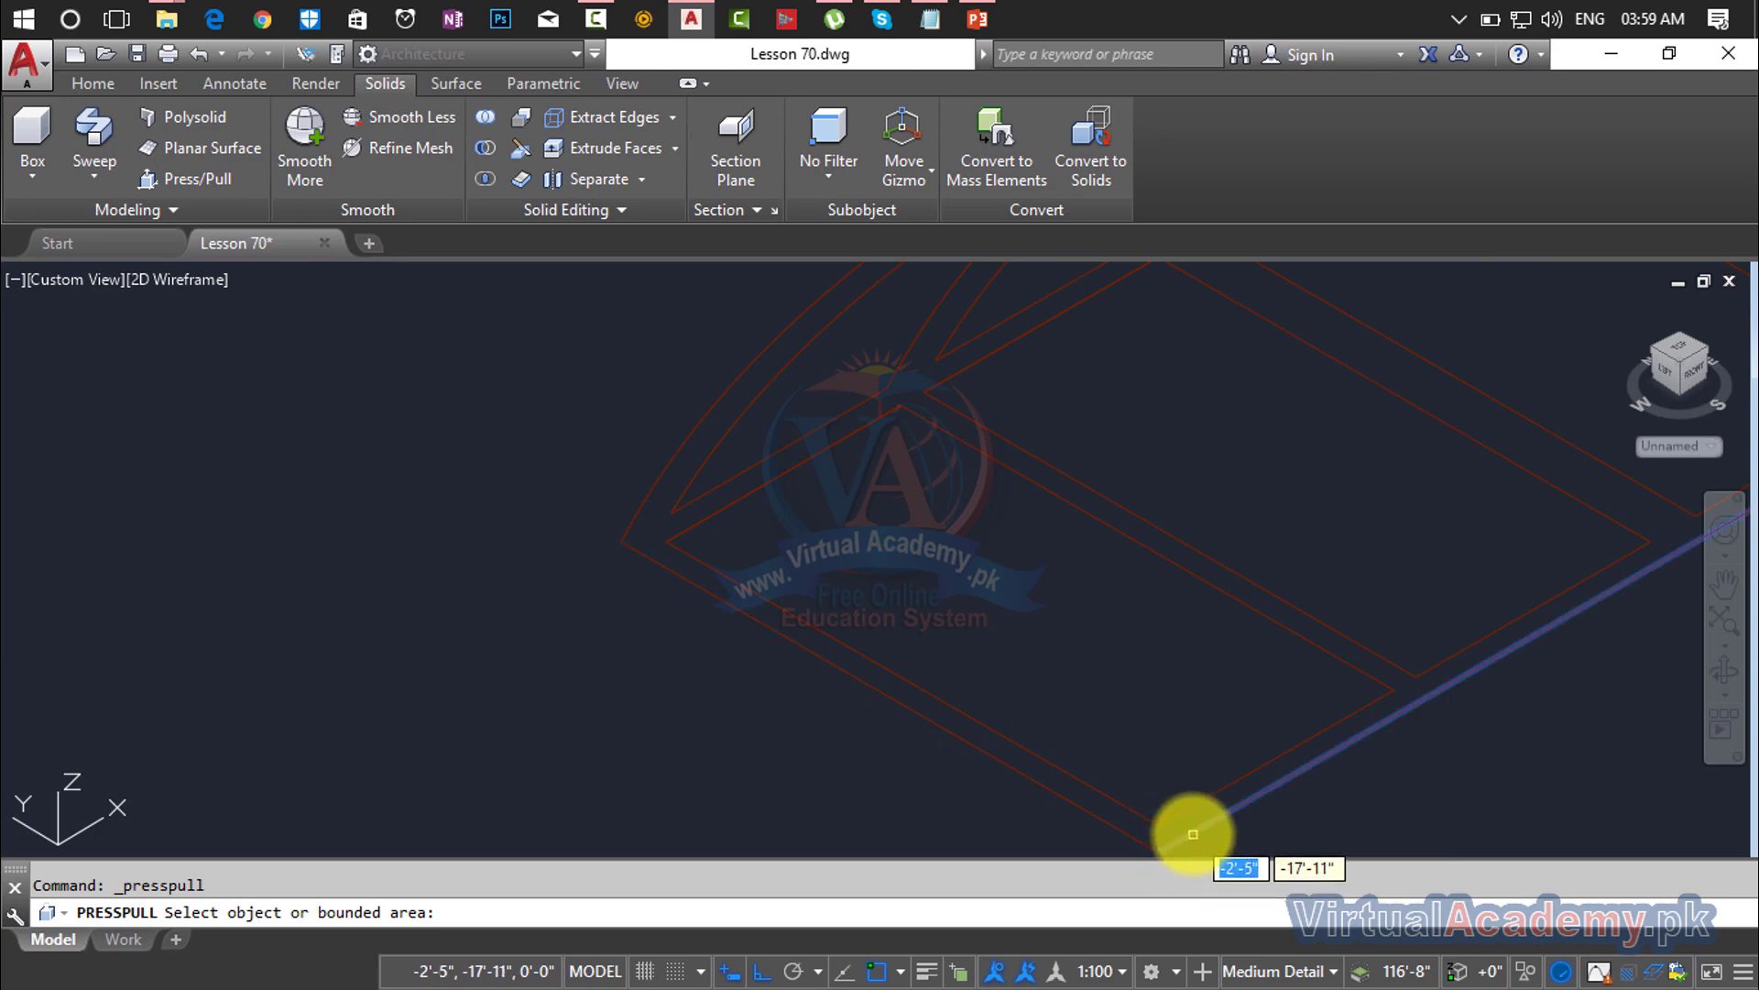
mouse_move(1181, 813)
middle_mouse_down()
mouse_move(852, 636)
mouse_move(907, 643)
middle_mouse_up()
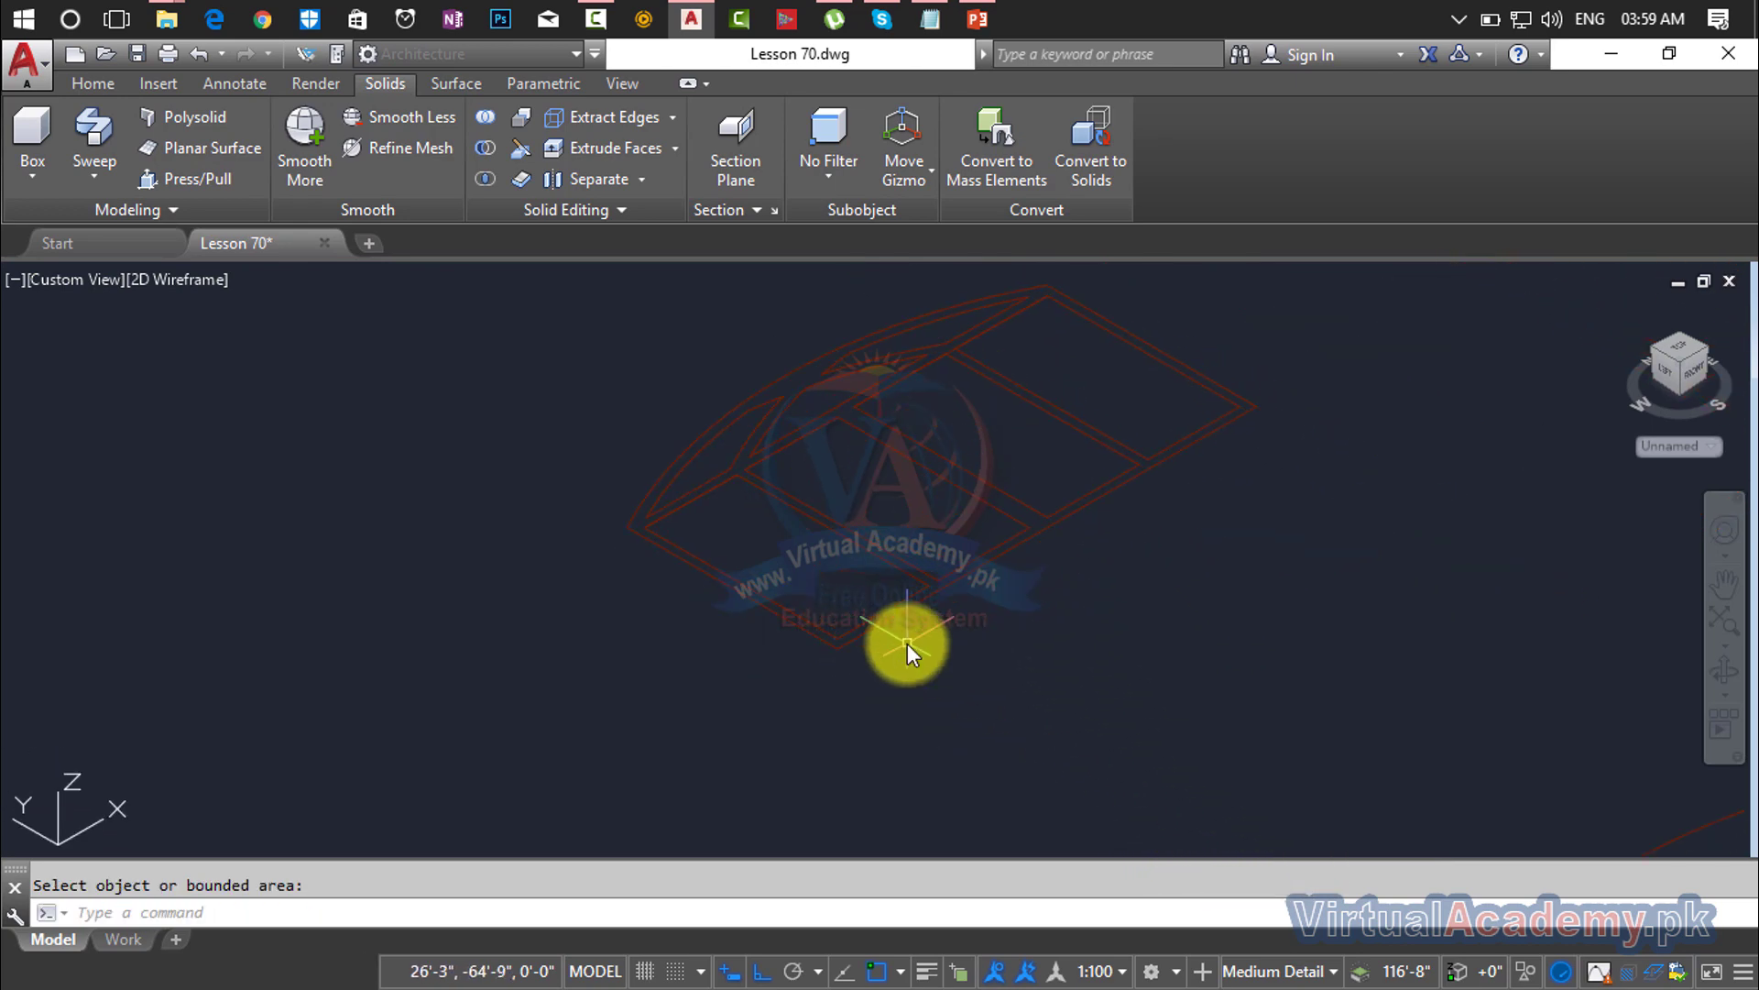
Step: Start the Boundary command and define a new boundary set from all the lines of the arched frame
type("bo")
key("Return")
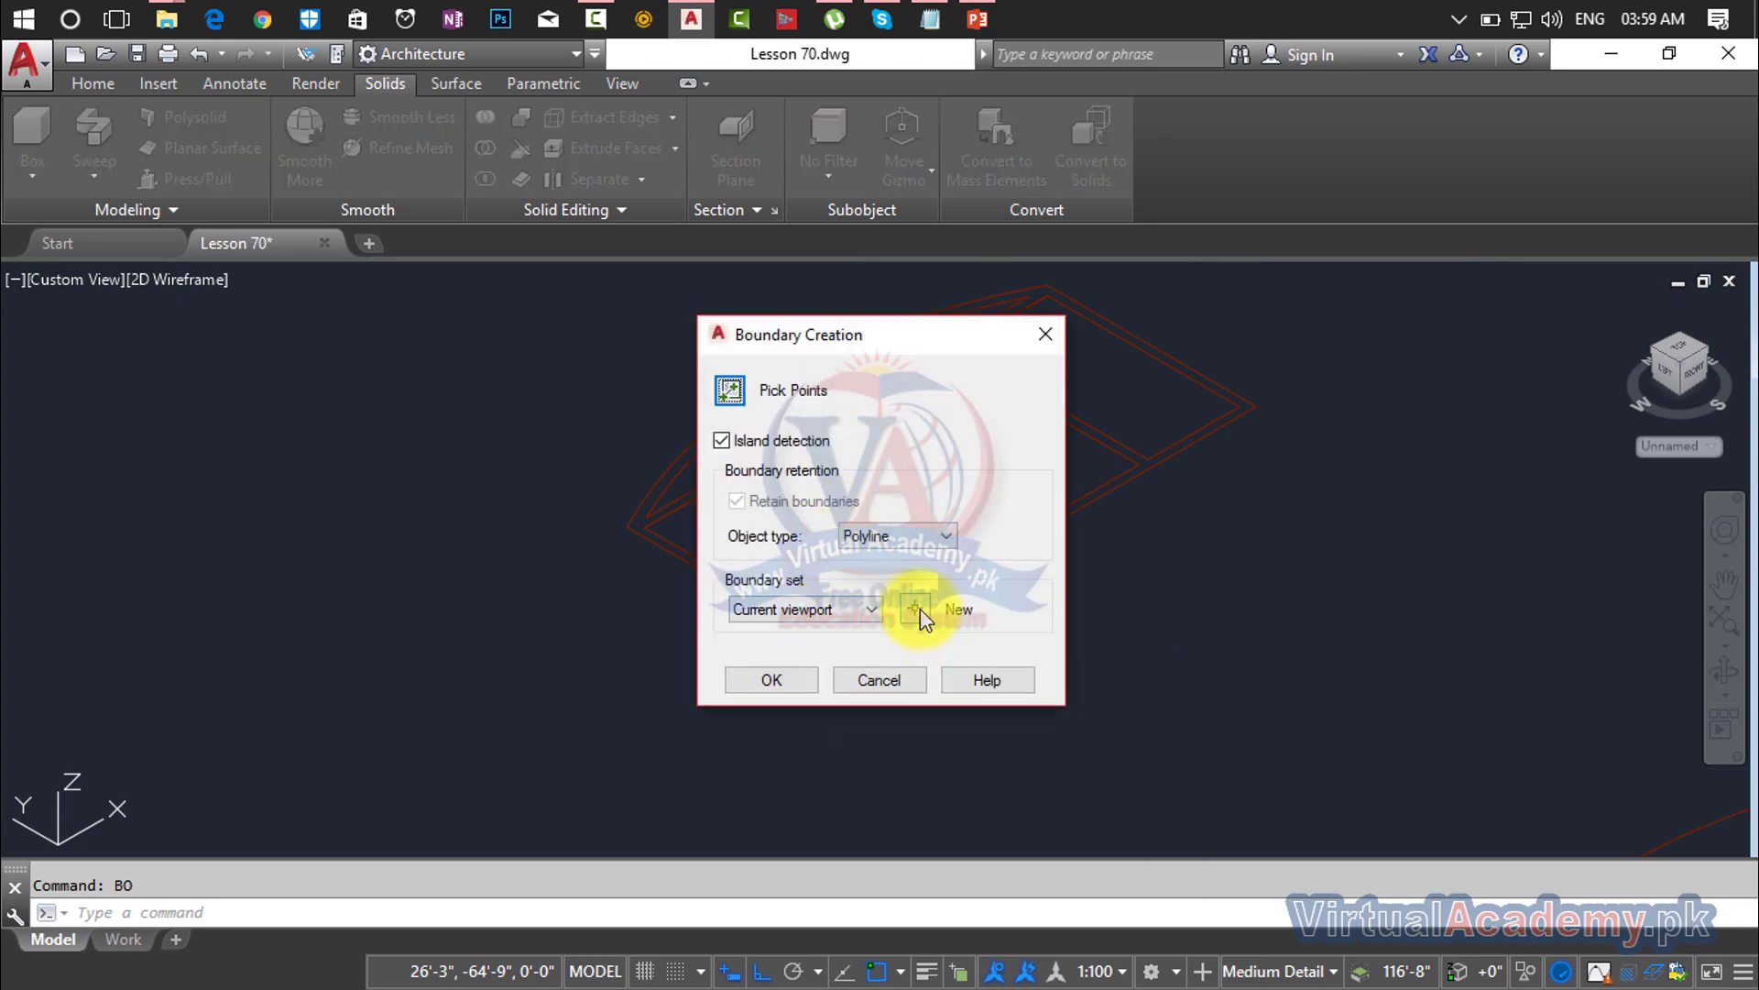
left_click(920, 609)
left_click(1145, 443)
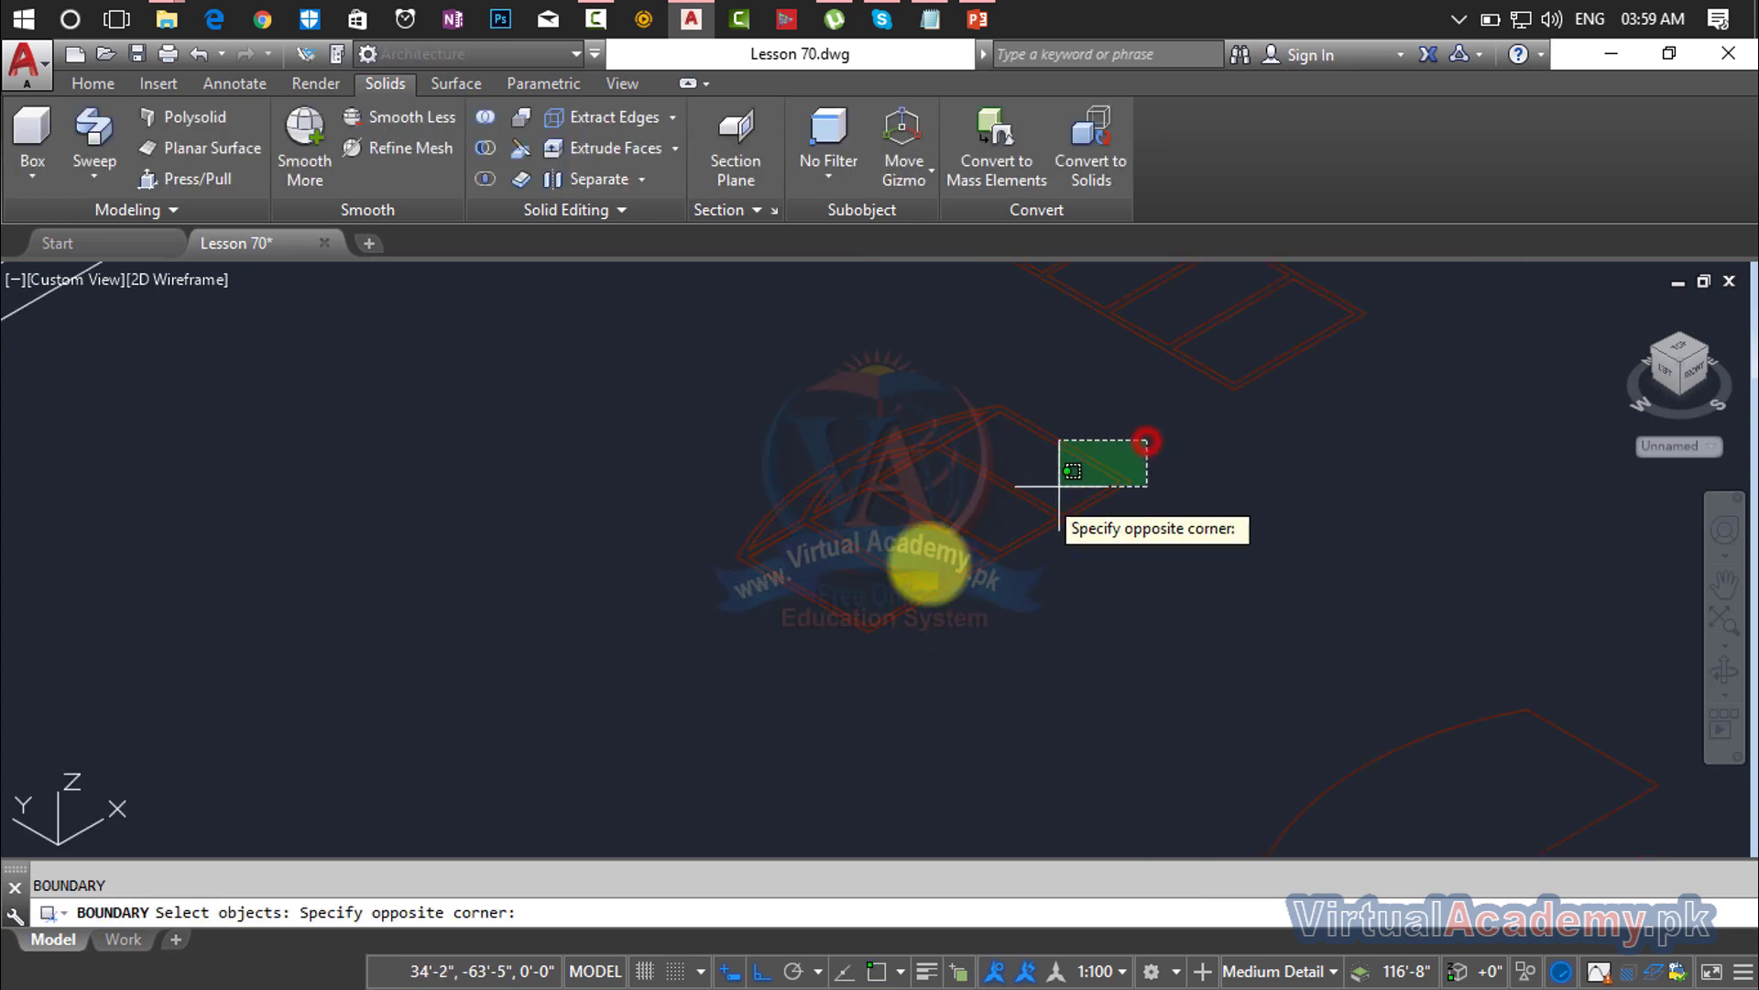
left_click(634, 725)
left_click(830, 406)
left_click(744, 660)
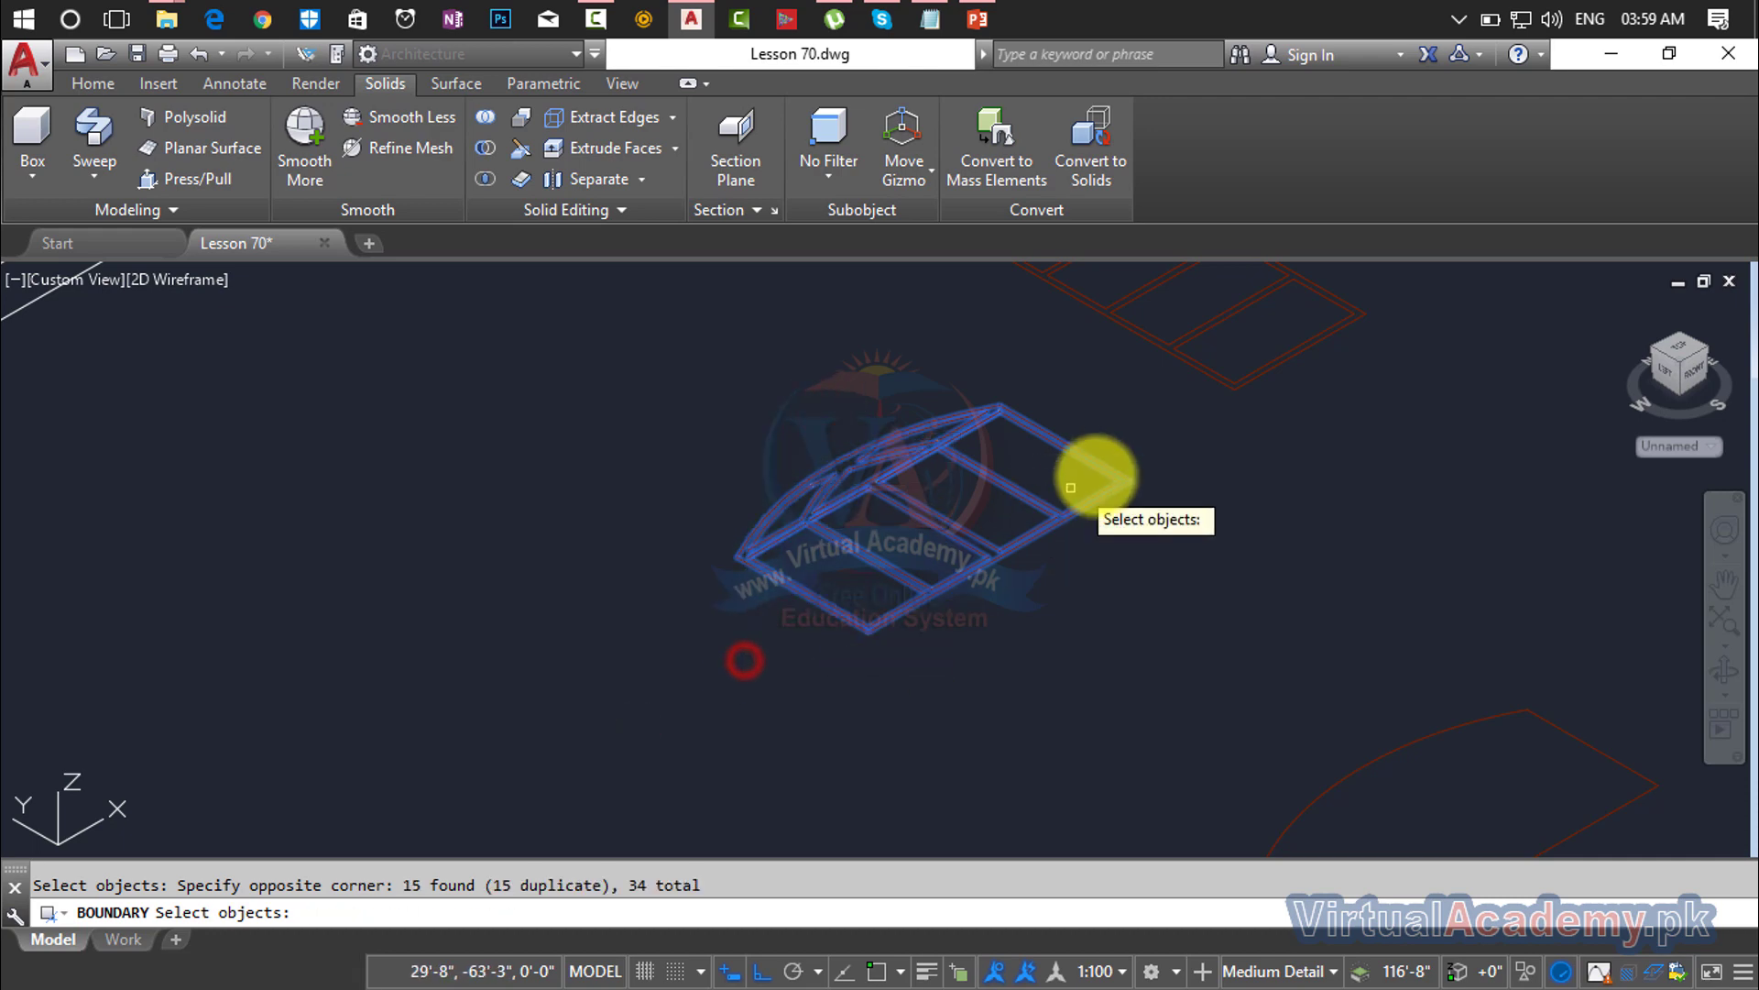
left_click(1117, 436)
left_click(749, 662)
key("Return")
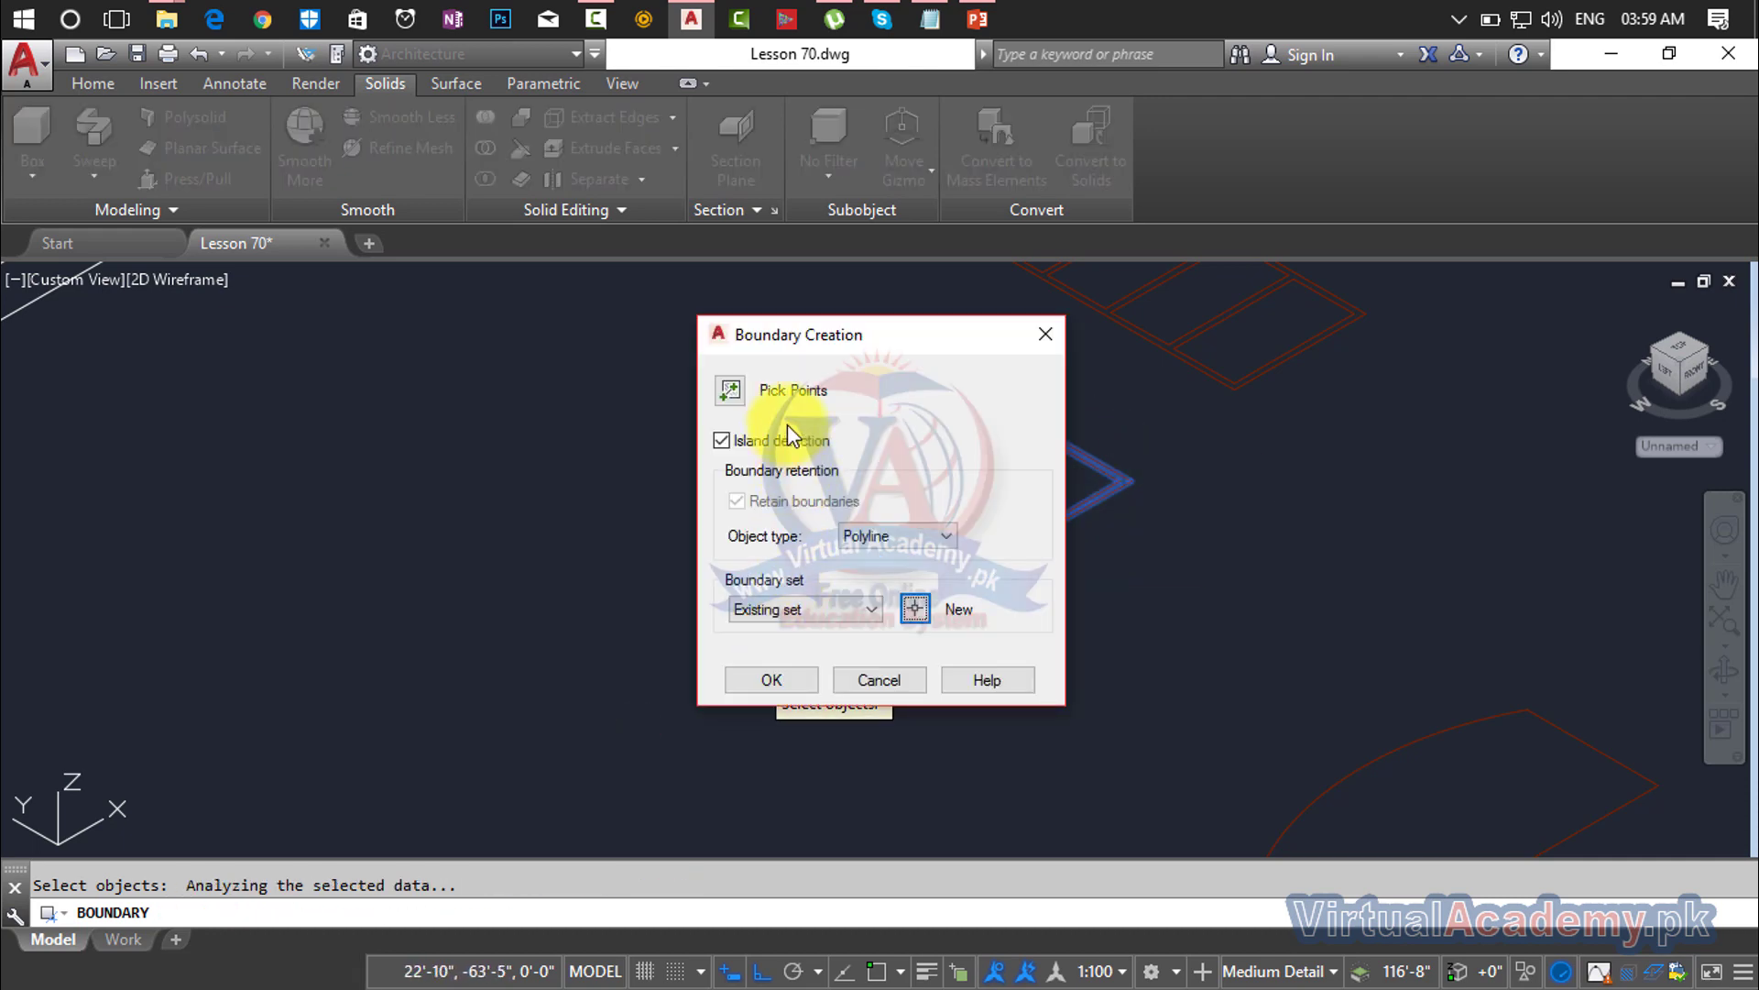
Step: Create polyline boundaries of the arched frame by picking a point inside its narrow border strip
left_click(741, 394)
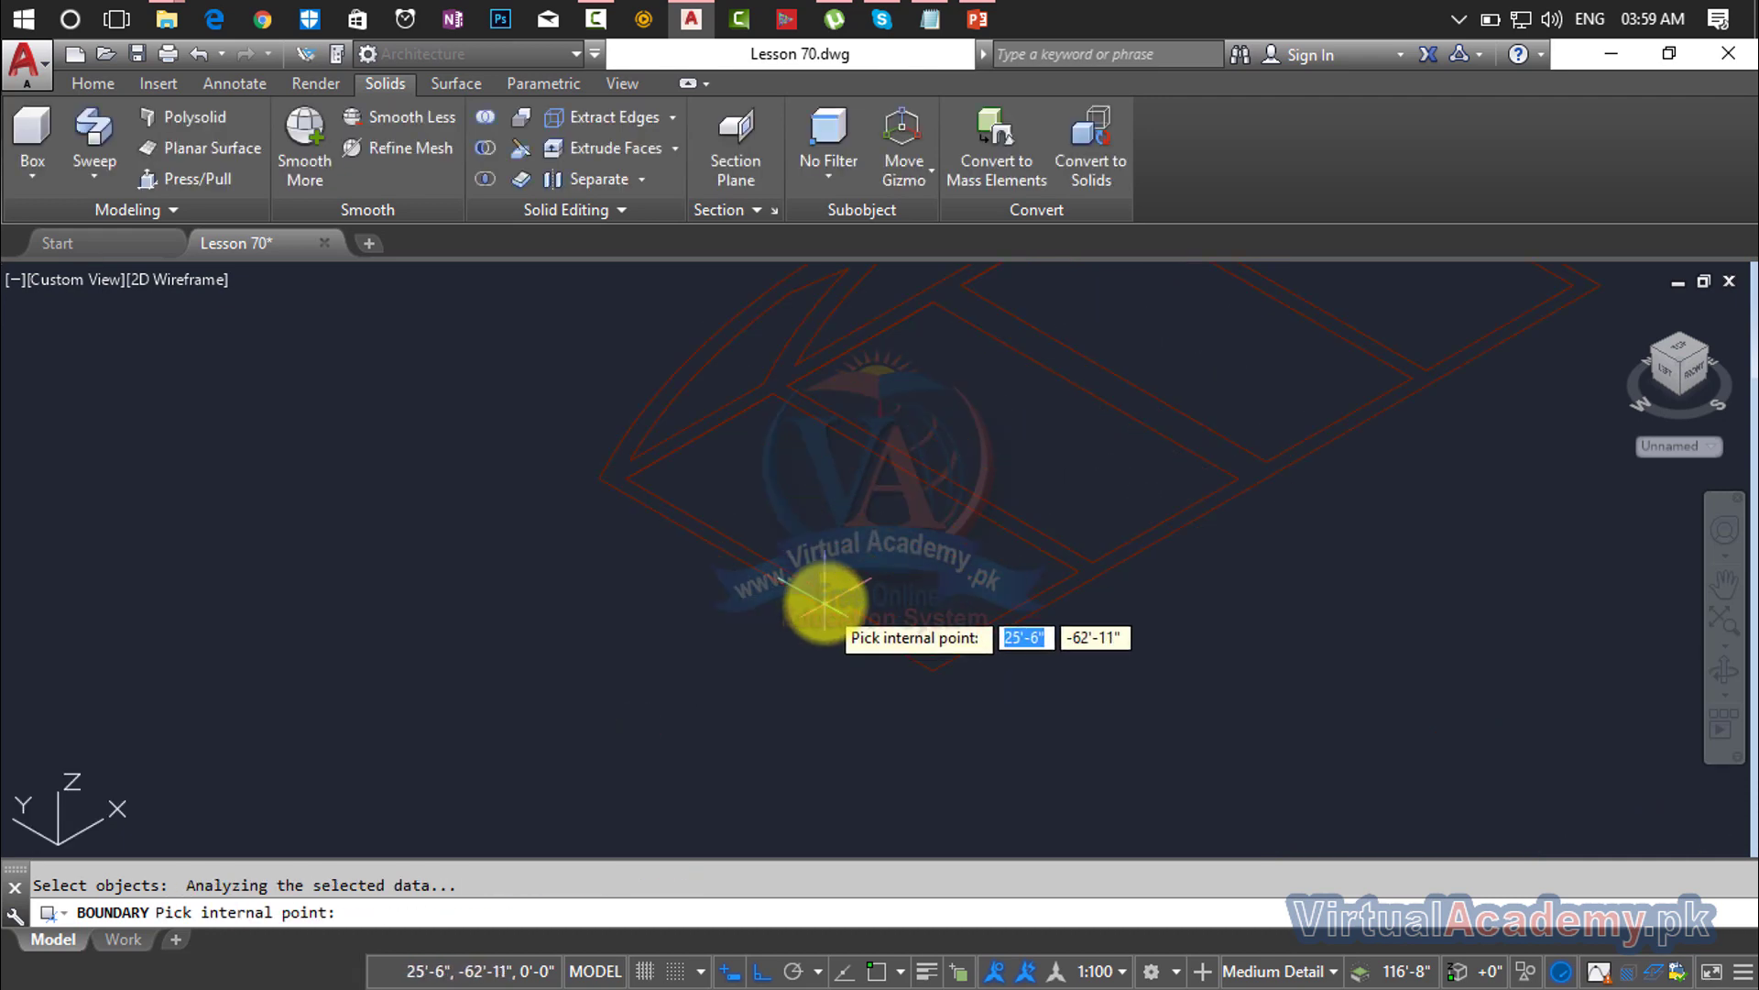
left_click(826, 601)
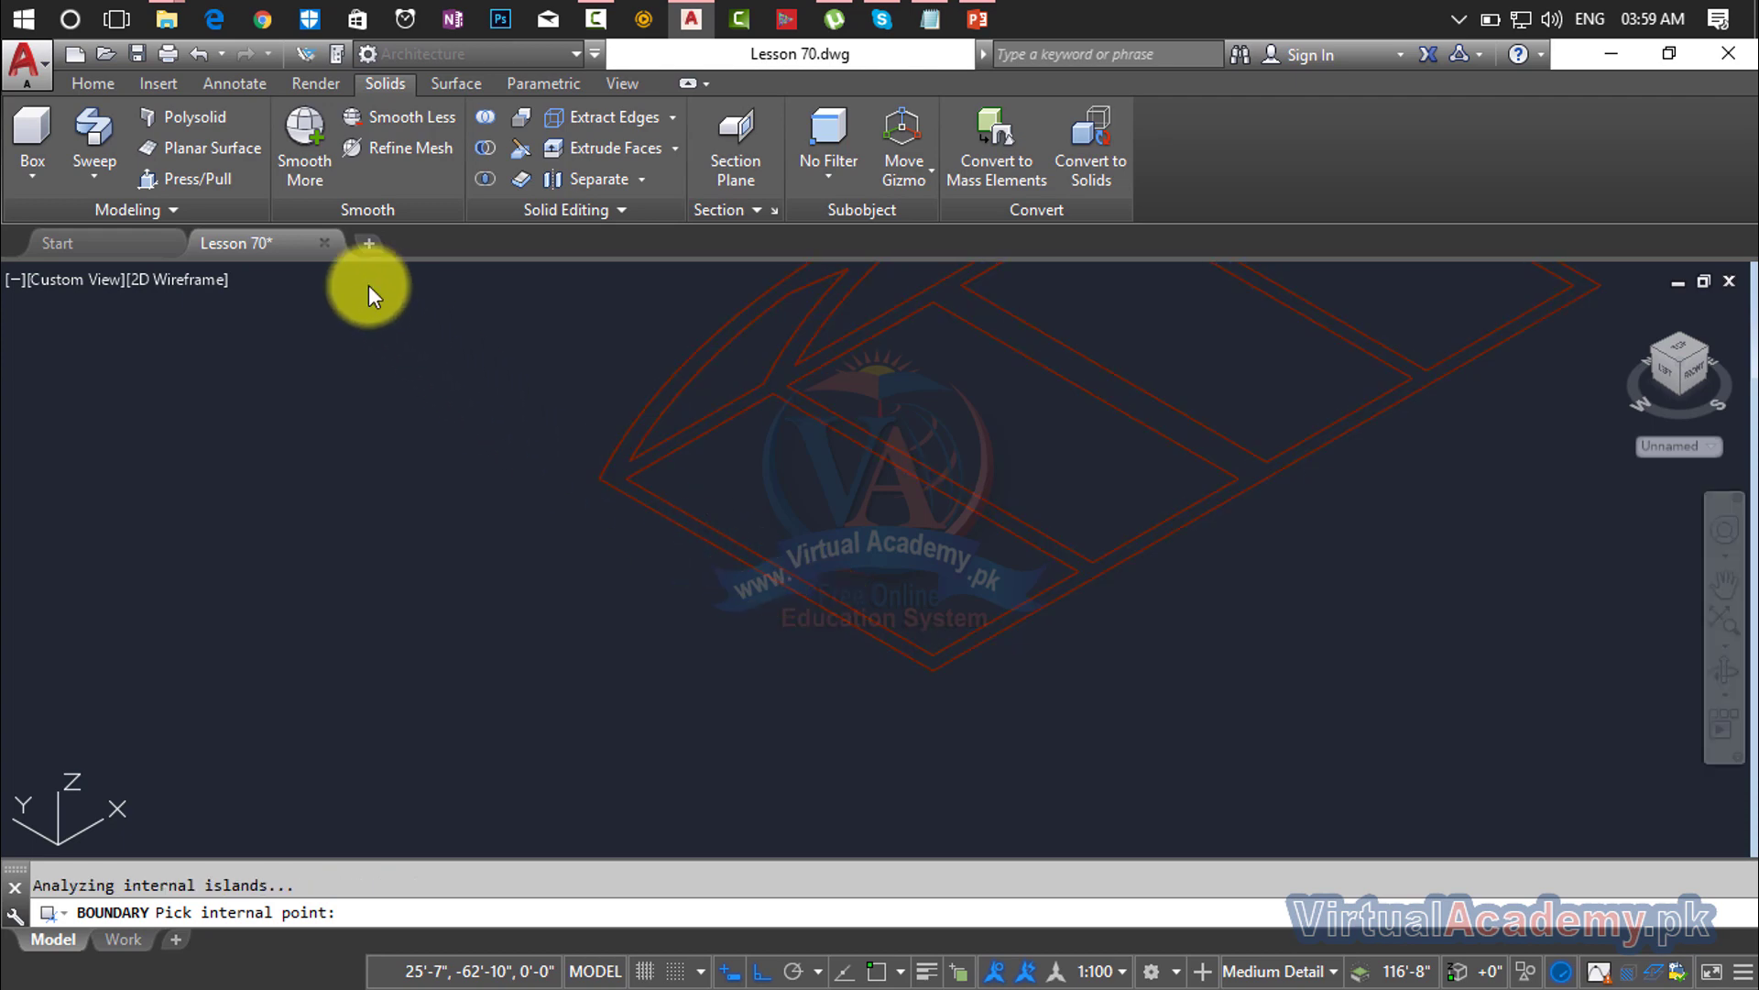
key("Return")
Step: Extrude the border area of the arched frame upward by 8" with Press/Pull
left_click(212, 181)
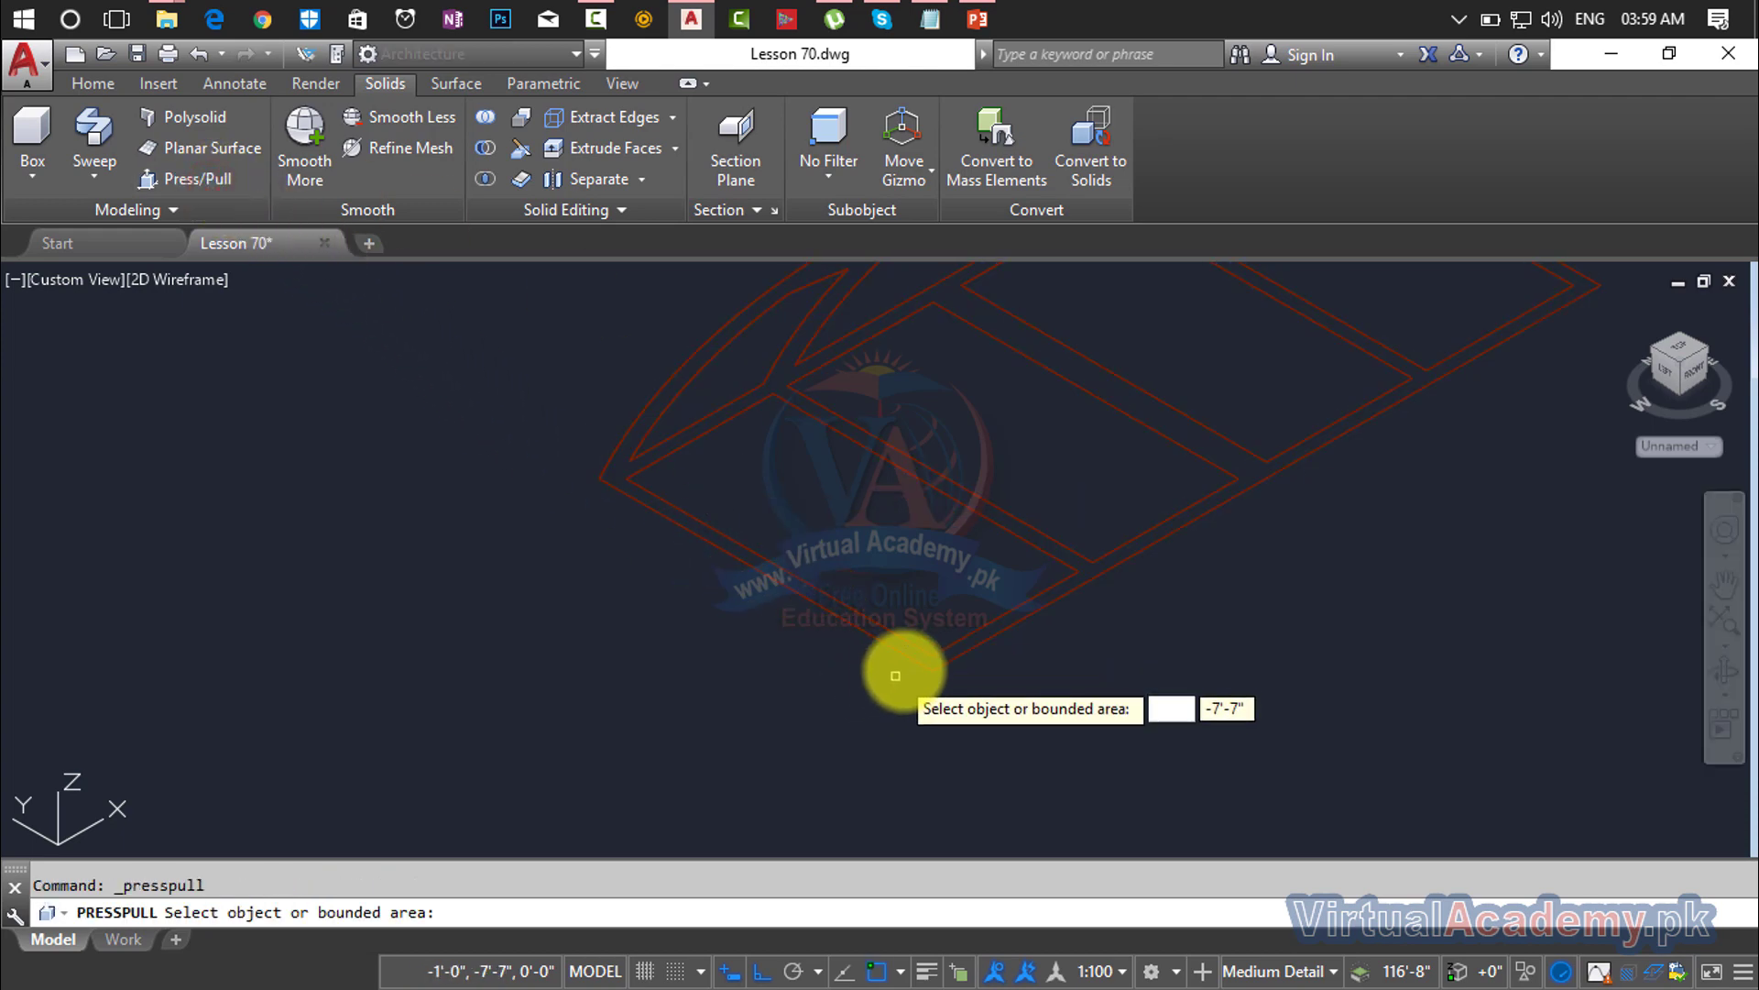
left_click(919, 658)
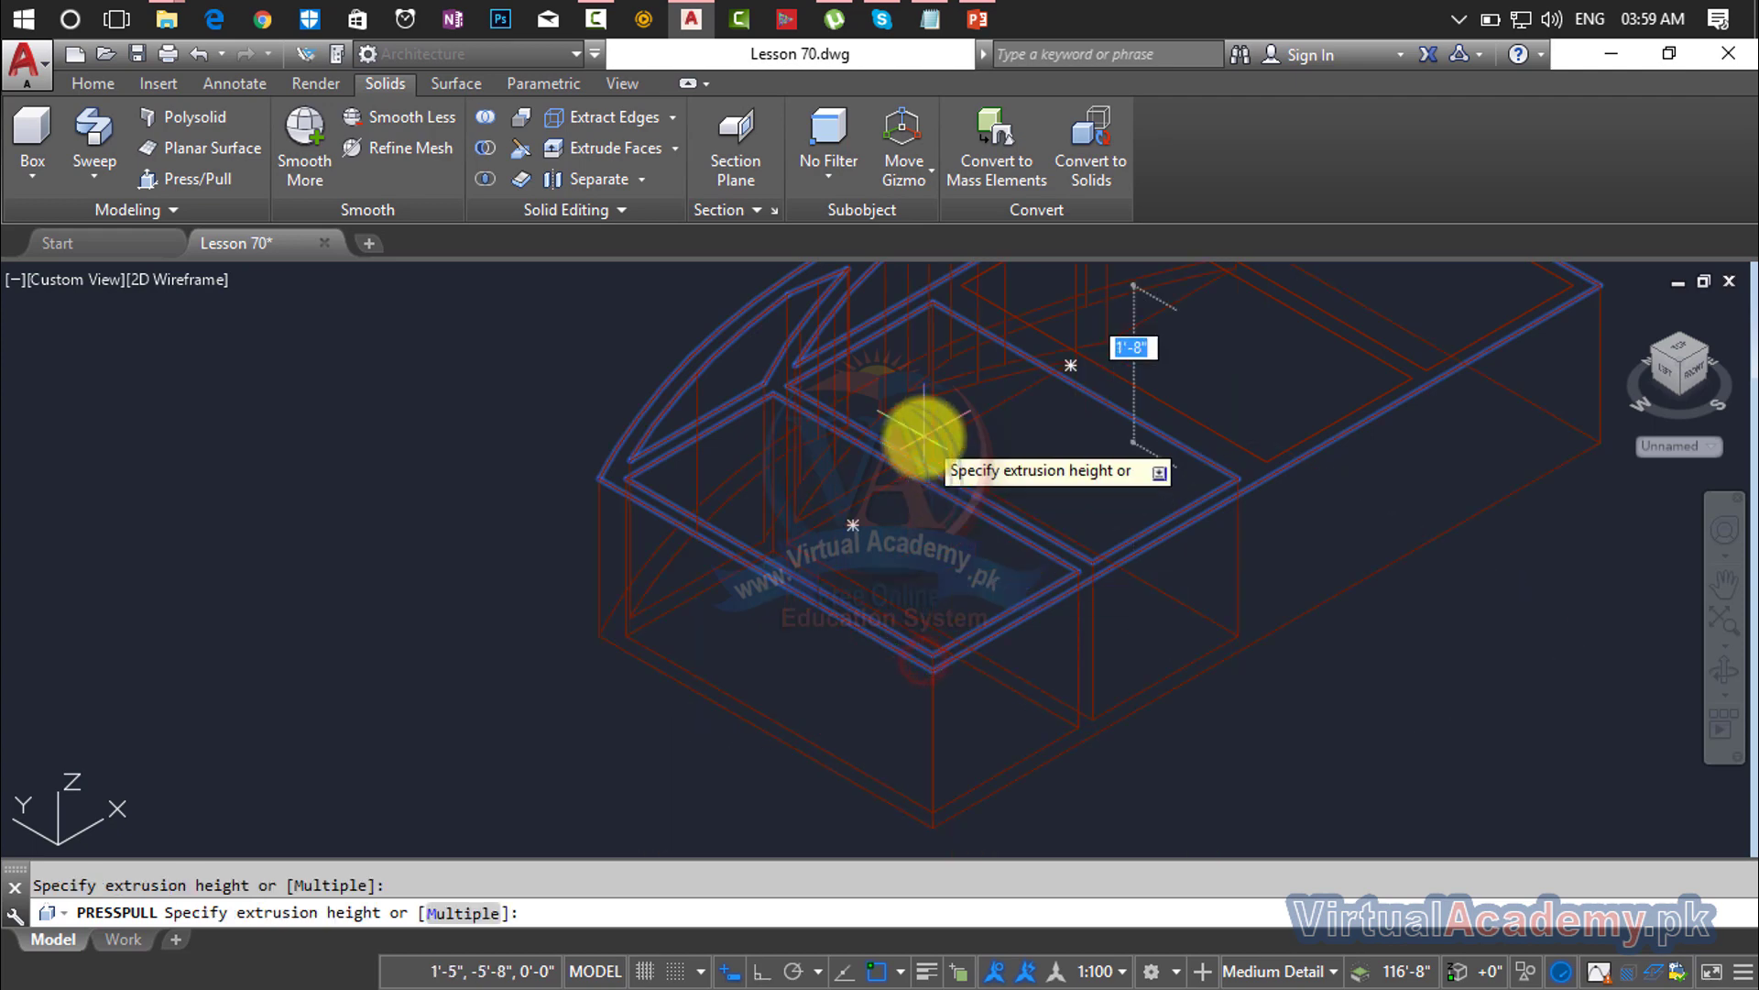
scroll(924, 440, "down", 2)
middle_click_drag(924, 440, 862, 681)
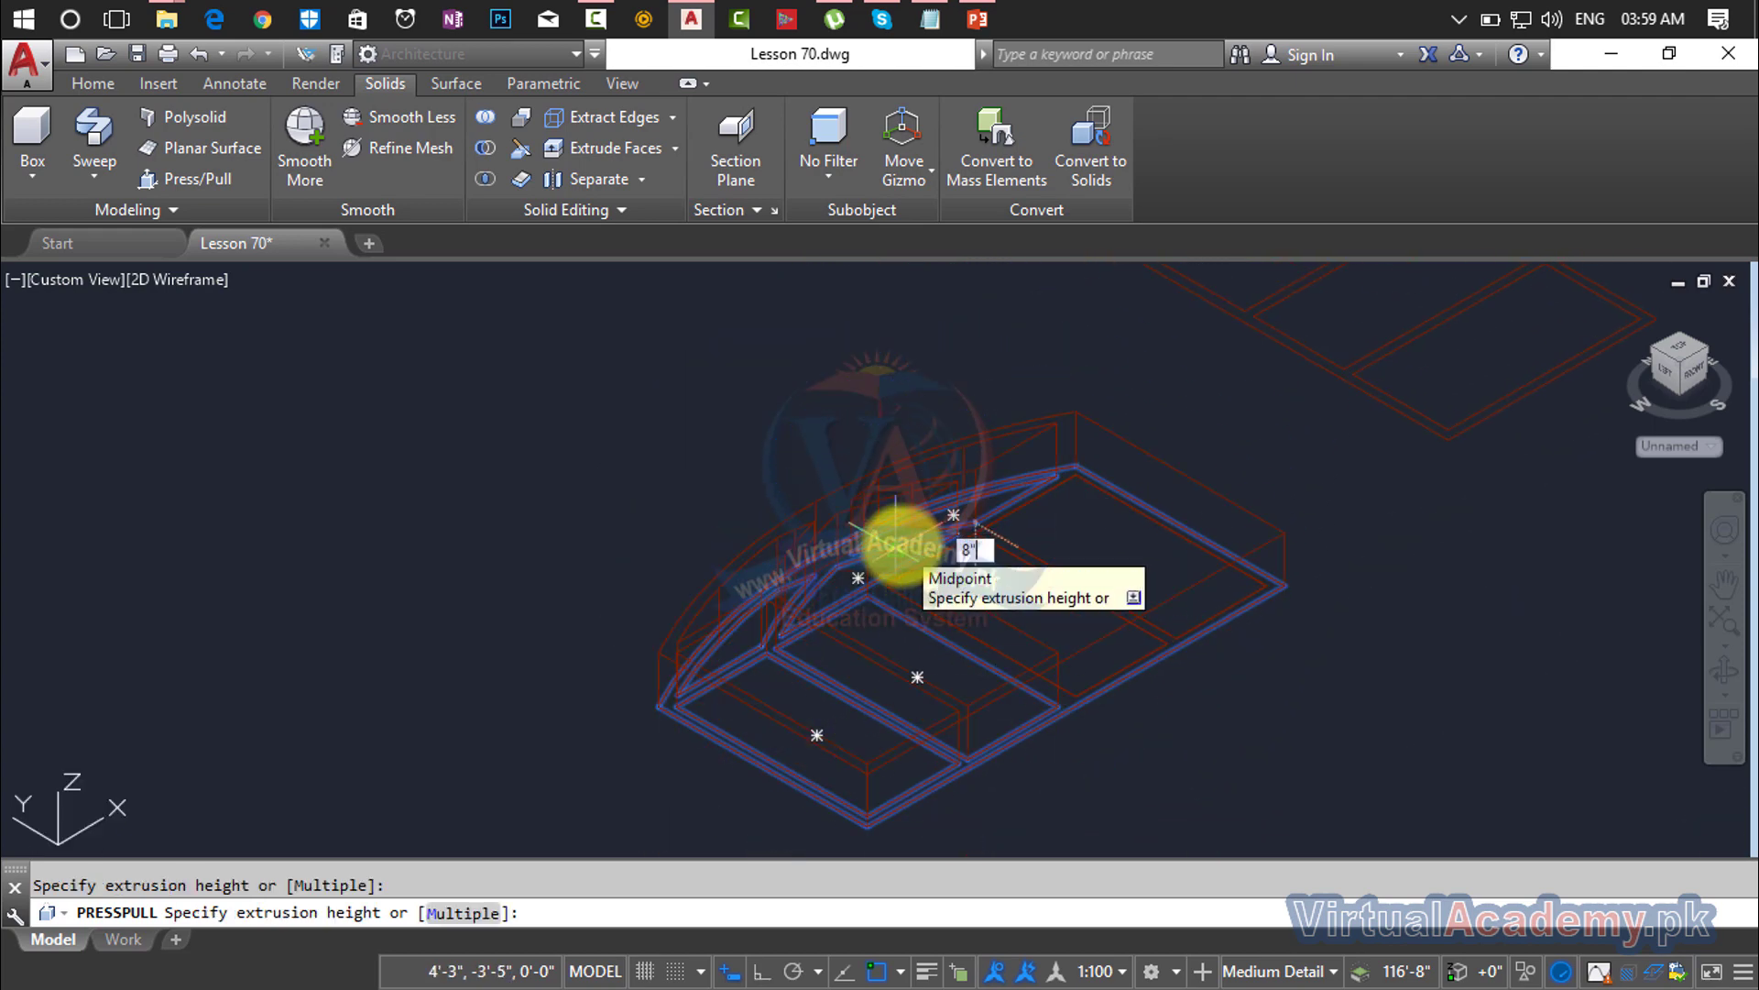
left_click(902, 548)
scroll(1092, 538, "down", 2)
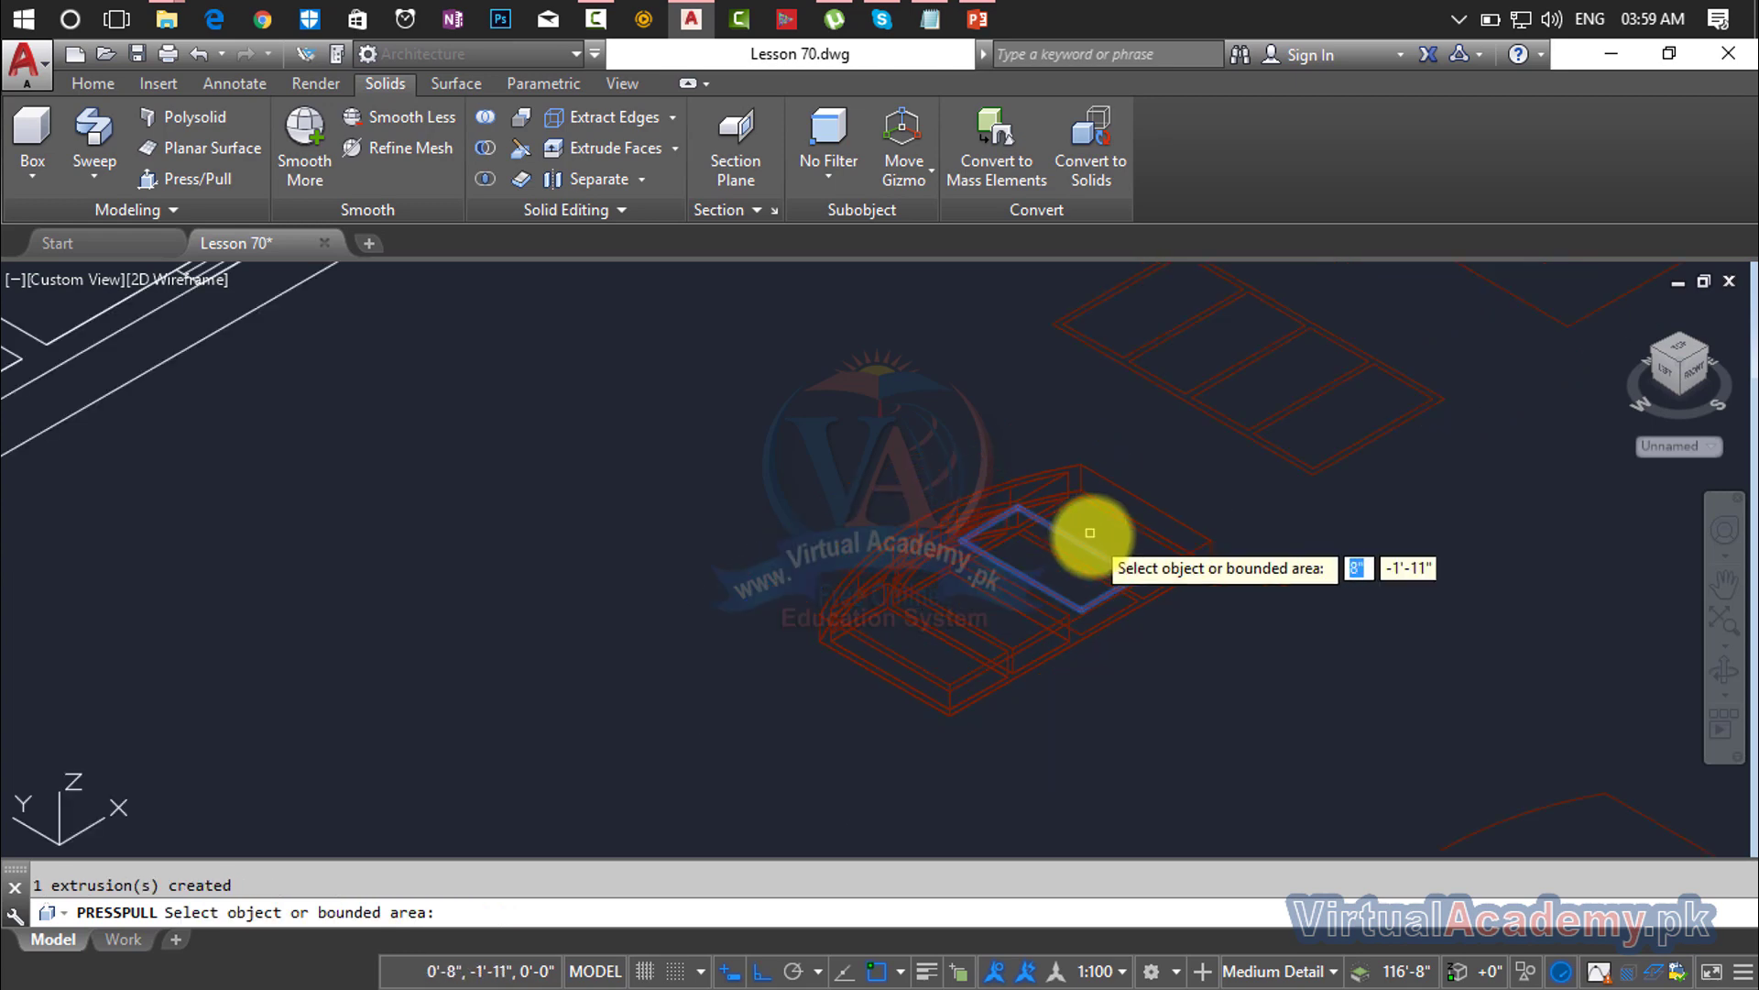
Step: Extrude the border area of the rectangular frame upward by 8" with Press/Pull
middle_click_drag(1092, 538, 770, 727)
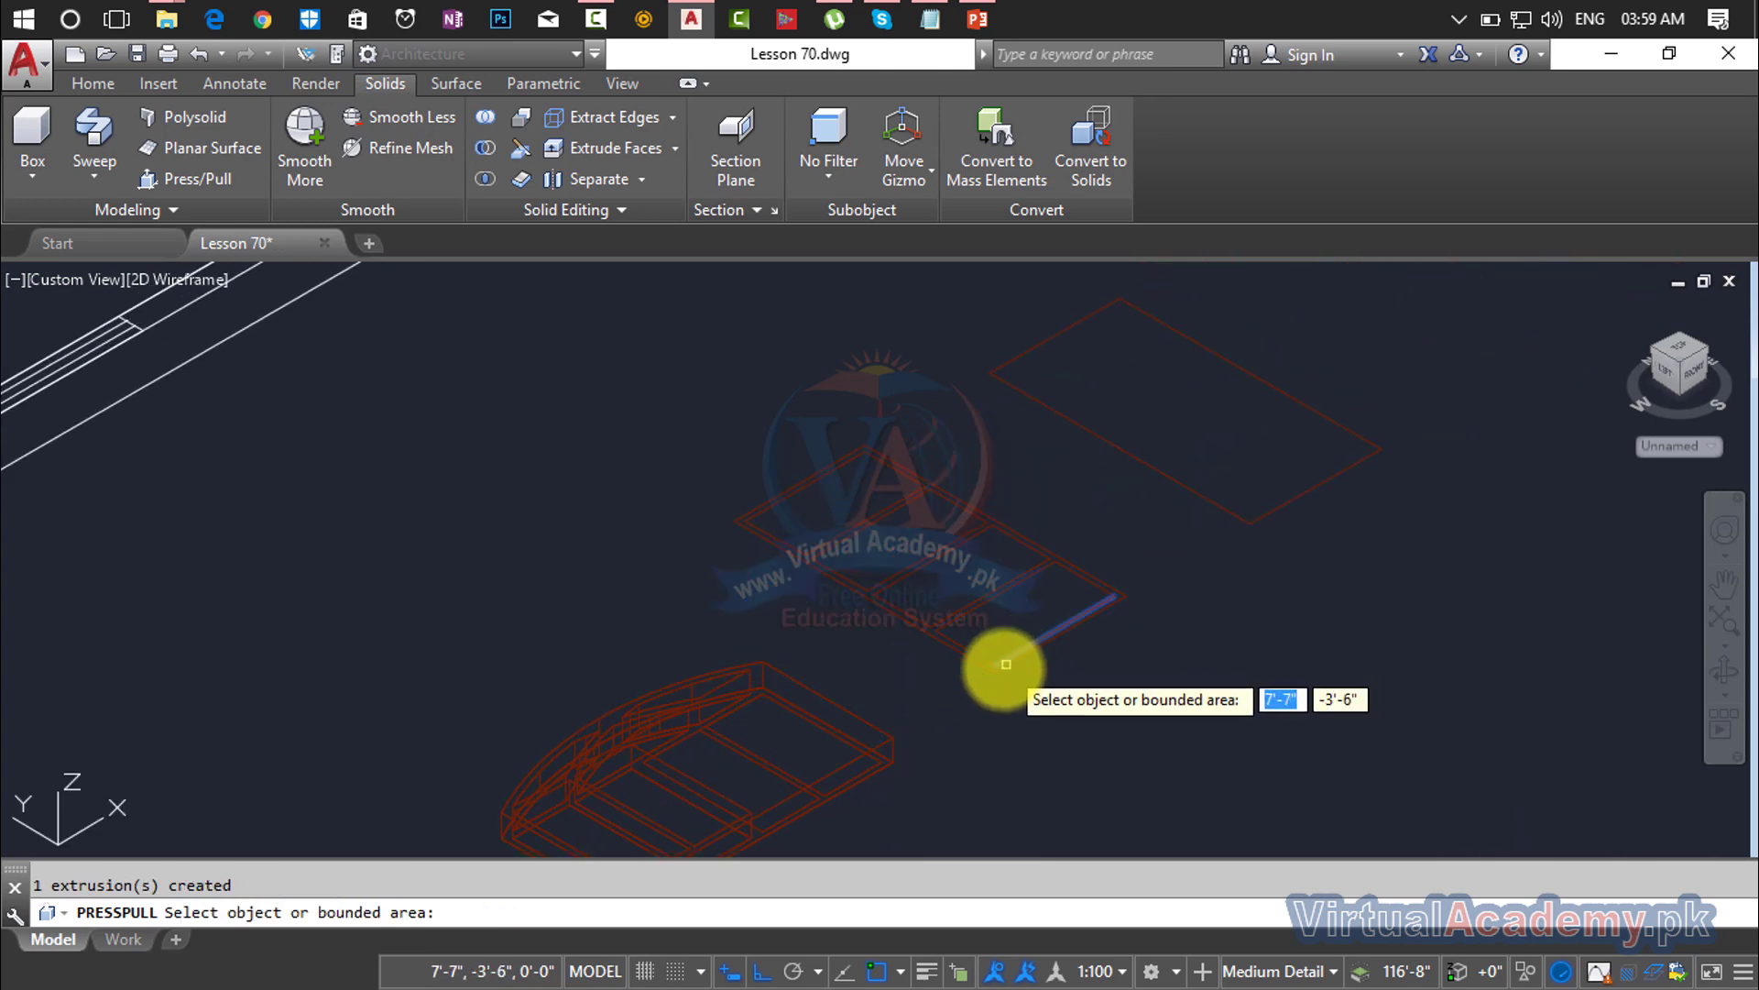
scroll(999, 672, "up", 3)
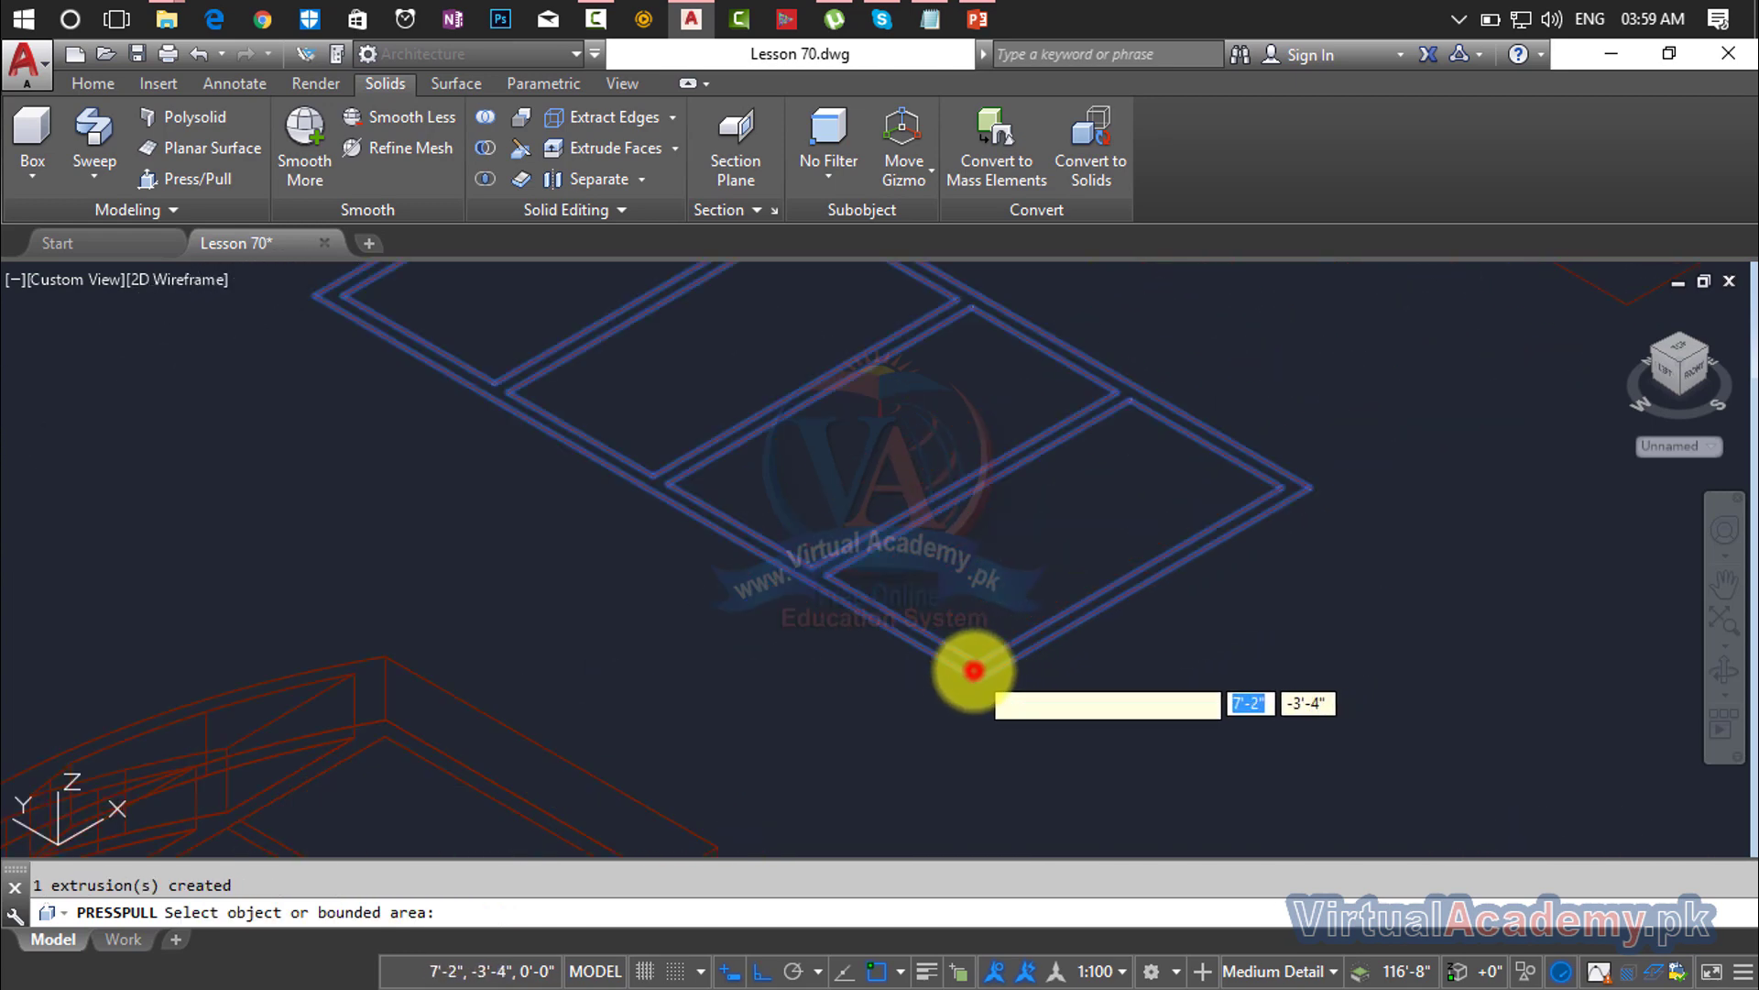
left_click(974, 670)
type("8")
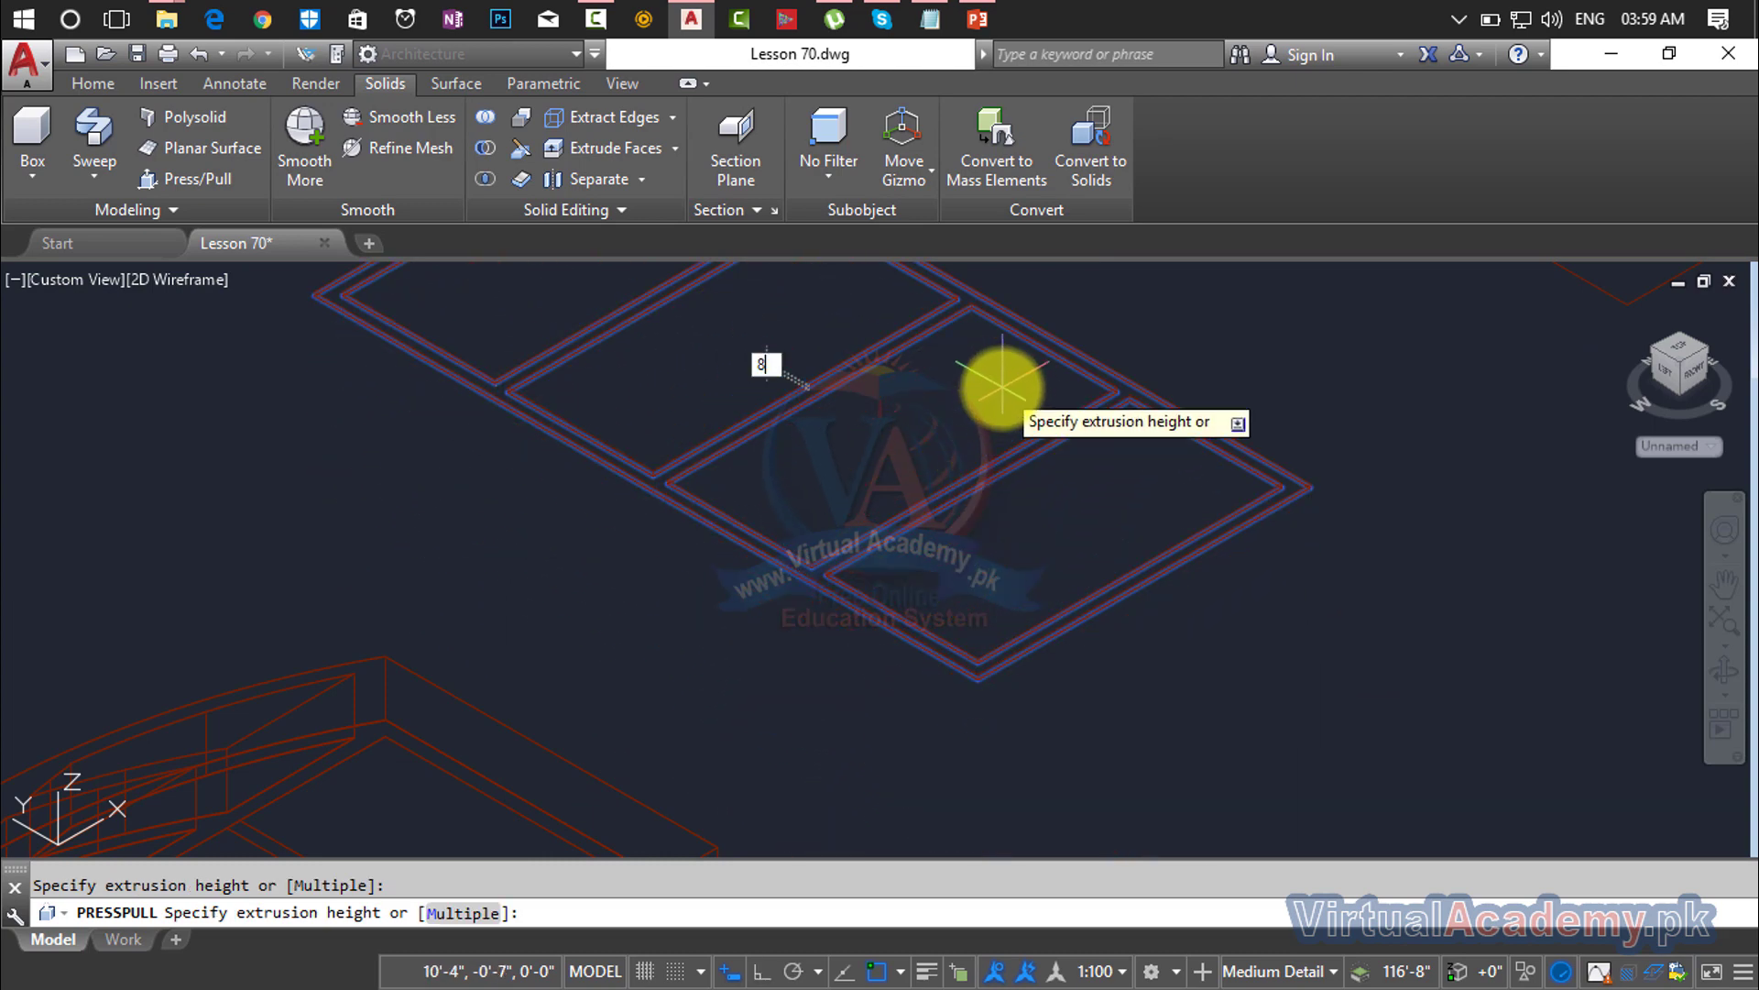
key("Return")
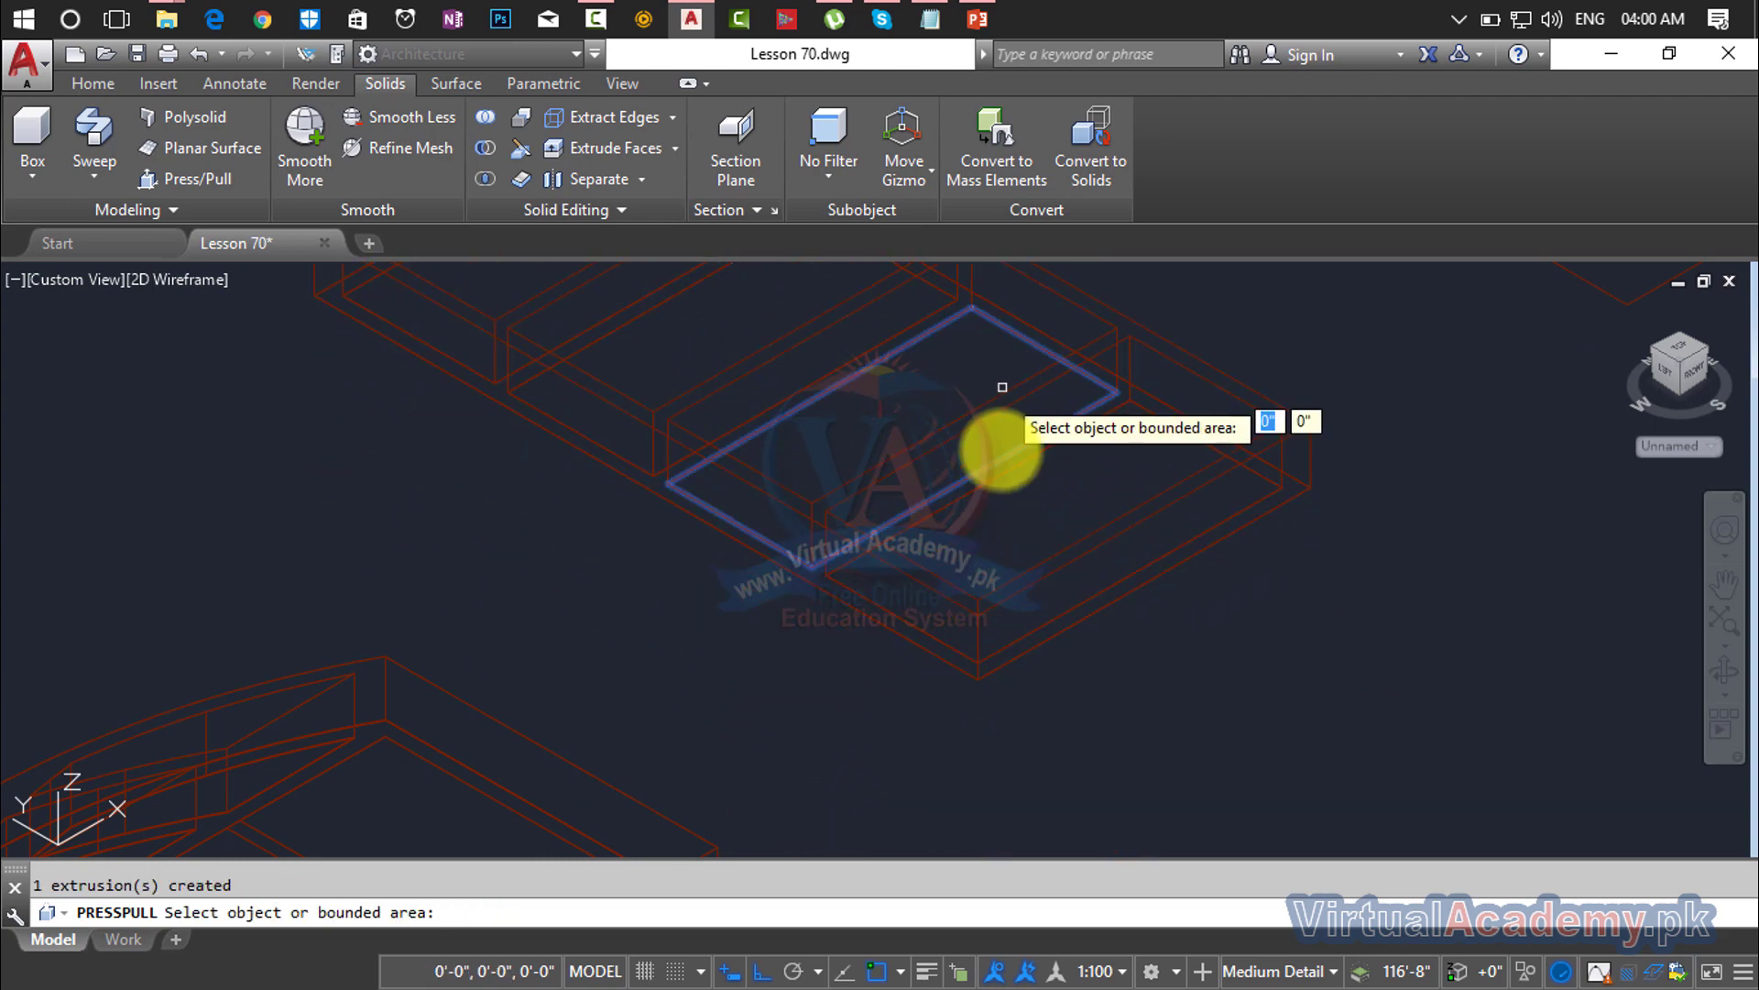
scroll(999, 534, "down", 3)
key("Escape")
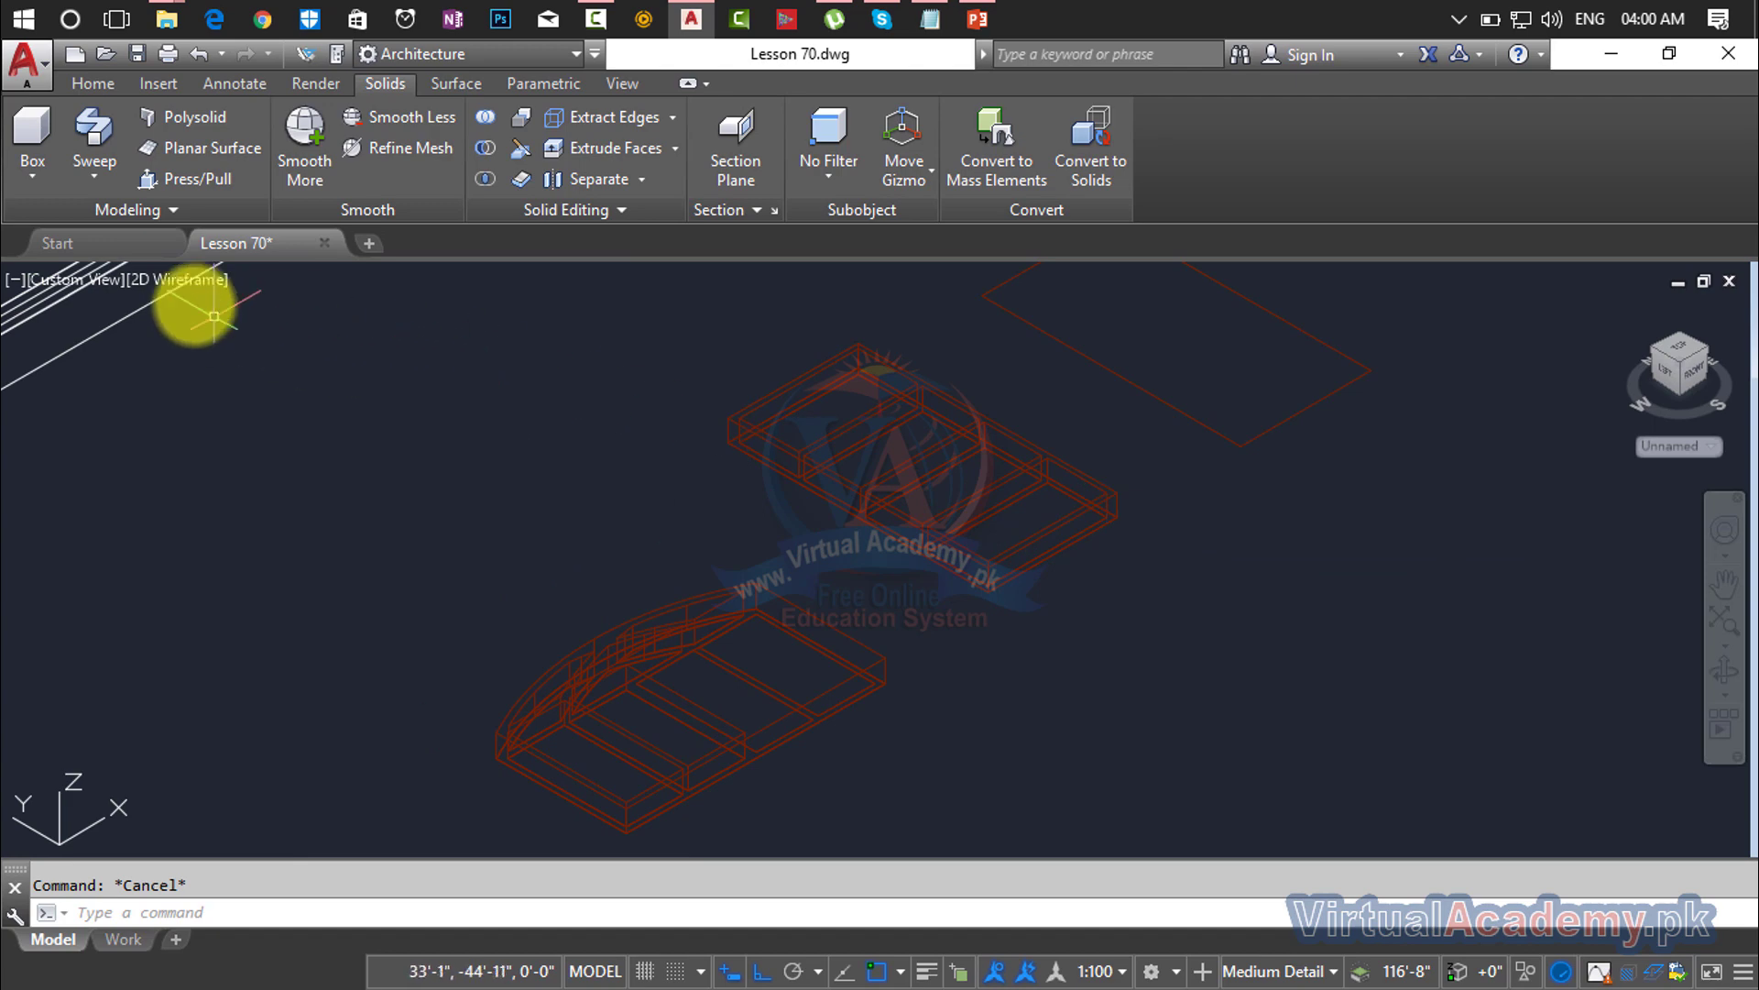
Step: Switch to the Realistic visual style and cut through the two filled panels of the arched frame by pushing them downward with Press/Pull
left_click(167, 279)
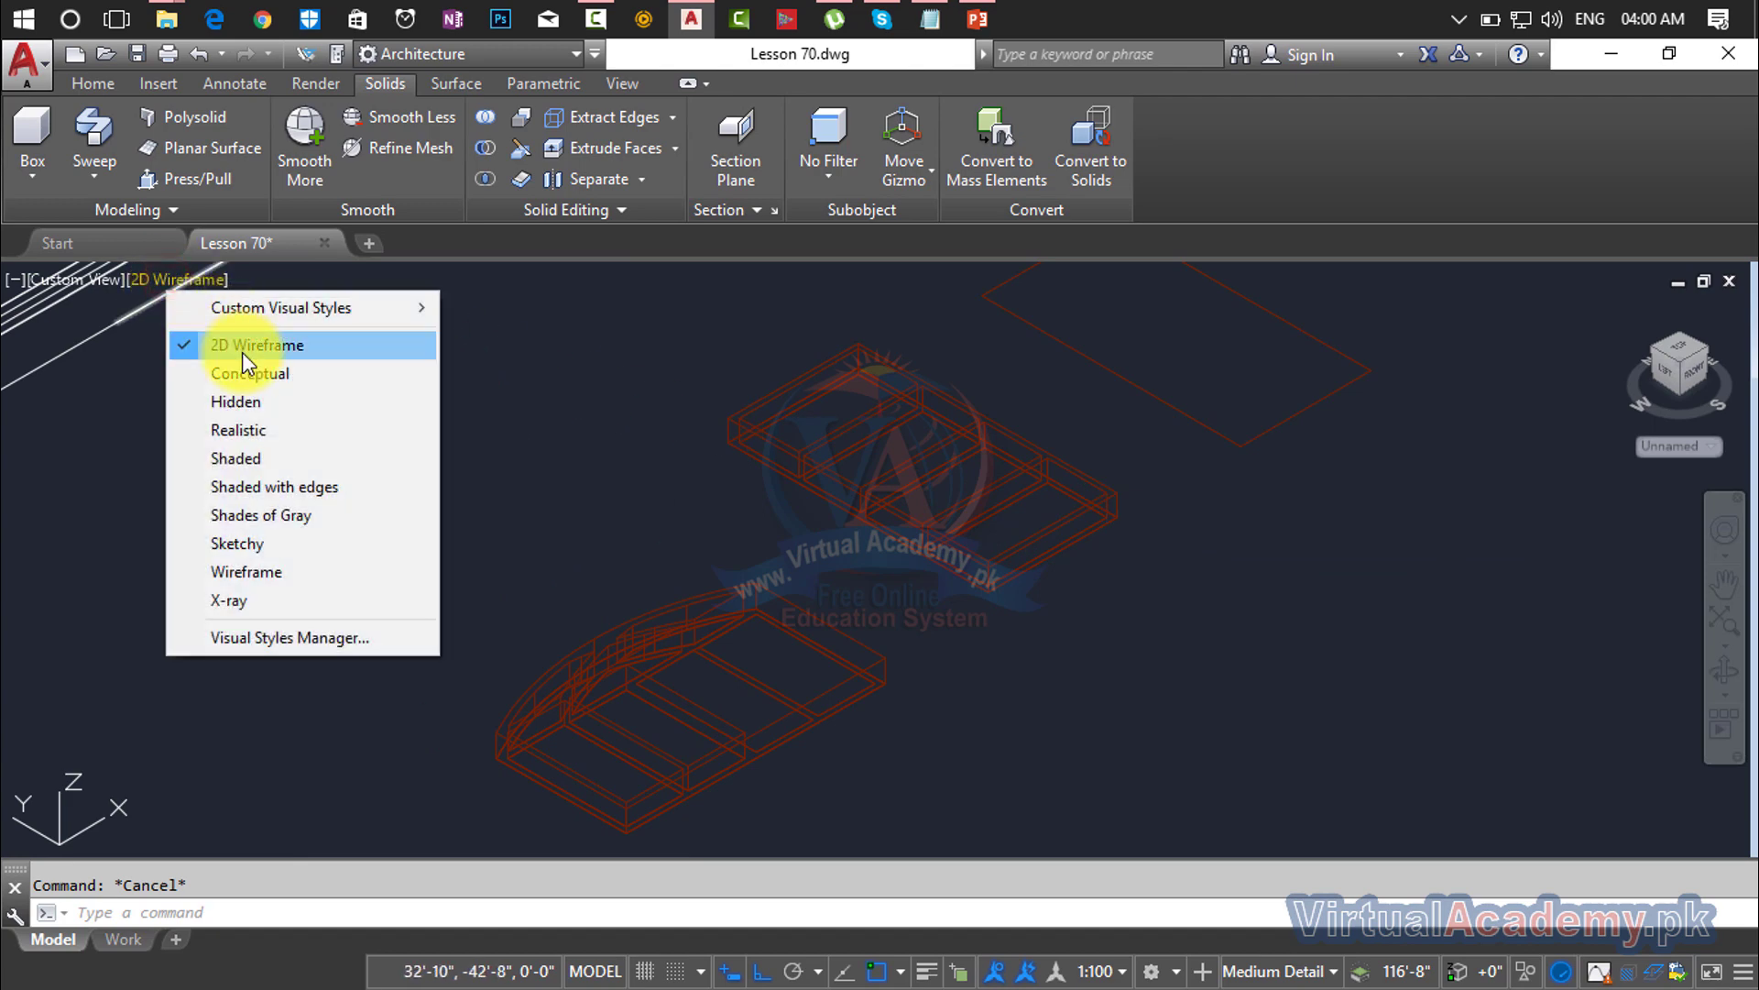
left_click(235, 430)
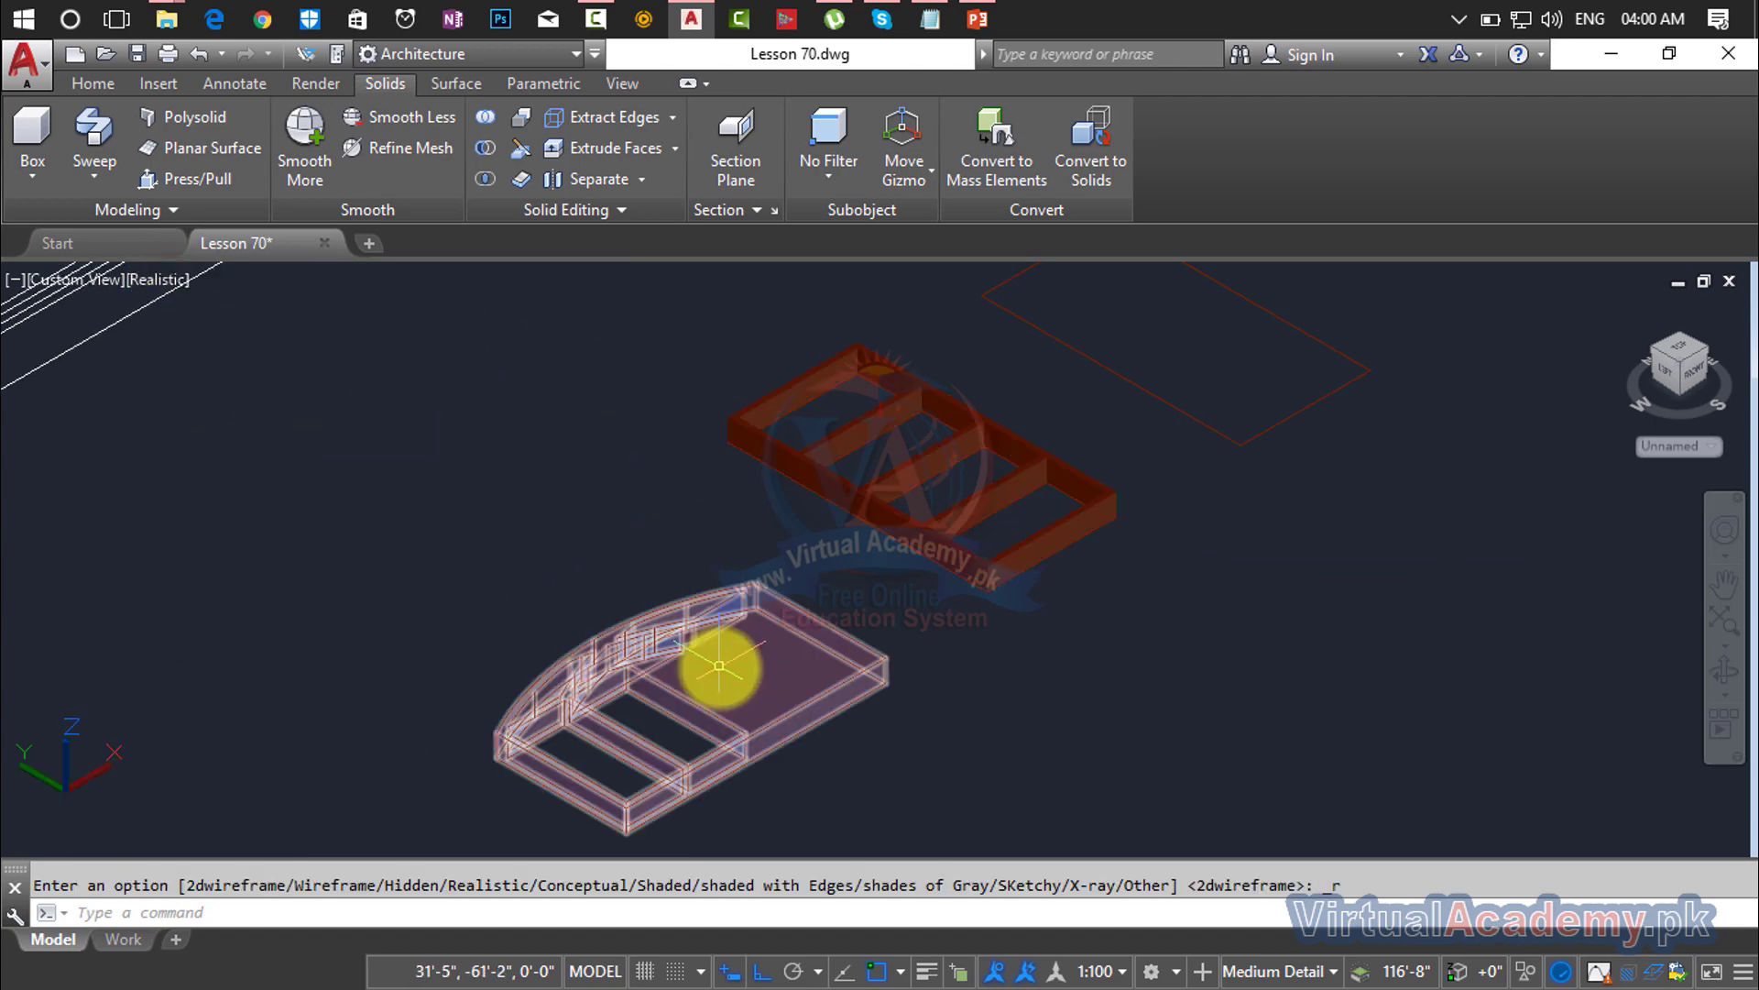
left_click(219, 179)
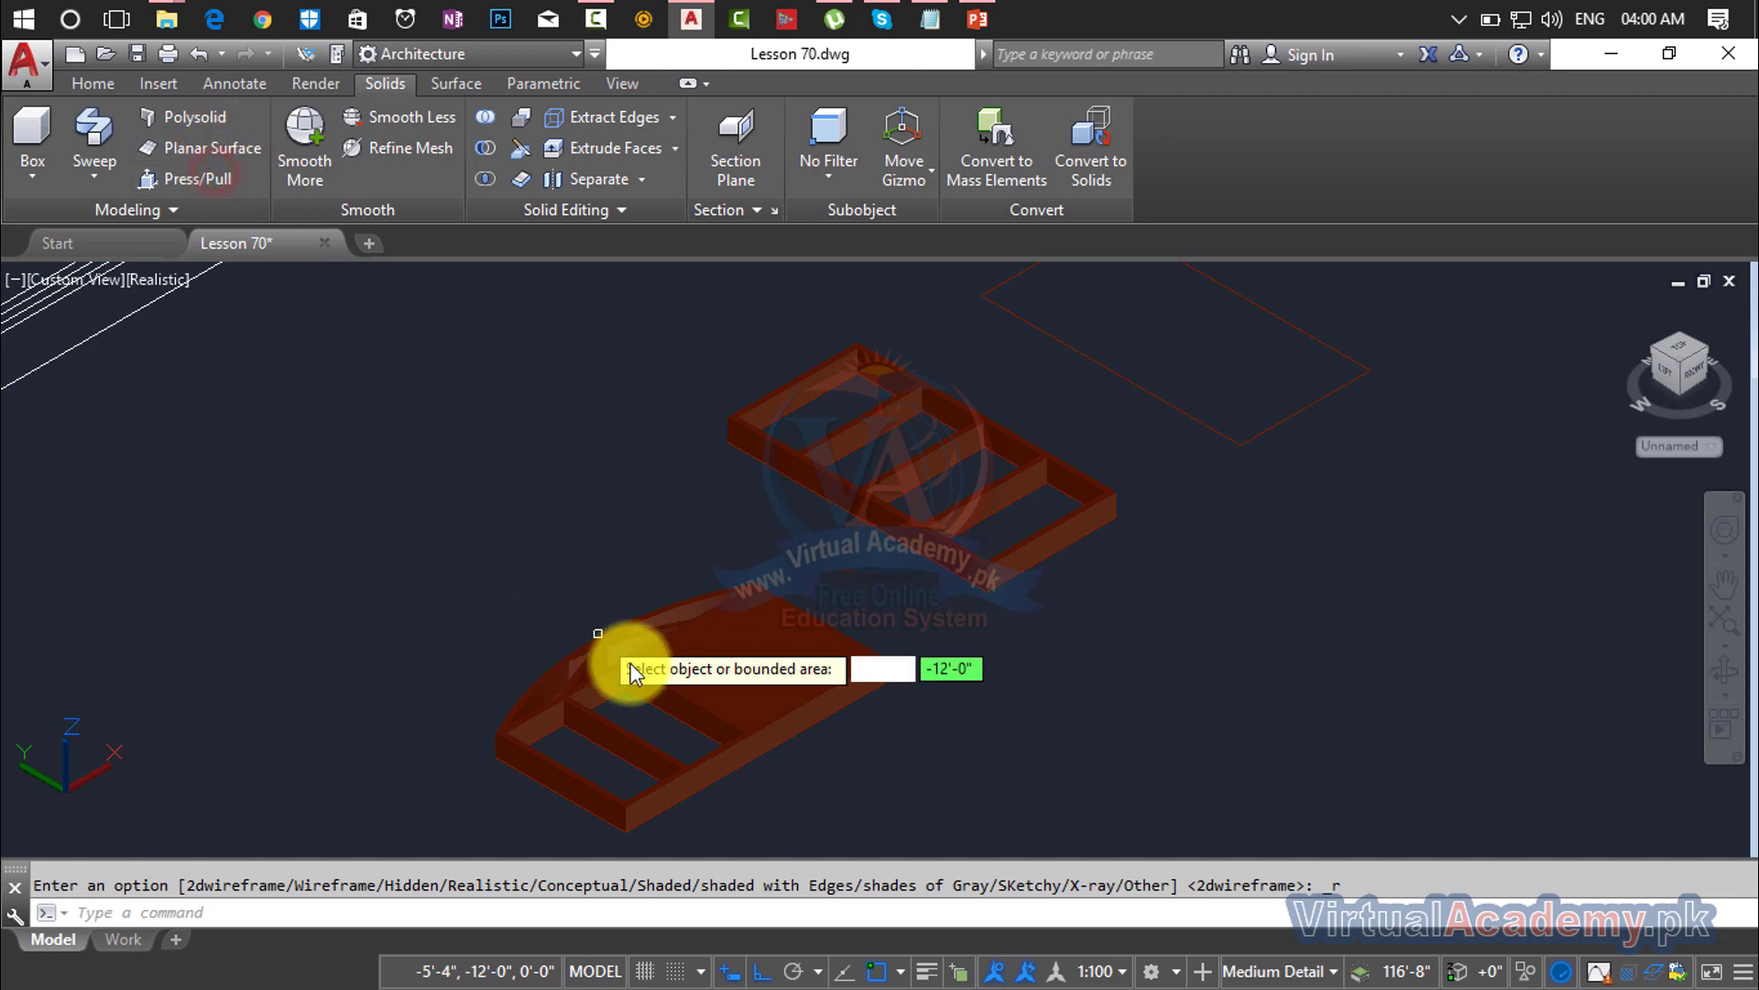
left_click(707, 686)
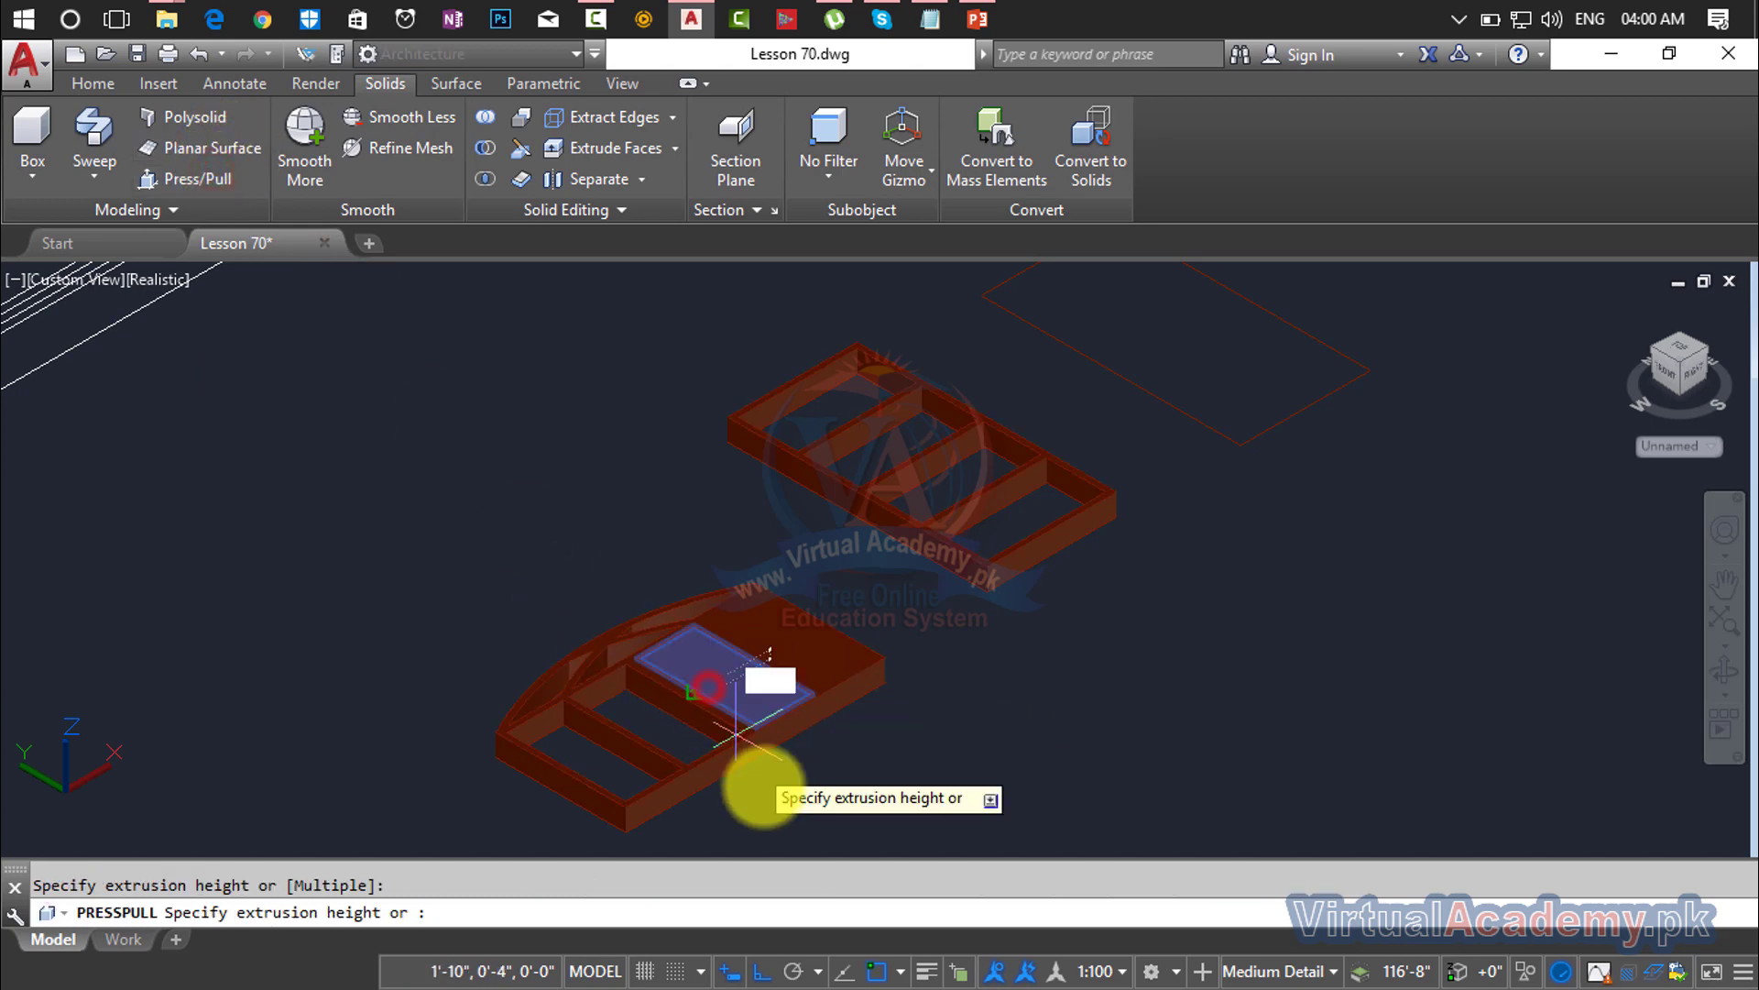
left_click(785, 811)
left_click(805, 647)
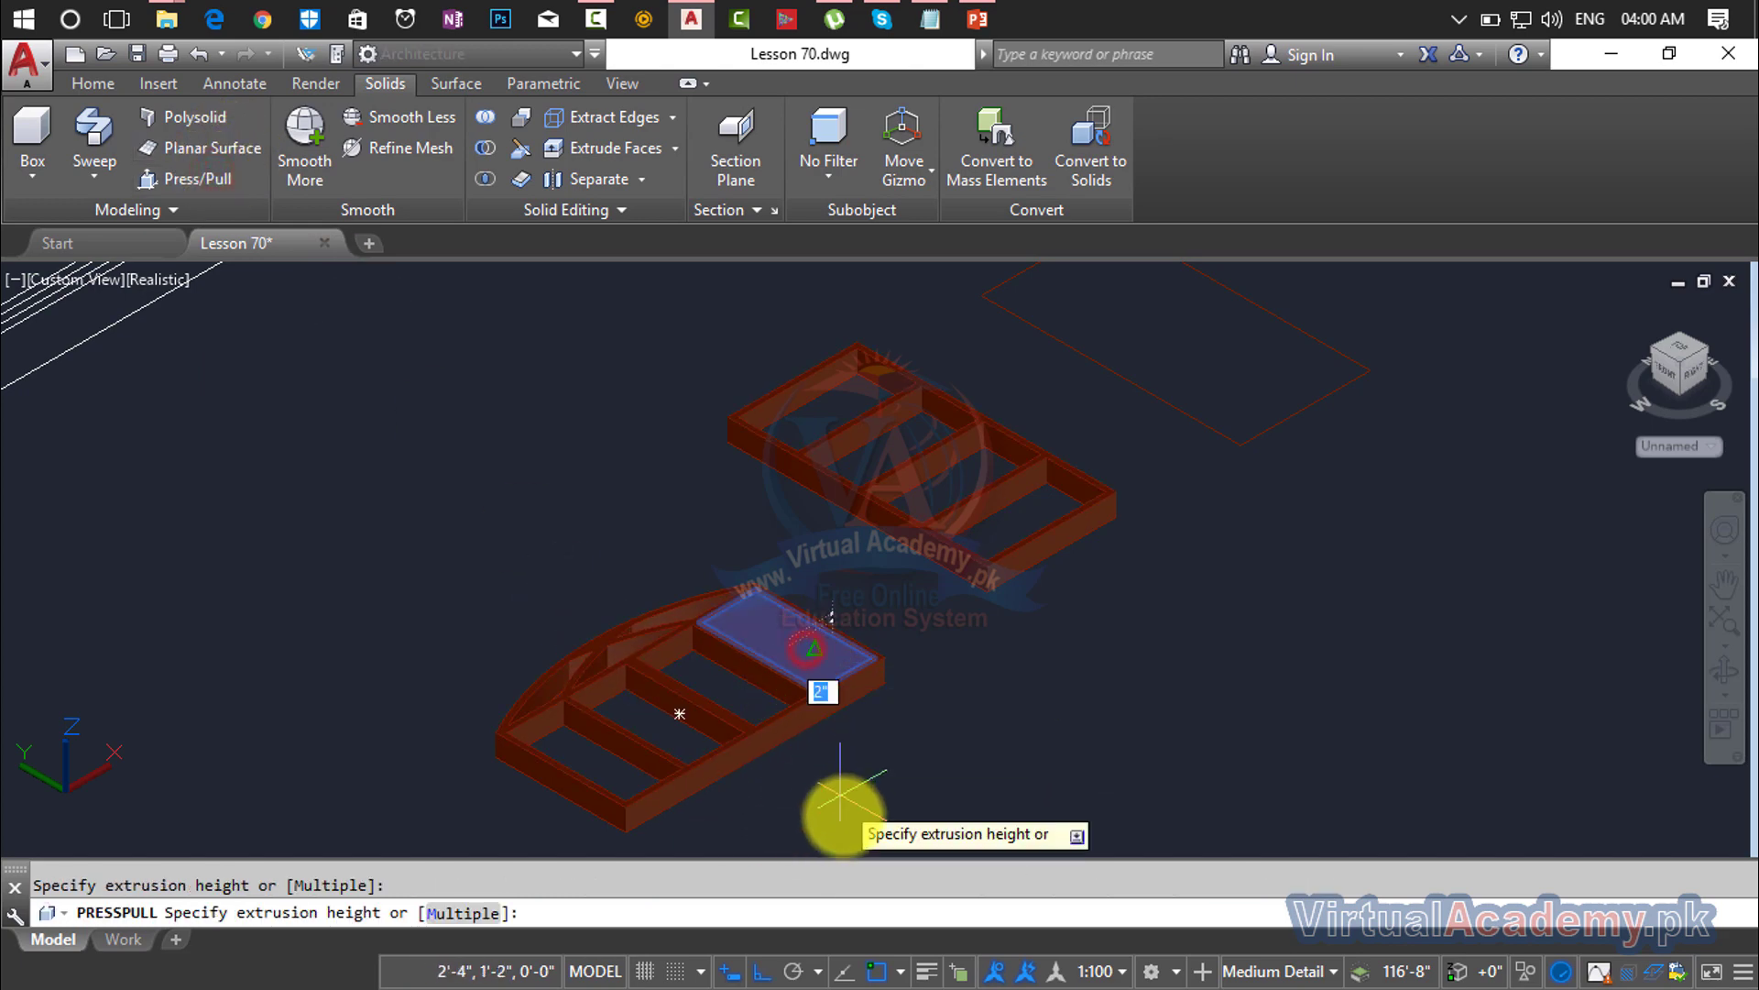
left_click(844, 823)
scroll(836, 745, "down", 3)
middle_click_drag(837, 746, 905, 685)
scroll(856, 675, "up", 5)
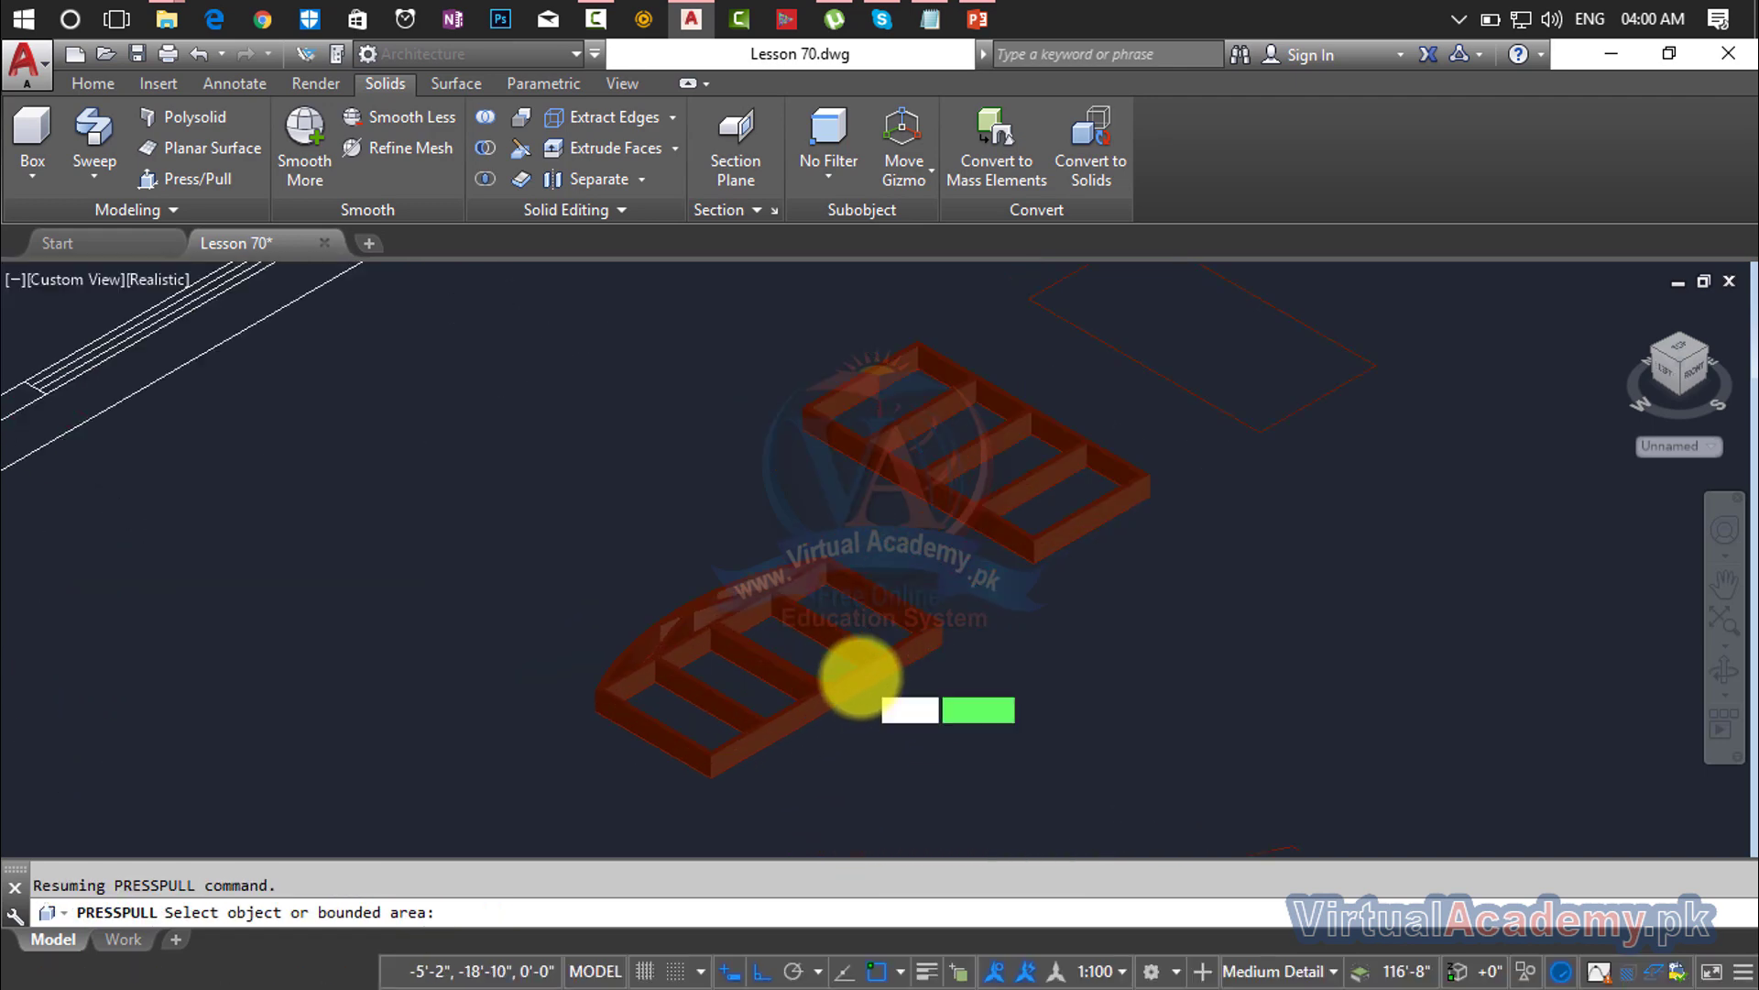
key("Escape")
scroll(818, 706, "down", 2)
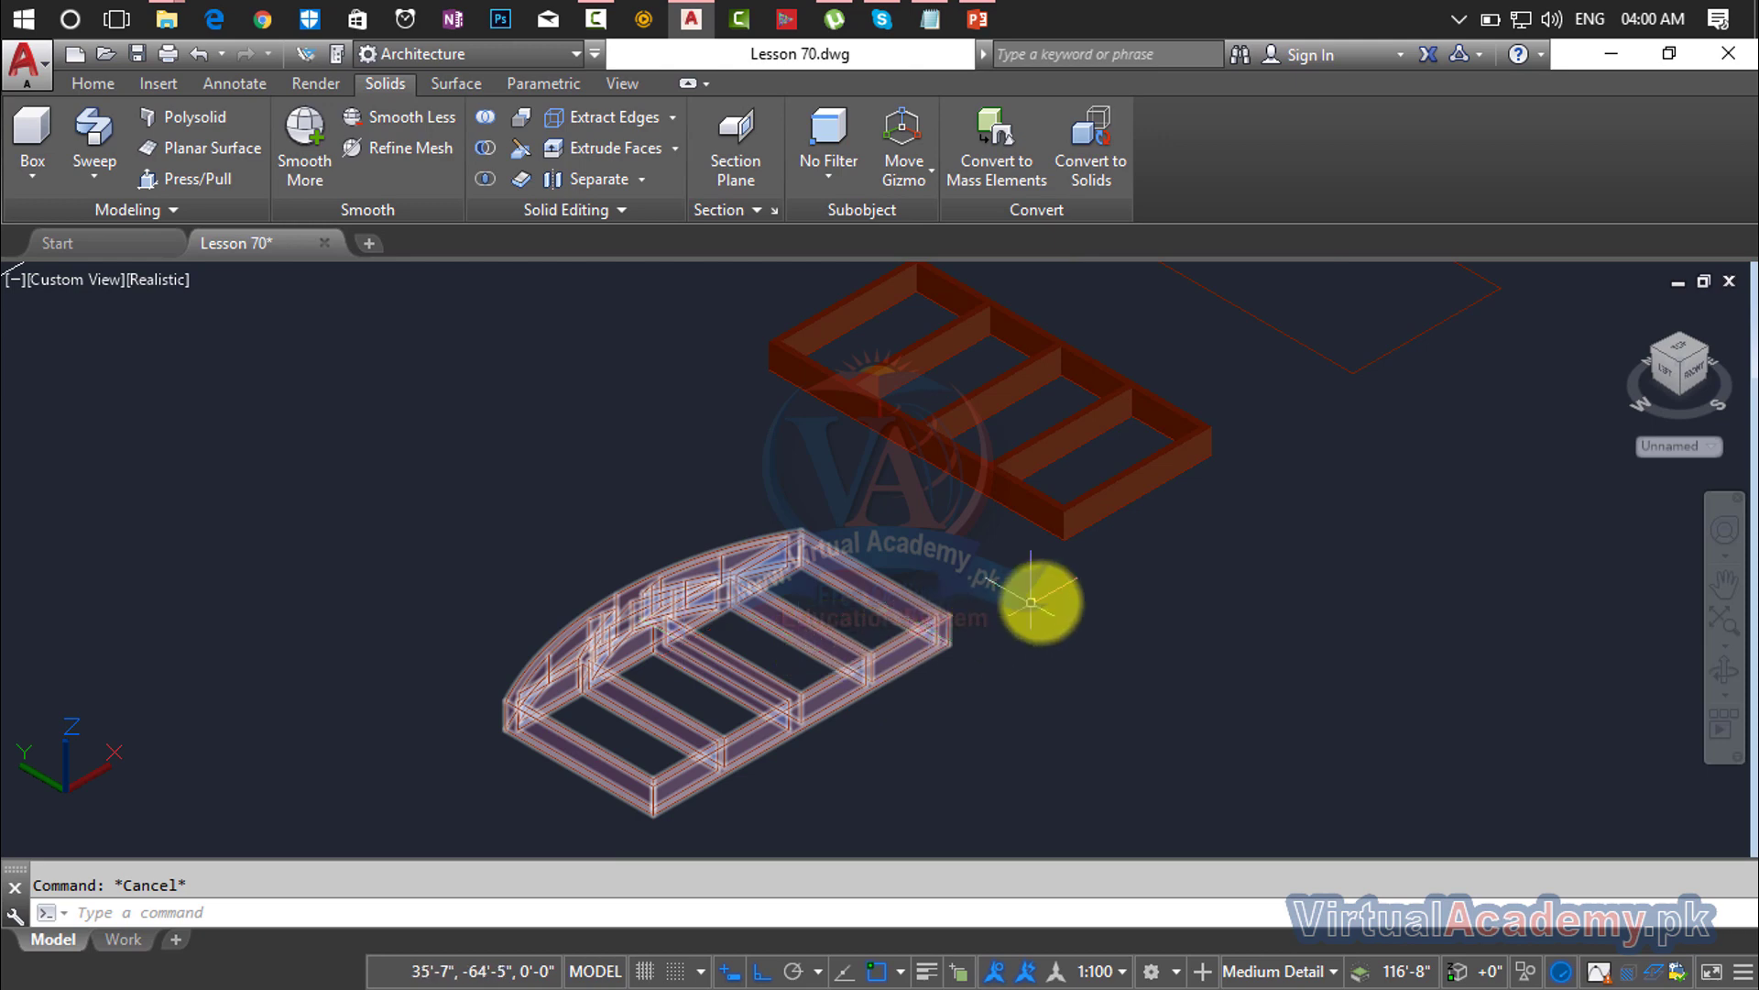
scroll(1034, 597, "down", 2)
middle_click_drag(1029, 597, 778, 470)
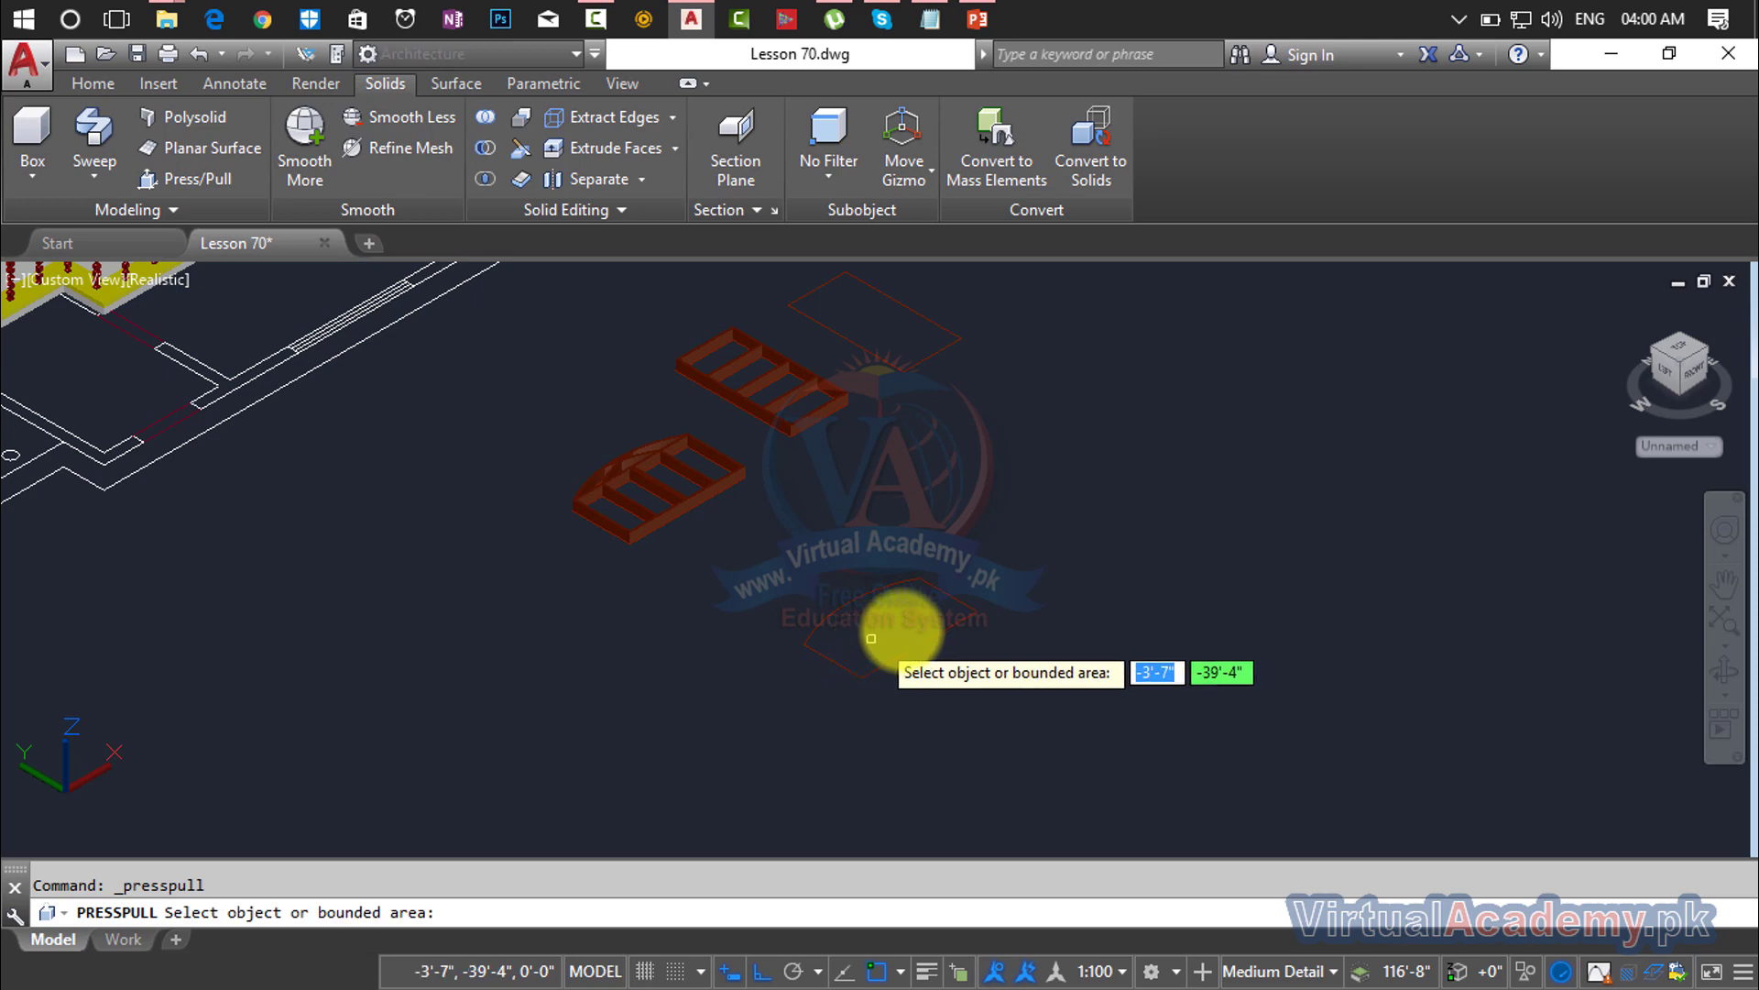
left_click(954, 620)
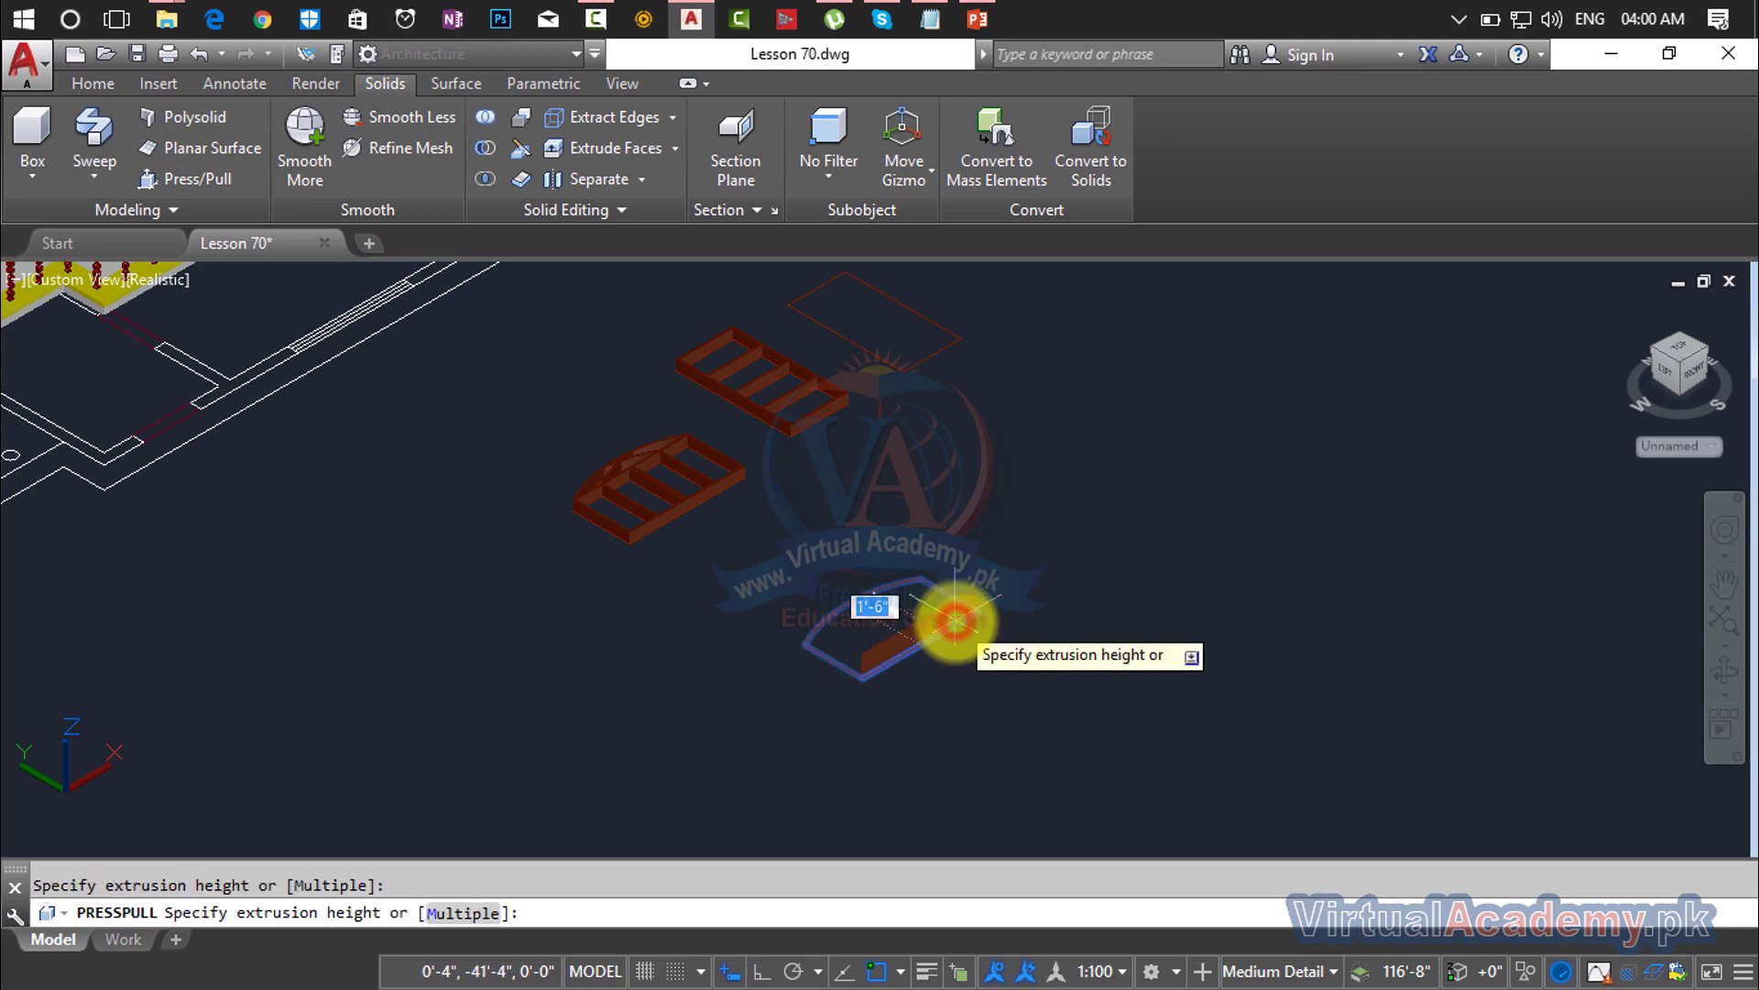
key("Escape")
Step: Extrude the area inside the separate arched outline upward by 1.5" with Press/Pull
scroll(920, 612, "up", 2)
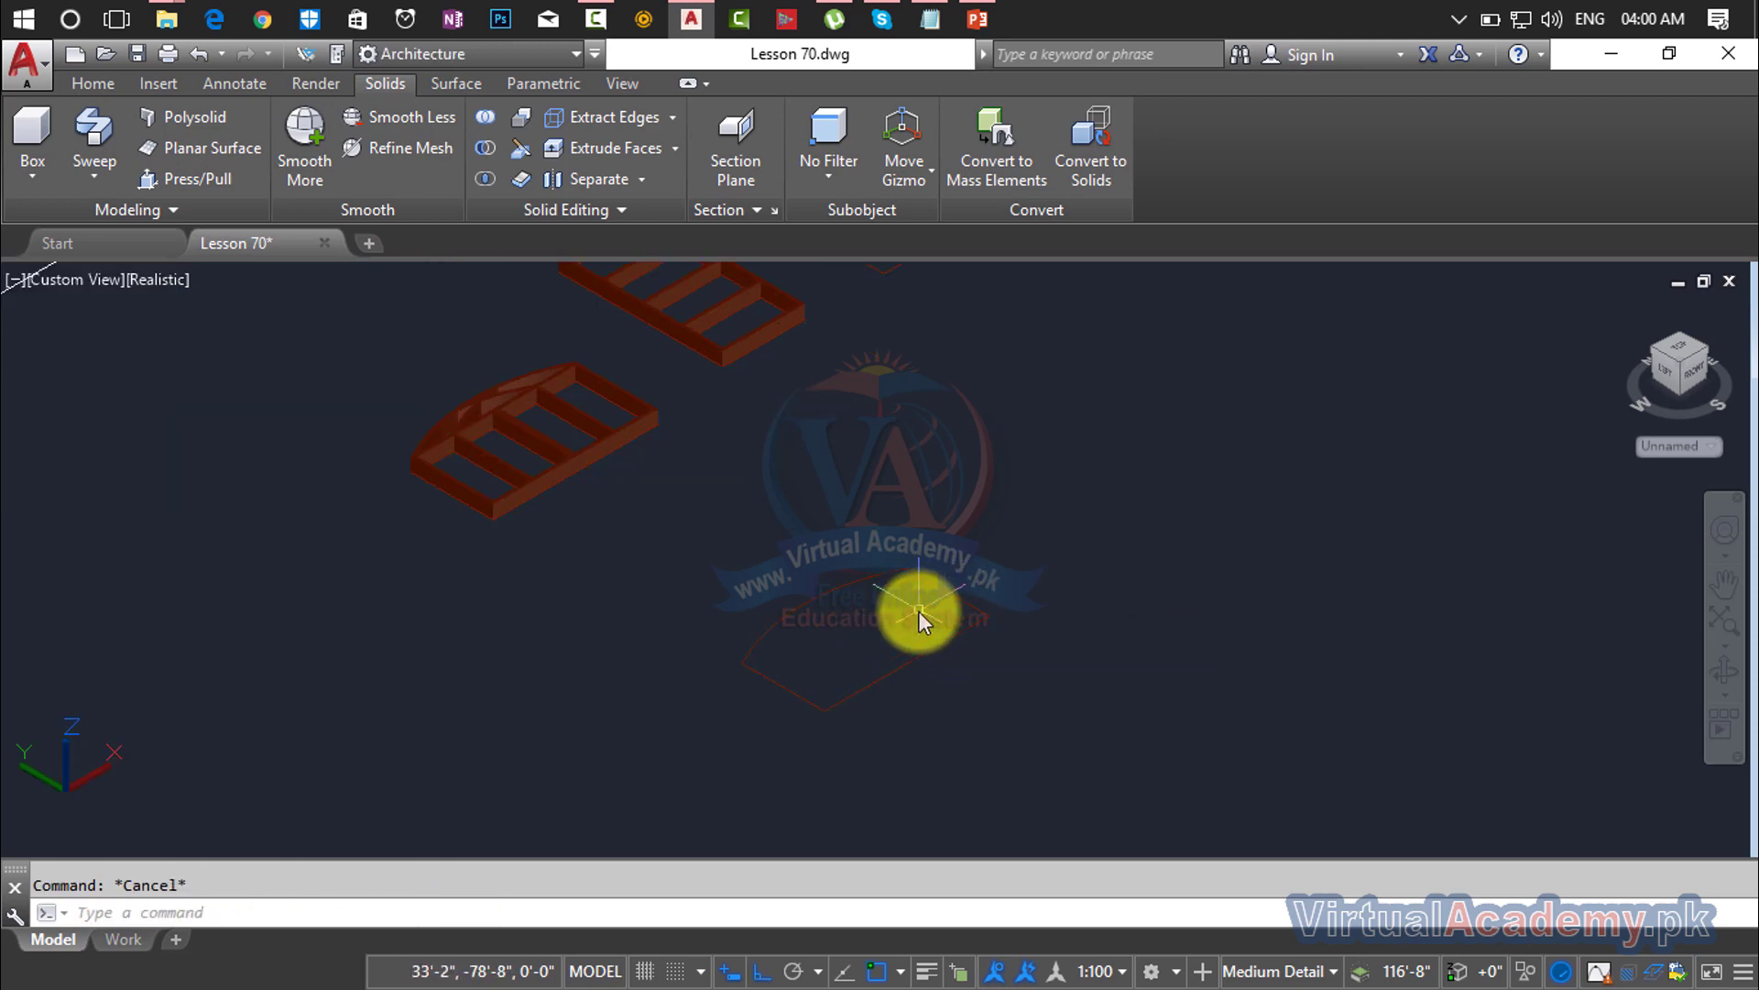
left_click(197, 177)
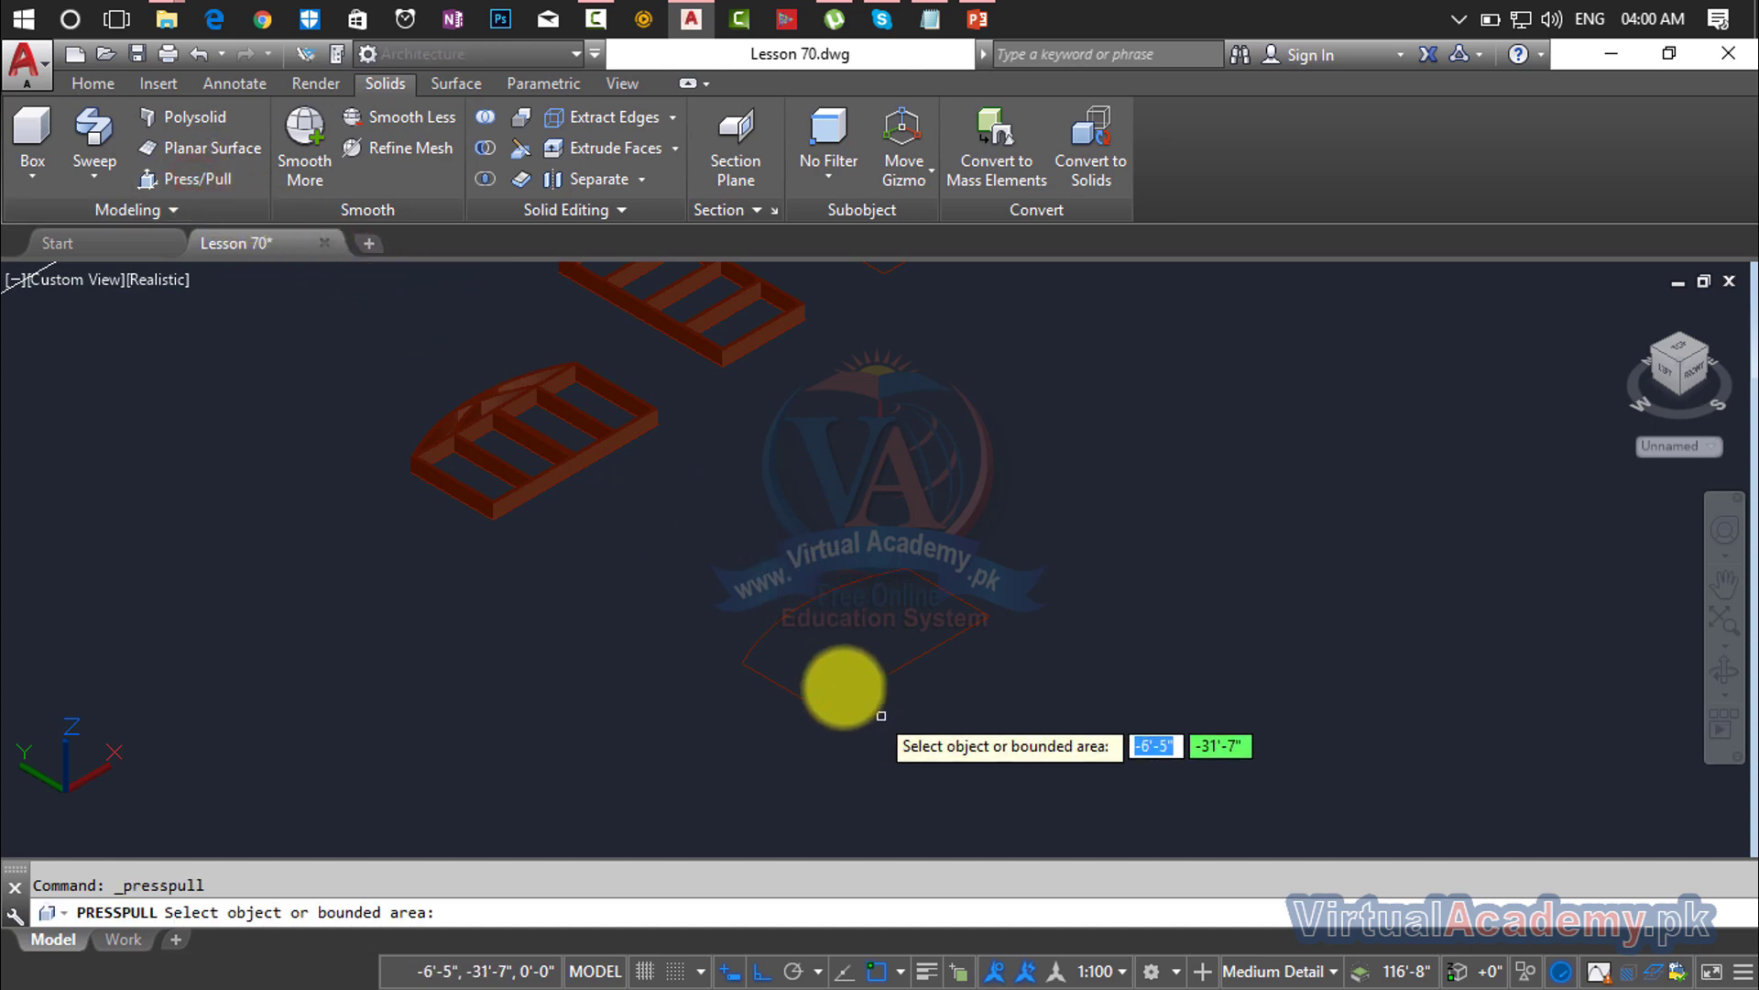
left_click(819, 664)
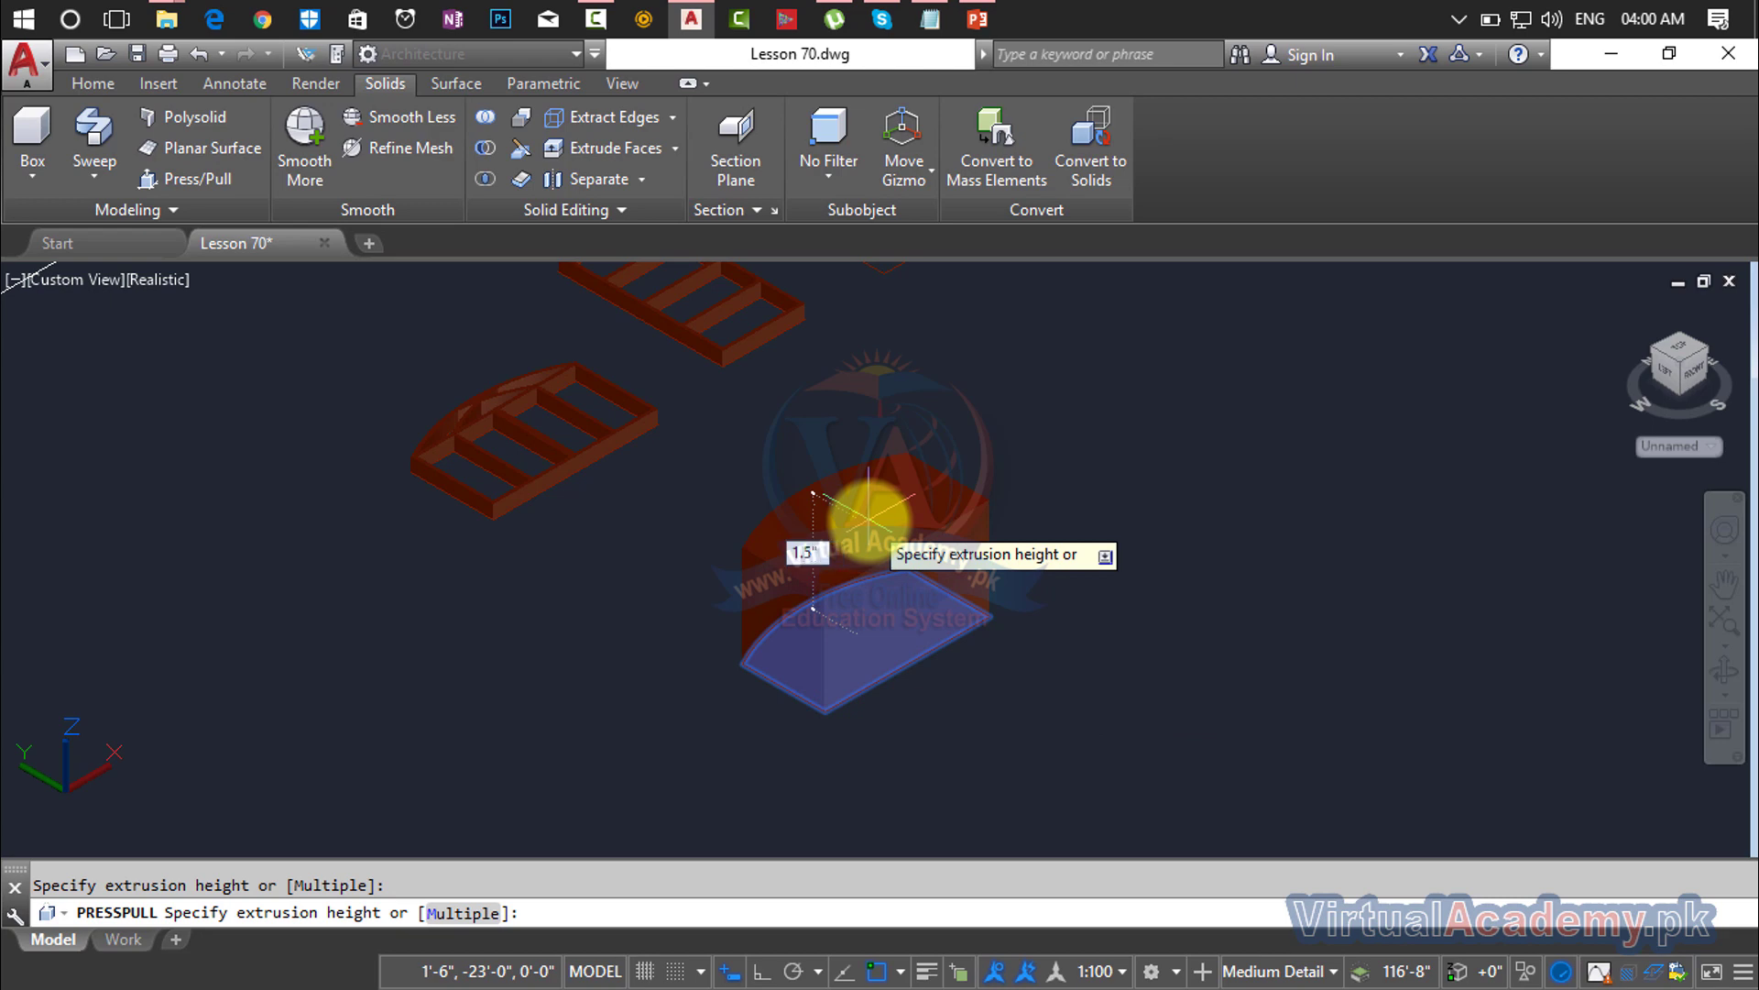
key("Return")
Step: Extrude the area inside the separate rectangular outline upward by 1.5" with Press/Pull and end the command
middle_click_drag(871, 522, 836, 813)
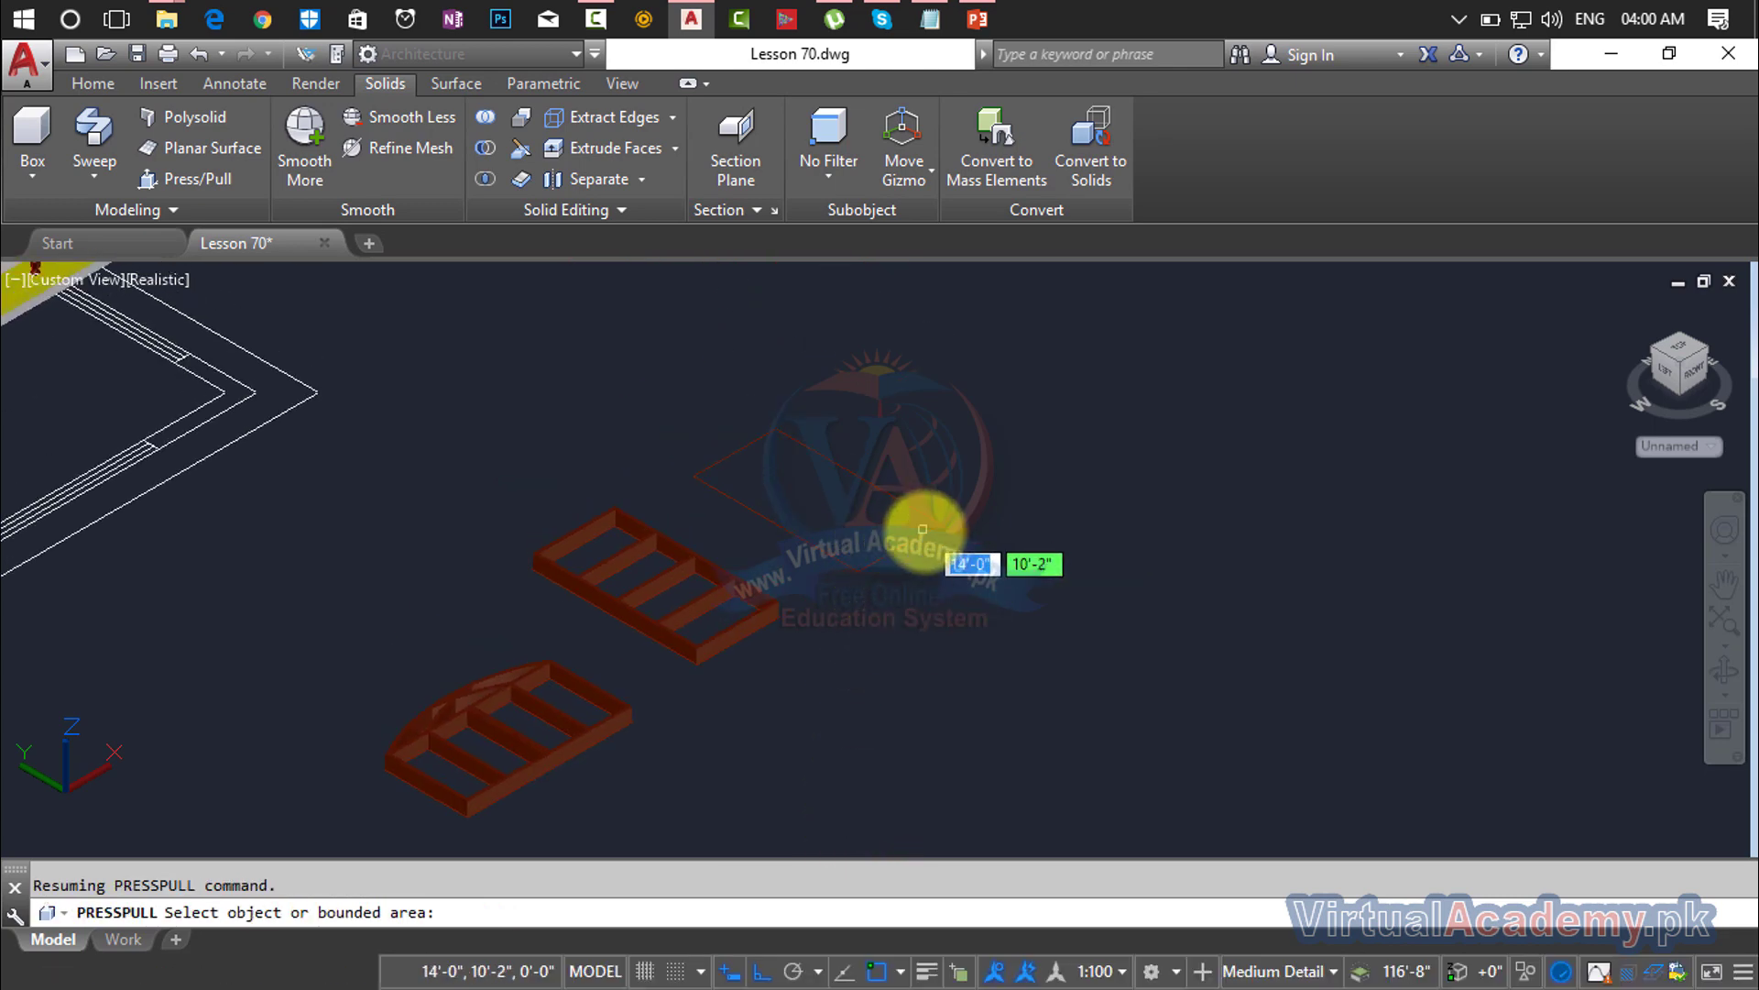
left_click(800, 525)
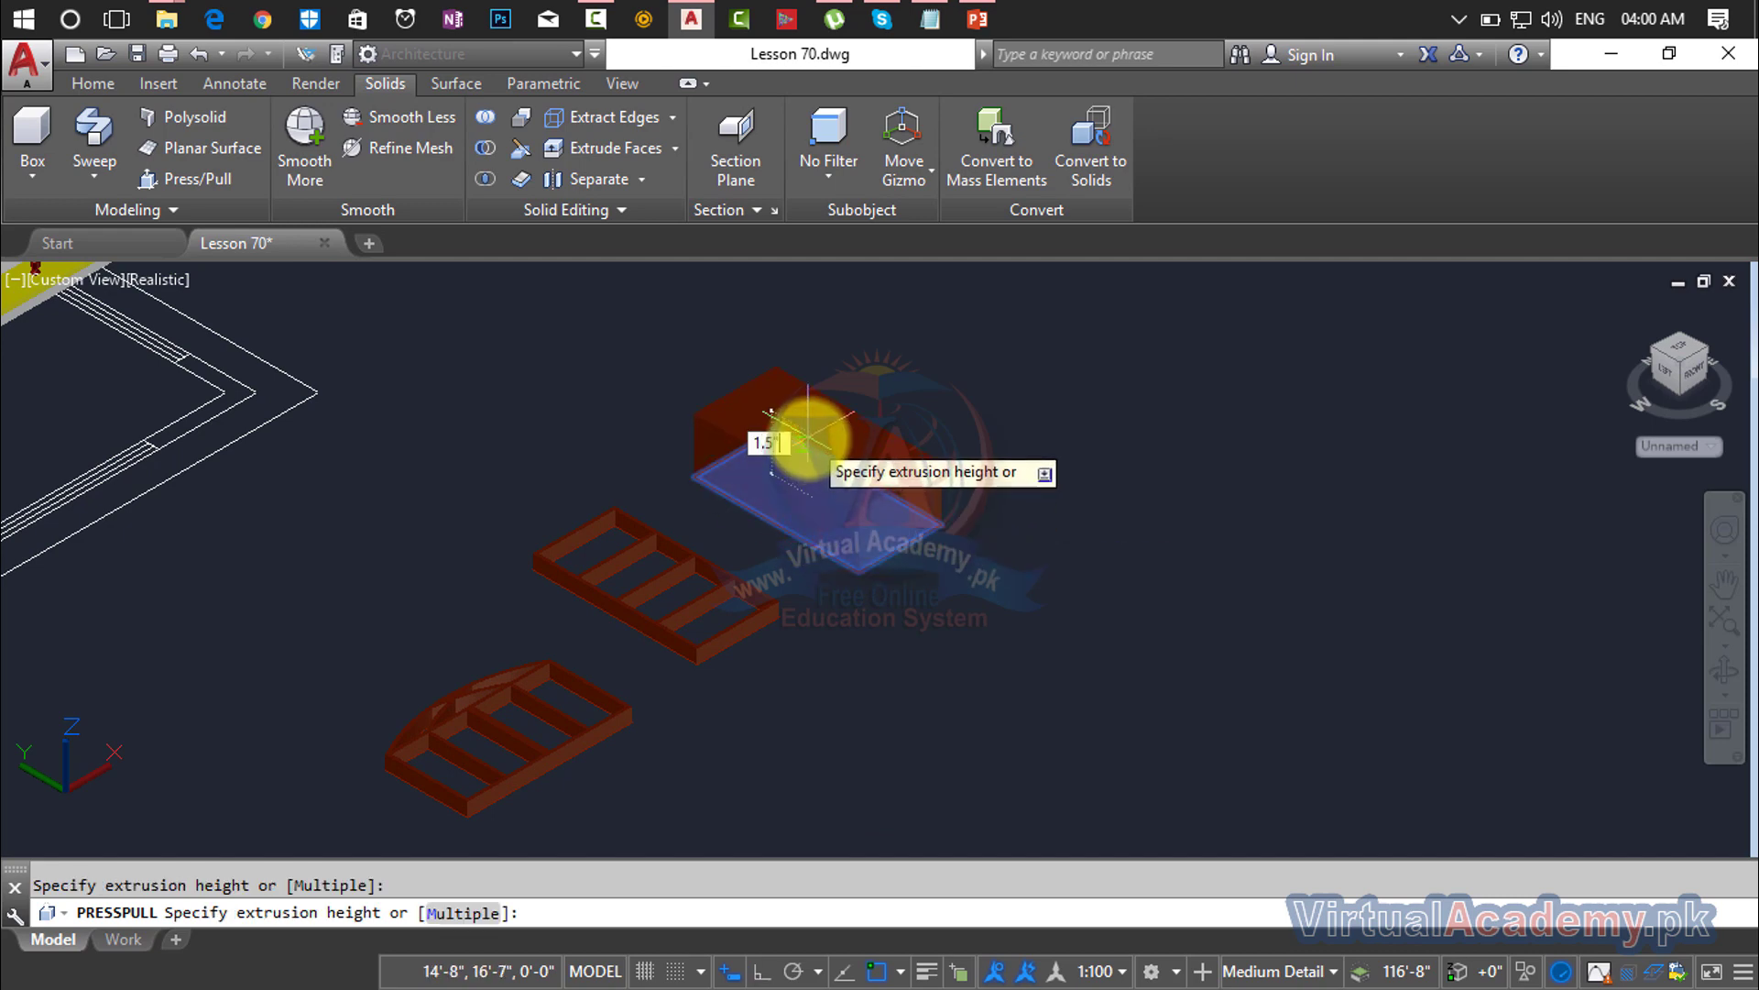
key("Return")
scroll(828, 500, "down", 4)
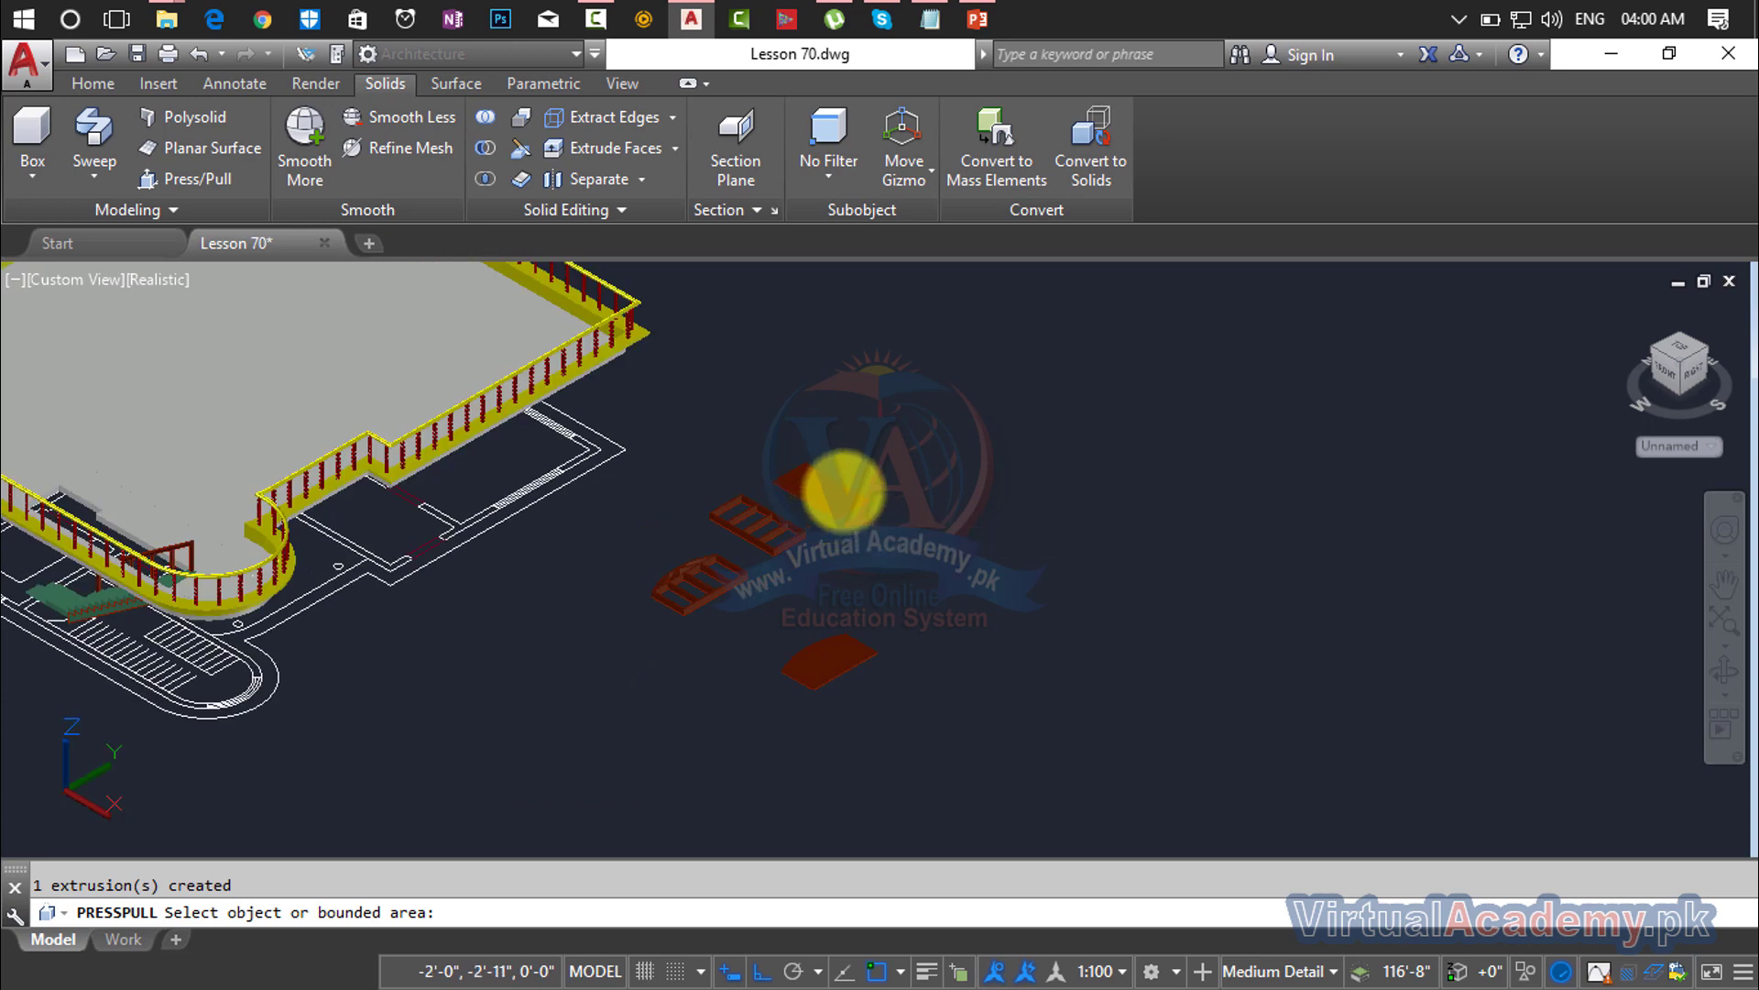
scroll(846, 492, "up", 3)
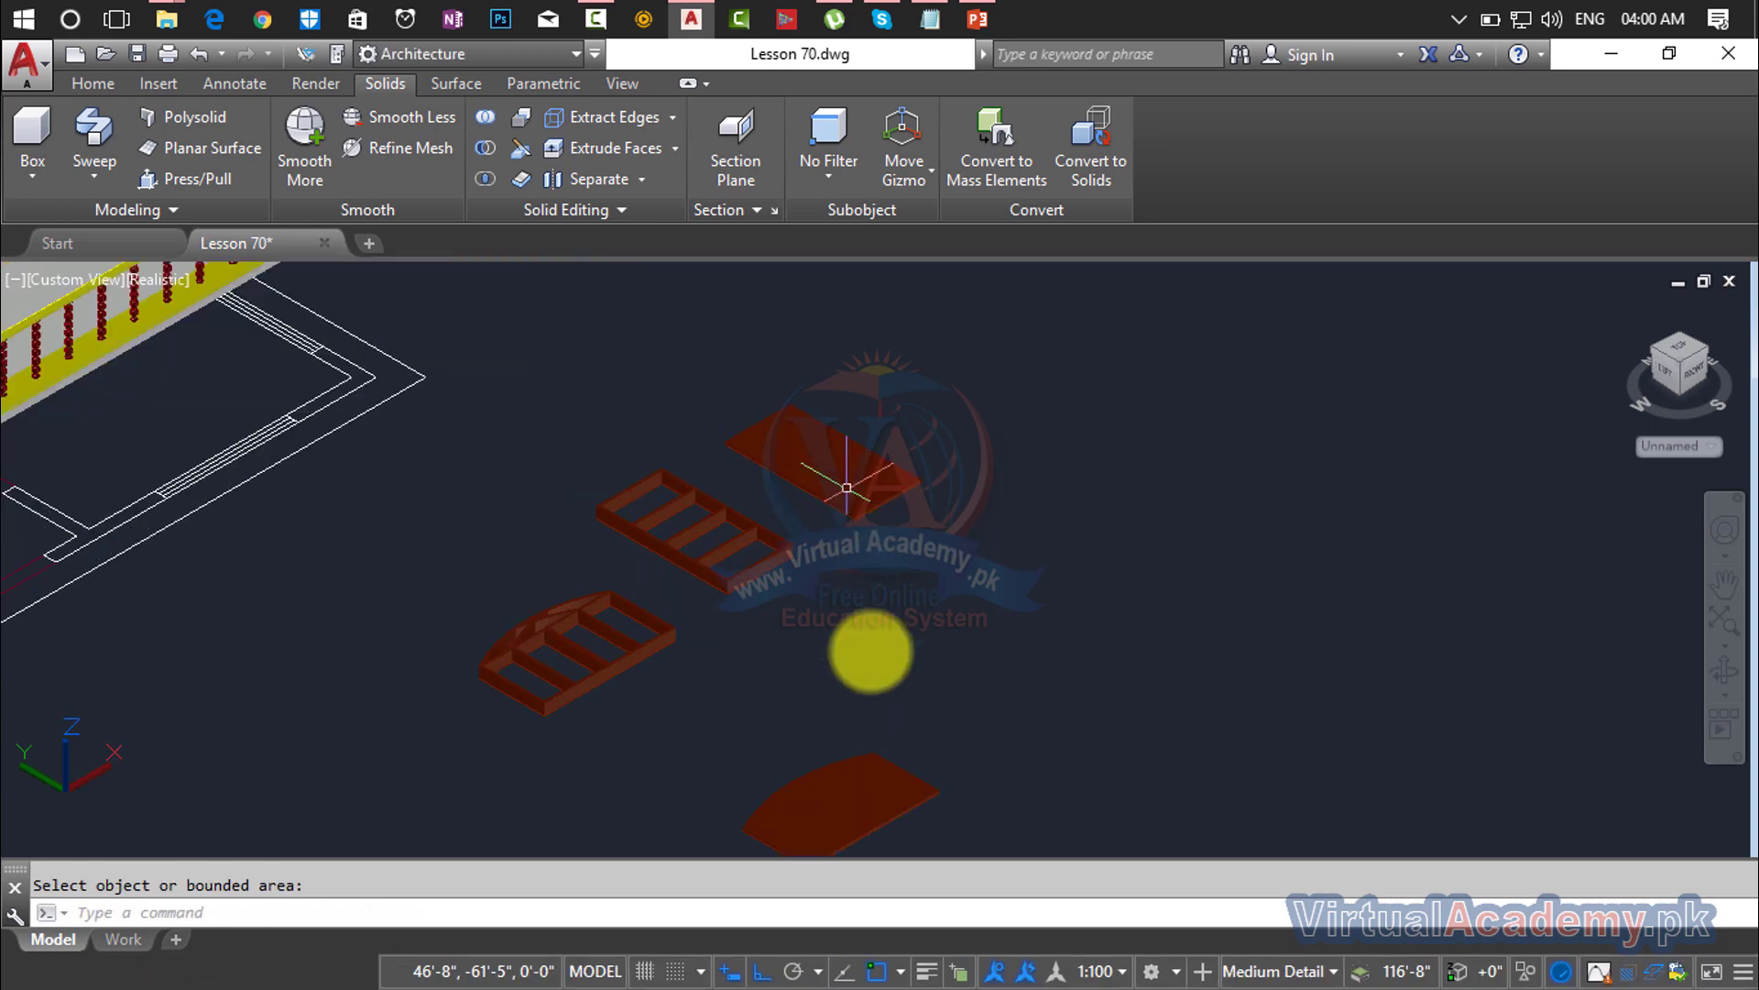
key("Escape")
Step: Select the thin arched and rectangular panels and open the Materials Browser
left_click(853, 778)
left_click(868, 488)
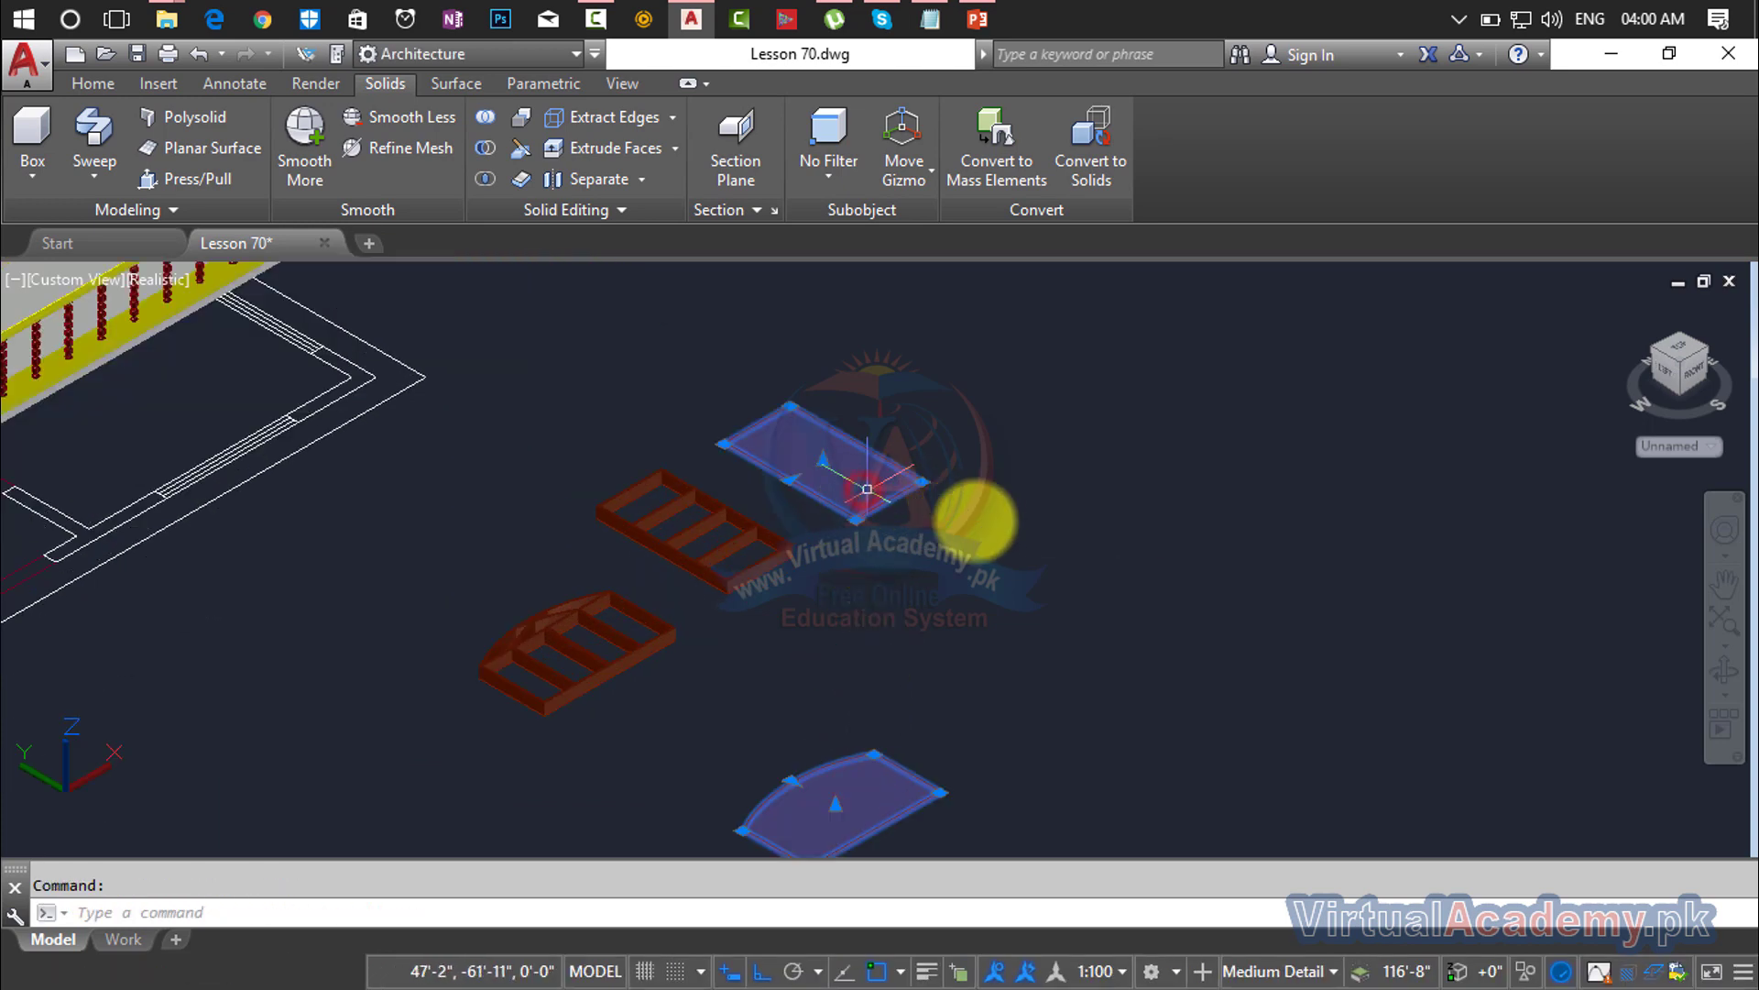
middle_click_drag(1006, 535, 1150, 489)
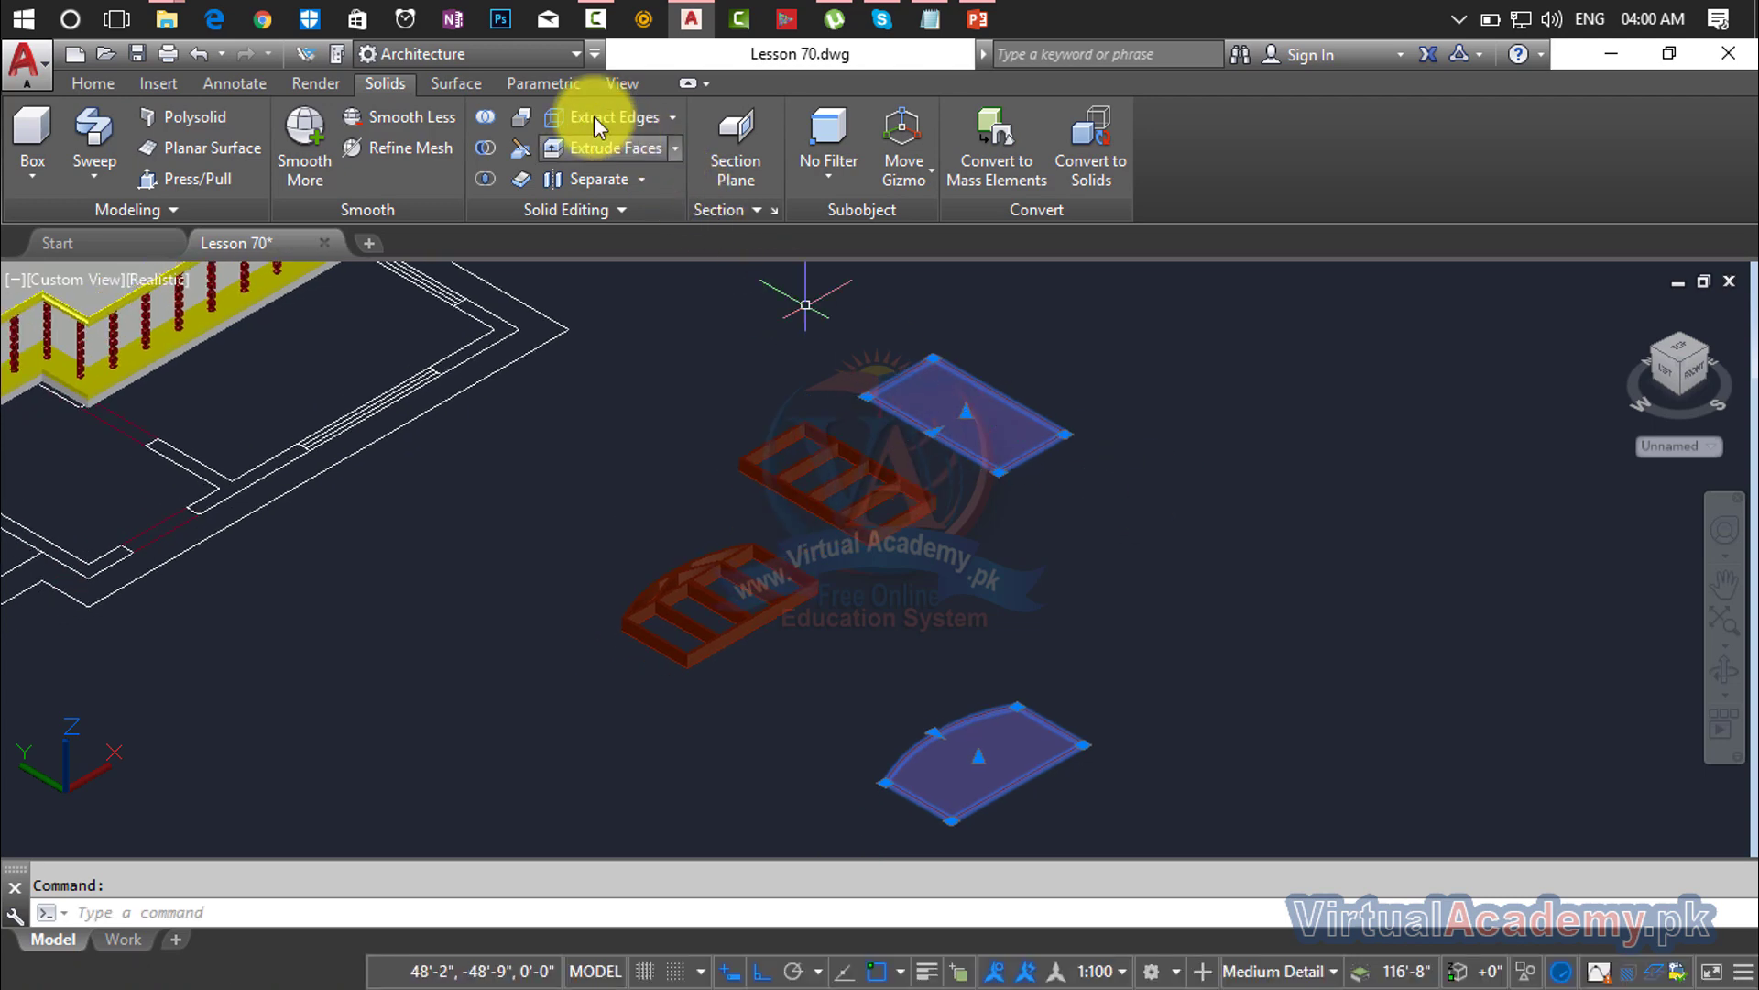
left_click(545, 92)
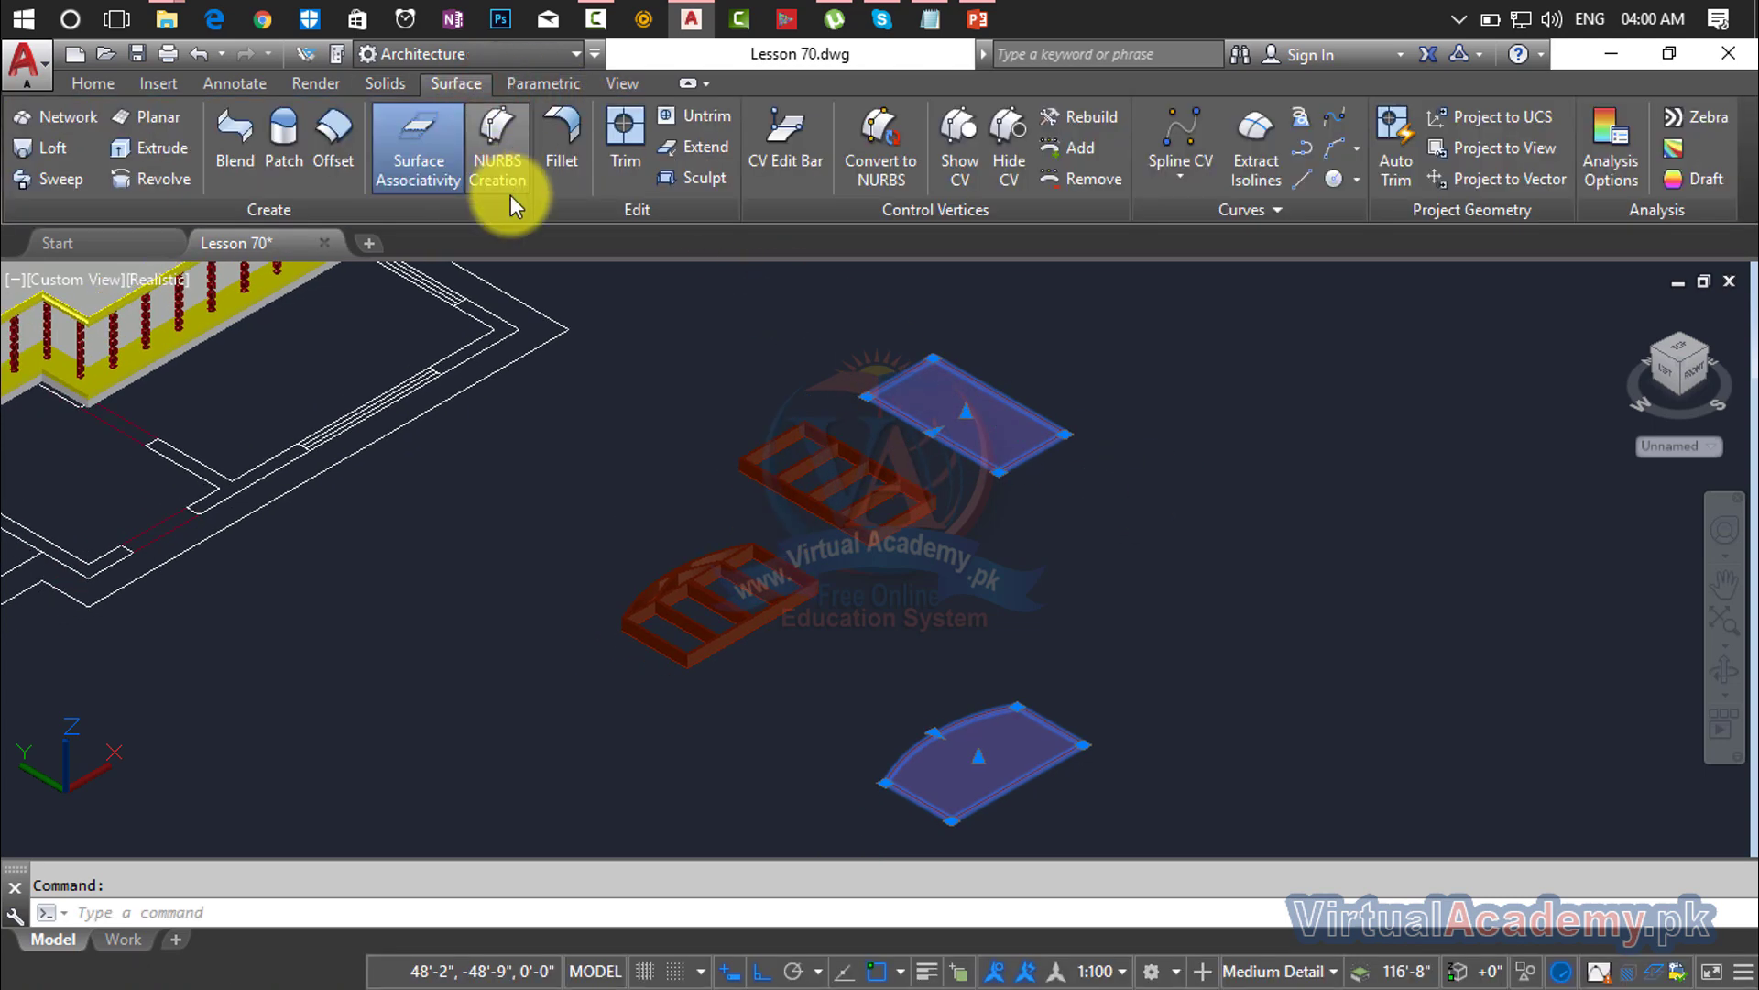
left_click(371, 81)
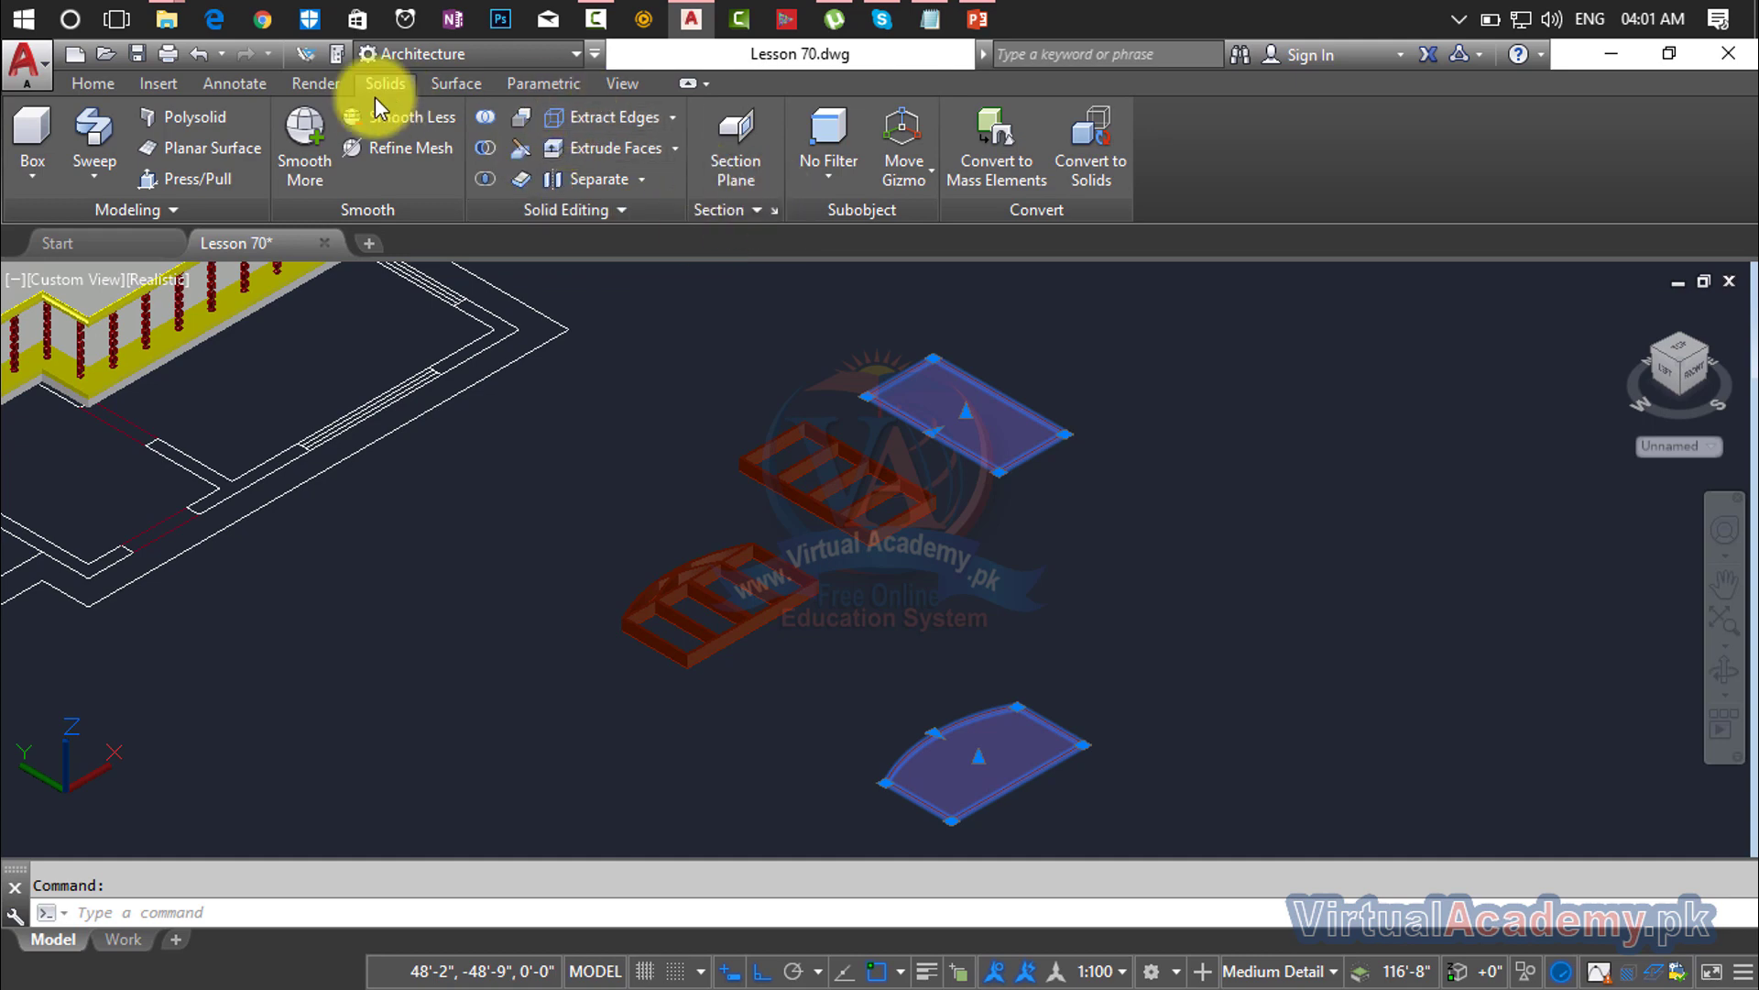
left_click(316, 83)
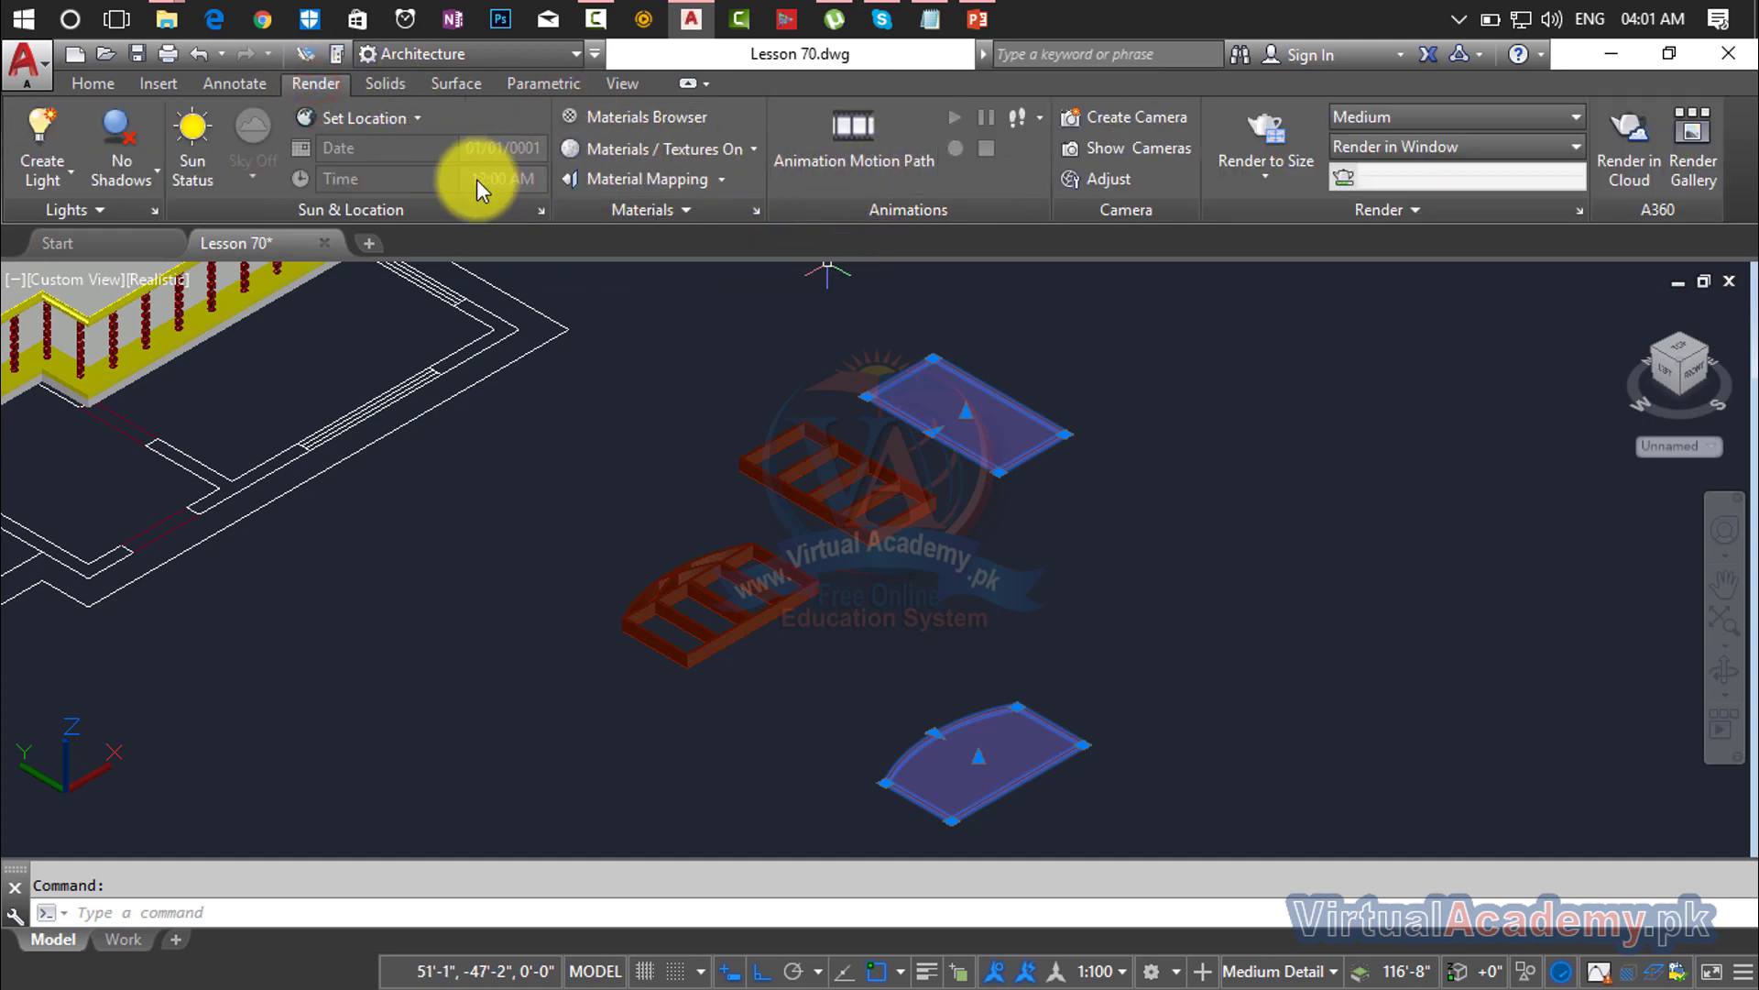
left_click(612, 120)
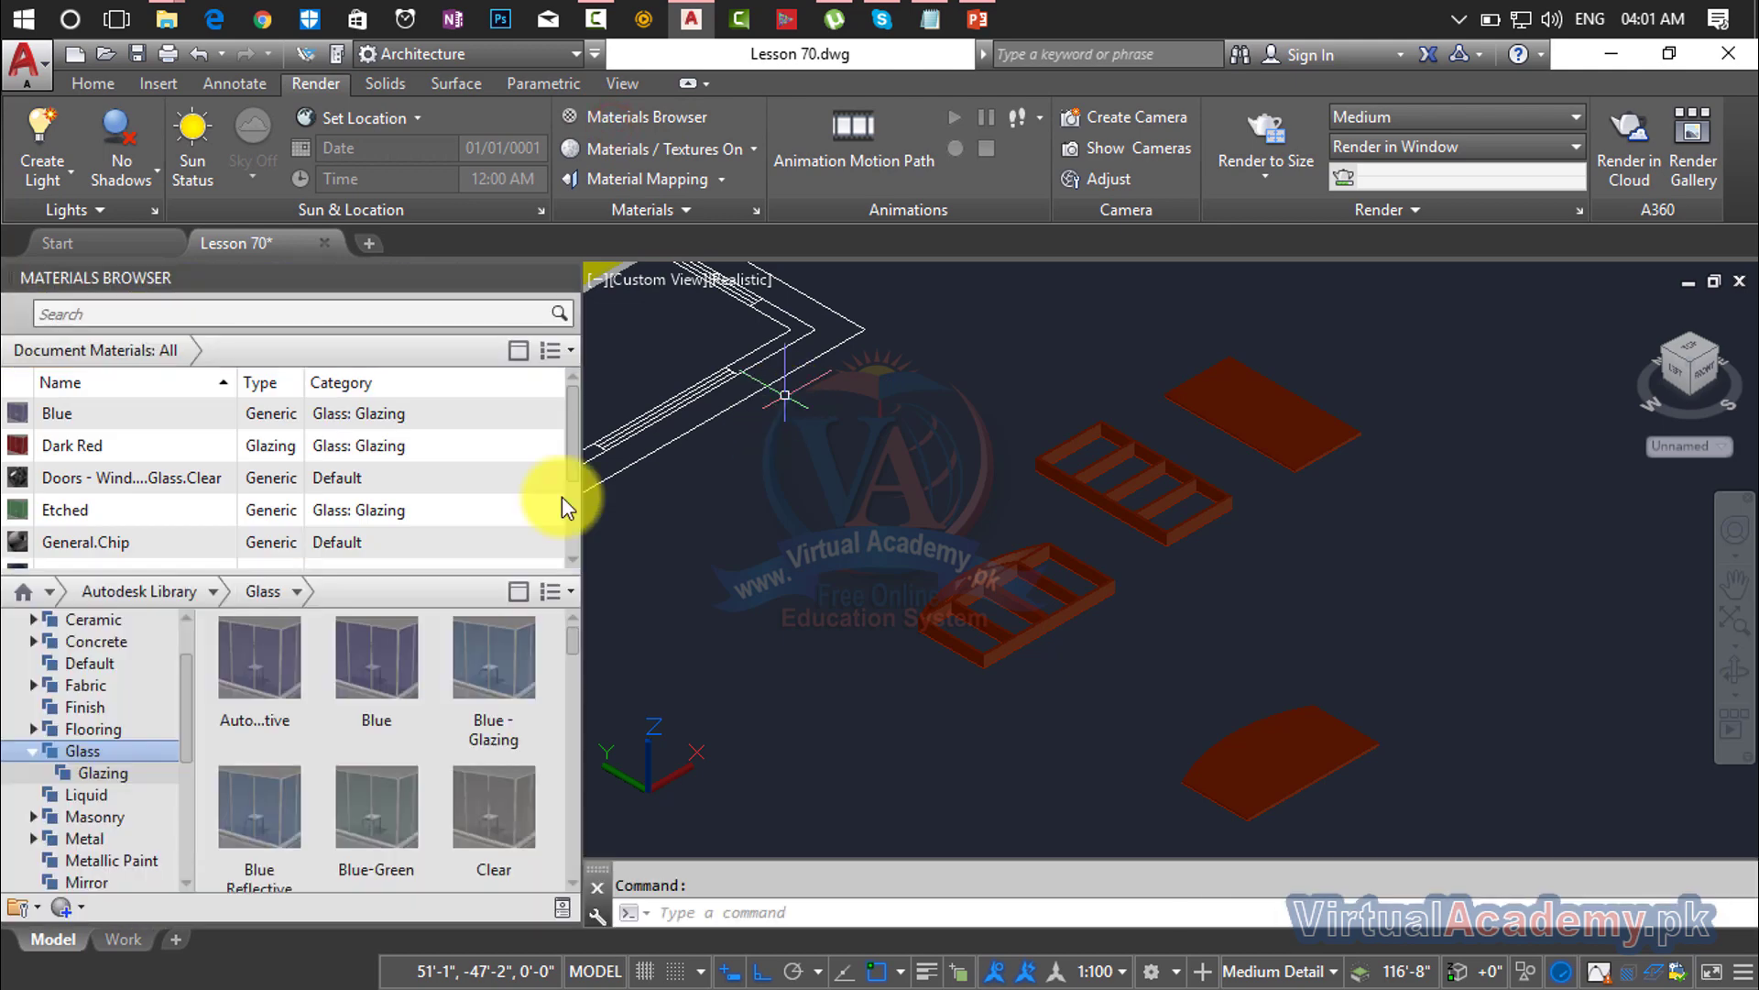
Step: Assign the Clear - Yellow glass material from the Autodesk Library to the thin arched and rectangular panels
mouse_move(367, 668)
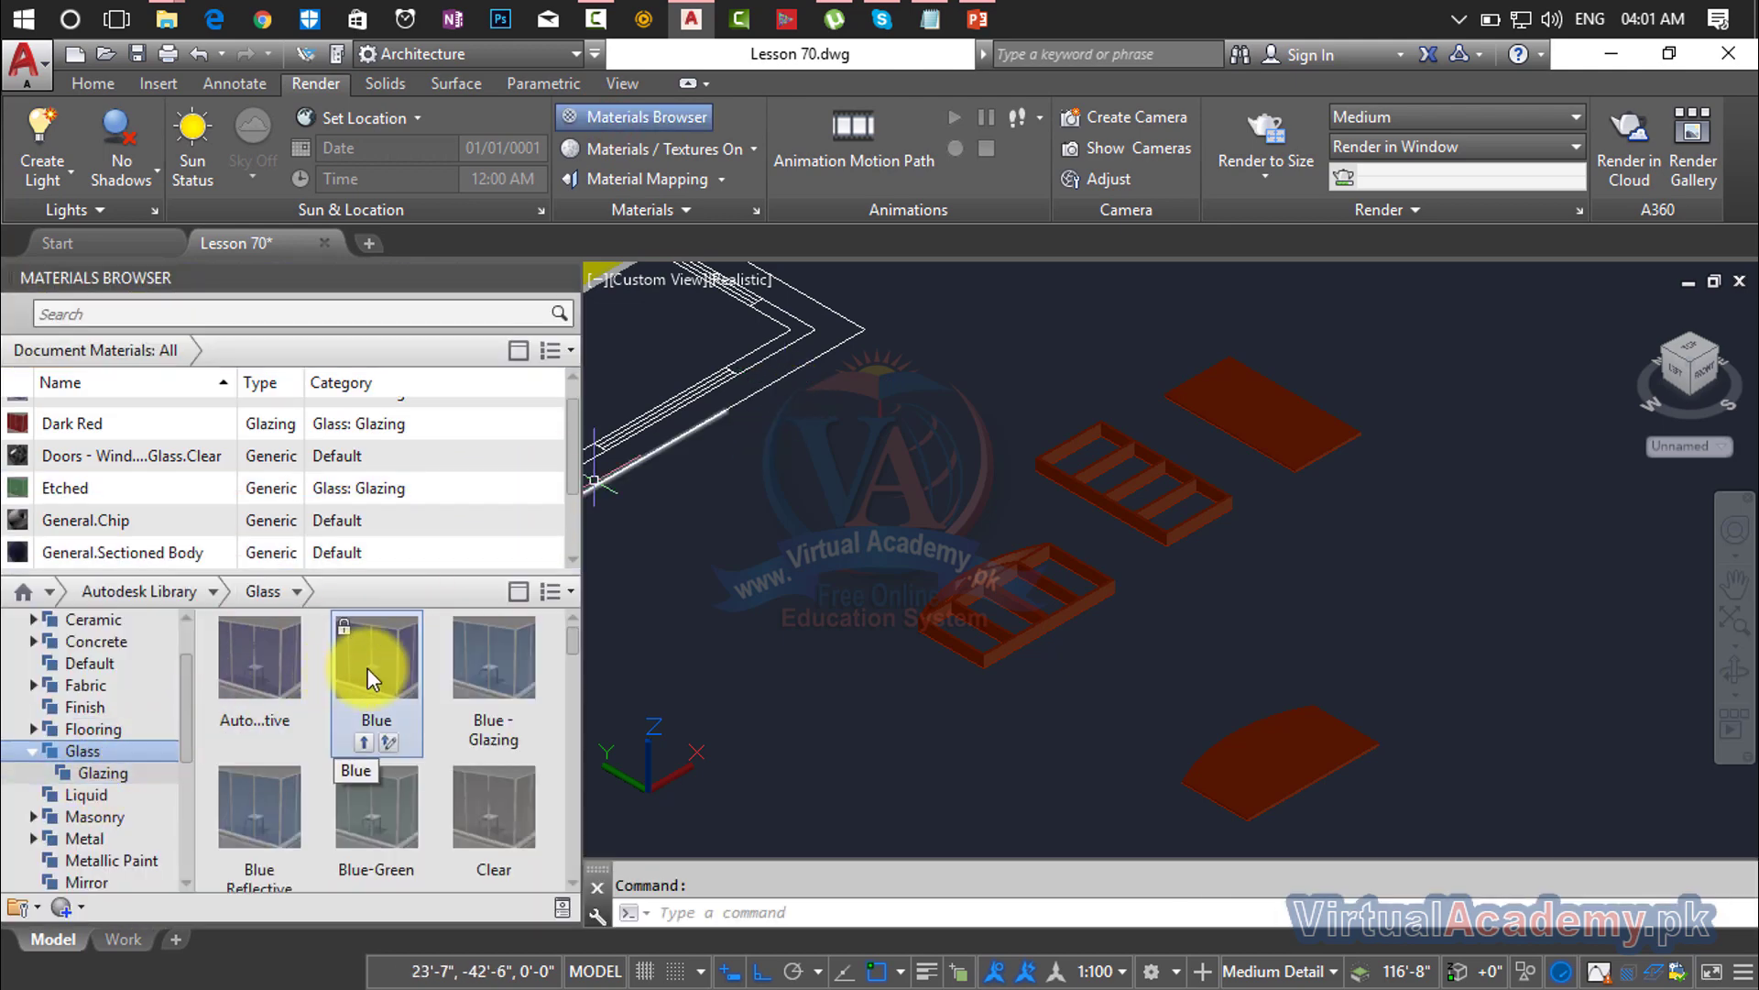
left_click_drag(444, 653, 1256, 766)
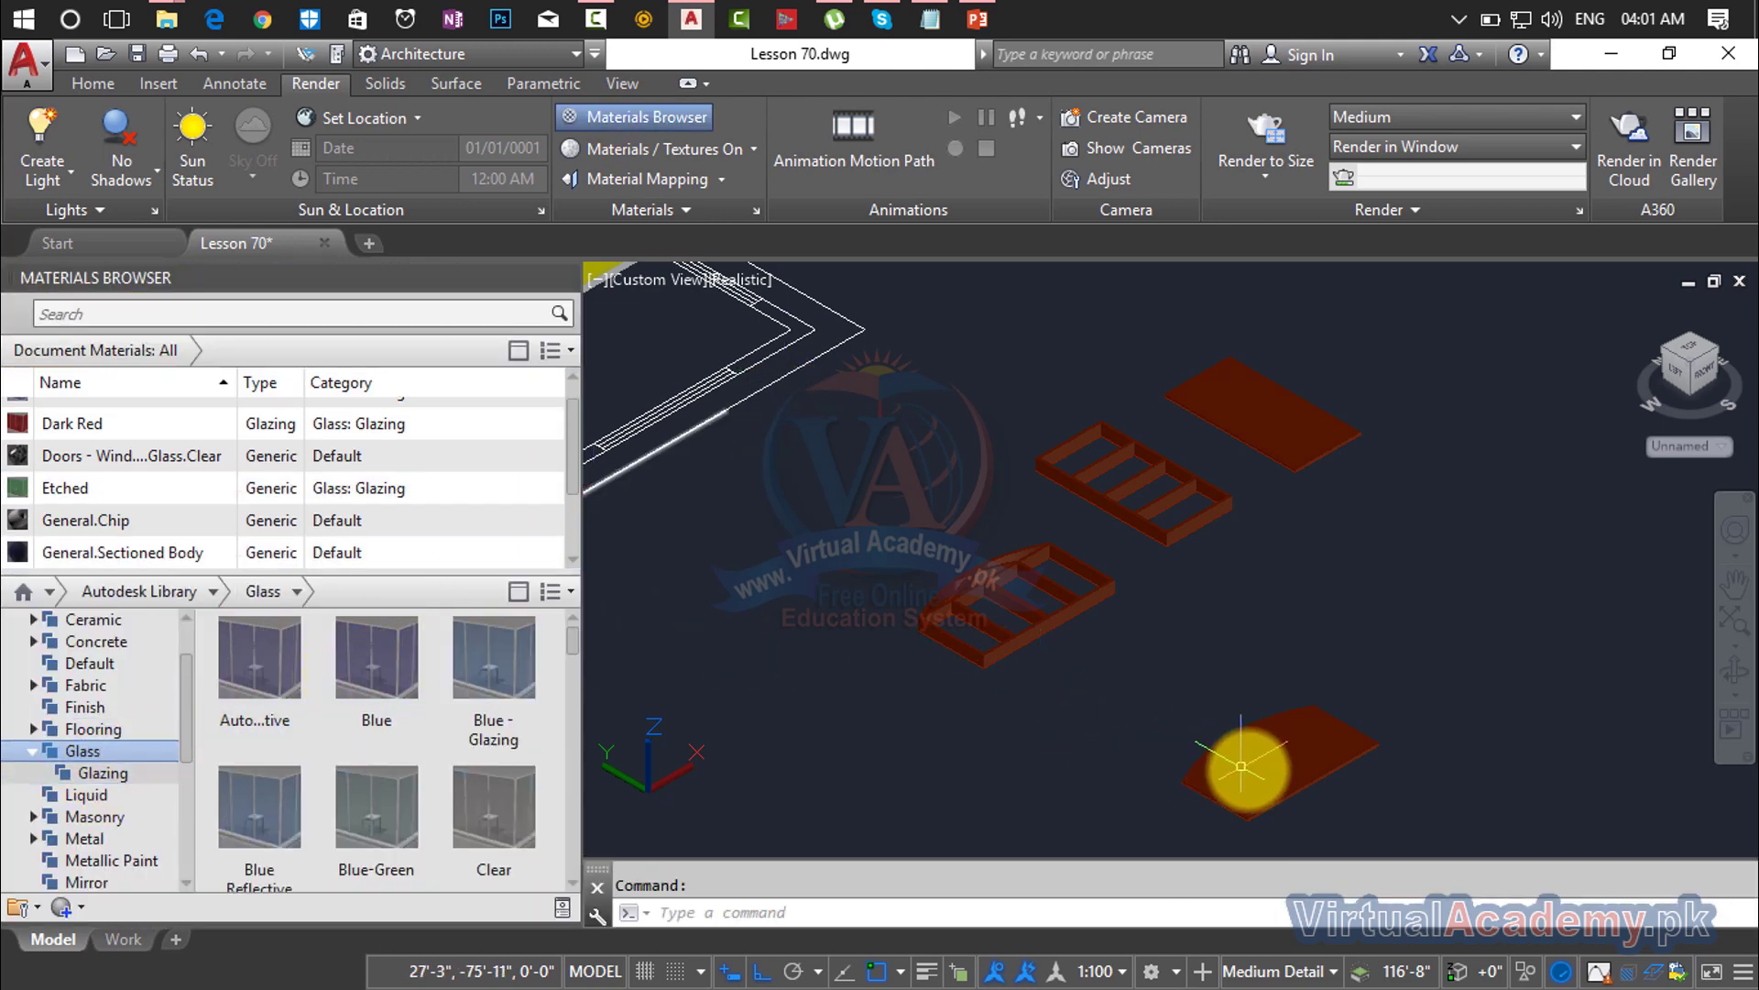
left_click(1241, 404)
mouse_move(500, 664)
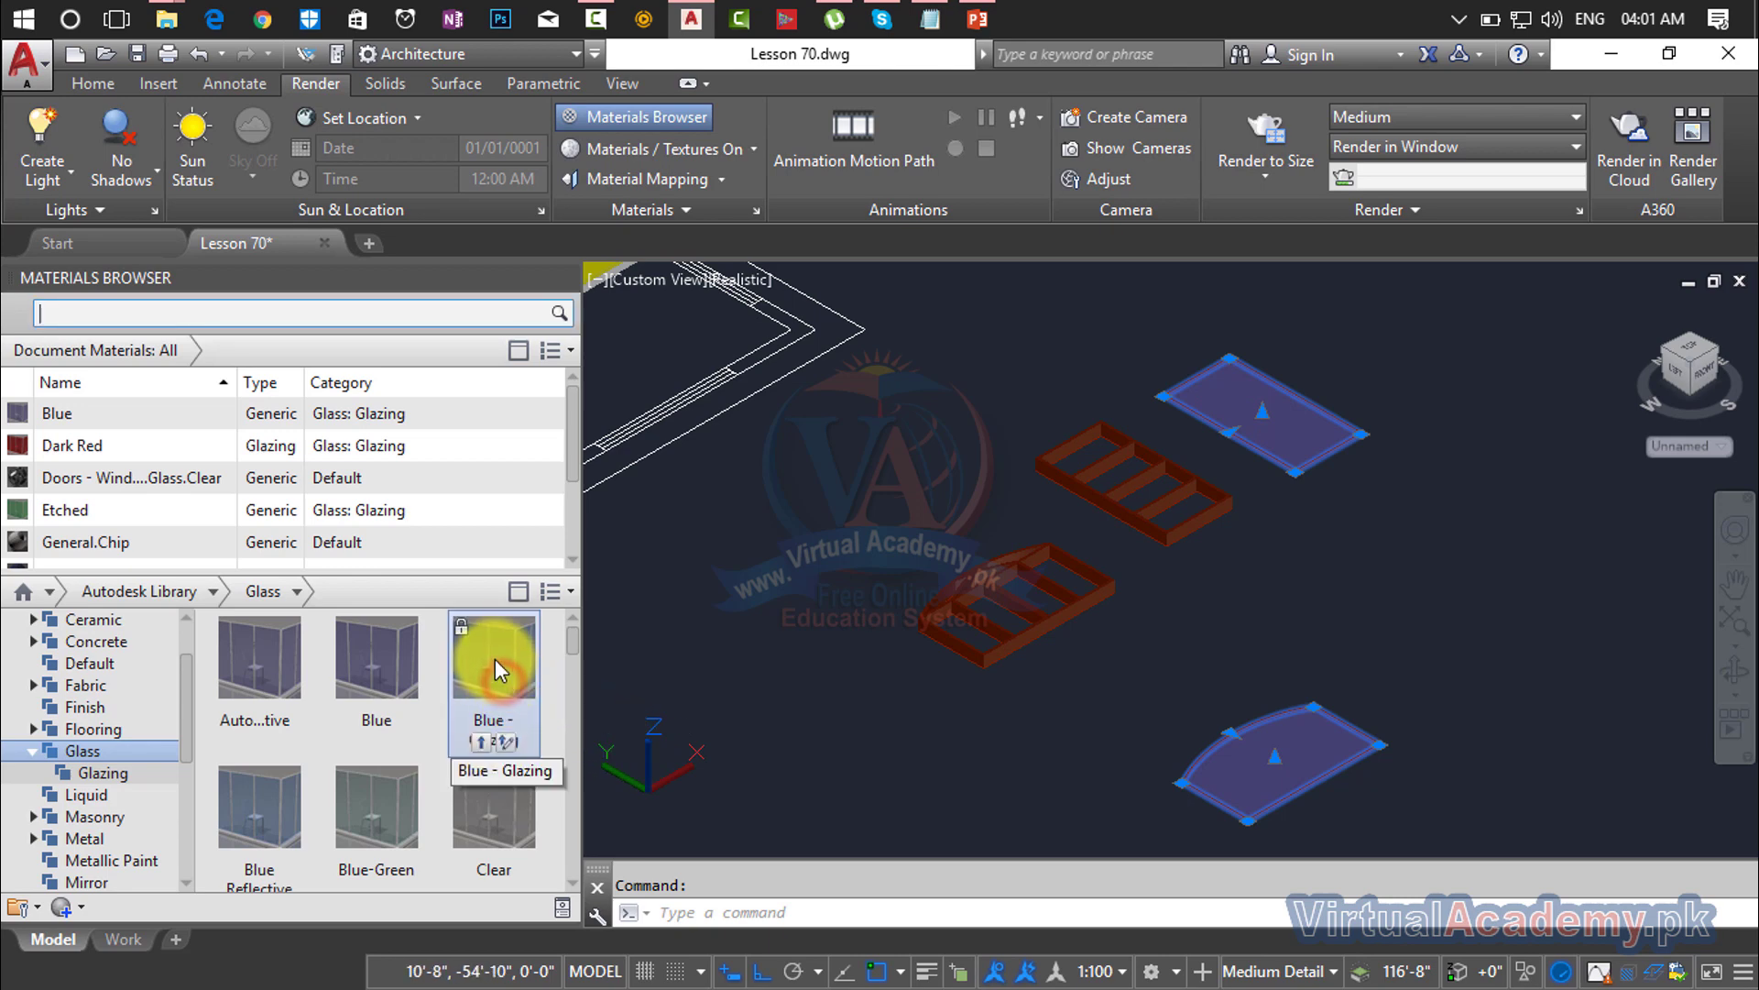
scroll(506, 688, "down", 3)
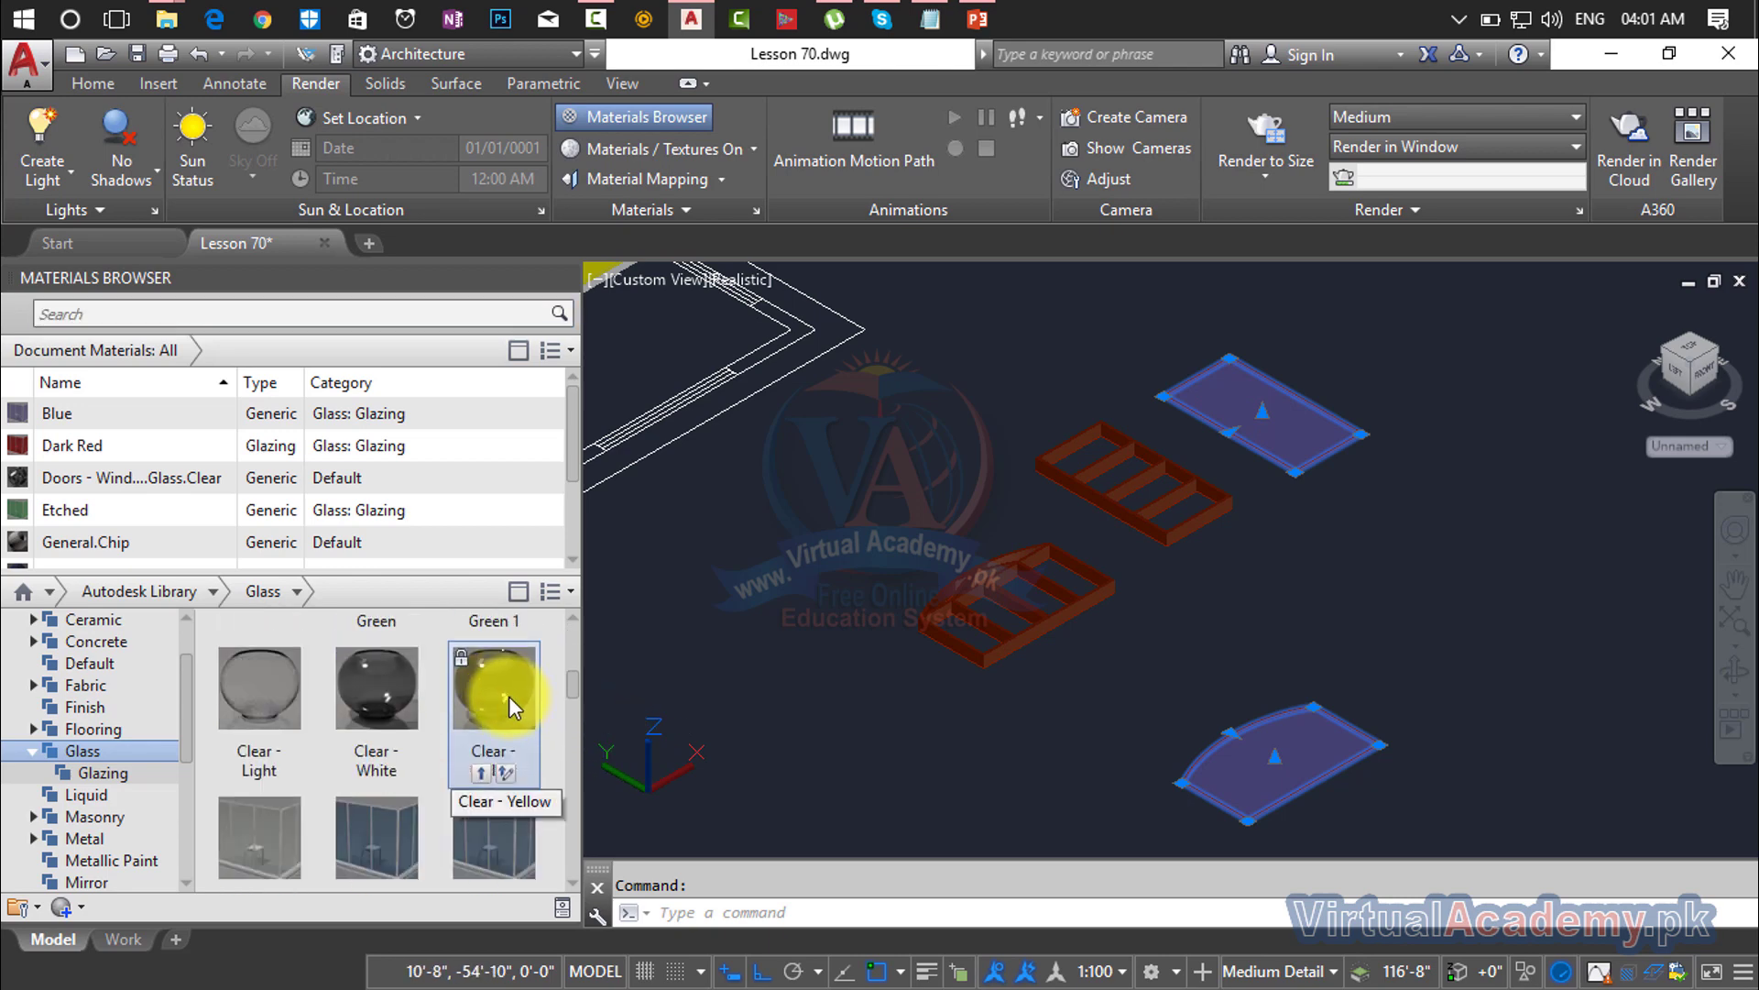
right_click(499, 686)
left_click(520, 697)
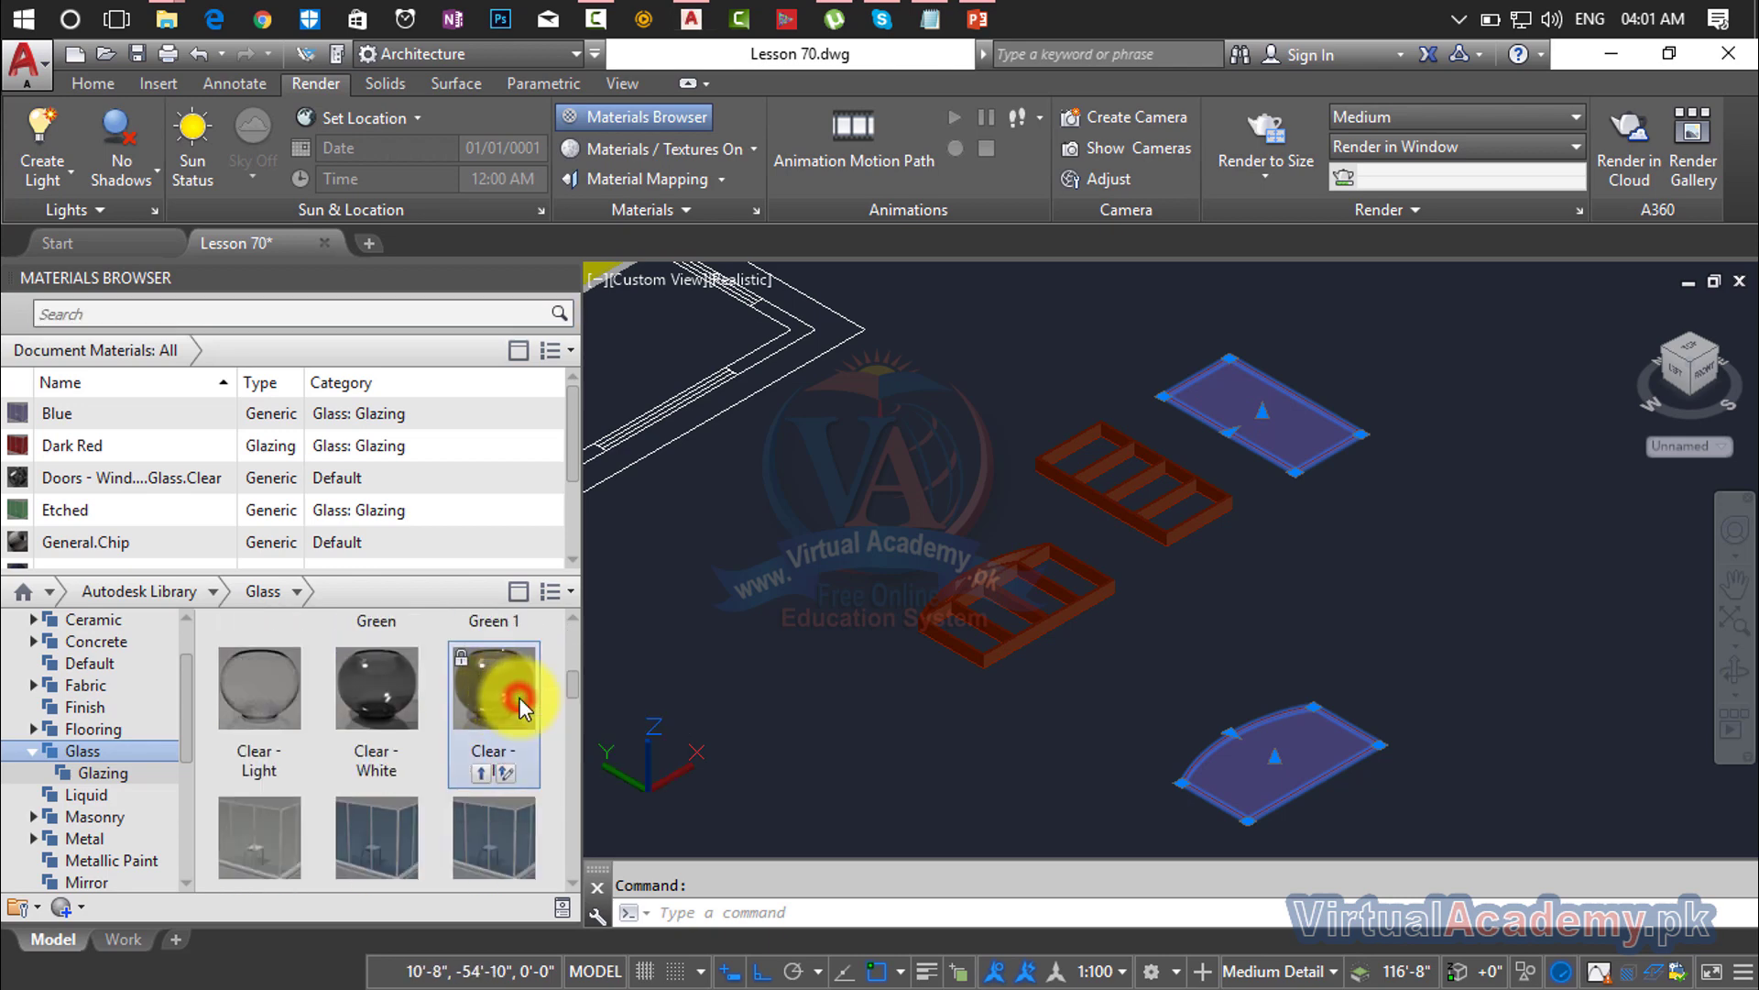
Step: Replace the material of both thin panels with the Tinted - Blue-Green glass from the Autodesk Library
scroll(509, 761, "down", 1)
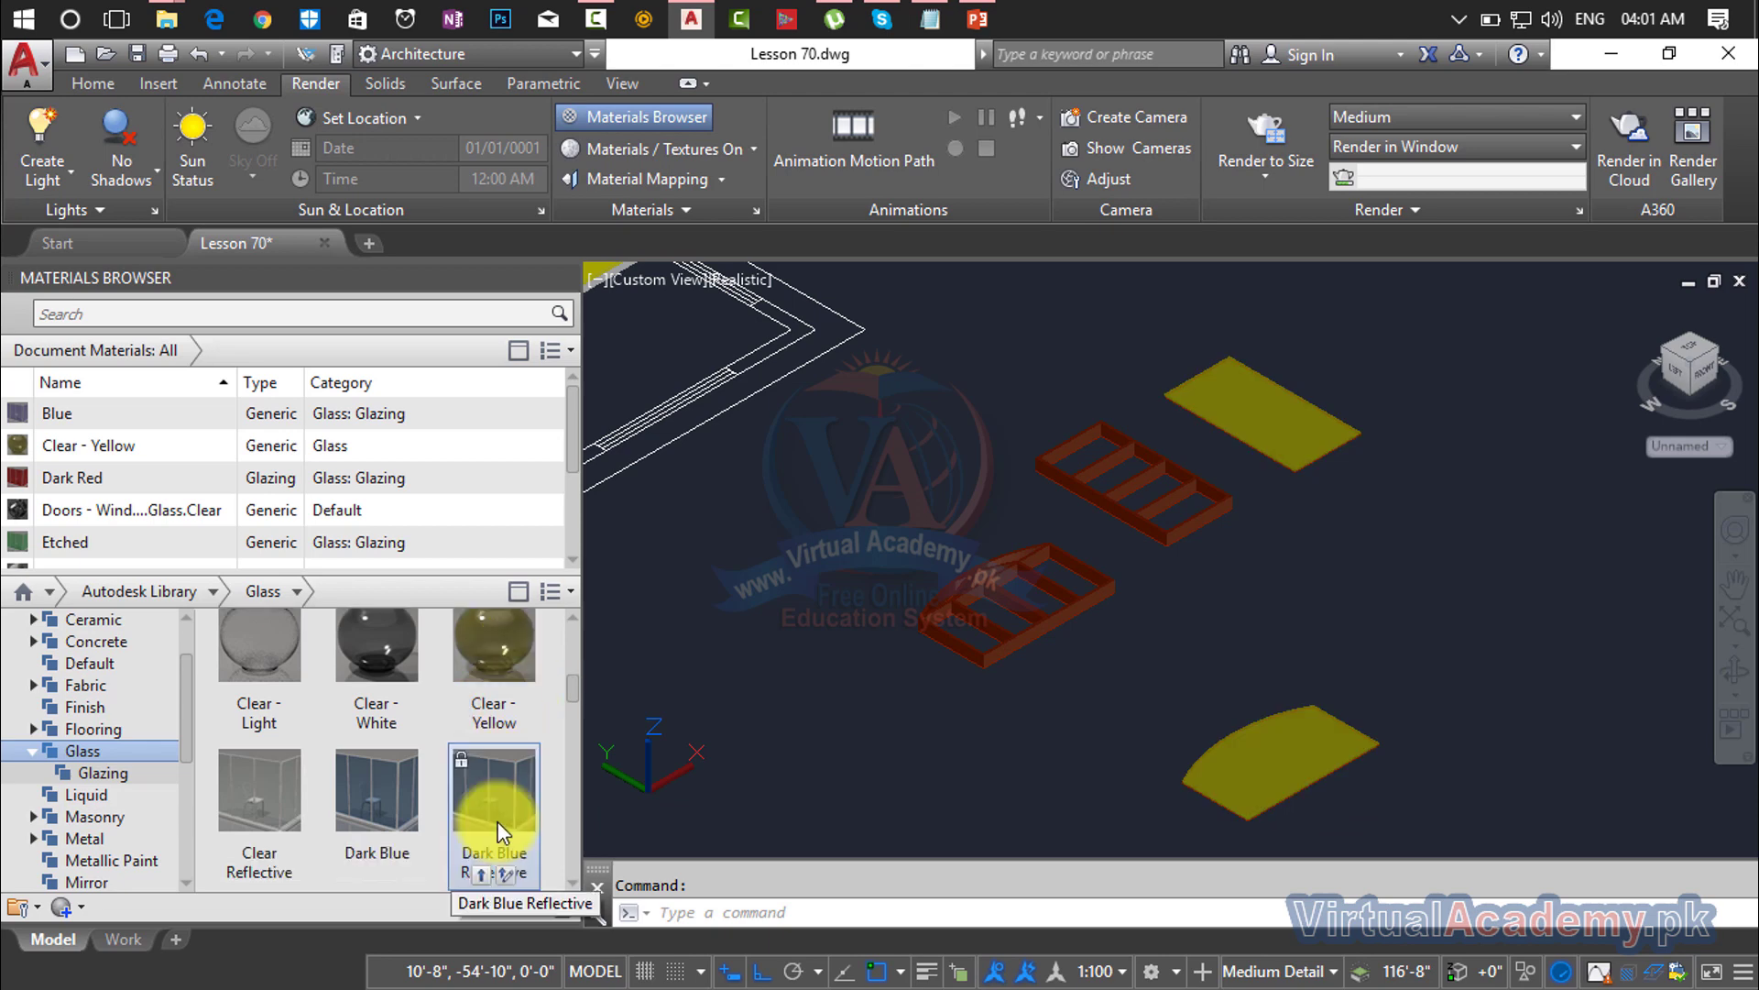
scroll(497, 788, "down", 10)
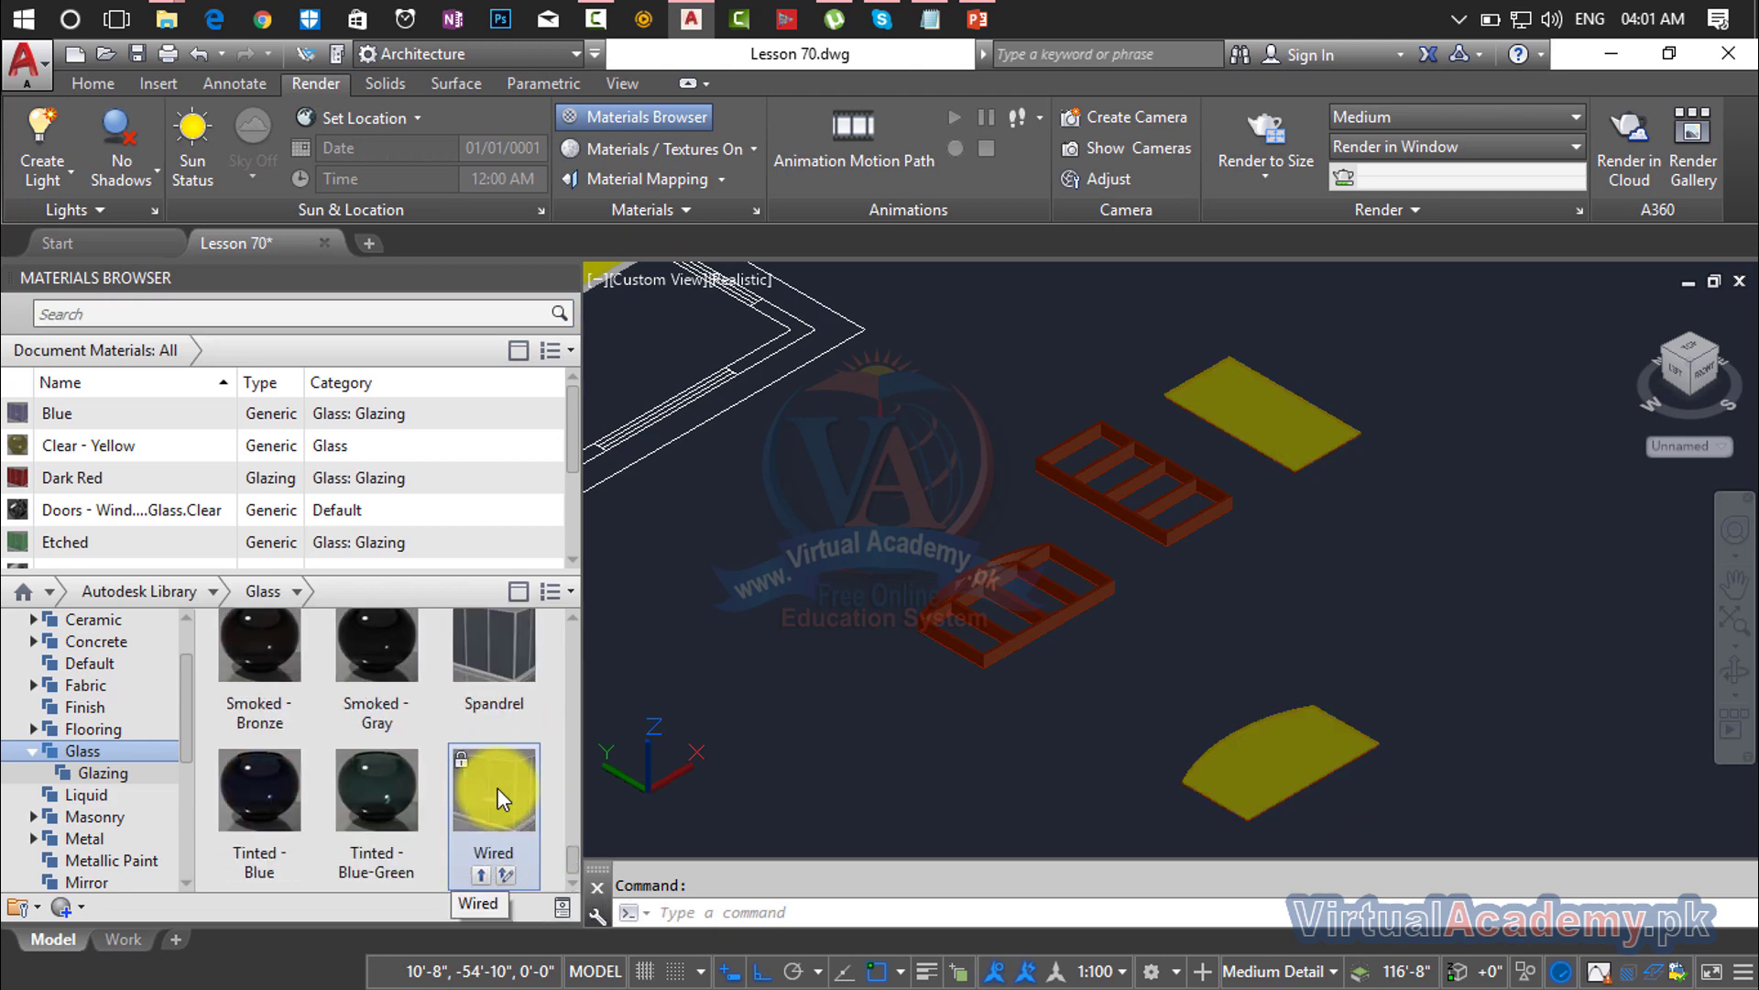
right_click(369, 784)
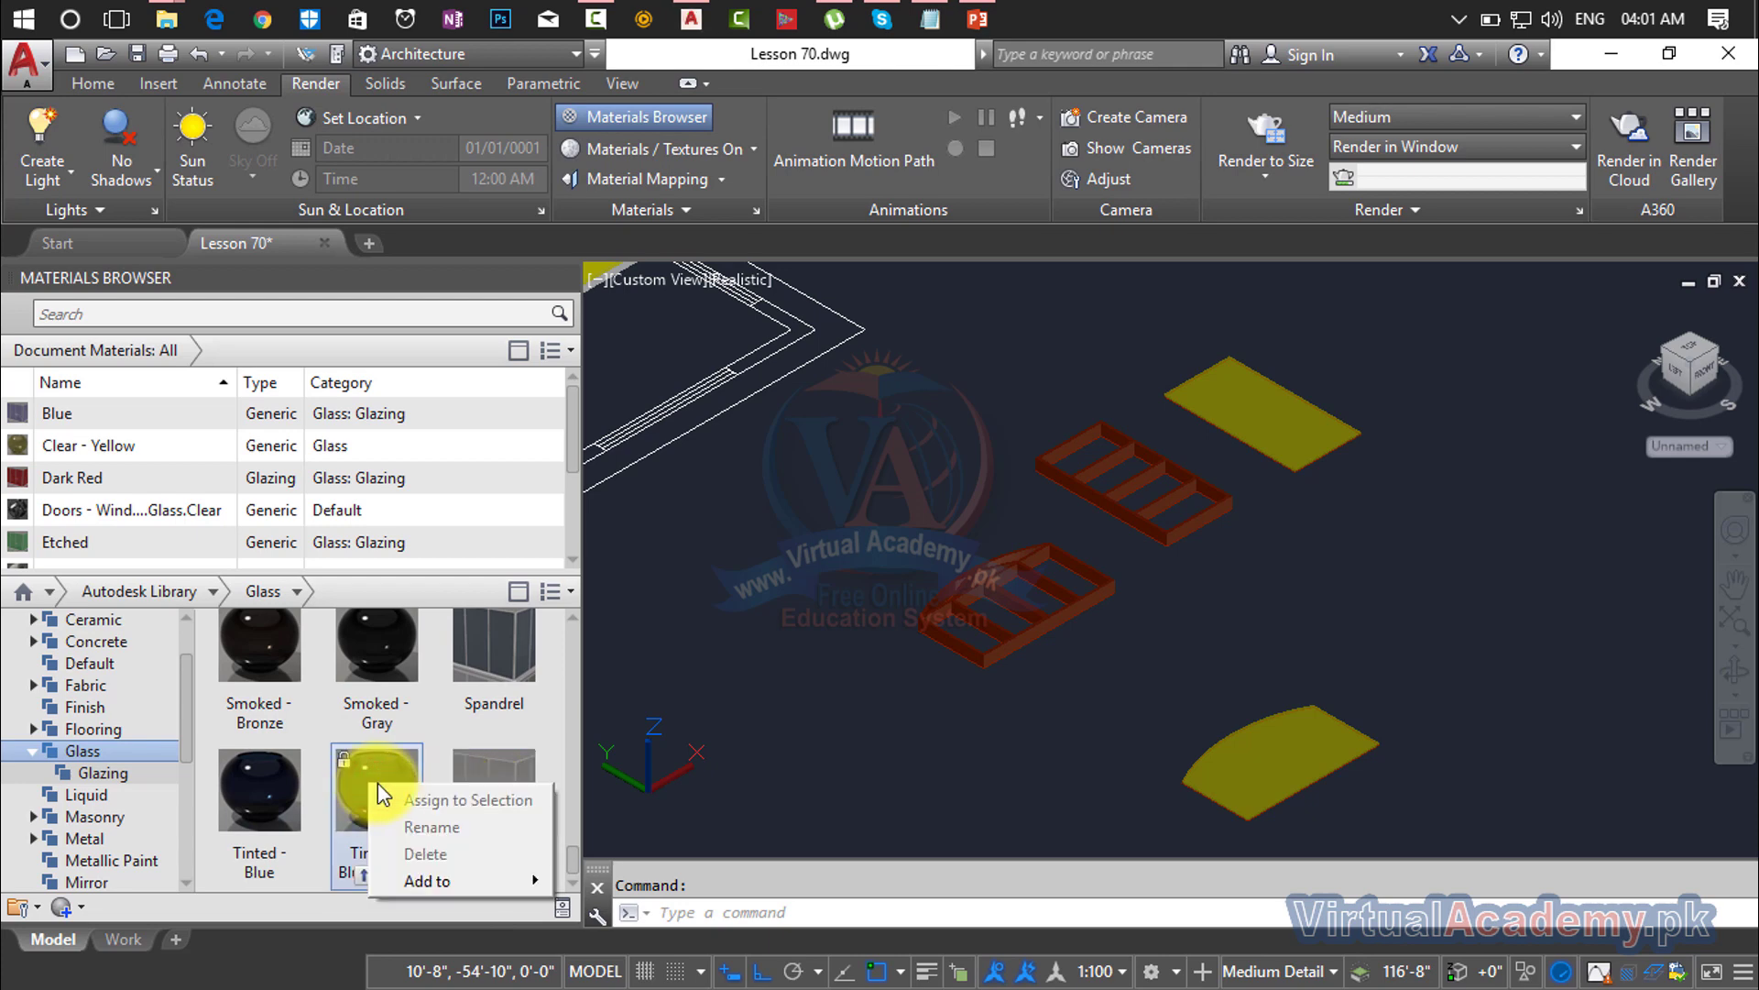
left_click(1319, 739)
left_click(1320, 737)
left_click(1340, 499)
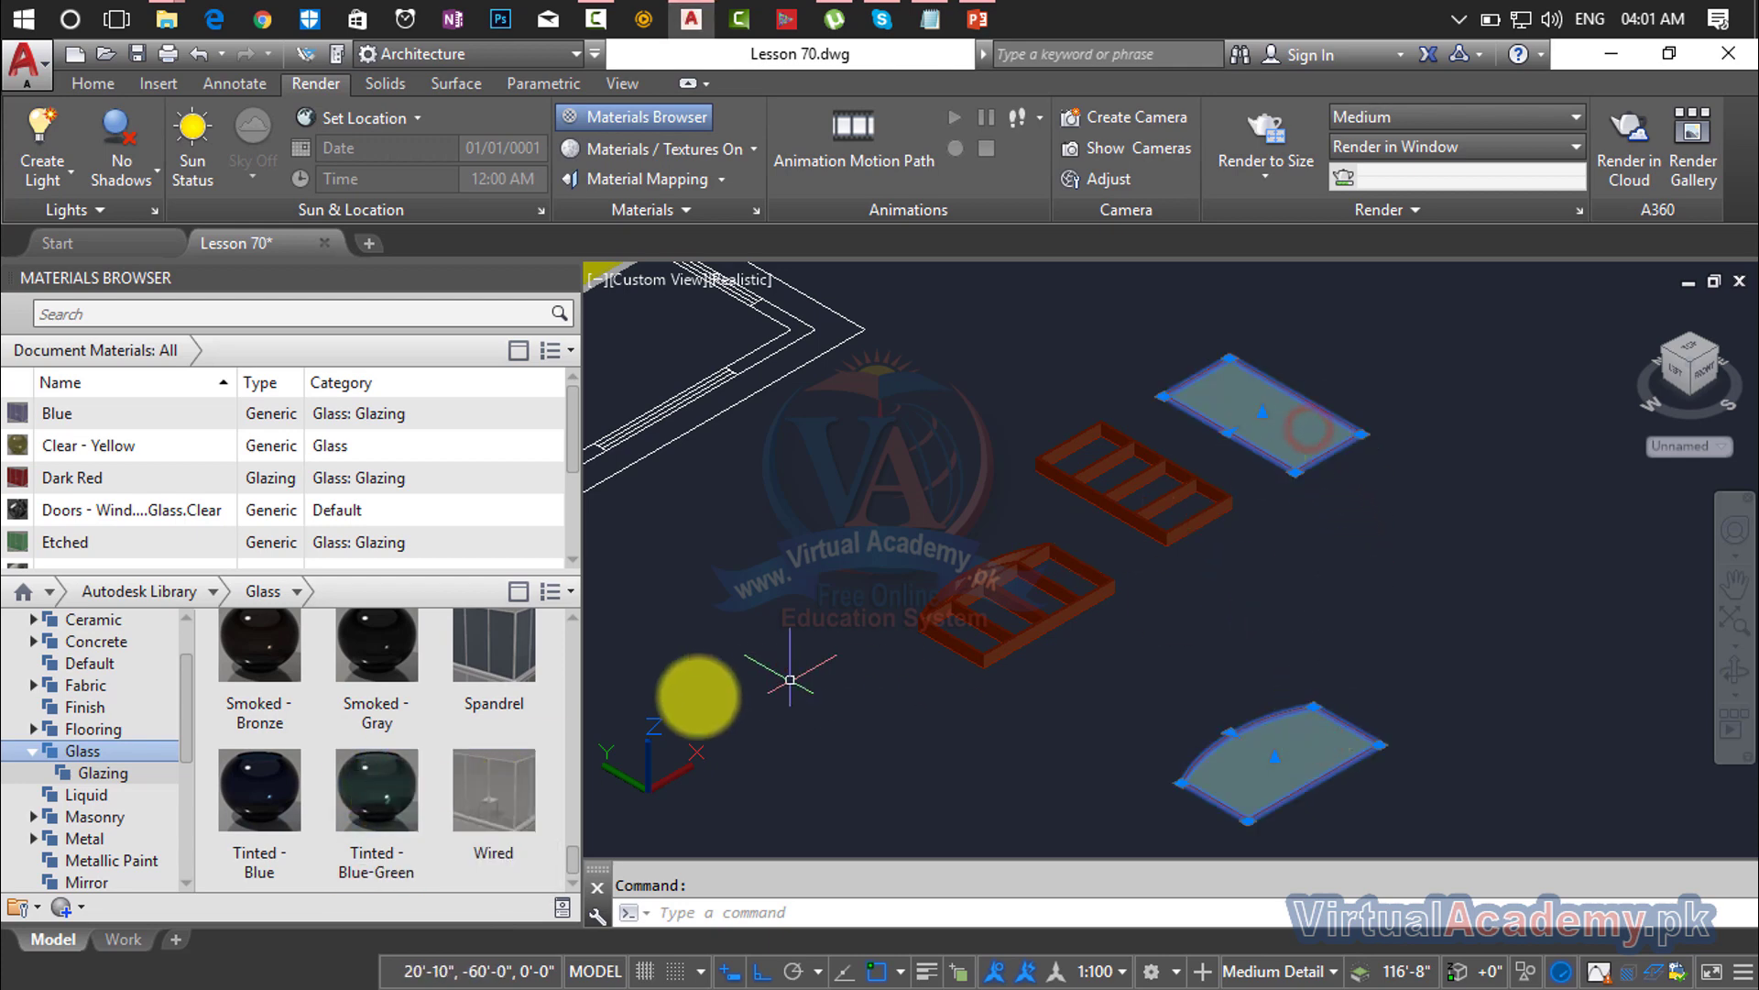
right_click(381, 786)
left_click(401, 798)
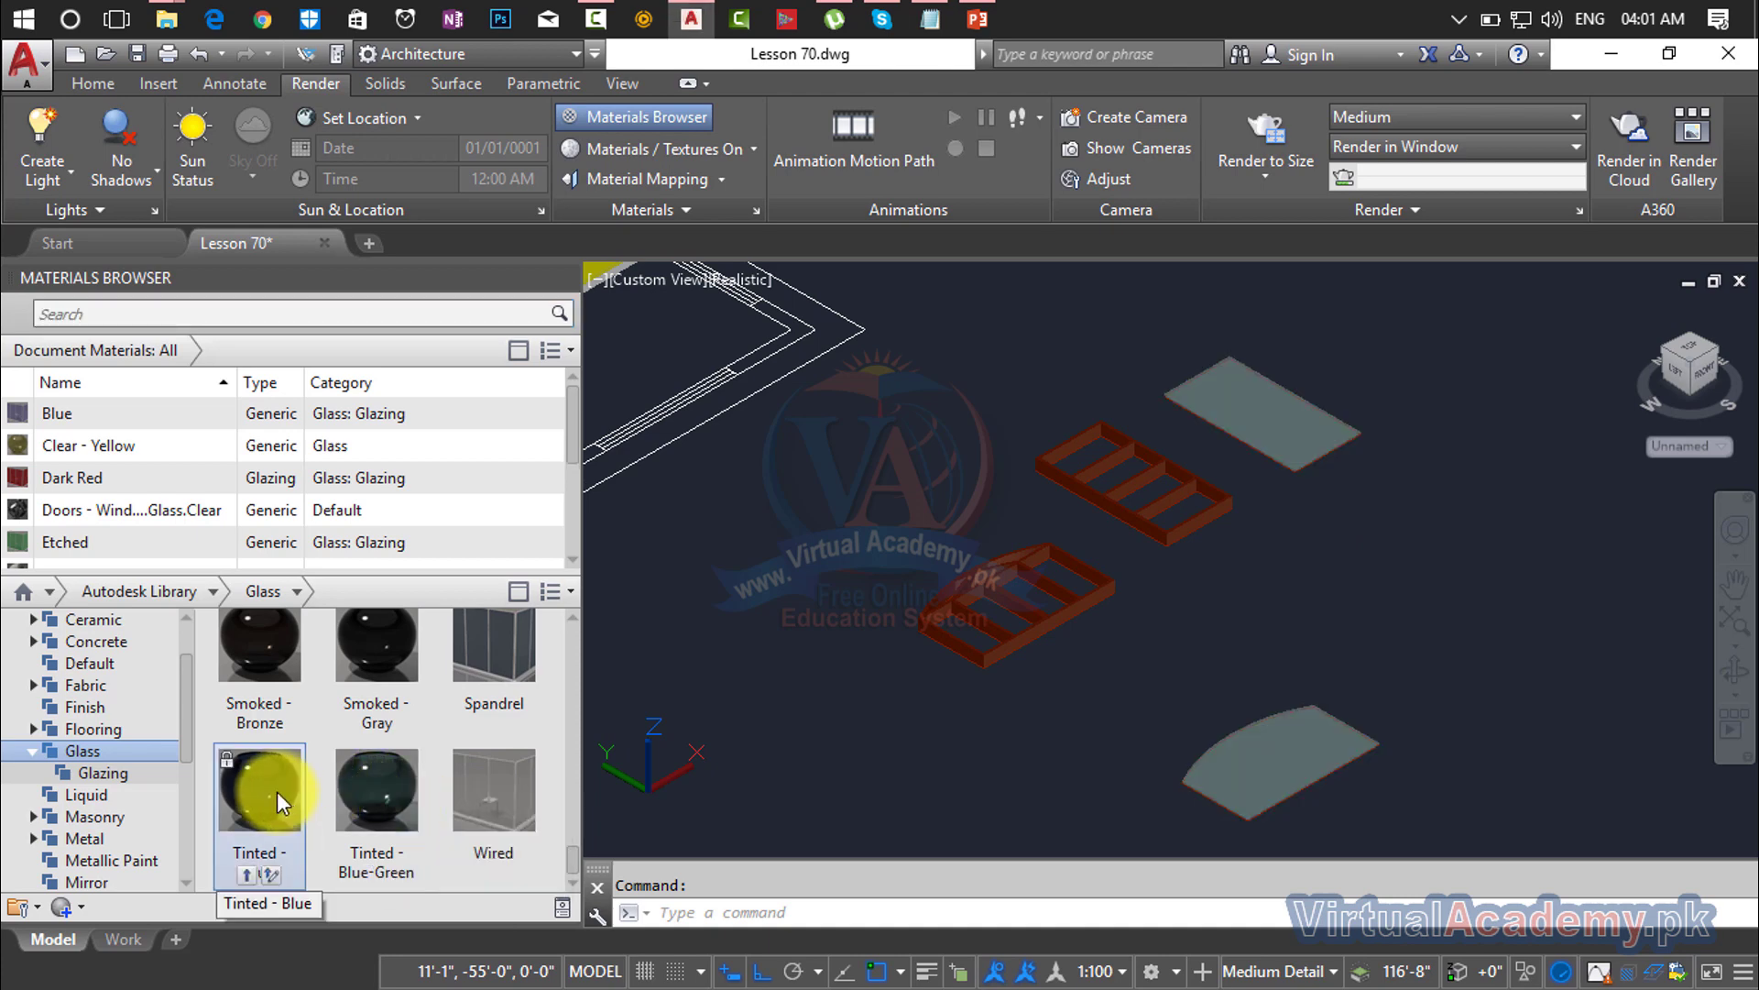
Step: Assign the Light Bronze Reflective glass material to the thin arched and rectangular panels
left_click(359, 674)
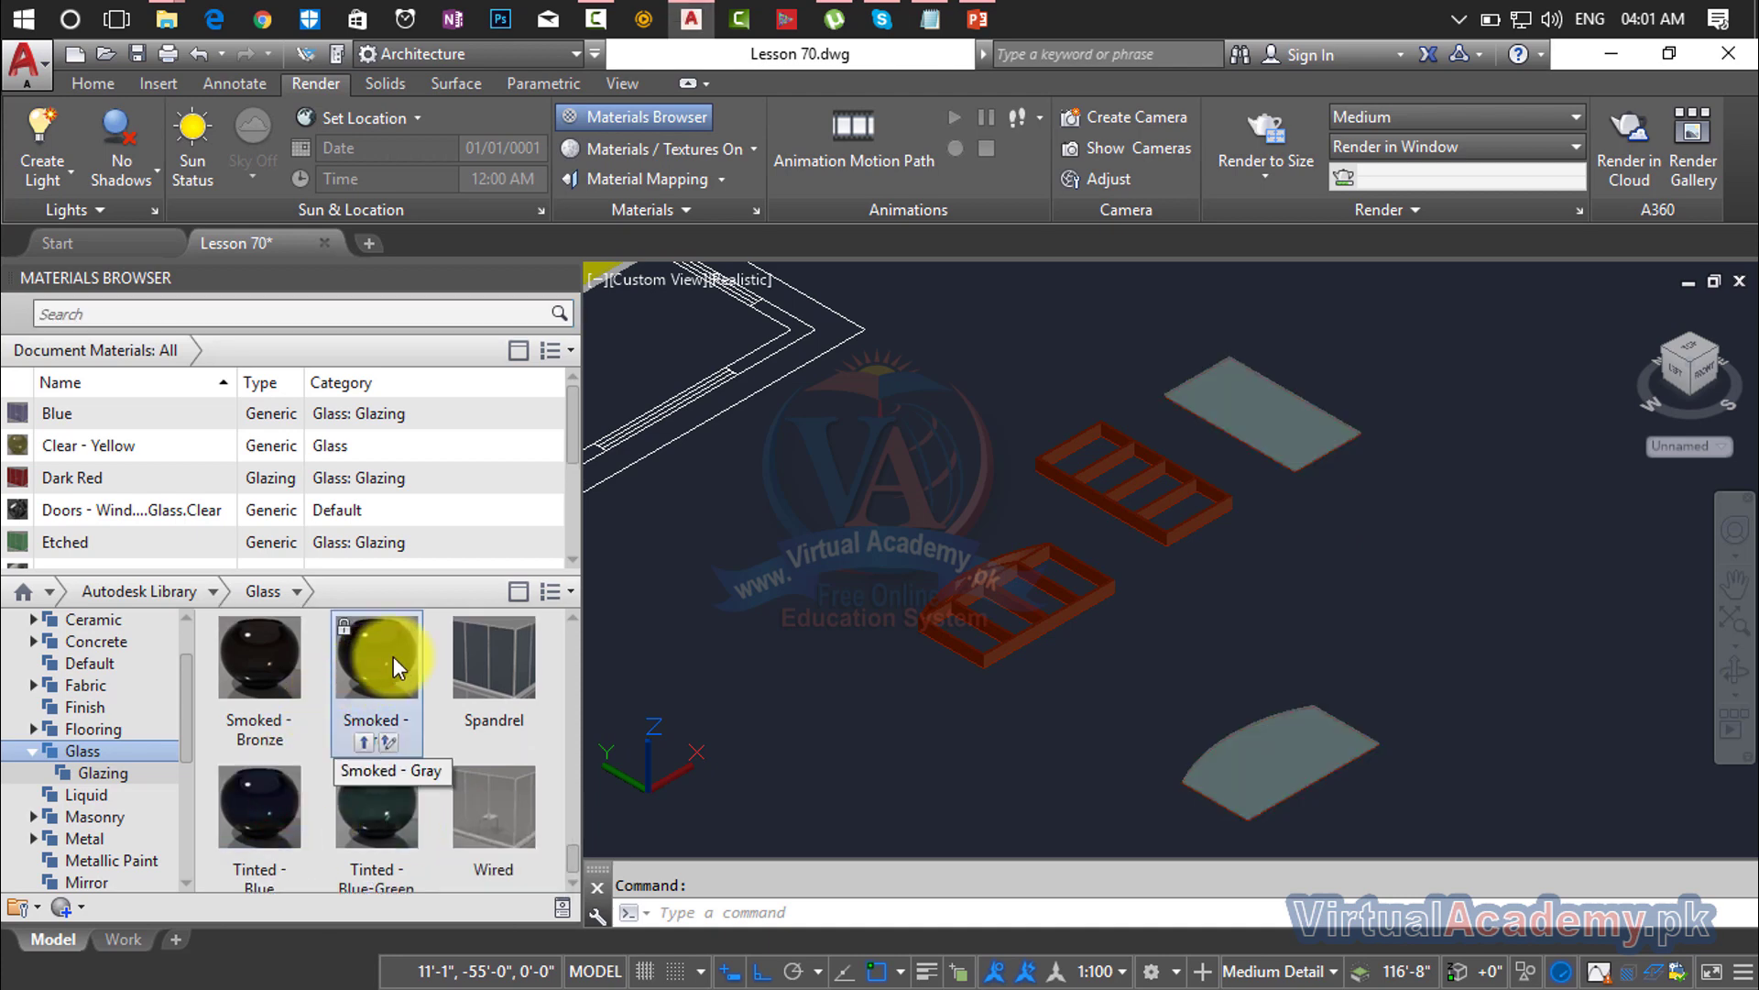
left_click(1265, 746)
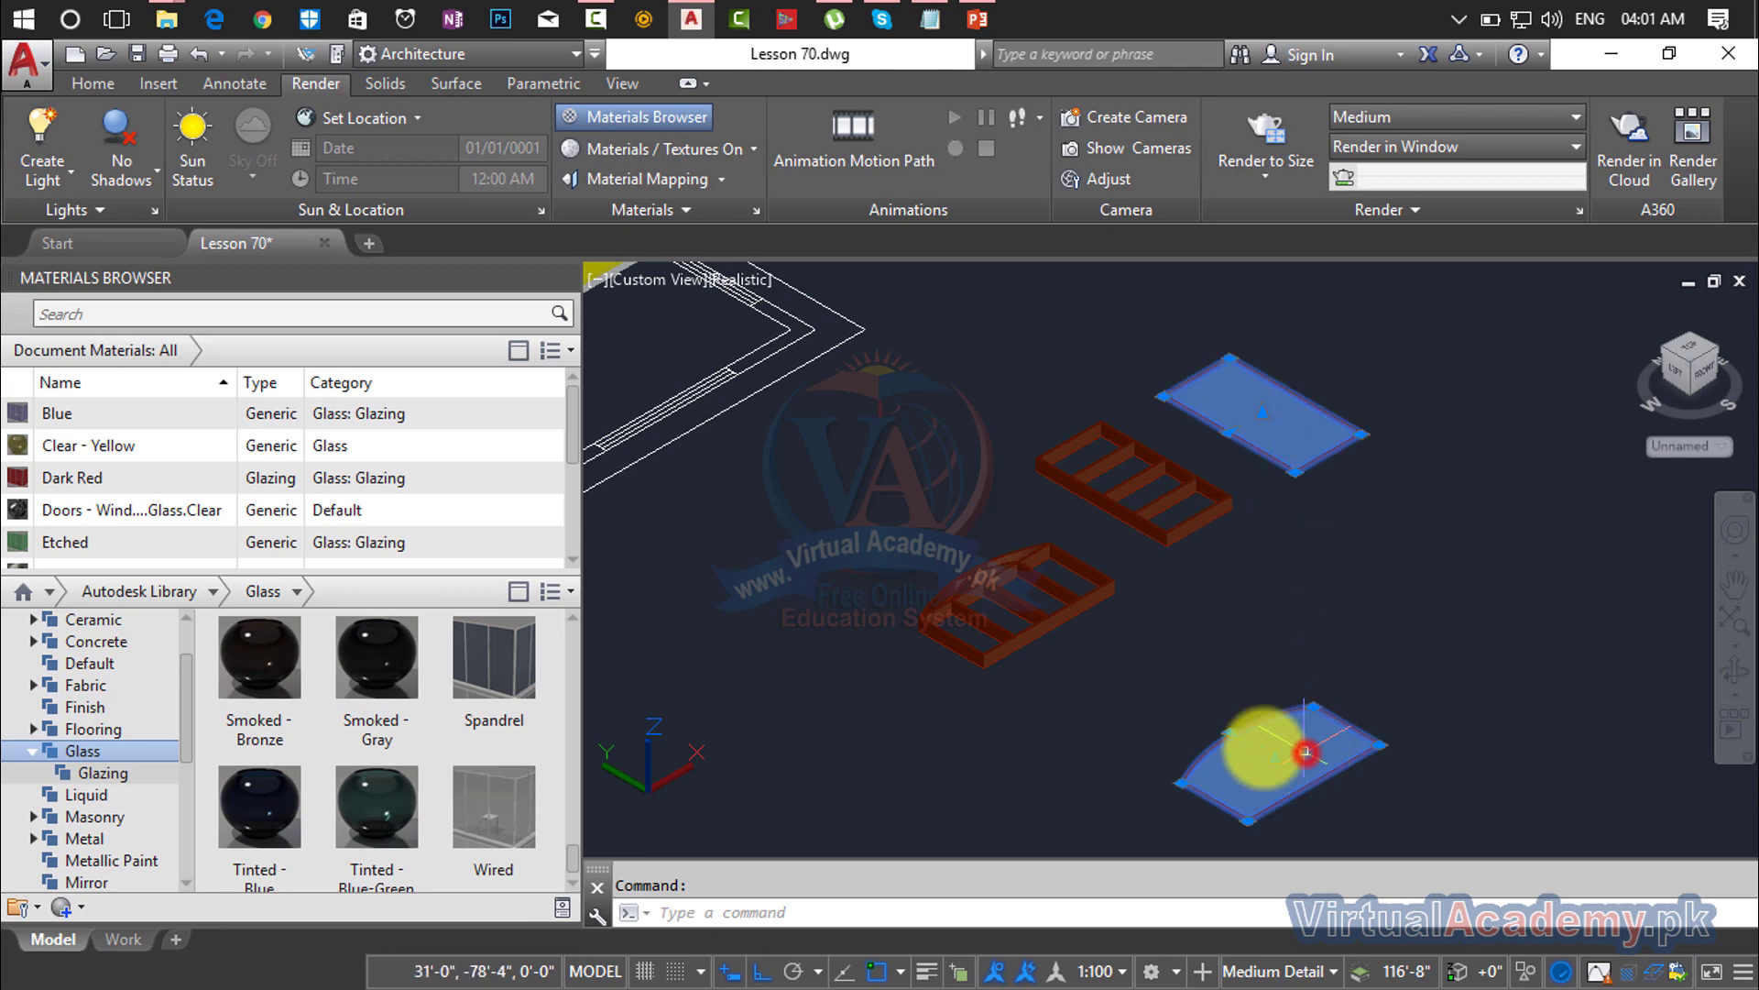
scroll(486, 701, "up", 3)
scroll(482, 701, "up", 2)
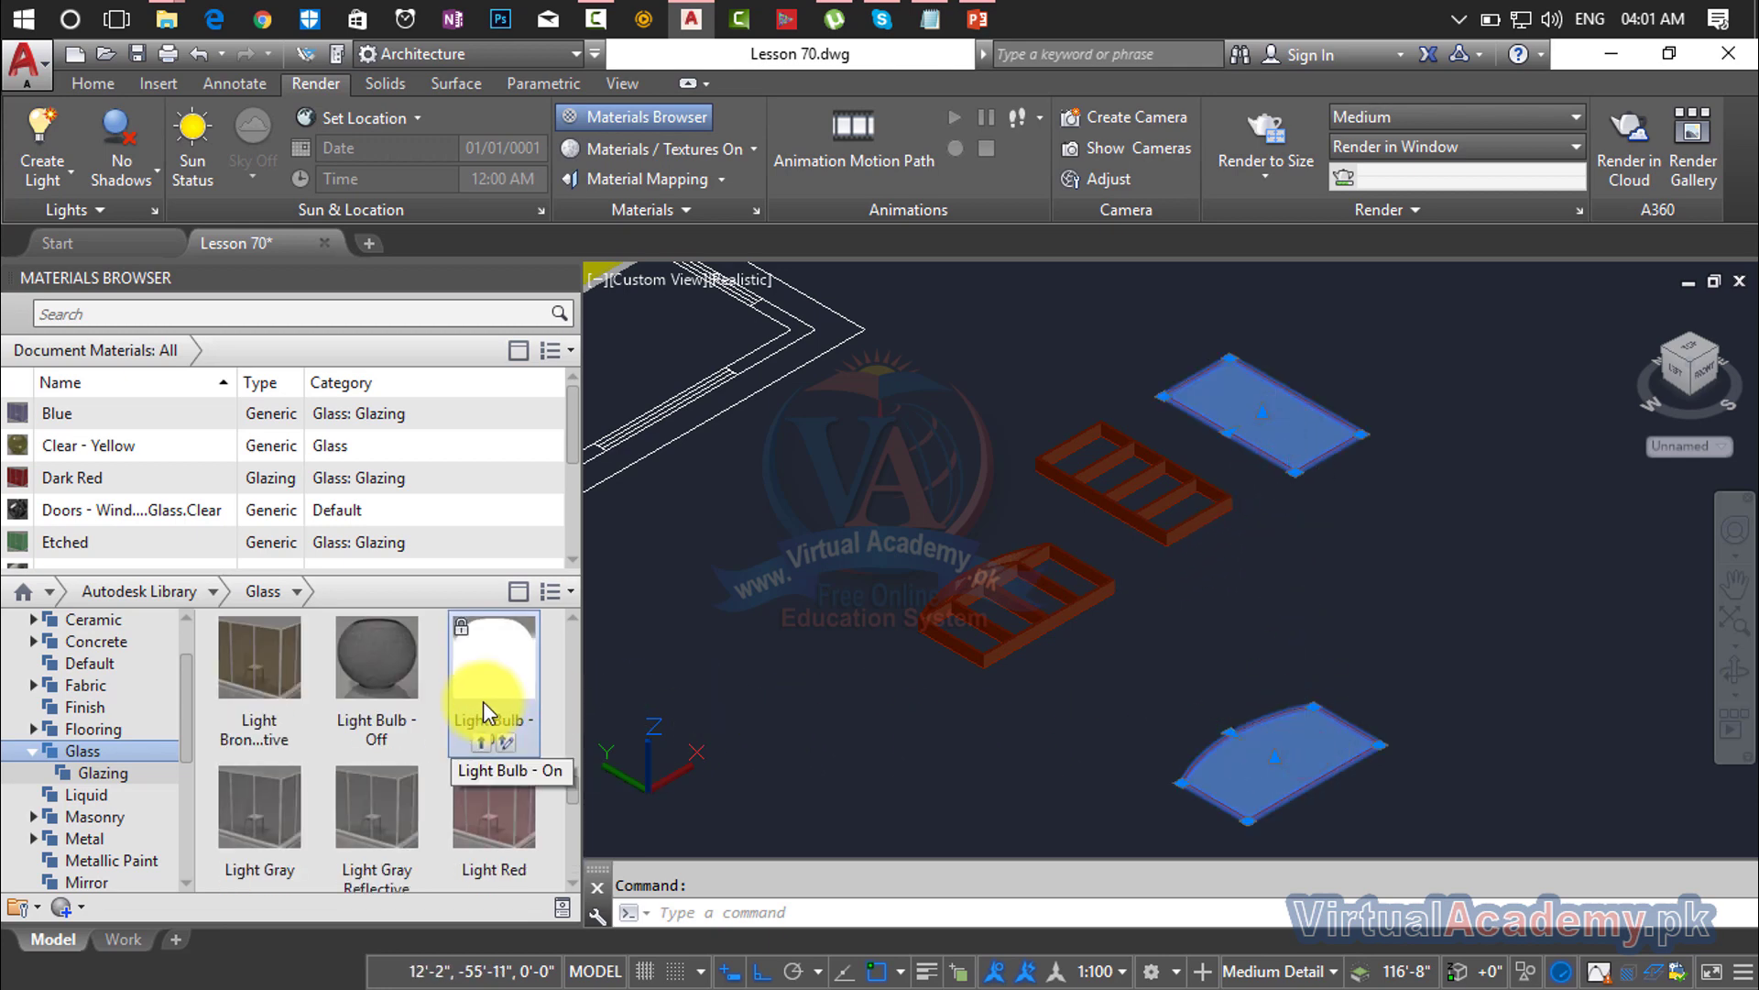
left_click(282, 657)
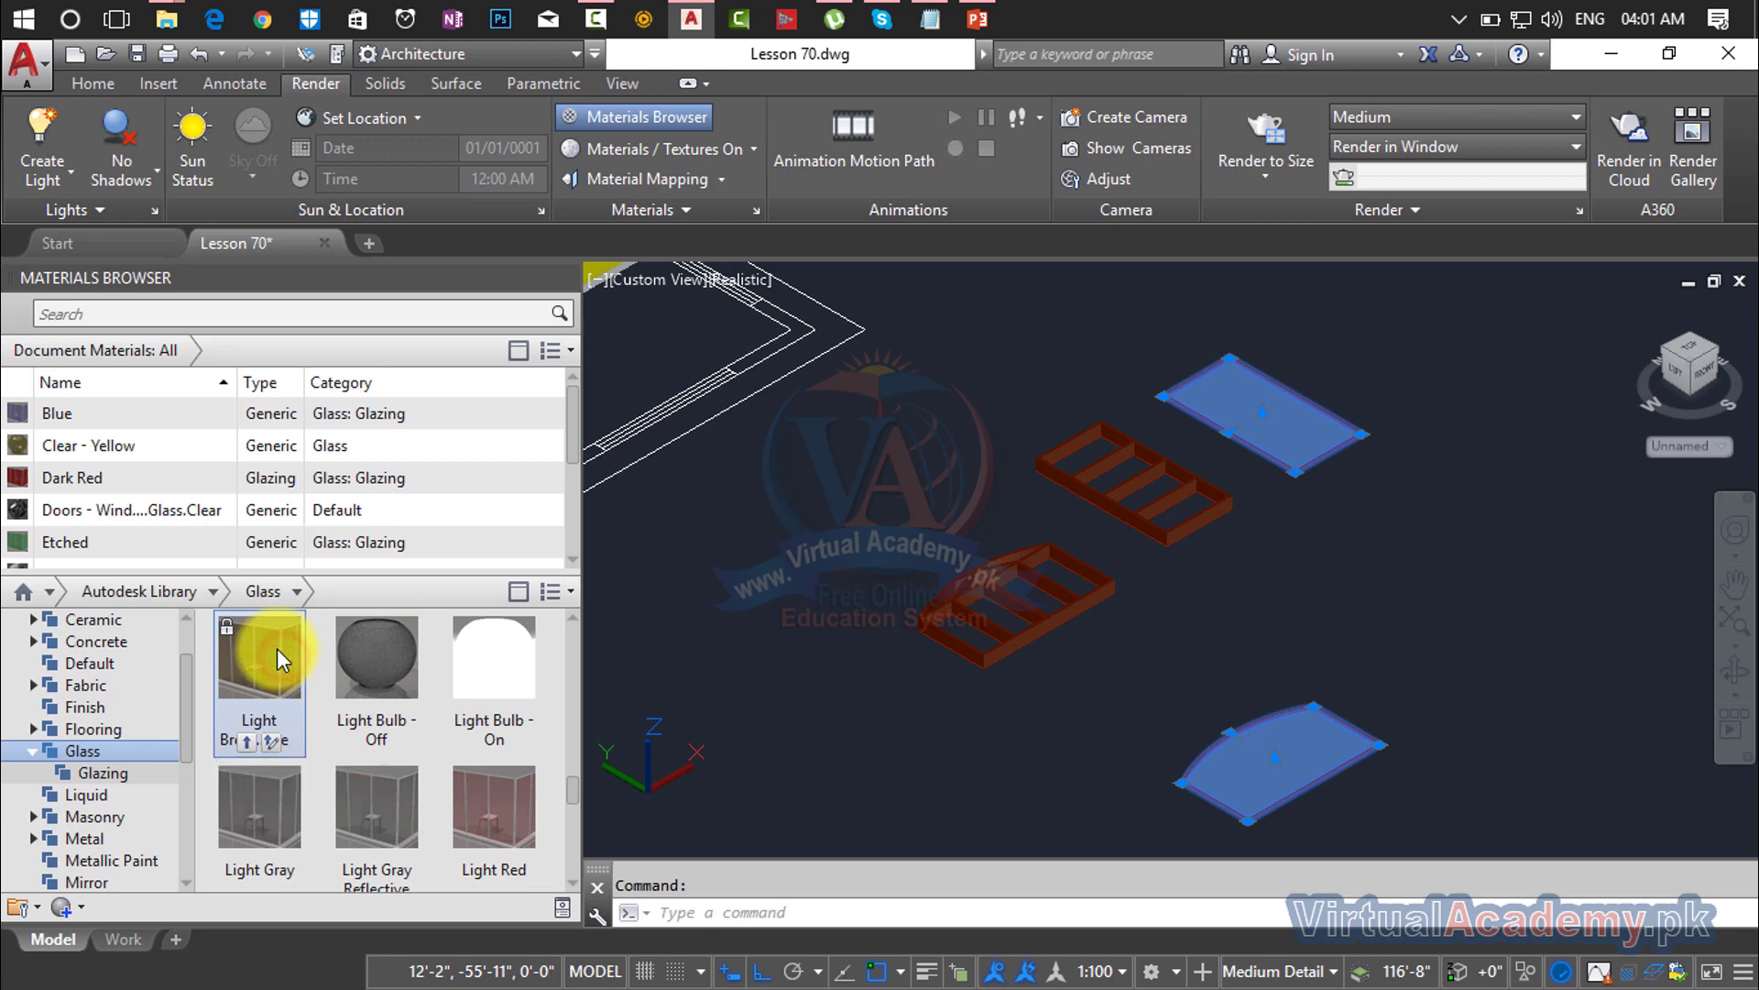
right_click(277, 647)
left_click(282, 668)
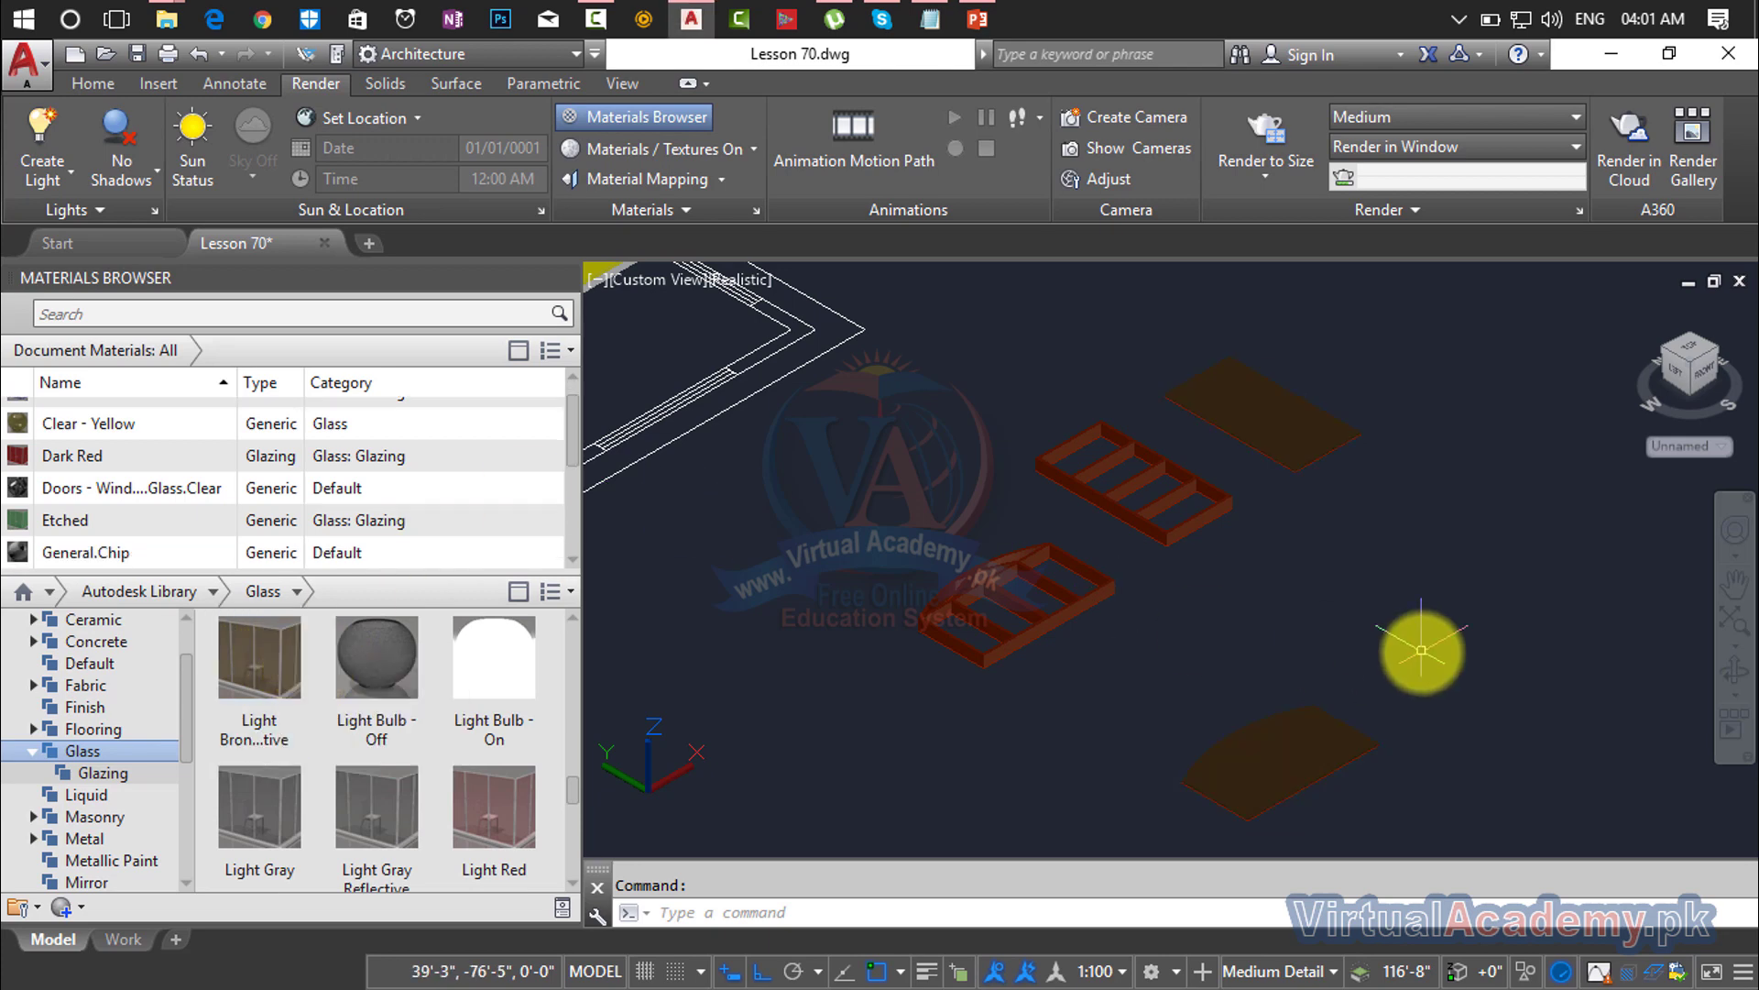
Step: Assign the green Etched glass material from the Autodesk Library to both thin panels
scroll(252, 689, "up", 3)
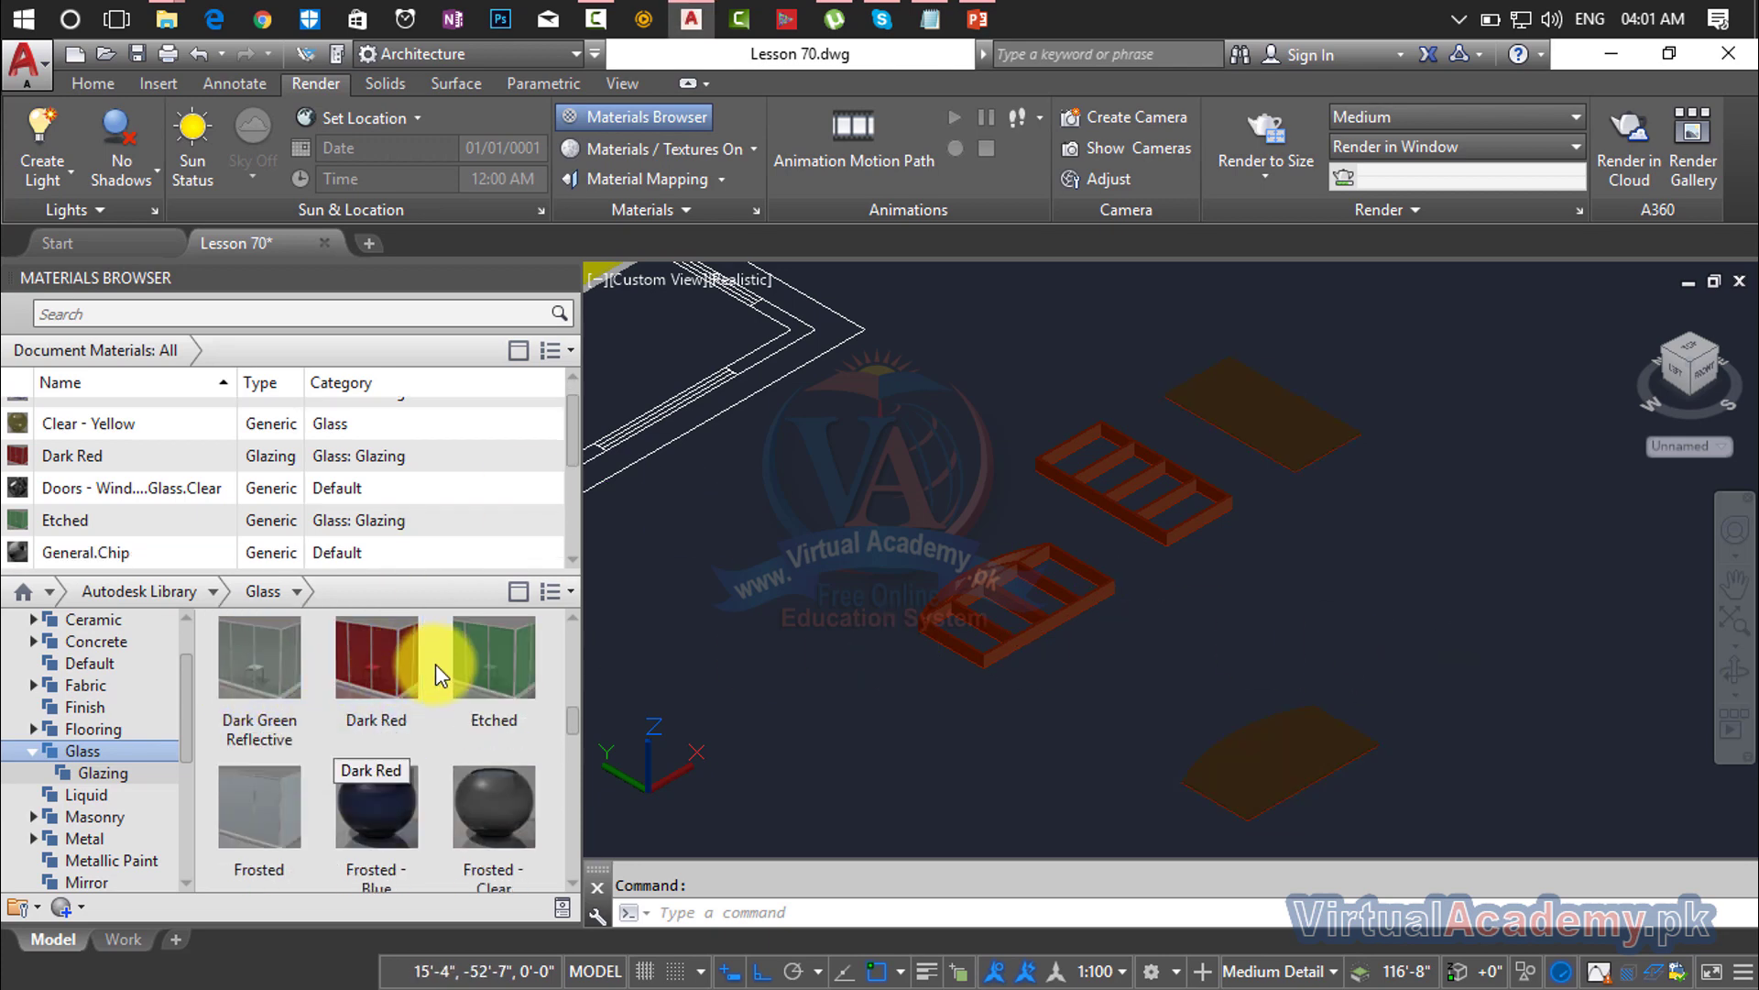
left_click(1288, 420)
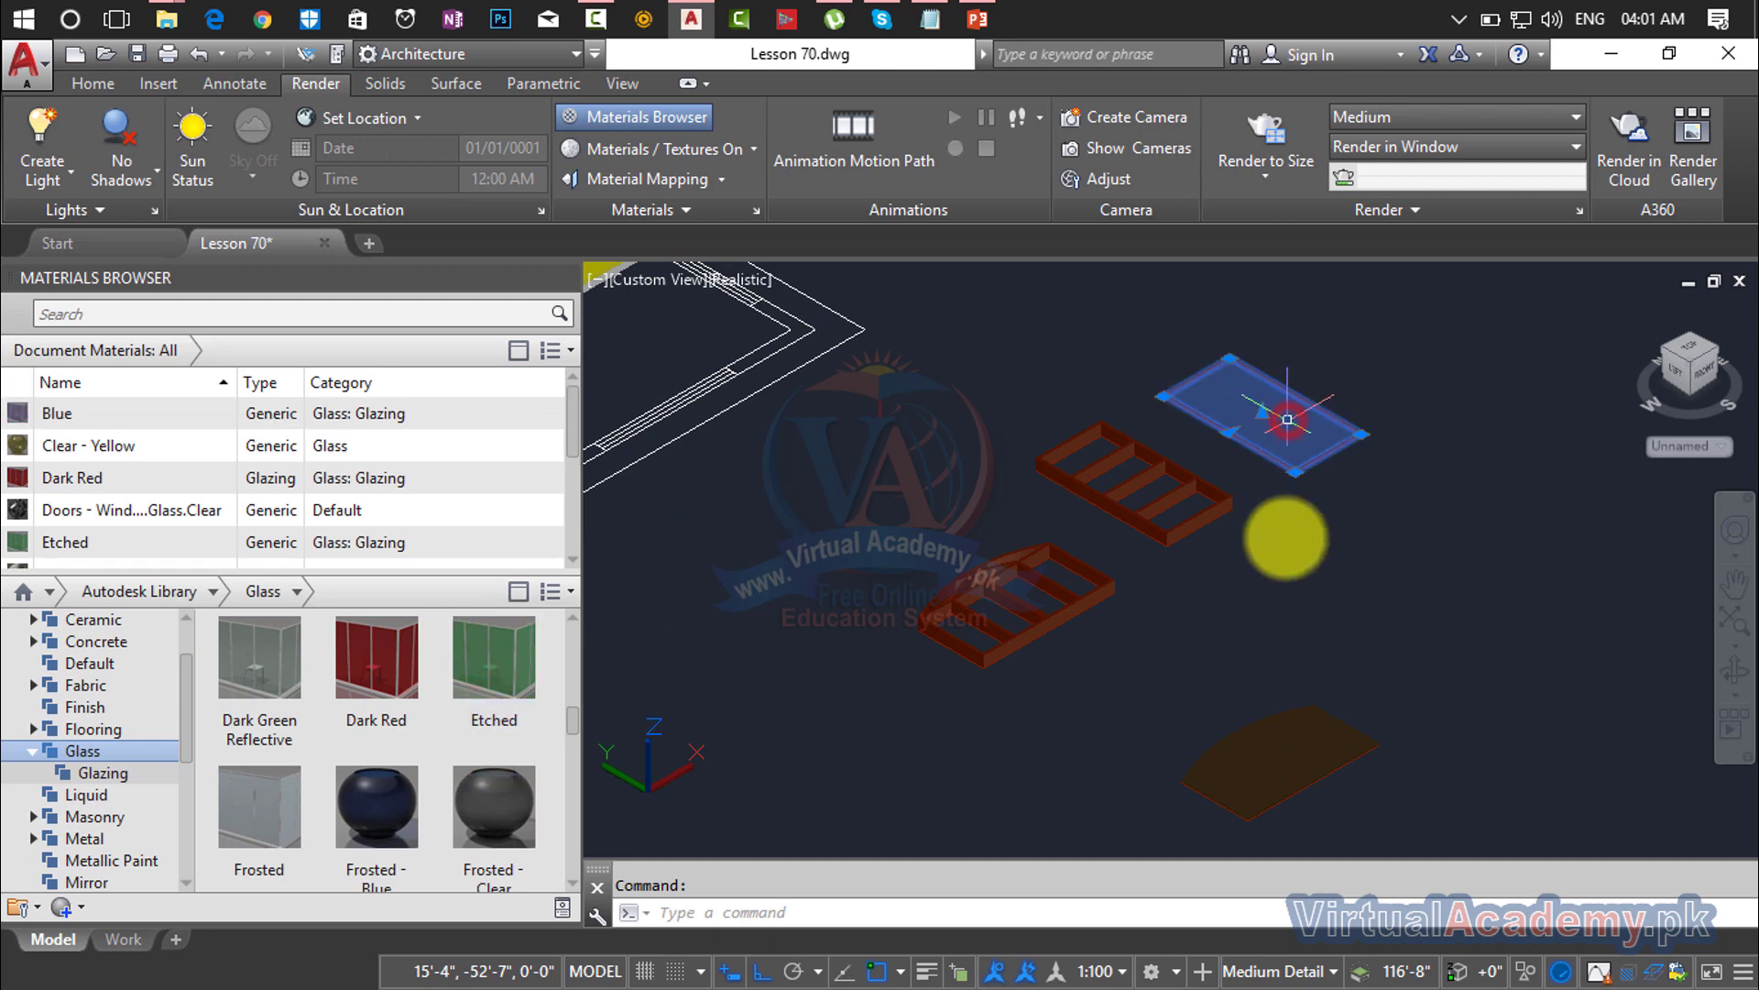
left_click(1296, 746)
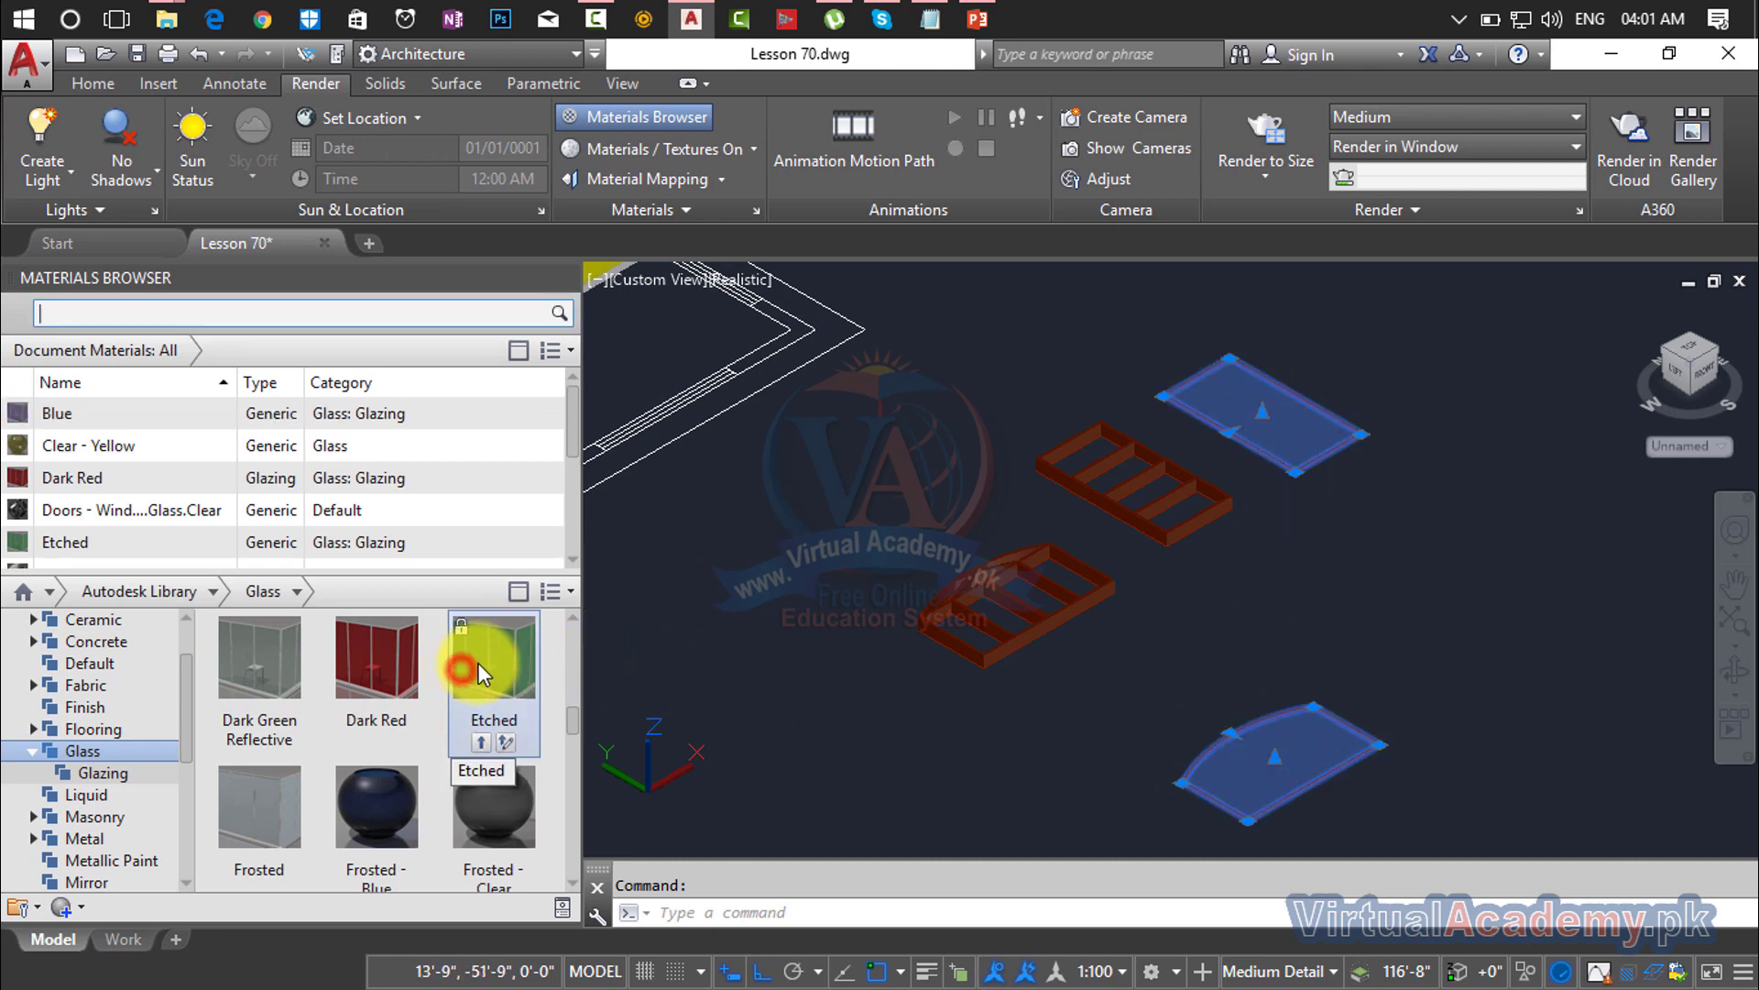
right_click(509, 660)
left_click(521, 676)
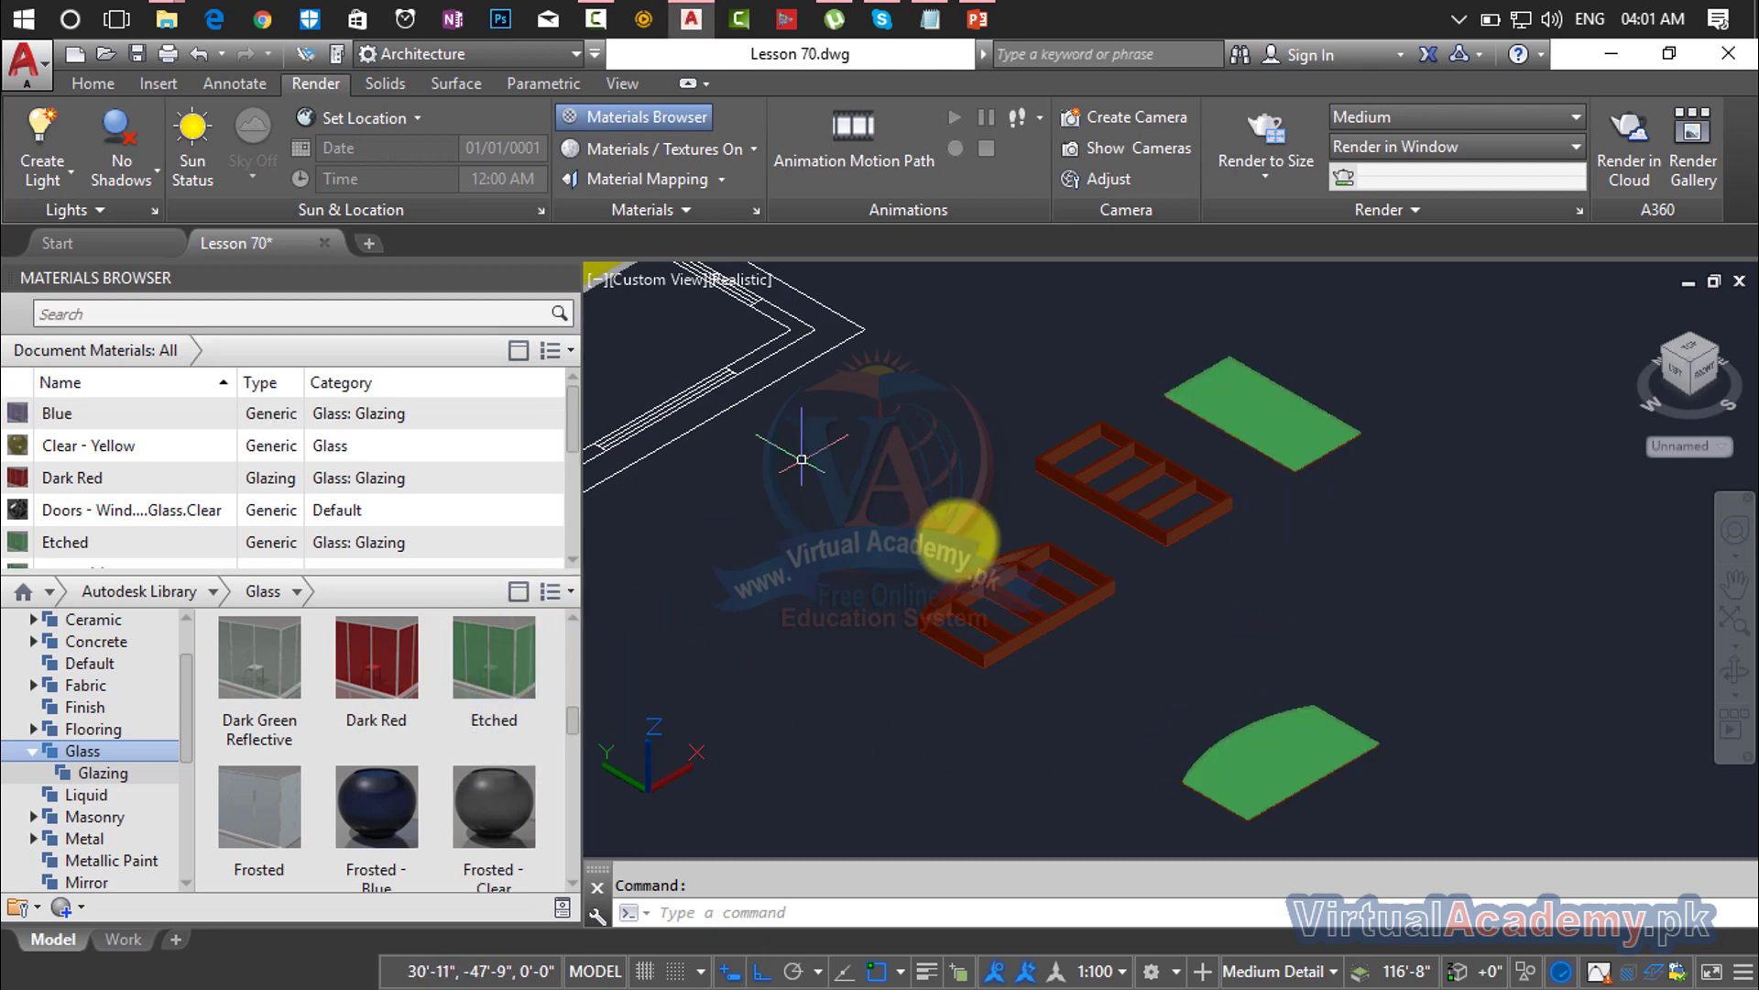
Step: Assign the Cocobolo wood material from the Autodesk Library to the rectangular and arched window frames
left_click(1141, 536)
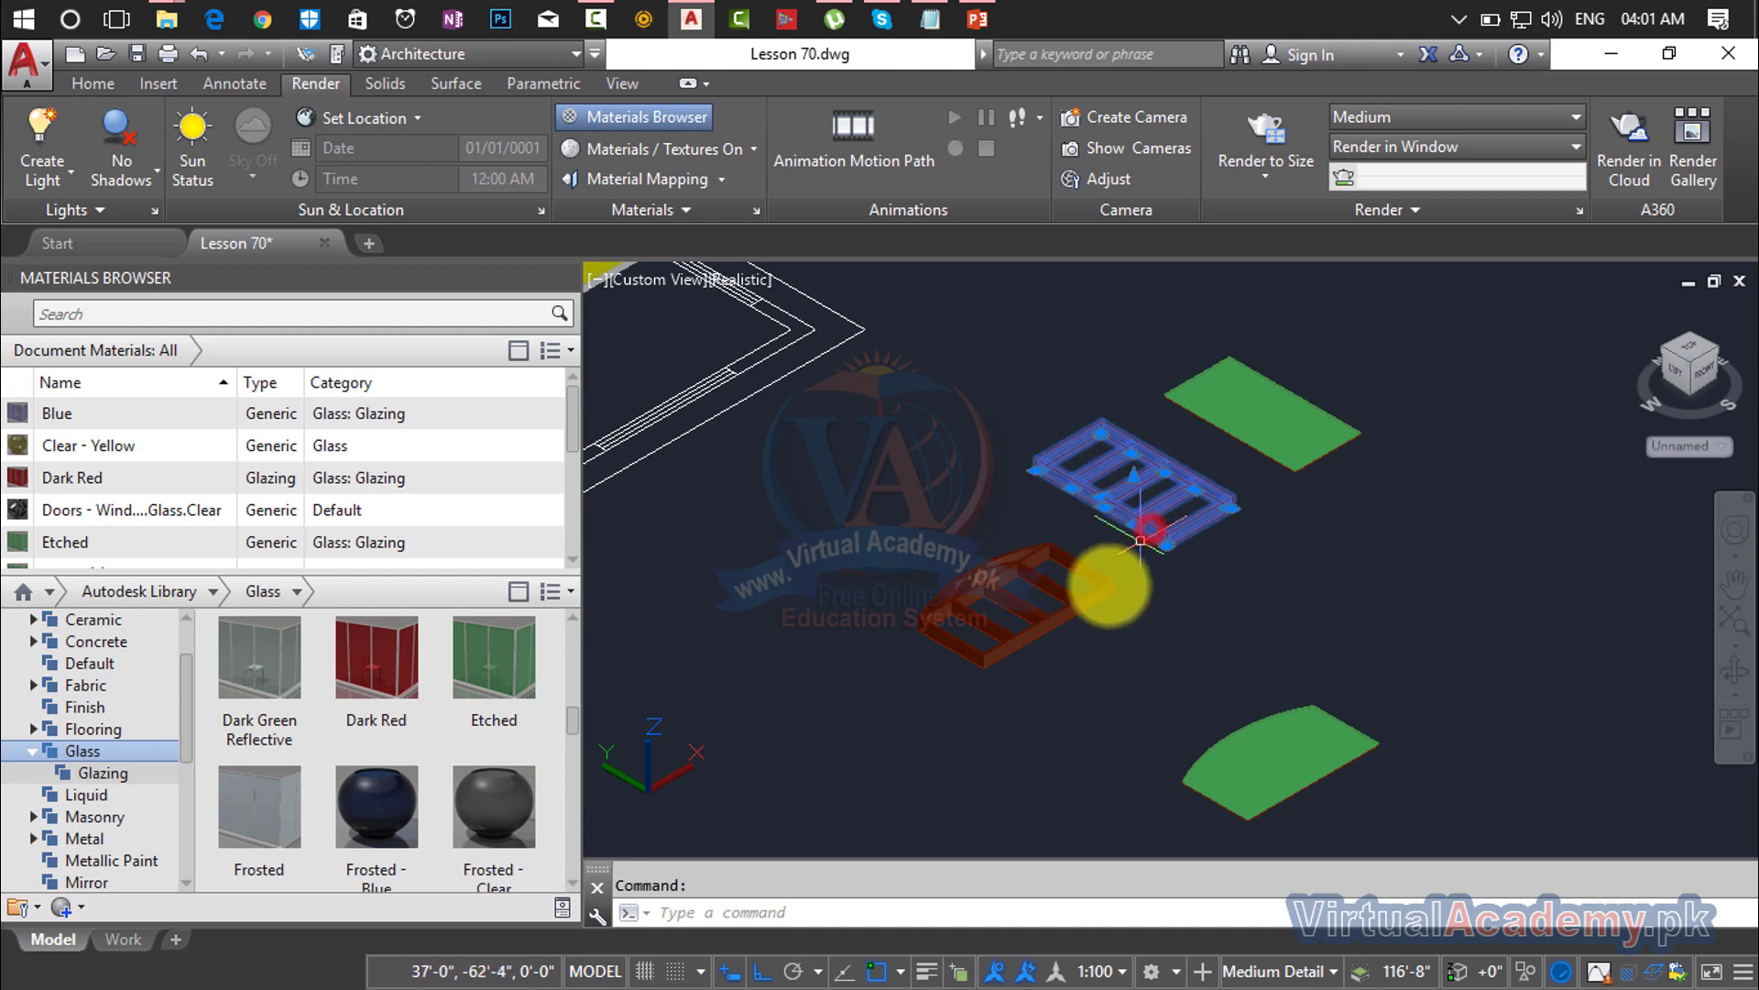
left_click(1080, 609)
scroll(125, 793, "down", 4)
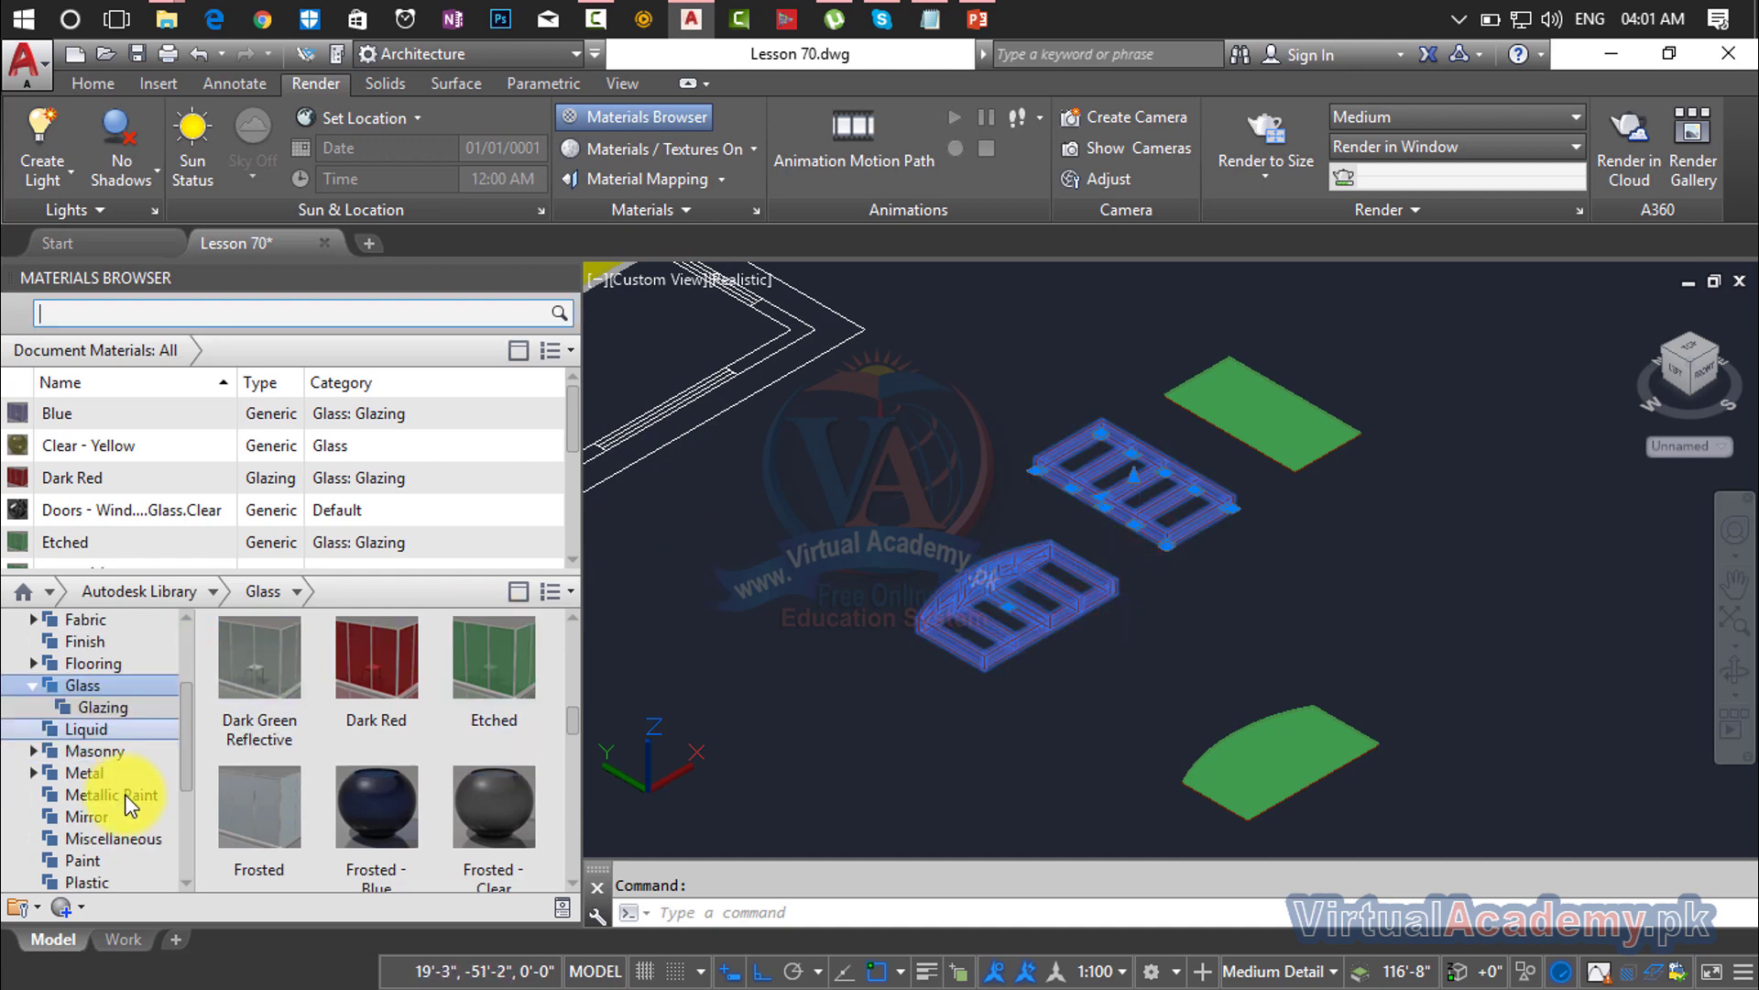
left_click(114, 858)
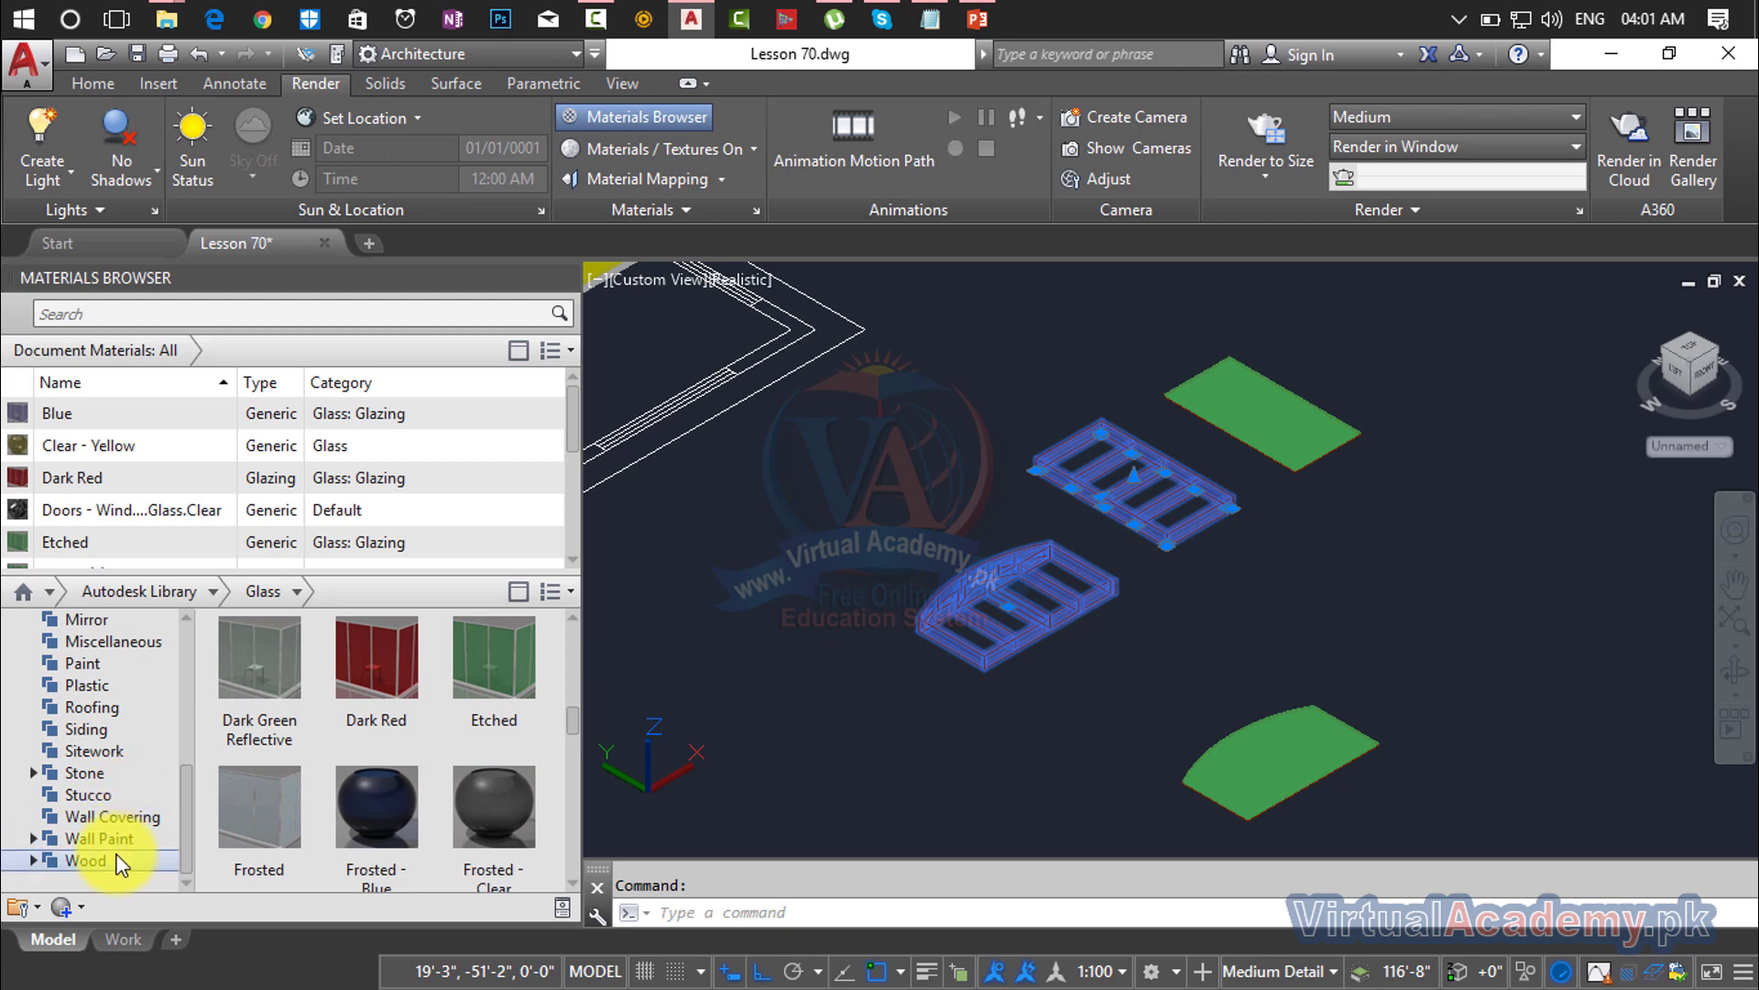
scroll(403, 691, "down", 5)
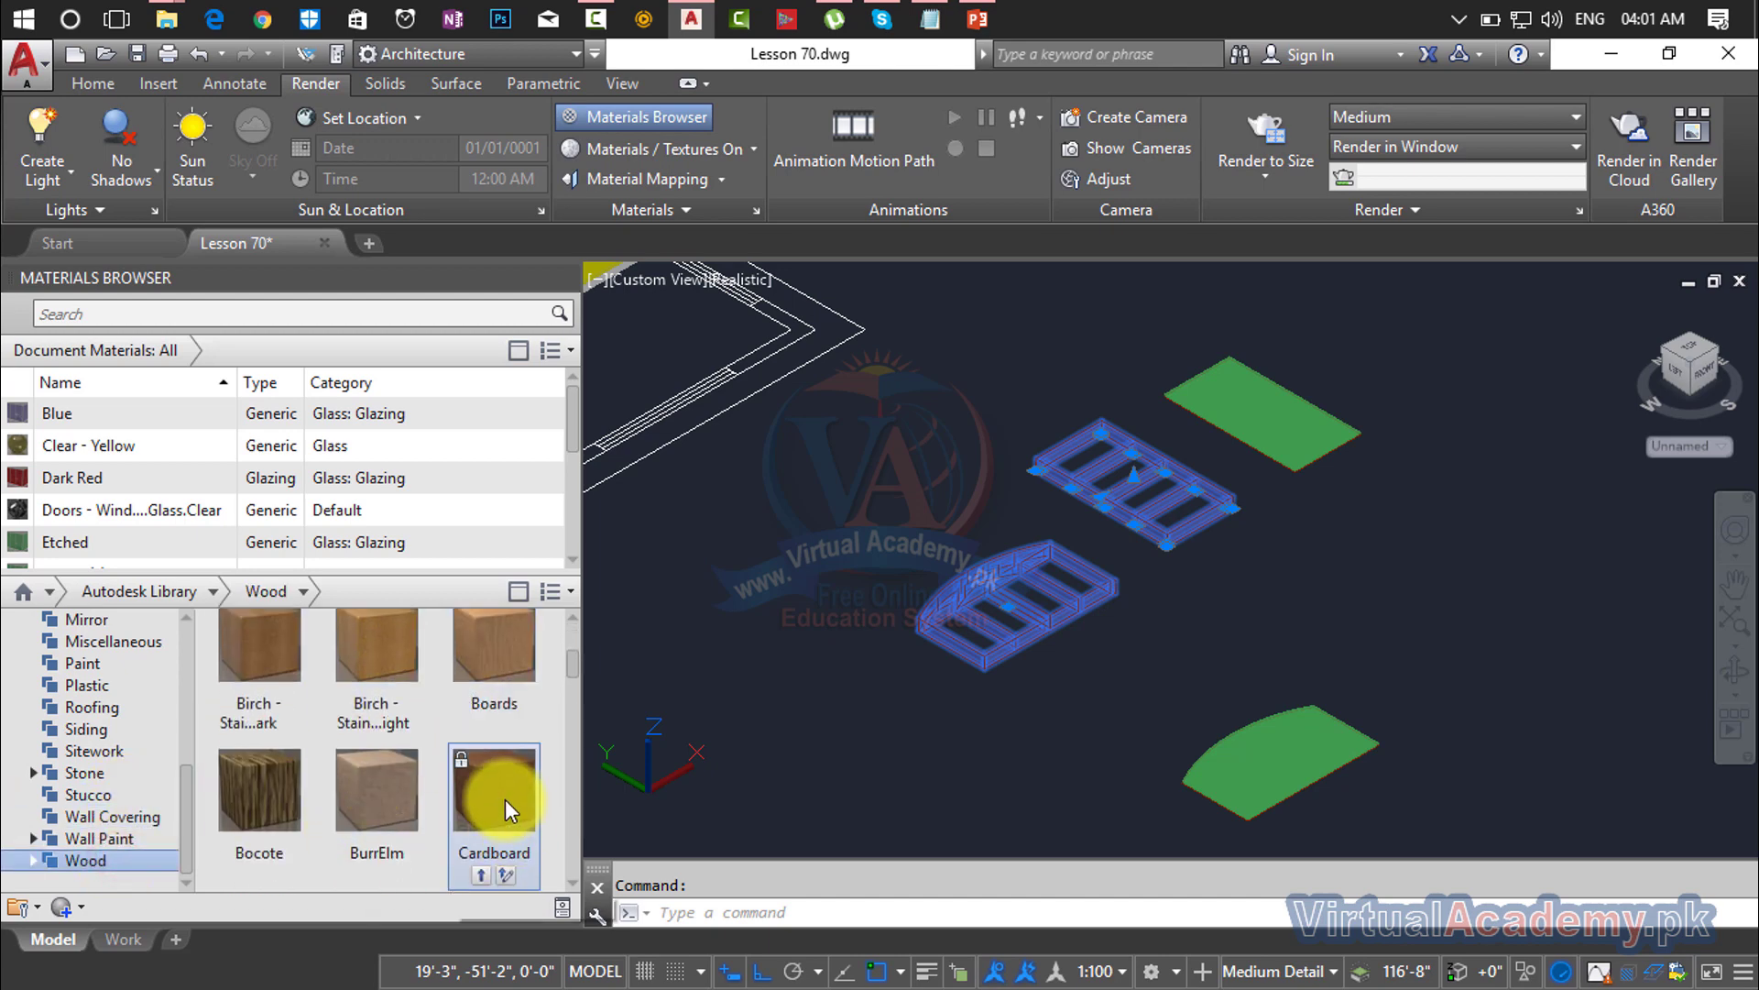
scroll(504, 799, "down", 5)
scroll(504, 799, "down", 8)
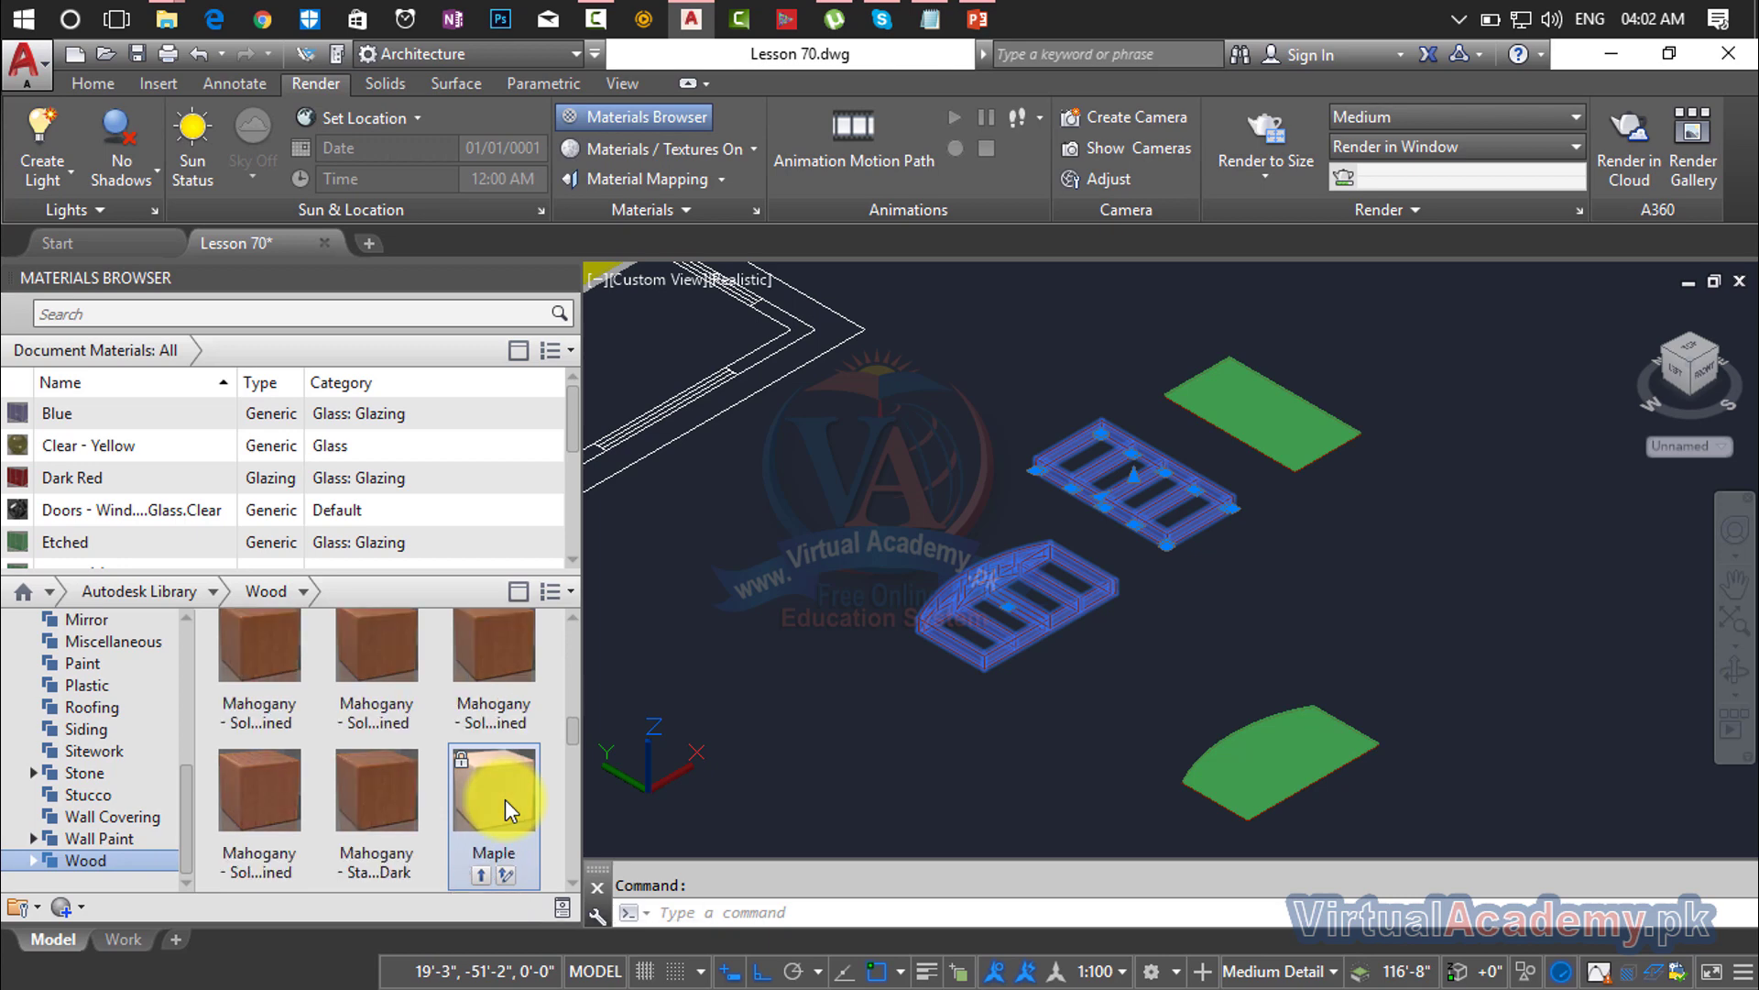
scroll(504, 797, "down", 8)
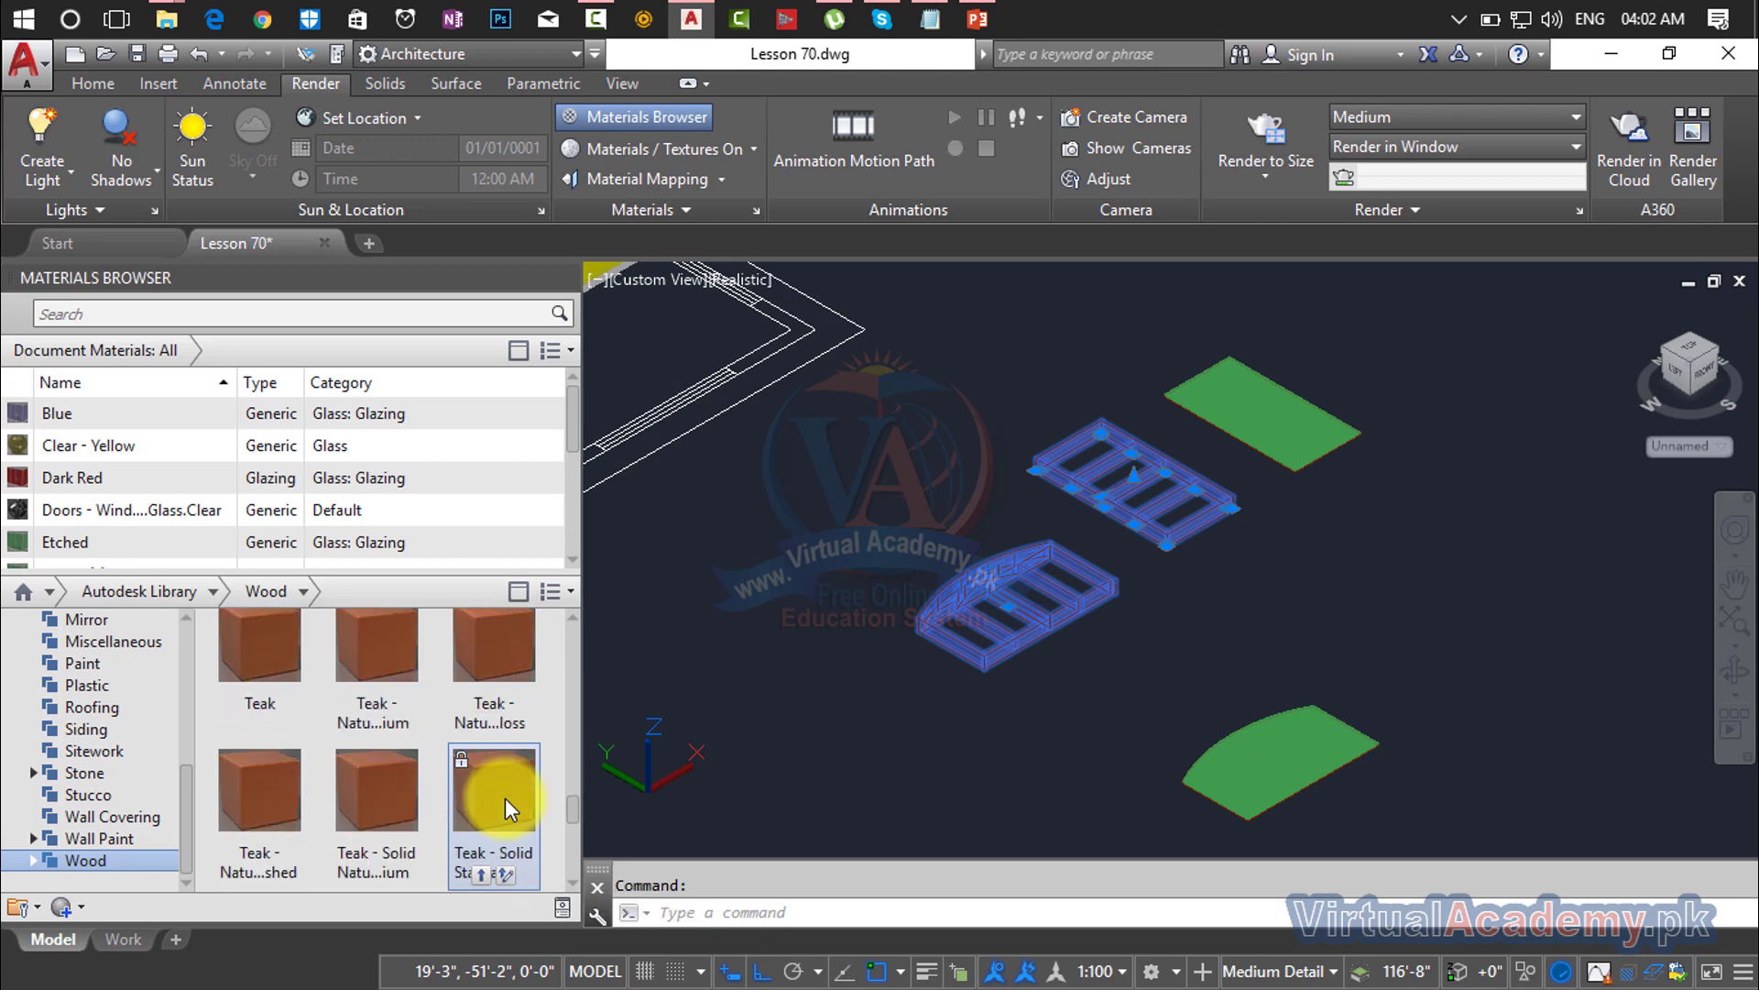
scroll(504, 796, "up", 10)
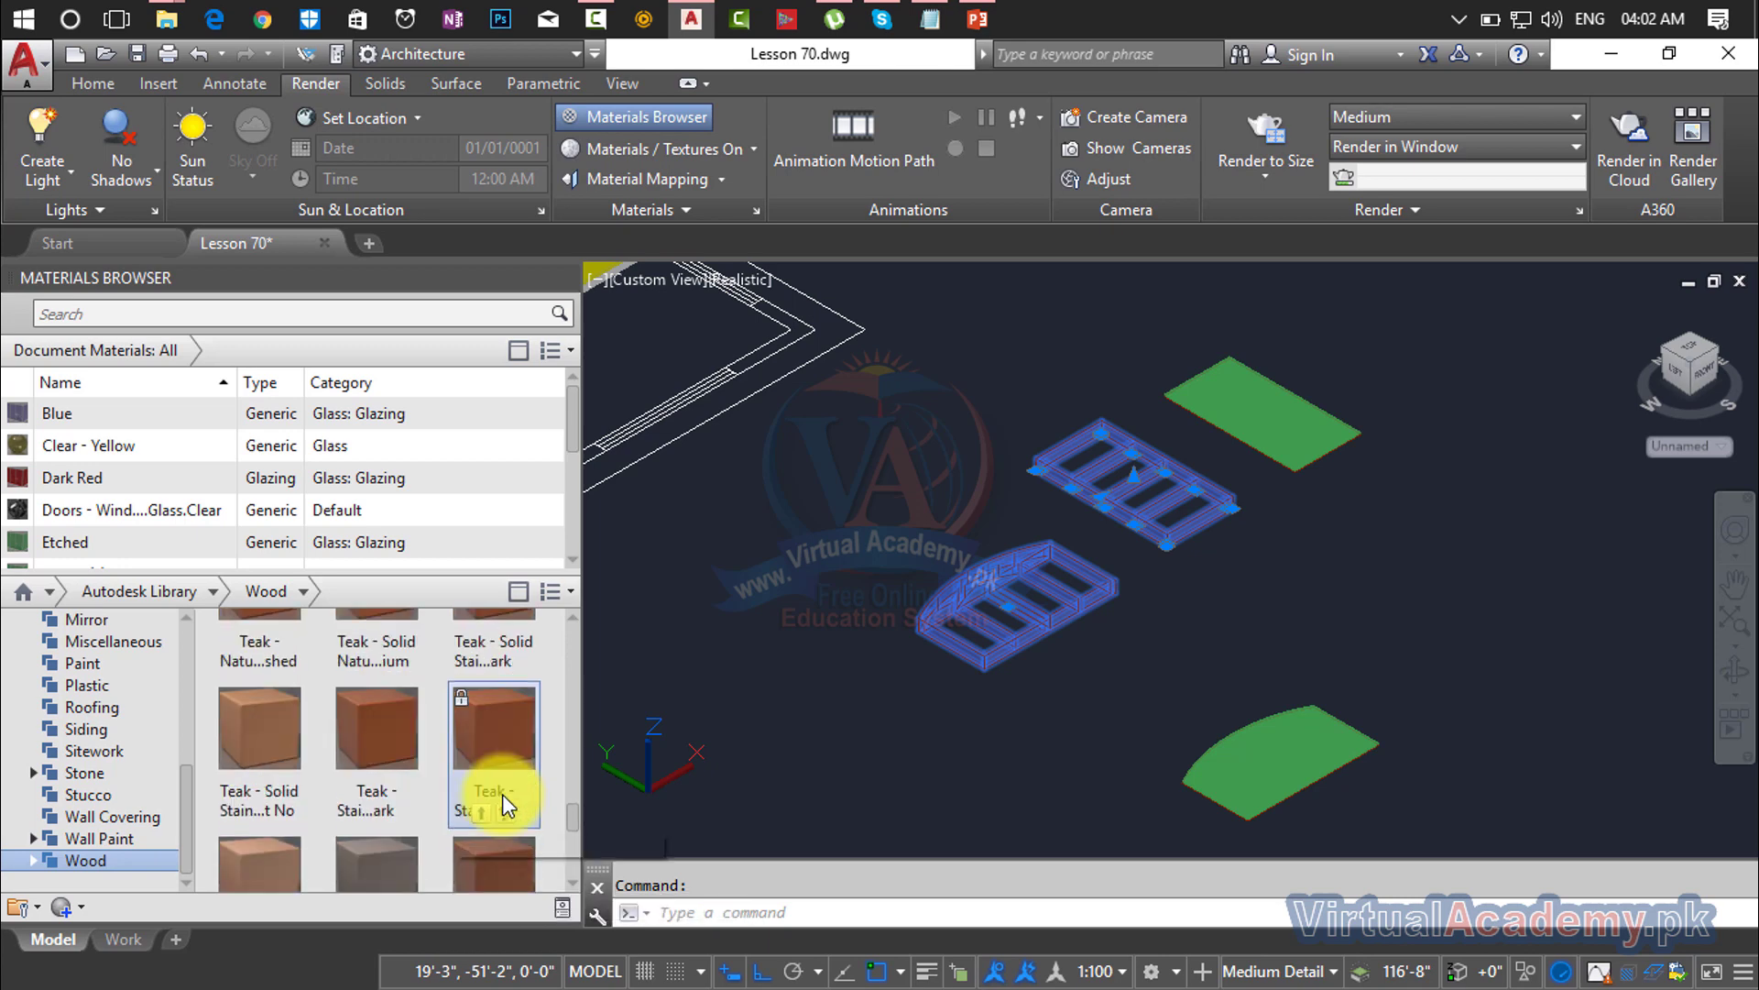
scroll(502, 794, "up", 8)
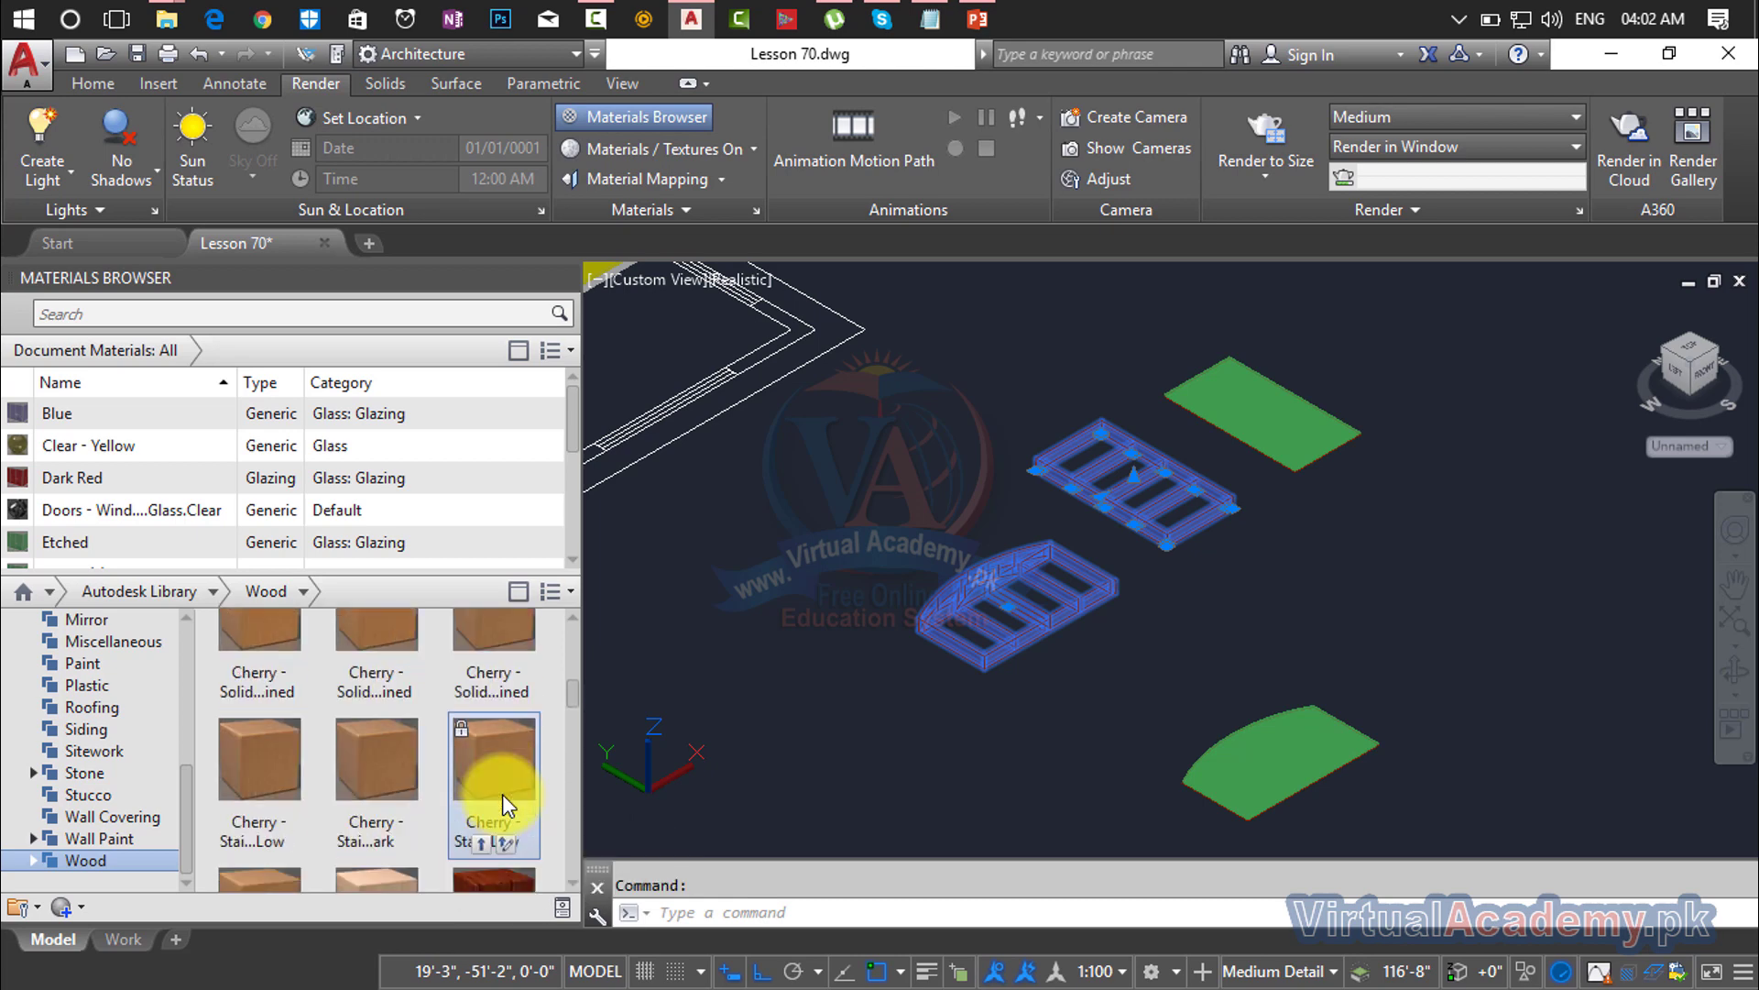
scroll(502, 793, "down", 3)
right_click(466, 652)
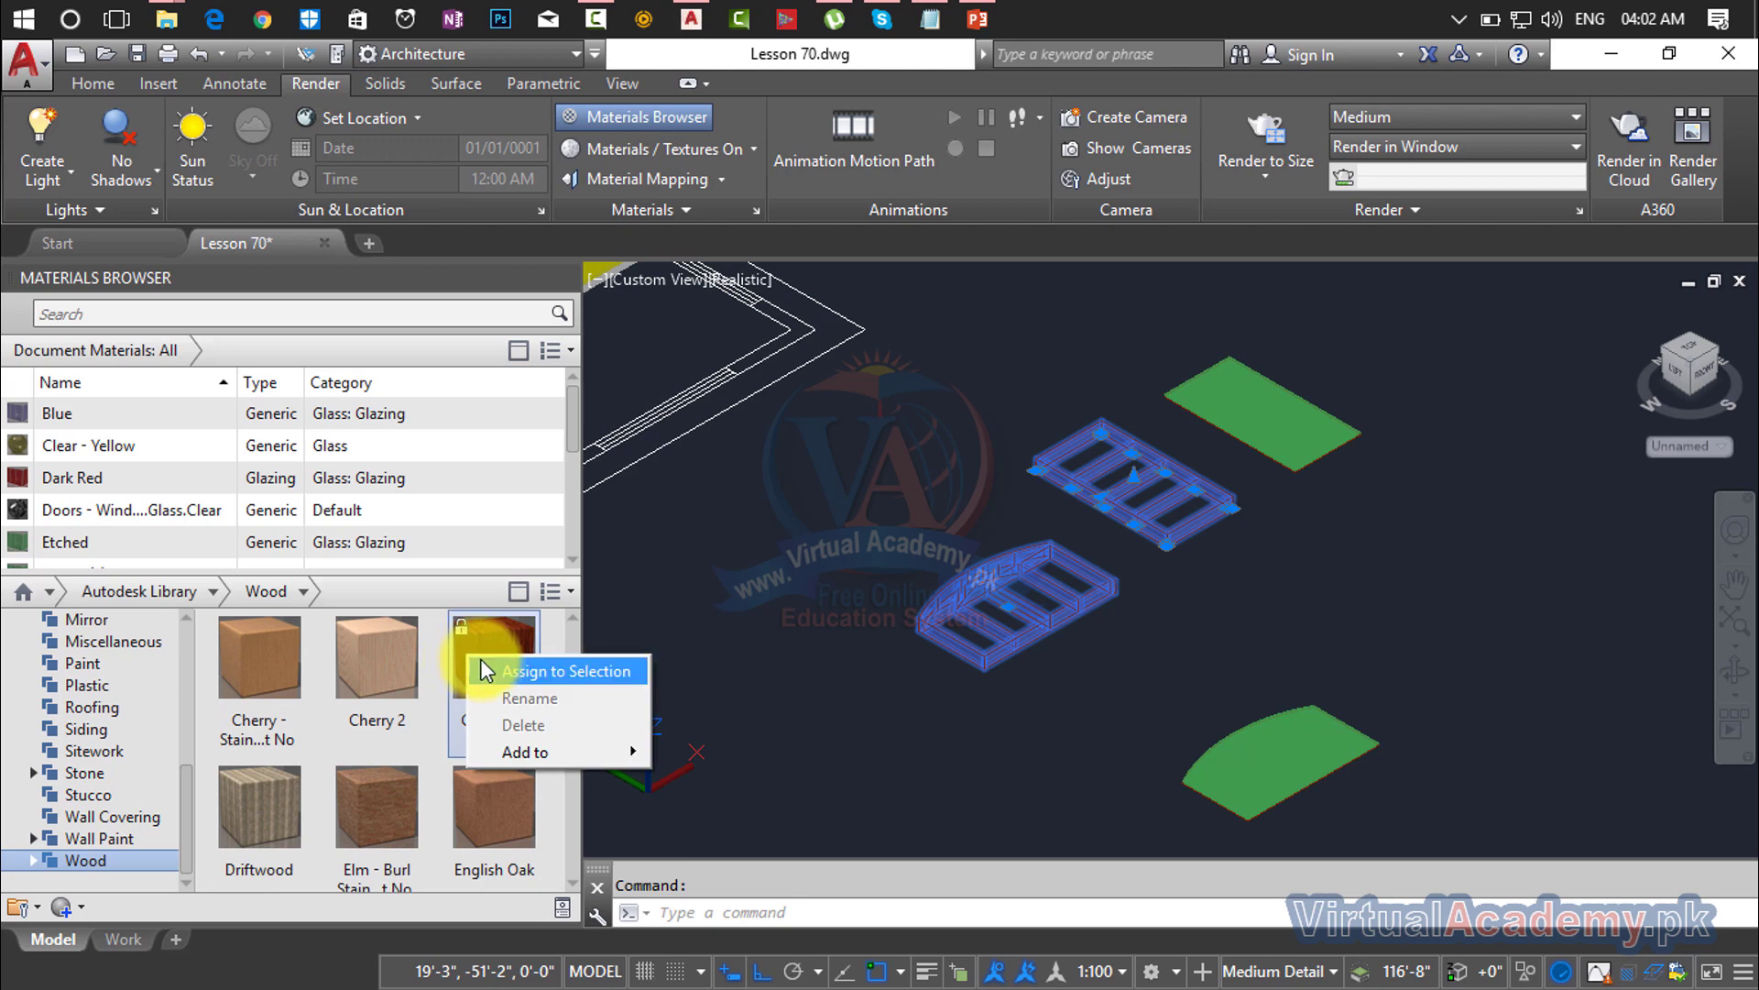
left_click(487, 662)
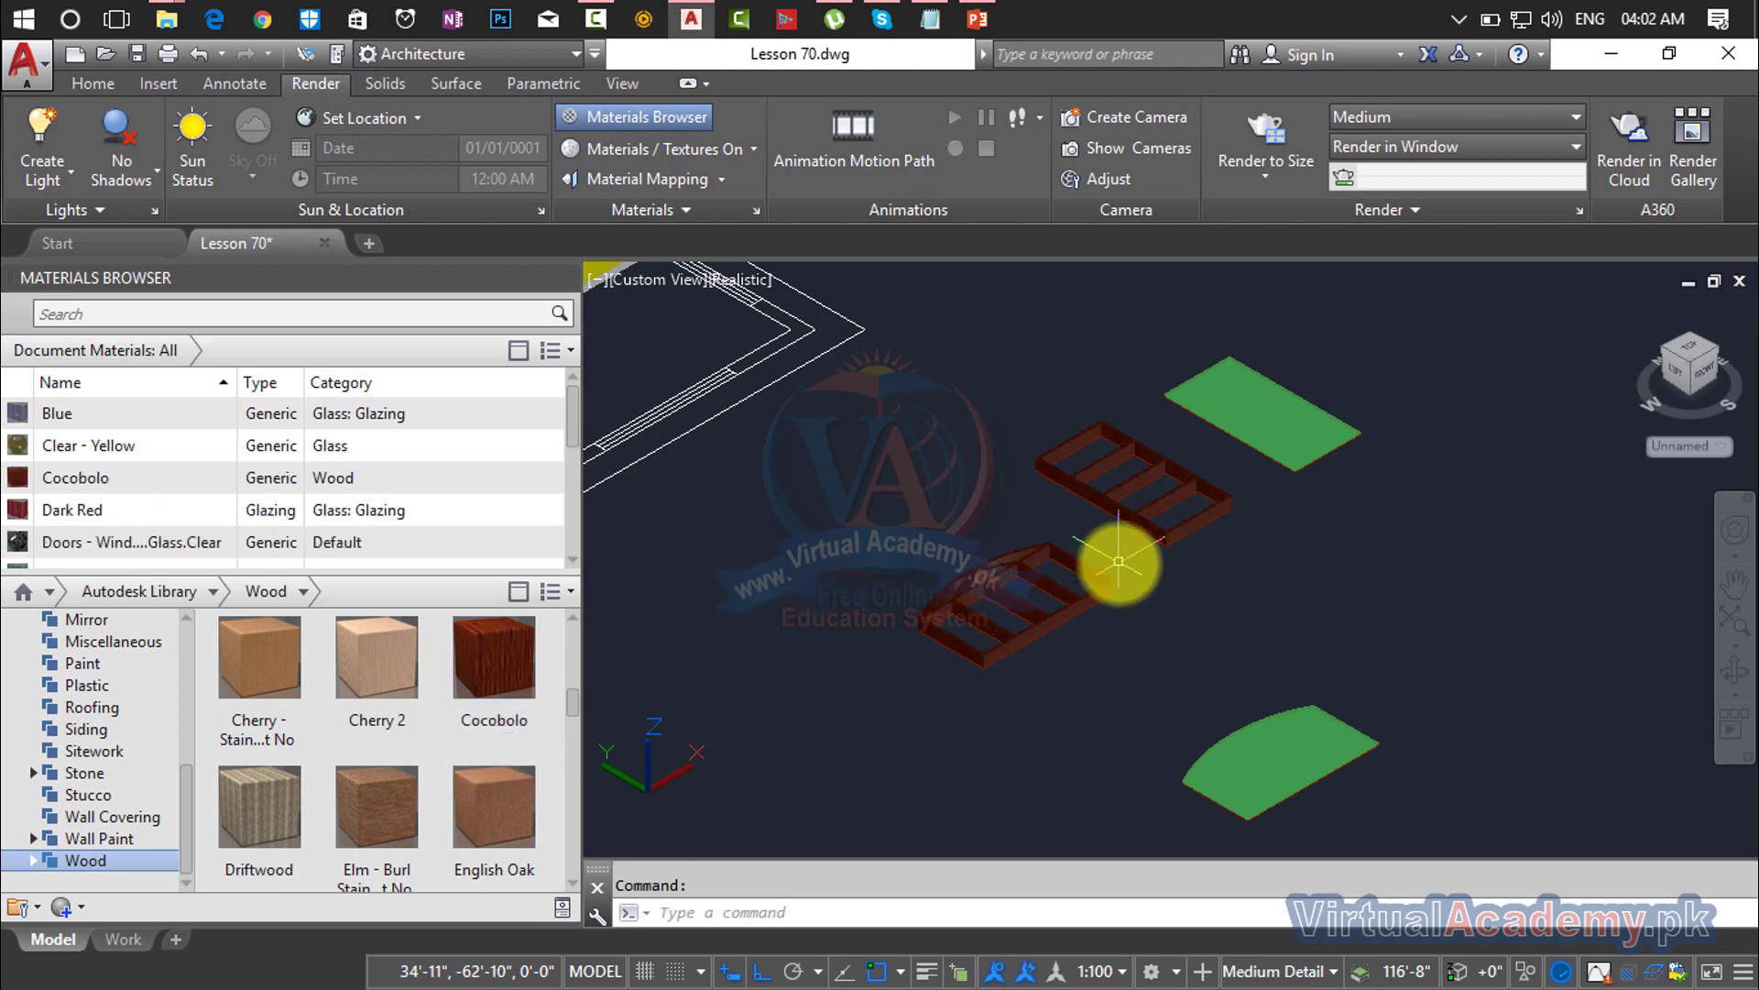
scroll(1120, 561, "up", 3)
scroll(1148, 563, "down", 3)
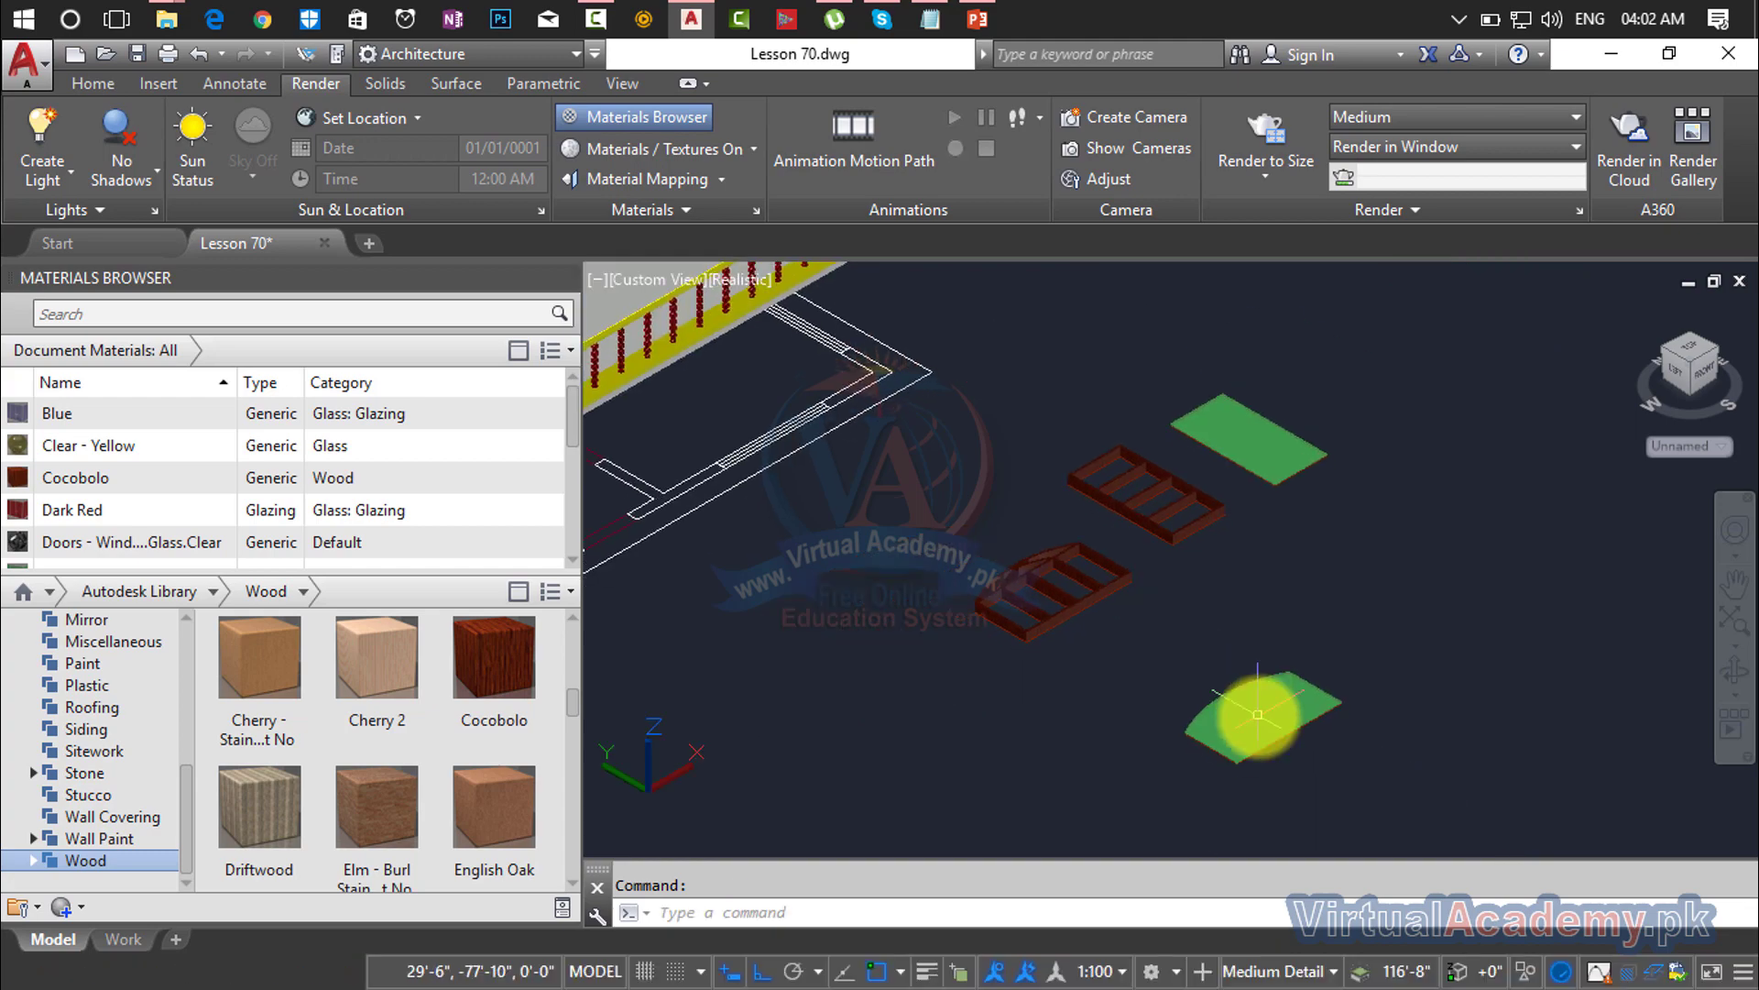
left_click(1254, 718)
scroll(1236, 747, "up", 3)
key("Escape")
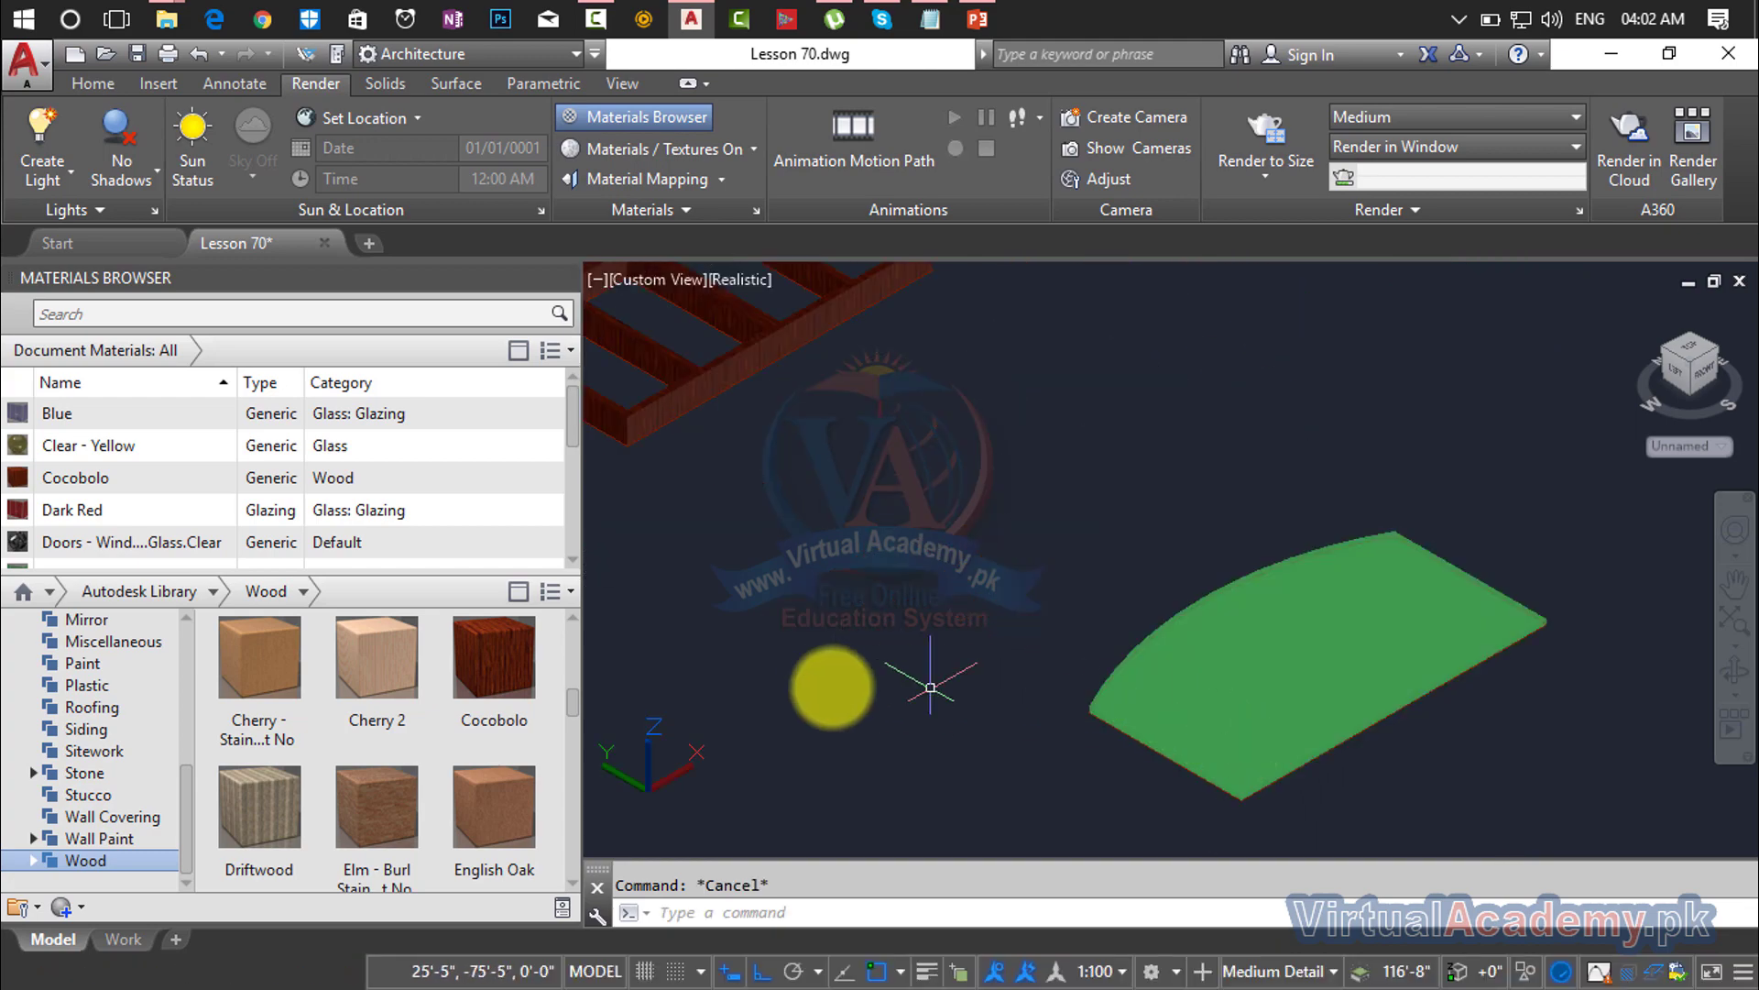
Step: Assign the Dark Red glazing material from the Autodesk Library to the thin arched and rectangular glass panels
left_click(1226, 666)
scroll(1226, 666, "down", 2)
scroll(1226, 633, "down", 2)
scroll(1237, 499, "up", 2)
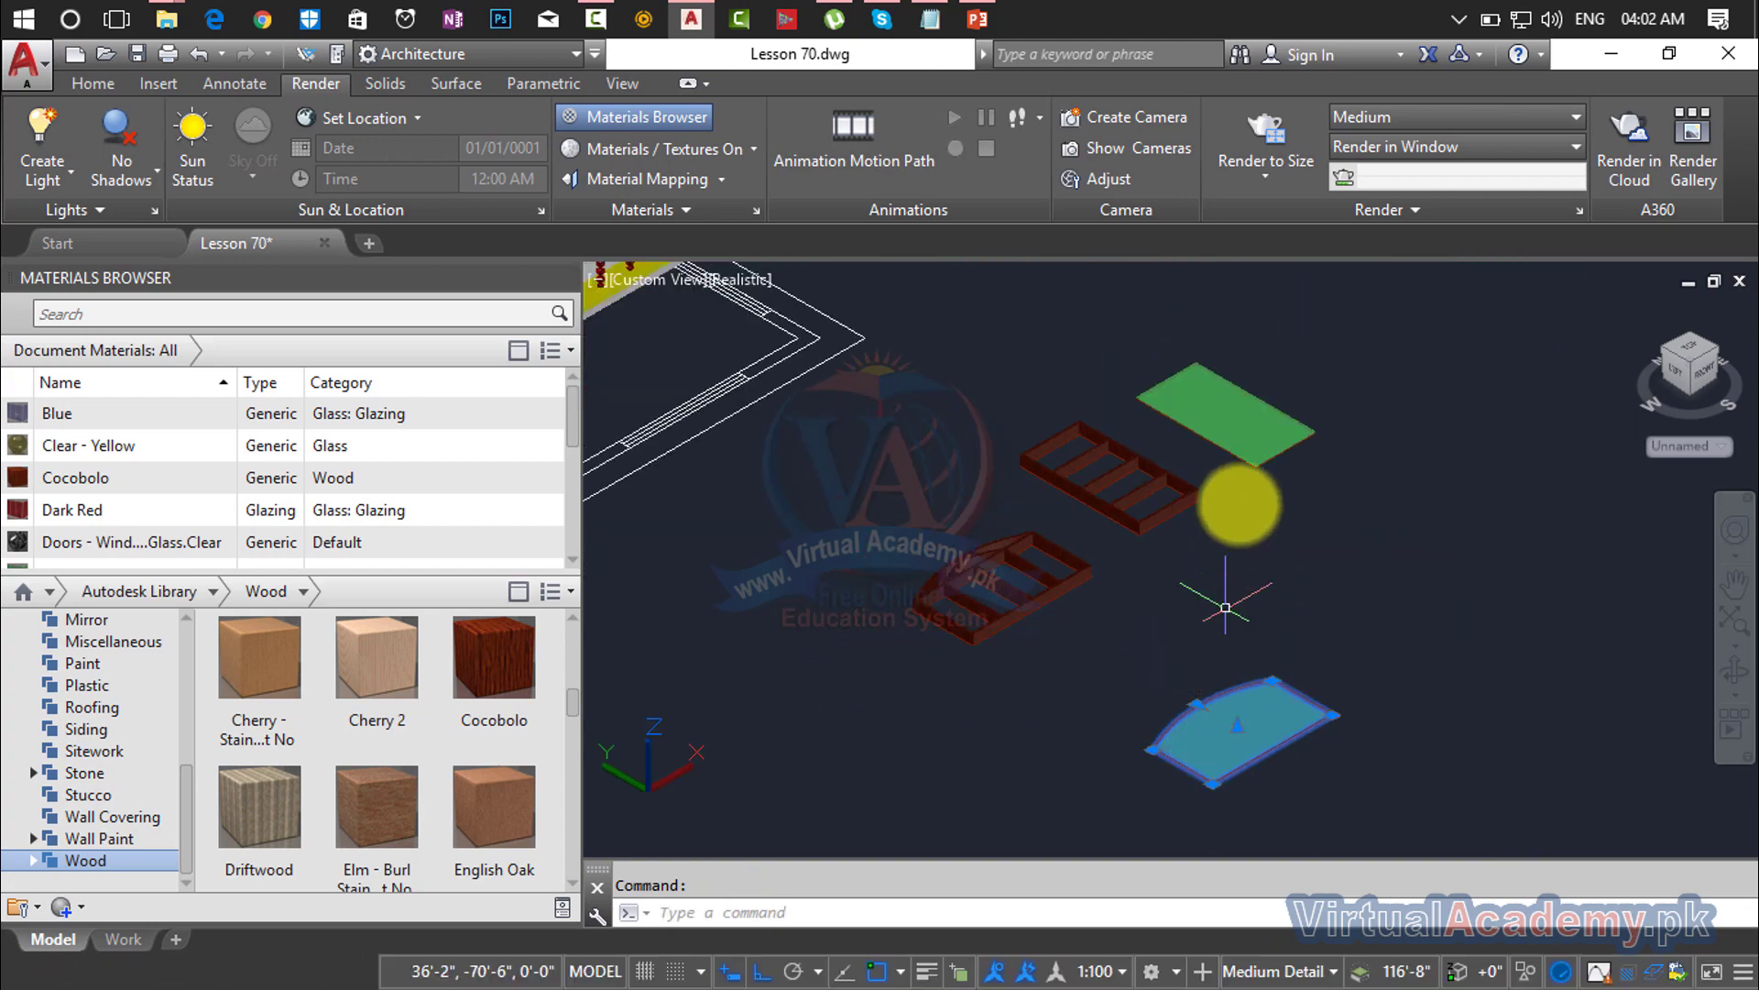
left_click(1237, 426)
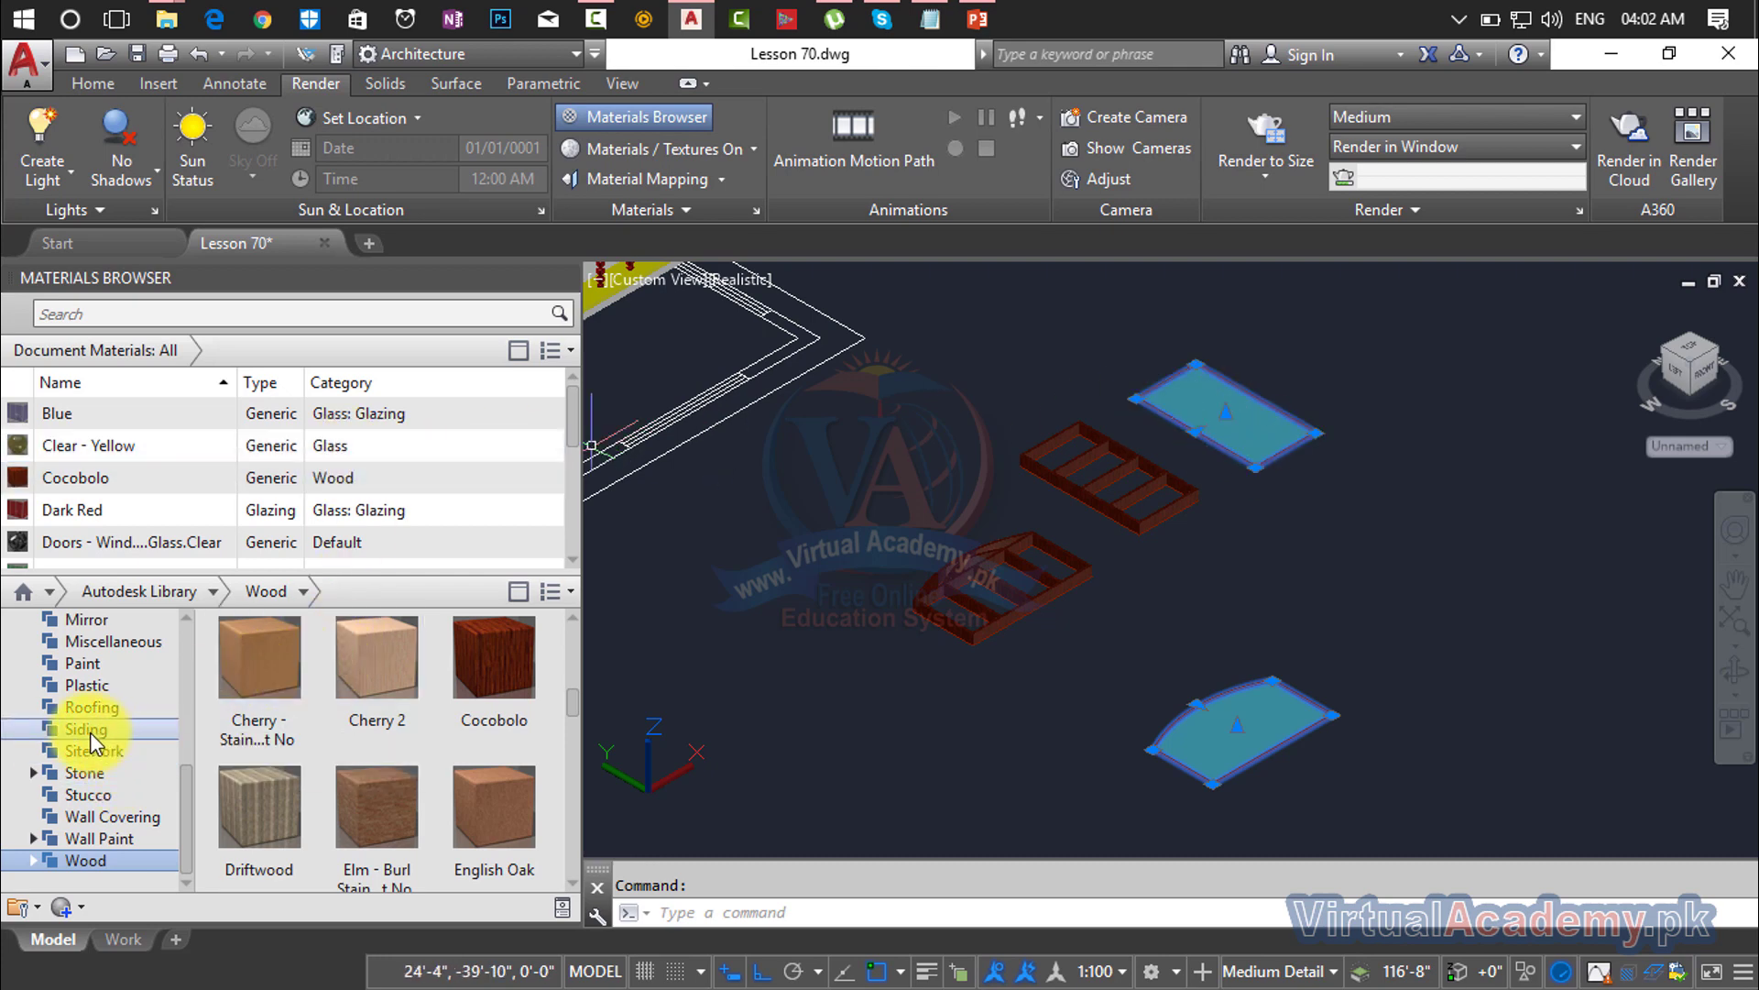
scroll(81, 663, "up", 2)
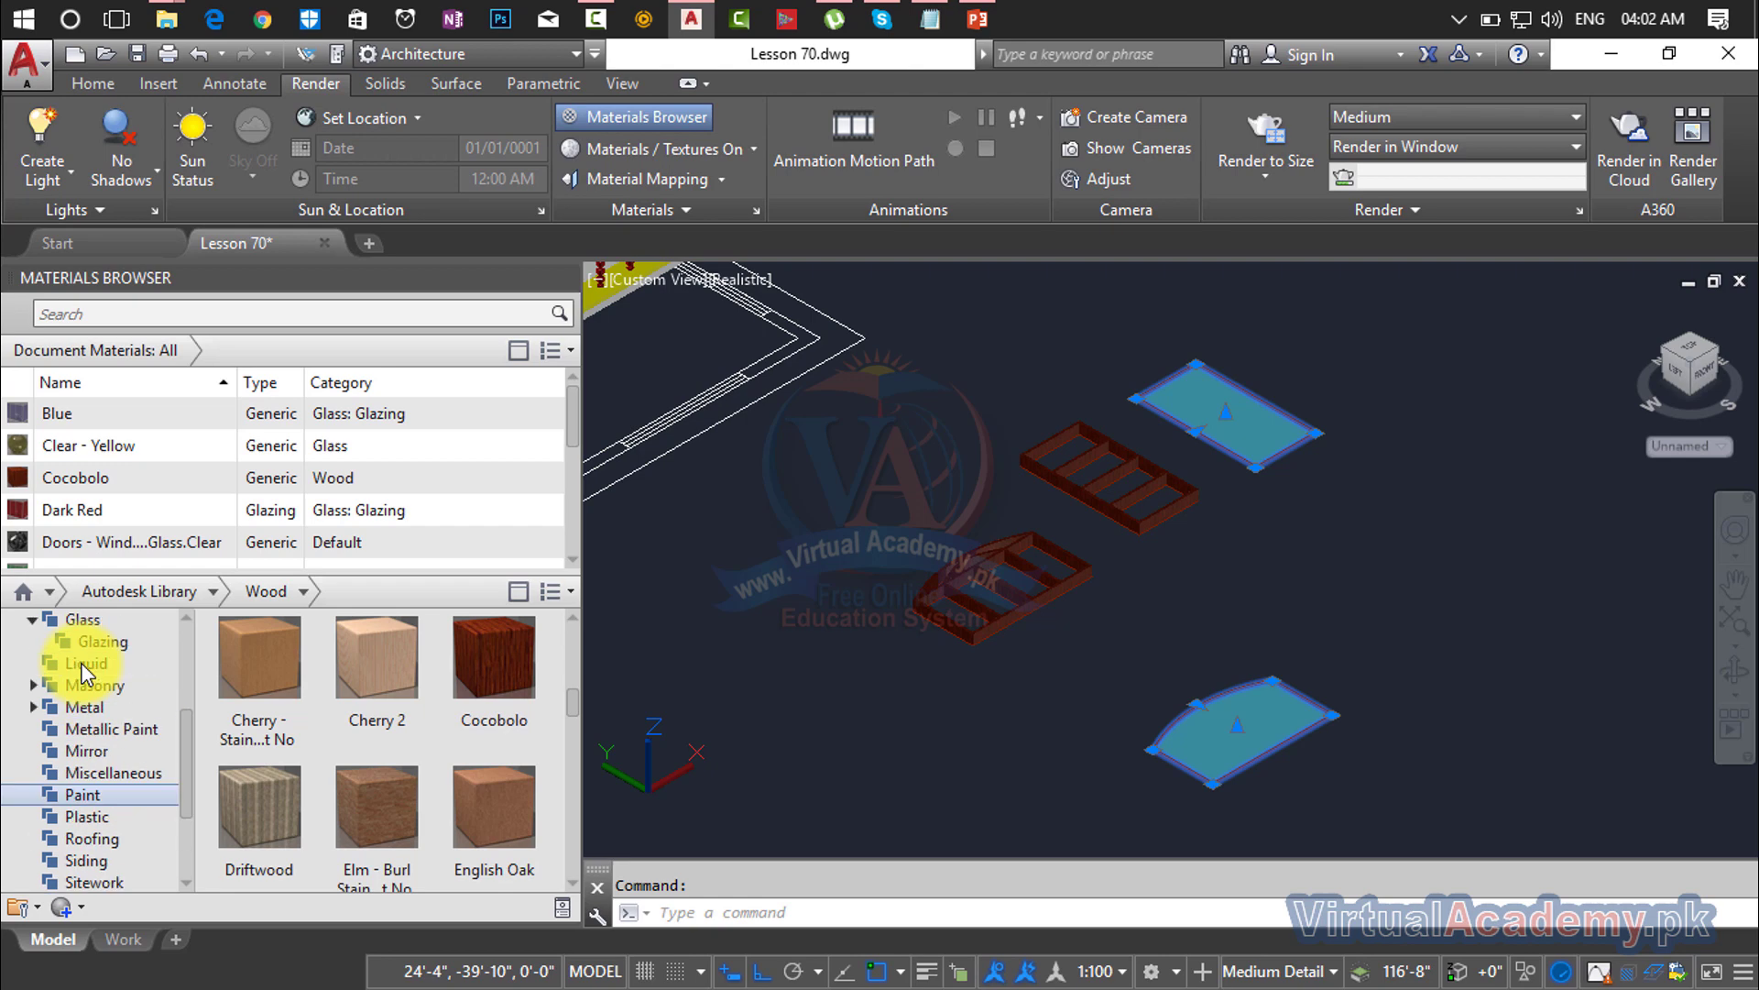
left_click(85, 663)
left_click(106, 641)
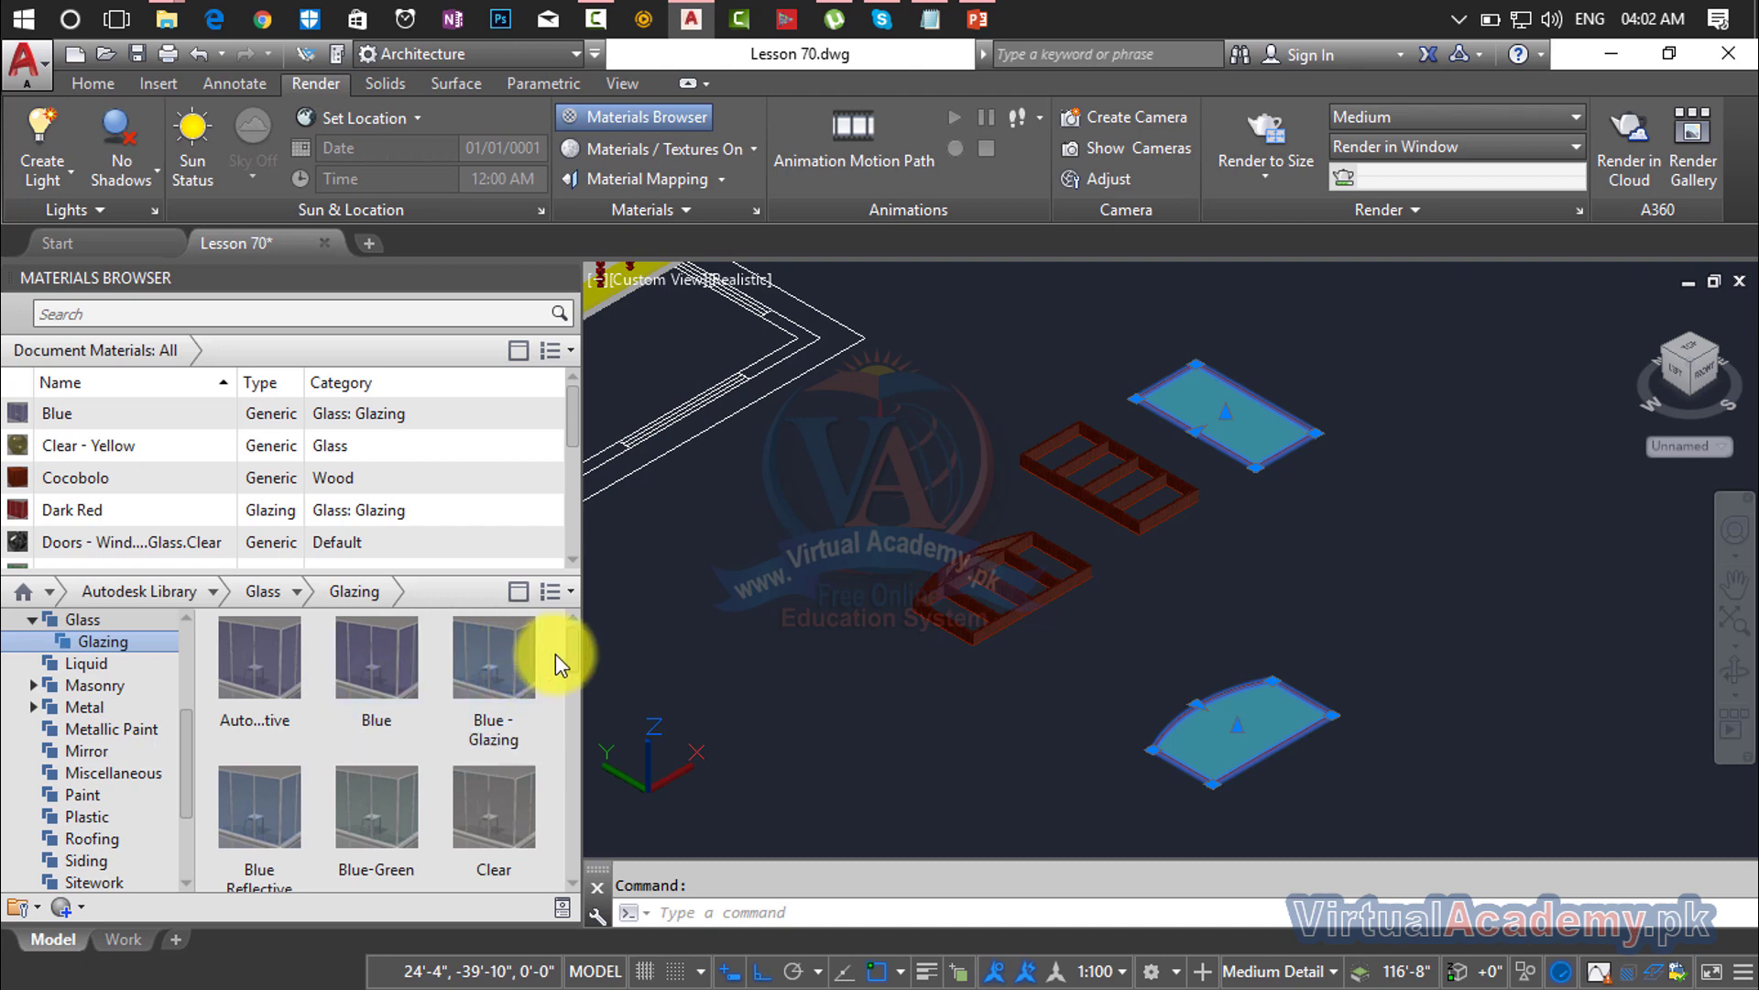
scroll(556, 652, "down", 4)
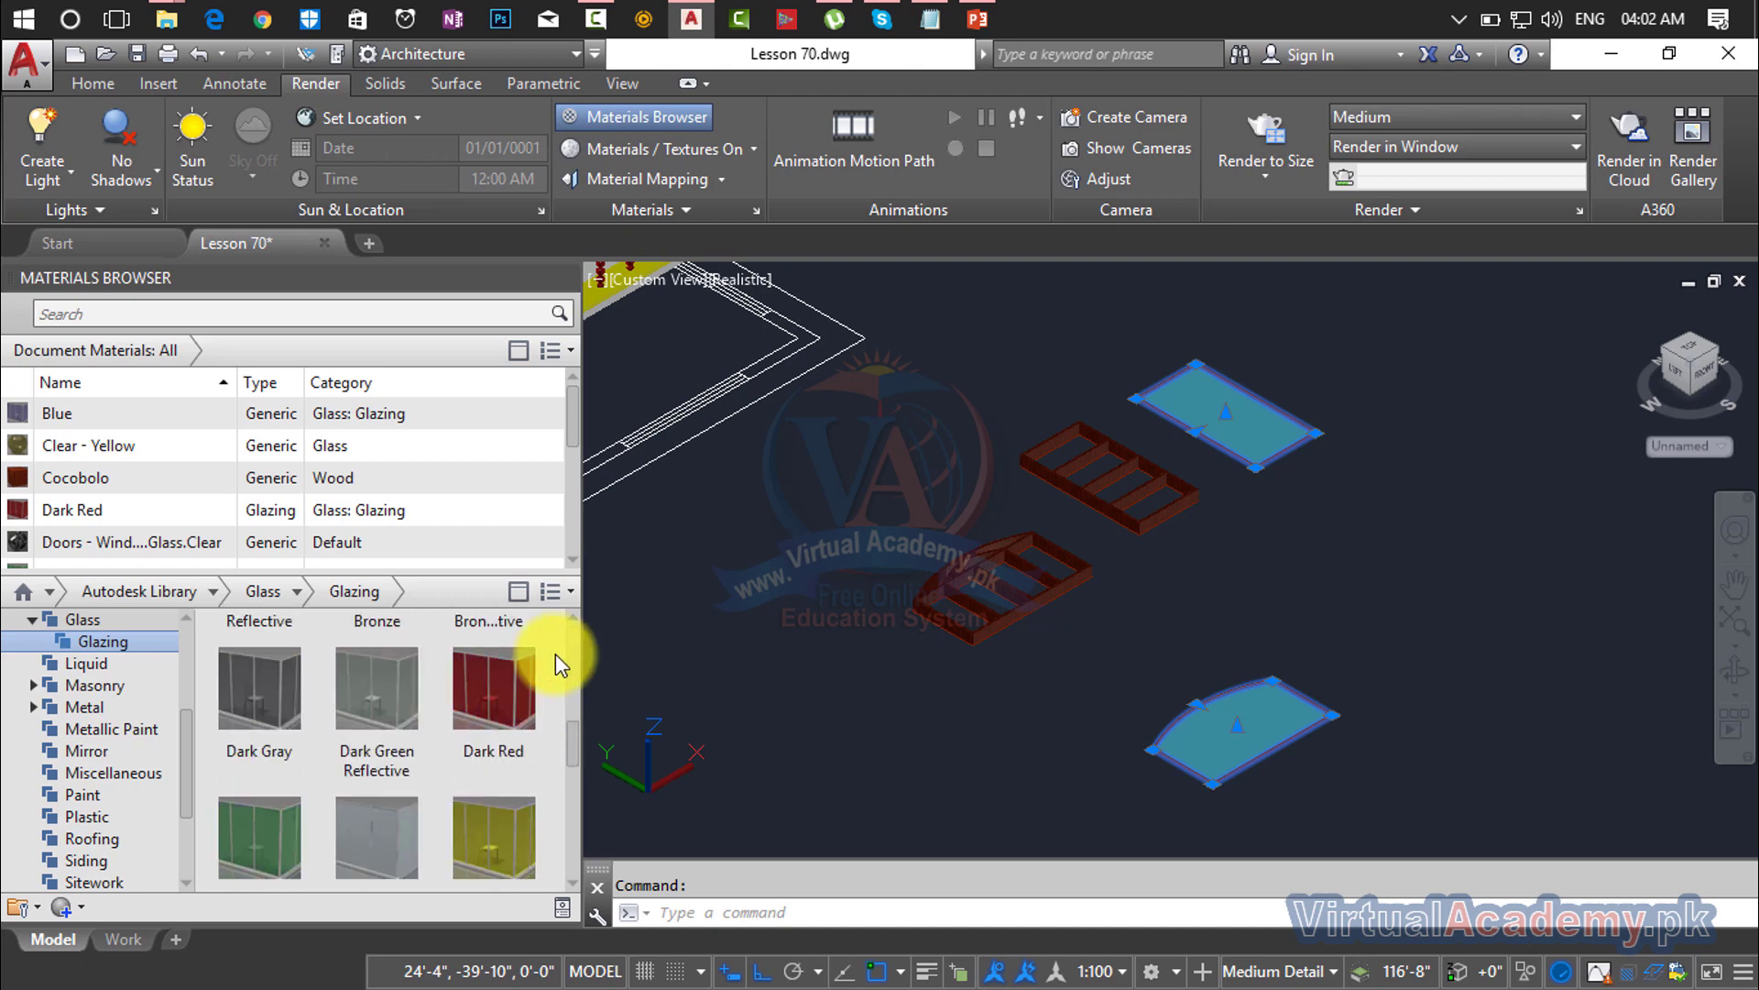
right_click(498, 679)
left_click(533, 696)
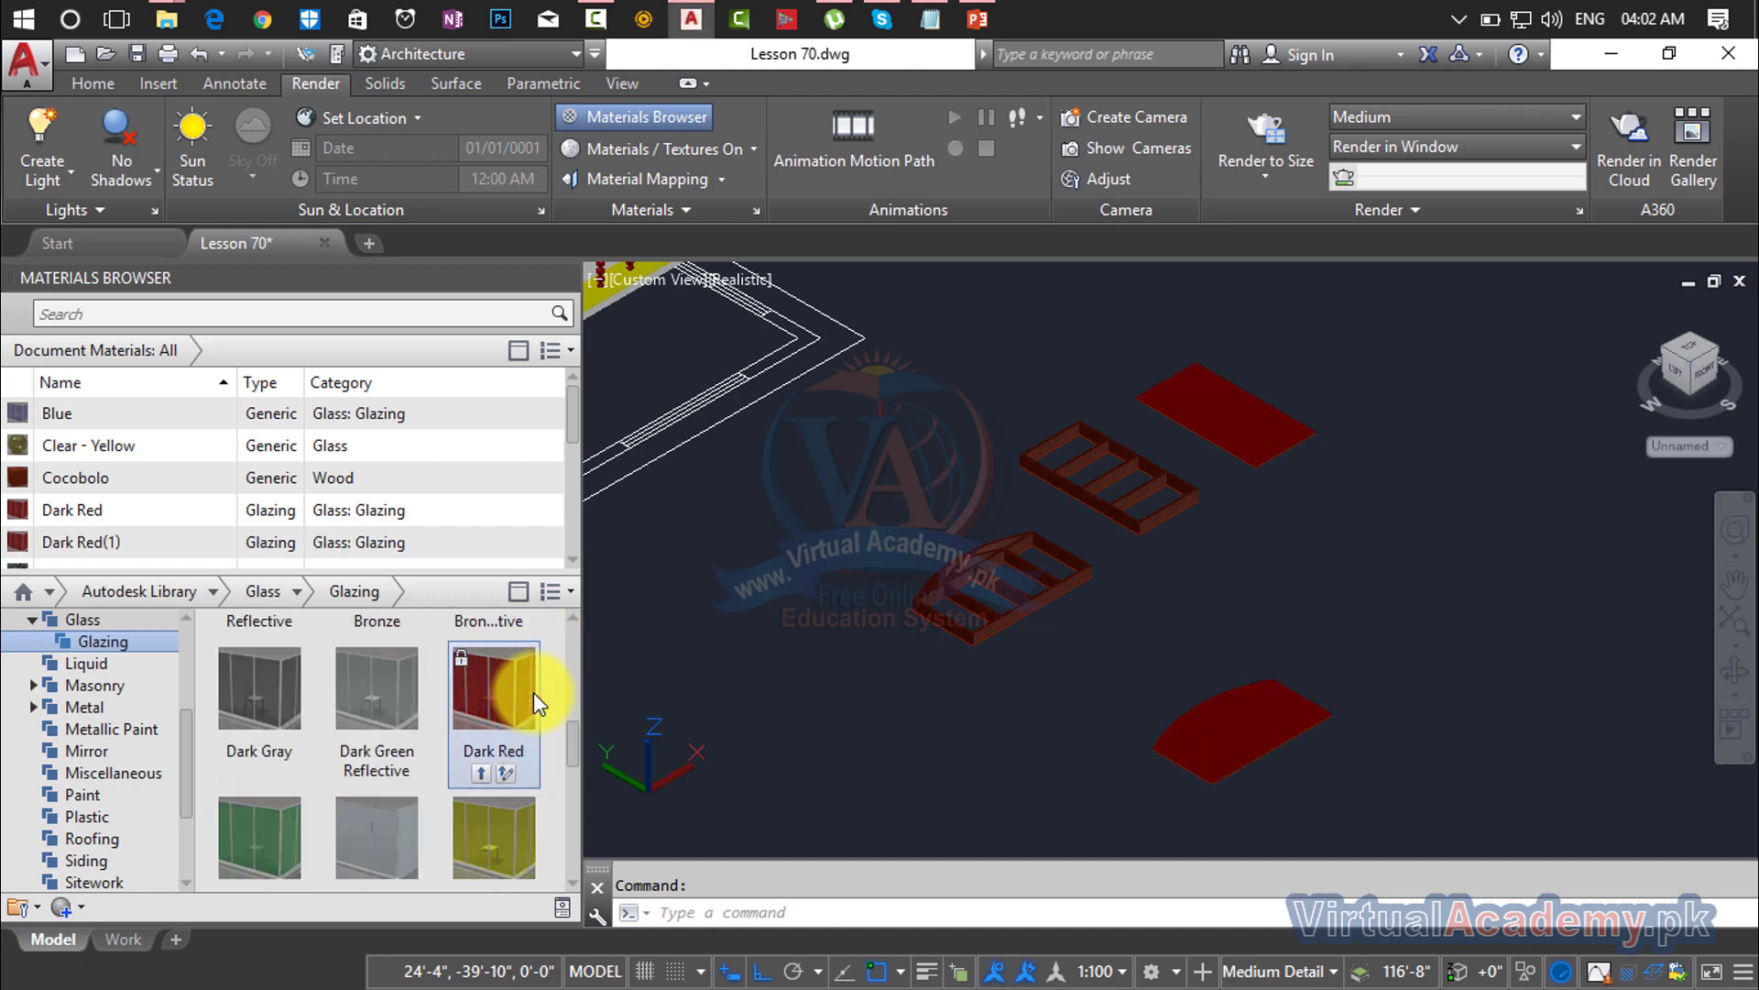
Step: Assign the Andiroba wood material to the arched and rectangular window frames
left_click(1008, 623)
left_click(1086, 495)
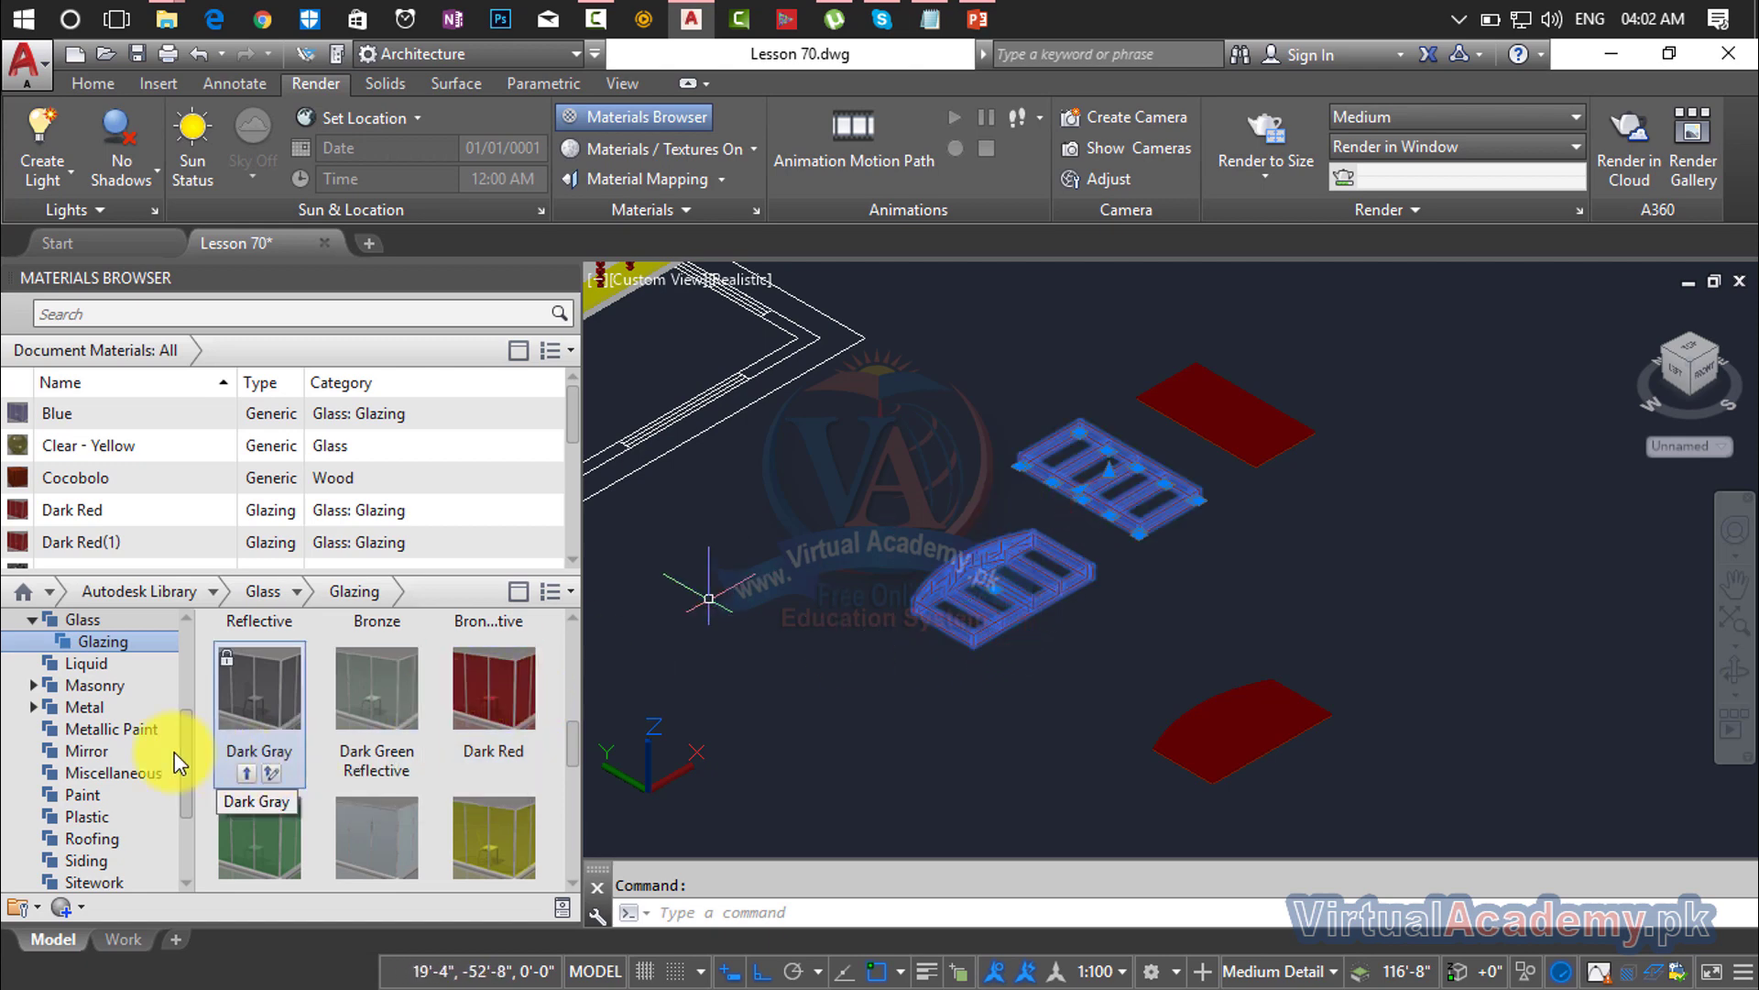
scroll(117, 774, "down", 2)
left_click(87, 860)
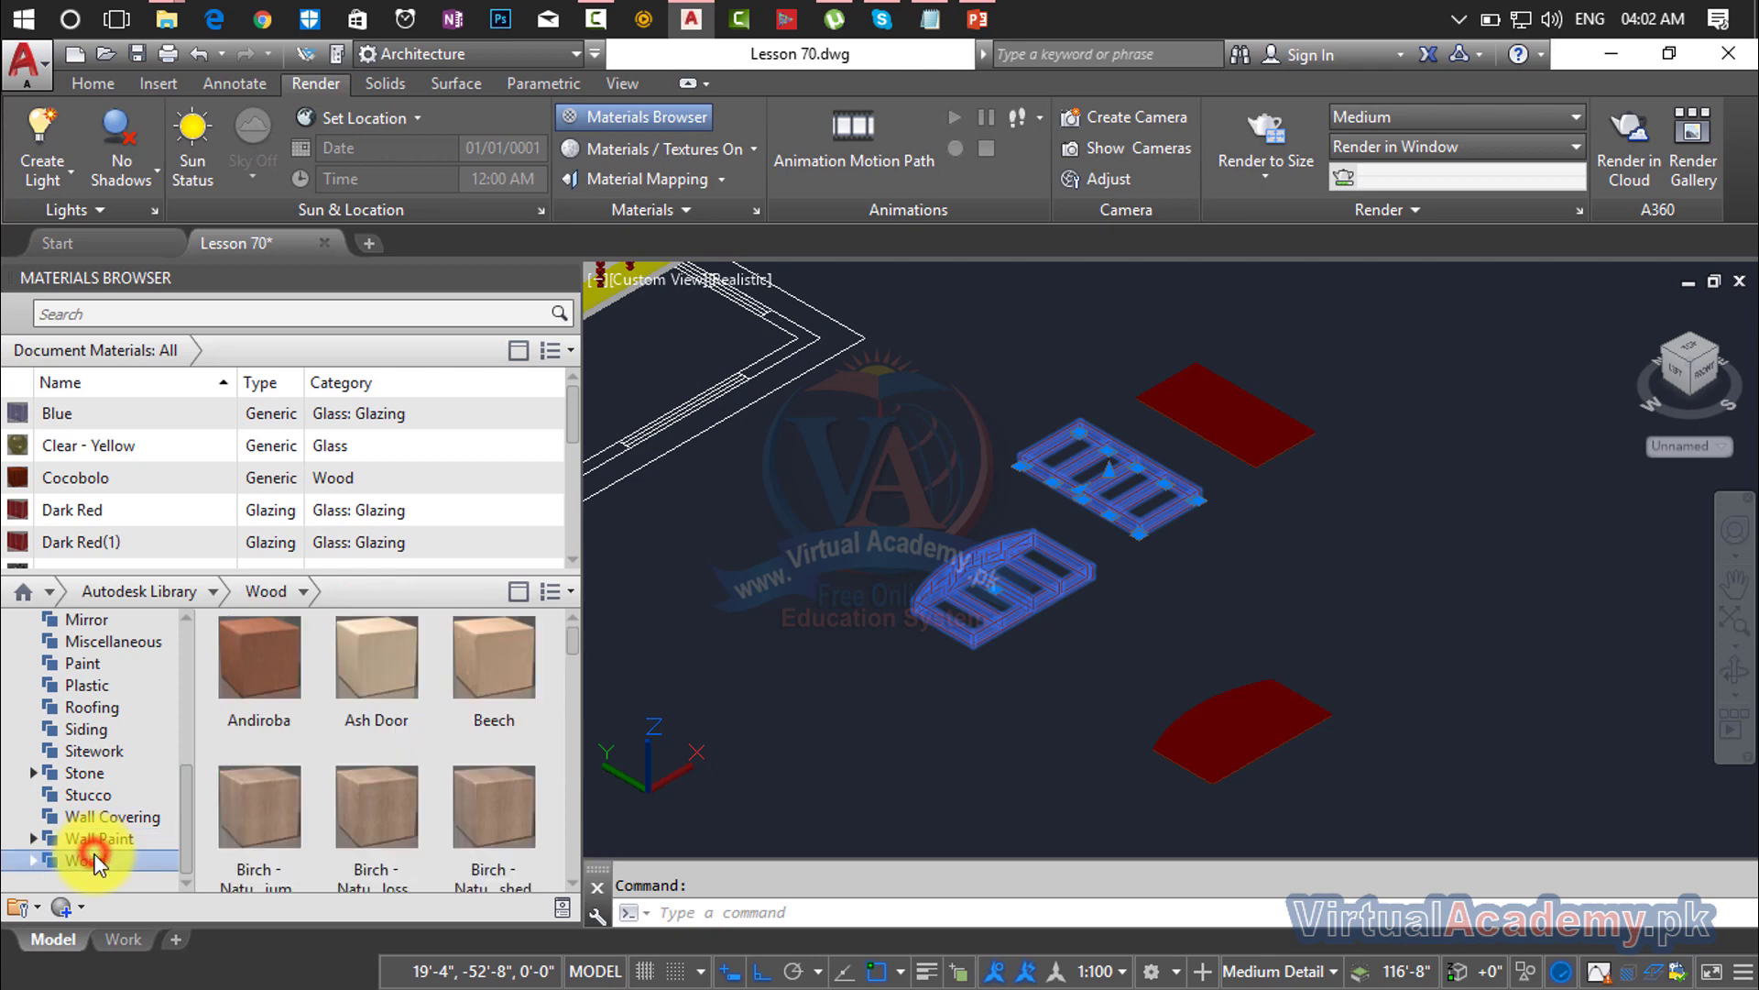
left_click(277, 644)
right_click(277, 643)
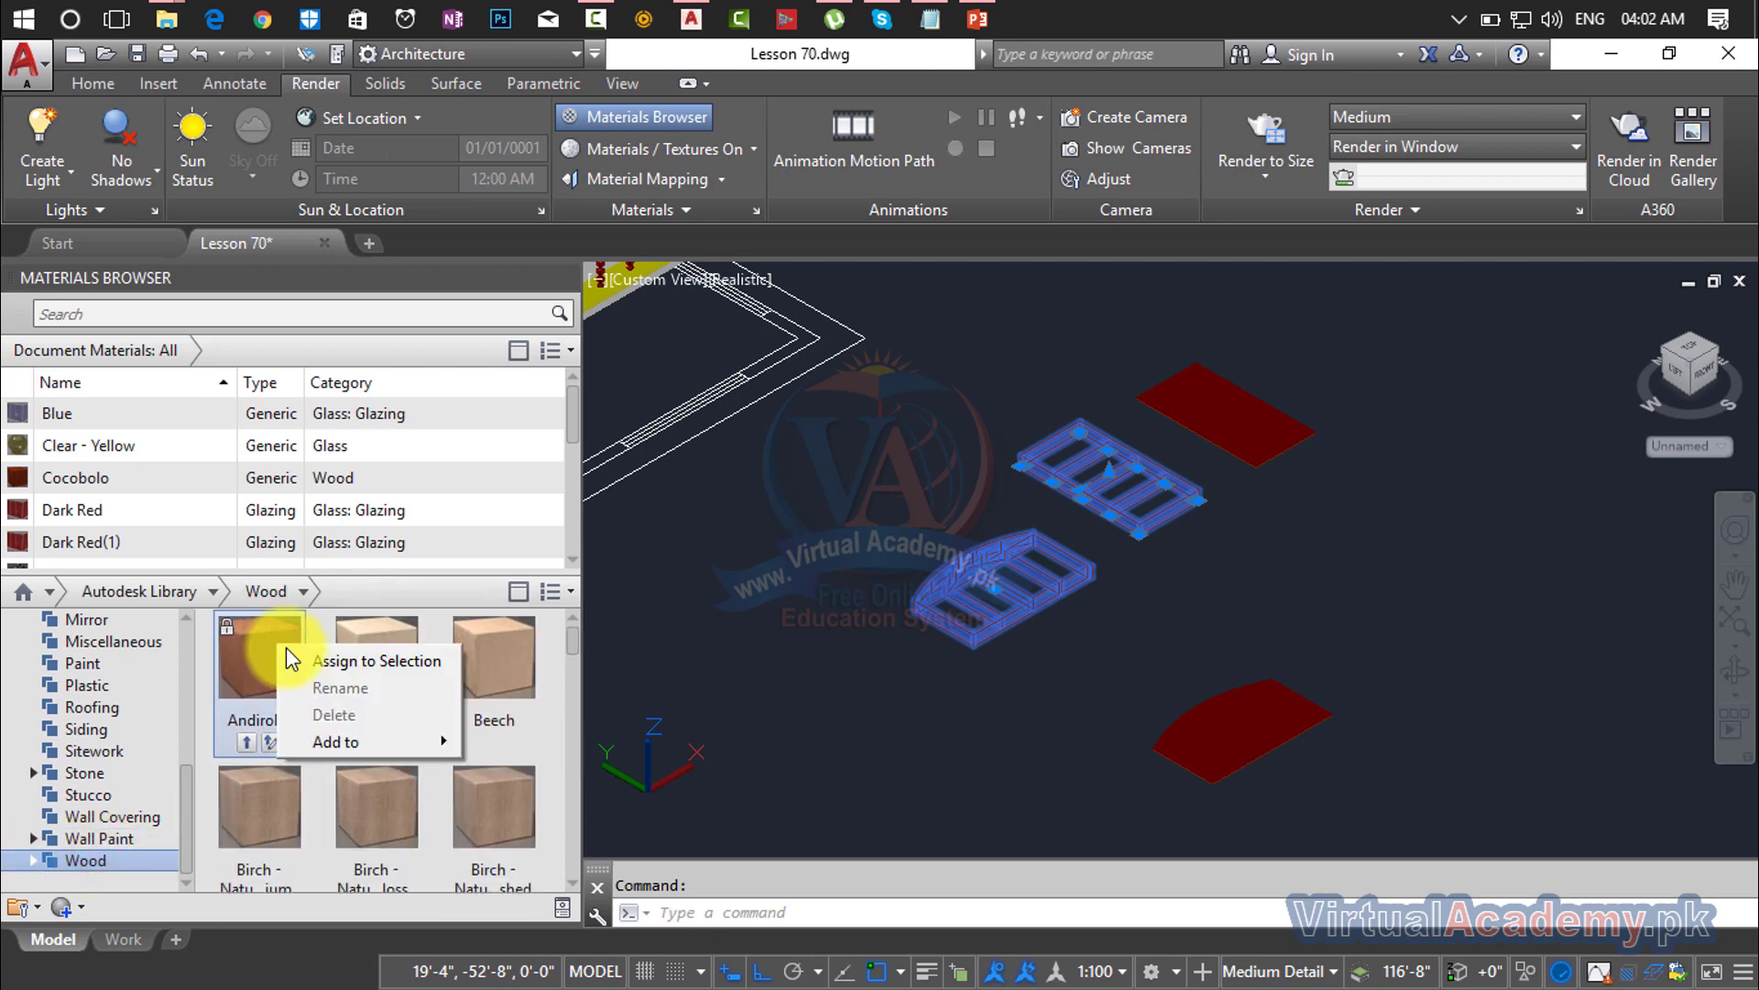
left_click(307, 660)
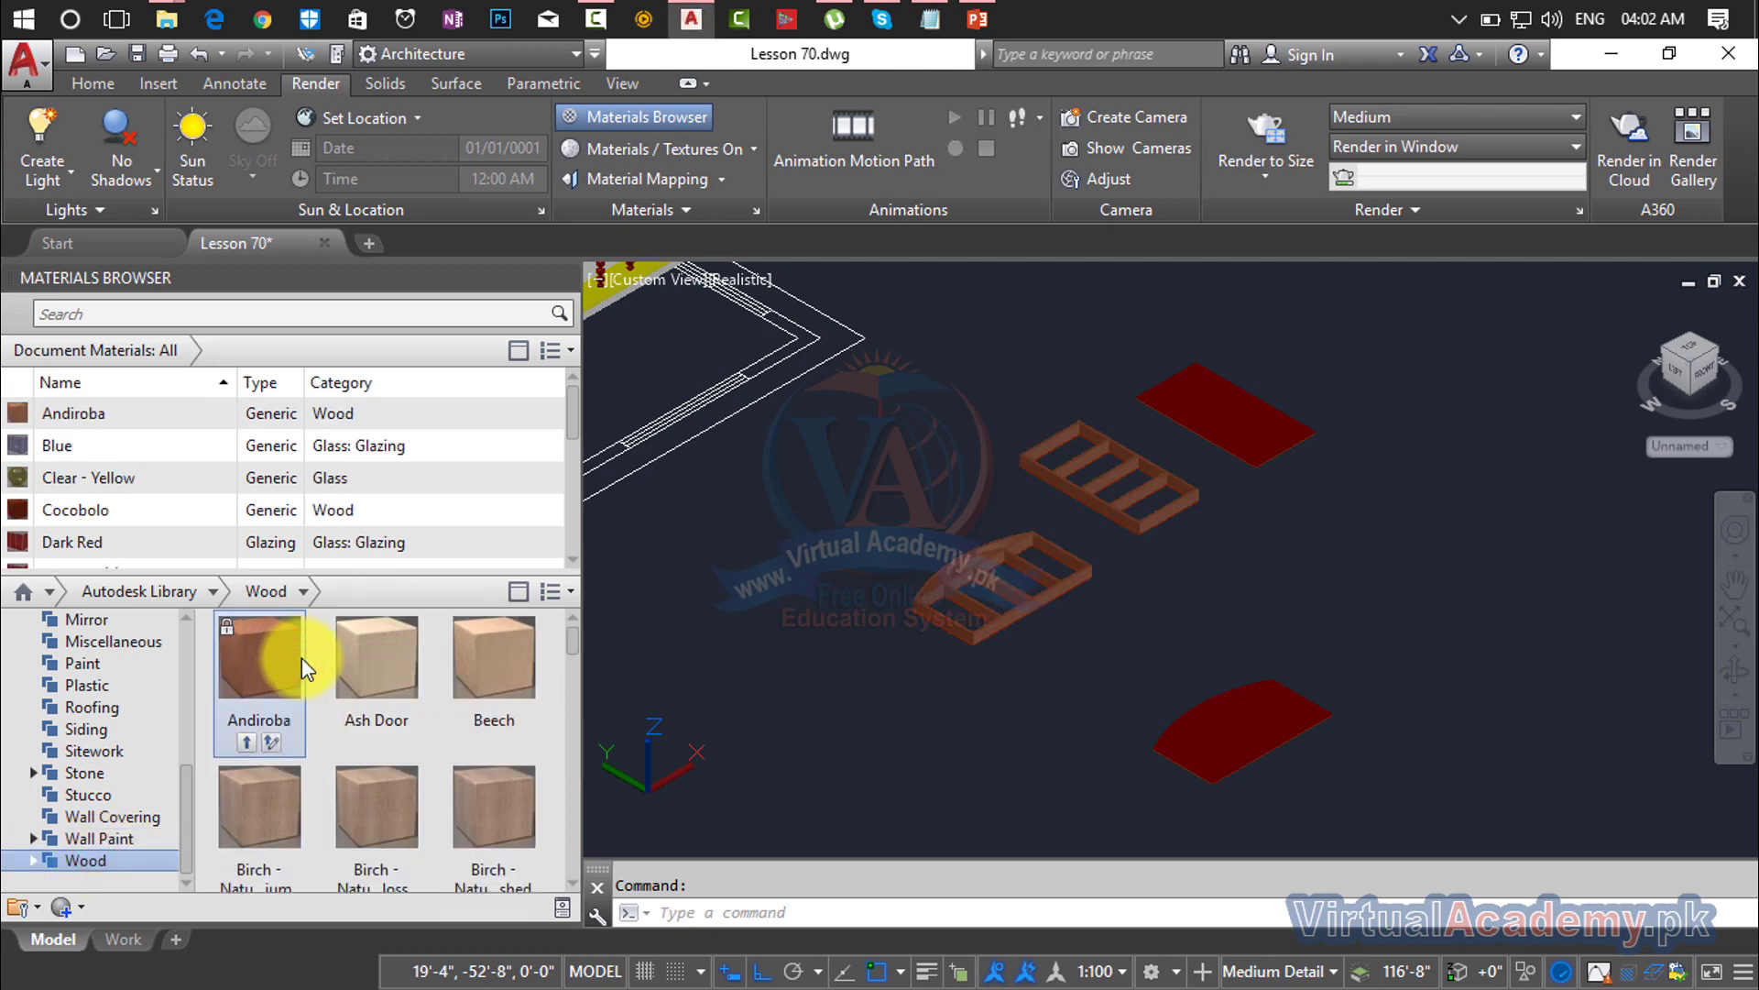
scroll(431, 660, "down", 3)
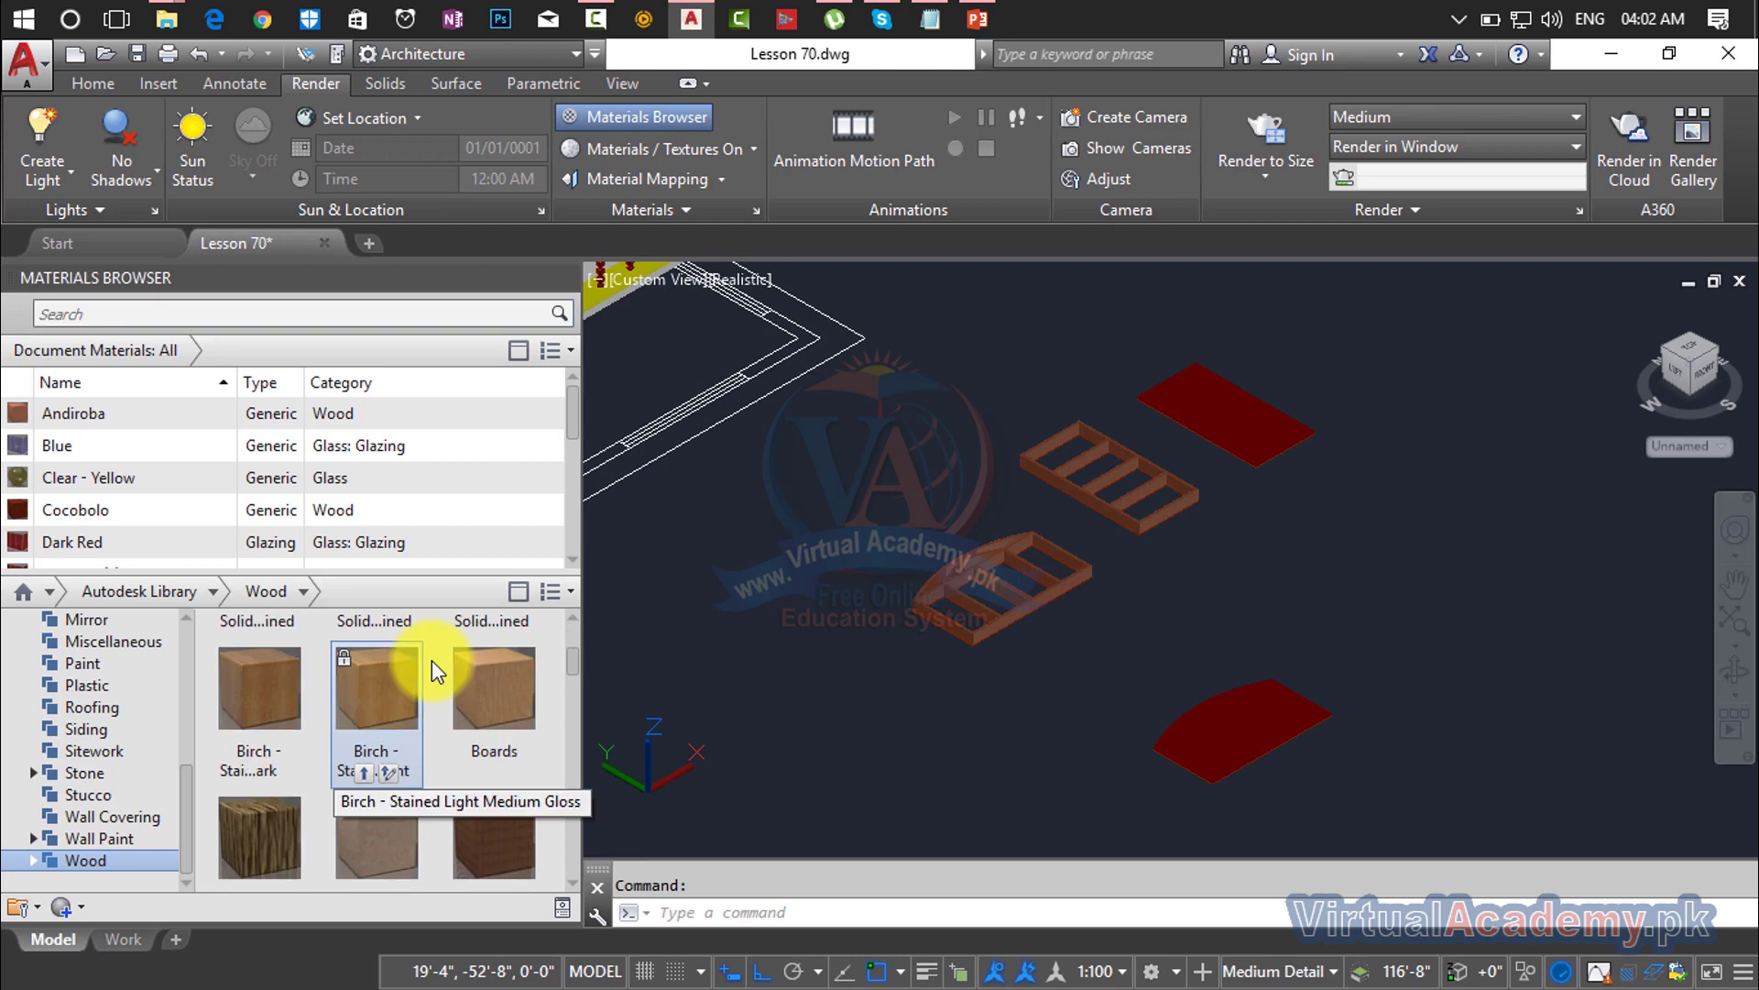
right_click(259, 695)
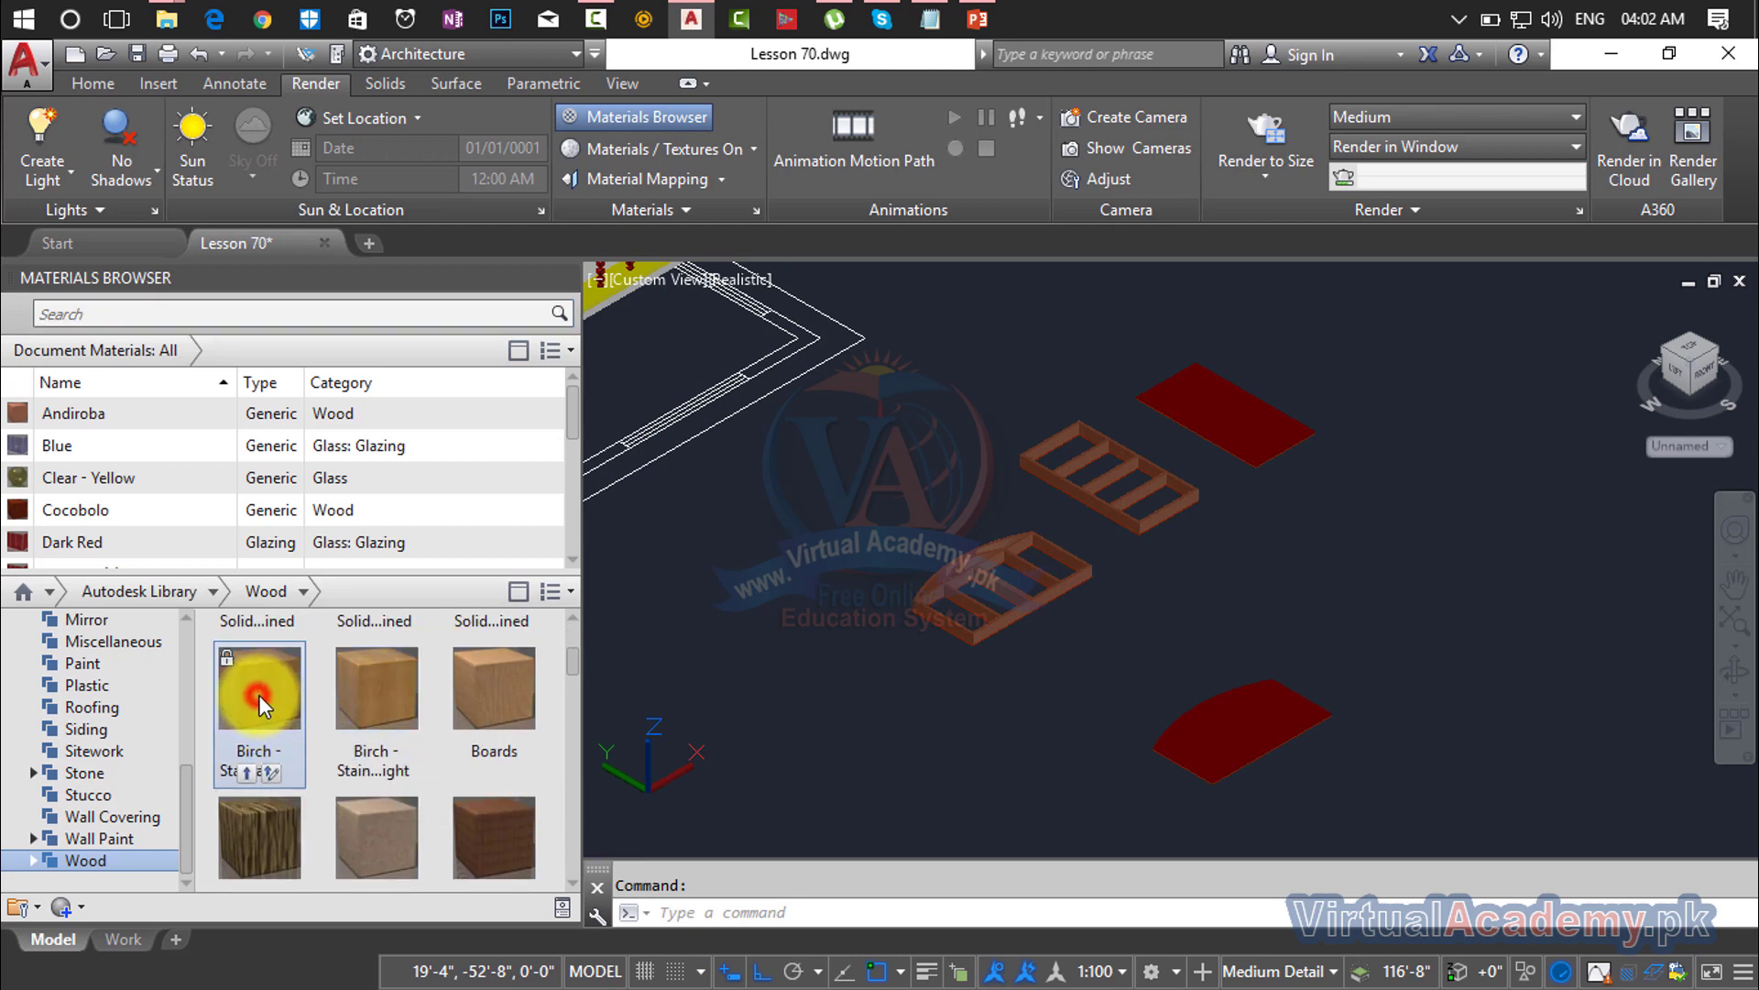
left_click(504, 839)
scroll(498, 802, "down", 5)
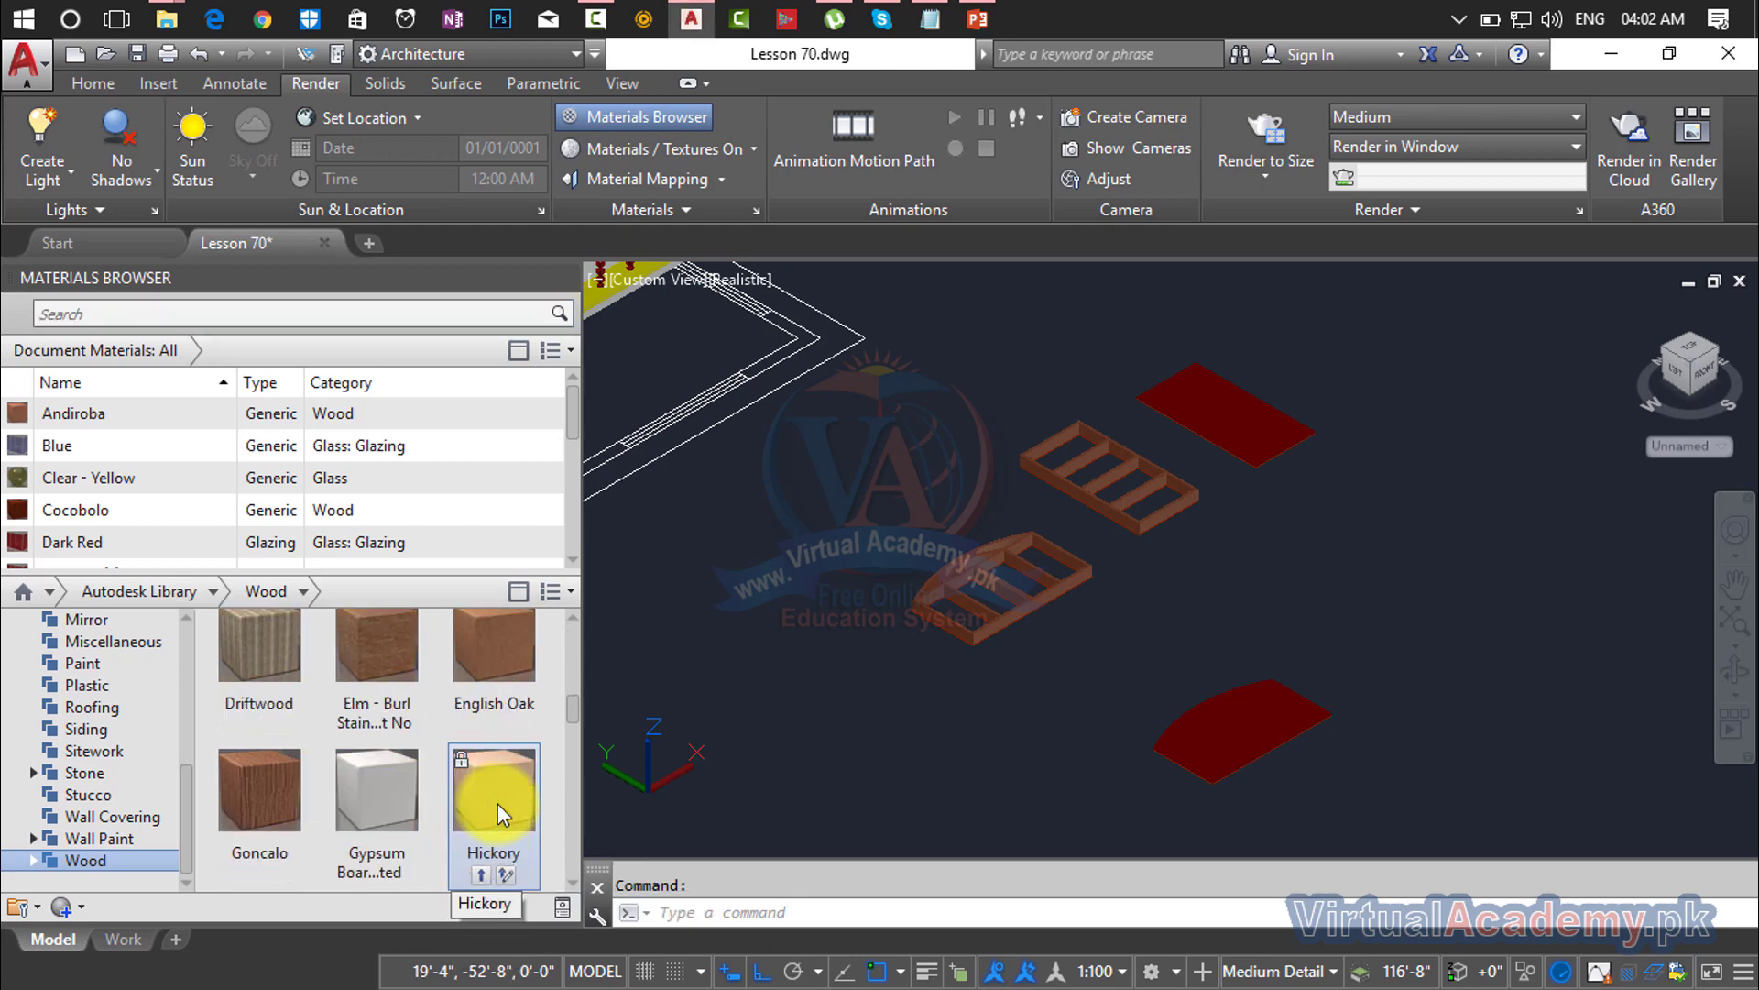
scroll(498, 789, "up", 2)
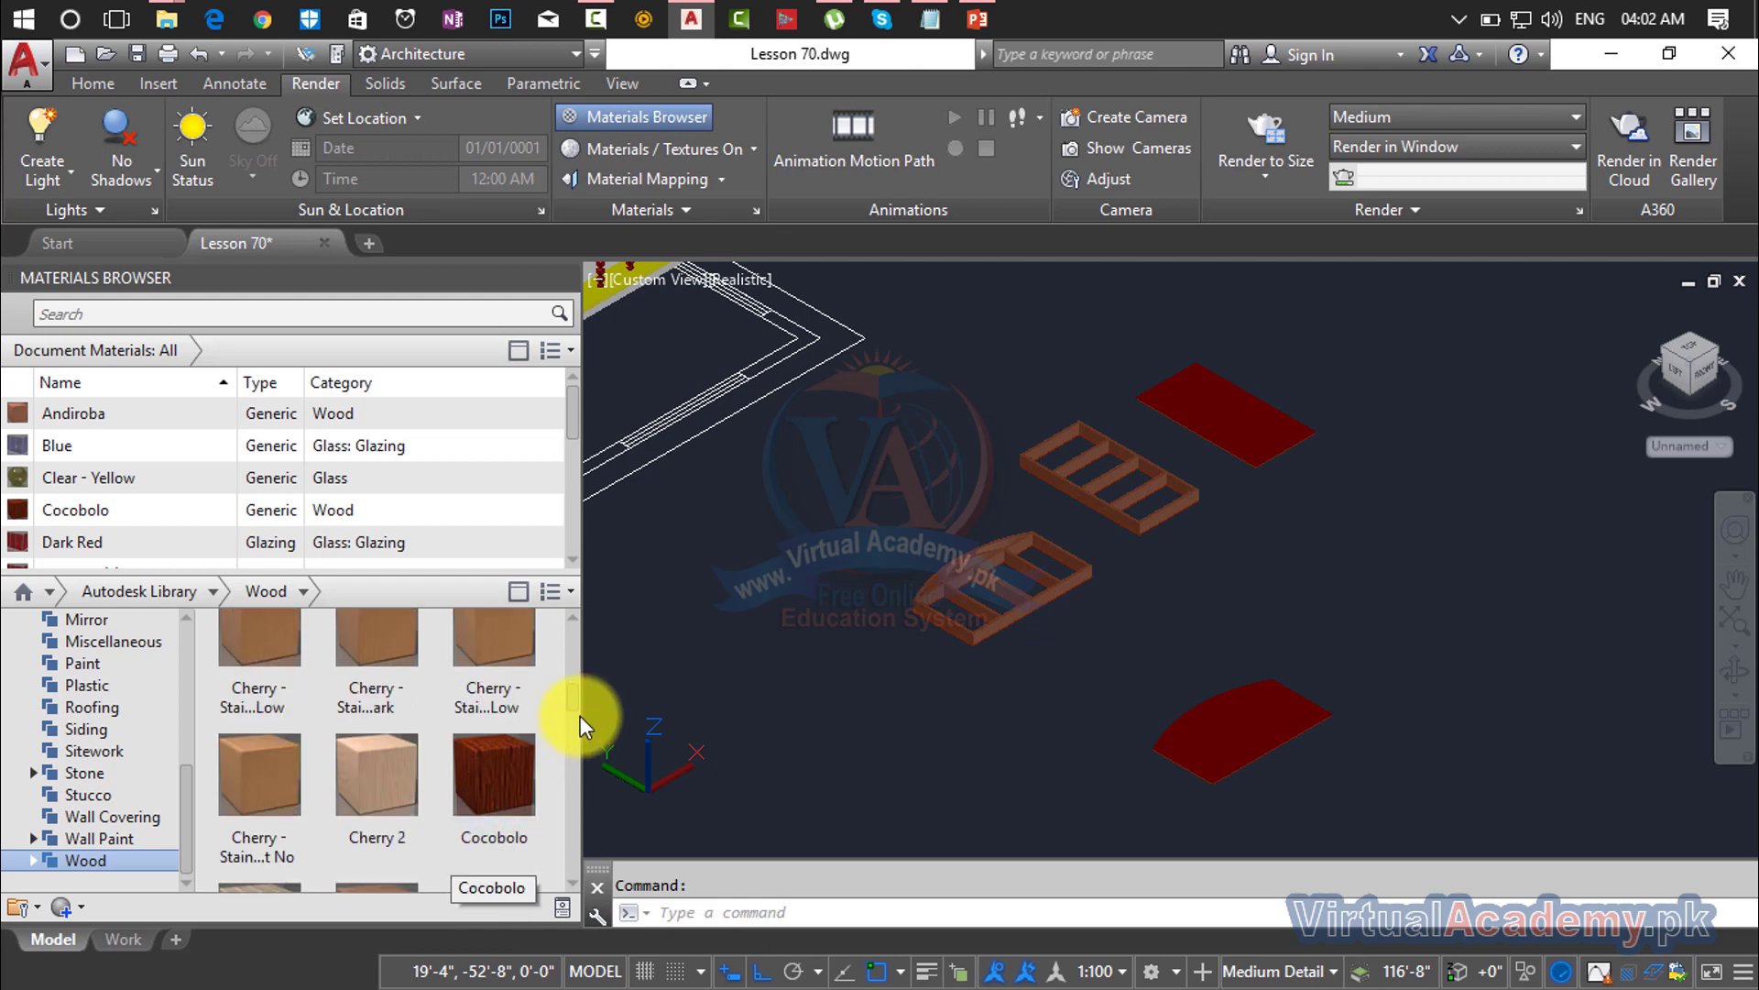
Step: Assign the Paneling 1 wood material from the Autodesk Library to both window frames
left_click_drag(581, 715, 613, 698)
left_click(960, 601)
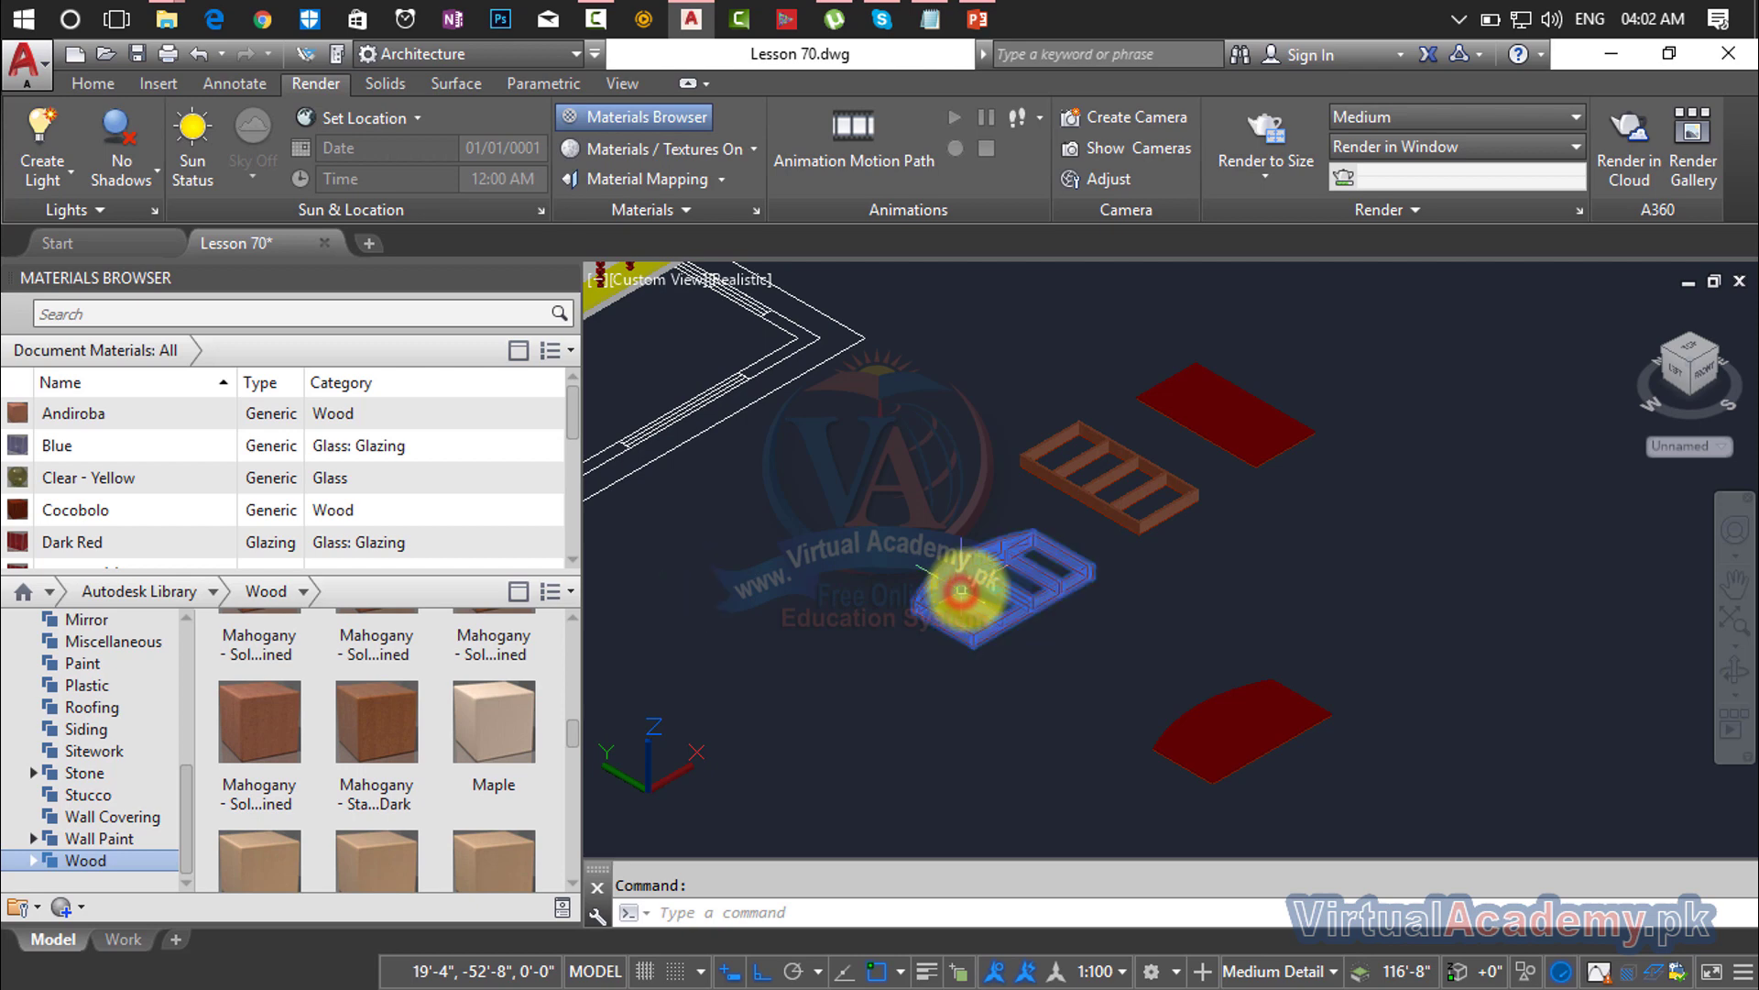
left_click(1078, 492)
scroll(338, 751, "down", 3)
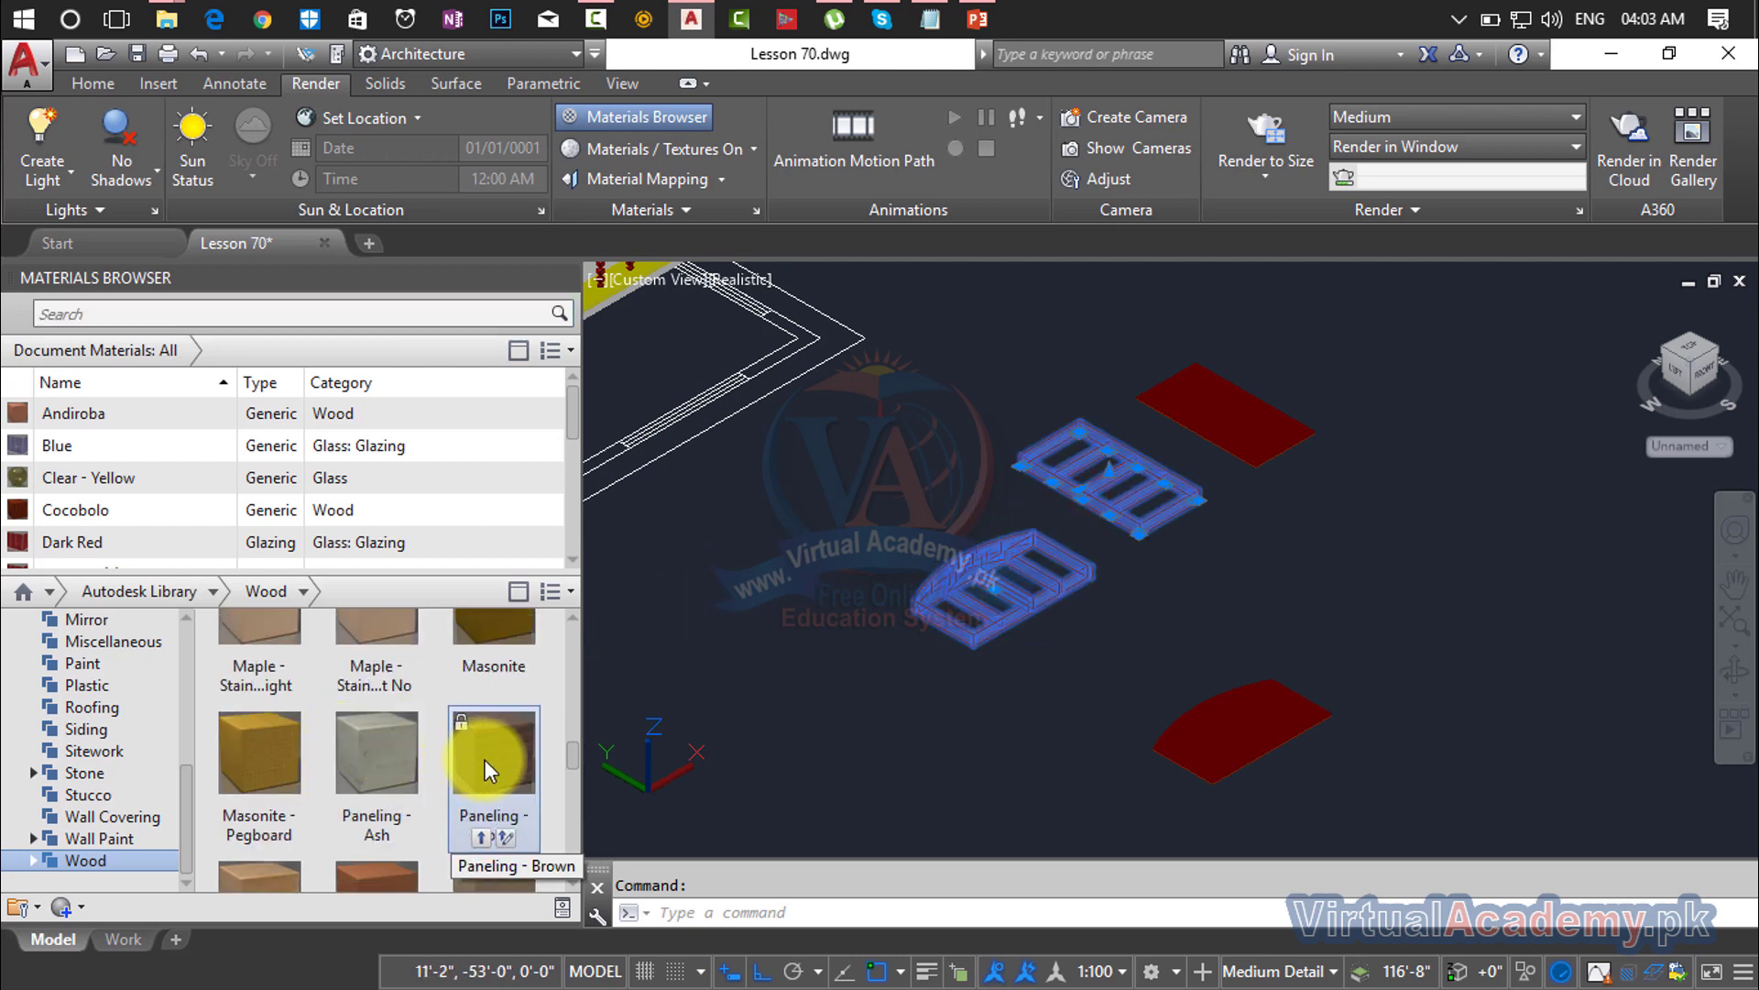
scroll(484, 759, "down", 3)
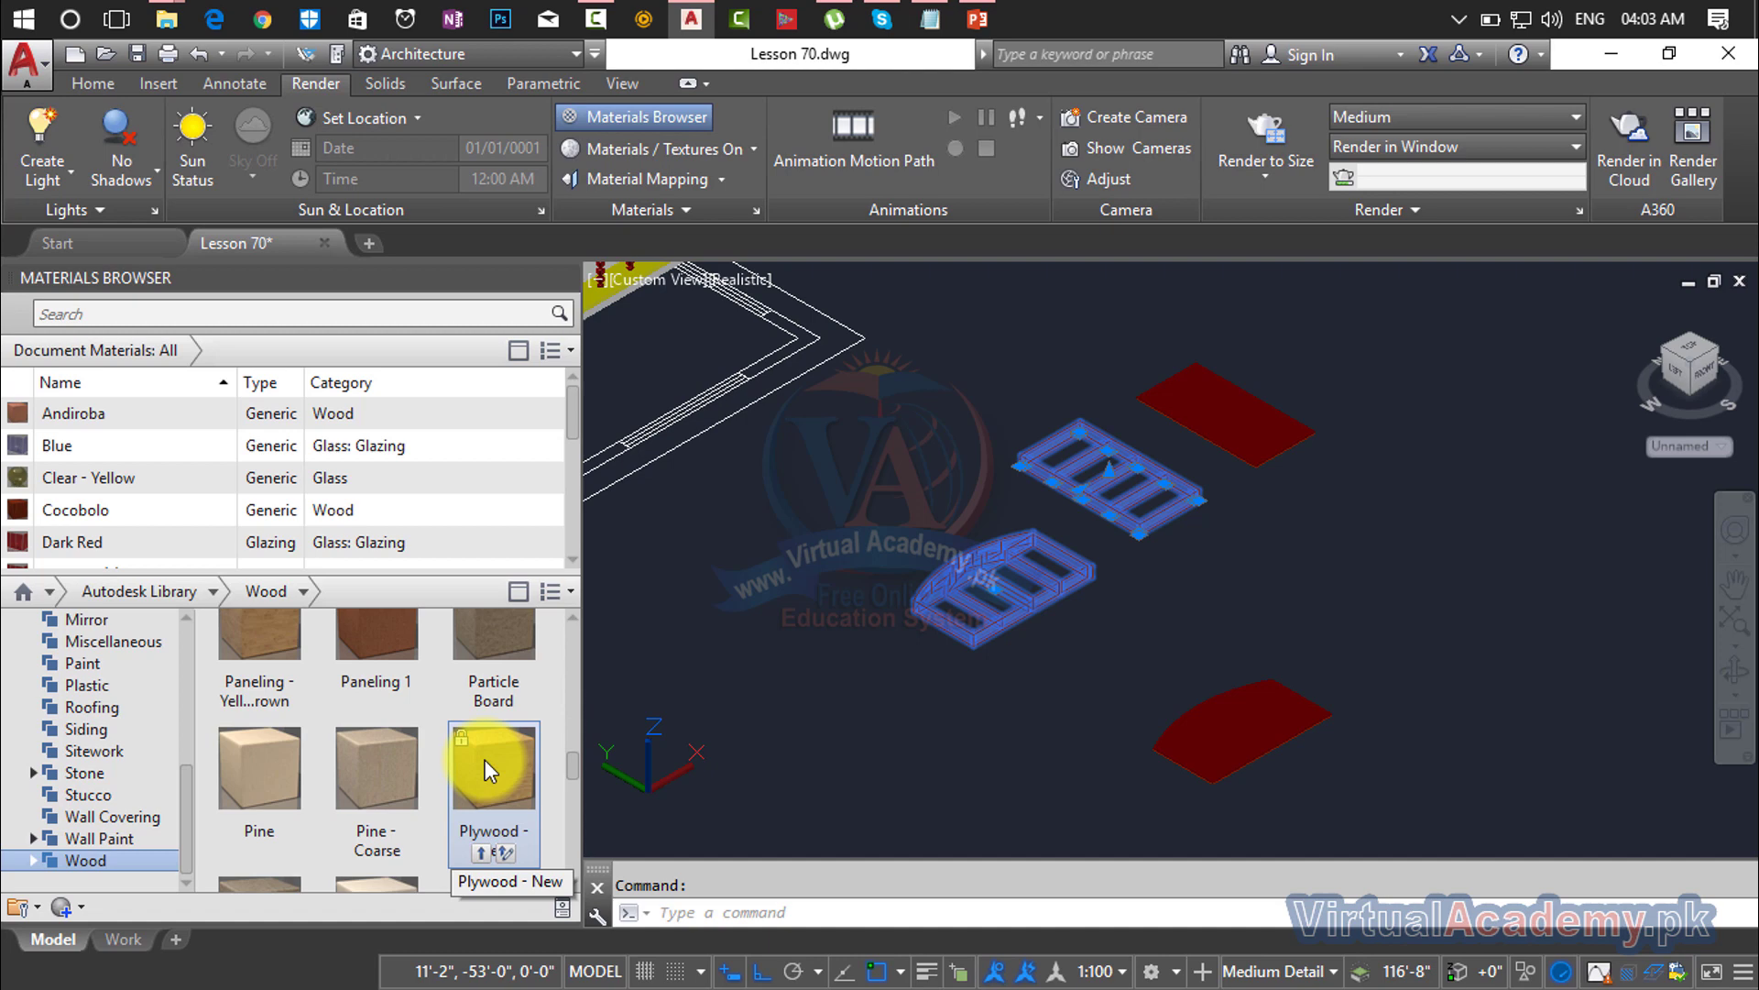
right_click(389, 645)
left_click(462, 660)
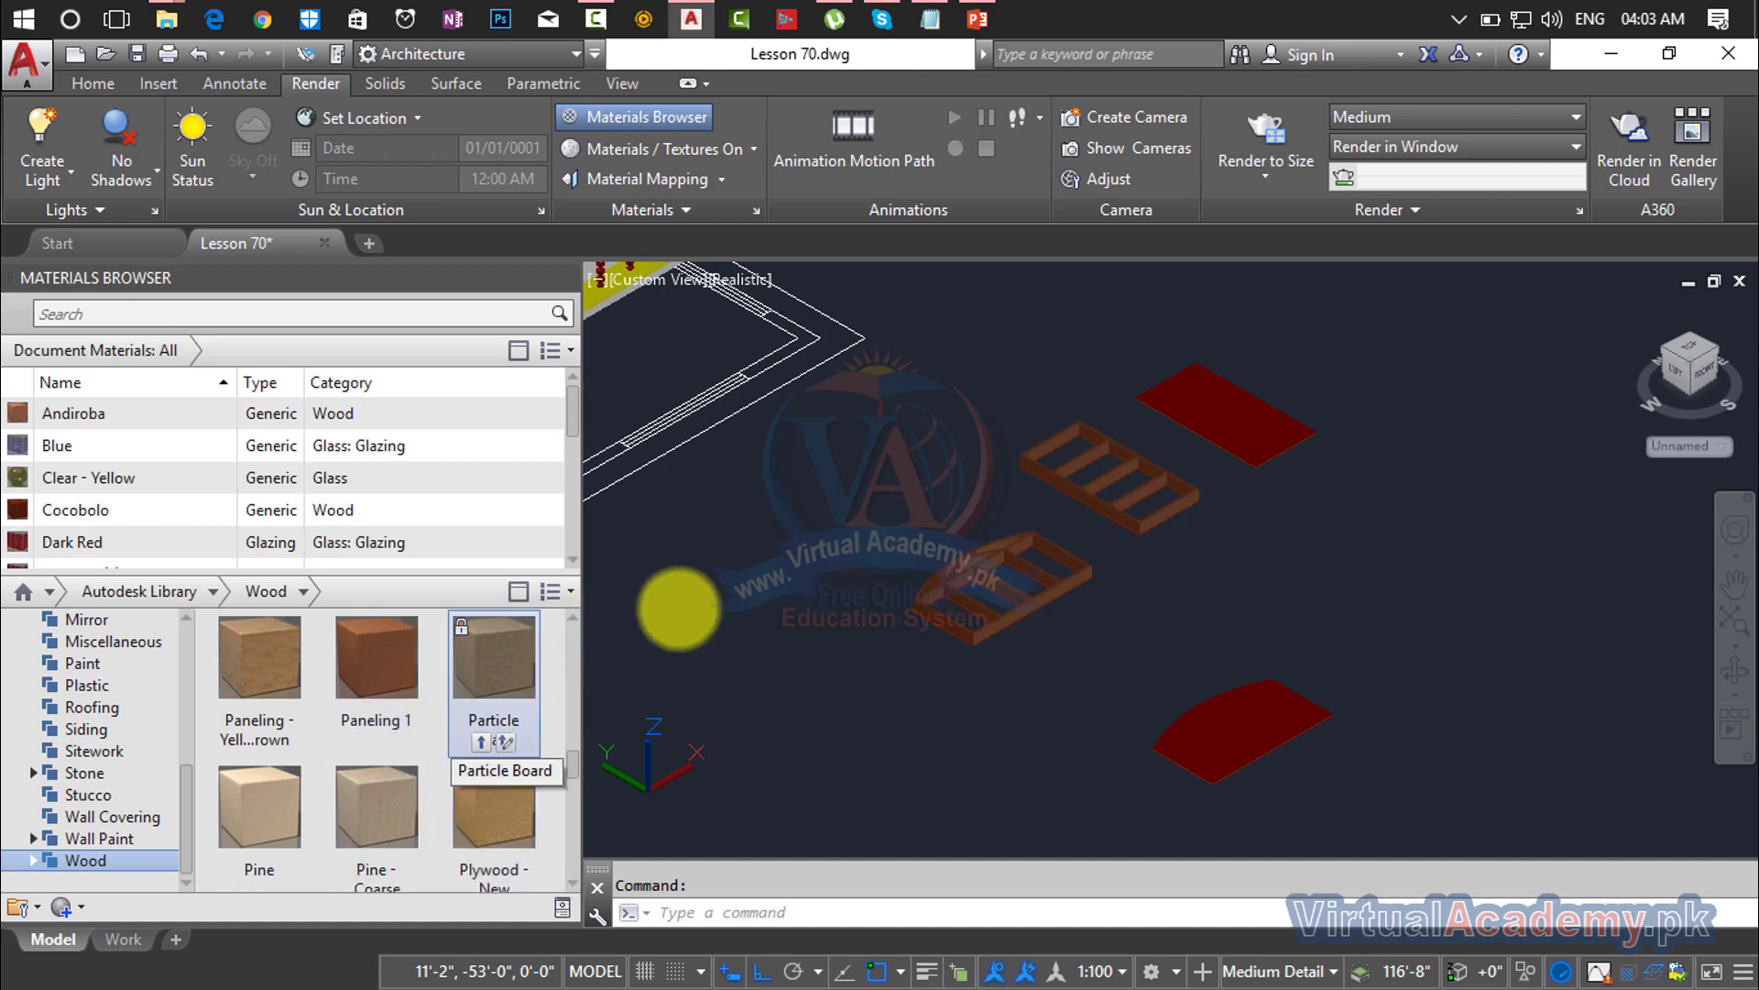
Step: Clear the selection and close the Materials Browser
key("Escape")
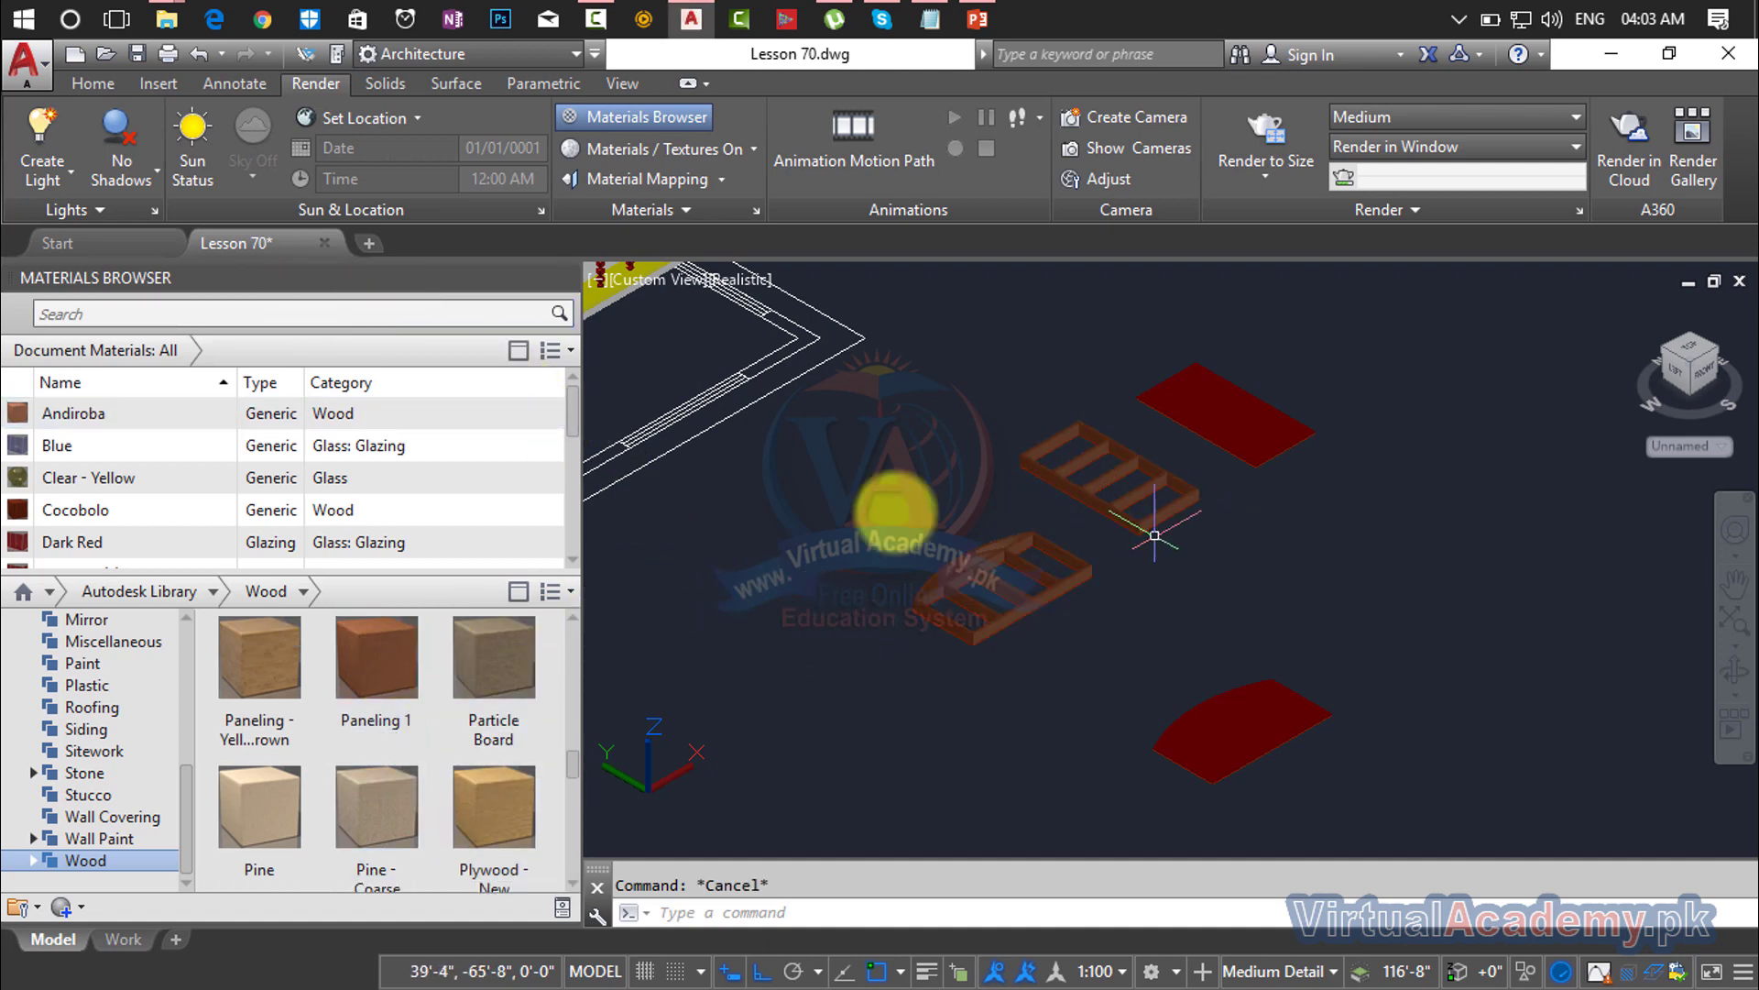
left_click(562, 277)
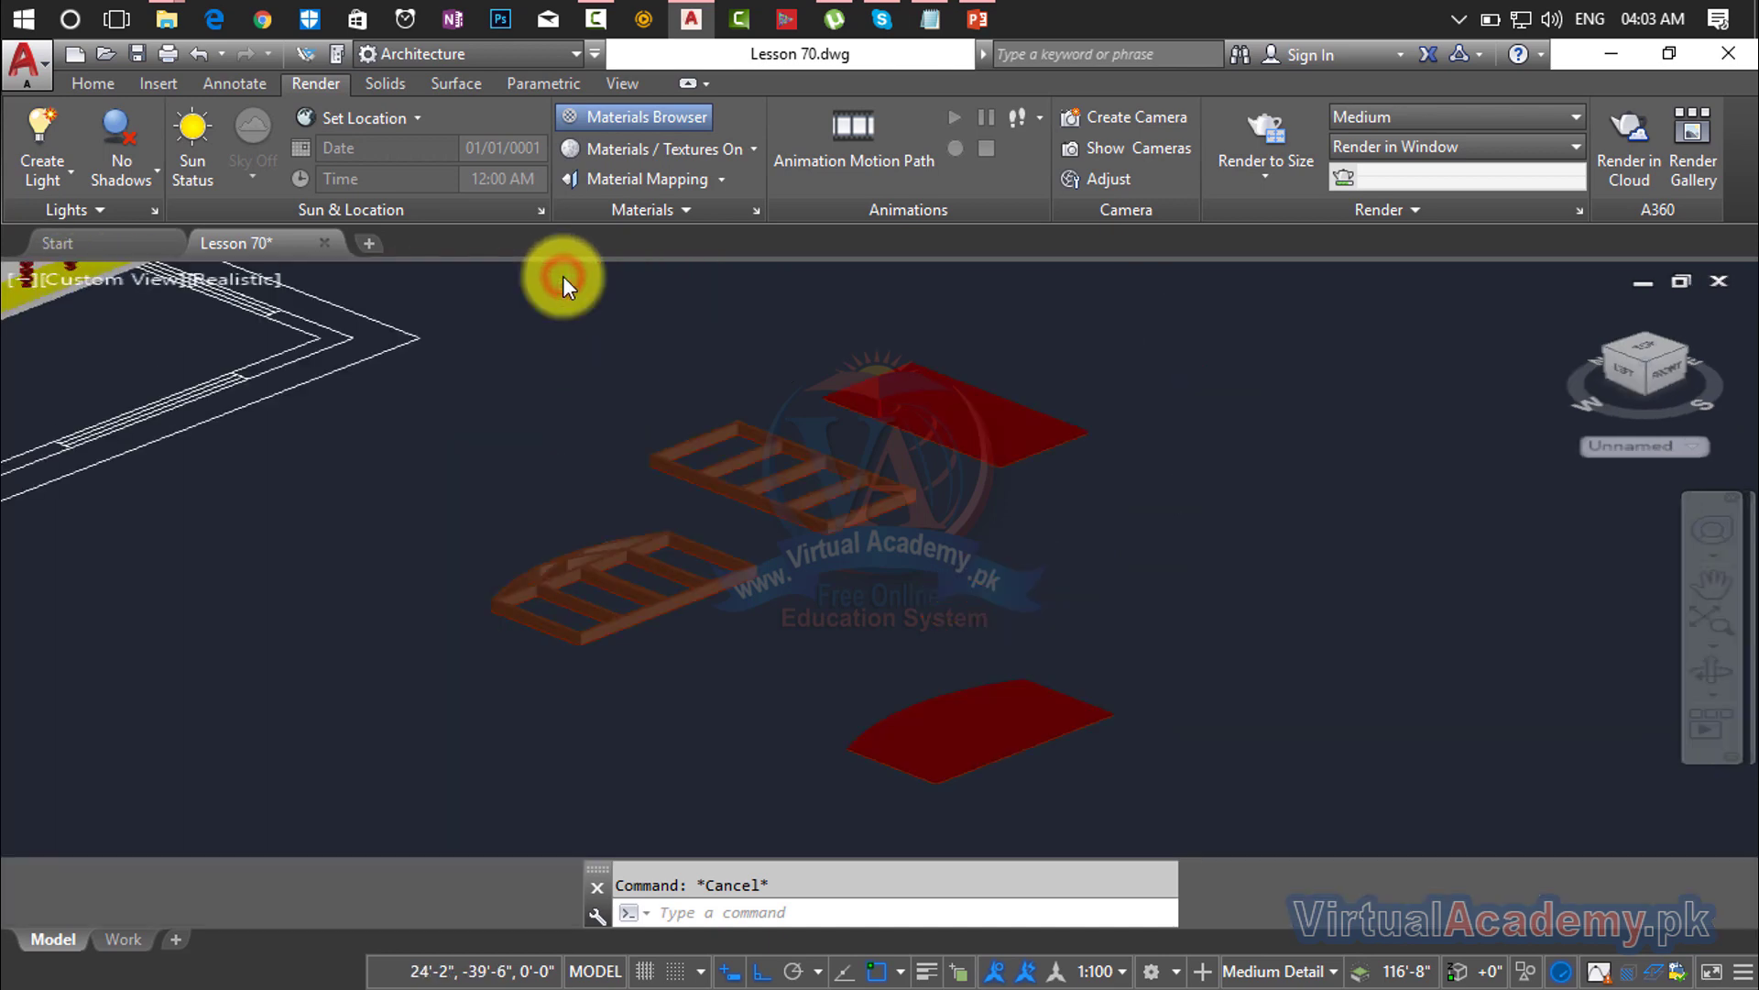
scroll(825, 540, "up", 2)
scroll(868, 642, "up", 1)
key("Escape")
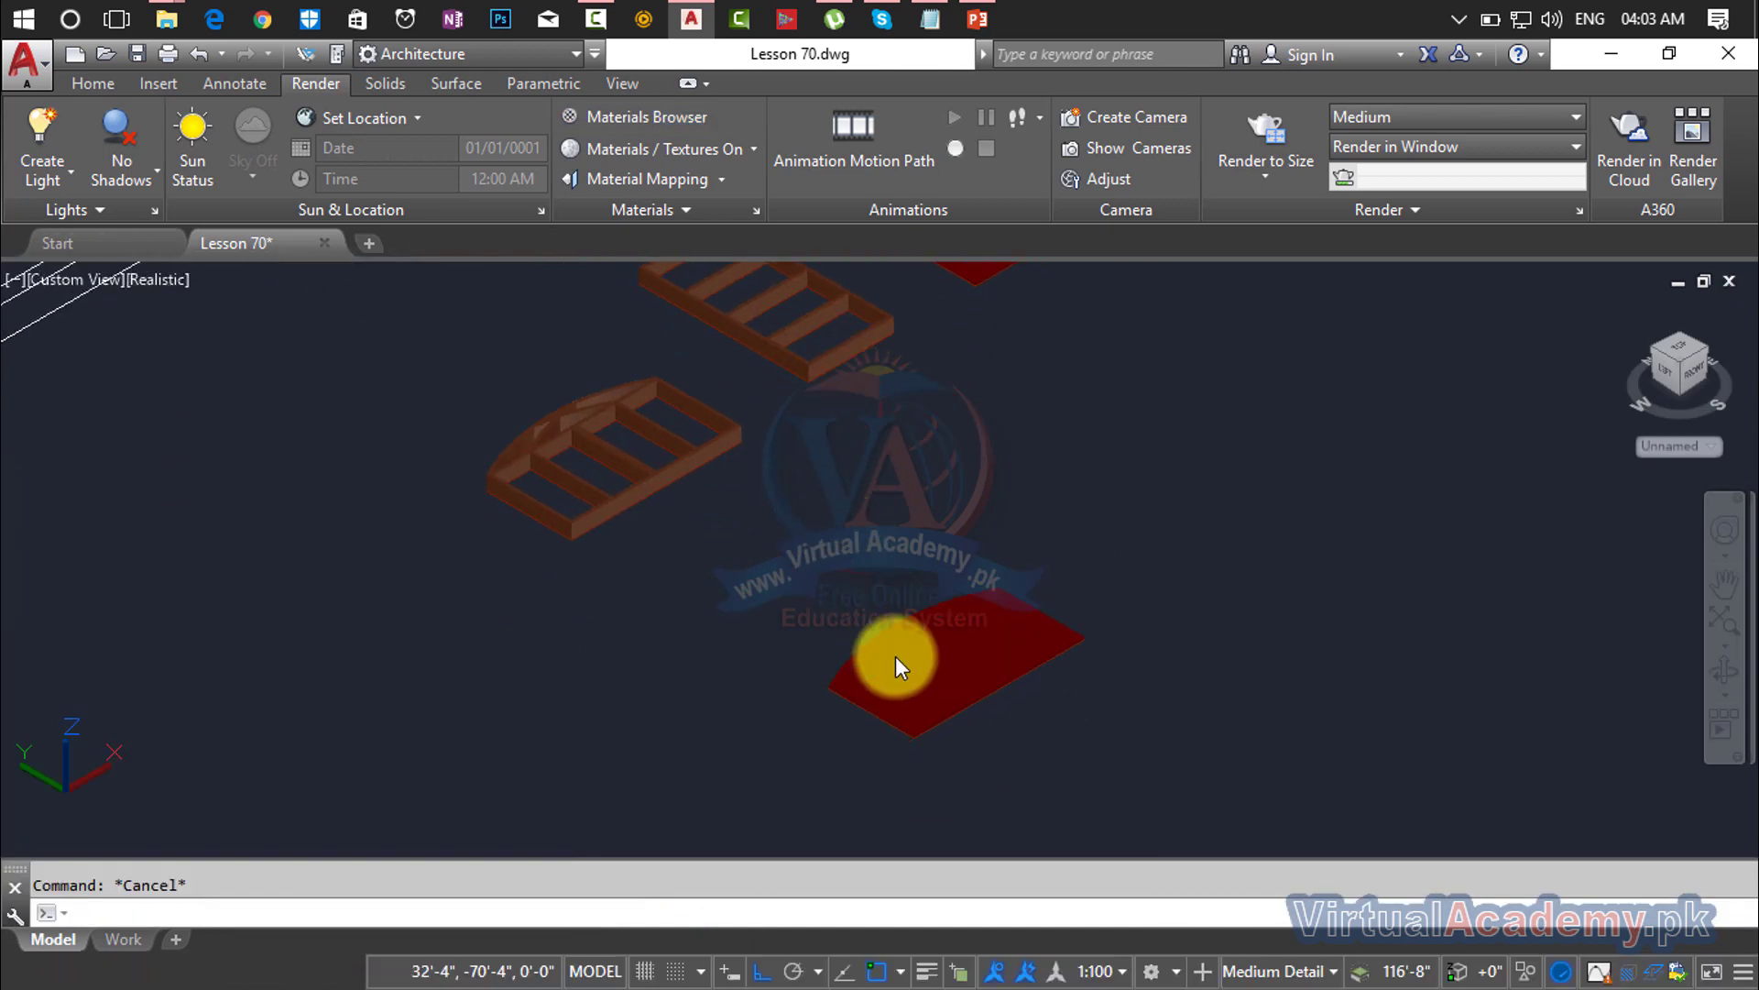
Step: Move the arched glass panel from its lower corner edge's midpoint to the matching corner edge's midpoint on the arched window frame
left_click(896, 719)
scroll(903, 742, "up", 3)
scroll(902, 743, "up", 2)
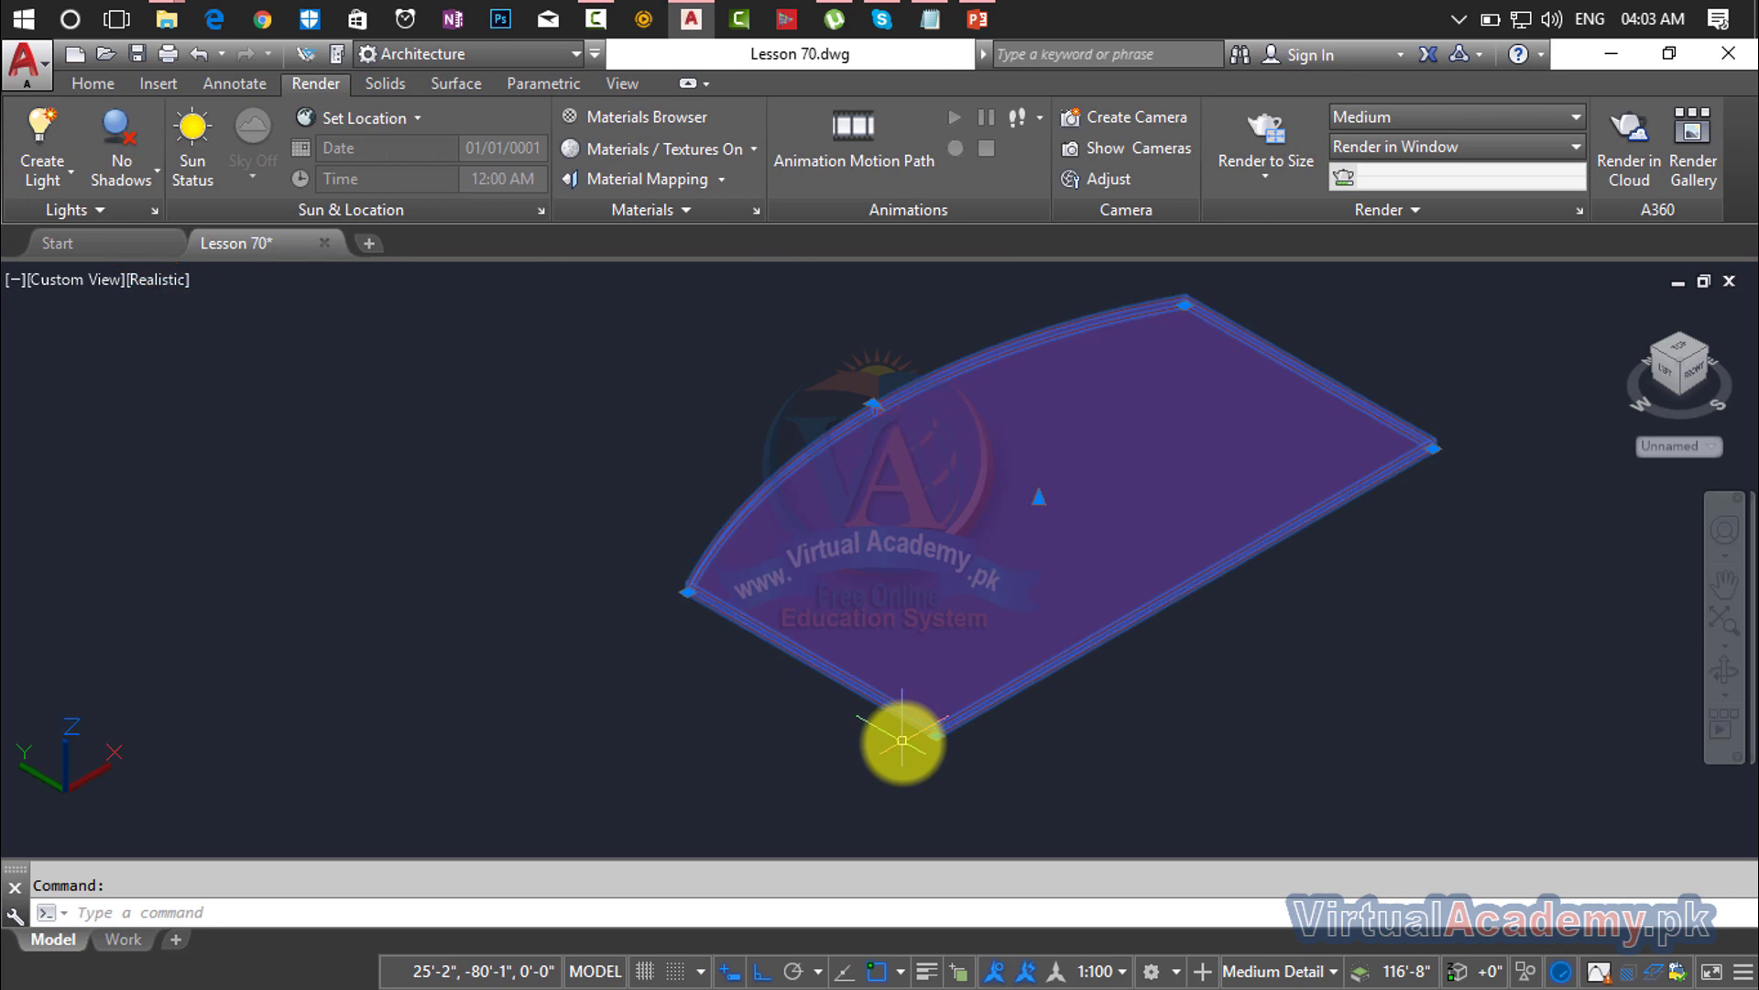
type("m")
key("Return")
scroll(940, 731, "up", 3)
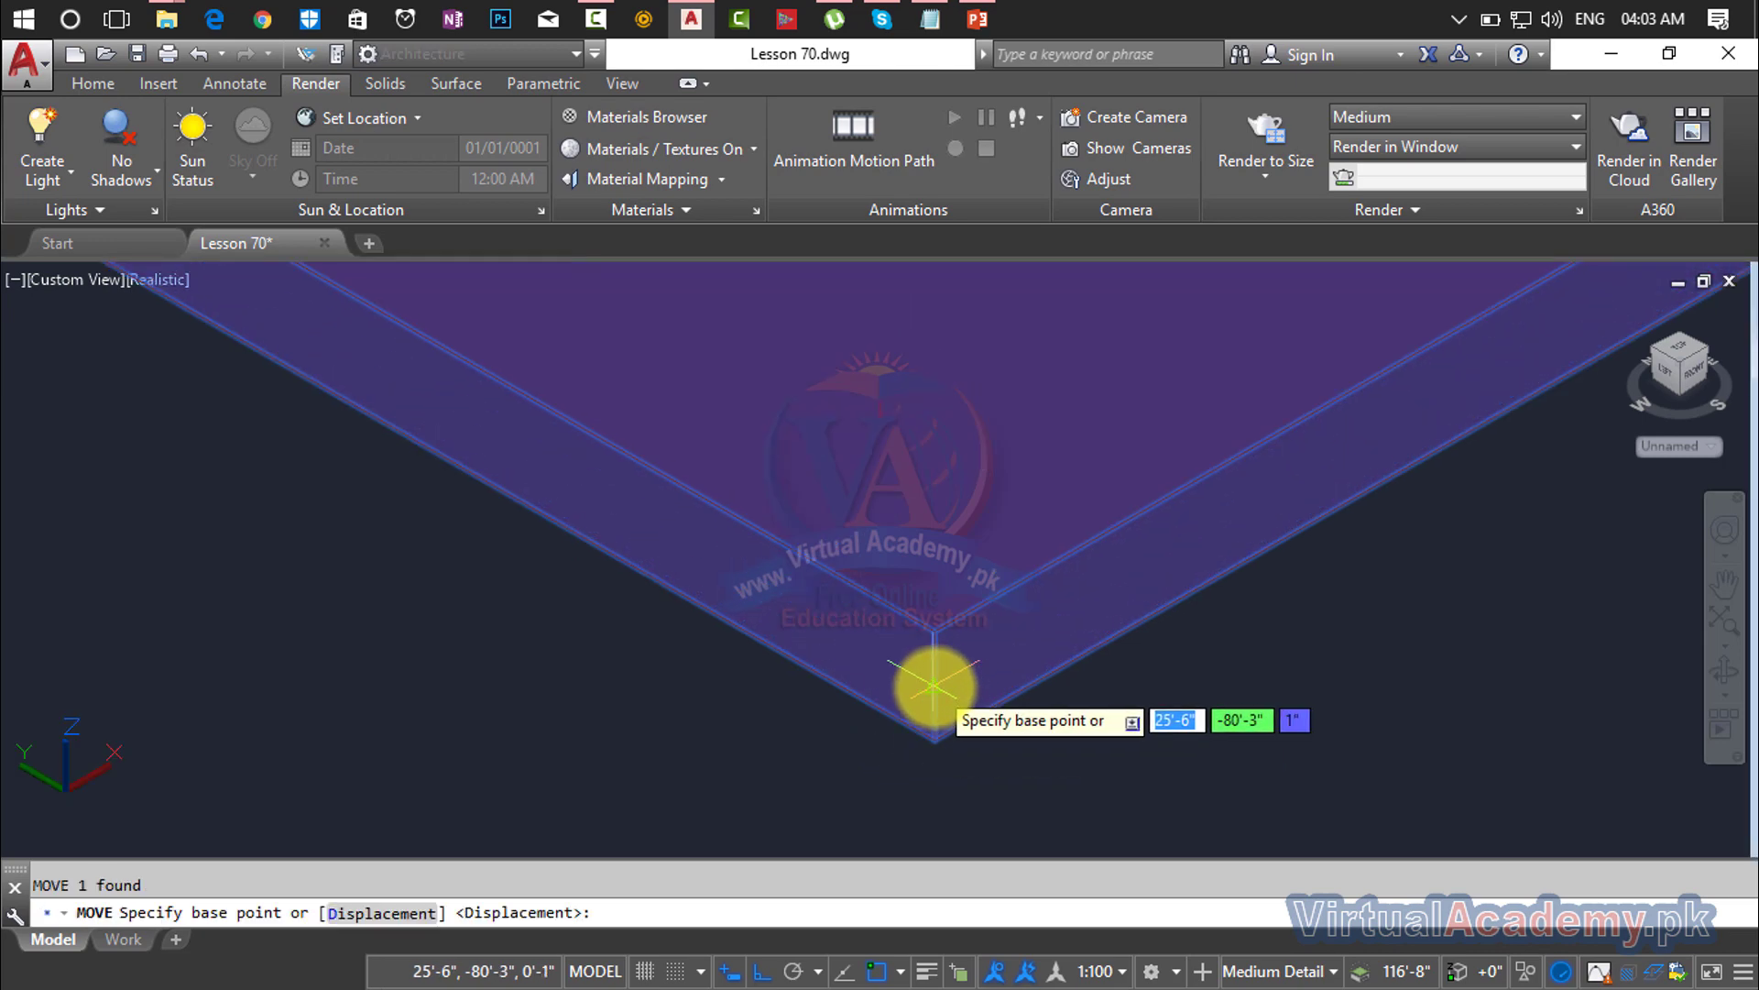
left_click(934, 689)
scroll(935, 689, "down", 6)
middle_click_drag(931, 694, 990, 685)
scroll(825, 495, "up", 5)
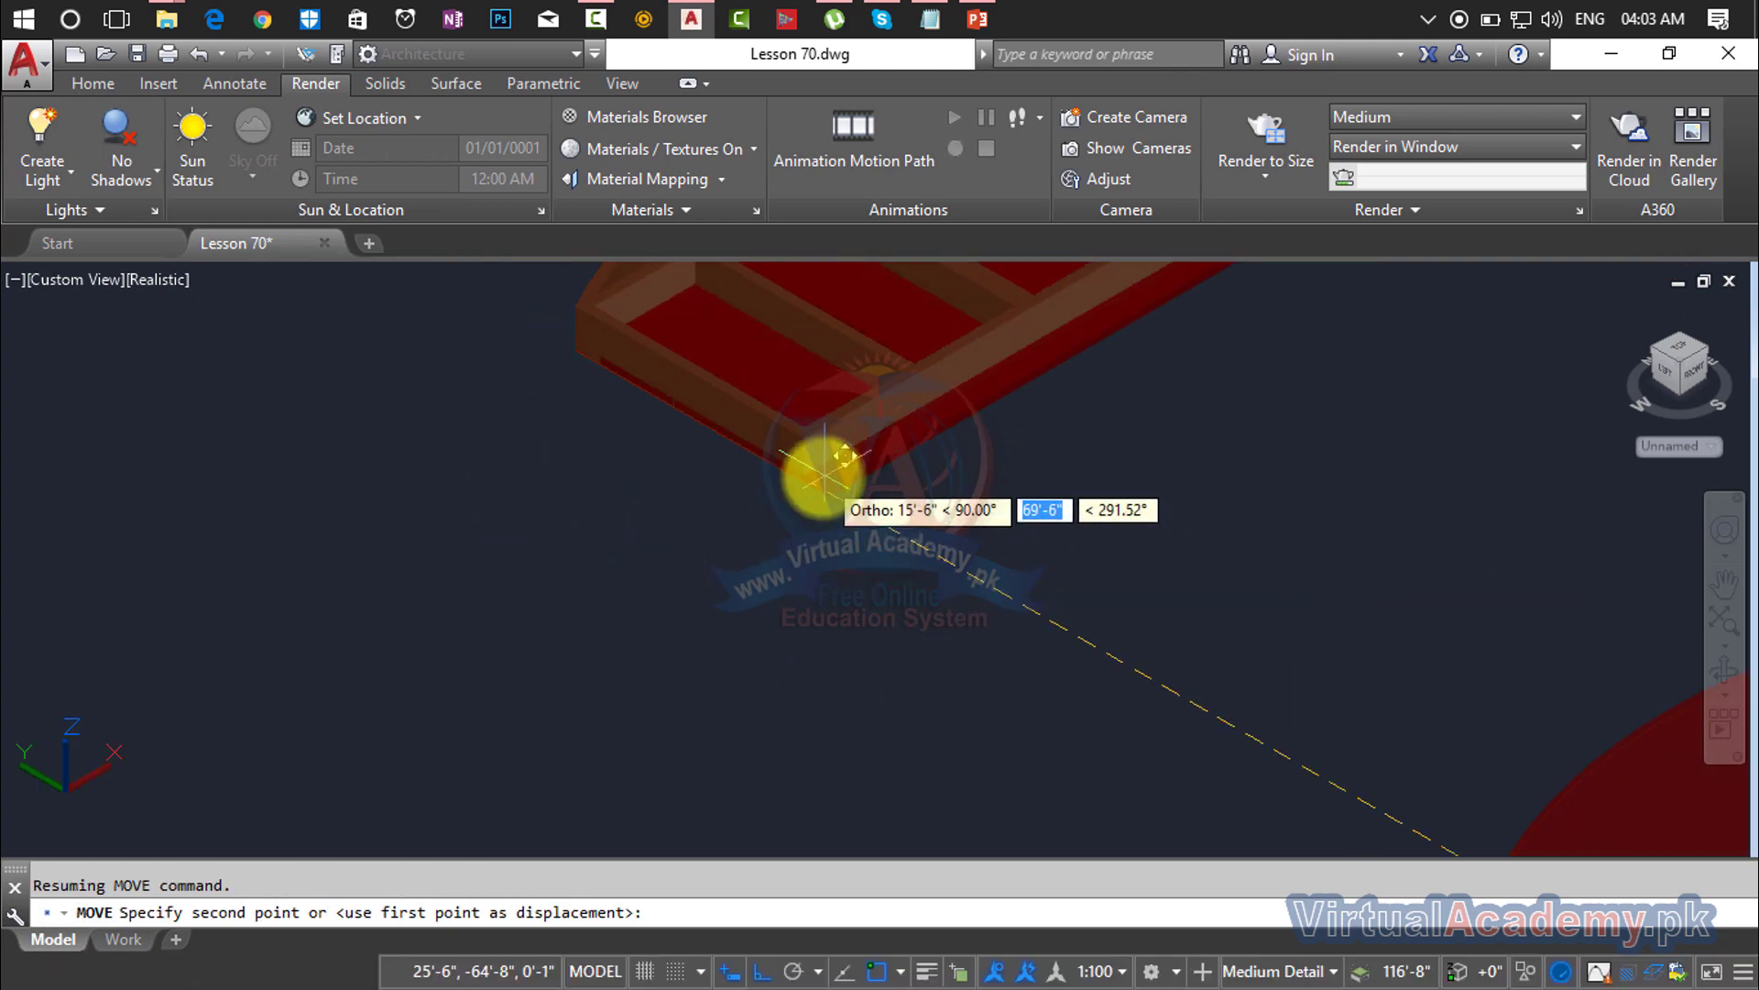
scroll(871, 586, "up", 4)
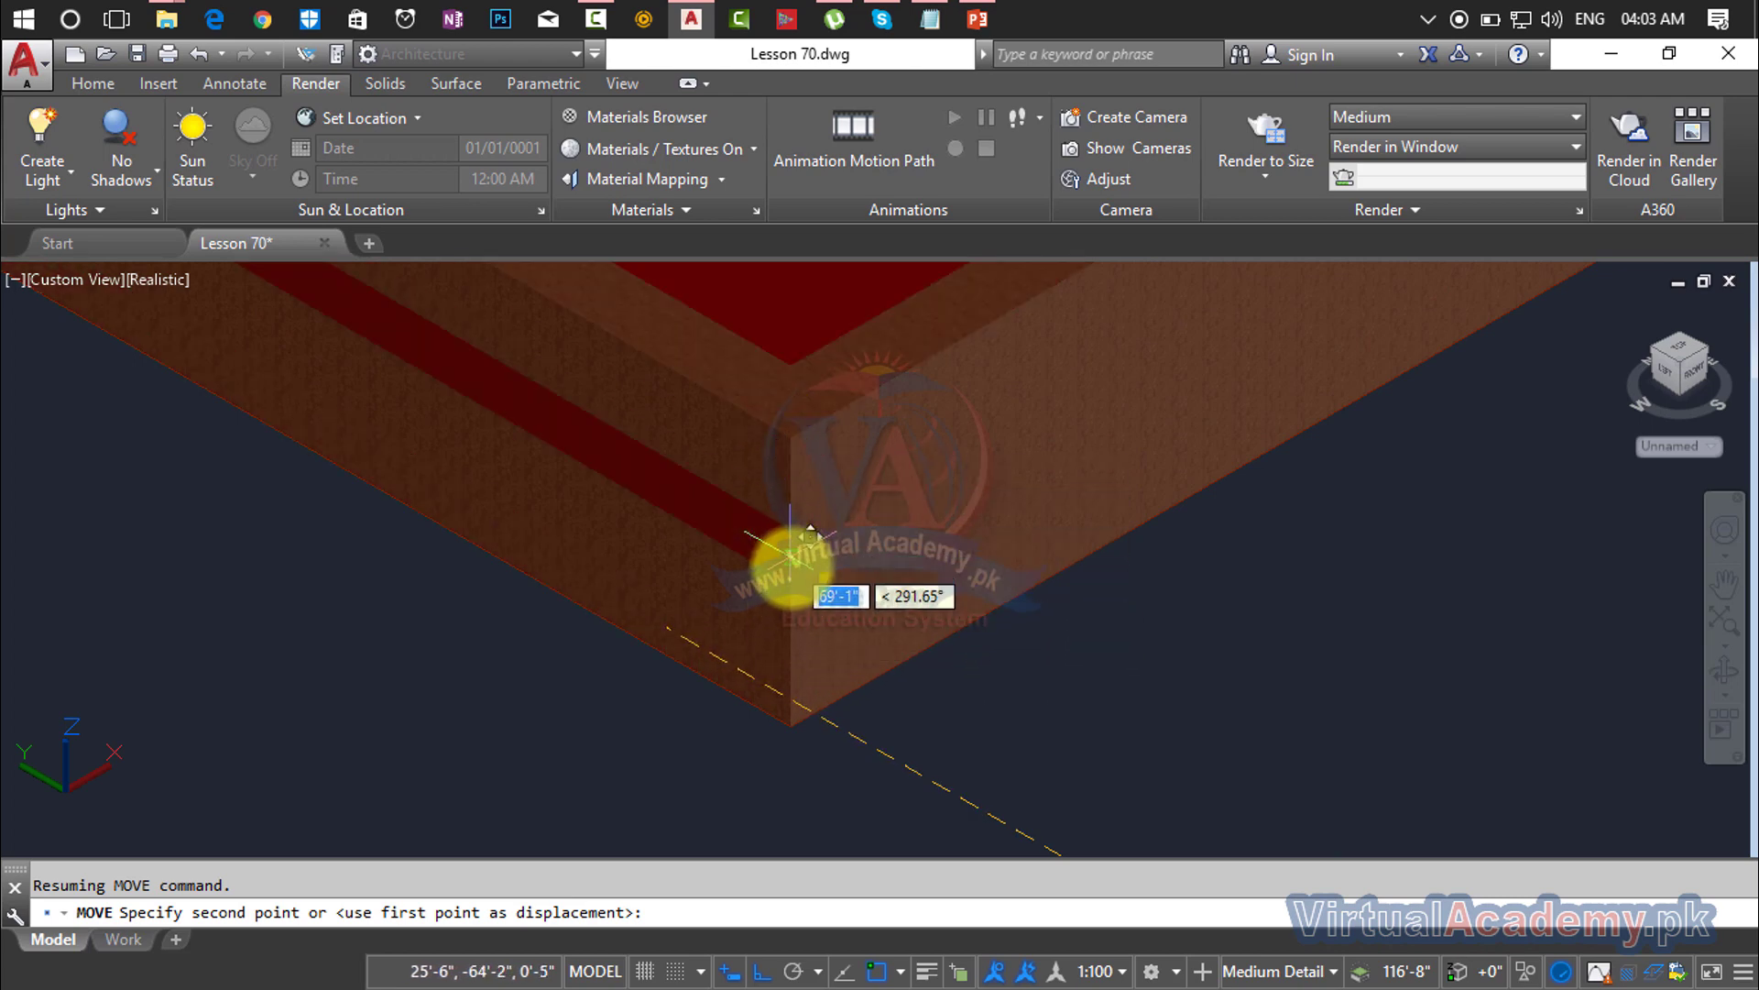
left_click(785, 581)
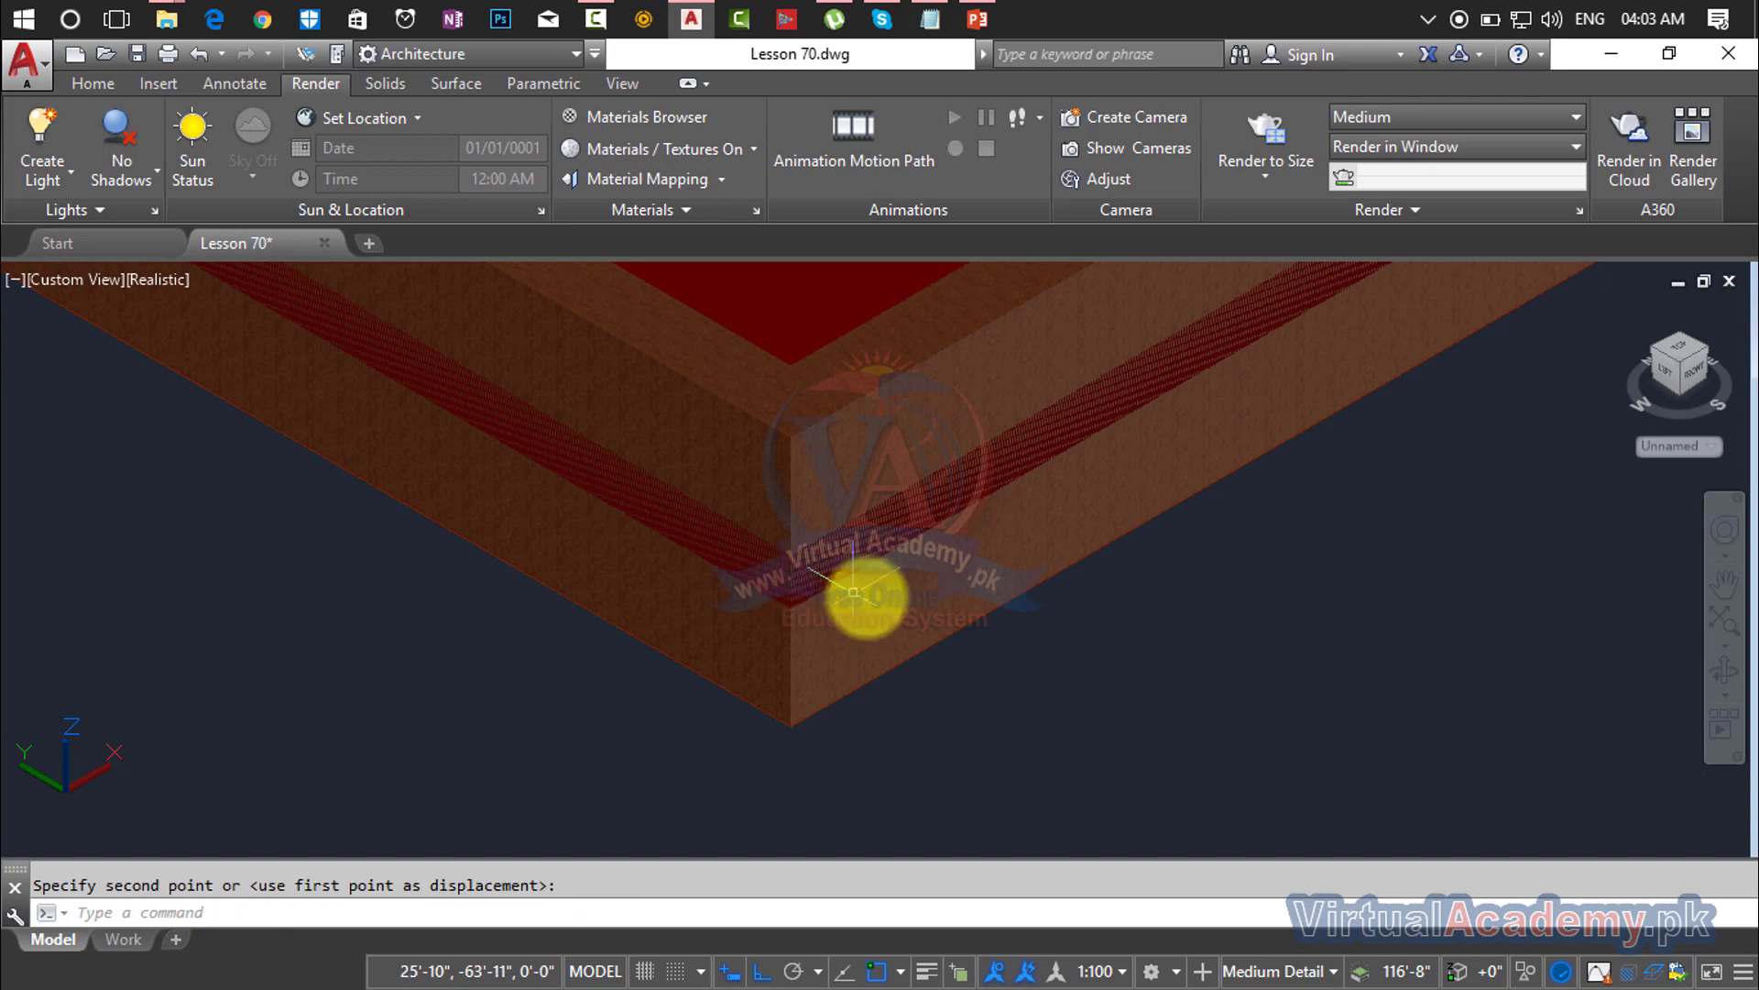
Step: Move the rectangular glass panel from its corner edge's midpoint to the matching corner edge's midpoint on the rectangular window frame
scroll(864, 596, "down", 5)
scroll(1013, 636, "down", 5)
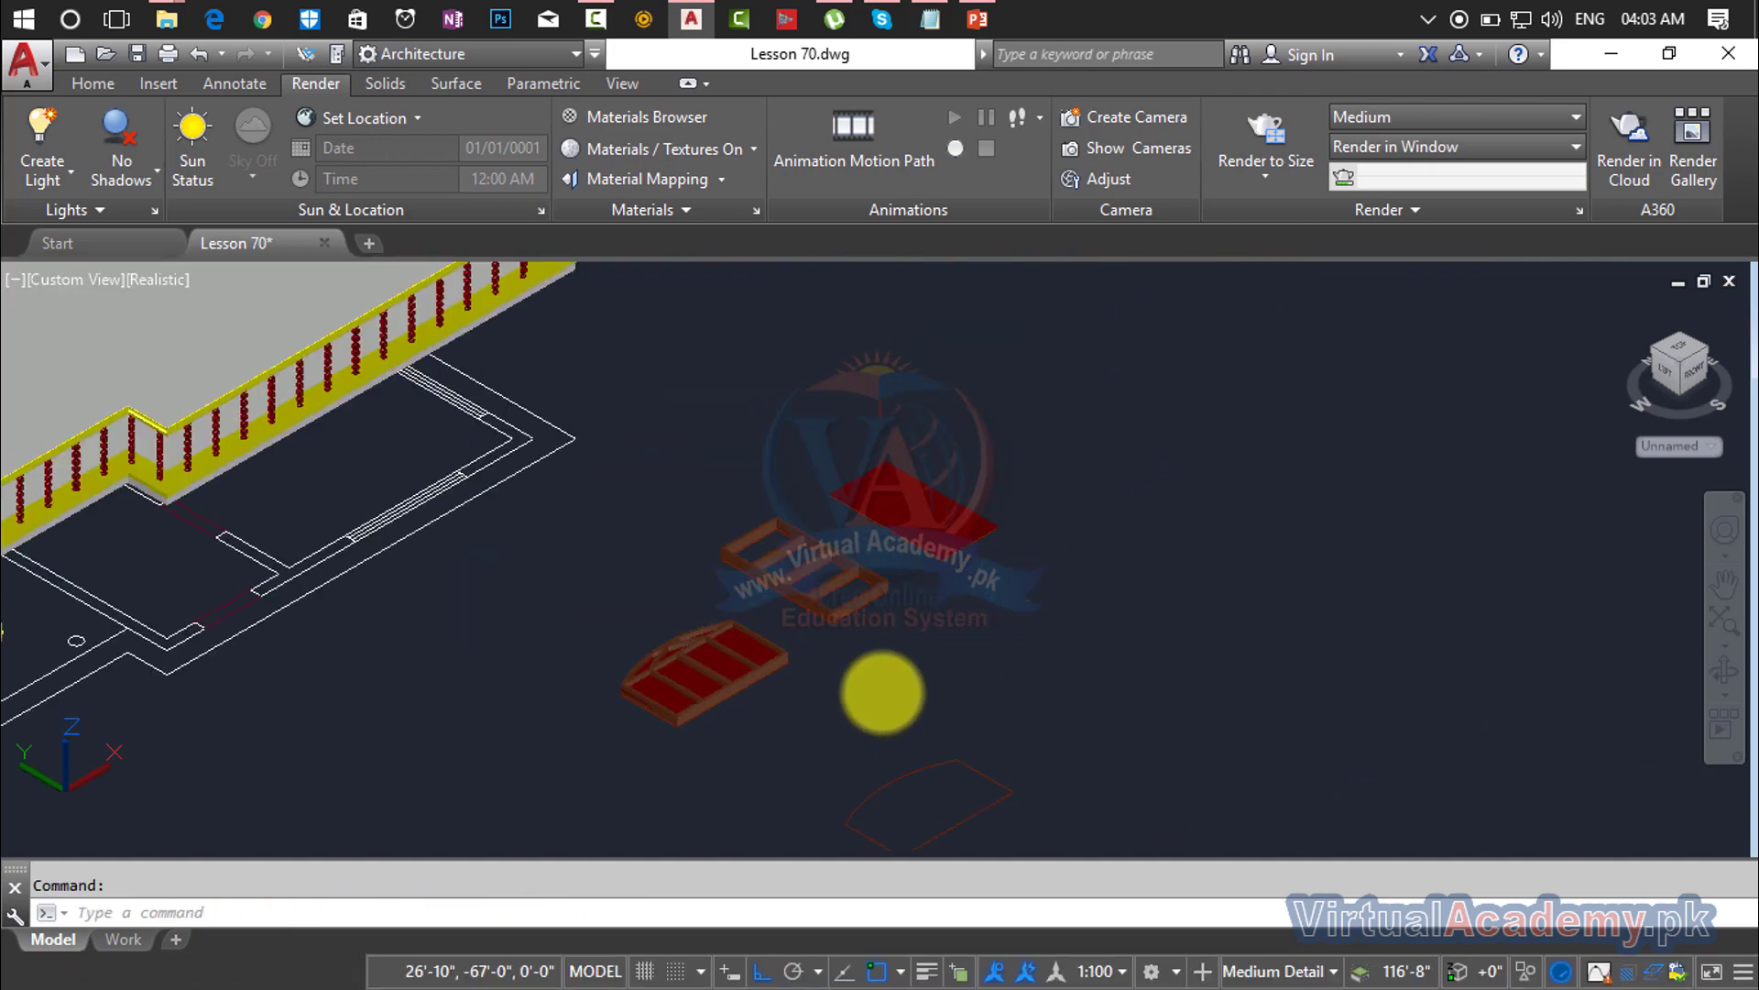
middle_click_drag(877, 688, 807, 619)
scroll(805, 529, "up", 4)
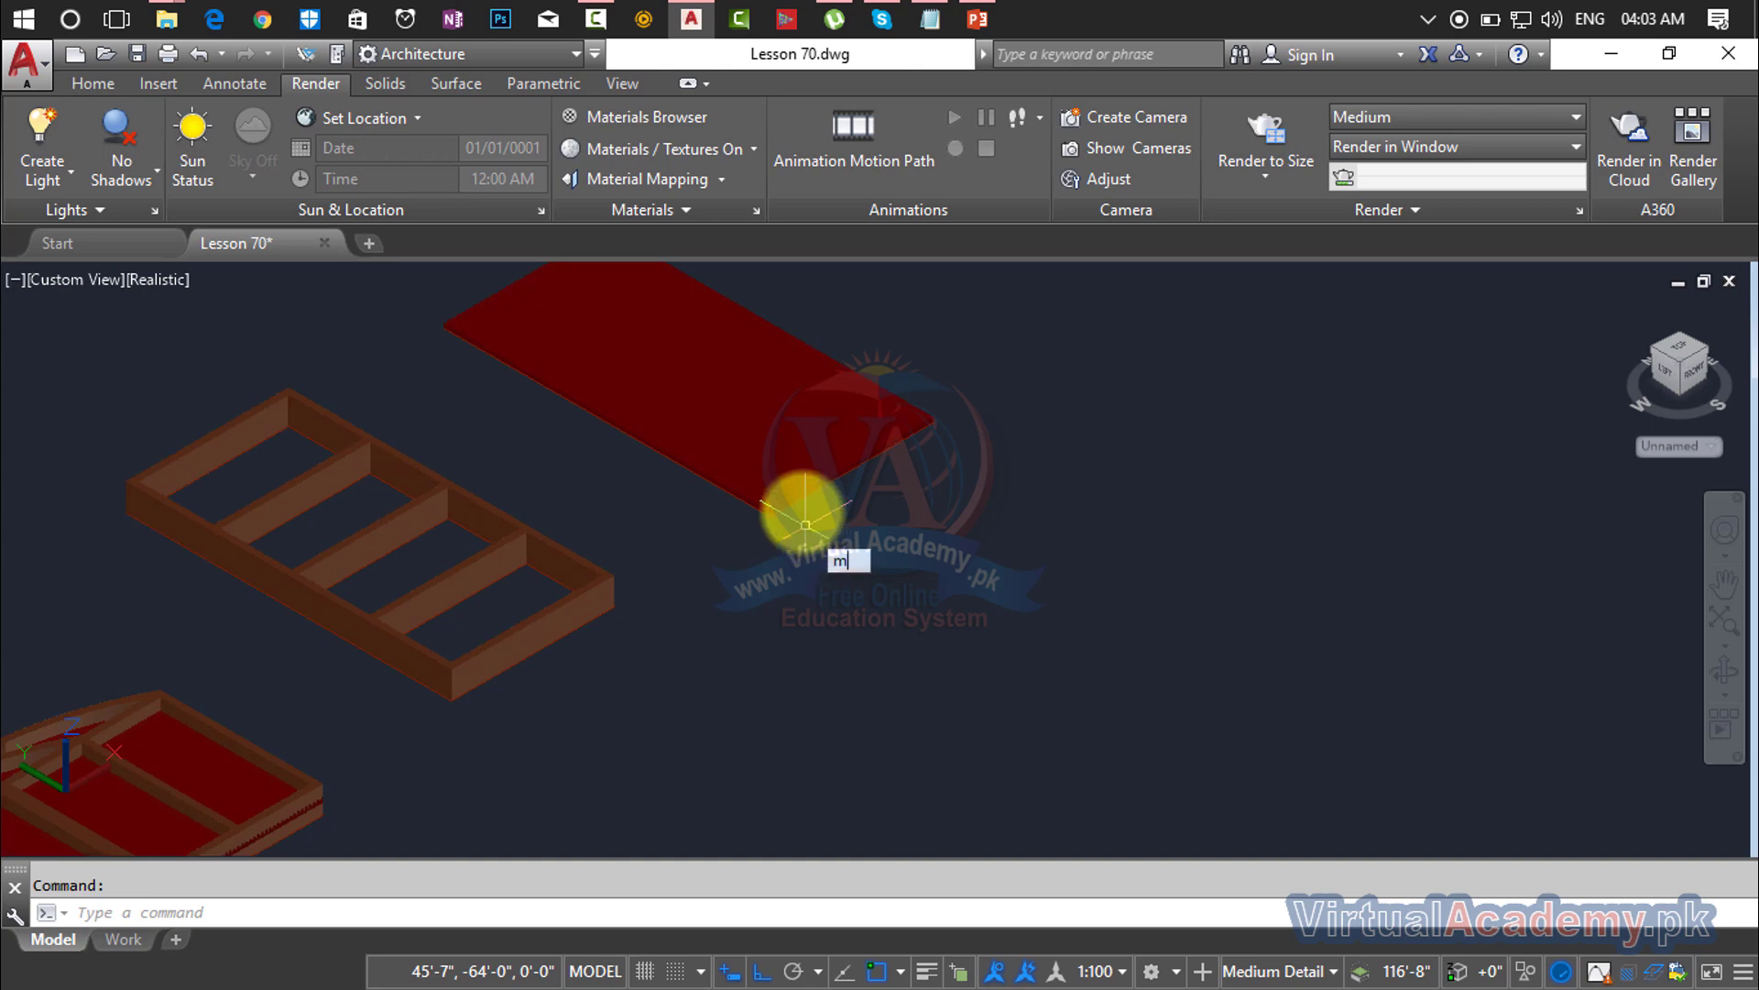
key("Return")
left_click(795, 503)
key("Return")
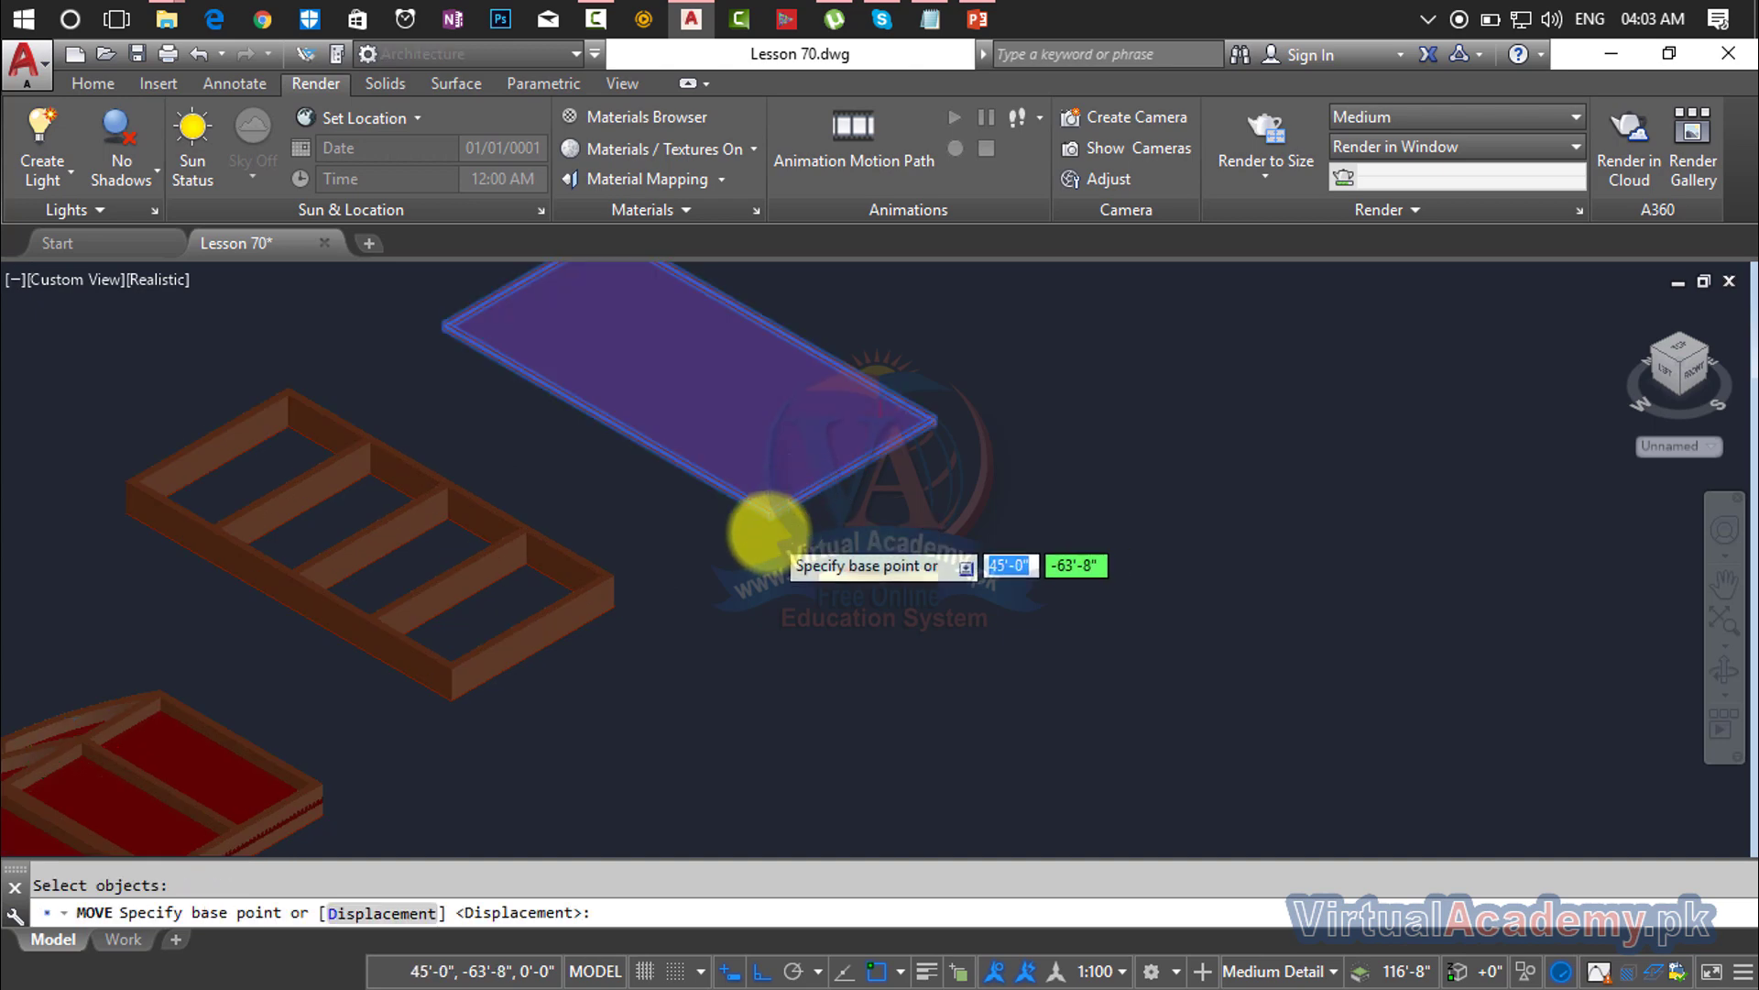
scroll(768, 531, "up", 5)
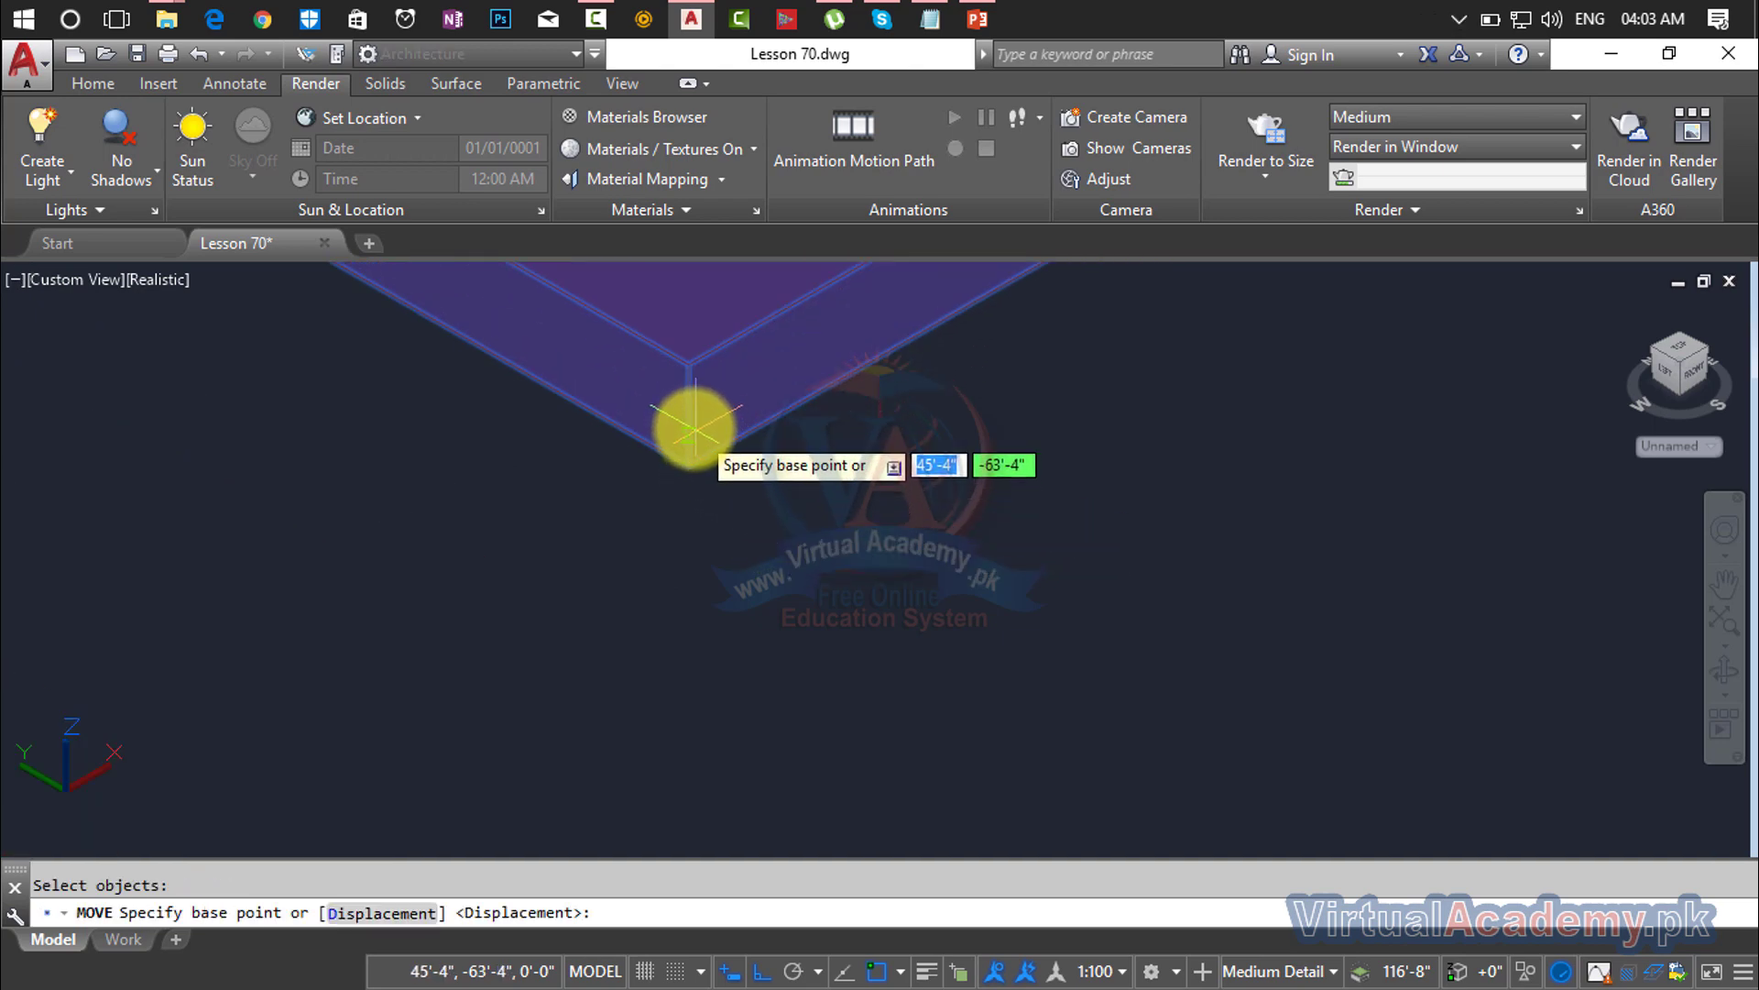
left_click(695, 428)
scroll(691, 620, "down", 5)
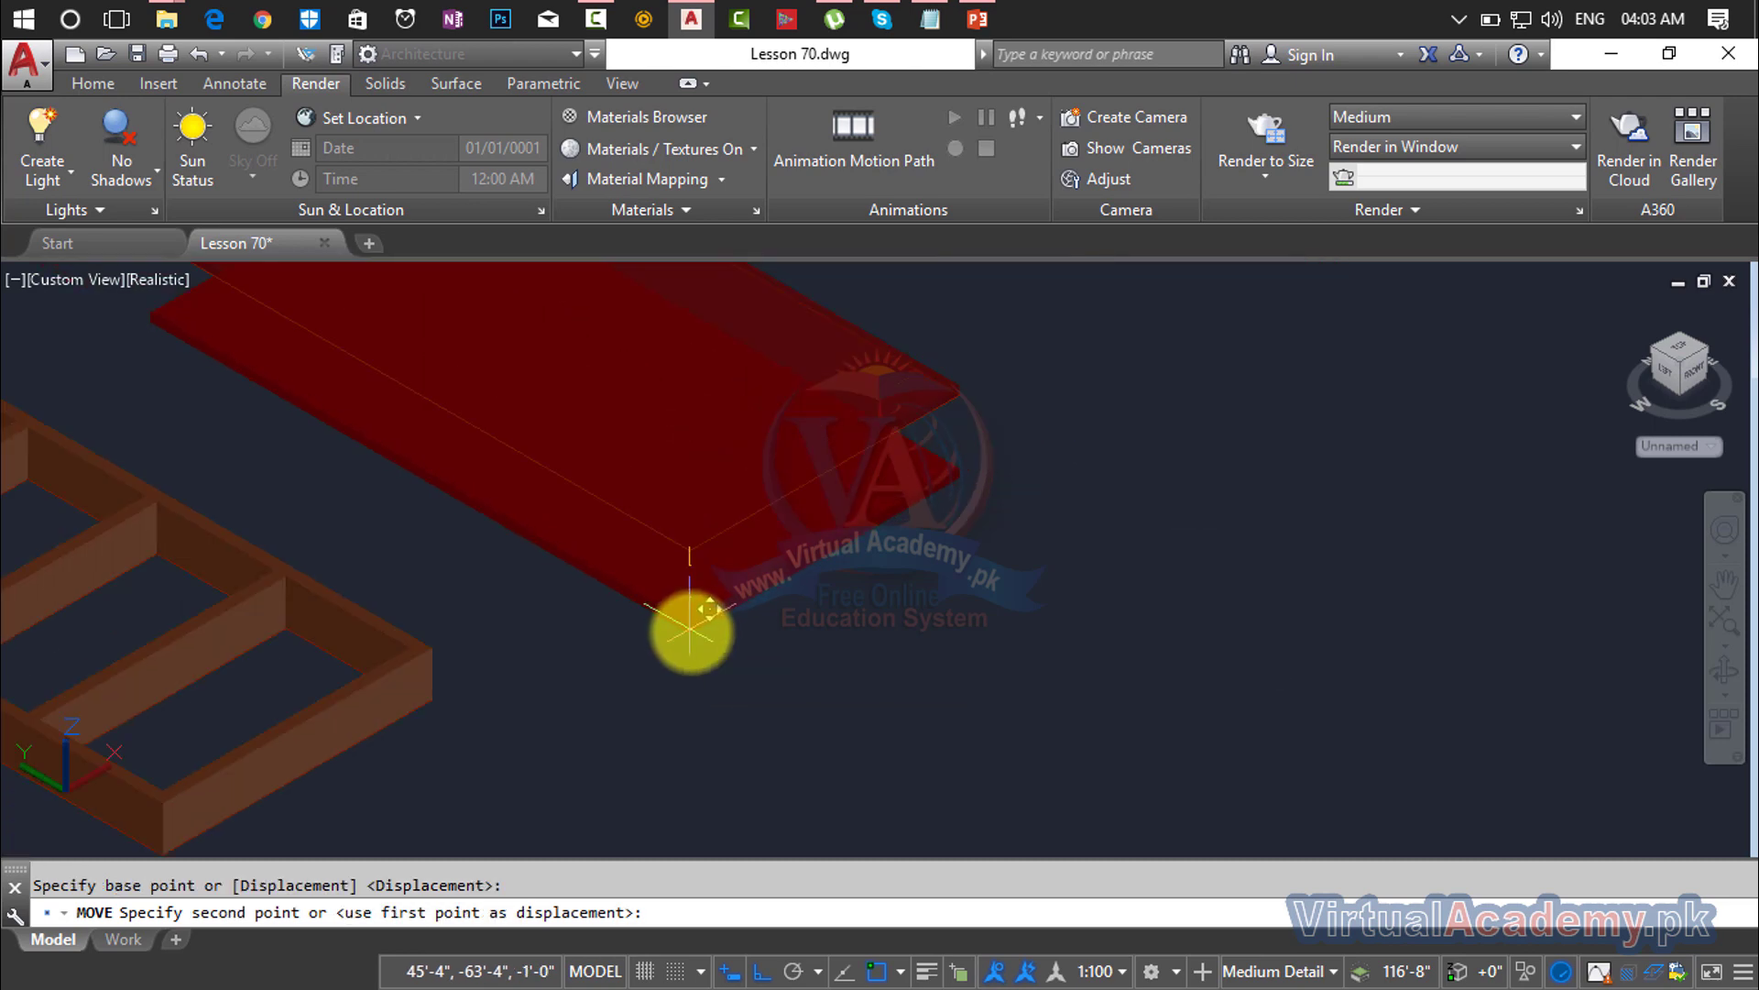
middle_click_drag(691, 633, 1139, 522)
scroll(707, 711, "up", 6)
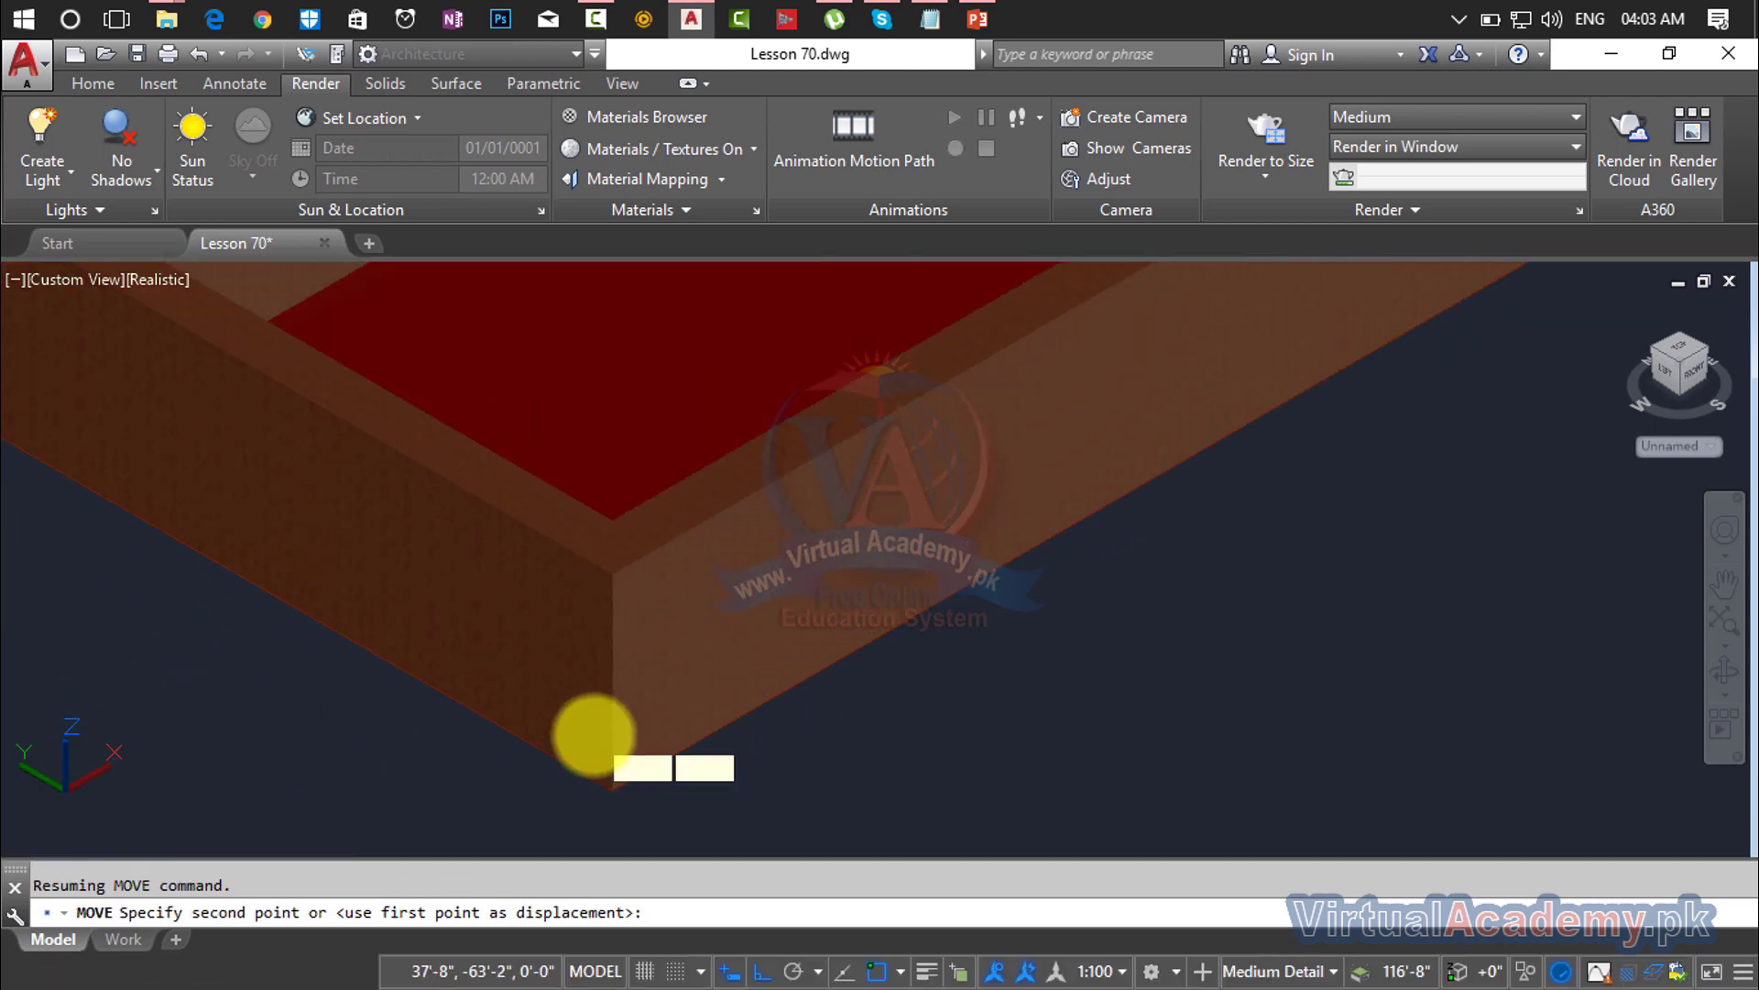
left_click(608, 678)
scroll(628, 676, "down", 8)
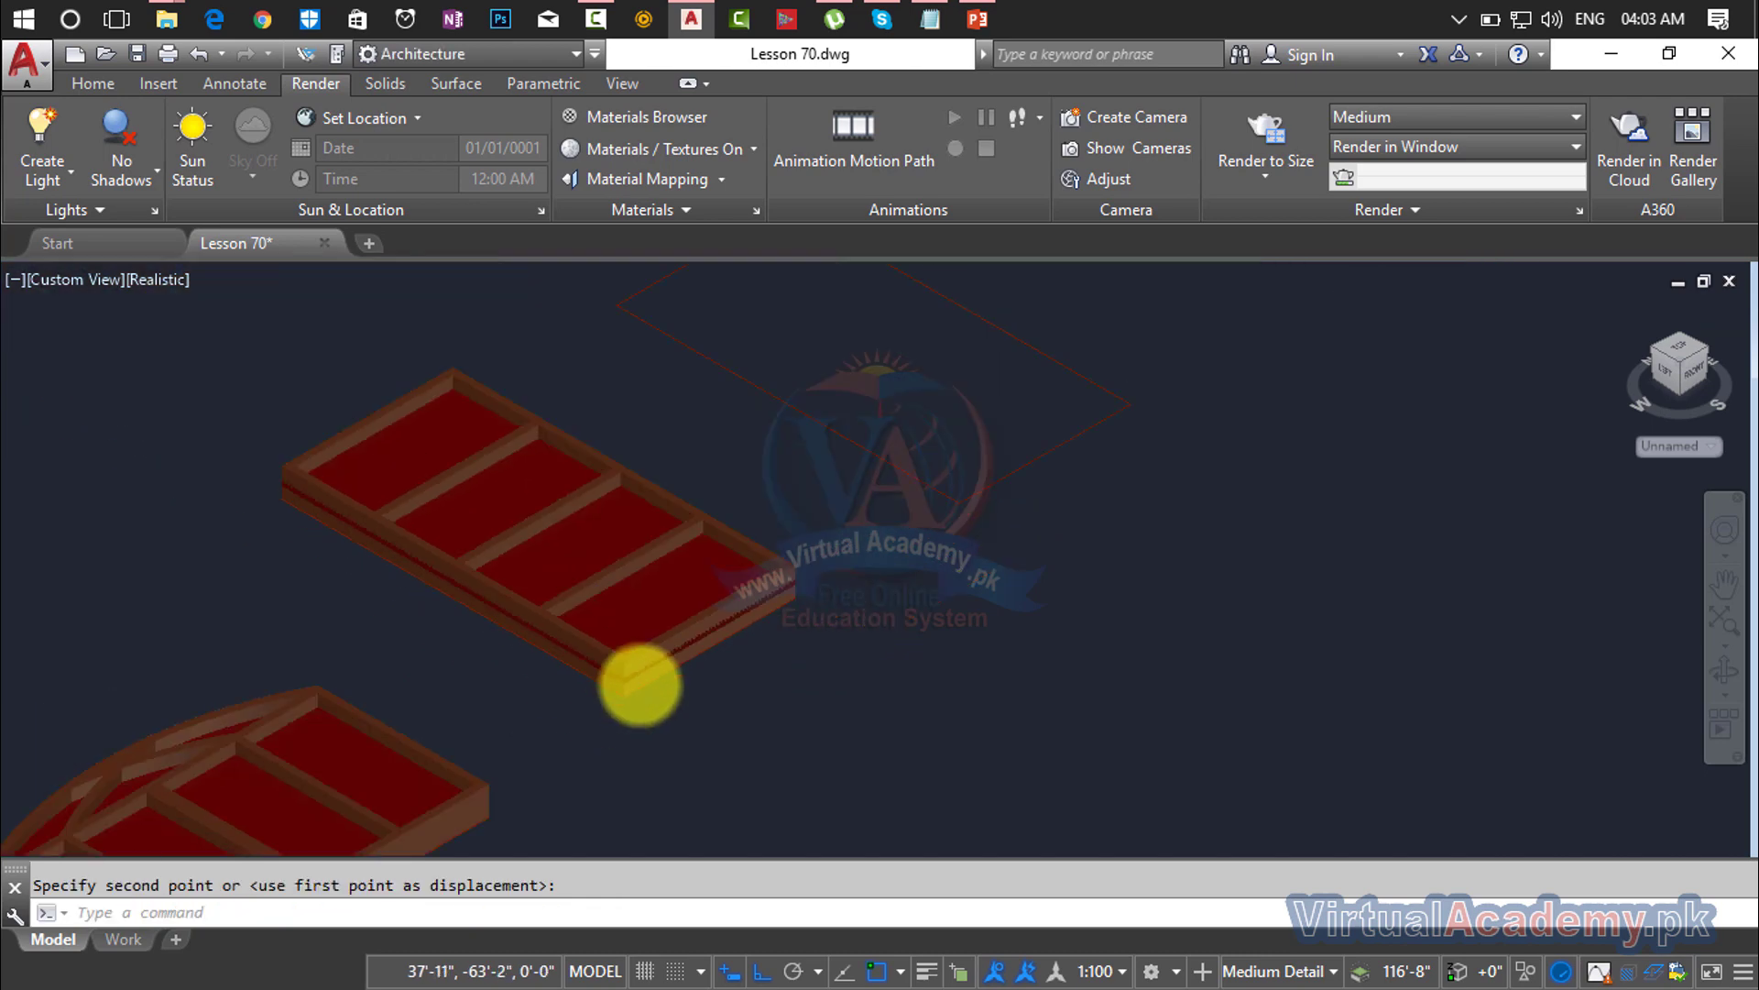
Step: Erase the three leftover outline lines where the rectangular glass panel used to be
key("Escape")
left_click(1021, 503)
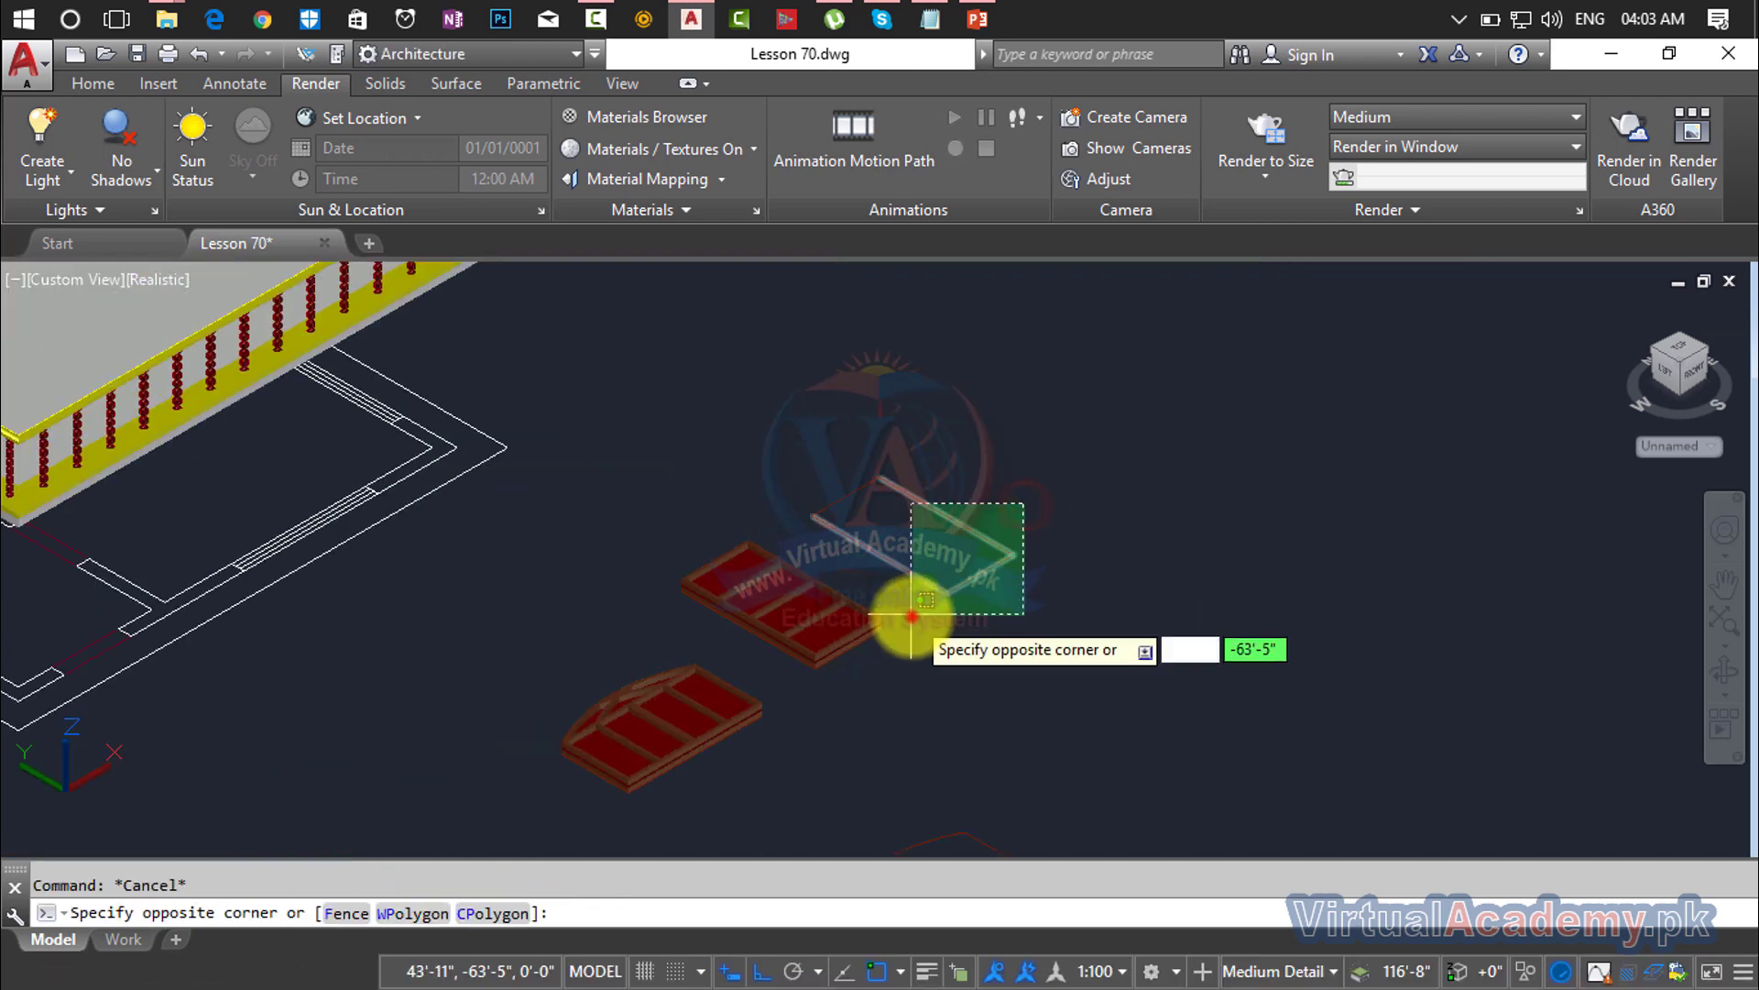
left_click(910, 614)
key("Delete")
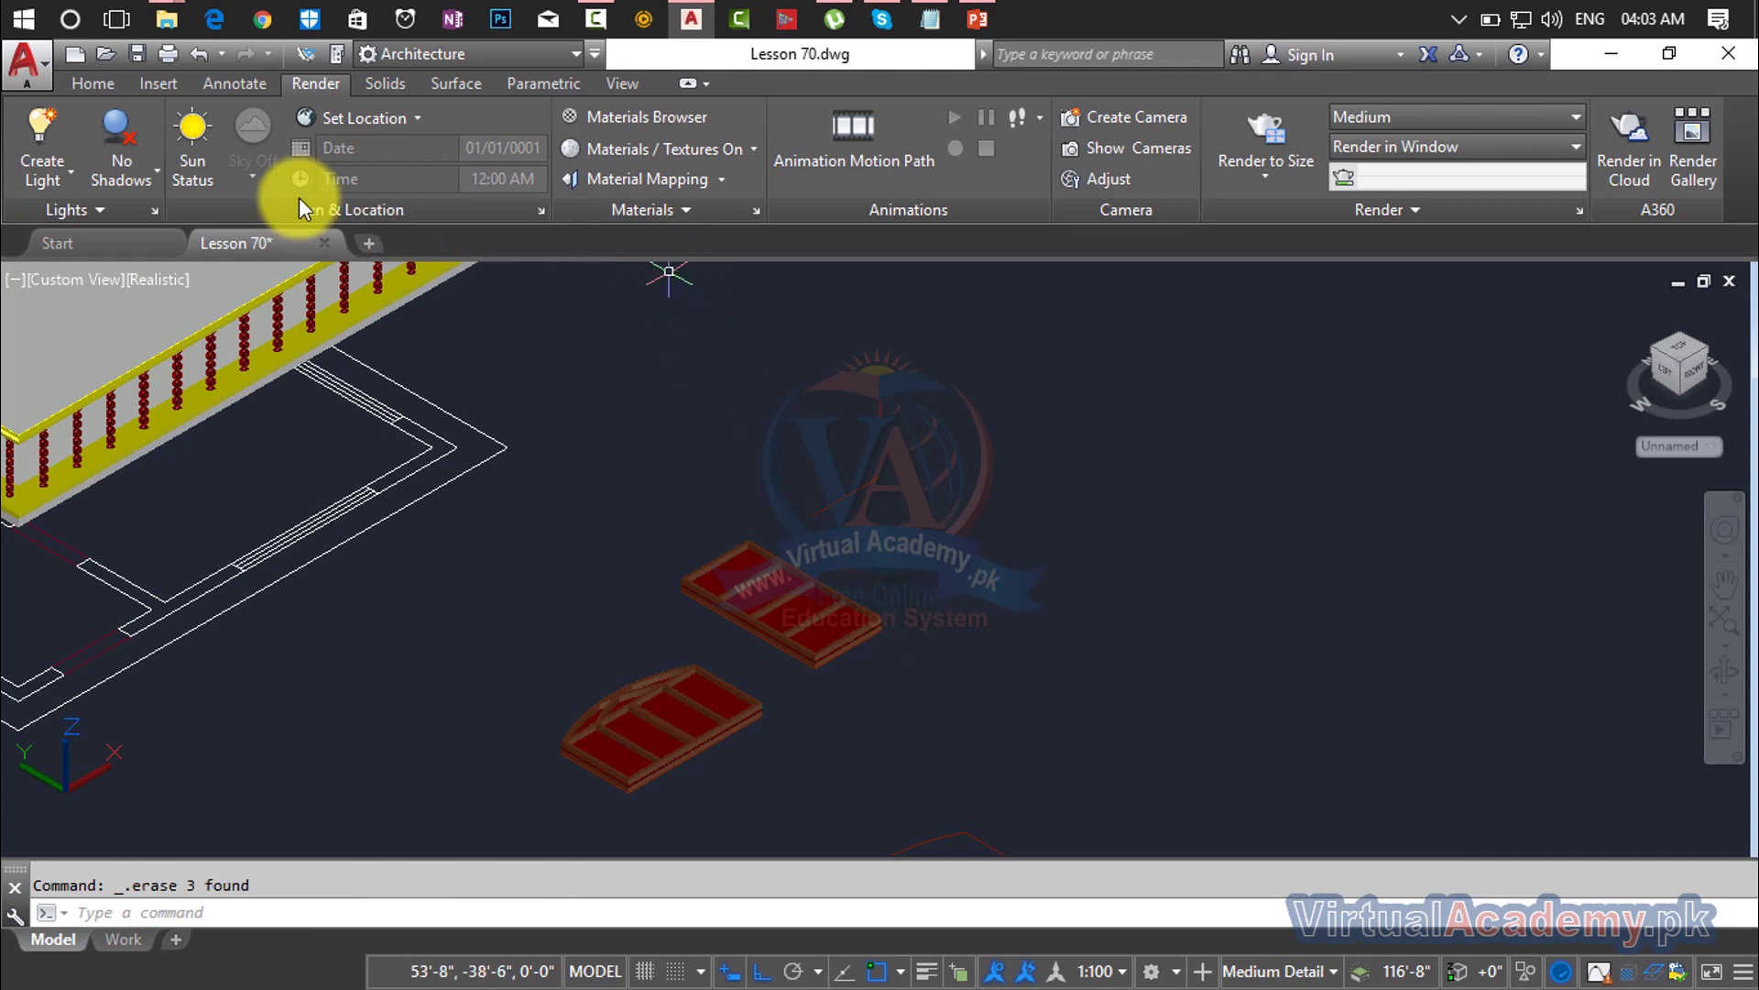
Step: Turn on the Walls layer and turn off the Roof, Shade, Stairs and Railing layers
left_click(91, 83)
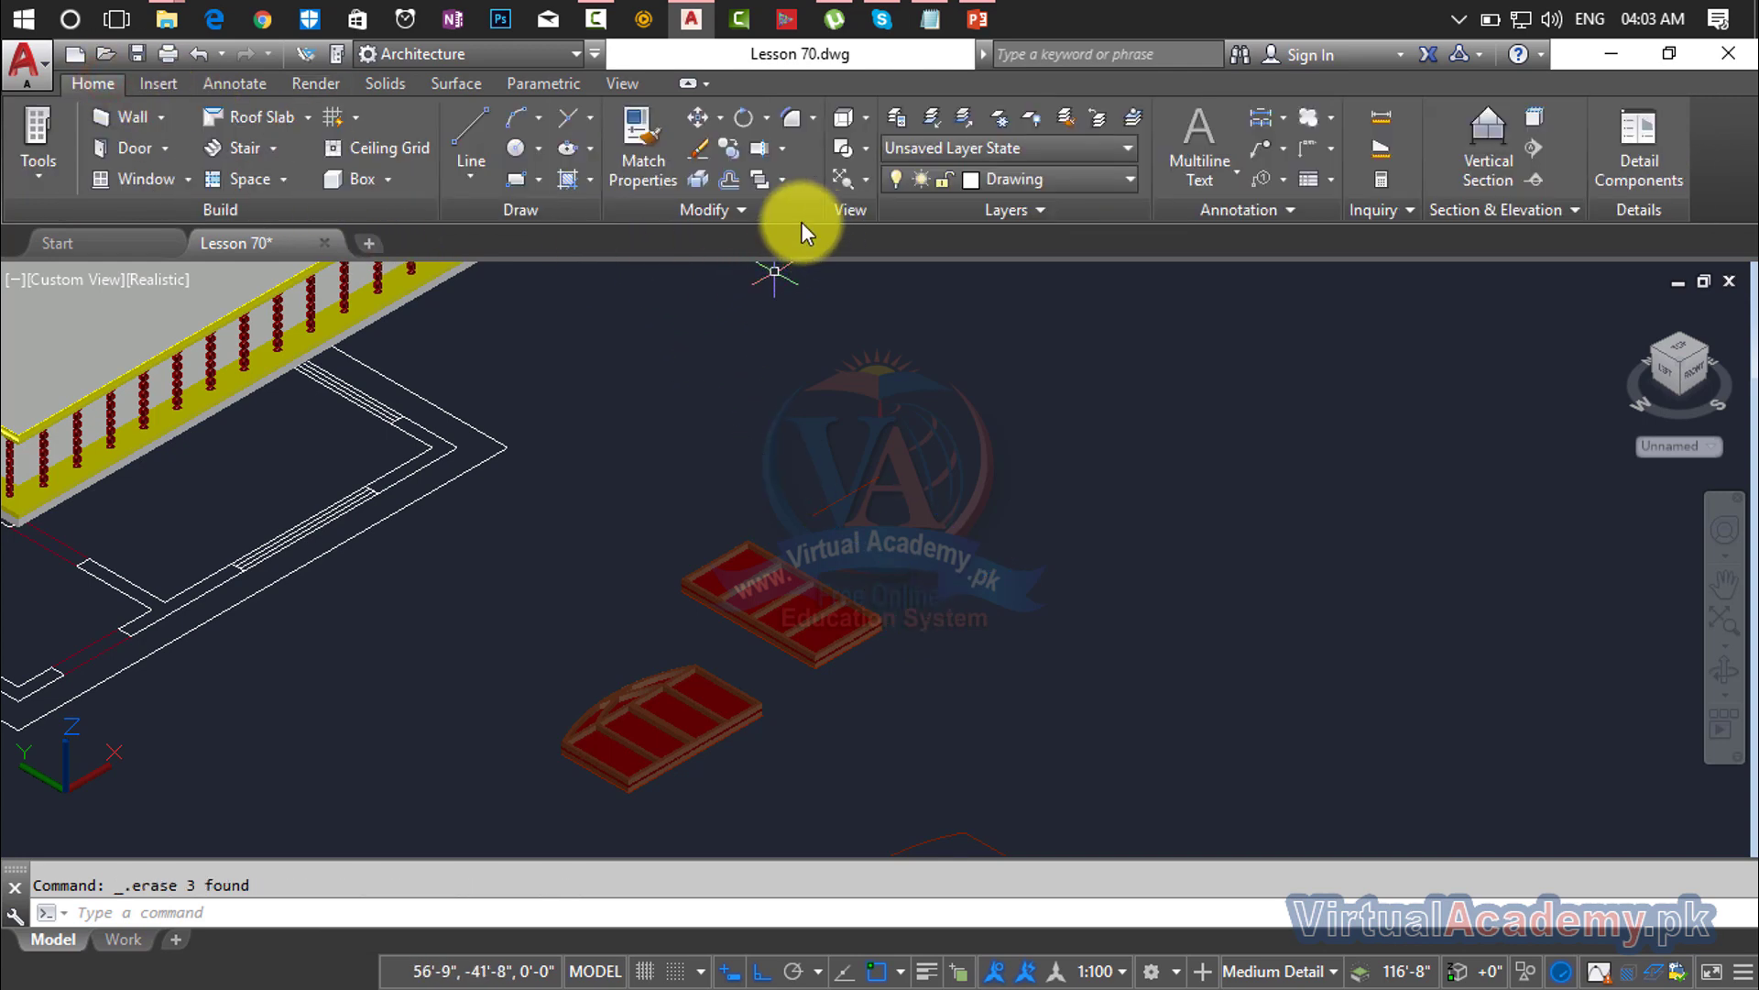
left_click(1028, 181)
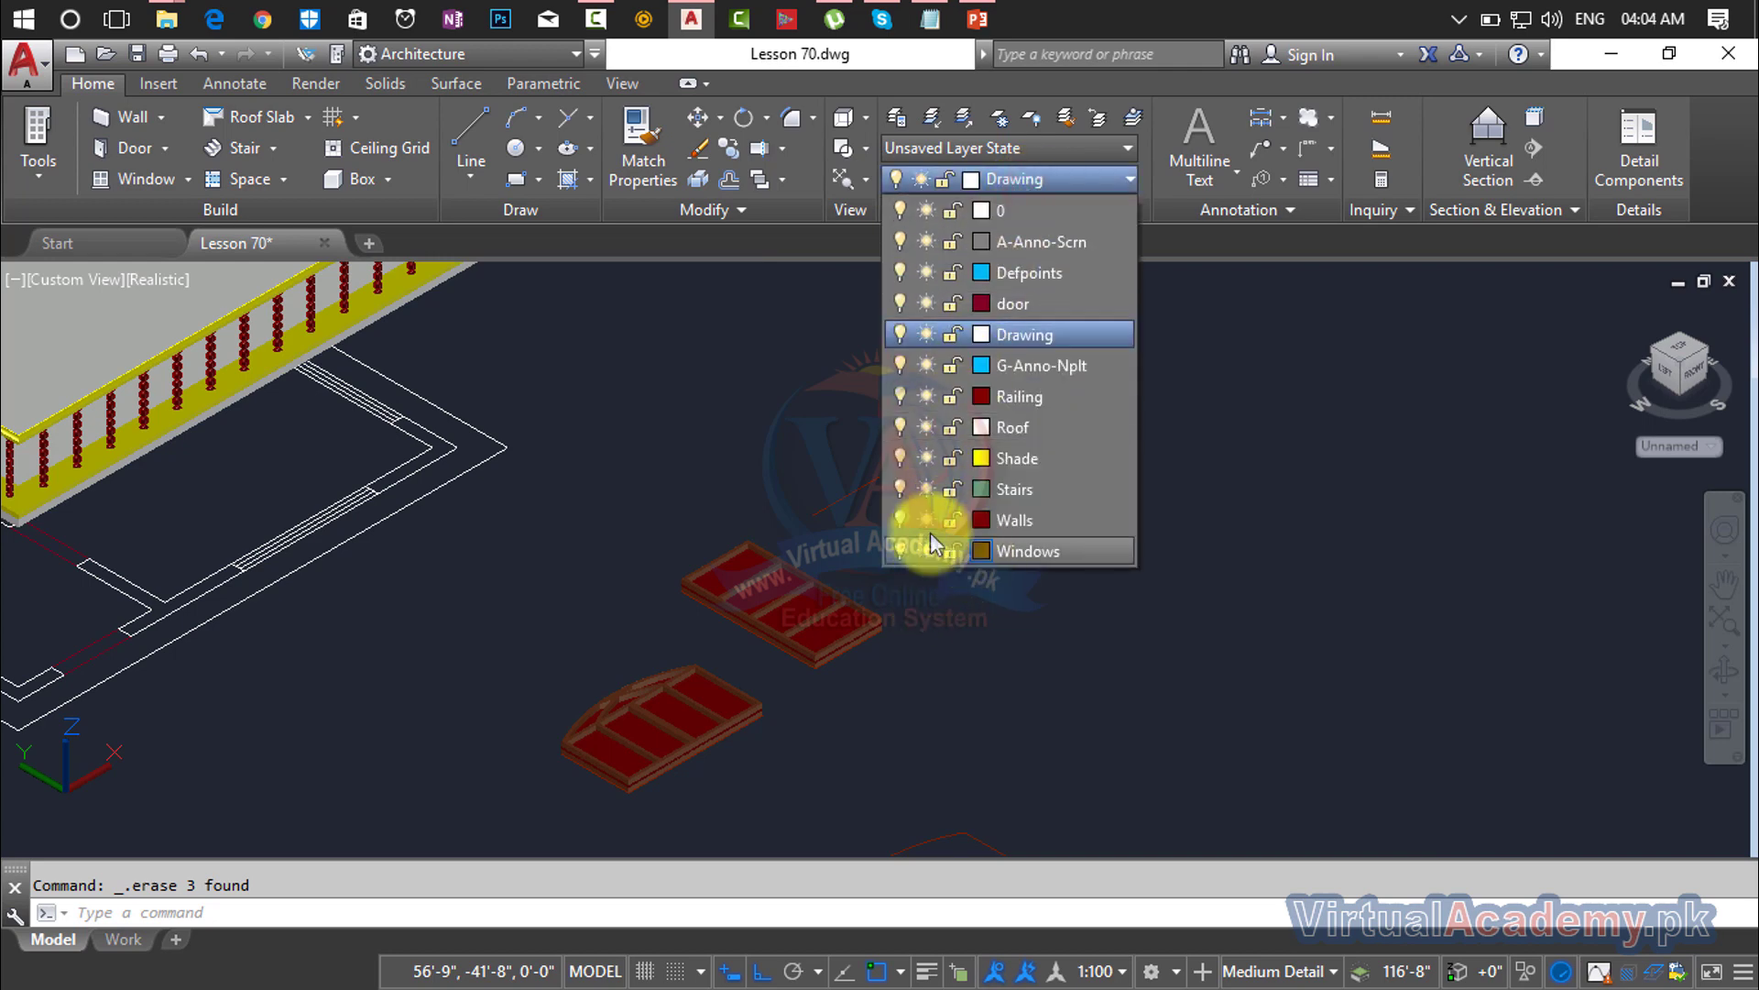
left_click(901, 519)
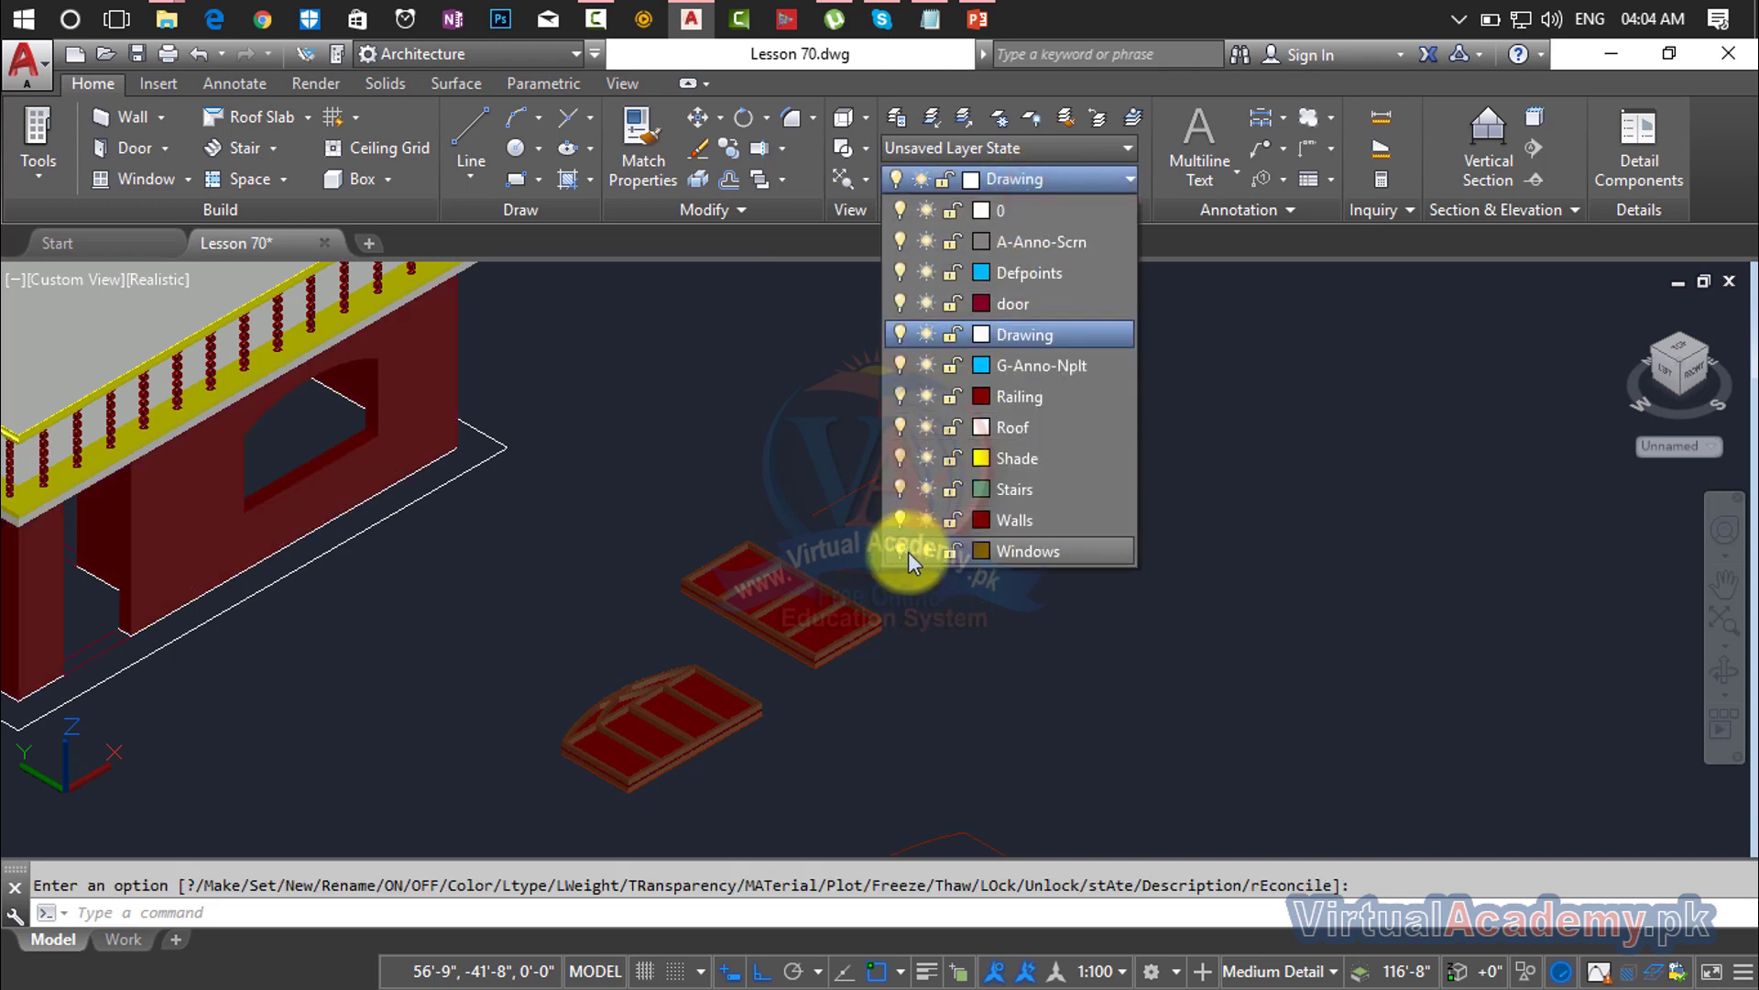
left_click(902, 427)
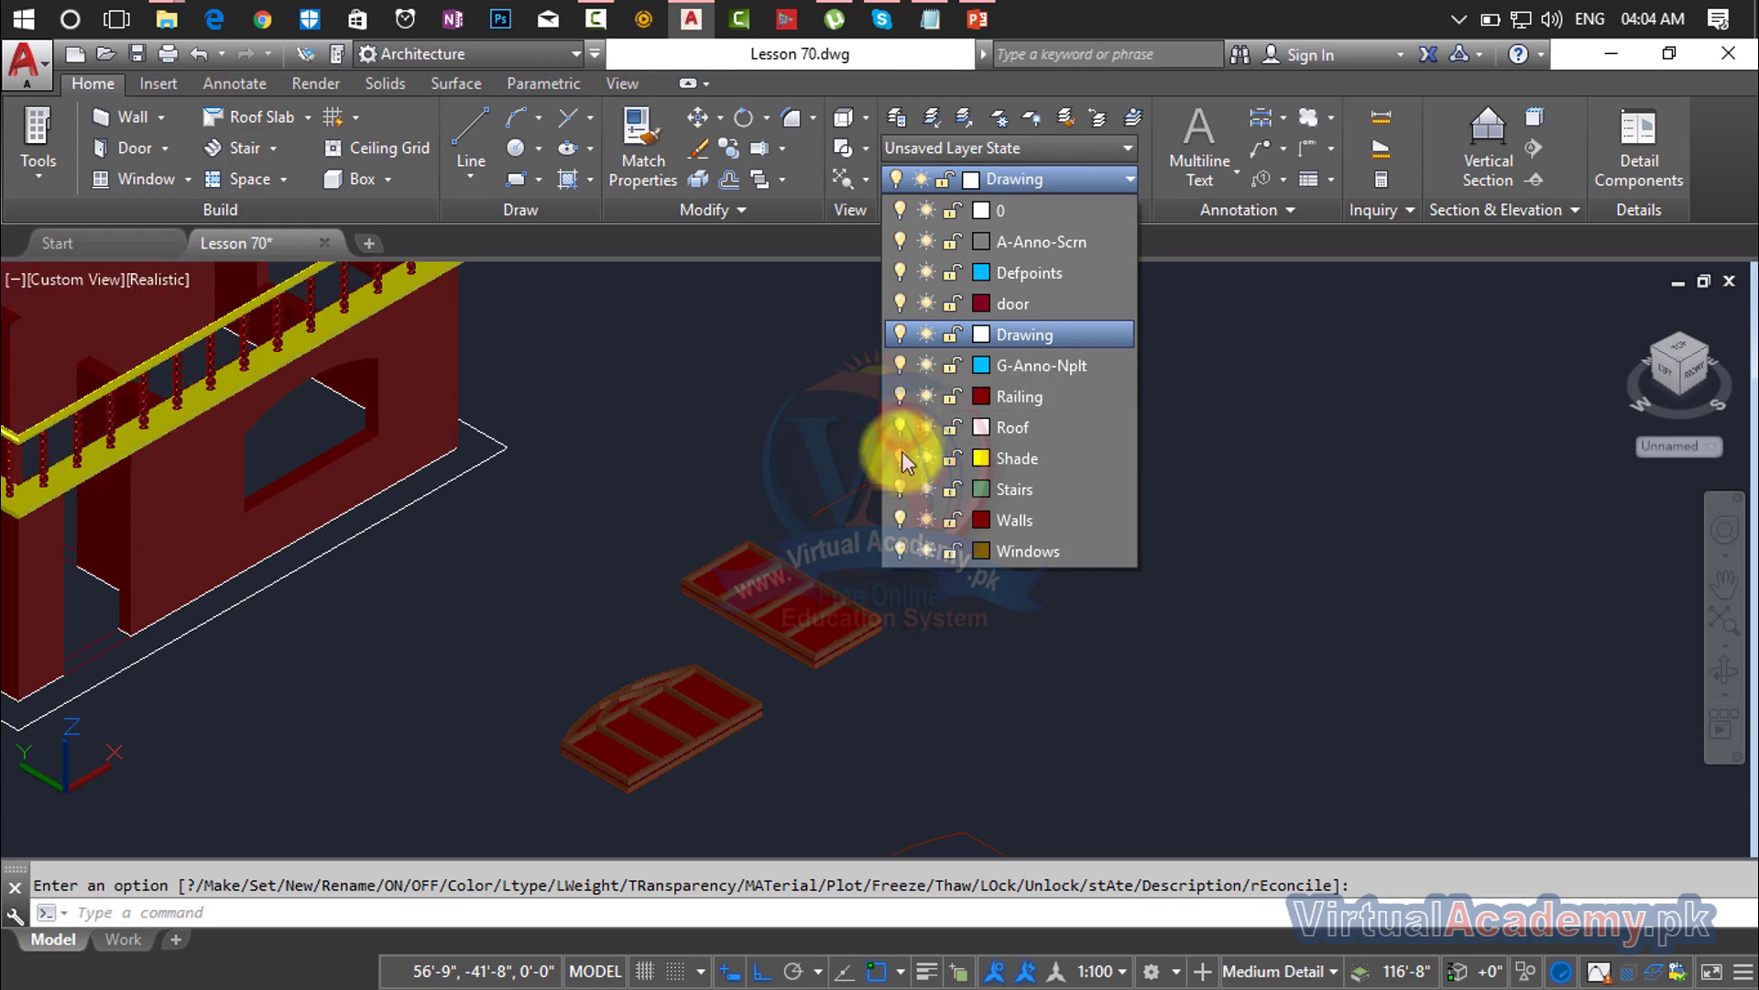
left_click(903, 460)
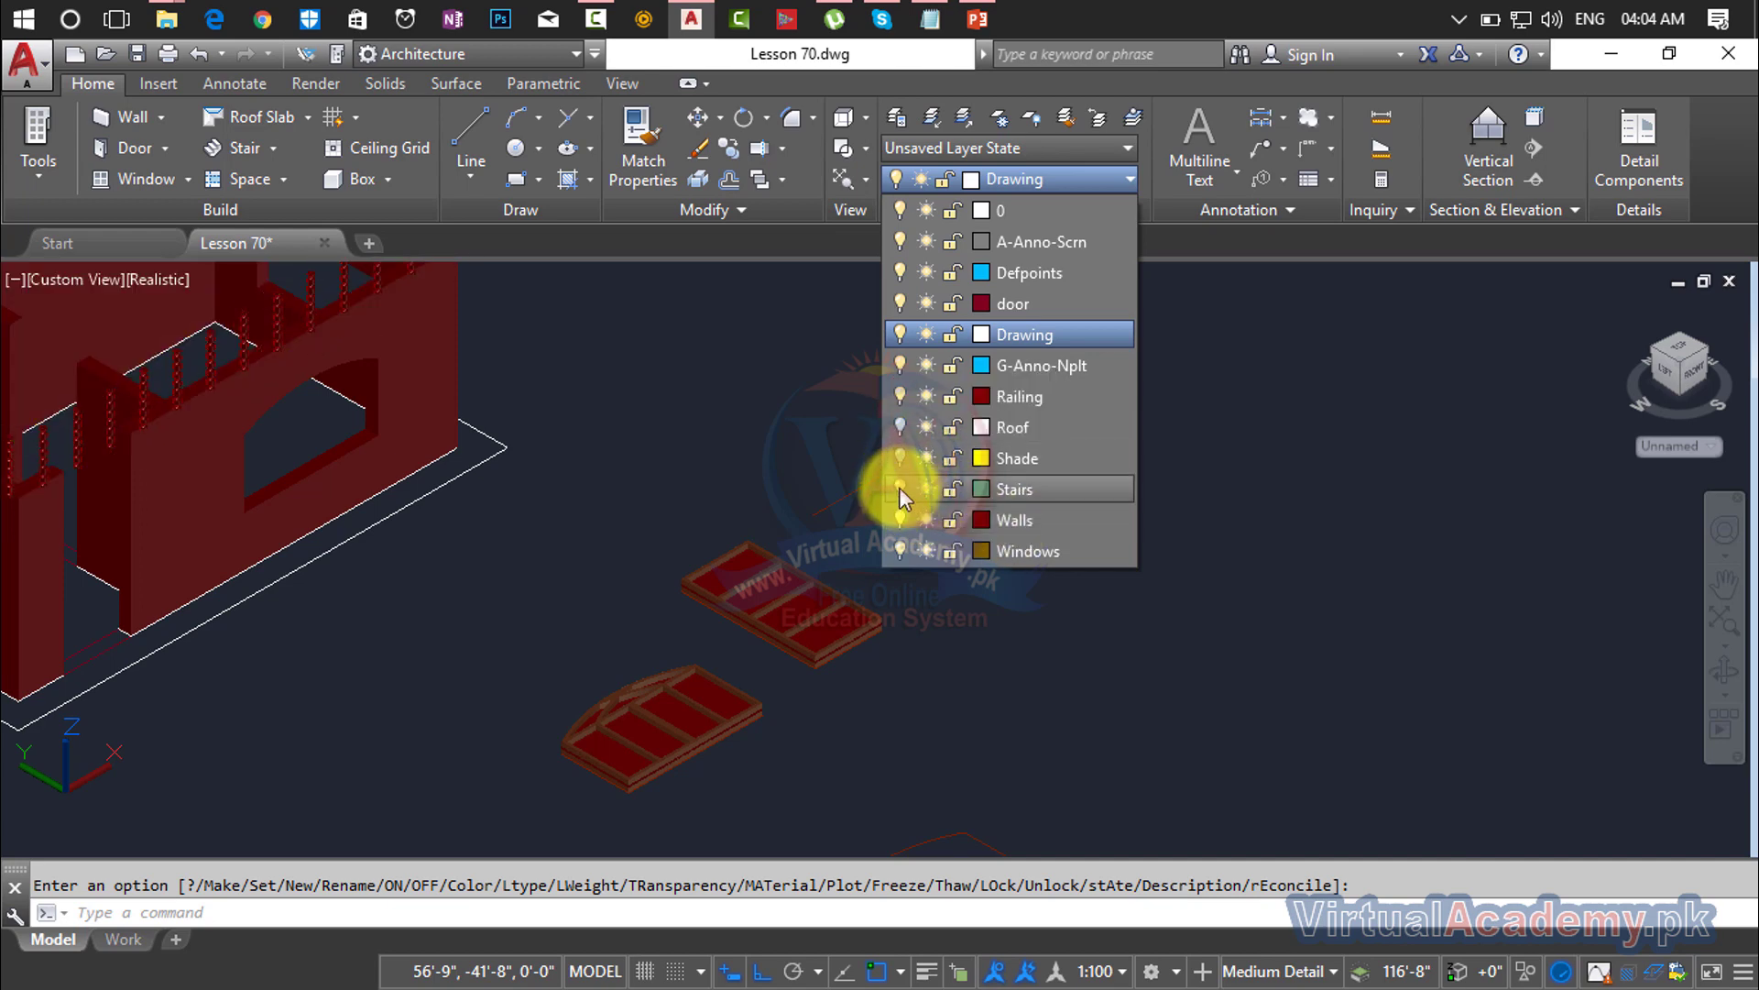
left_click(899, 486)
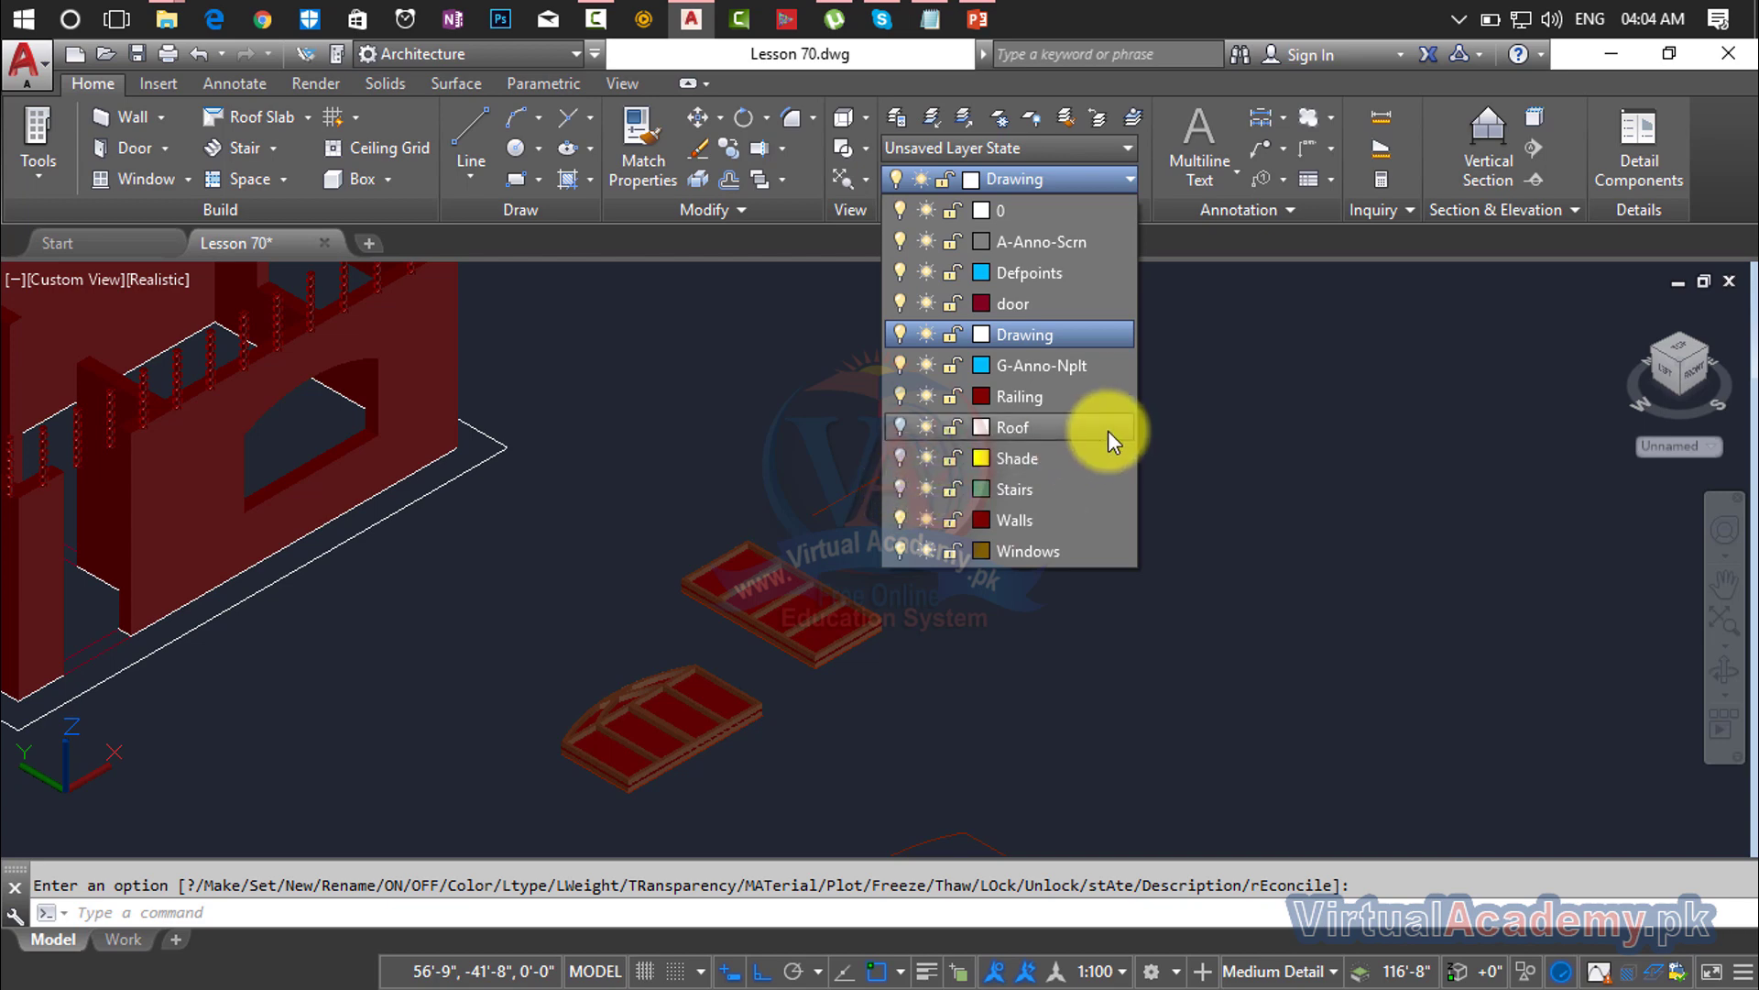
left_click(902, 396)
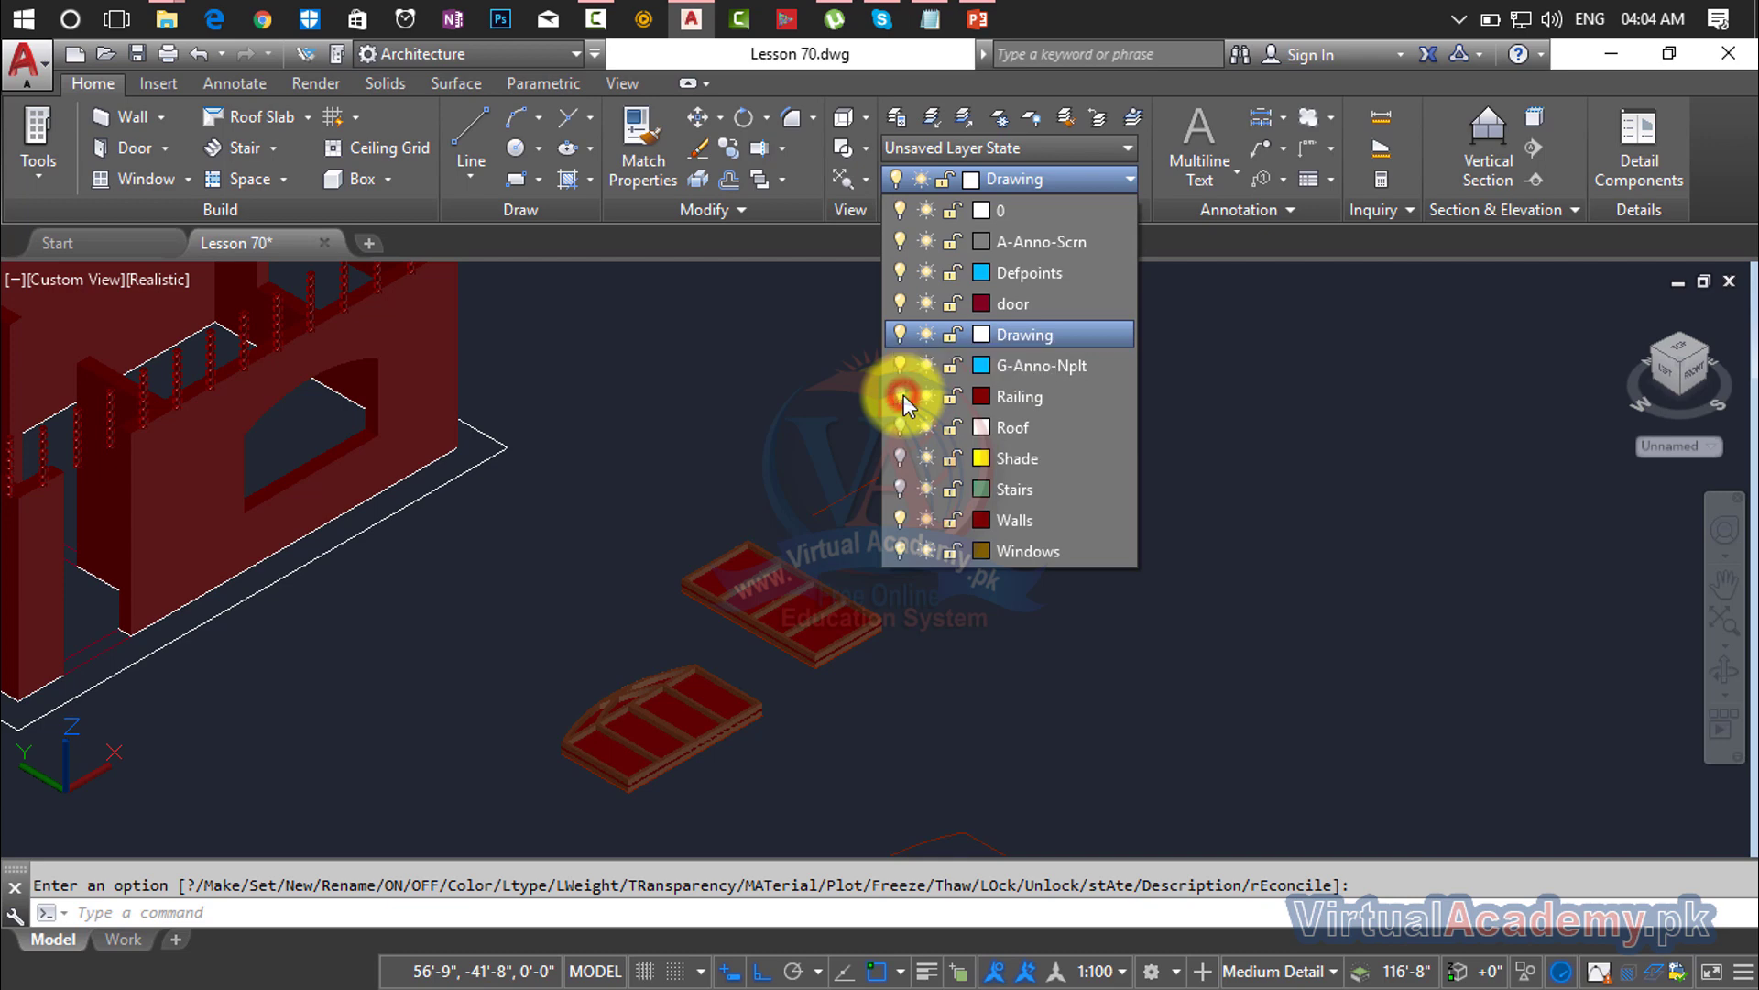
left_click(1131, 590)
Step: Rotate the arched frame and its glass panel upright by 90 degrees with ROTATE3D about the frame's long straight edge
scroll(989, 644, "down", 4)
scroll(999, 550, "up", 6)
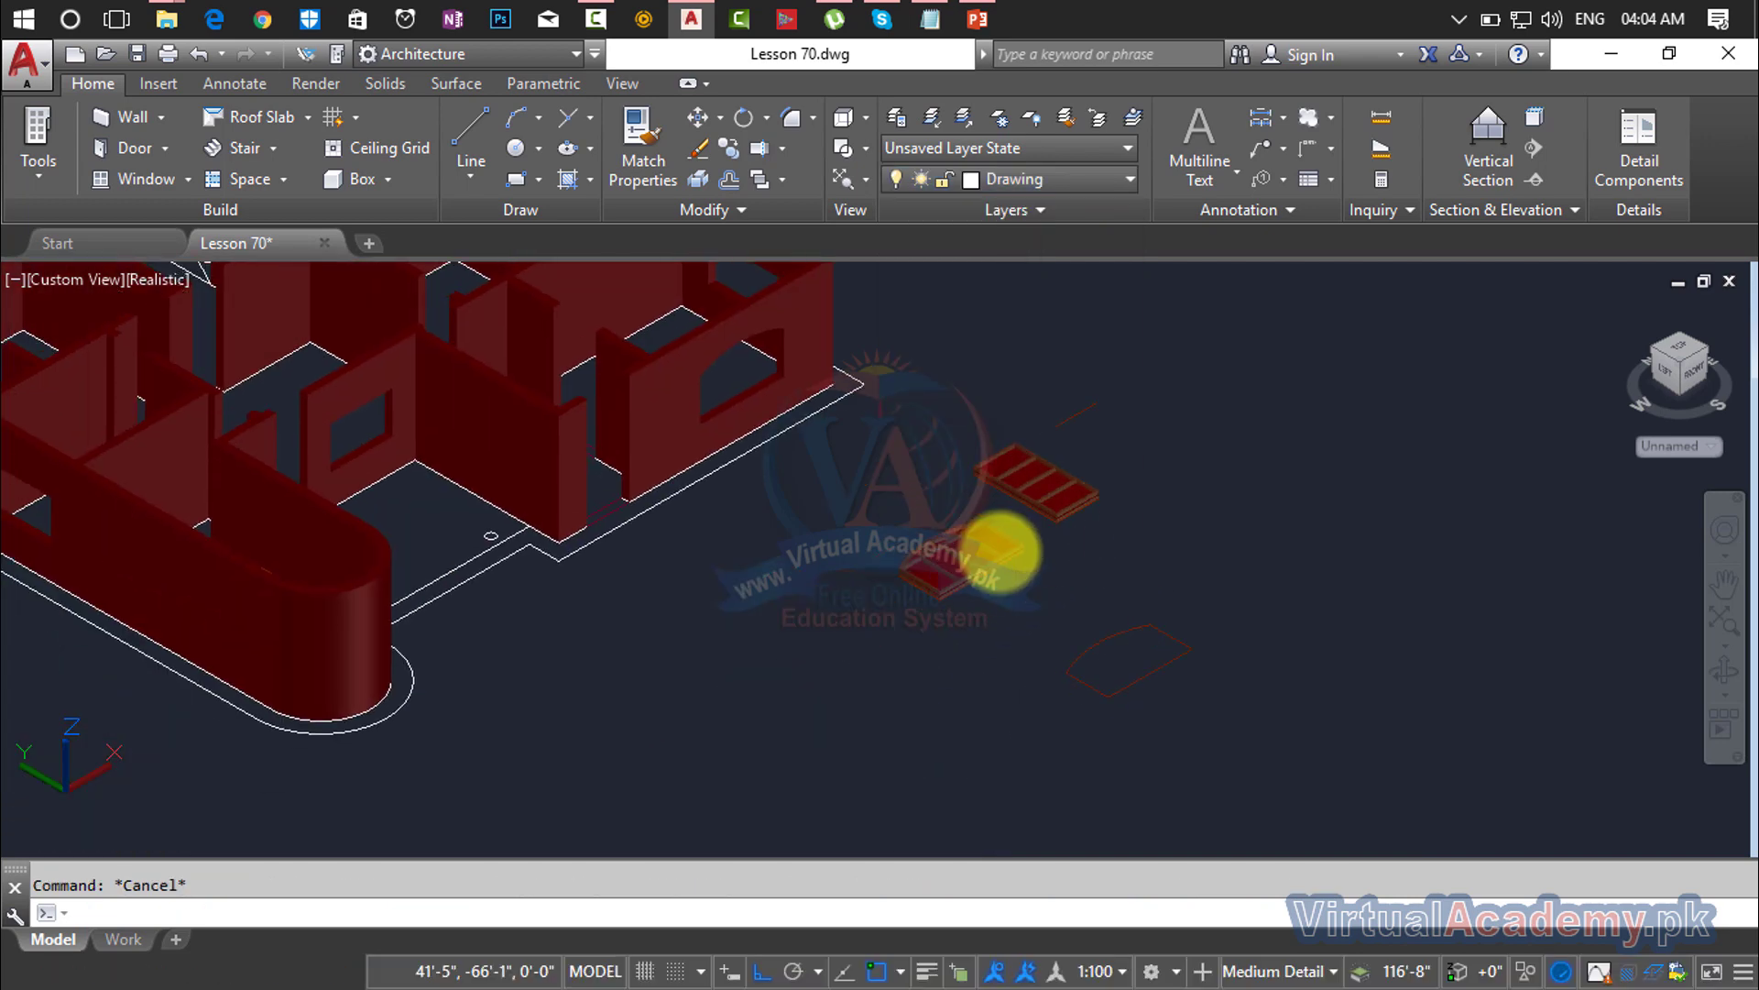
type("RP")
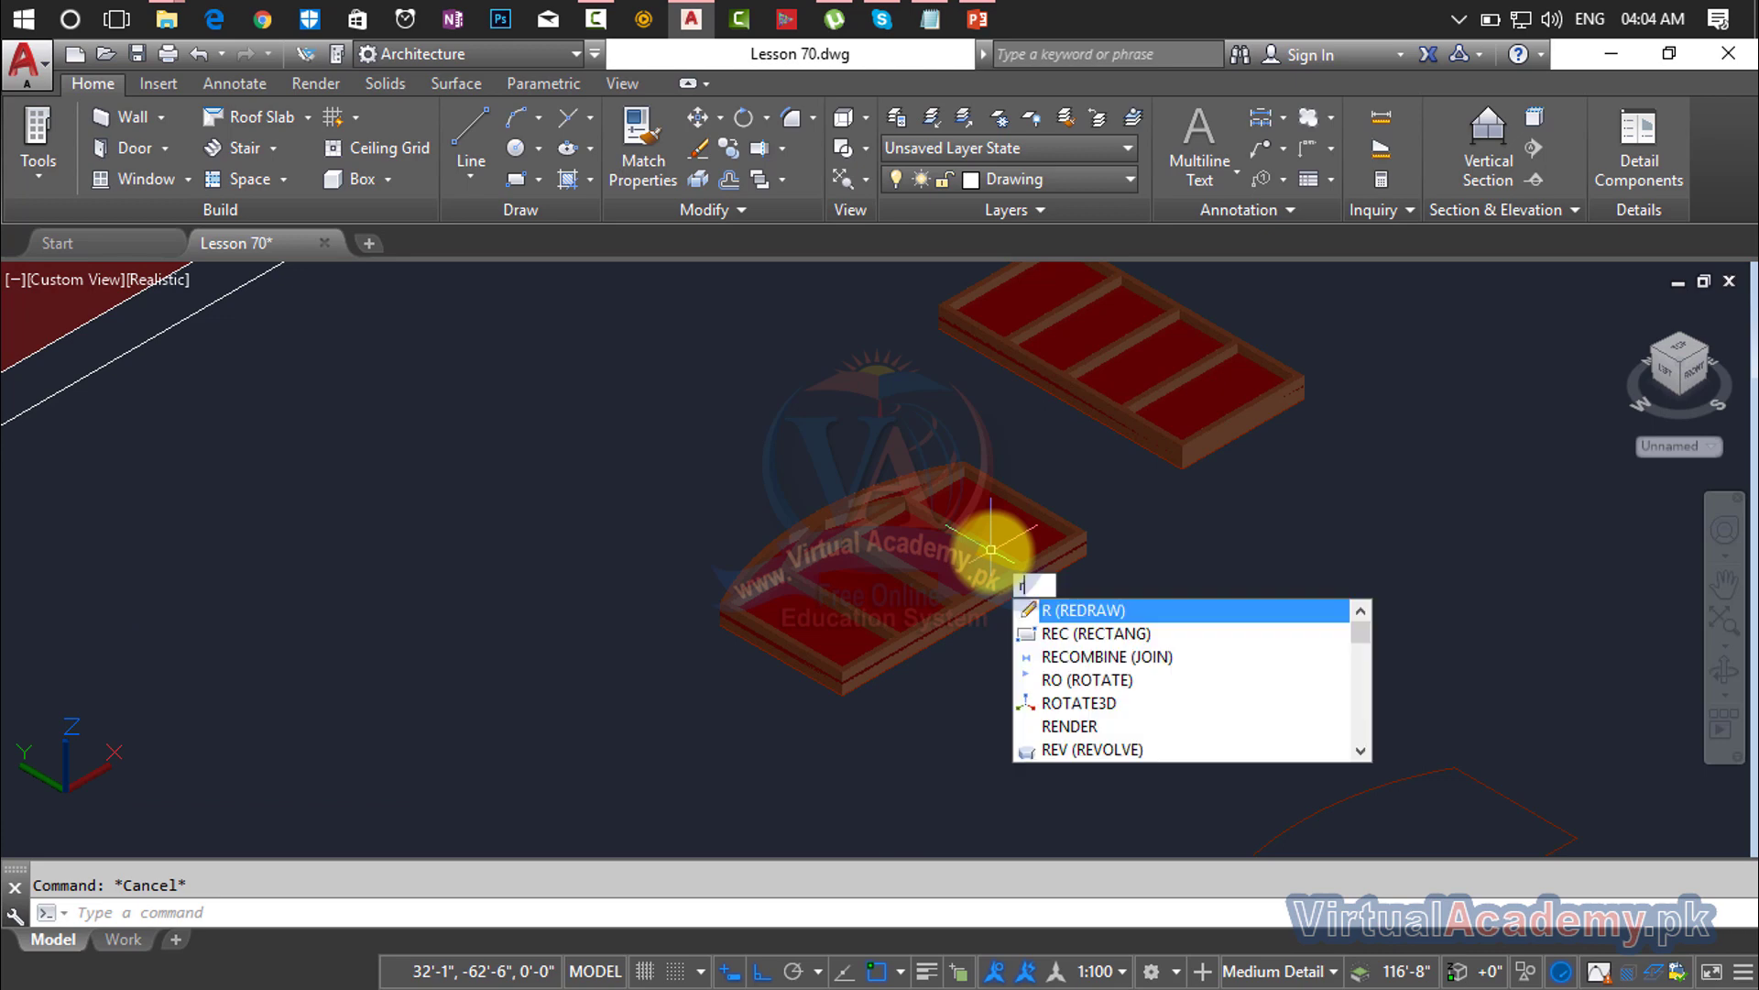
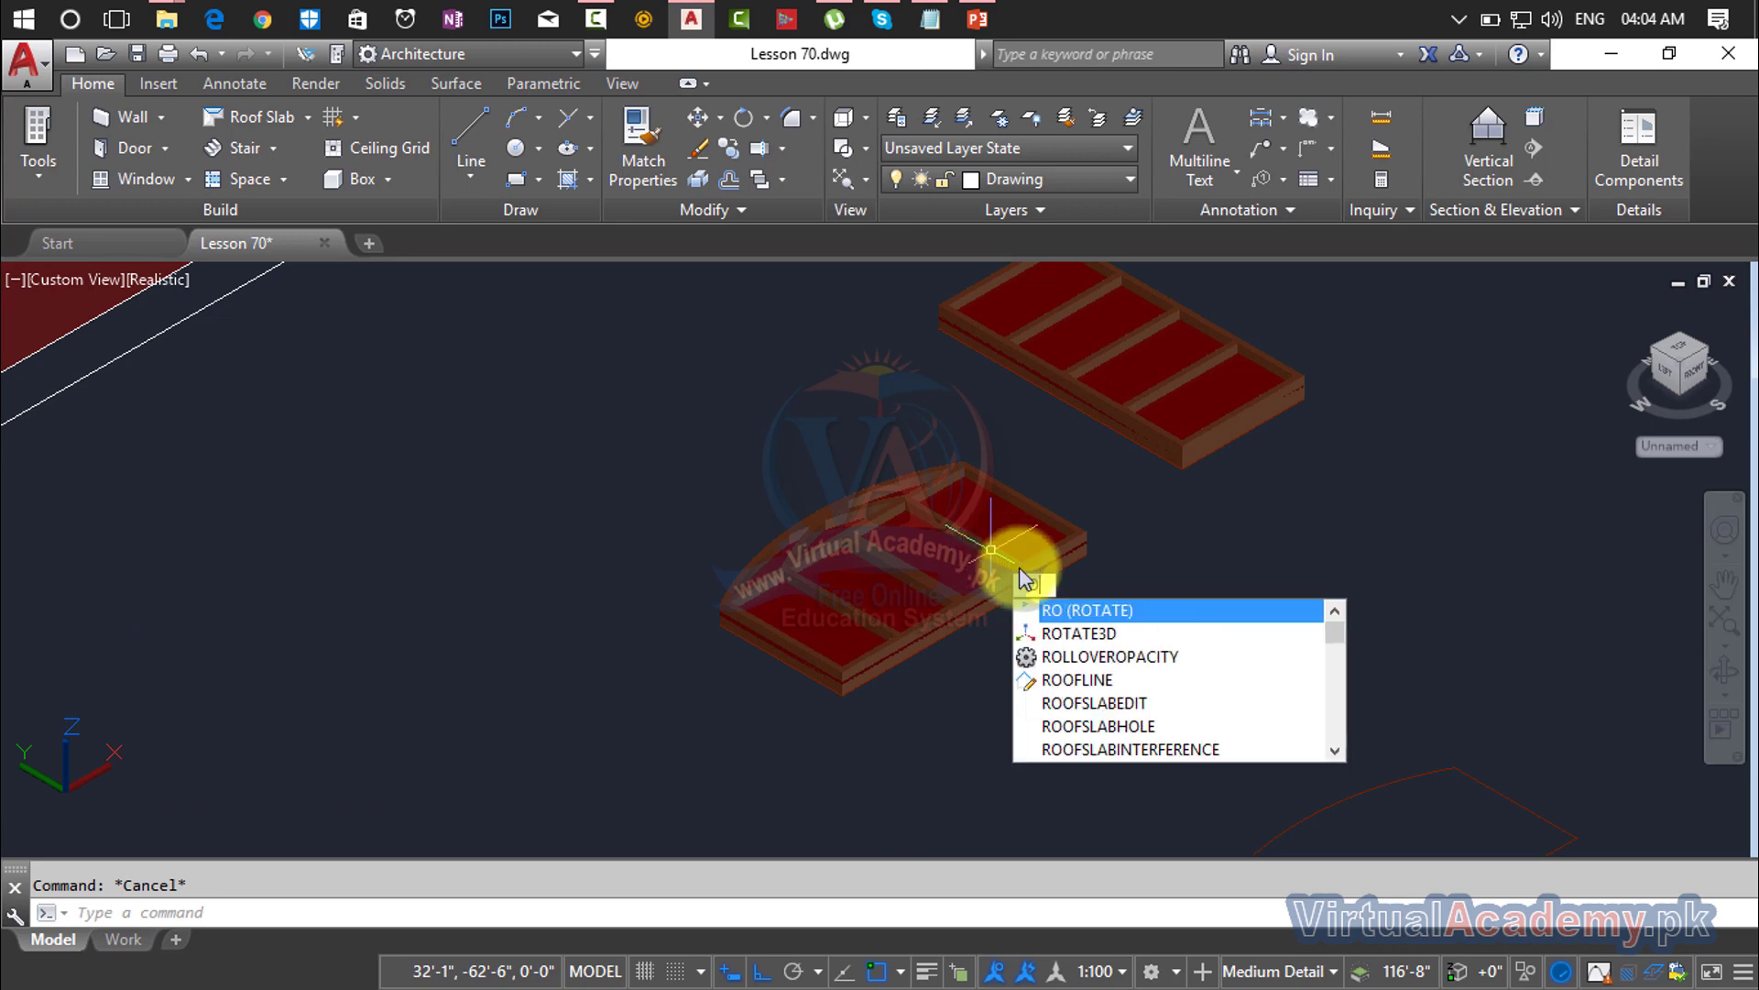
left_click(1066, 632)
left_click(1107, 517)
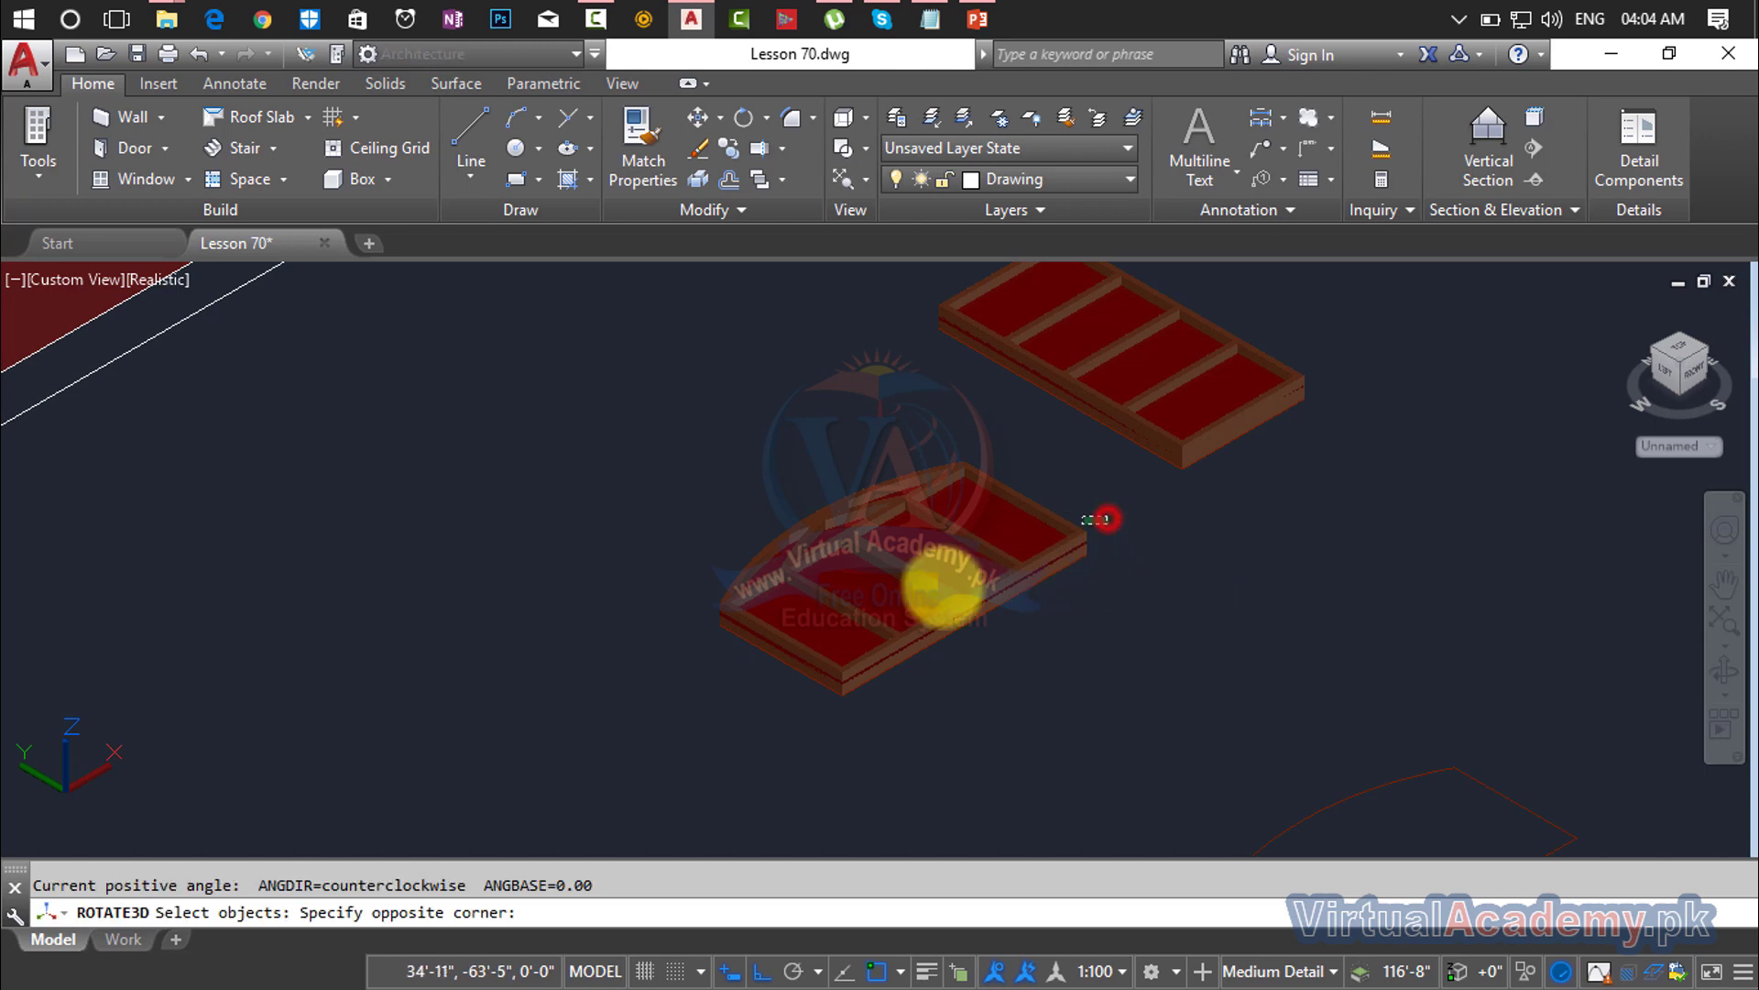
left_click(697, 756)
key("Return")
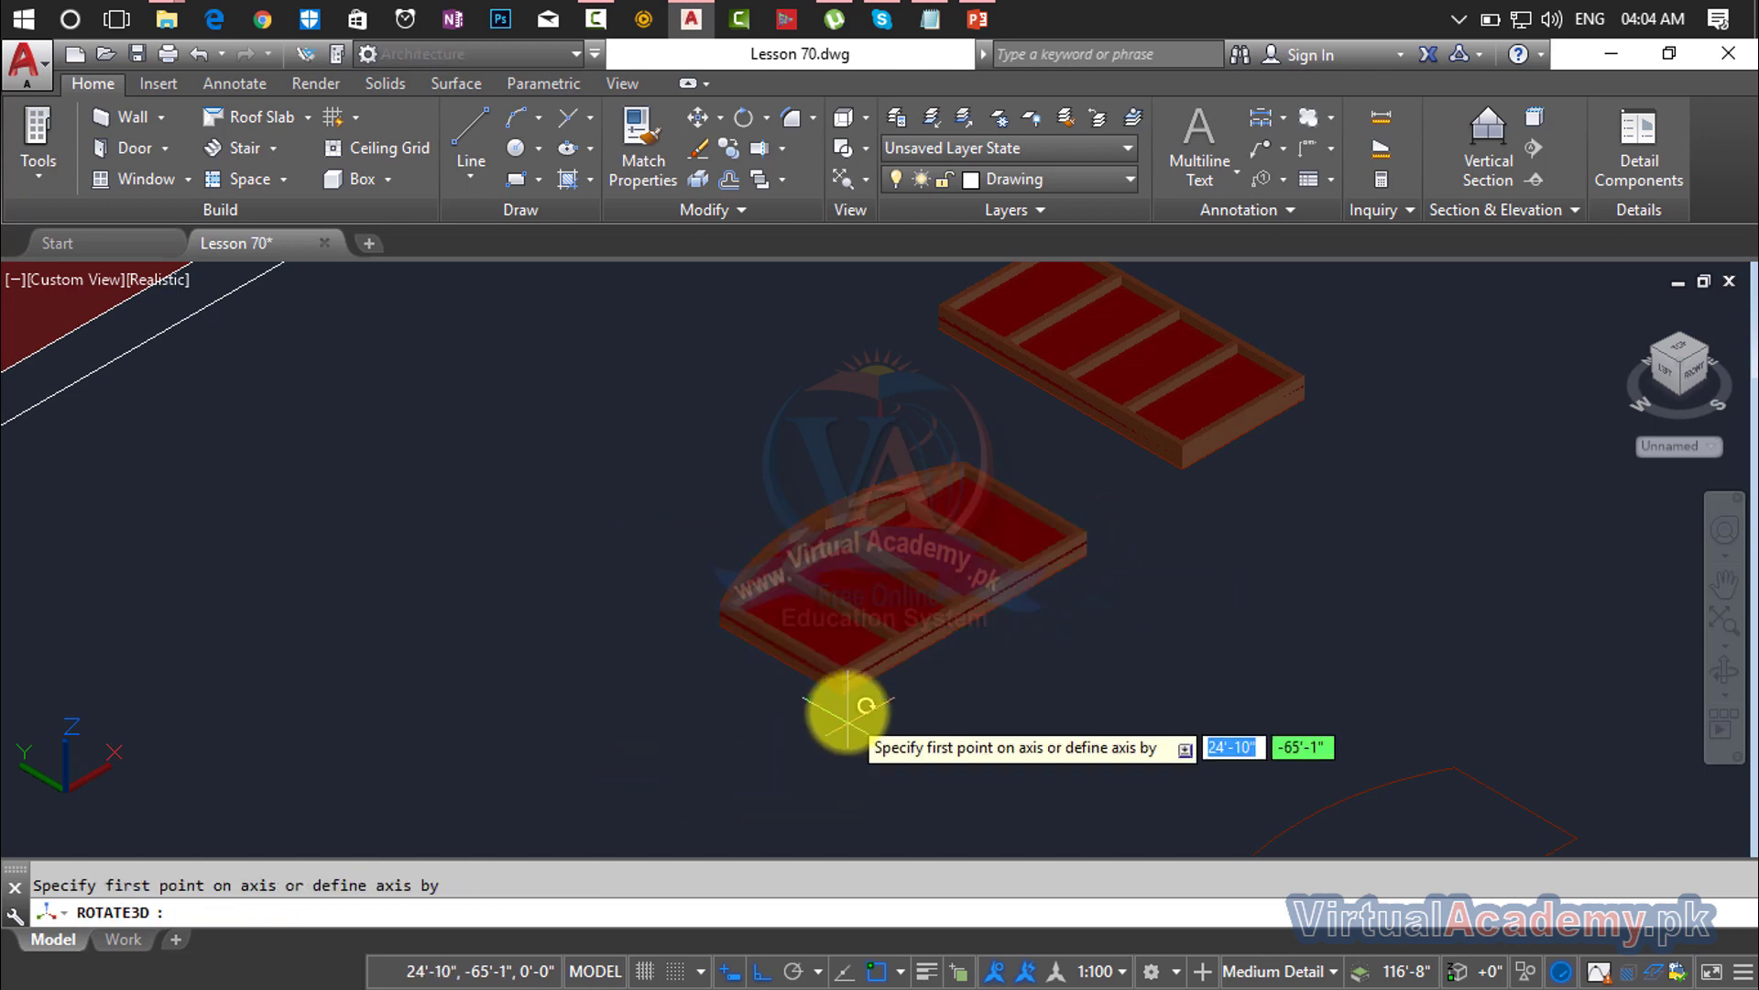
left_click(845, 697)
left_click(1173, 512)
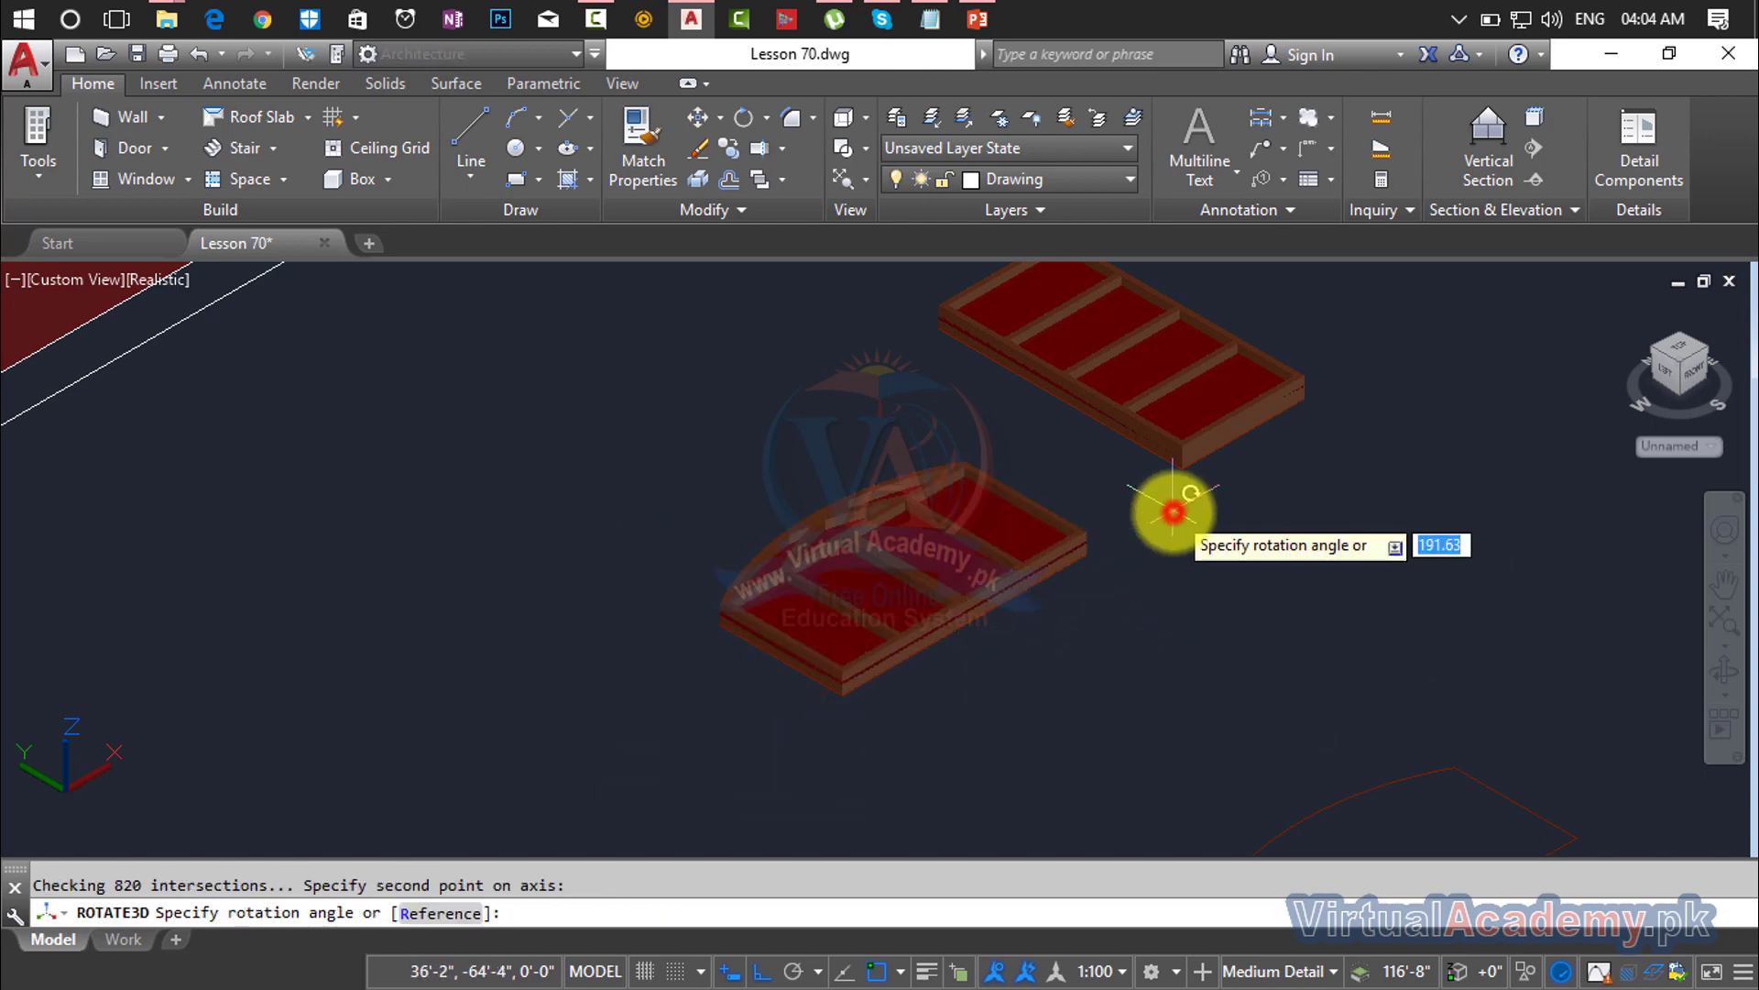
key("Return")
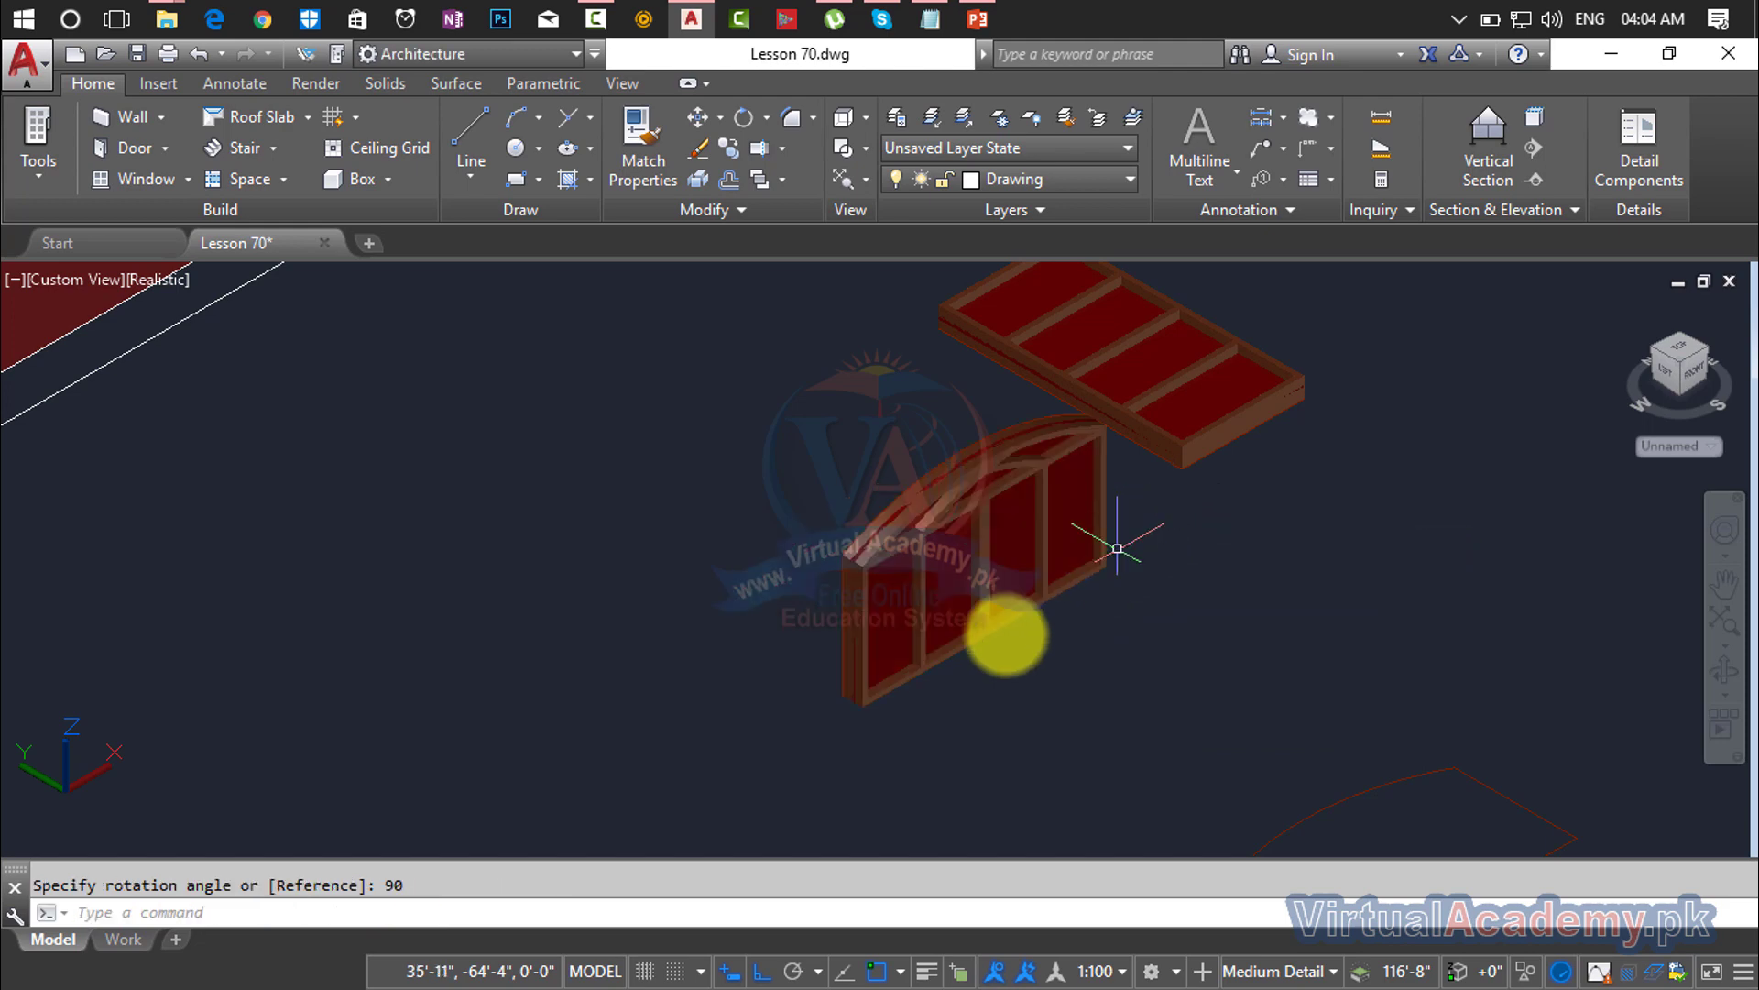
Step: Move the upright arched window by the midpoint of its lower corner edge onto the midpoint of the matching sill edge in the wall's arched opening
scroll(879, 720, "up", 5)
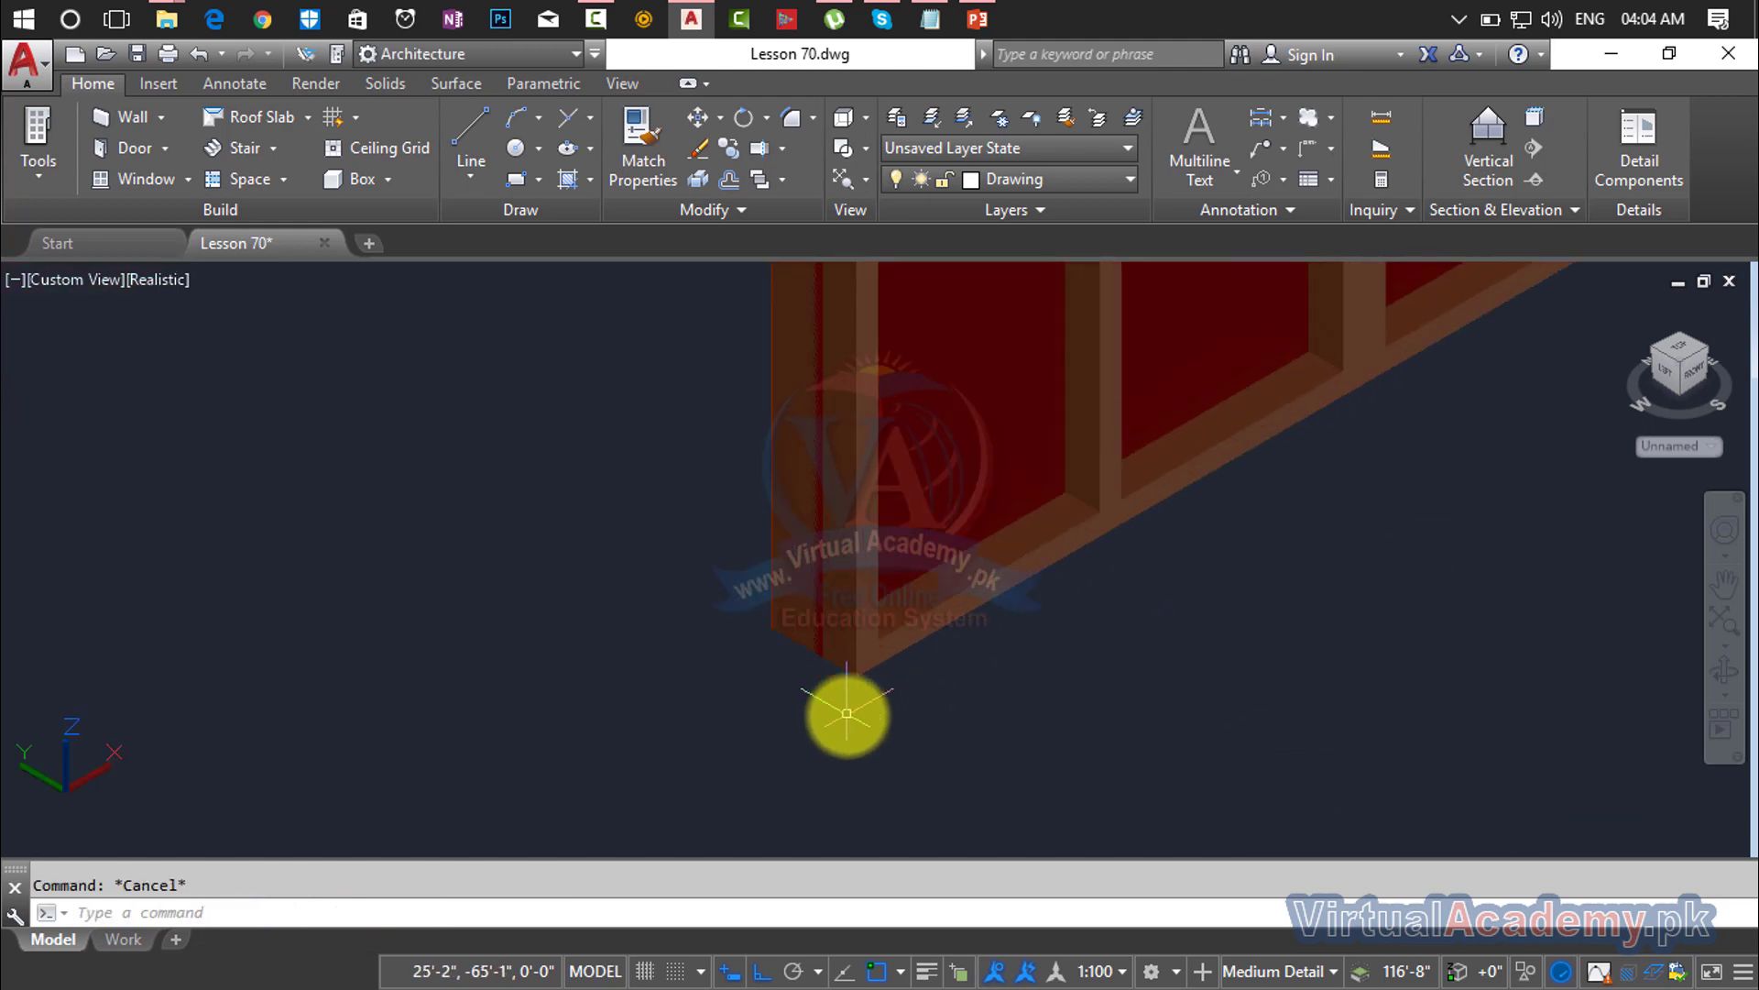
type("m")
key("Return")
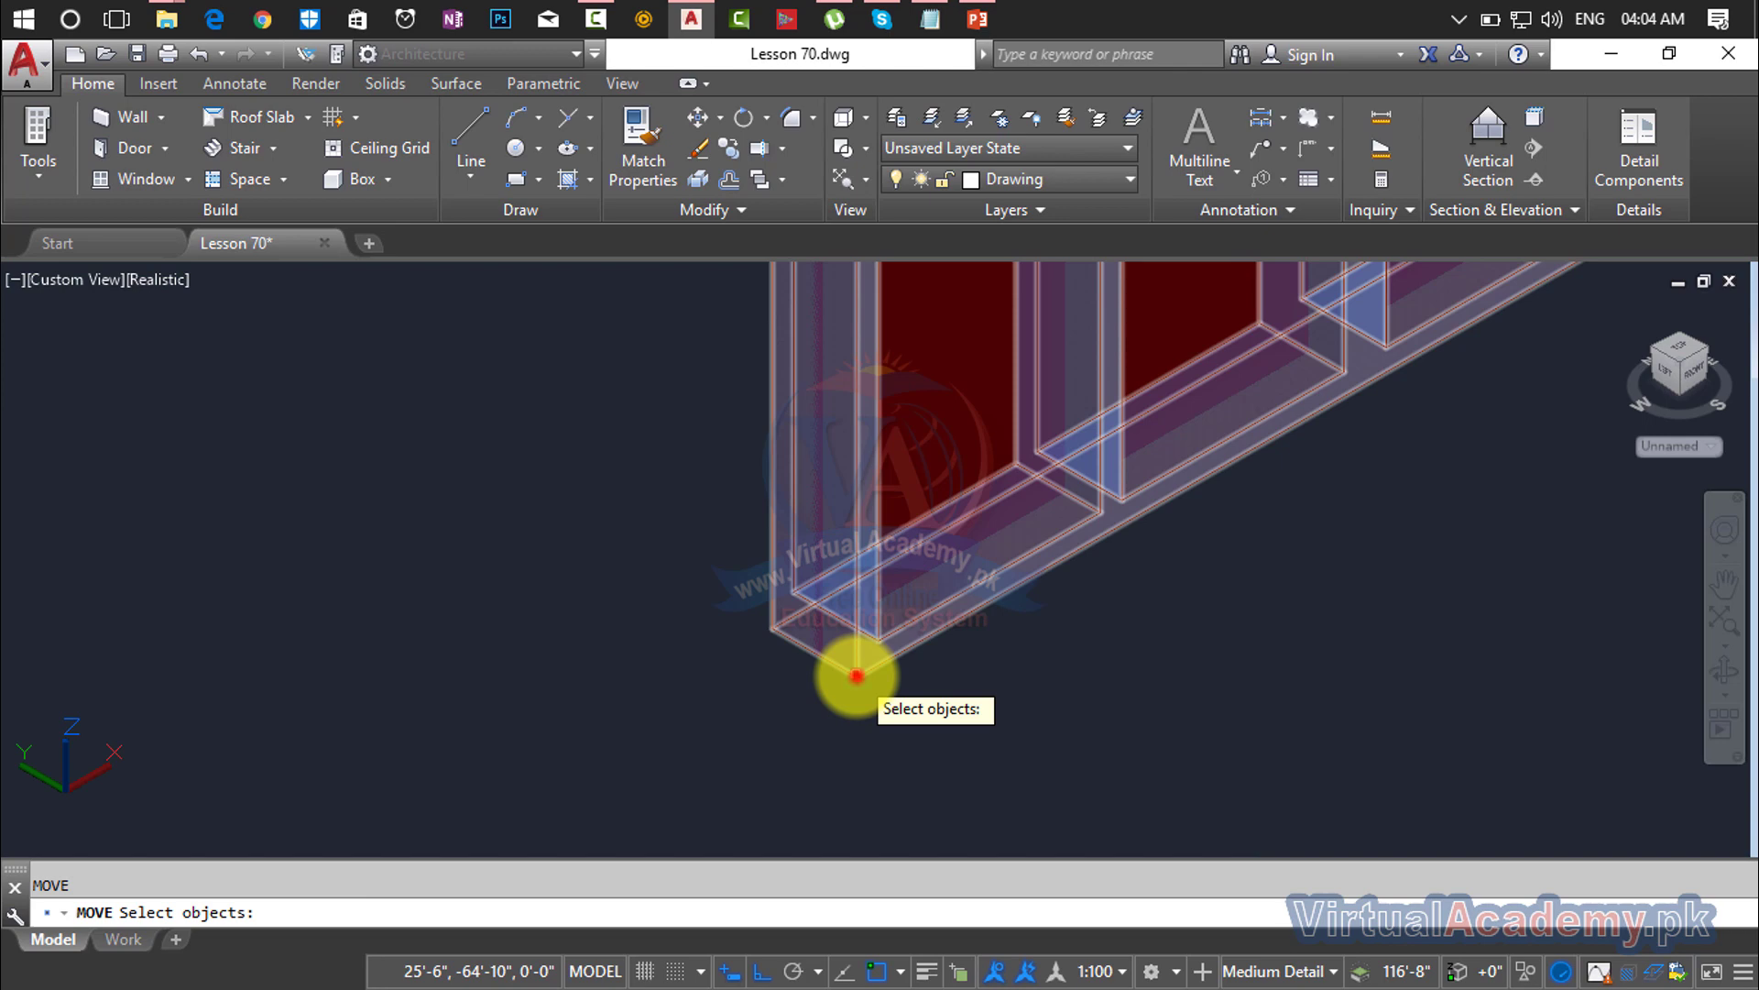
left_click(857, 675)
left_click(896, 562)
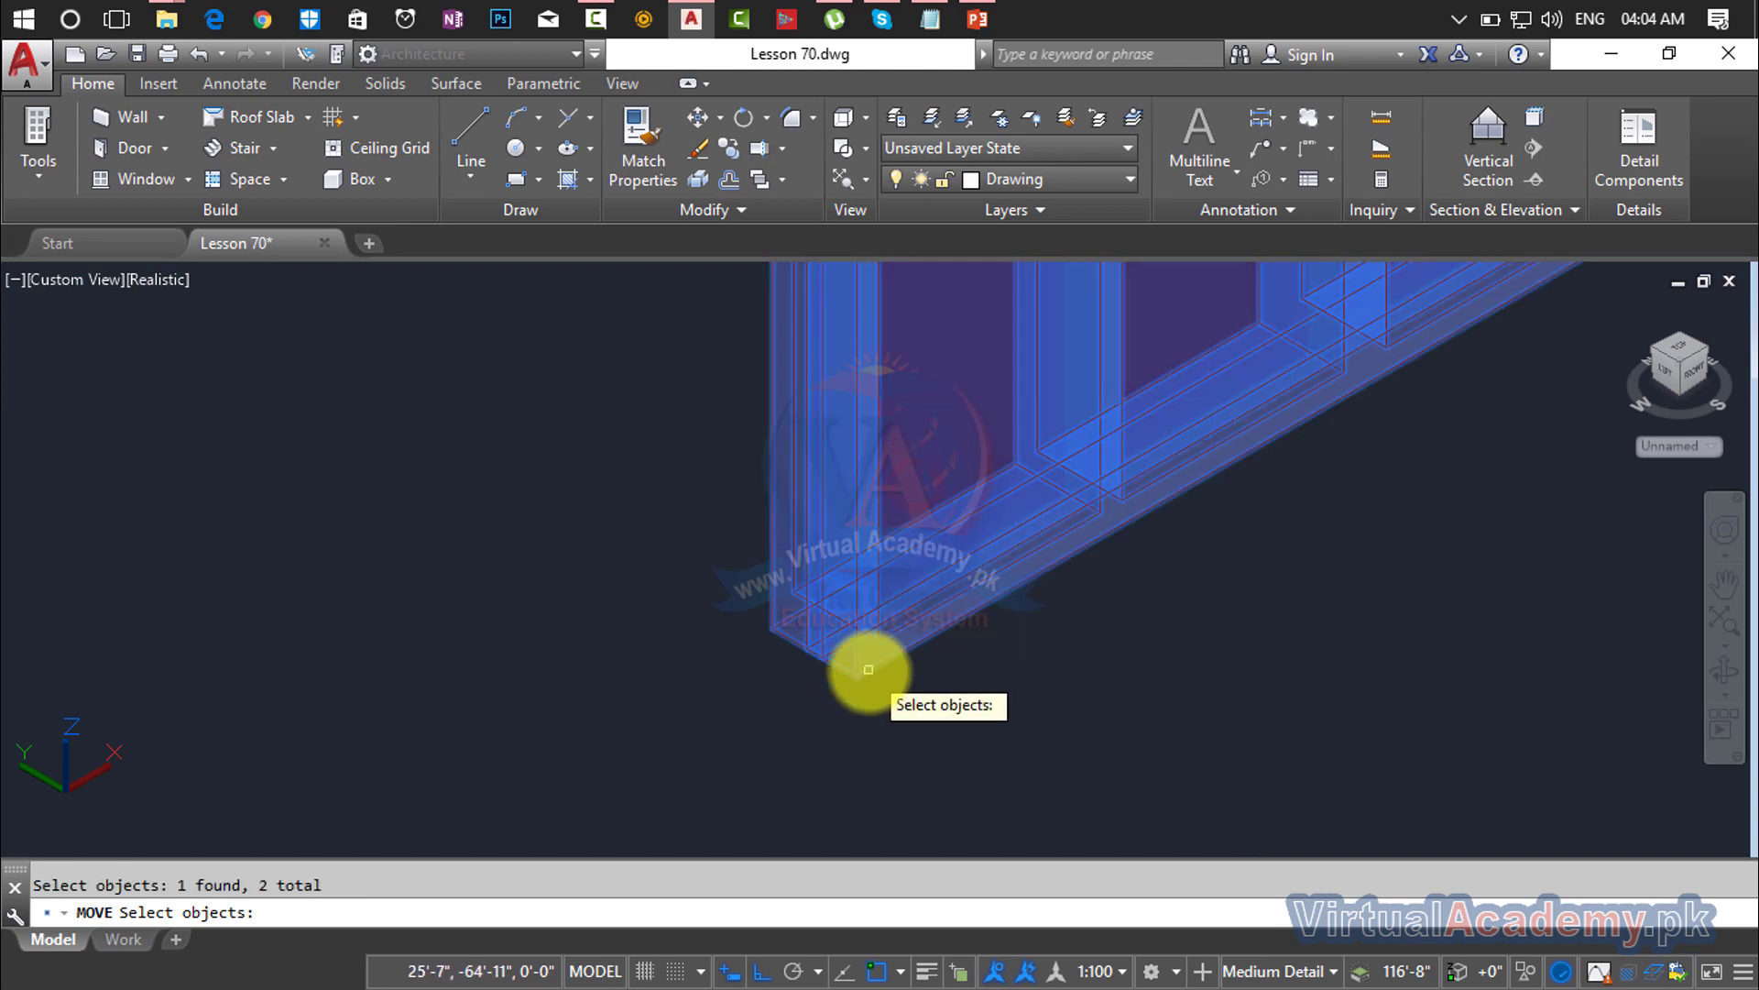
scroll(869, 669, "down", 2)
scroll(843, 678, "up", 3)
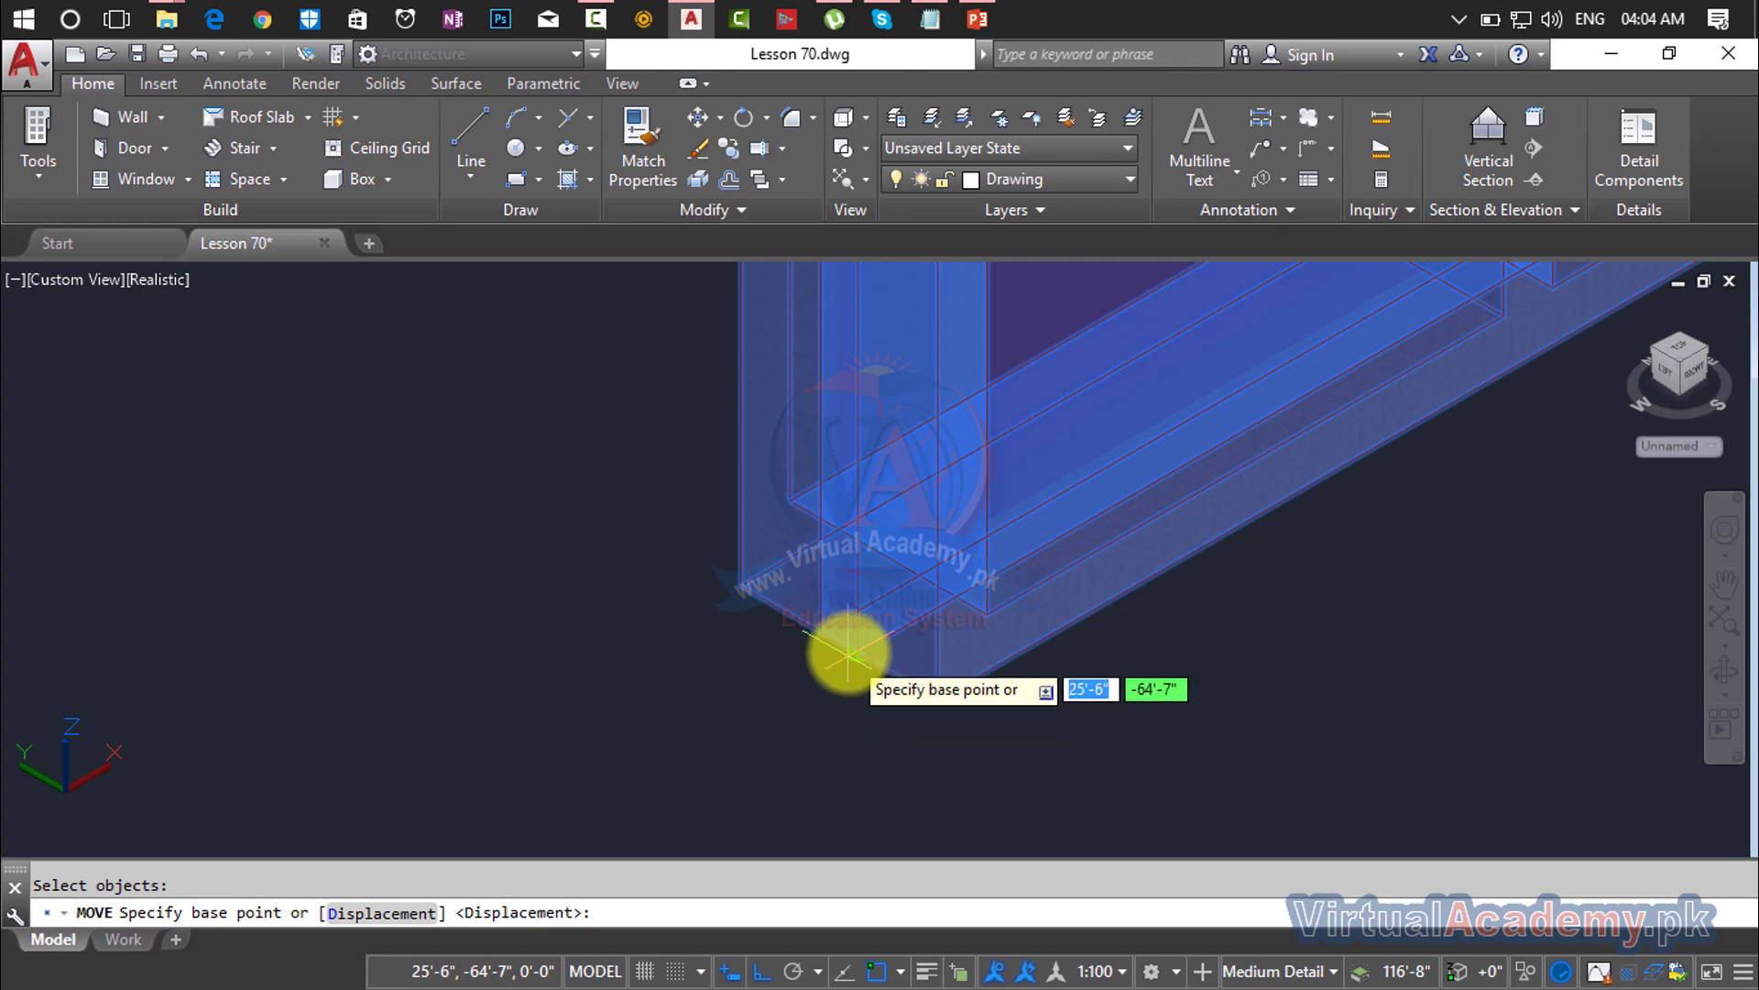
left_click(838, 647)
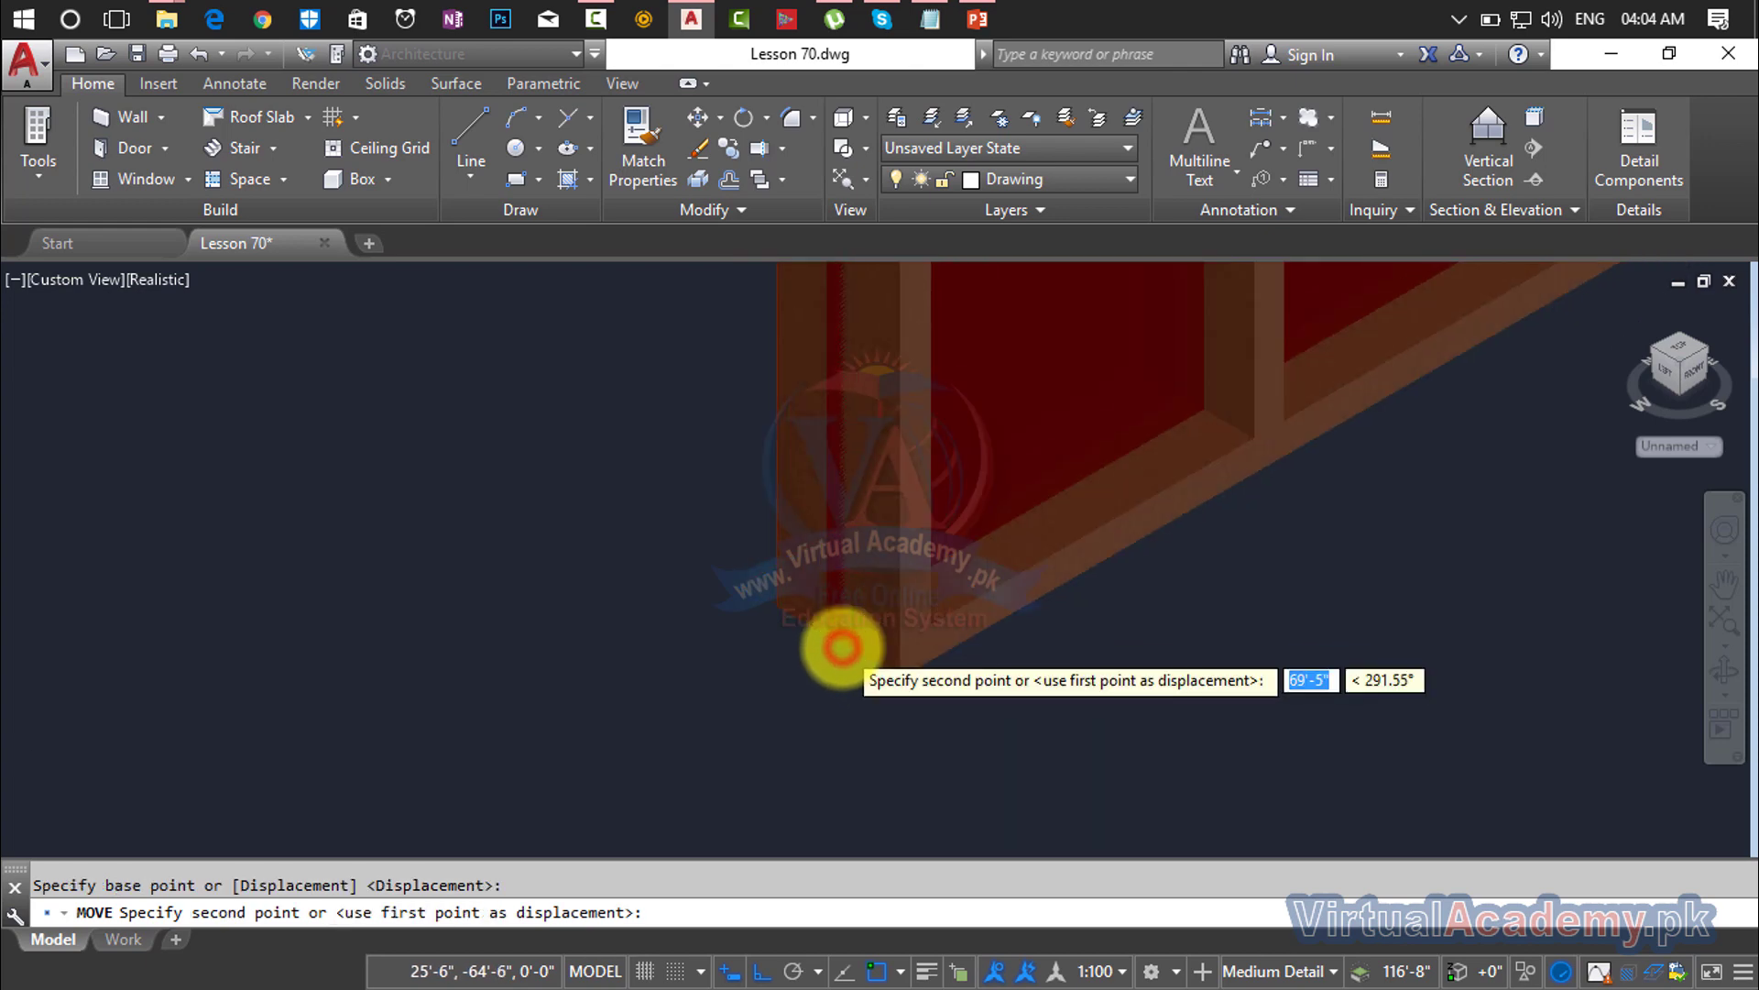
scroll(825, 647, "down", 3)
scroll(923, 862, "up", 2)
scroll(479, 503, "down", 3)
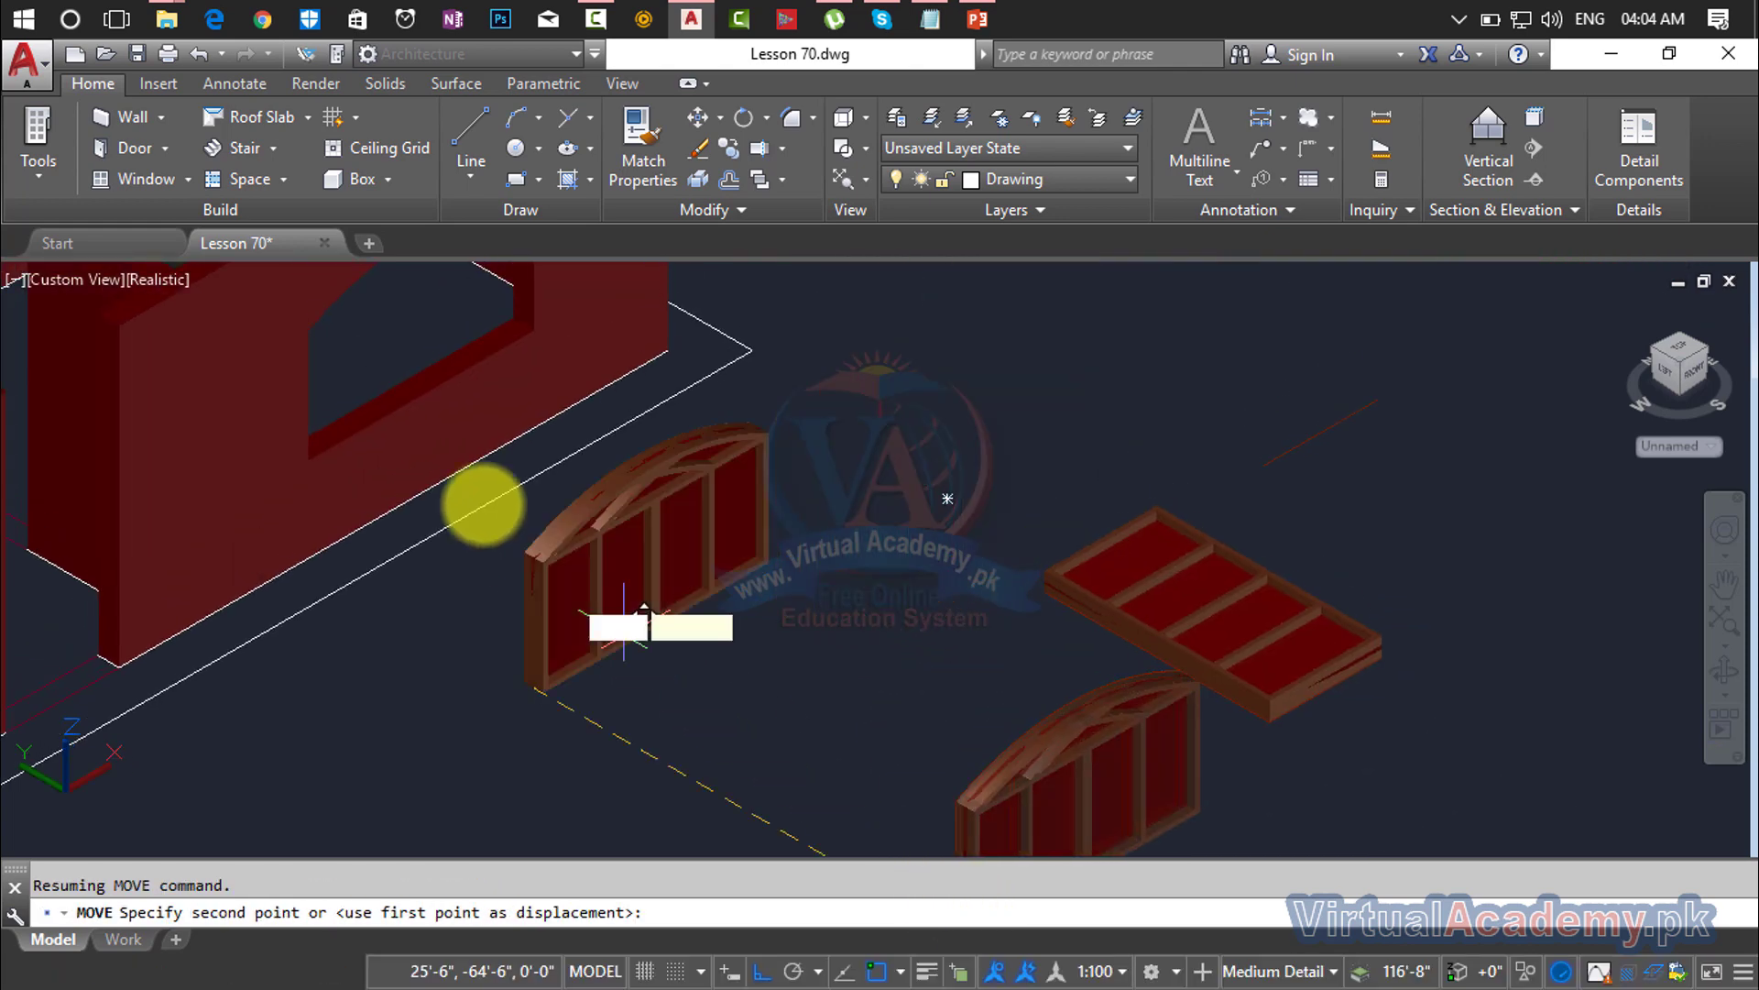
scroll(421, 417, "up", 4)
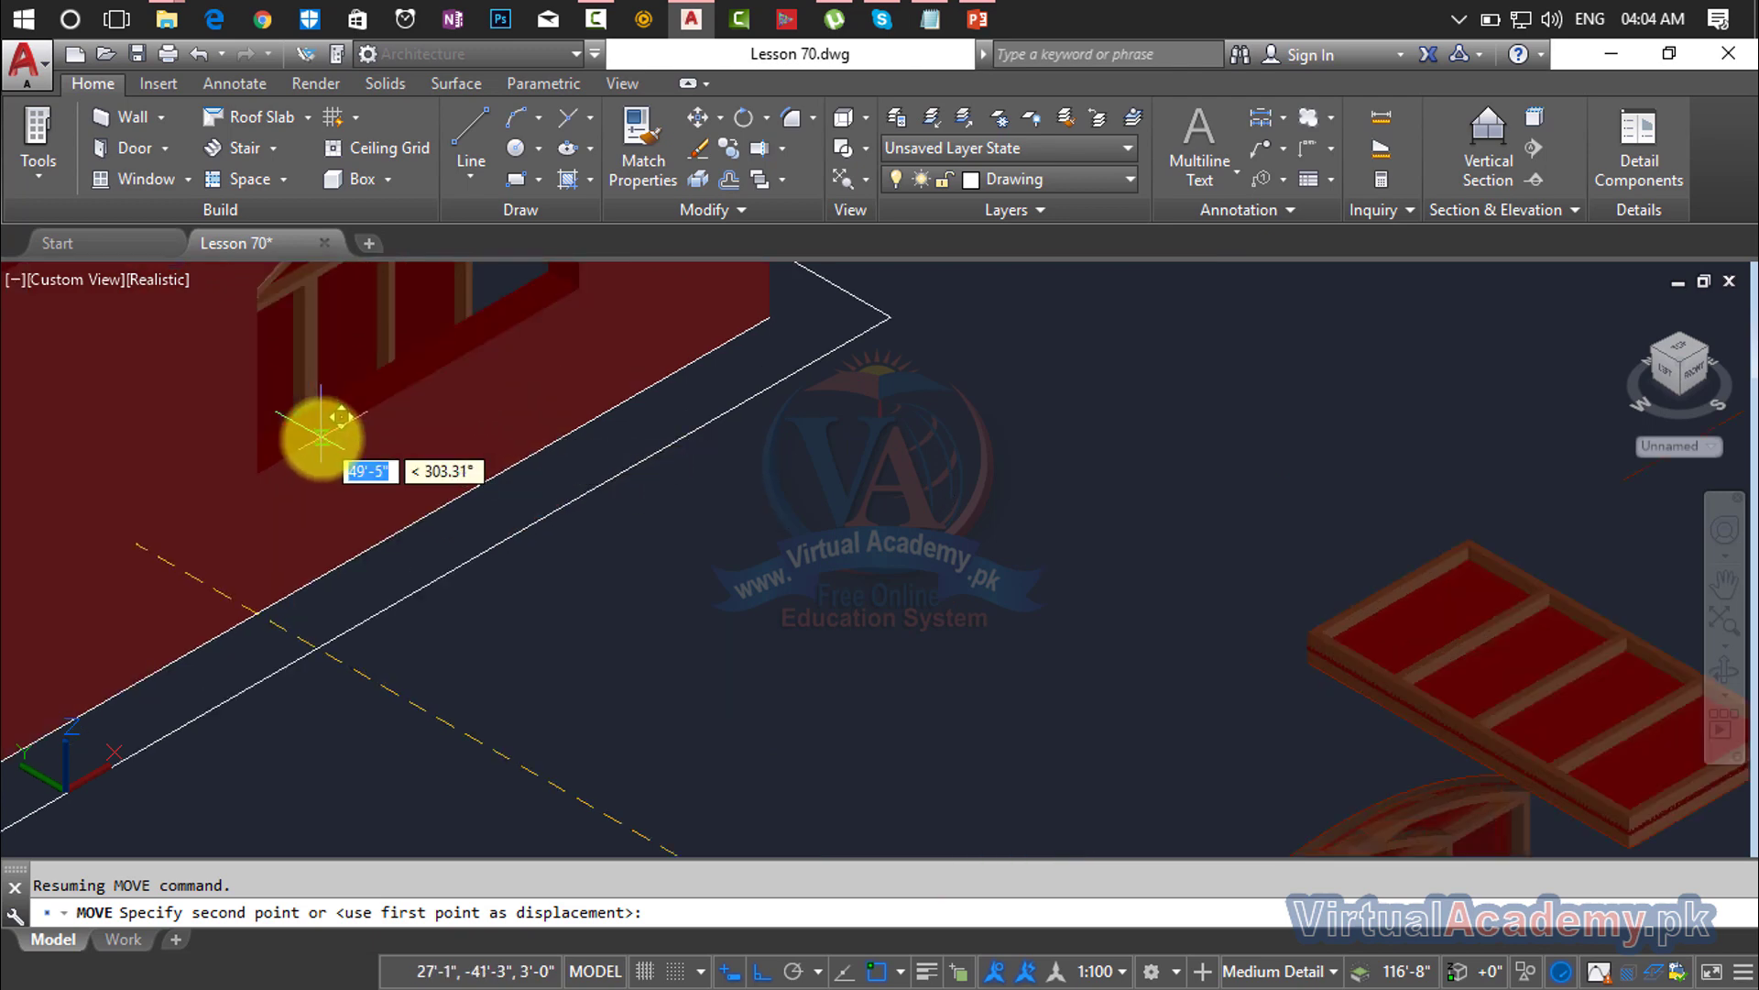
middle_click_drag(322, 438, 271, 464, "shift")
scroll(351, 459, "down", 3)
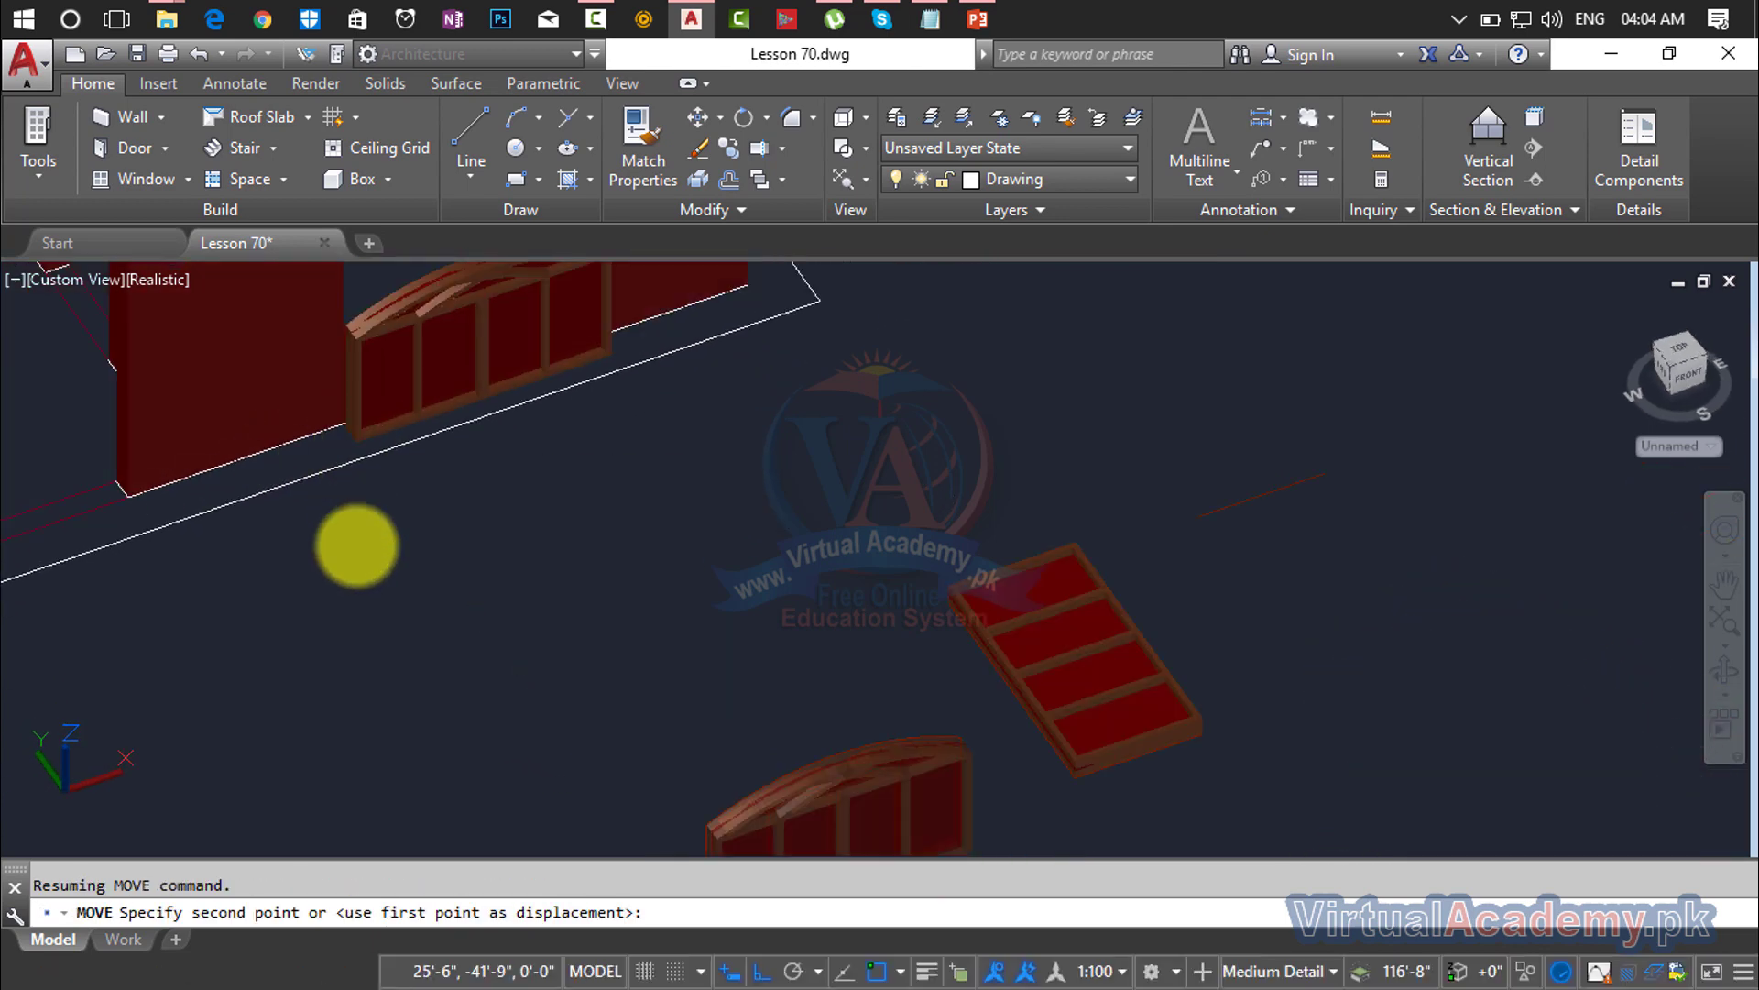
scroll(356, 546, "up", 5)
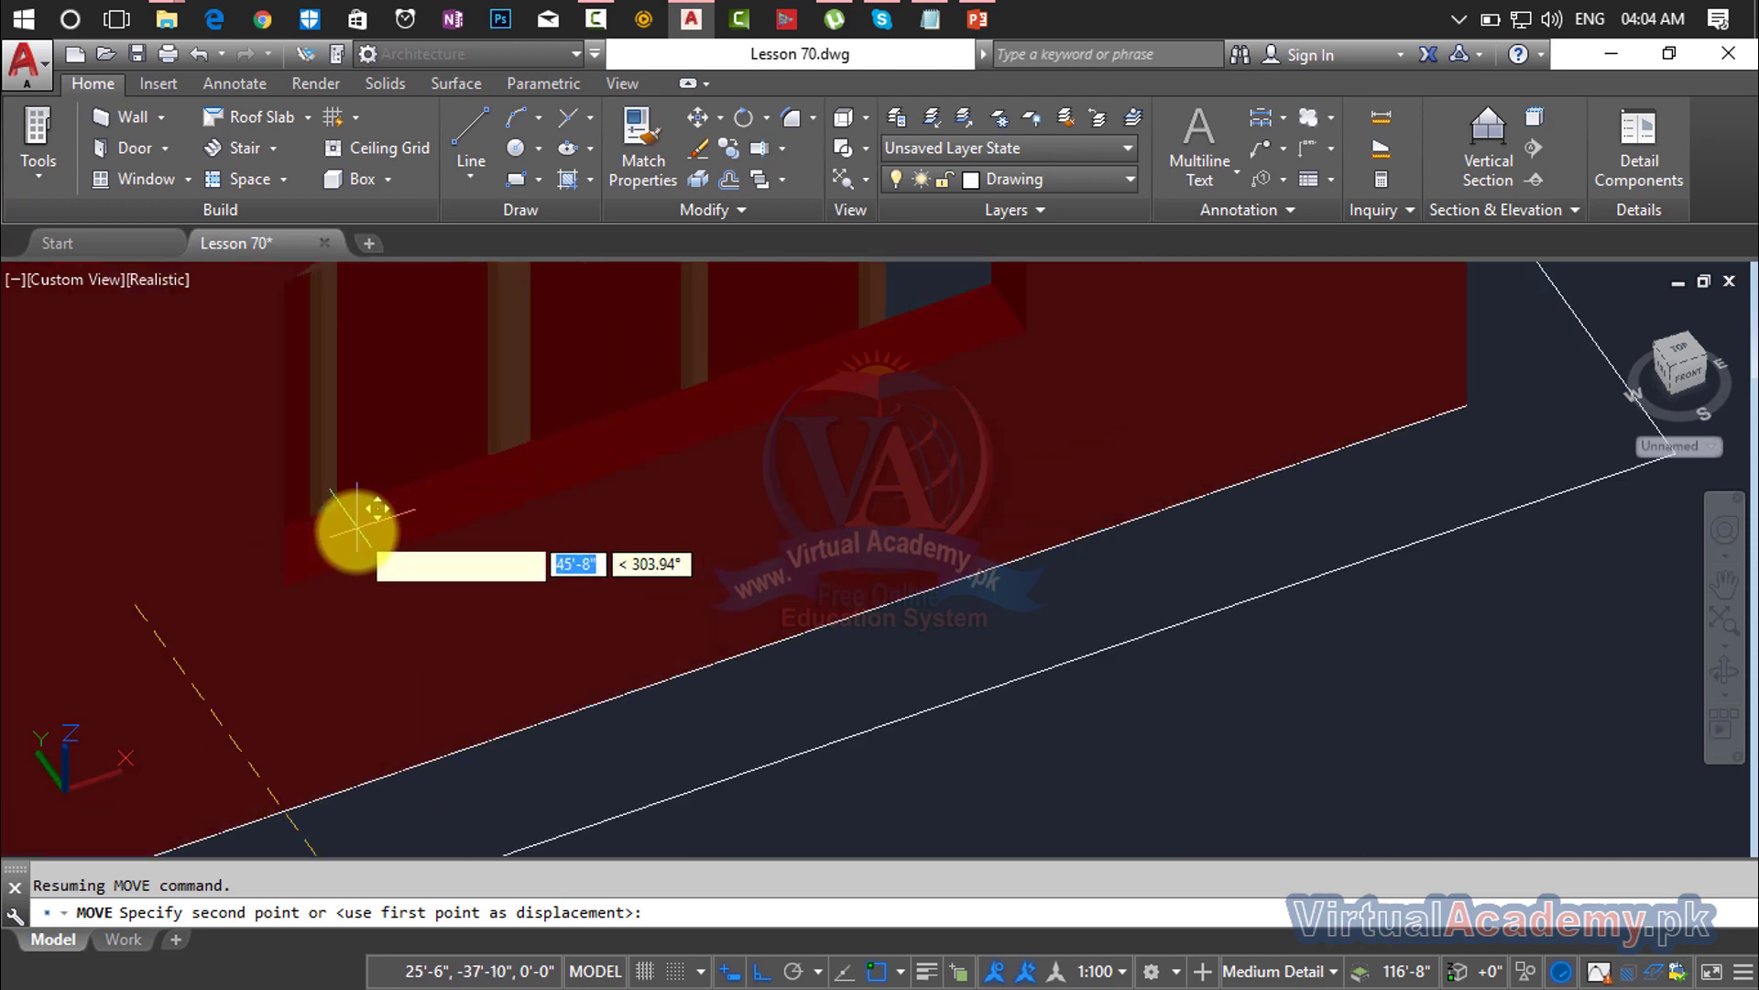
middle_click_drag(353, 521, 247, 532, "shift")
scroll(316, 540, "down", 3)
middle_click_drag(345, 407, 413, 648)
scroll(409, 578, "up", 4)
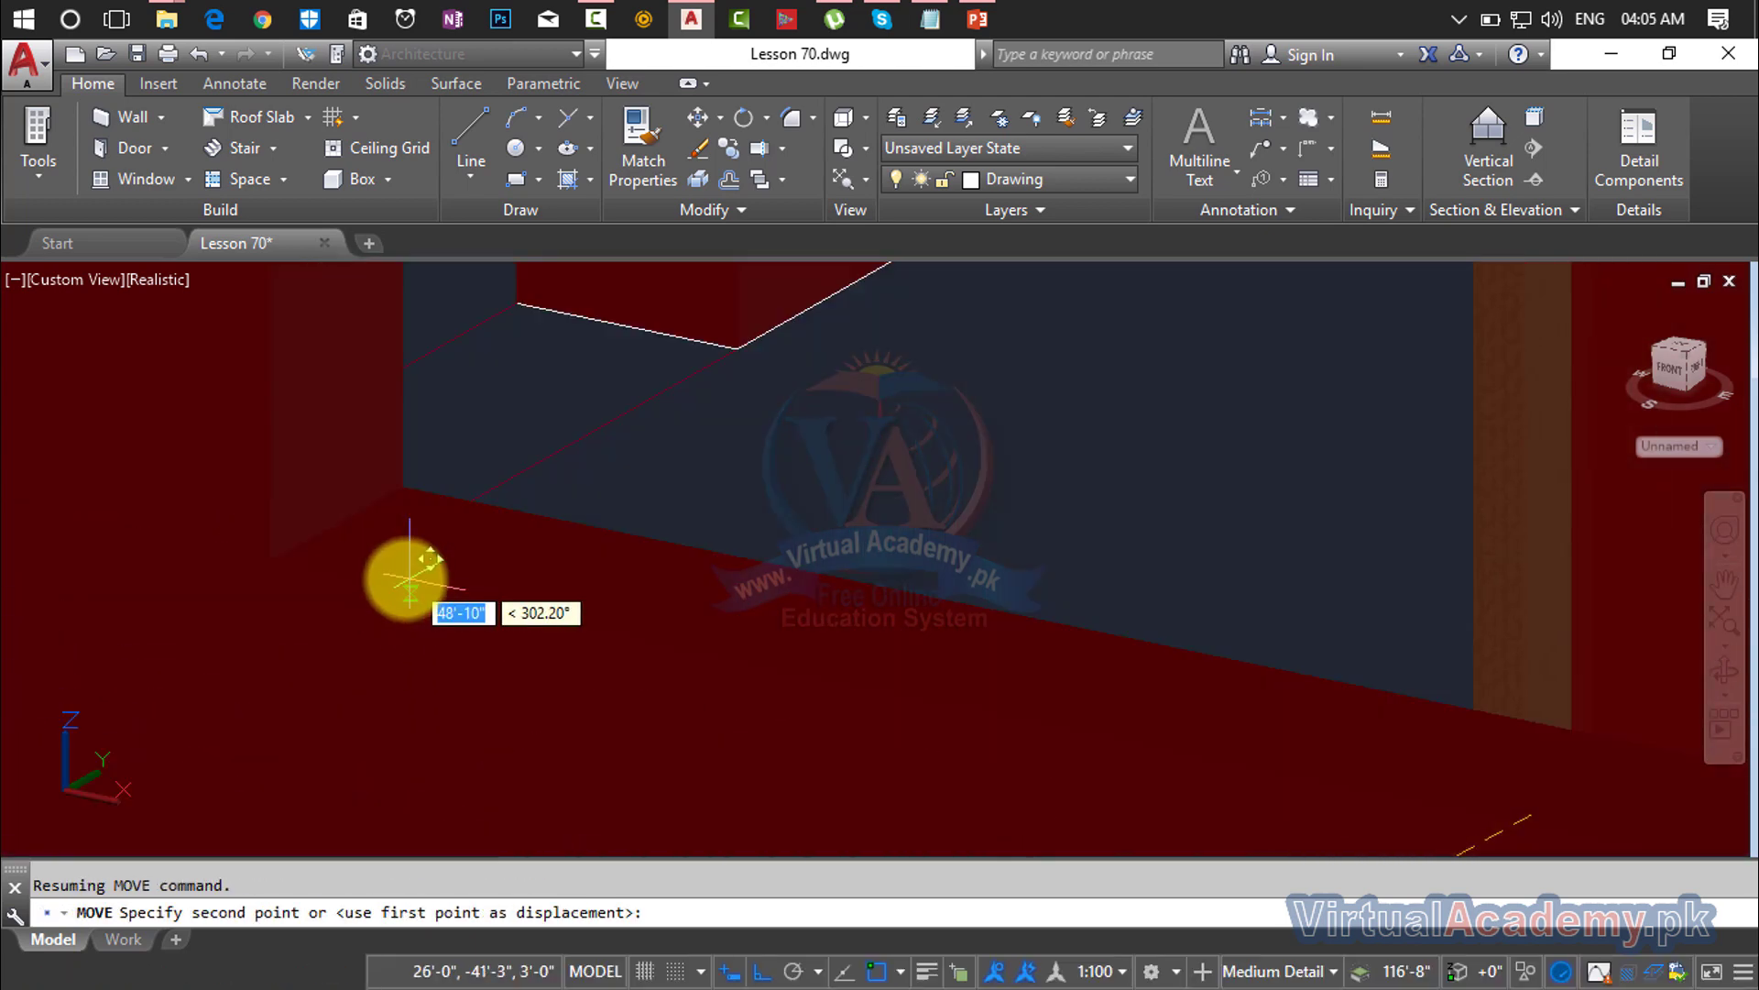
scroll(344, 519, "up", 2)
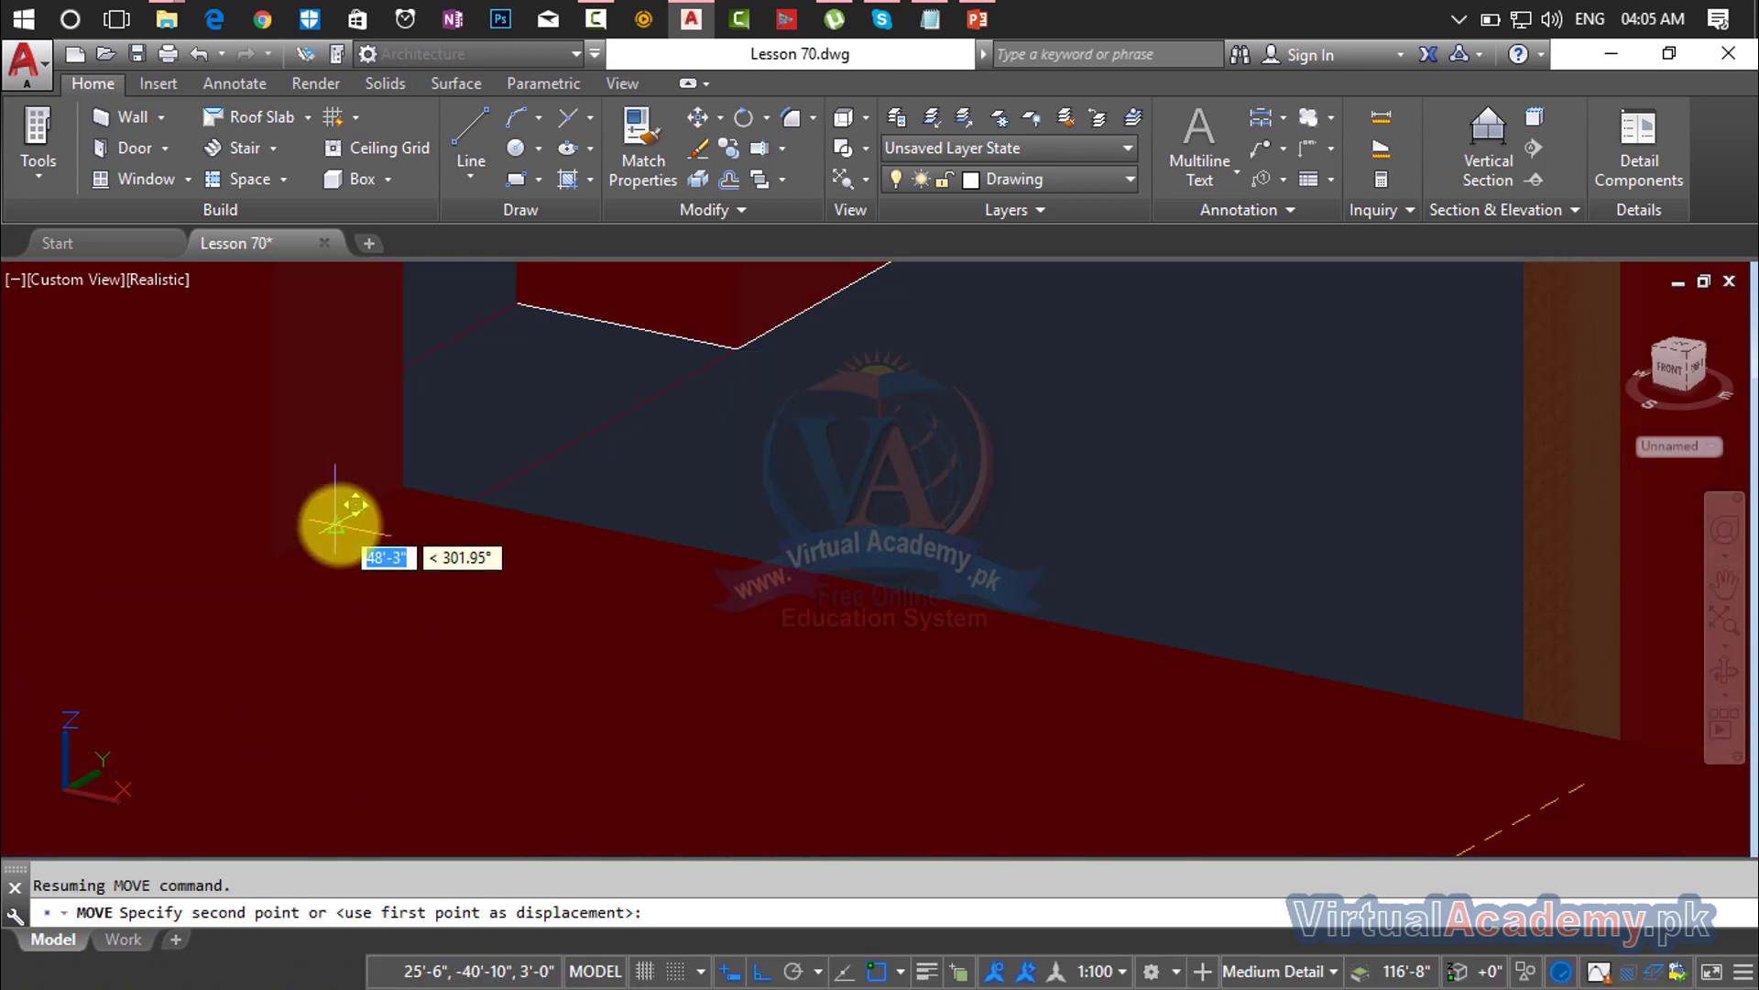
scroll(336, 525, "down", 3)
left_click(542, 581)
scroll(656, 596, "up", 5)
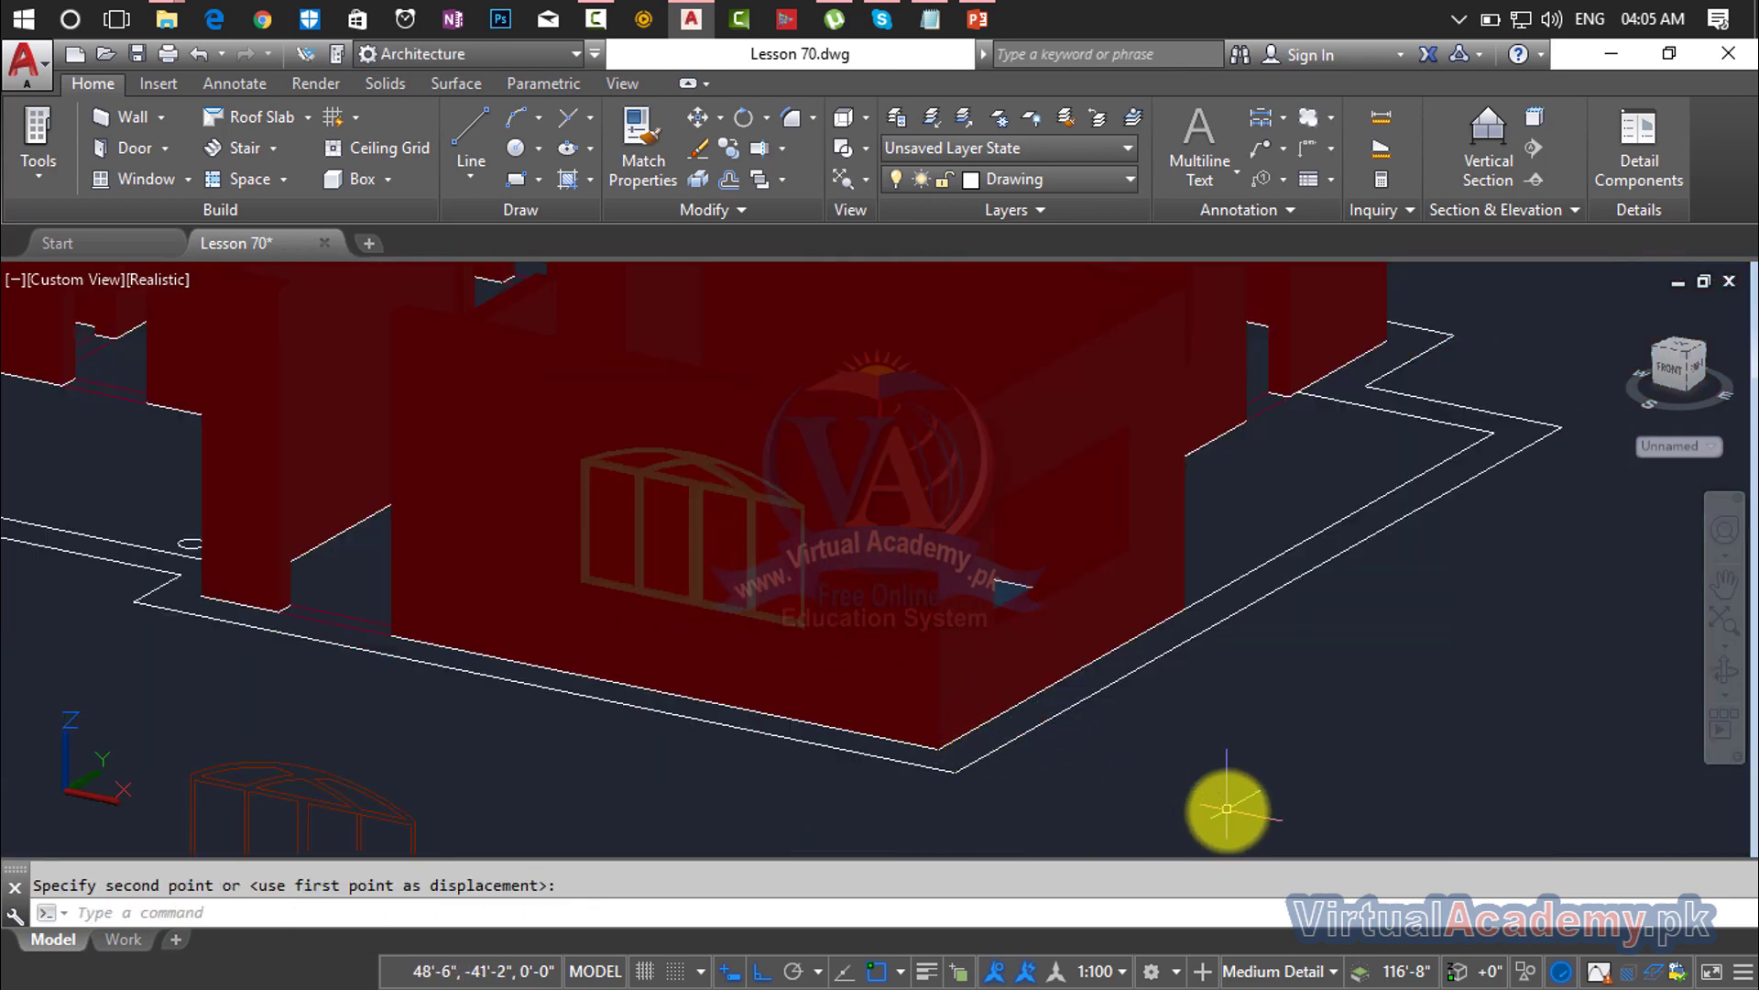
Step: Erase most of the leftover arched window outline, including its straight frame lines, where the window stood before the move
scroll(1179, 742, "down", 2)
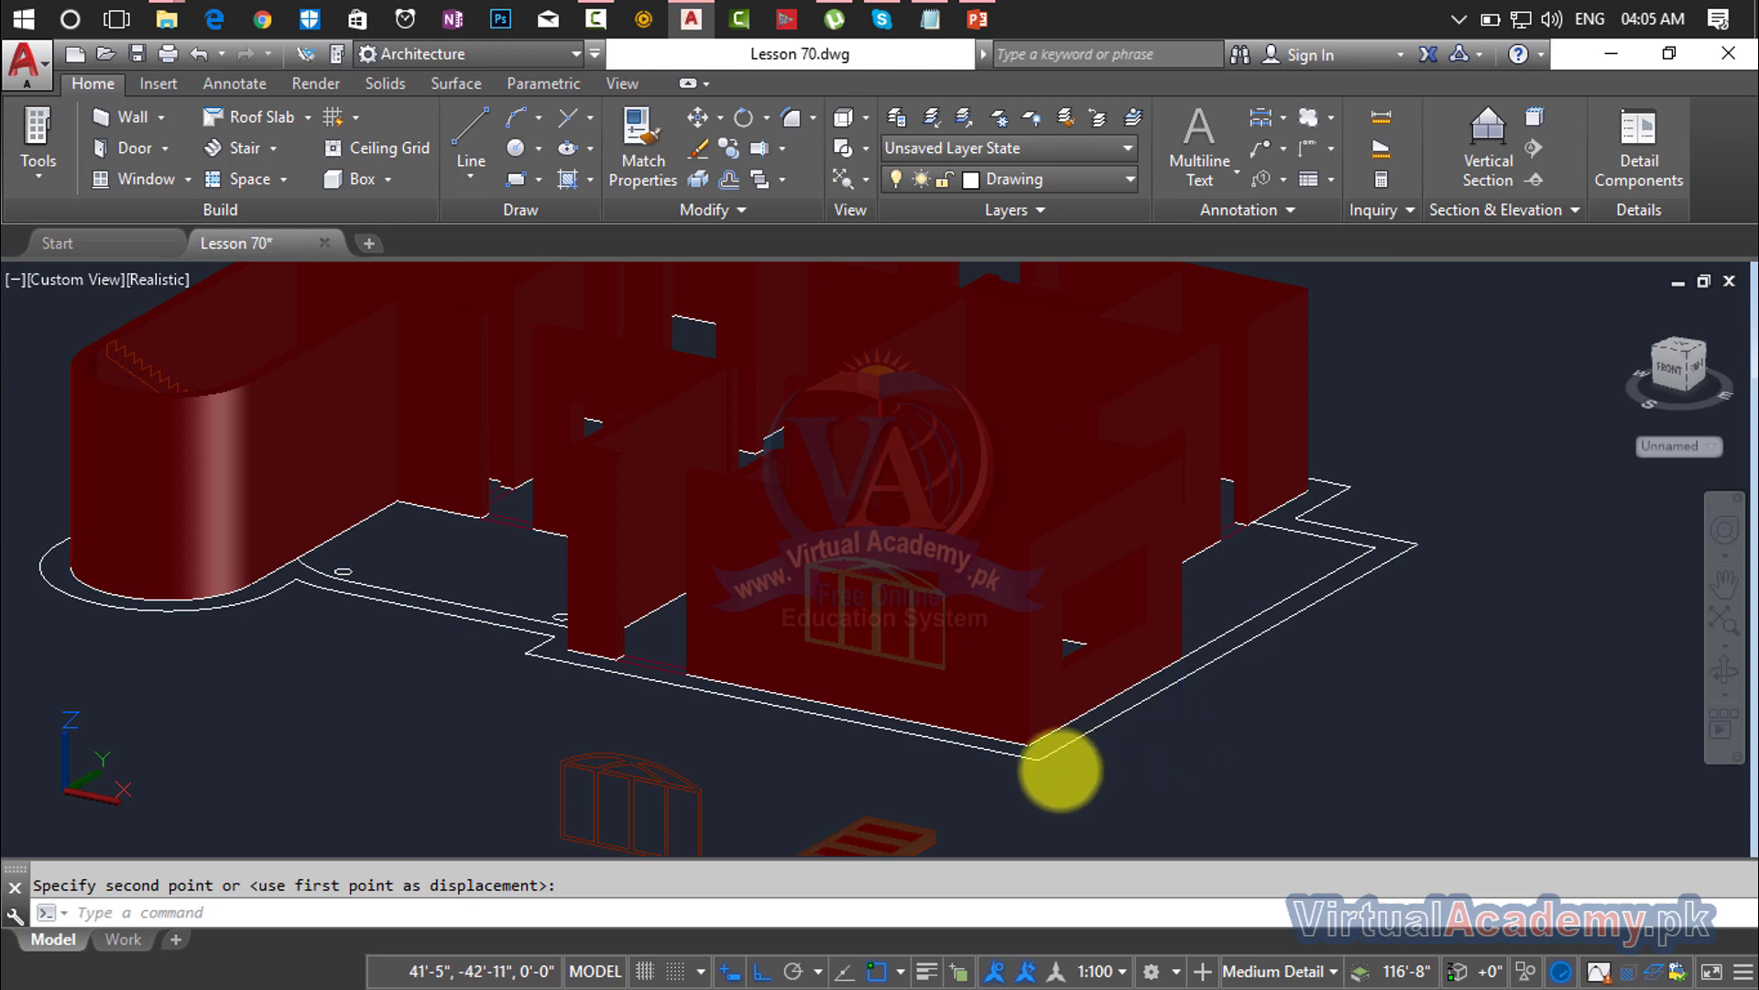
middle_click_drag(1060, 770, 1008, 621)
middle_click_drag(855, 701, 1066, 769, "shift")
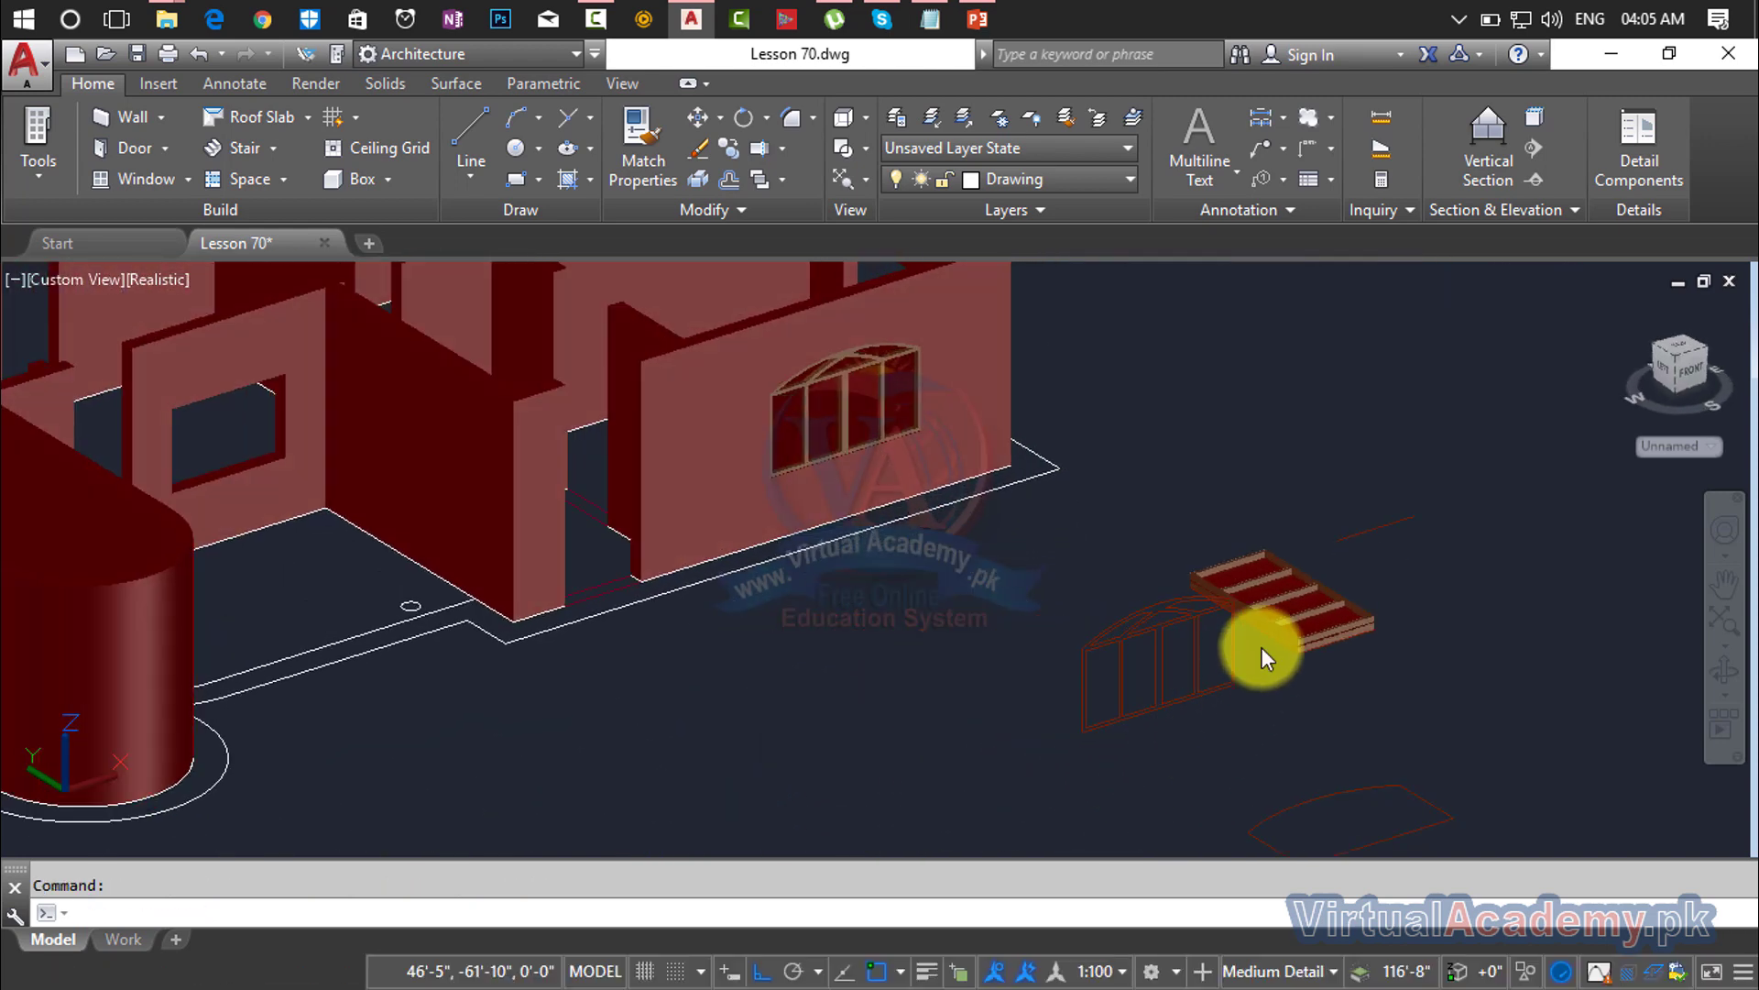
scroll(1277, 615, "up", 4)
middle_click_drag(1276, 615, 1210, 692)
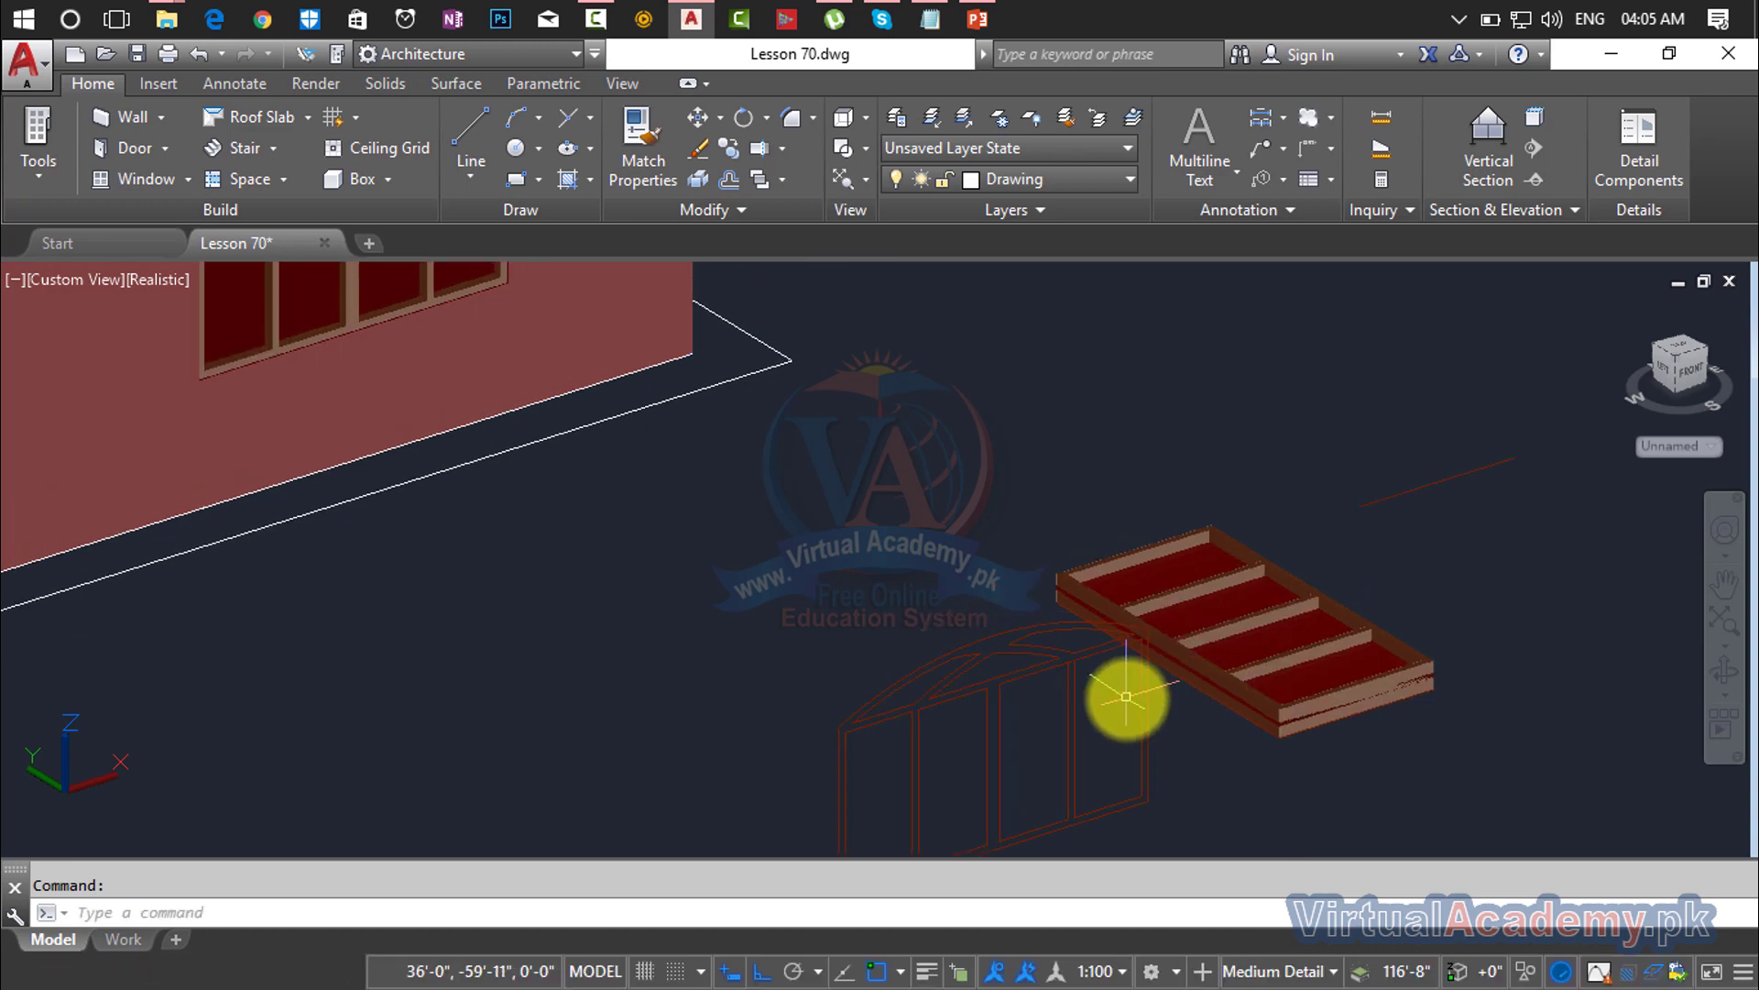
scroll(1126, 697, "down", 3)
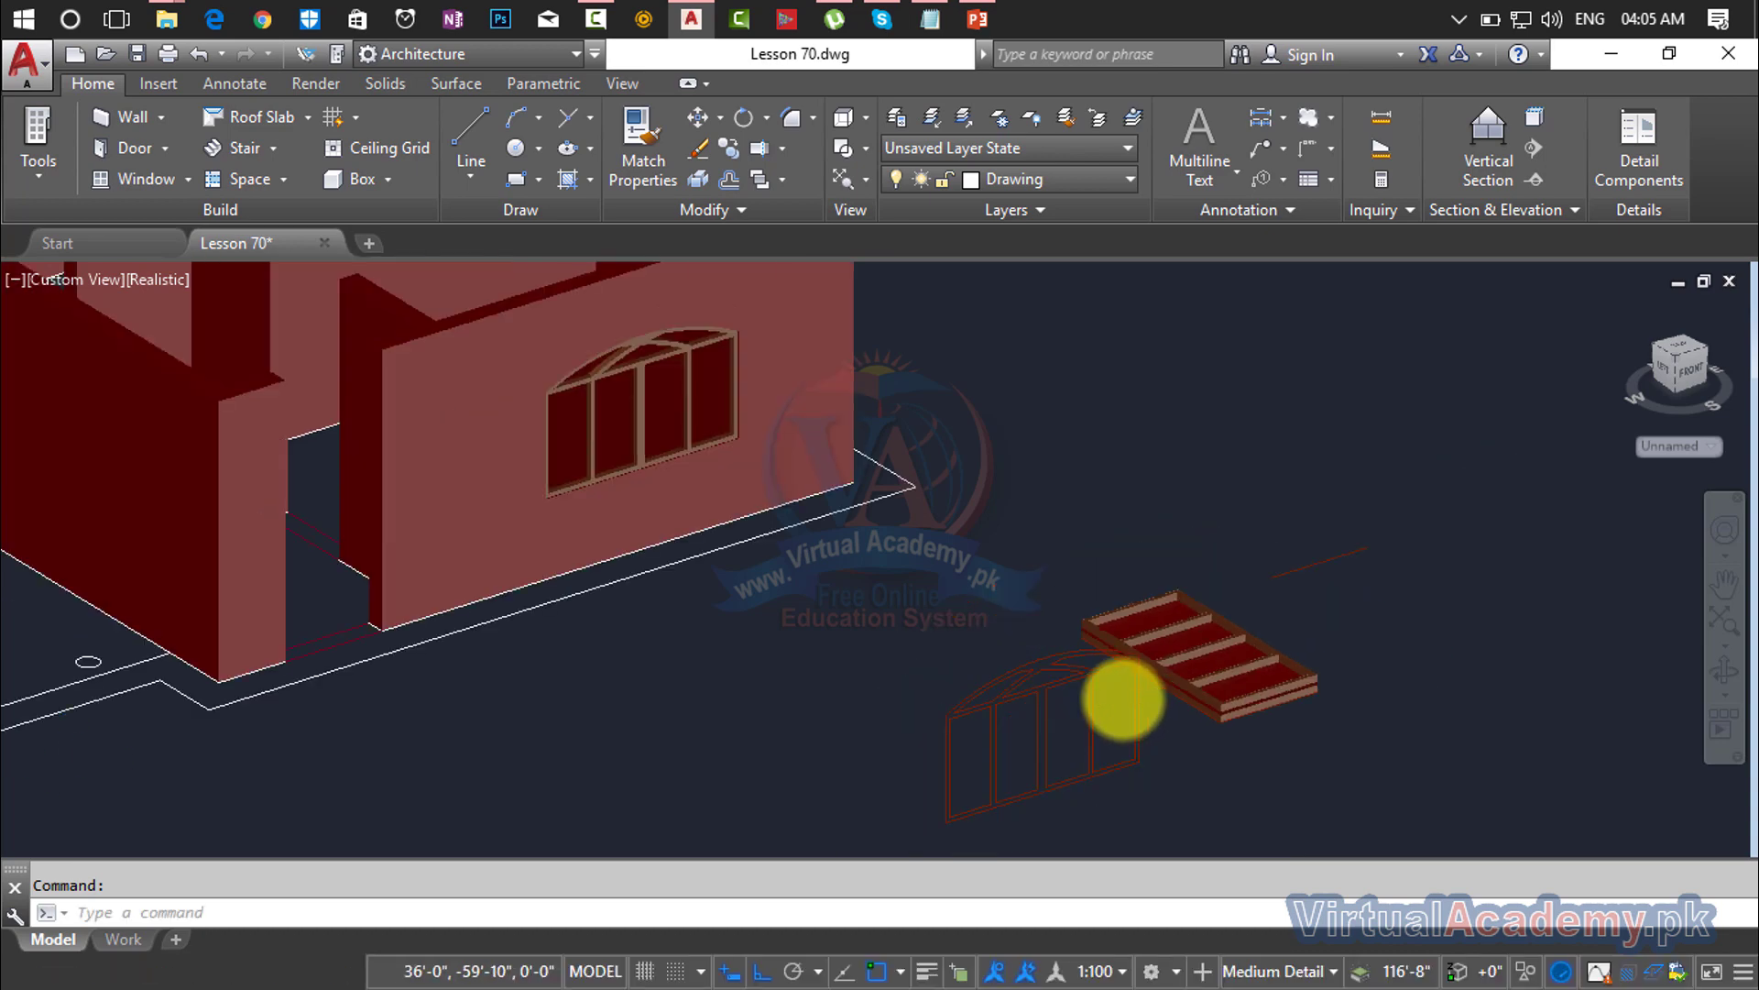
left_click(1155, 773)
left_click(945, 674)
key("Escape")
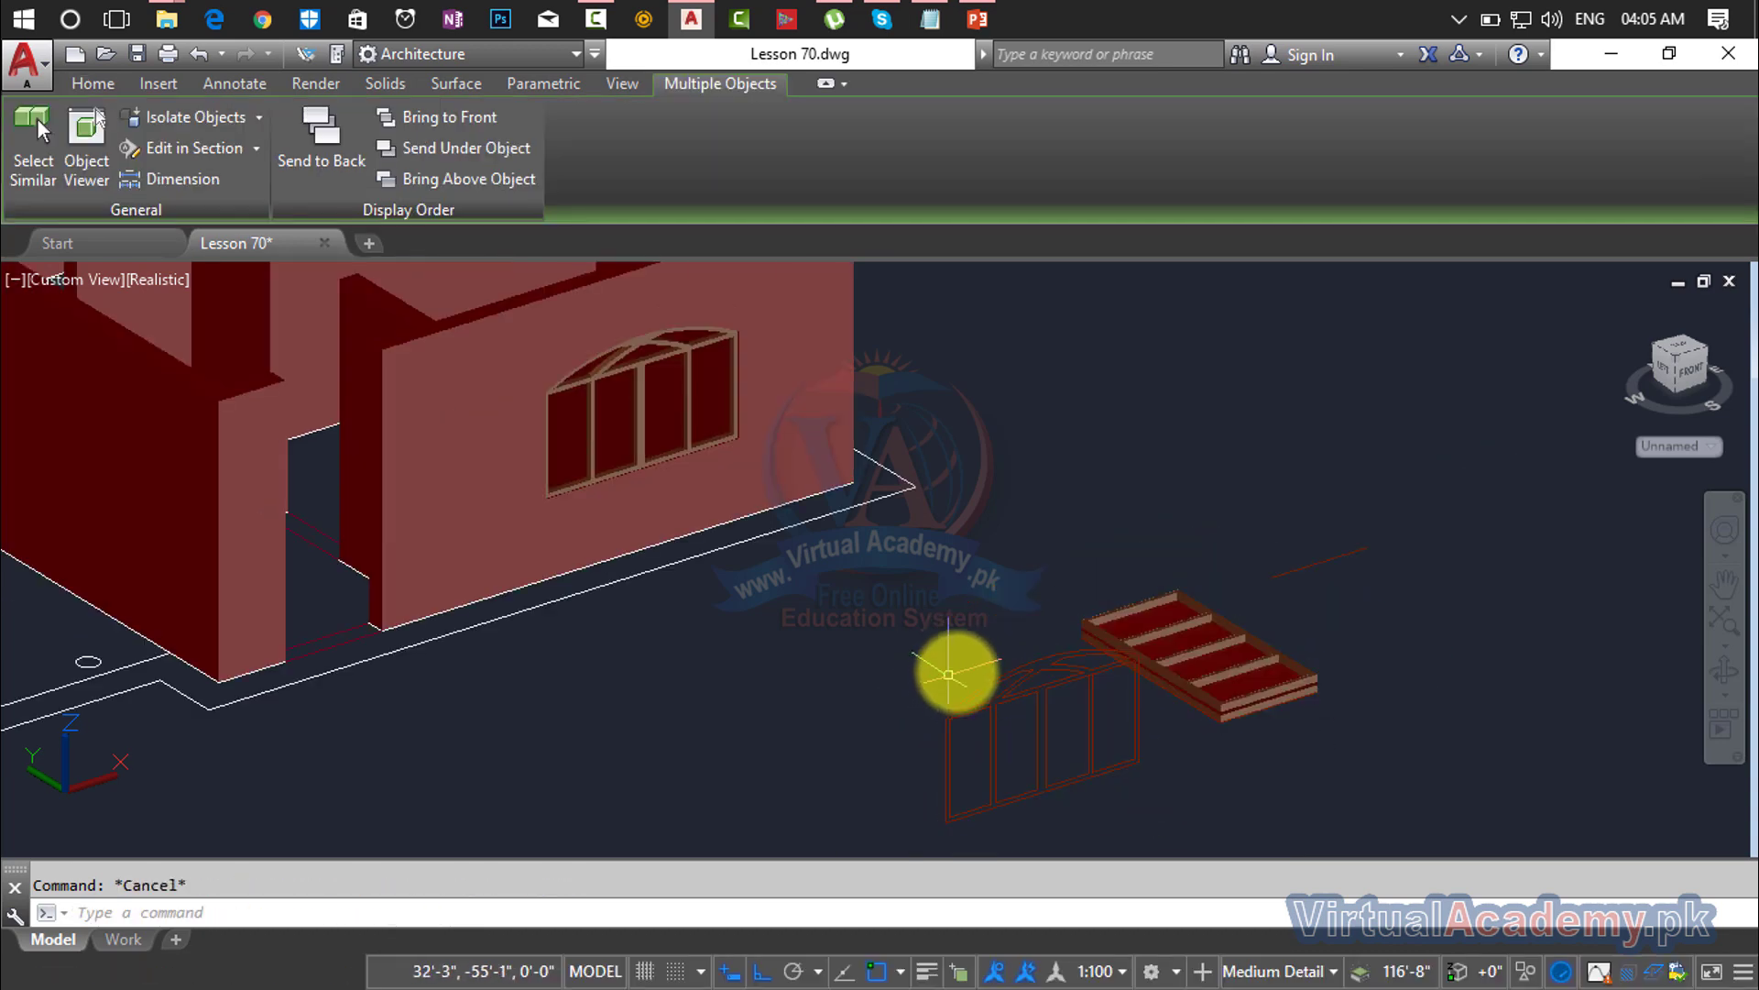
left_click(955, 667)
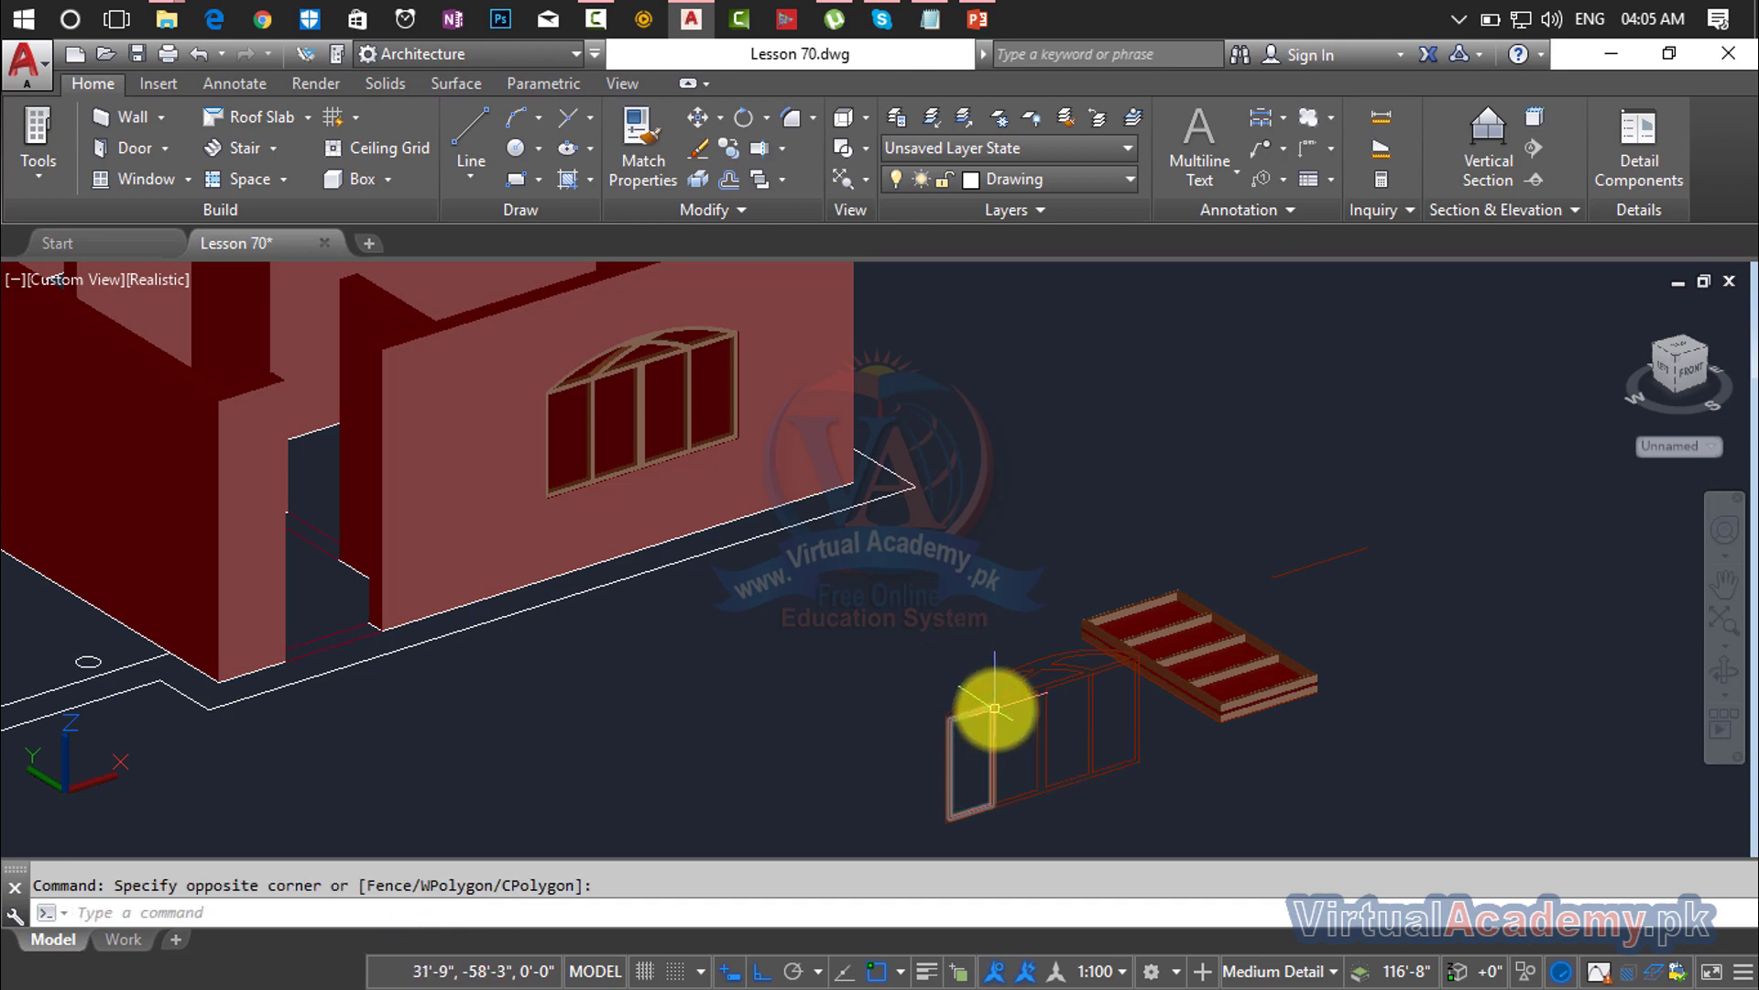
left_click(927, 658)
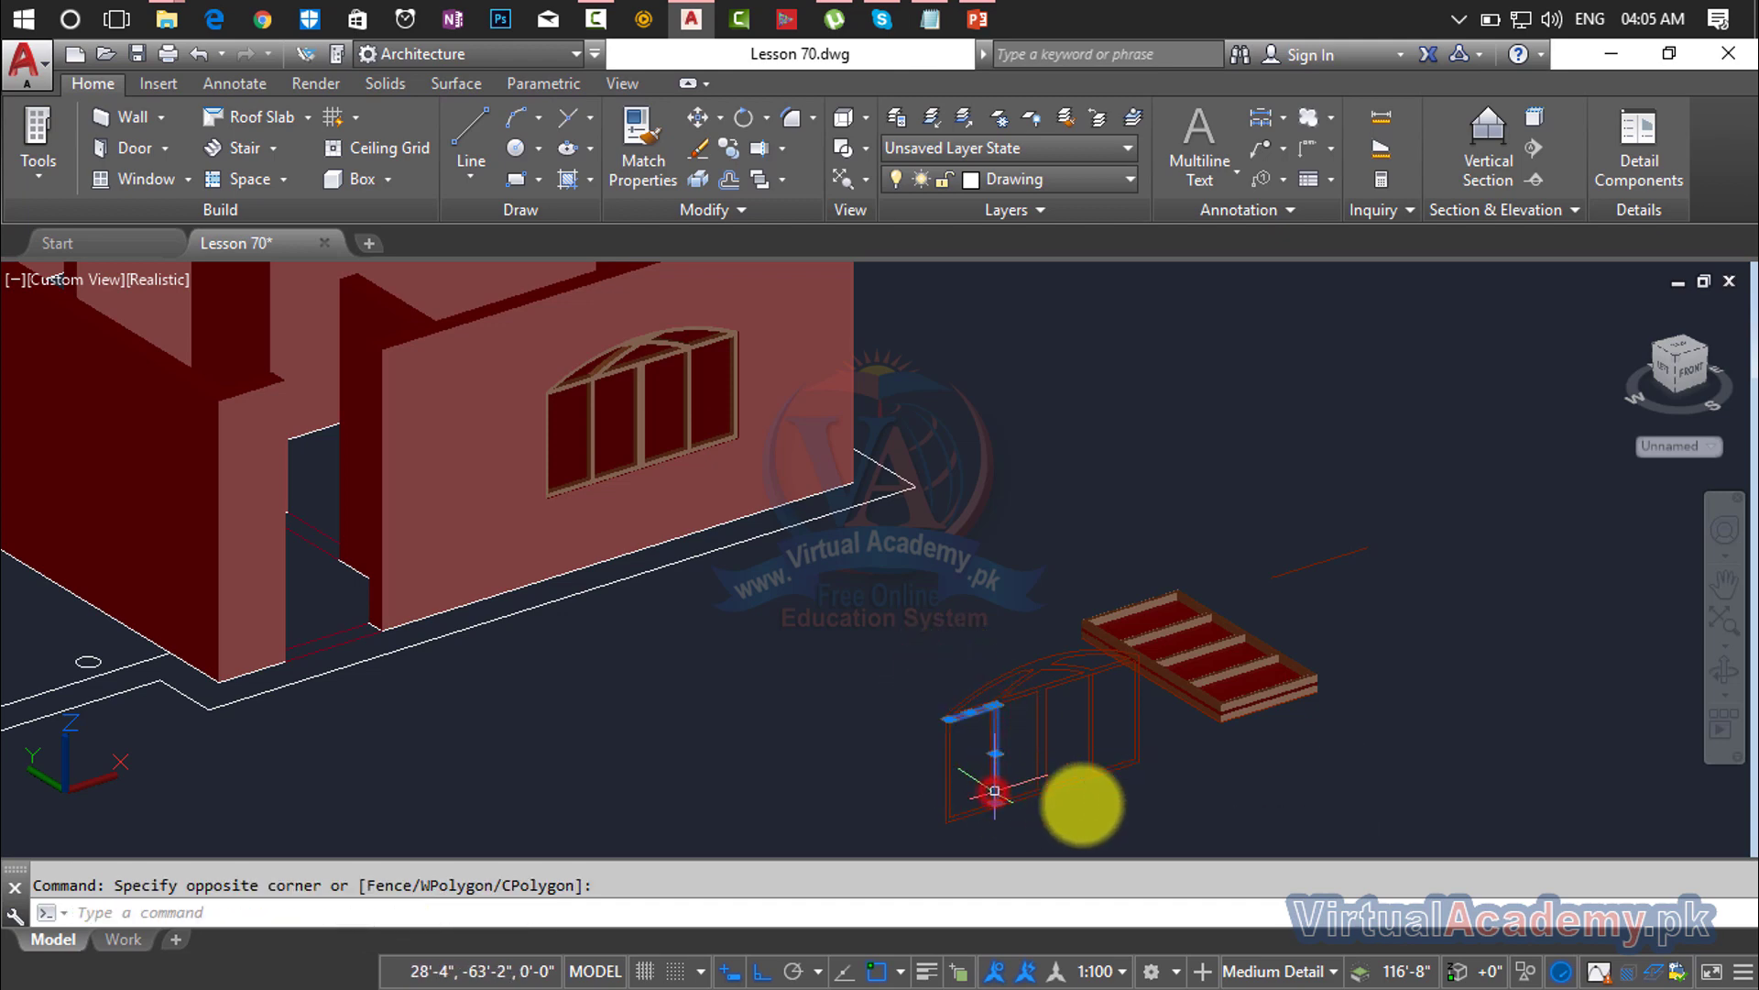
left_click(871, 786)
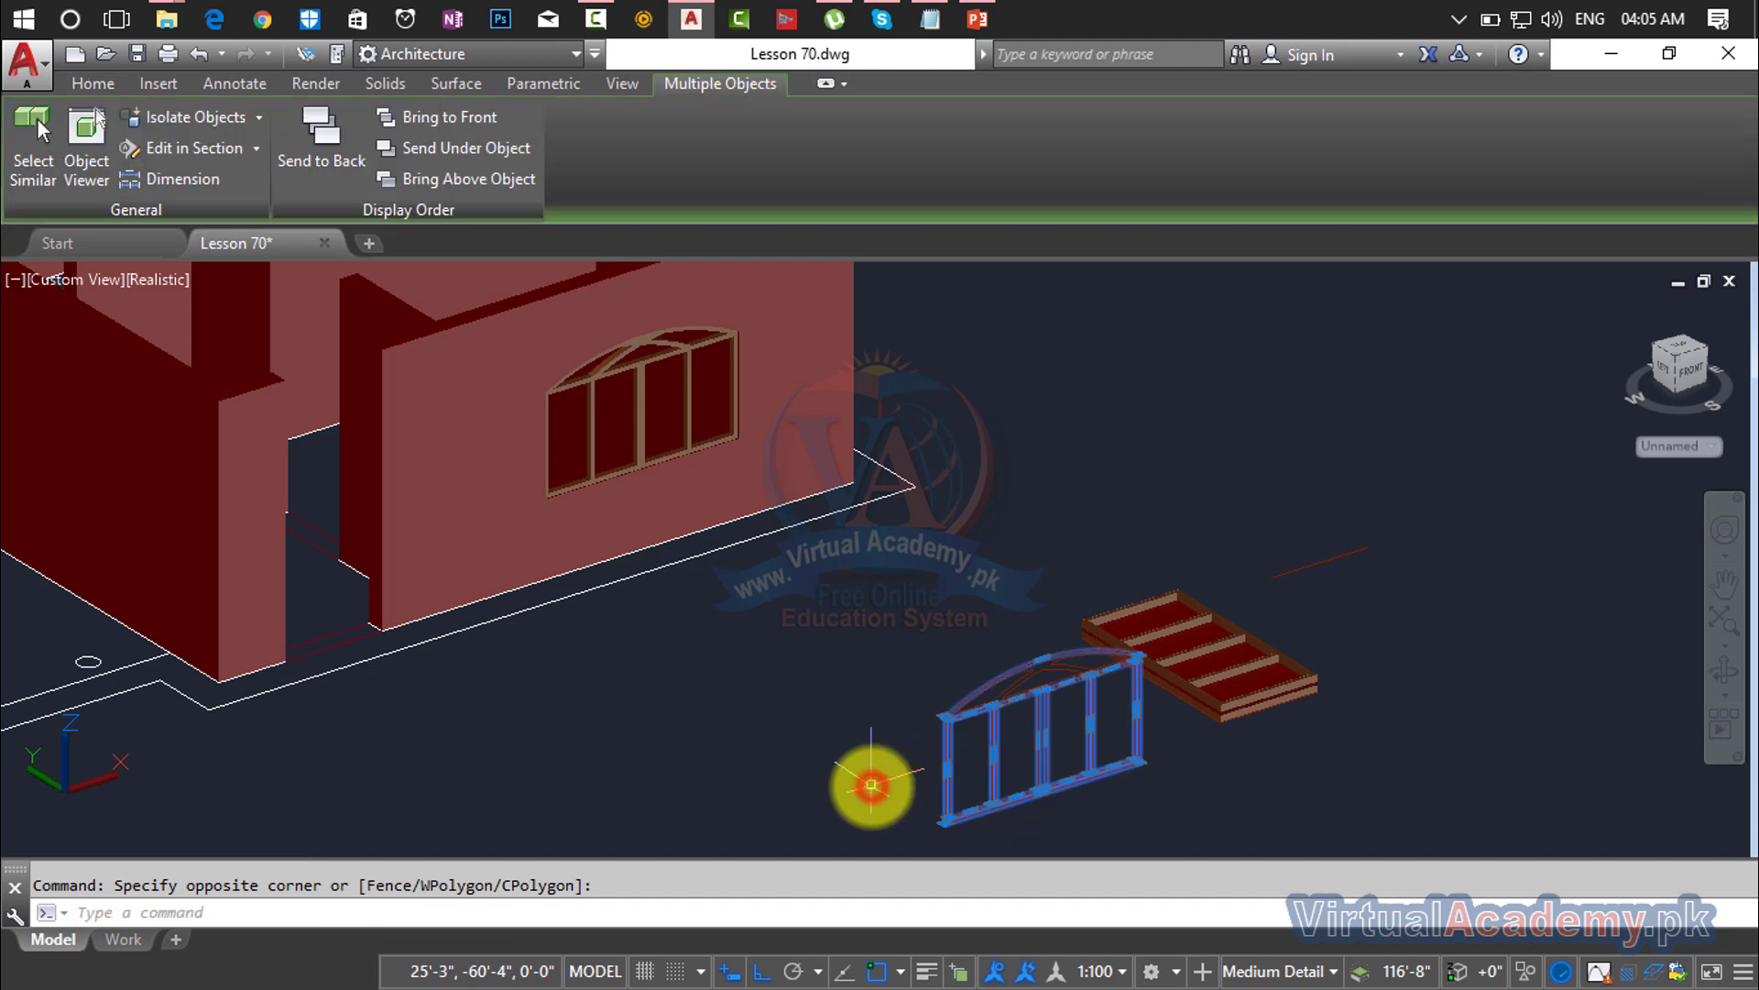
key("Delete")
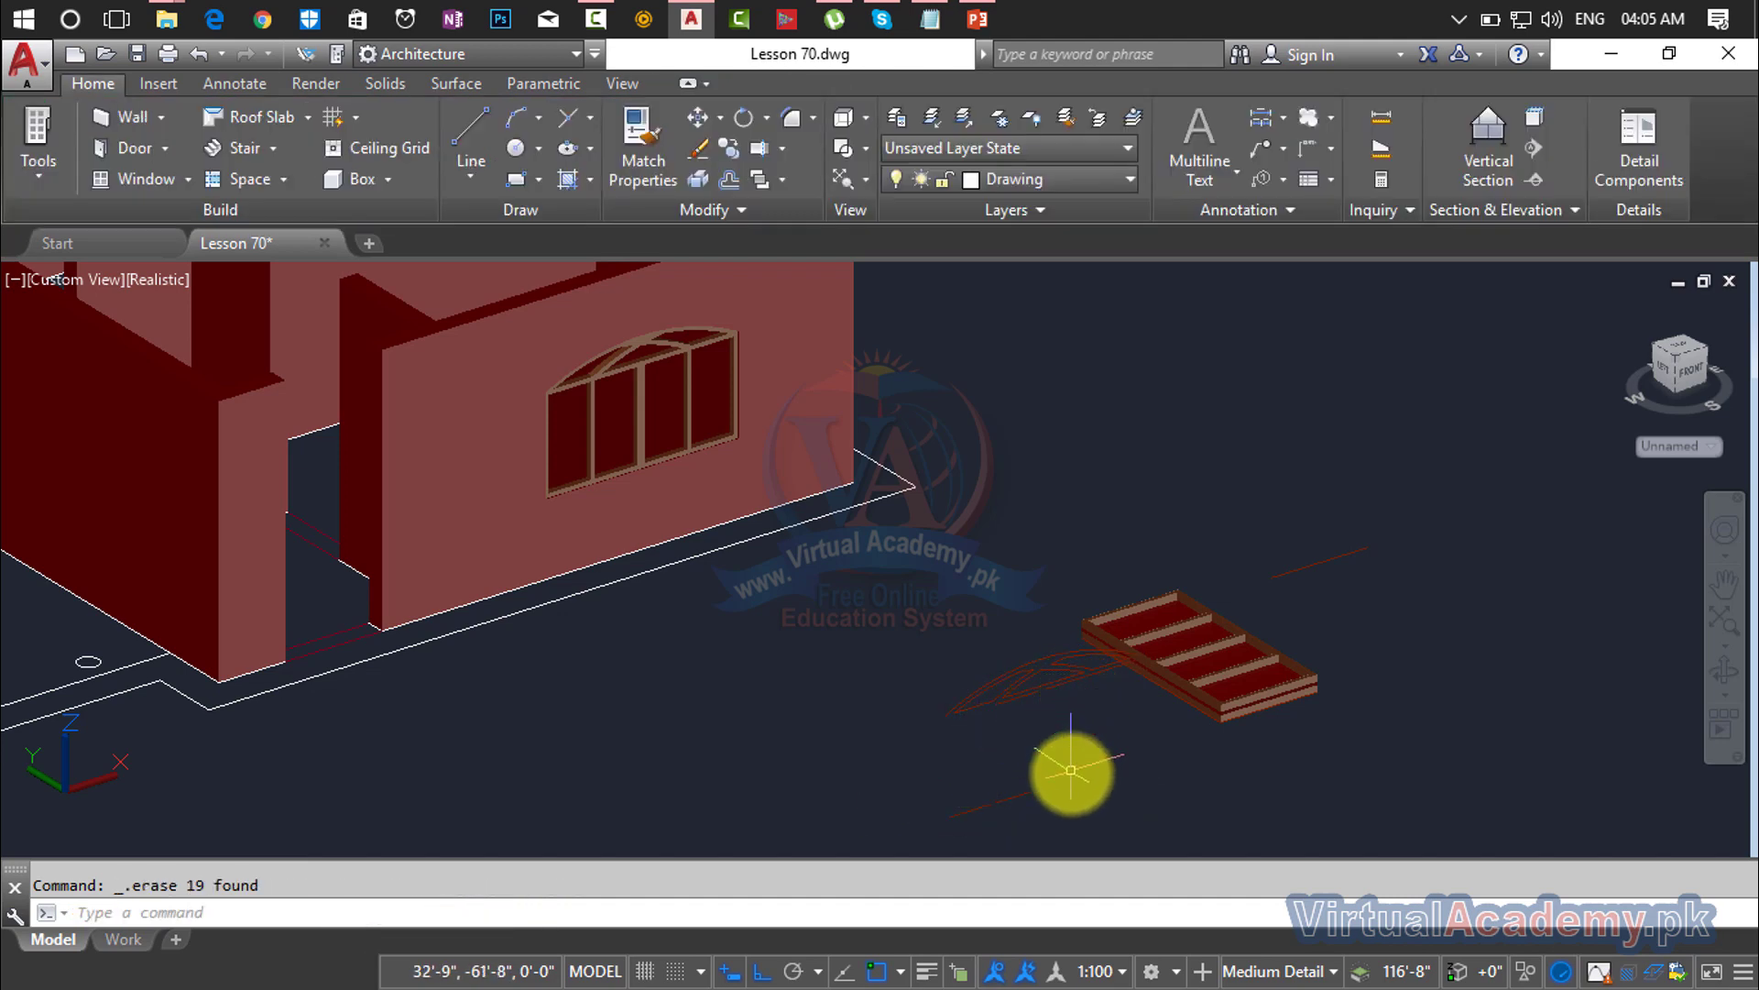
Step: Erase the separate flat arched outline and the leftover curves and base lines near the rectangular window
middle_click_drag(1056, 783, 1162, 823, "shift")
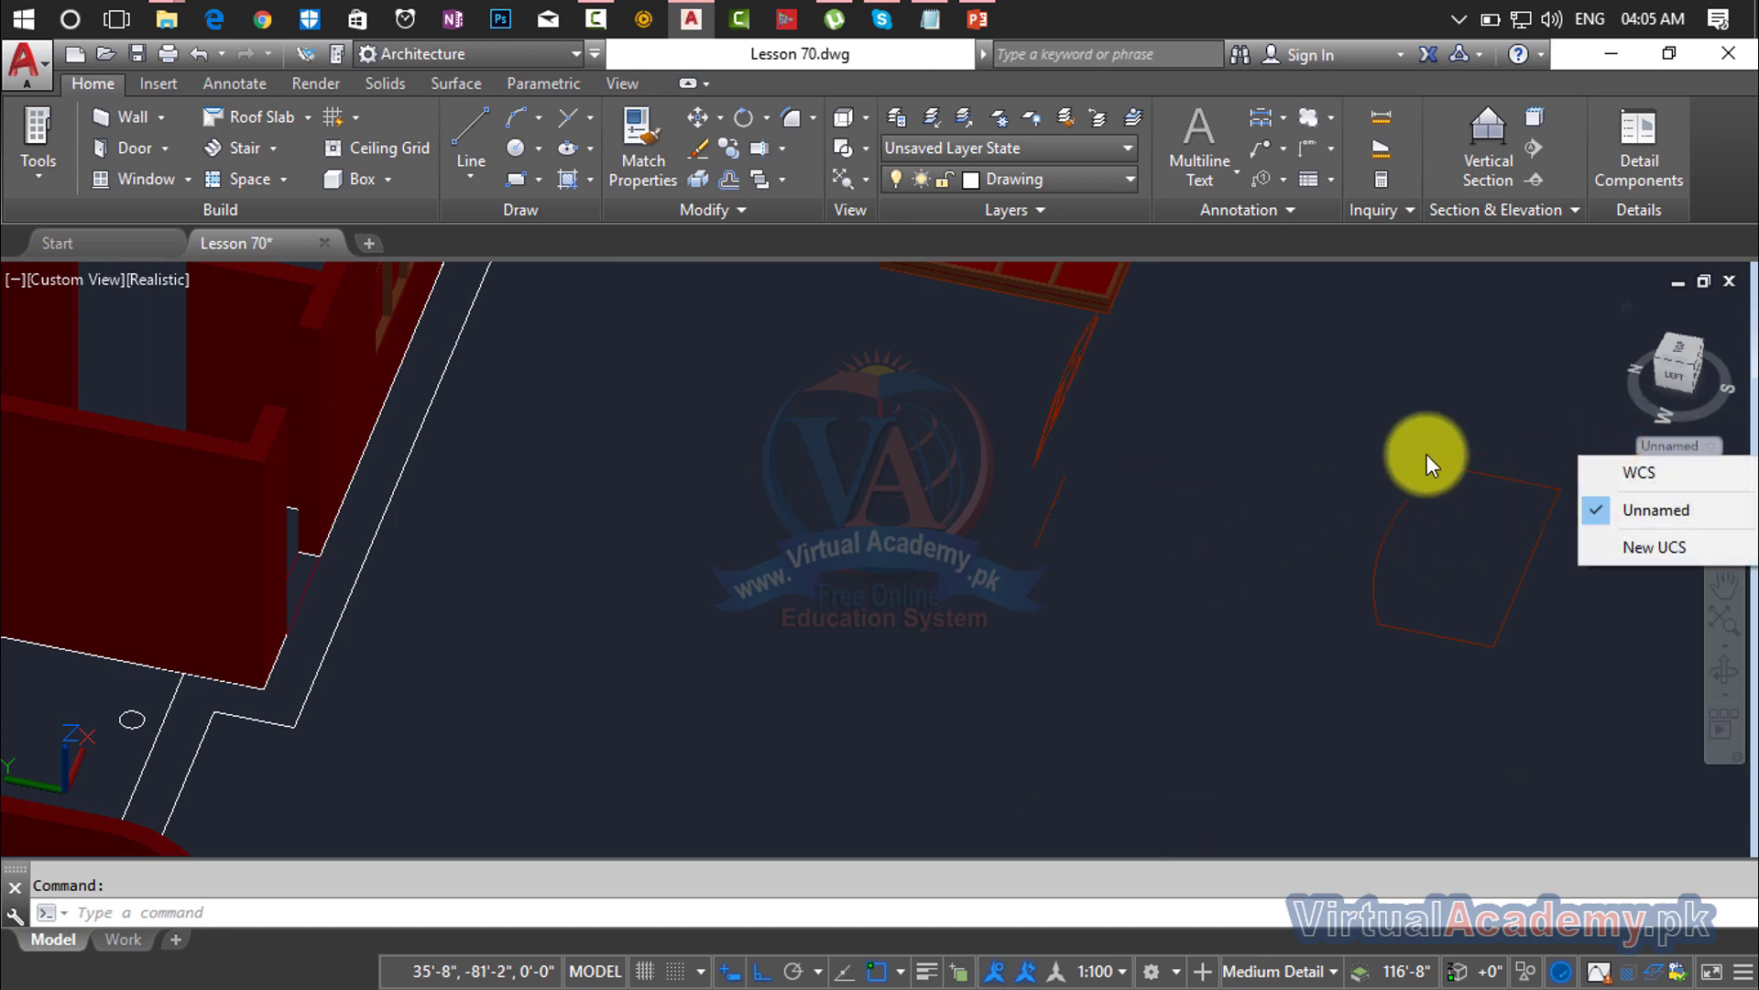
mouse_move(1435, 456)
left_mouse_down()
mouse_move(1540, 458)
mouse_move(927, 629)
mouse_move(871, 620)
left_mouse_up()
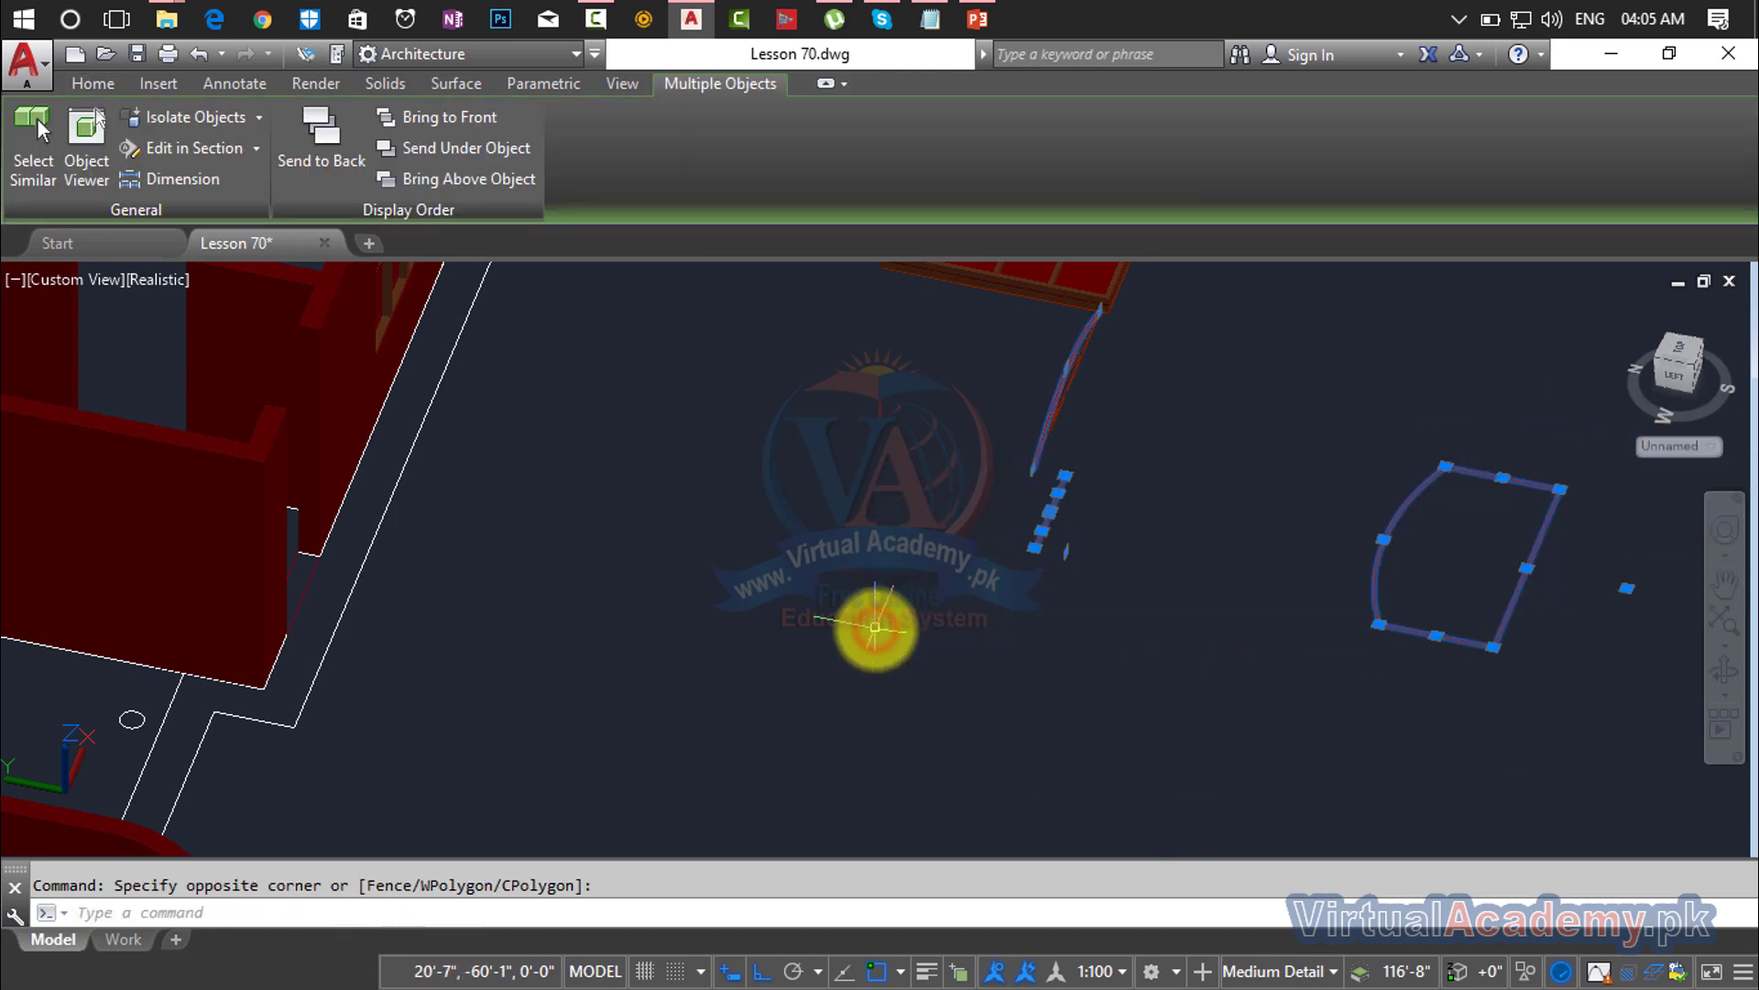
key("Delete")
left_click(896, 345)
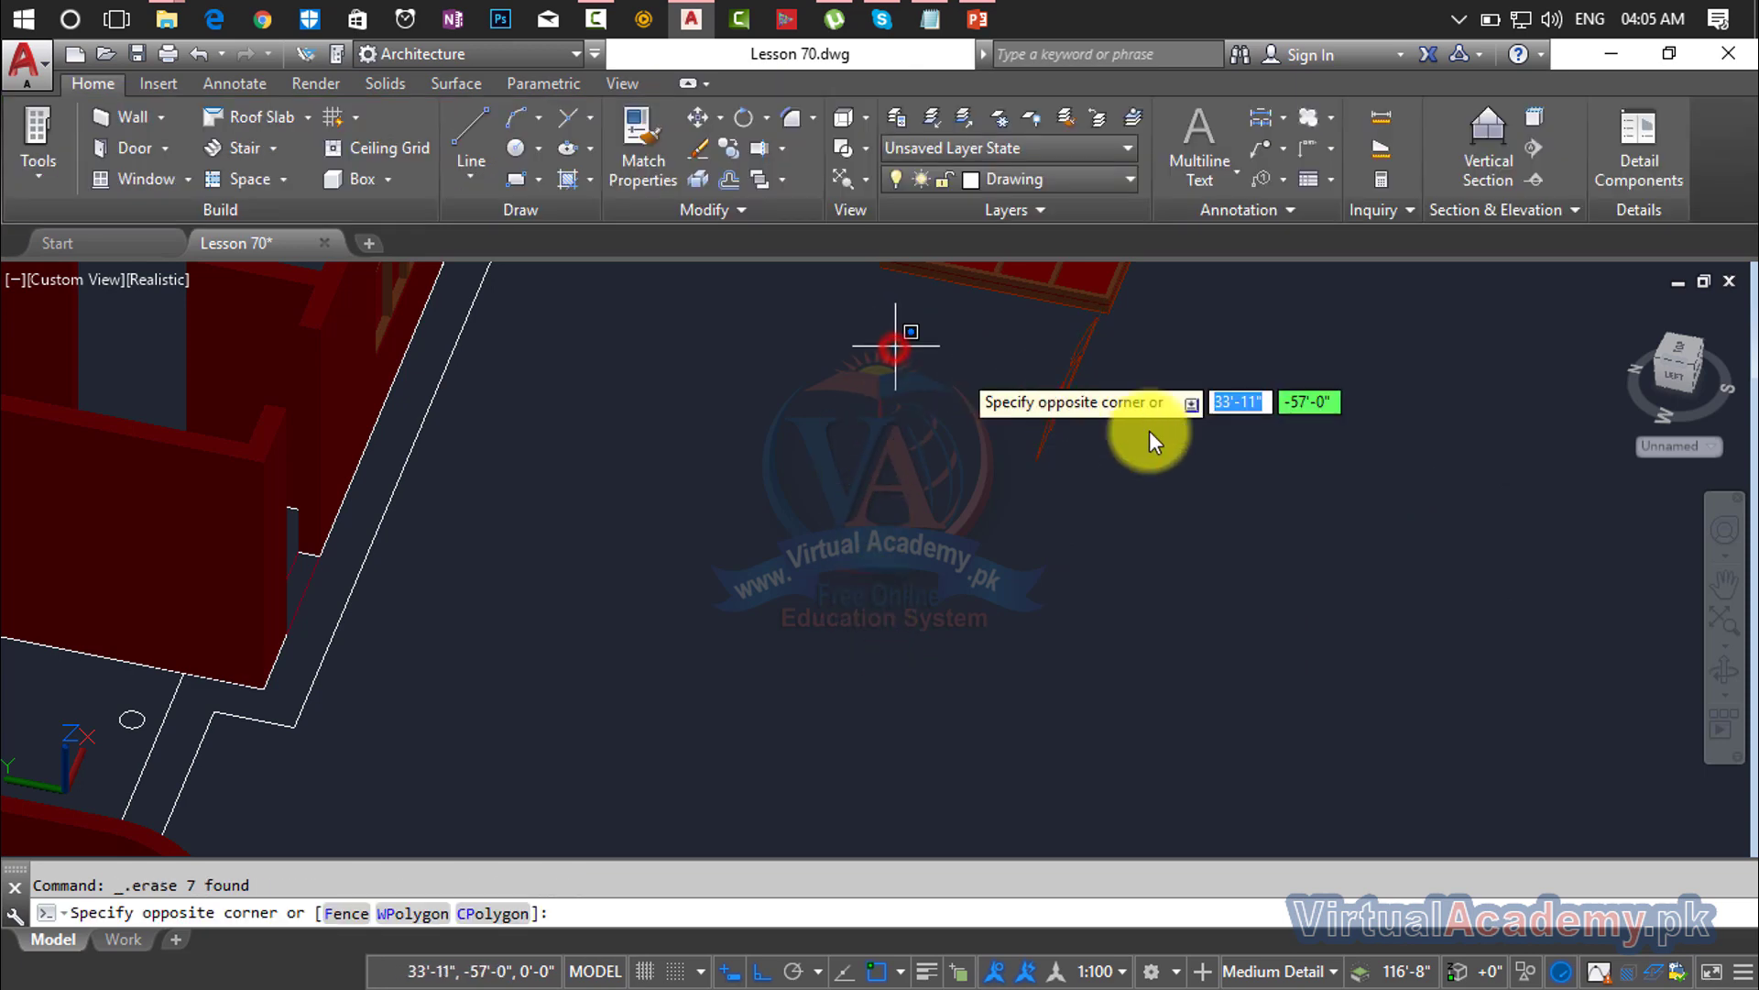
left_click(1251, 490)
key("Delete")
Step: Erase the last stray outline pieces beside the rectangular window frame
left_click(1064, 323)
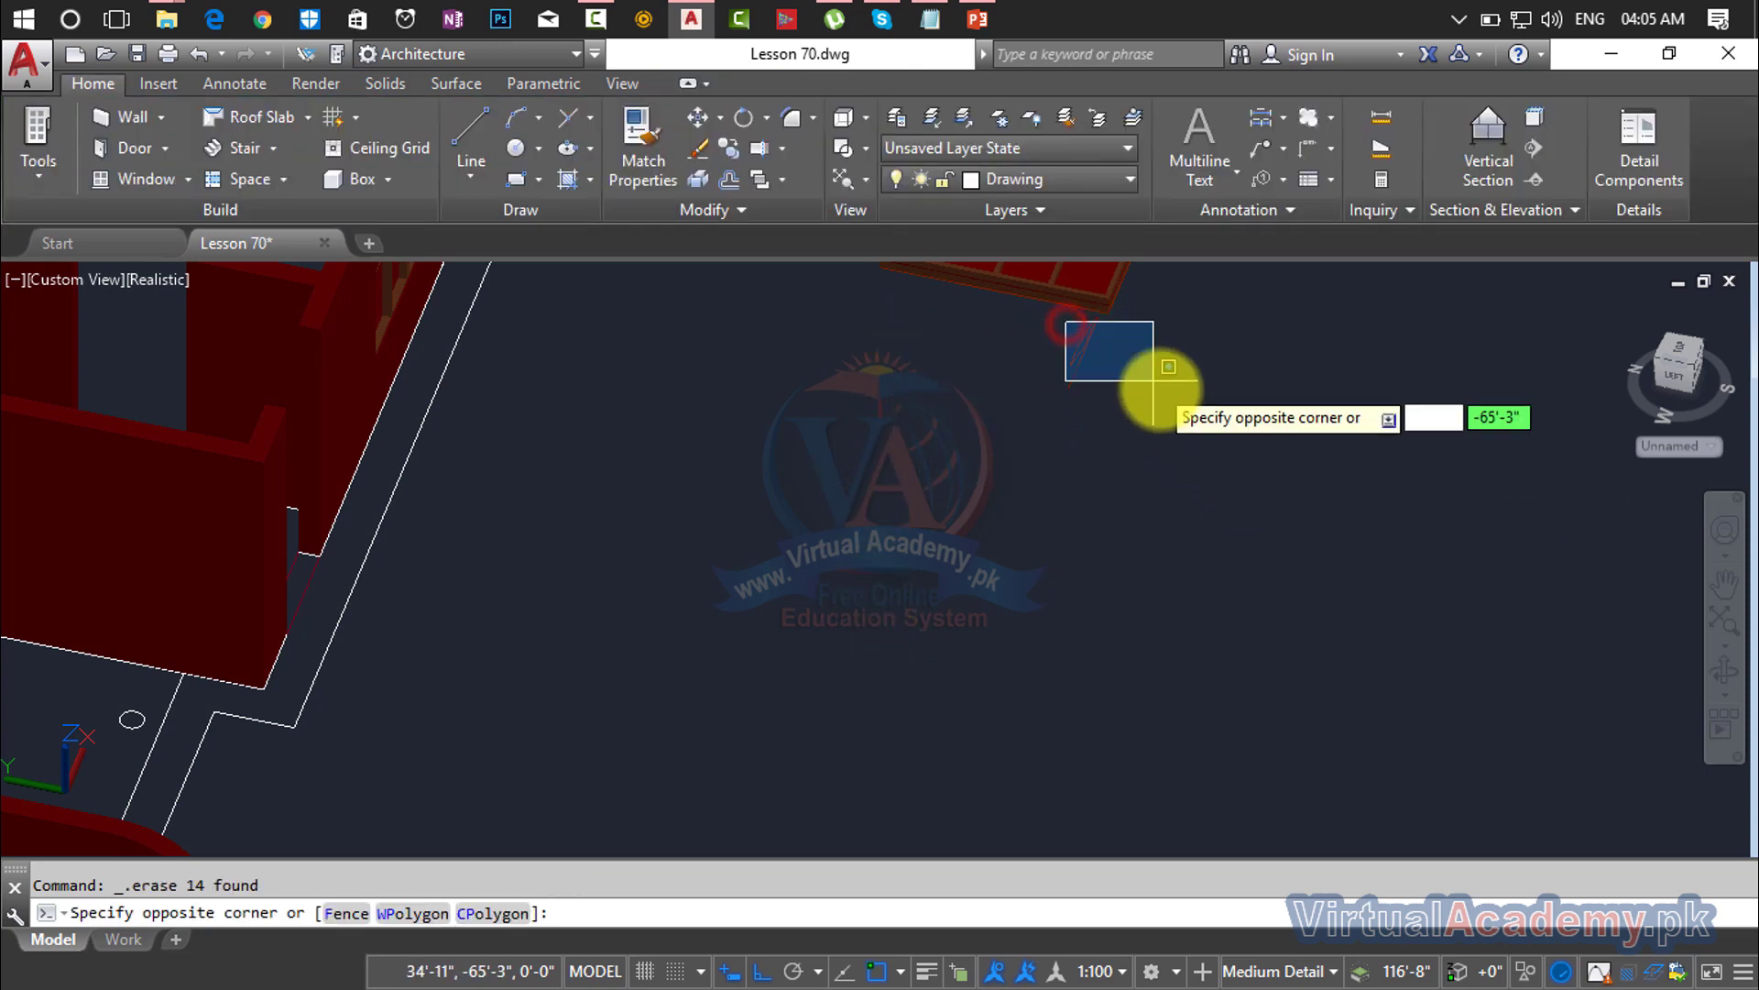
left_click(1173, 404)
left_click(1172, 374)
left_click(1015, 337)
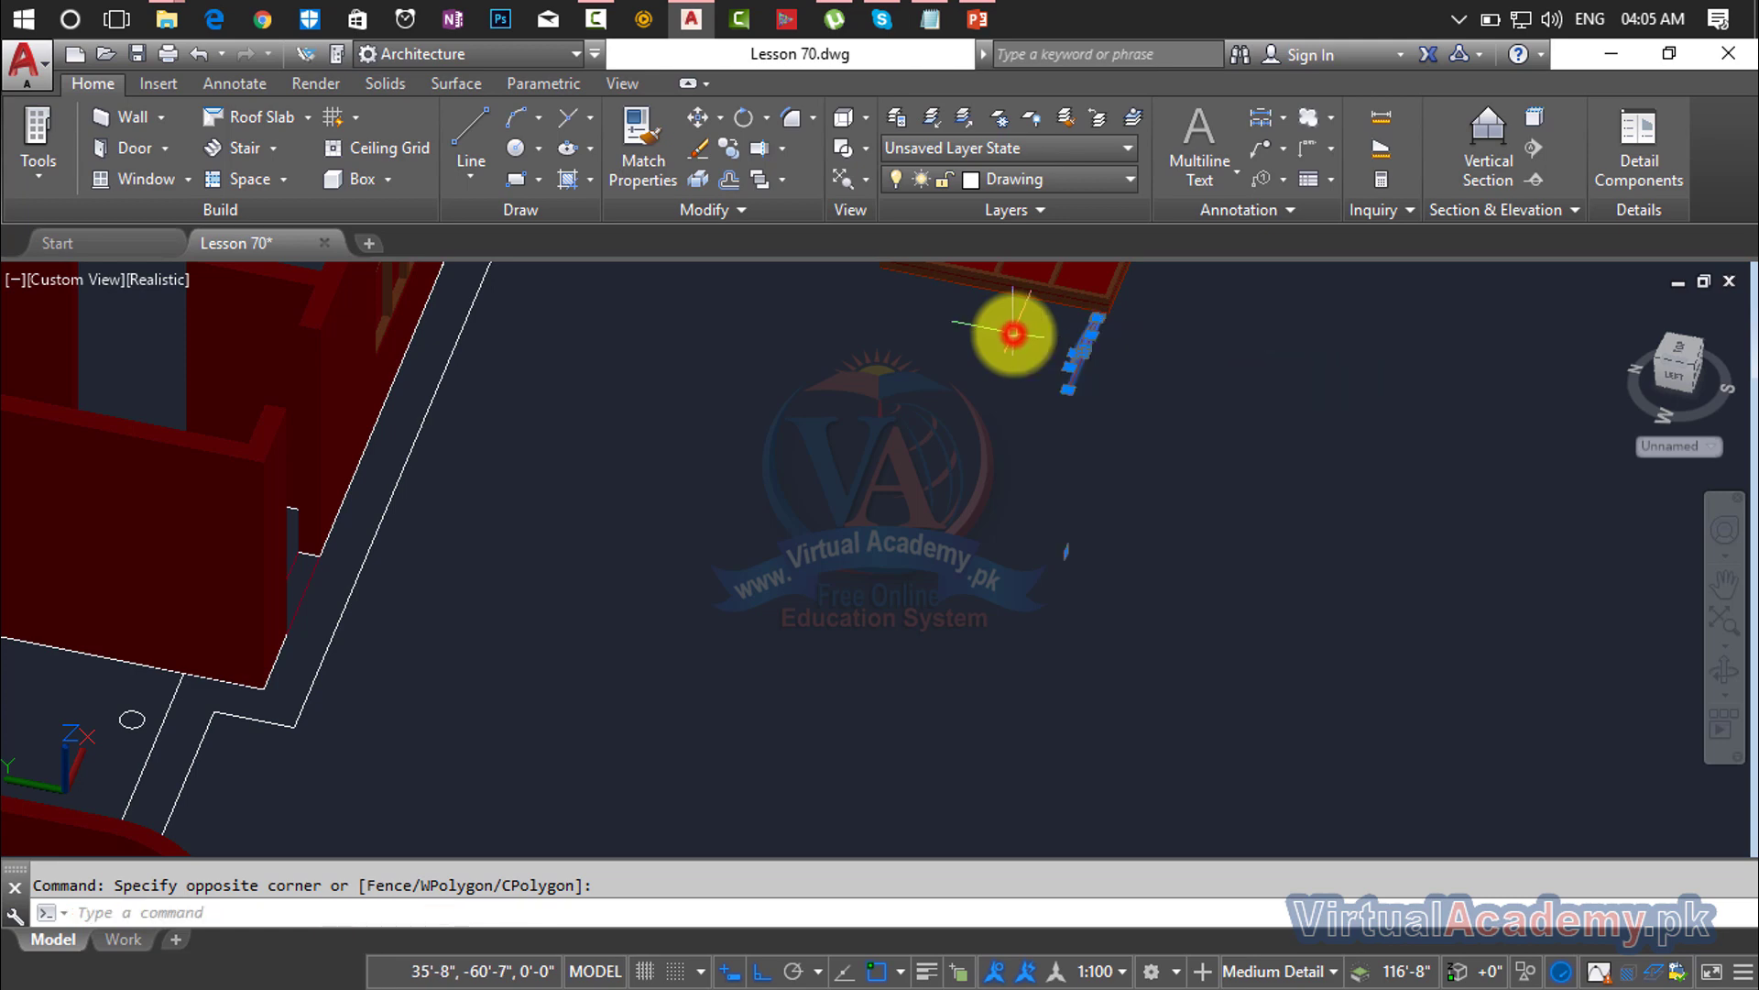
key("Delete")
scroll(1090, 412, "down", 5)
middle_click_drag(1091, 459, 1082, 532)
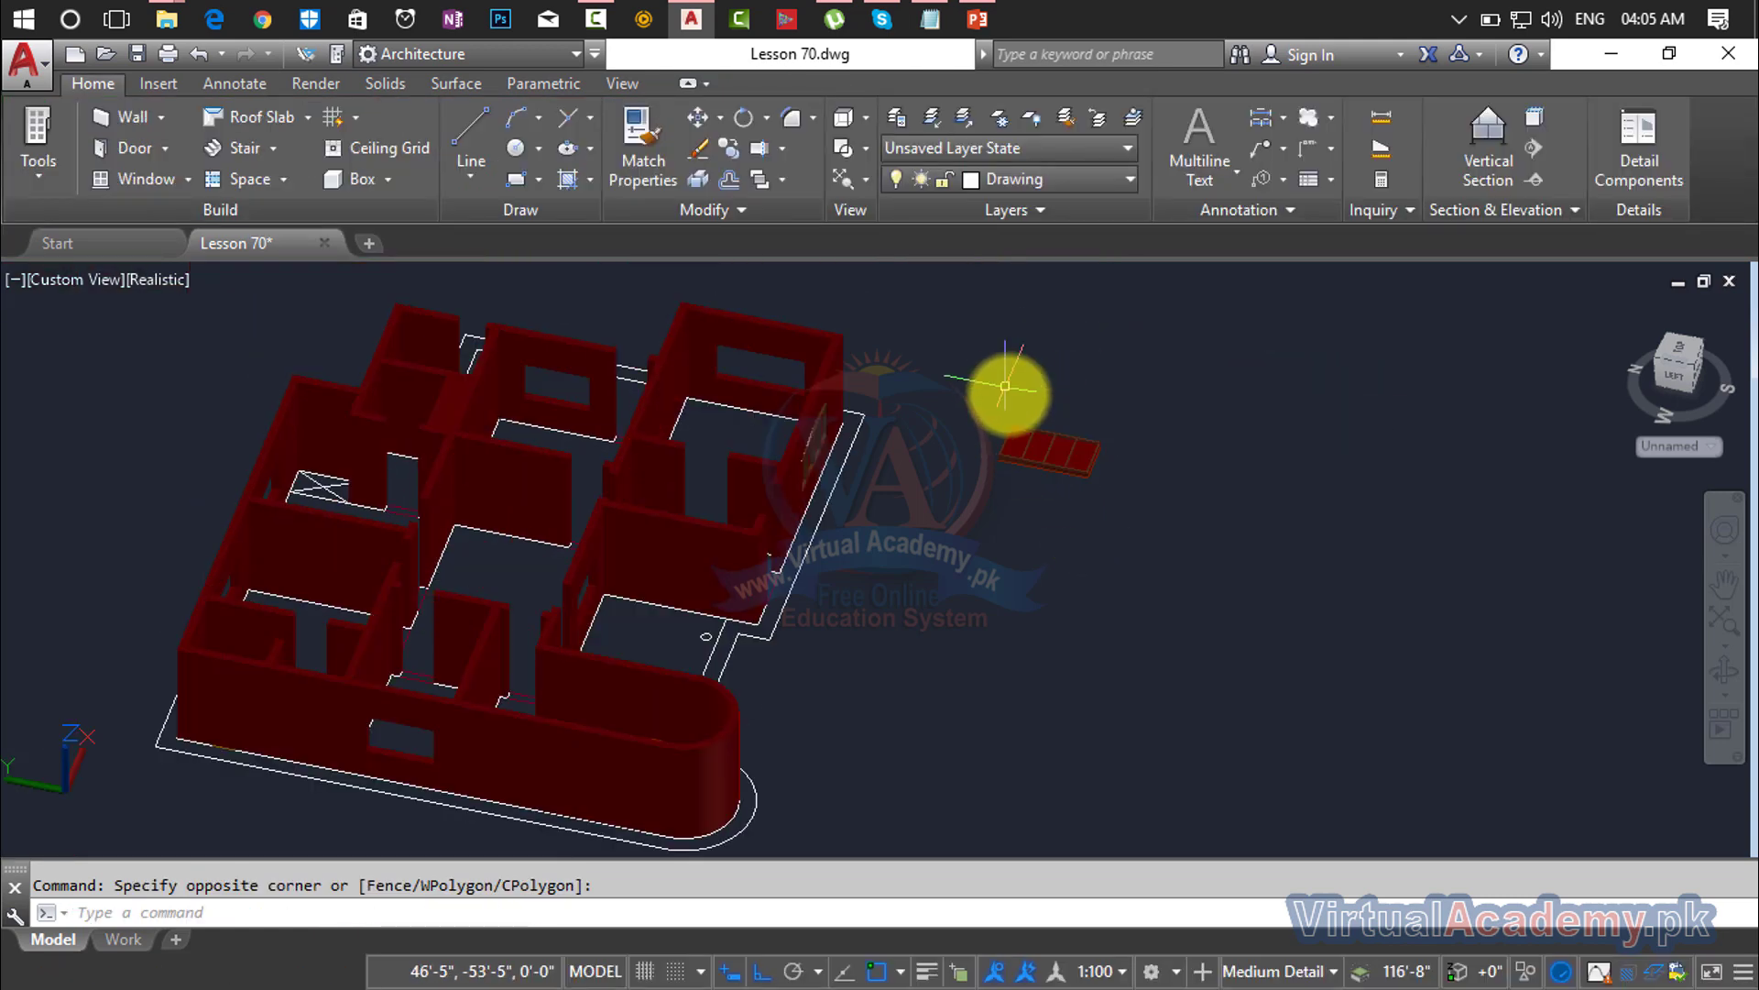
scroll(1054, 480, "up", 5)
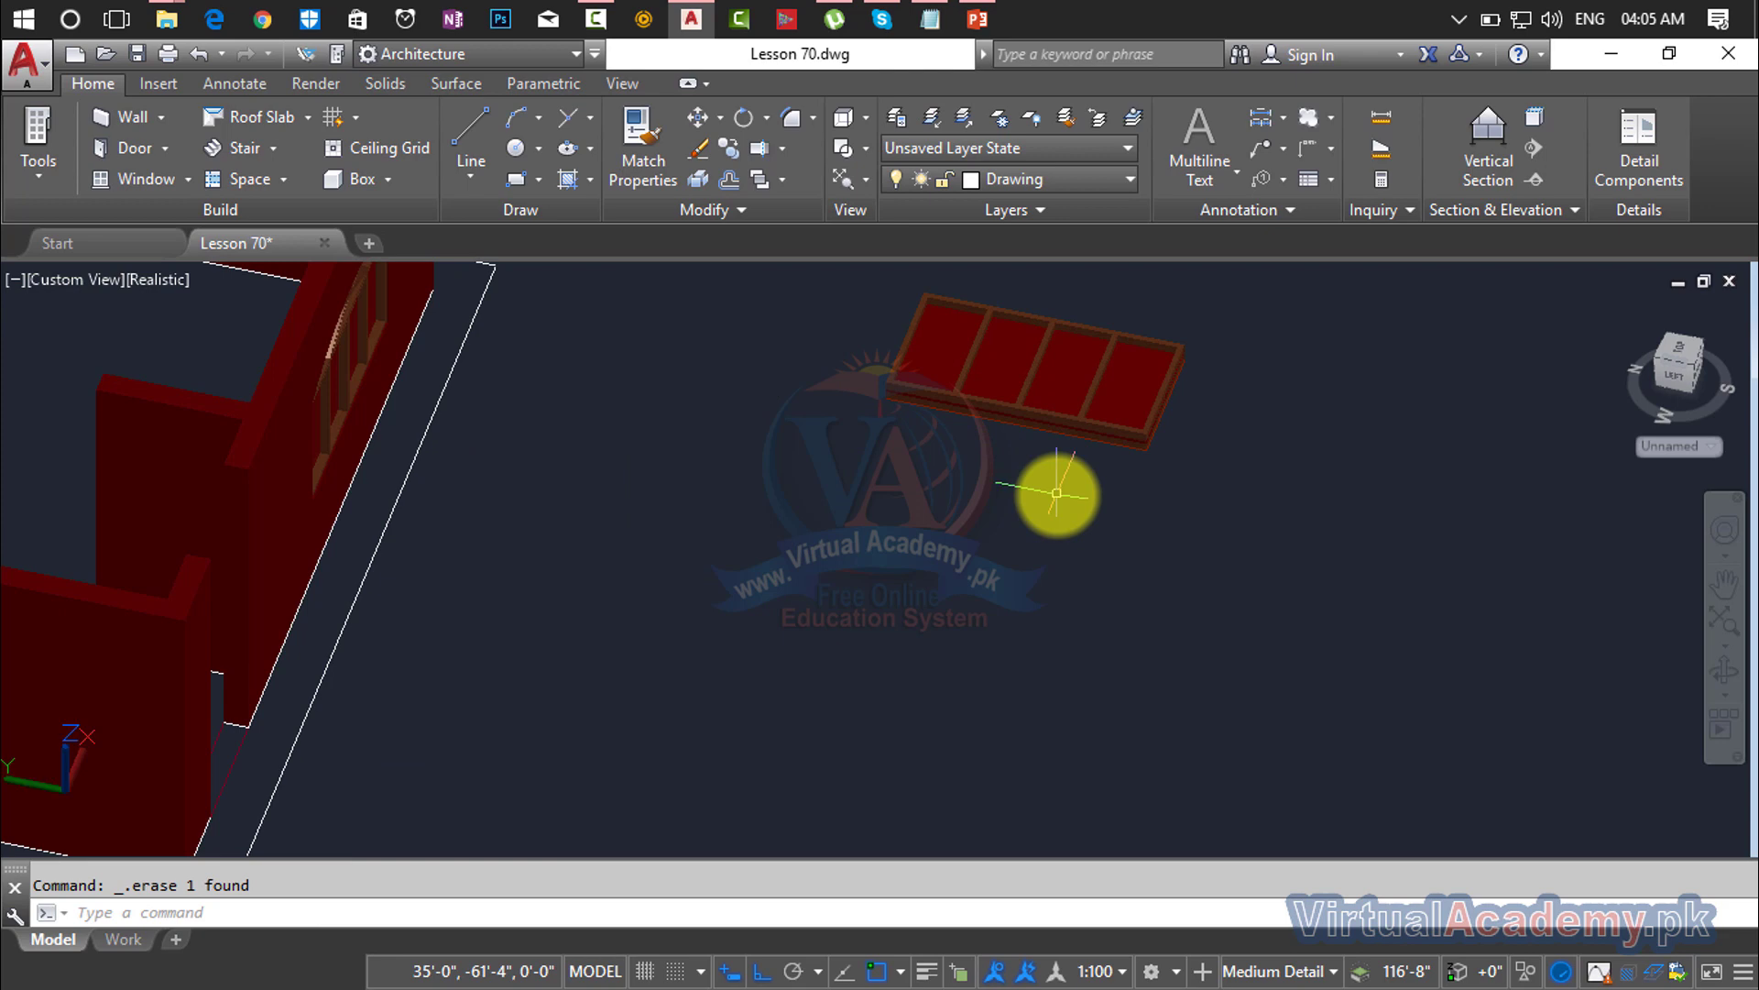
Step: Rotate the flat rectangular window upright in 3D about the axis along its long lower edge
left_click(1626, 308)
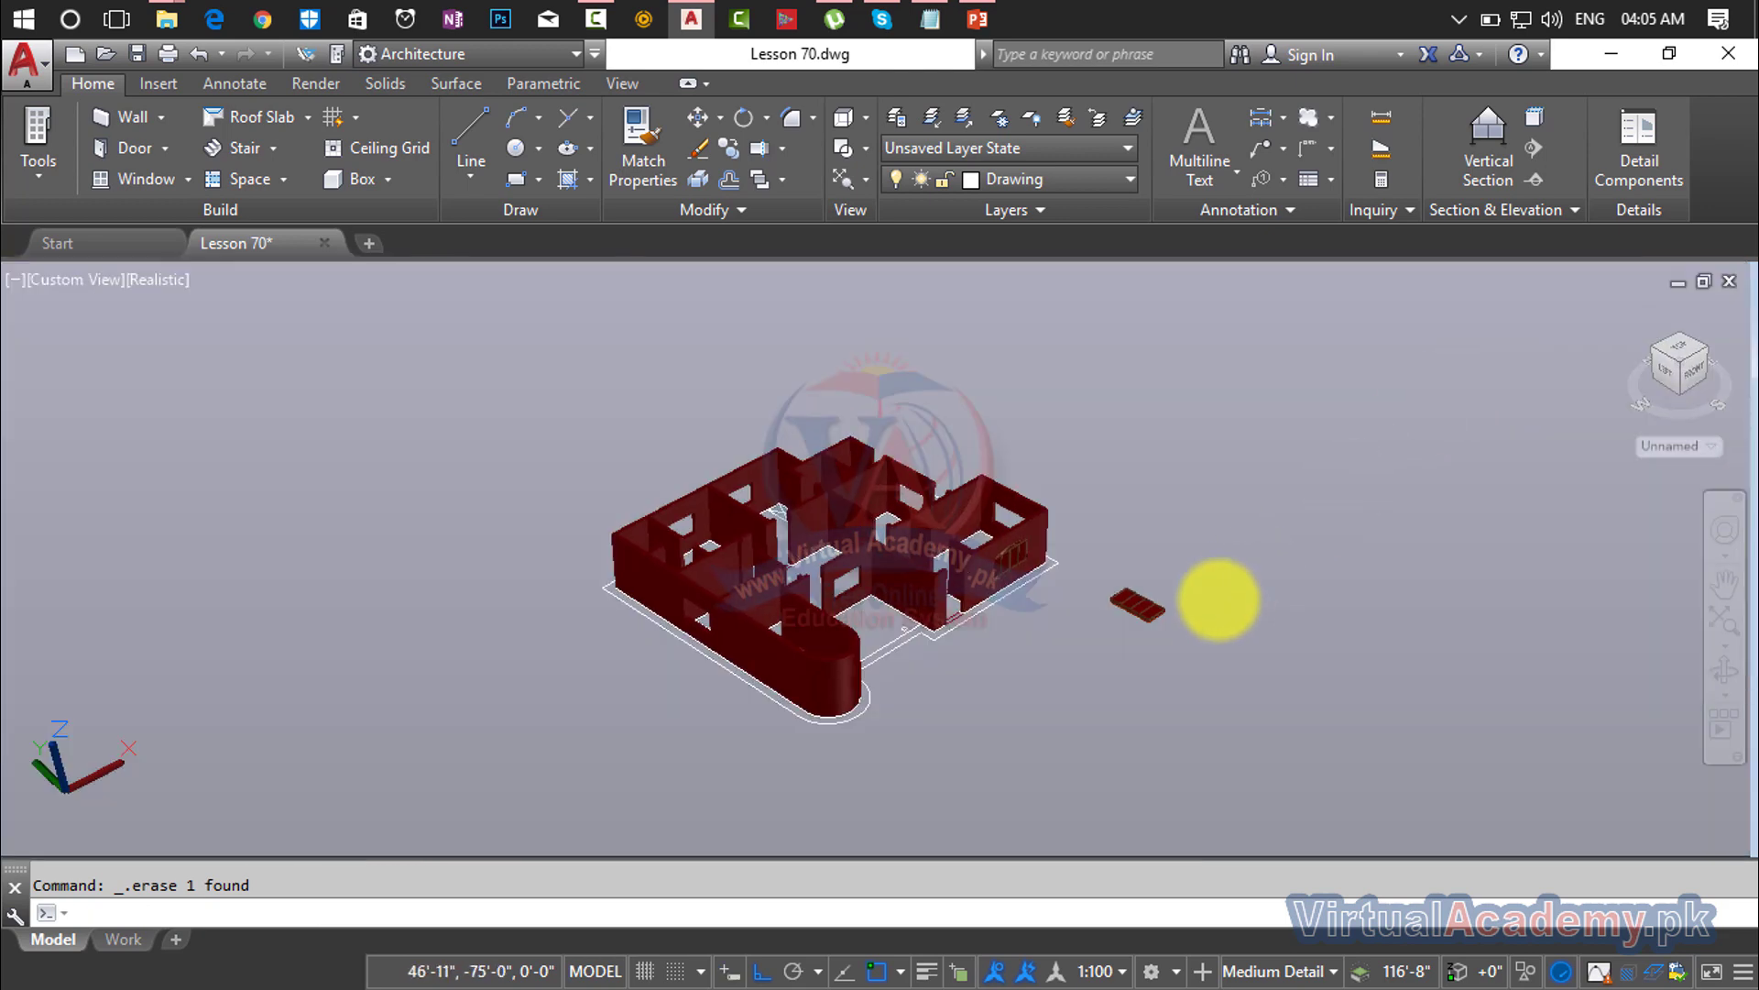
scroll(1162, 626, "up", 6)
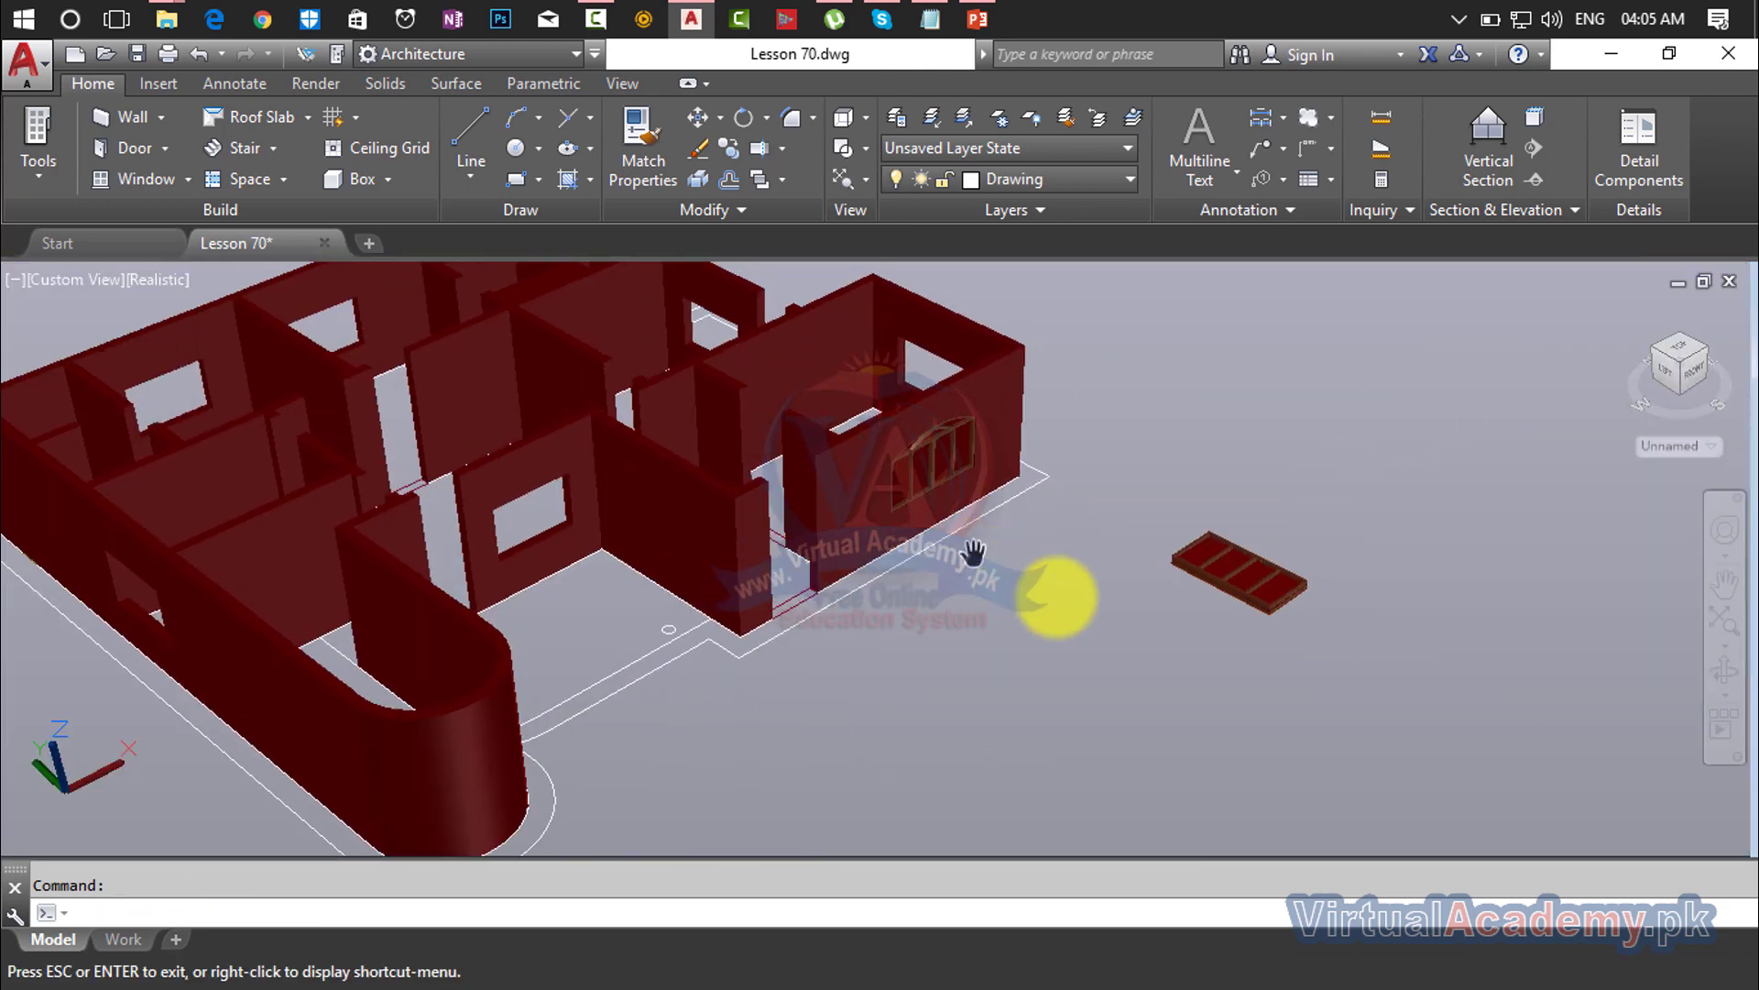
scroll(1186, 605, "up", 2)
type("t")
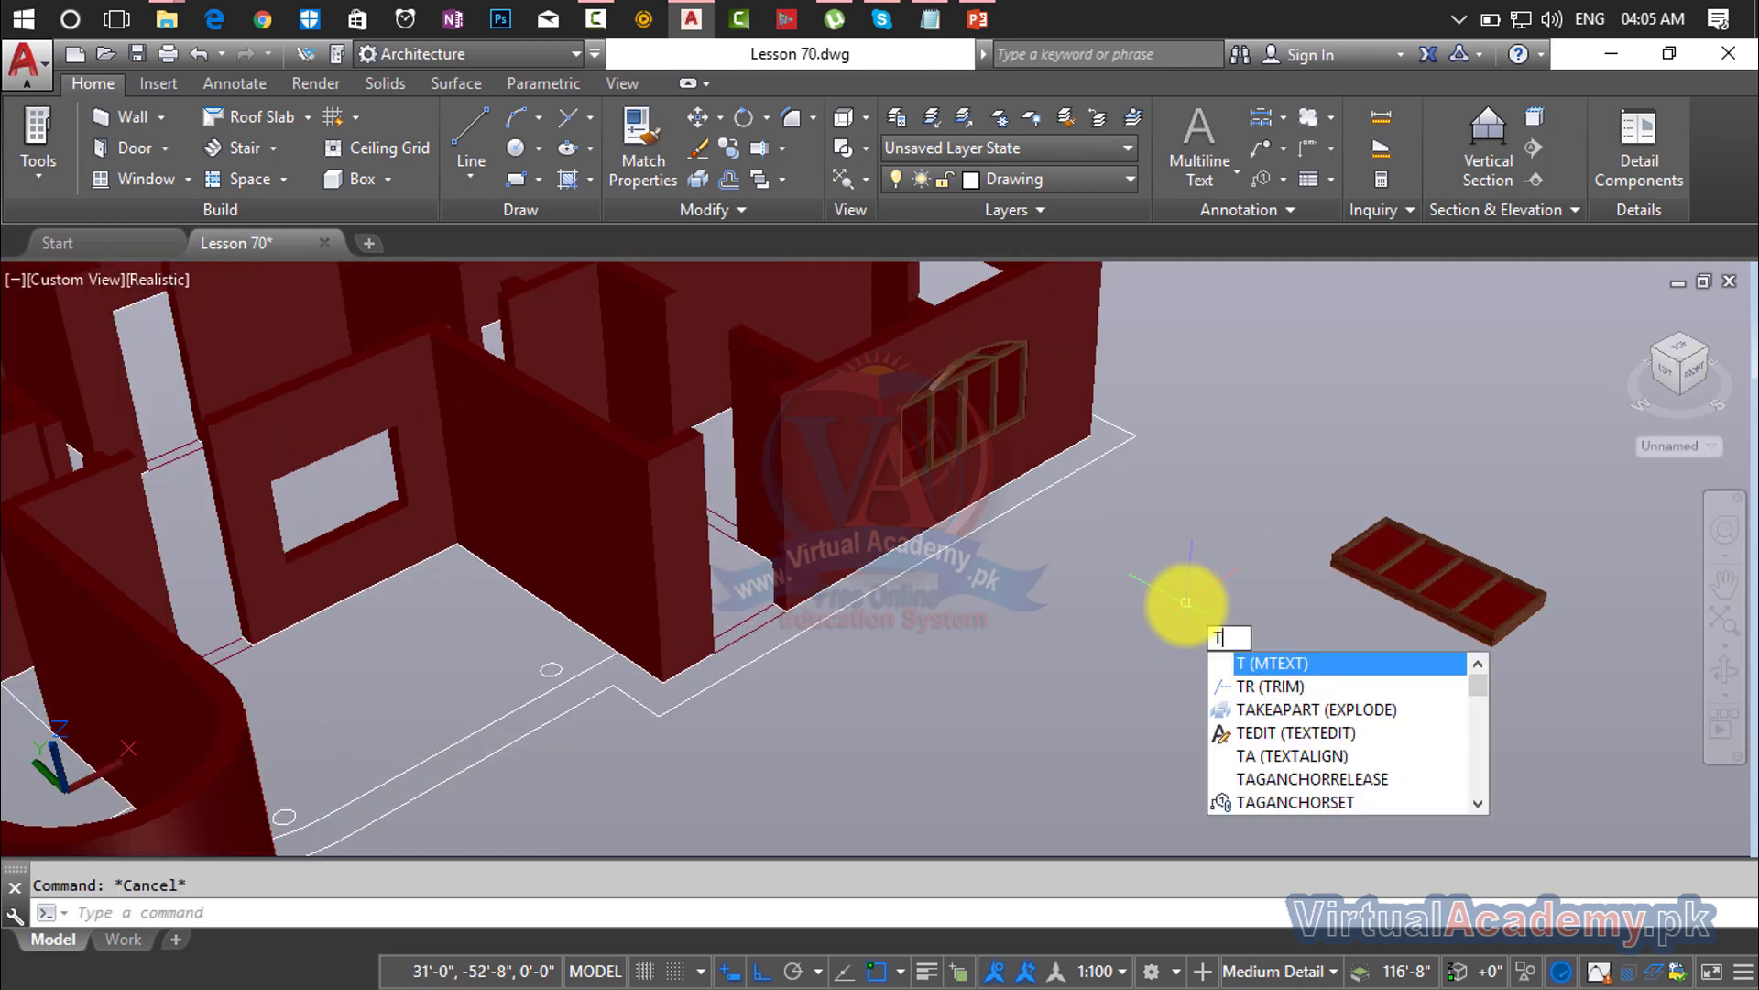
key("Escape")
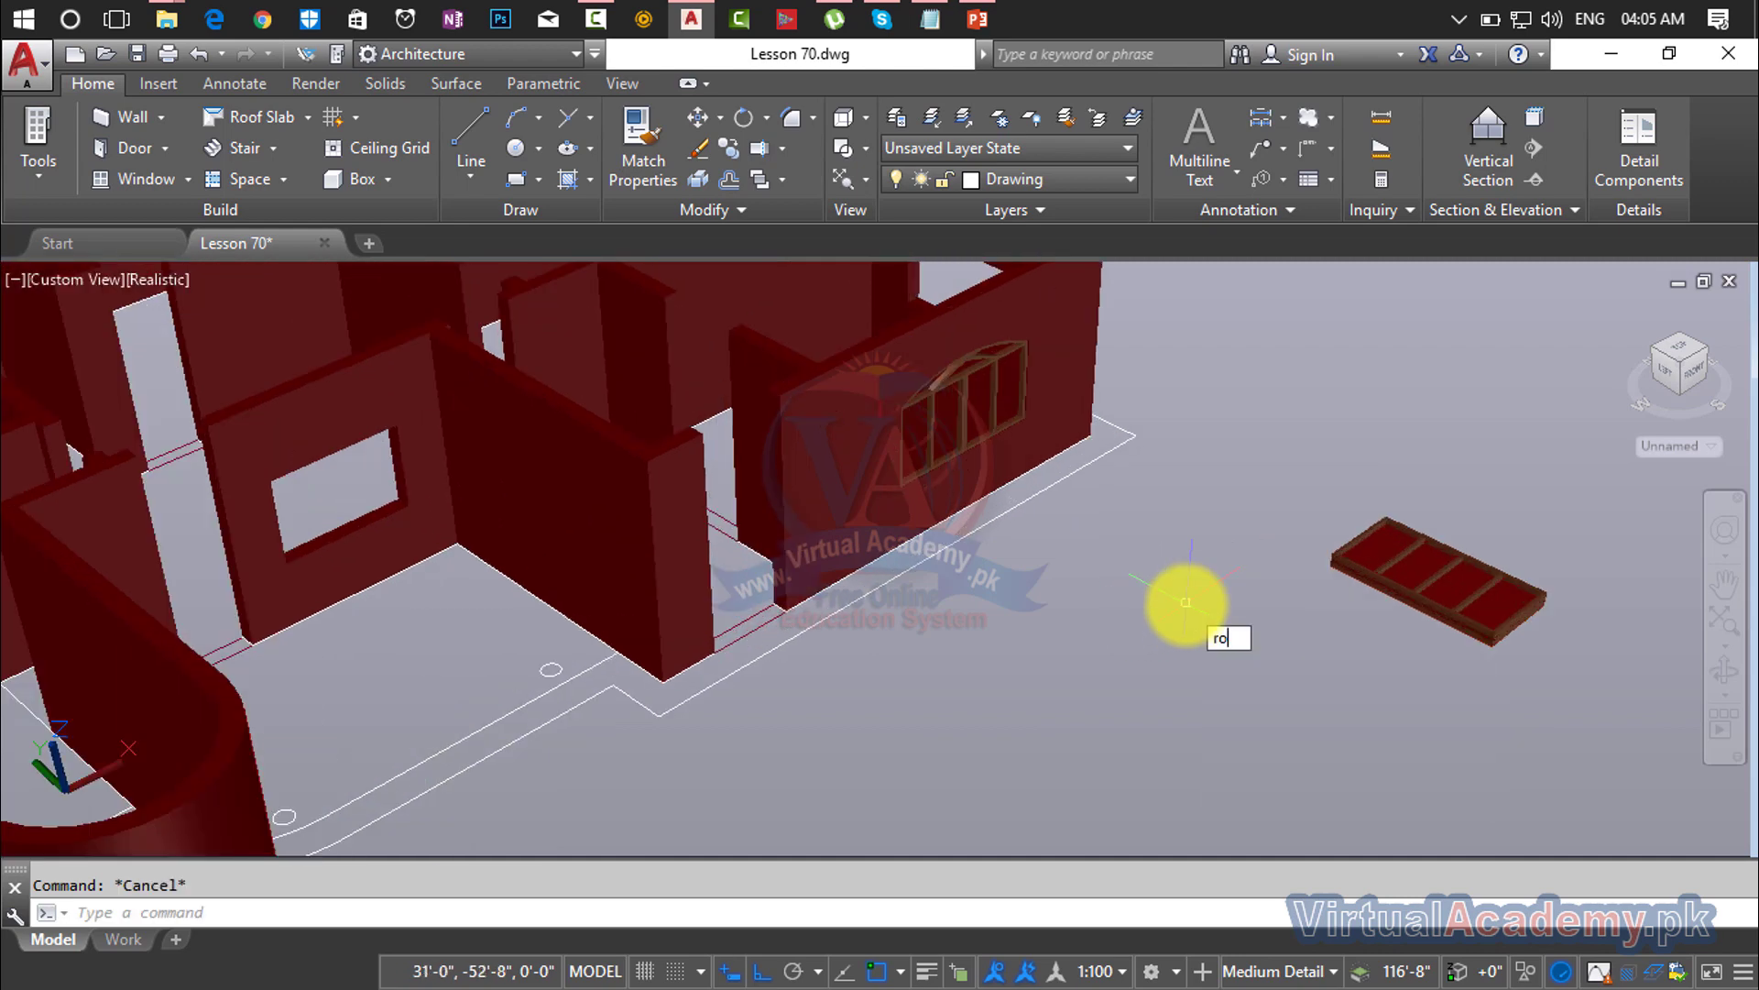
left_click(1262, 687)
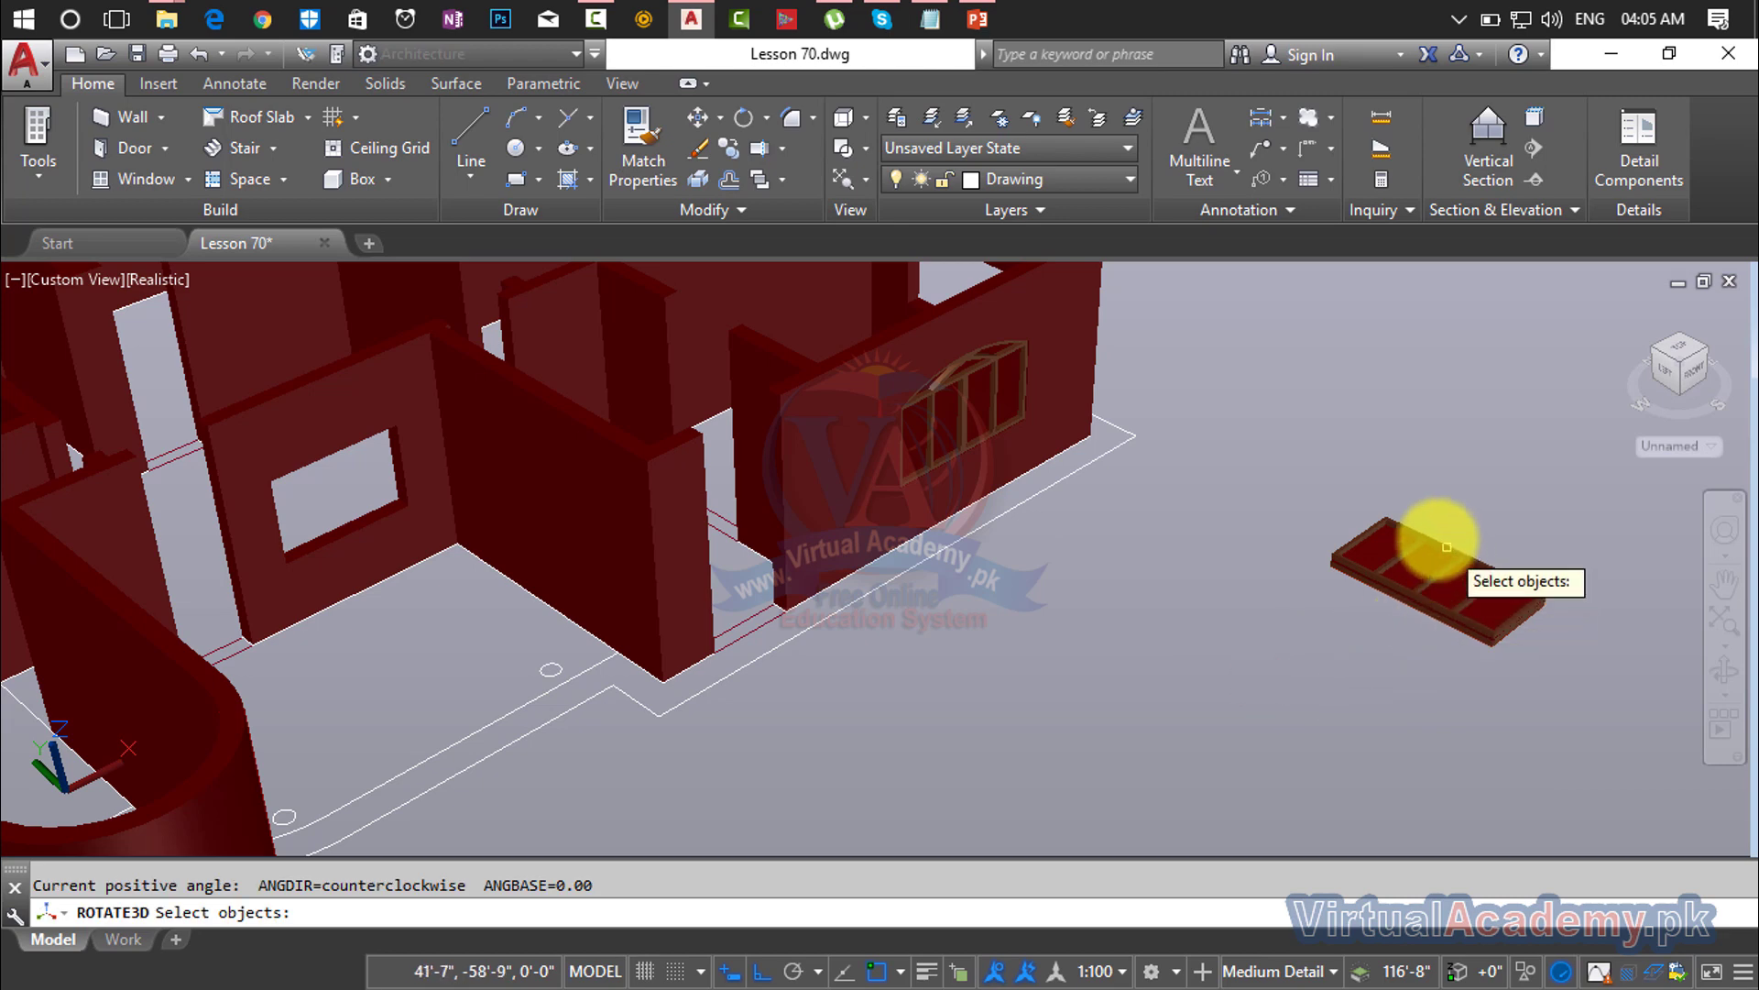
left_click(1340, 479)
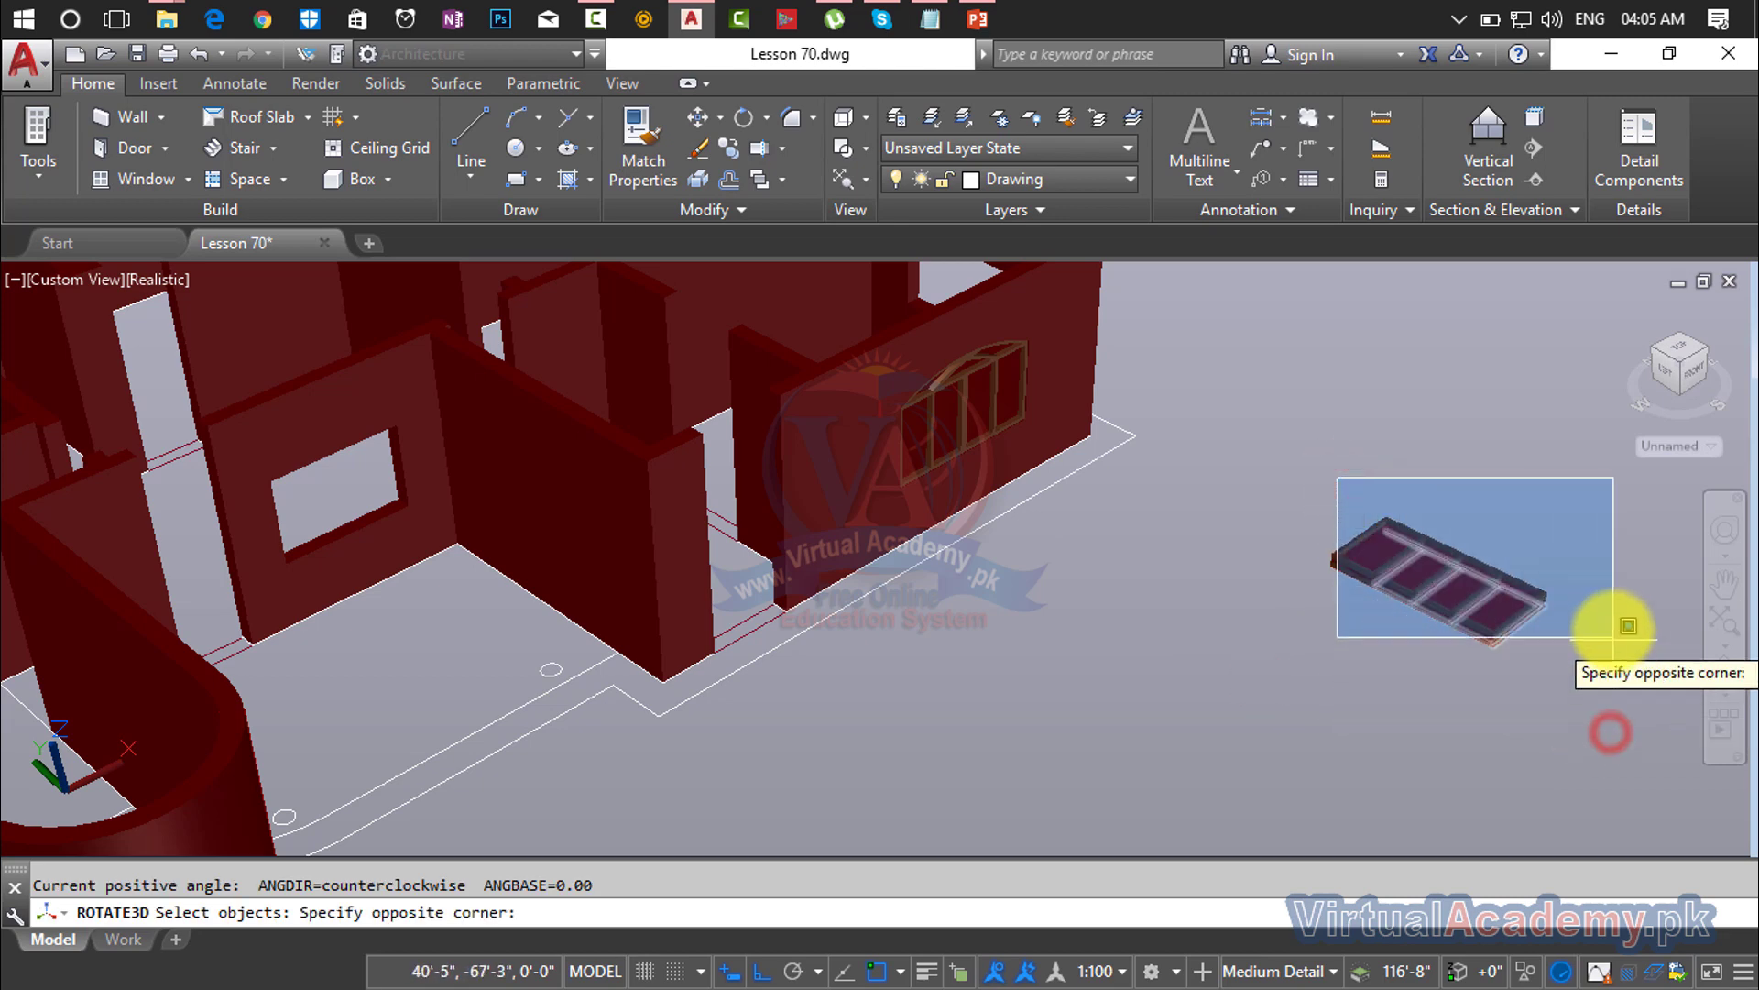
left_click(1606, 577)
left_click(1151, 676)
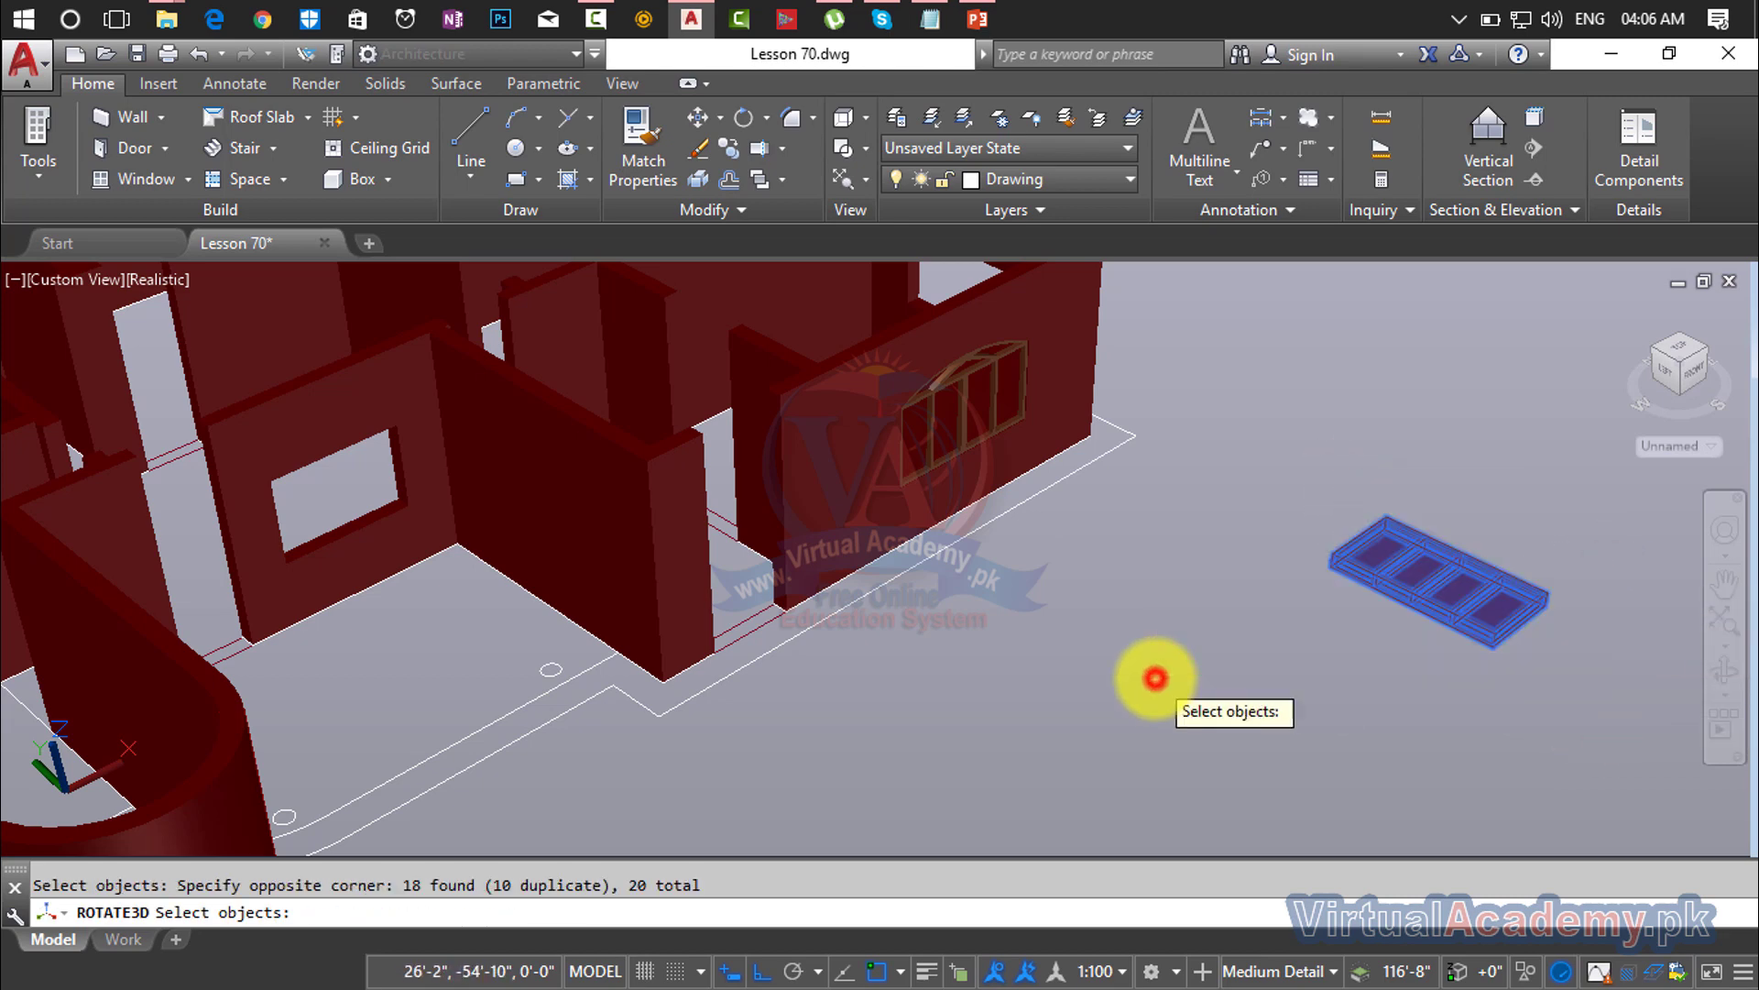
key("Return")
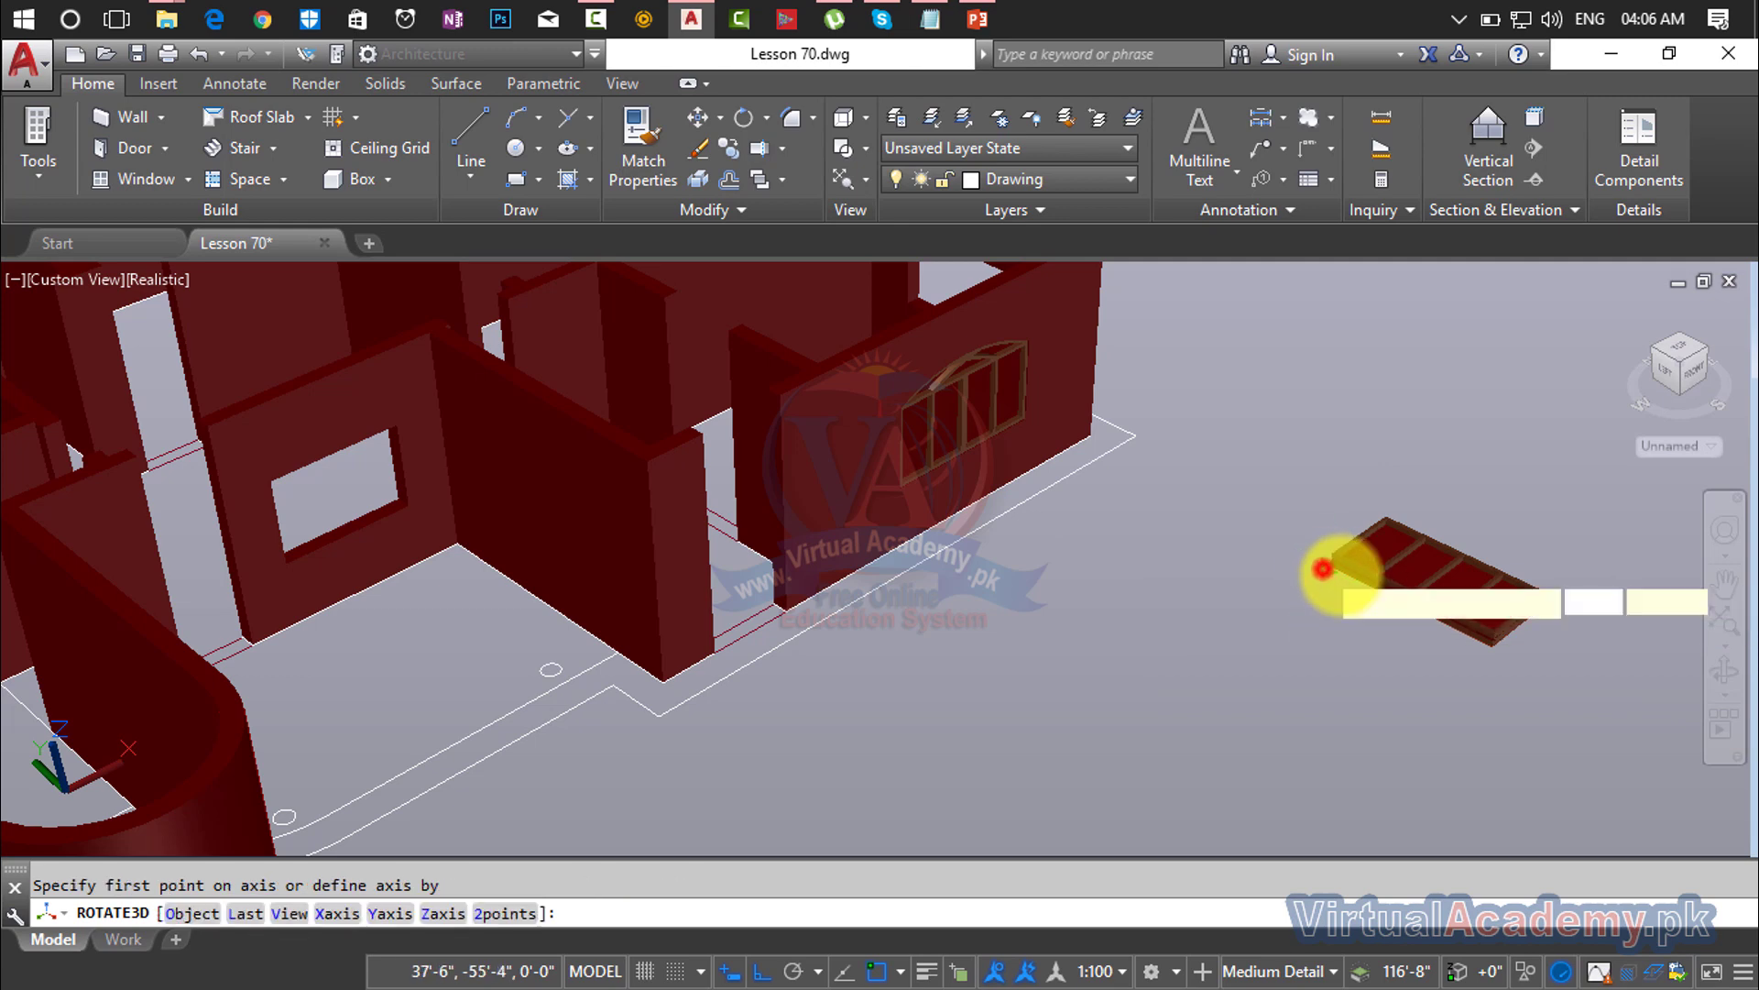
left_click(1322, 568)
left_click(1556, 722)
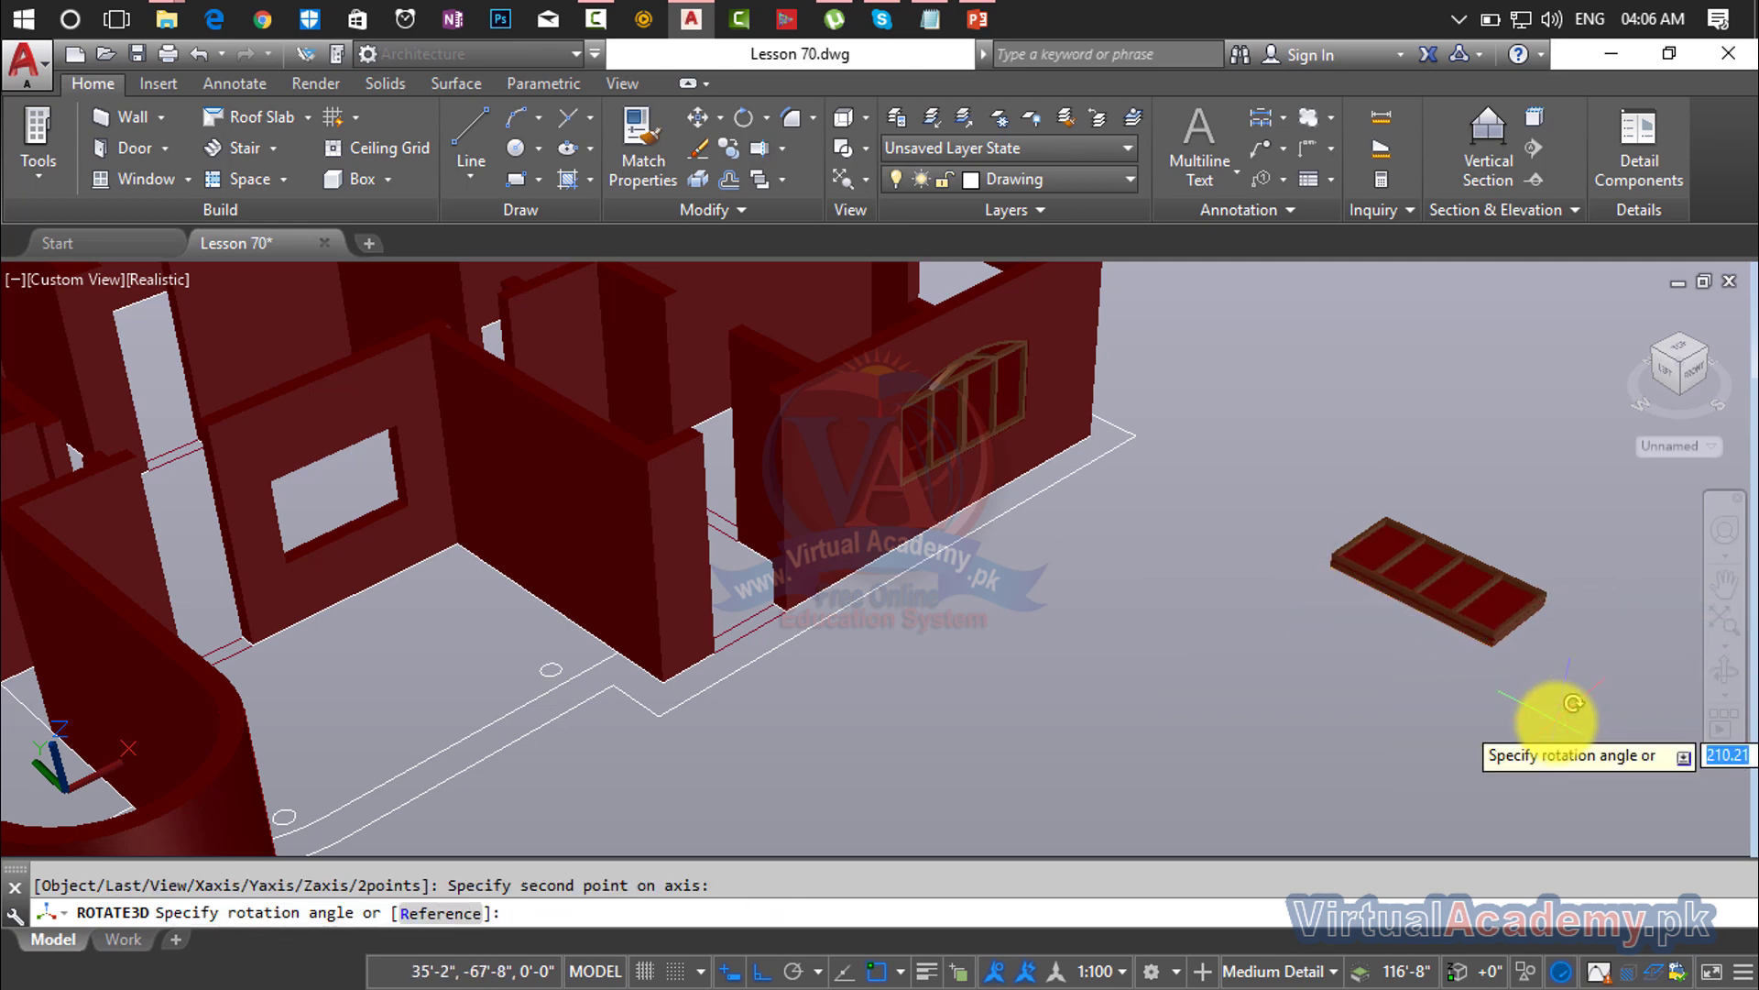
key("Return")
Step: Switch the model's visual style to 2D Wireframe
scroll(1485, 662, "down", 2)
middle_click_drag(1430, 674, 847, 587)
scroll(1183, 667, "up", 4)
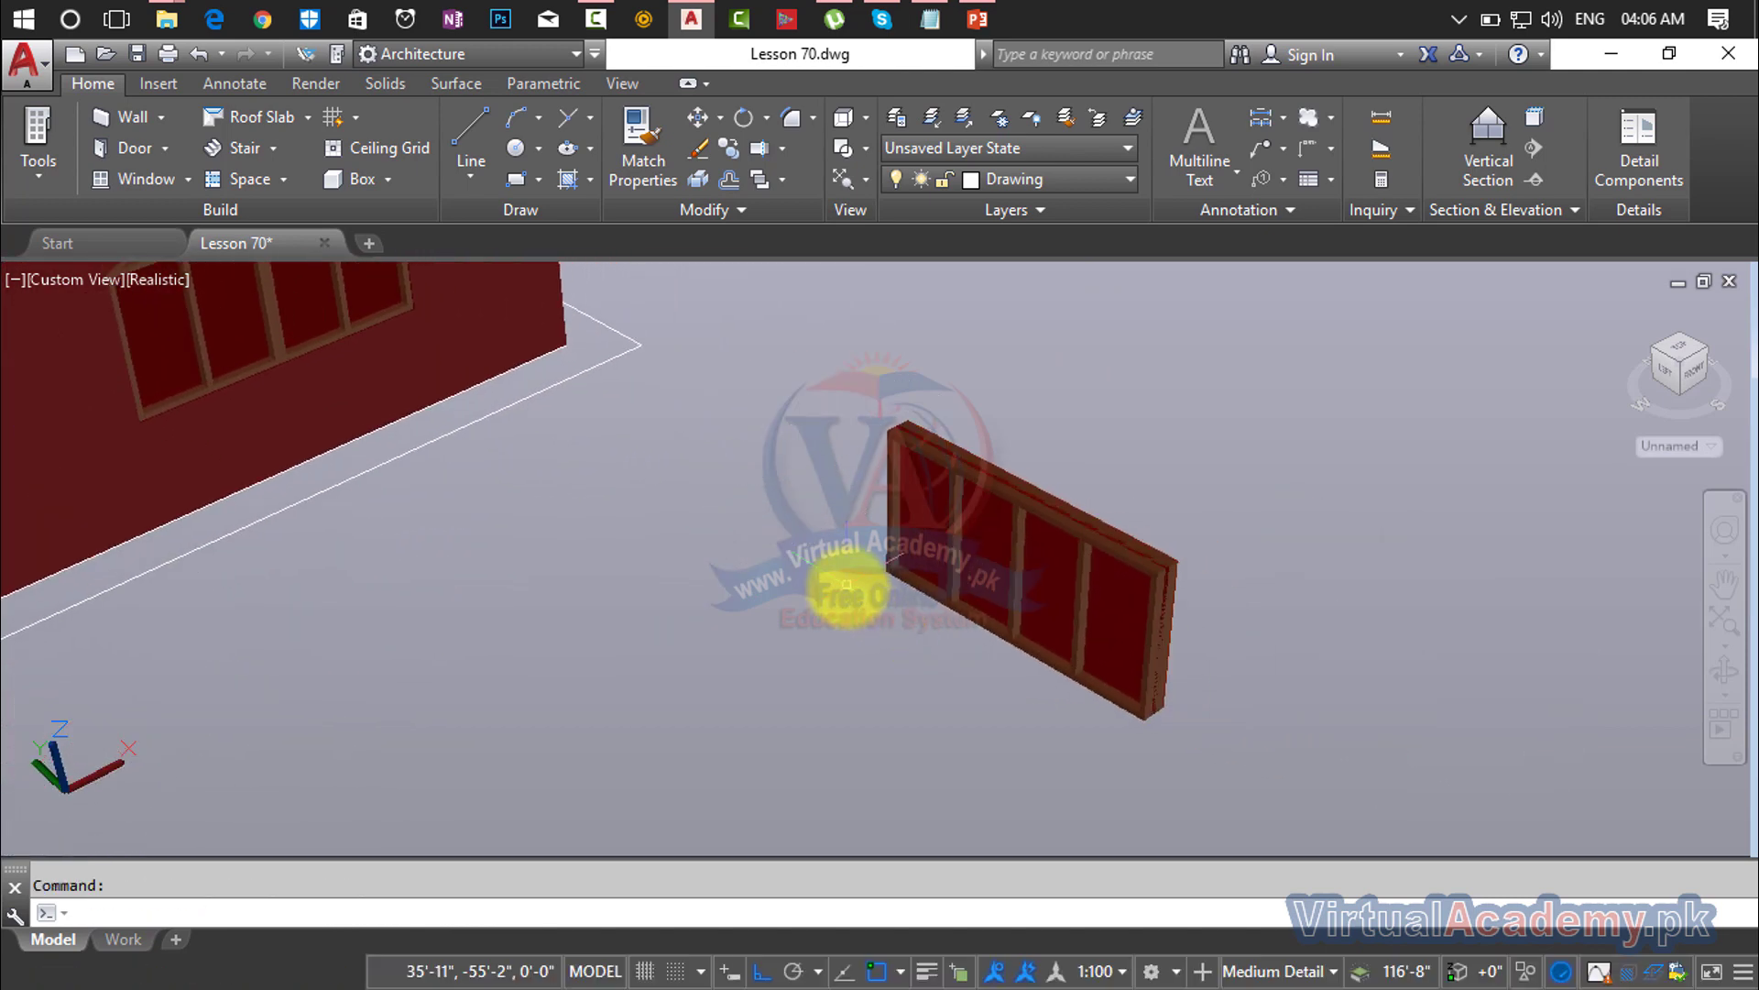
left_click(139, 279)
left_click(141, 277)
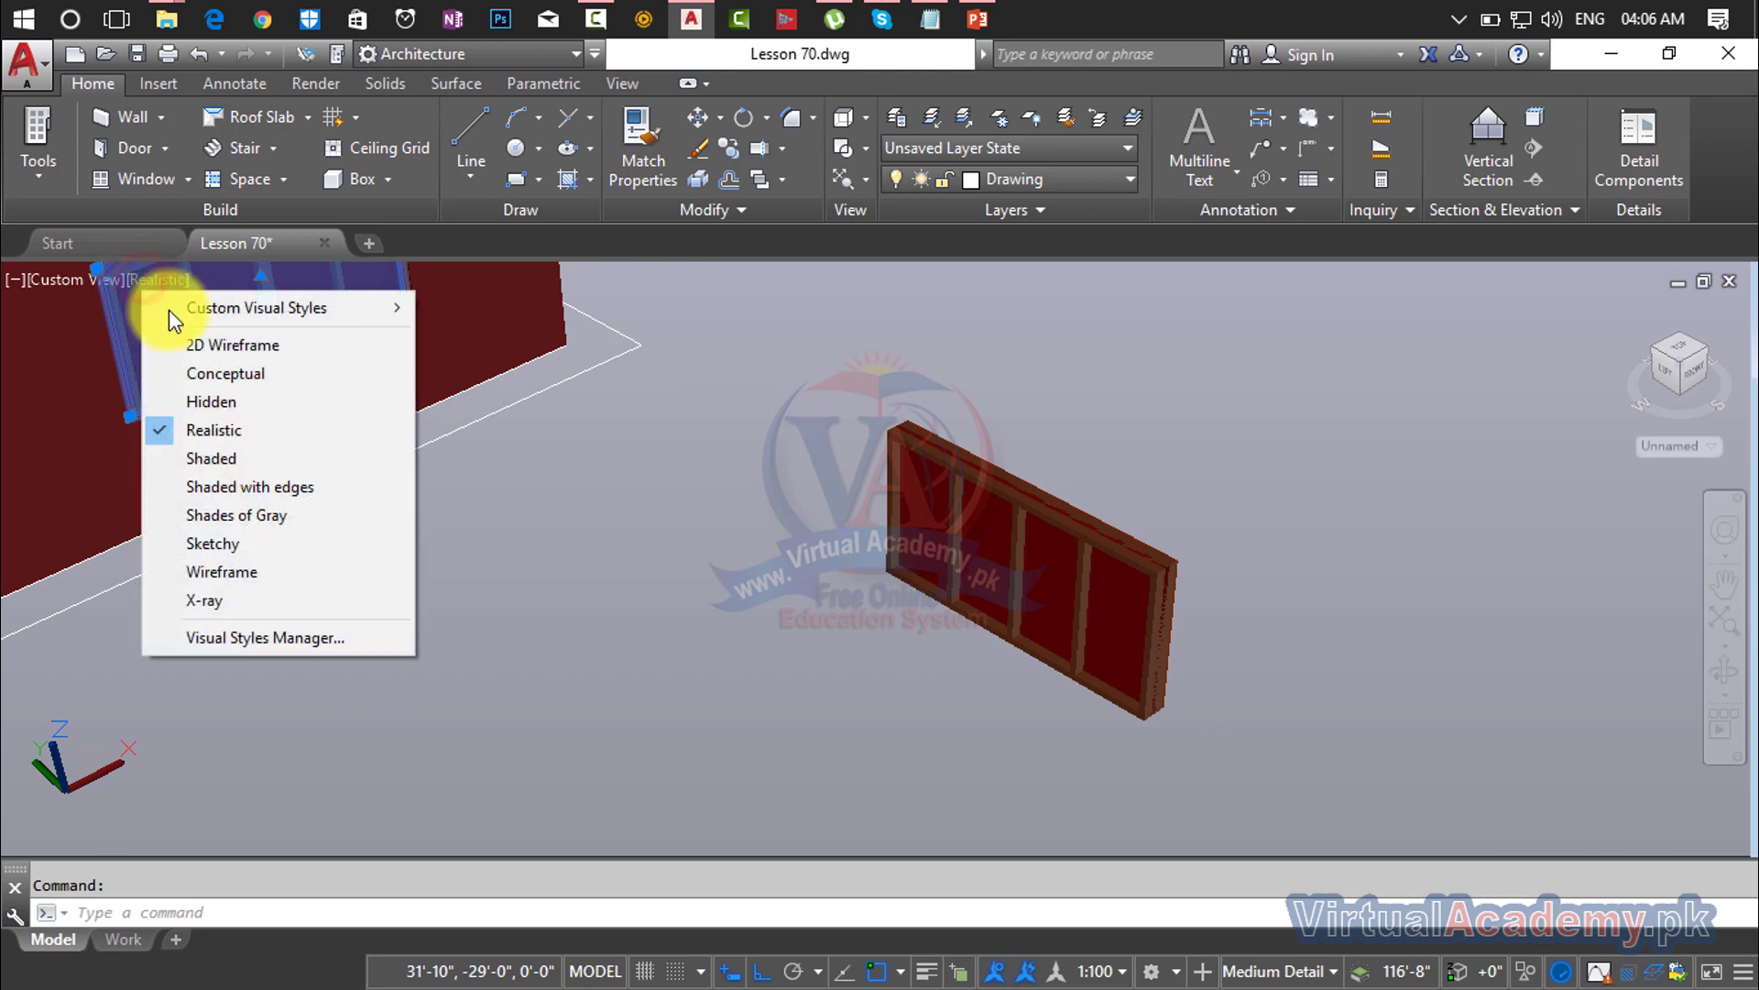
left_click(194, 344)
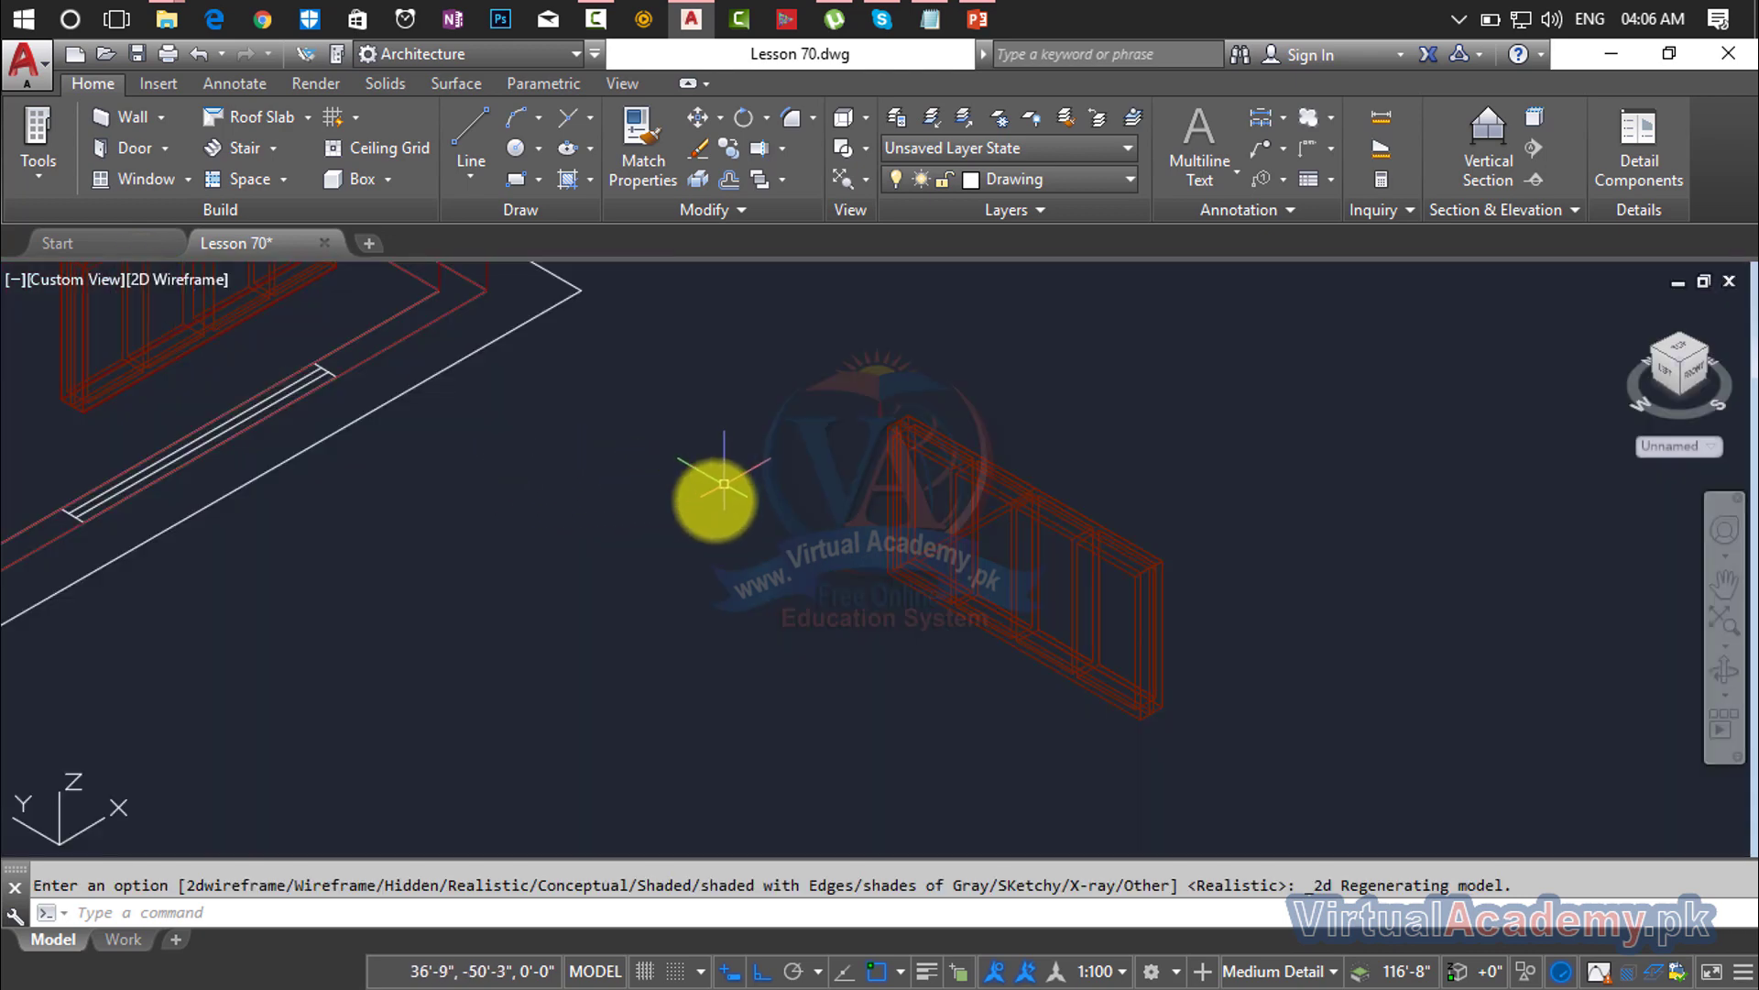
Step: Move the upright rectangular window by the midpoint of its lower corner edge onto the midpoint of the matching sill edge in the wall's rectangular opening
middle_click_drag(724, 483, 587, 626)
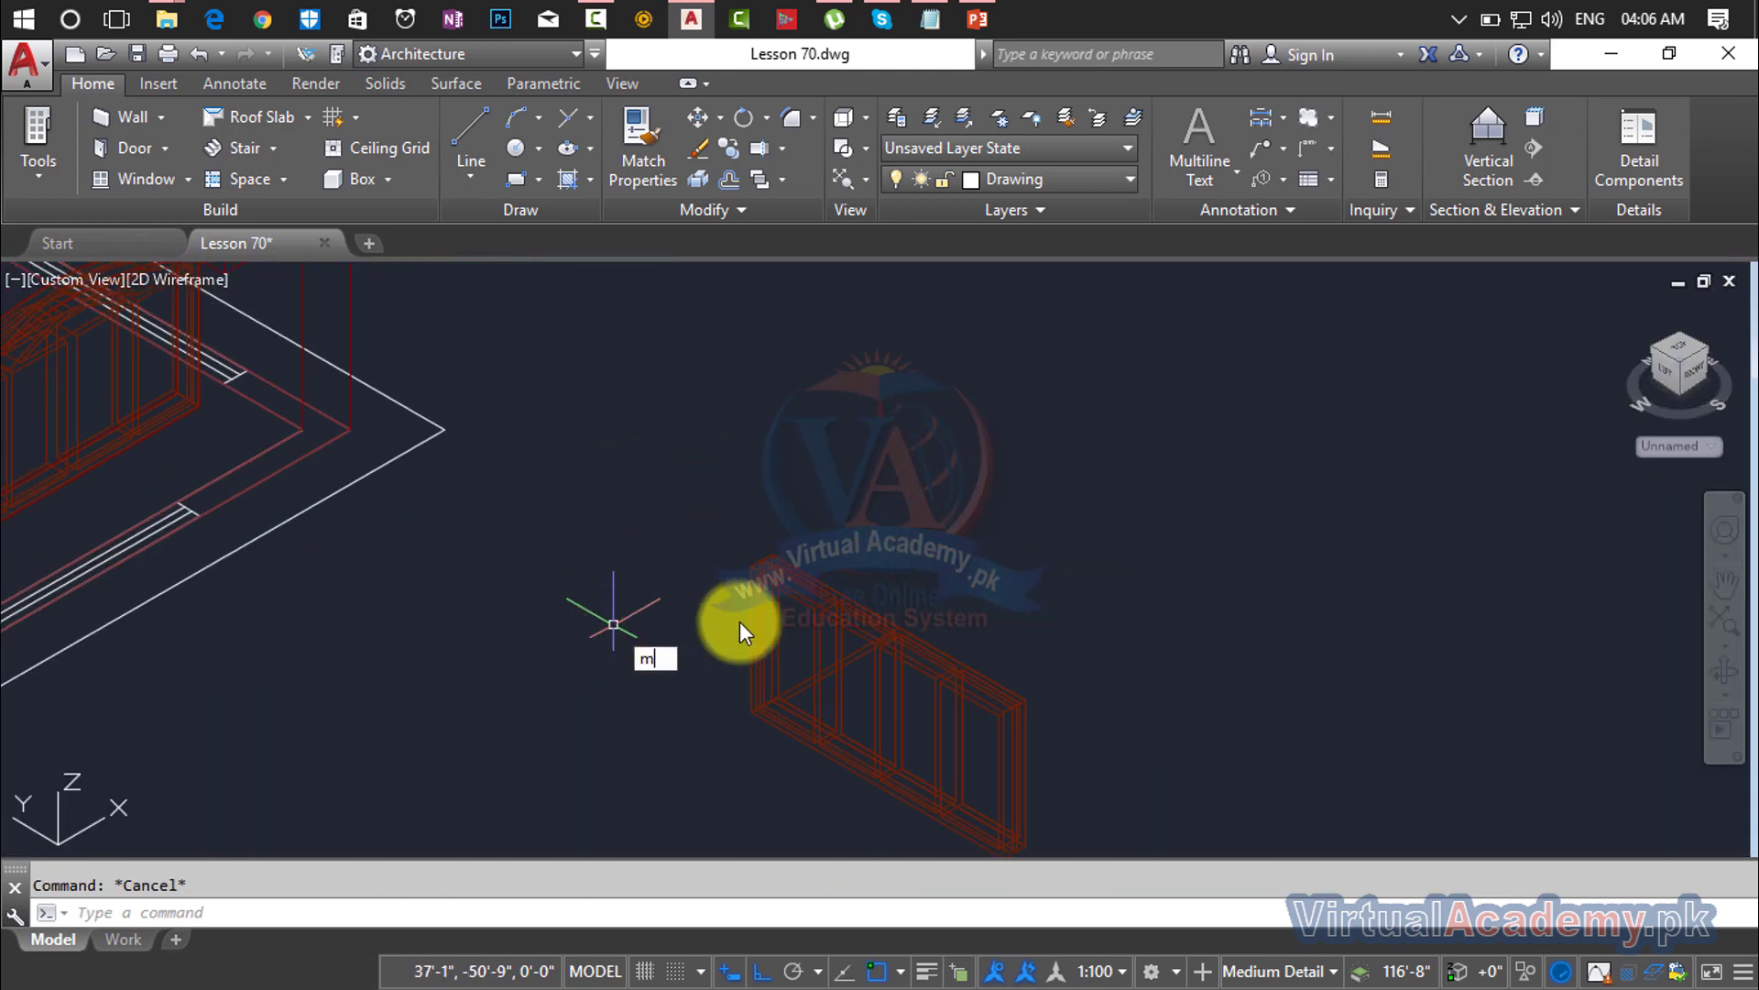
key("Return")
scroll(747, 617, "down", 4)
left_click(933, 545)
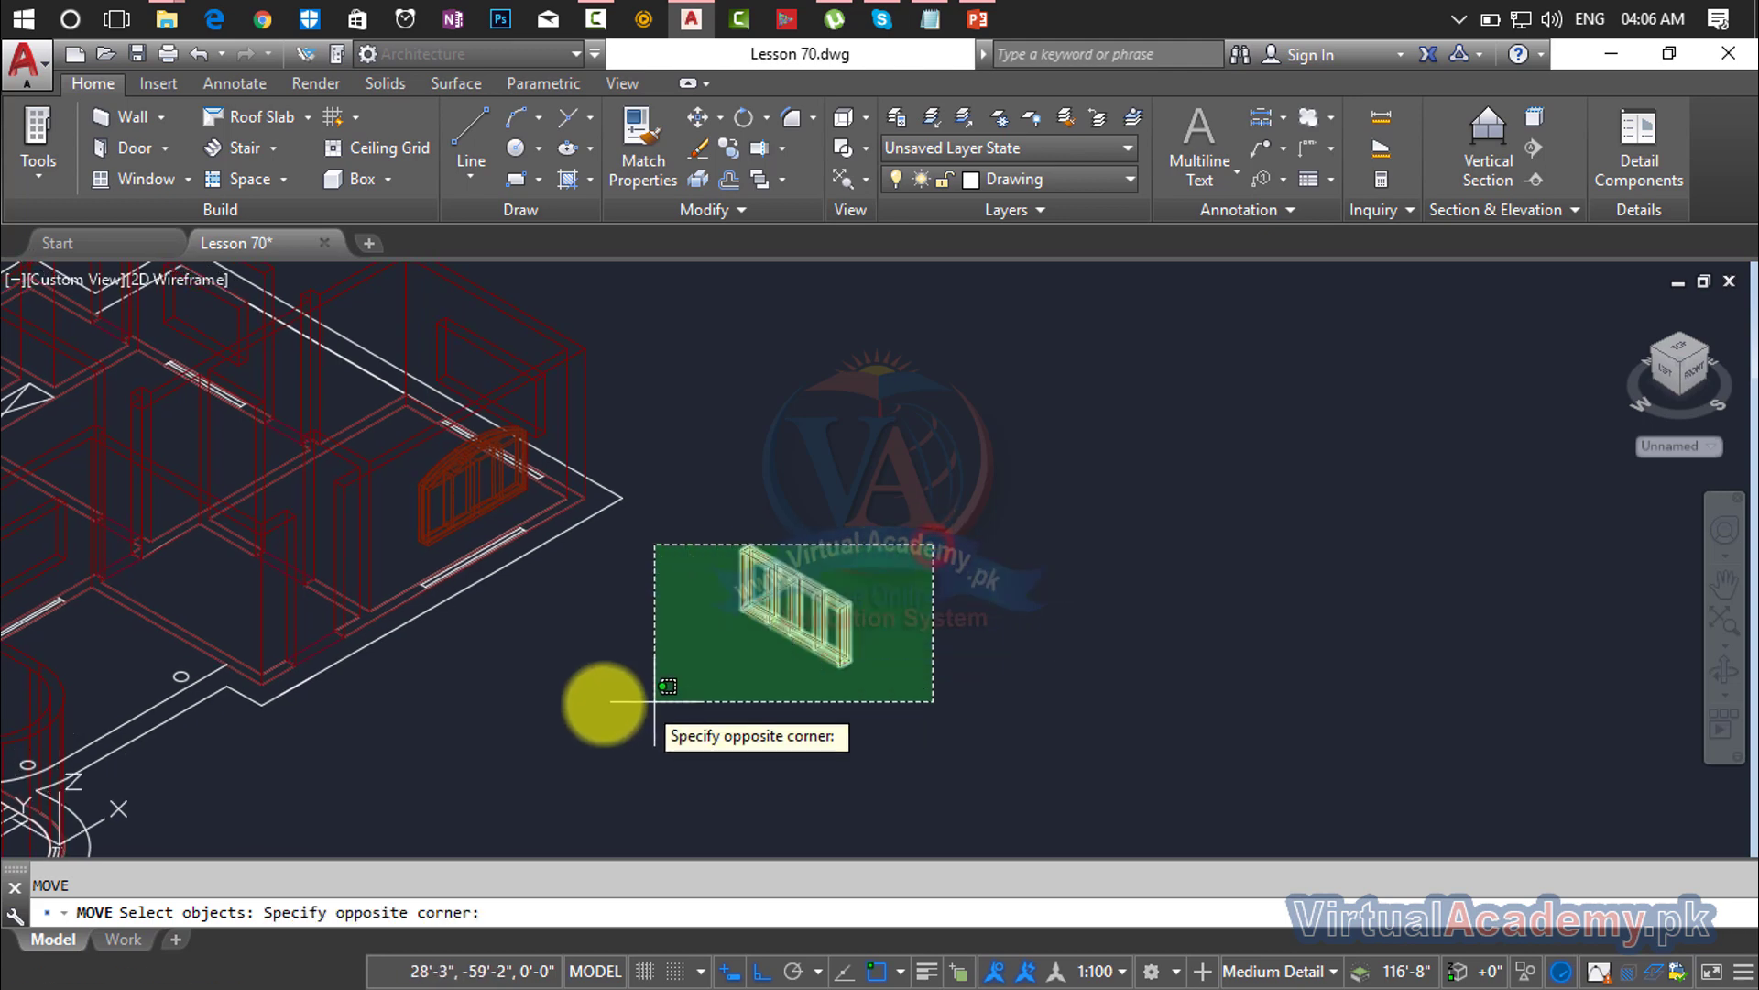
left_click(654, 701)
key("Return")
scroll(880, 664, "up", 5)
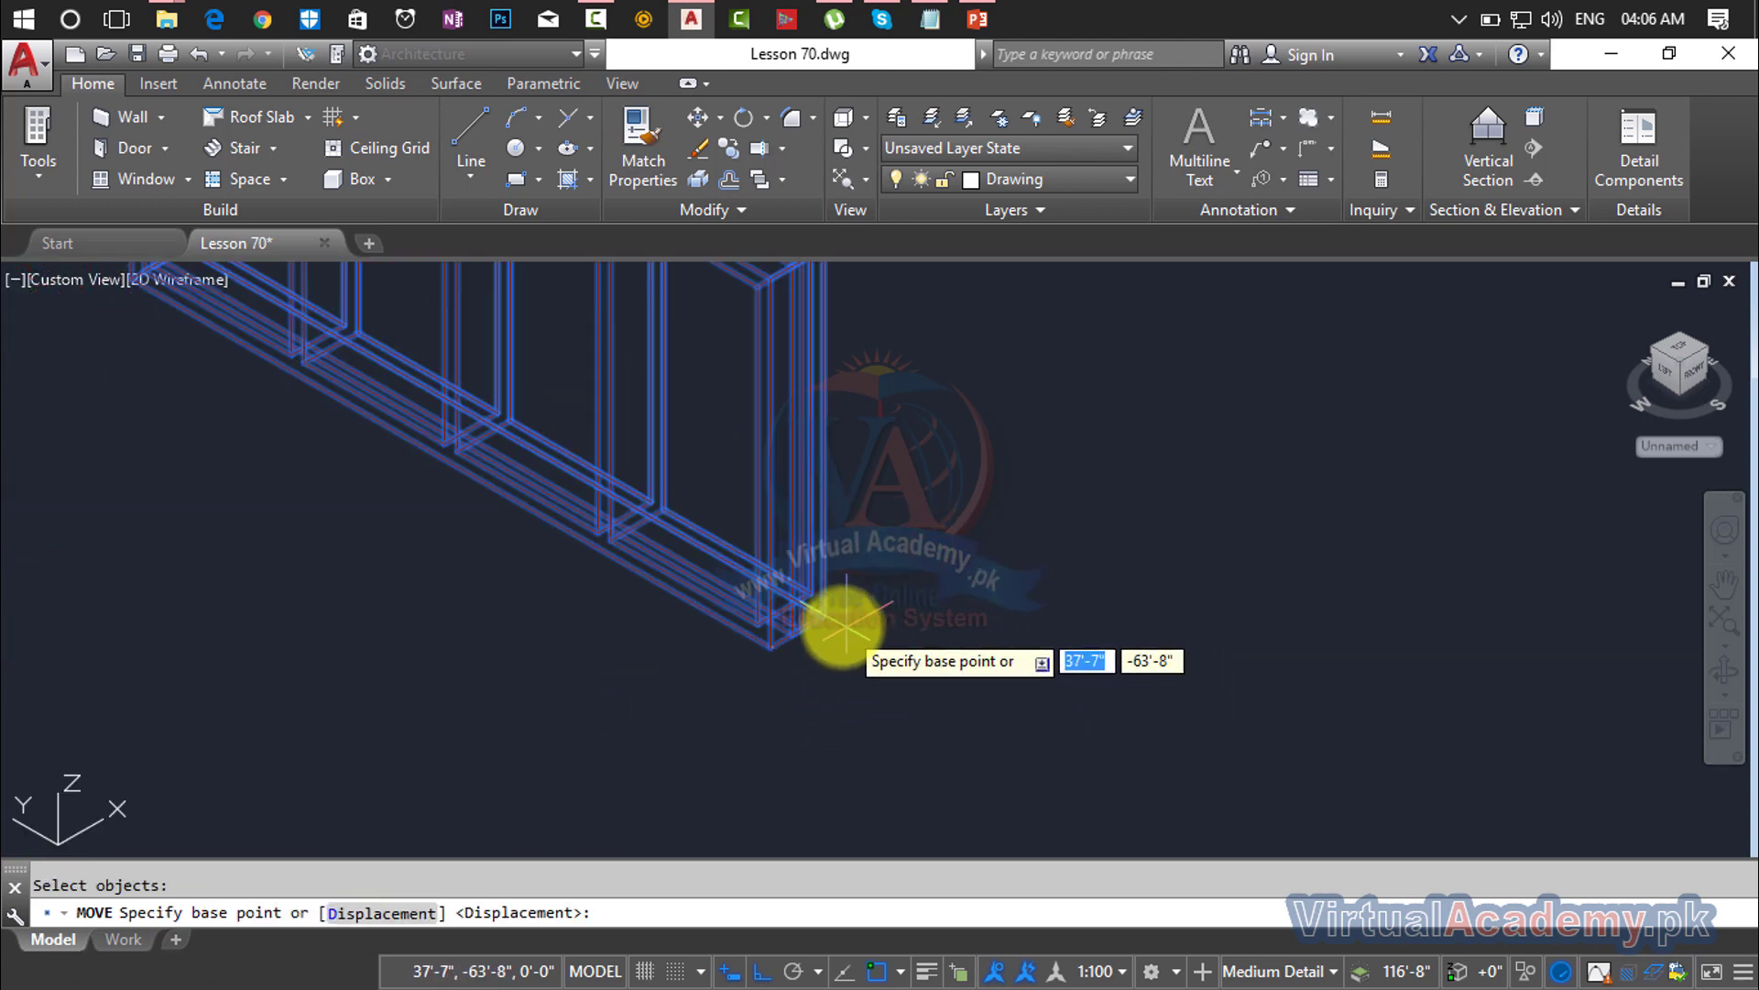
scroll(800, 630, "up", 3)
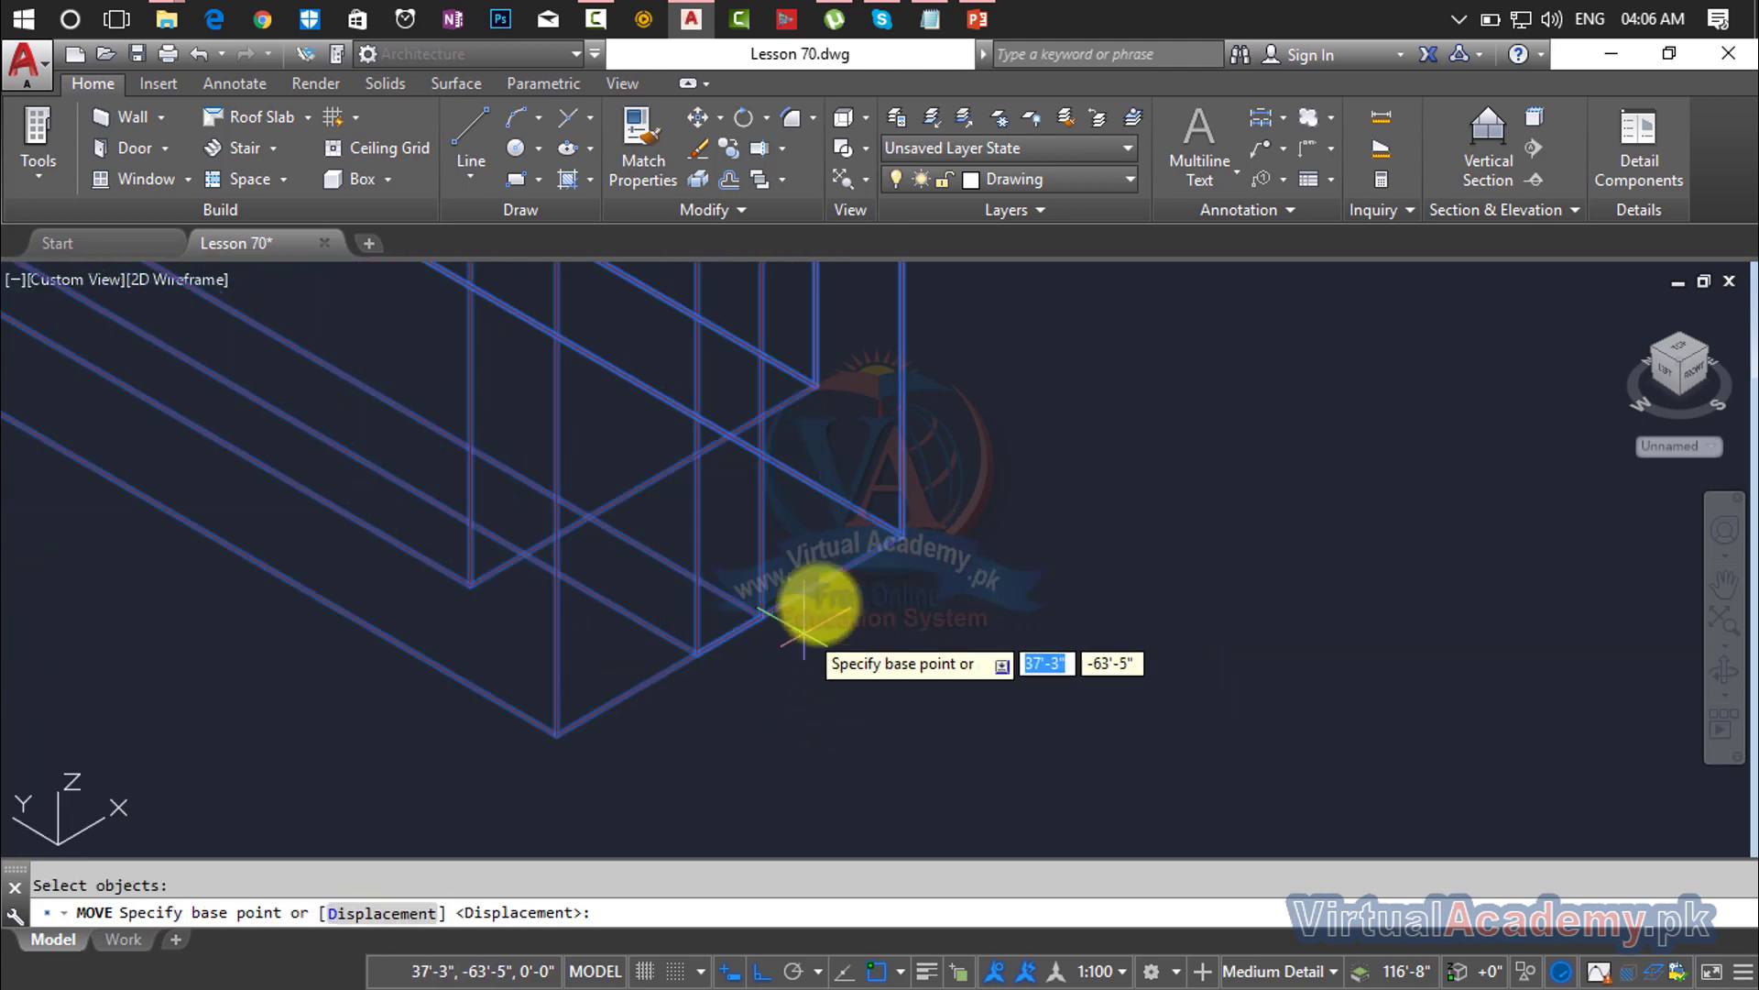
left_click(729, 635)
scroll(723, 637, "down", 5)
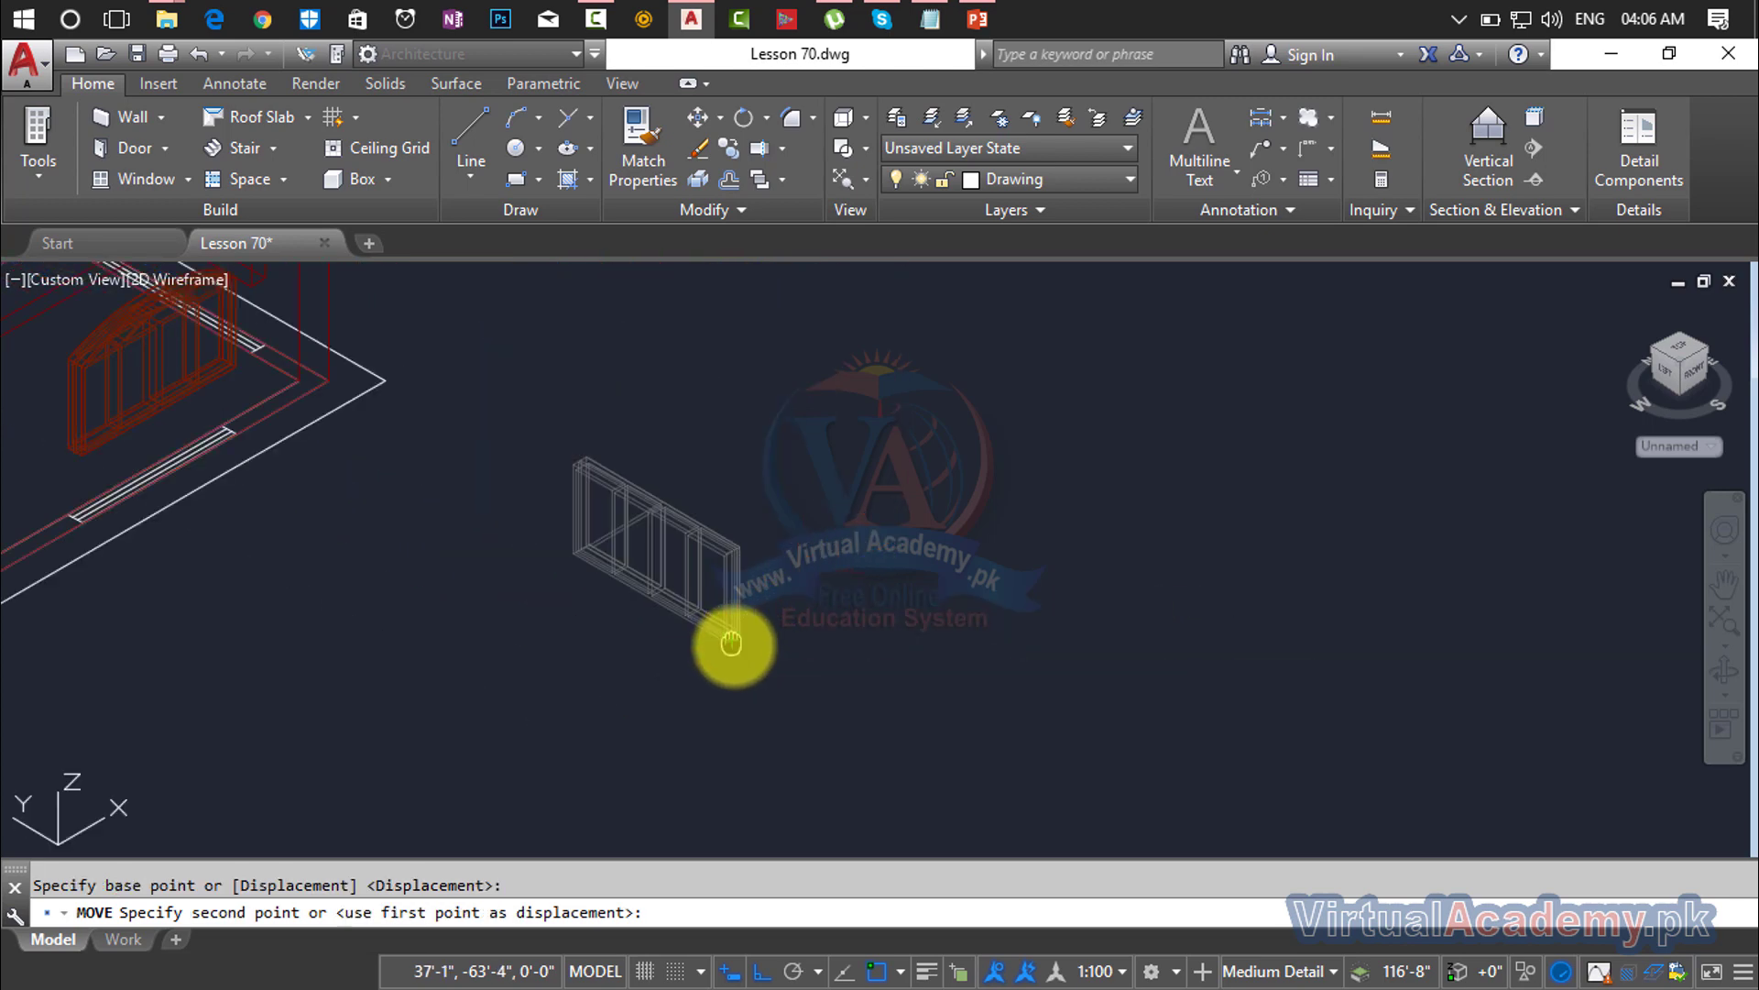
scroll(609, 511, "up", 6)
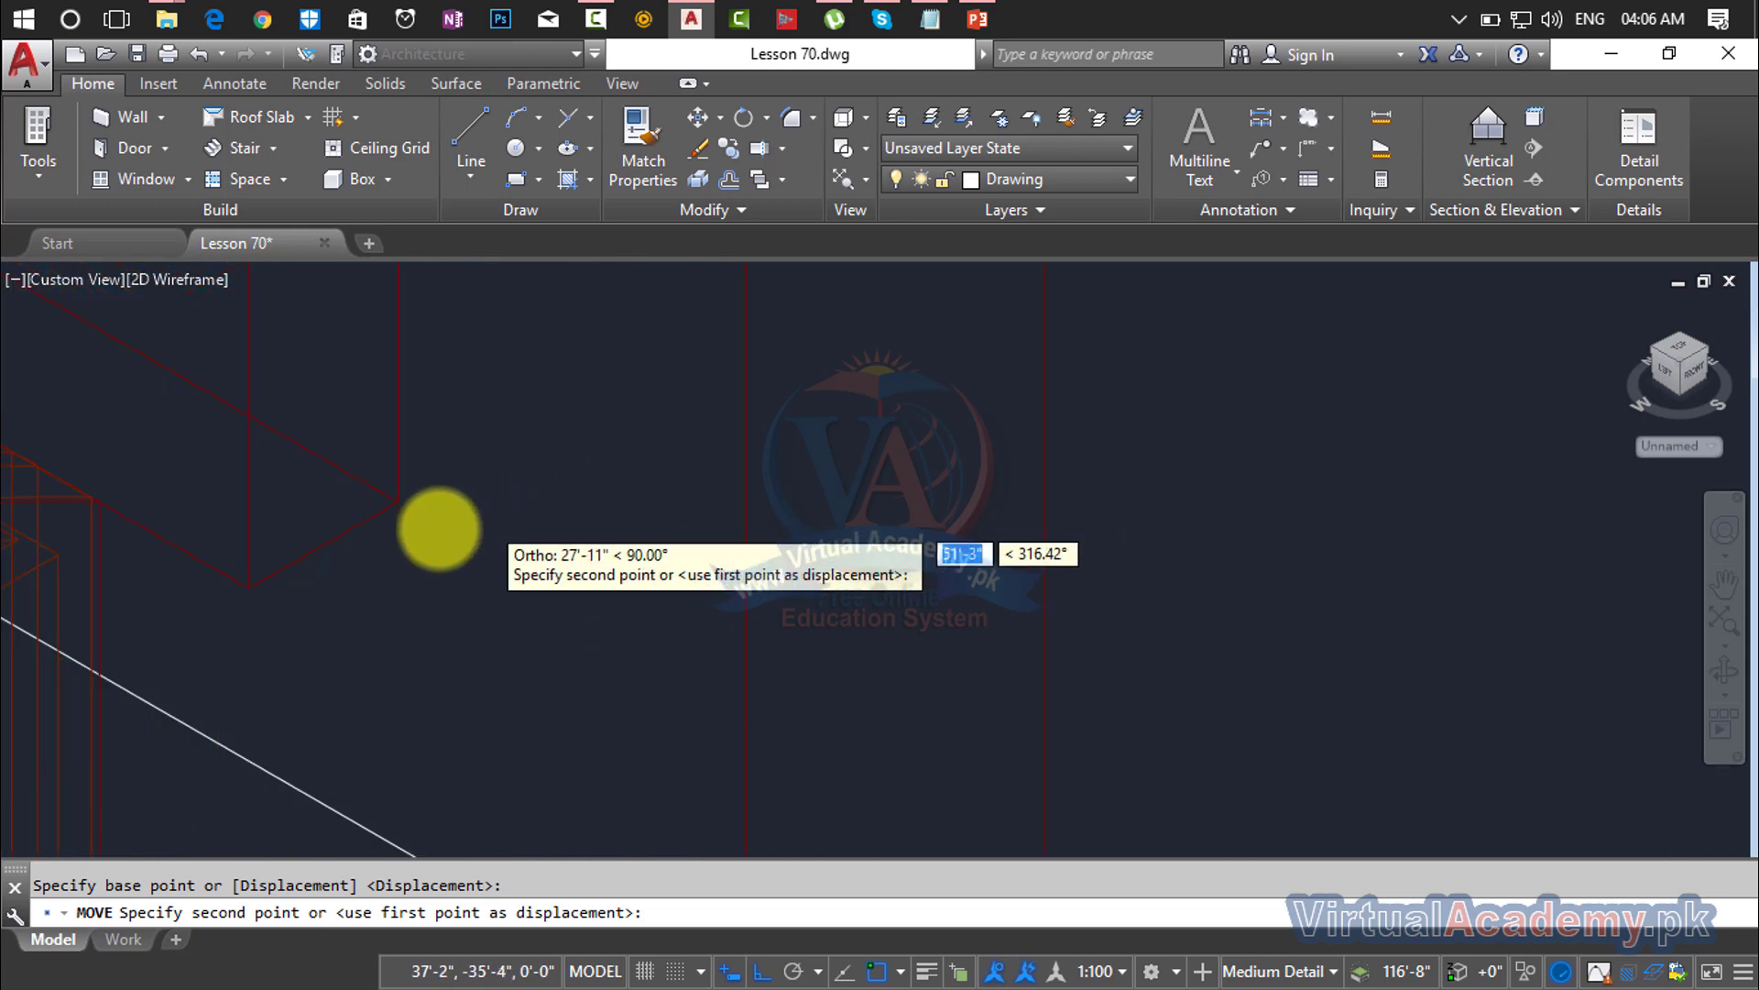
middle_click_drag(294, 511, 745, 482)
scroll(568, 510, "down", 3)
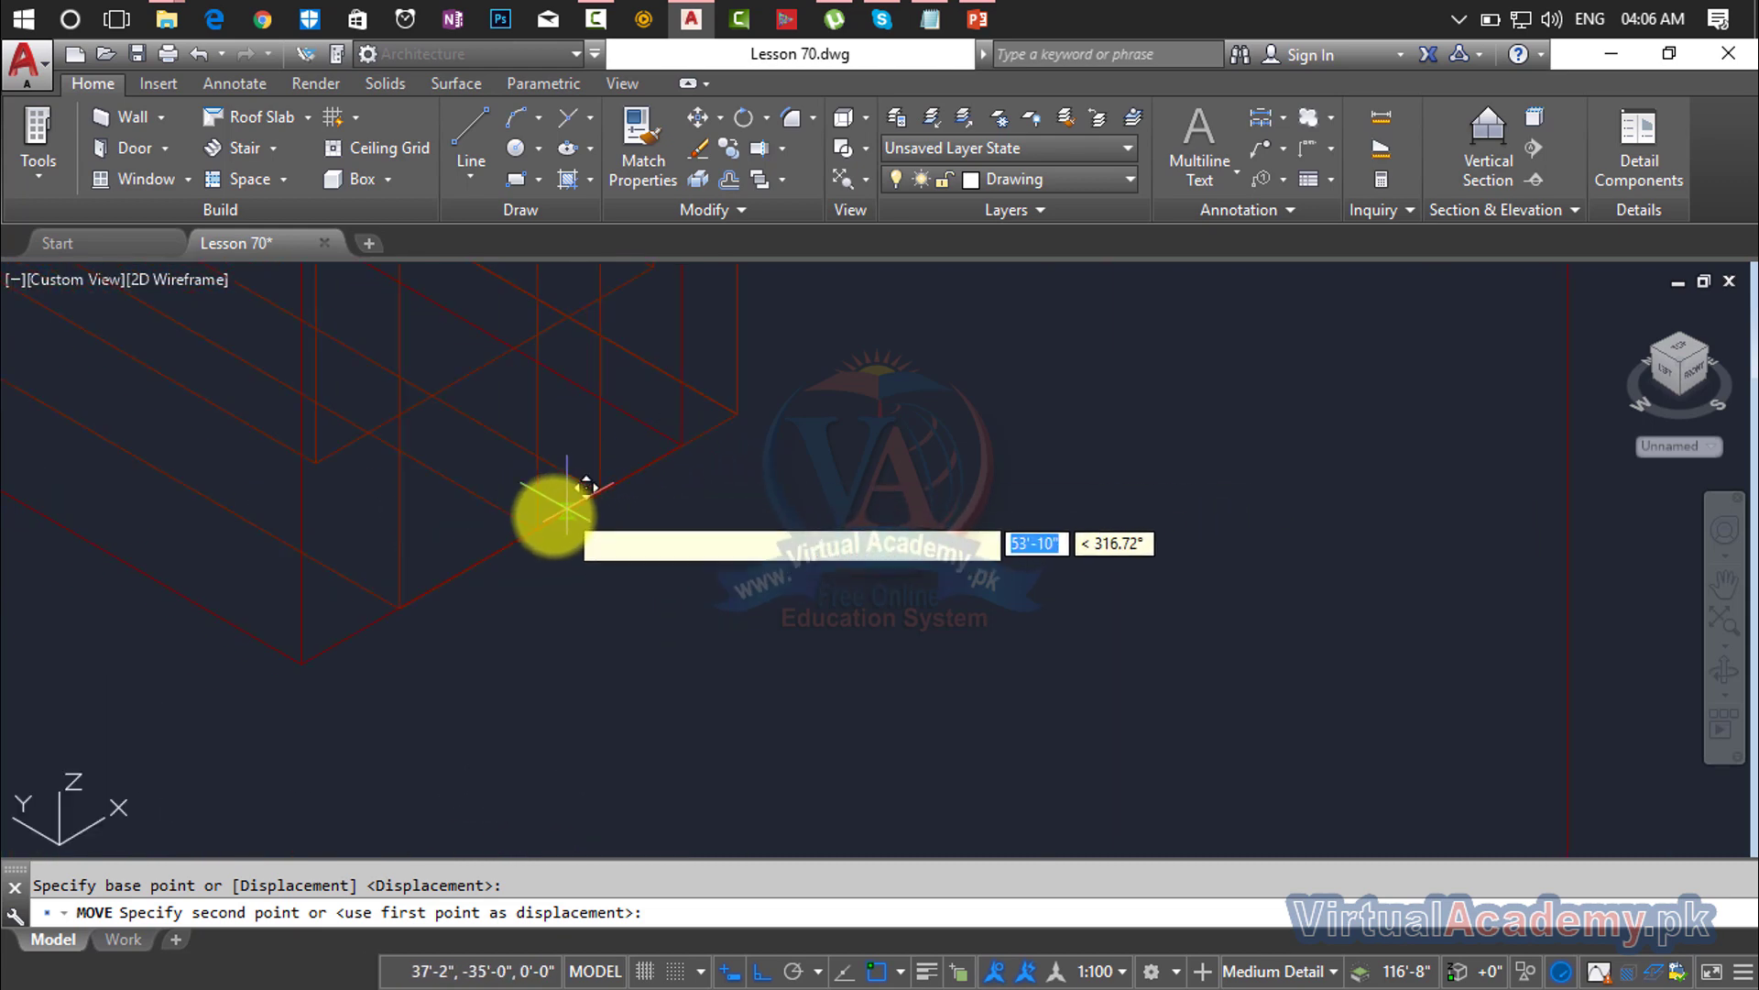
scroll(520, 541, "up", 3)
left_click(490, 554)
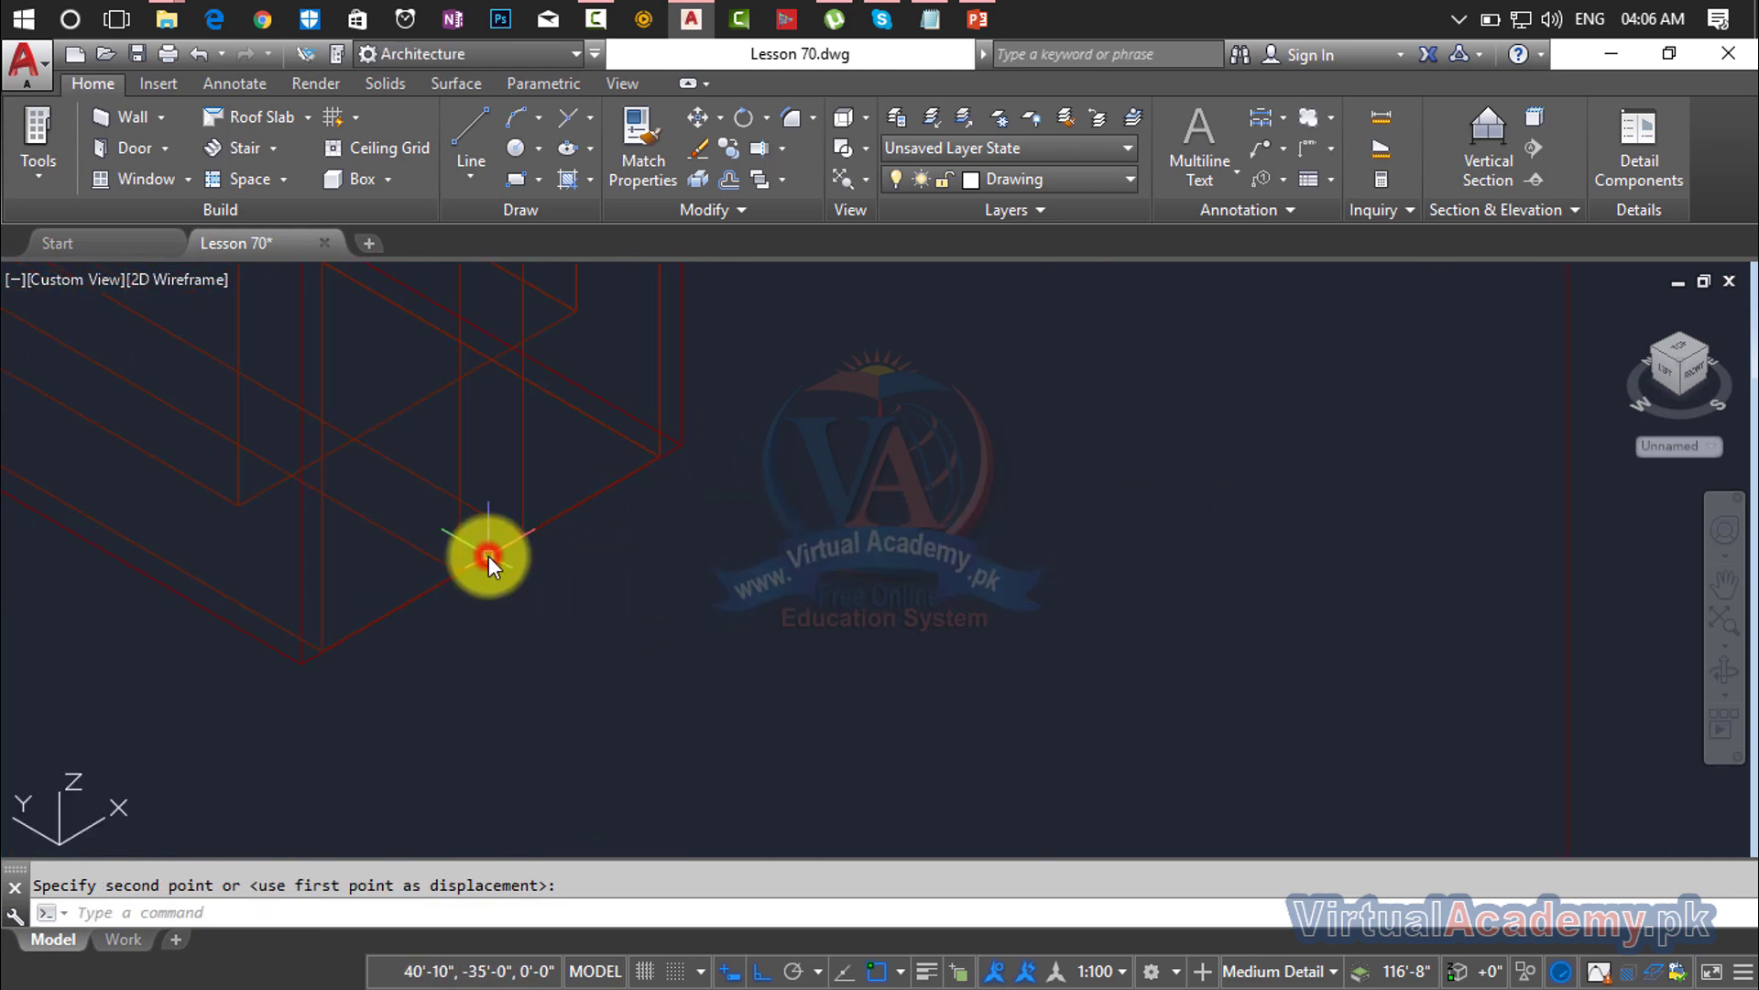
Step: Start copying the frame and glass panels of the installed rectangular window, using the midpoint of its lower corner edge as base point
scroll(487, 552, "down", 3)
middle_click_drag(487, 550, 636, 543)
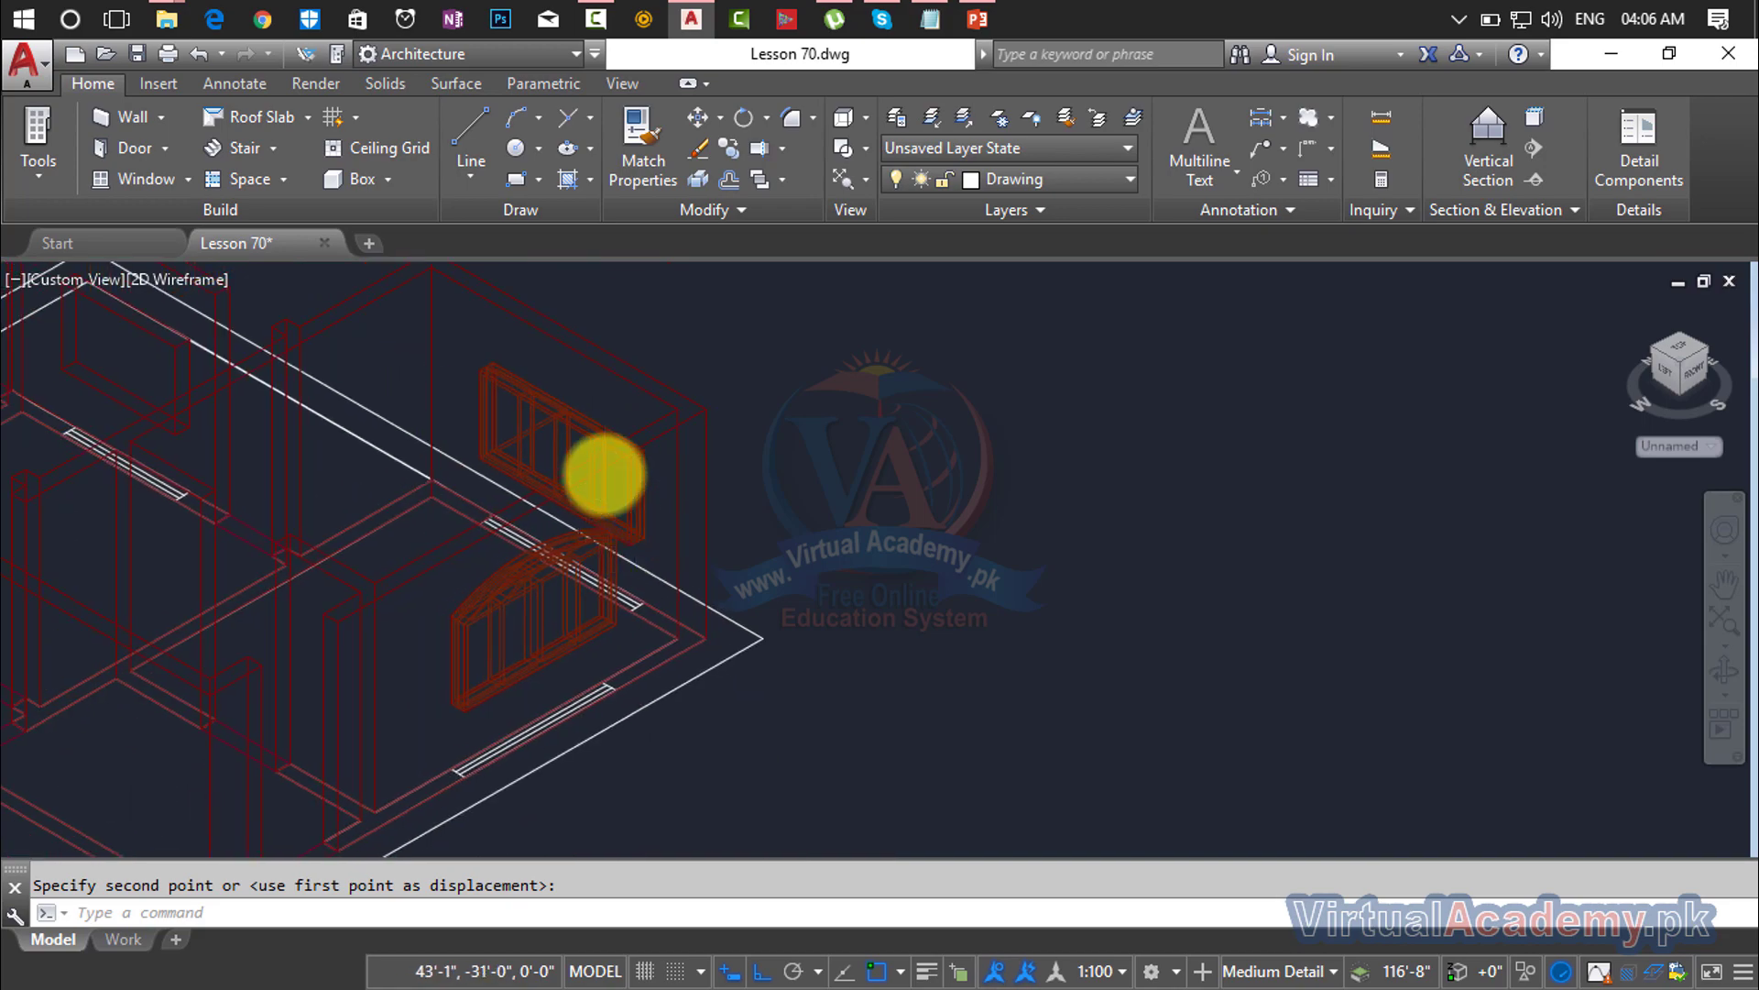
scroll(601, 471, "up", 4)
scroll(616, 479, "down", 2)
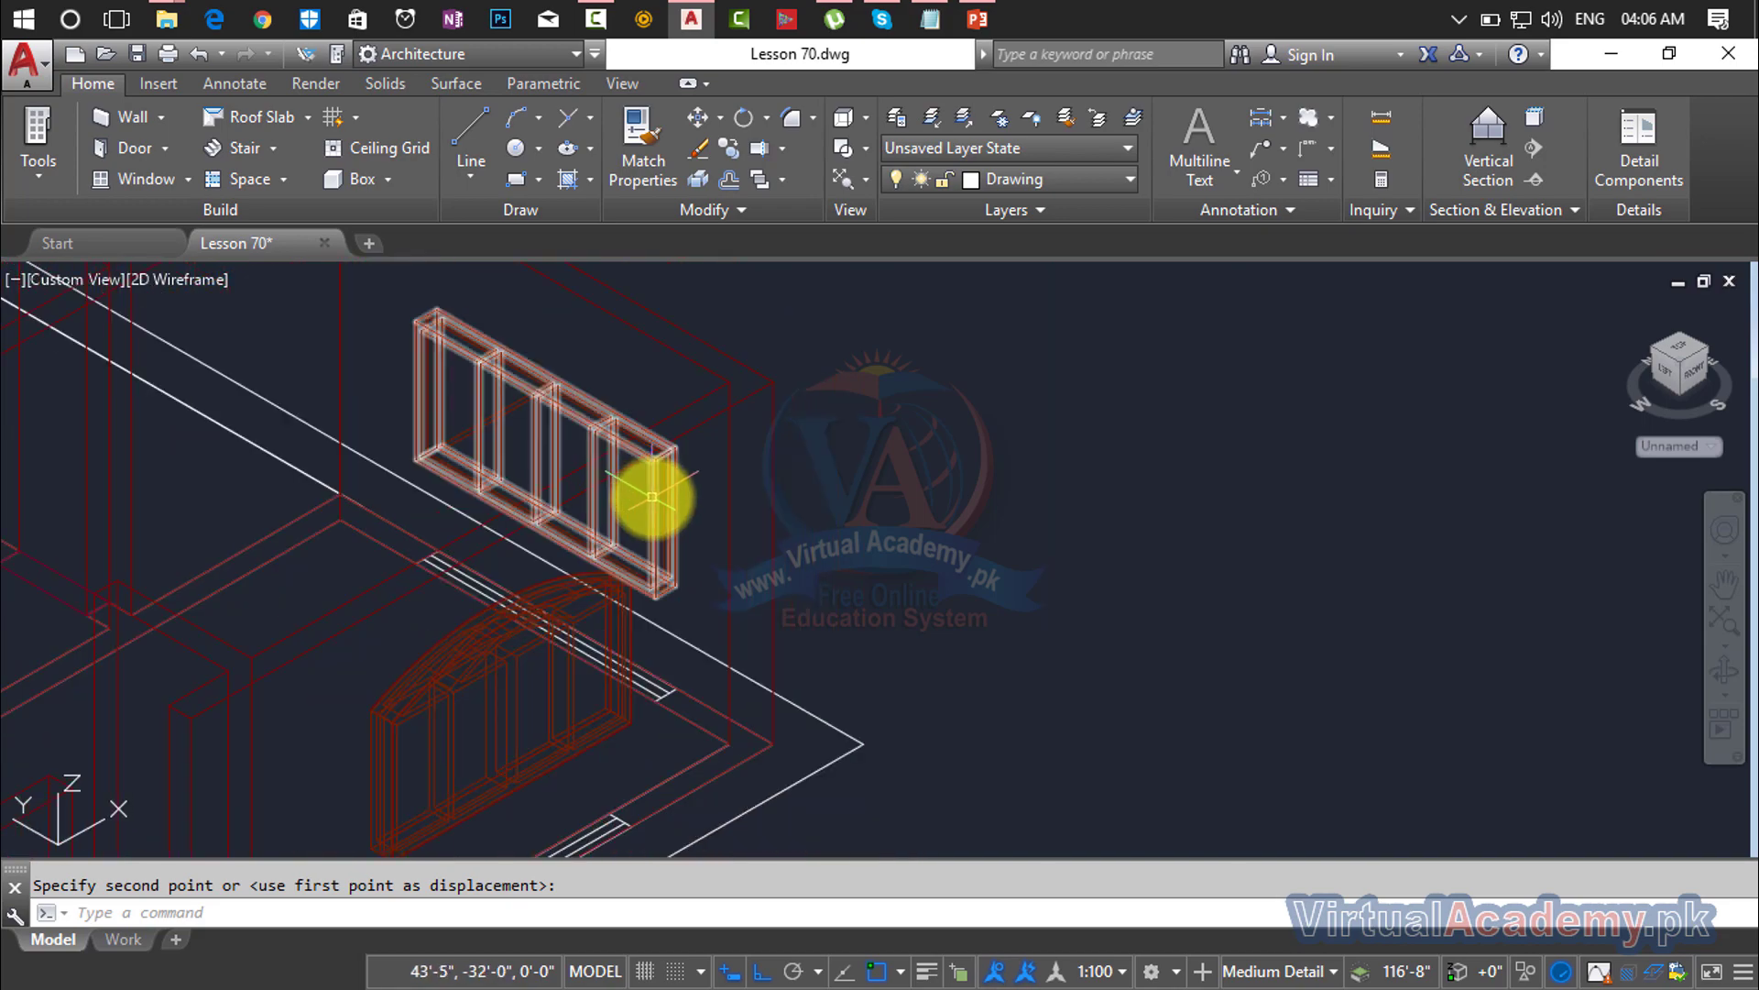
left_click(651, 498)
scroll(554, 434, "up", 4)
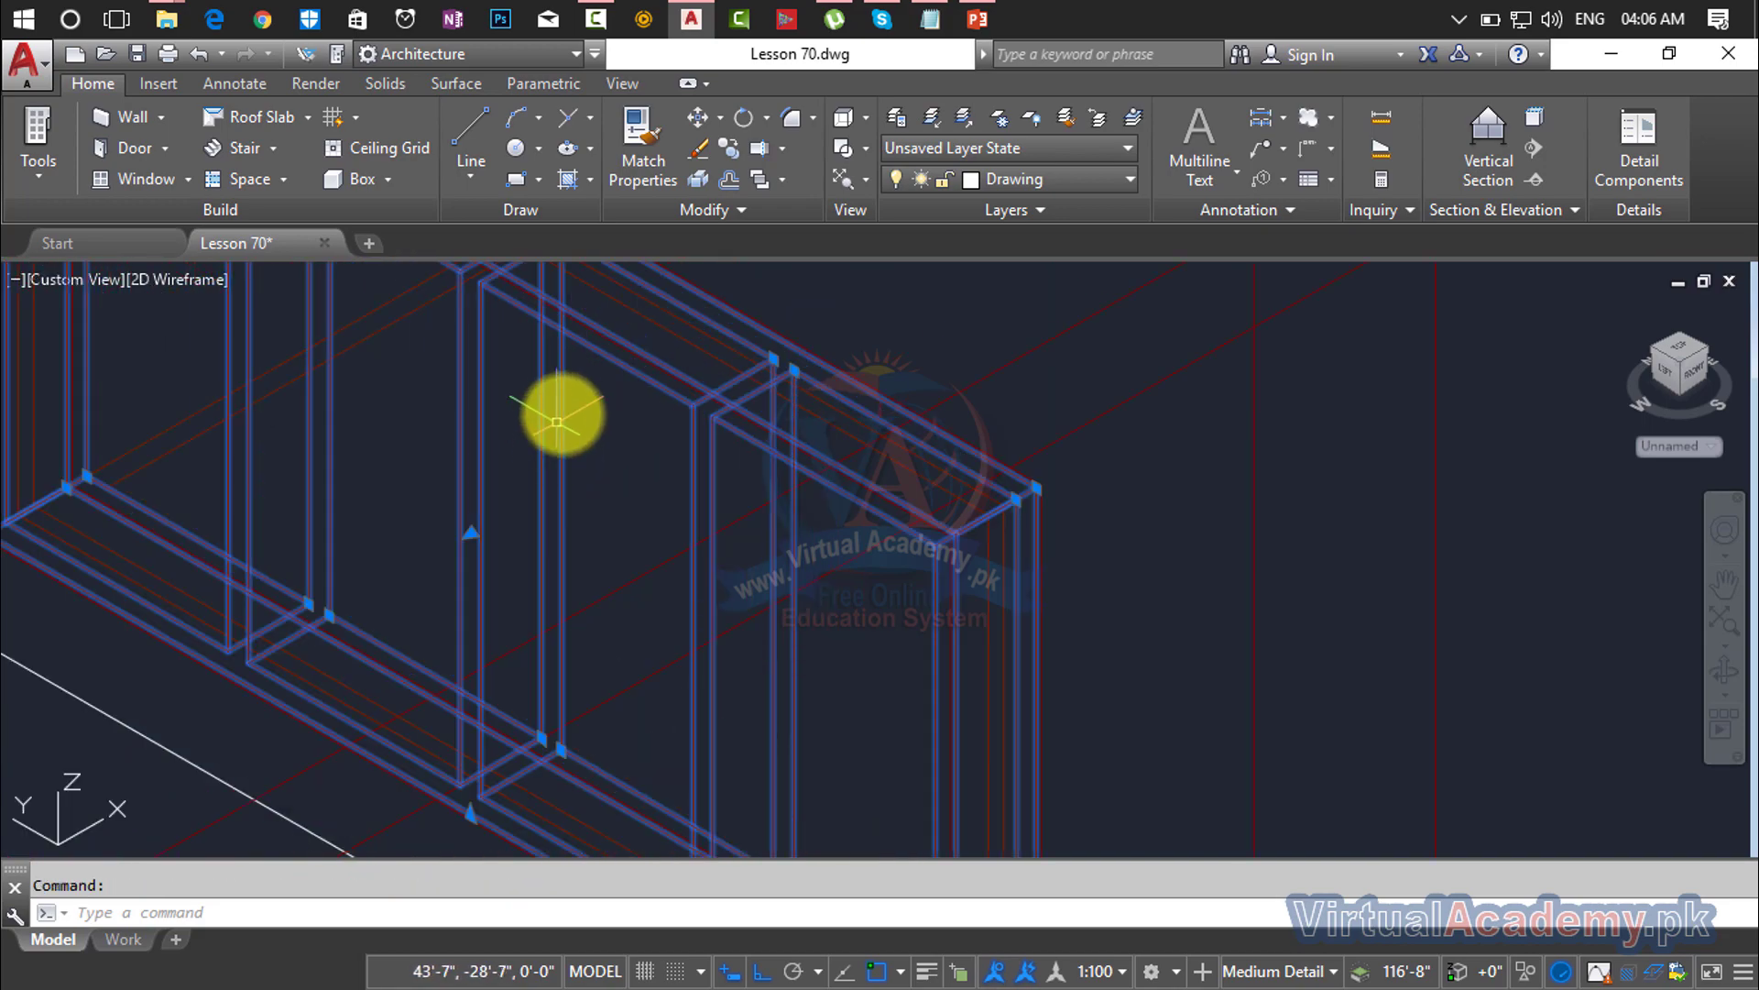
key("Escape")
scroll(678, 449, "down", 6)
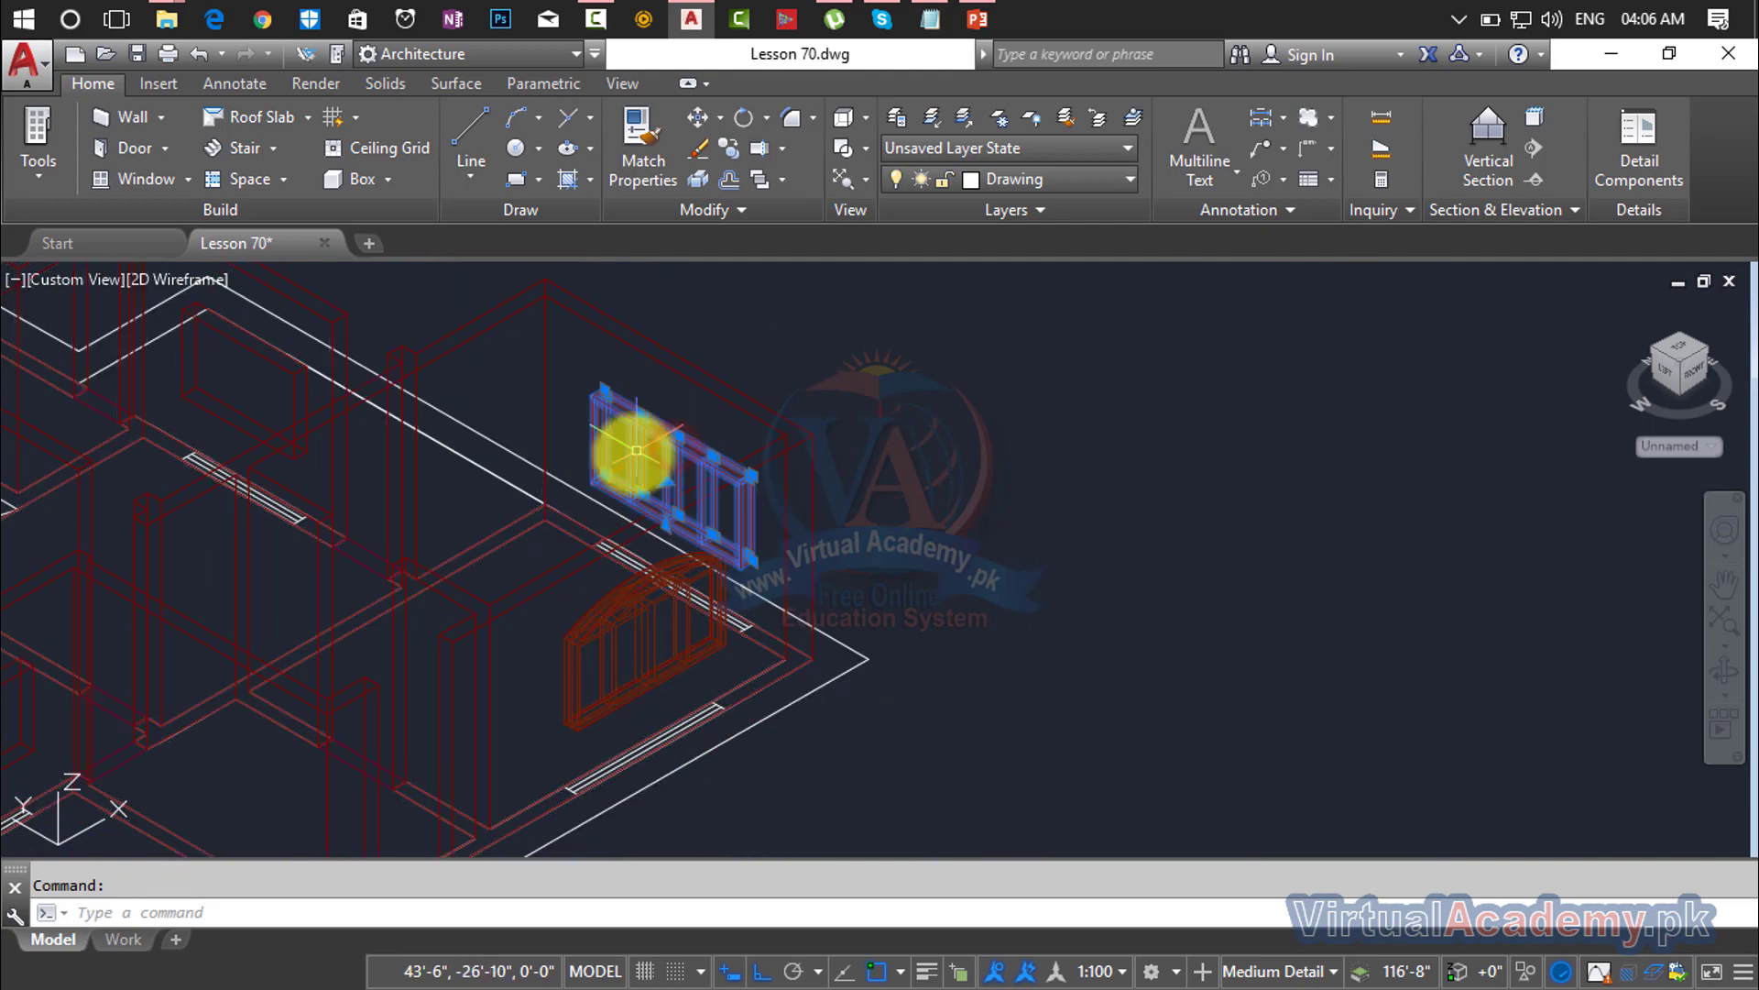
scroll(636, 450, "up", 3)
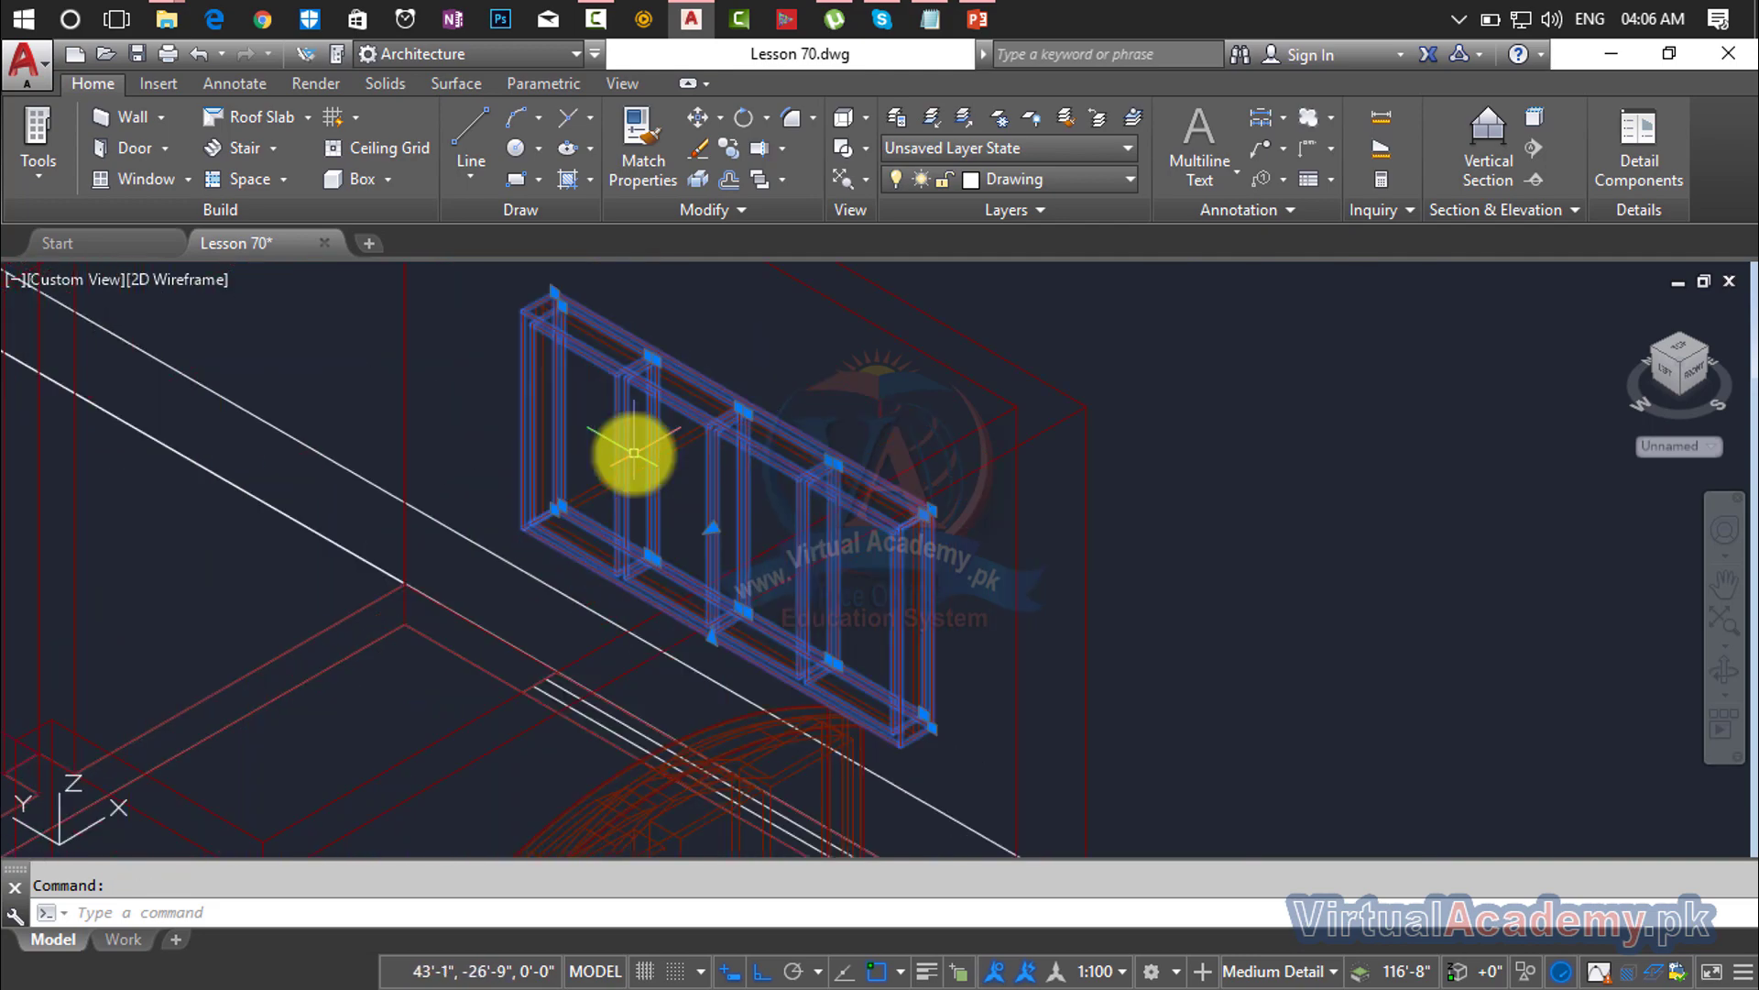
left_click(575, 532)
middle_click_drag(751, 534, 636, 400)
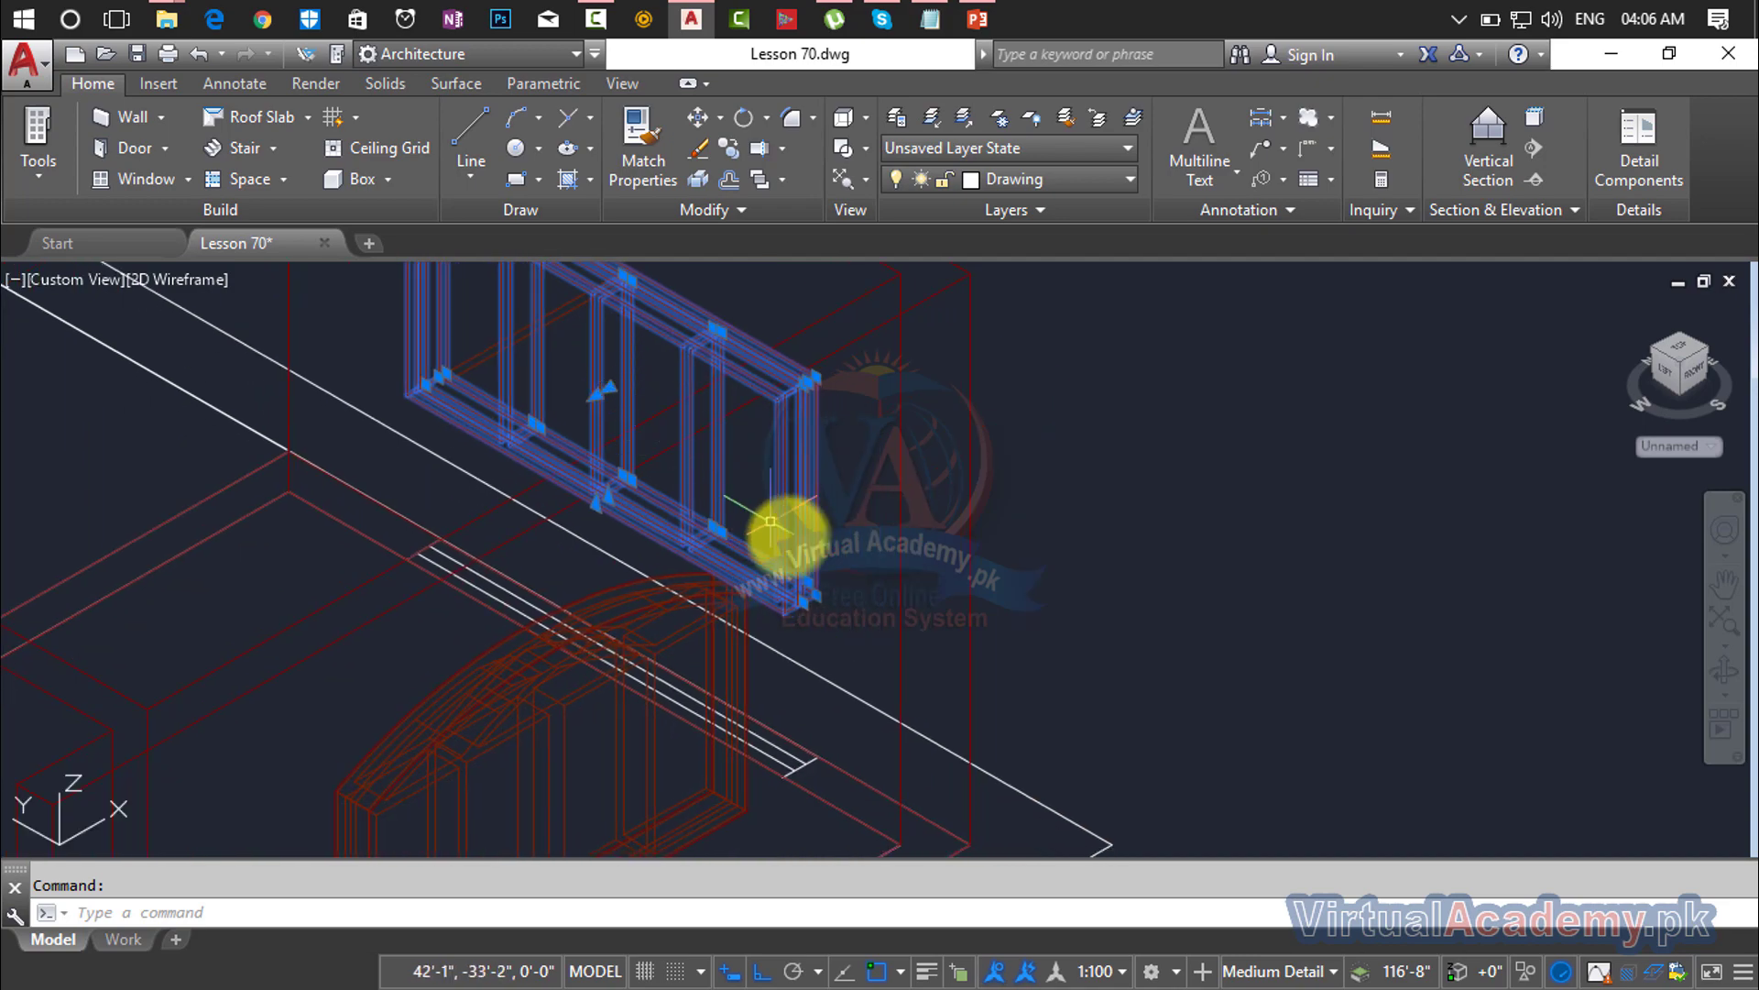
scroll(771, 522, "up", 3)
type("co")
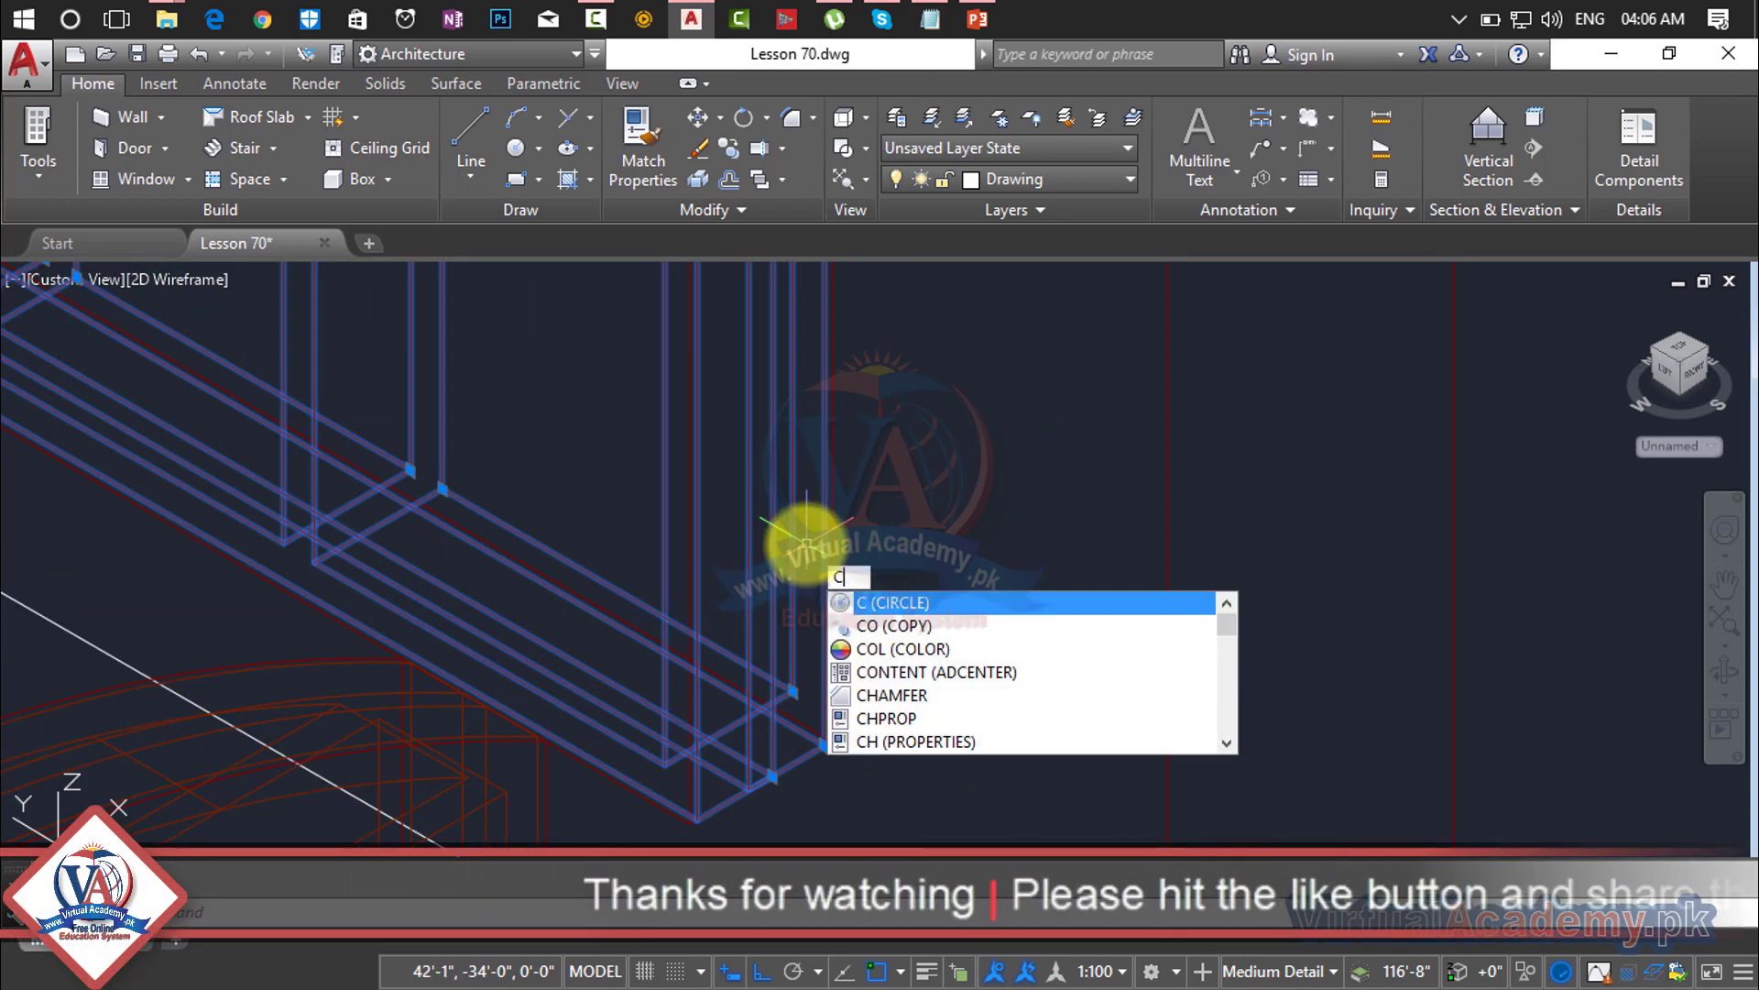
key("Return")
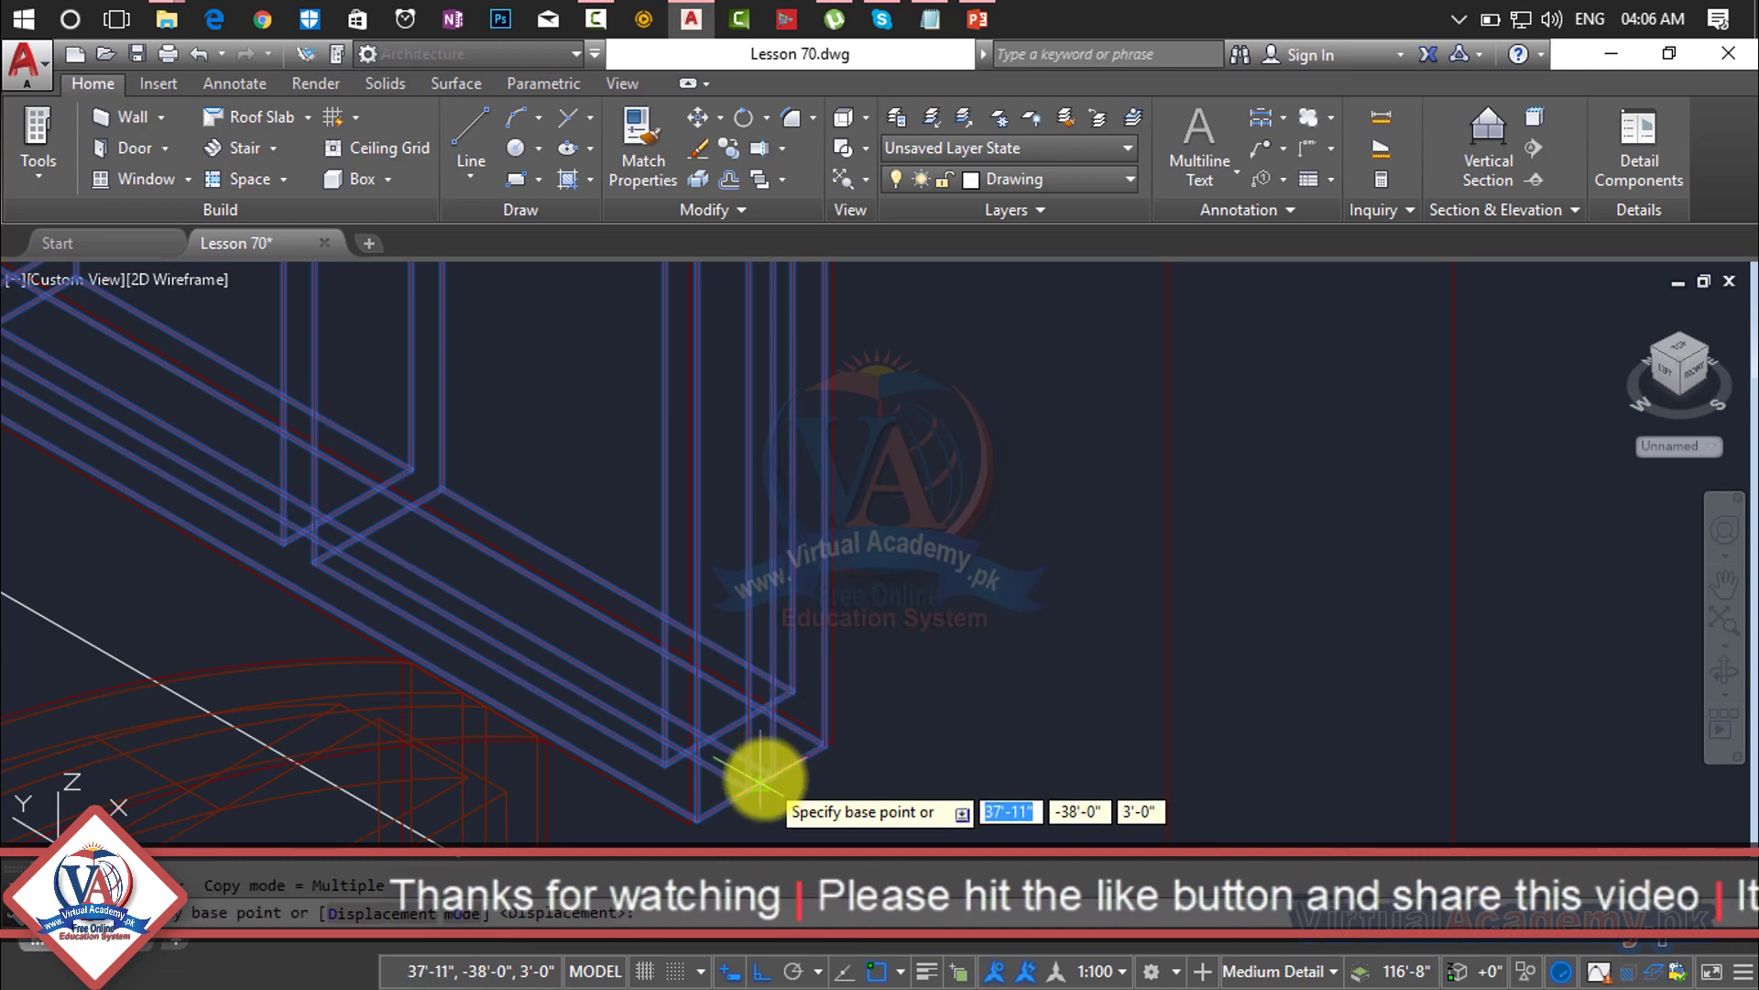
left_click(763, 780)
Step: Place a copy of the rectangular window straight across the house in the negative X direction, near the staircase end
scroll(764, 780, "down", 6)
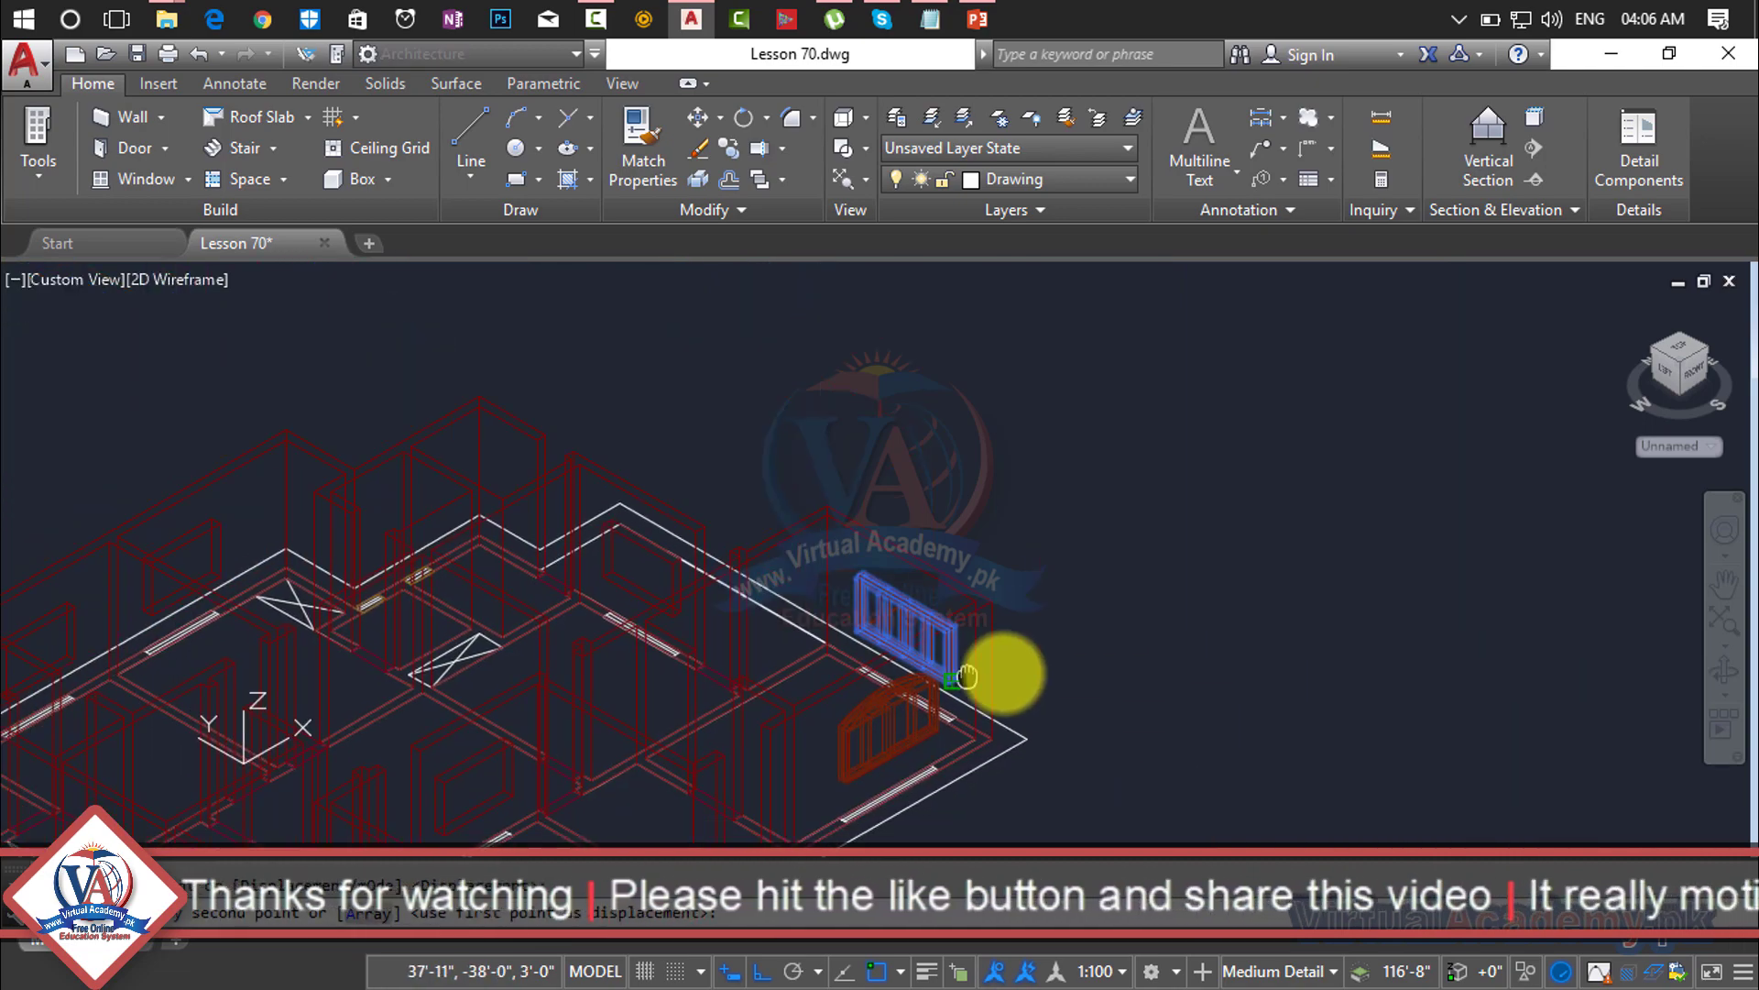
scroll(1512, 337, "up", 2)
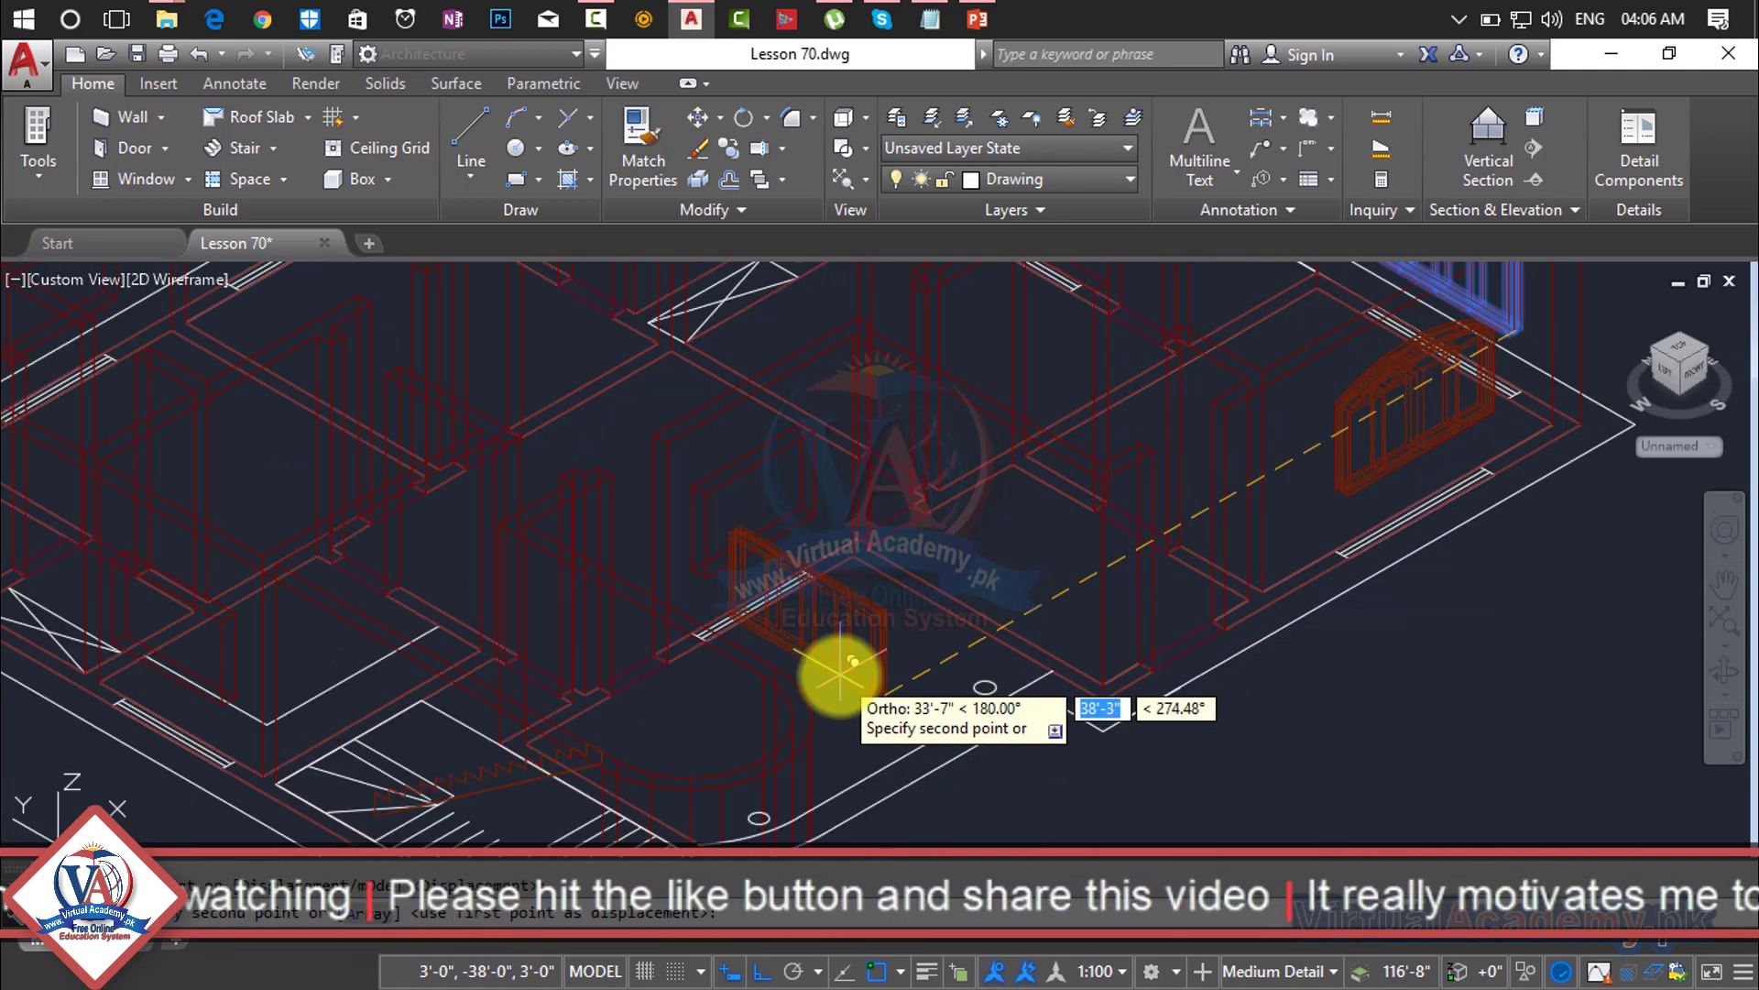
middle_click_drag(824, 668, 1611, 347)
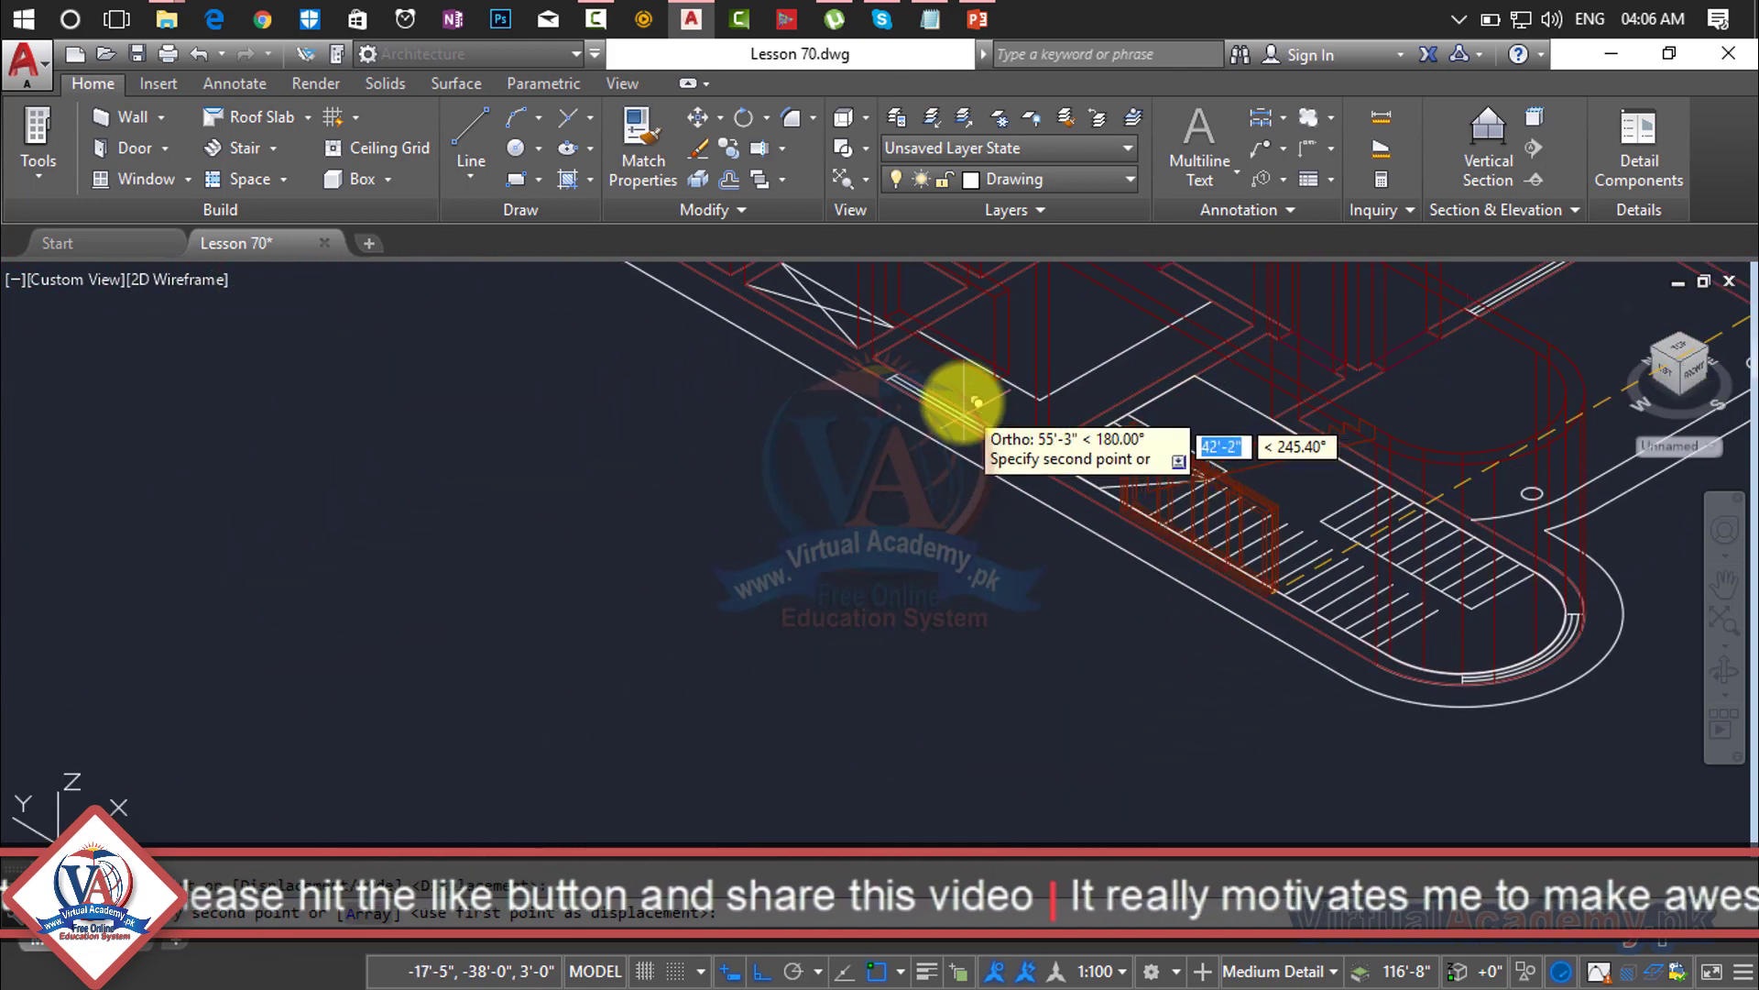
middle_click_drag(962, 411, 955, 576)
scroll(971, 530, "up", 4)
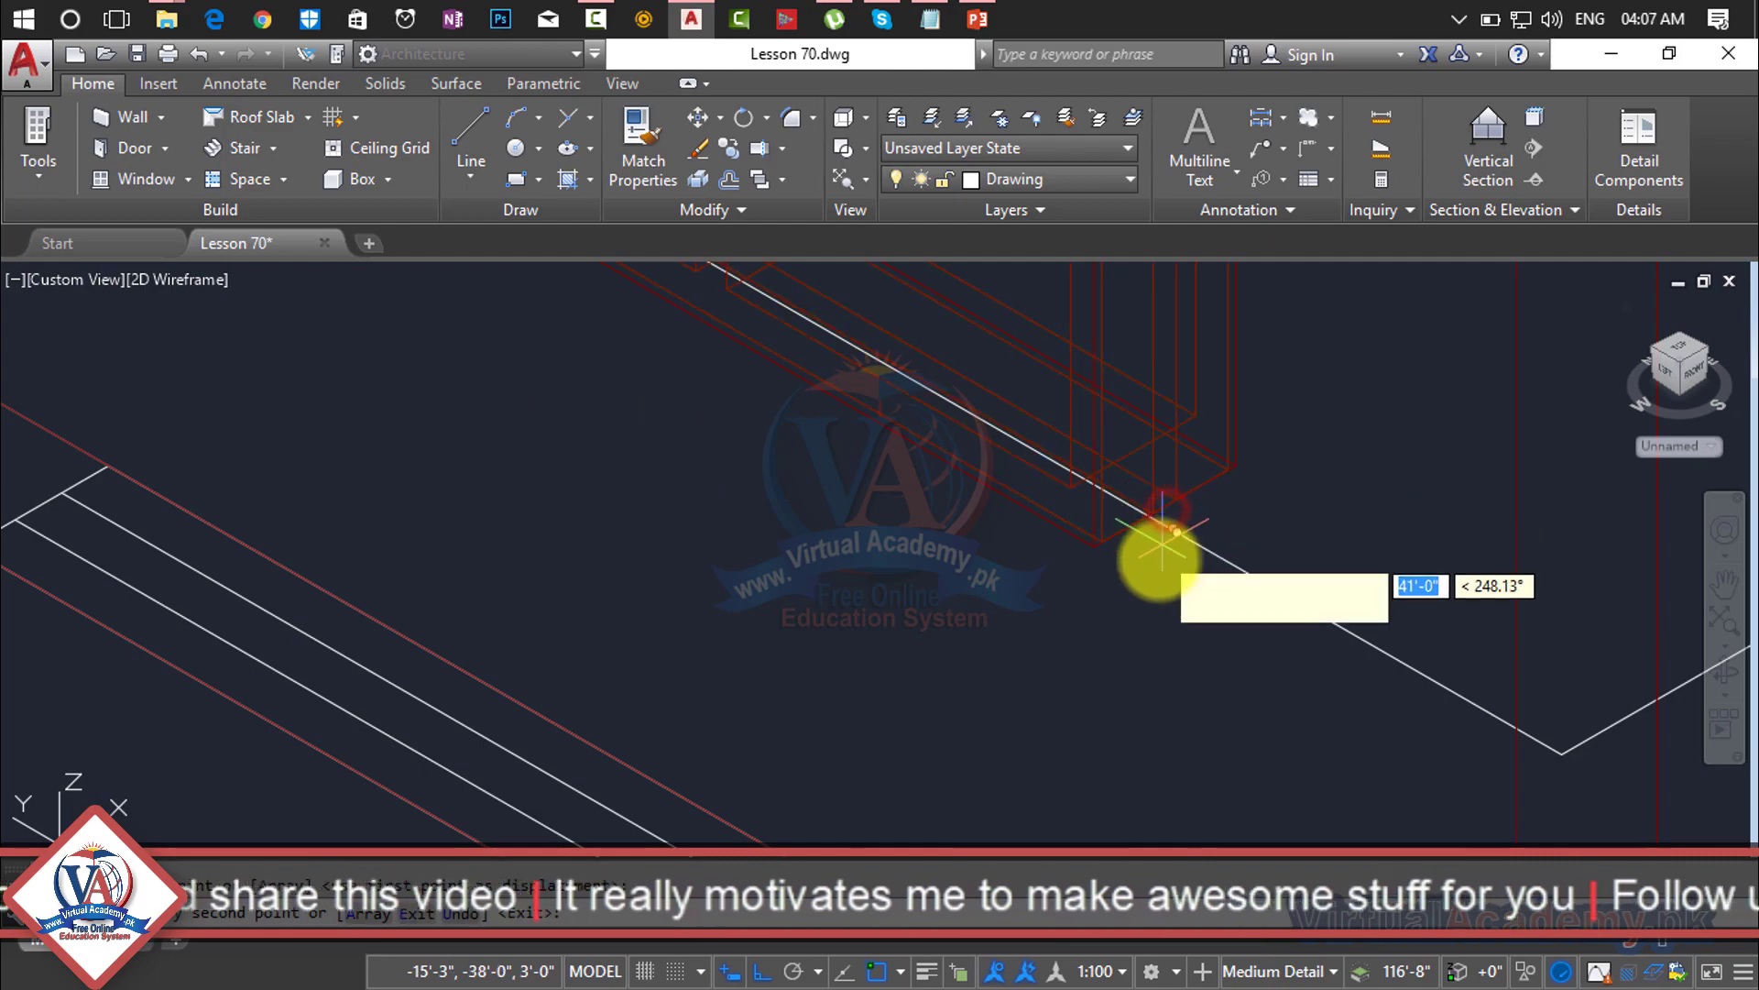
Step: Place another copy of the rectangular window along the Y axis in the next opening beyond the original window
scroll(1155, 561, "down", 3)
mouse_move(1157, 575)
middle_mouse_down()
mouse_move(1249, 727)
mouse_move(1335, 812)
mouse_move(837, 562)
mouse_move(738, 475)
mouse_move(306, 636)
mouse_move(4, 783)
middle_mouse_up()
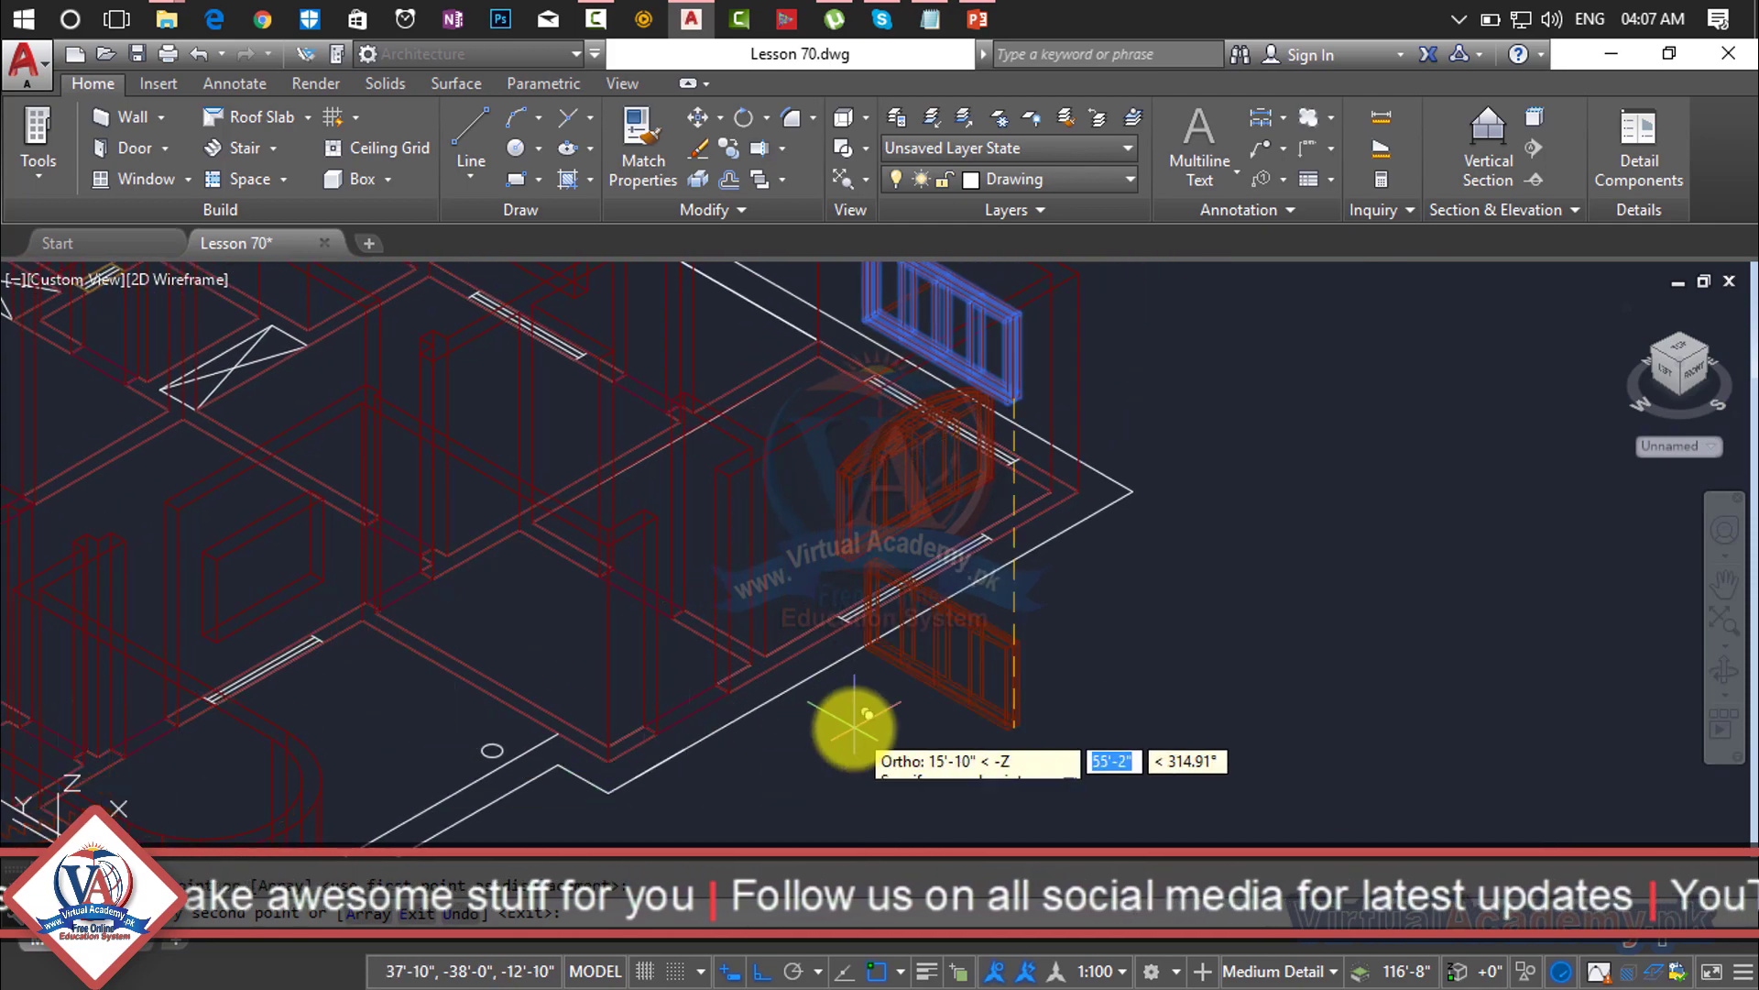
scroll(854, 727, "down", 2)
middle_click_drag(856, 729, 955, 864)
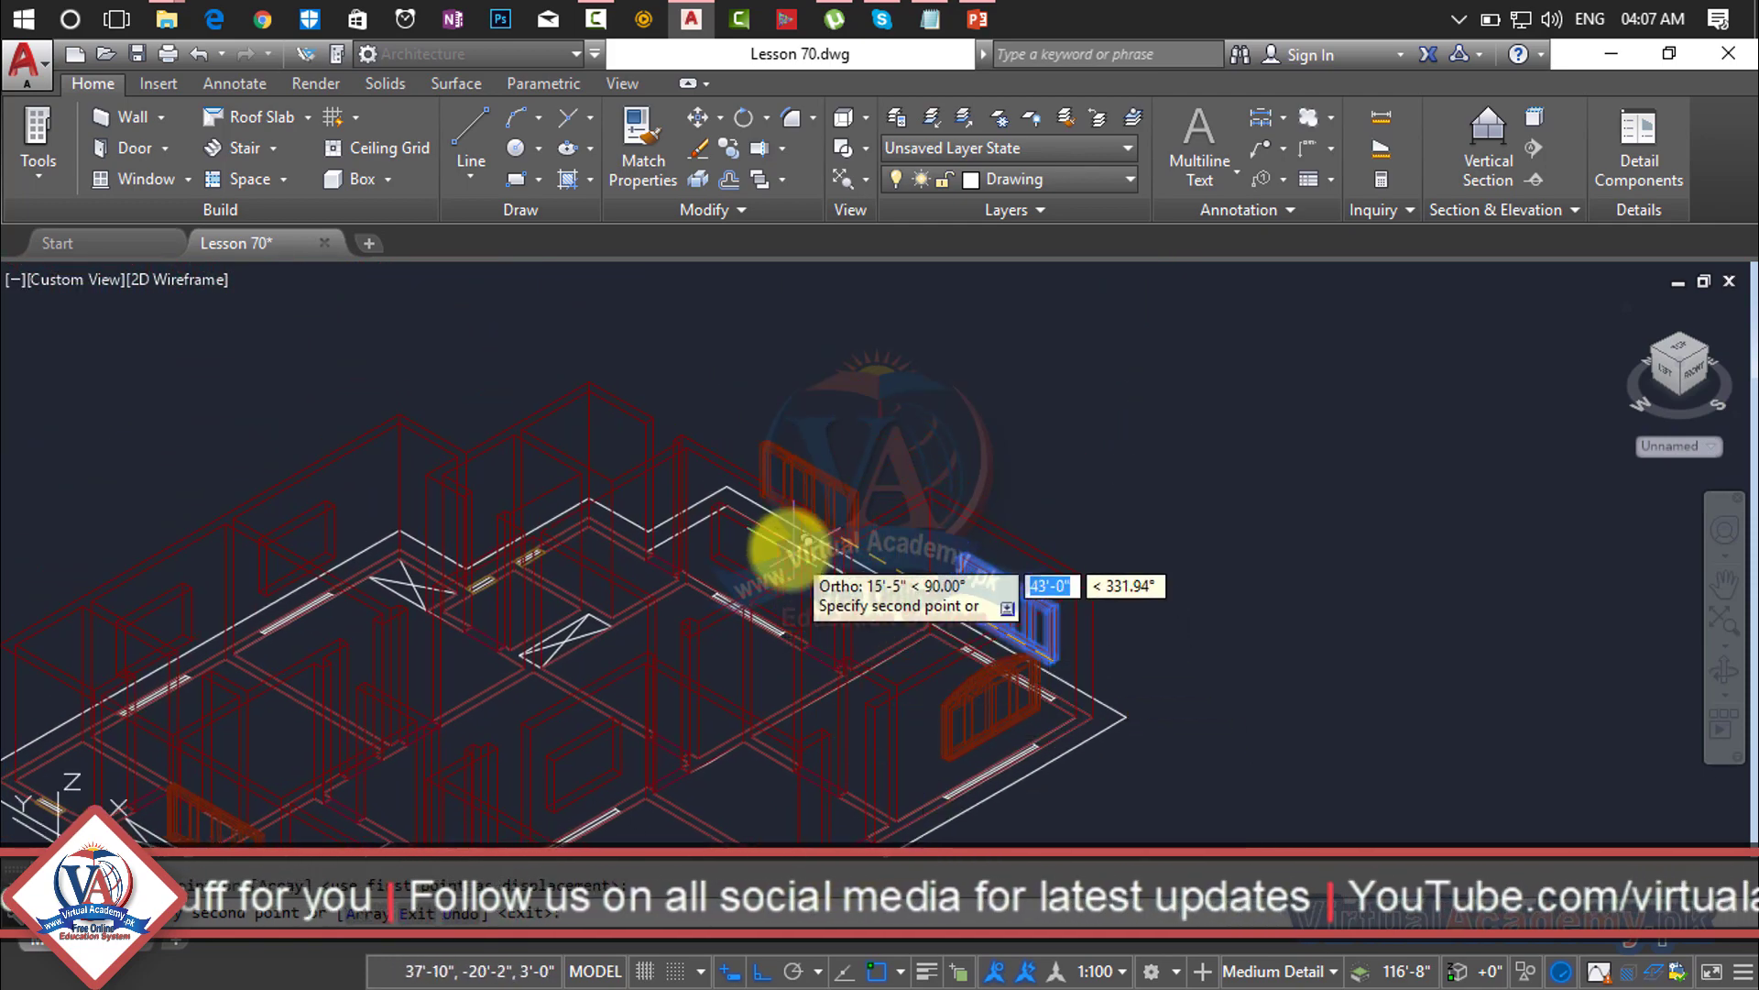
scroll(777, 568, "up", 4)
scroll(771, 583, "up", 4)
middle_click_drag(803, 590, 1070, 475)
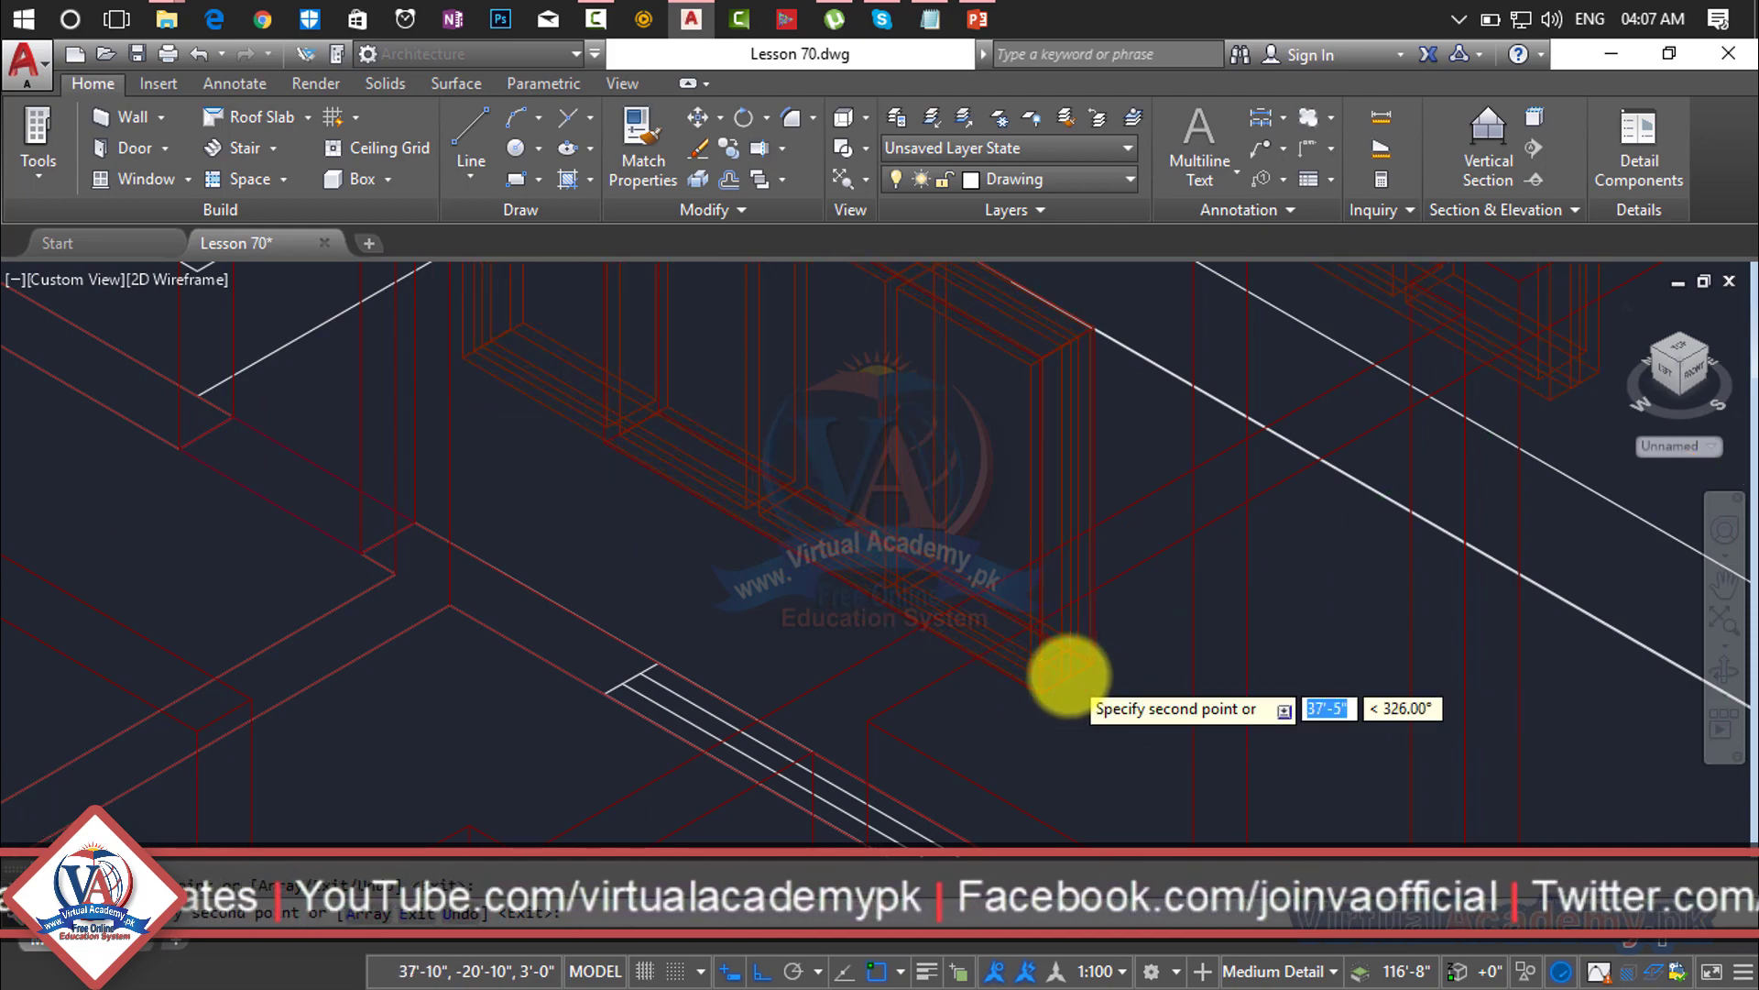
Step: Undo the last window copy, place one straight down along the negative Z axis below the house, and end copying
scroll(1069, 675, "down", 2)
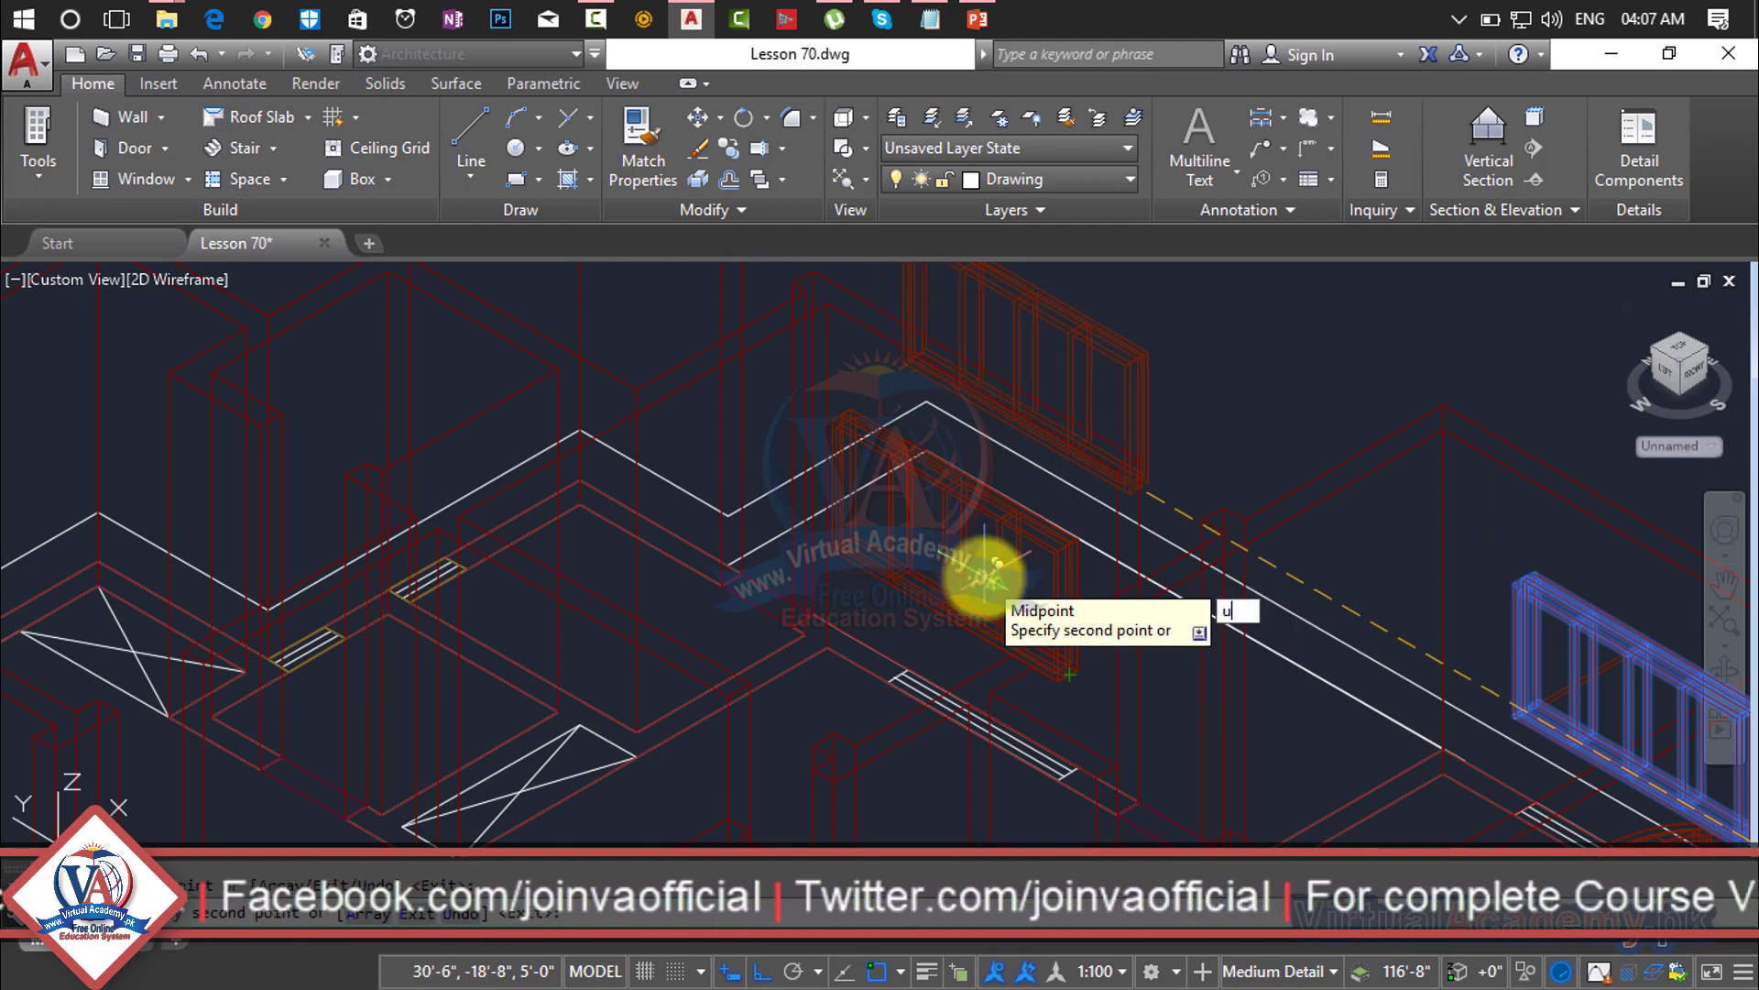
scroll(986, 573, "down", 5)
middle_click_drag(983, 562, 1013, 657)
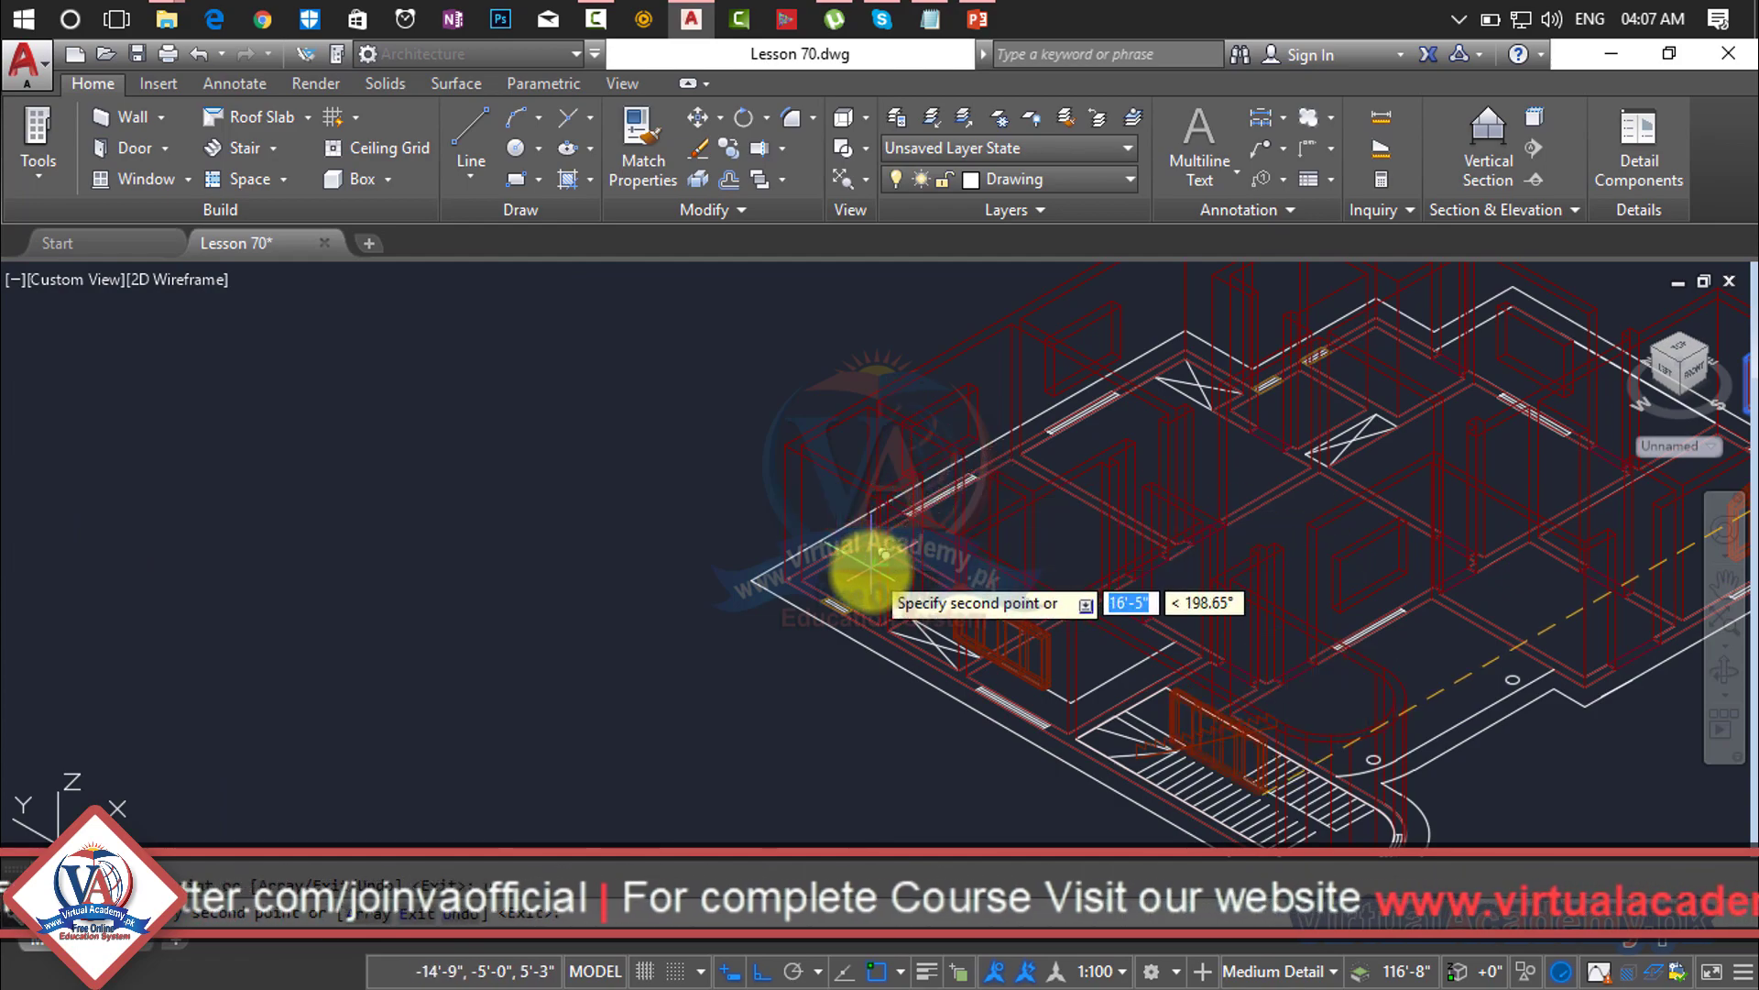
mouse_move(868, 570)
middle_mouse_down("shift")
mouse_move(896, 597)
mouse_move(1002, 608)
mouse_move(1139, 589)
mouse_move(1209, 543)
mouse_move(1139, 766)
middle_mouse_up("shift")
scroll(1081, 779, "up", 5)
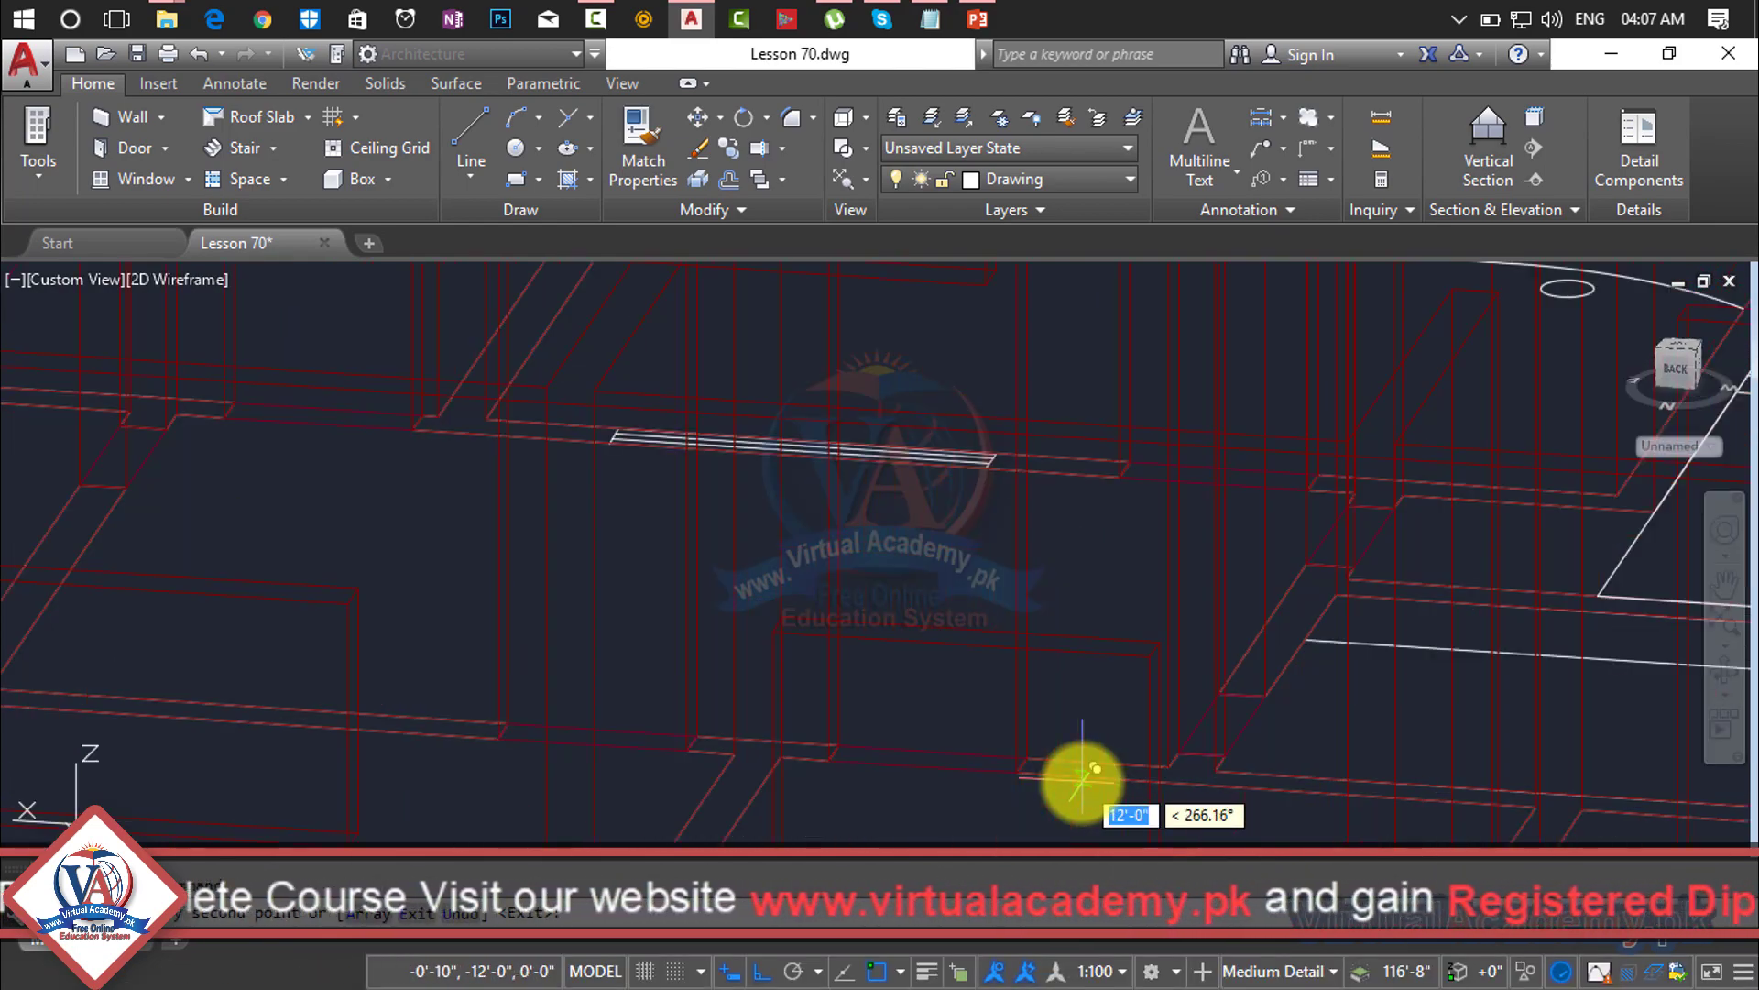
scroll(1083, 777, "down", 7)
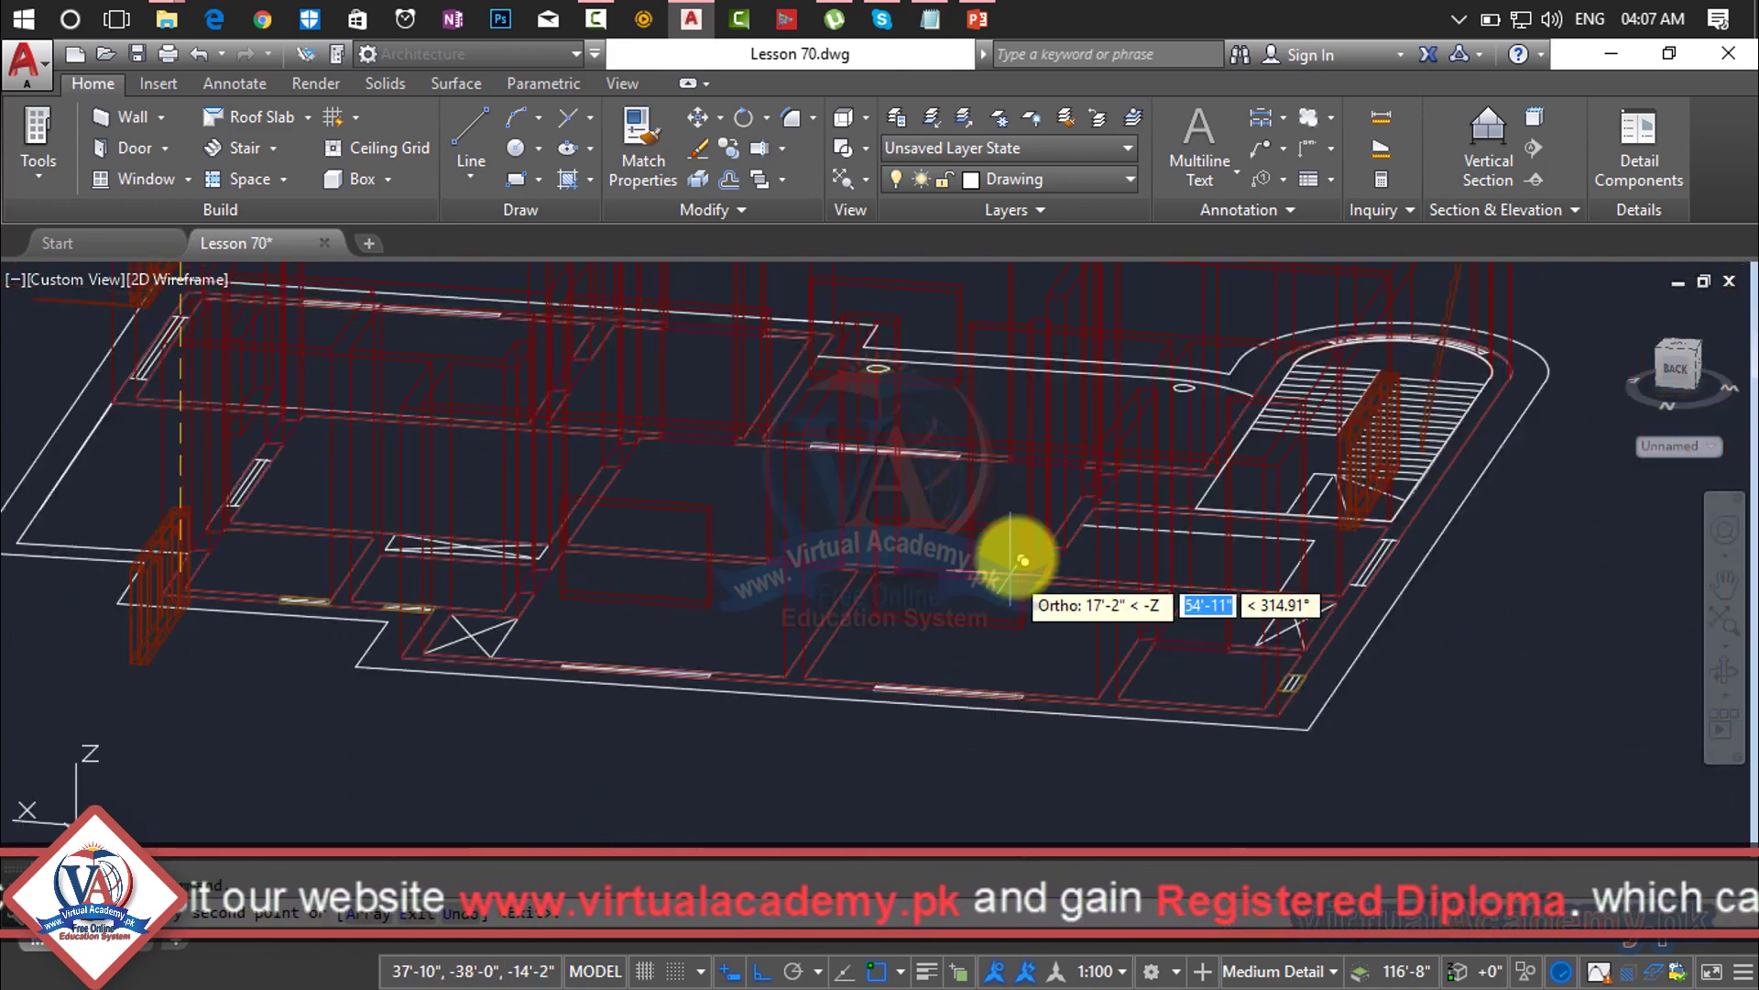
middle_click_drag(1012, 559, 971, 699, "shift")
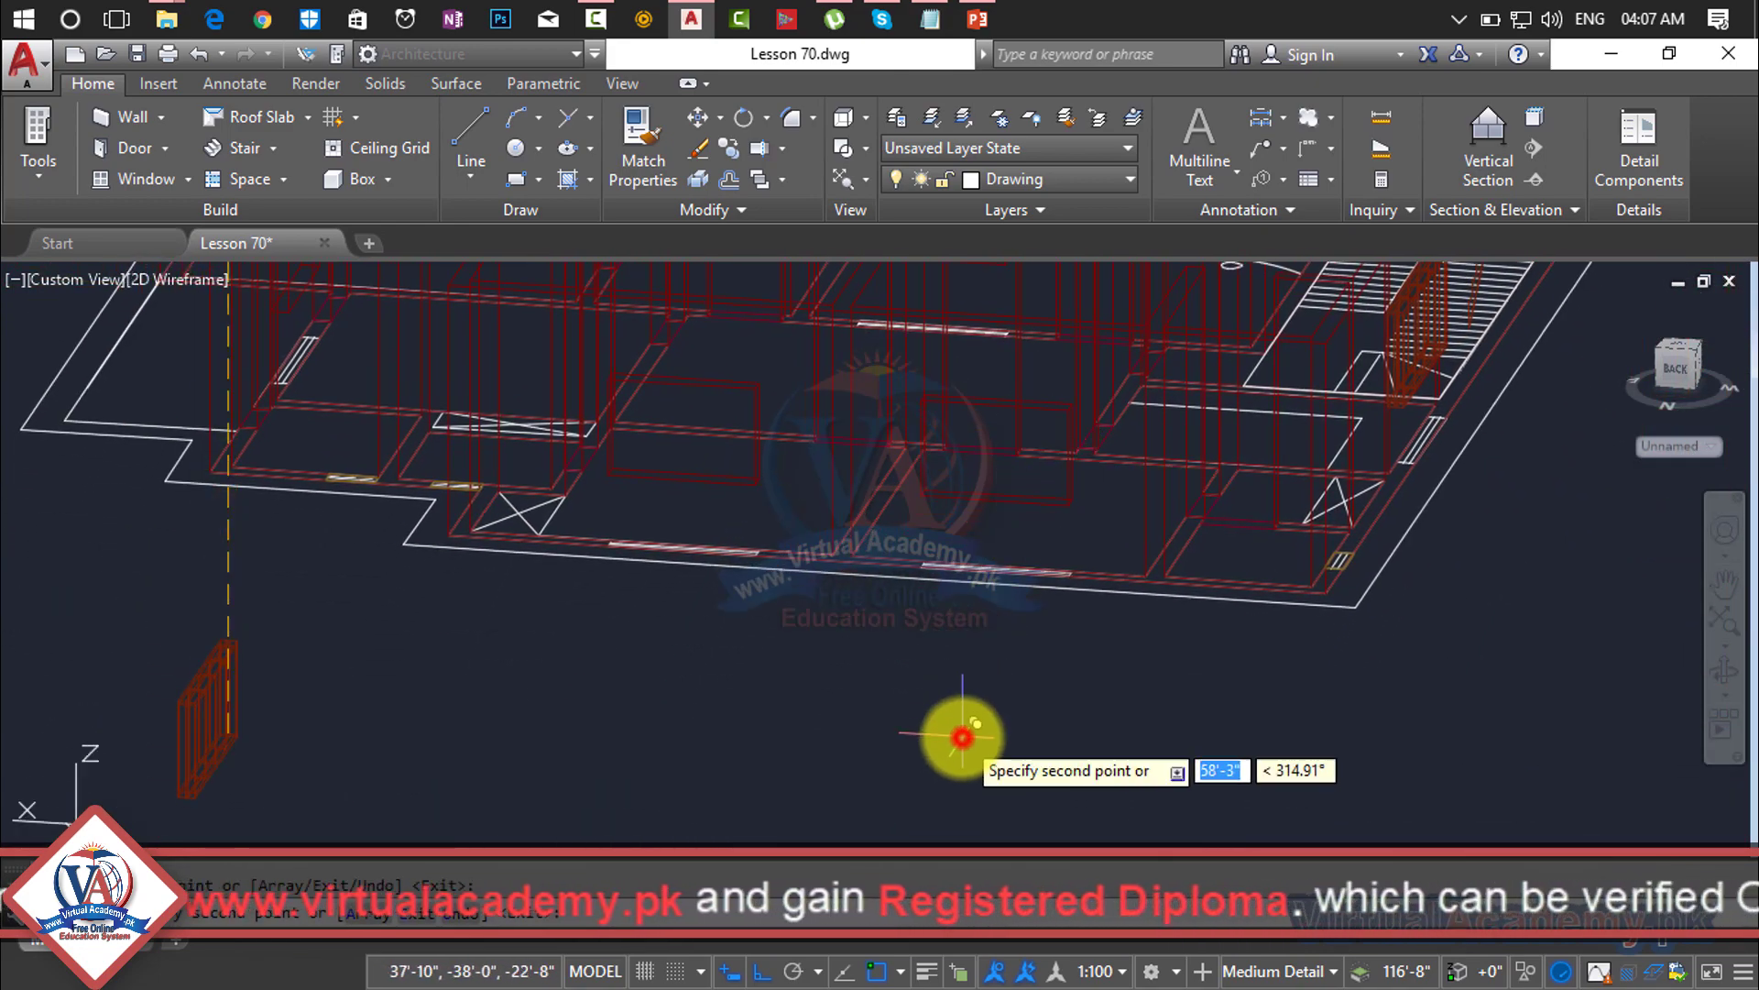
key("Escape")
Step: Rotate the spare rectangular window below the house a quarter turn about its lower corner, parallel to the back wall
middle_click_drag(315, 706, 523, 636)
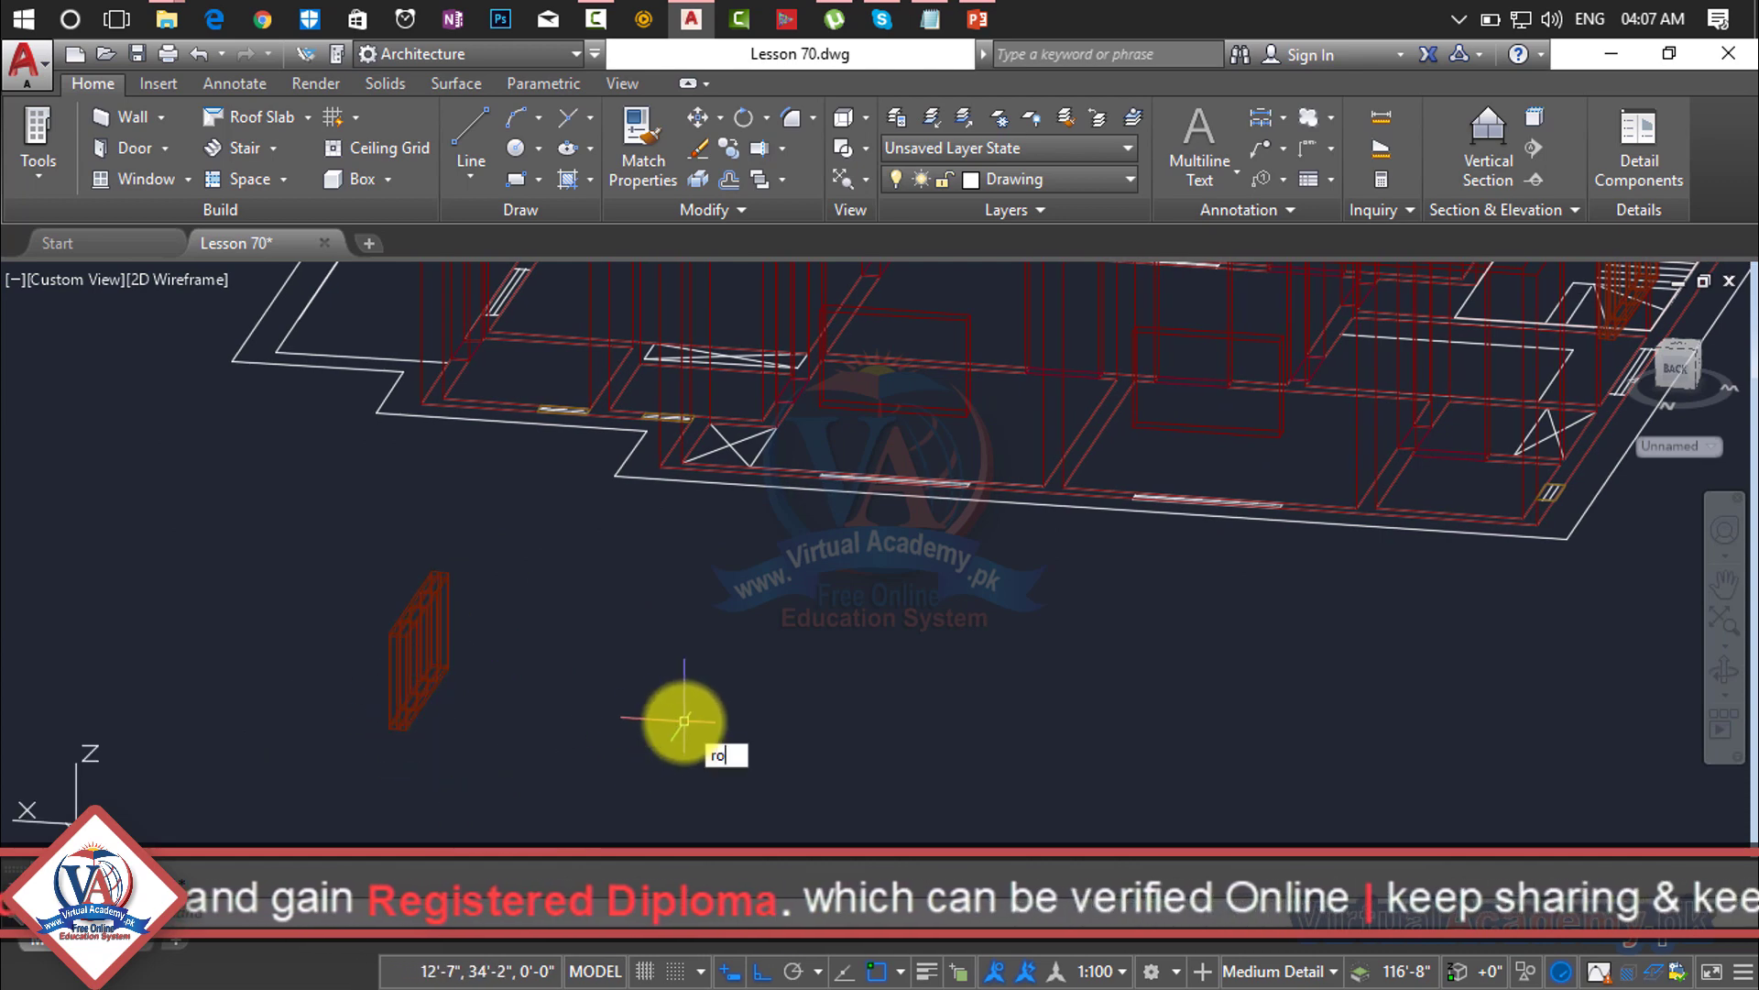
type("ro")
key("Return")
left_click_drag(518, 583, 344, 776)
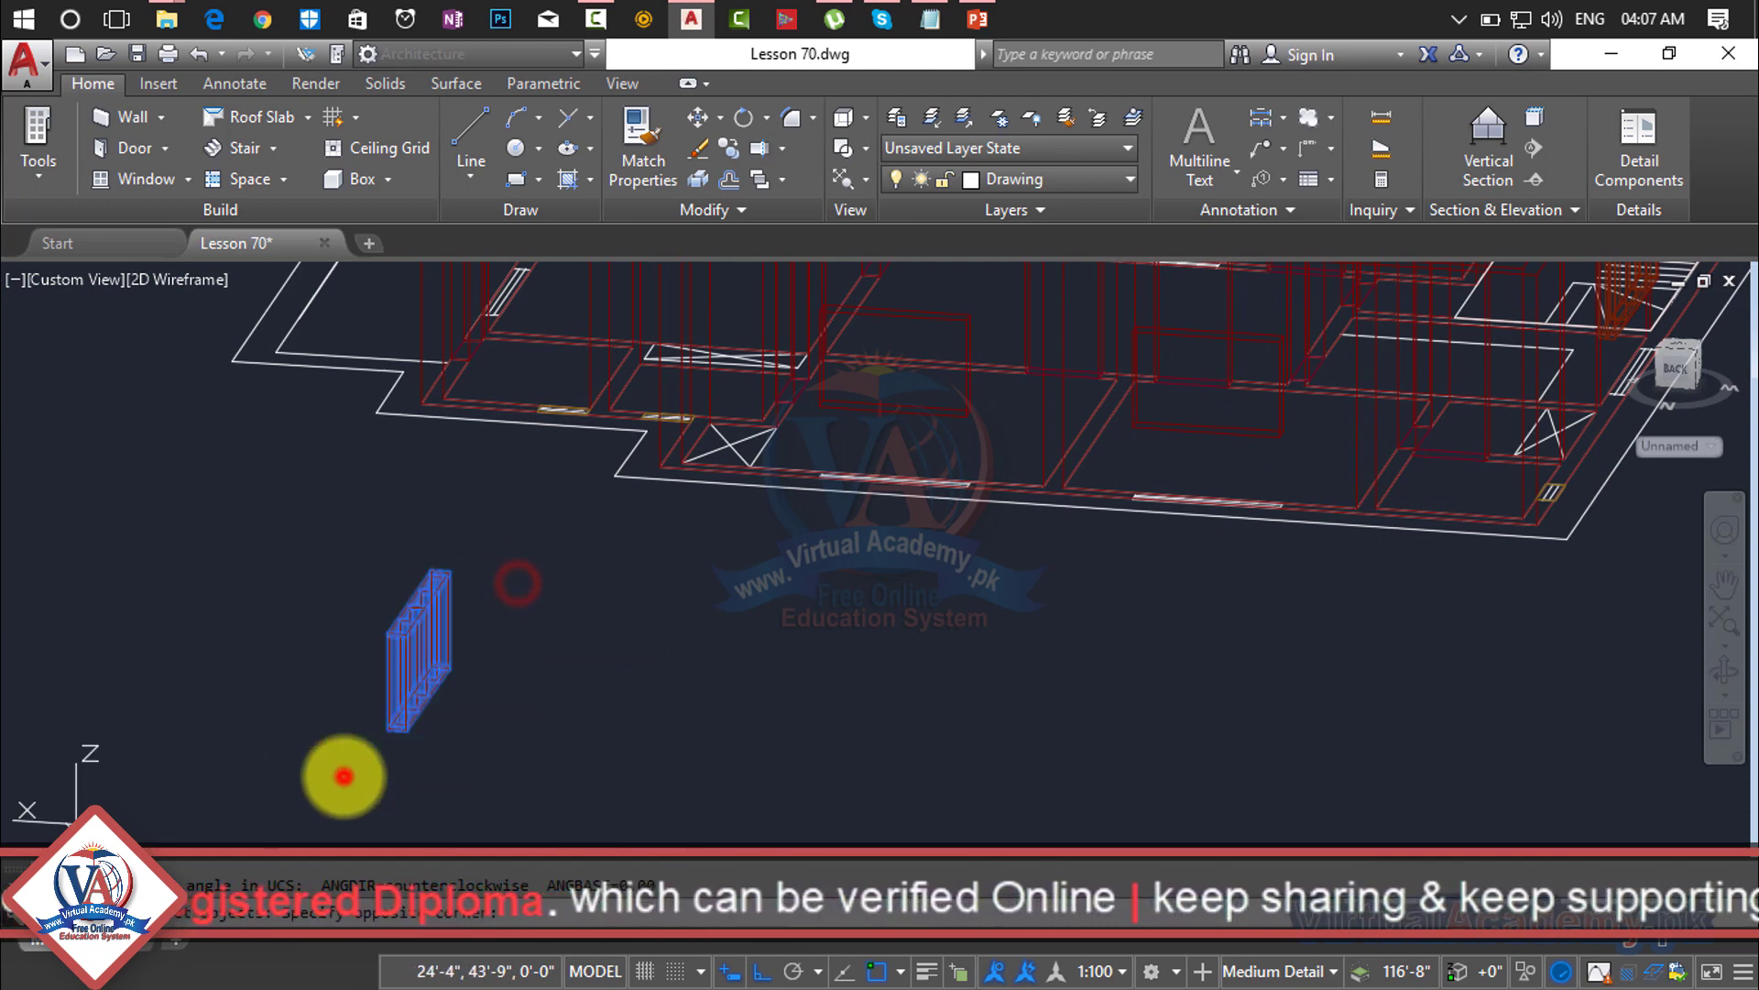
left_click(397, 733)
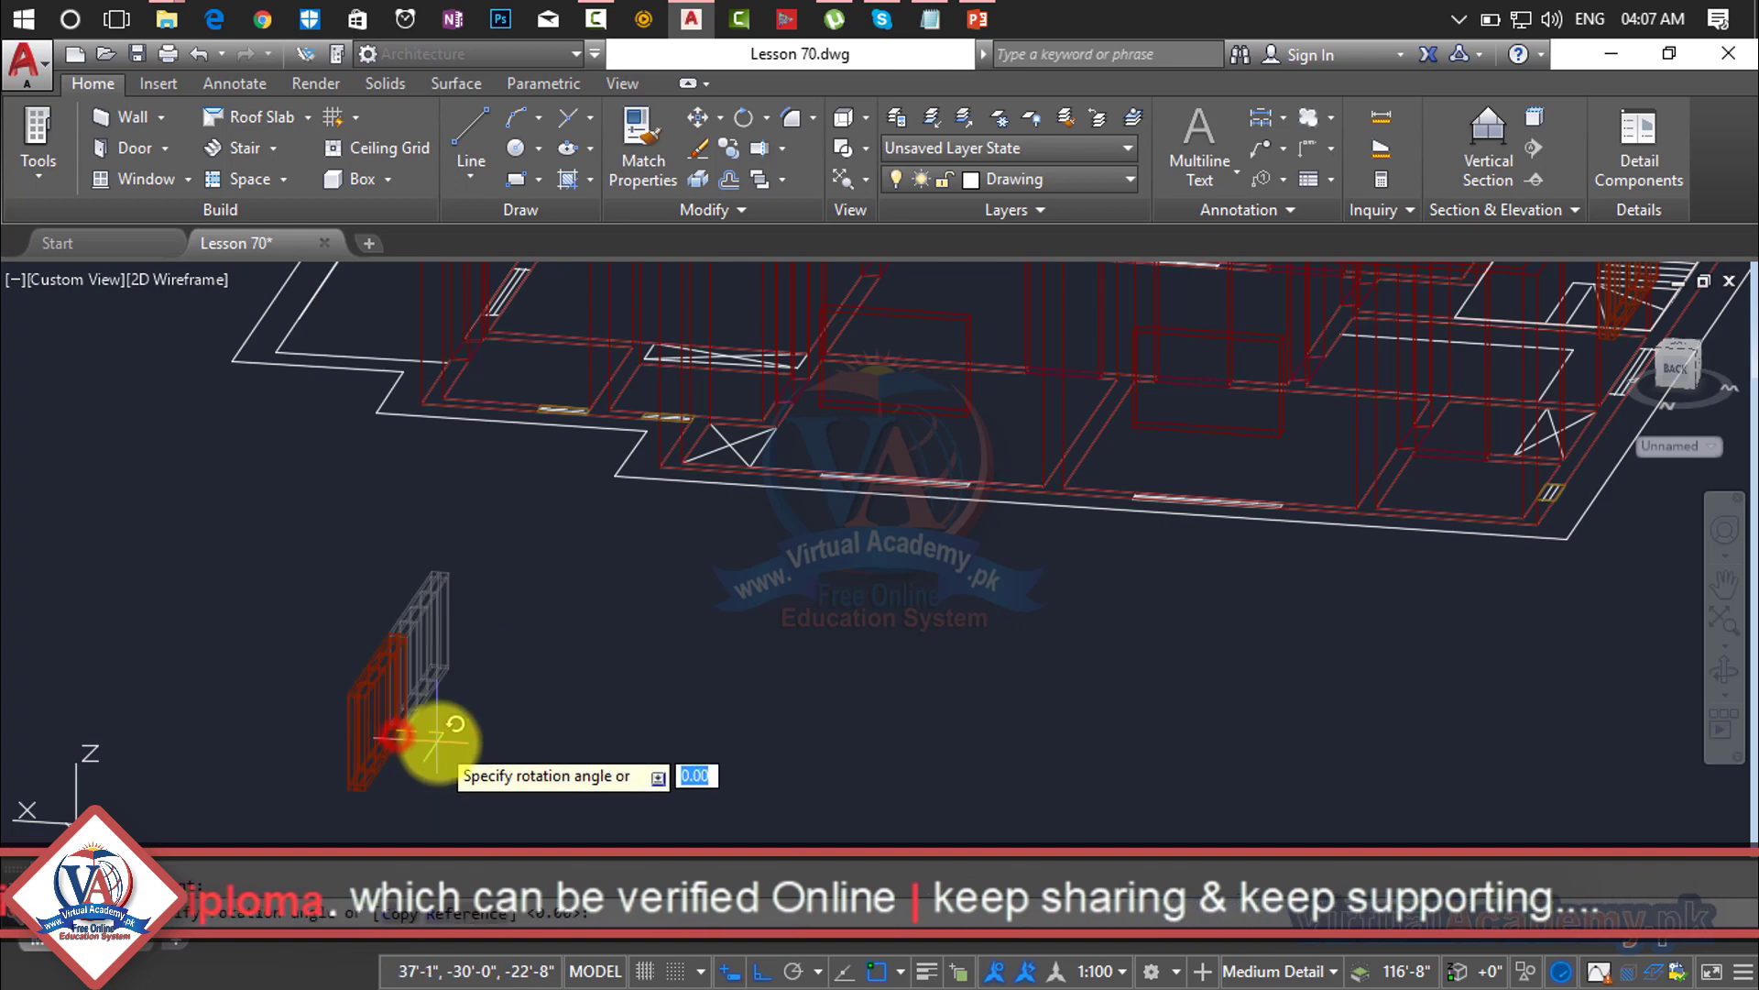
key("Escape")
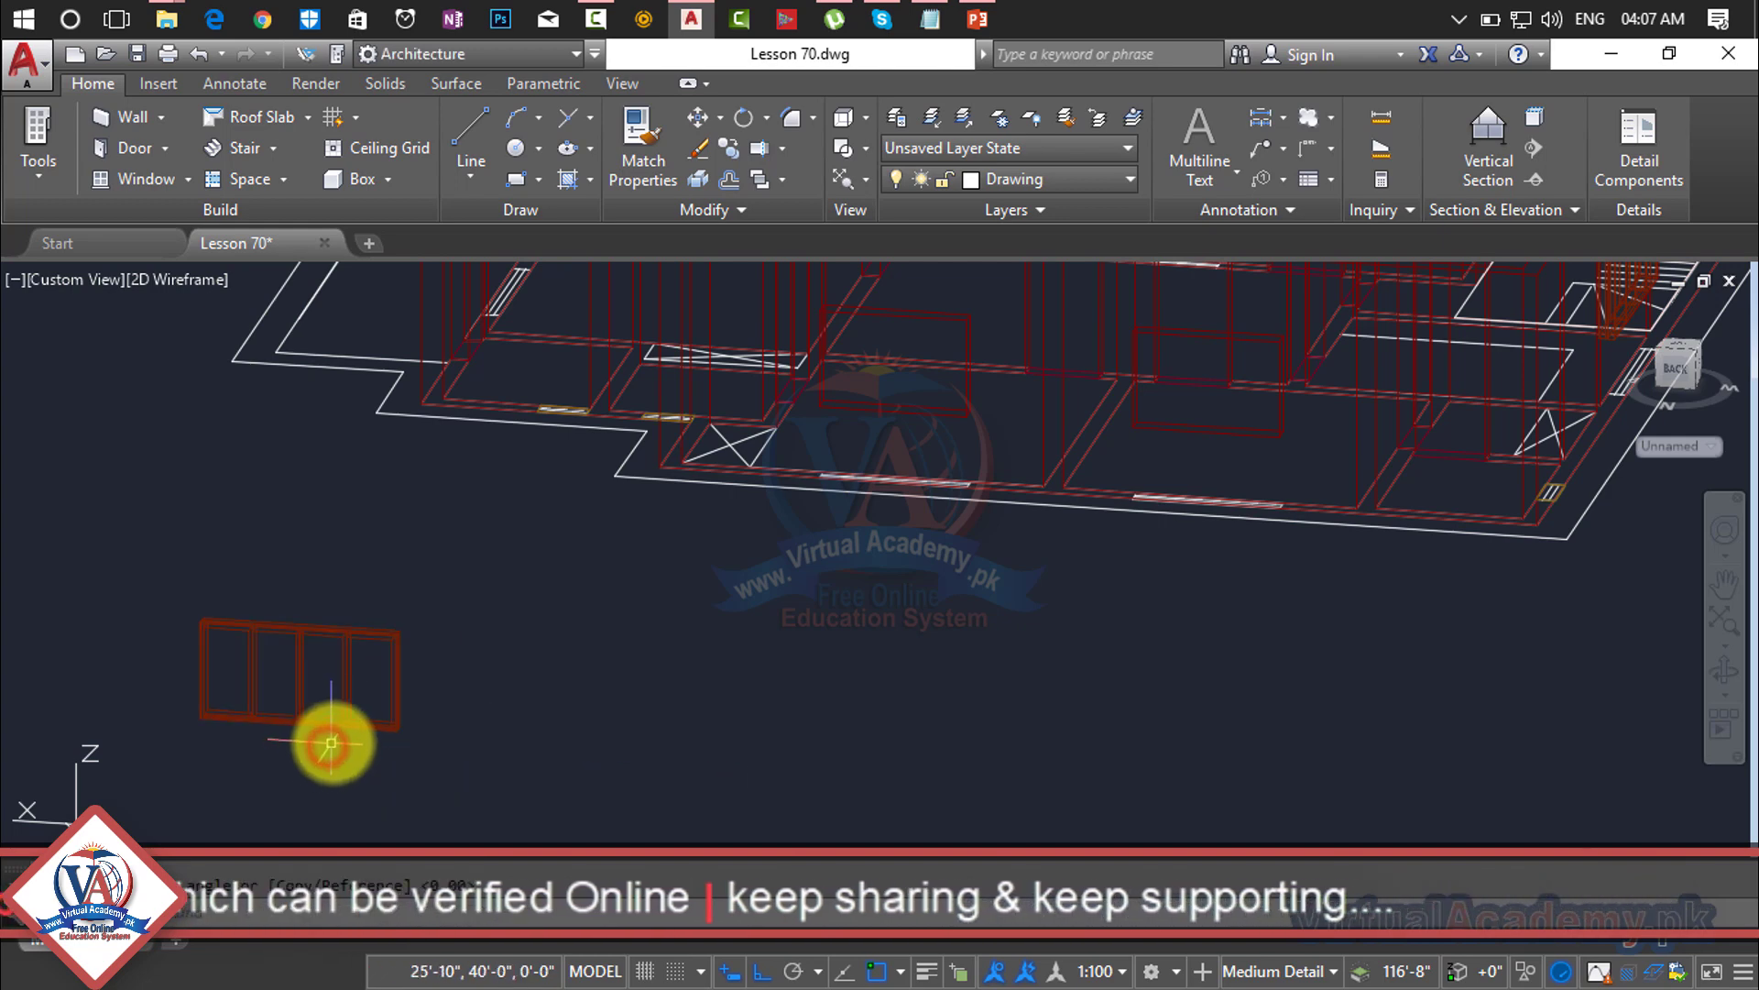
middle_click_drag(334, 739, 660, 713)
type("co")
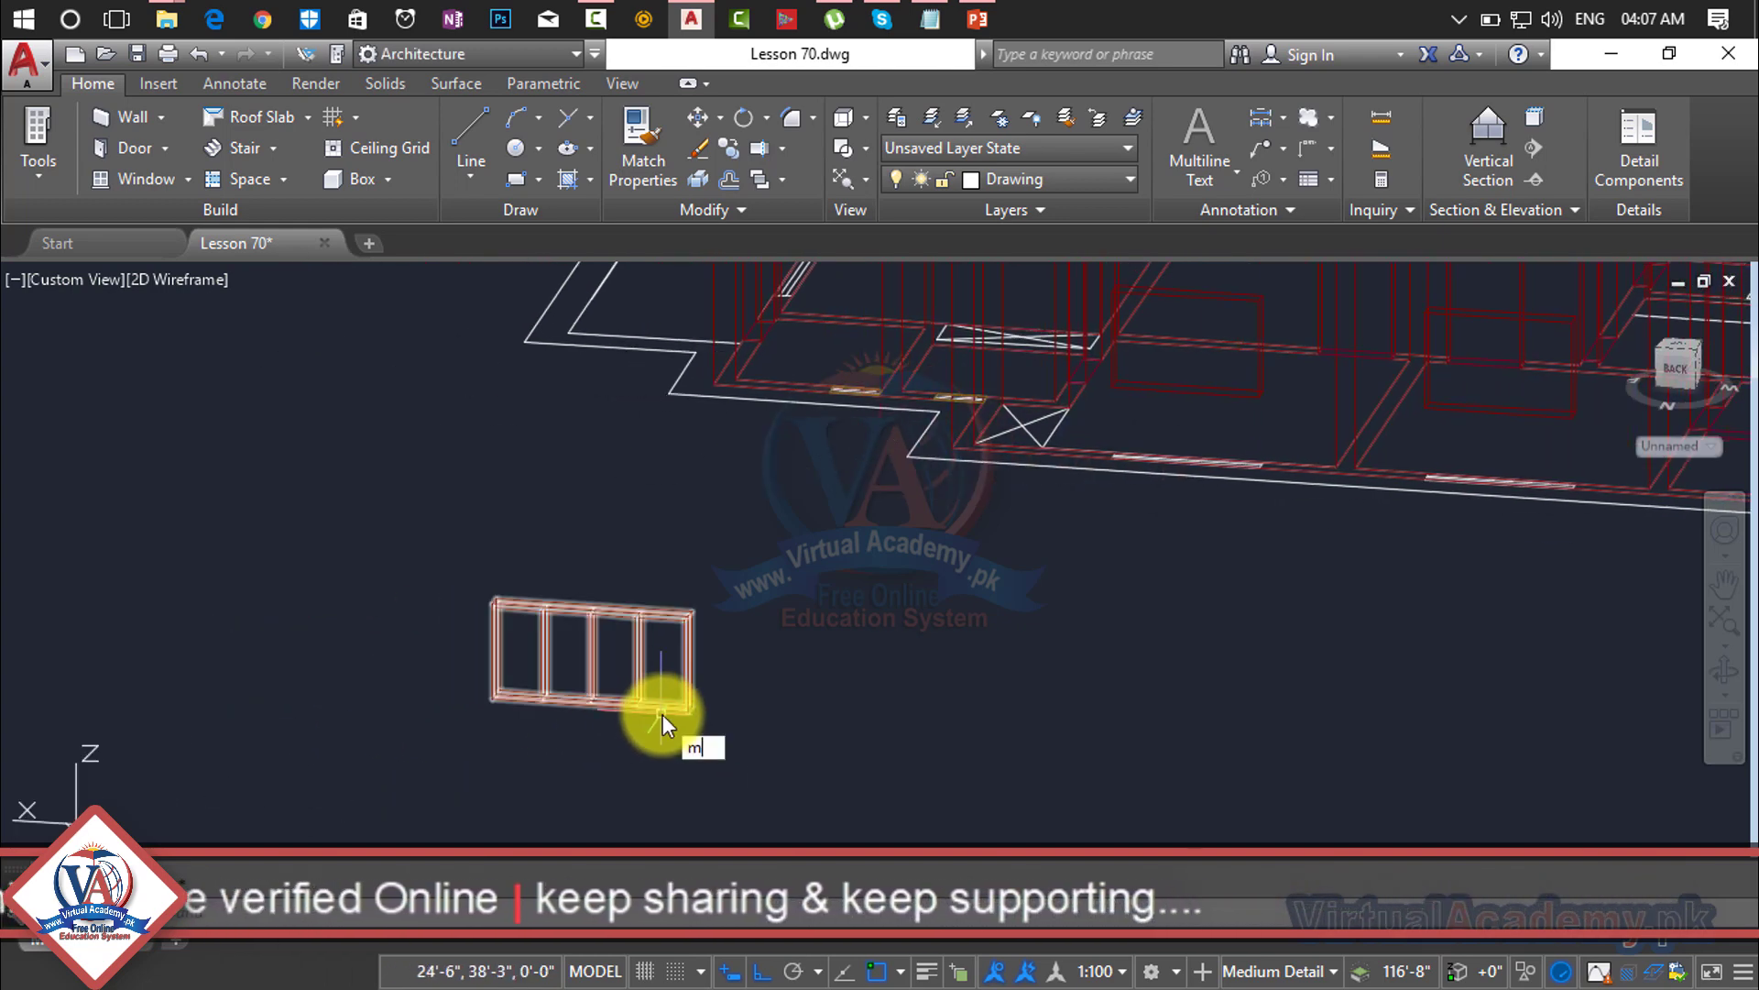
key("Return")
left_click(792, 558)
left_click(455, 765)
key("Return")
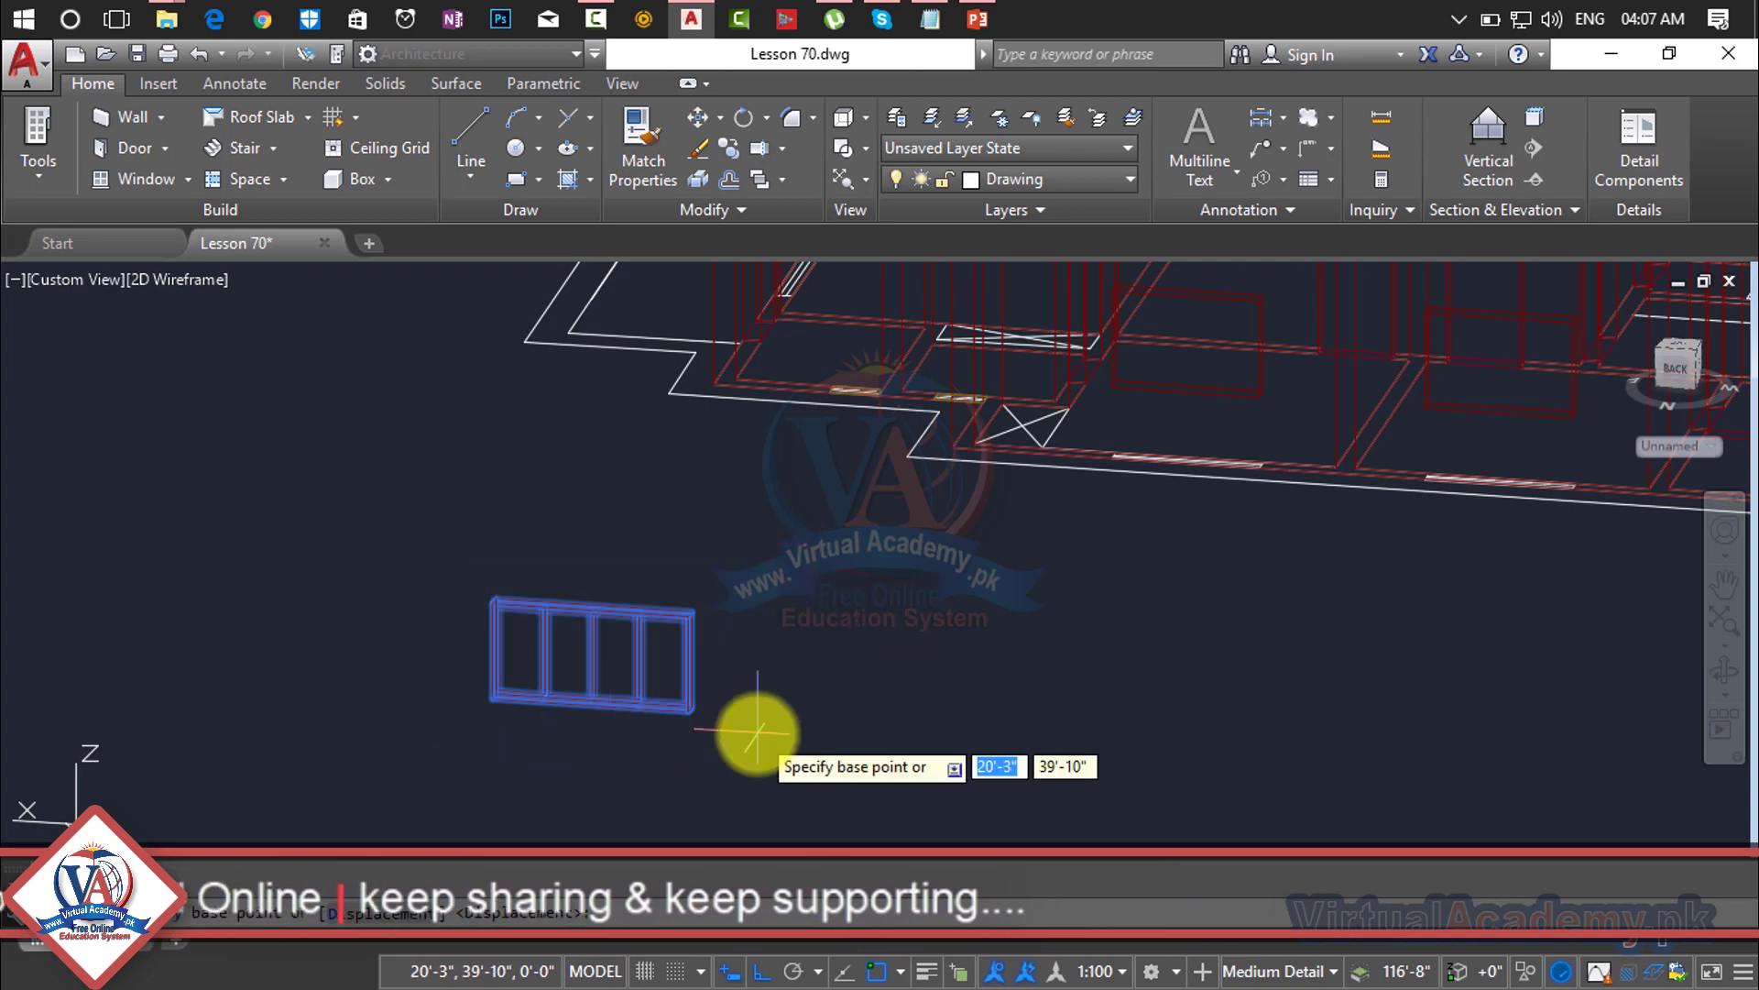
key("Escape")
Step: Start copying the rotated window's frame and glass panels, using the midpoint of its lower corner edge as base point
type("c")
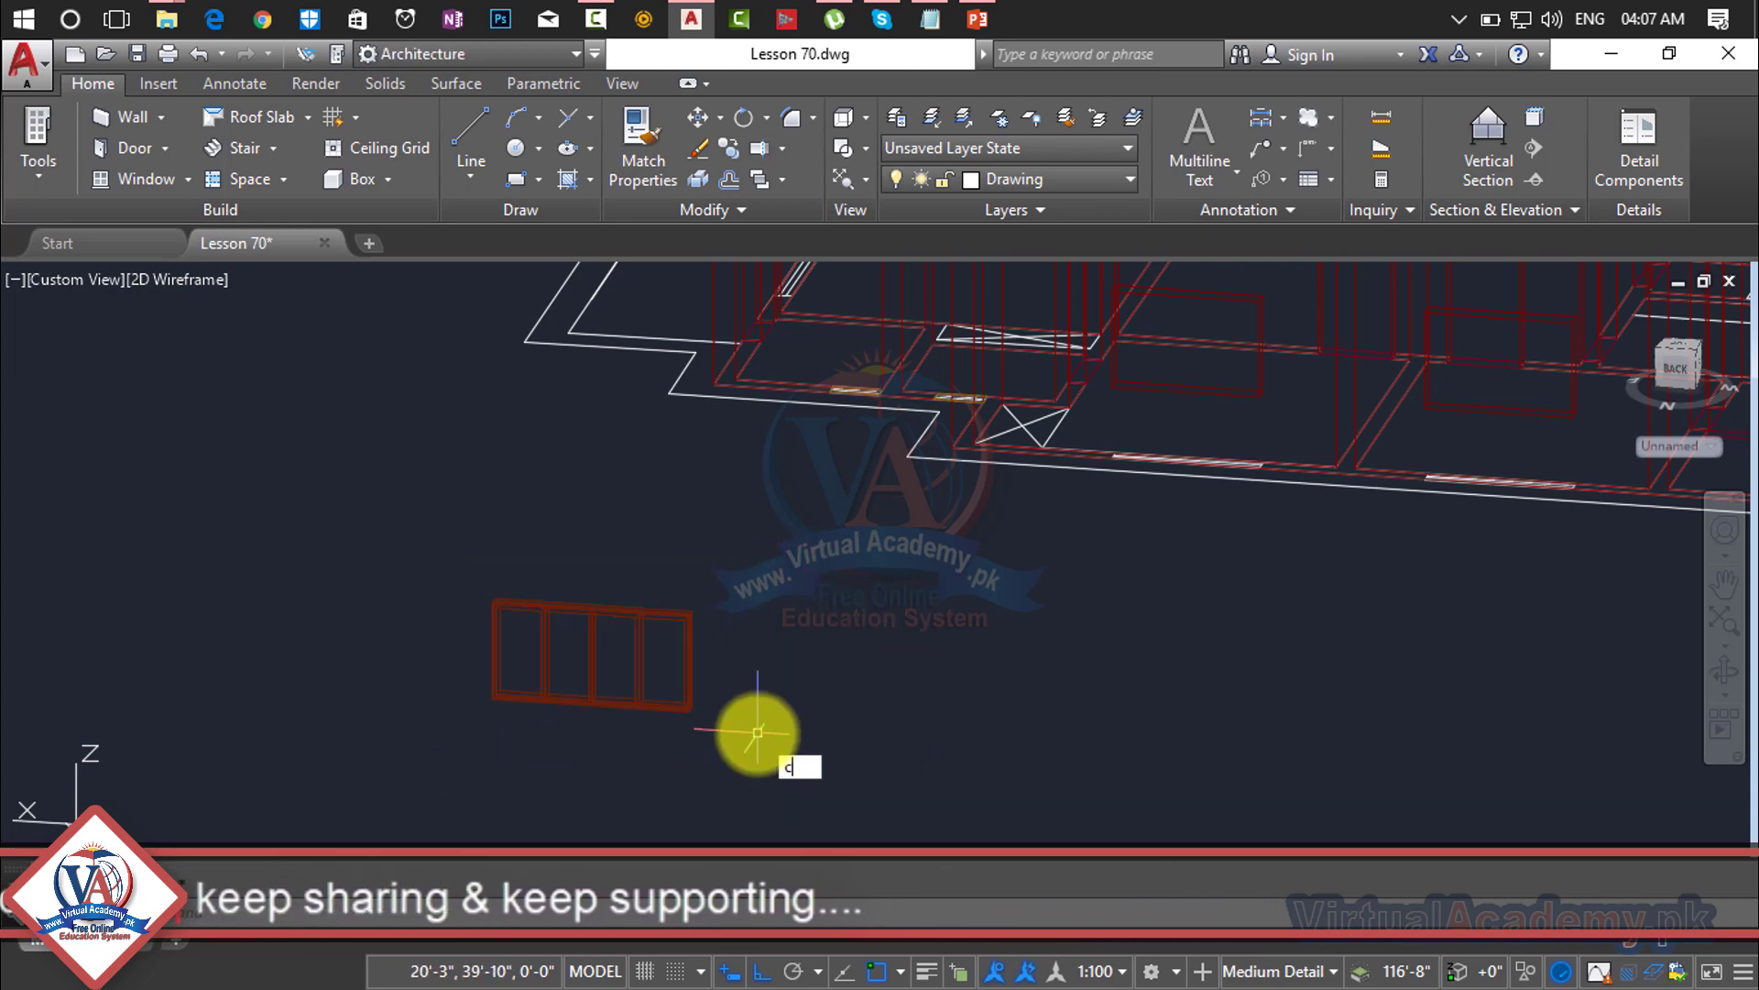
type("o")
key("Return")
left_click(734, 561)
left_click(409, 766)
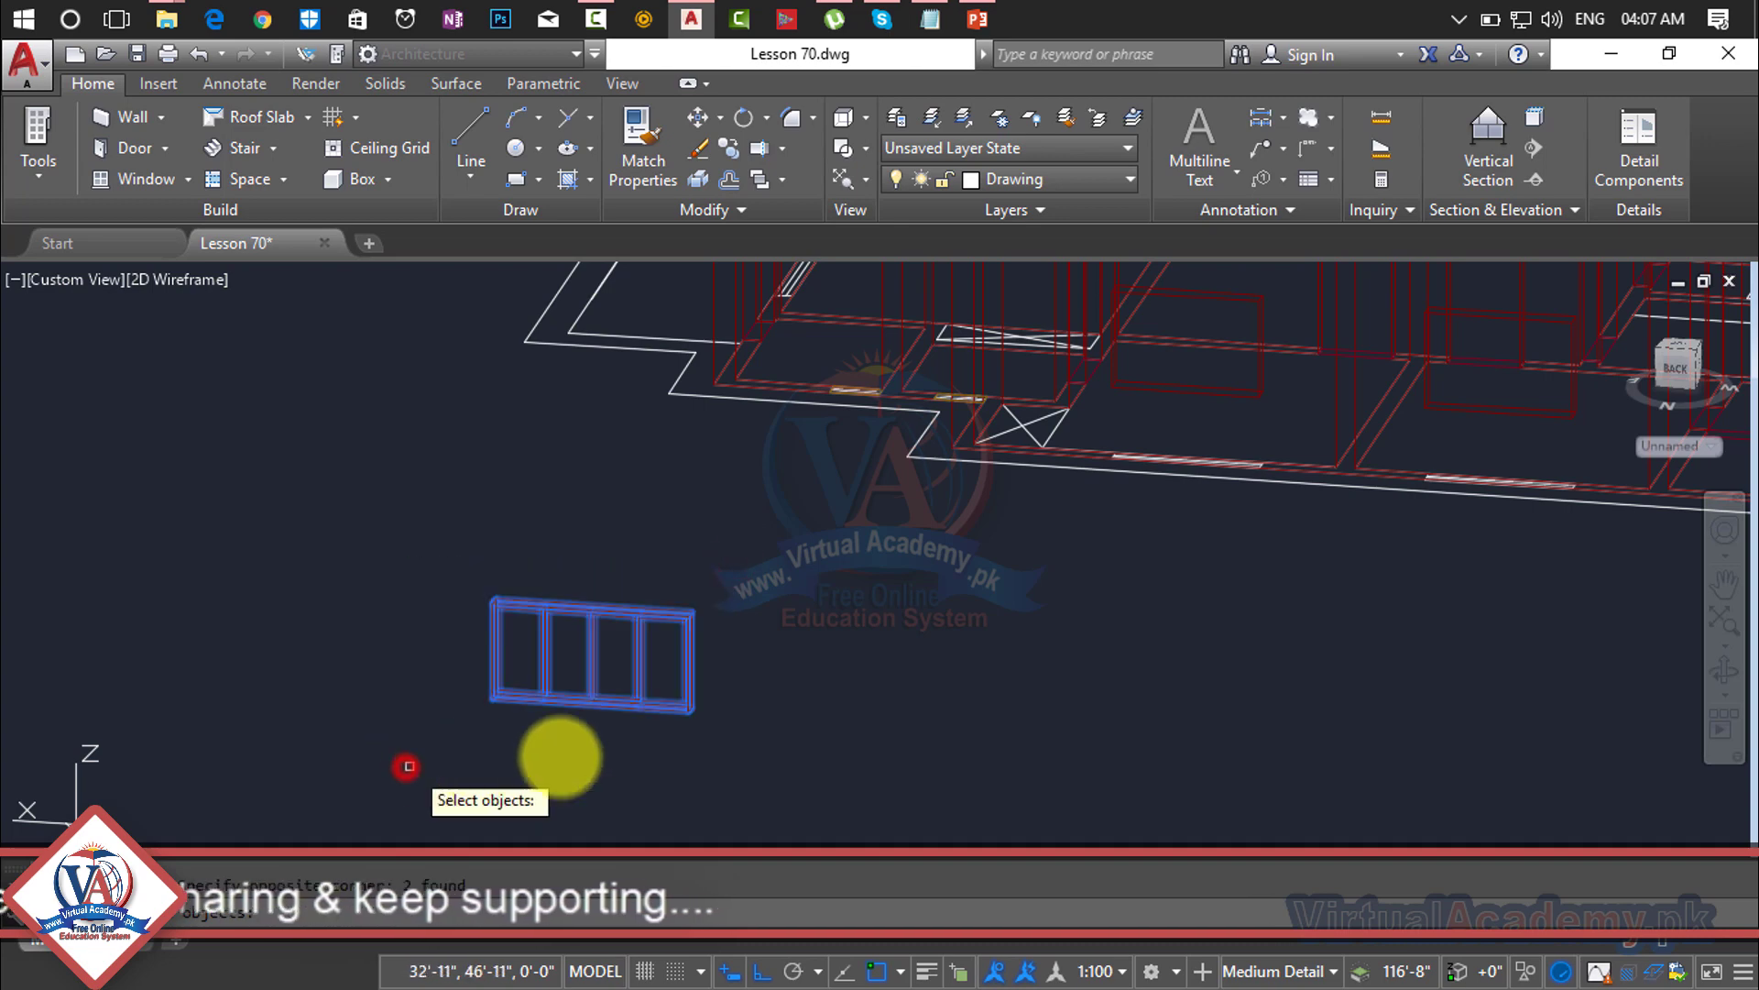
key("Return")
scroll(538, 620, "up", 4)
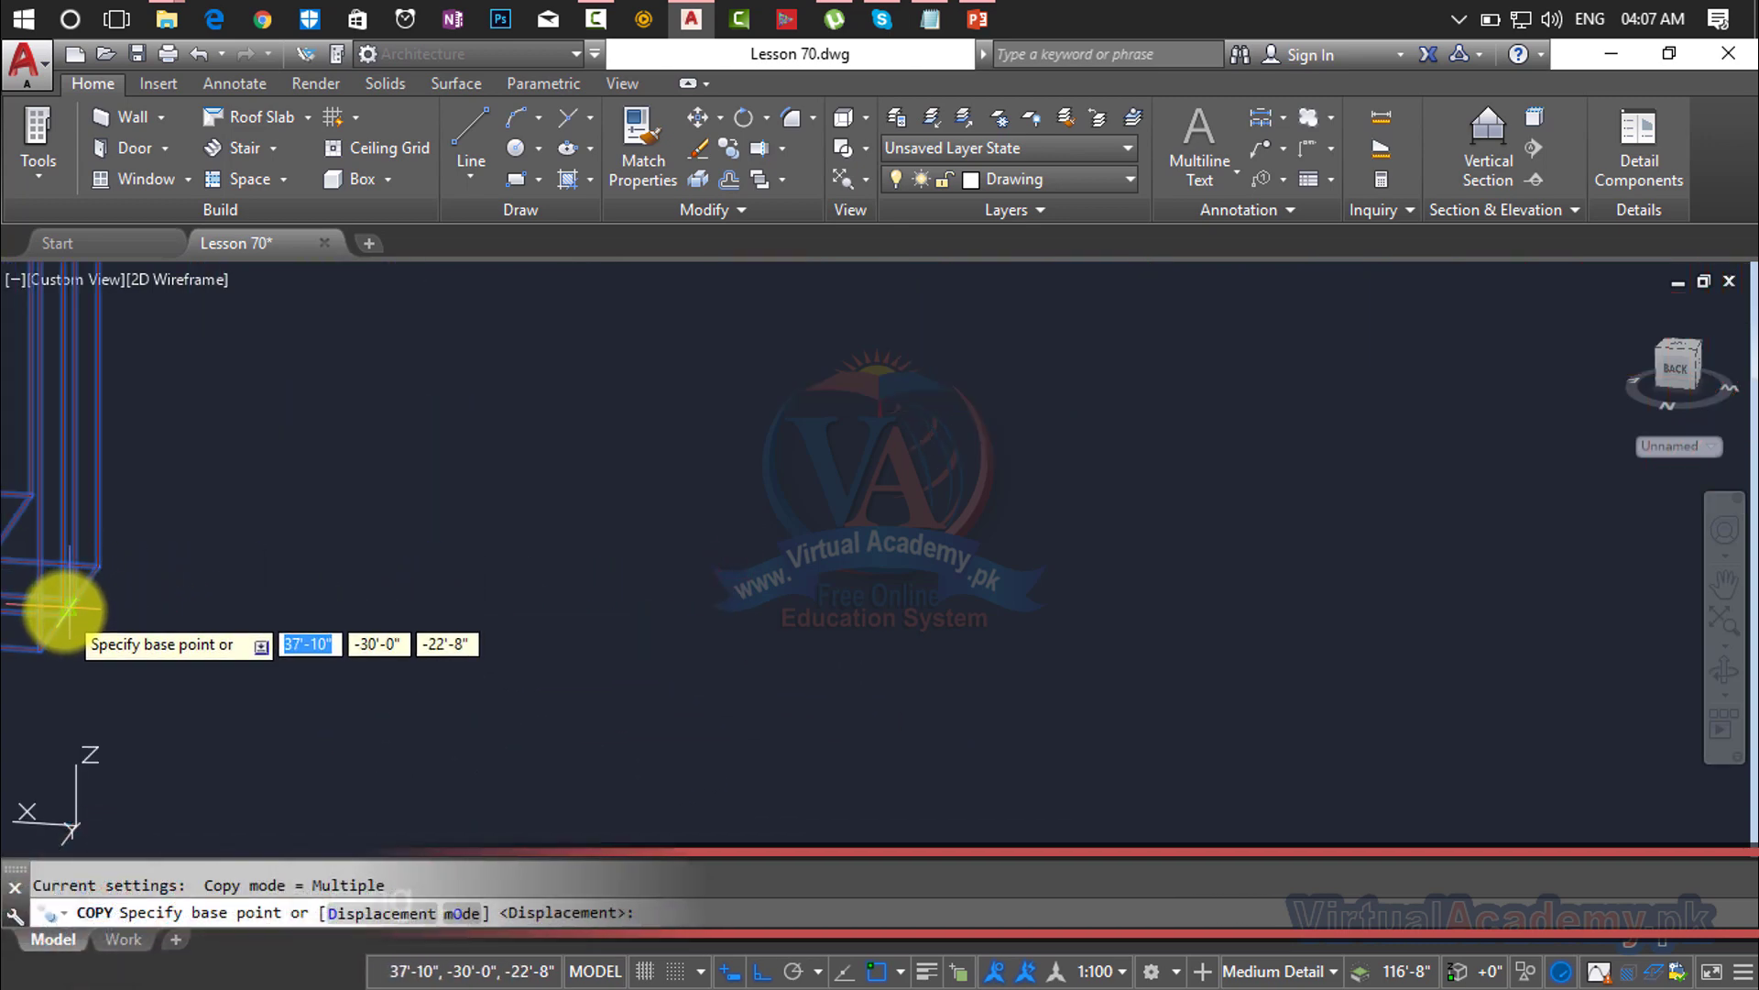
left_click(66, 605)
Step: Place a copy of the window in the back wall's rectangular opening nearer the staircase, snapping to the sill edge's midpoint
scroll(863, 660, "down", 5)
scroll(1191, 618, "down", 5)
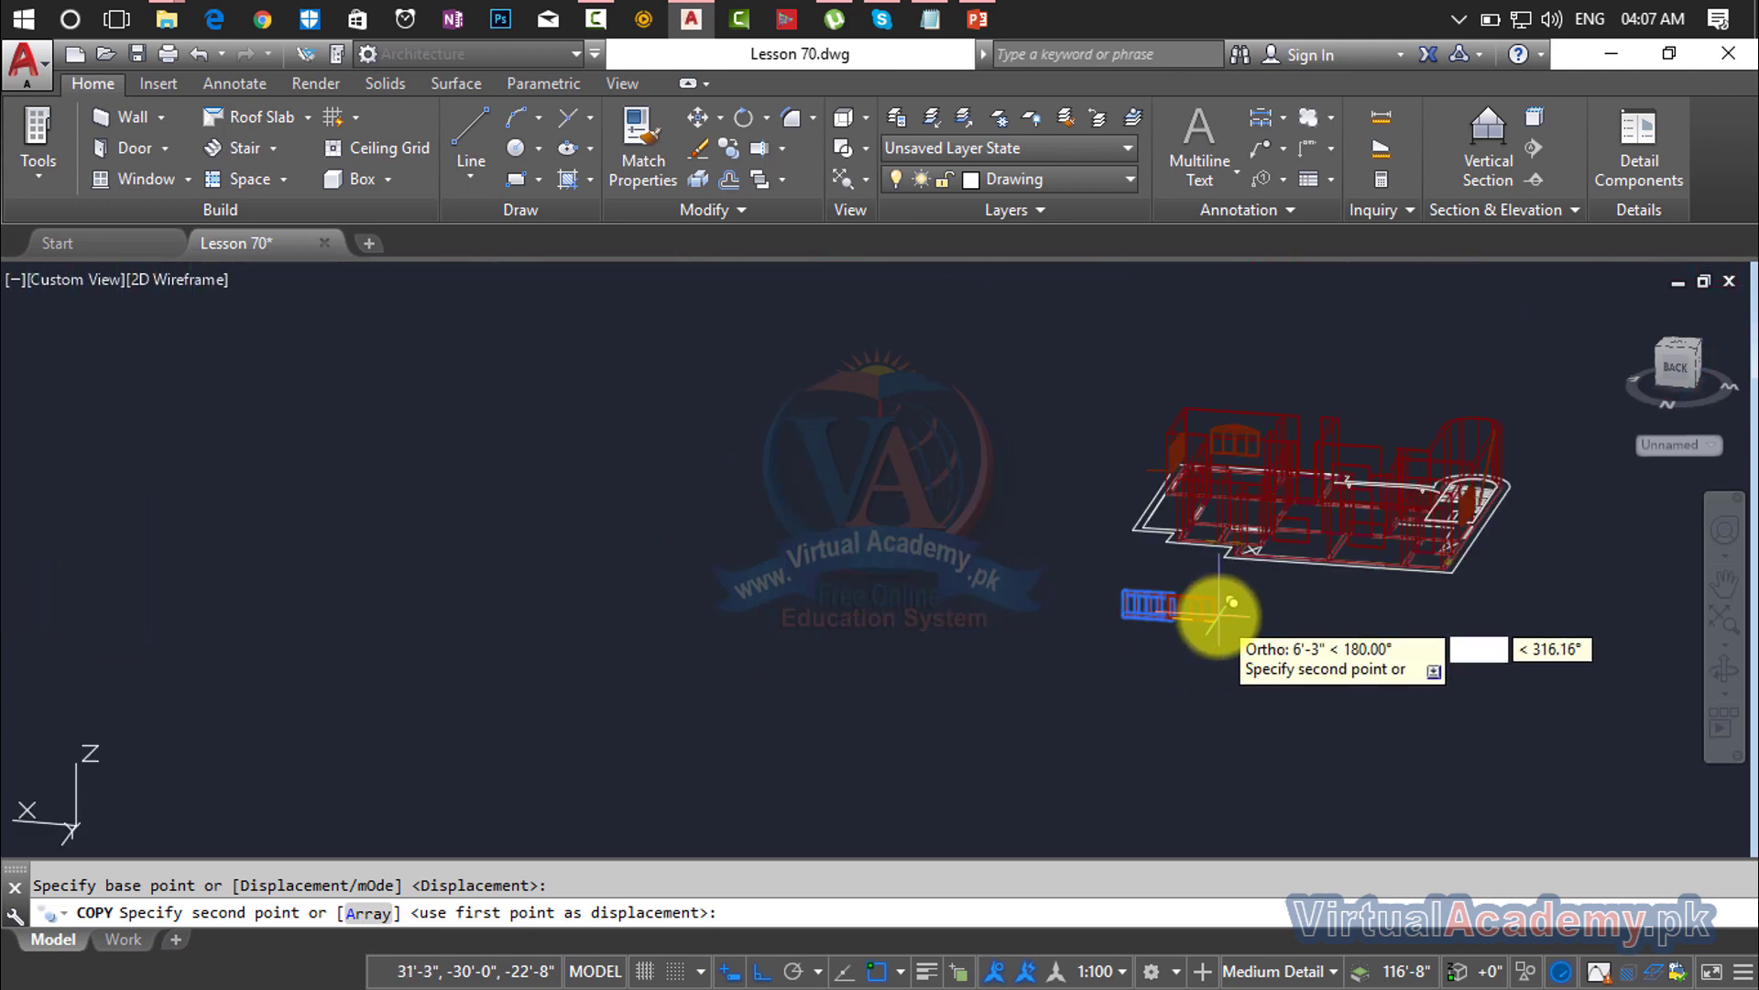
scroll(916, 697, "up", 5)
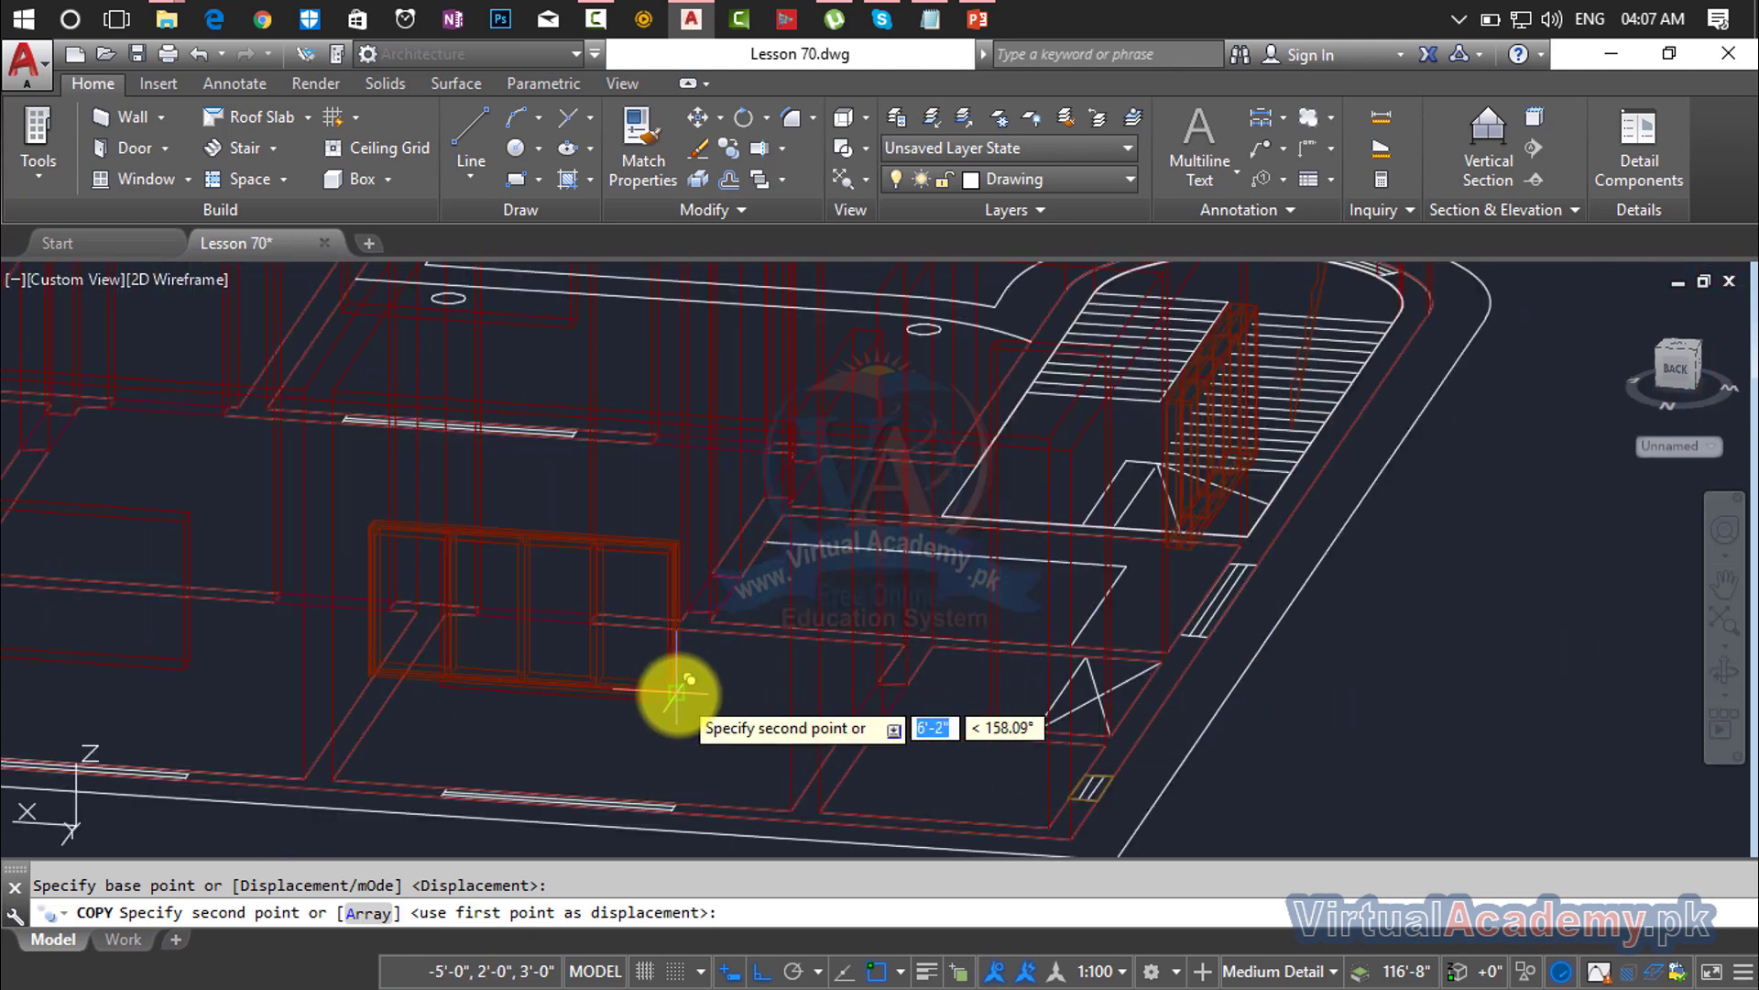
scroll(660, 704, "up", 5)
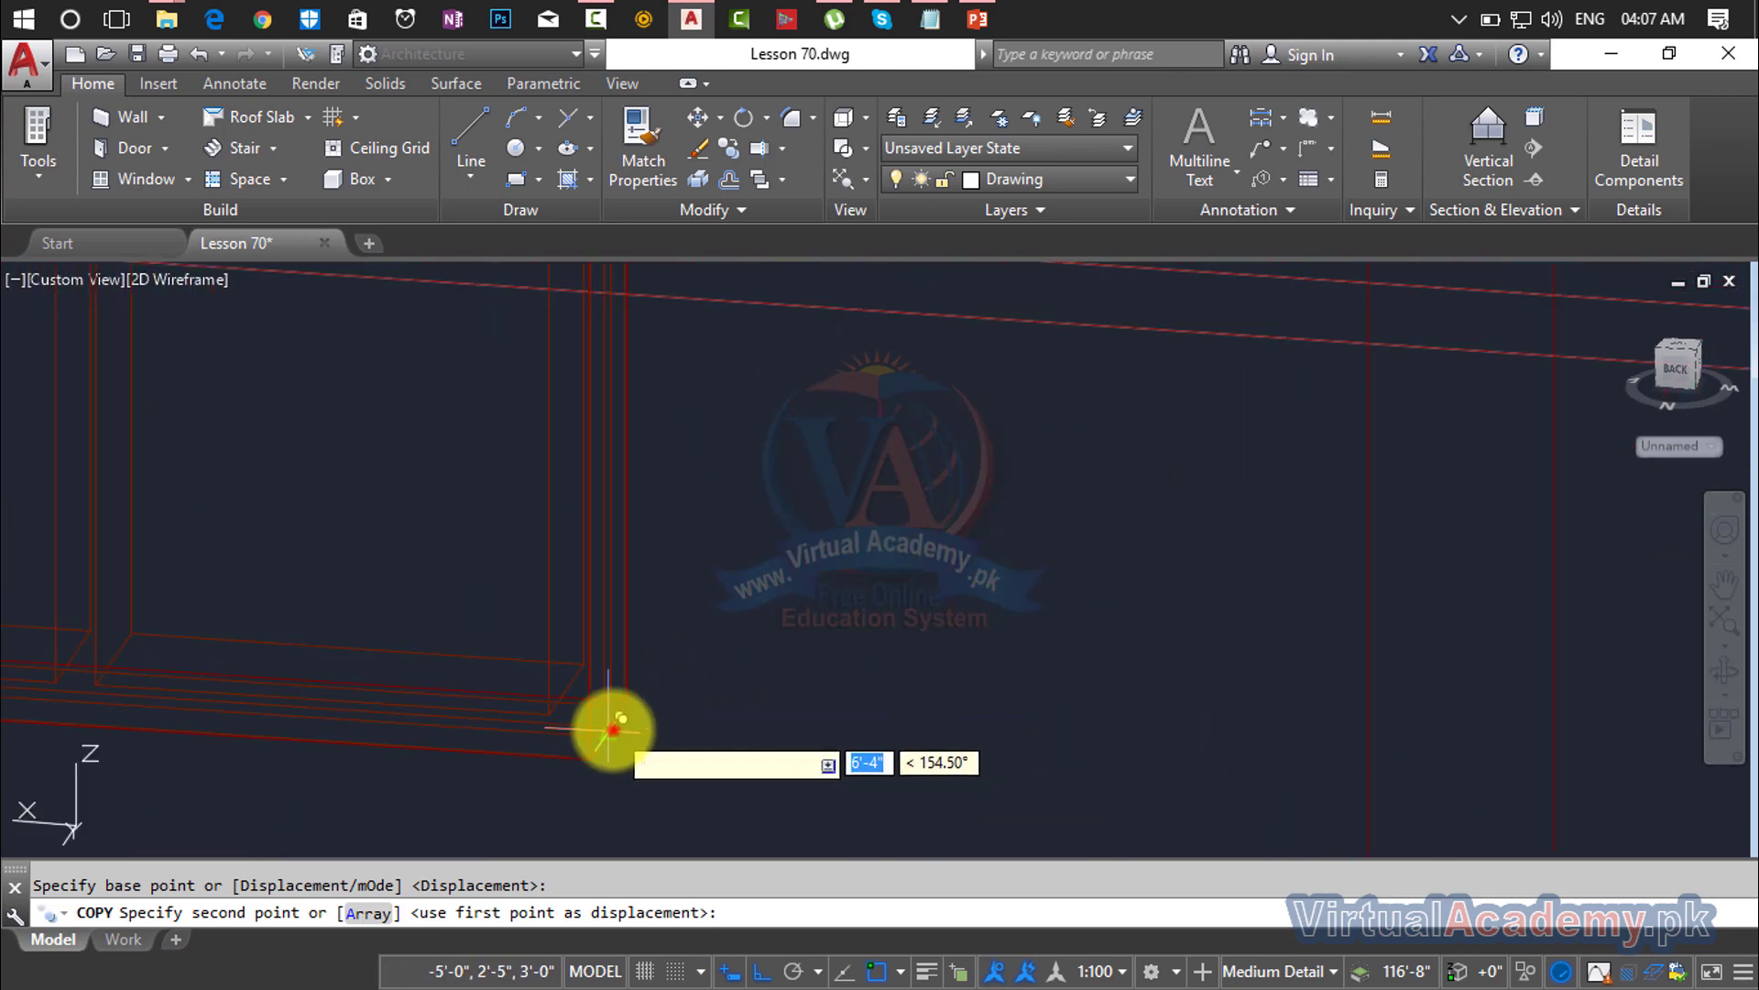
left_click(613, 731)
Step: Place a second copy in the back wall's other rectangular opening at the sill edge's midpoint and end copying
scroll(615, 730, "down", 4)
middle_click_drag(617, 728, 1597, 792)
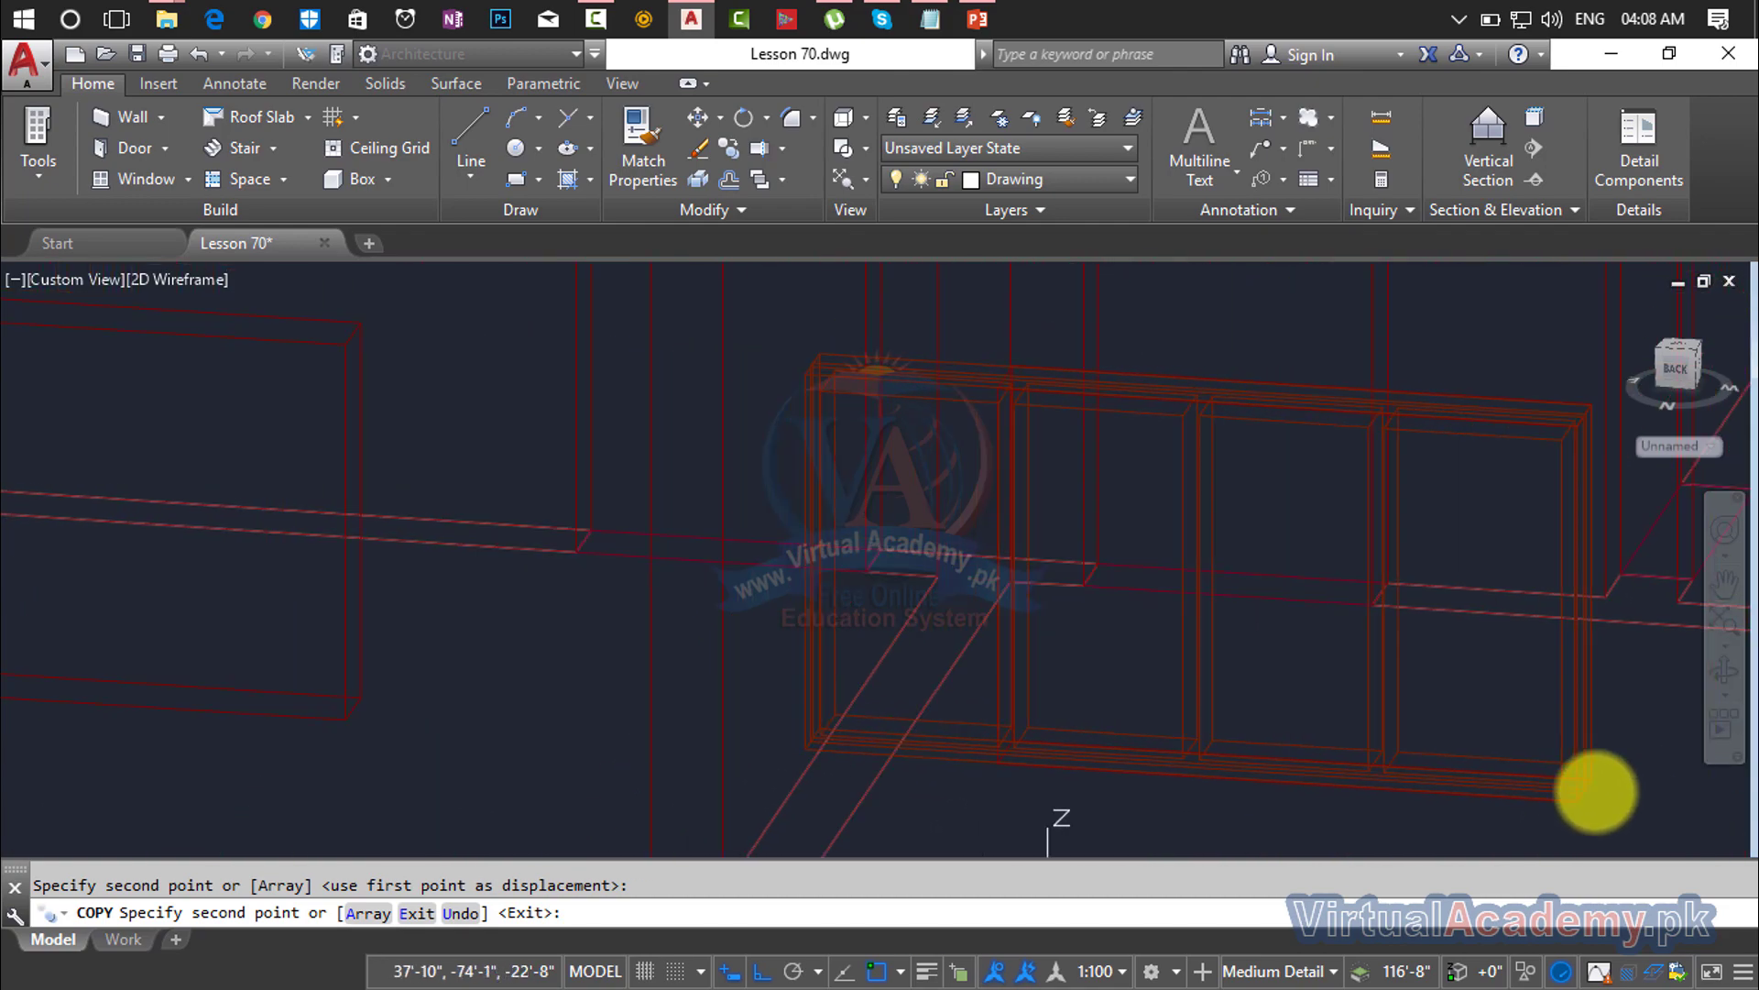
middle_click_drag(652, 660, 1165, 678)
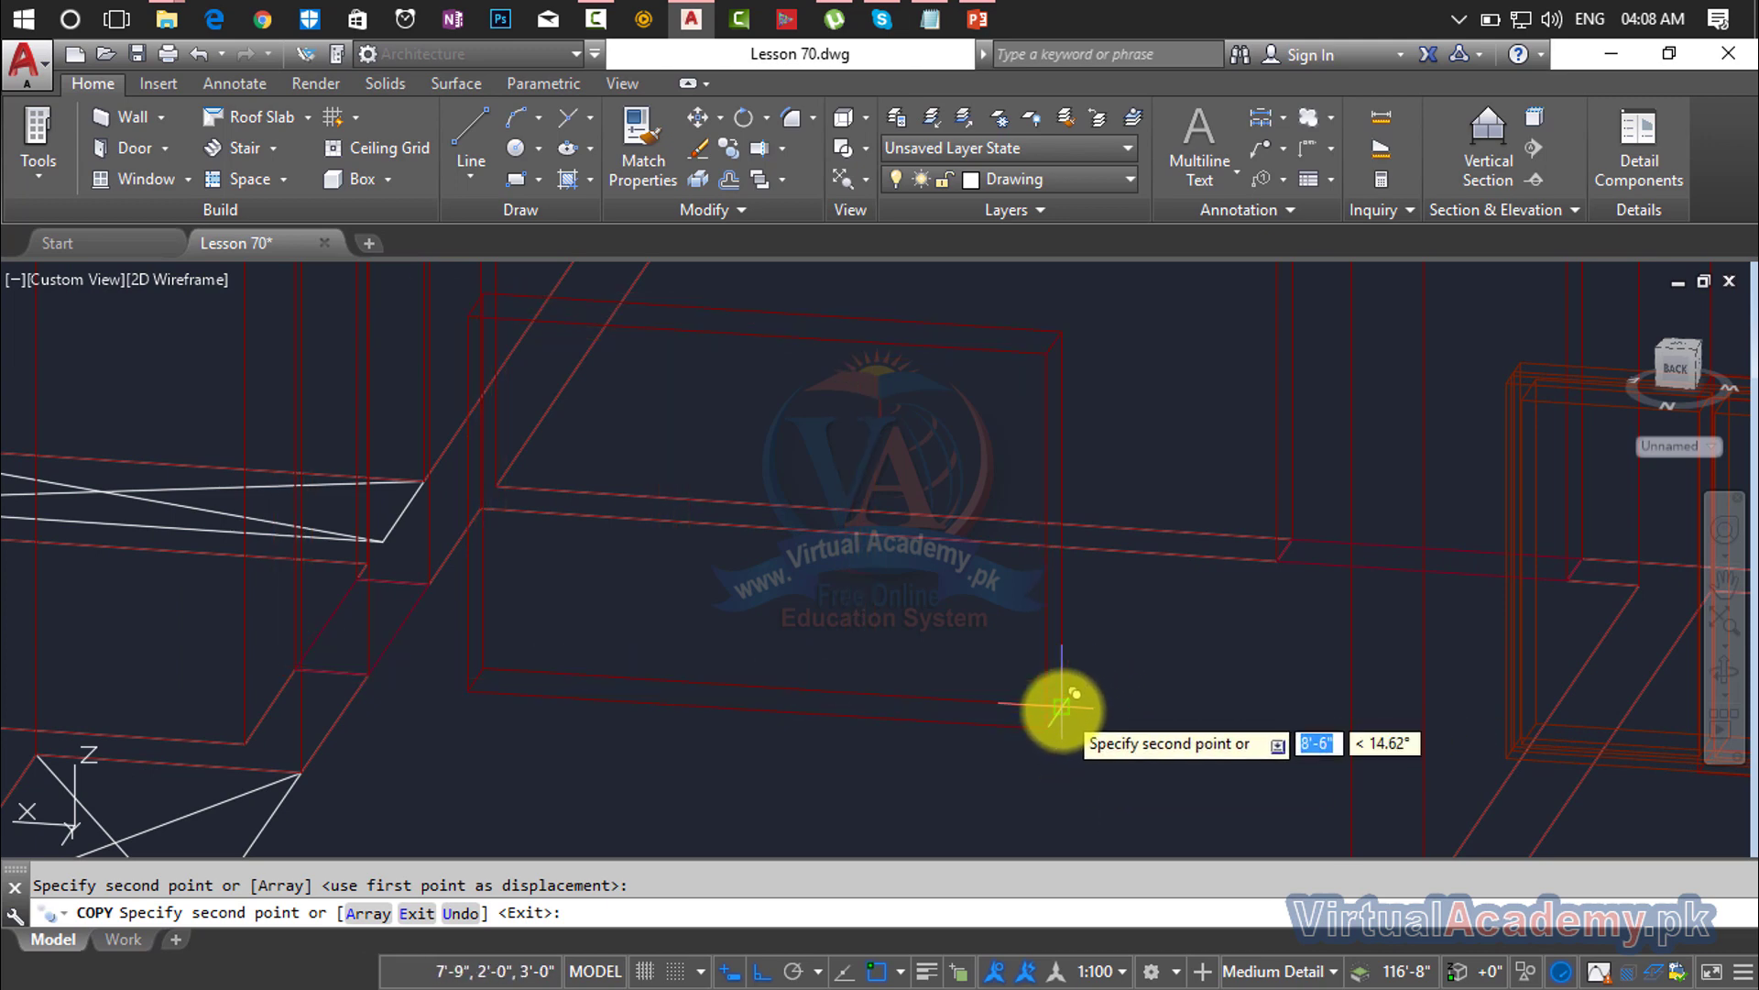
scroll(1054, 715, "up", 5)
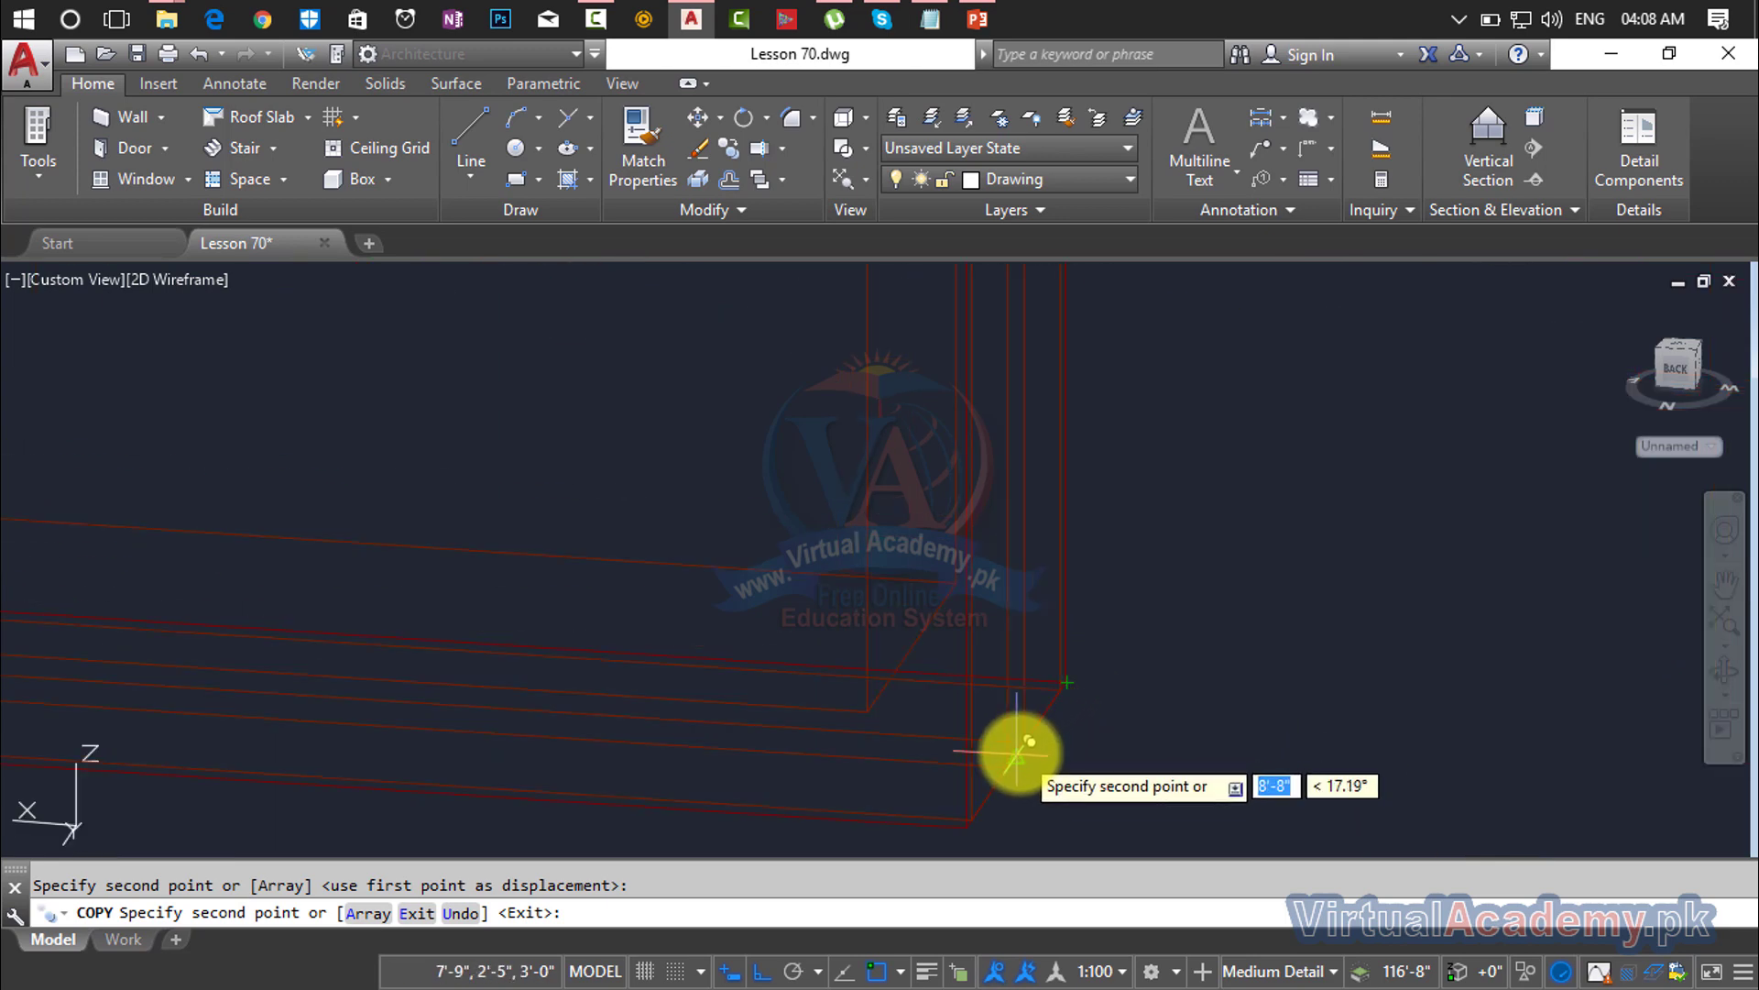
scroll(1022, 751, "down", 5)
key("Escape")
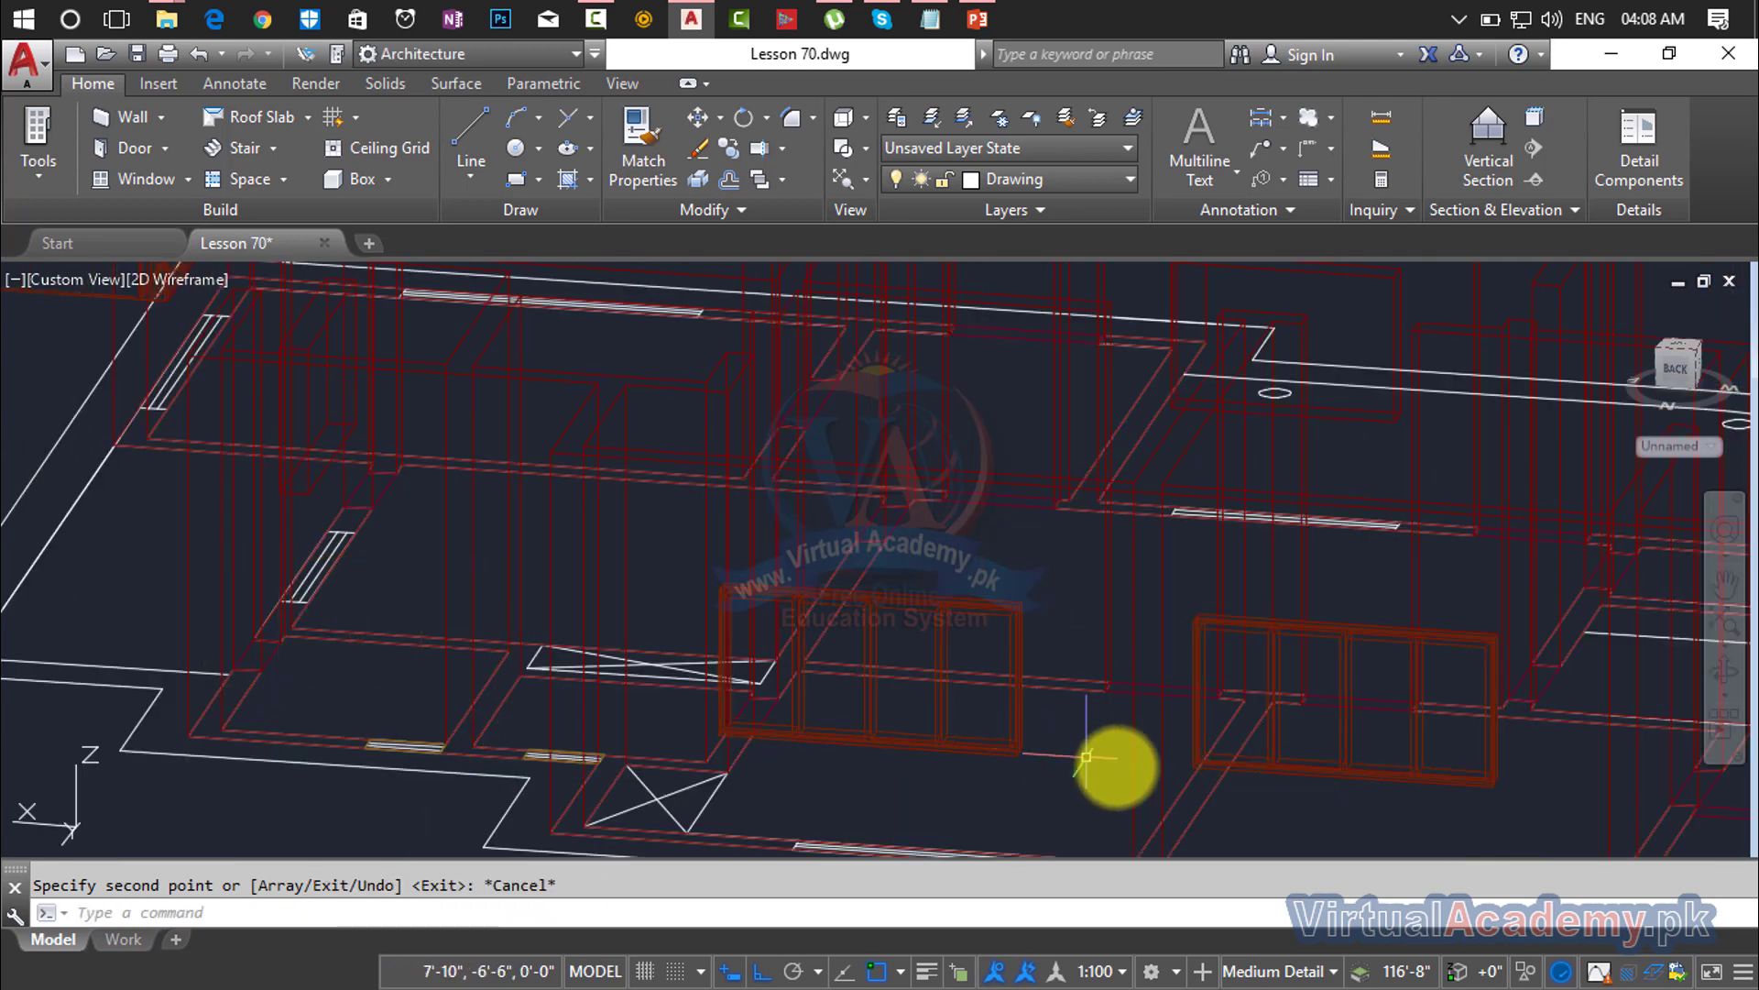
Step: Set the visual style to Realistic and inspect the installed windows from the back and the staircase side of the house
scroll(1129, 766, "down", 2)
middle_click_drag(1131, 766, 817, 676)
key("Escape")
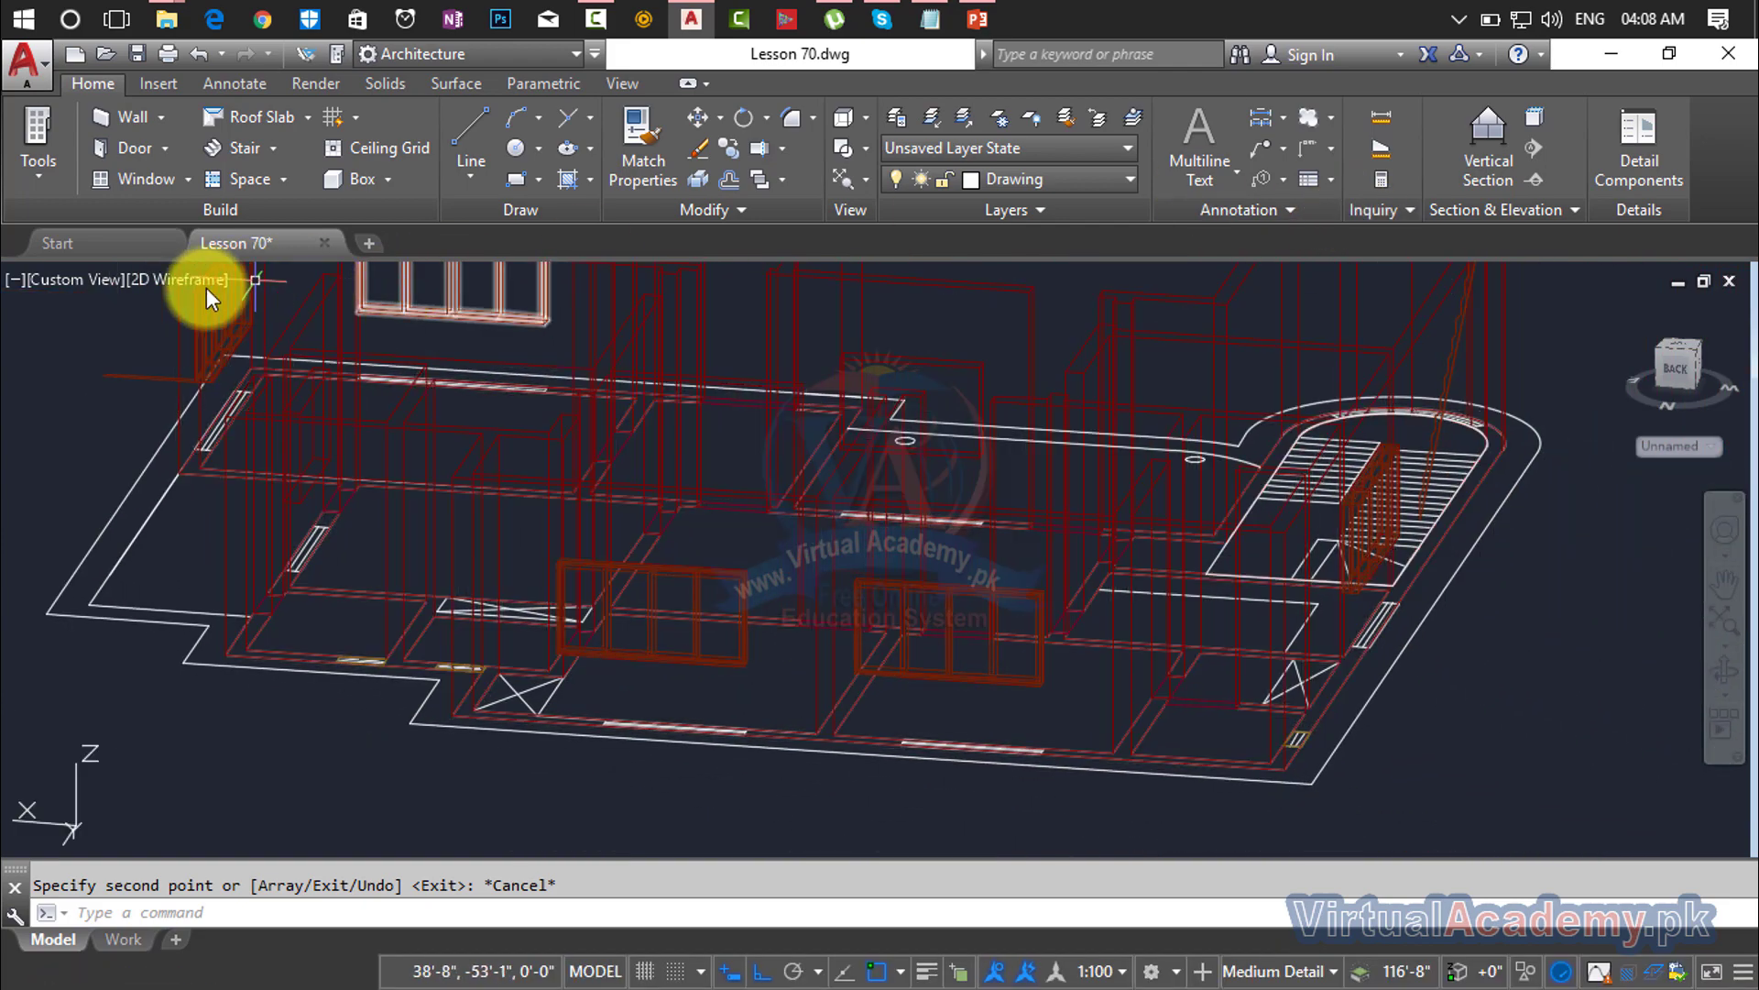
left_click(183, 281)
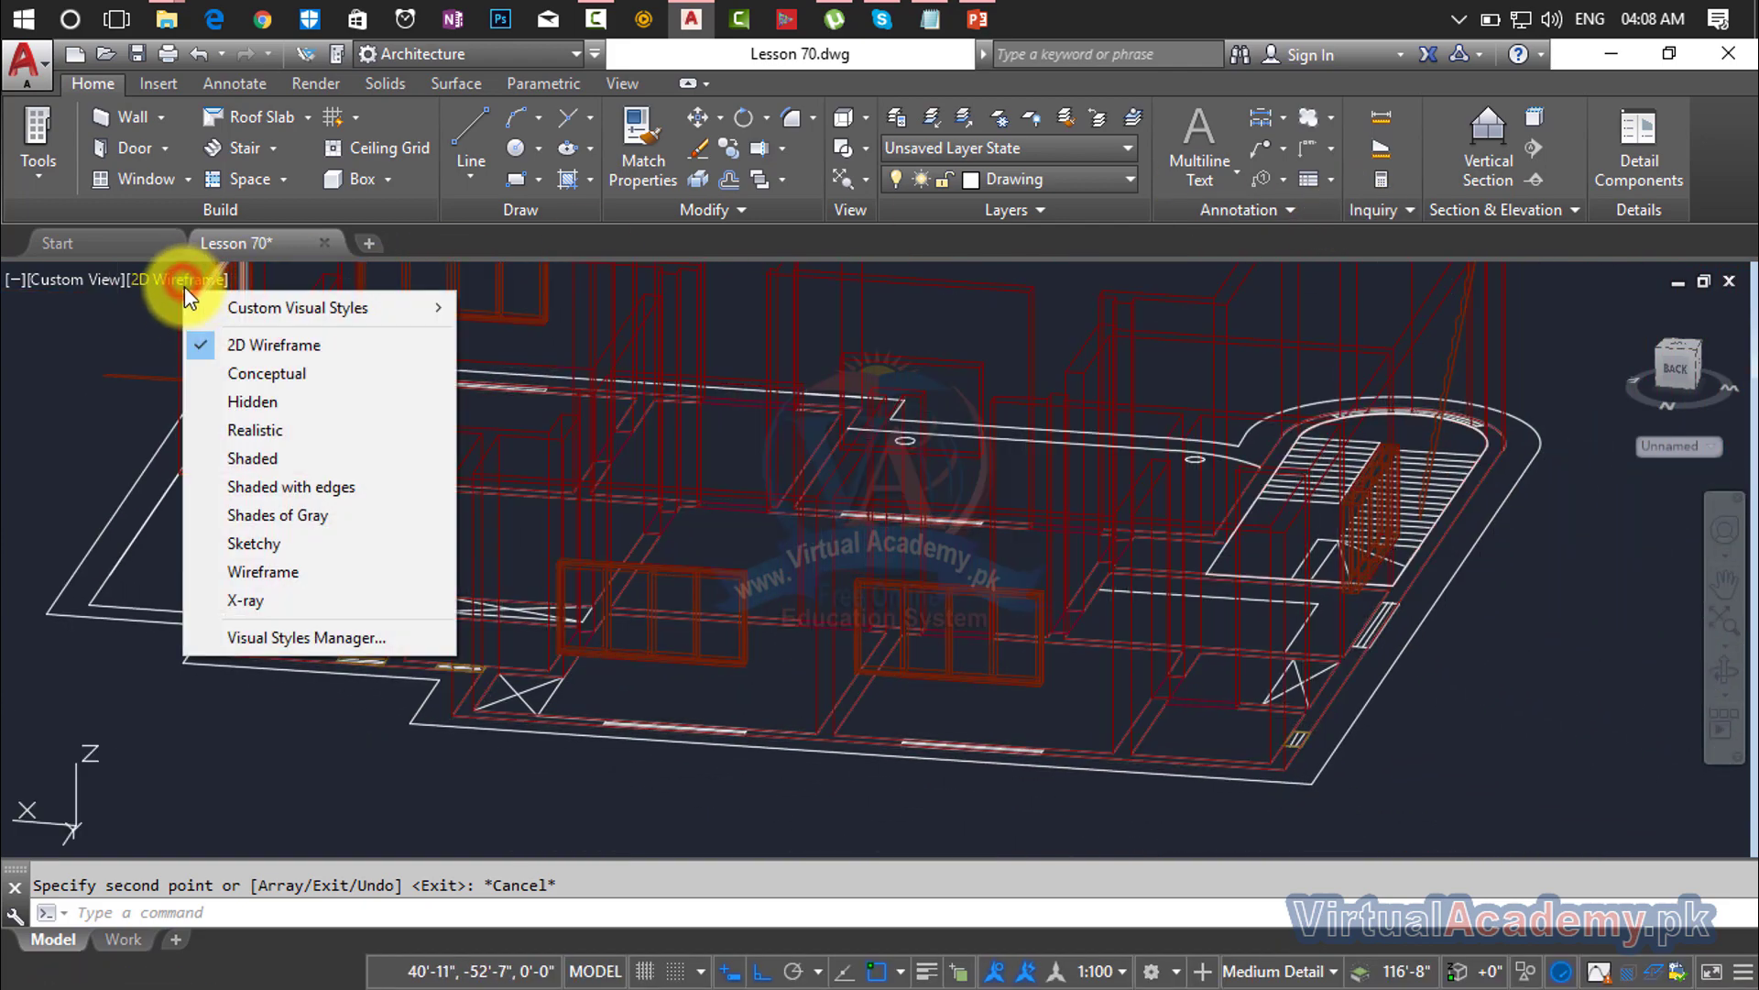
left_click(235, 427)
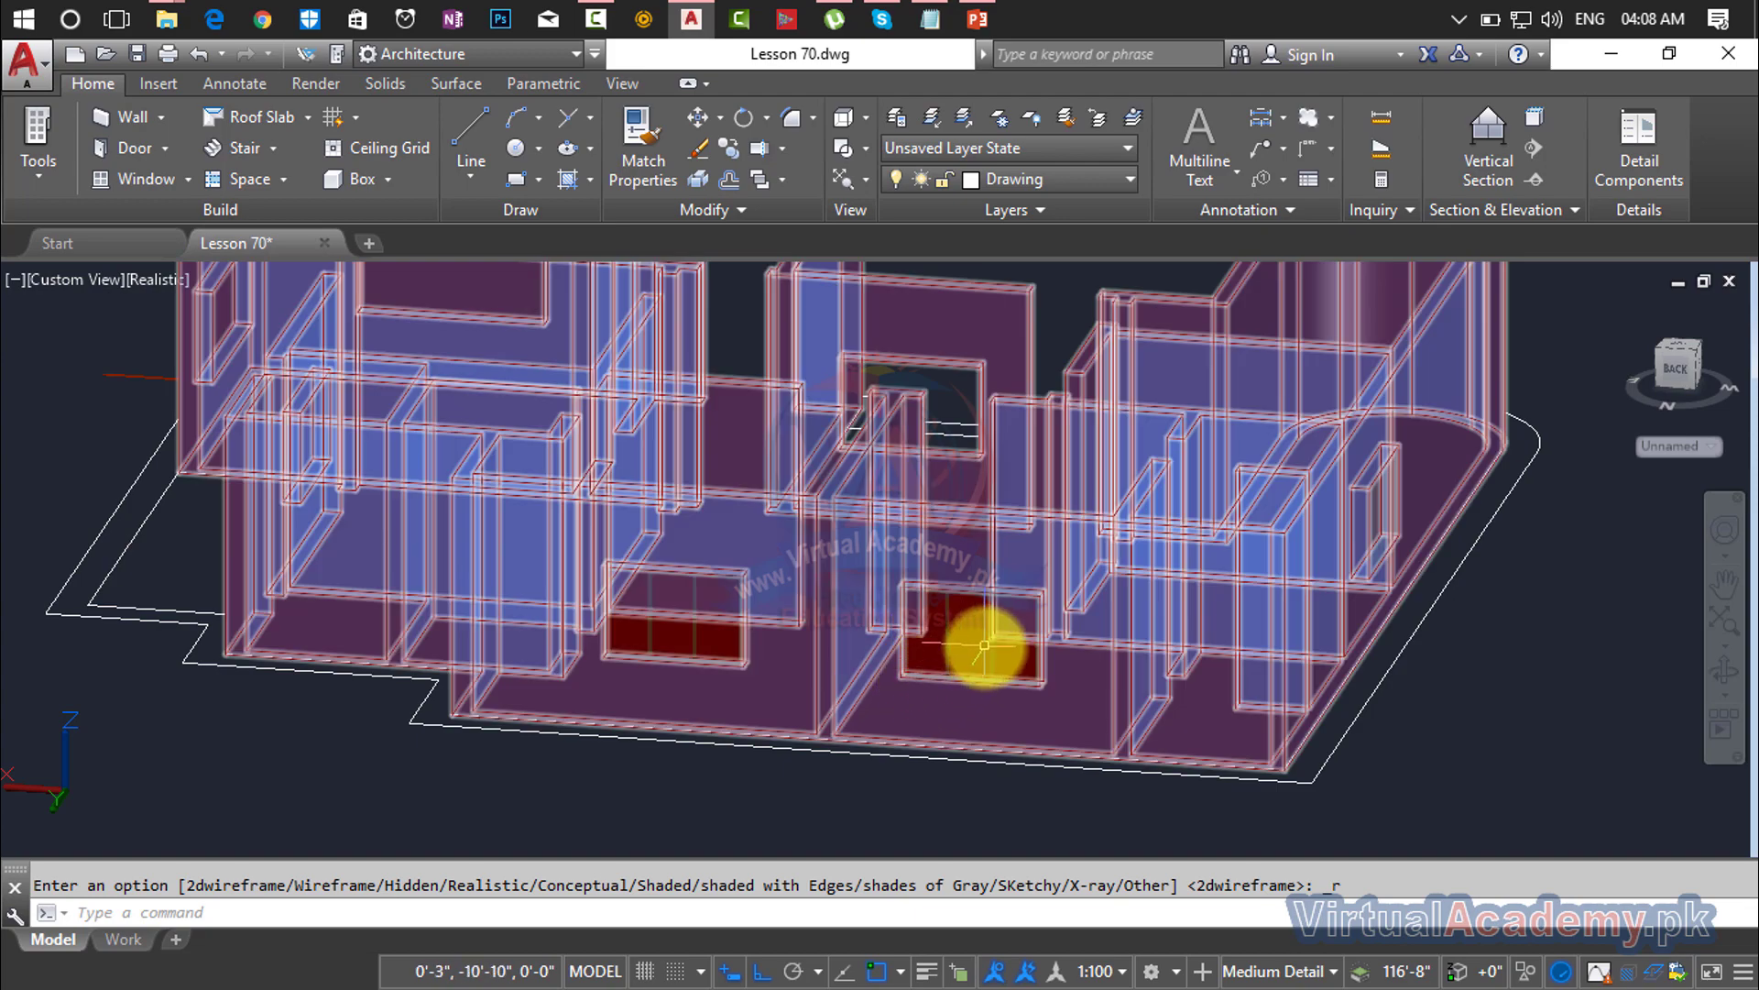
scroll(980, 642, "up", 5)
scroll(1293, 665, "down", 5)
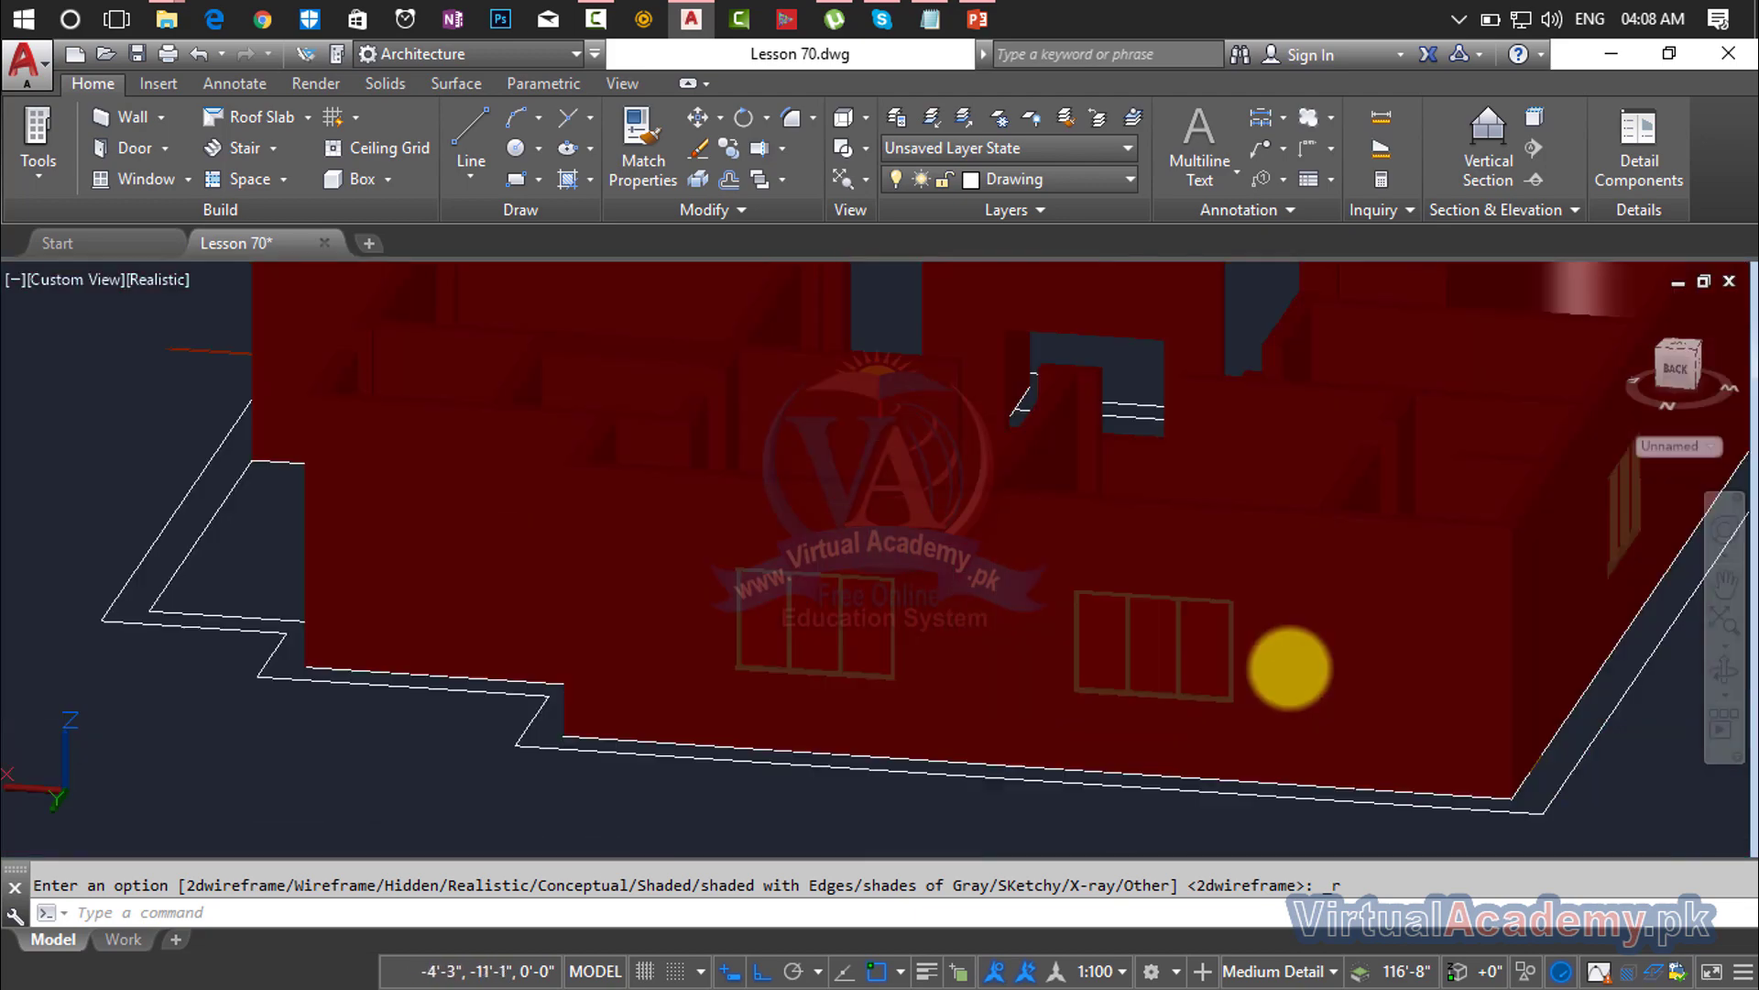
middle_click_drag(1280, 667, 1006, 612)
key("Escape")
scroll(1005, 610, "down", 6)
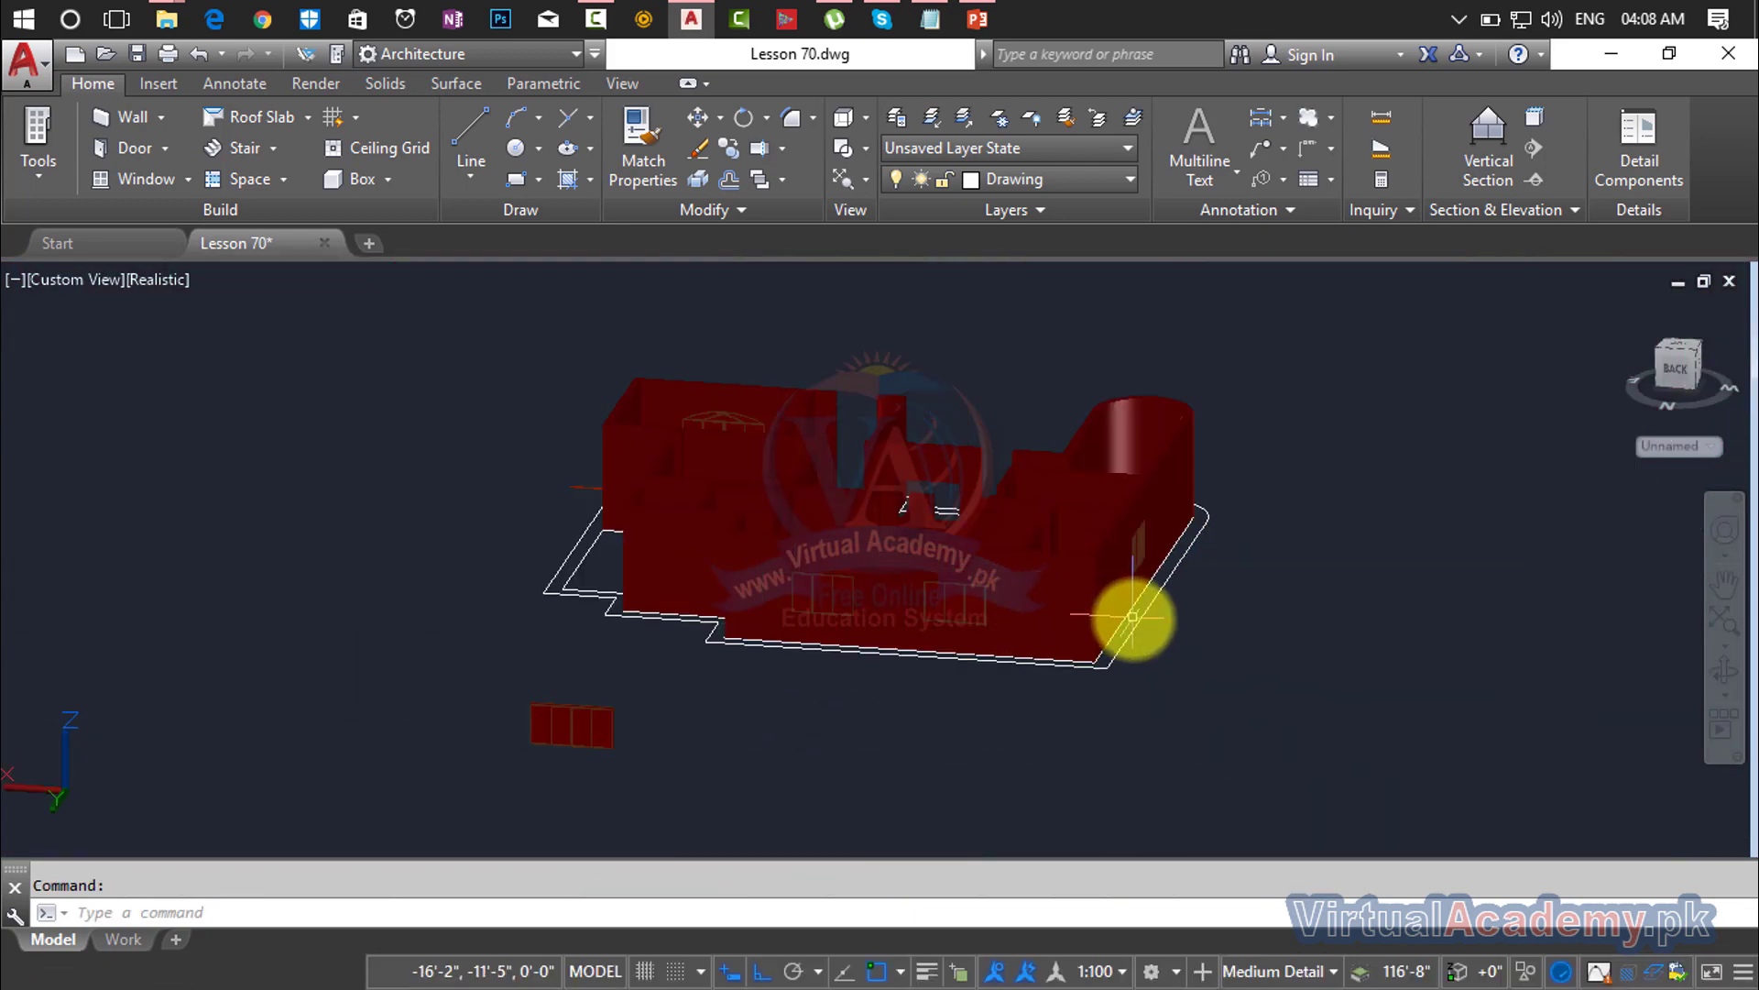
middle_click_drag(1162, 626, 937, 658, "shift")
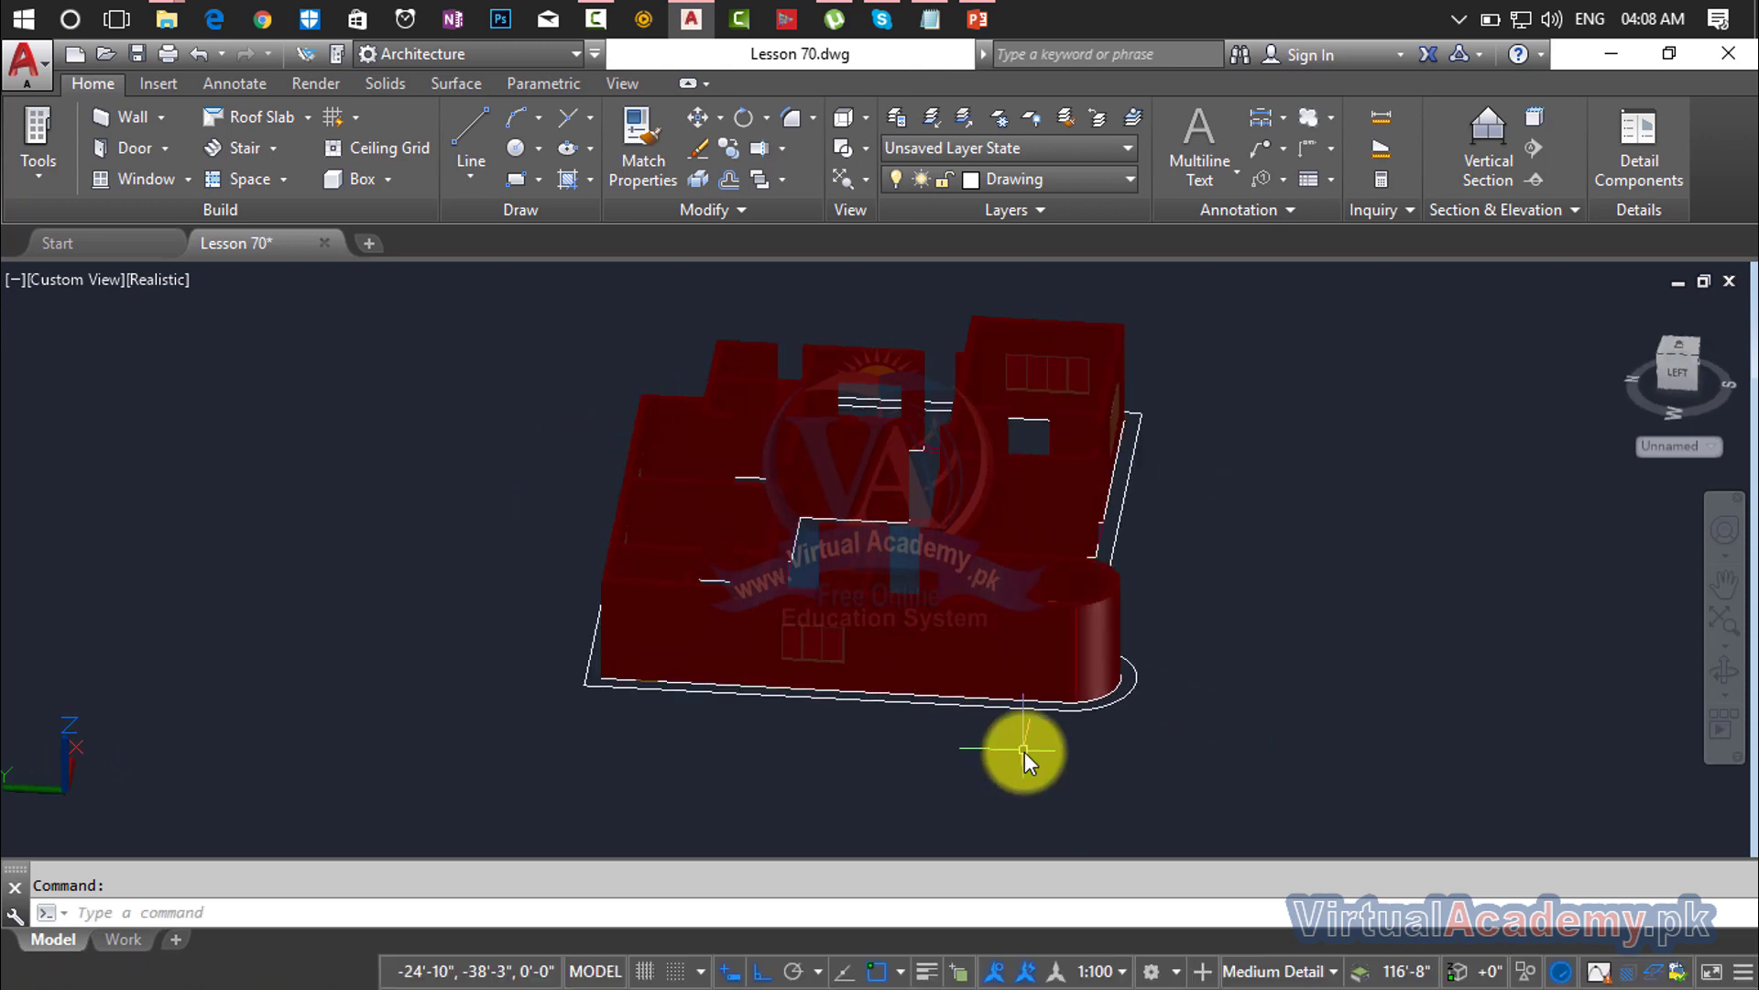